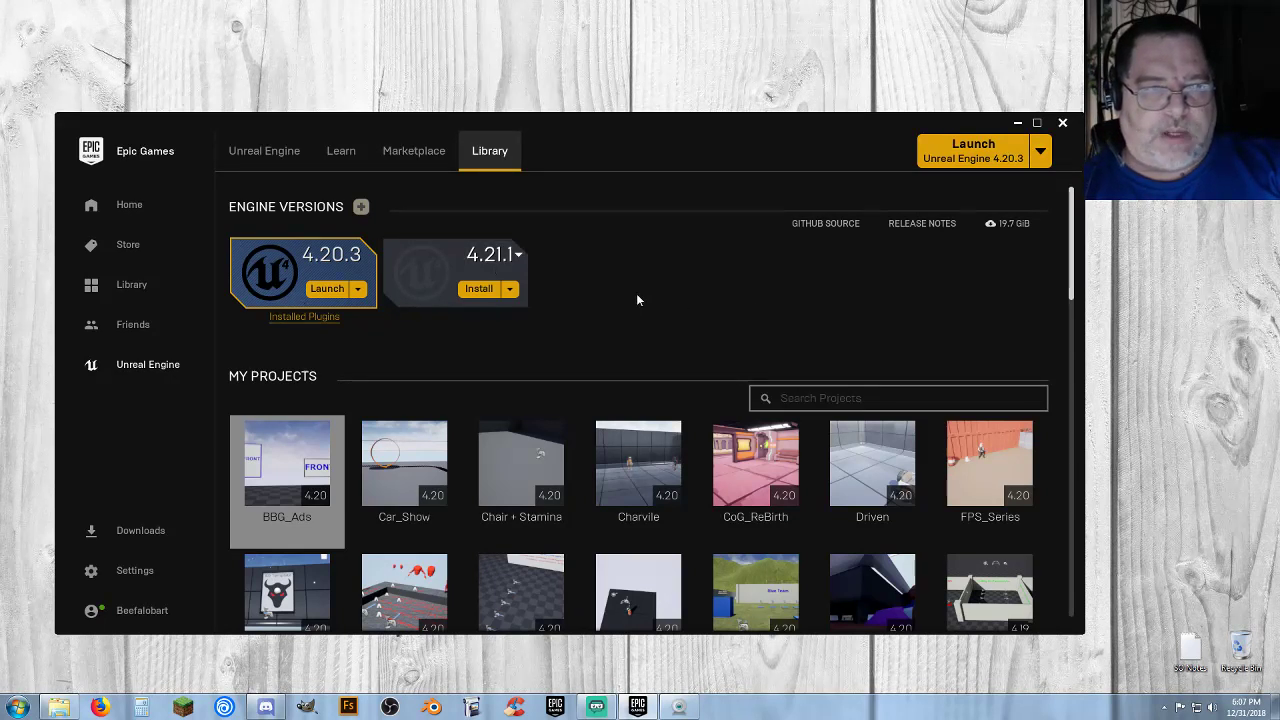
Clone the SMST_420 project under the name Cowboy in the Unreal Projects folder, continuing with the rename.
scroll(600, 307, down, 3)
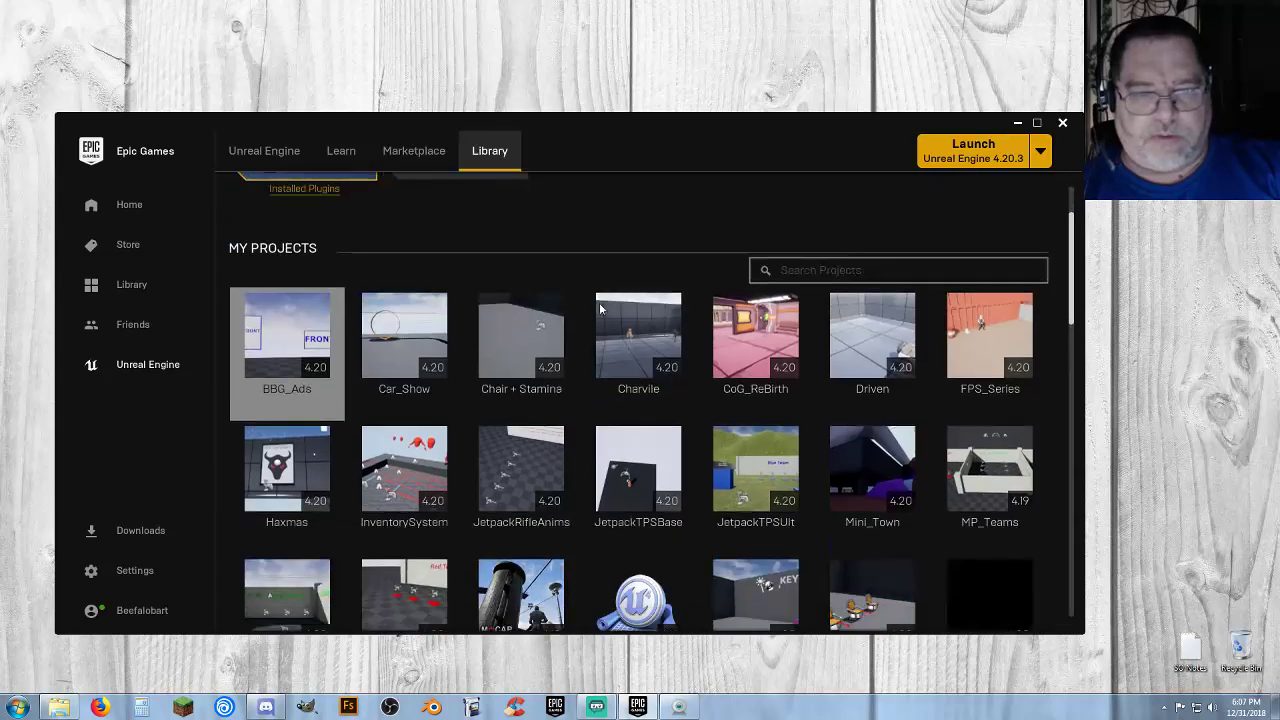
scroll(657, 376, down, 4)
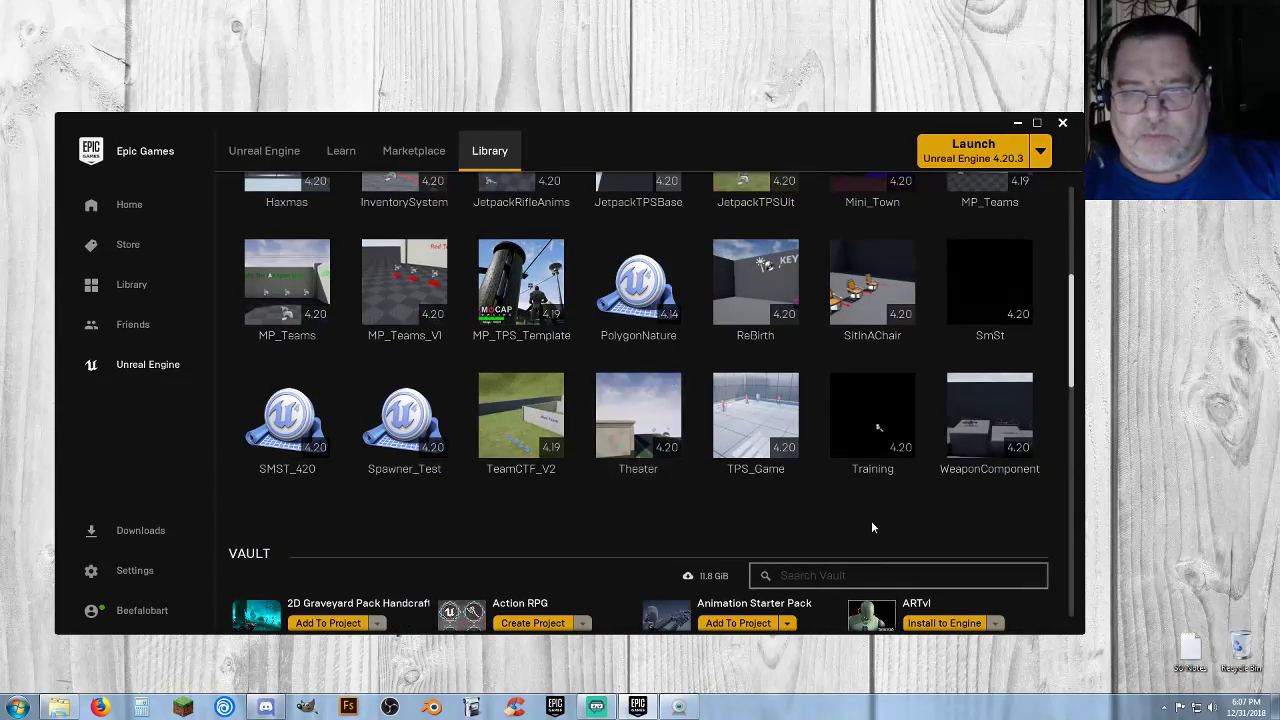
right_click(274, 460)
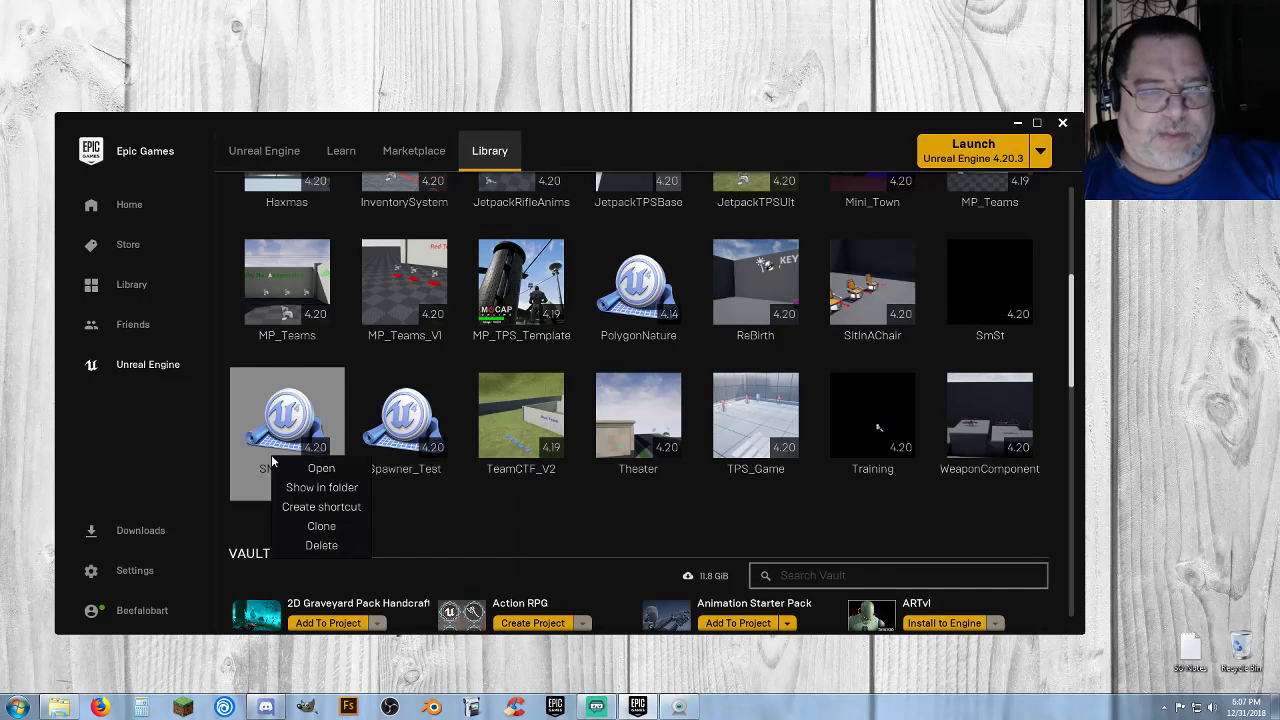
click(332, 527)
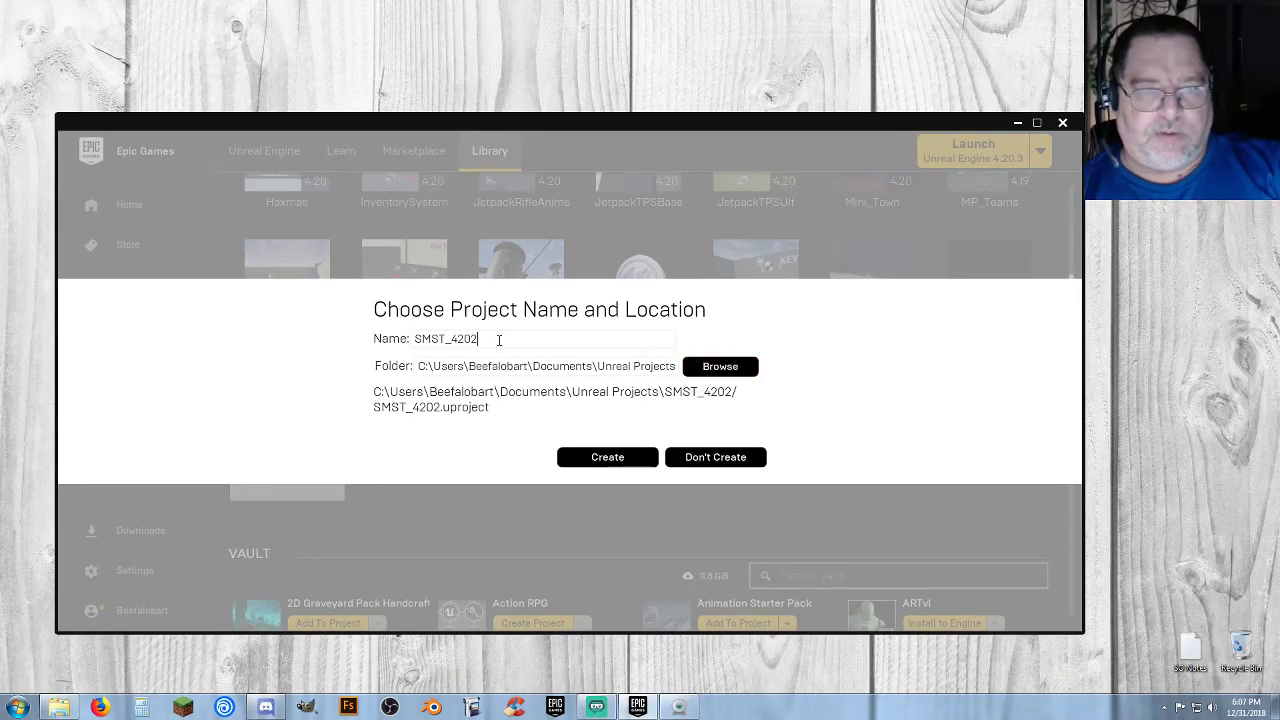
drag(499, 340, 257, 343)
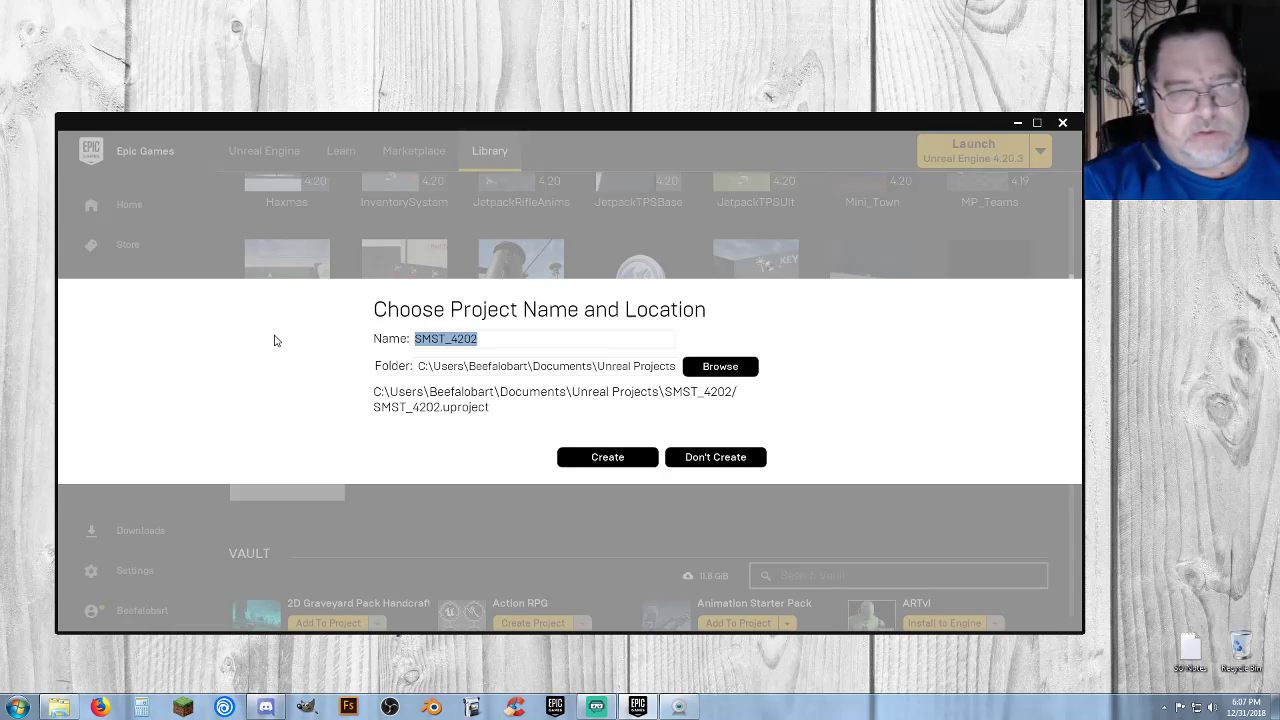
text(Cowboy)
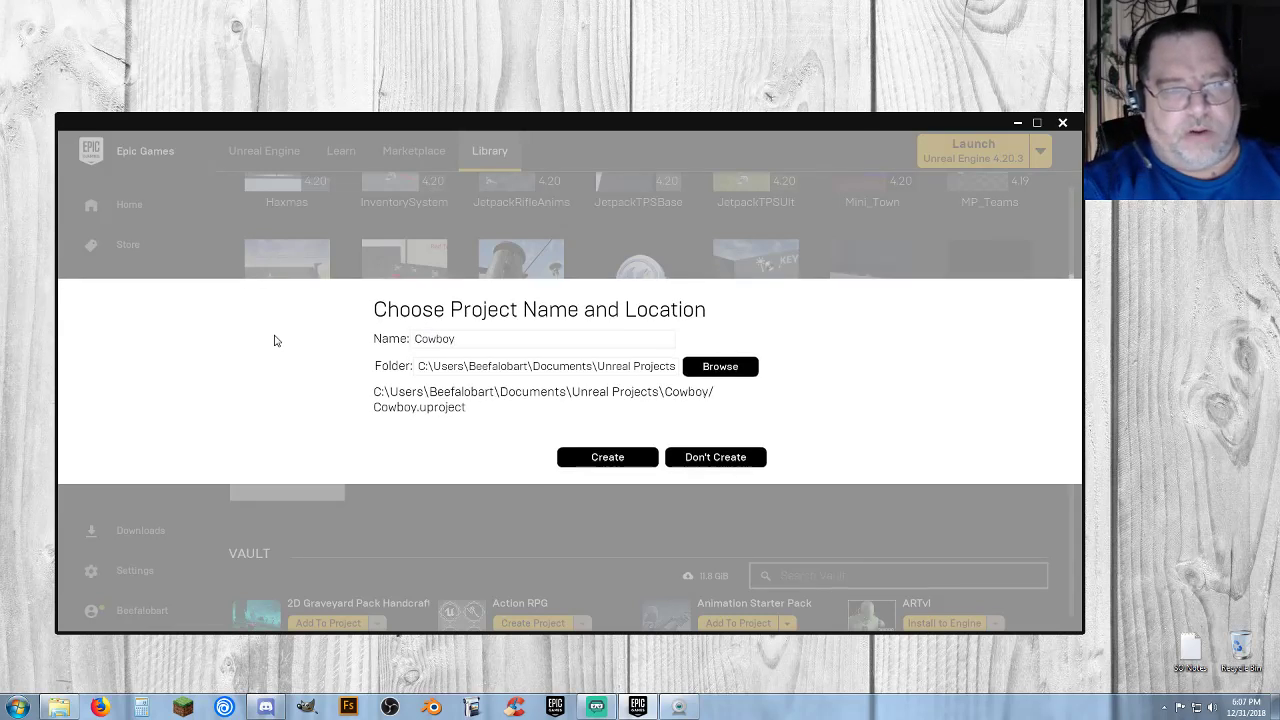
click(692, 369)
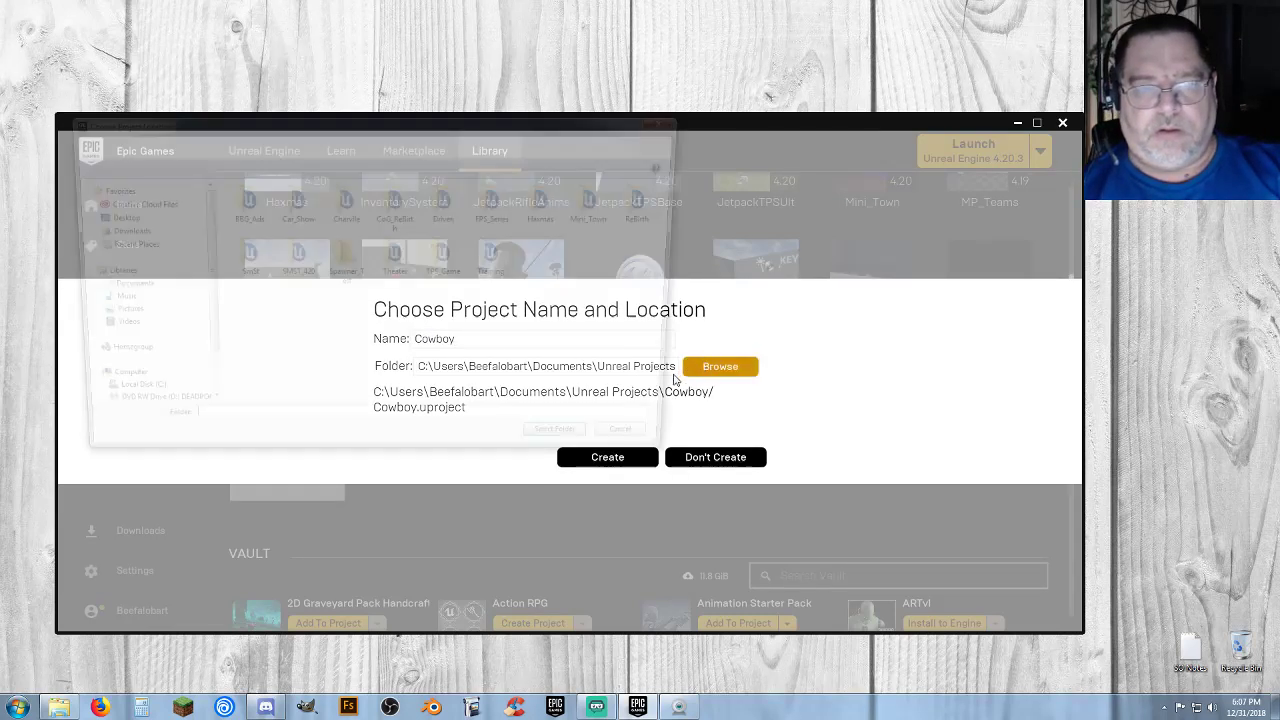
click(576, 450)
click(612, 459)
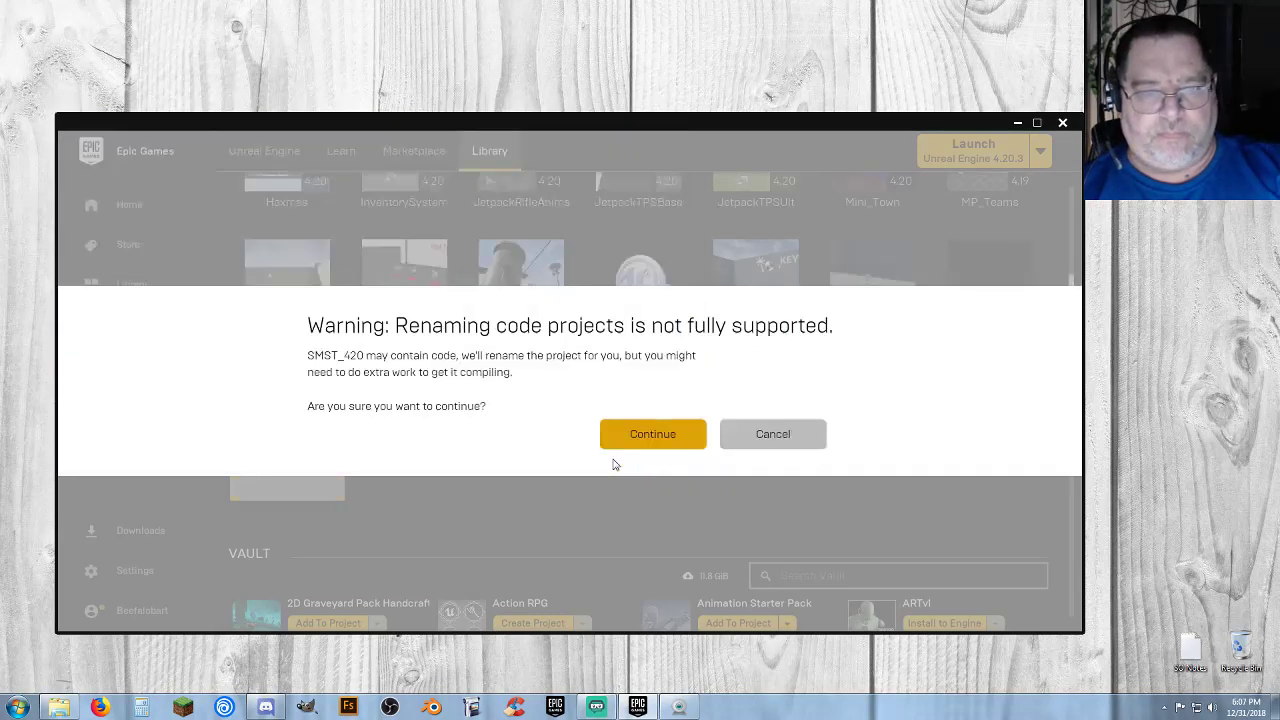
click(658, 440)
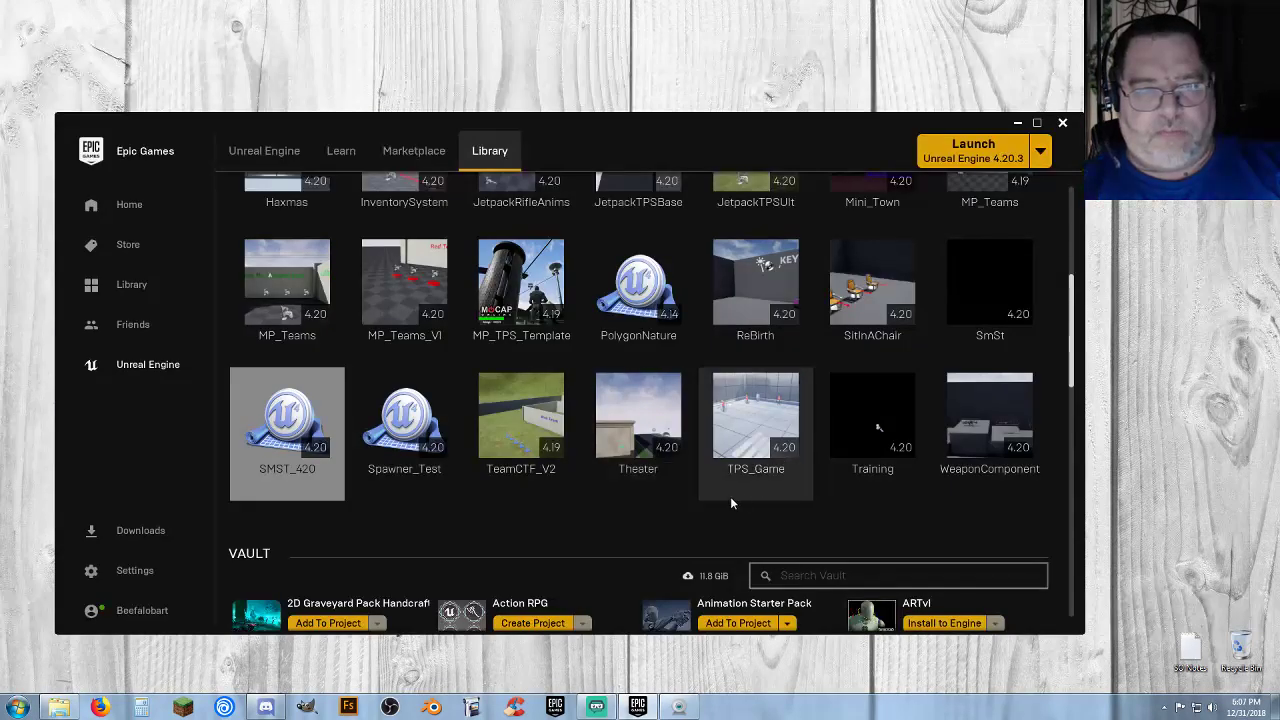
Locate the cloned Cowboy project under My Projects, select it, and move the launcher window out of the way.
scroll(681, 505, up, 2)
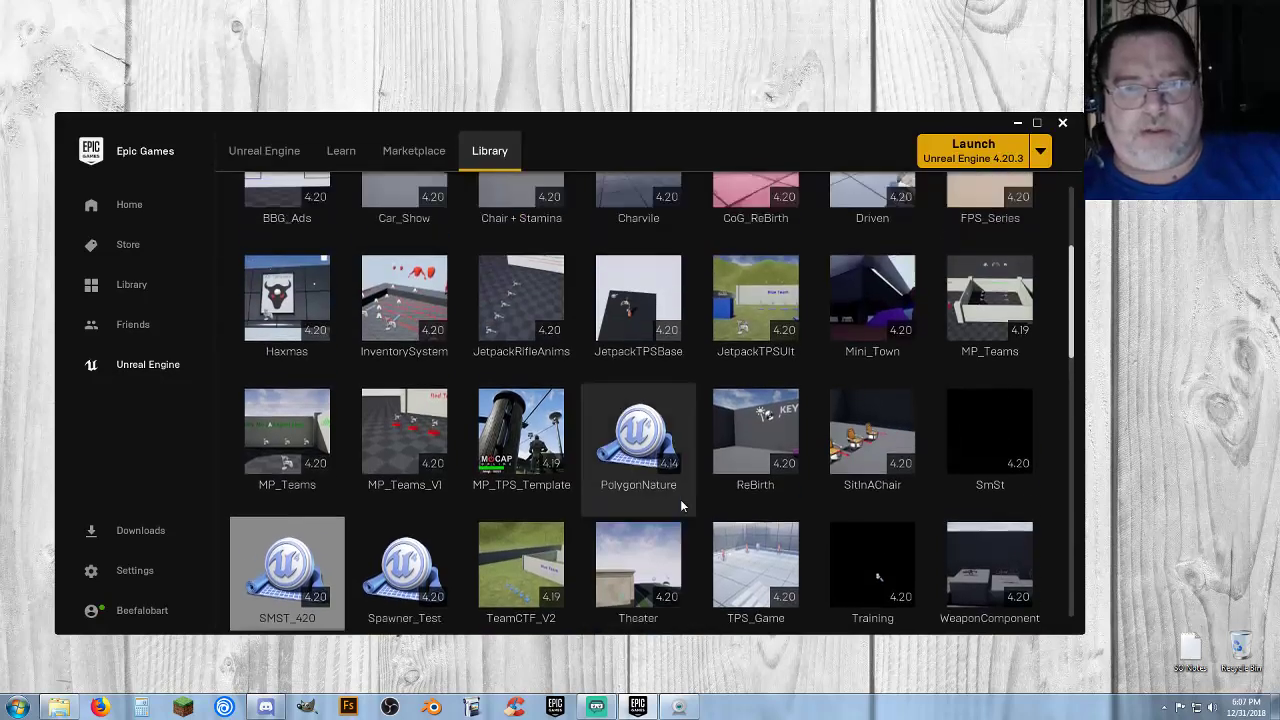
scroll(680, 500, up, 3)
scroll(679, 340, down, 1)
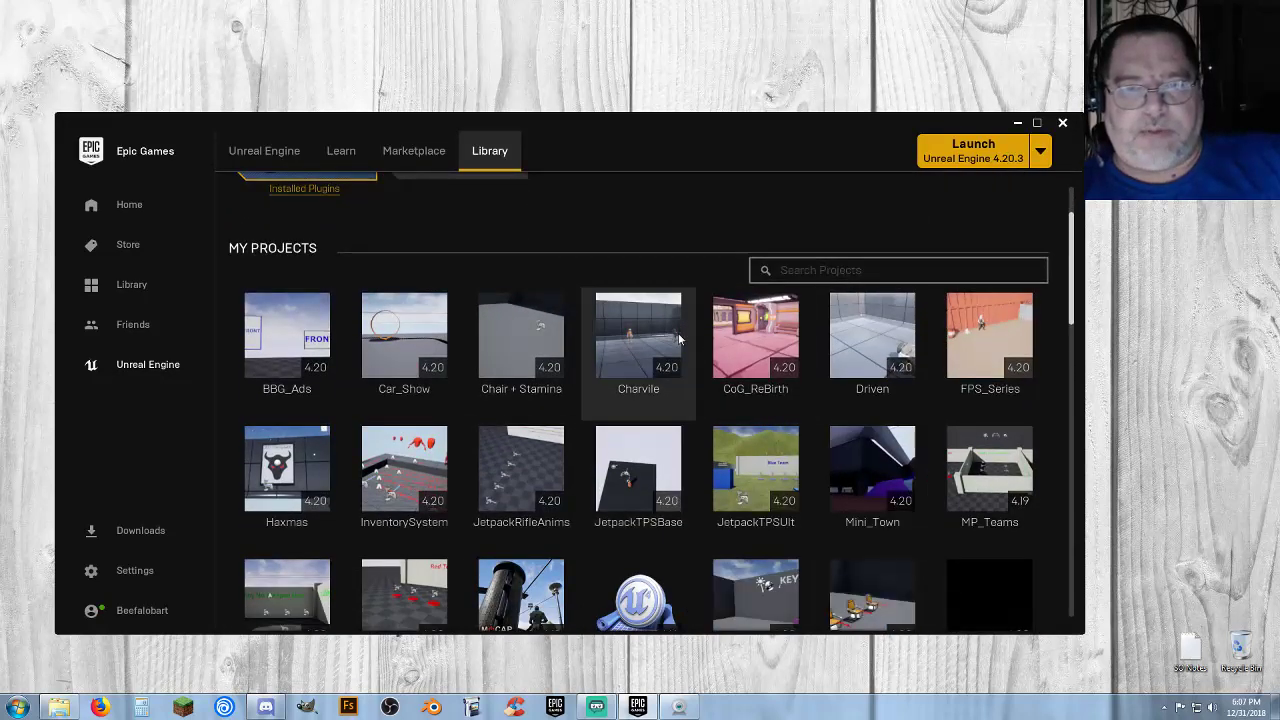
drag(692, 120, 0, 150)
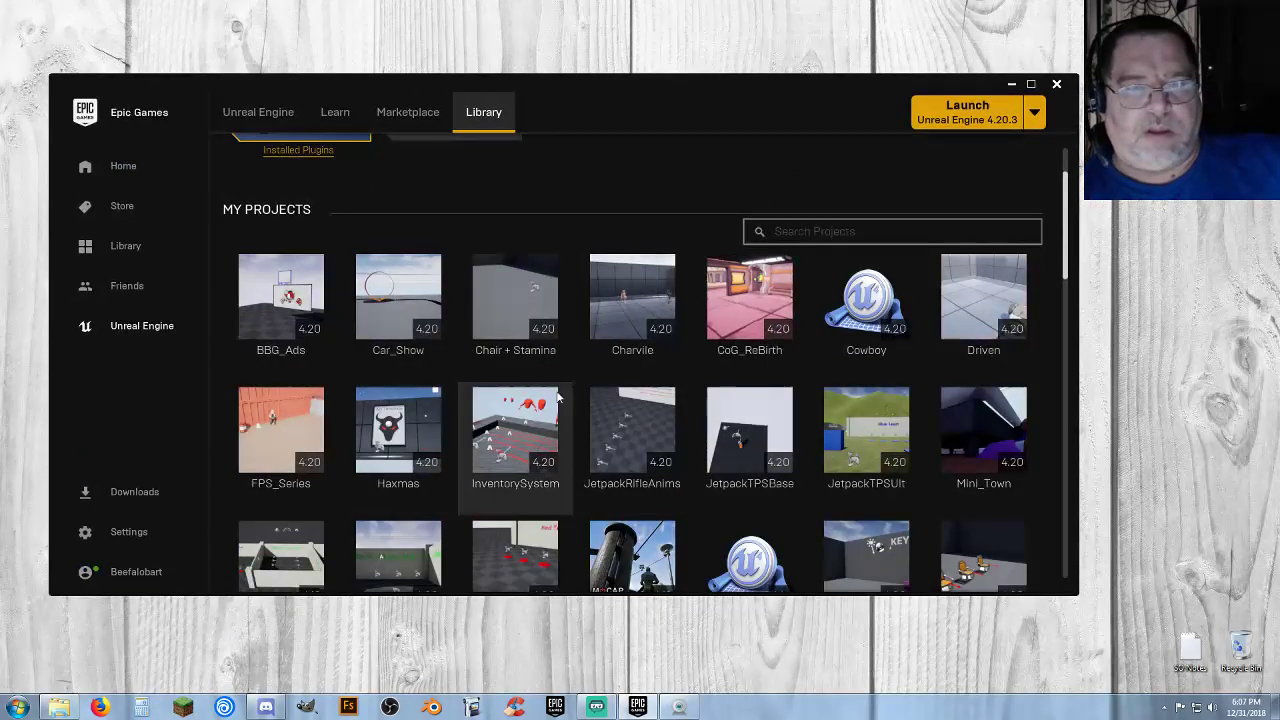
click(890, 340)
drag(824, 80, 0, 210)
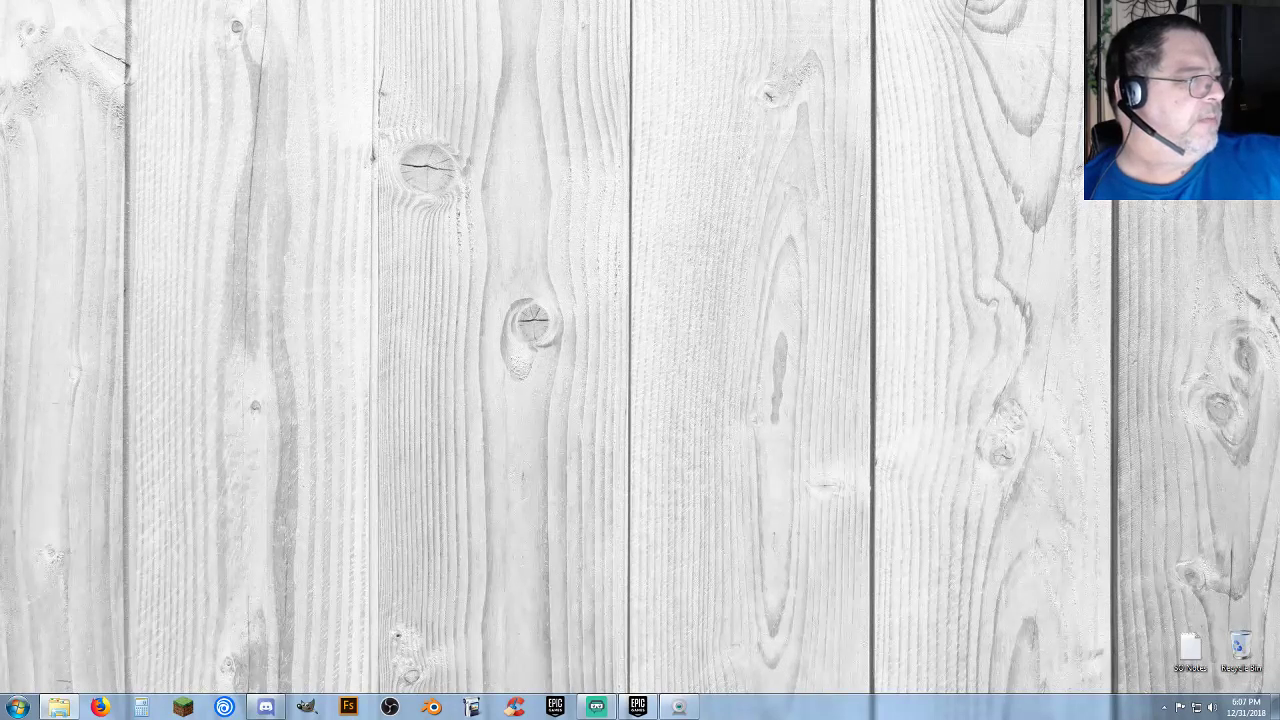
Switch to Windows Explorer, open the Cowboy folder inside Unreal Projects, and collapse the Spawner_Test folder tree.
drag(0, 90, 358, 85)
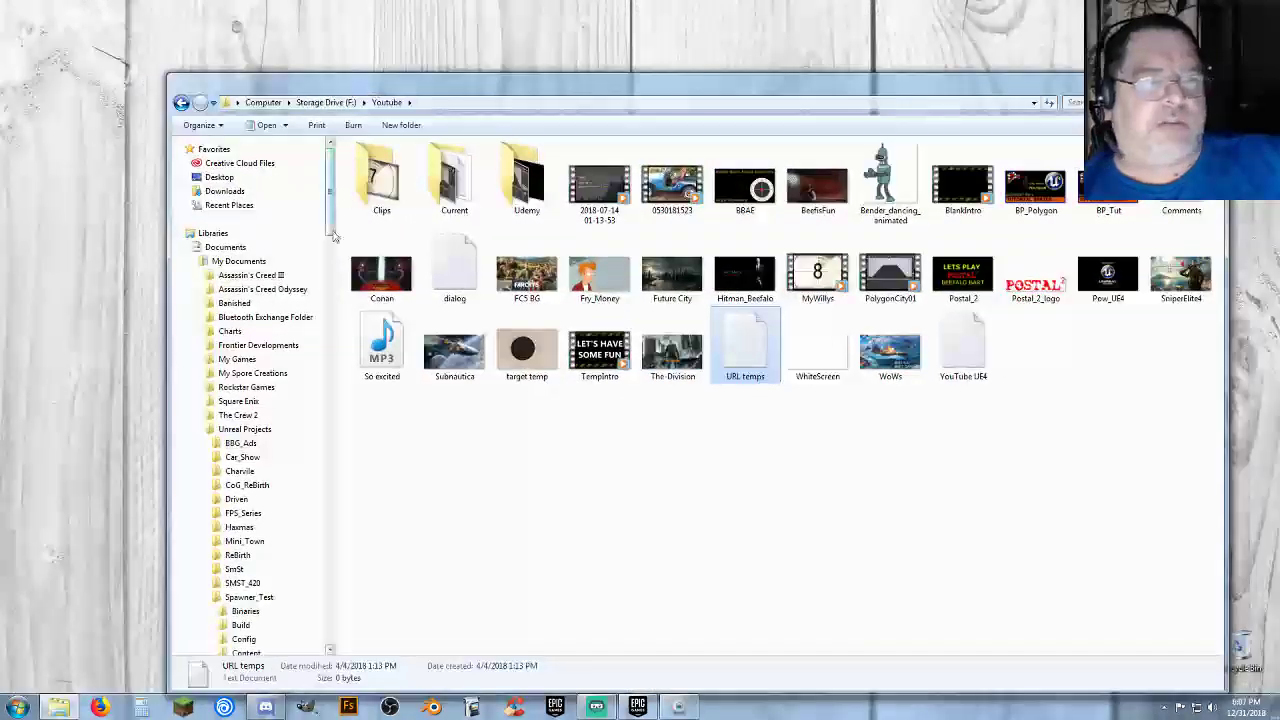
click(243, 430)
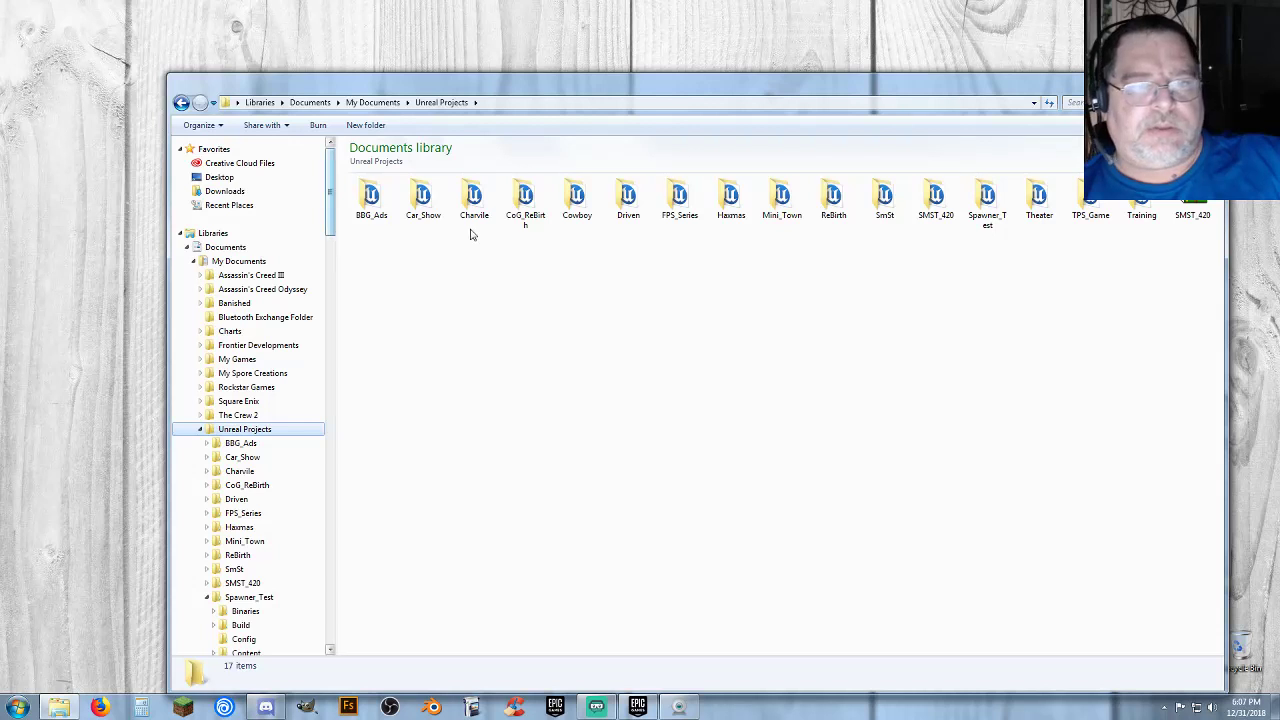
double_click(565, 203)
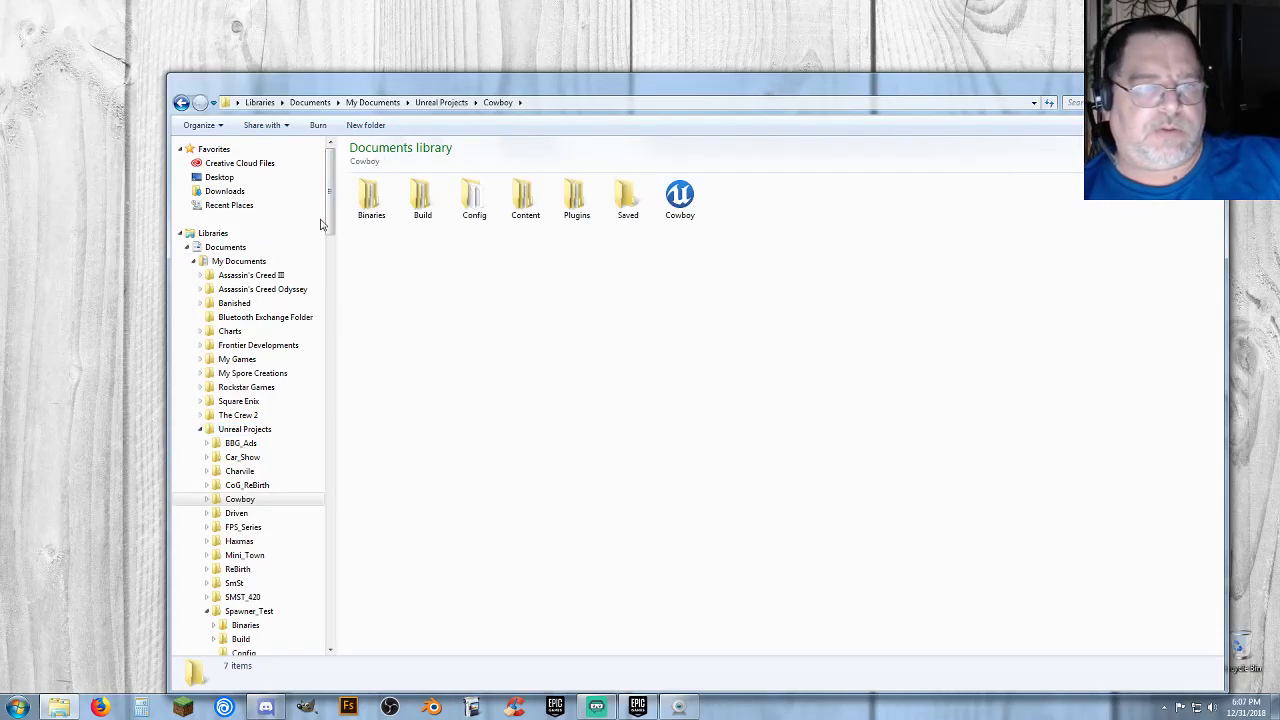
scroll(329, 220, down, 6)
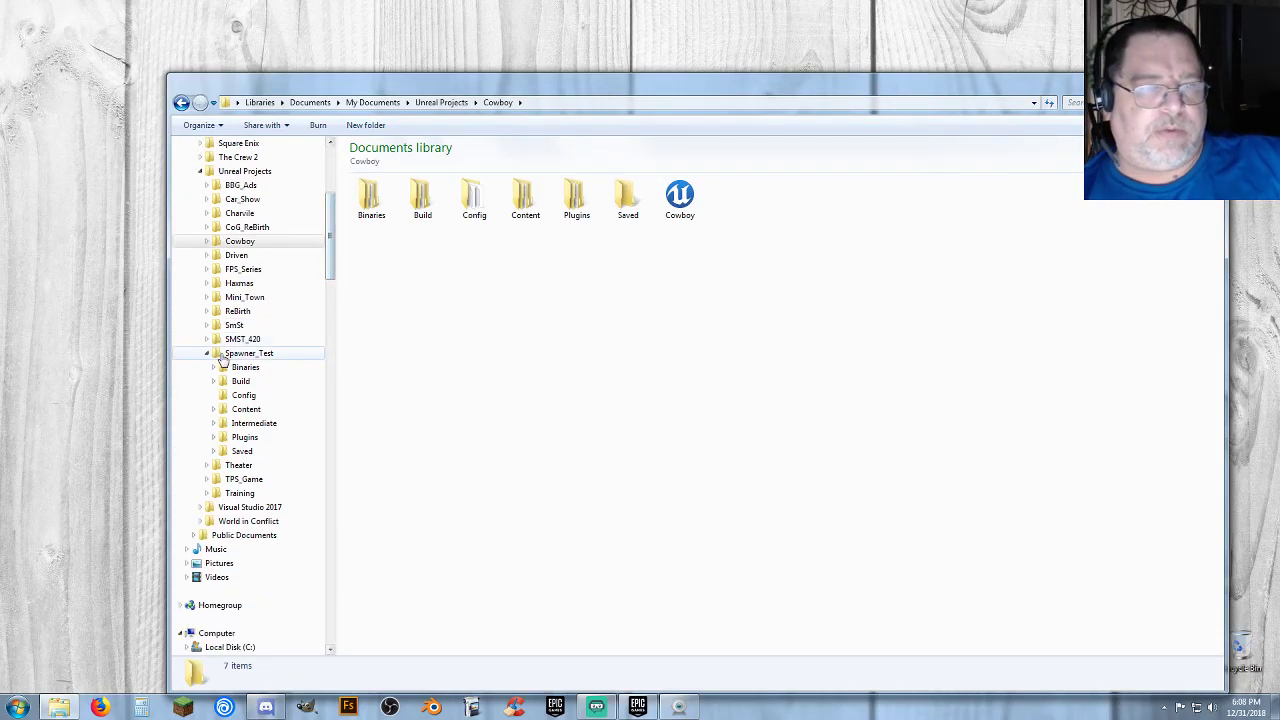
click(207, 355)
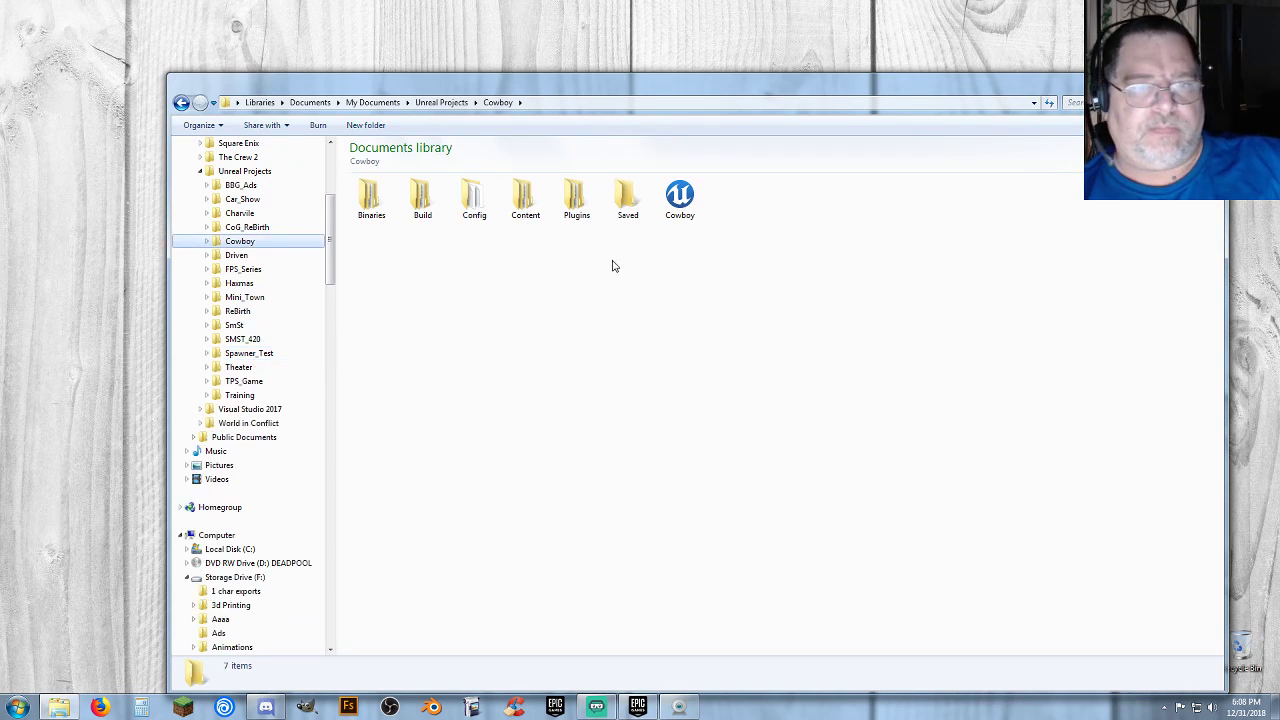
Delete the Saved folder from the Cowboy project and move the file window off the screen.
click(624, 205)
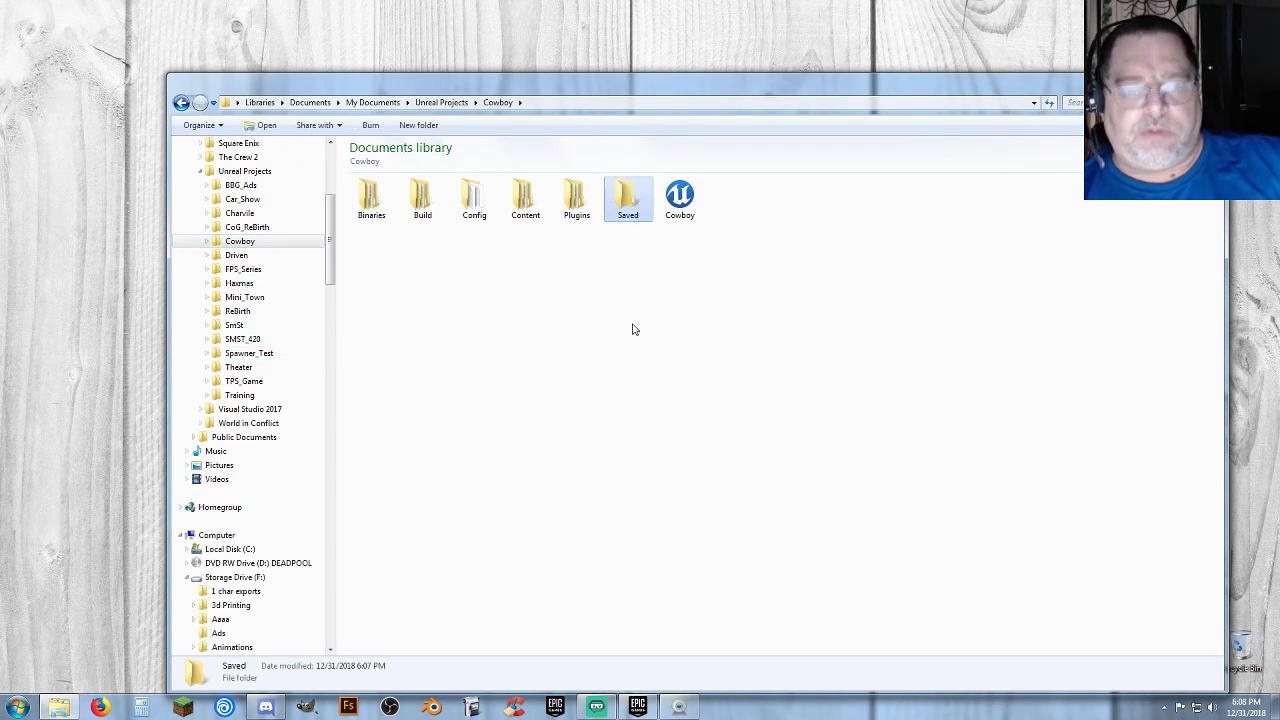
key(Delete)
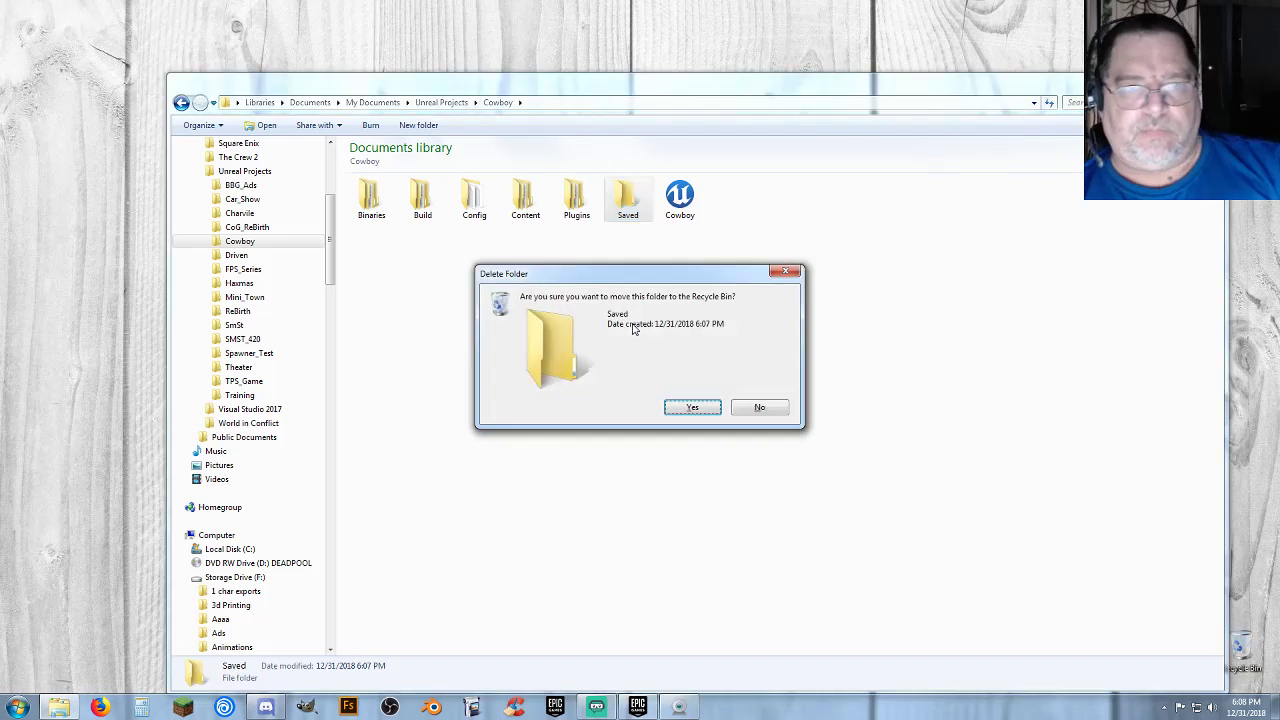
click(679, 405)
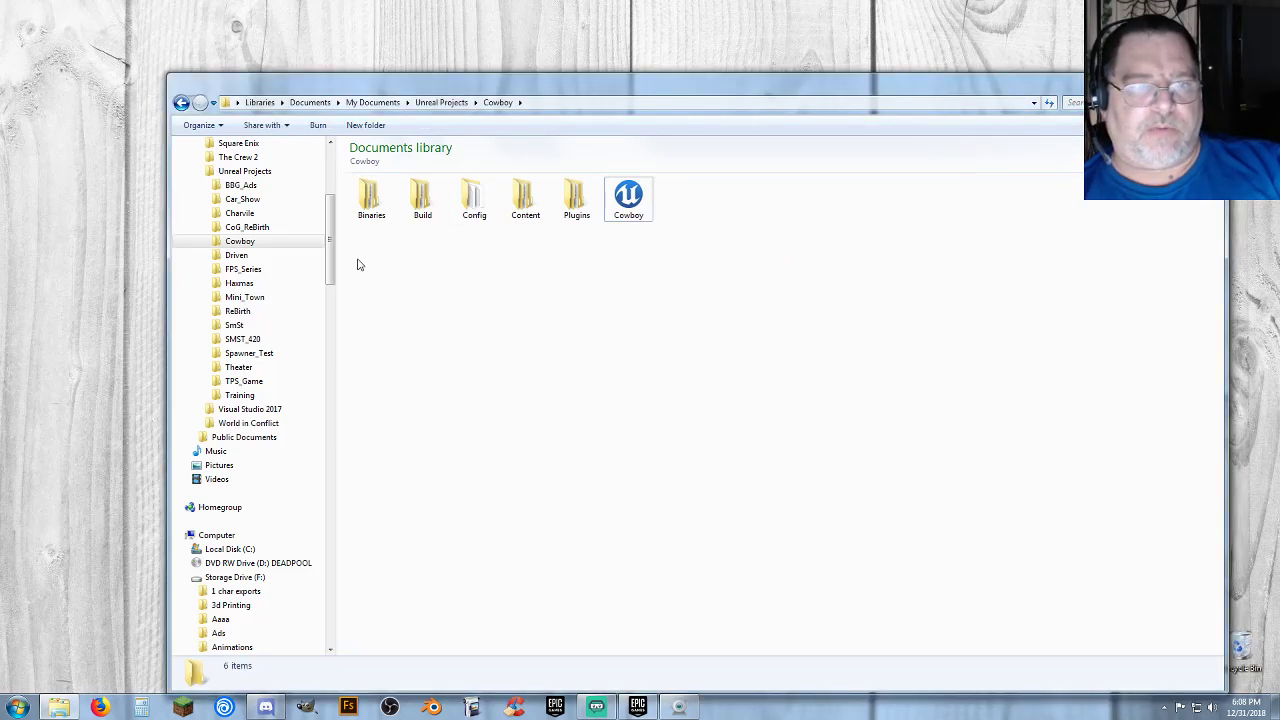
drag(917, 93, 0, 92)
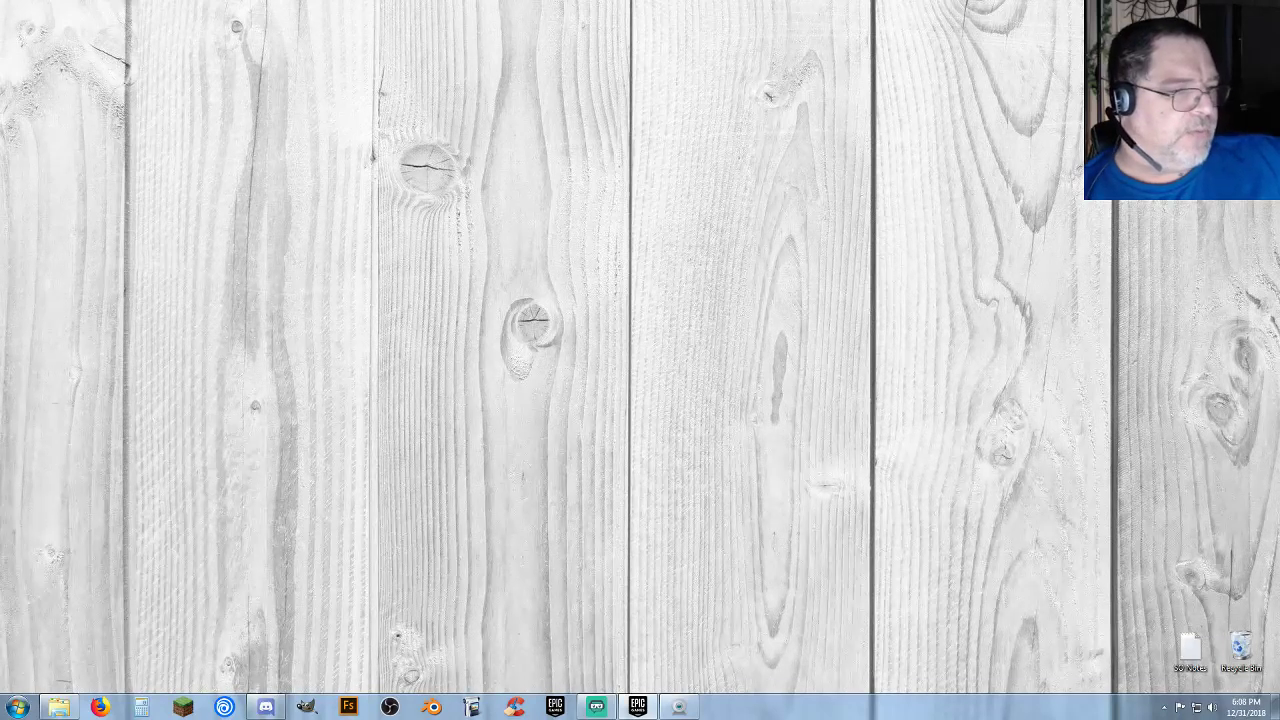
Switch back to the Epic Games Launcher and add the POLYGON - Western Pack from the Vault to the Cowboy project.
drag(0, 230, 670, 121)
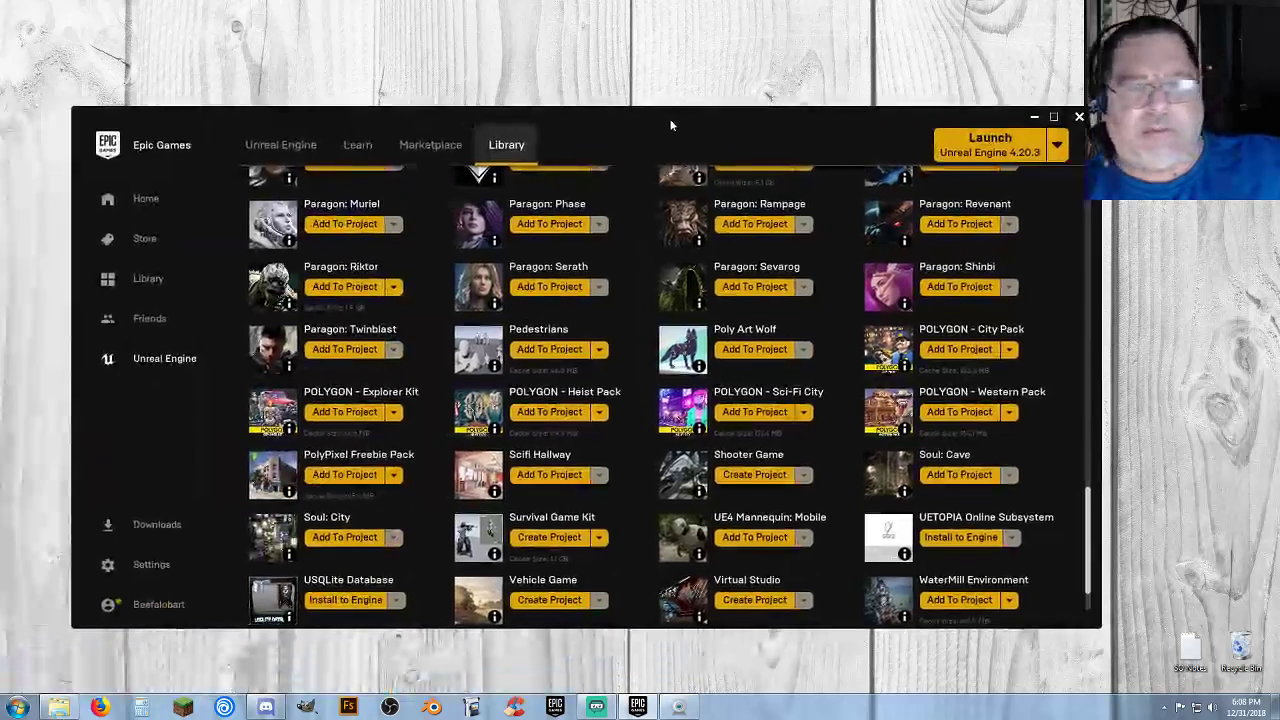
click(958, 412)
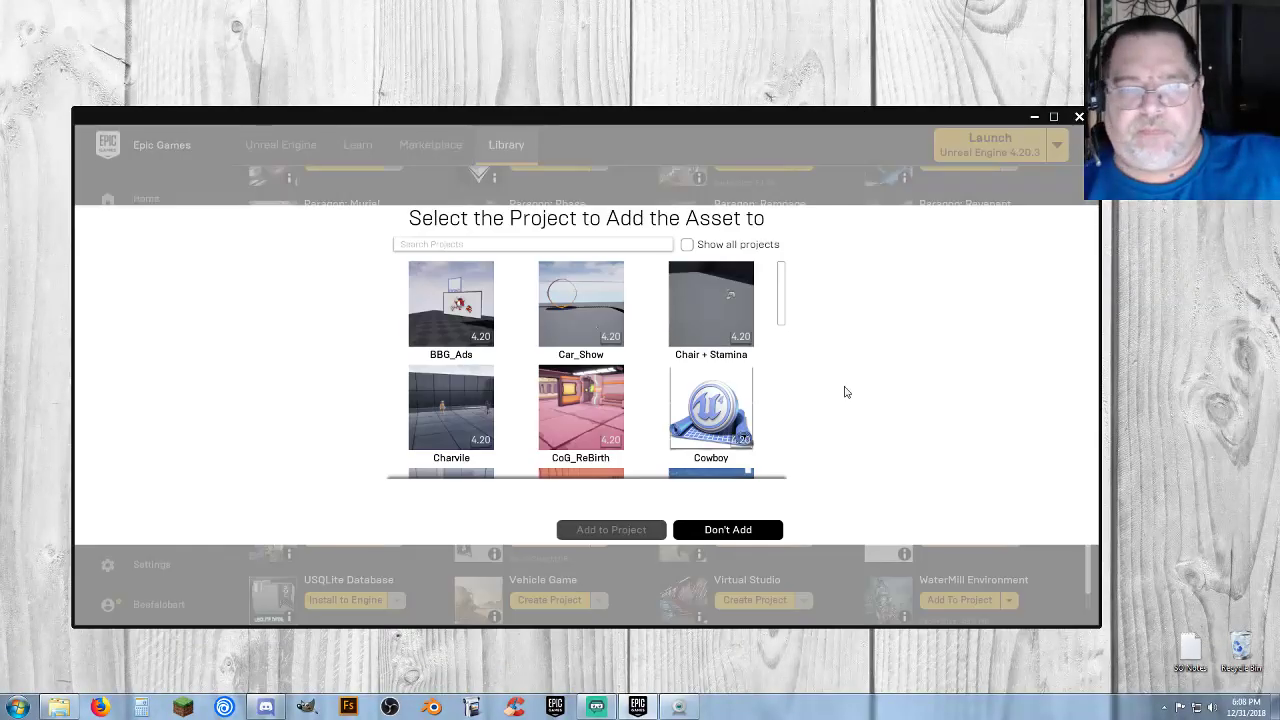
drag(784, 282, 785, 300)
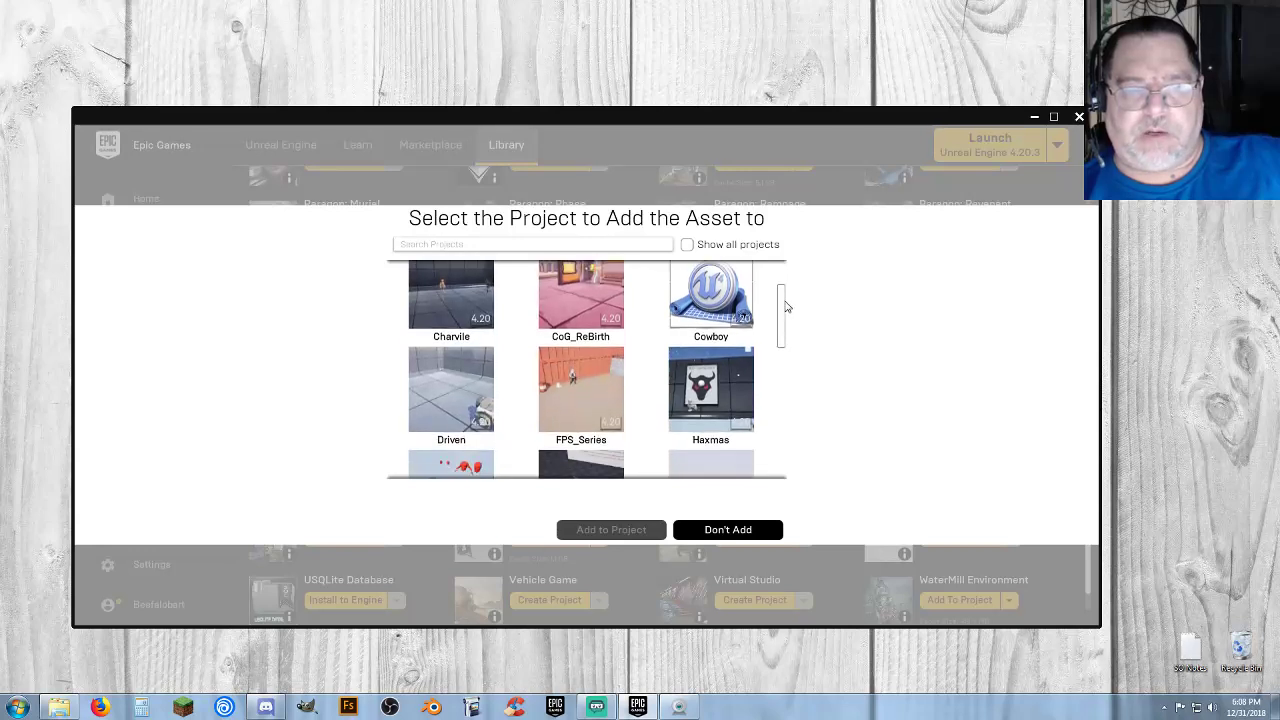
click(711, 298)
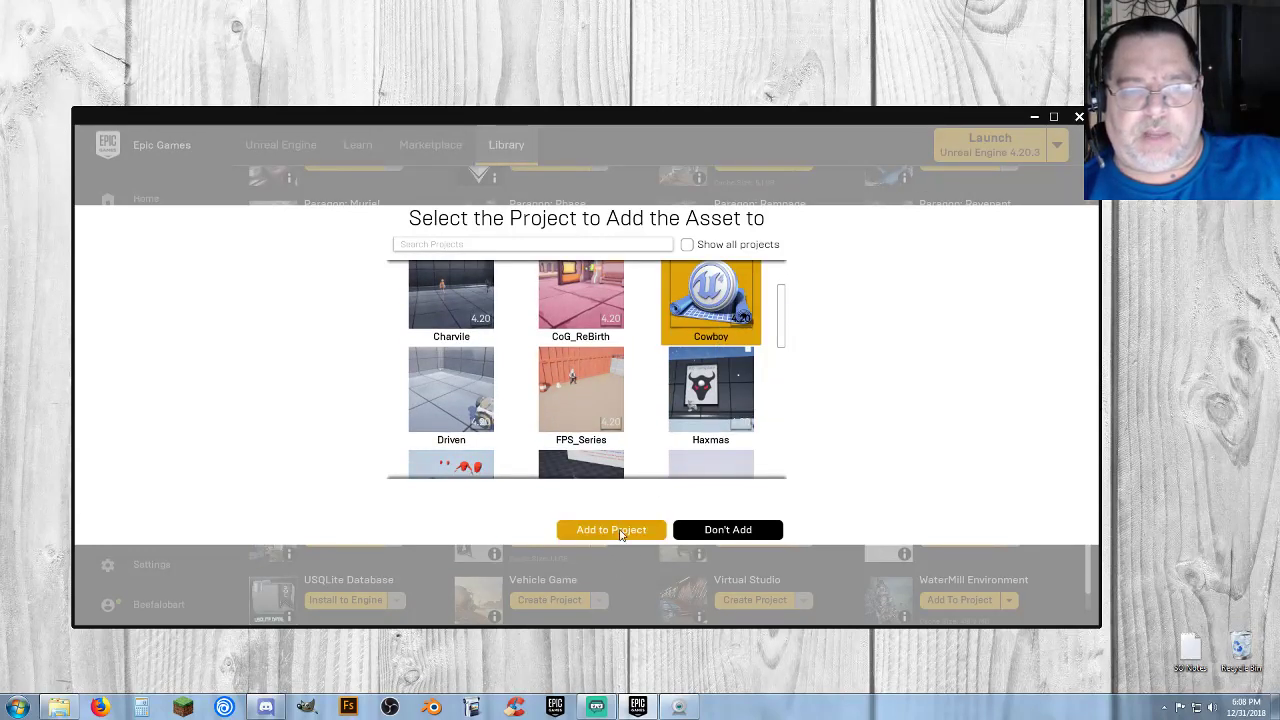
click(620, 530)
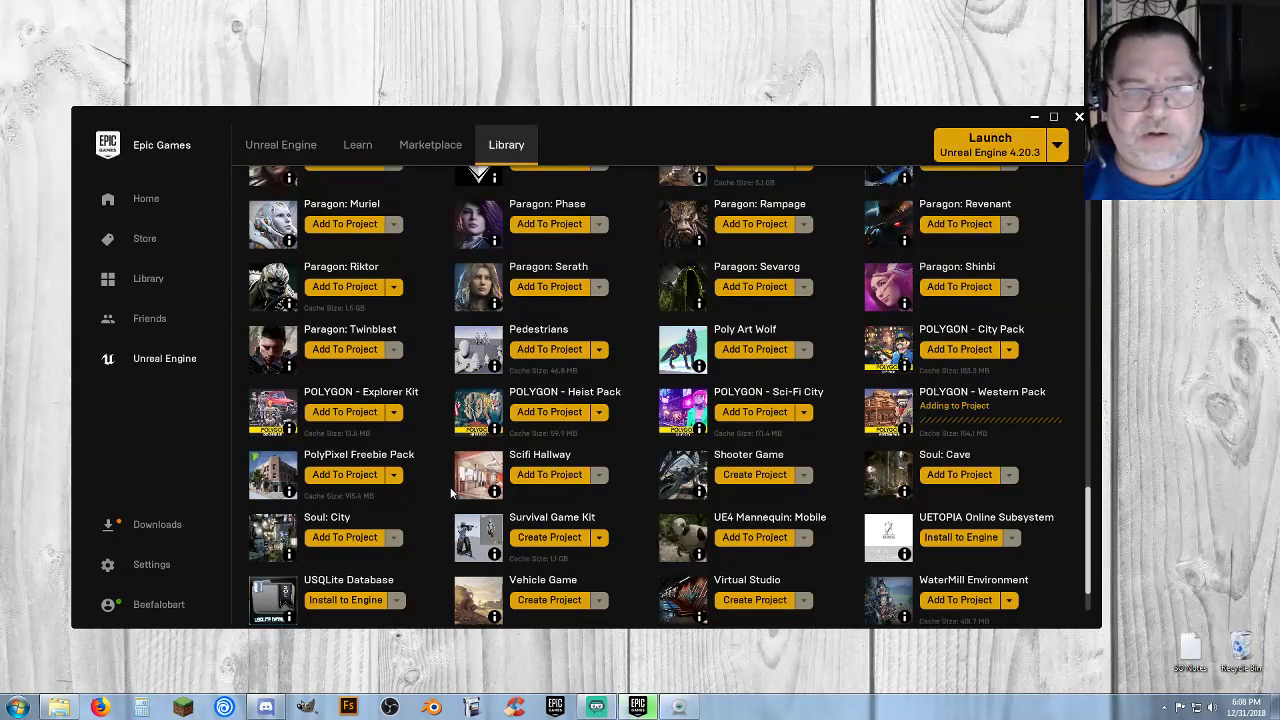
Add the Pedestrians animation pack from the Vault to the Cowboy project.
click(557, 351)
click(686, 432)
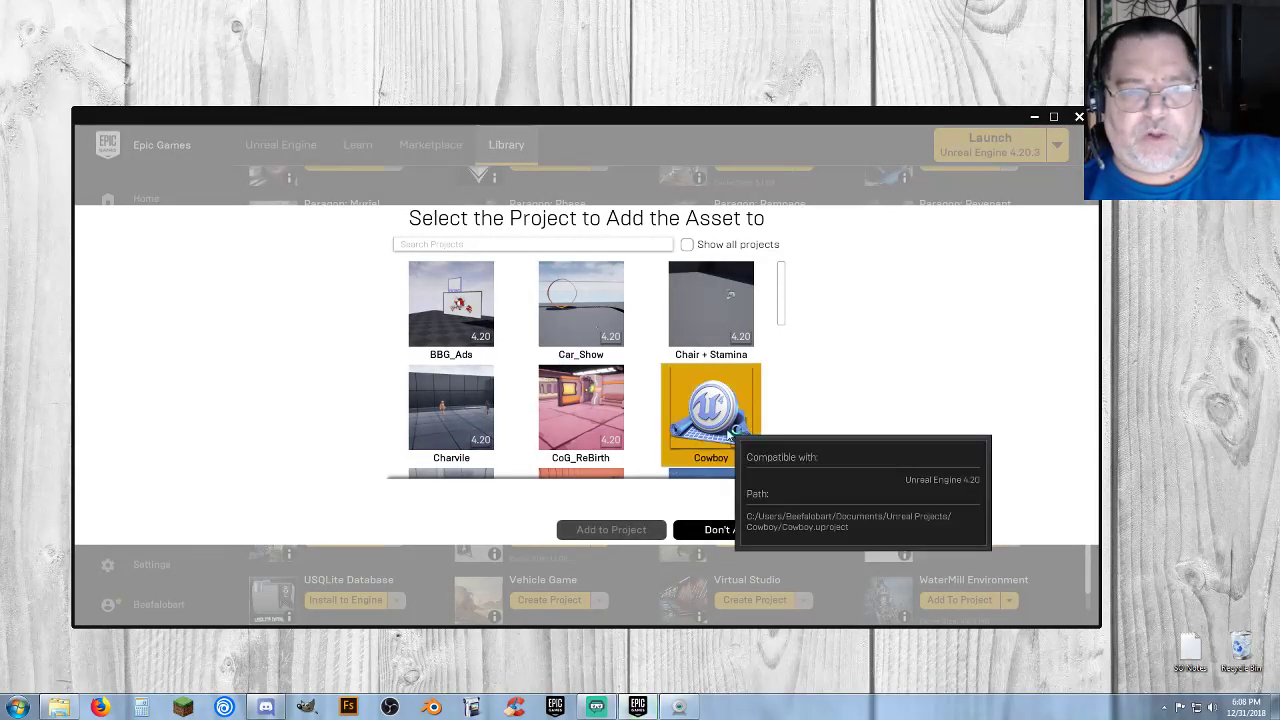
click(611, 530)
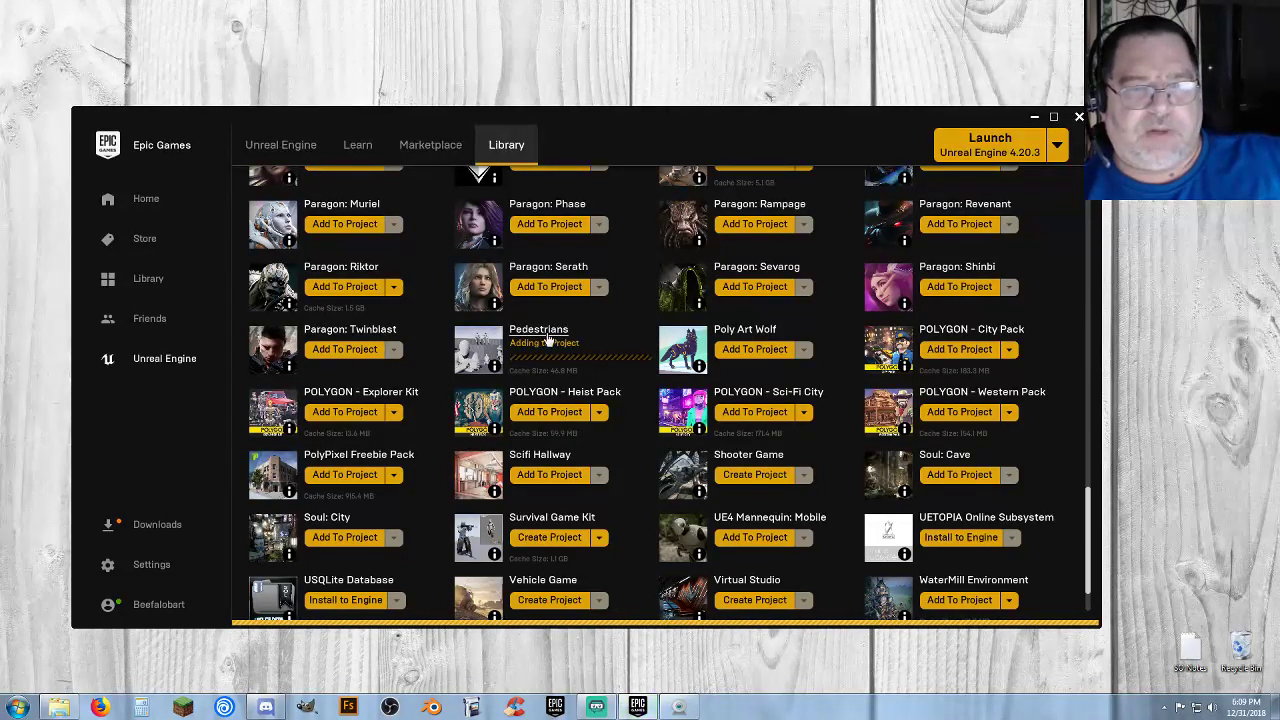
Examine the Pedestrians pack's Marketplace page, including its description, feature list and technical details.
click(430, 144)
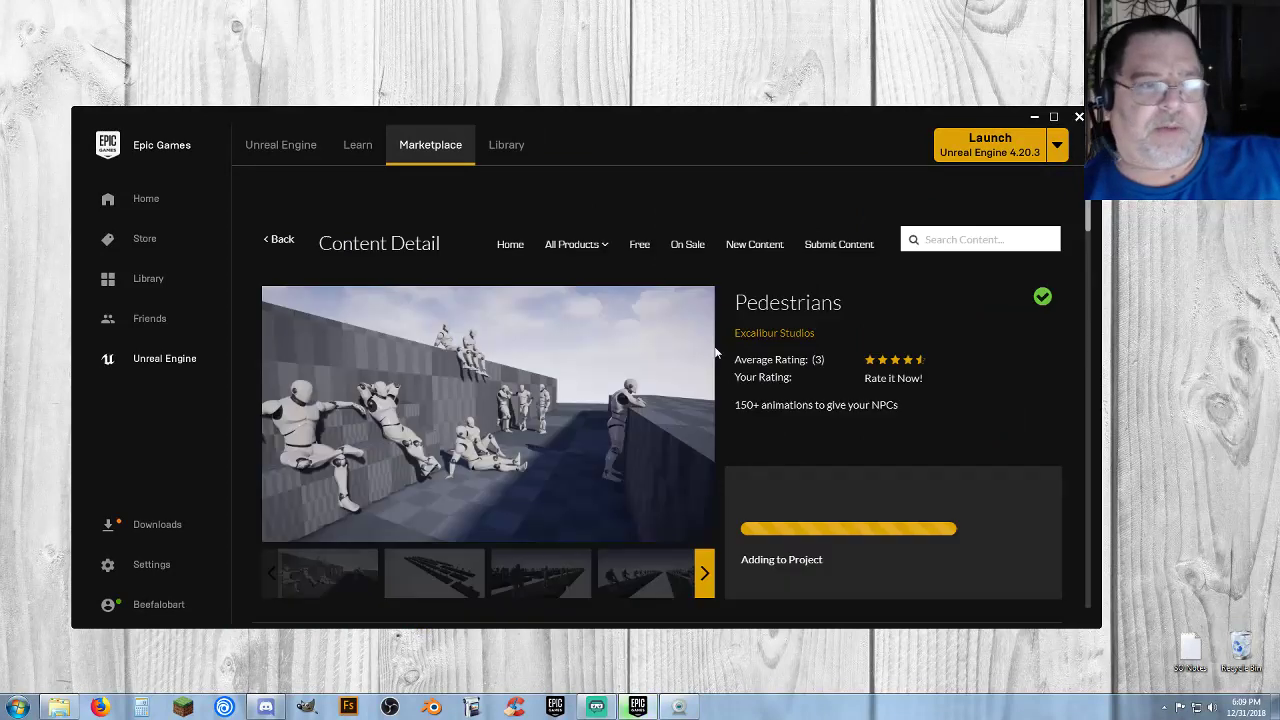
scroll(1010, 405, down, 1)
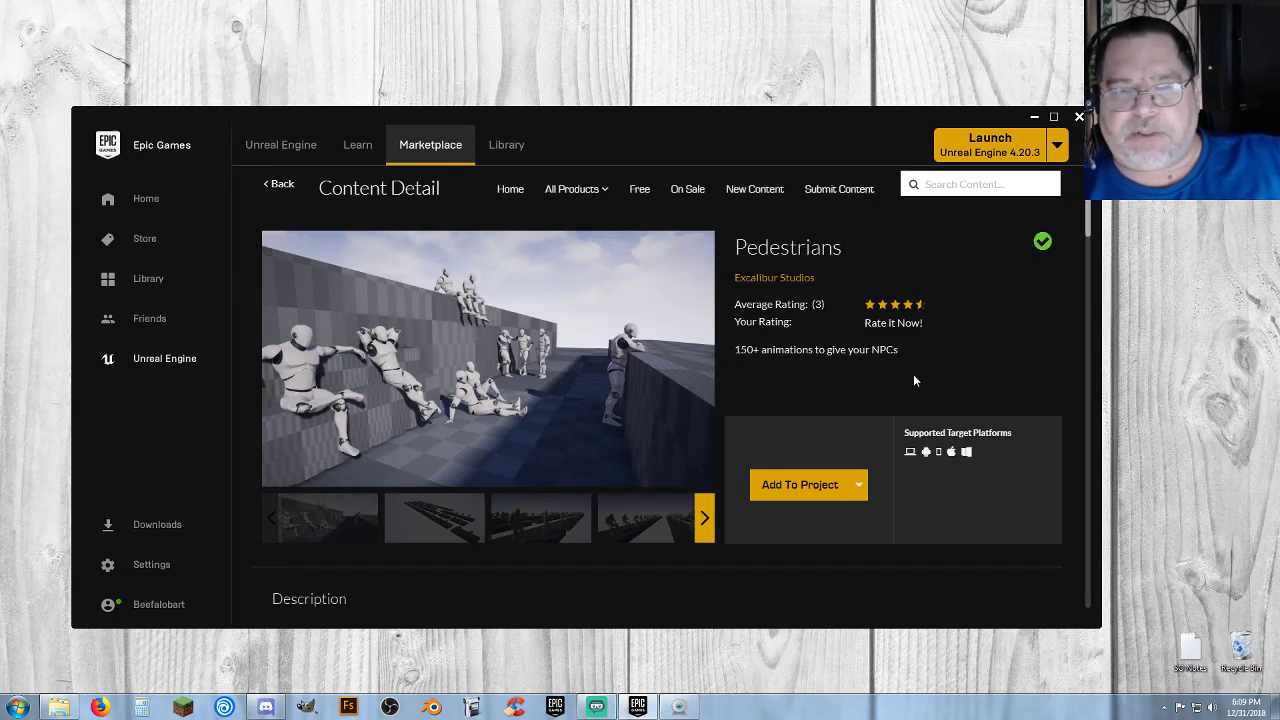
scroll(913, 380, down, 3)
scroll(528, 510, down, 2)
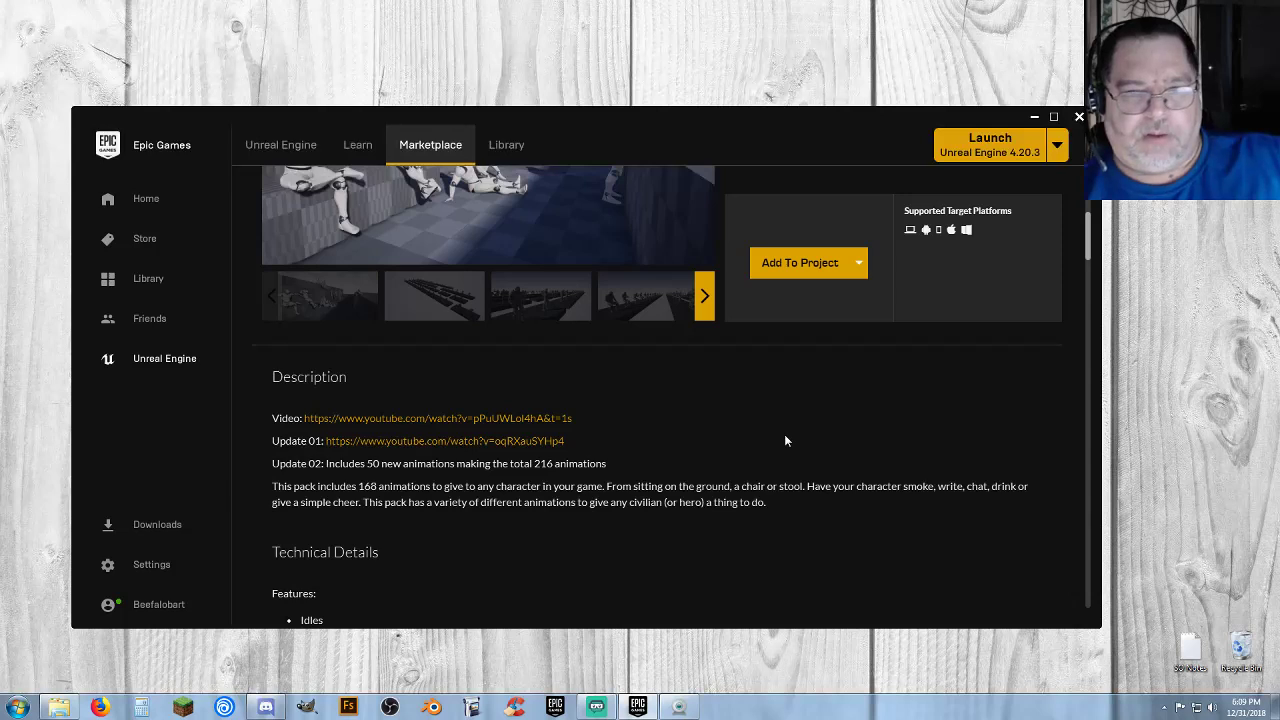
scroll(785, 440, up, 5)
scroll(988, 486, down, 10)
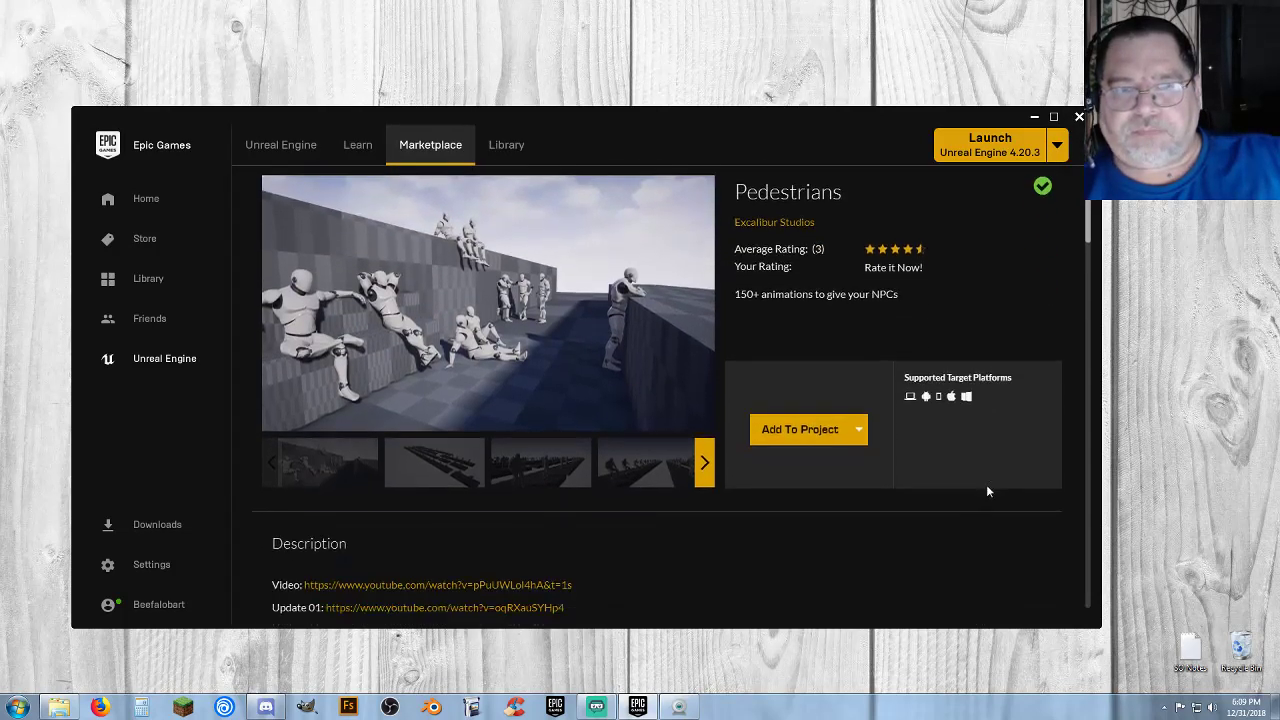
scroll(792, 447, down, 3)
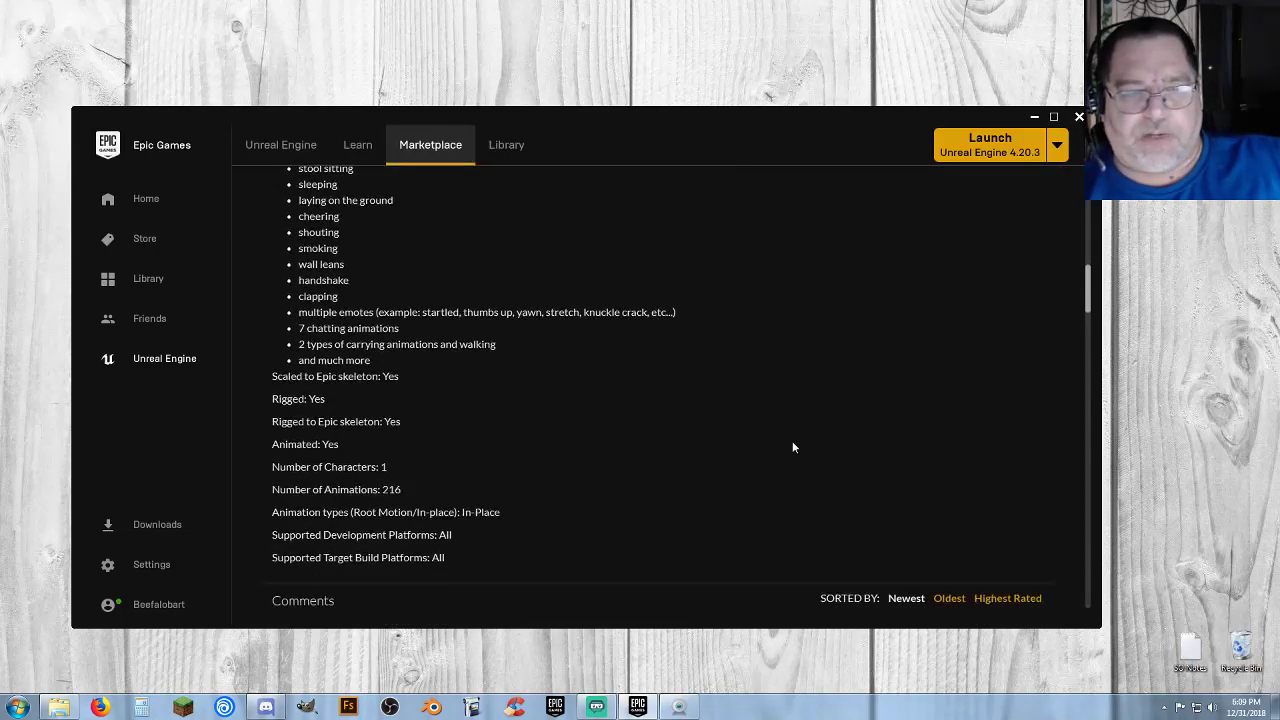
scroll(792, 447, up, 3)
scroll(792, 447, up, 1)
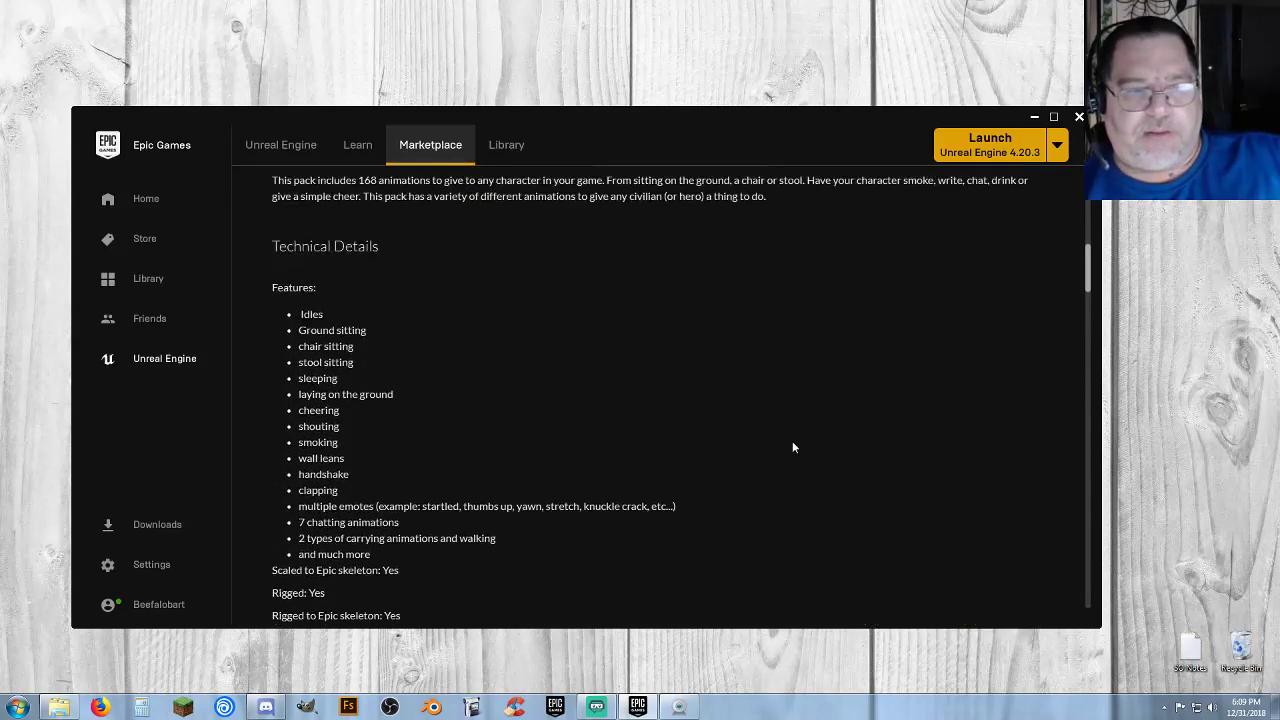
Review the preview images and summary at the start of the Pedestrians pack's Marketplace page.
scroll(792, 447, up, 3)
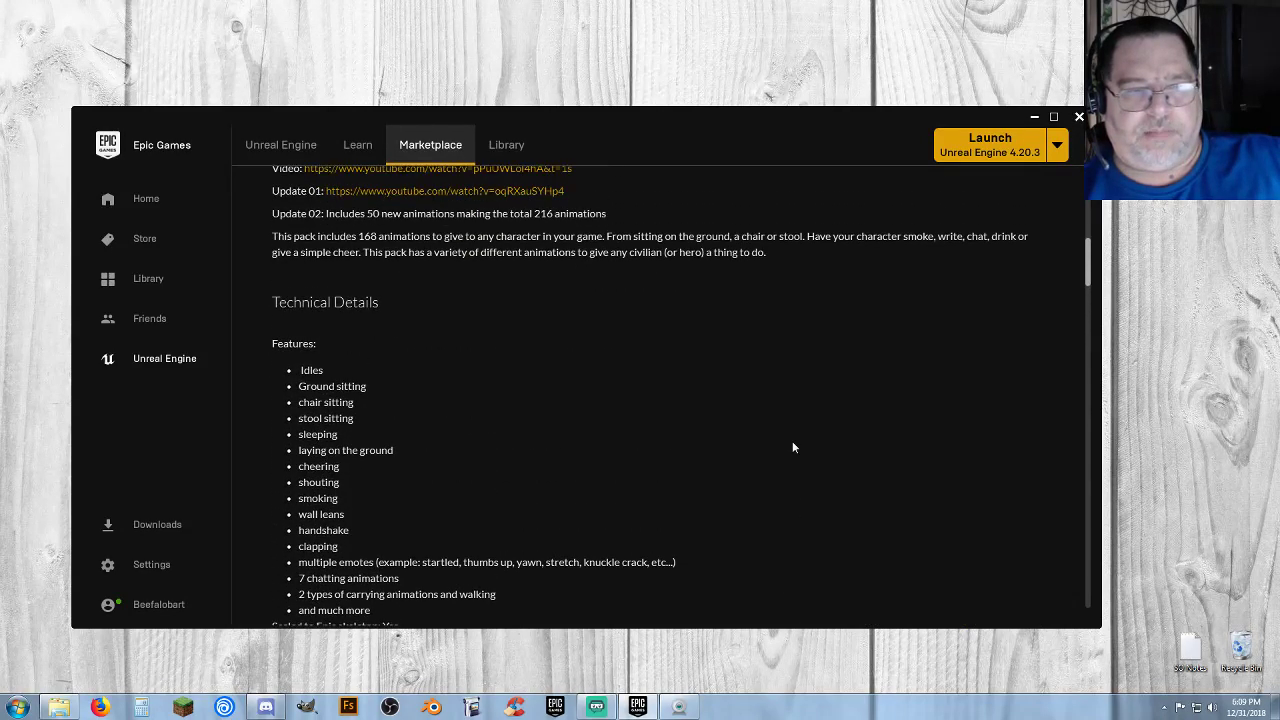
scroll(792, 447, up, 2)
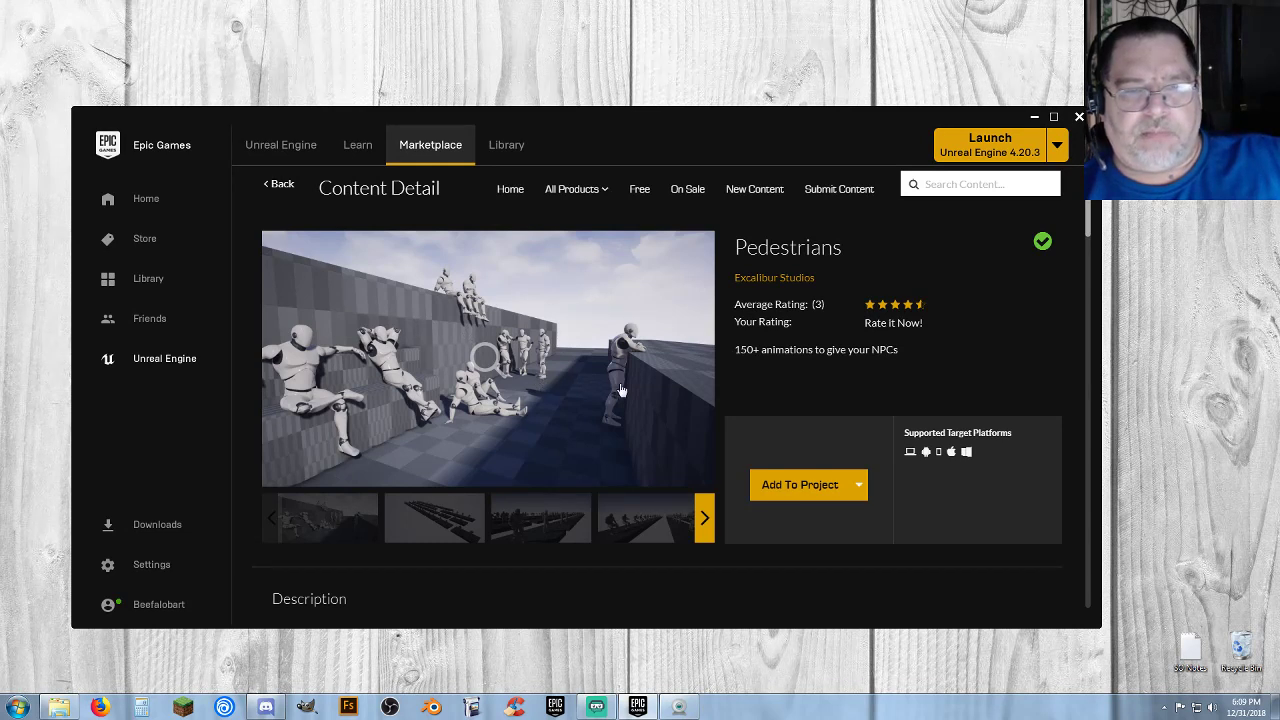
scroll(630, 390, up, 1)
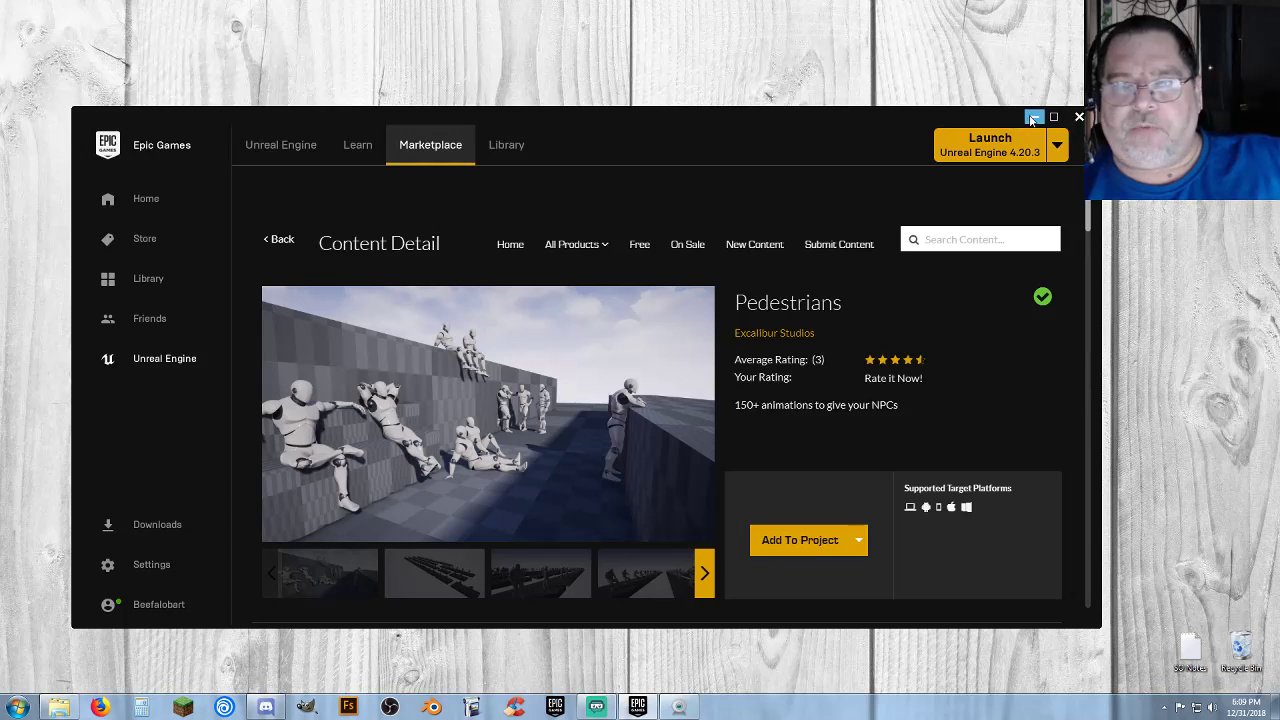
mouse_move(558, 236)
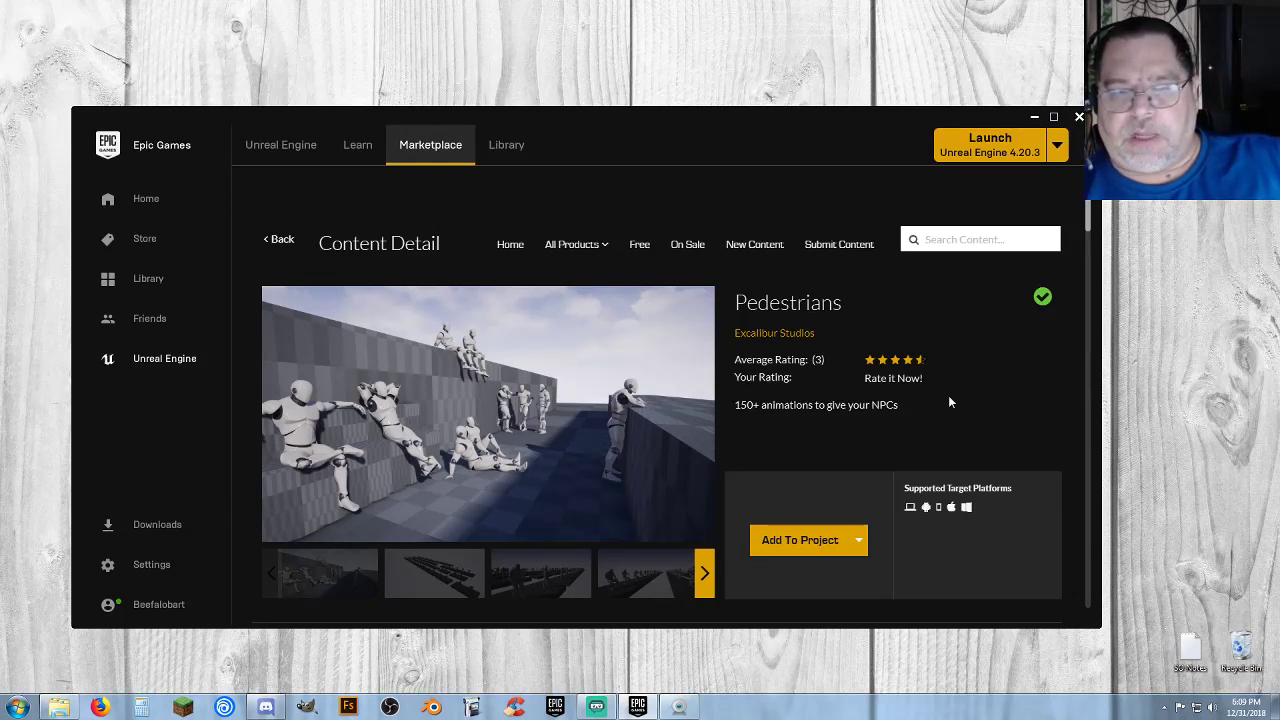
scroll(1022, 408, down, 3)
scroll(1024, 408, up, 3)
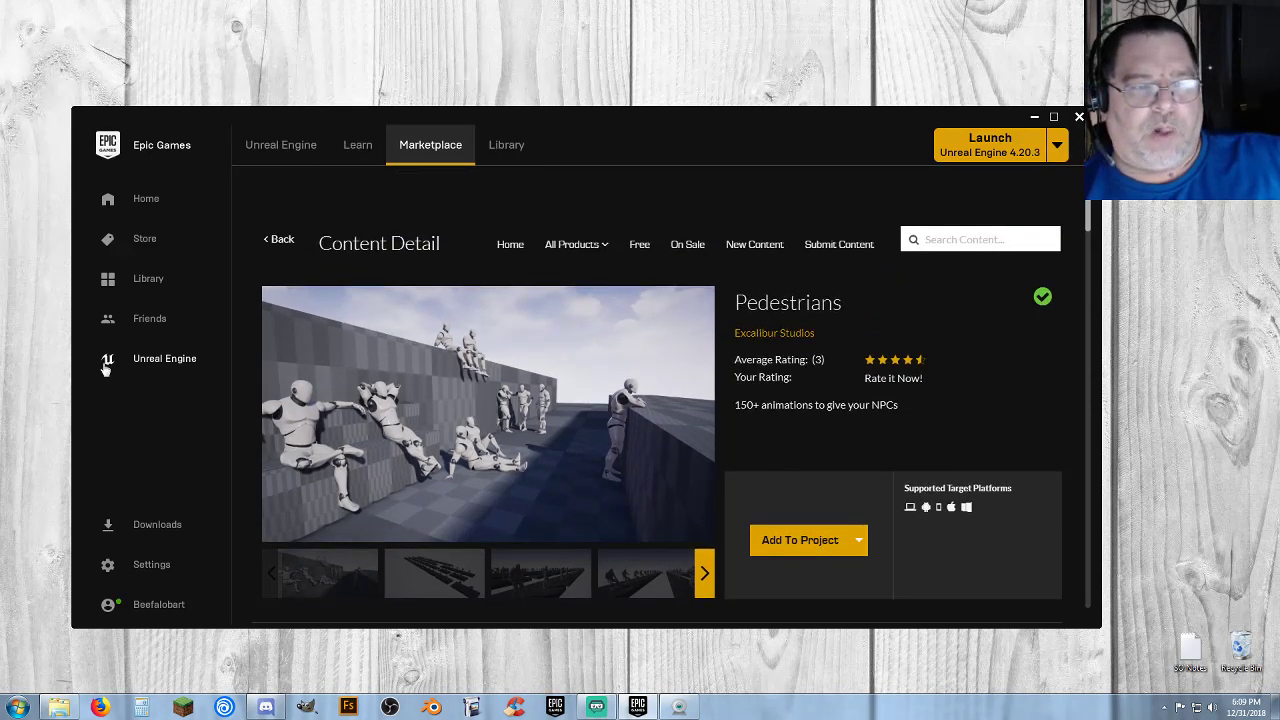
Open the Cowboy project from the launcher's Library and minimize the launcher window.
click(494, 152)
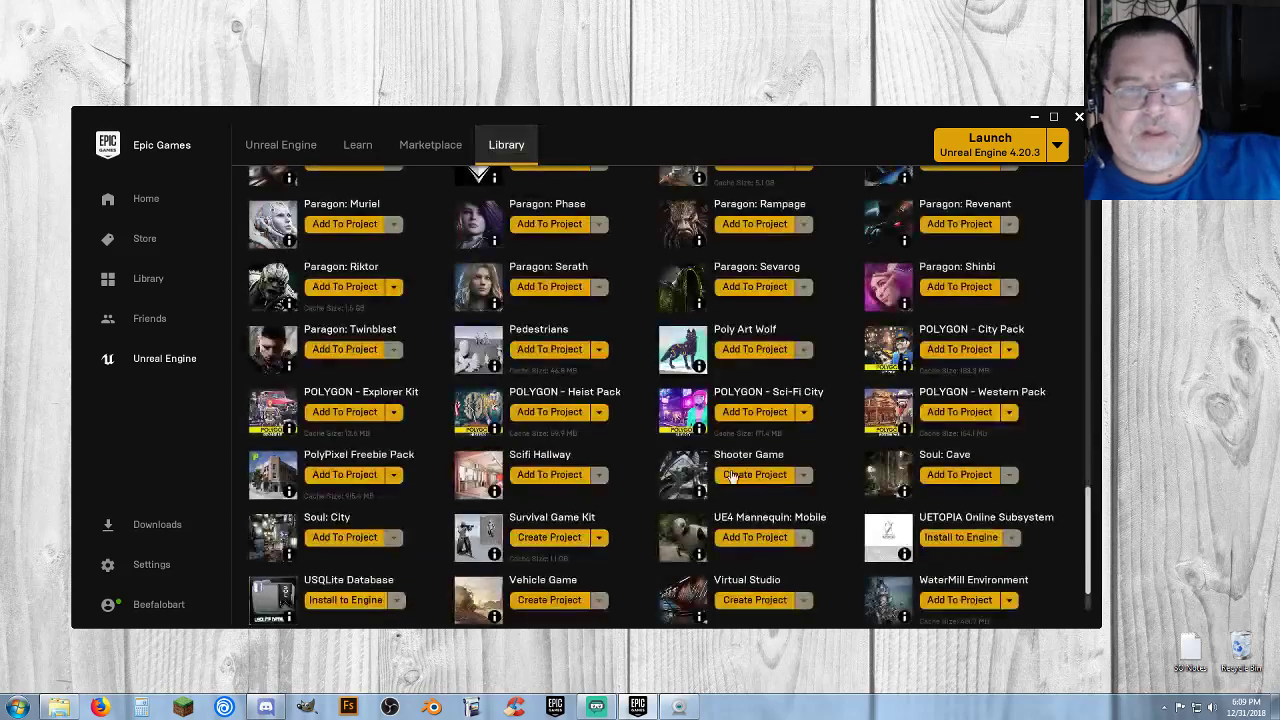
scroll(645, 470, up, 15)
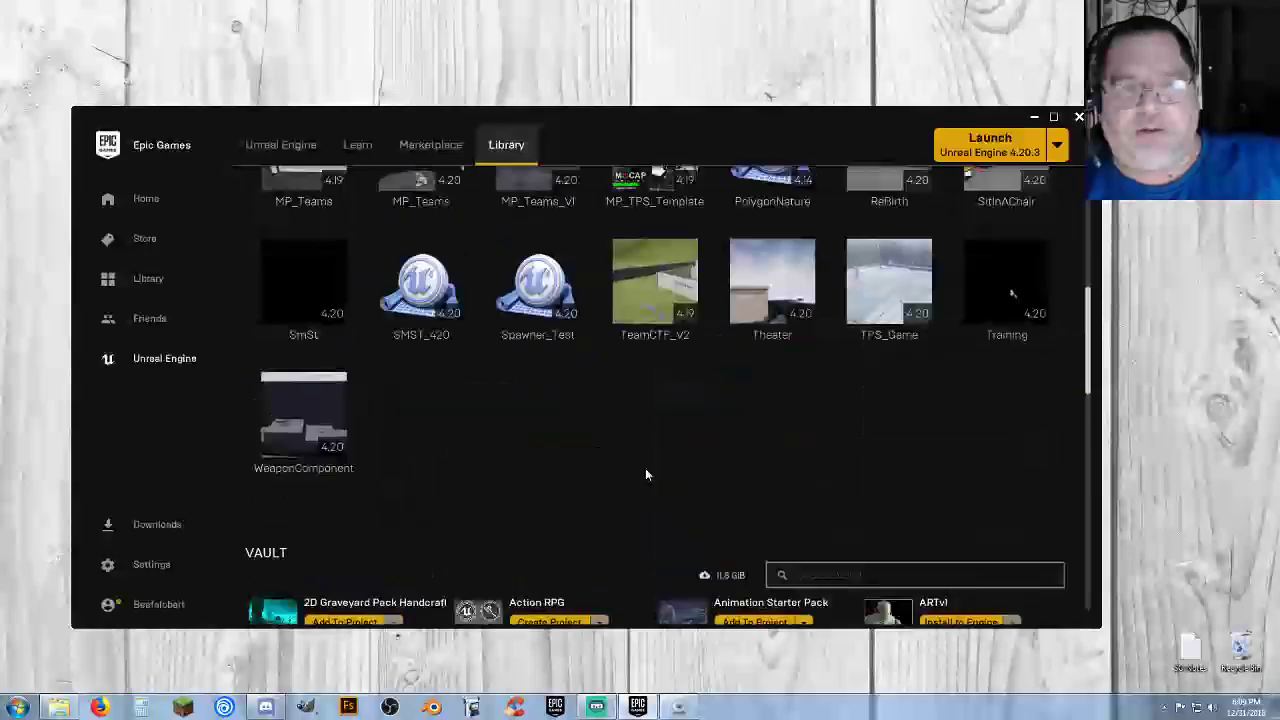
scroll(645, 470, up, 10)
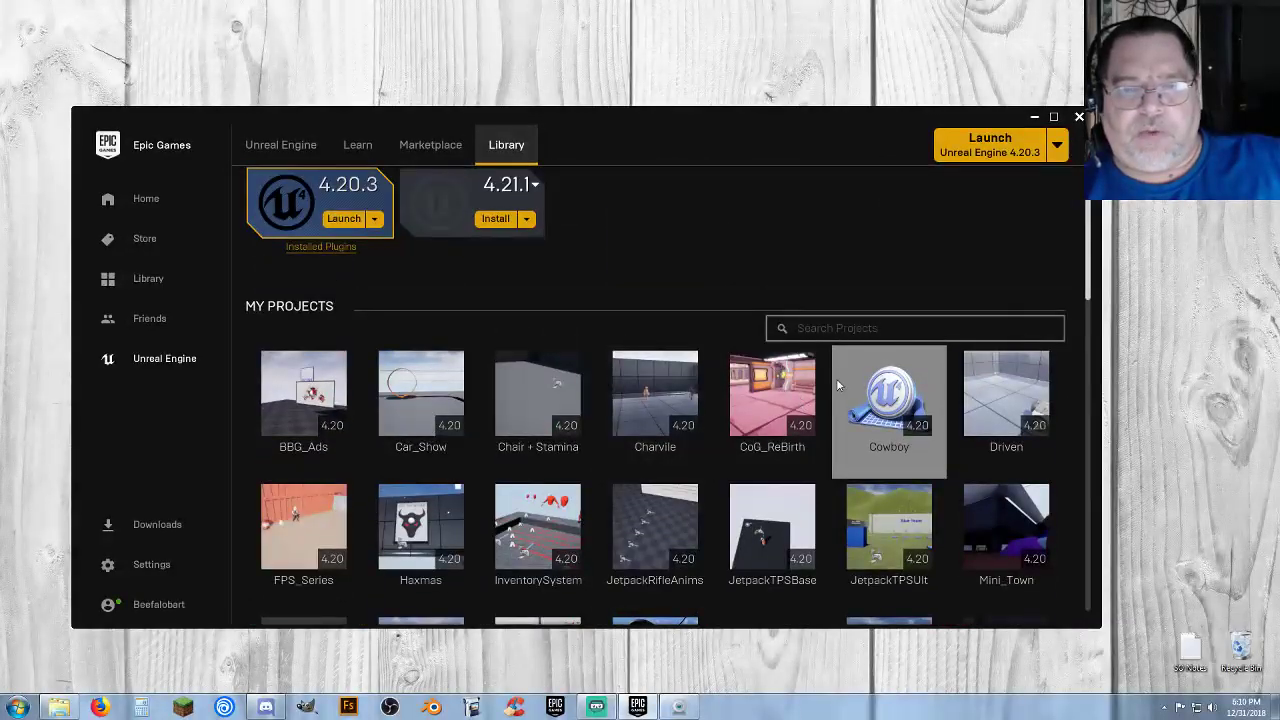
double_click(888, 385)
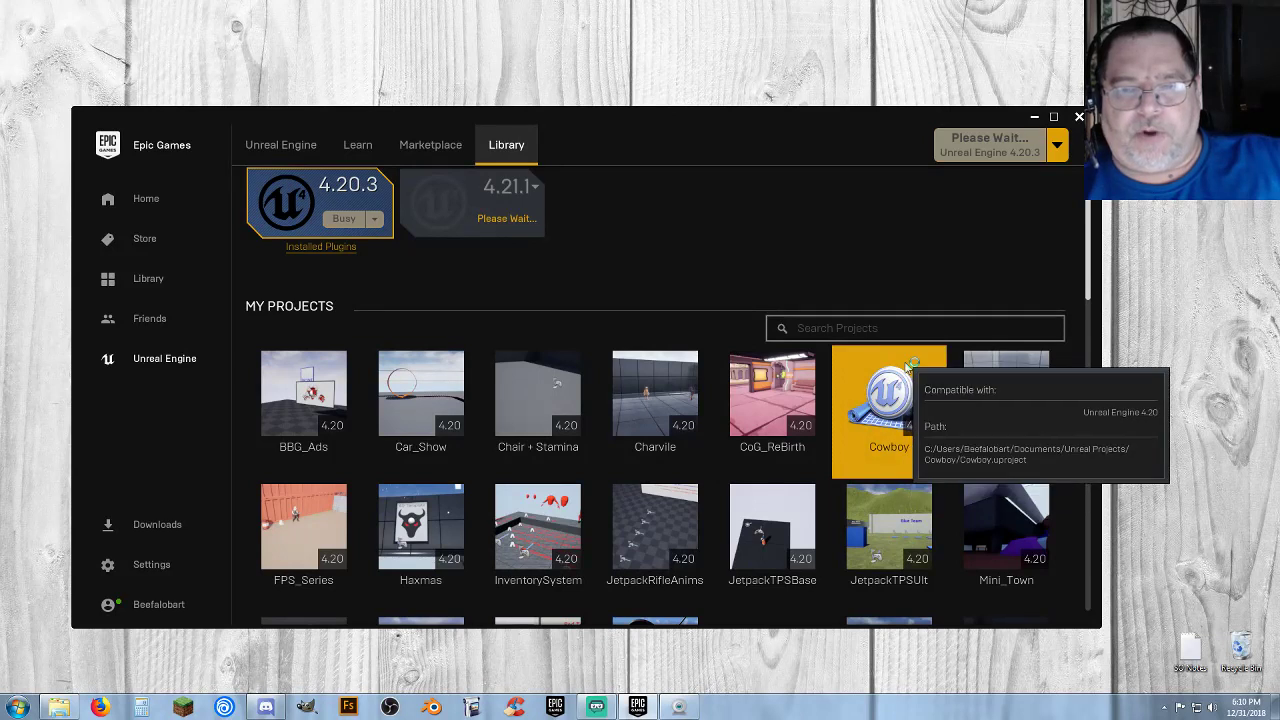
click(1035, 117)
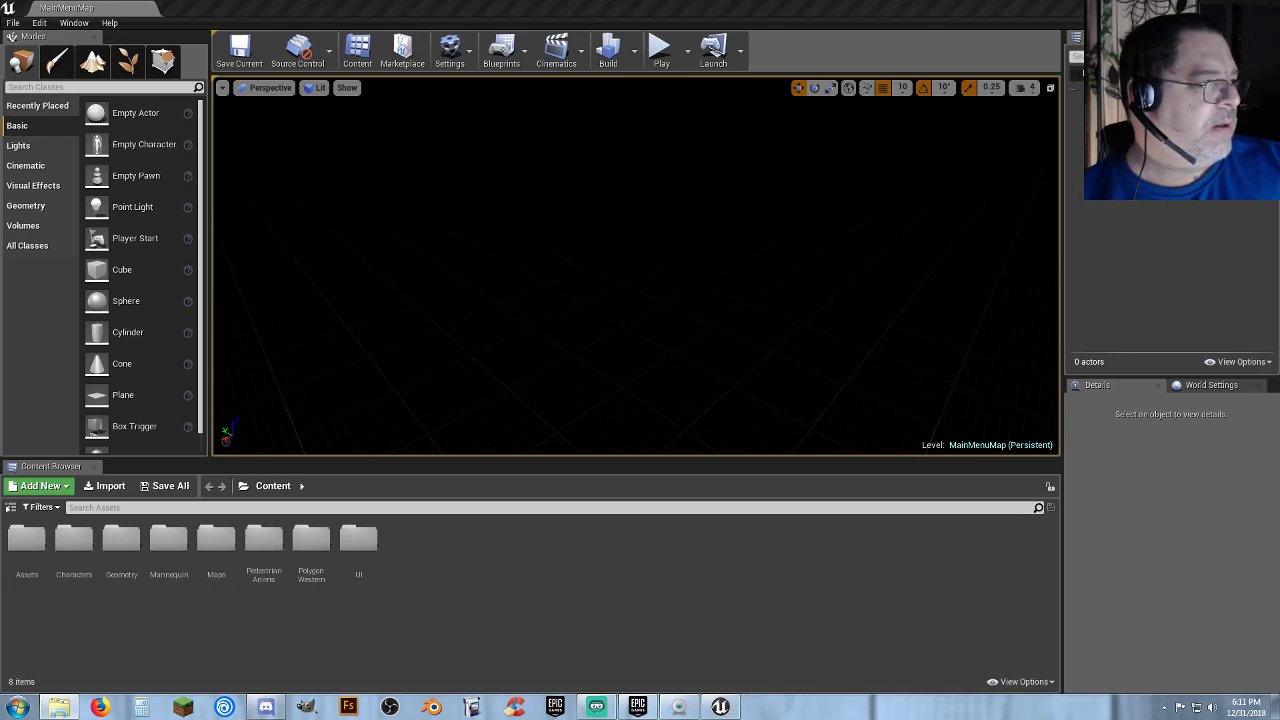
Bring the POLYGON_WesternFrontier_Pack folder window over the editor and examine its source, Unity and Unreal ZIP archives.
drag(0, 75, 416, 44)
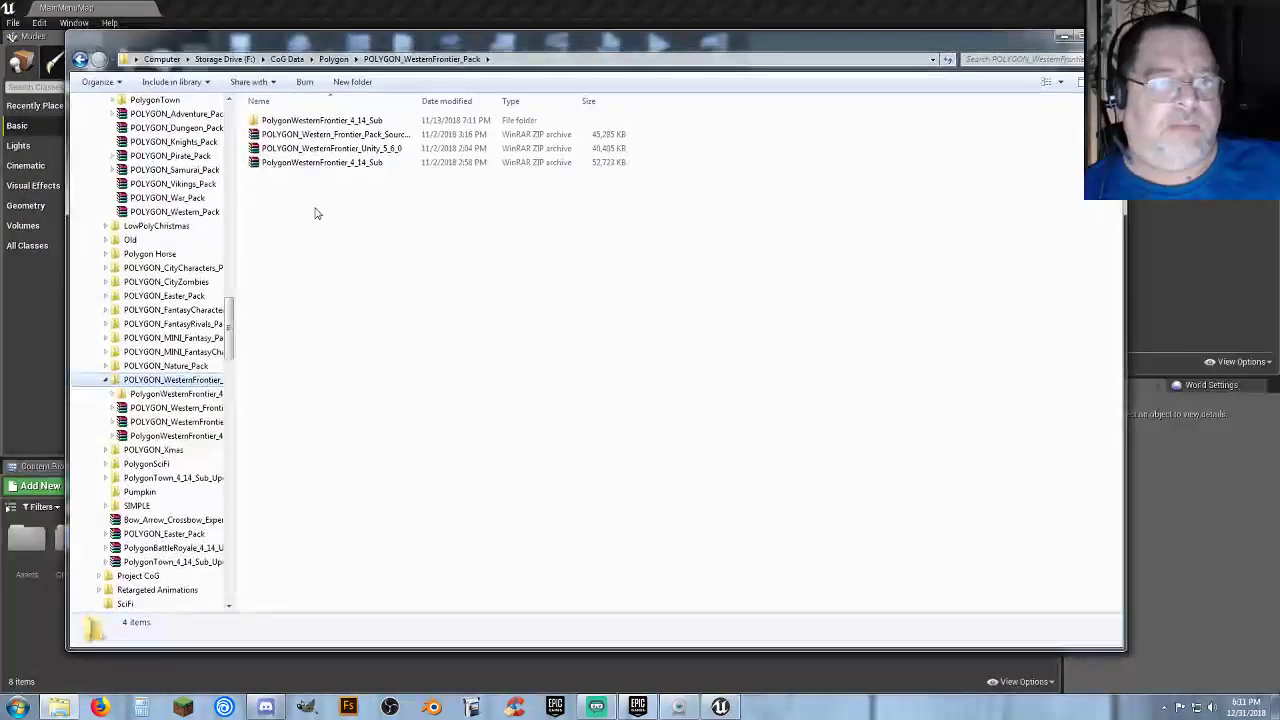
drag(425, 195, 306, 132)
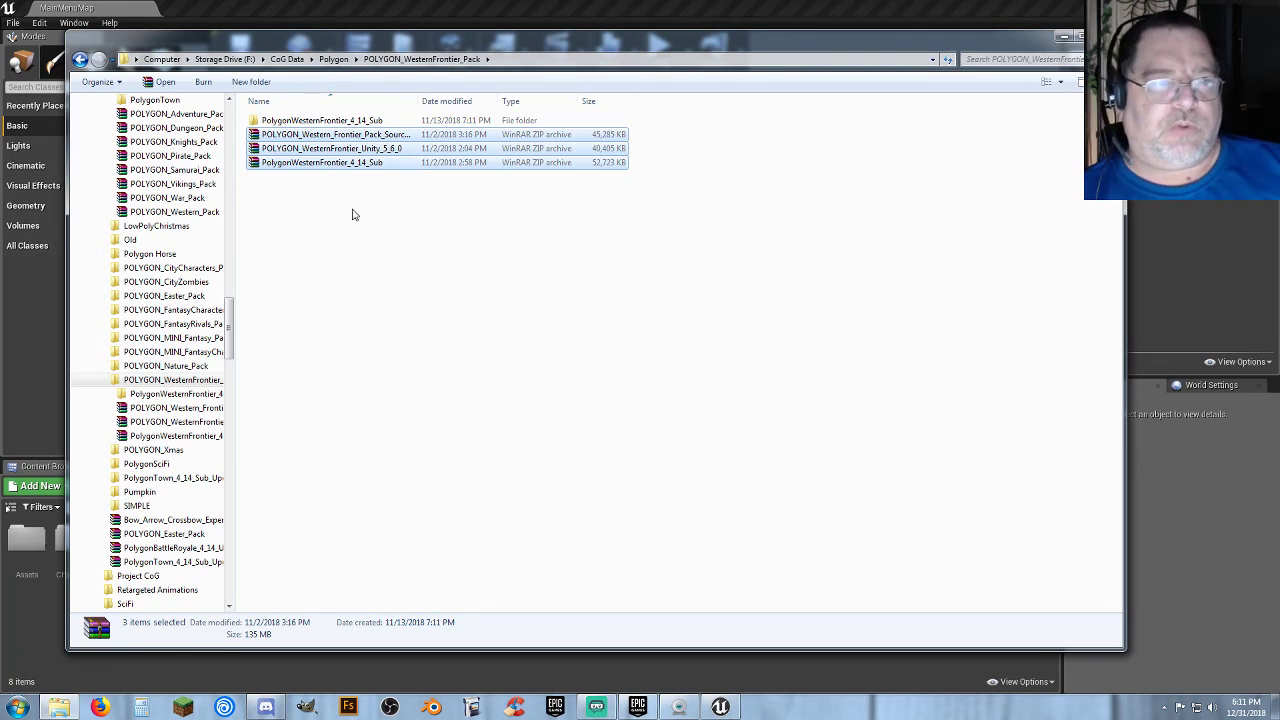
drag(505, 204, 332, 138)
click(313, 230)
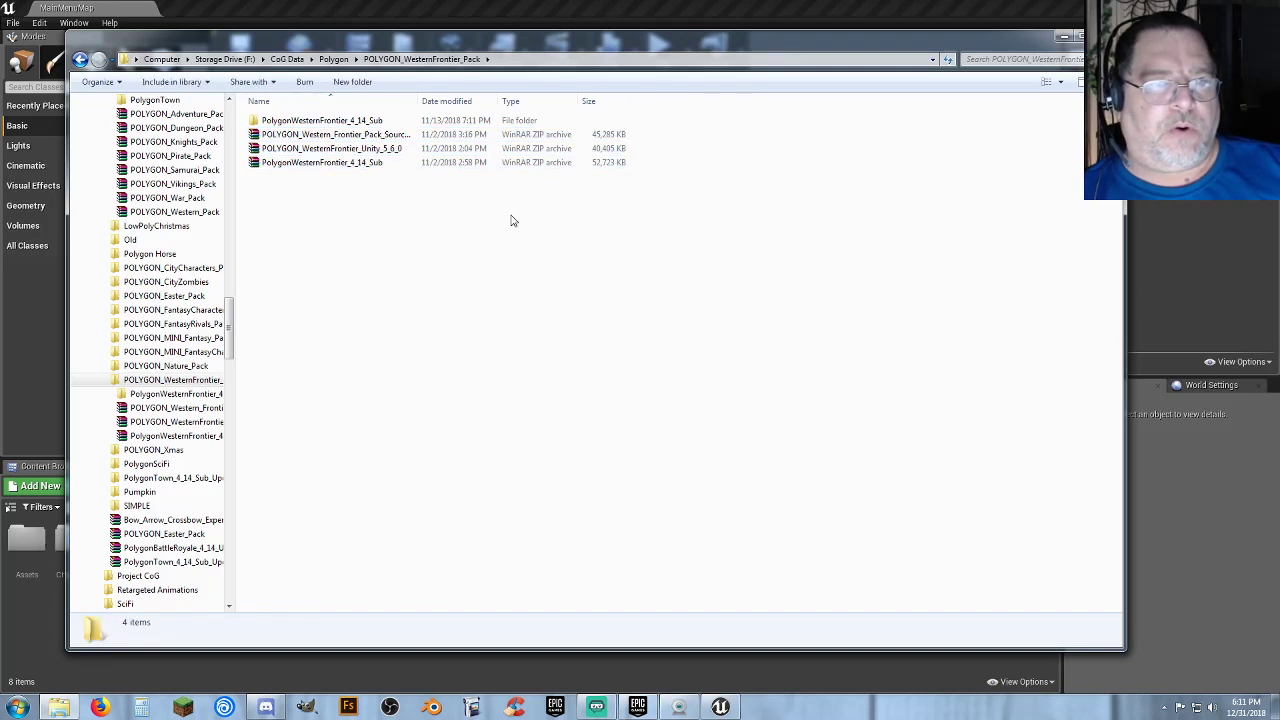
click(333, 135)
click(330, 148)
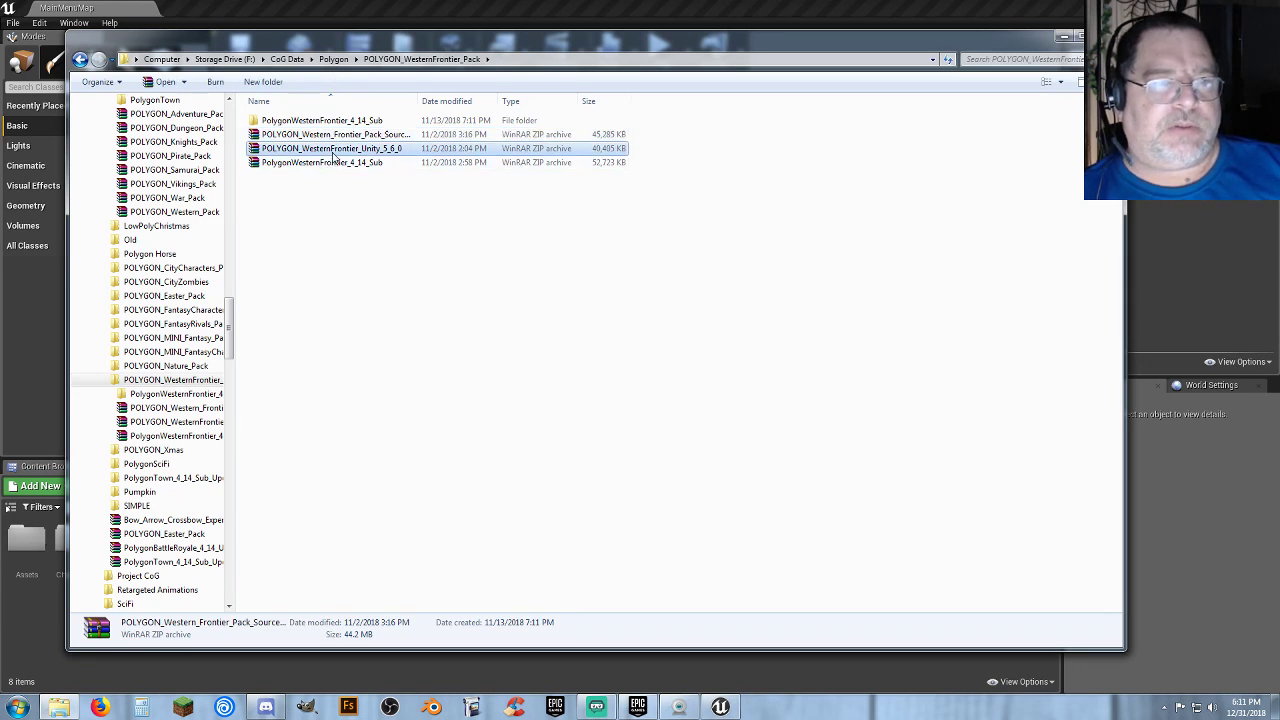
click(341, 163)
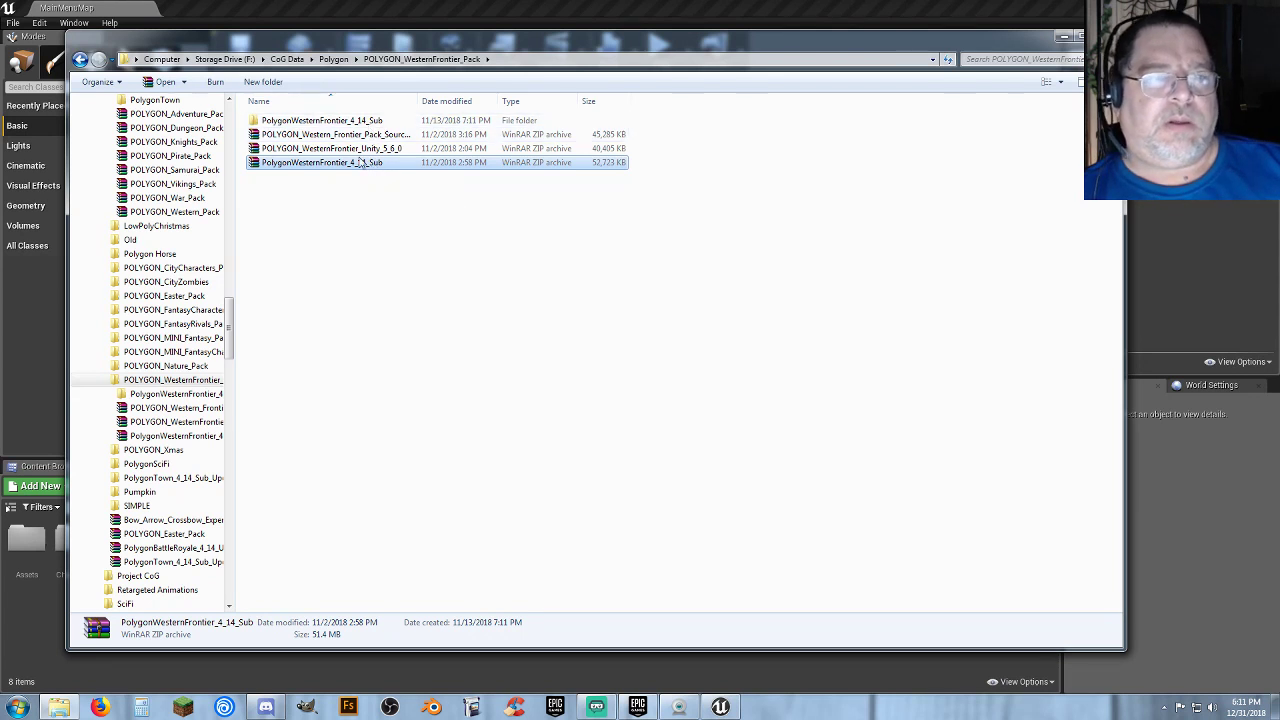
Extract the PolygonWesternFrontier_4_14_Sub archive into a subfolder of the same name.
drag(352, 164, 351, 245)
right_drag(351, 245, 352, 242)
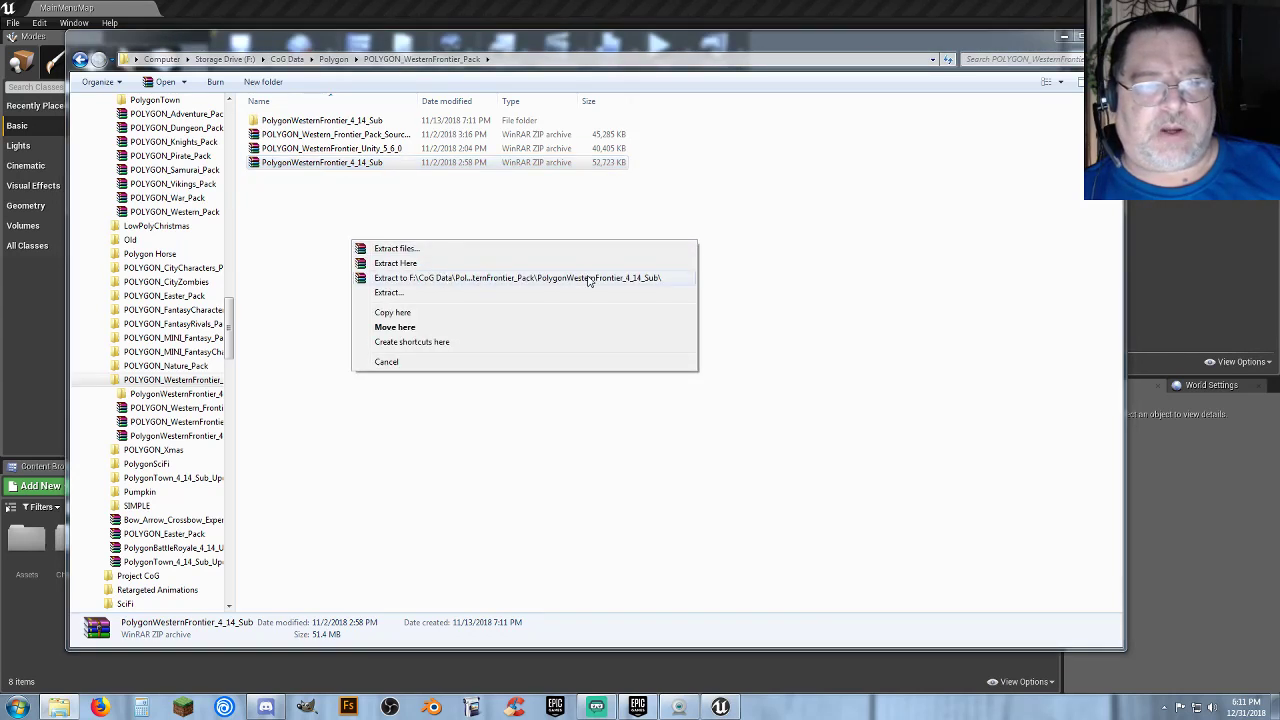
click(590, 278)
Open the Content folder of the PolygonWestFrontier project inside PolygonWesternFrontier_4_14_Sub and expand it in the folder tree.
double_click(323, 120)
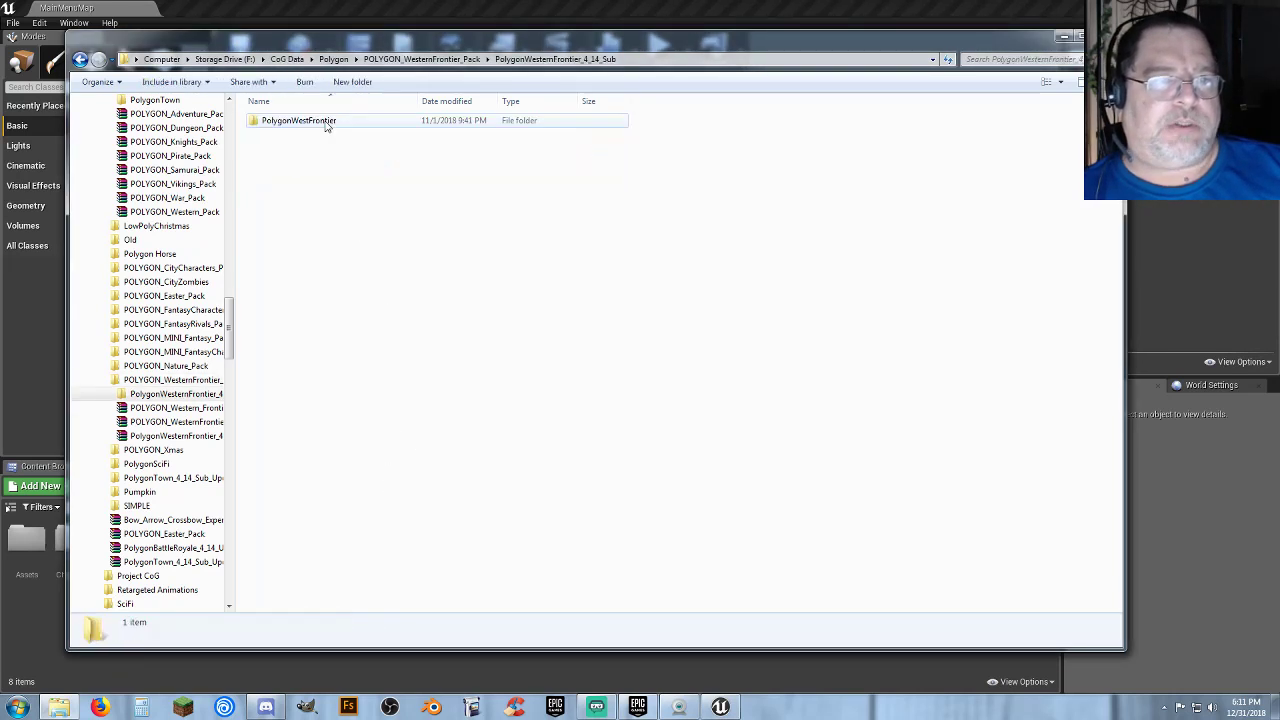
click(113, 395)
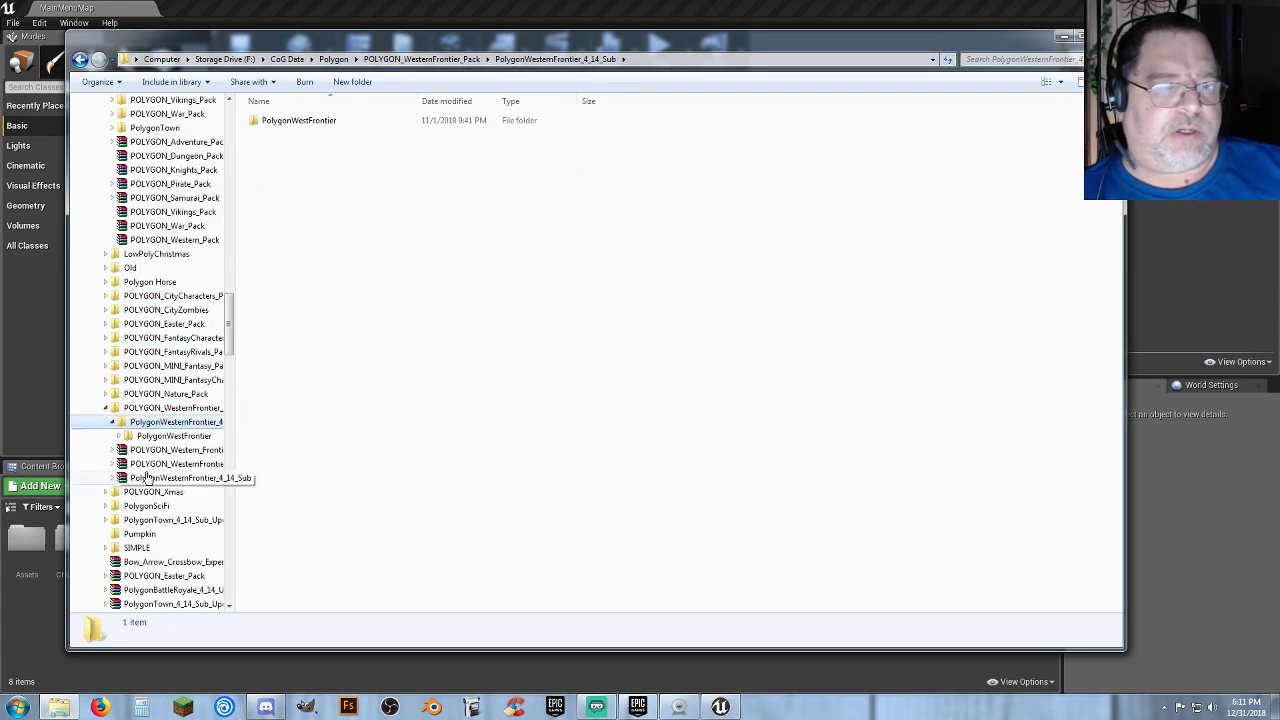
click(167, 438)
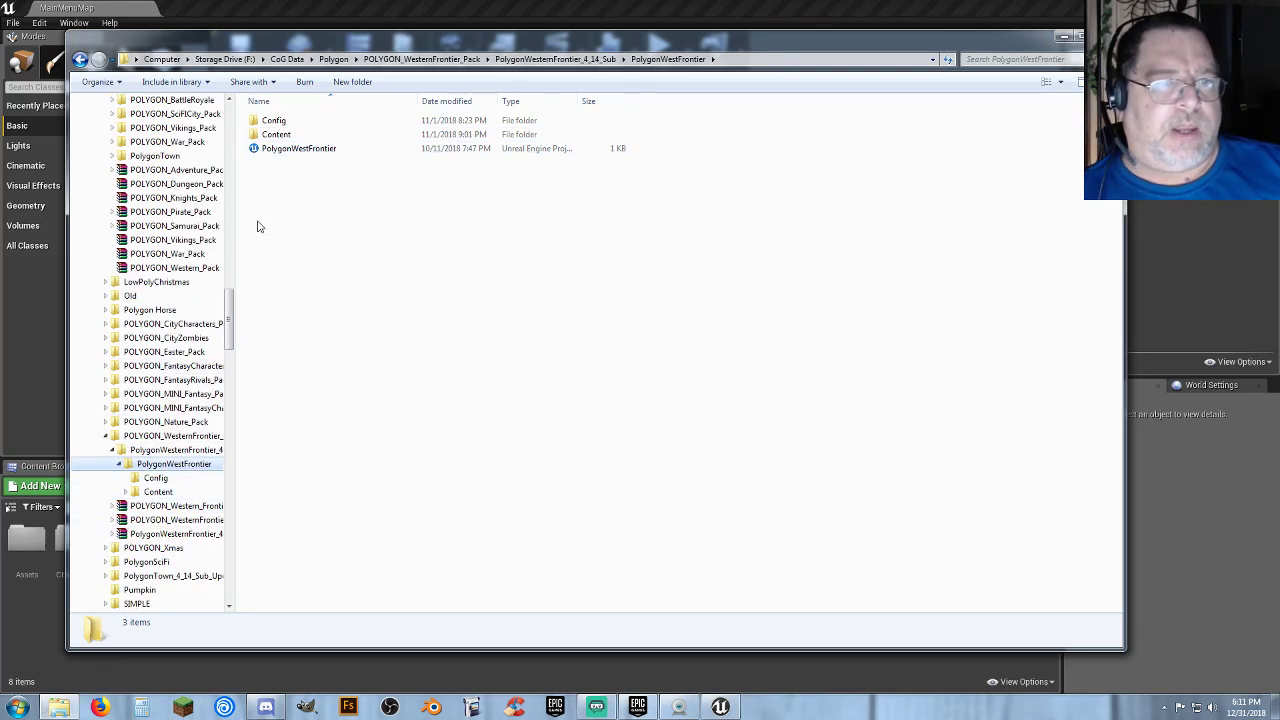
double_click(272, 136)
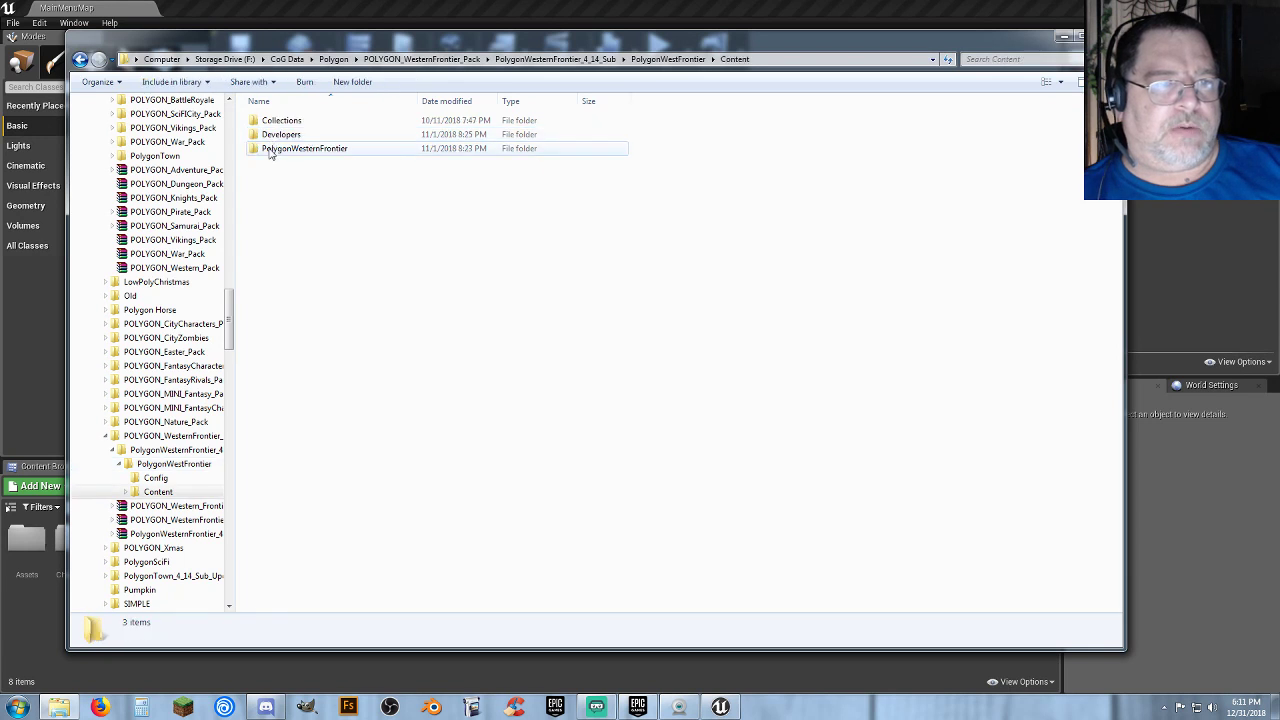
click(126, 493)
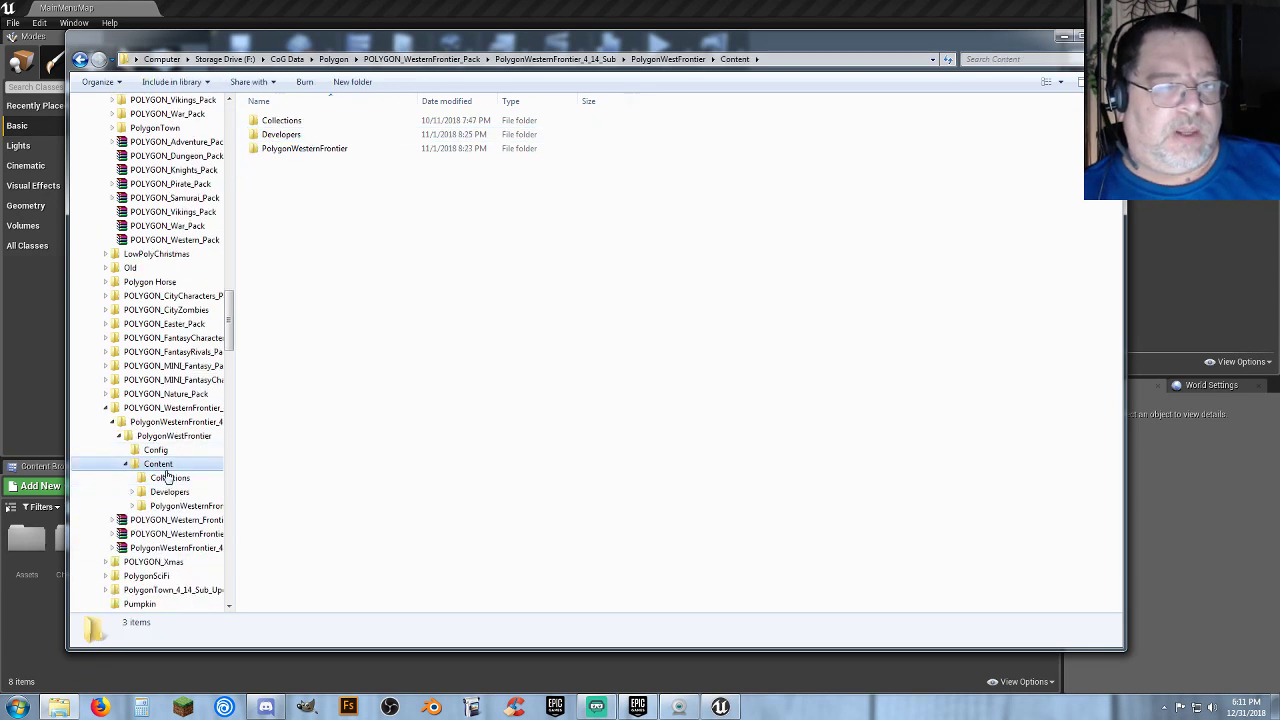
Copy the PolygonWesternFrontier folder into the Cowboy project's Content folder and minimize the file window.
click(296, 150)
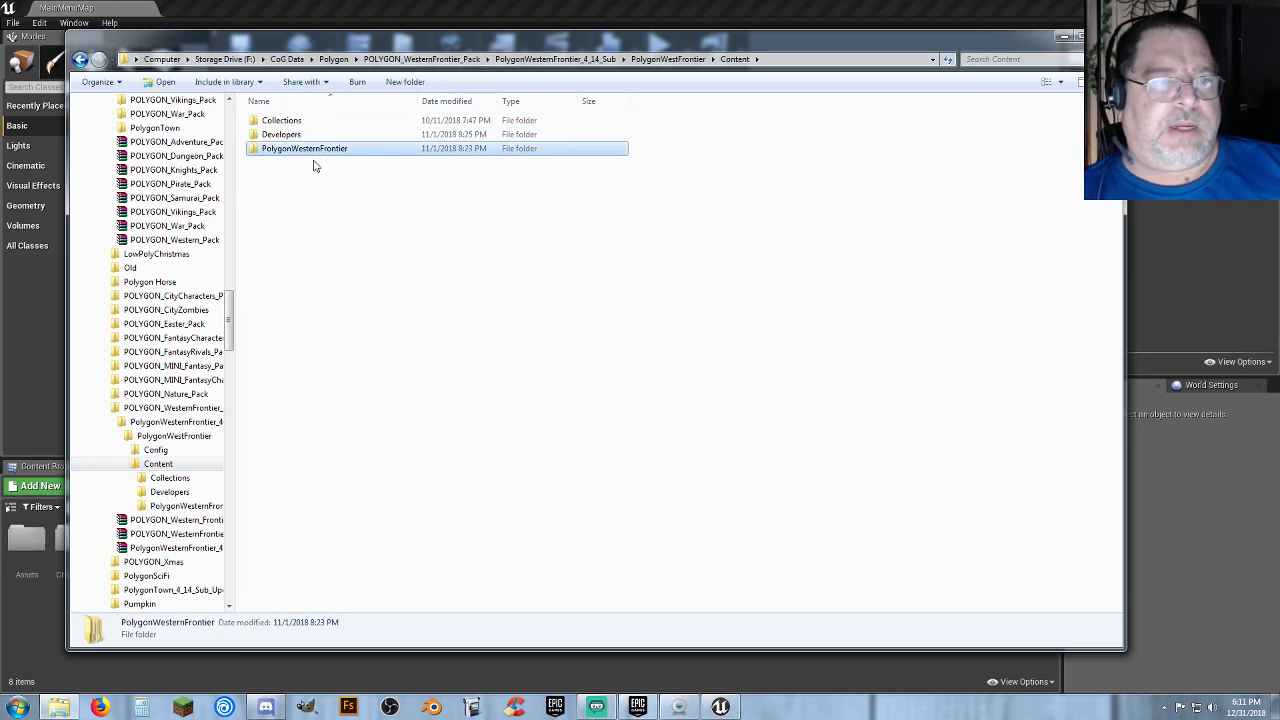
drag(230, 314, 181, 228)
right_drag(181, 228, 181, 228)
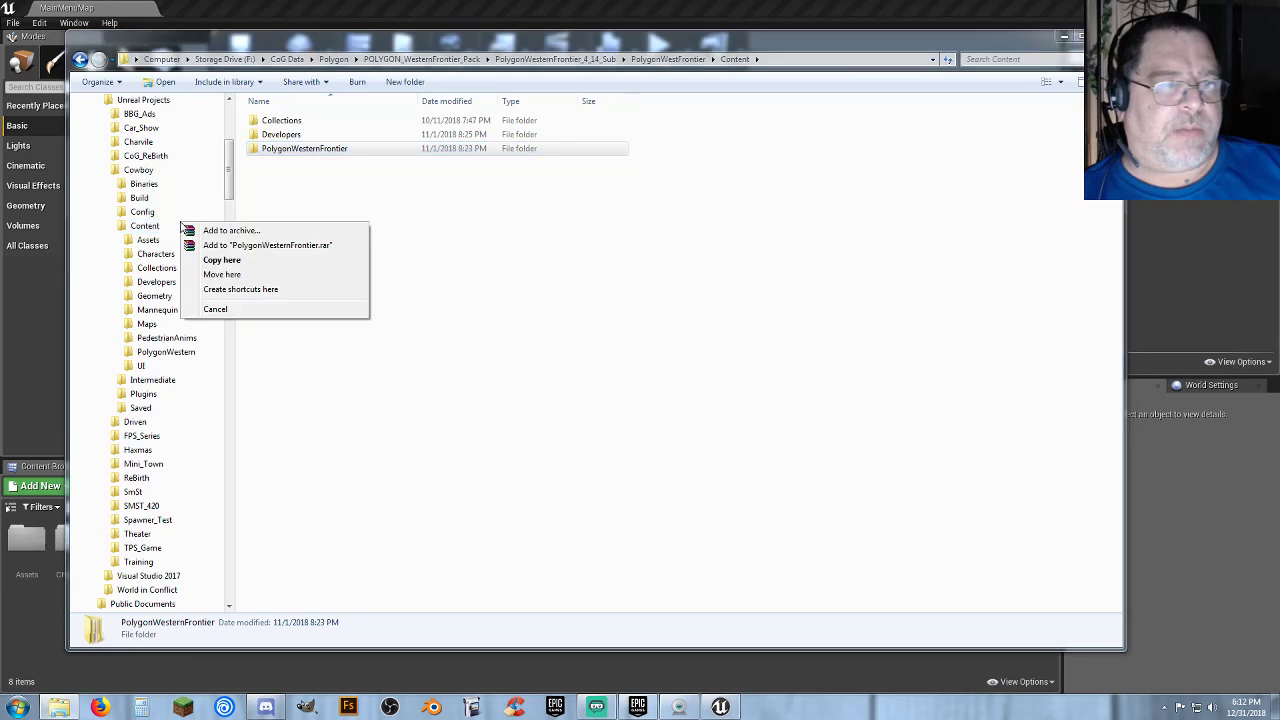
click(226, 261)
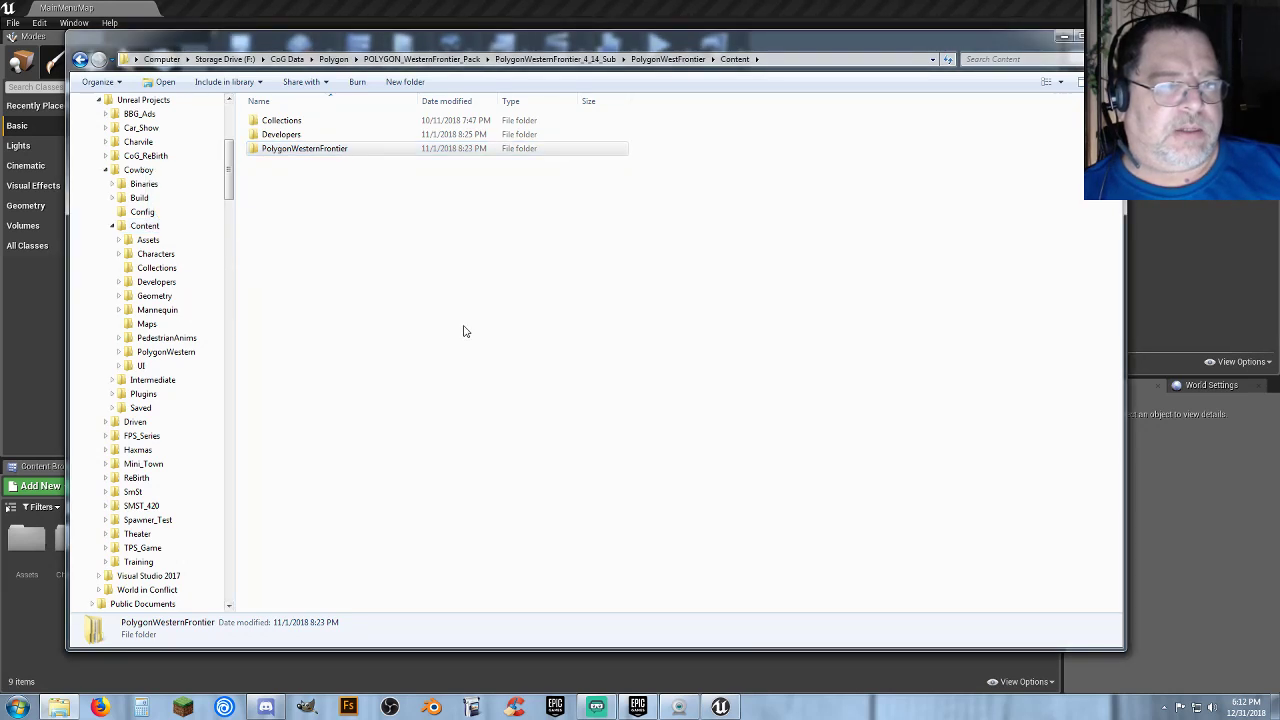
click(1063, 40)
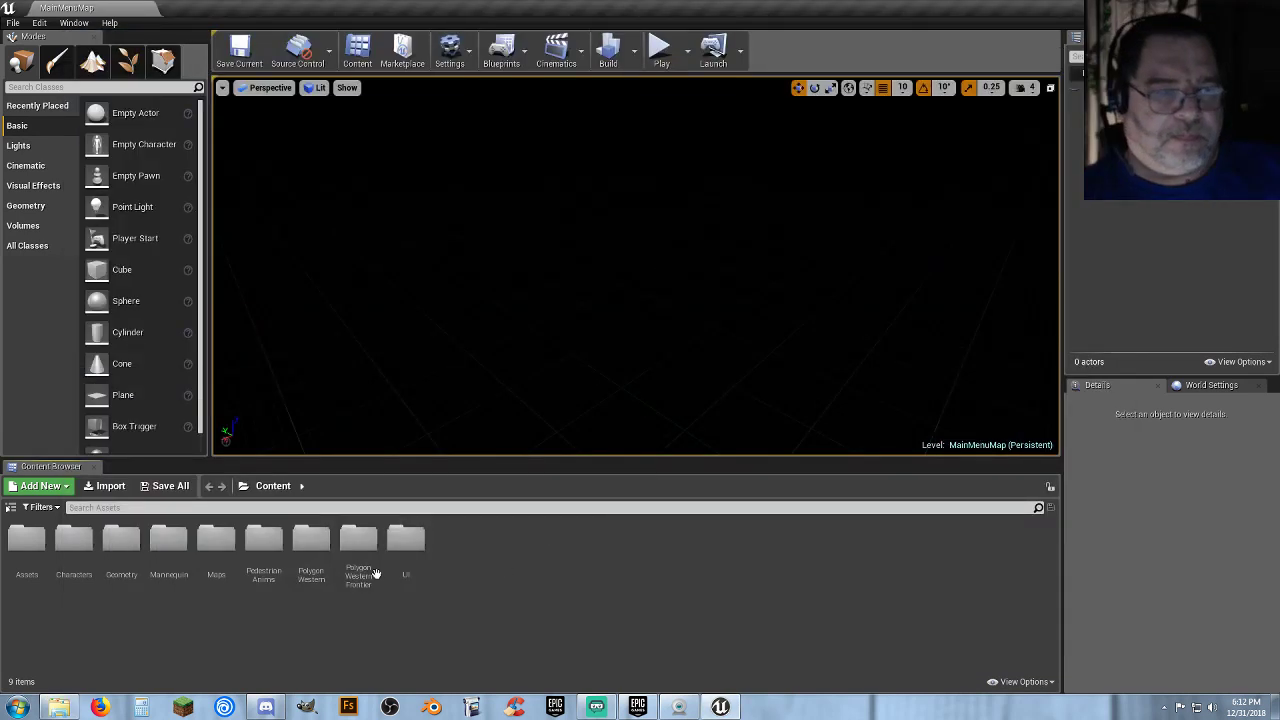
Show the Content Browser's folder tree and open the Demonstration map from PolygonWesternFrontier/Maps.
click(10, 507)
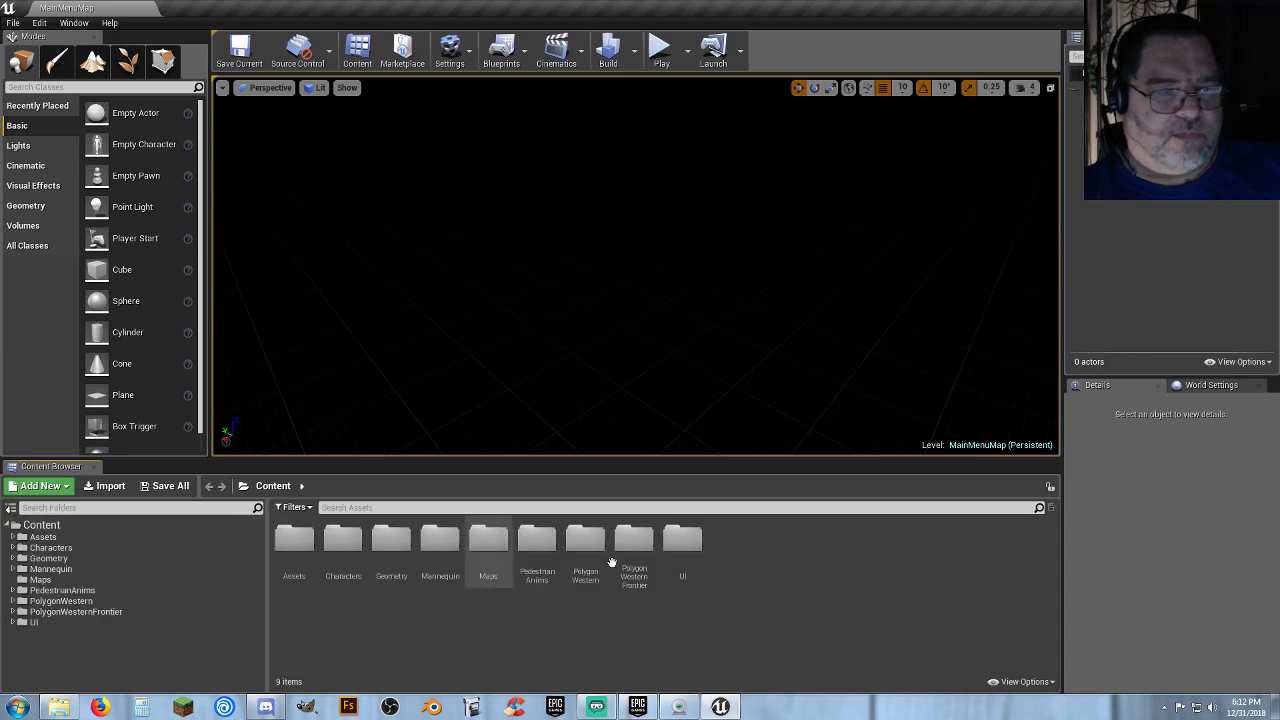
click(50, 581)
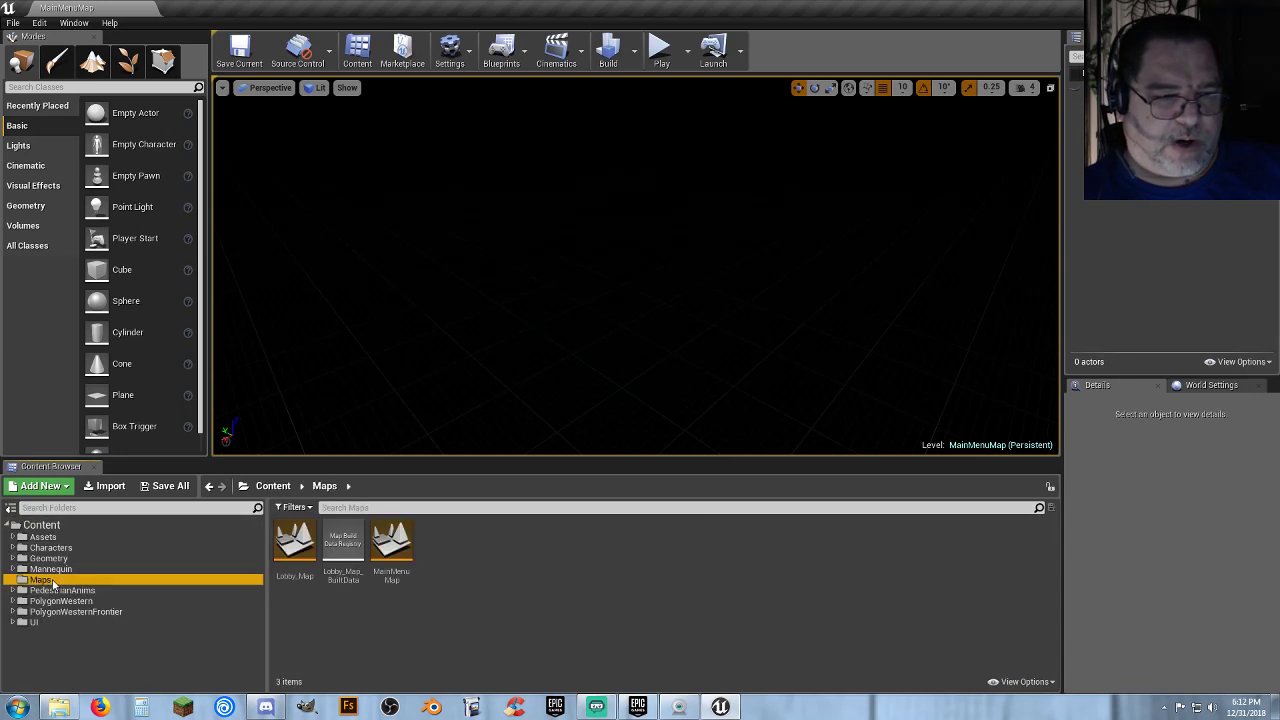
click(13, 612)
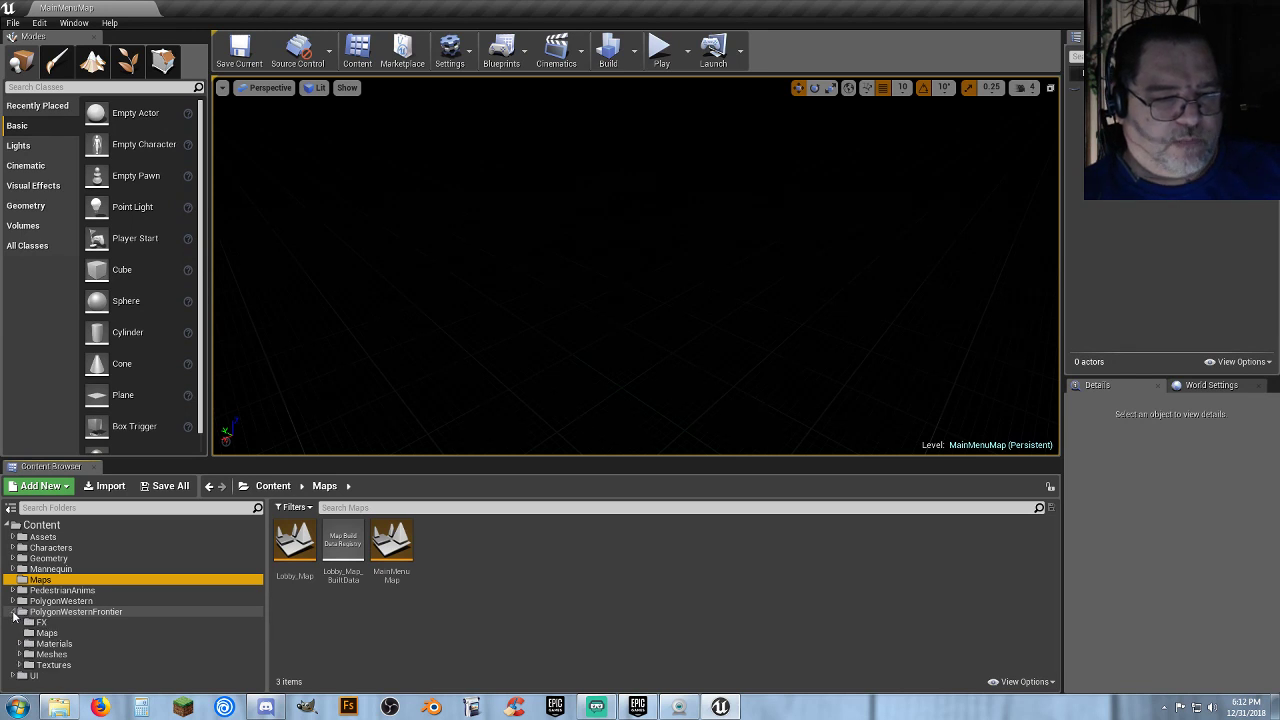
click(46, 633)
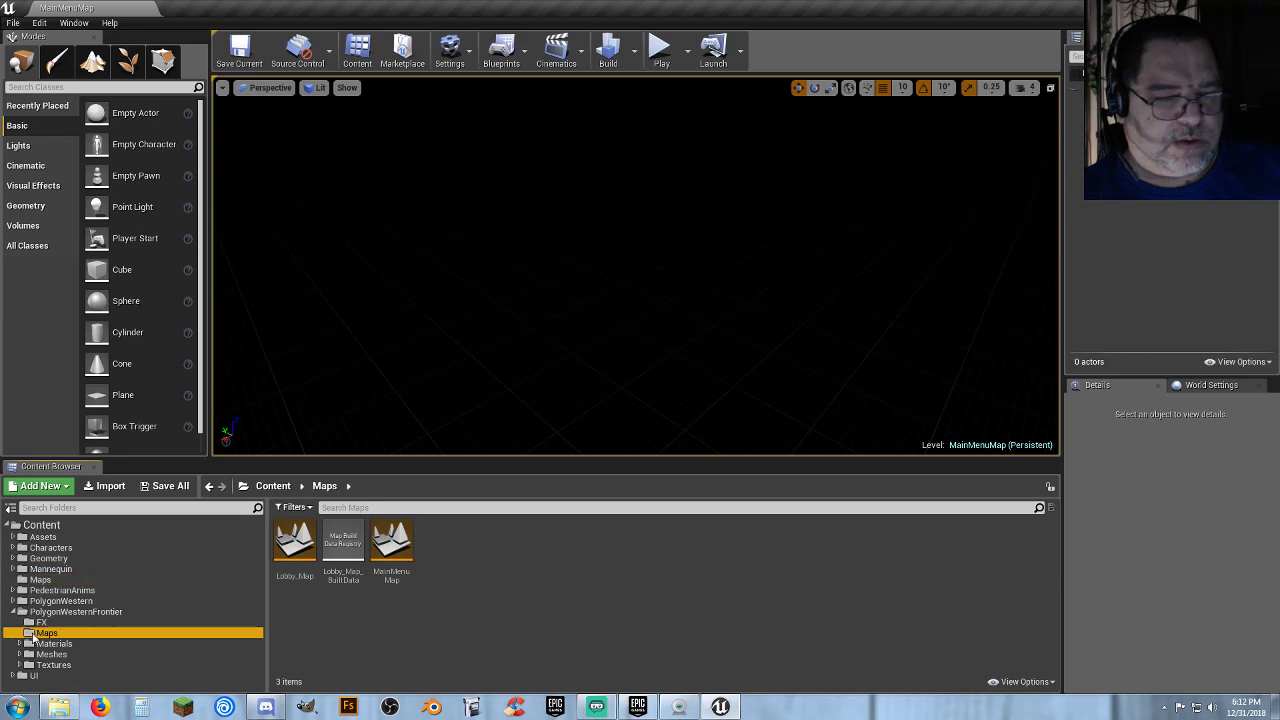
double_click(311, 561)
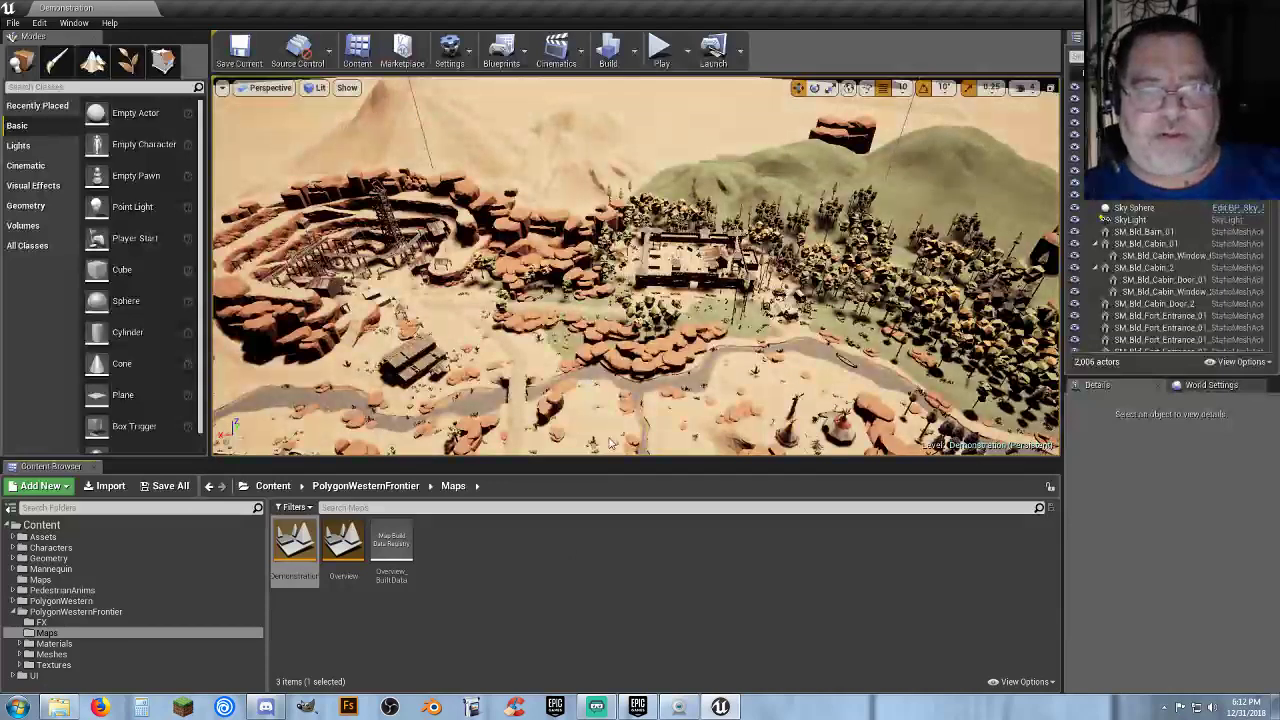
Set the Demonstration level's GameMode Override to ThirdPersonGameMode in its World Settings.
right_drag(636, 265, 646, 238)
click(1208, 385)
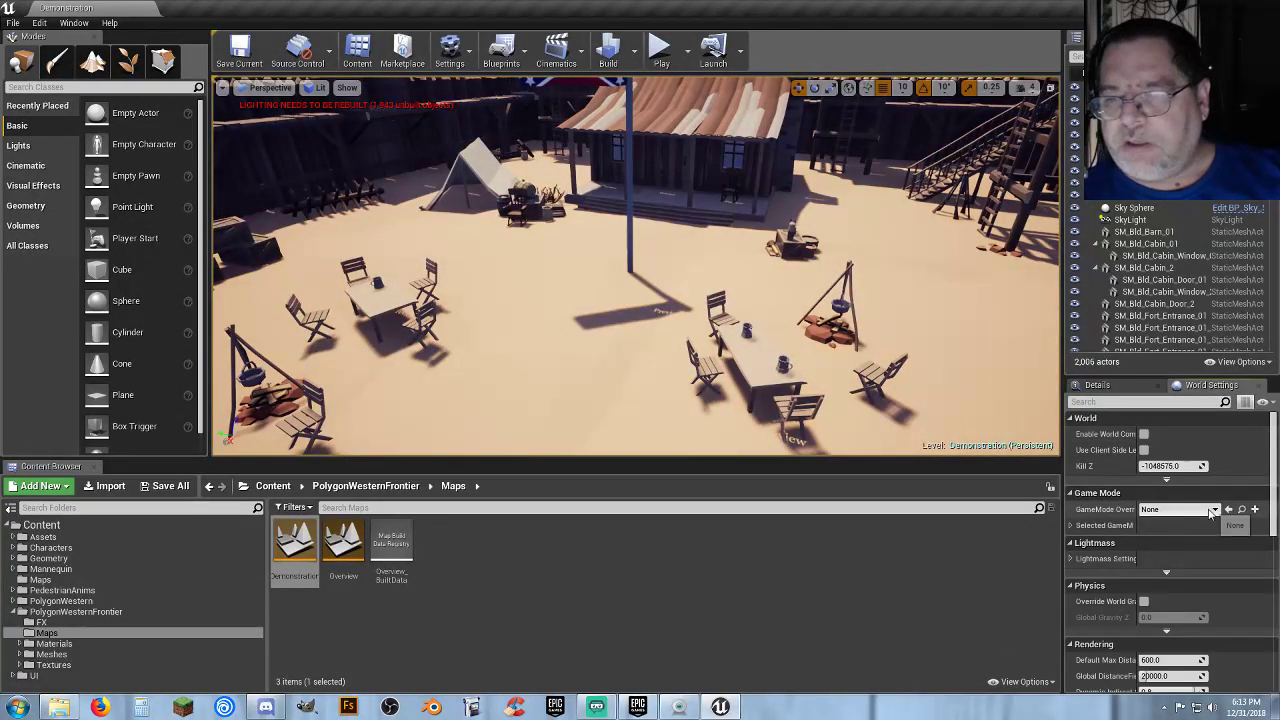
click(1207, 510)
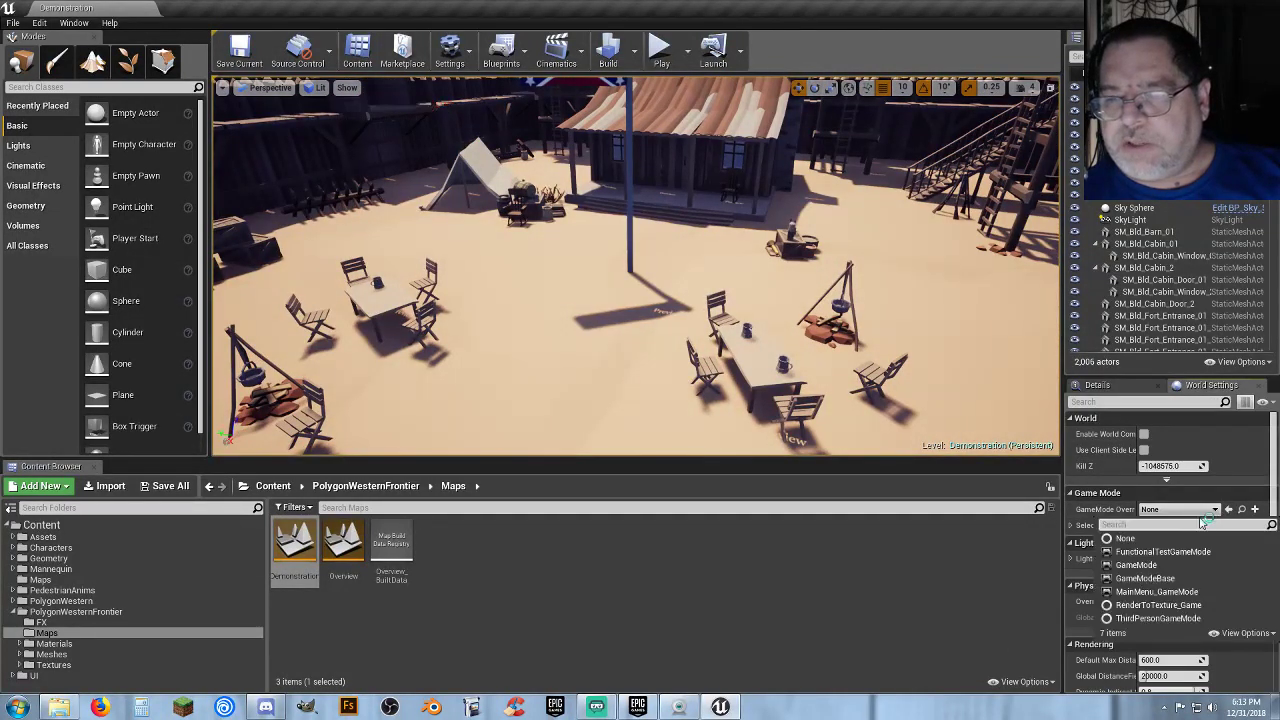
click(1158, 618)
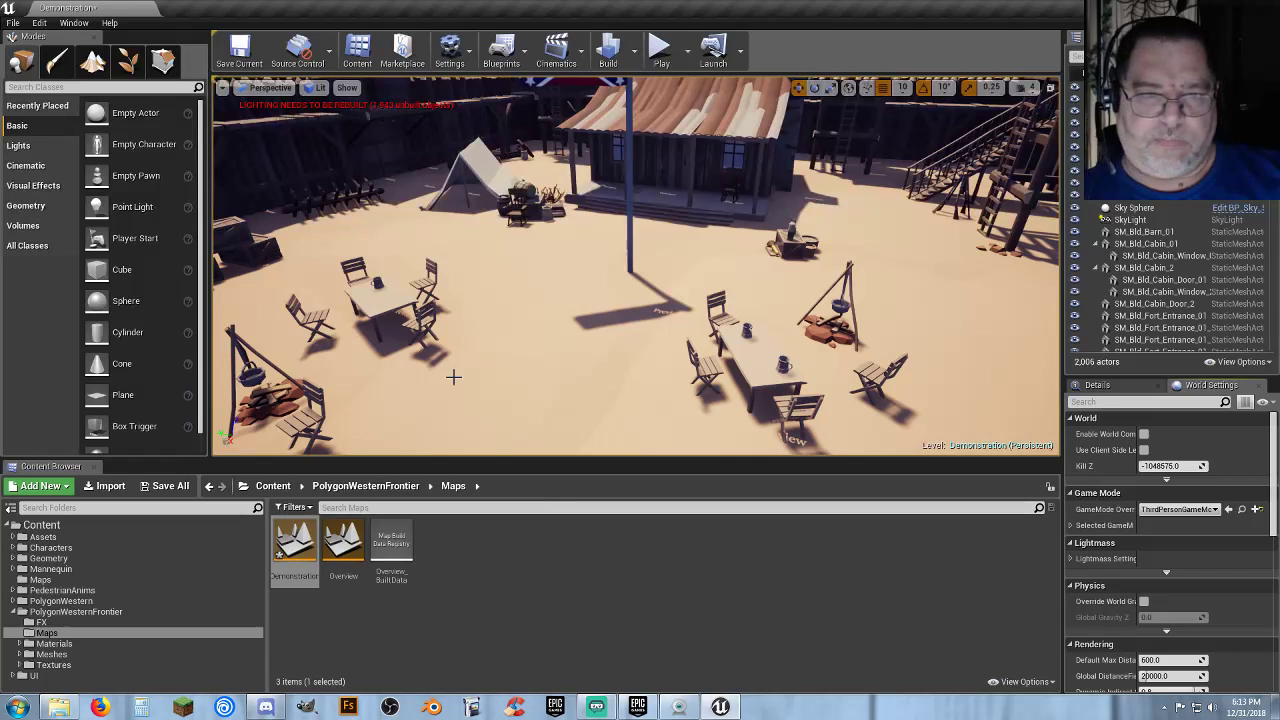
Place a Player Start on the ground in the fort's courtyard, in front of the tent.
drag(135, 238, 284, 238)
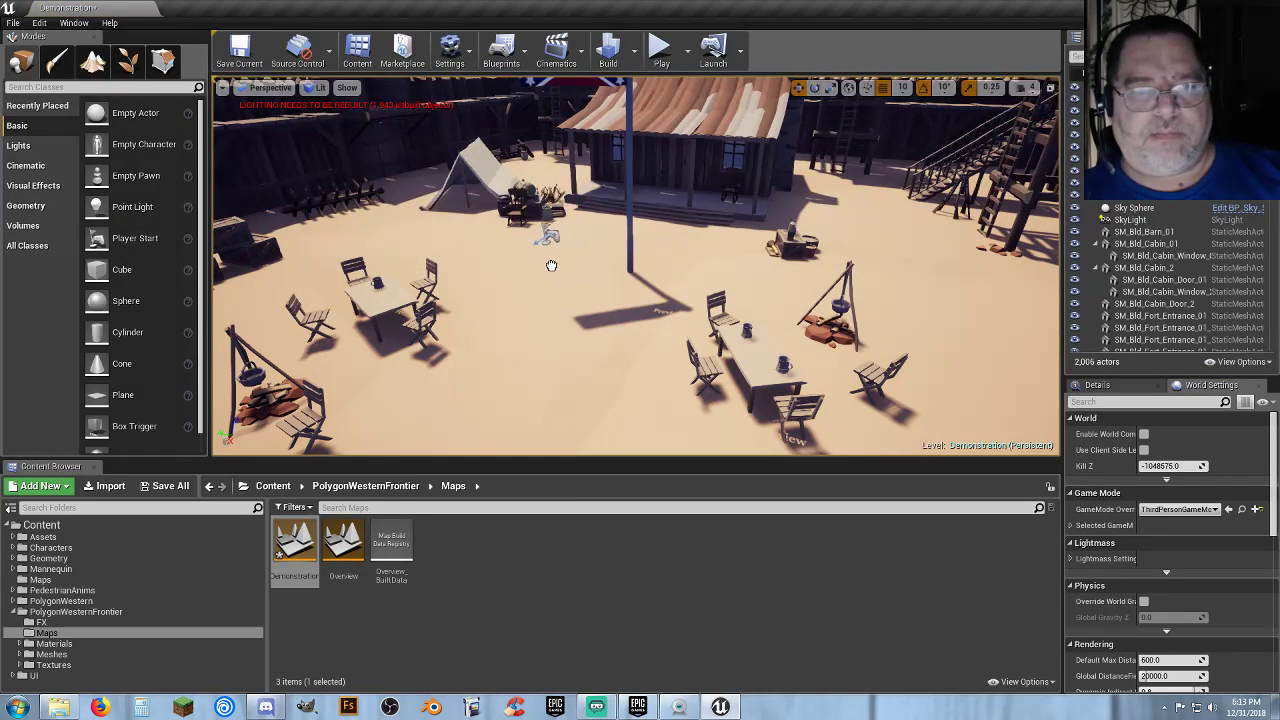
drag(532, 259, 532, 258)
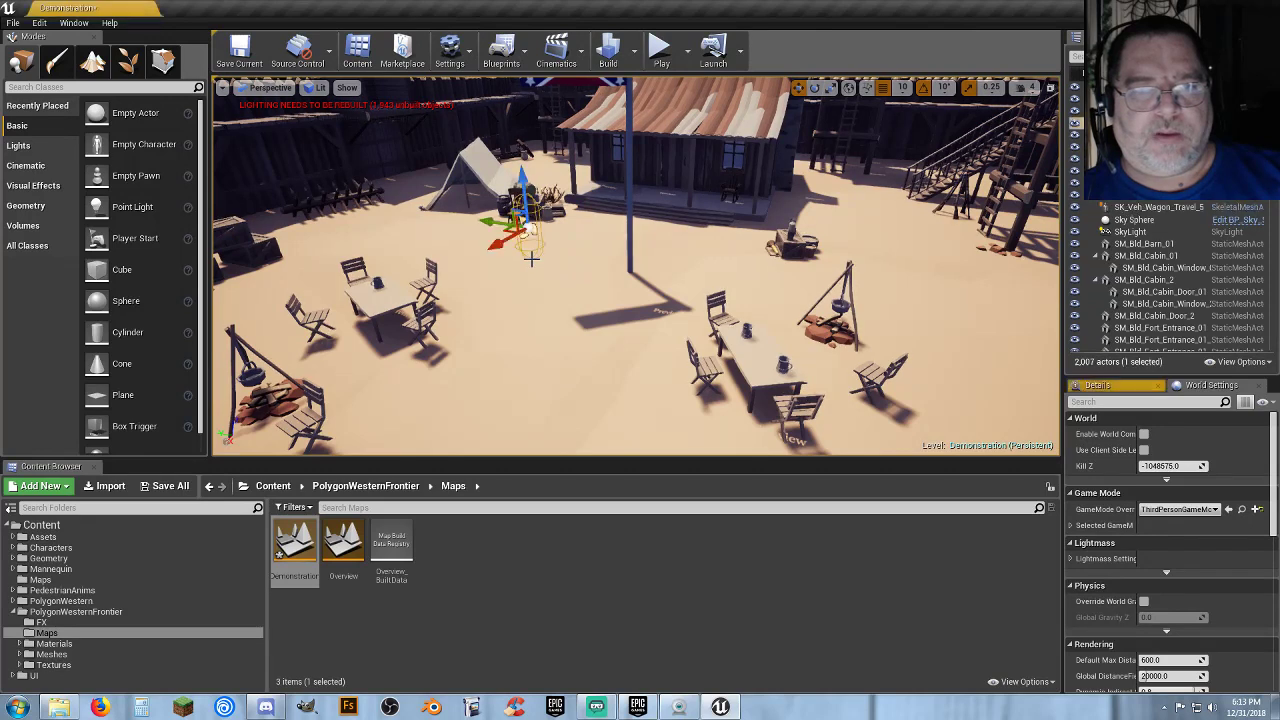
Play-test the Demonstration level by running the third-person character around the fort and up its stairs, and end the session.
click(661, 50)
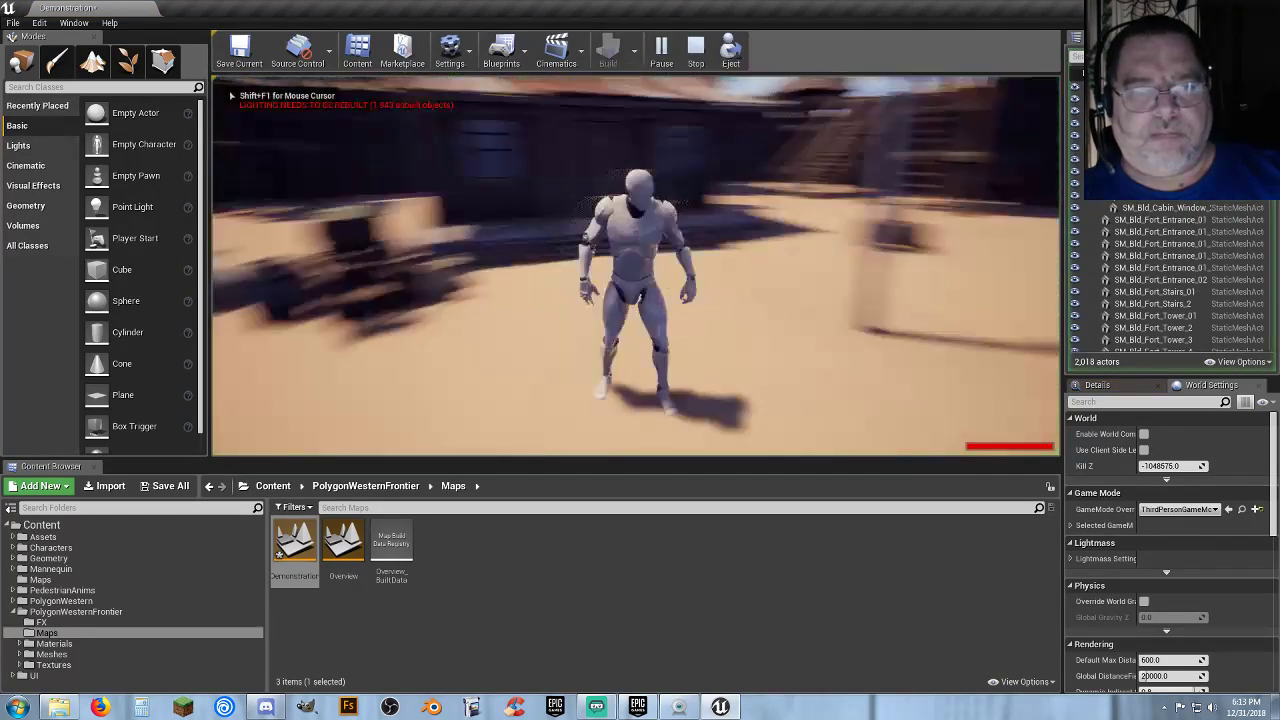
key(w)
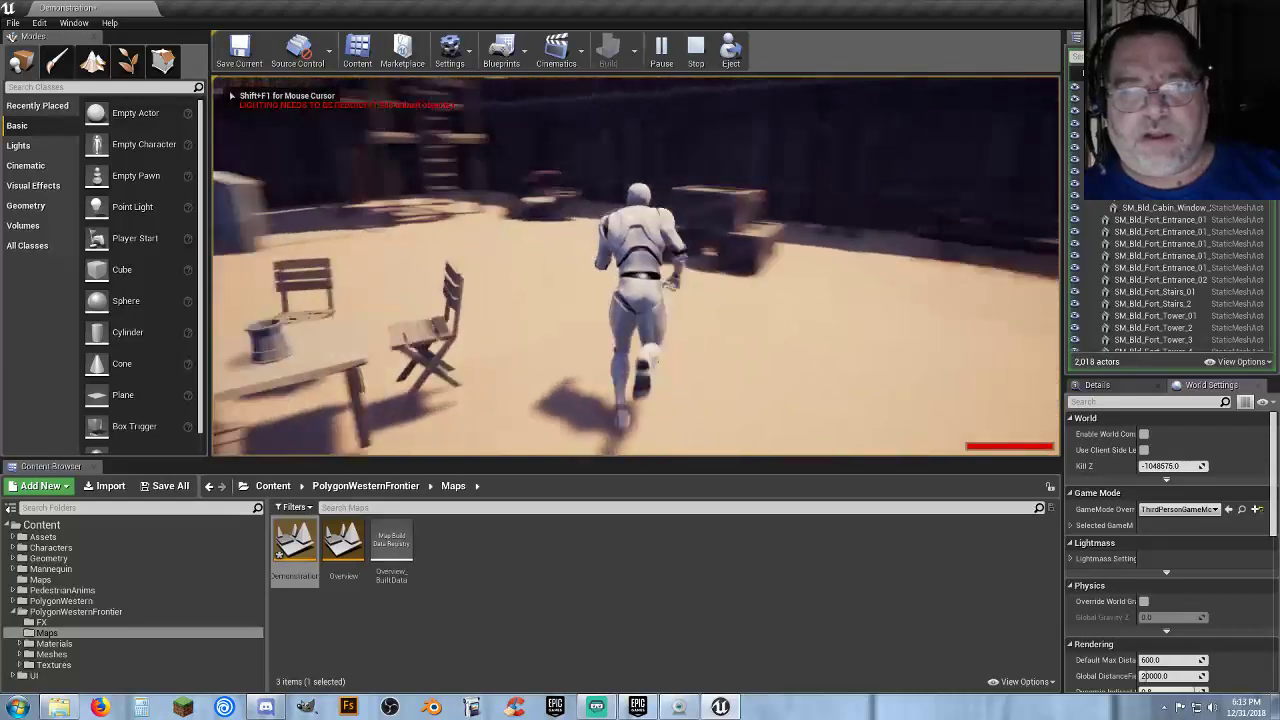
key(w)
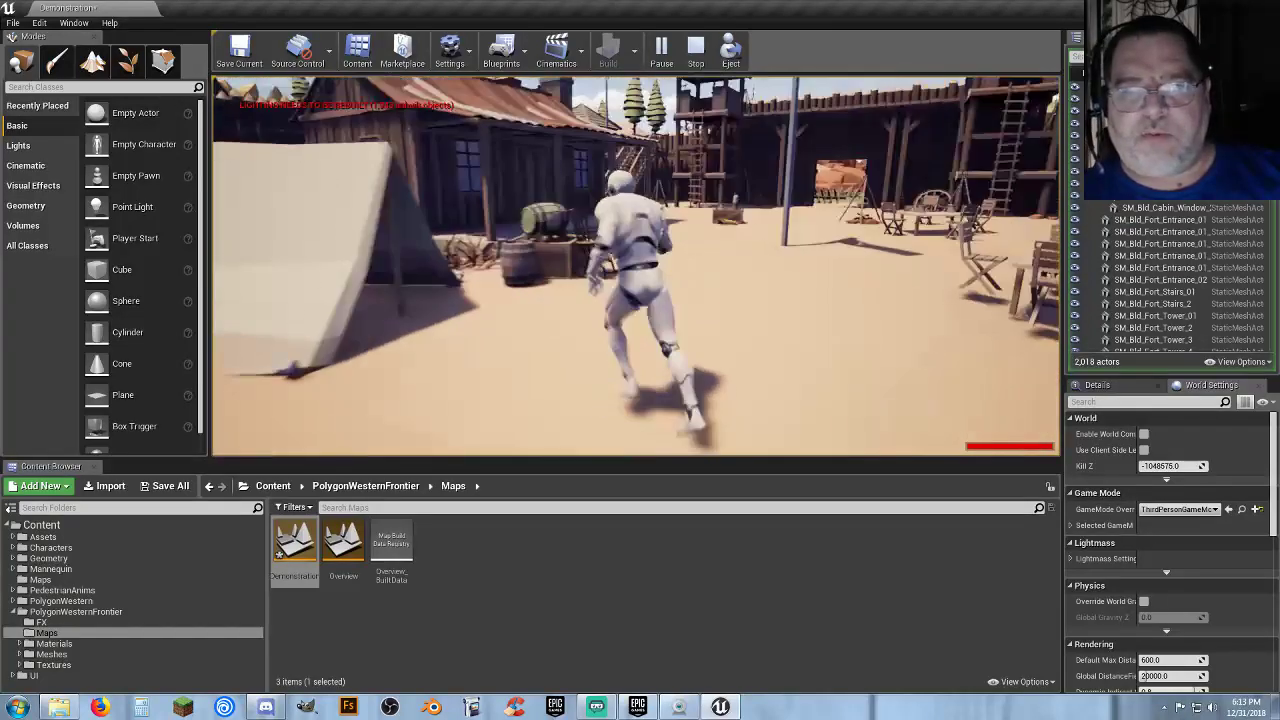
key(w)
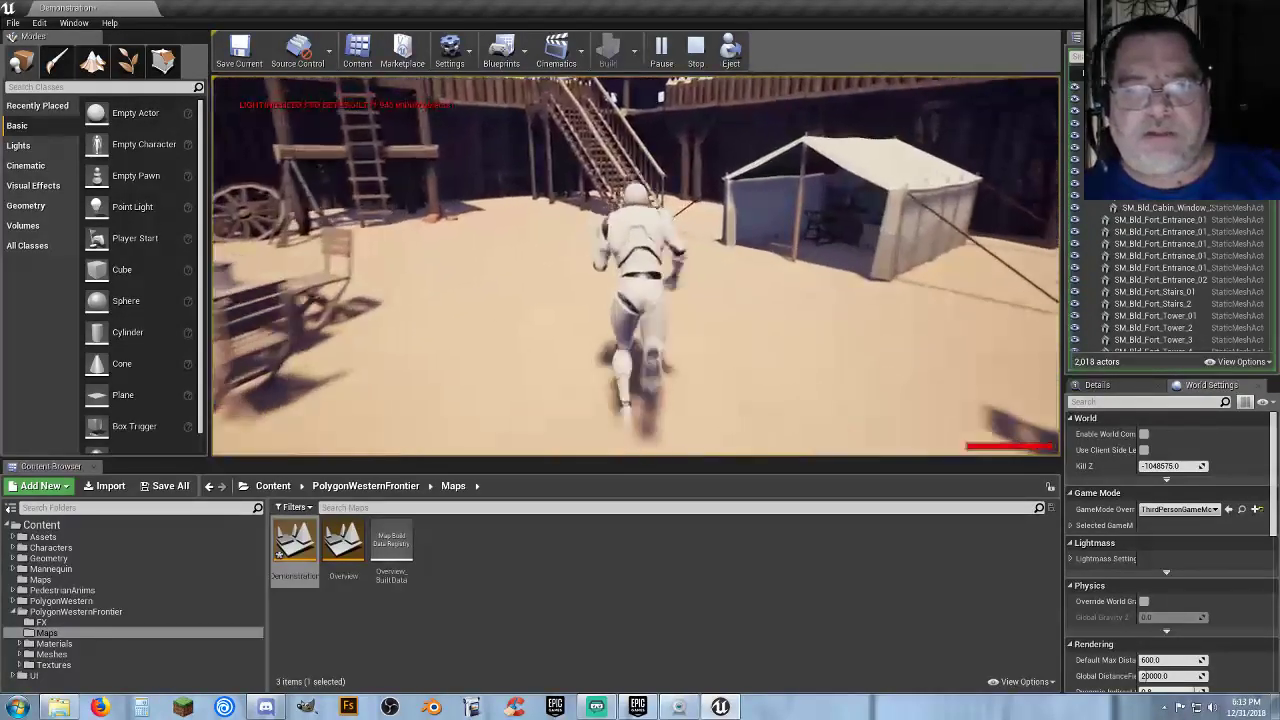
key(w)
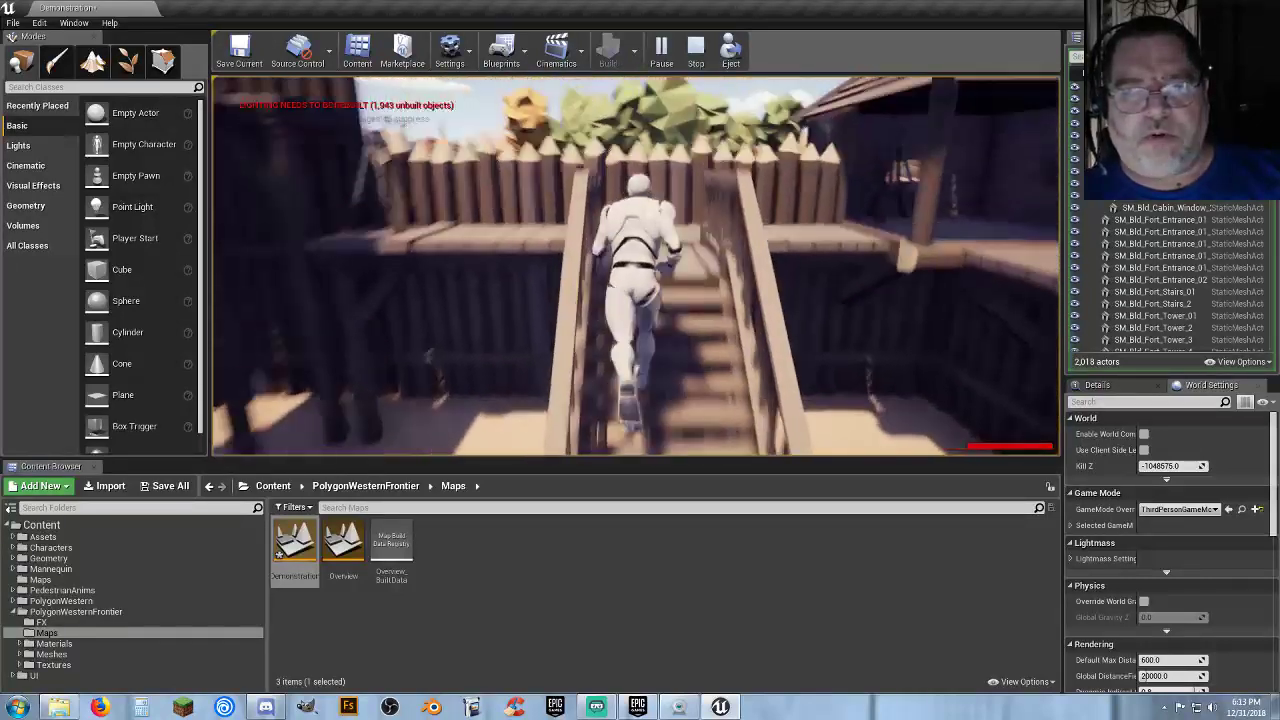
key(w)
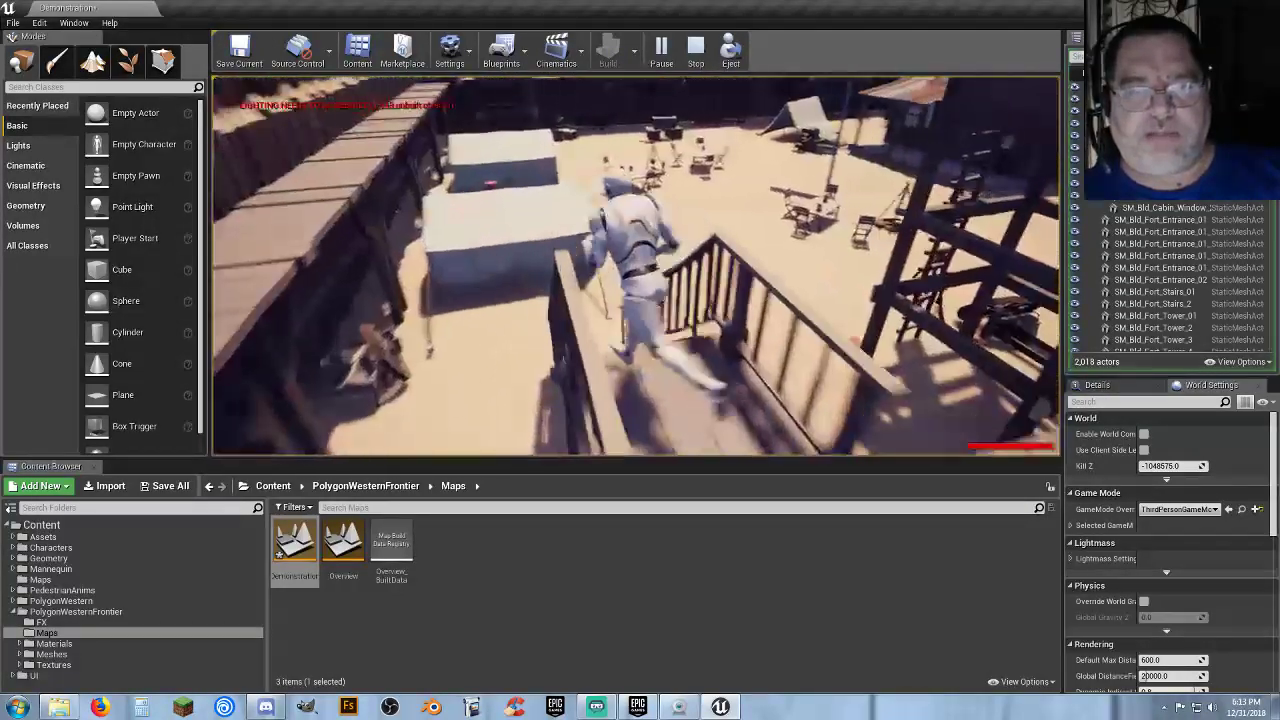
key(w)
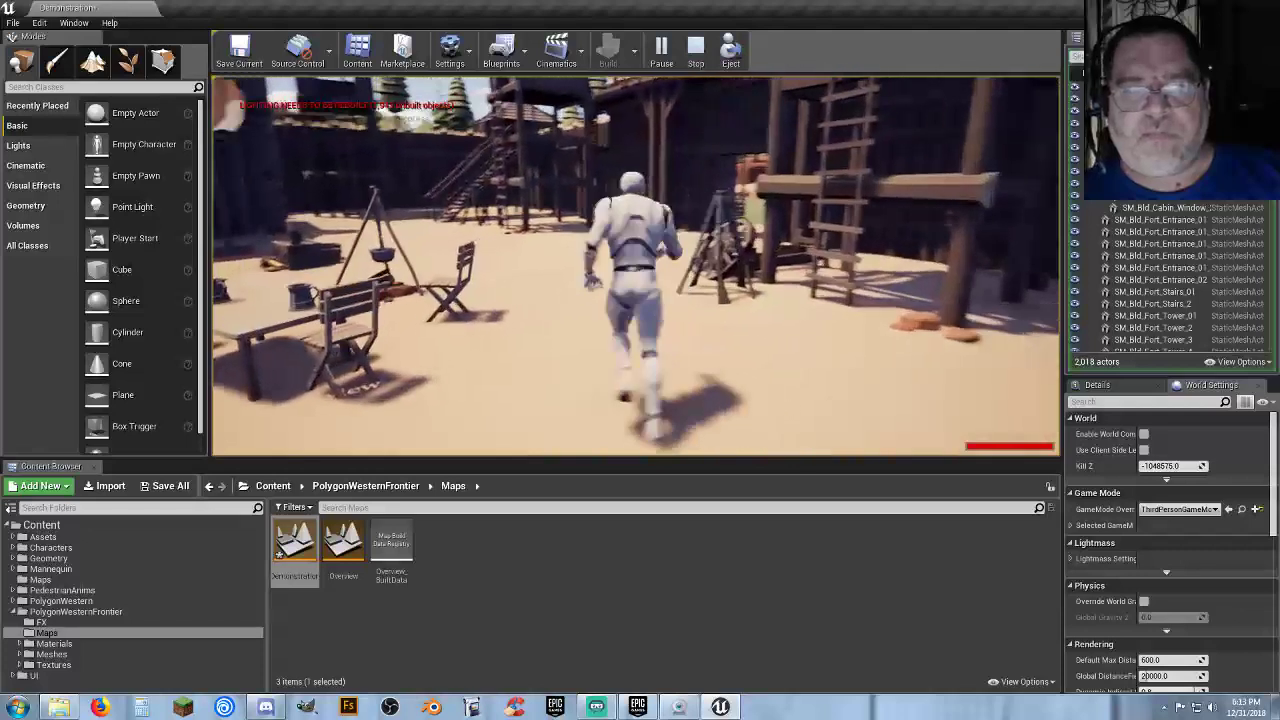
key(w)
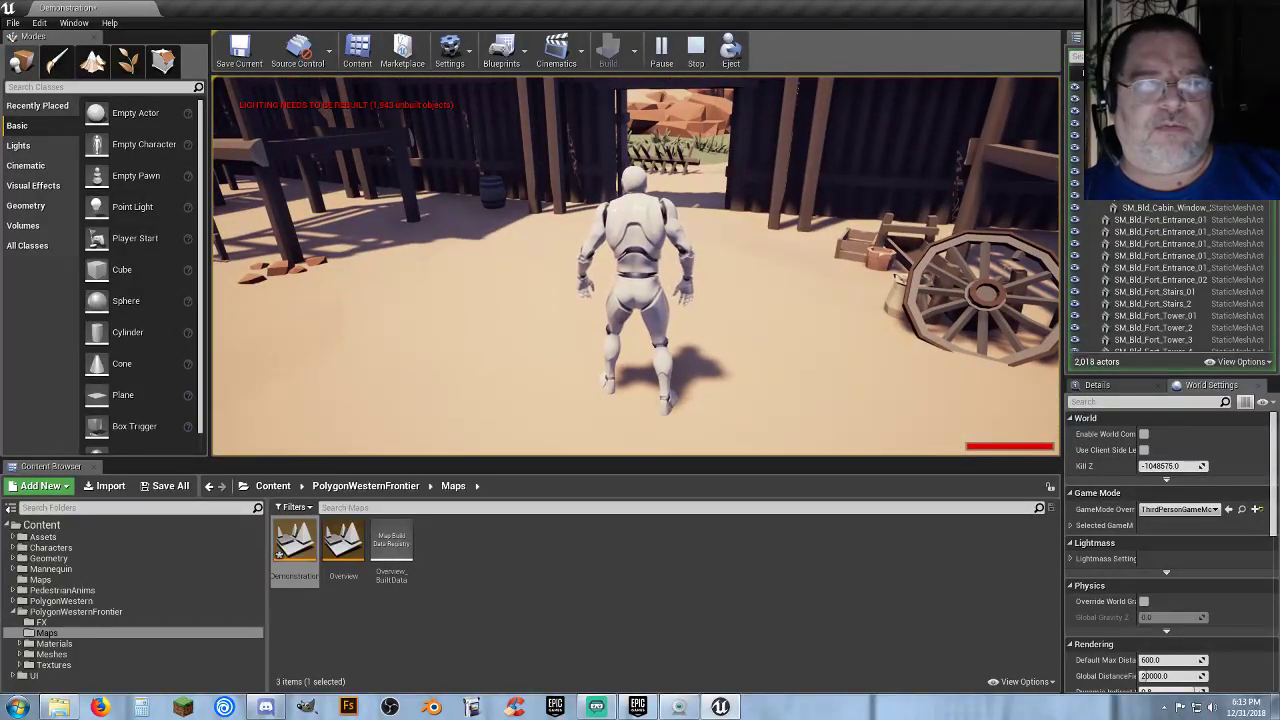
key(Escape)
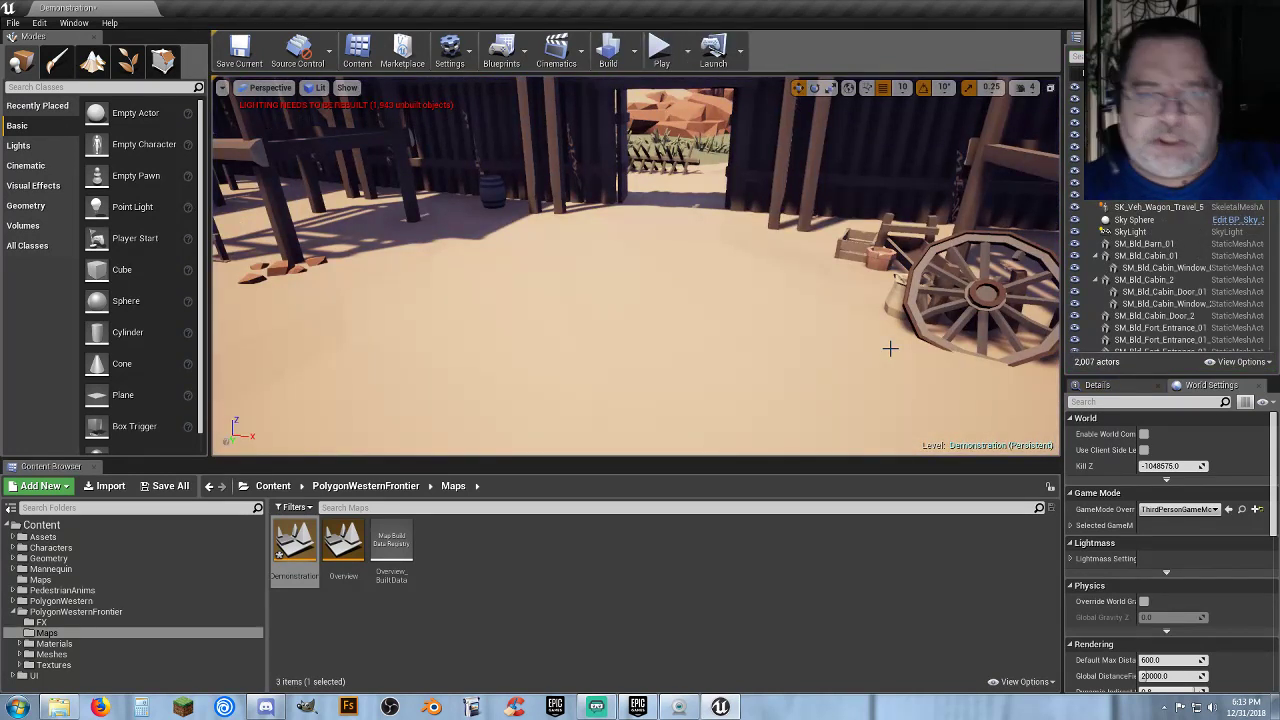
Save all changes and create a new level from the VR-Basic template.
click(168, 486)
click(758, 476)
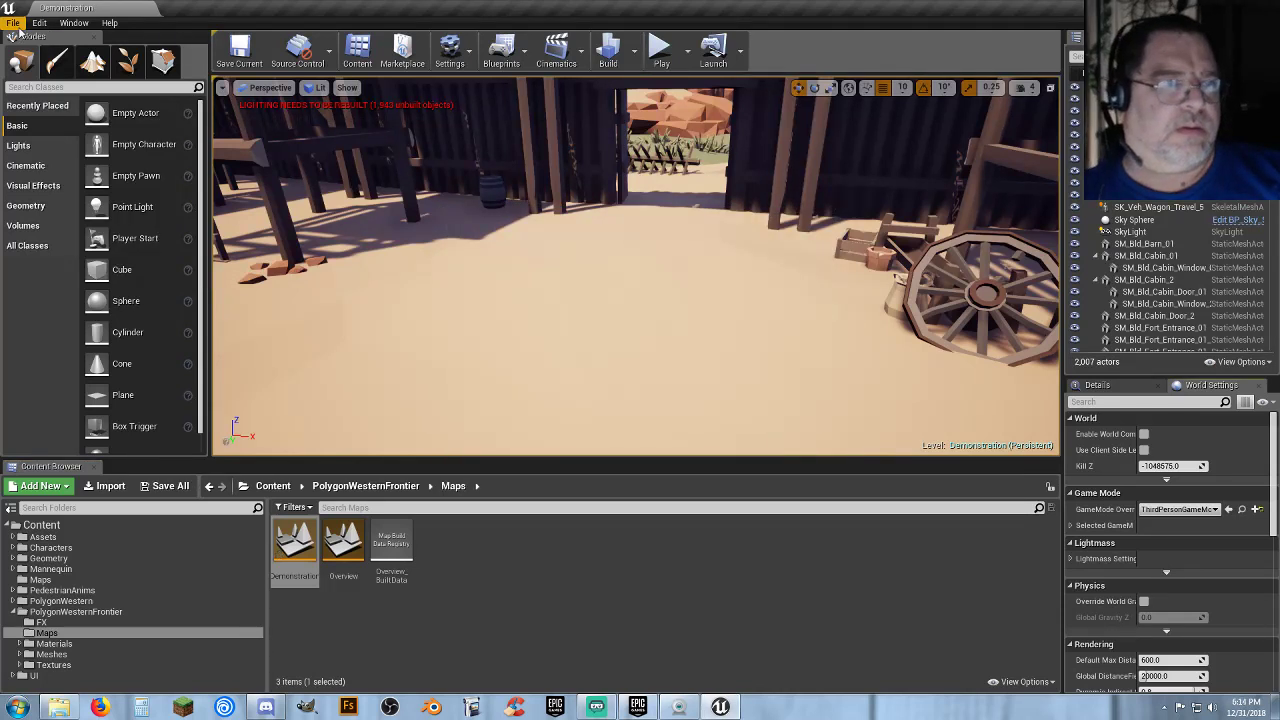
click(14, 22)
click(40, 46)
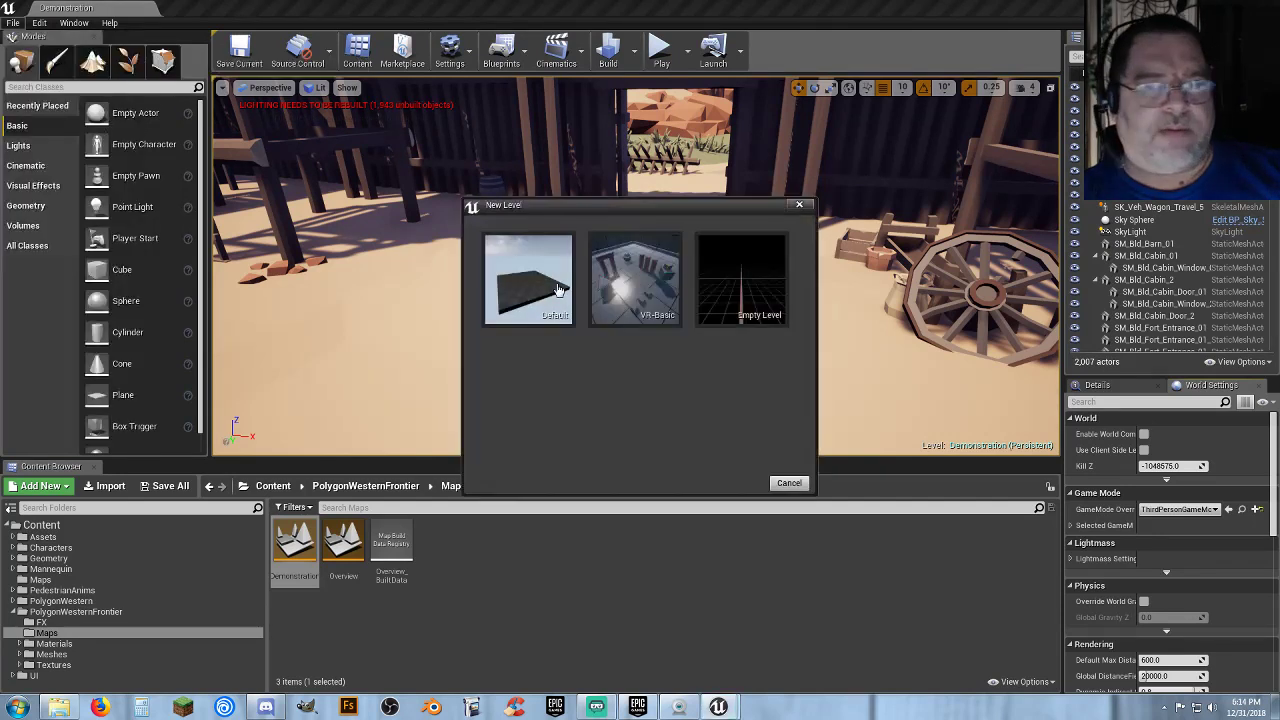
click(558, 290)
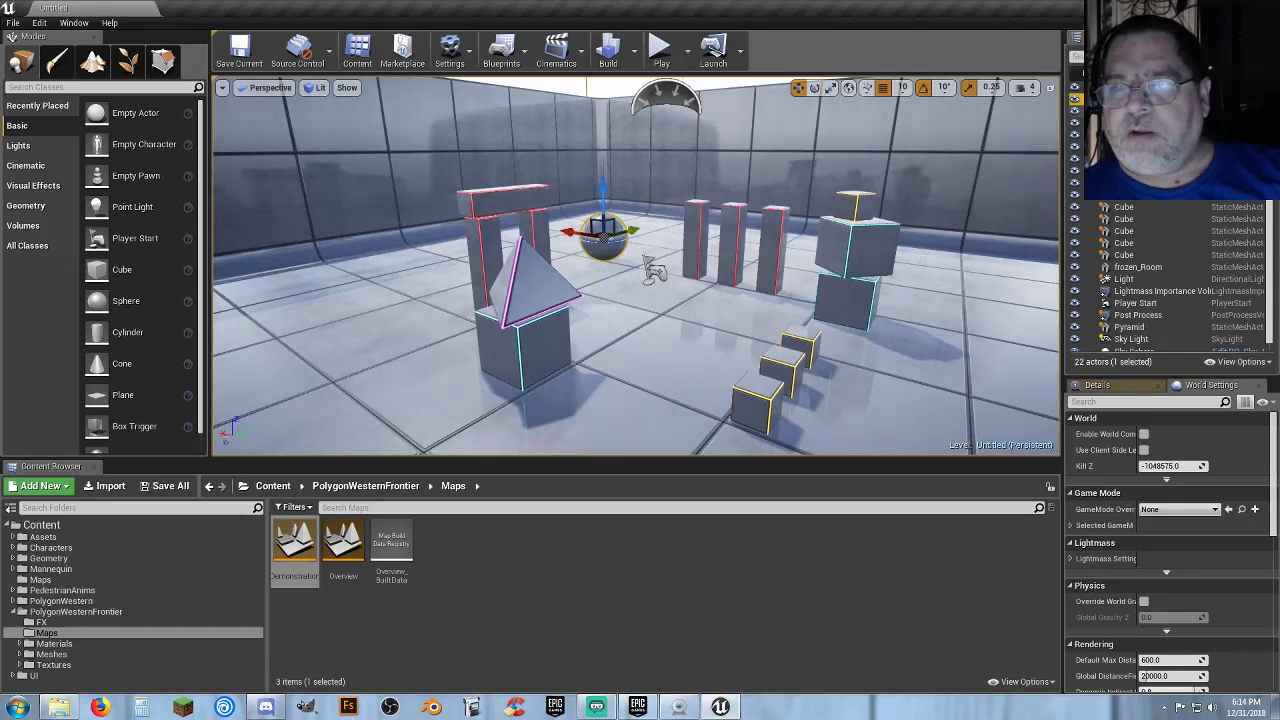
Delete the sphere, all the cubes and the pyramid from the new level, keeping the room, lights and Player Start.
shift+click(1124, 255)
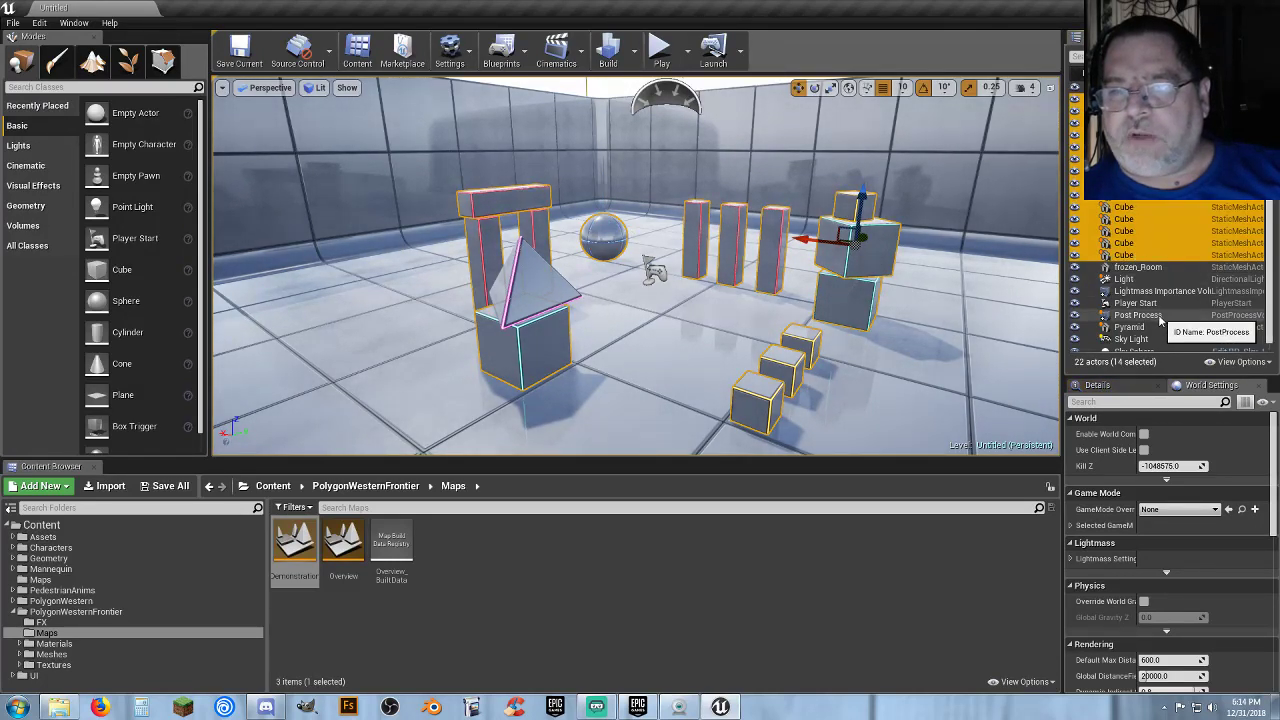
ctrl+click(1130, 327)
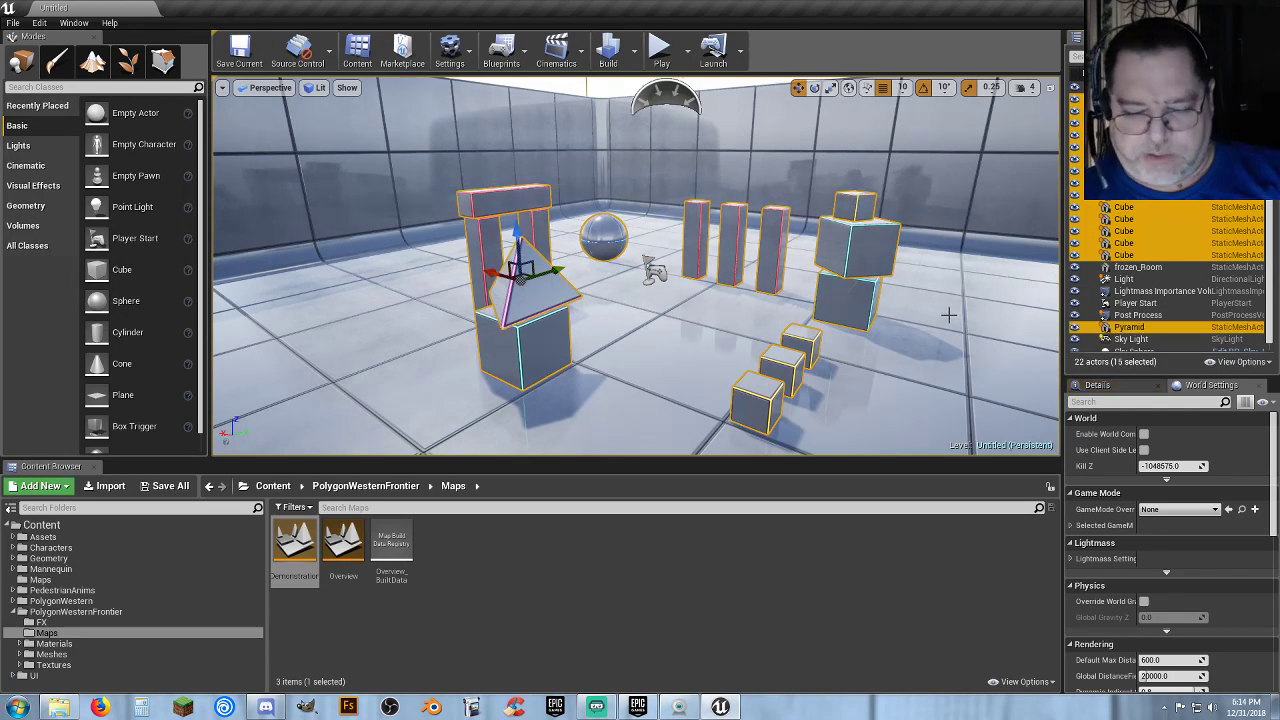
key(Delete)
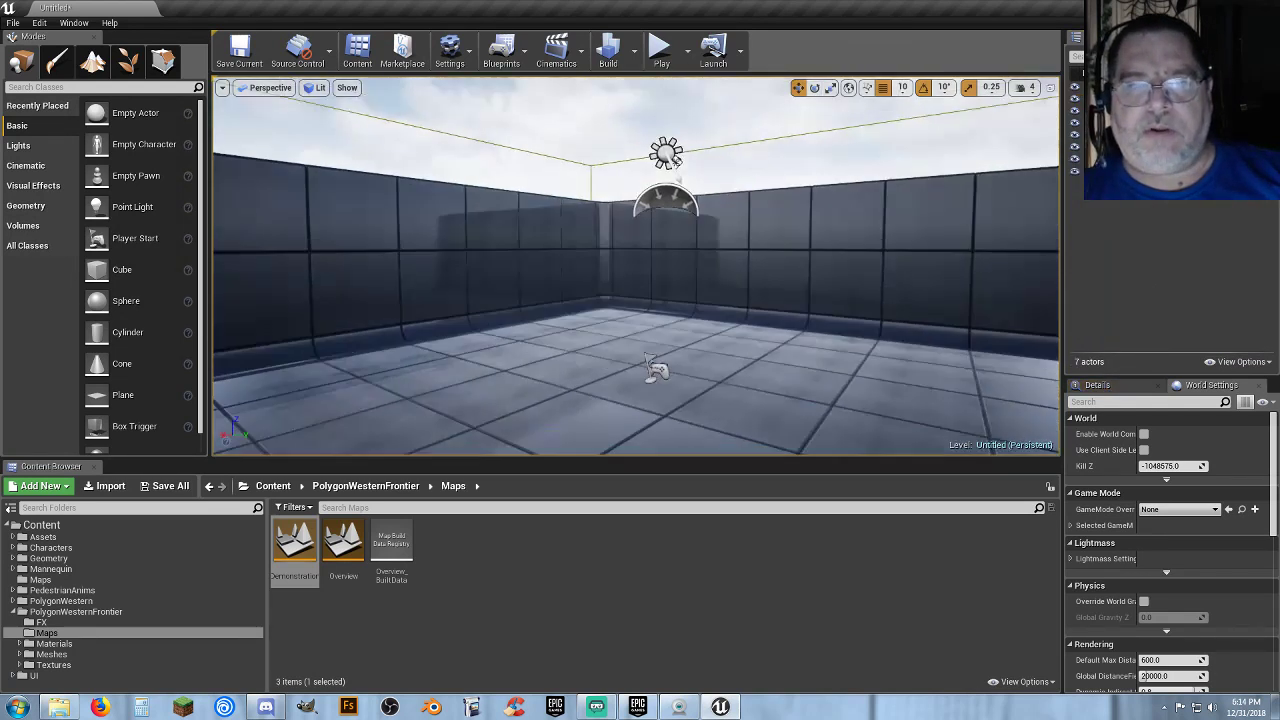
Lower the directional light and the sky light together to below the room's floor.
click(667, 160)
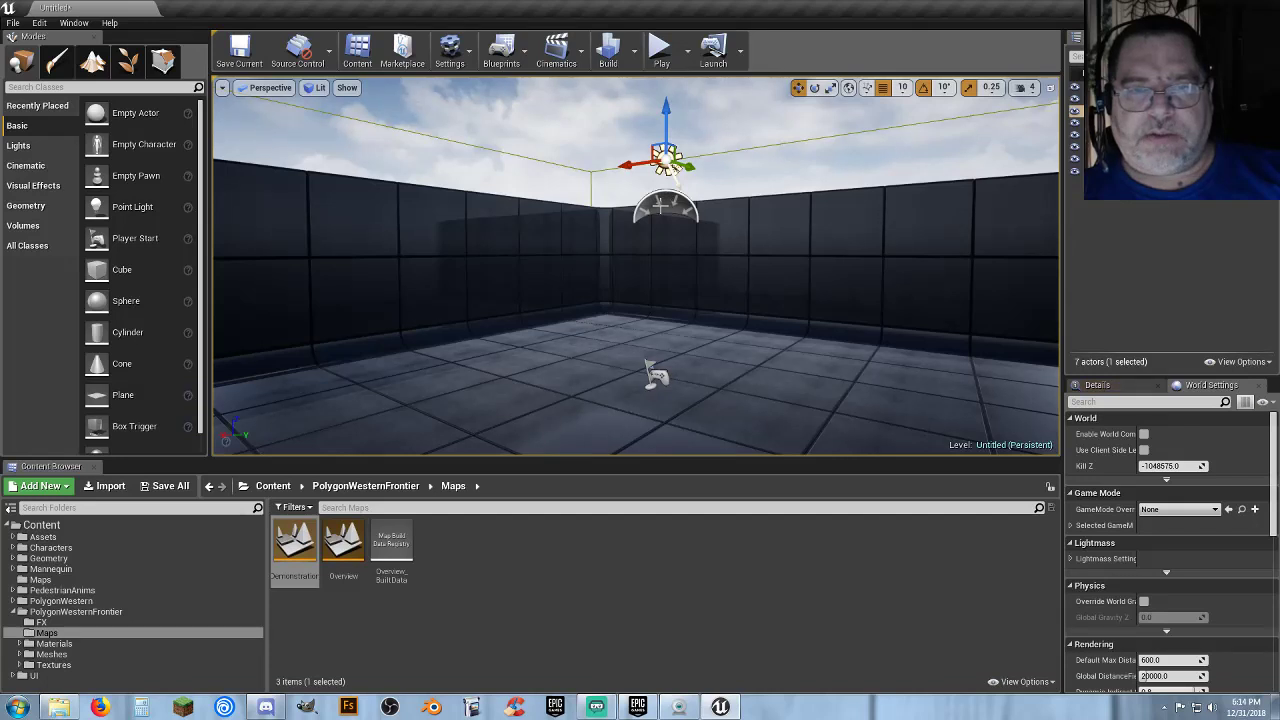
ctrl+click(661, 206)
right_drag(692, 192, 691, 191)
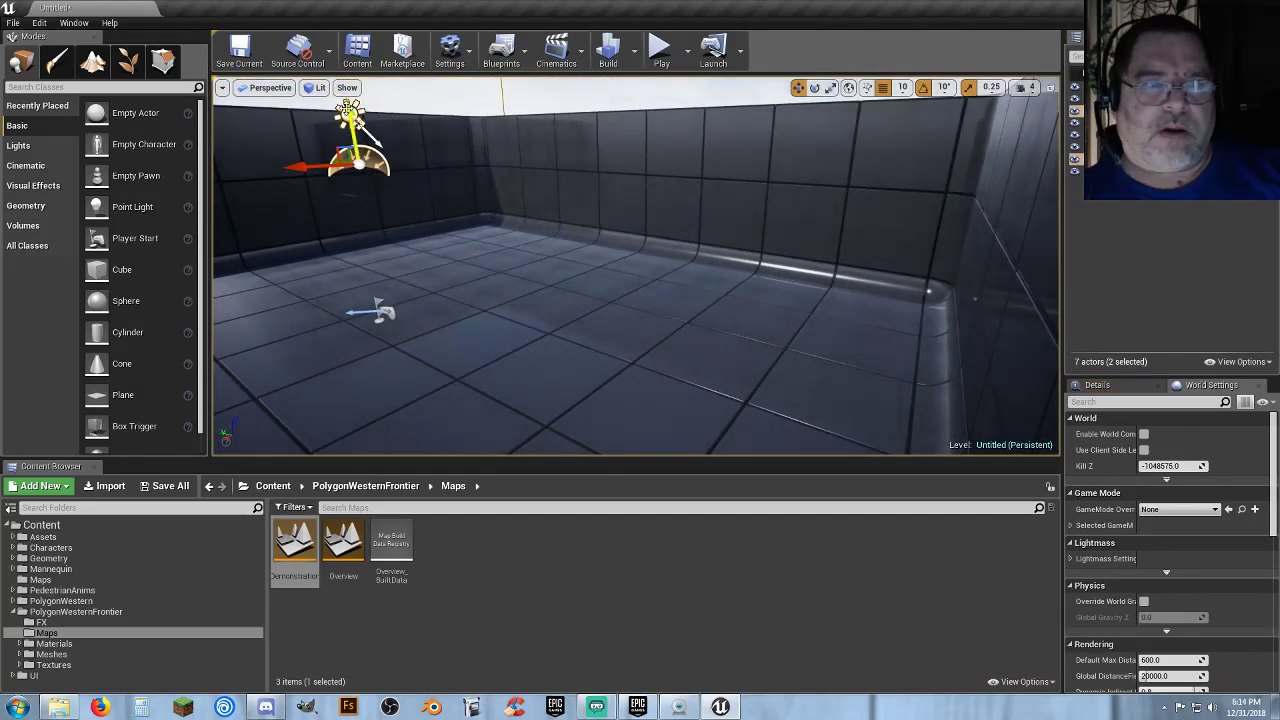
drag(348, 110, 395, 388)
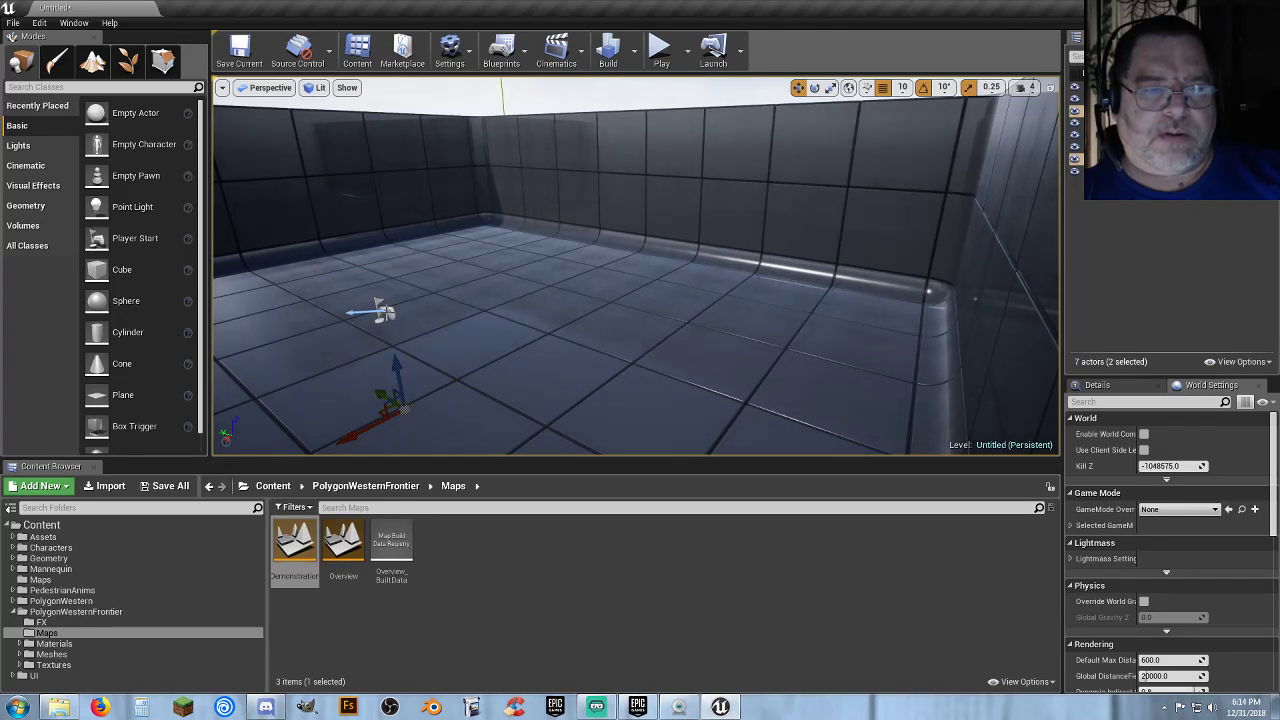
Move the Player Start into the room's corner and set the level's GameMode Override to ThirdPersonGameMode.
click(384, 312)
drag(330, 328, 603, 280)
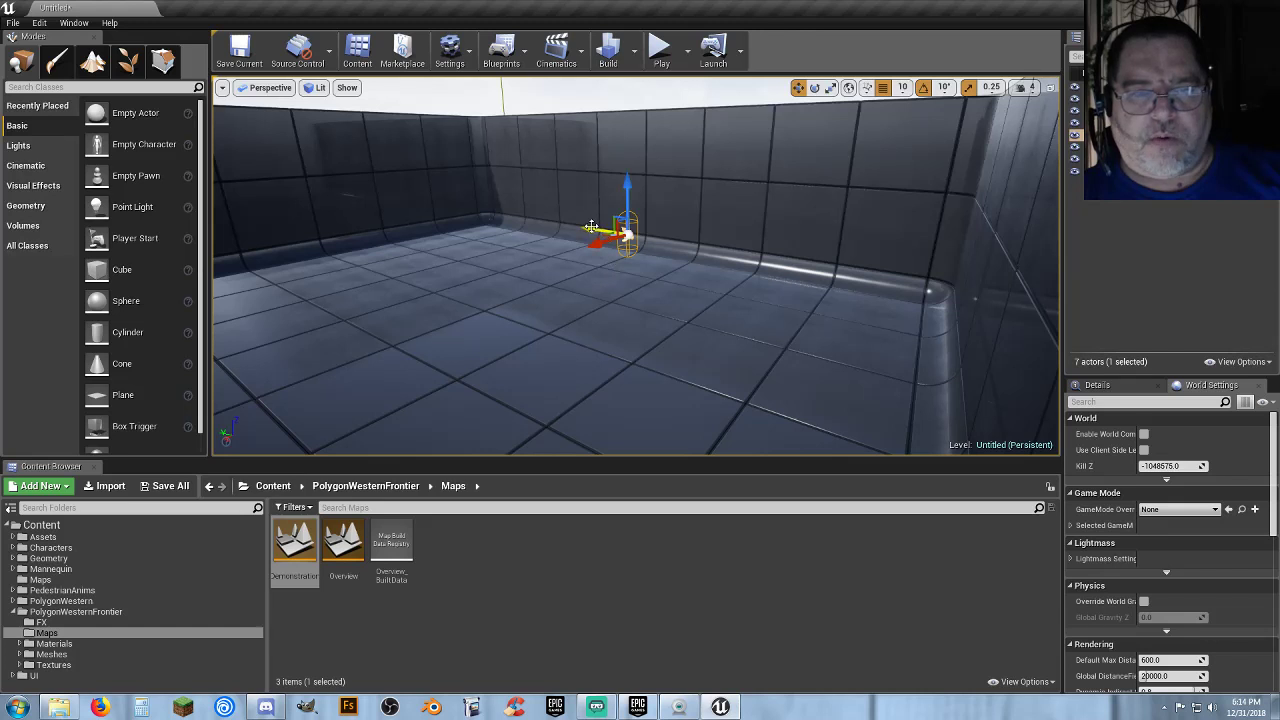
drag(591, 227, 820, 290)
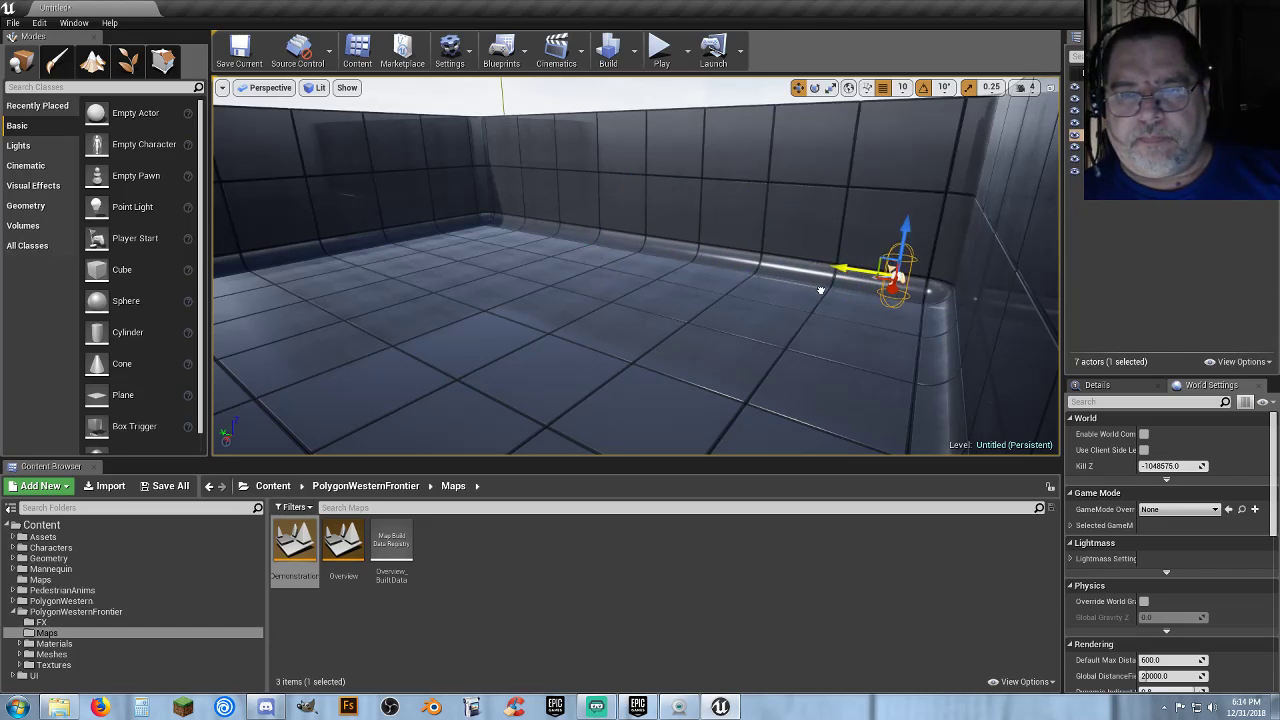
click(1182, 509)
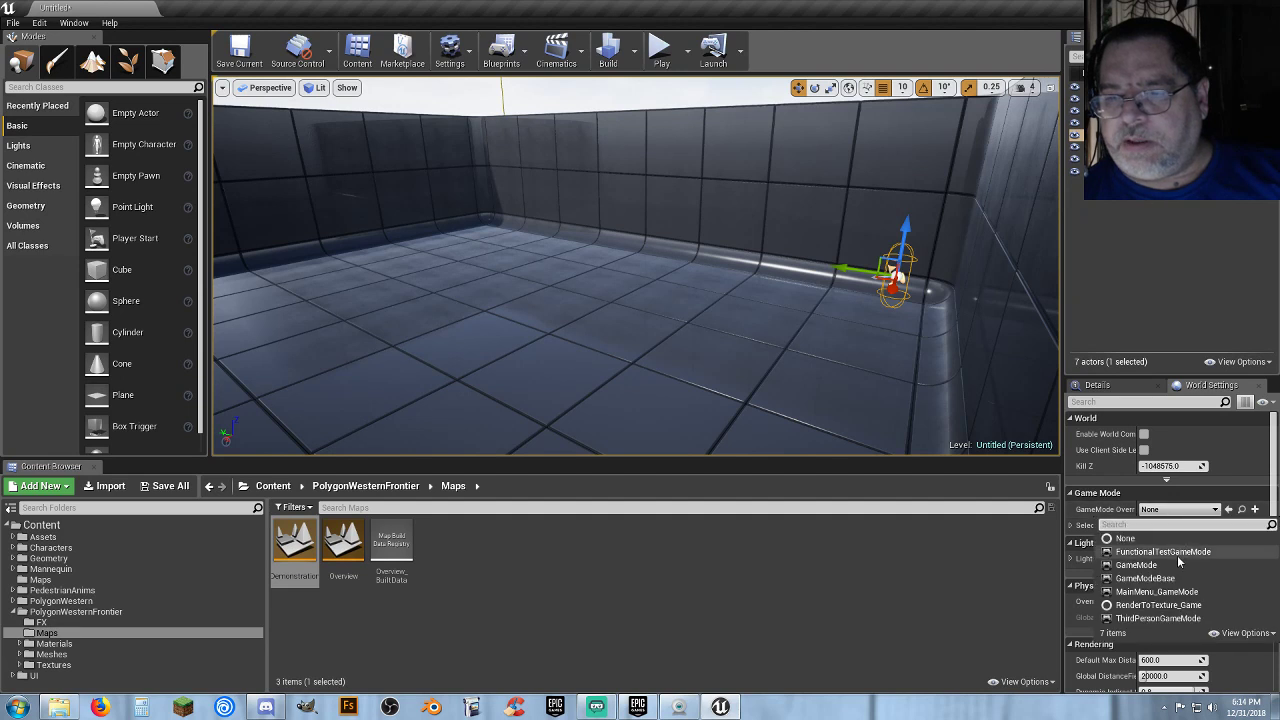
click(1158, 618)
Play-test the new level by running the third-person character around the empty room, and end the session.
click(662, 52)
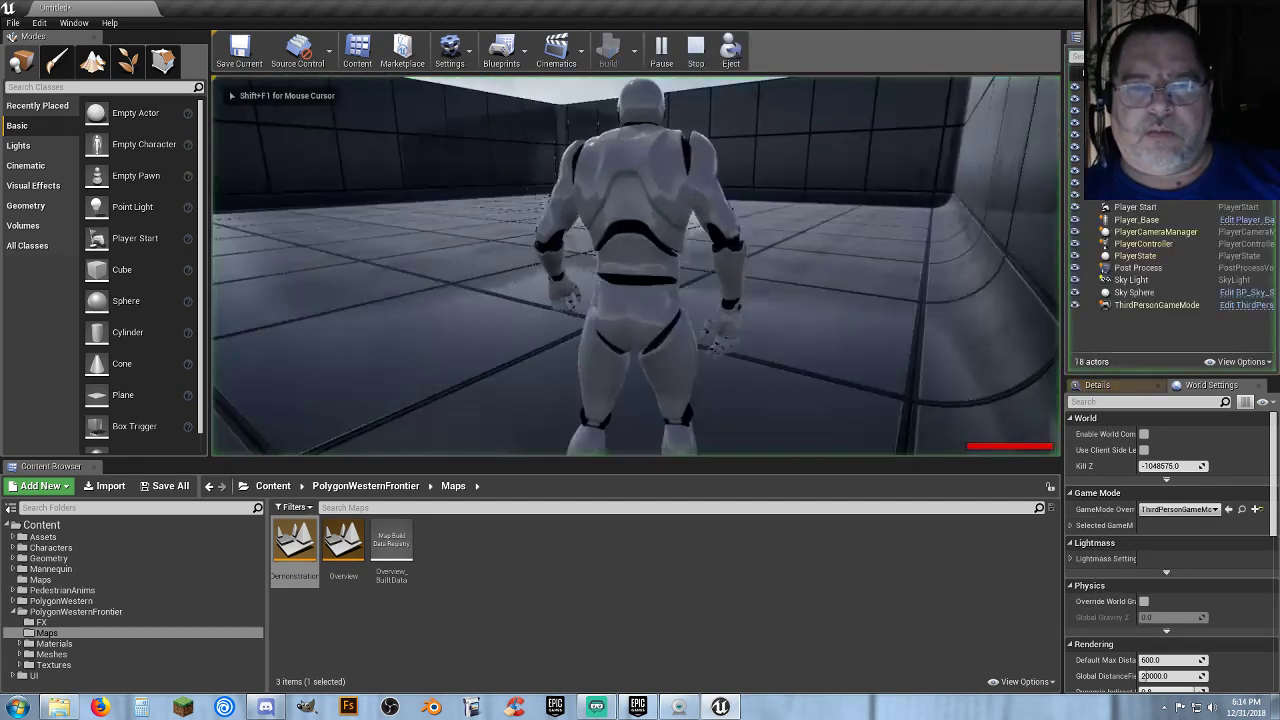
key(w)
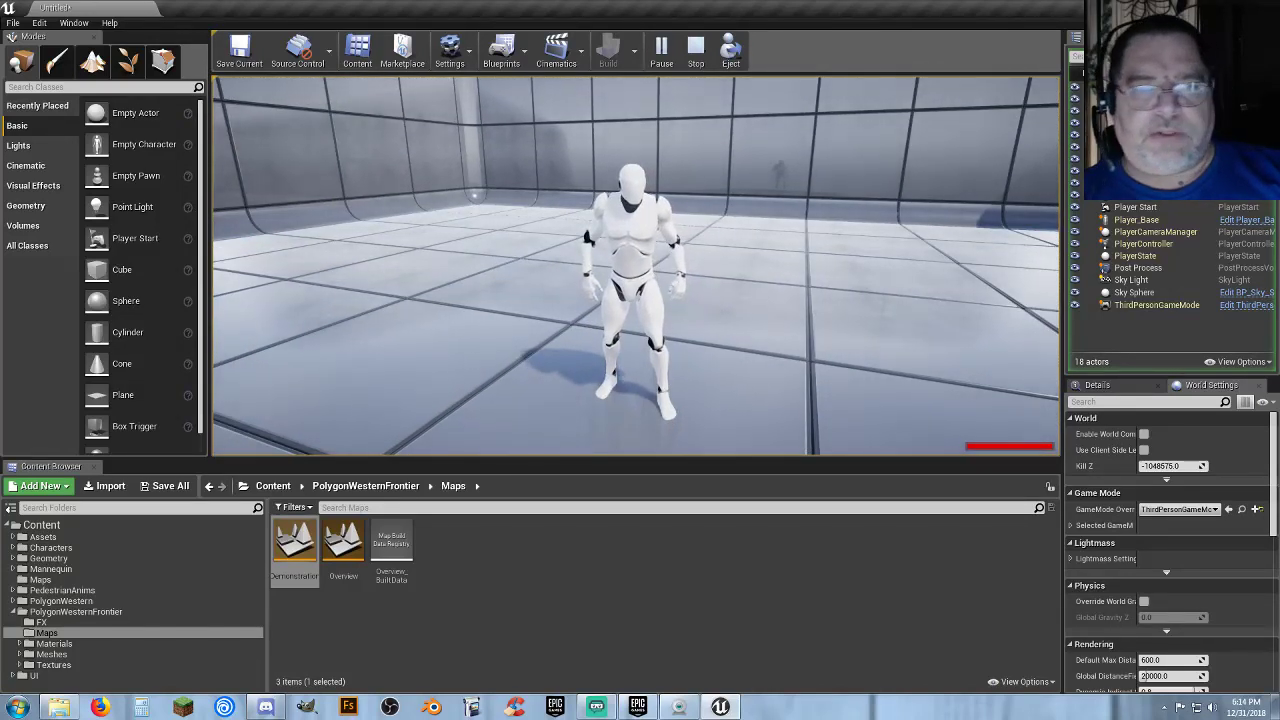
key(w)
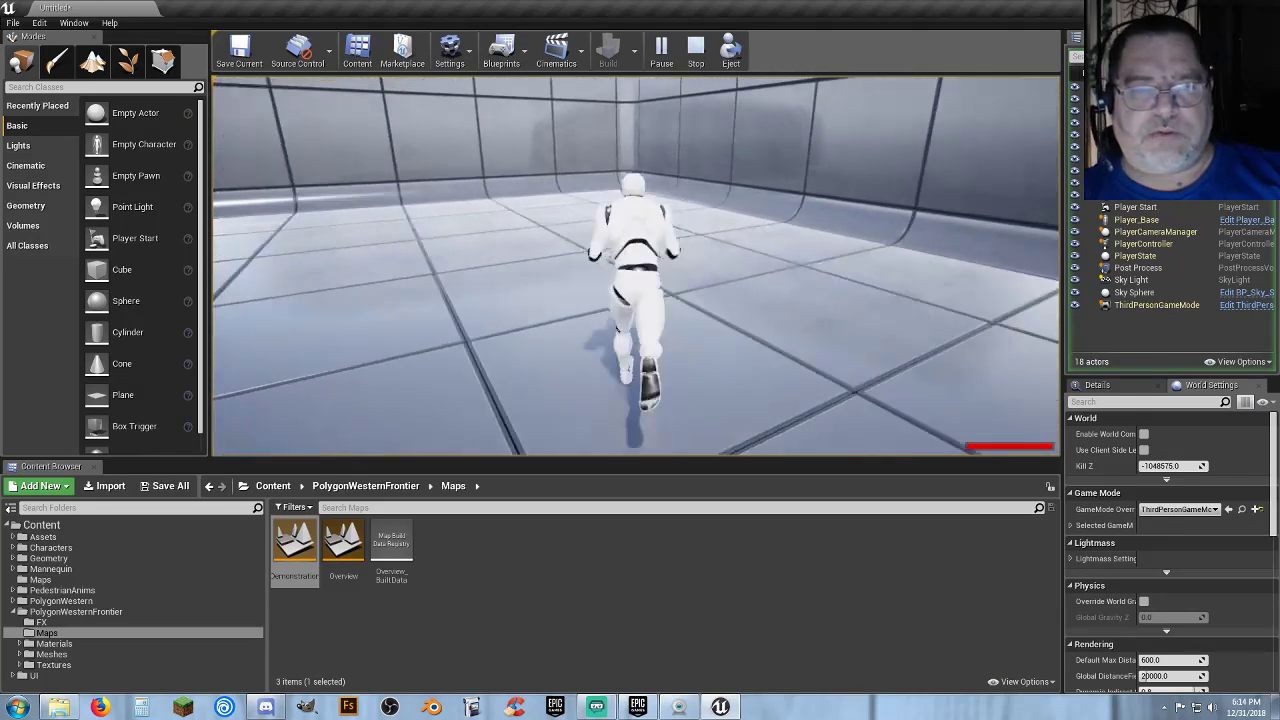
key(d)
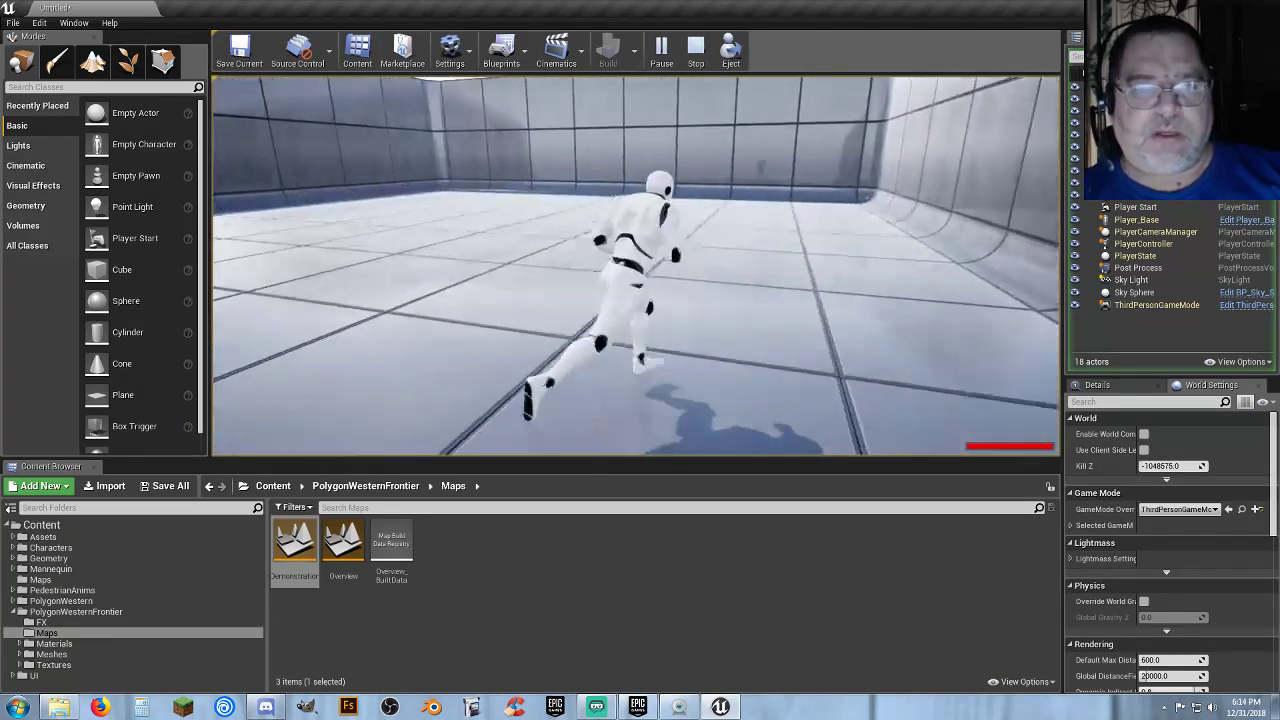
key(w)
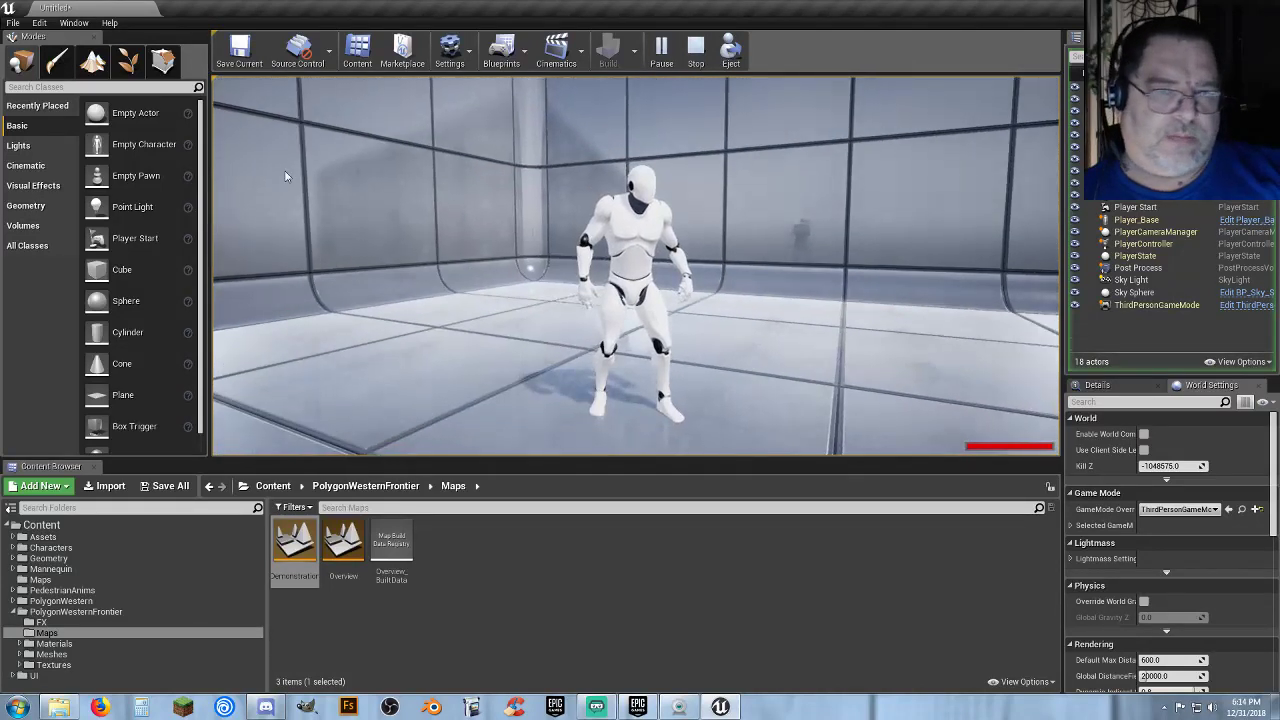
key(Escape)
right_drag(703, 303, 875, 325)
key(w)
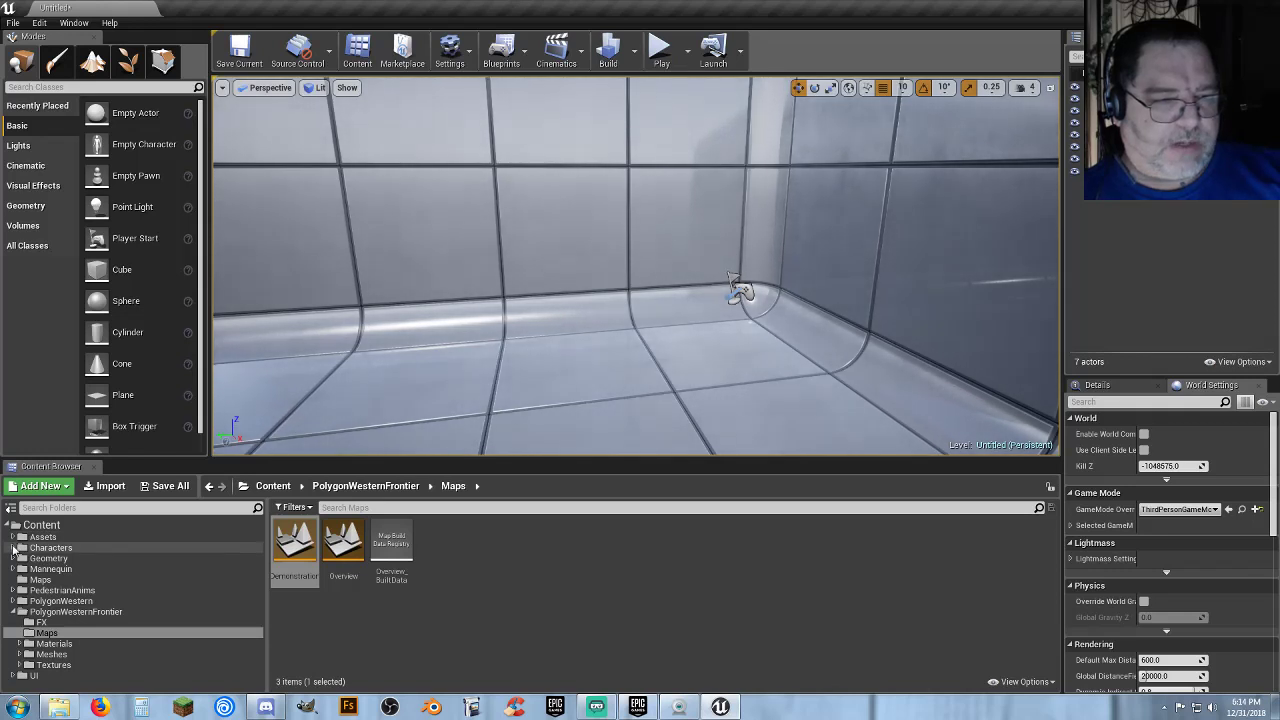
Create a folder named Mesh inside the Characters folder.
click(13, 548)
click(50, 548)
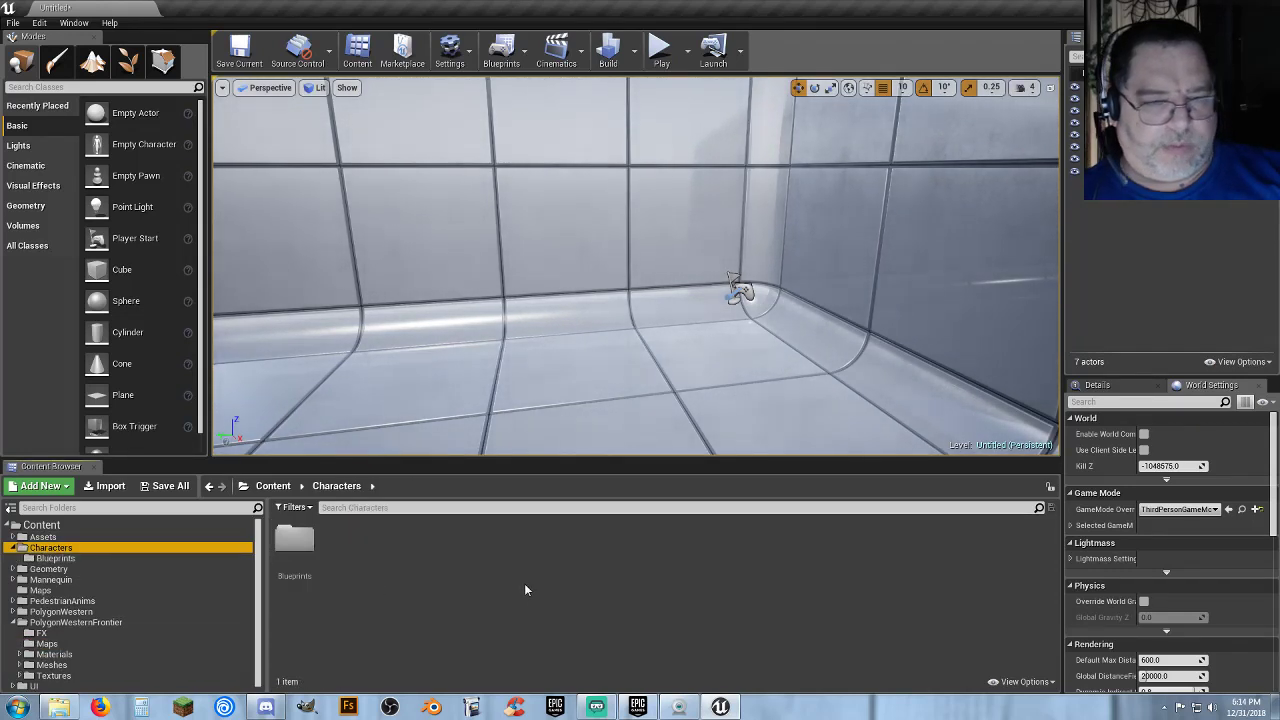
right_click(407, 554)
click(494, 146)
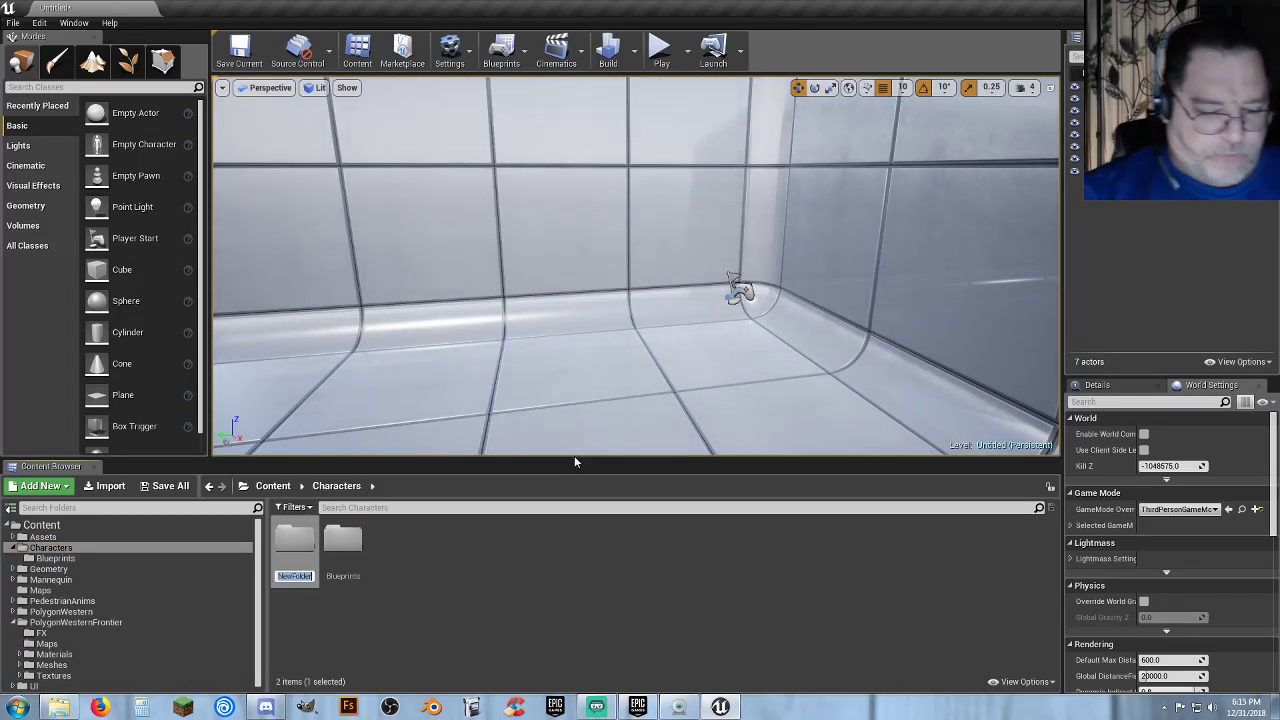
text(Mesh)
key(Return)
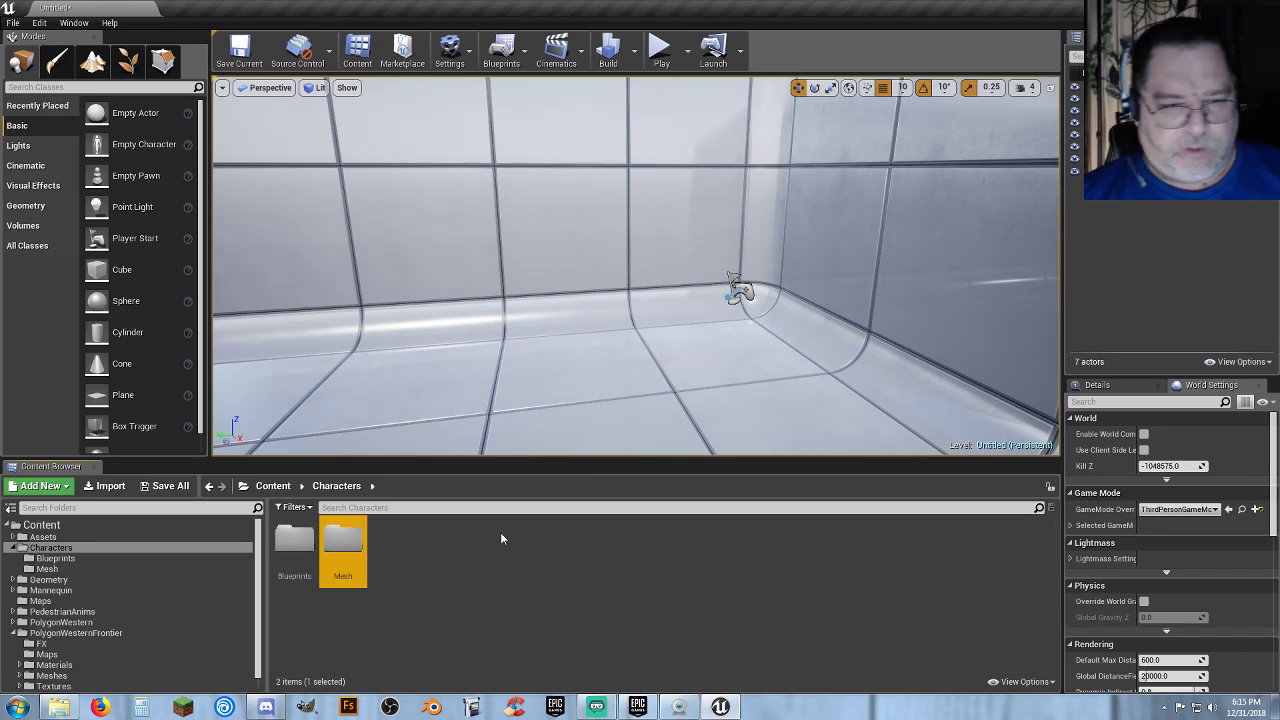
Add a folder named Animations to the Characters folder.
right_click(460, 542)
click(508, 146)
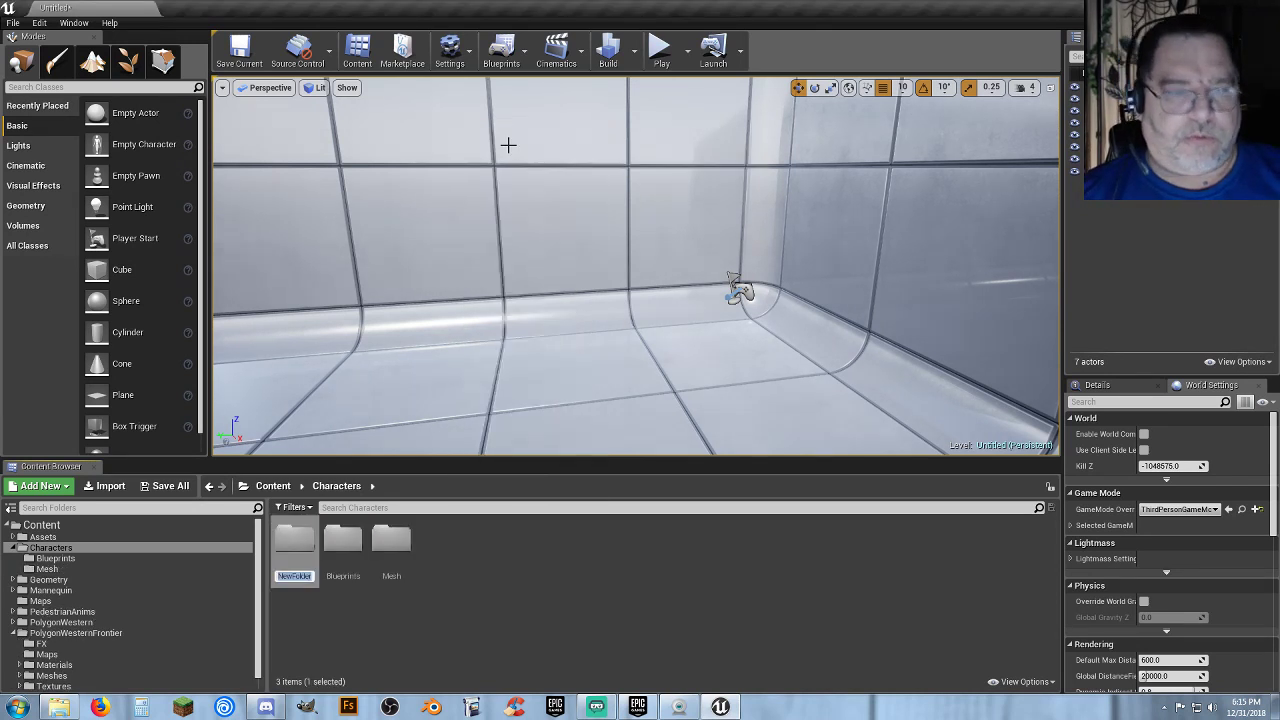
text(Animations)
key(Return)
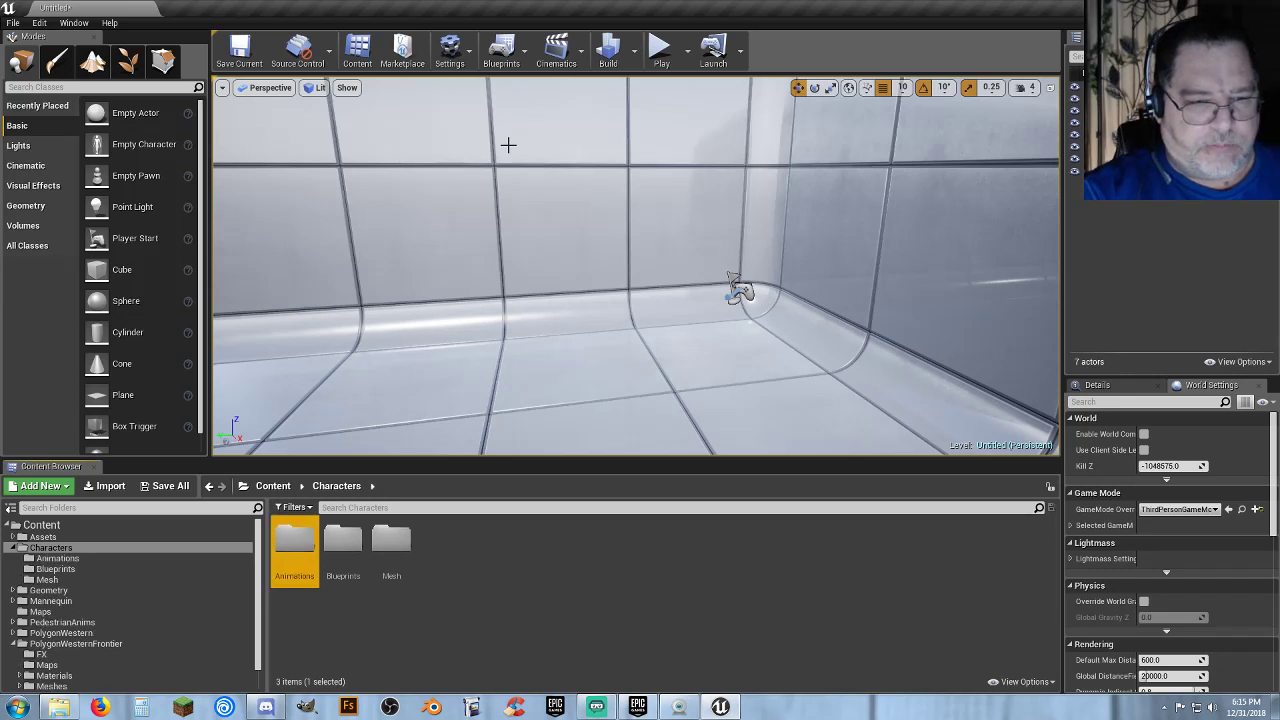
Open the Animations folder and create a subfolder named Unarmed in it.
key(Return)
right_click(345, 570)
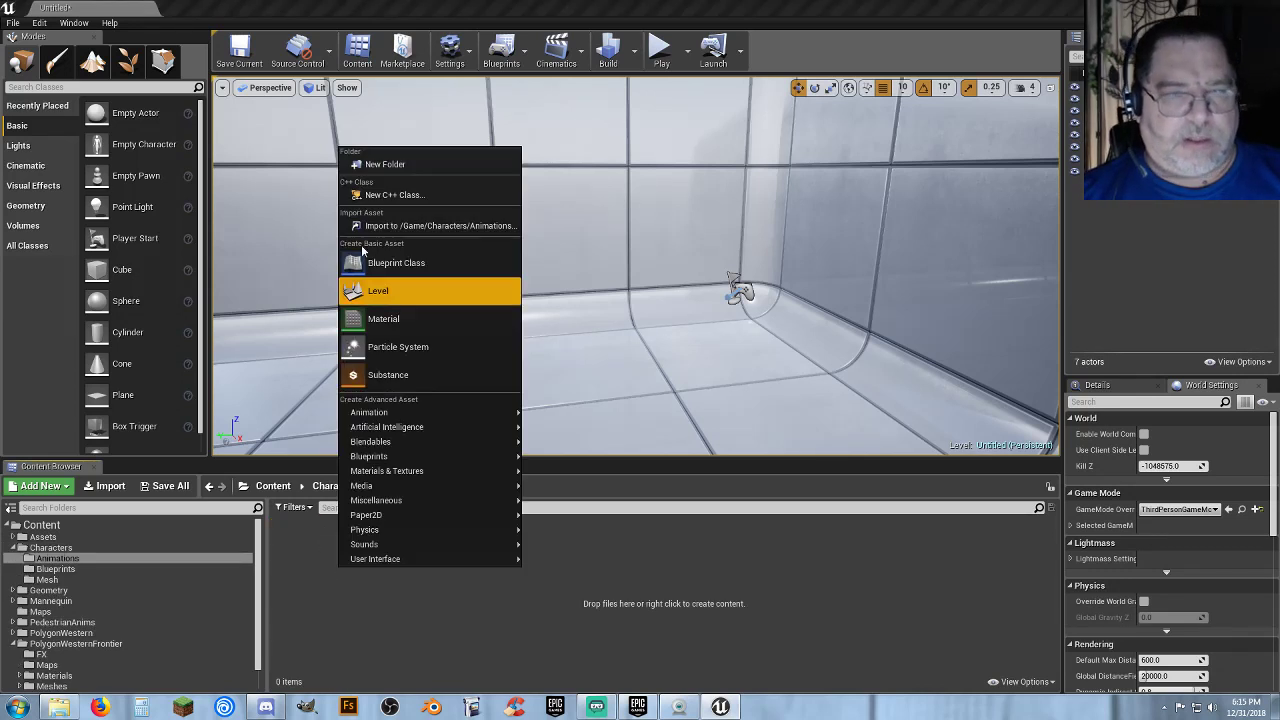
click(389, 165)
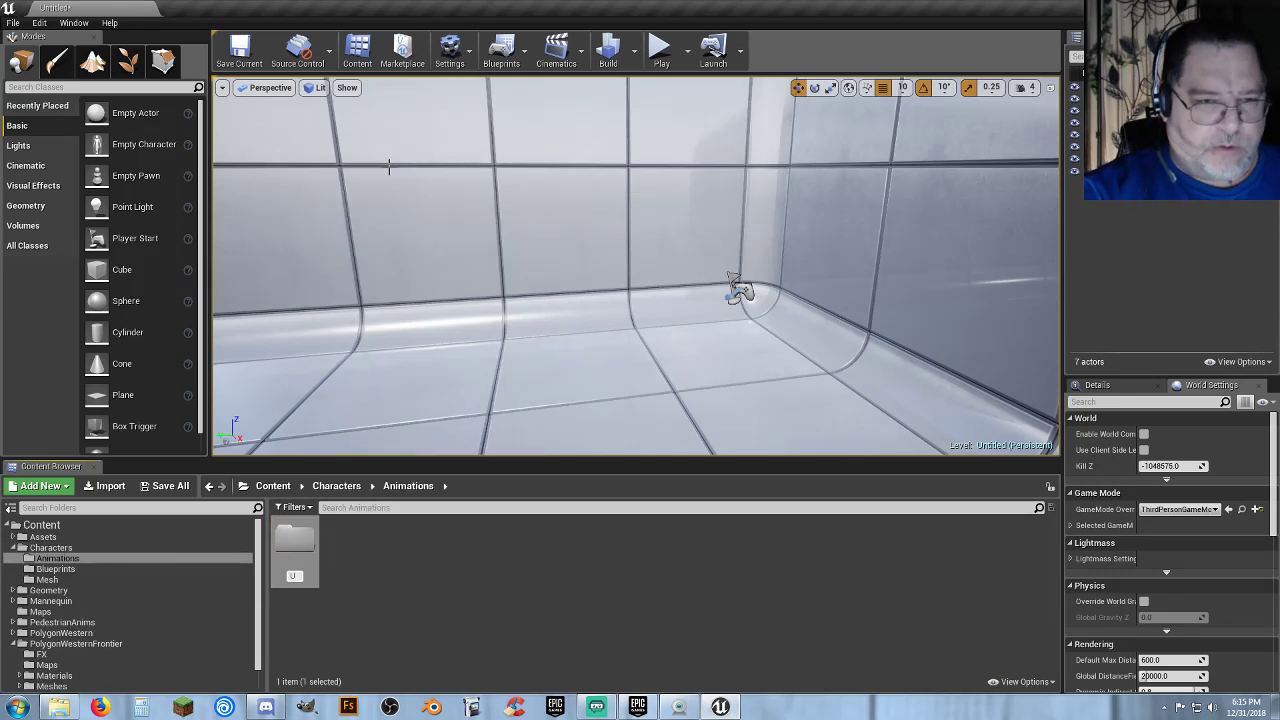
key(Return)
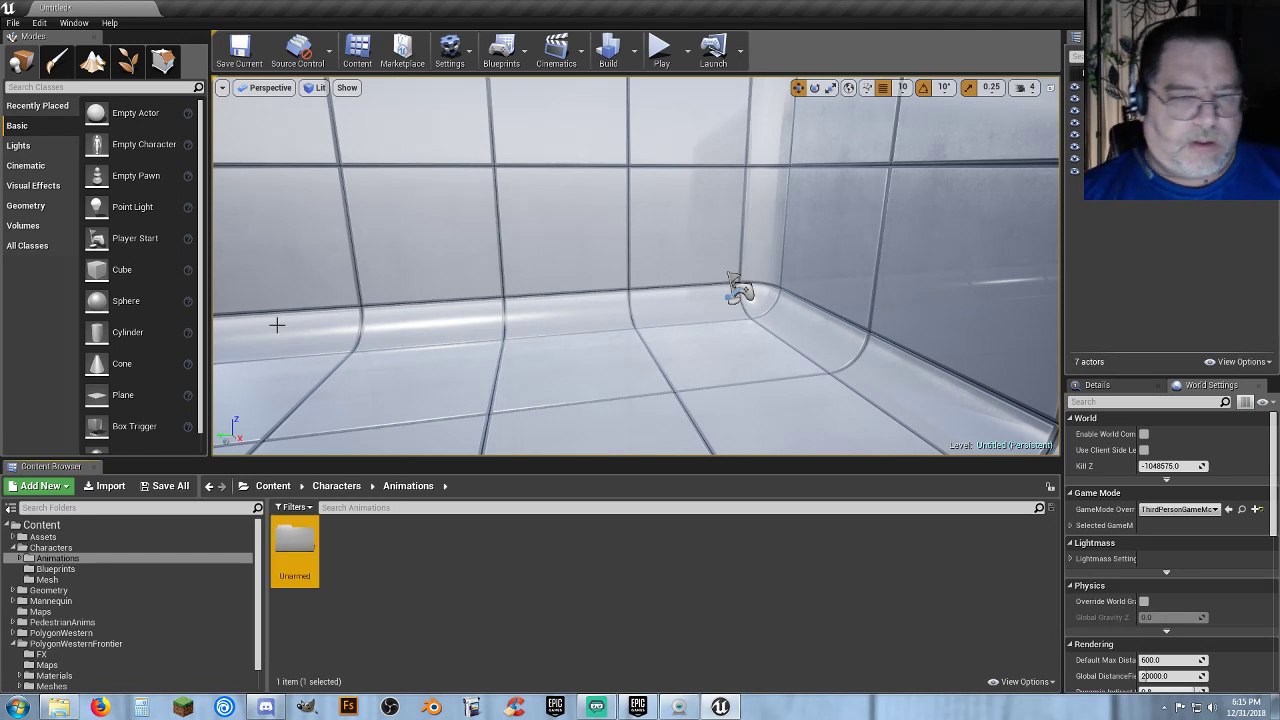
Create a folder named Armed inside the Animations folder.
right_click(388, 549)
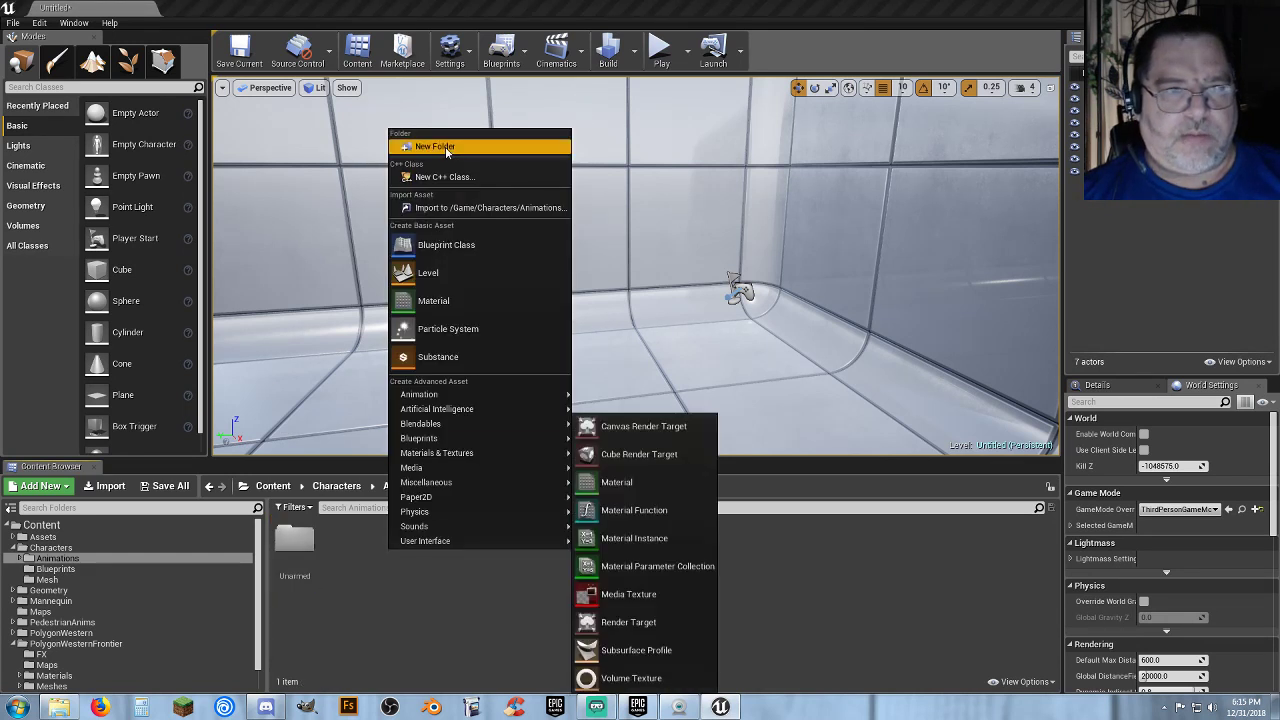
click(446, 148)
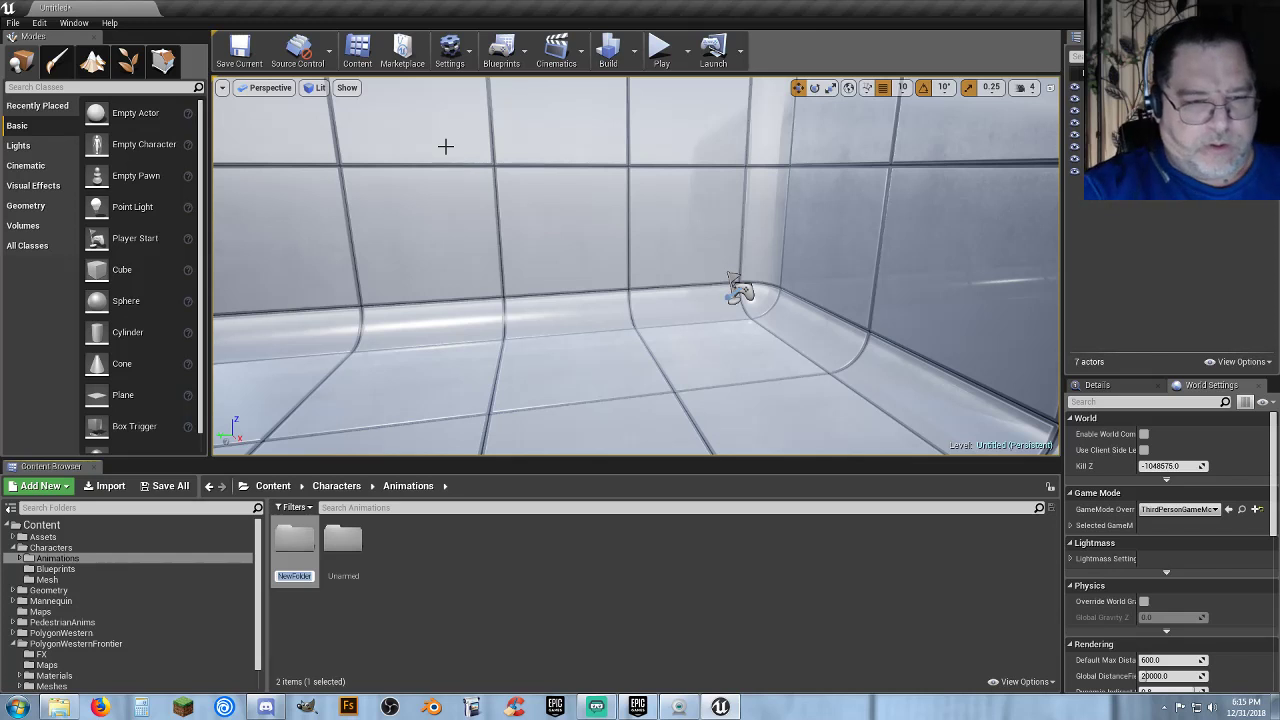
text(Armed)
key(Return)
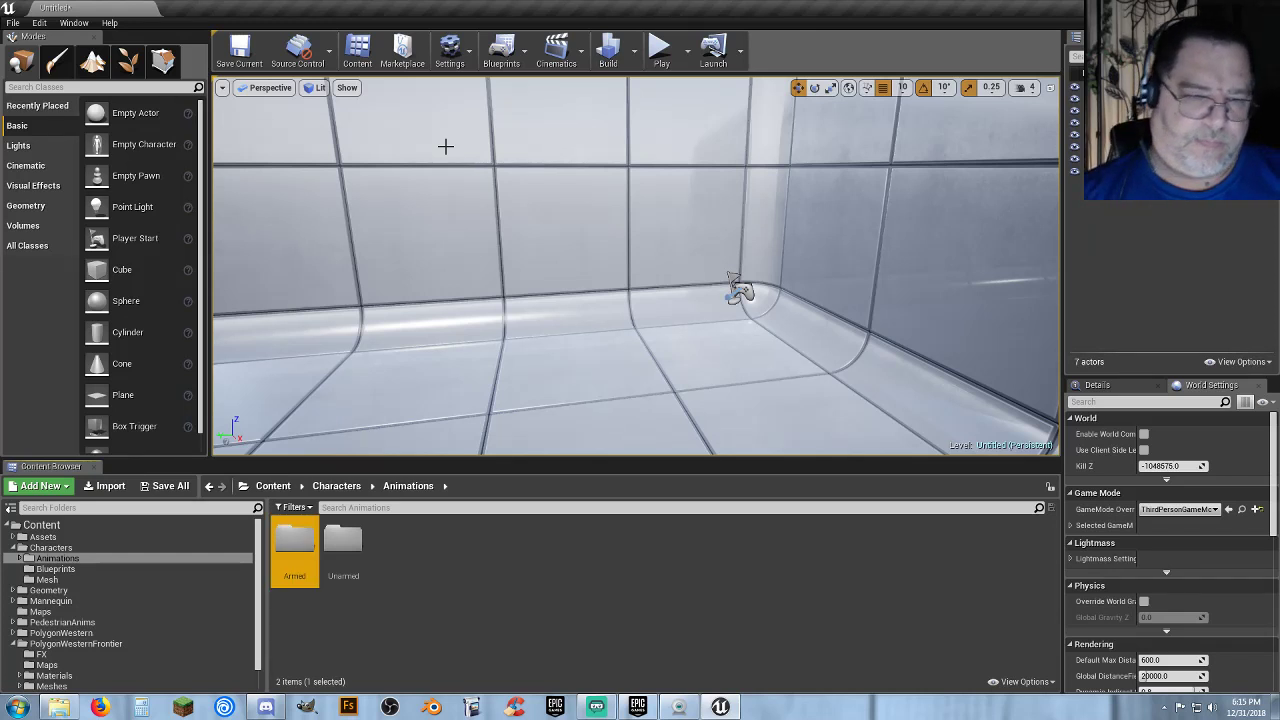
Add a third subfolder named Pedestrian to the Animations folder.
right_click(381, 550)
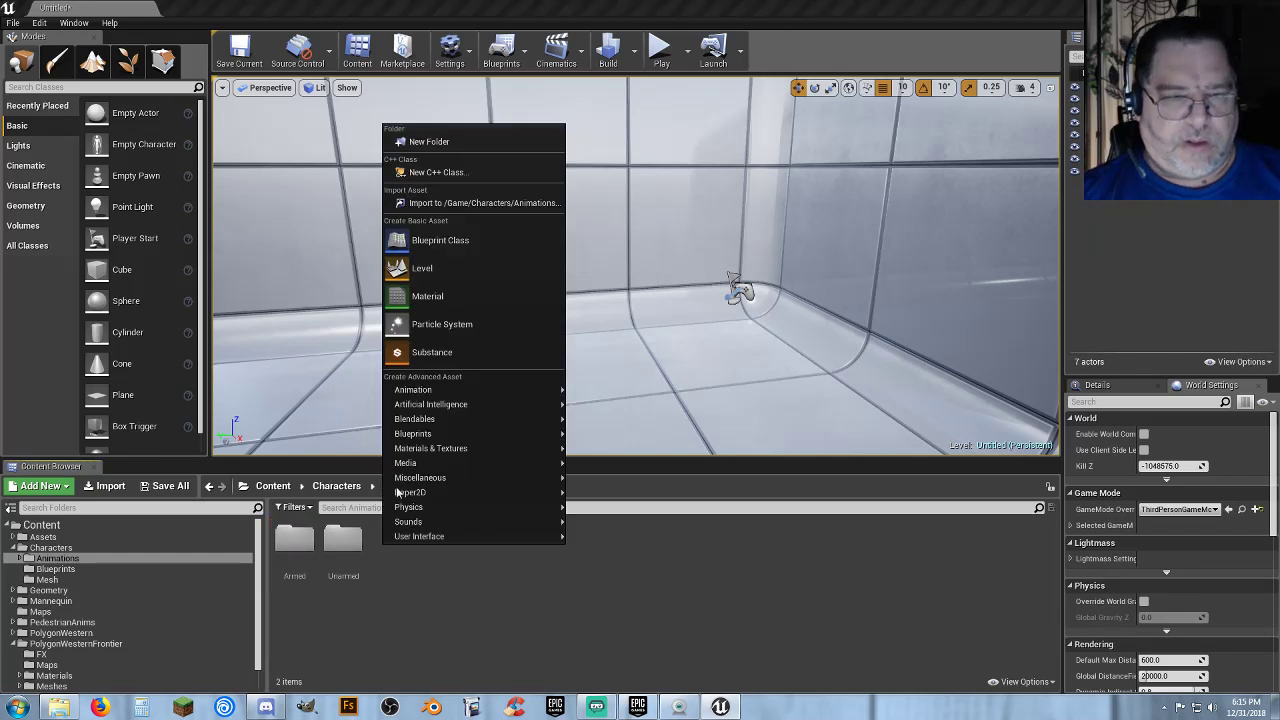
click(469, 142)
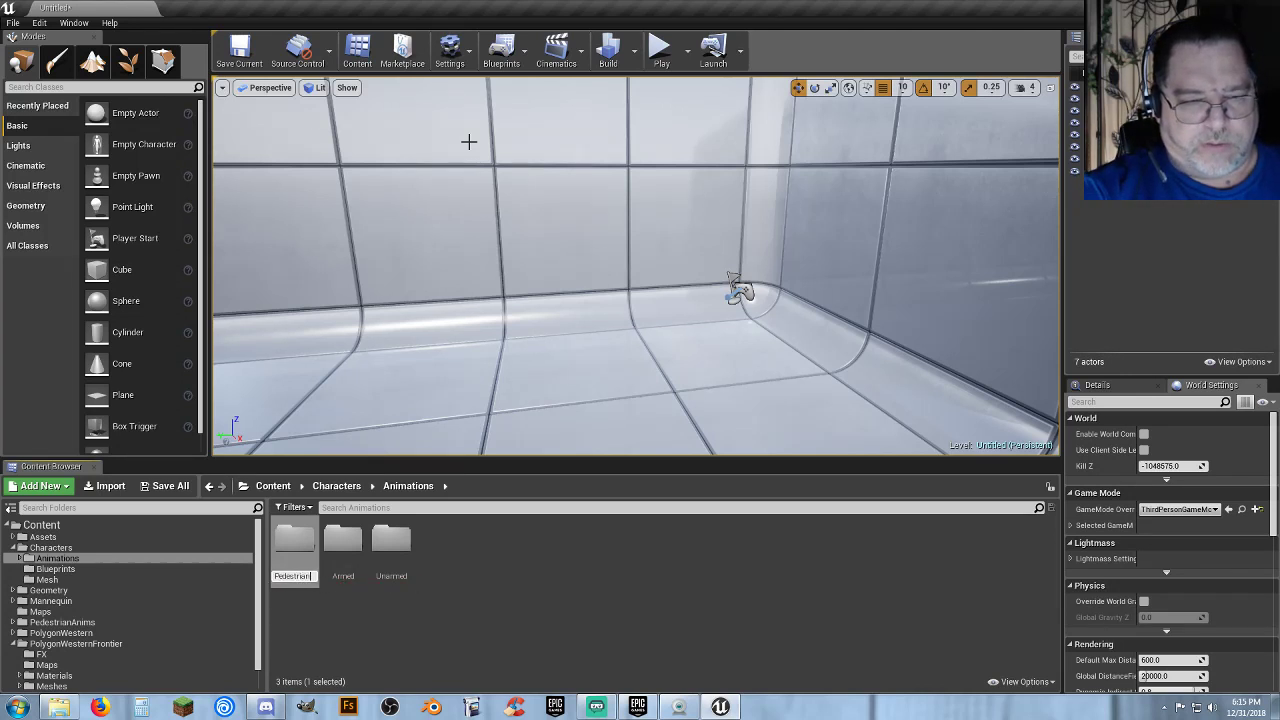
key(Return)
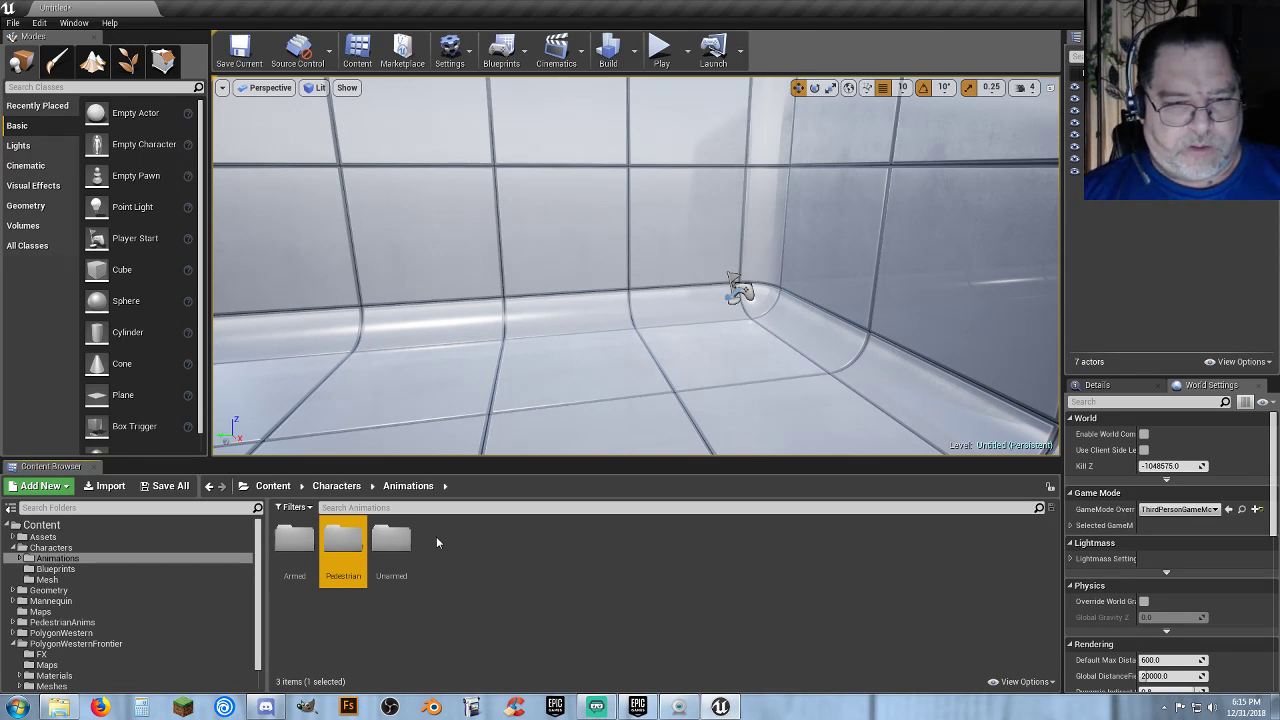
right_click(461, 553)
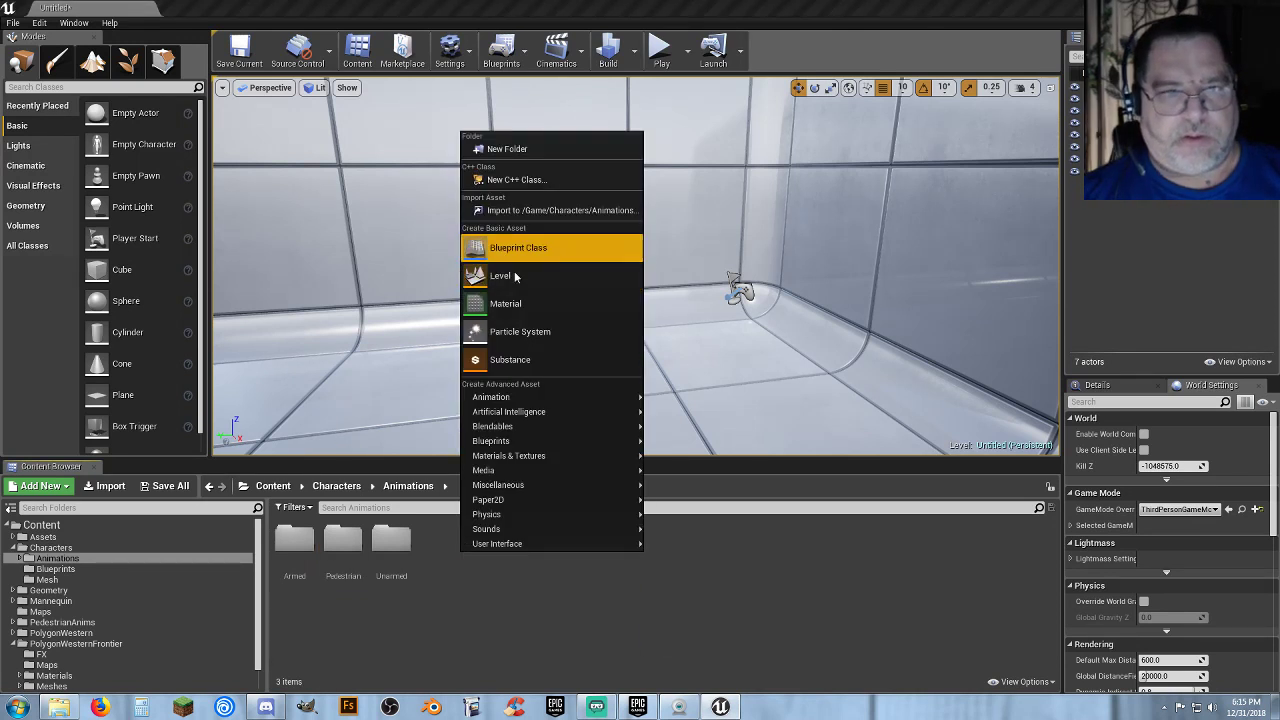
click(460, 589)
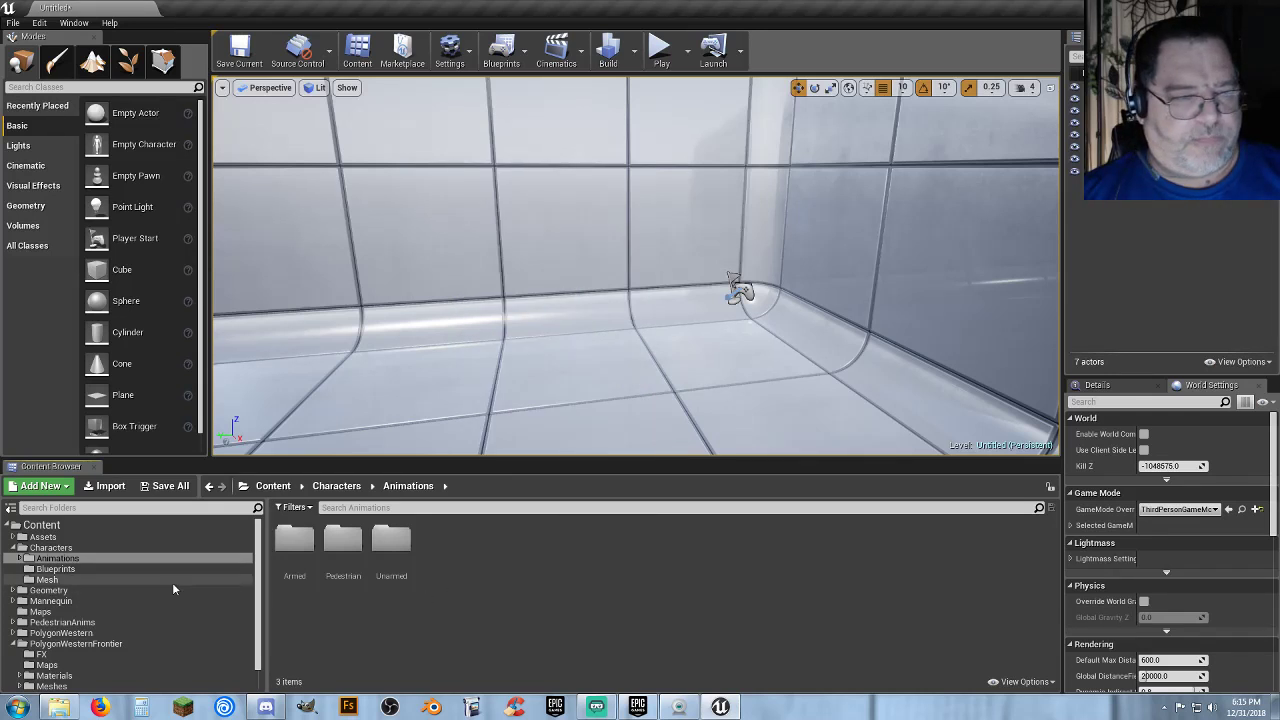
Copy the SK_Chr_WesternFrontier_Skeleton asset from PolygonWesternFrontier's Meshes/Characters folder into the Characters/Mesh folder.
click(106, 582)
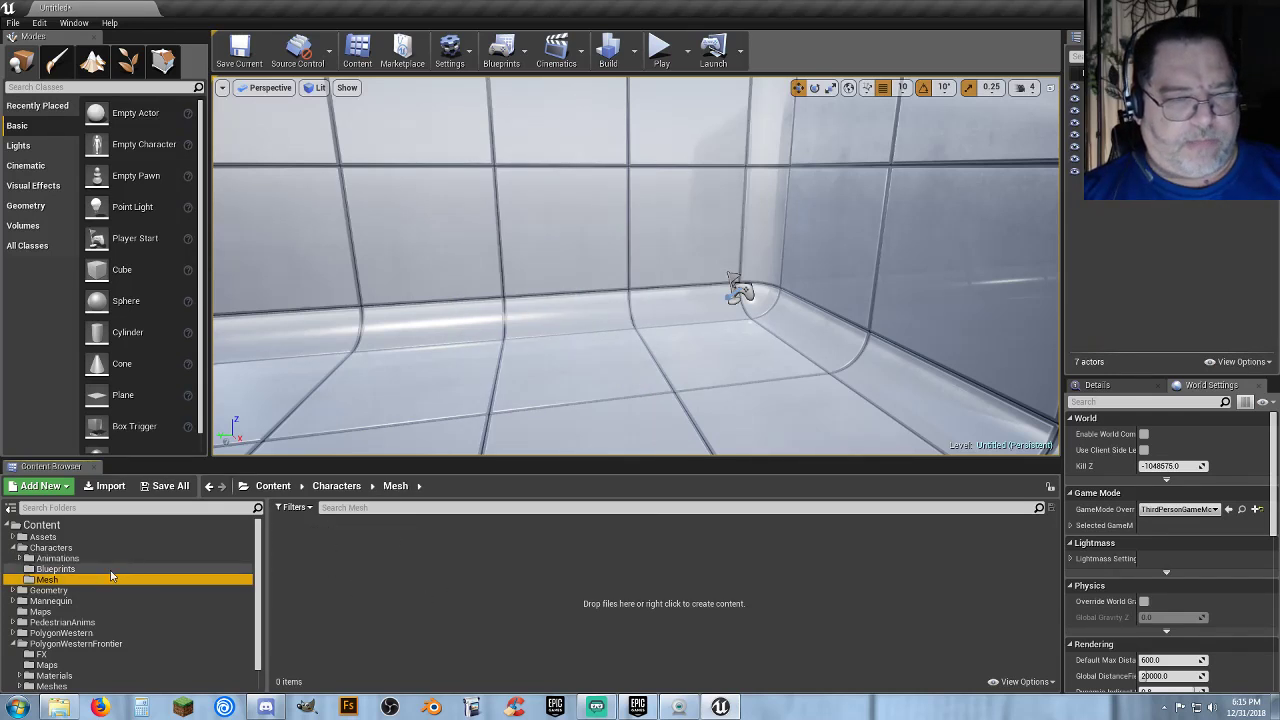
scroll(110, 569, down, 1)
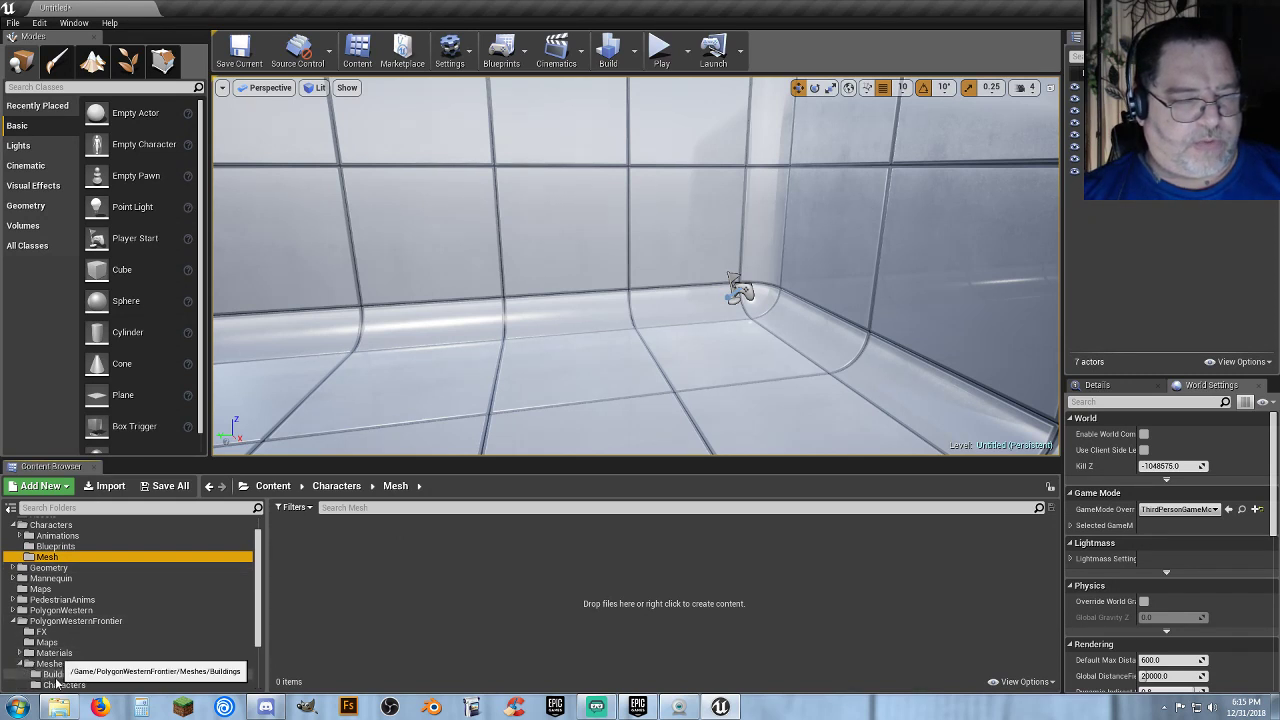
scroll(40, 665, down, 2)
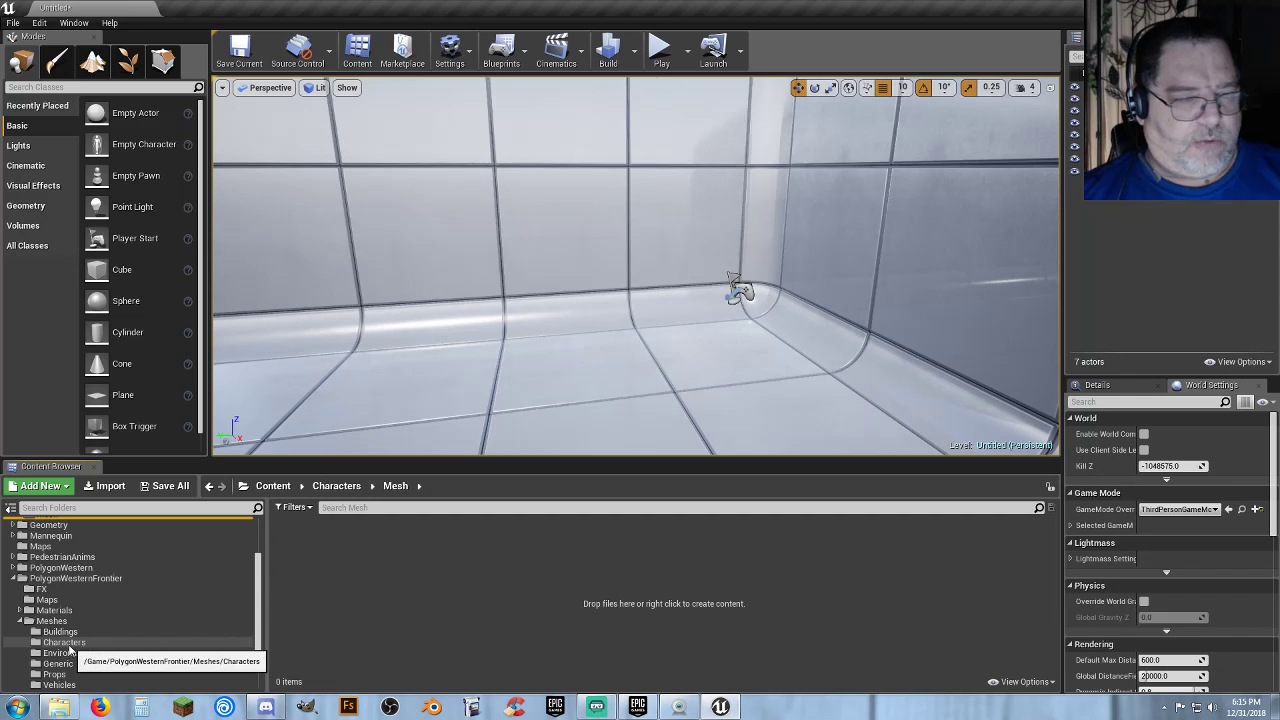
click(69, 645)
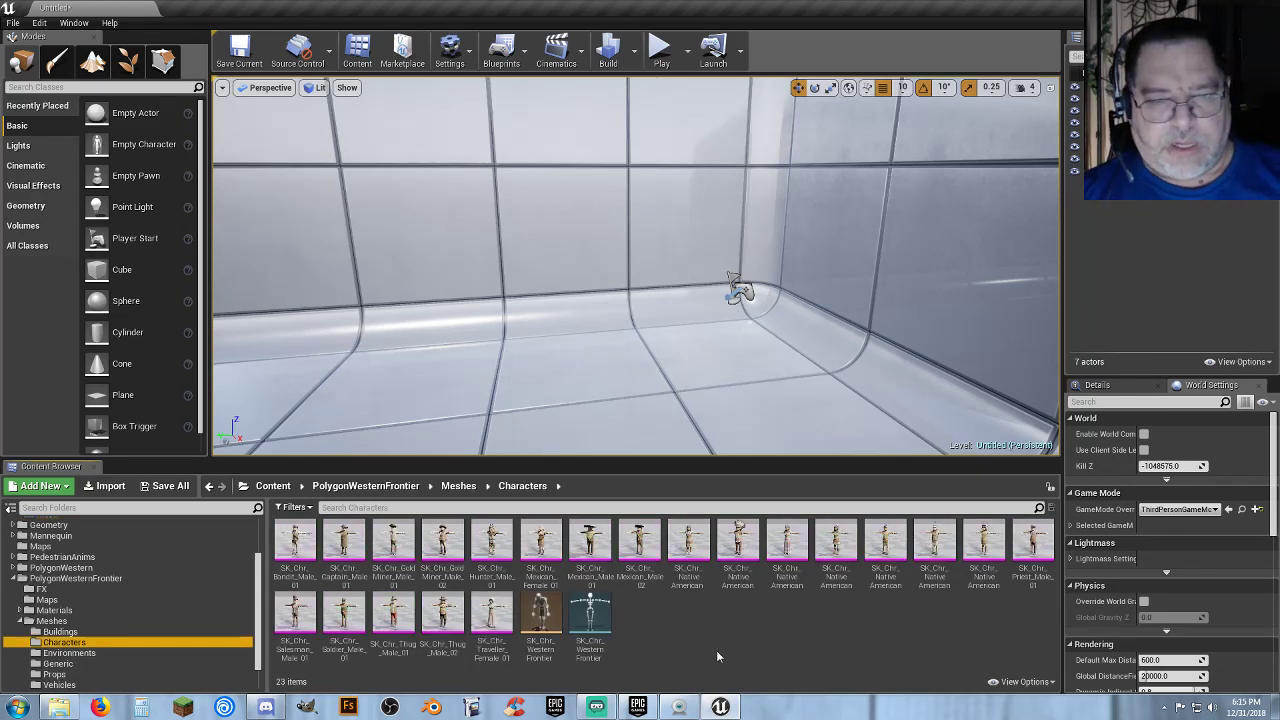
click(600, 620)
scroll(171, 636, up, 3)
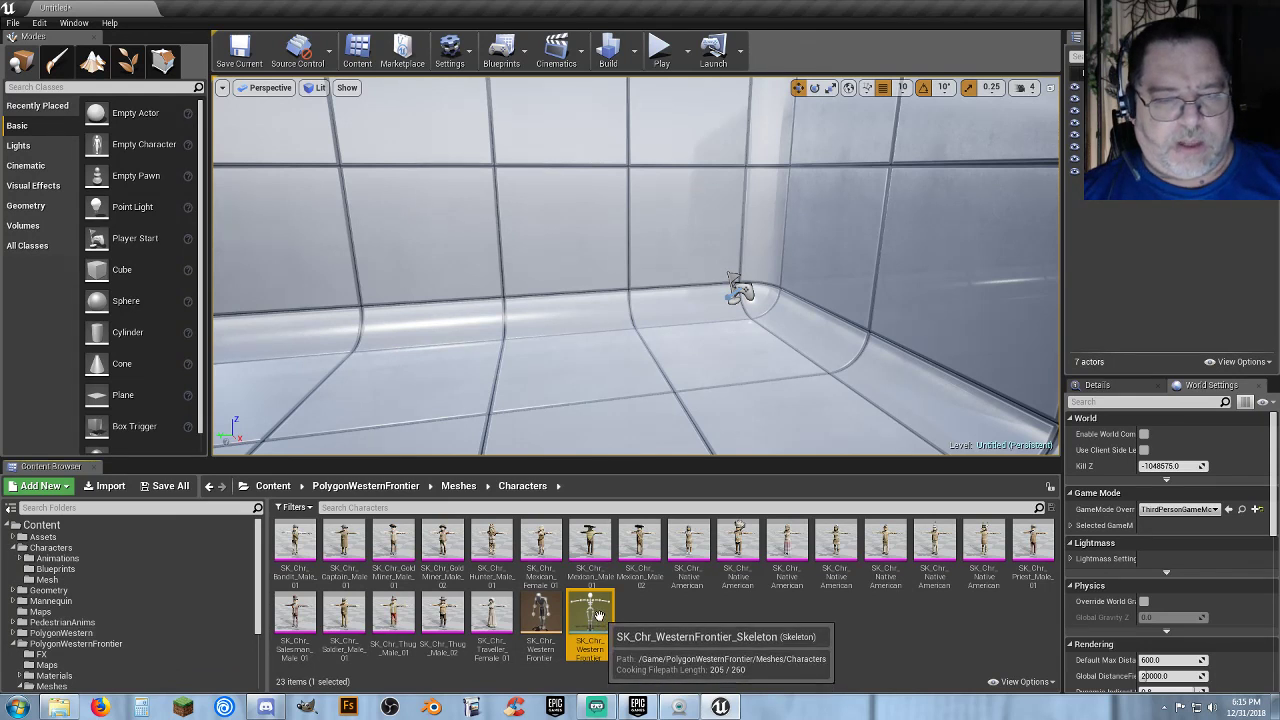
drag(598, 622, 72, 580)
click(96, 597)
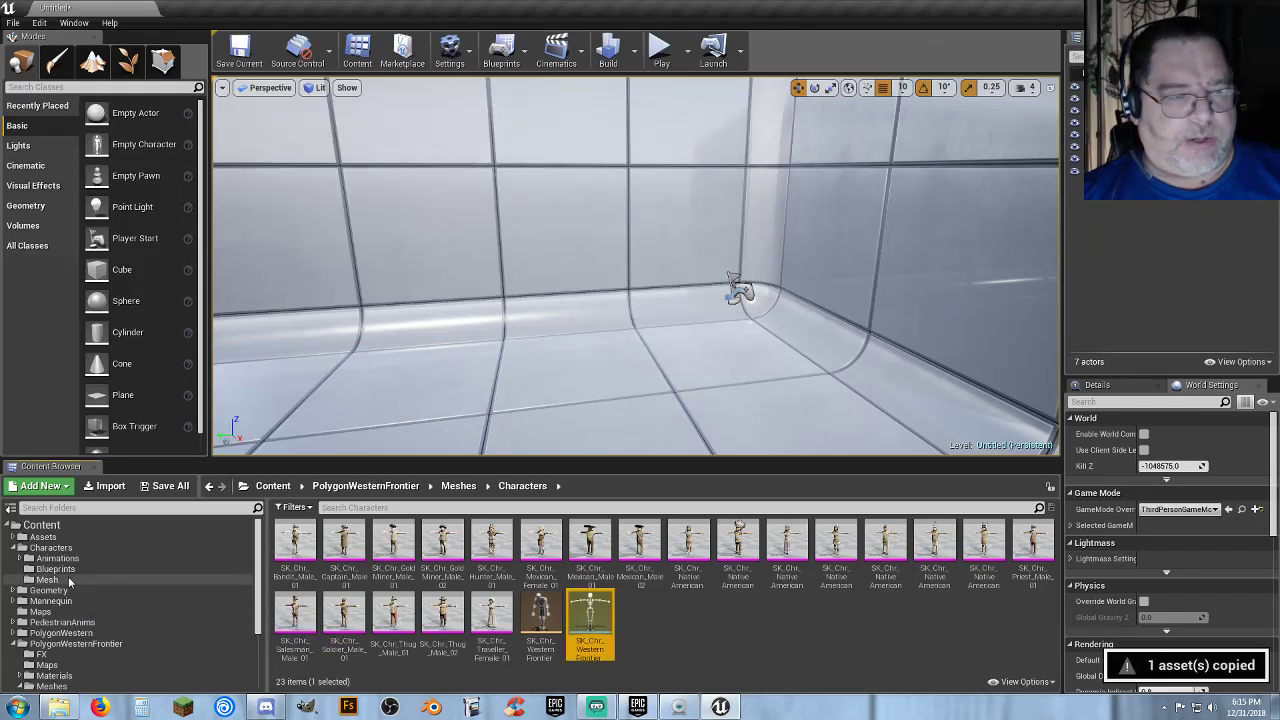
Rename the copied skeleton in the Characters/Mesh folder to SK_Polygon.
click(48, 580)
click(284, 578)
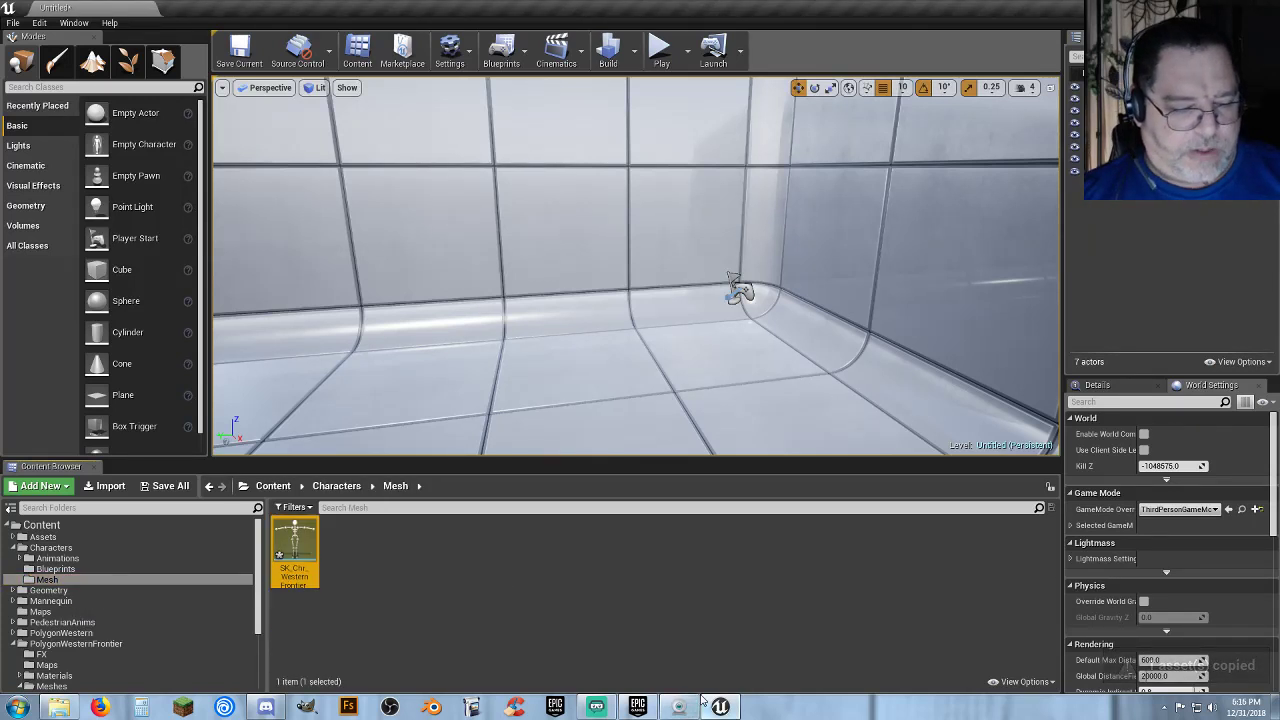
key(F2)
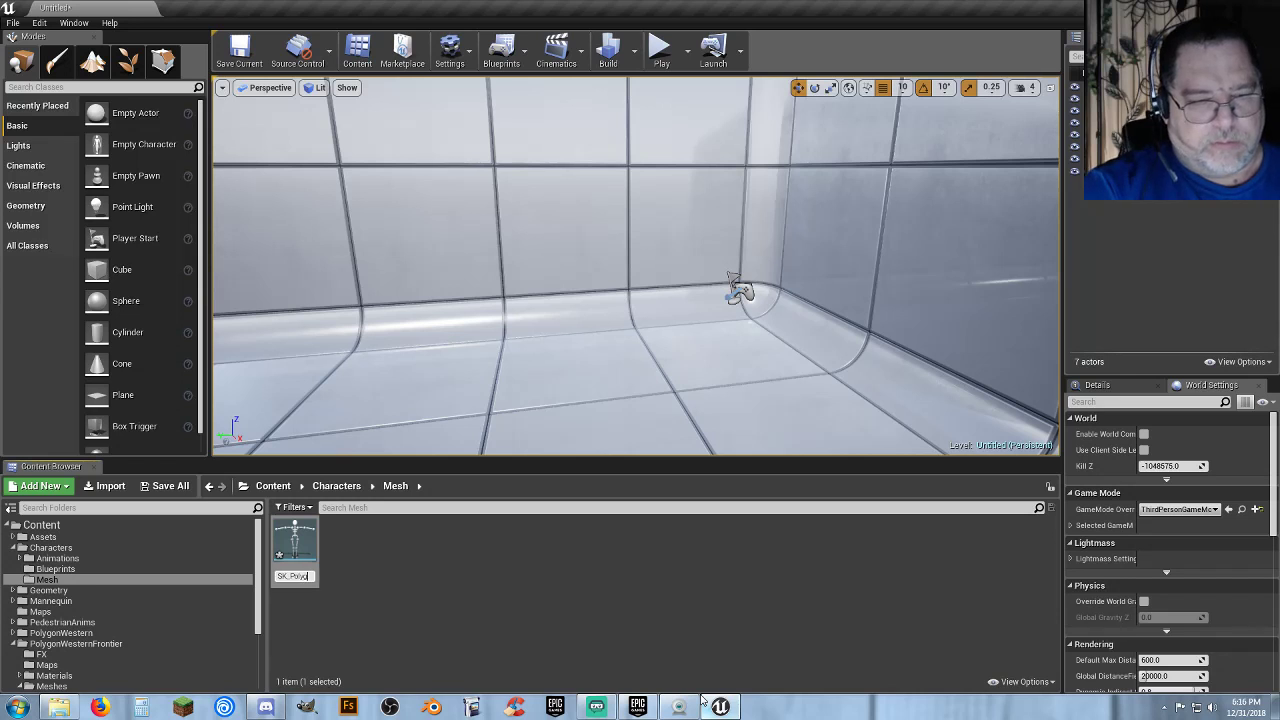
key(Return)
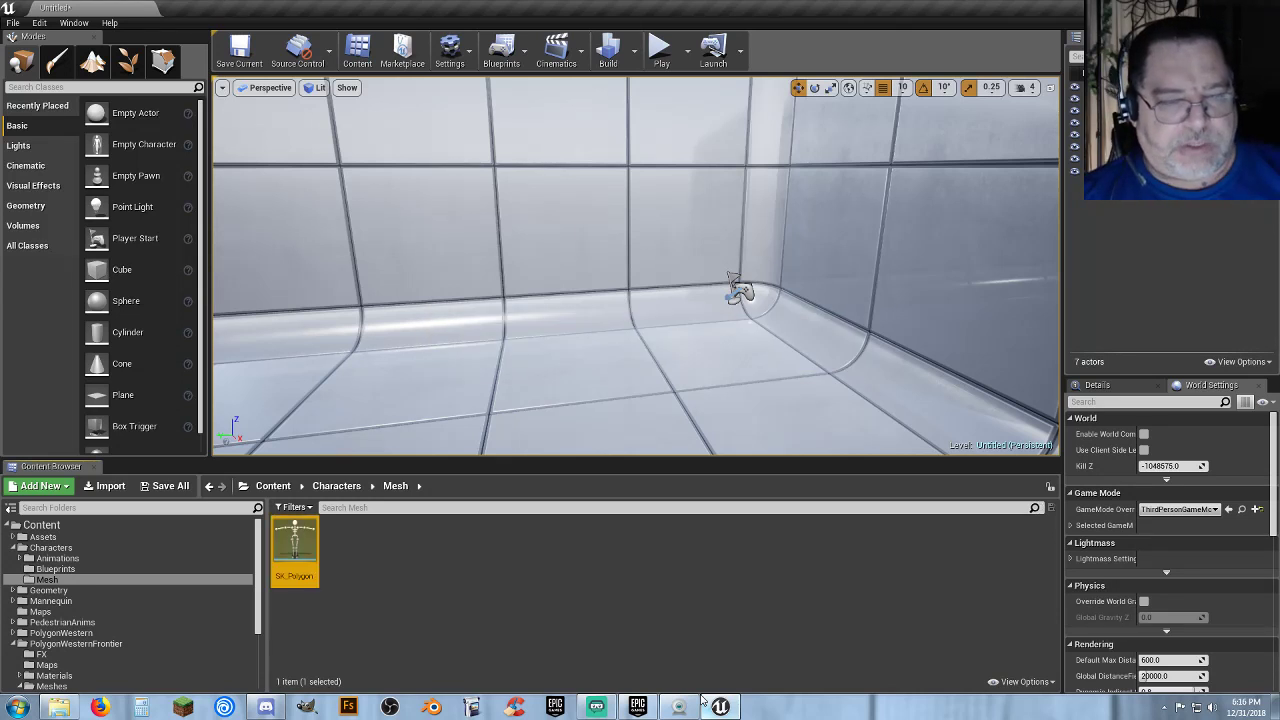
Select the PolygonWesternFrontier character meshes from SK_Chr_Bandit_Male_01 through SK_Chr_Traveller_Female_01 and assign the SK_Polygon skeleton to the first one.
scroll(75, 672, down, 2)
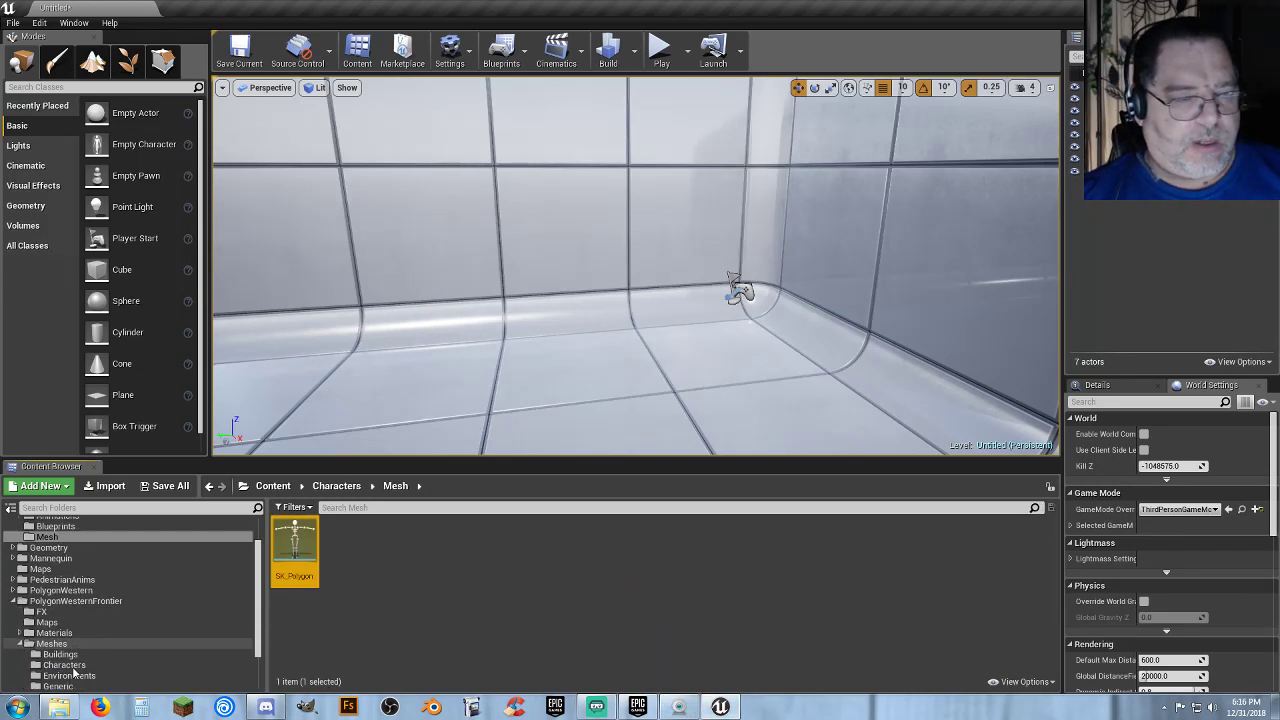
scroll(75, 672, down, 2)
click(150, 623)
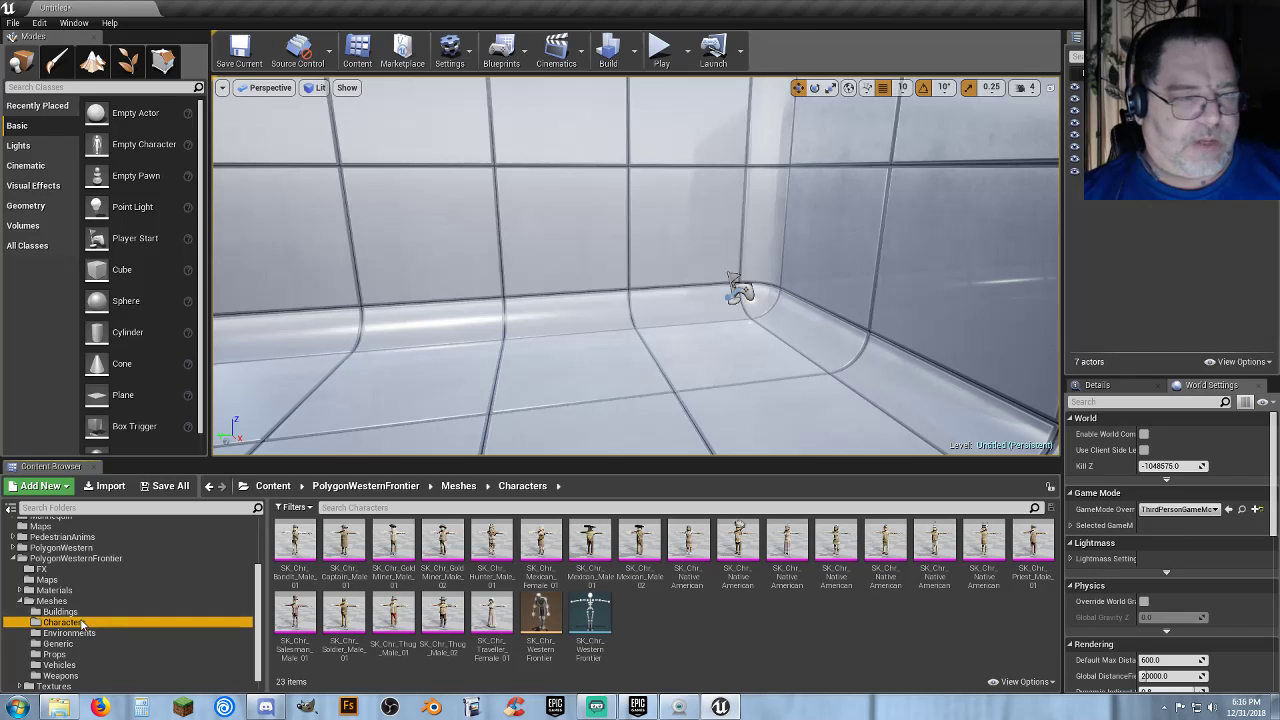
click(290, 545)
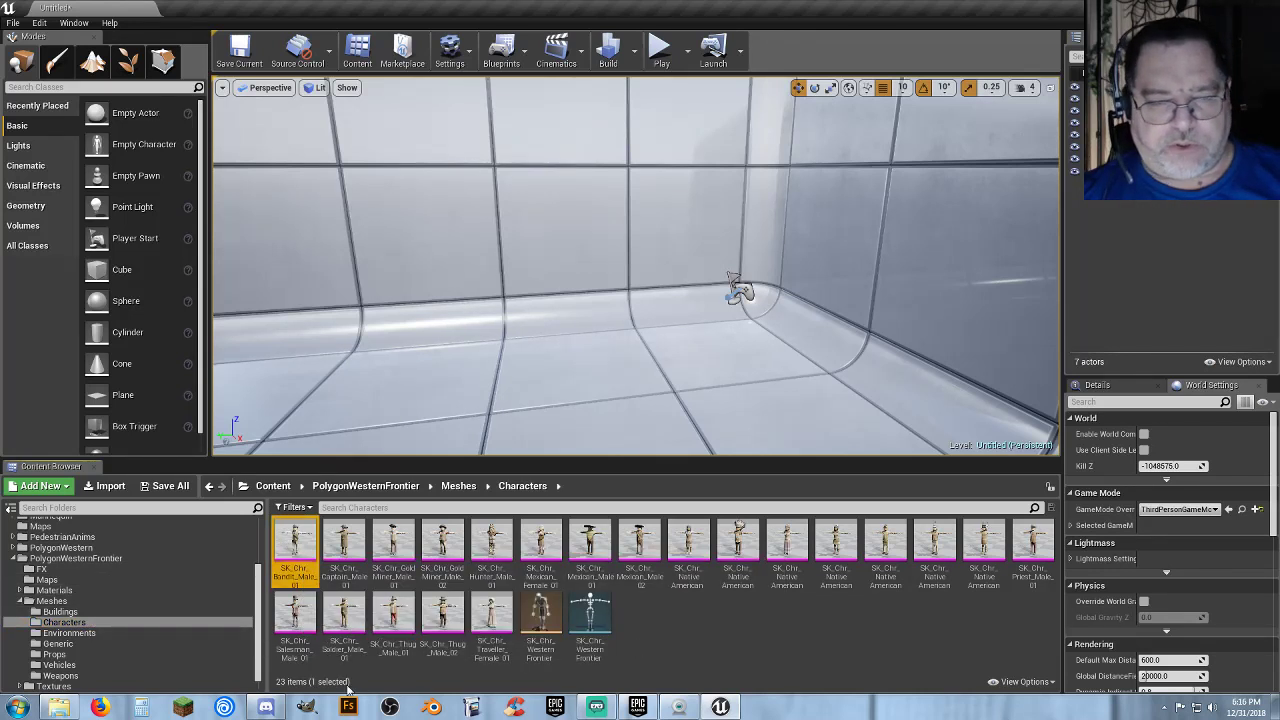
shift+click(490, 615)
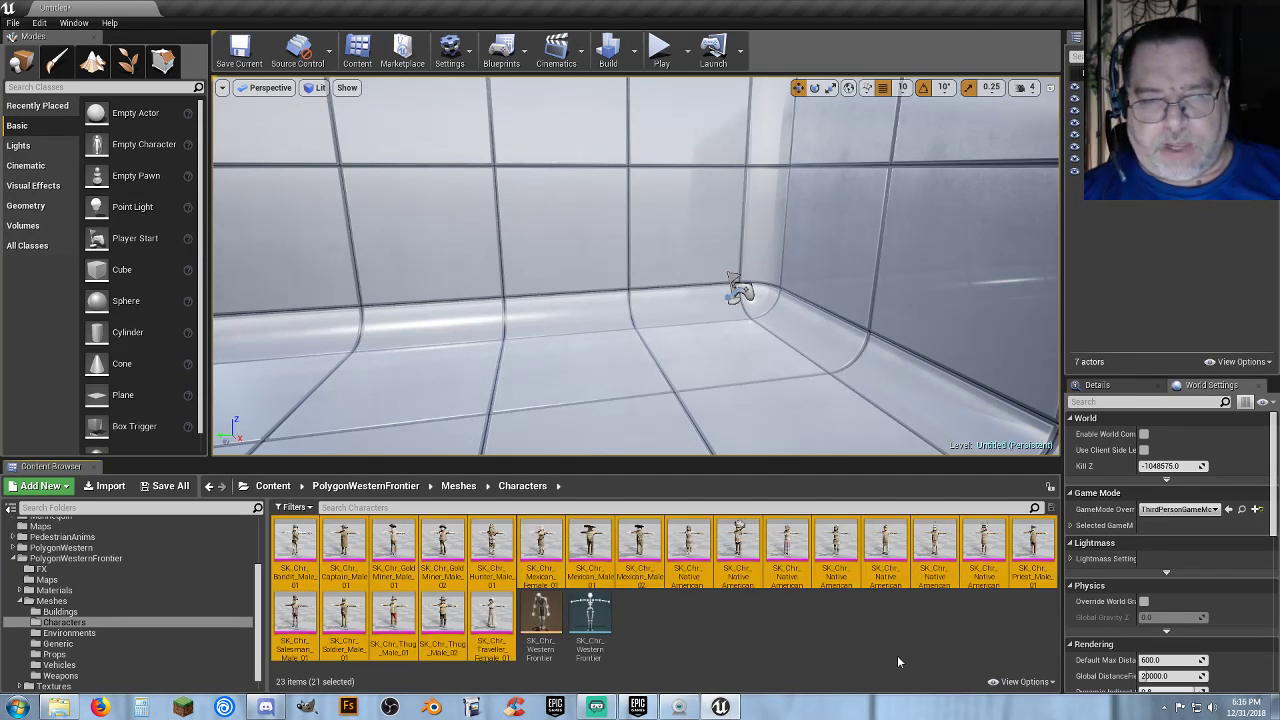
double_click(790, 577)
right_click(790, 580)
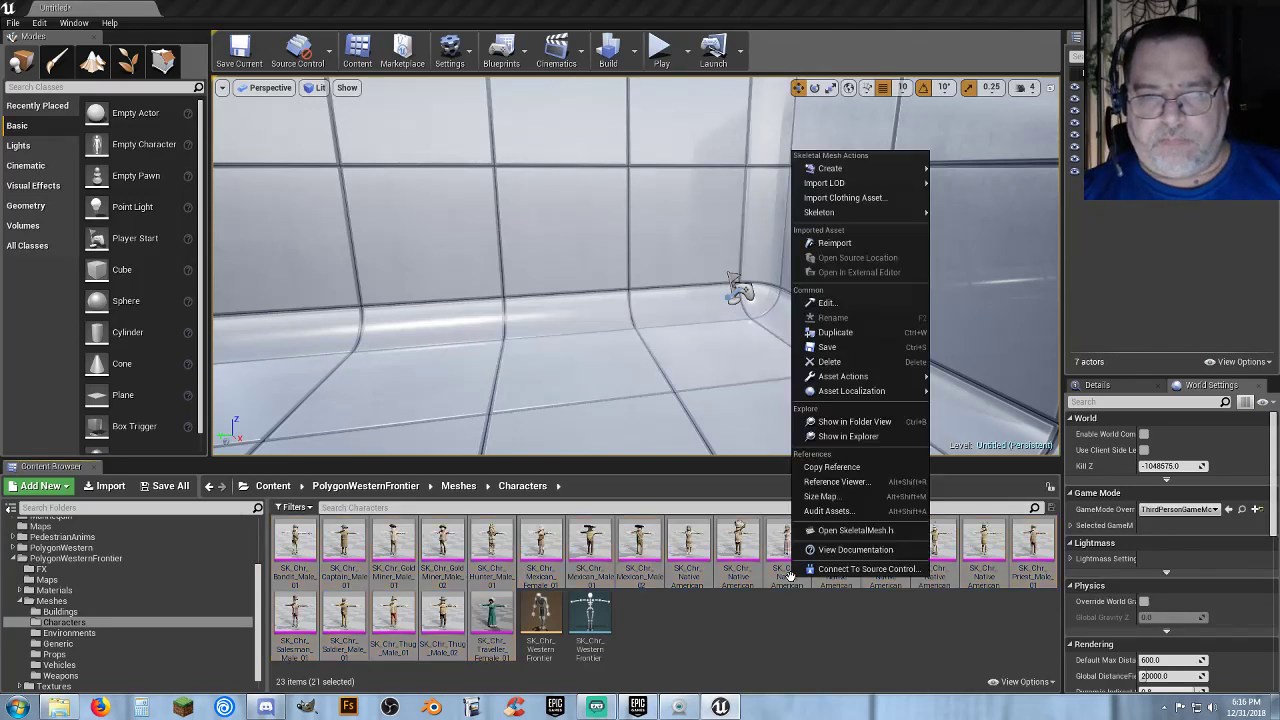
mouse_move(868, 217)
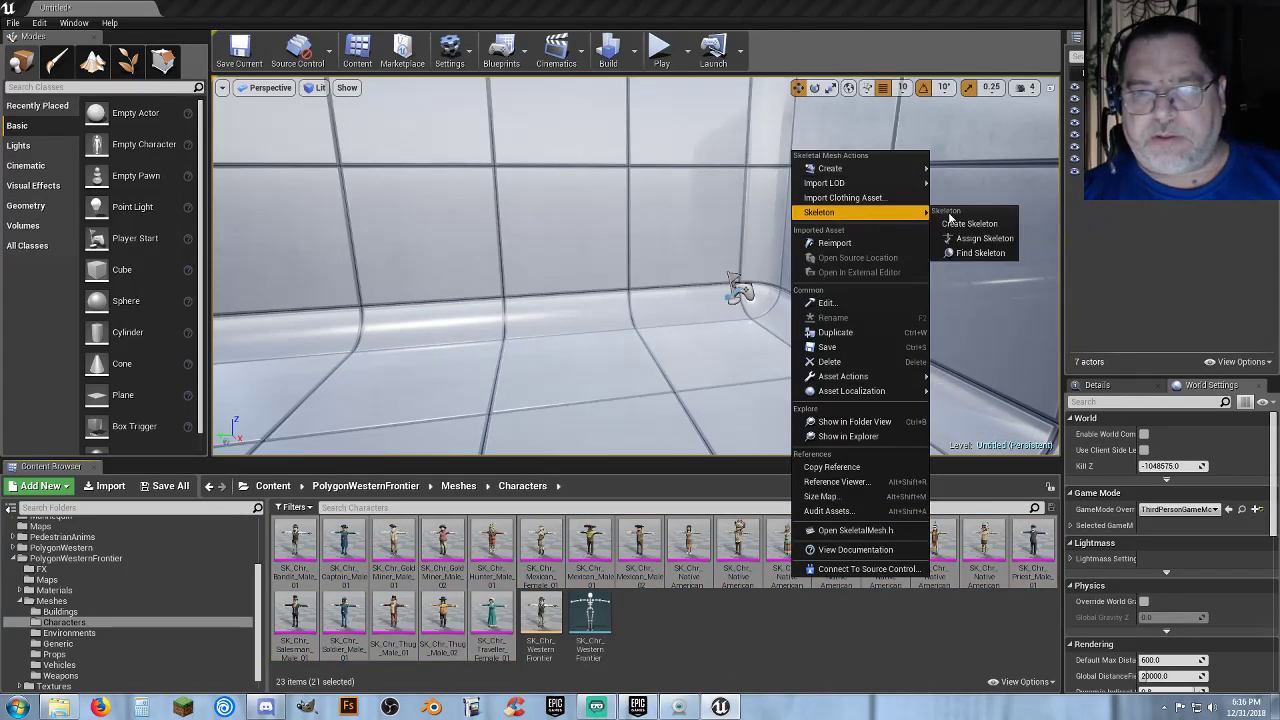
click(972, 238)
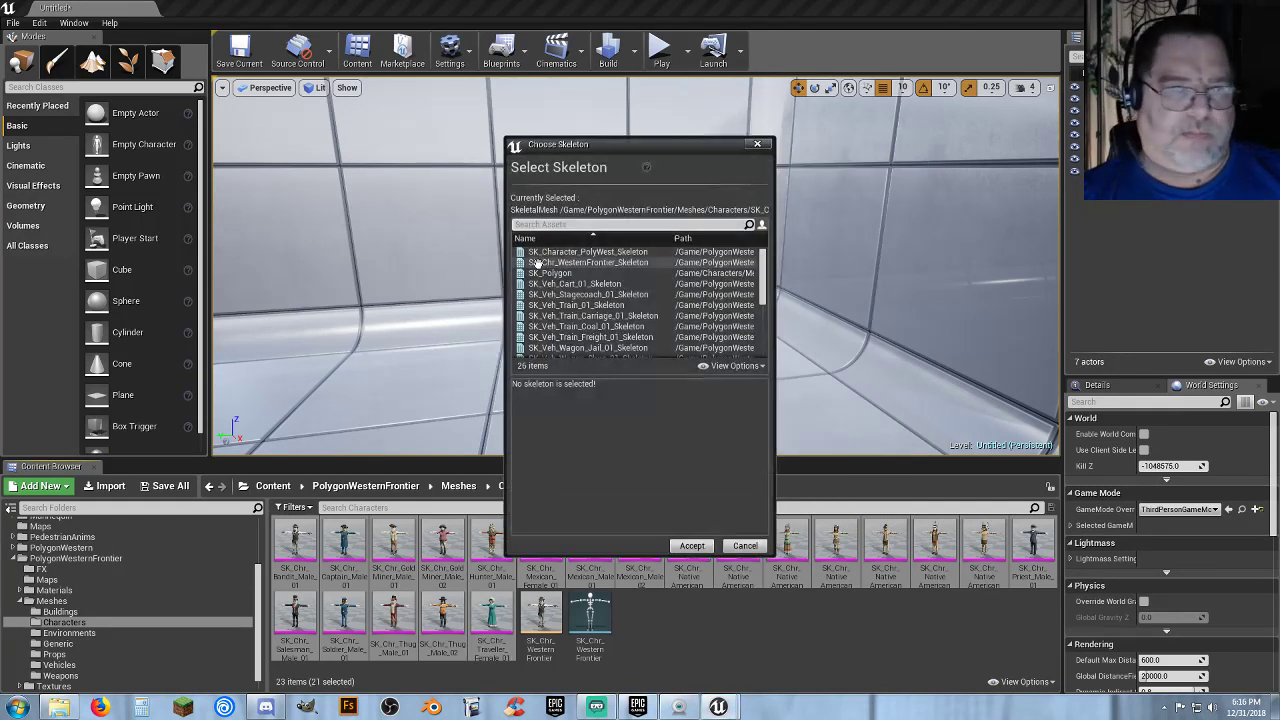
click(541, 274)
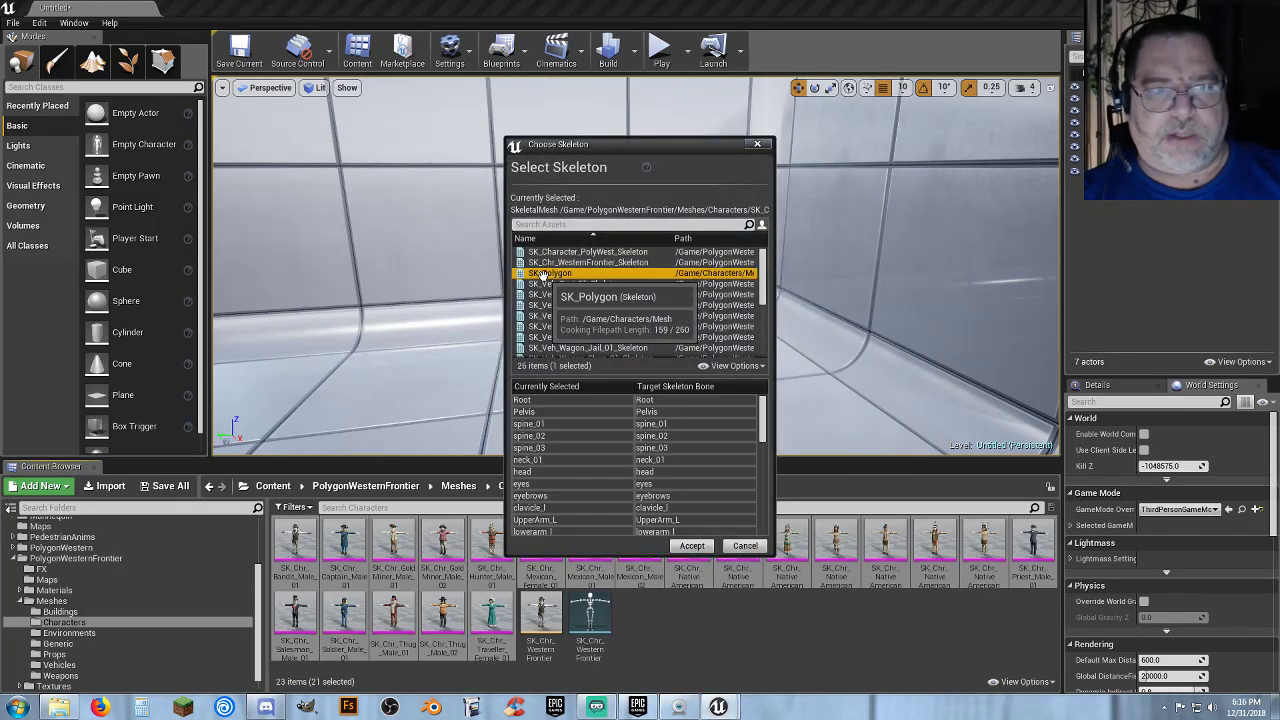
click(692, 545)
Assign the SK_Polygon skeleton to each of the remaining selected PolygonWesternFrontier character meshes, and clear the selection.
click(550, 273)
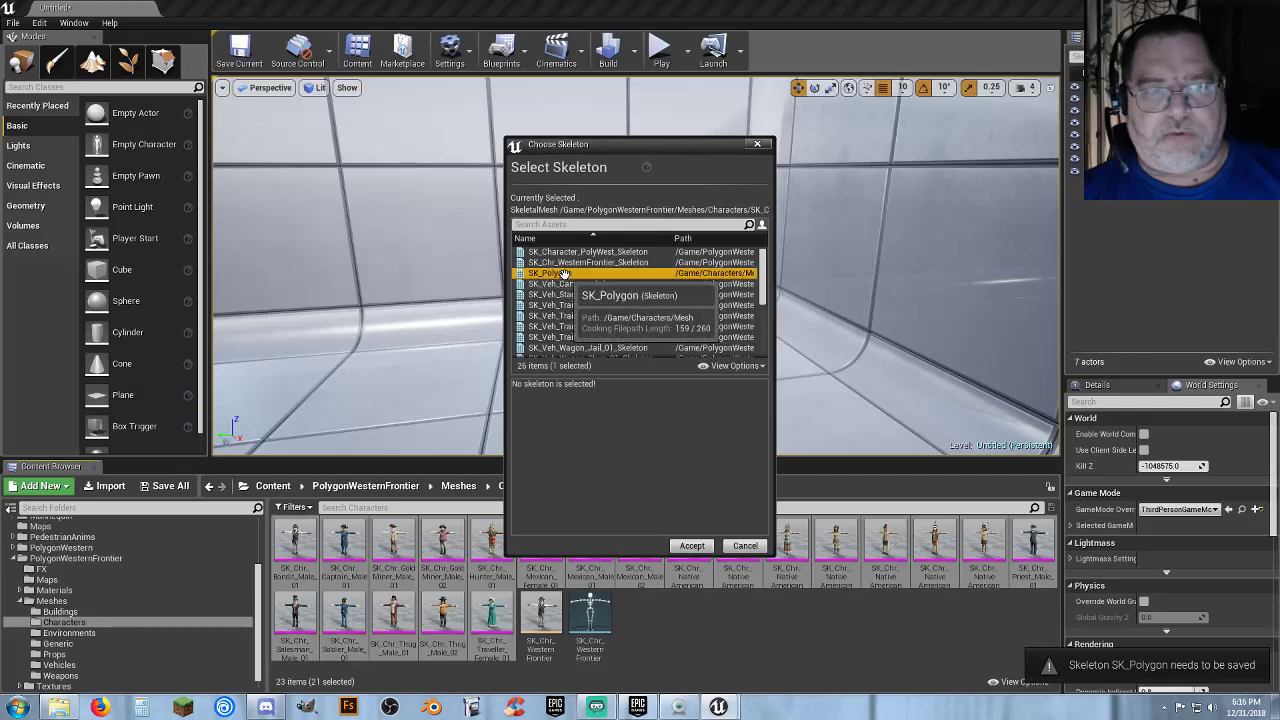
click(692, 545)
click(550, 273)
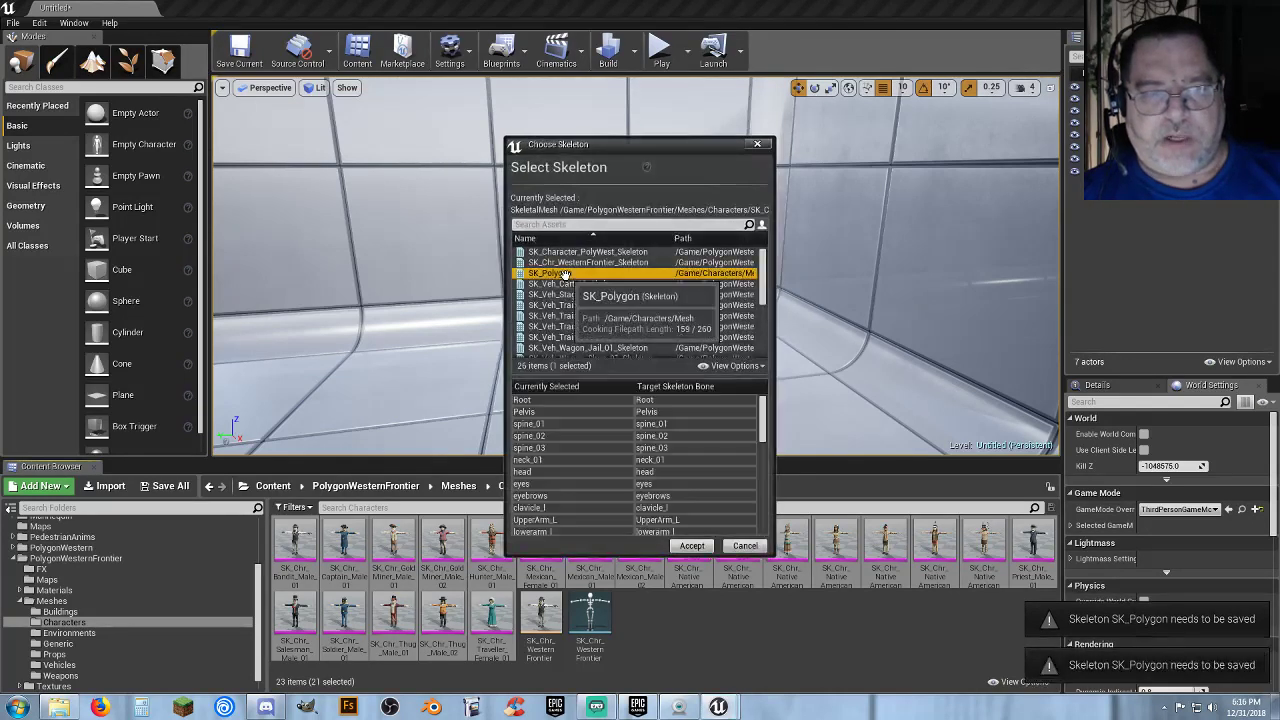
click(692, 545)
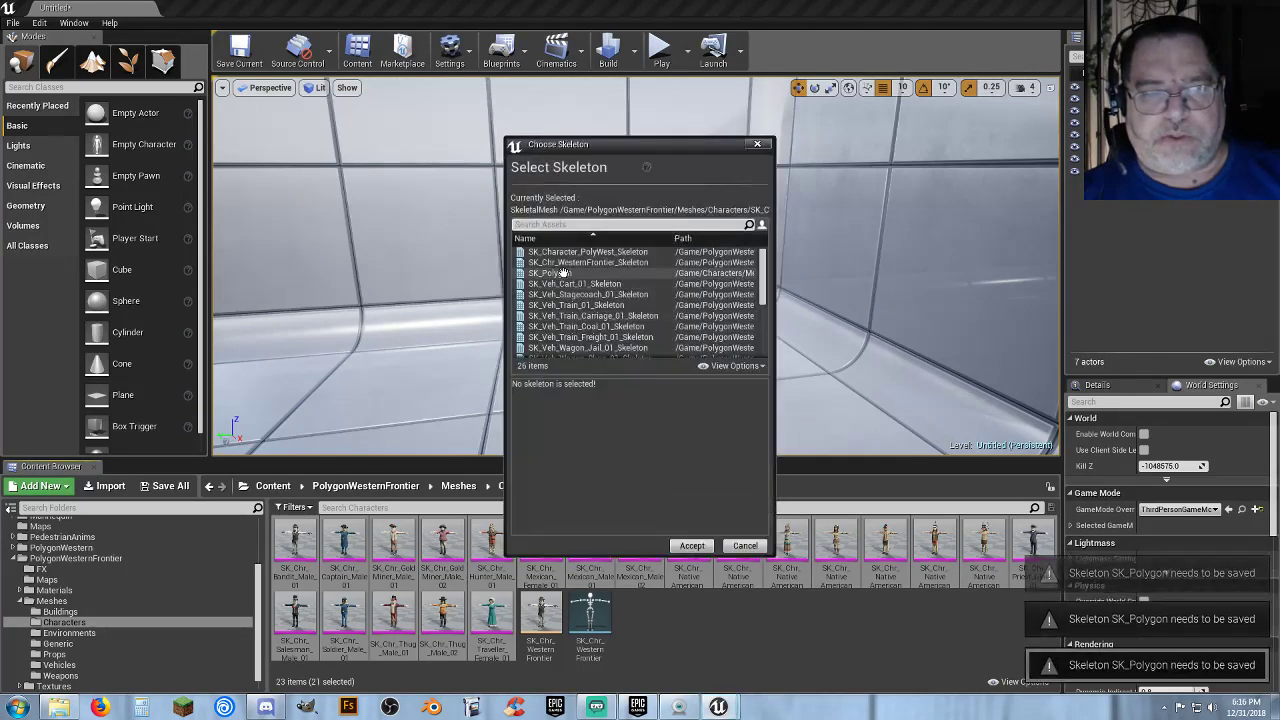
click(556, 273)
click(692, 545)
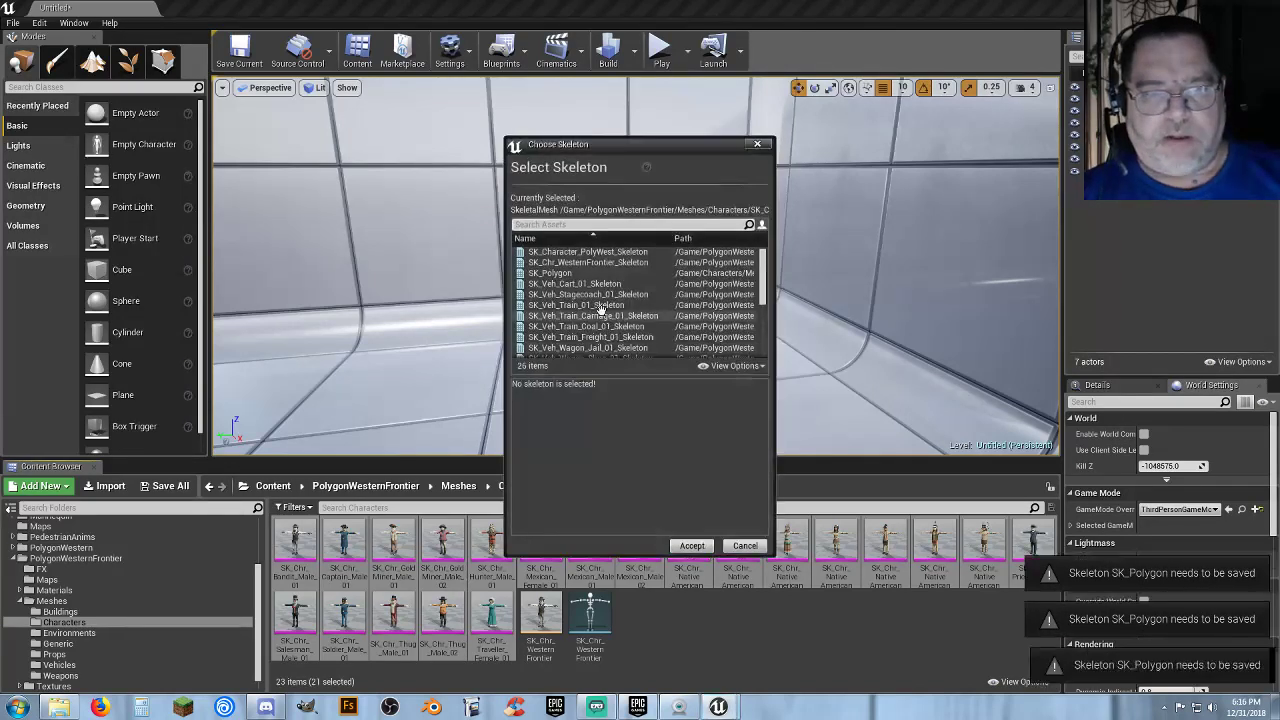
click(553, 273)
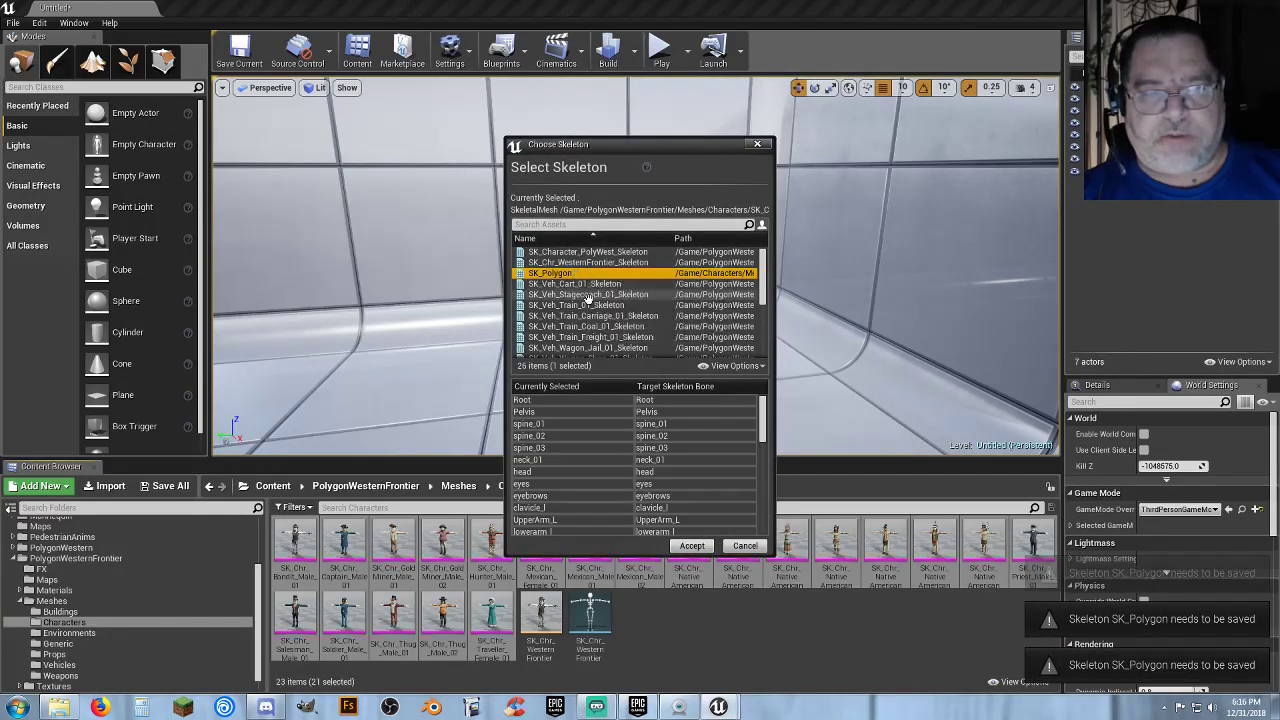
click(692, 545)
click(576, 274)
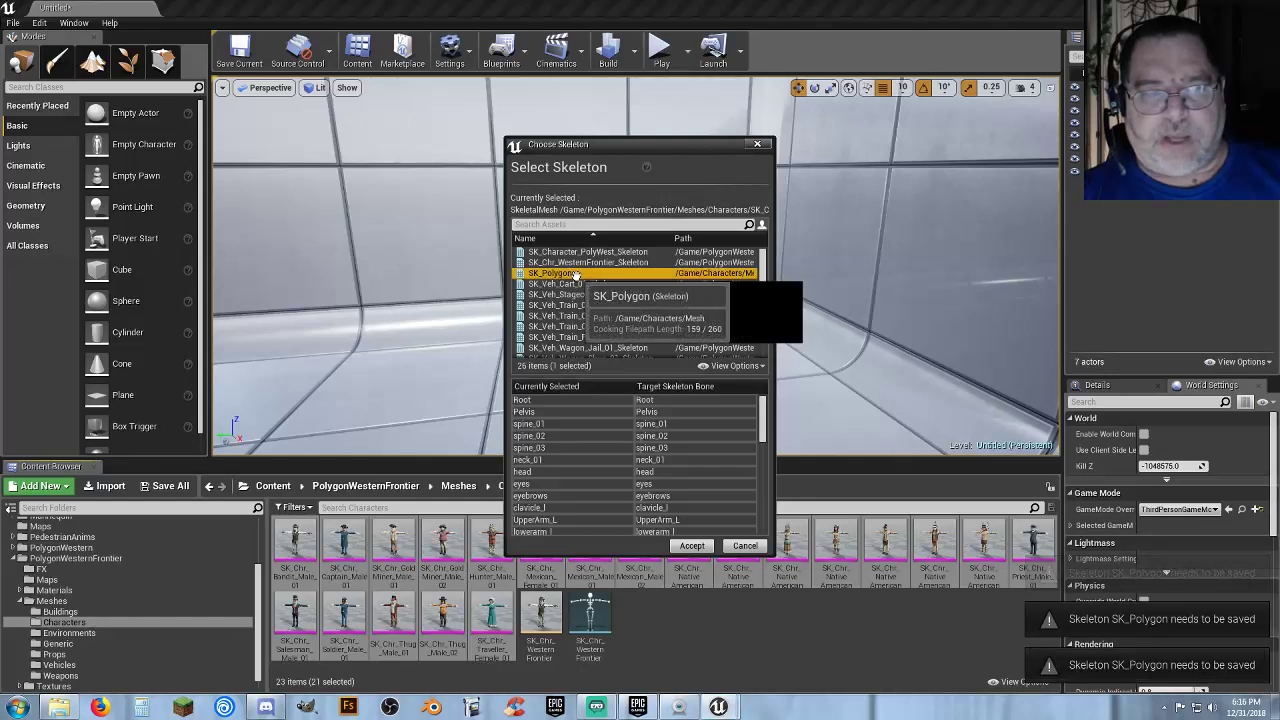
click(695, 545)
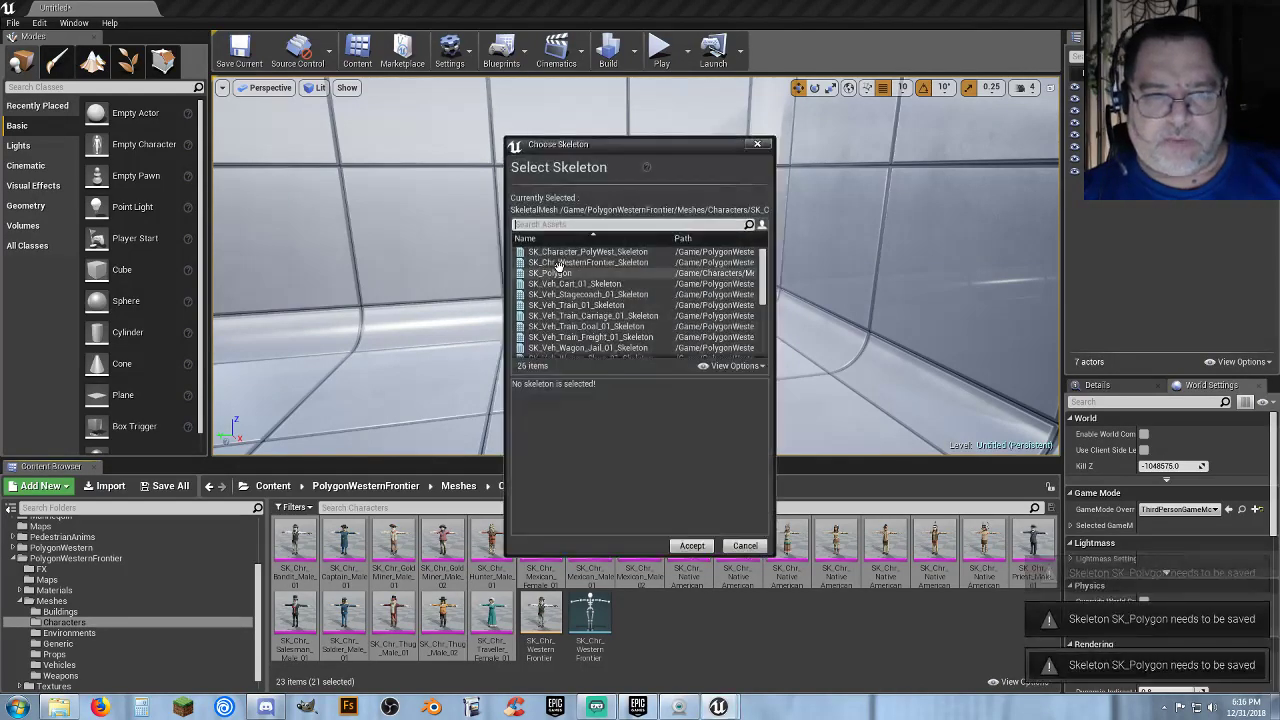
click(560, 272)
click(692, 545)
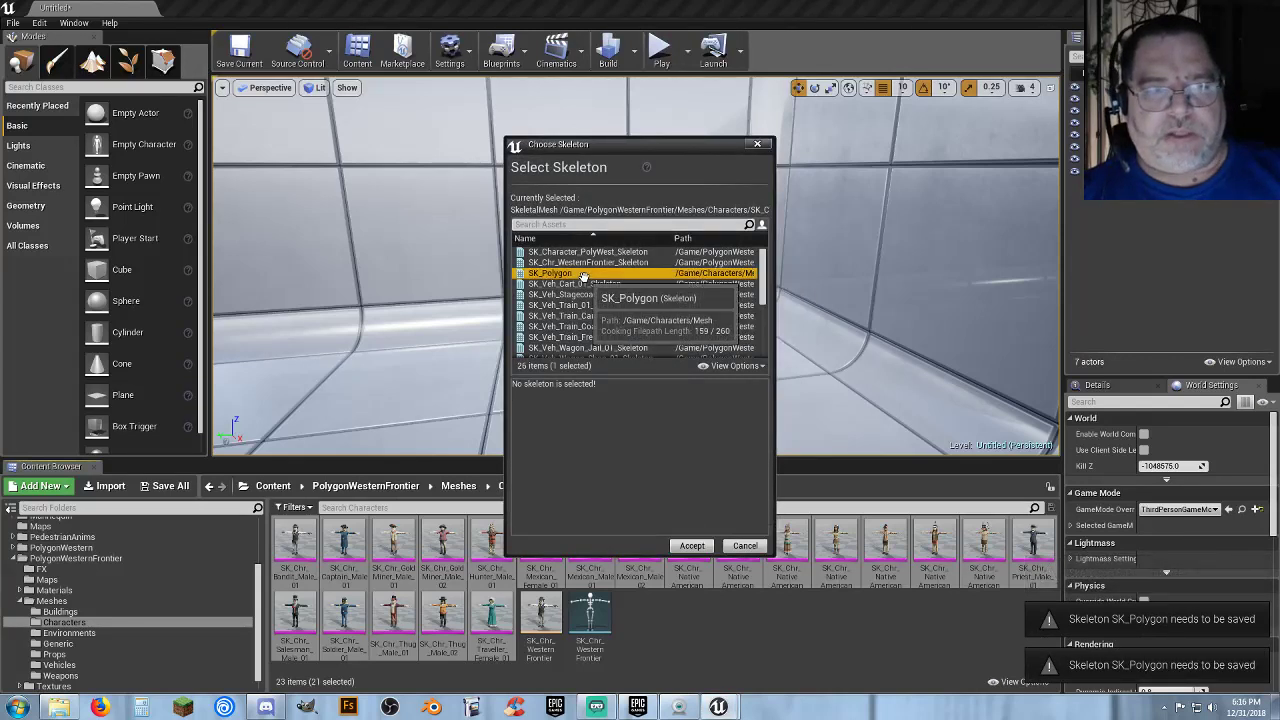
click(692, 545)
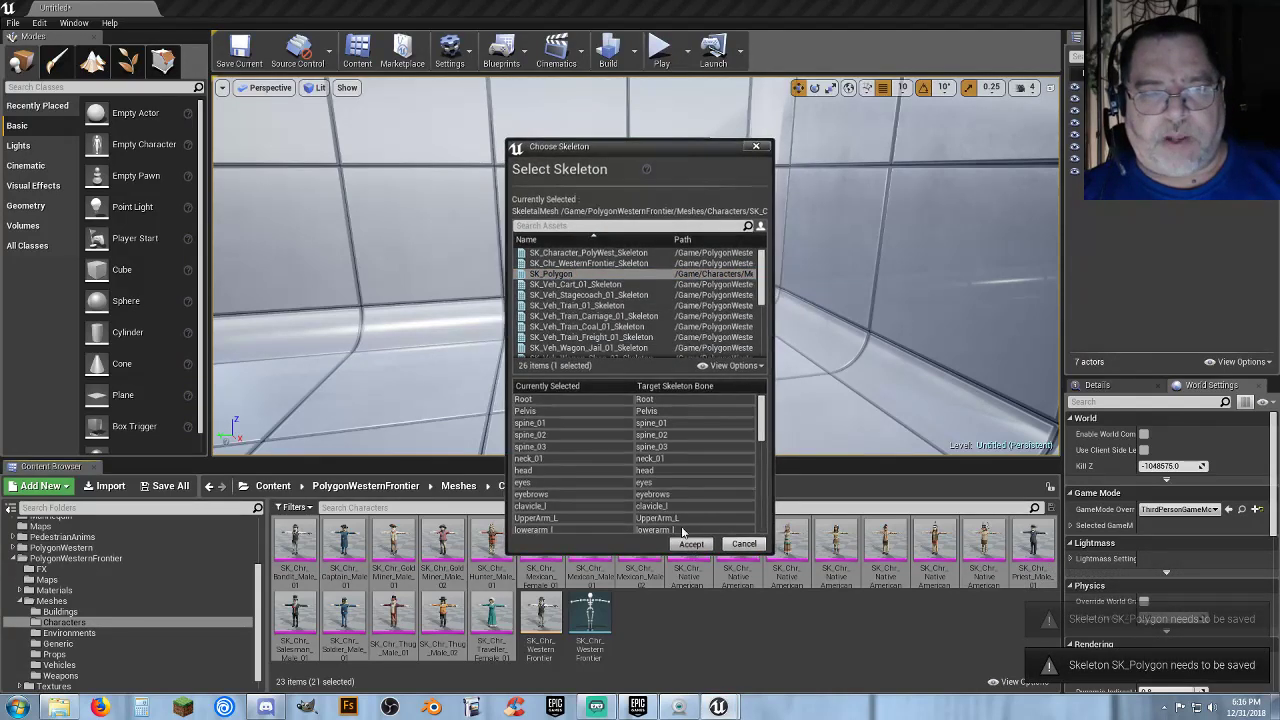
click(552, 273)
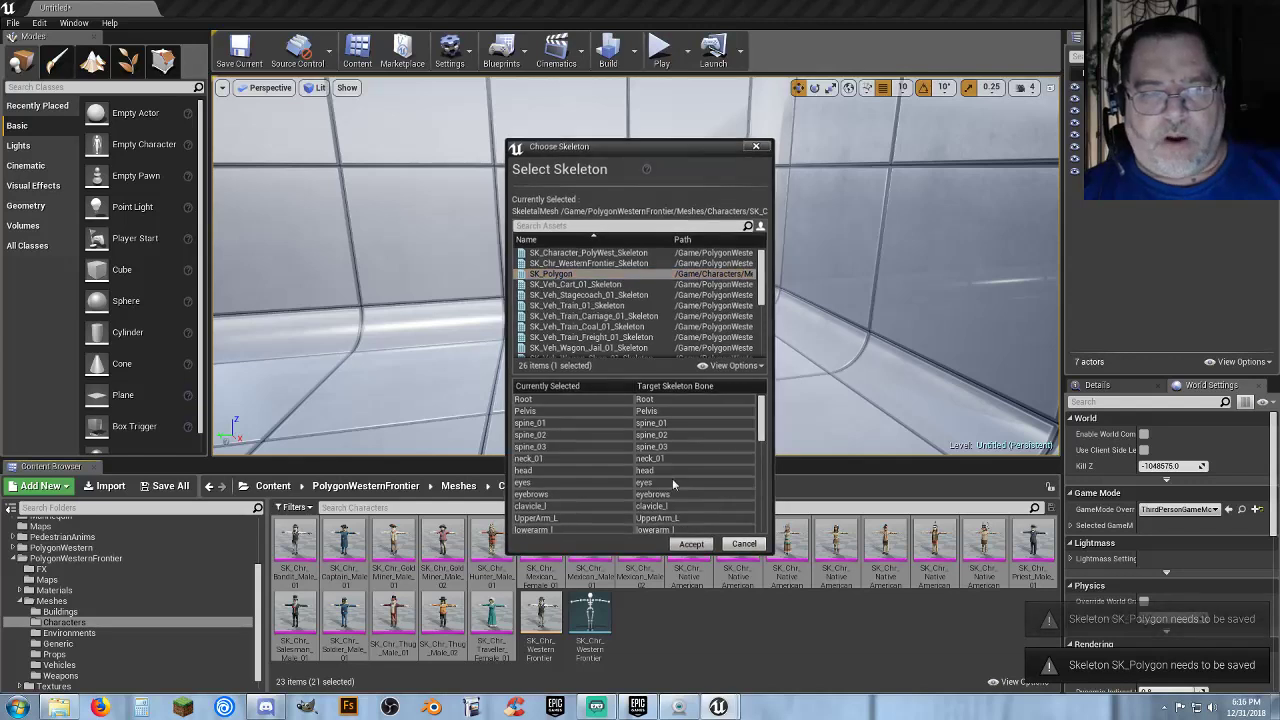
click(697, 548)
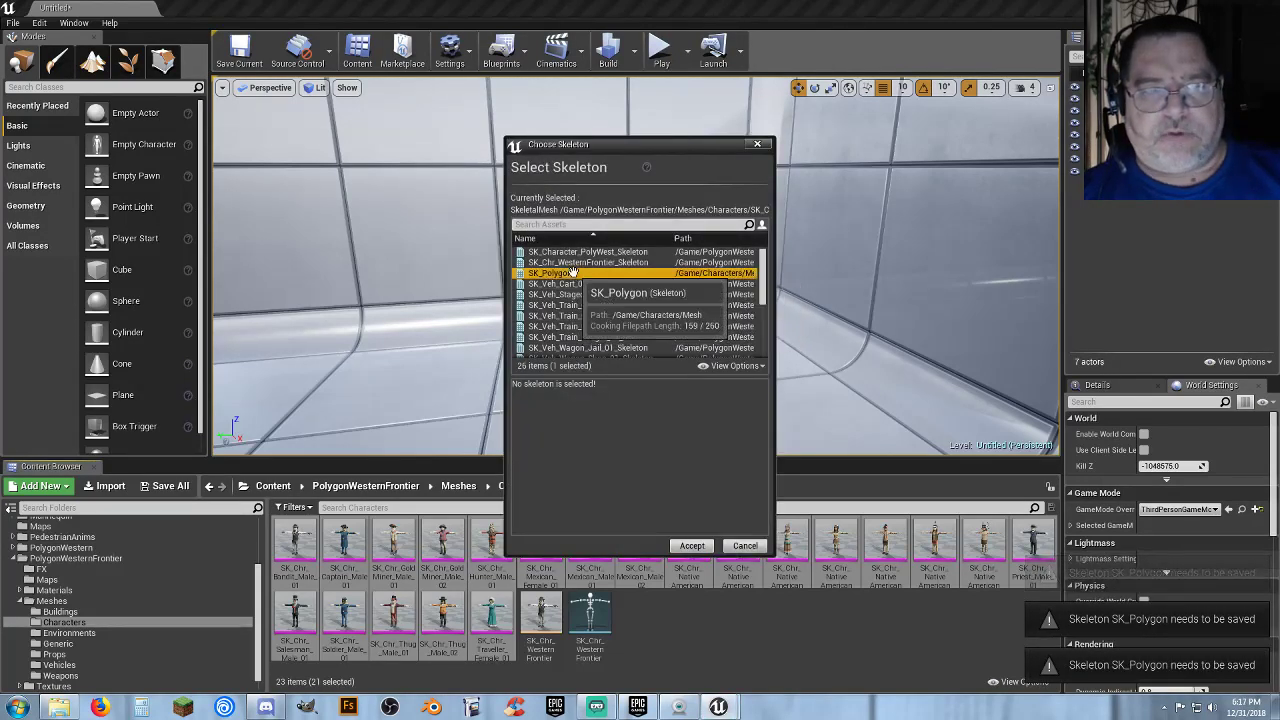
click(570, 273)
click(695, 549)
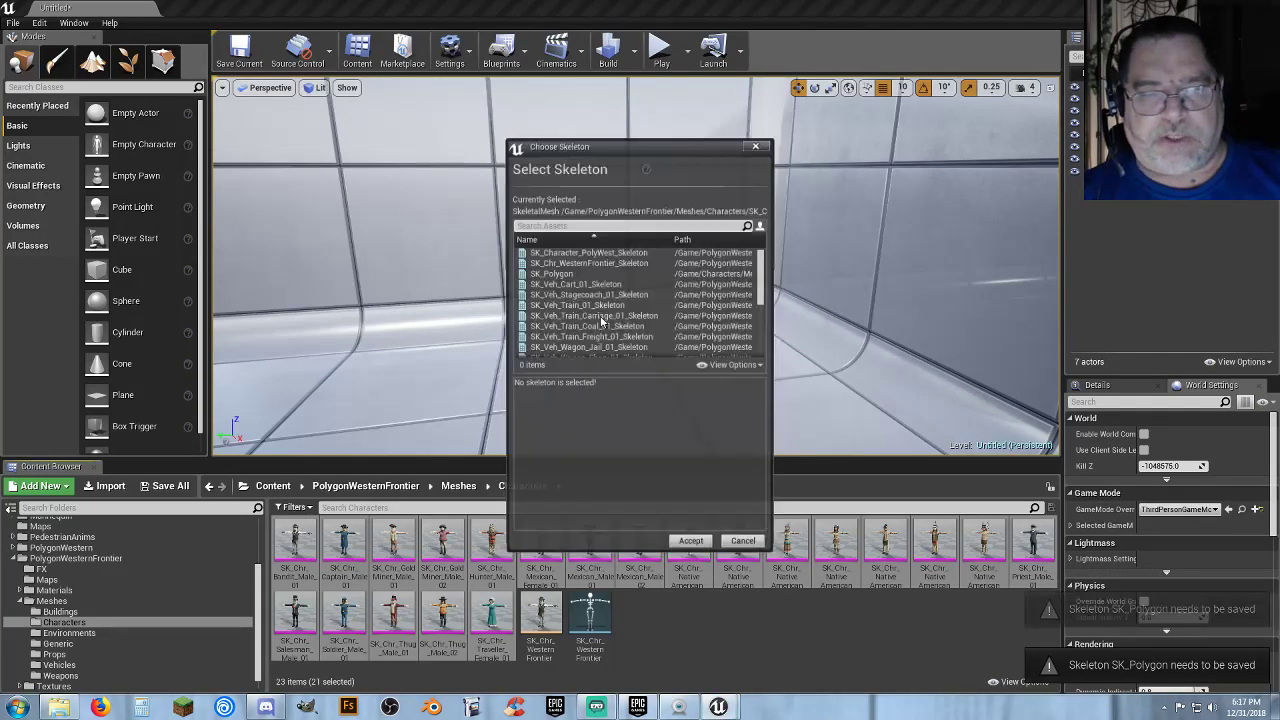
click(570, 273)
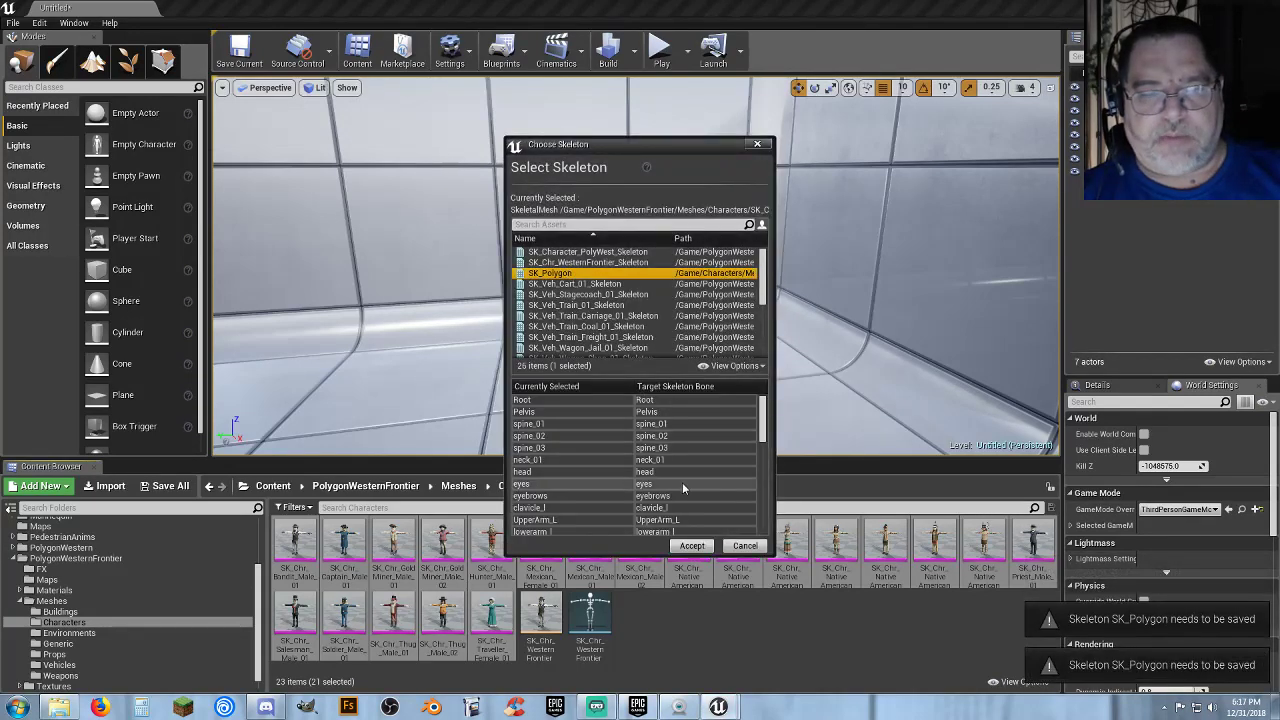
click(693, 547)
click(555, 274)
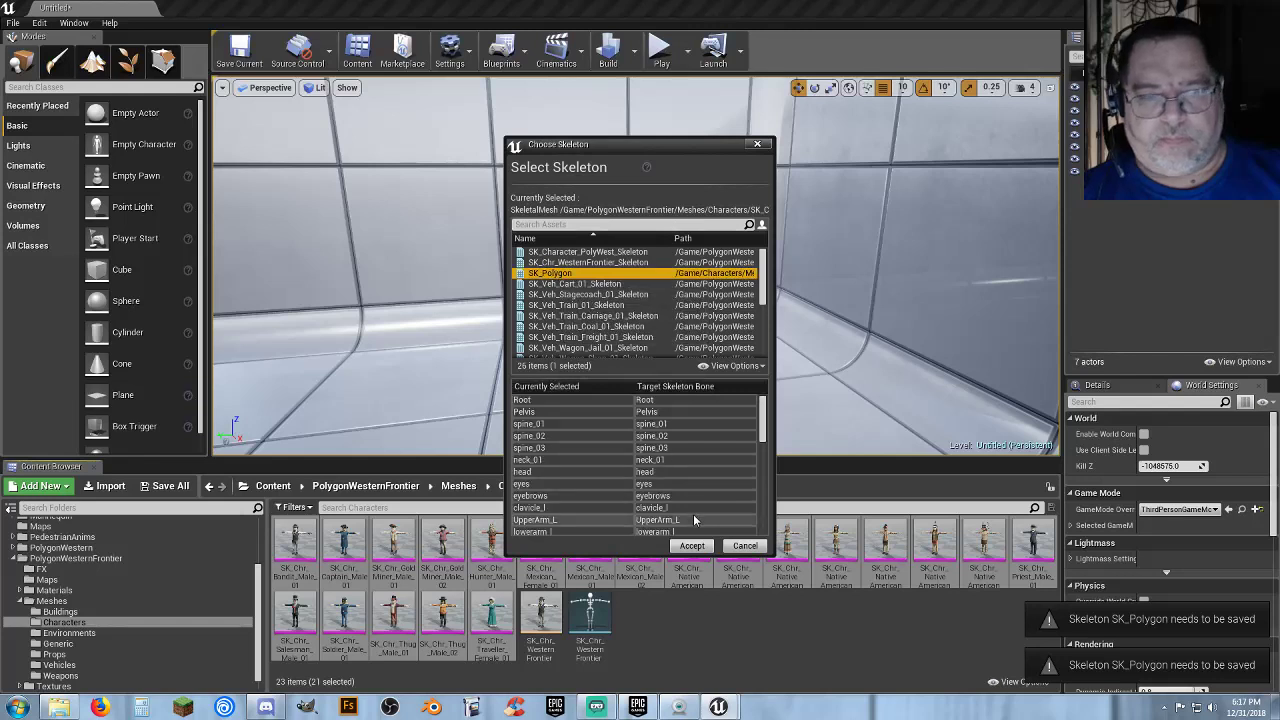
click(693, 547)
click(560, 273)
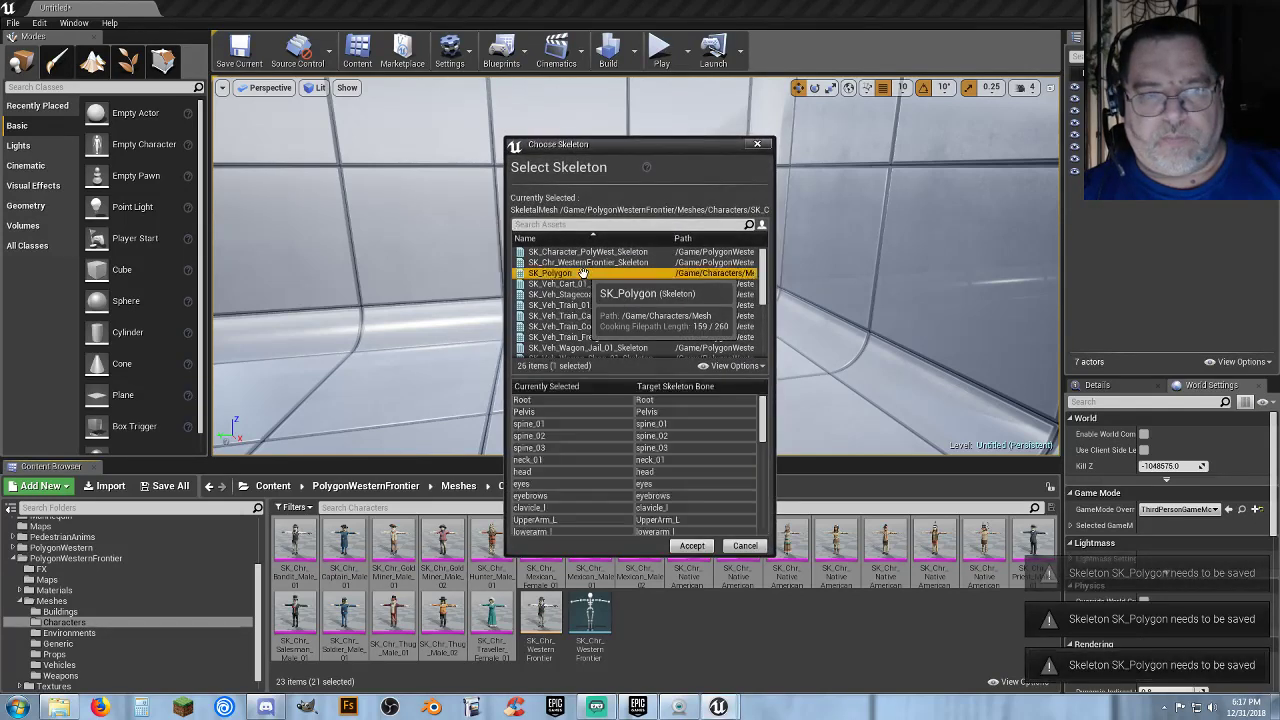
click(695, 544)
click(556, 274)
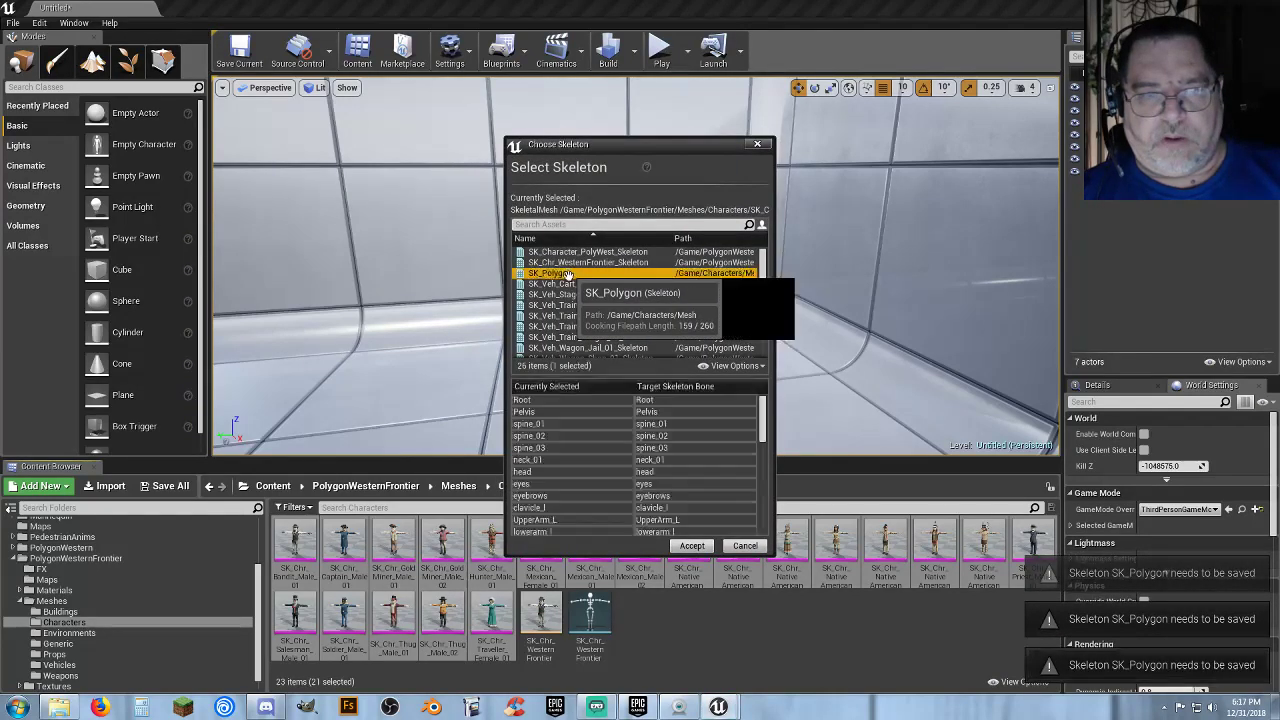
click(691, 544)
click(556, 273)
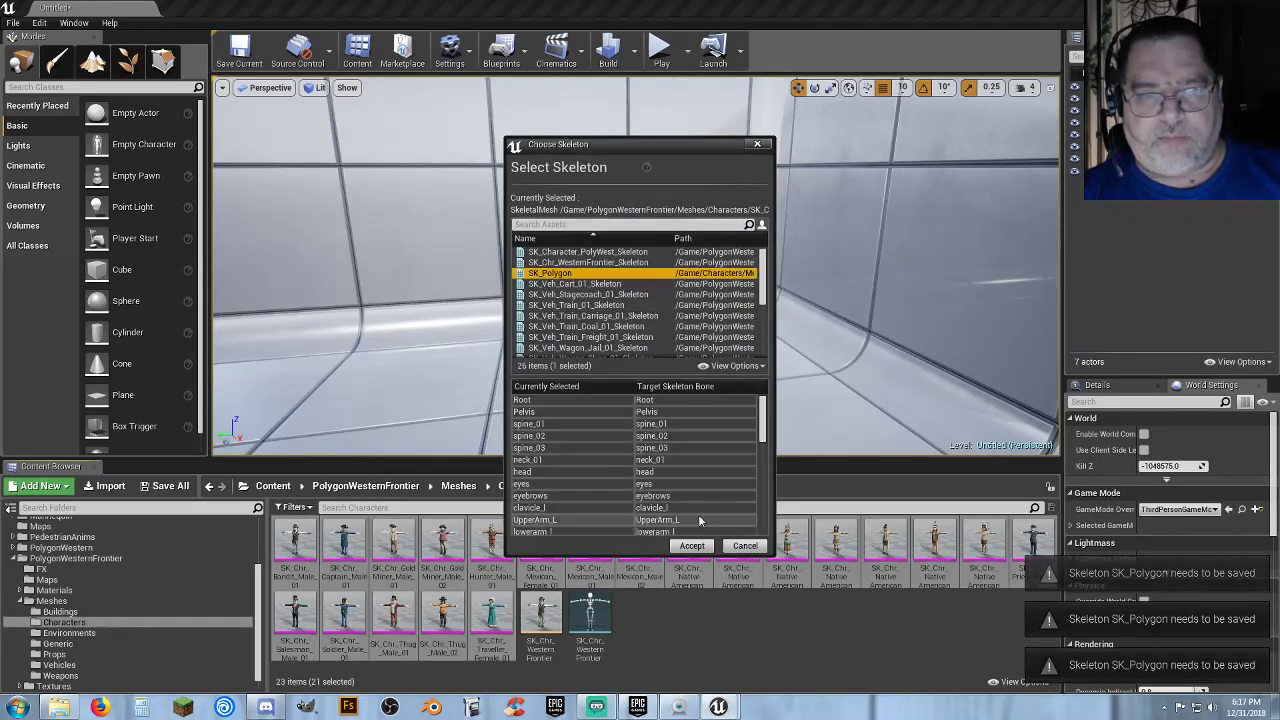
click(693, 546)
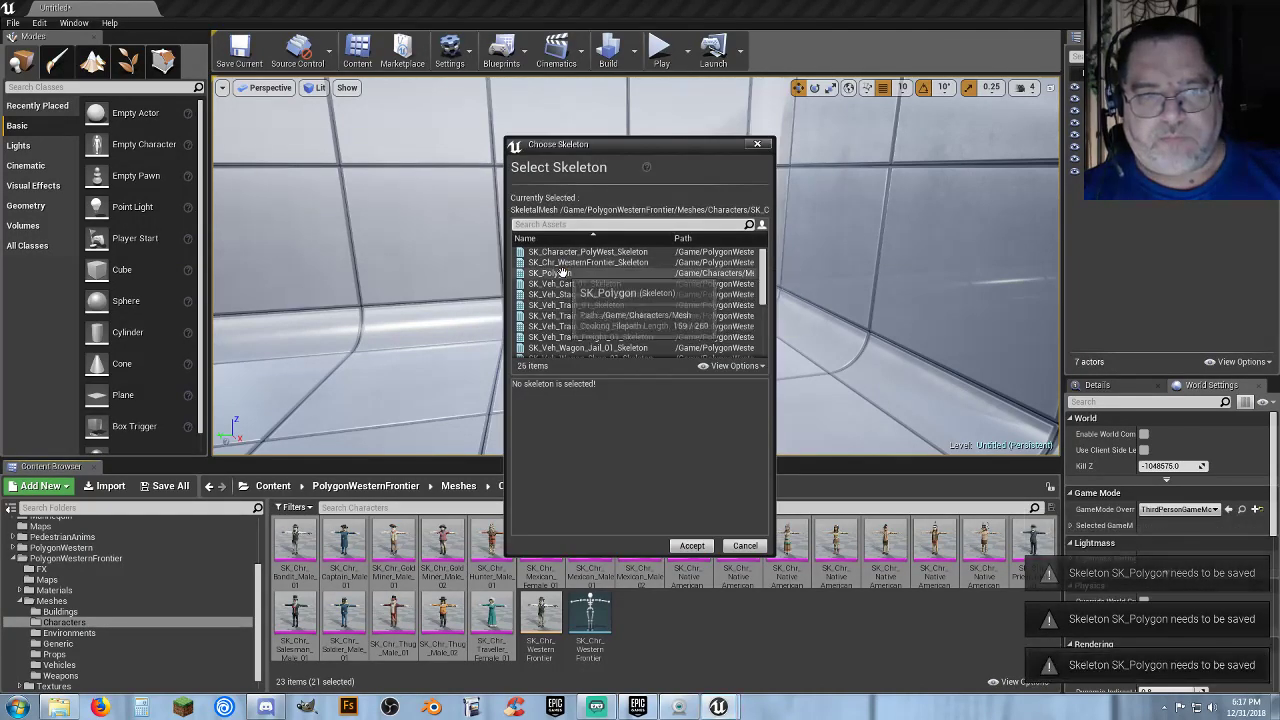
click(556, 273)
click(692, 545)
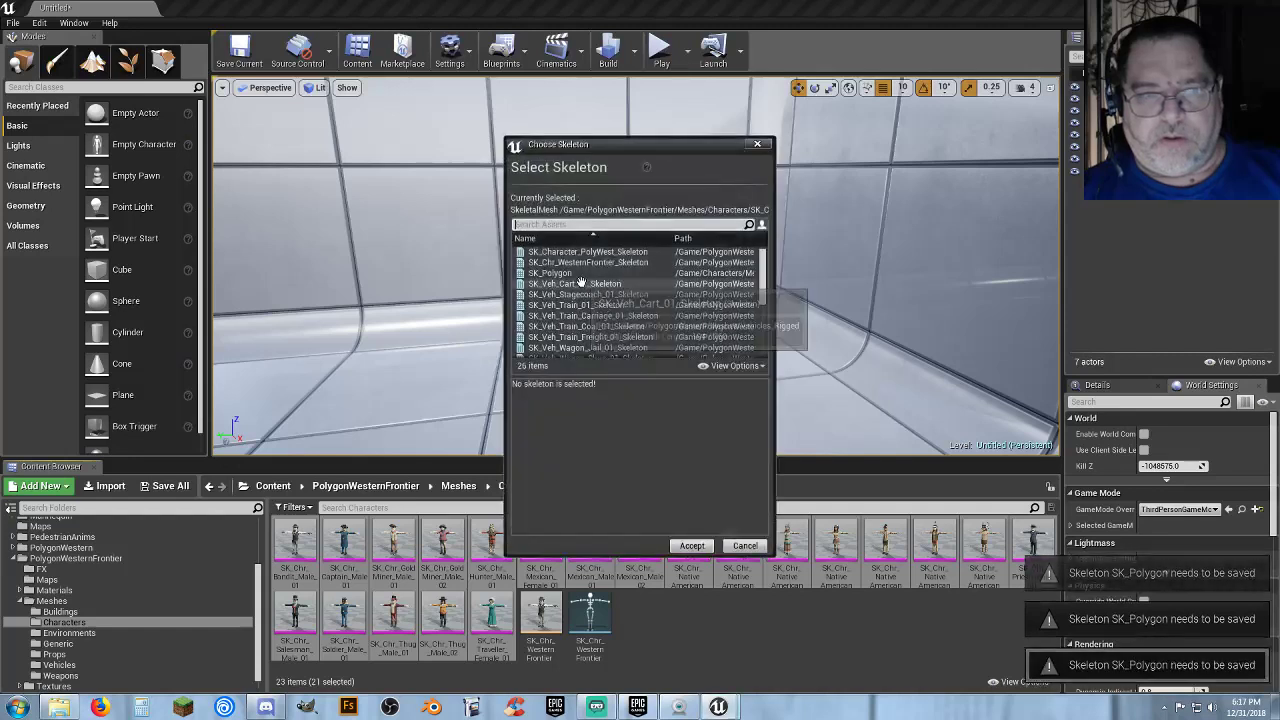
click(556, 273)
click(693, 546)
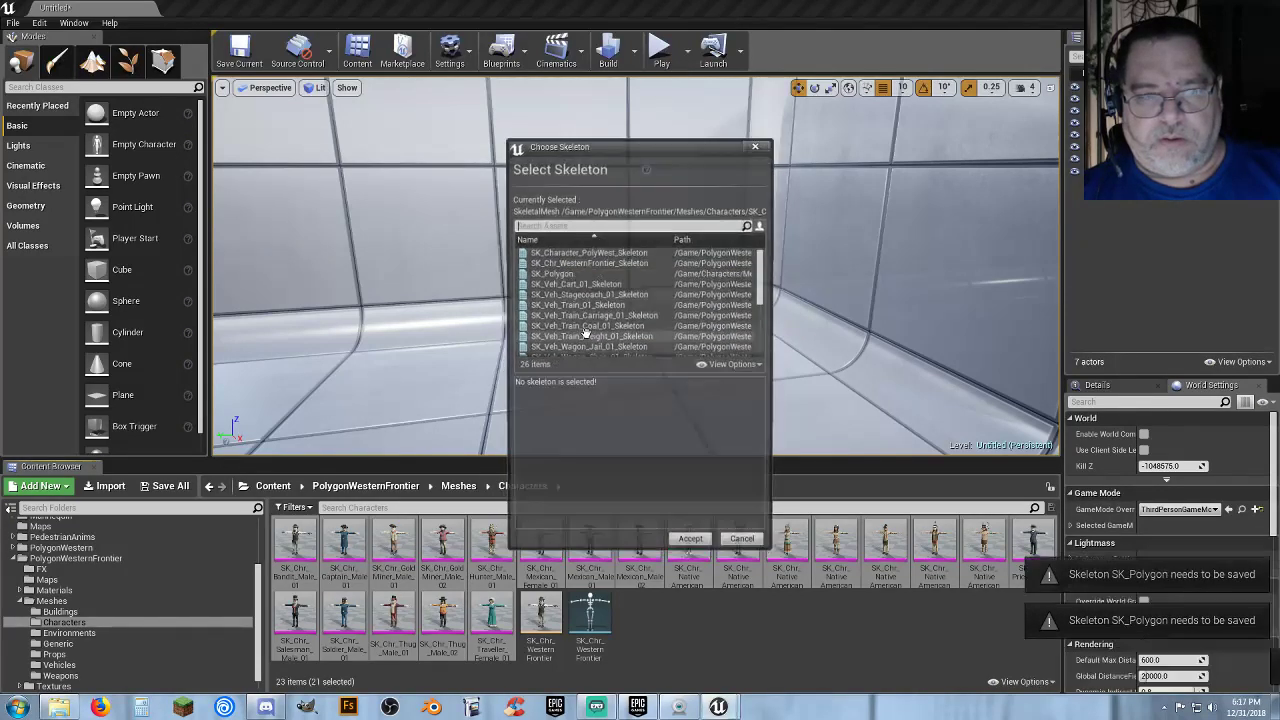
click(556, 273)
click(694, 545)
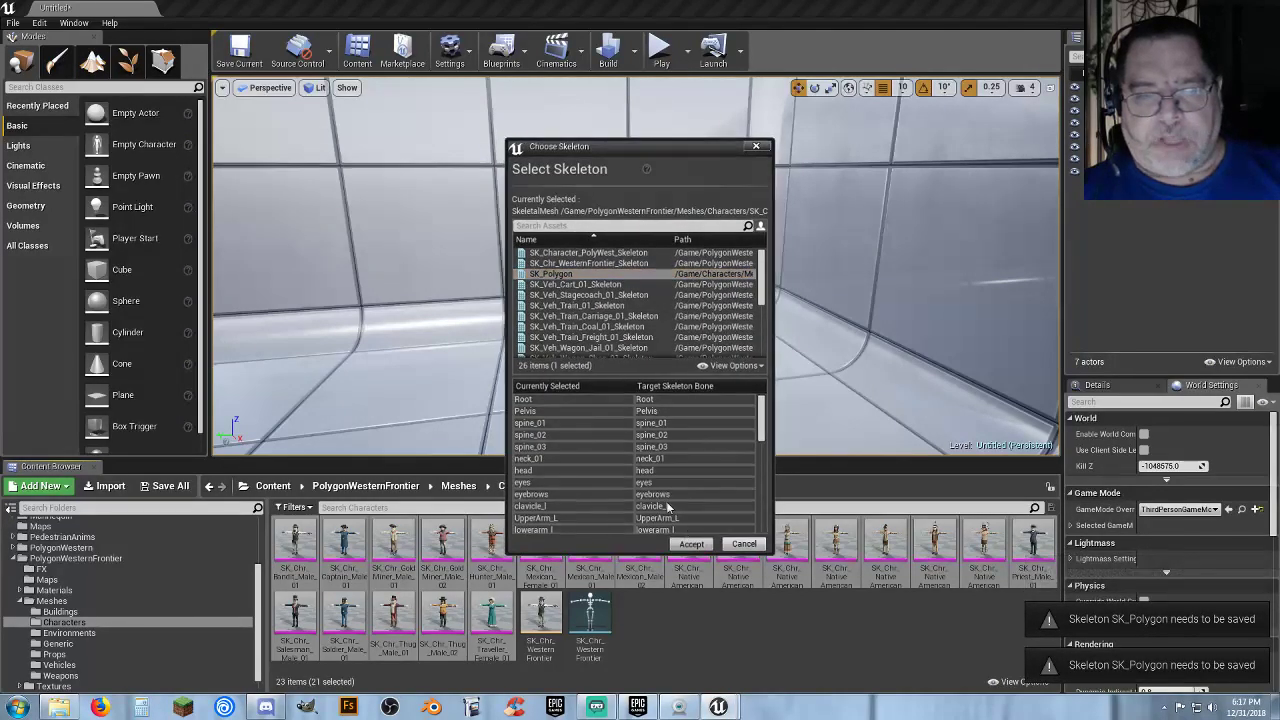
click(556, 273)
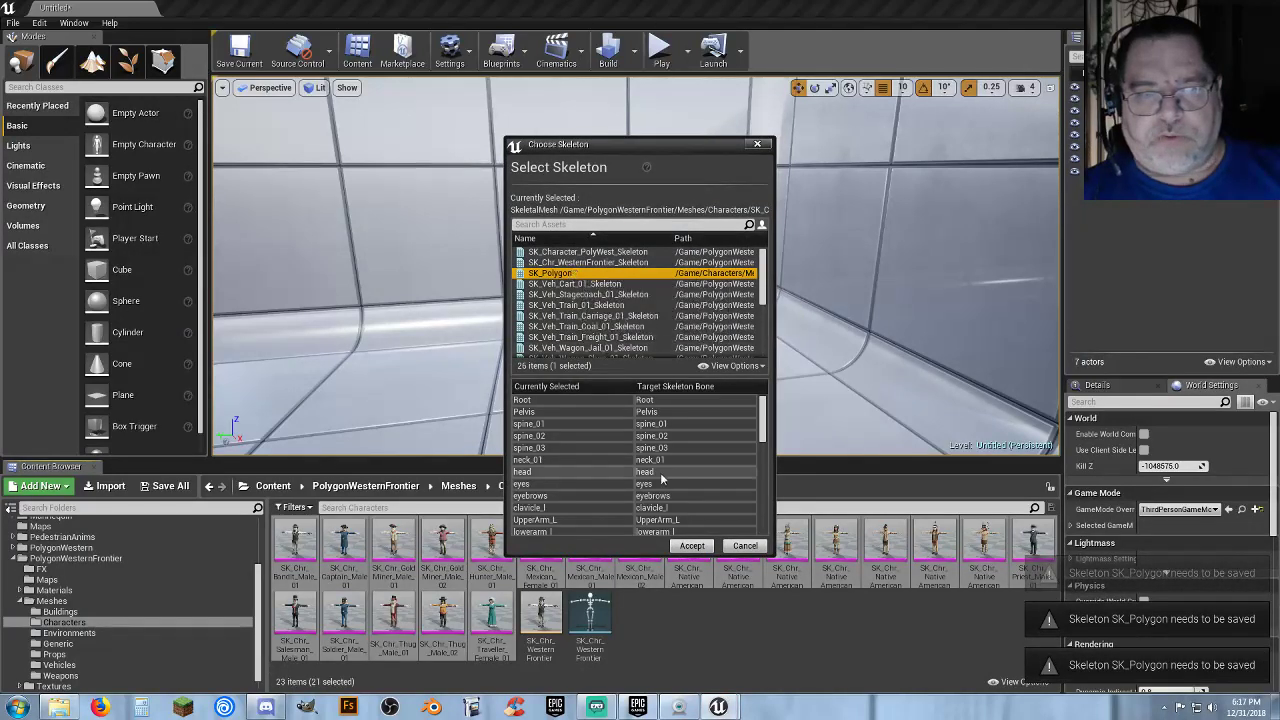
click(692, 546)
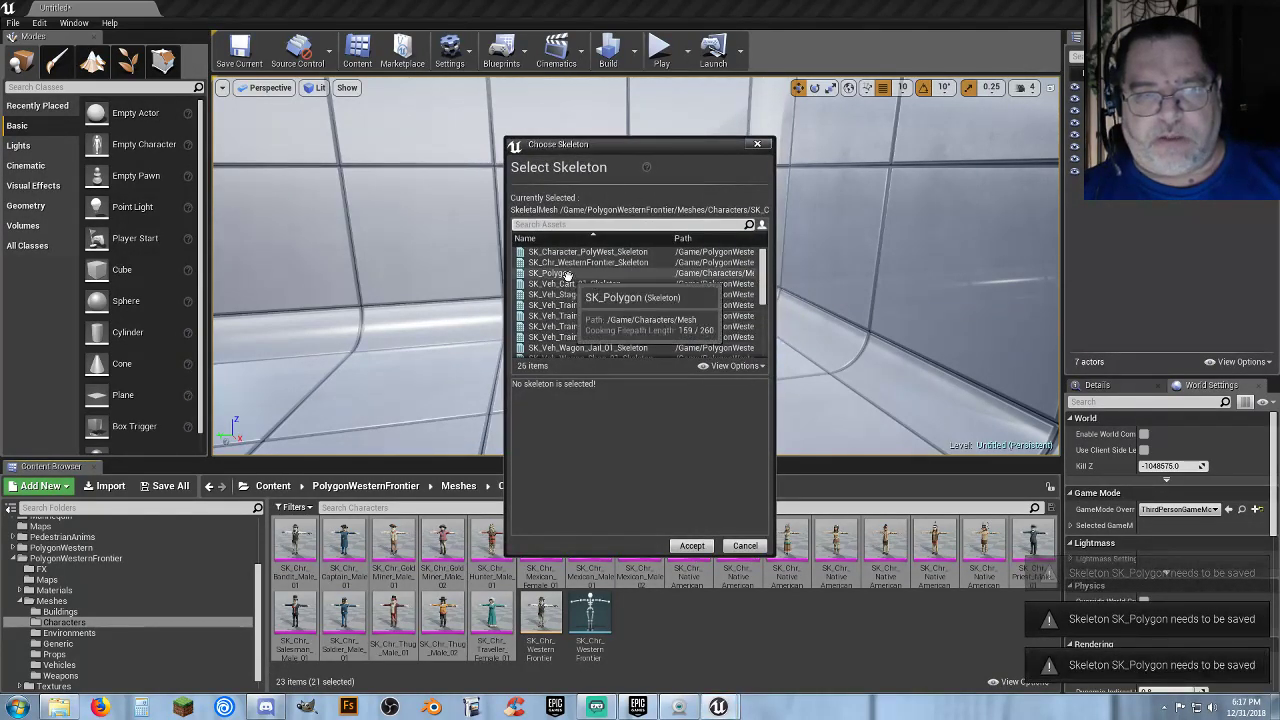
click(556, 273)
click(692, 546)
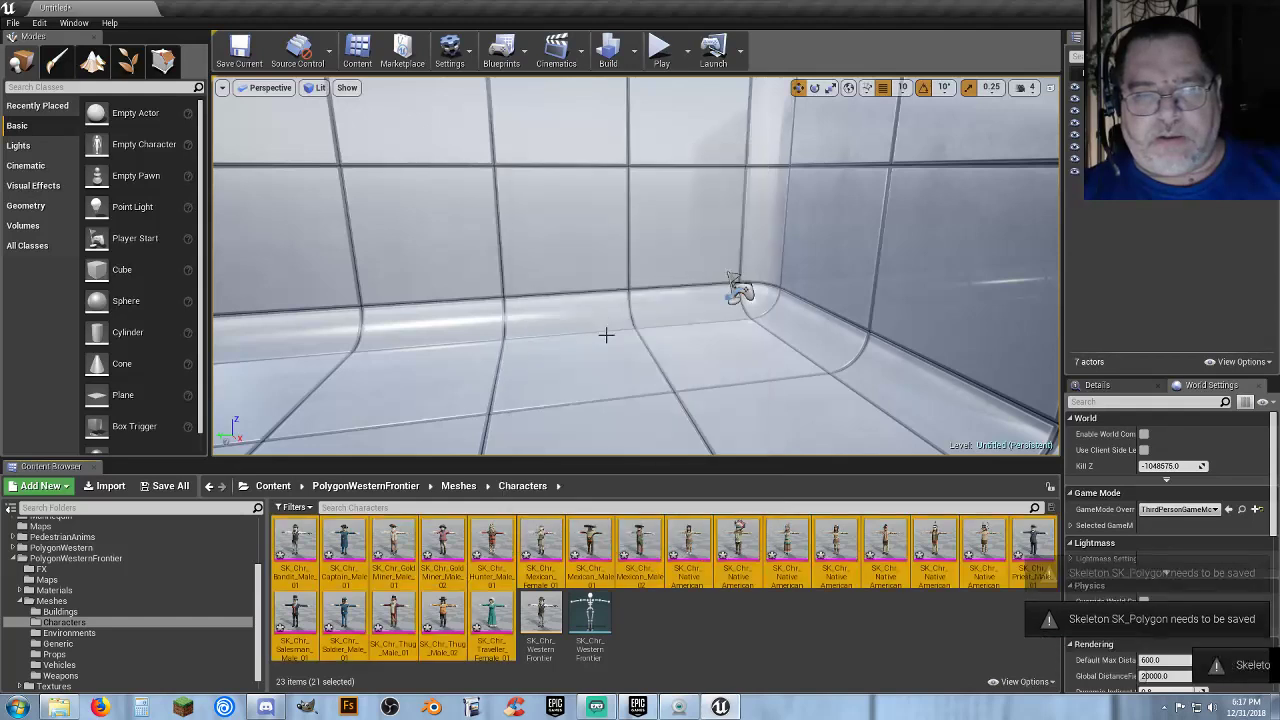
click(723, 634)
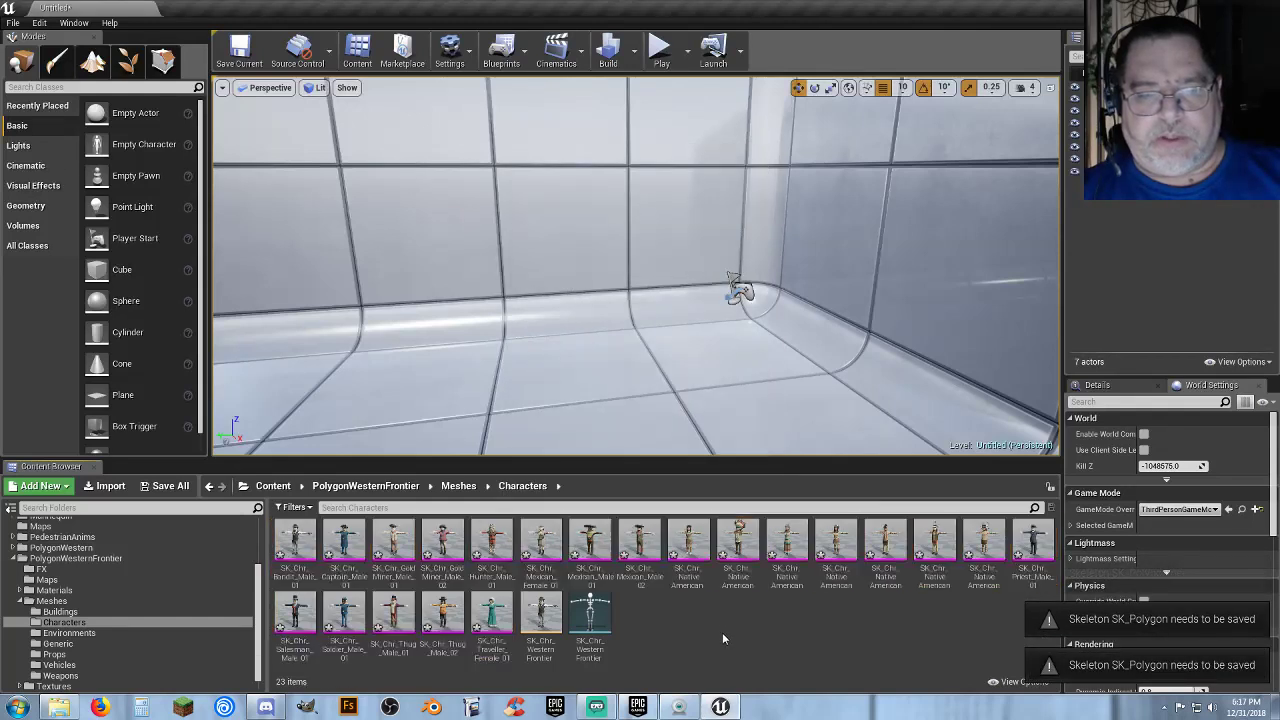
Save all modified content, storing the untitled level as TestMap in the top-level Maps folder.
click(168, 488)
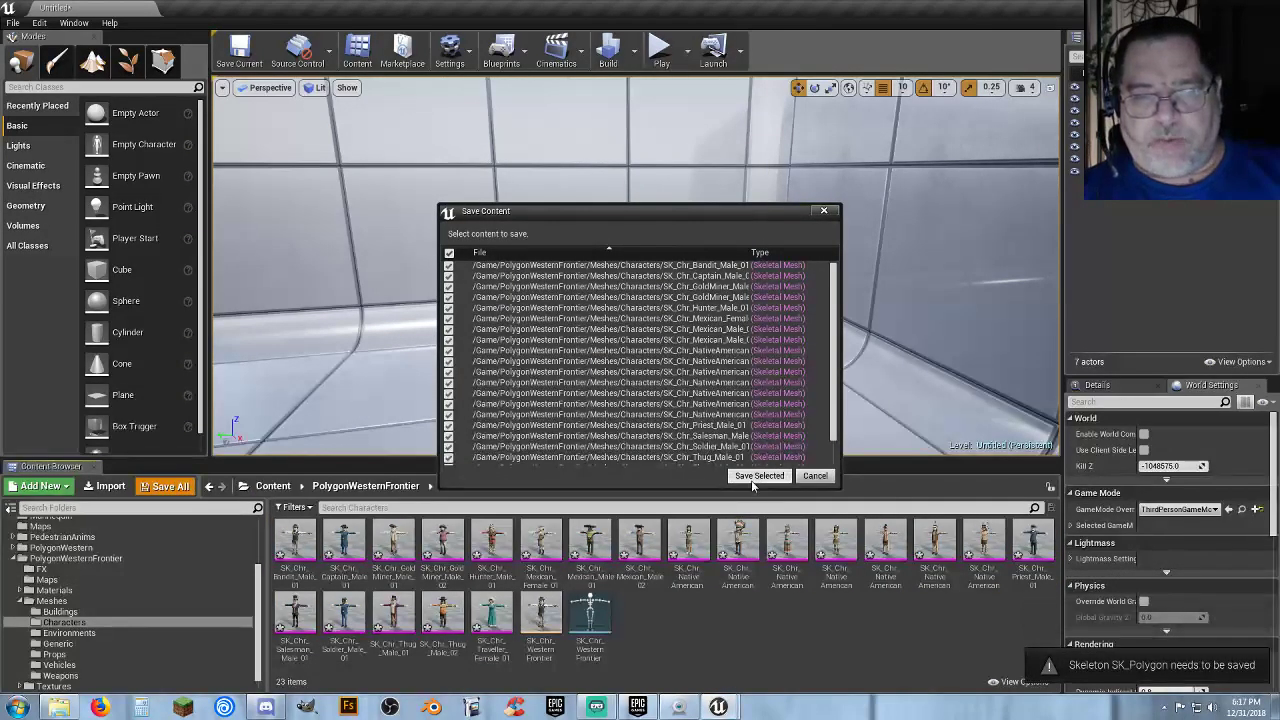
click(759, 476)
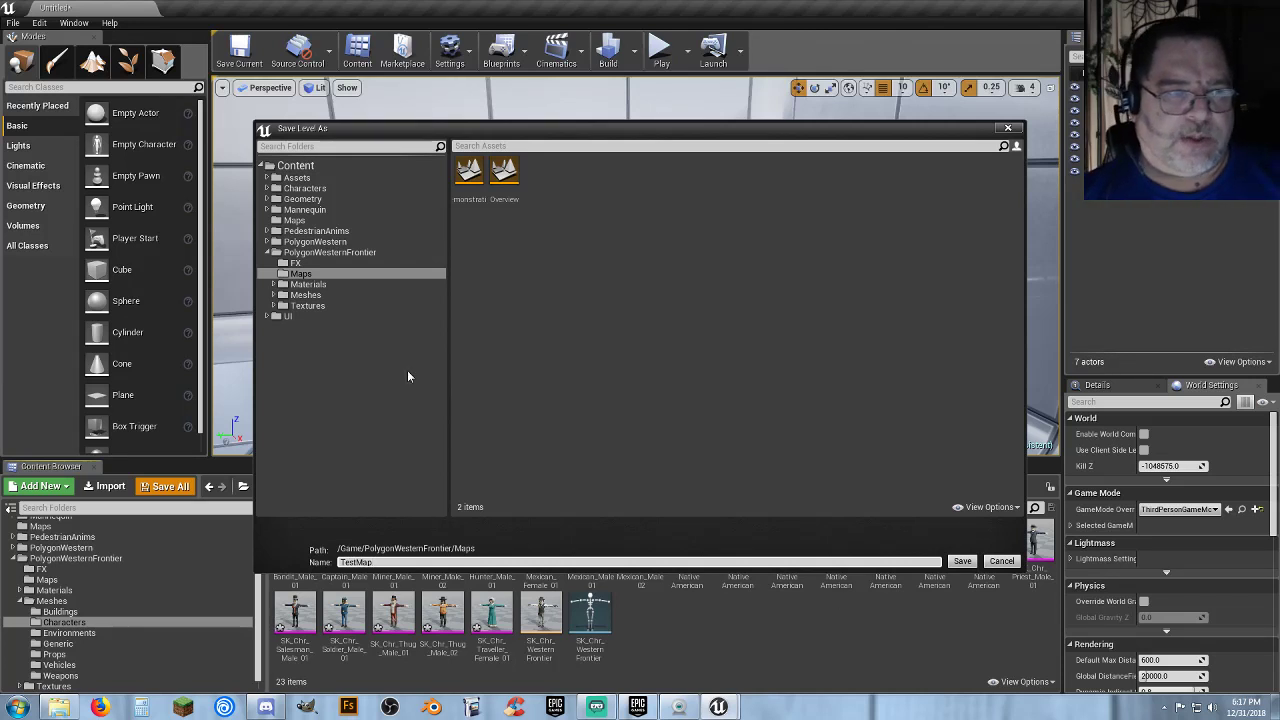
click(300, 221)
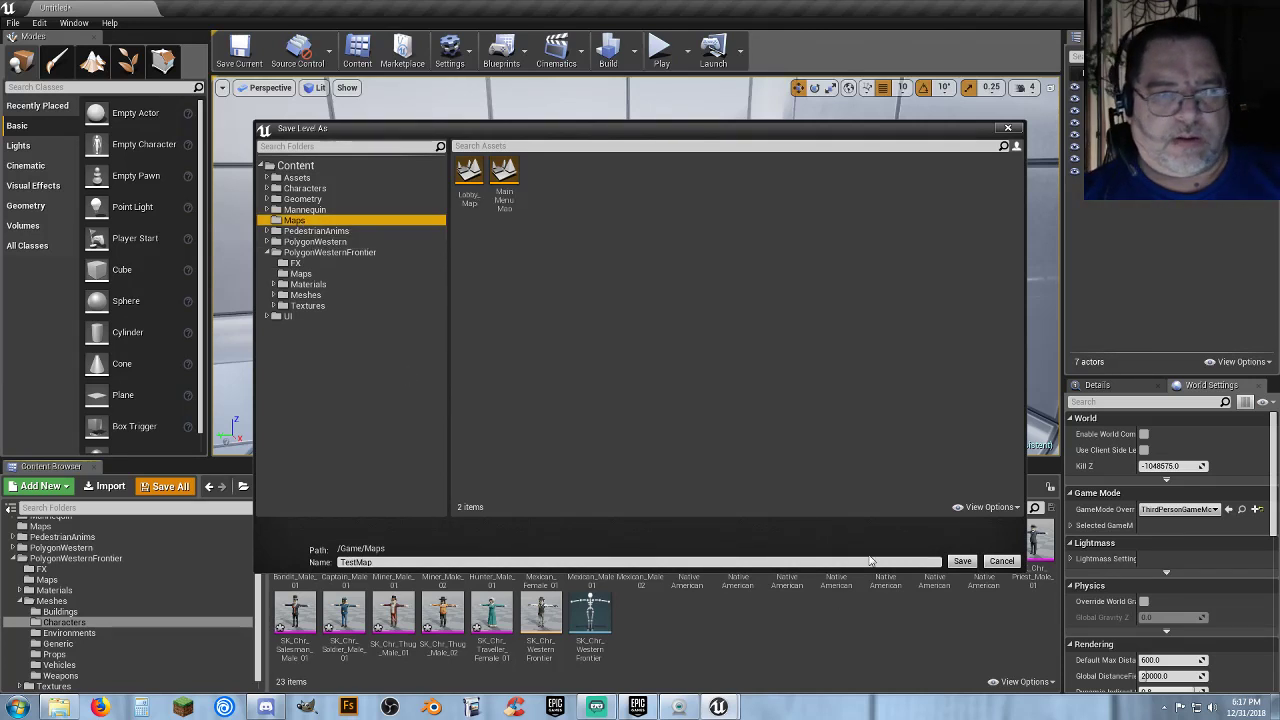
click(962, 562)
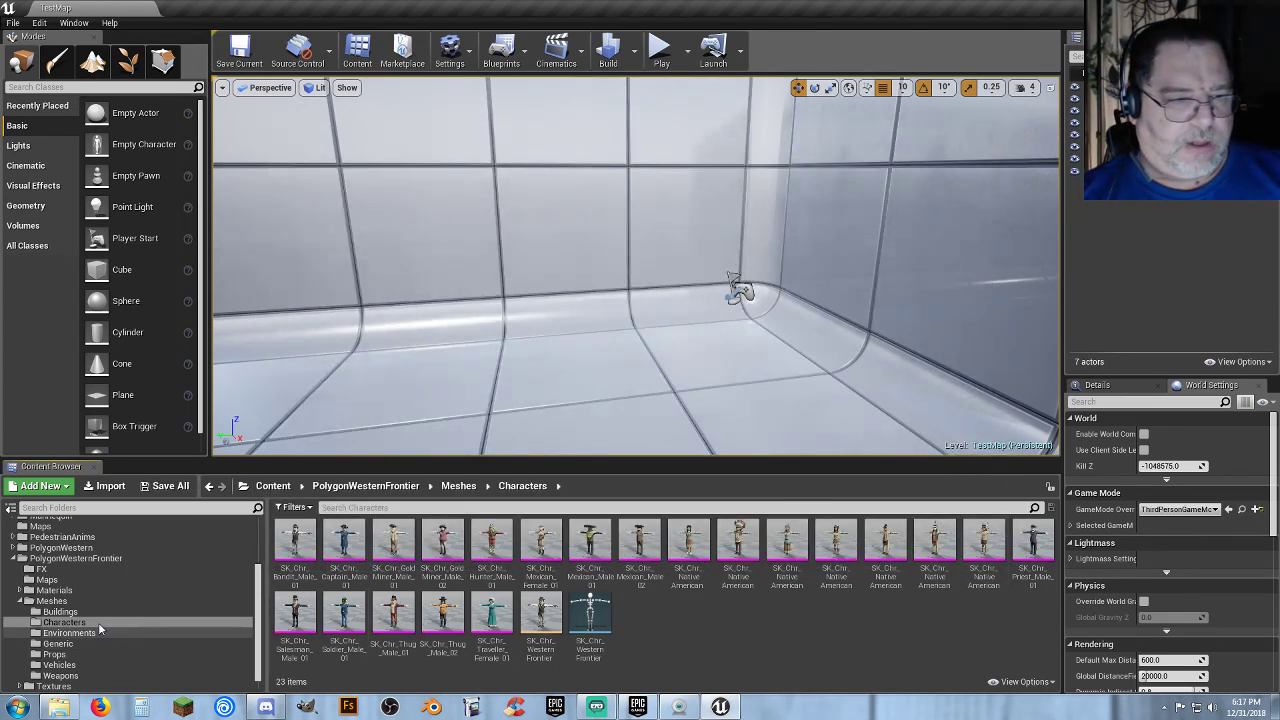
Select the eight character meshes in PolygonWestern/Meshes/Characters, from SK_Character_Badguy_01 to SK_Character_WorkingGirl_01, leaving out the physics asset and skeleton.
click(13, 559)
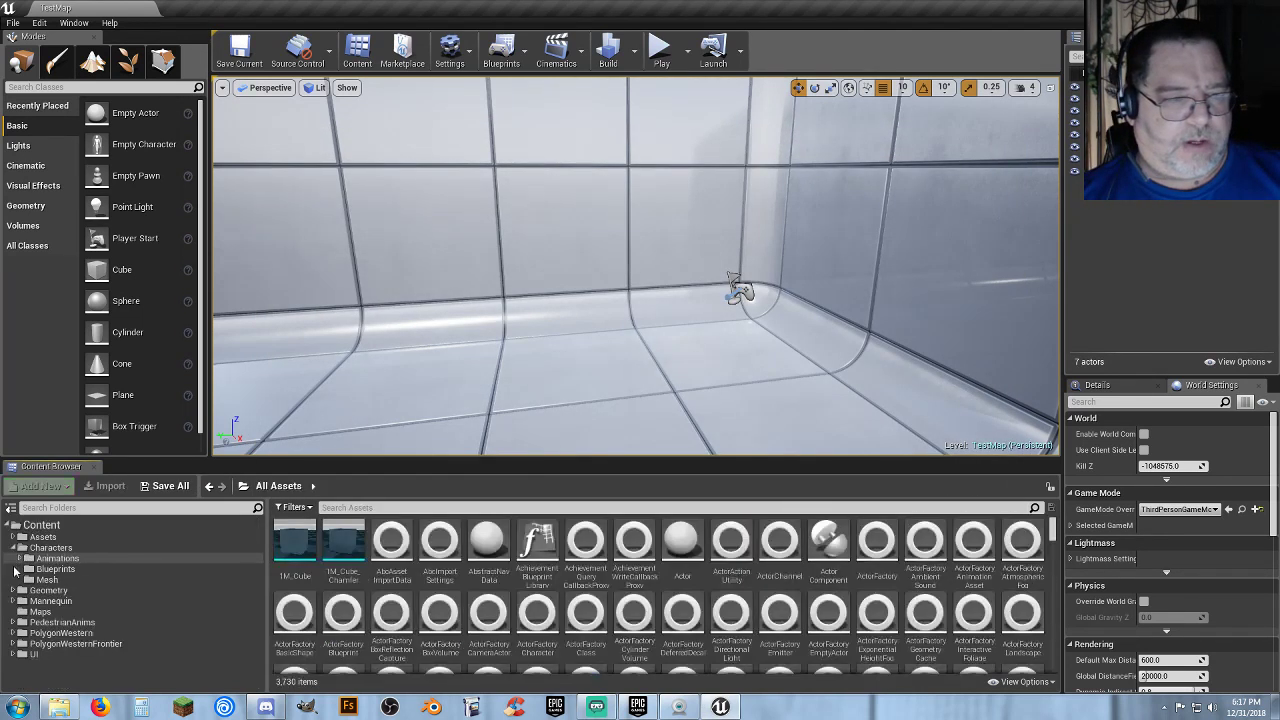
click(14, 634)
scroll(26, 645, down, 1)
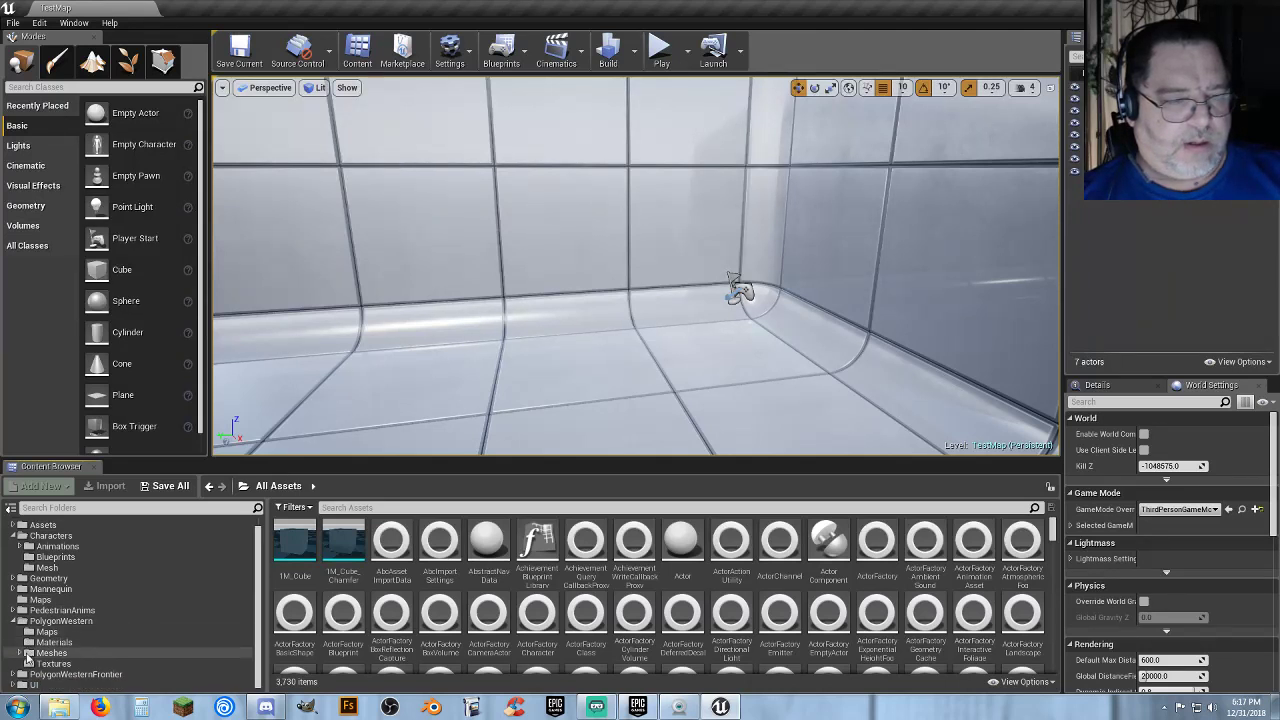
scroll(27, 656, down, 2)
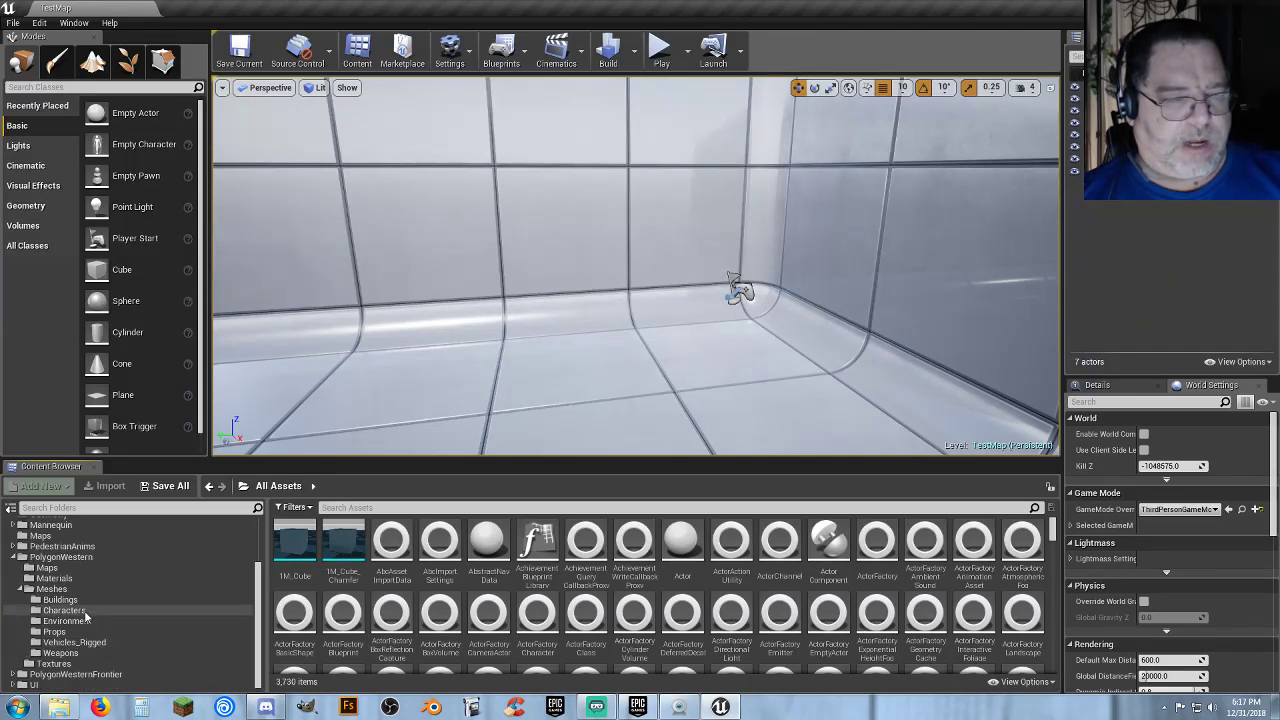
click(64, 610)
click(294, 545)
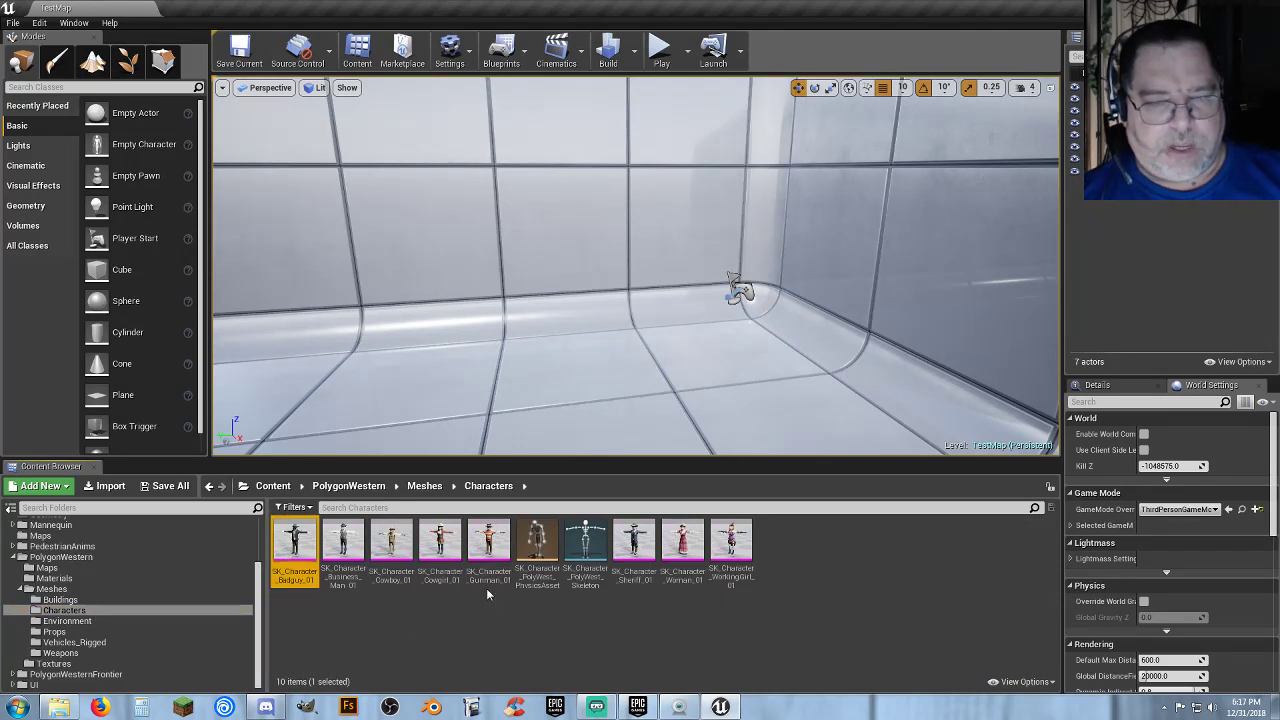
shift+click(488, 550)
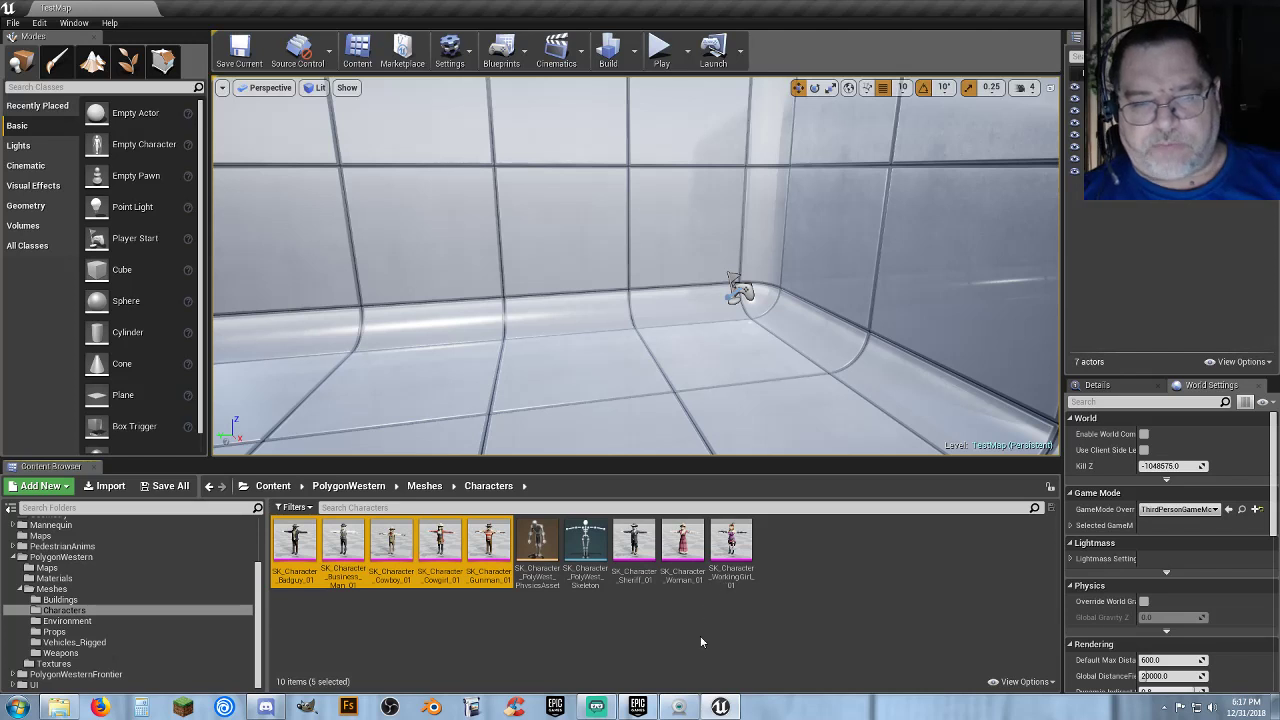
ctrl+click(634, 545)
ctrl+click(682, 545)
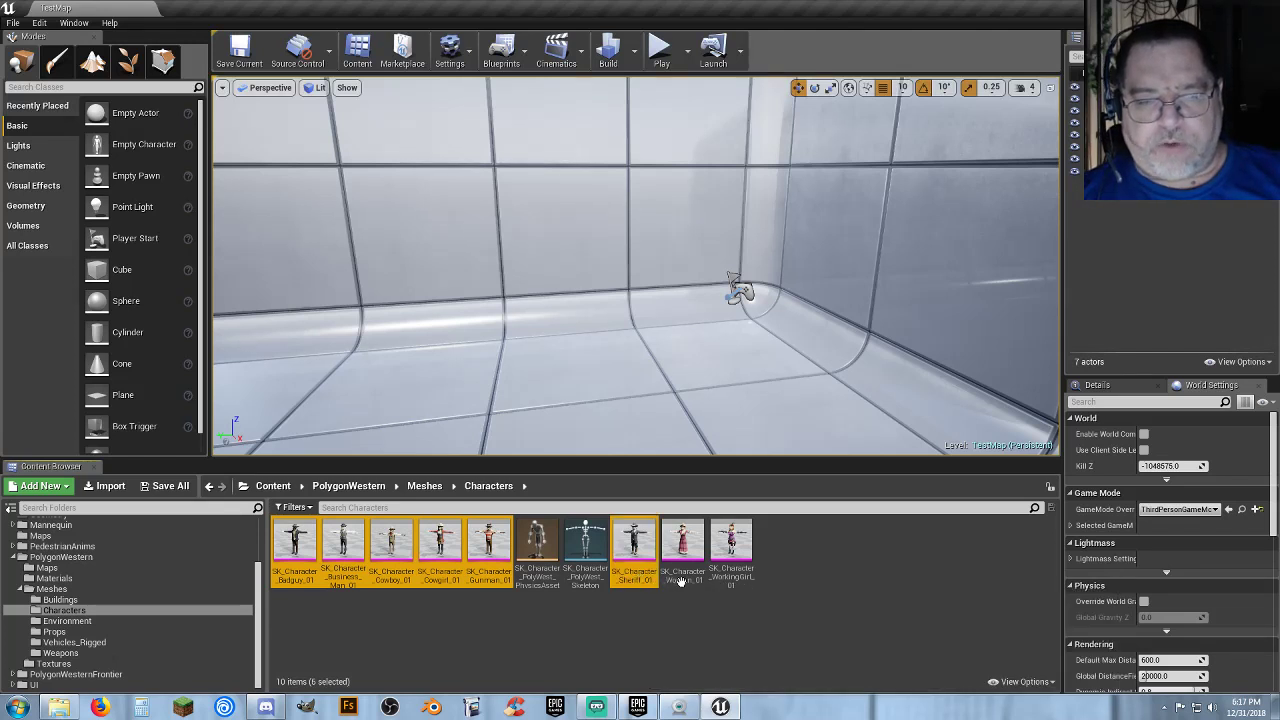
ctrl+click(731, 545)
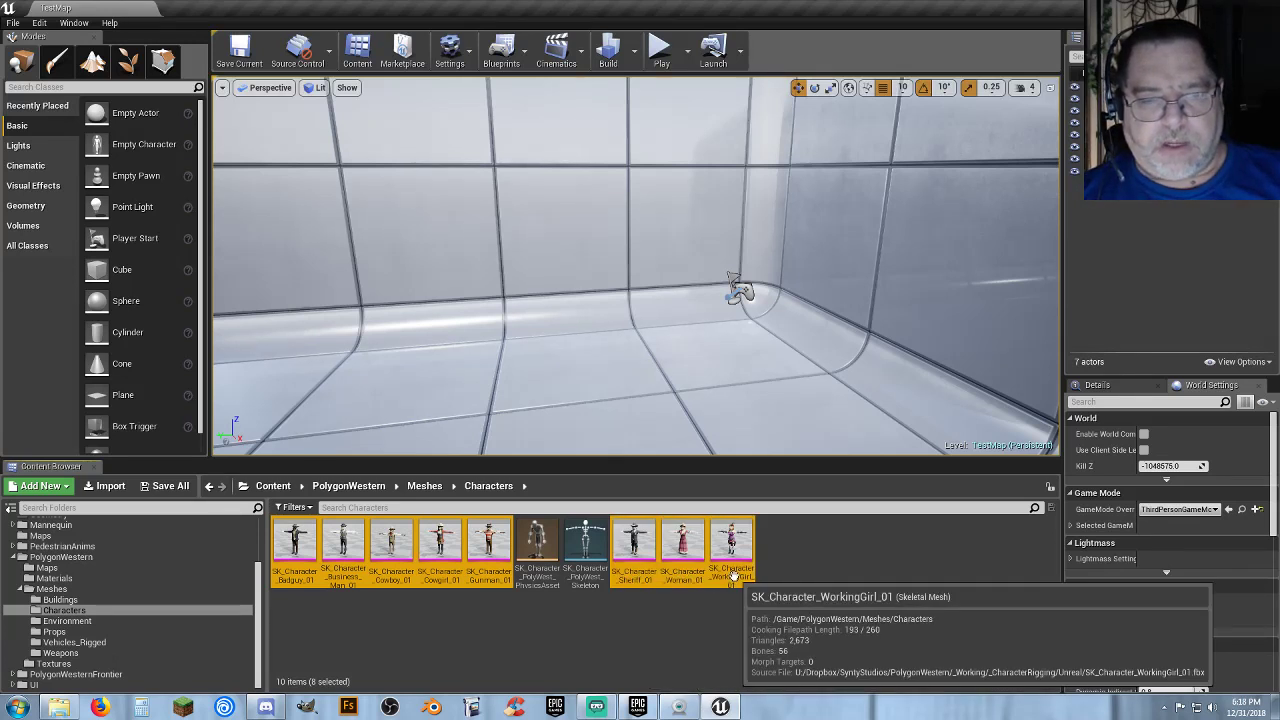
Assign the SK_Polygon skeleton to each of the eight selected PolygonWestern character meshes.
right_click(733, 576)
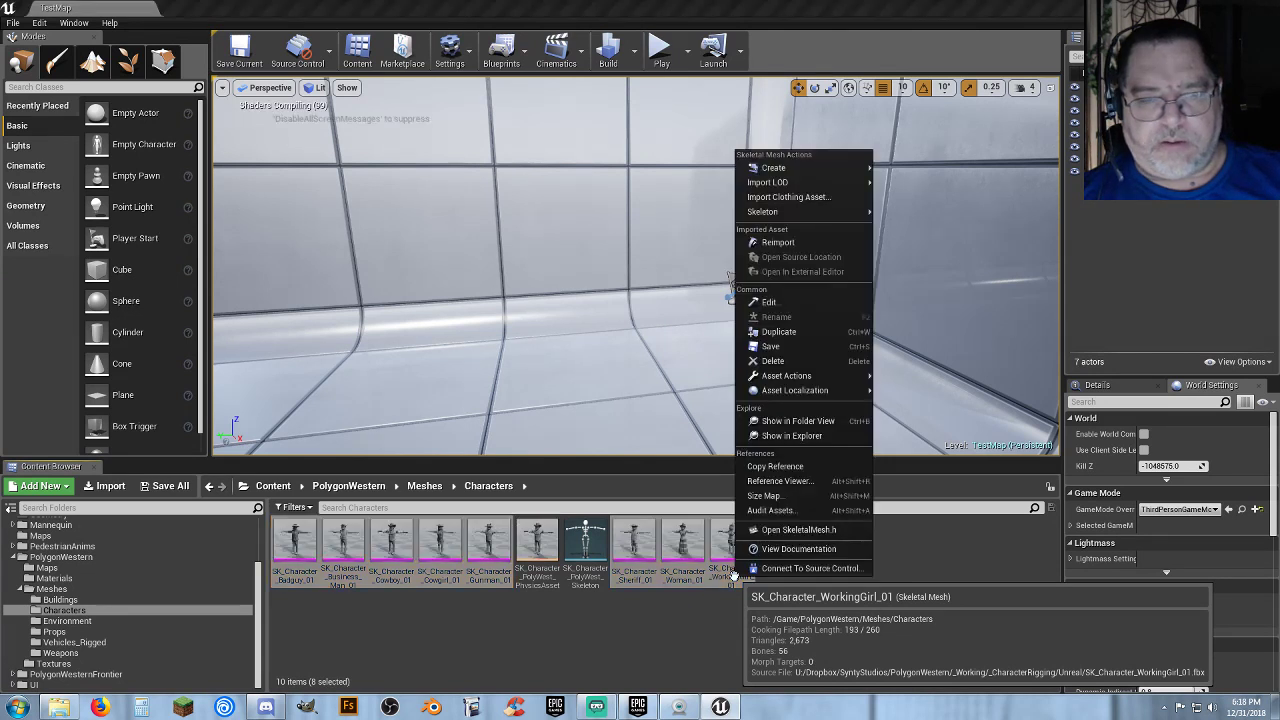
mouse_move(791, 213)
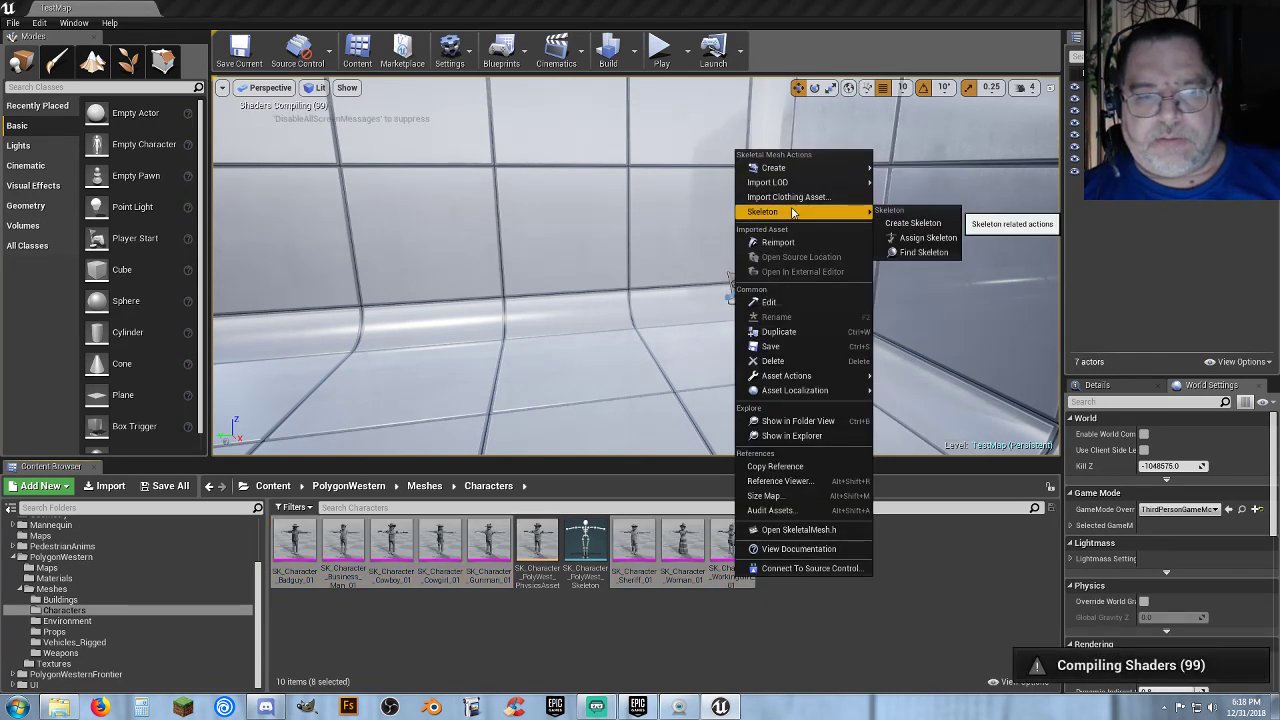
click(931, 238)
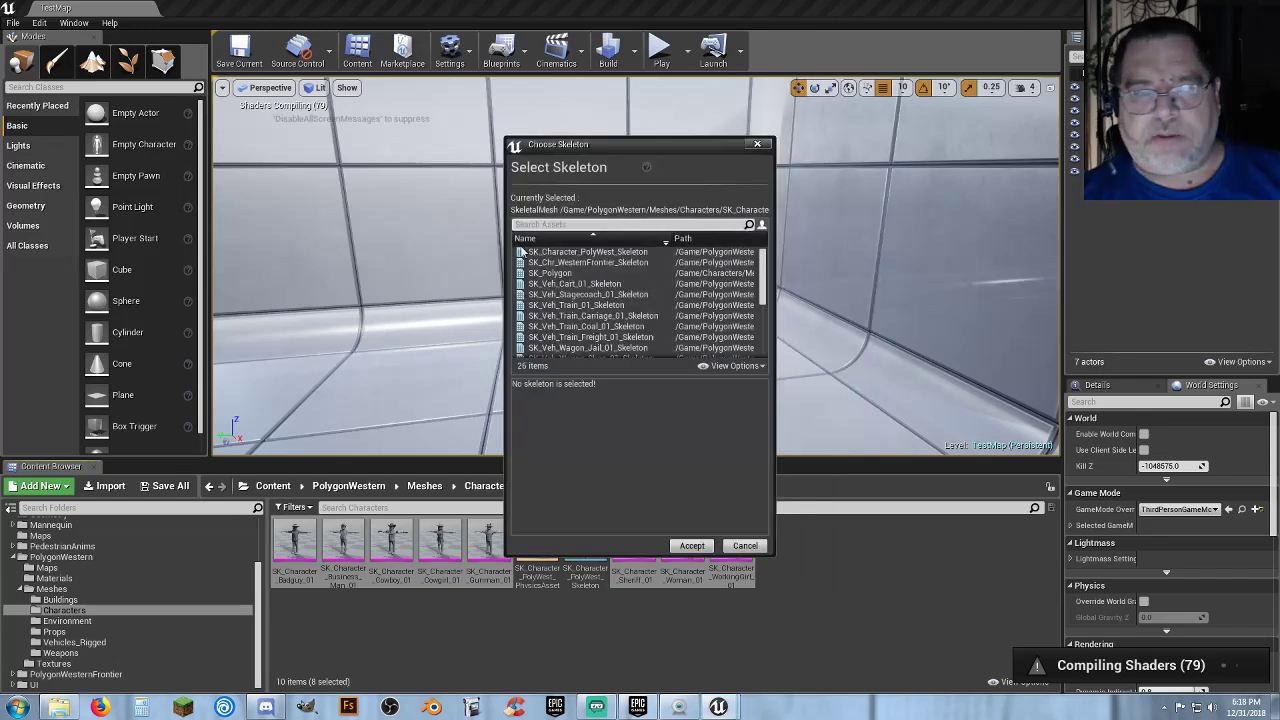
click(560, 273)
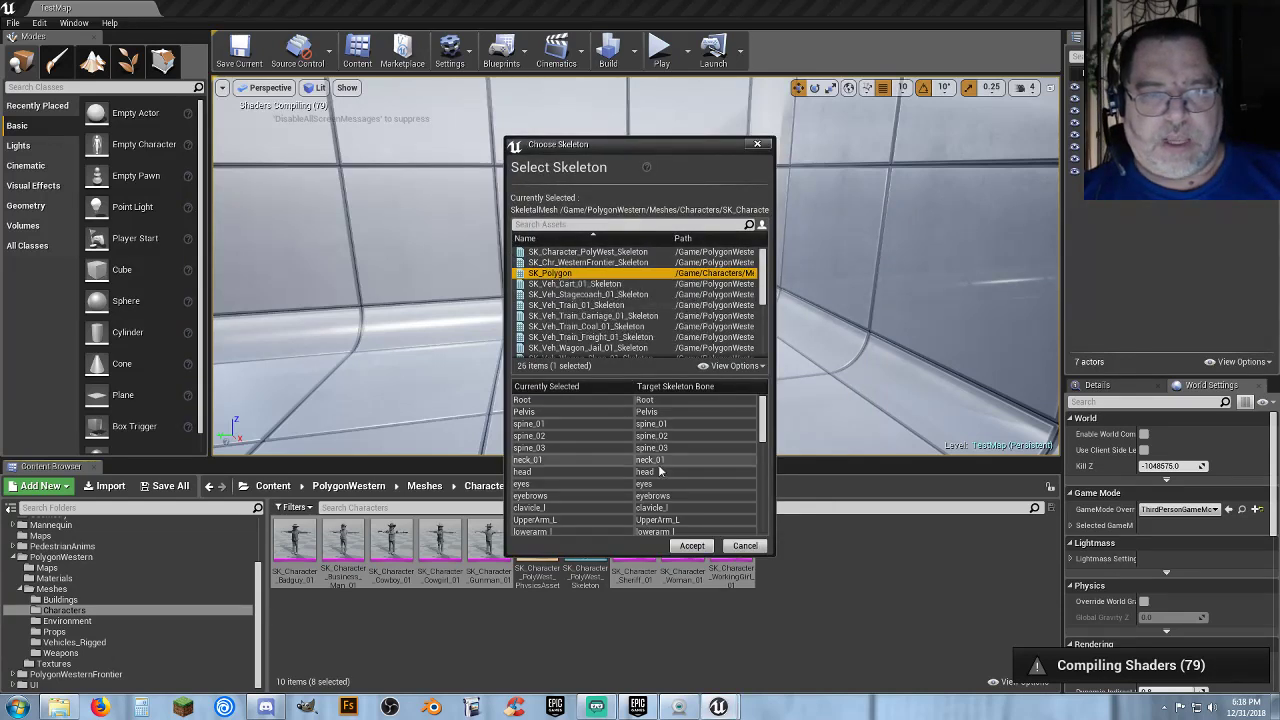
click(692, 546)
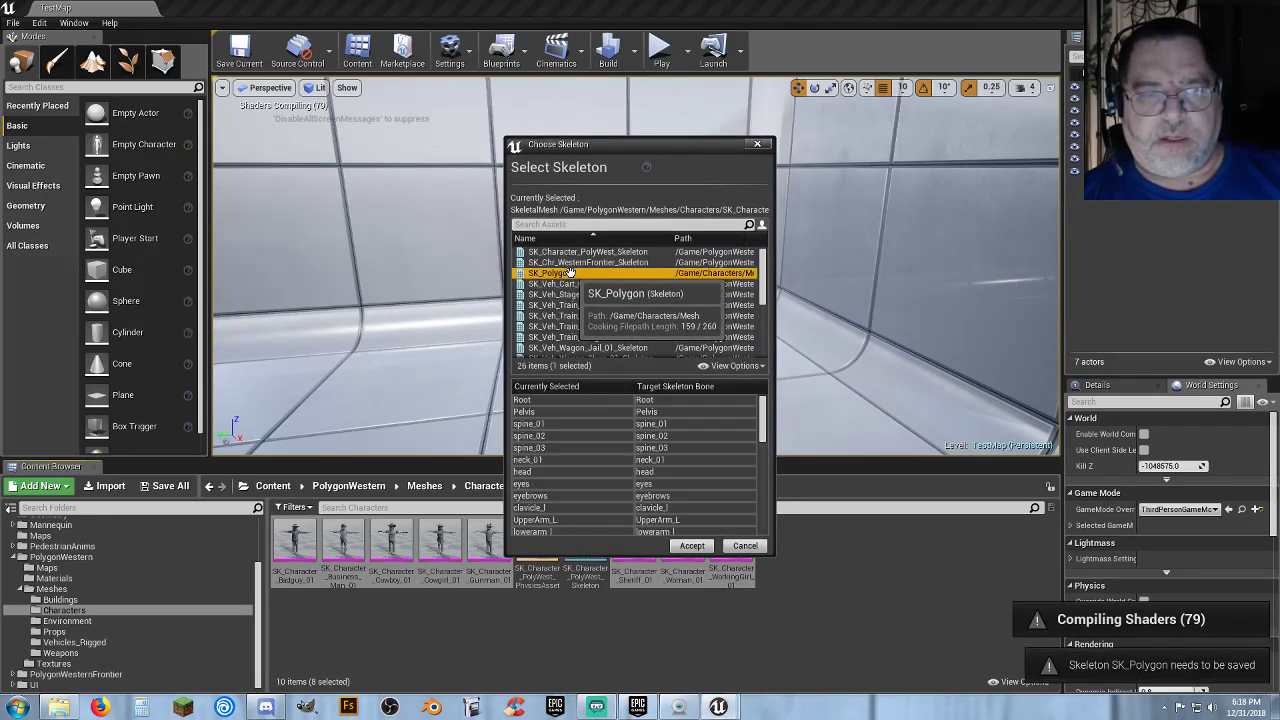
click(692, 546)
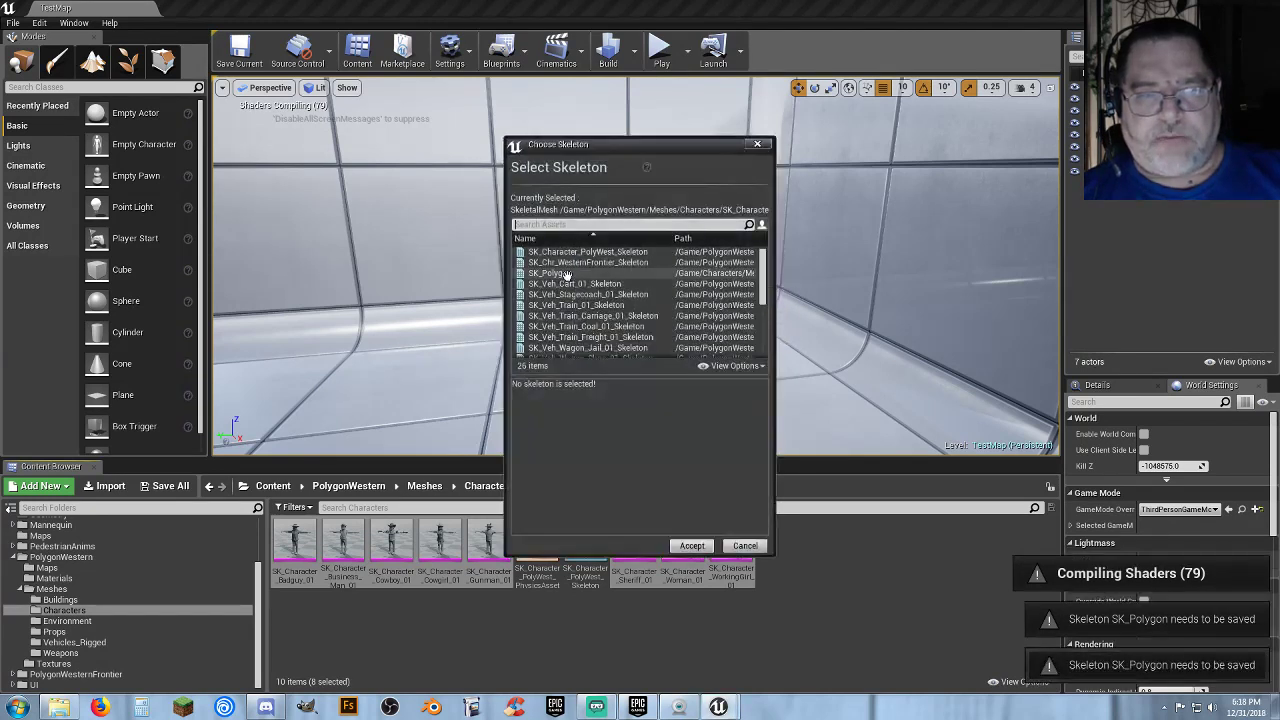
click(692, 546)
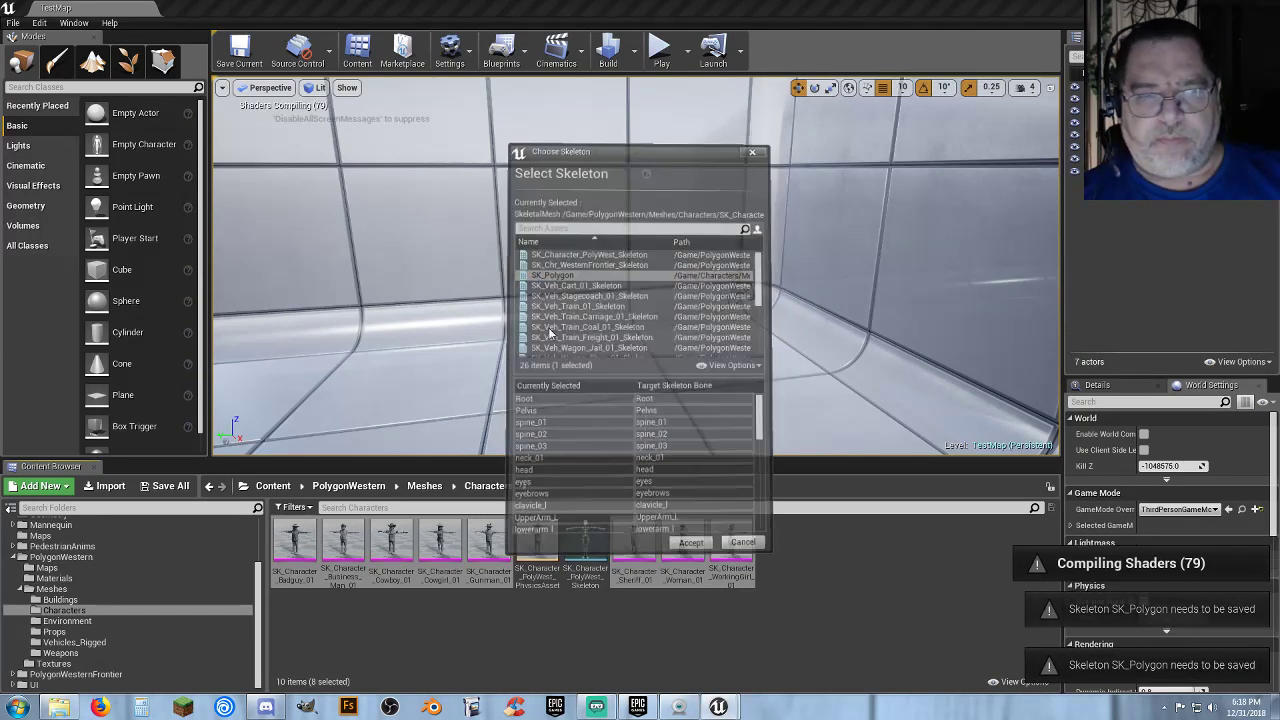
click(548, 272)
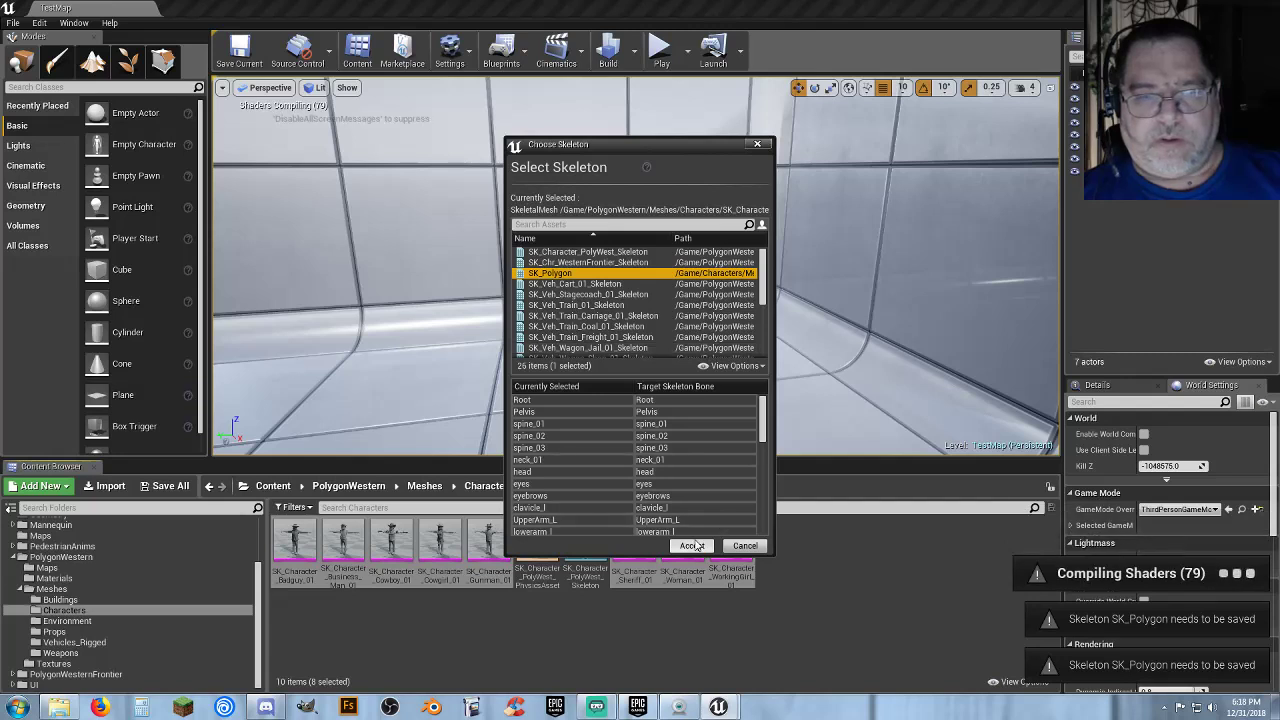
click(692, 546)
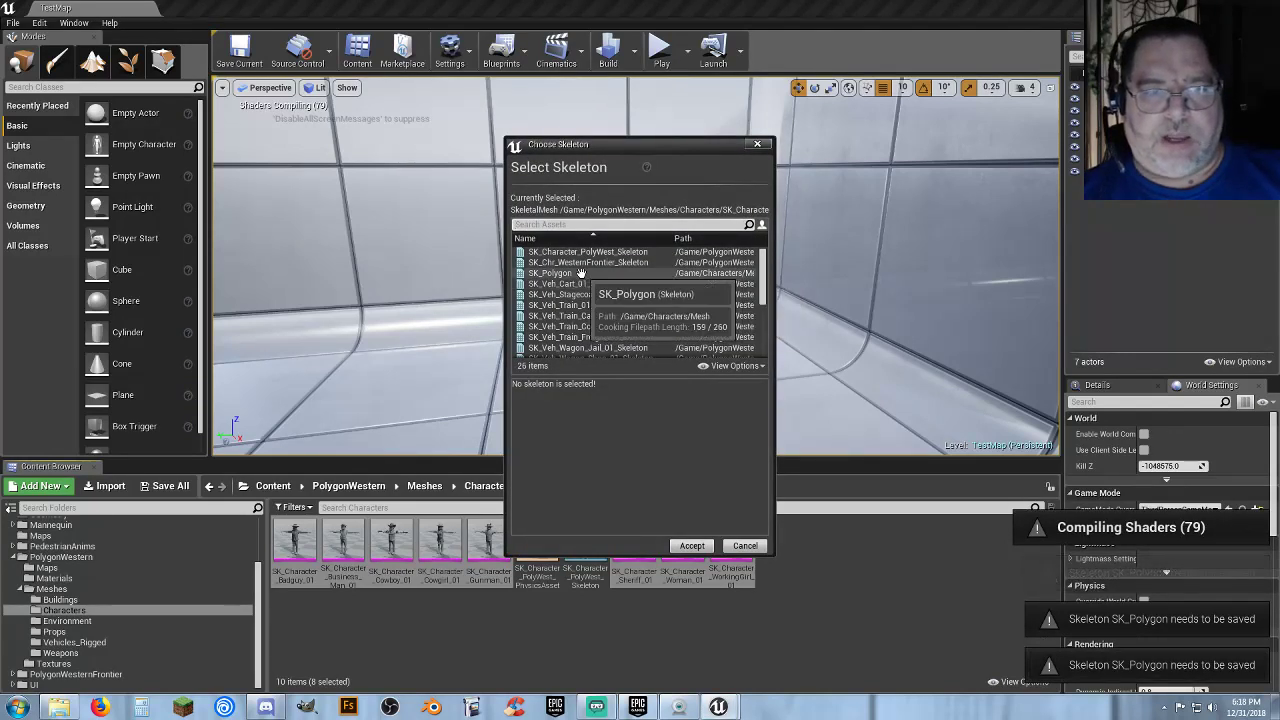
click(550, 273)
click(688, 545)
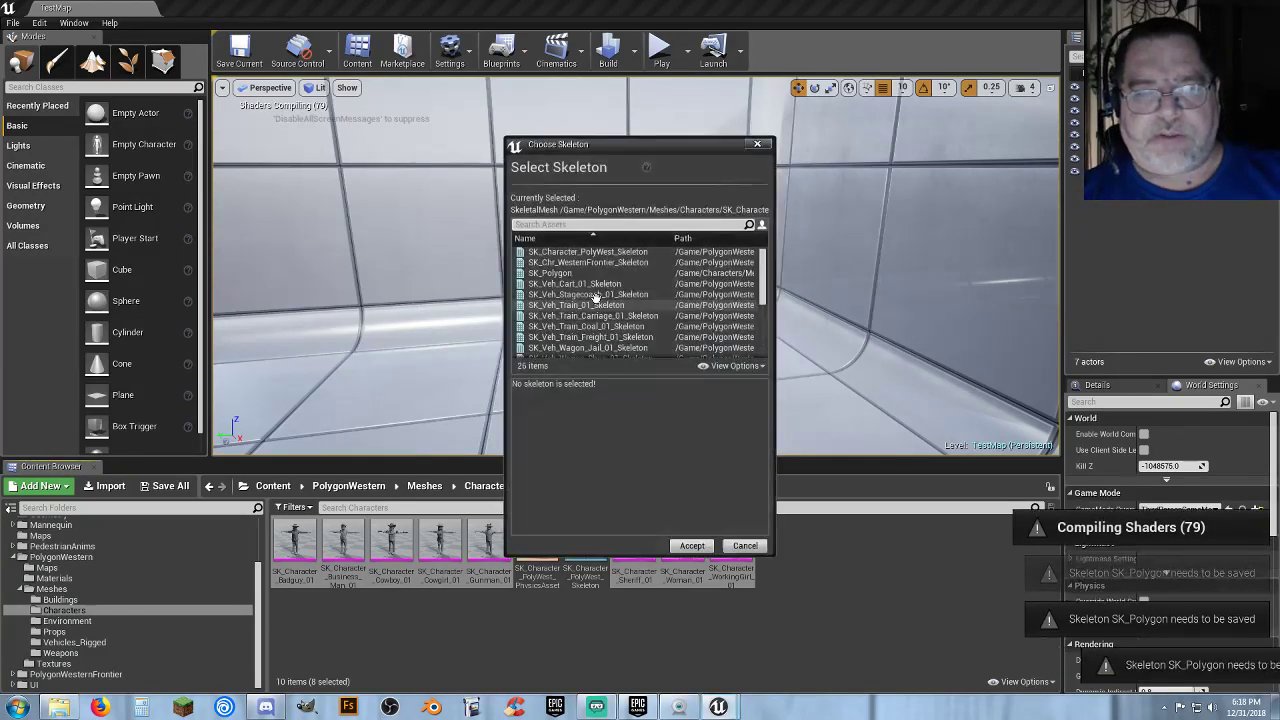
click(600, 273)
click(692, 546)
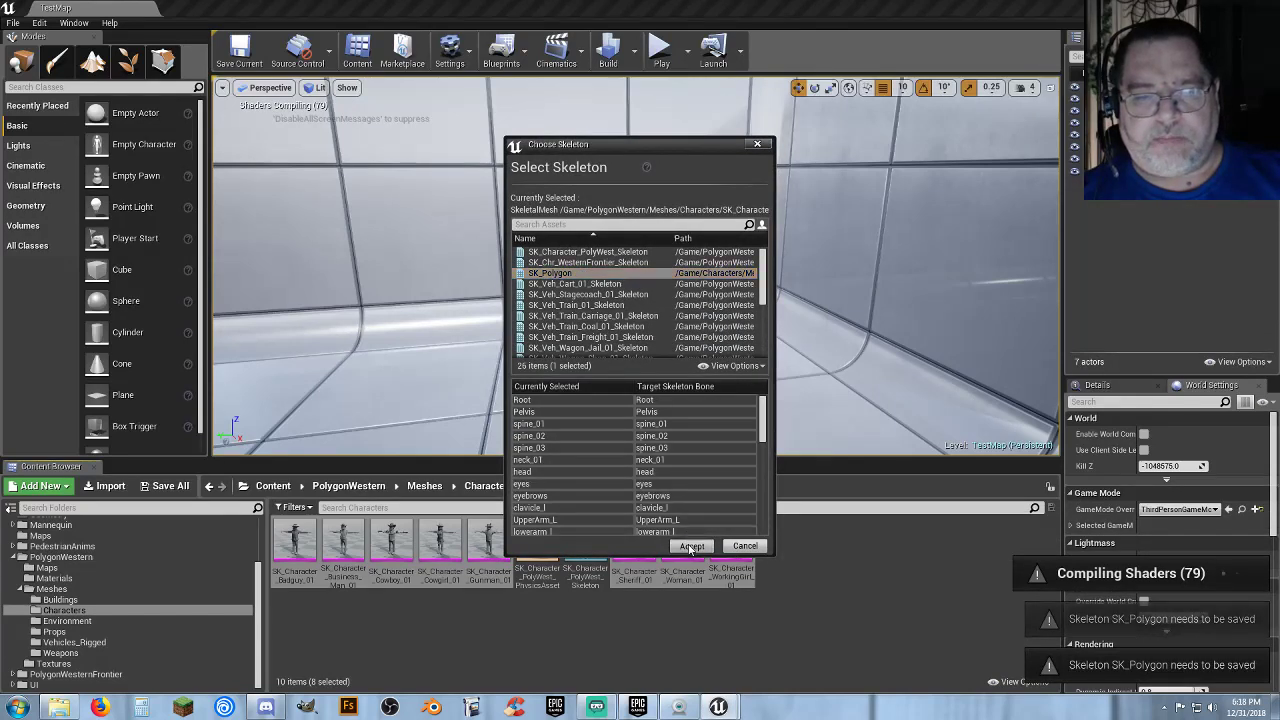
click(568, 273)
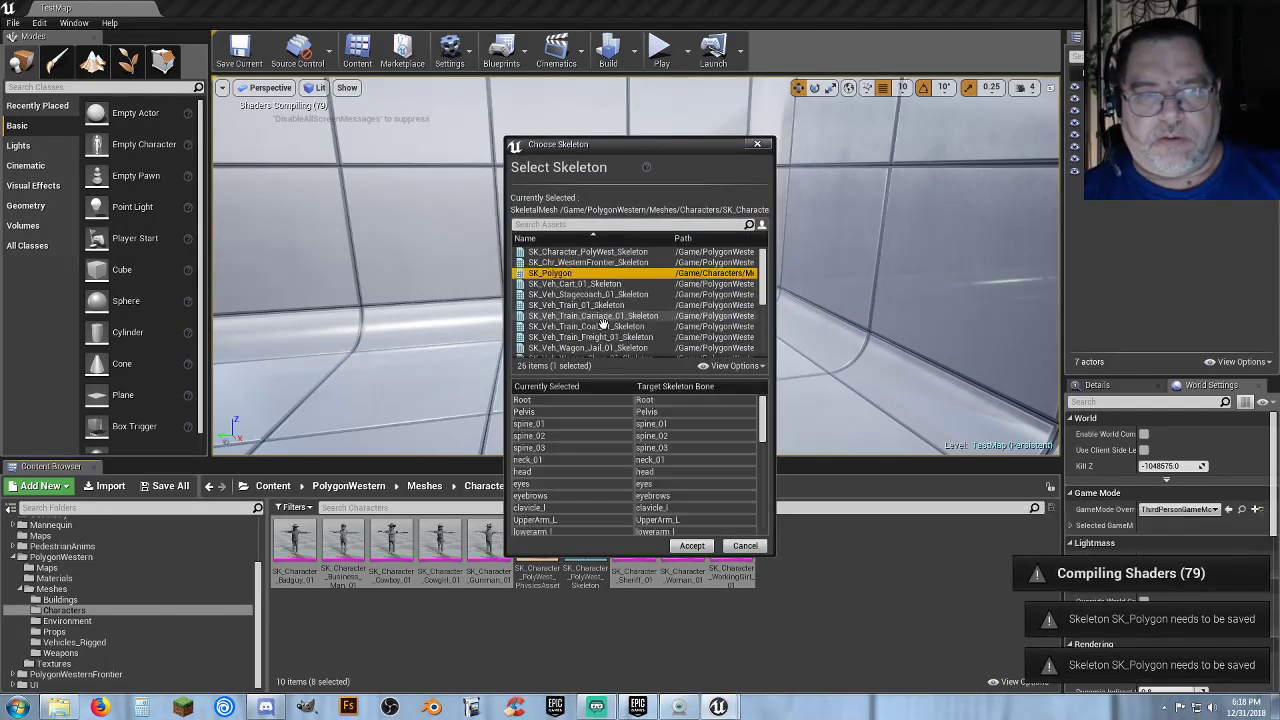
click(690, 545)
click(568, 273)
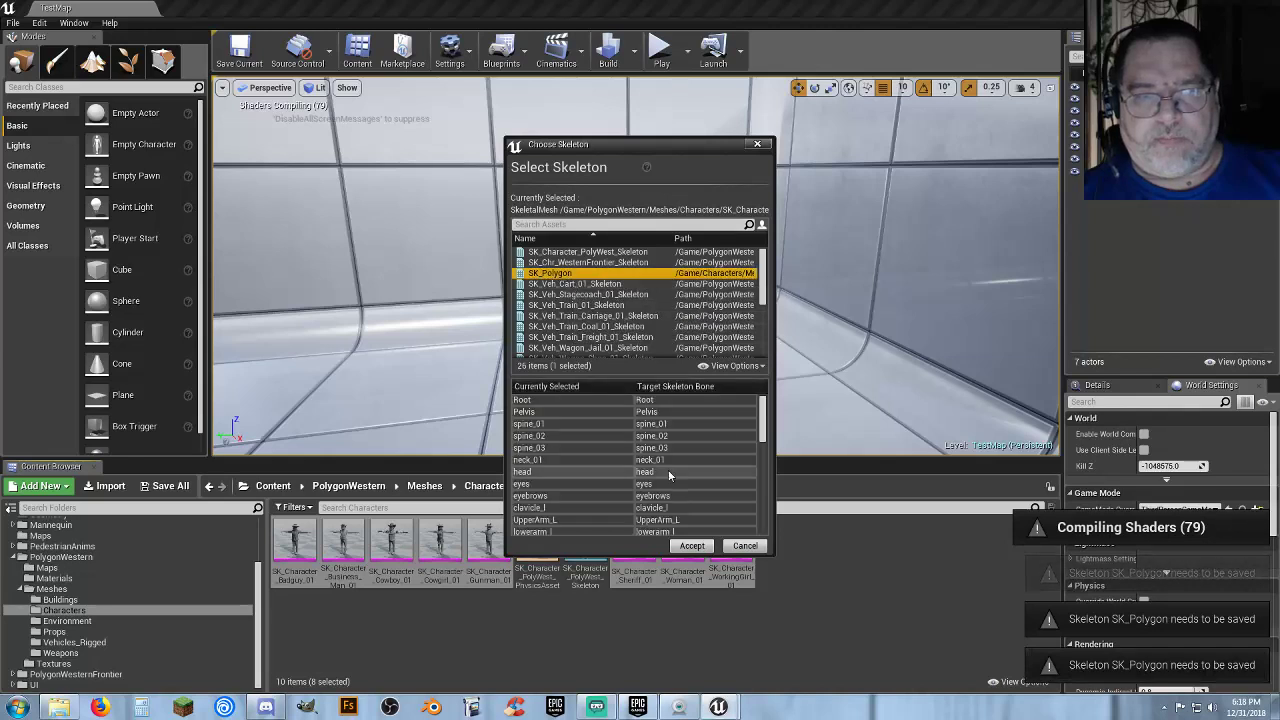
click(692, 545)
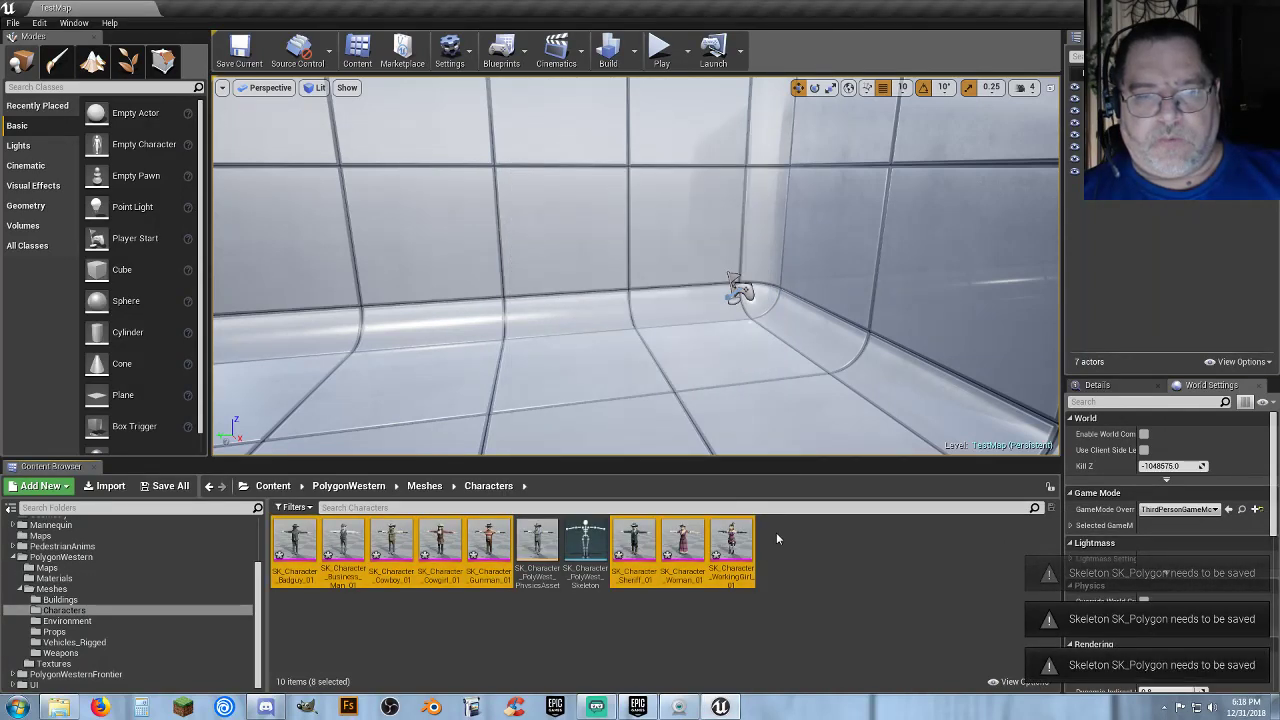
Clear the mesh selection and save all modified content, including the reassigned PolygonWestern characters.
click(777, 535)
click(165, 486)
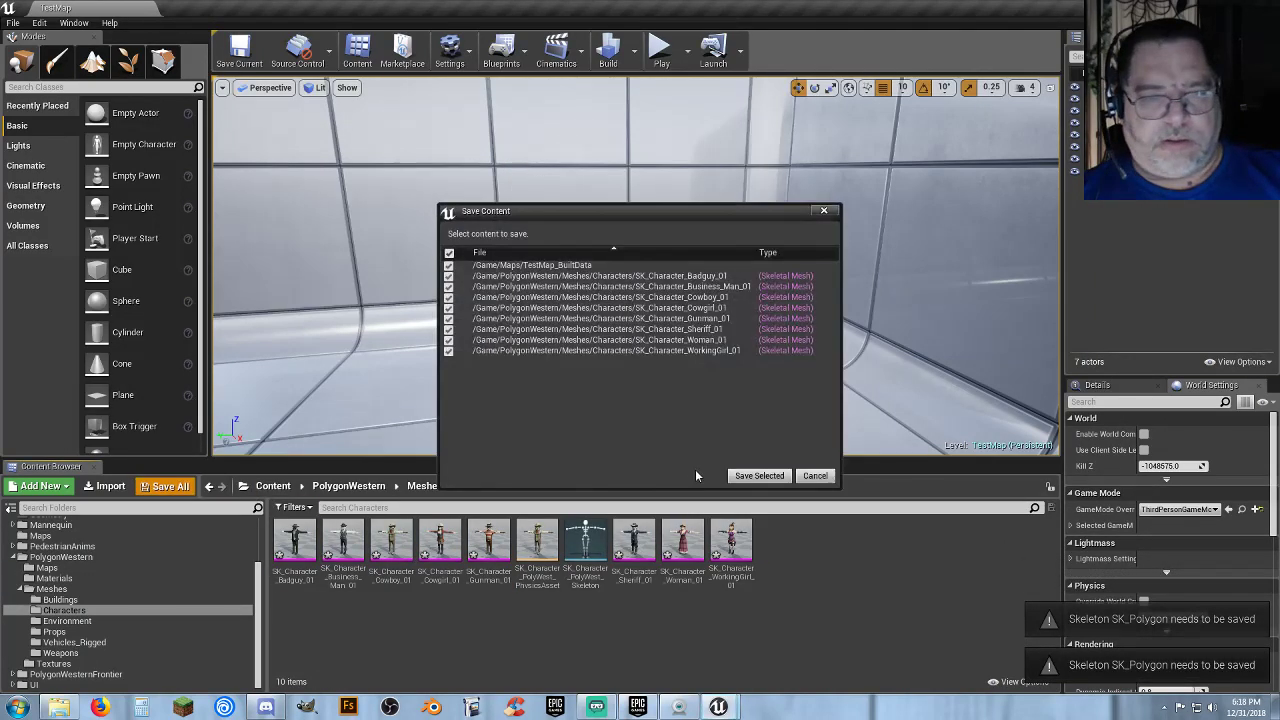
click(760, 478)
Open the SK_Polygon skeleton from the Characters/Mesh folder to check its editor, and close it again.
scroll(200, 585, up, 3)
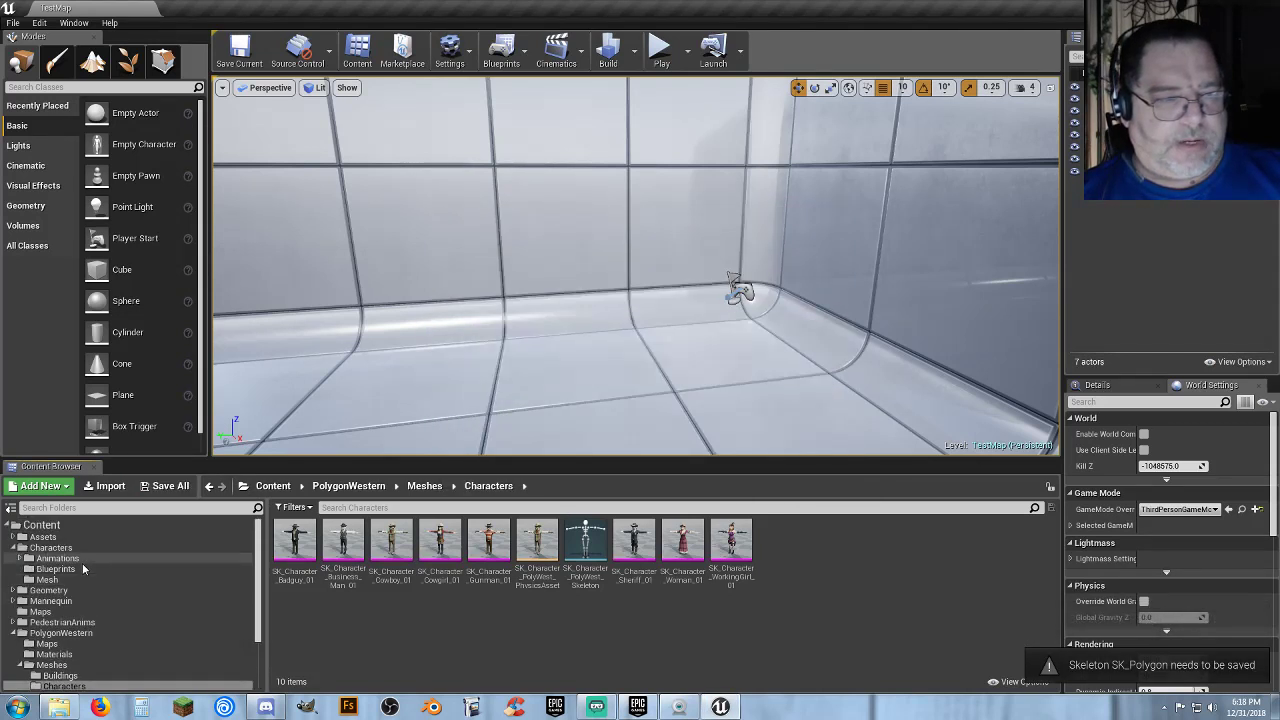
click(200, 585)
double_click(295, 545)
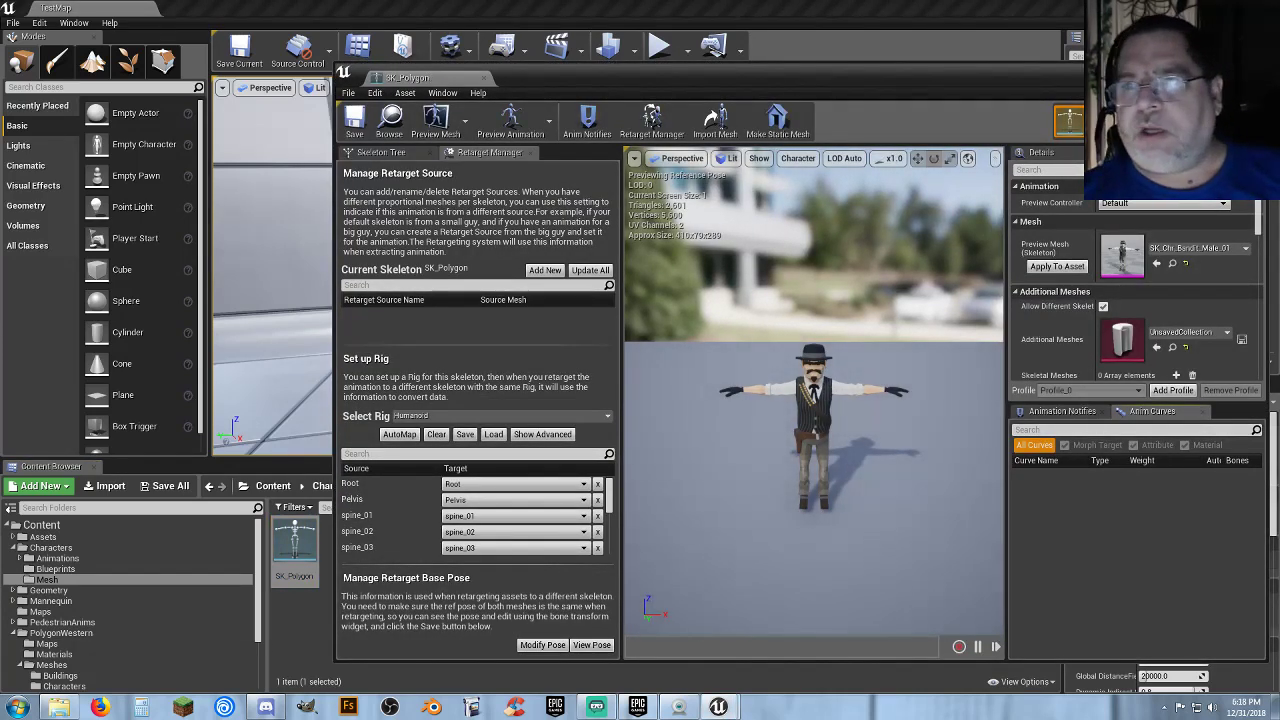
click(484, 78)
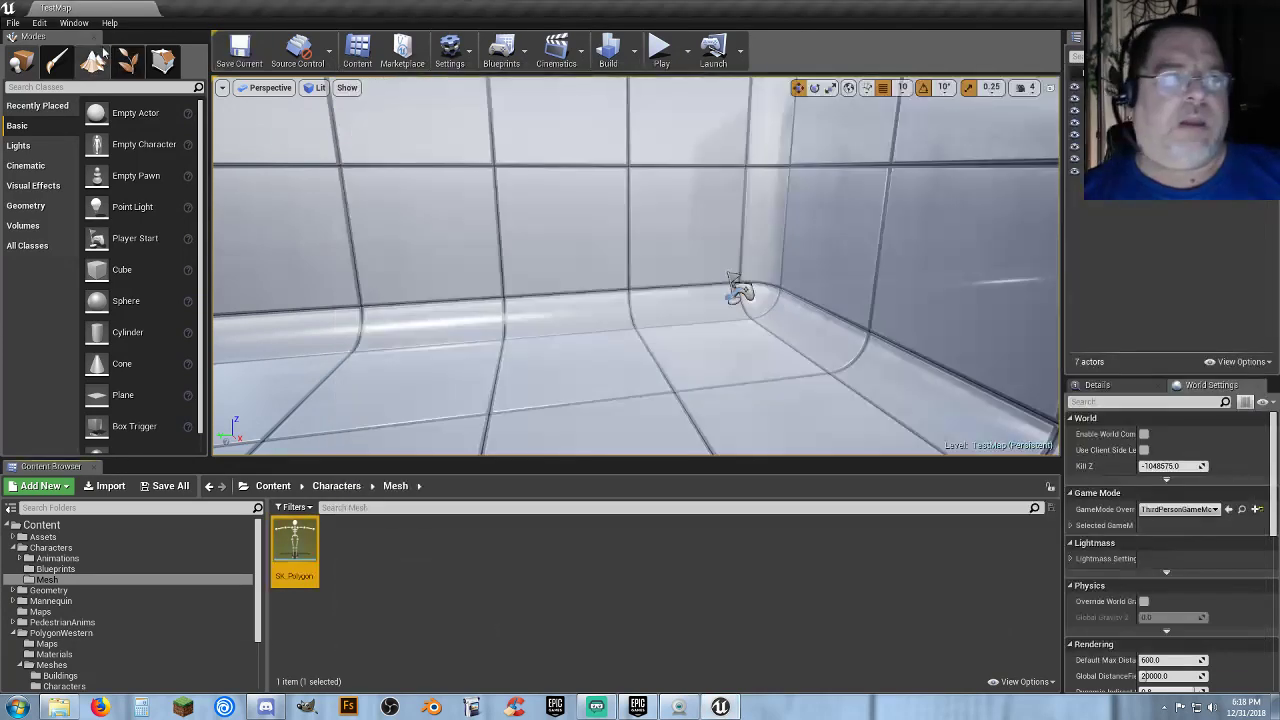
Set the Asset Editor Open Location to Main Window in the editor's Appearance preferences.
click(40, 23)
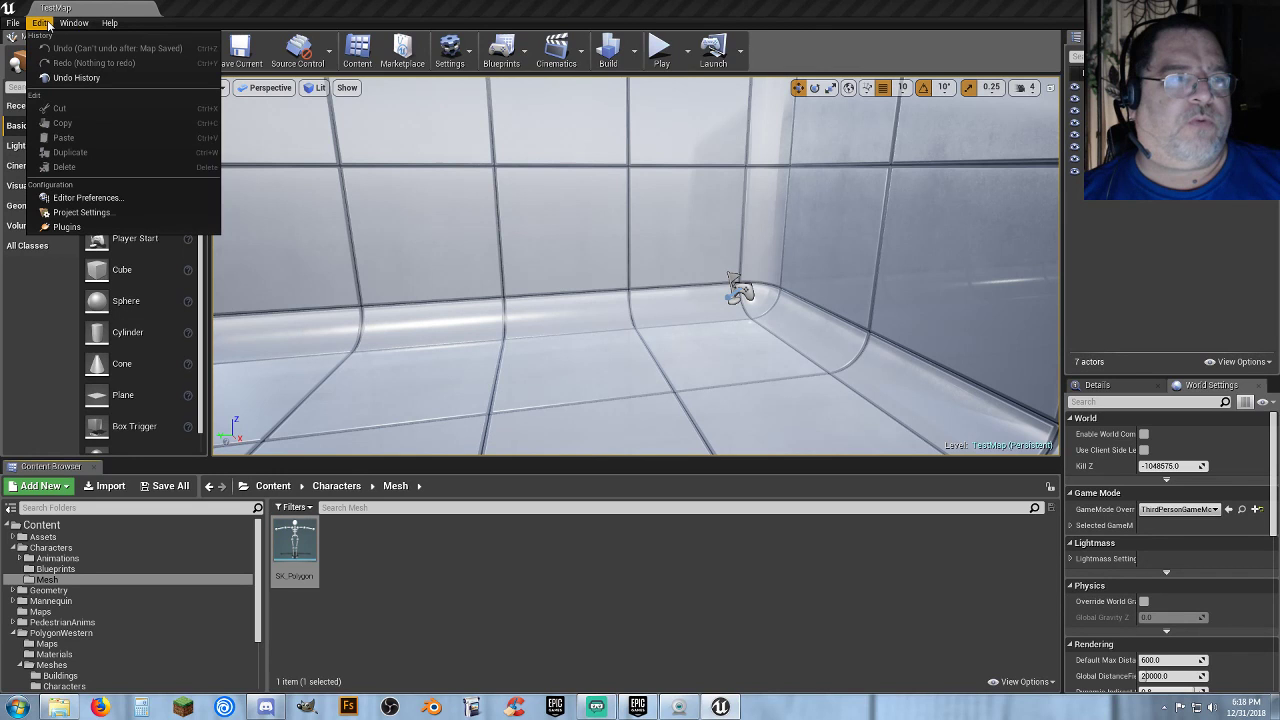
click(77, 201)
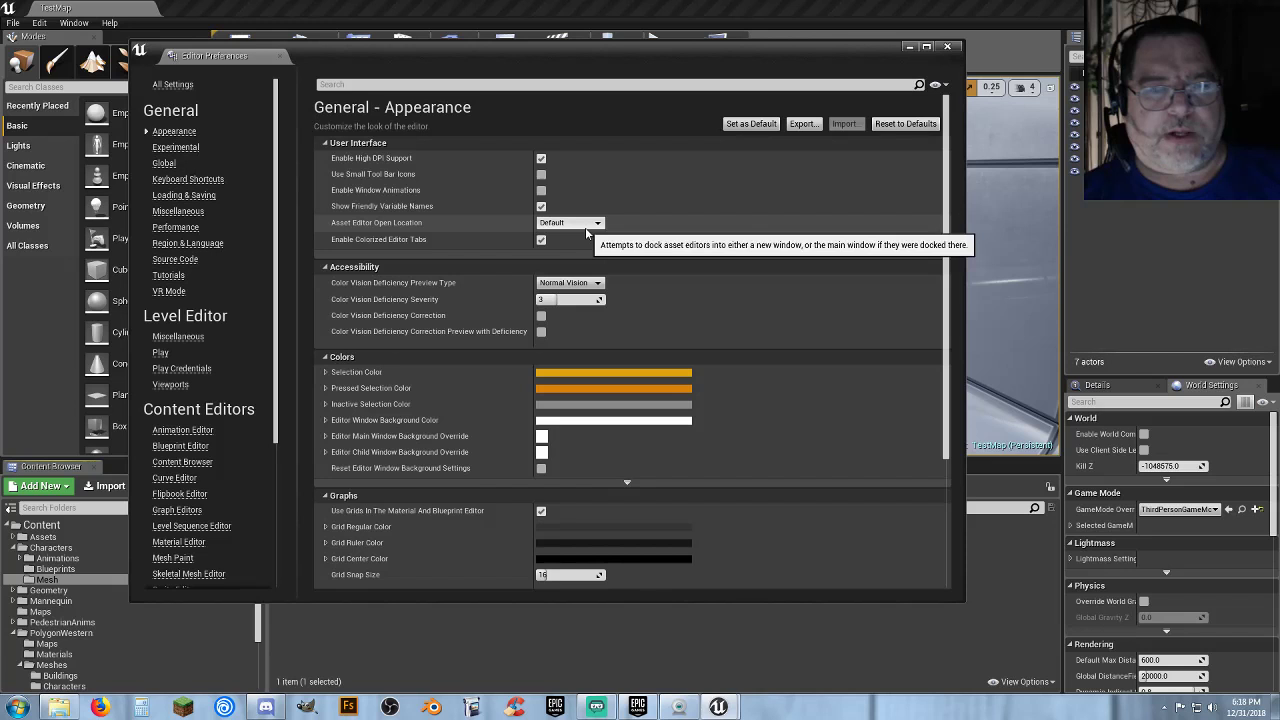
click(585, 226)
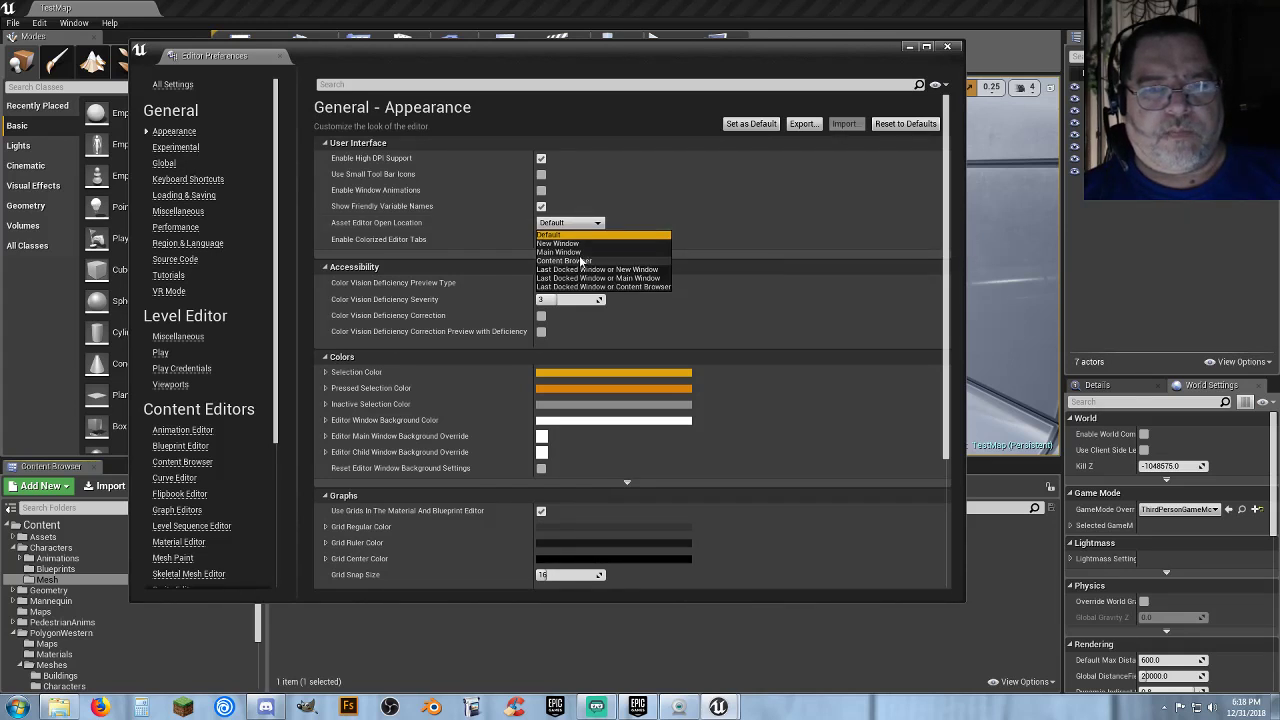
click(570, 252)
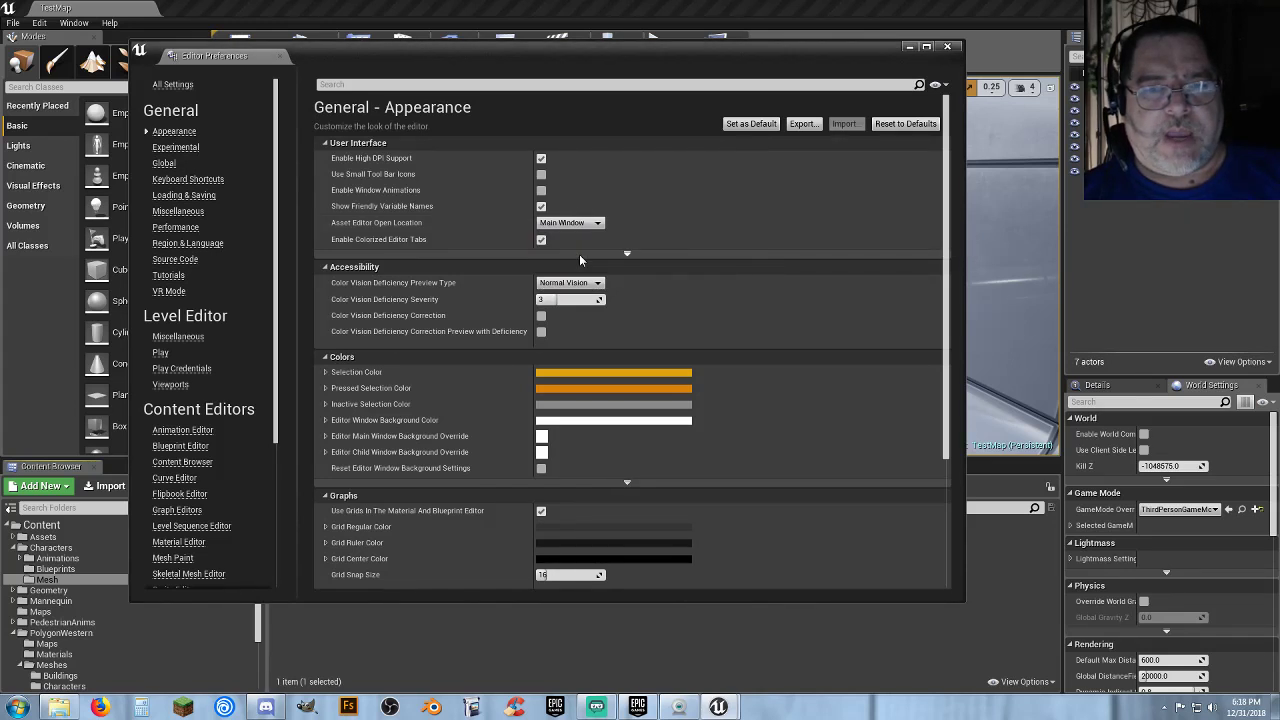
Turn off Enable AutoSave in the Loading & Saving preferences, close the preferences and save all content.
click(185, 195)
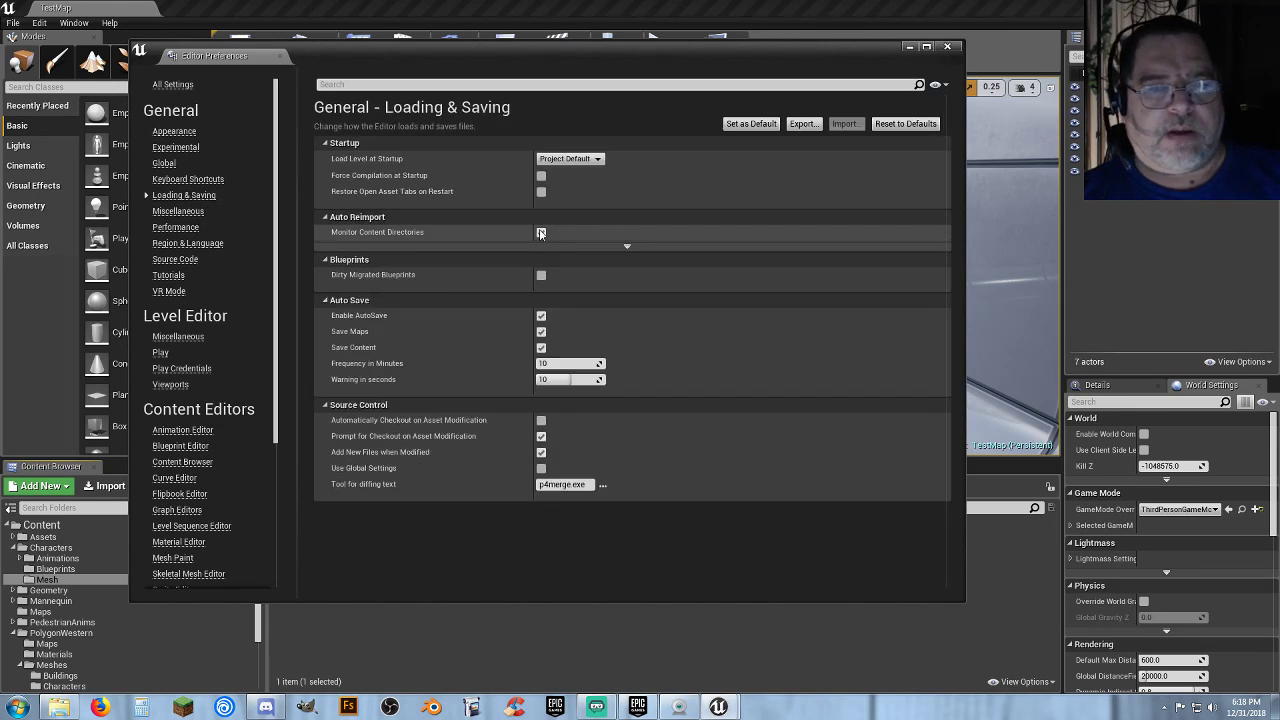
click(541, 315)
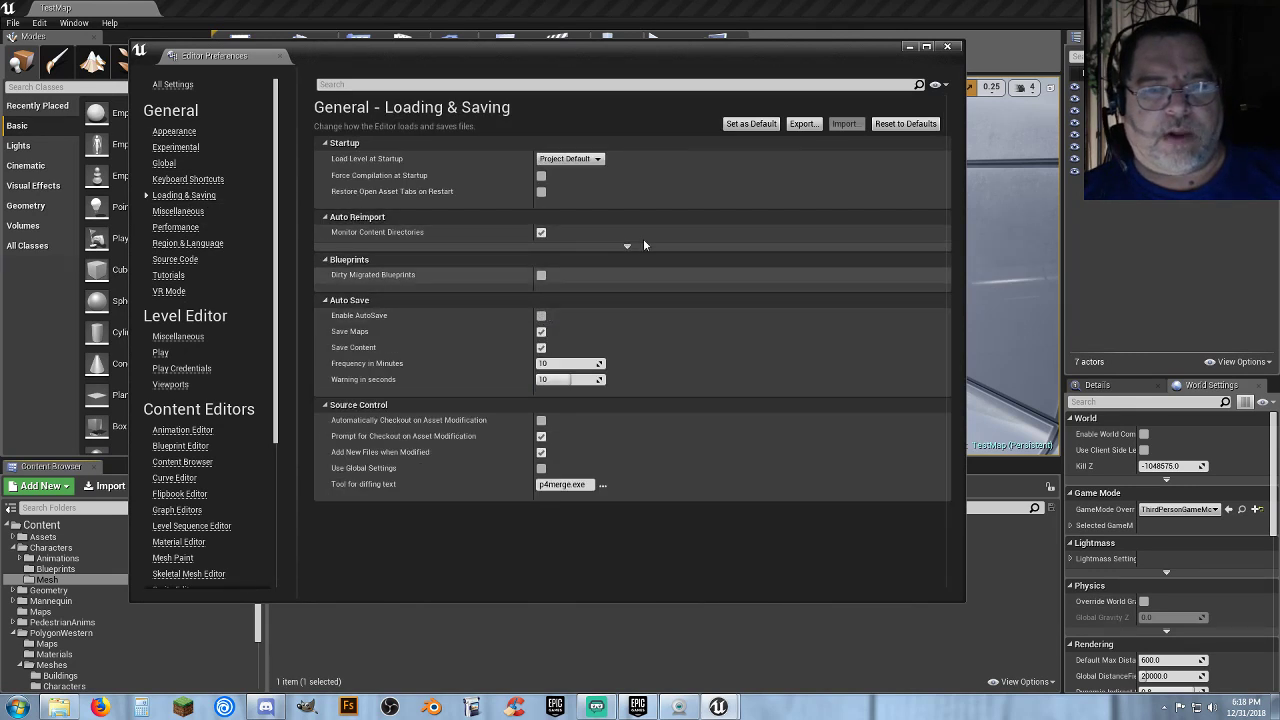
click(949, 48)
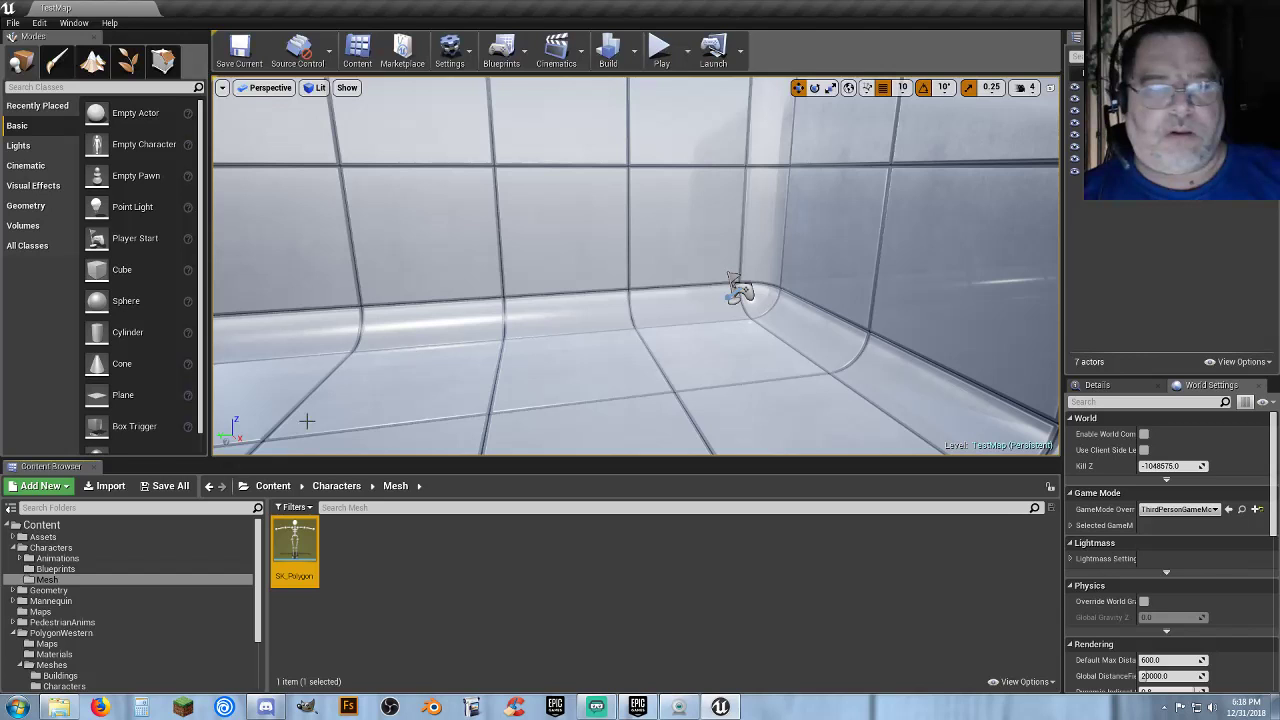
click(165, 487)
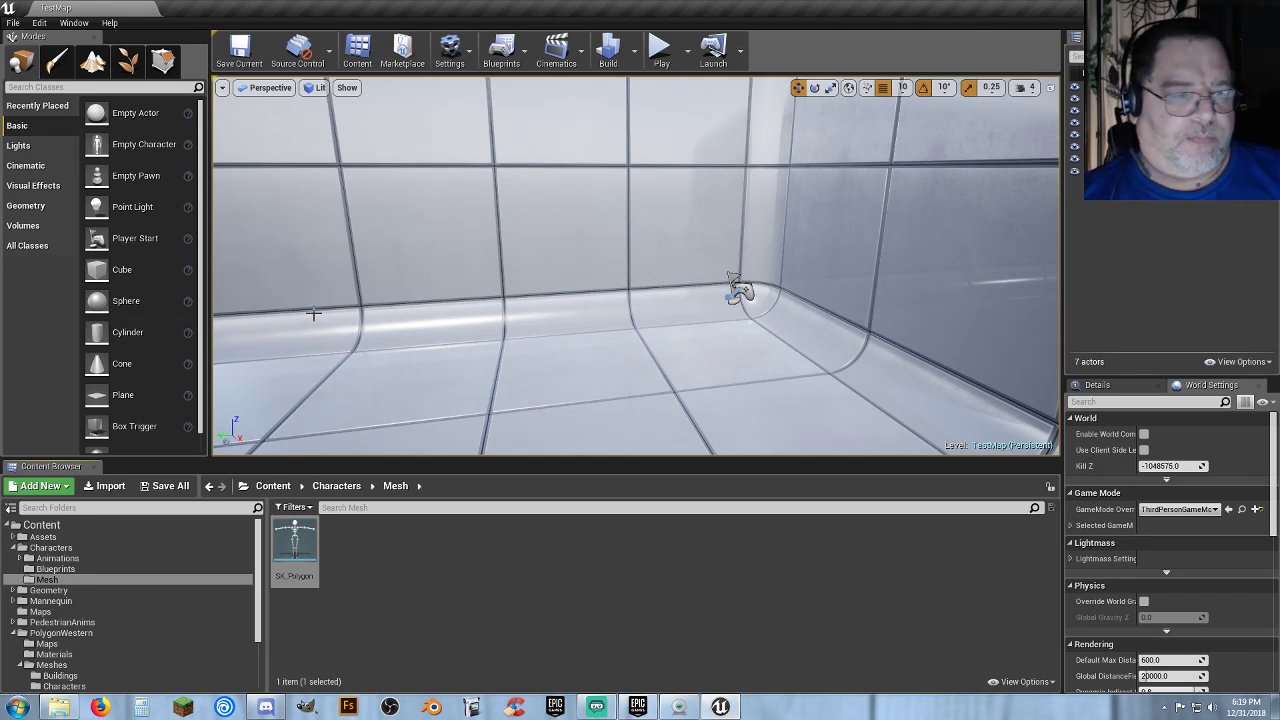
Open the SK_Polygon skeleton and apply the SK_Chr_Bandit_Male_01 preview mesh to the asset.
double_click(295, 543)
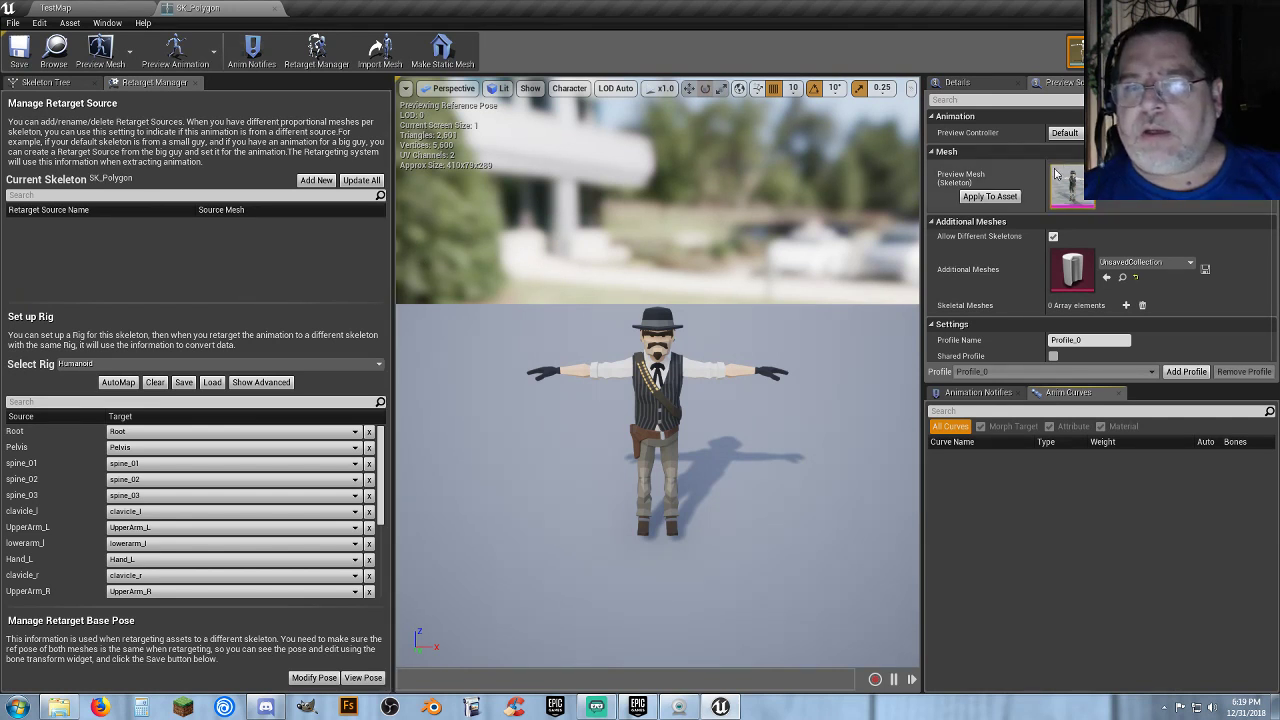
click(1006, 199)
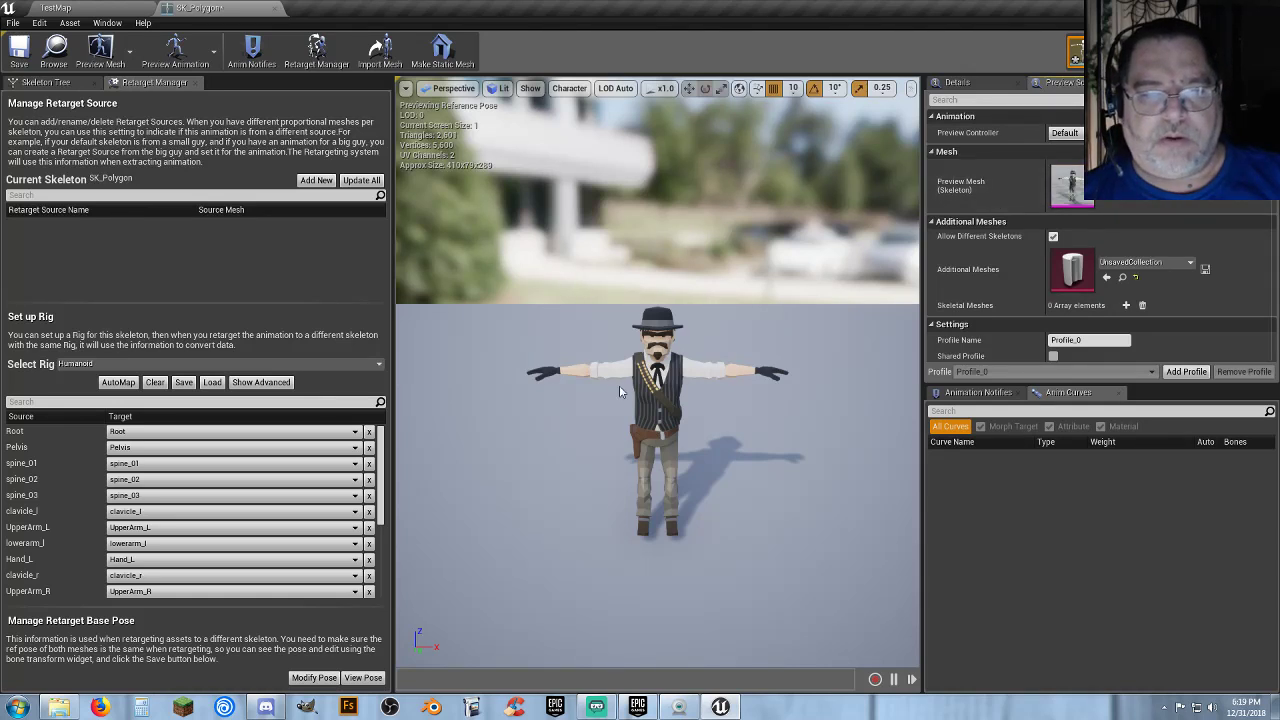
Save the SK_Polygon skeleton with its Humanoid rig and close its editor.
drag(707, 434, 476, 250)
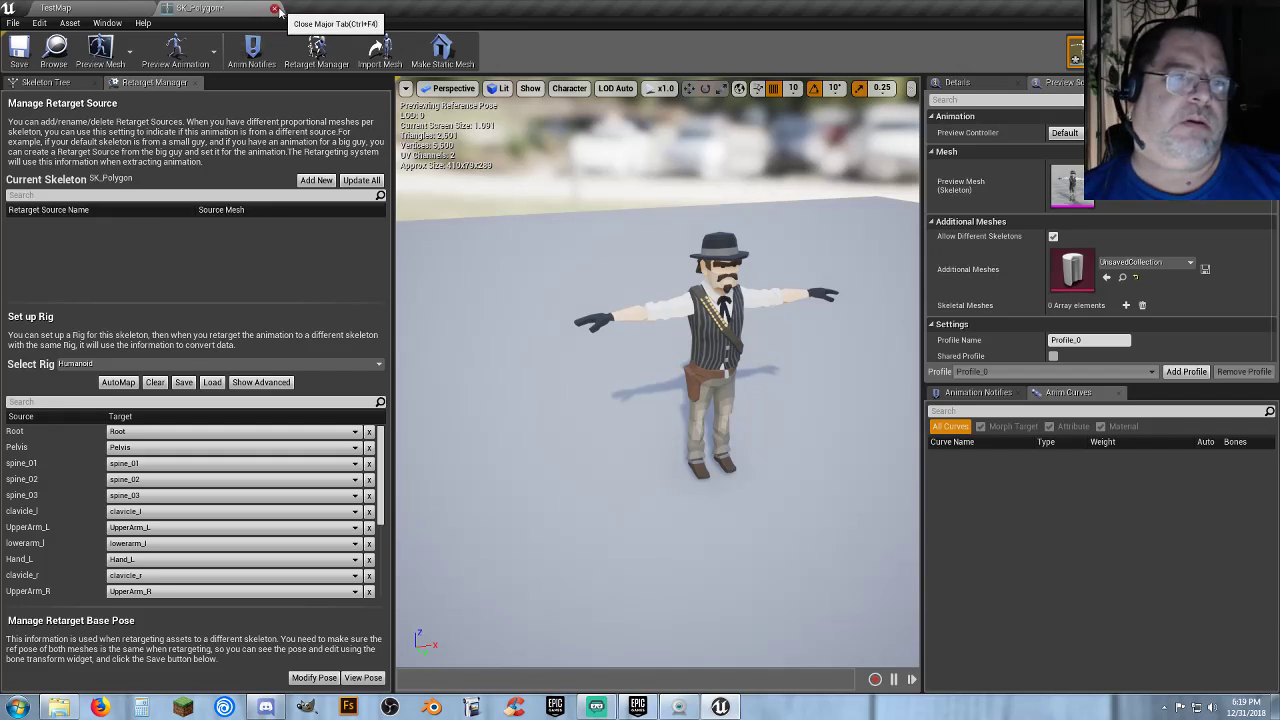
key(ctrl+s)
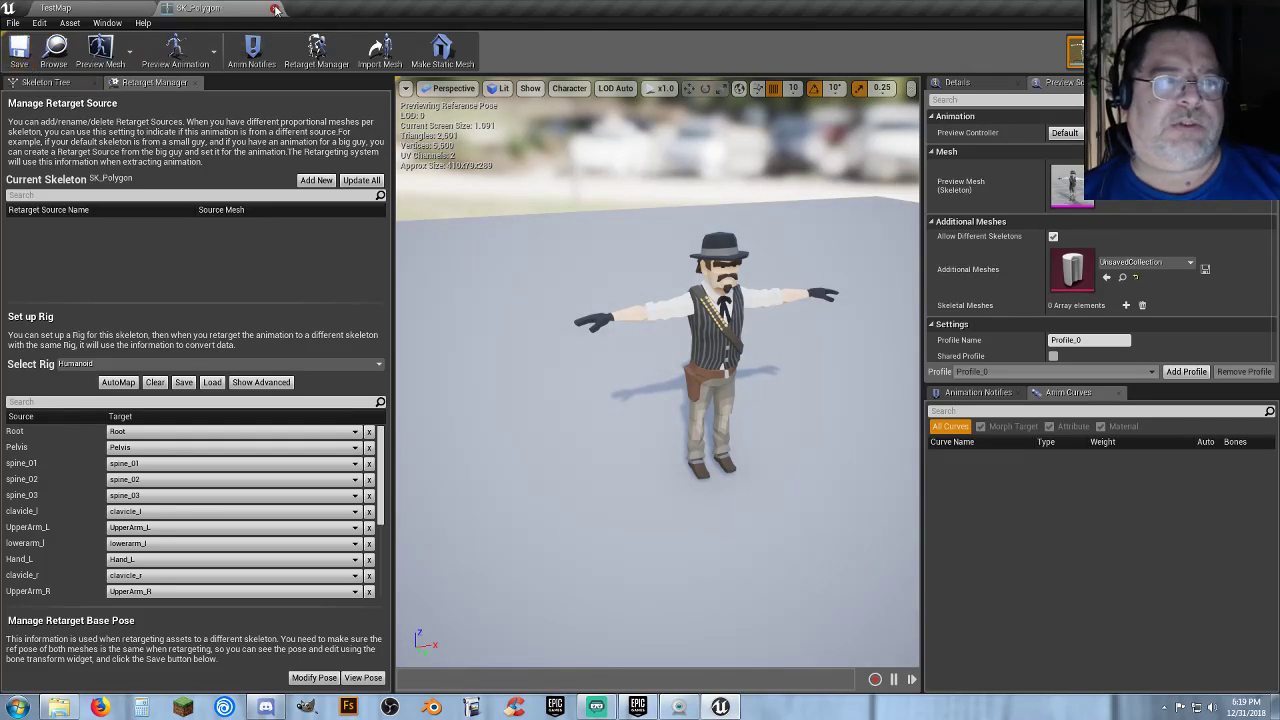
click(276, 8)
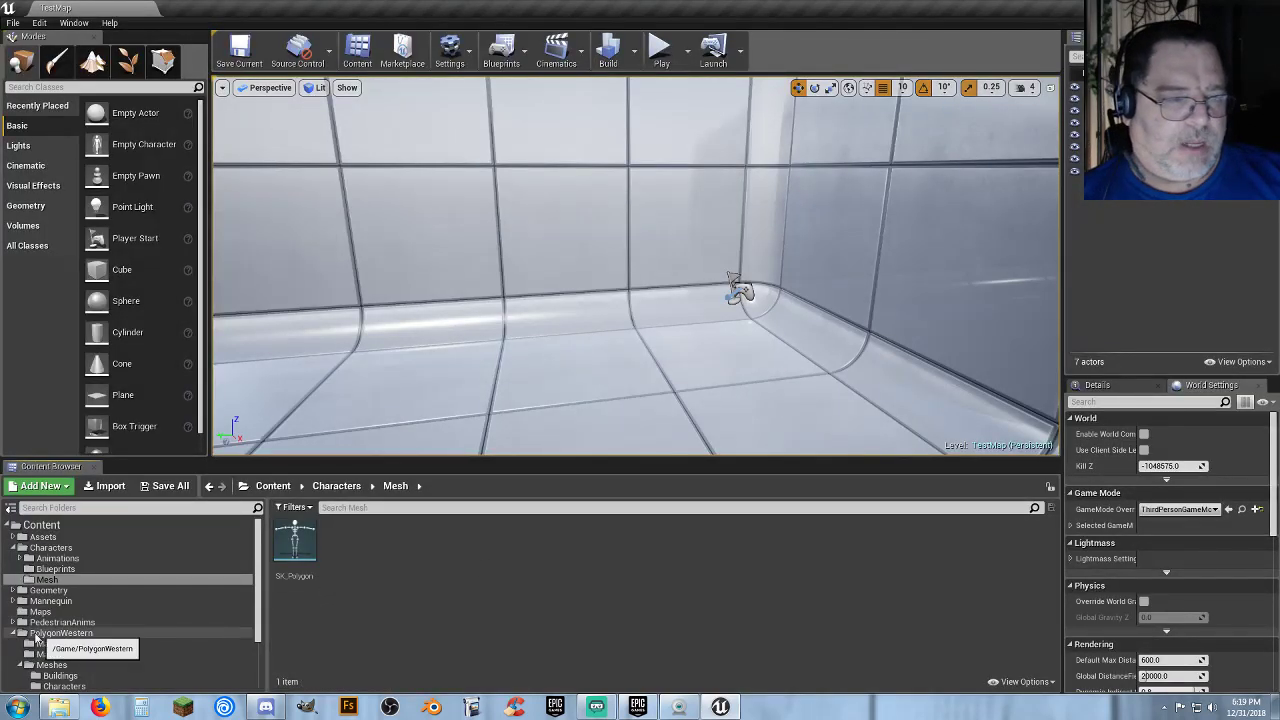
Open UE4_Mannequin_Skeleton from the Mannequin/Character/Mesh folder and set its retargeting rig to Humanoid.
click(13, 633)
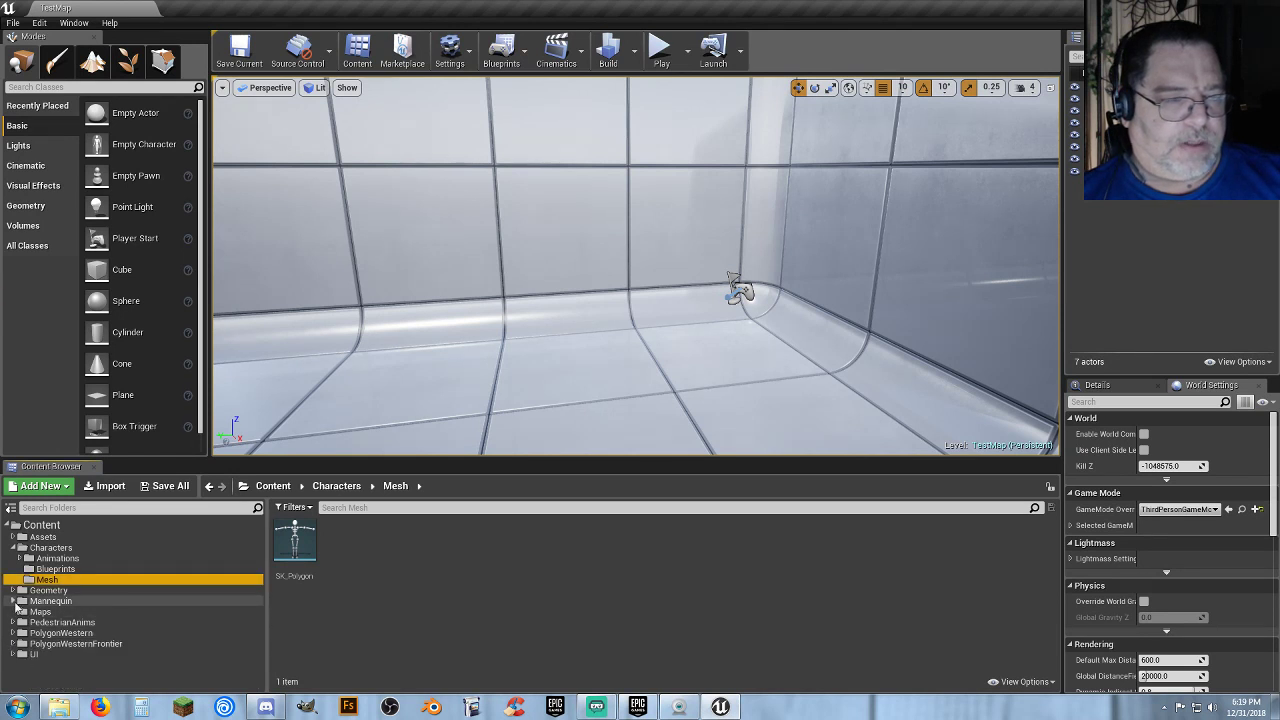
click(12, 601)
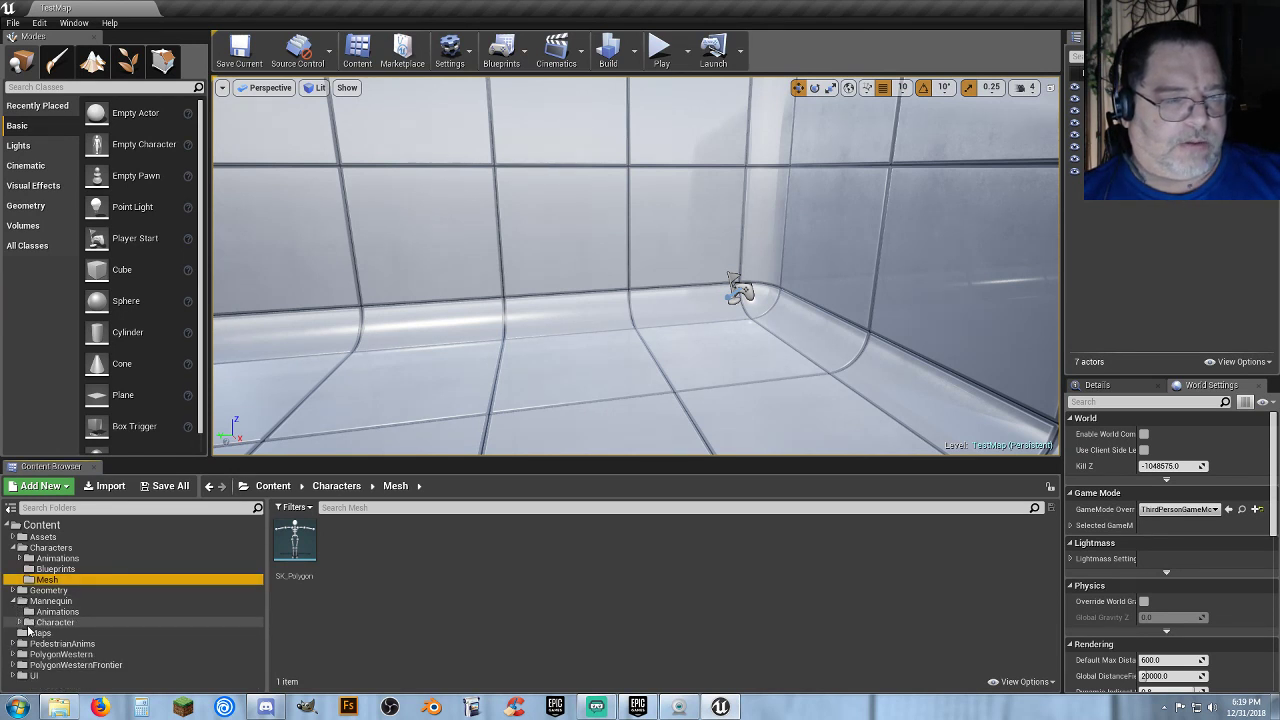
click(21, 623)
click(55, 643)
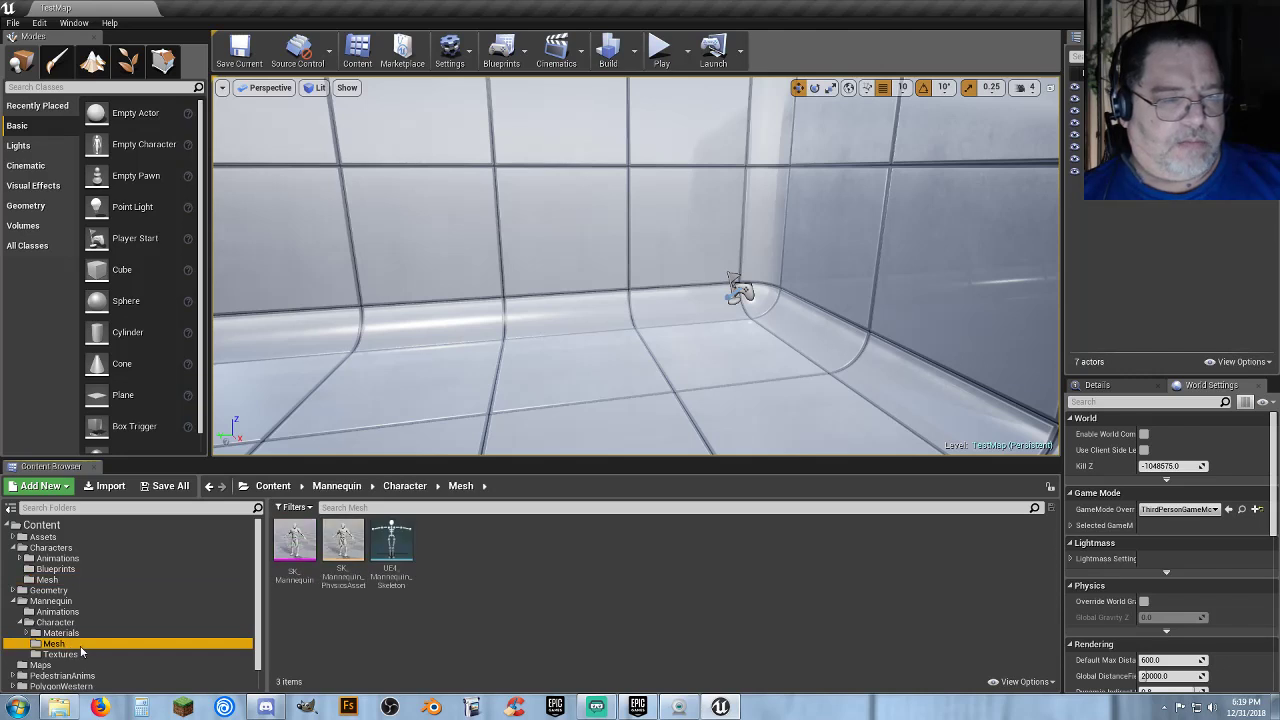
double_click(391, 545)
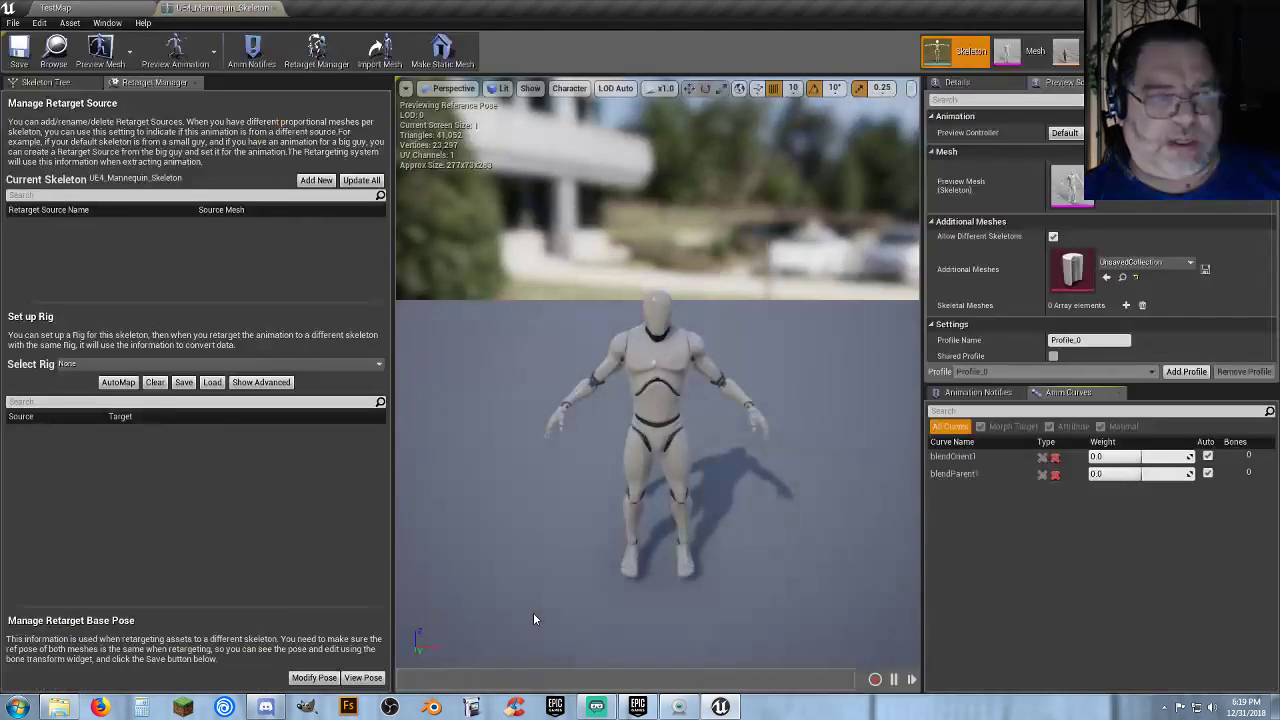
click(327, 363)
click(265, 388)
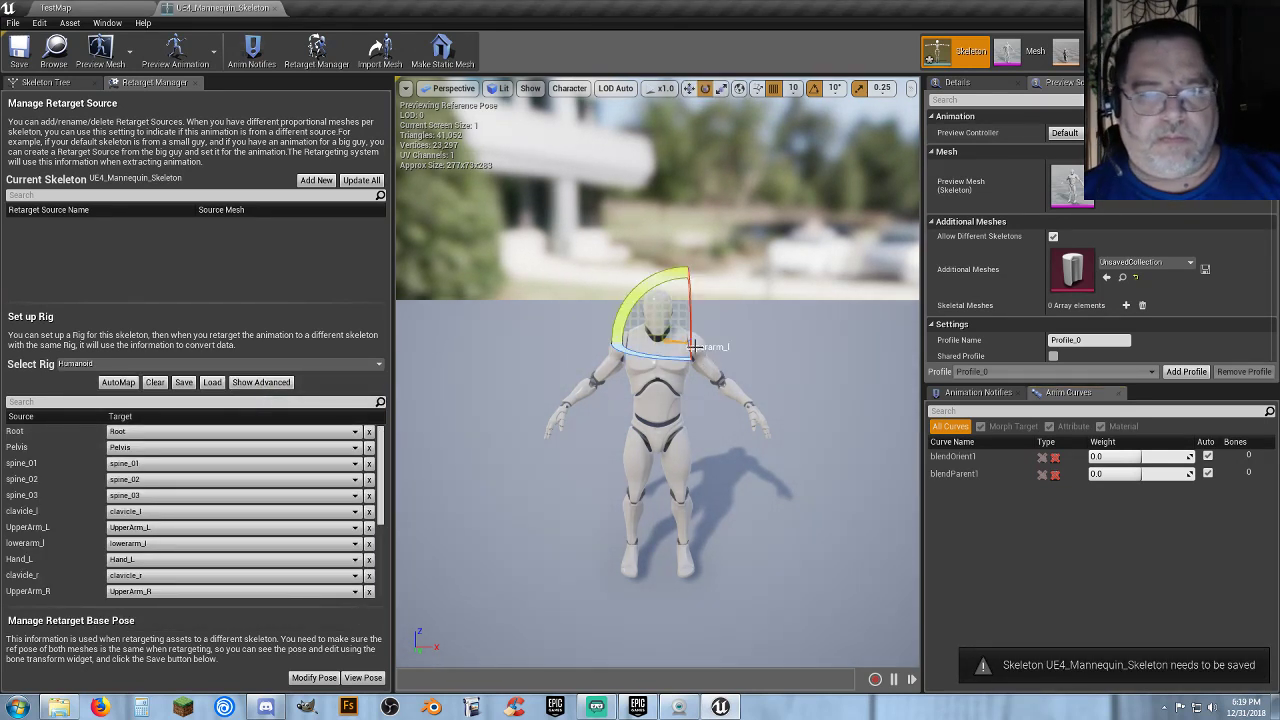
Rotate the mannequin's upper arm, lower arm and hand bones on both sides so the arms extend horizontally in a T-pose.
drag(659, 285, 677, 313)
click(757, 338)
drag(705, 355, 707, 355)
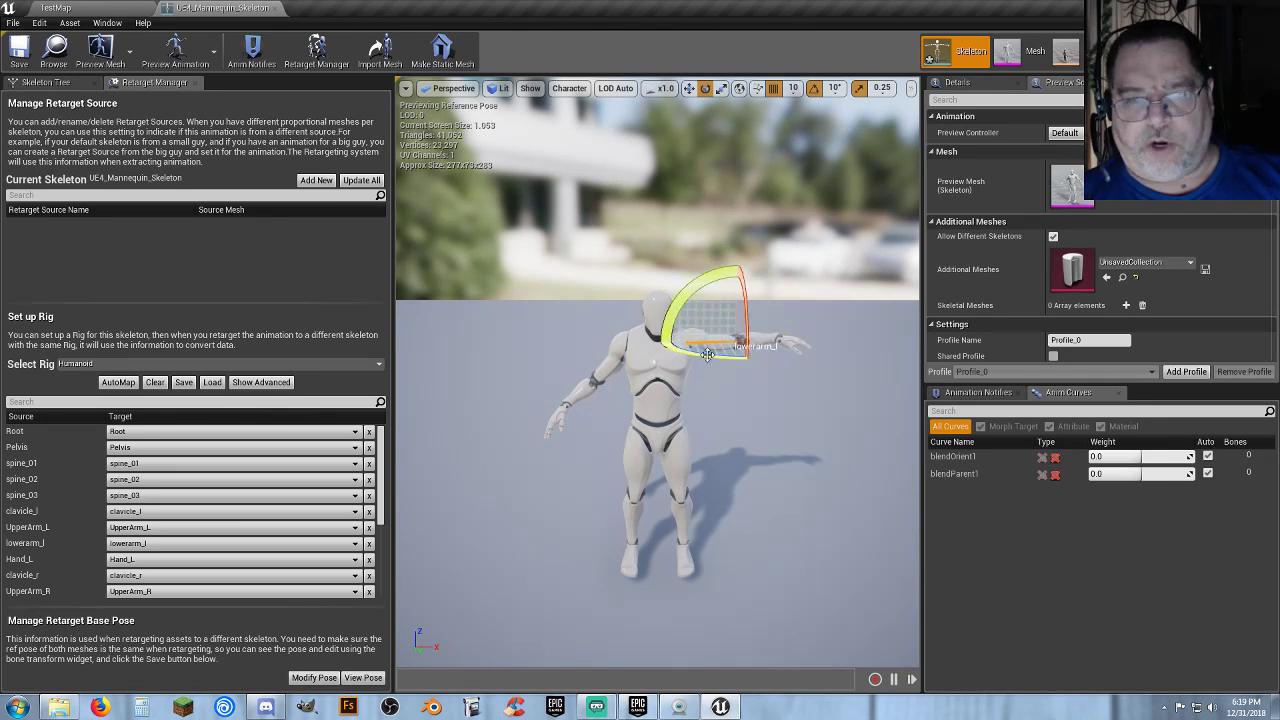
click(796, 340)
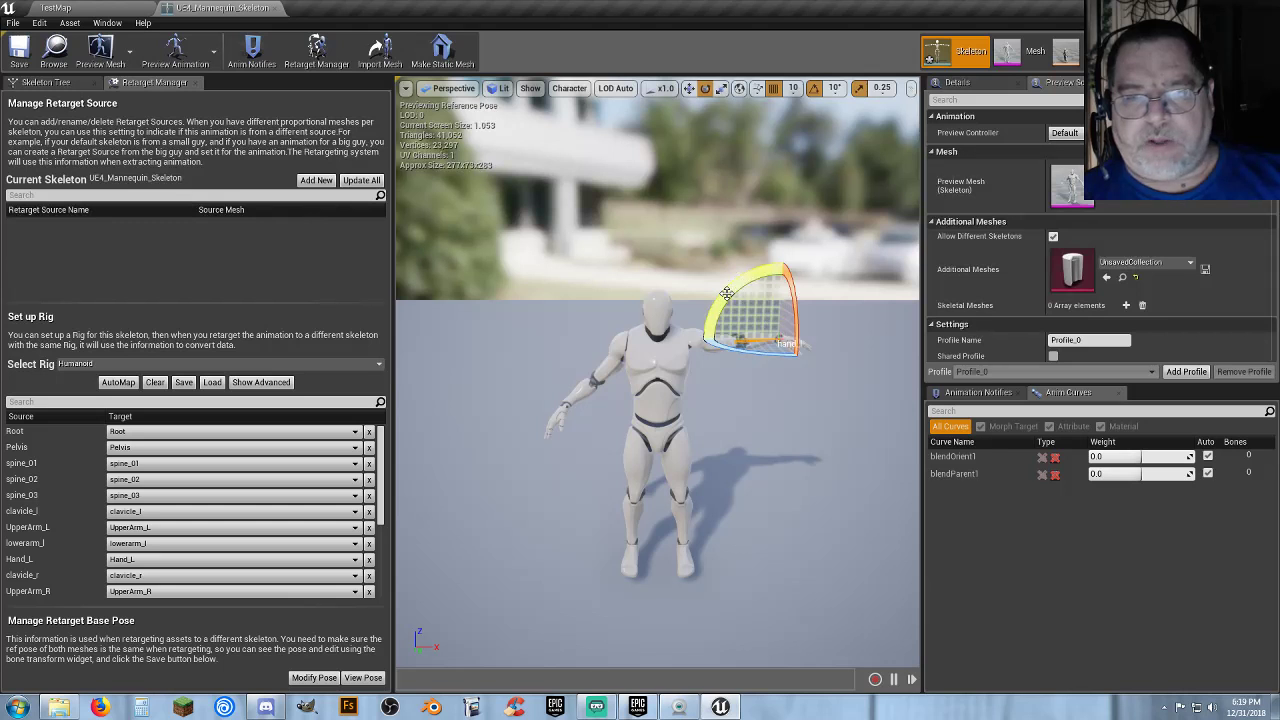
drag(726, 293, 618, 354)
click(614, 357)
click(560, 340)
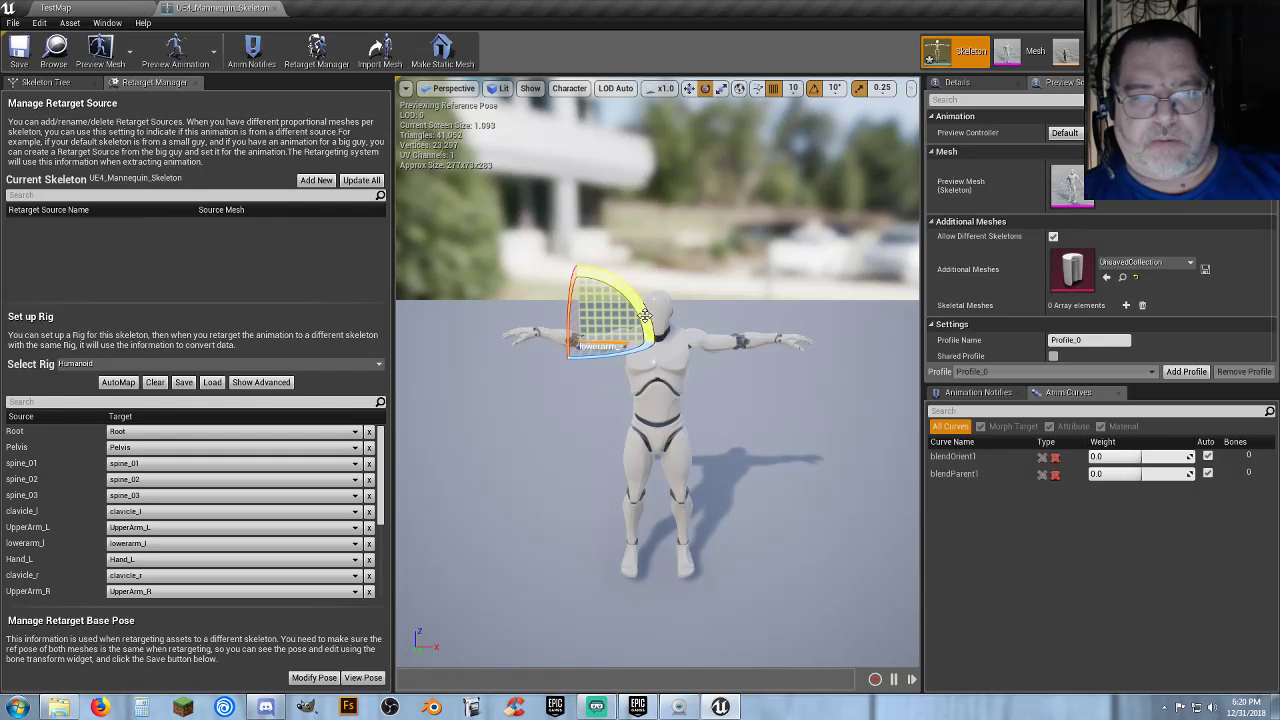
drag(645, 315, 522, 338)
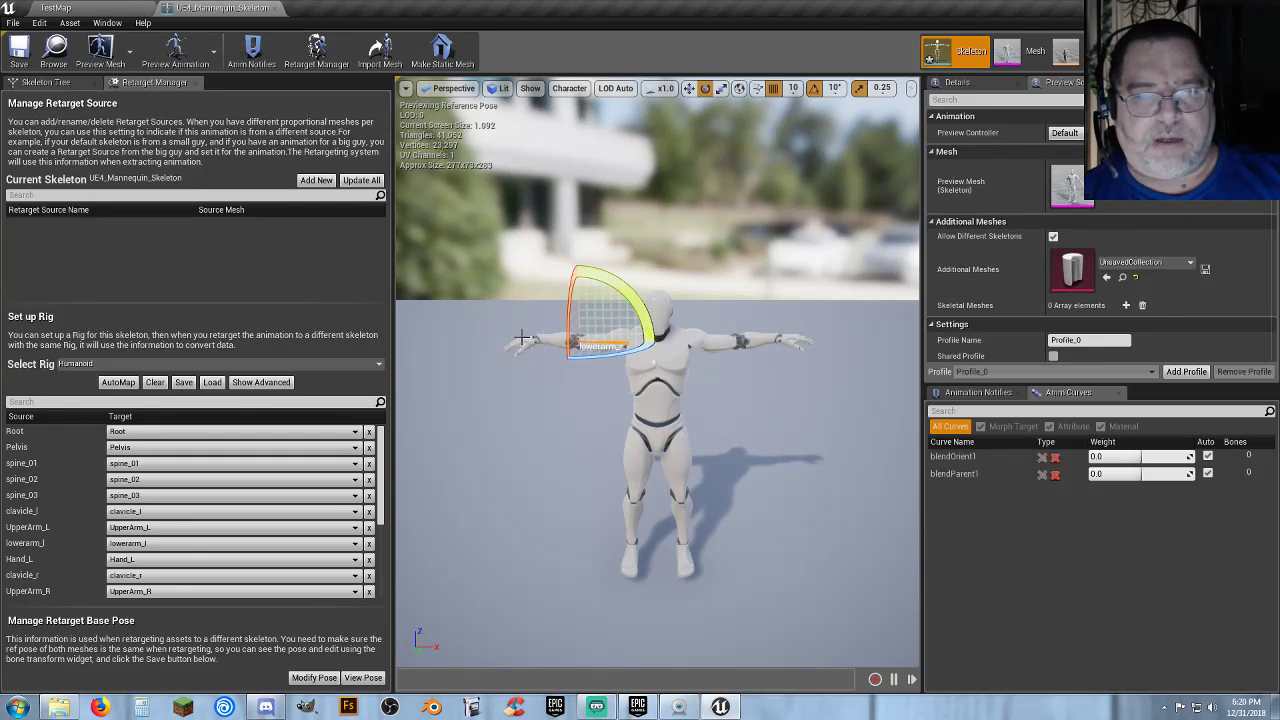
click(522, 340)
drag(600, 300, 612, 344)
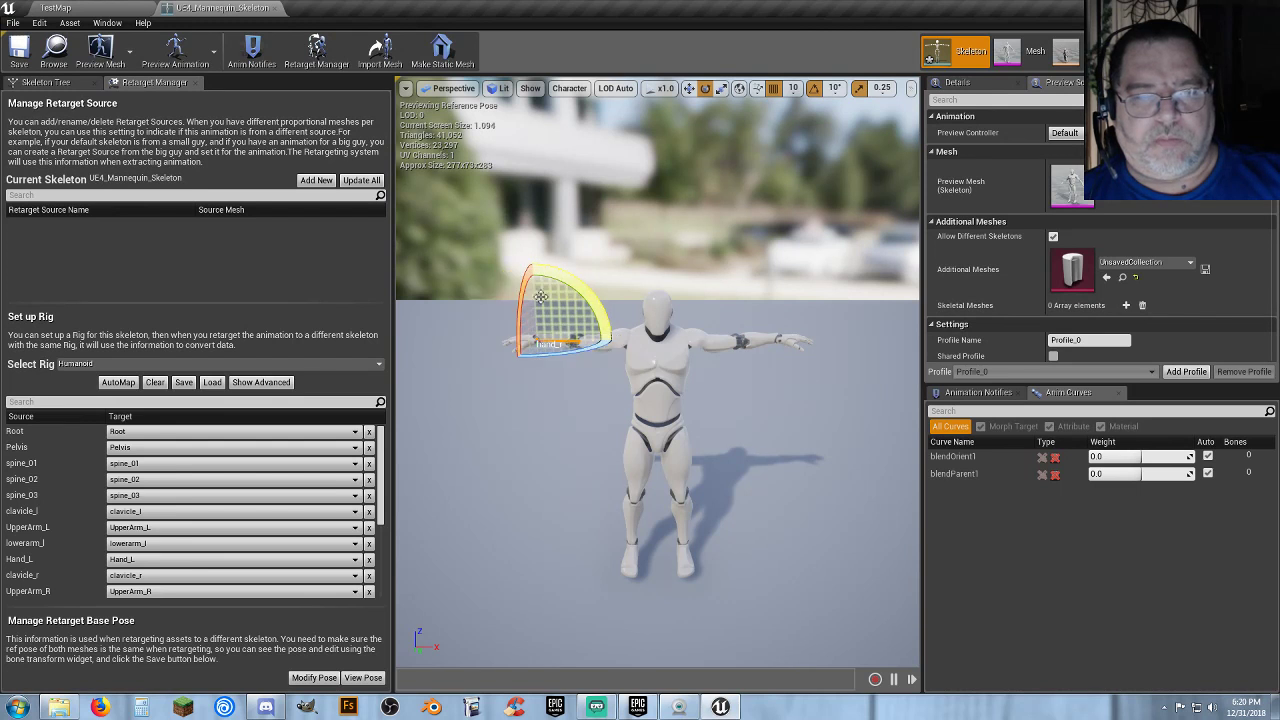
Use the current pose as the mannequin's retarget base pose, close the skeleton editor and save all content including SK_Mannequin.
click(300, 679)
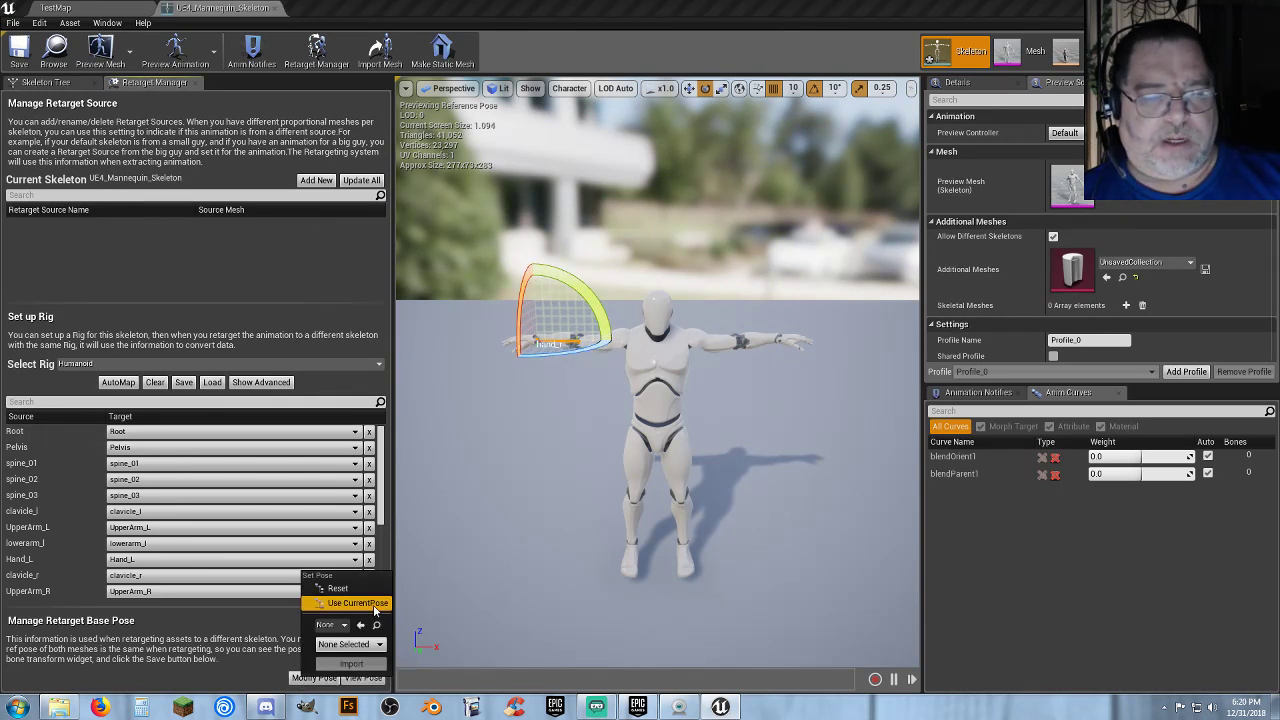
click(356, 603)
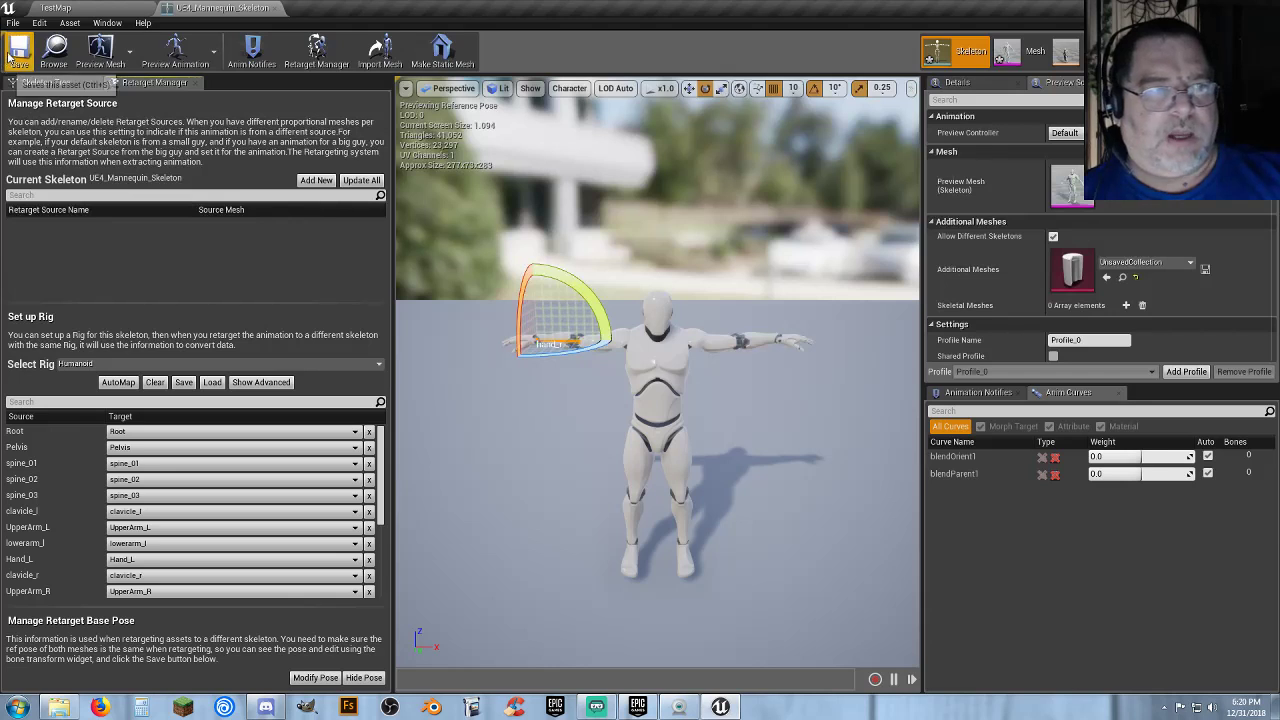
click(274, 9)
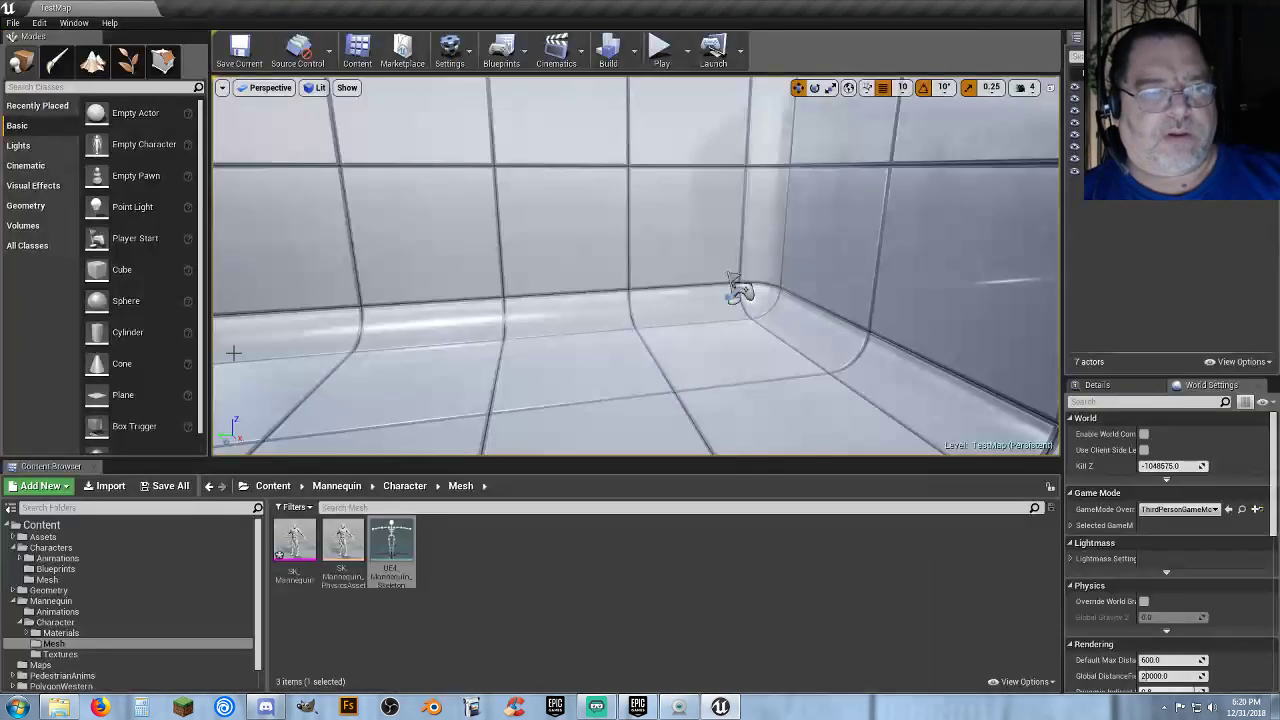
click(168, 486)
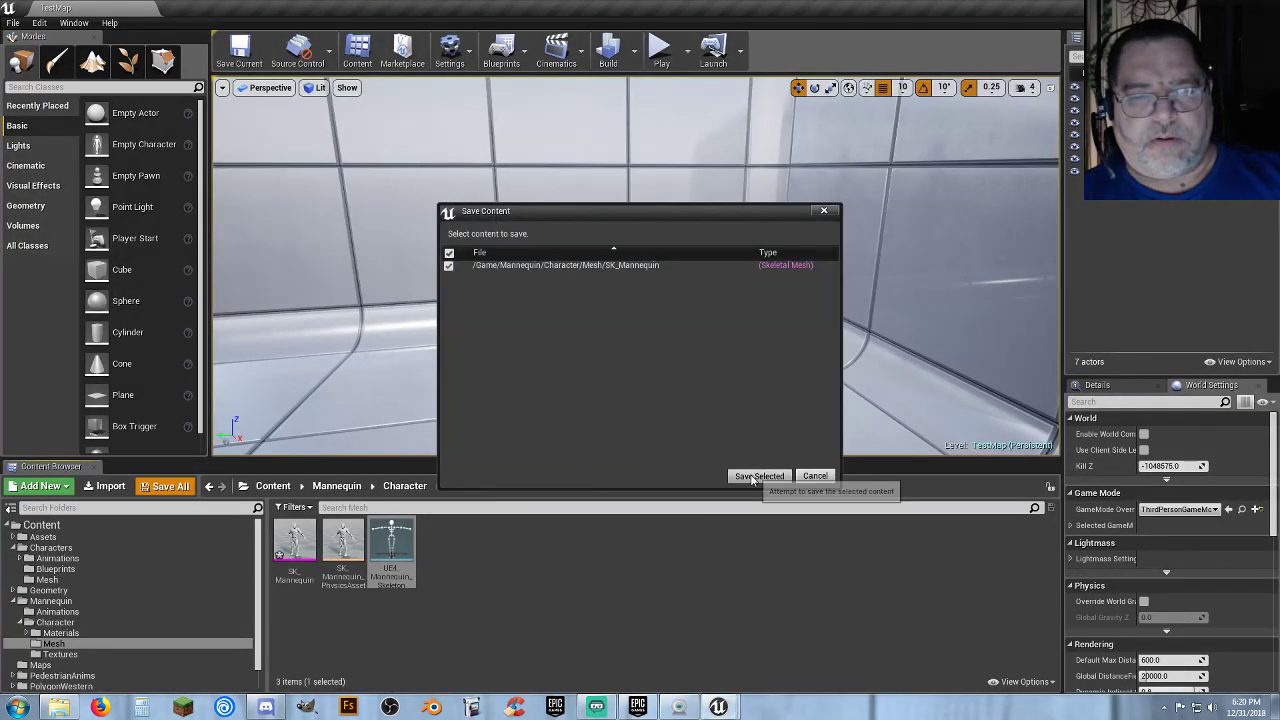
click(757, 476)
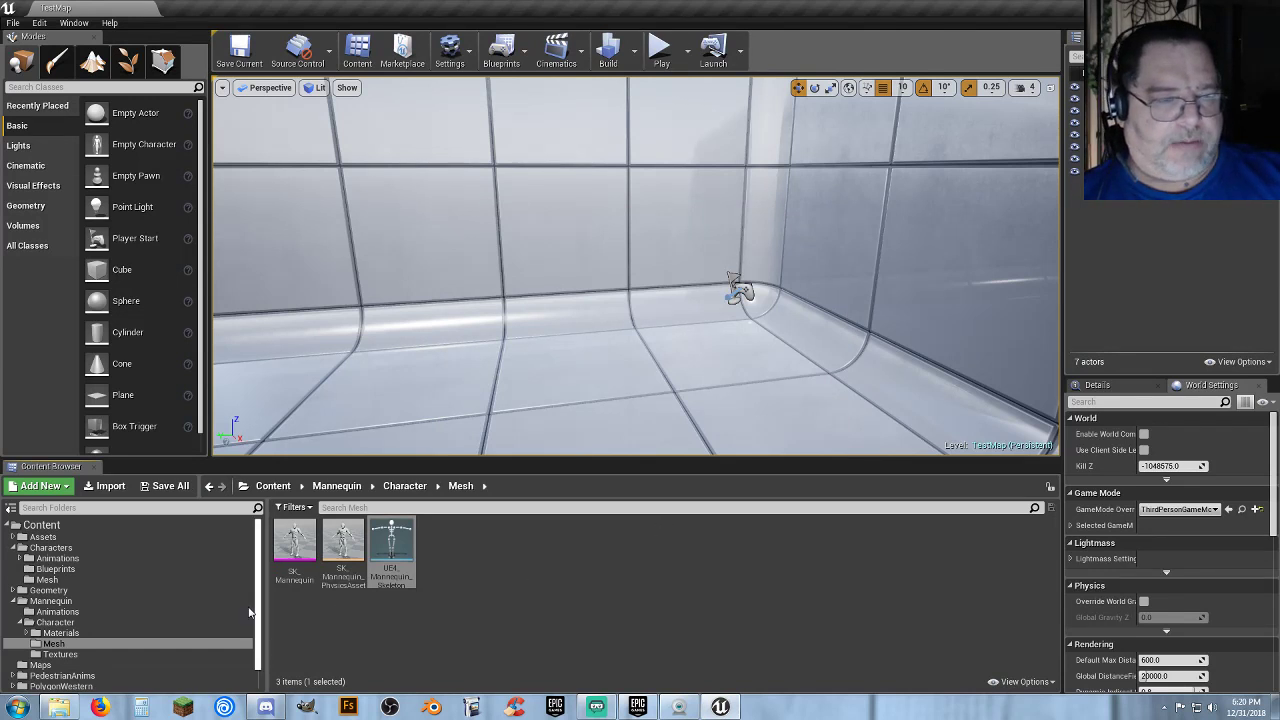
Copy the asset name of ThirdPerson_AnimBP in the Mannequin/Animations folder without renaming it.
click(75, 612)
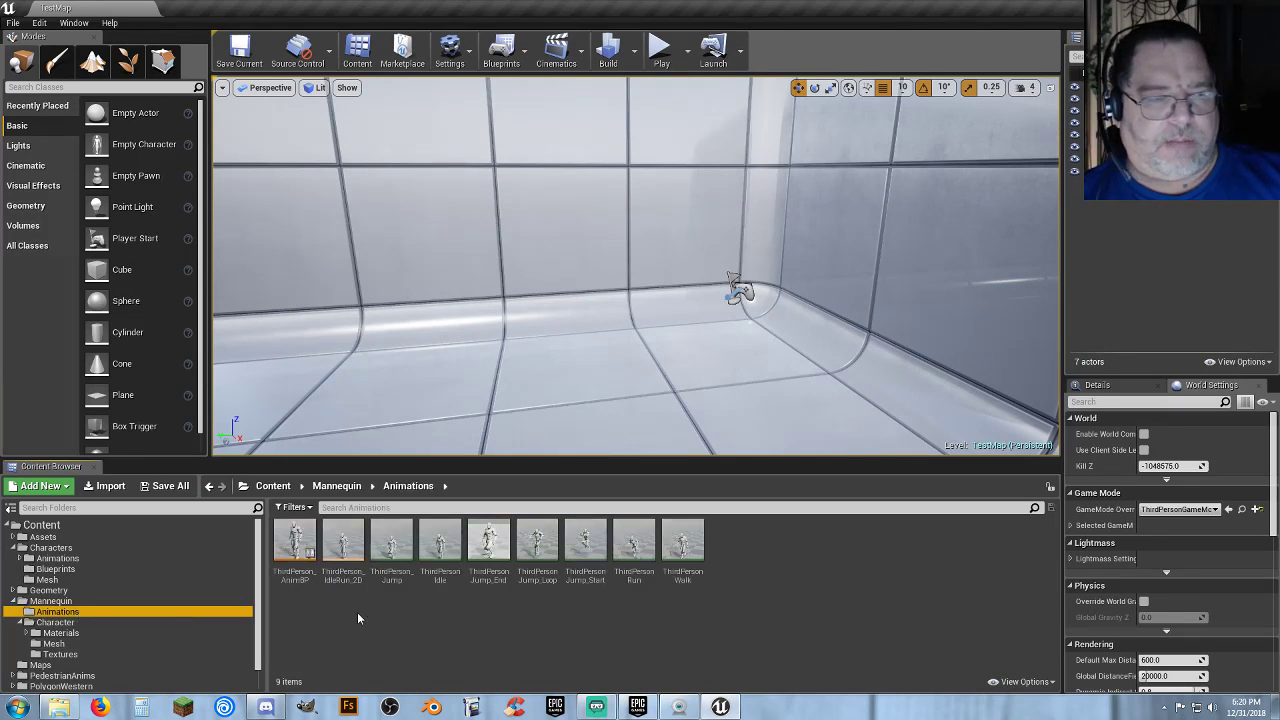
click(297, 565)
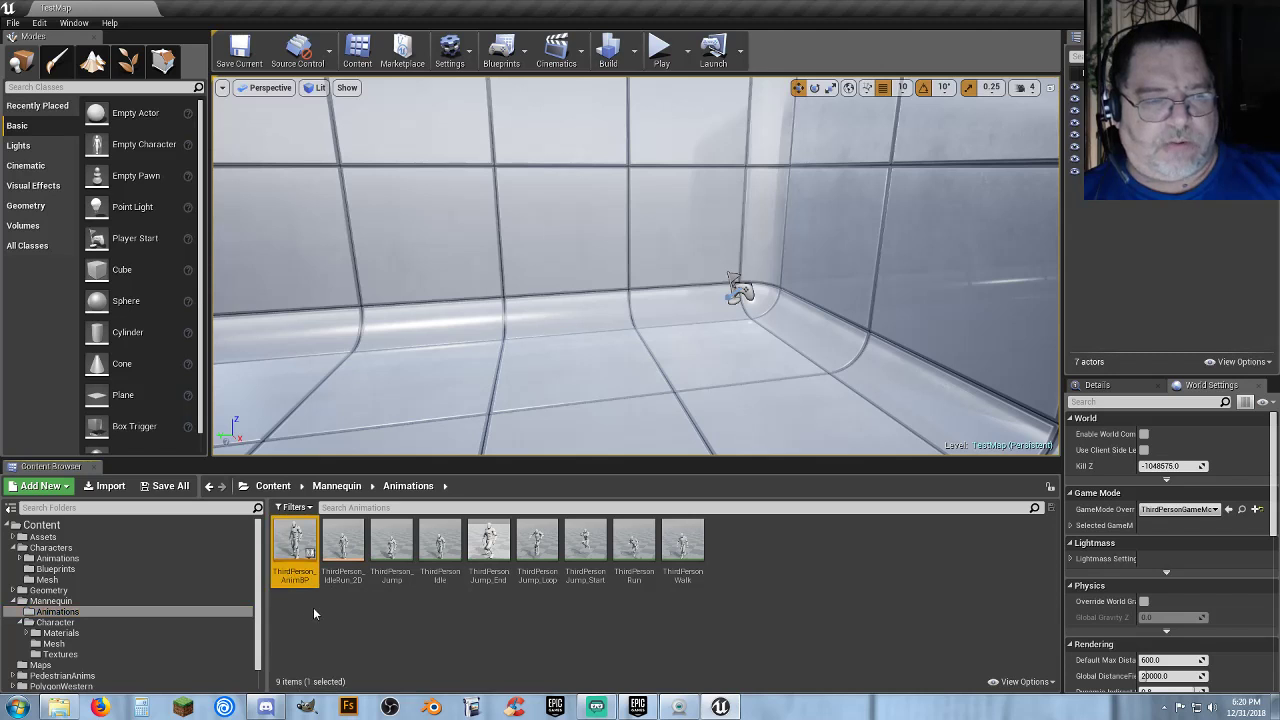
key(F2)
key(ctrl+c)
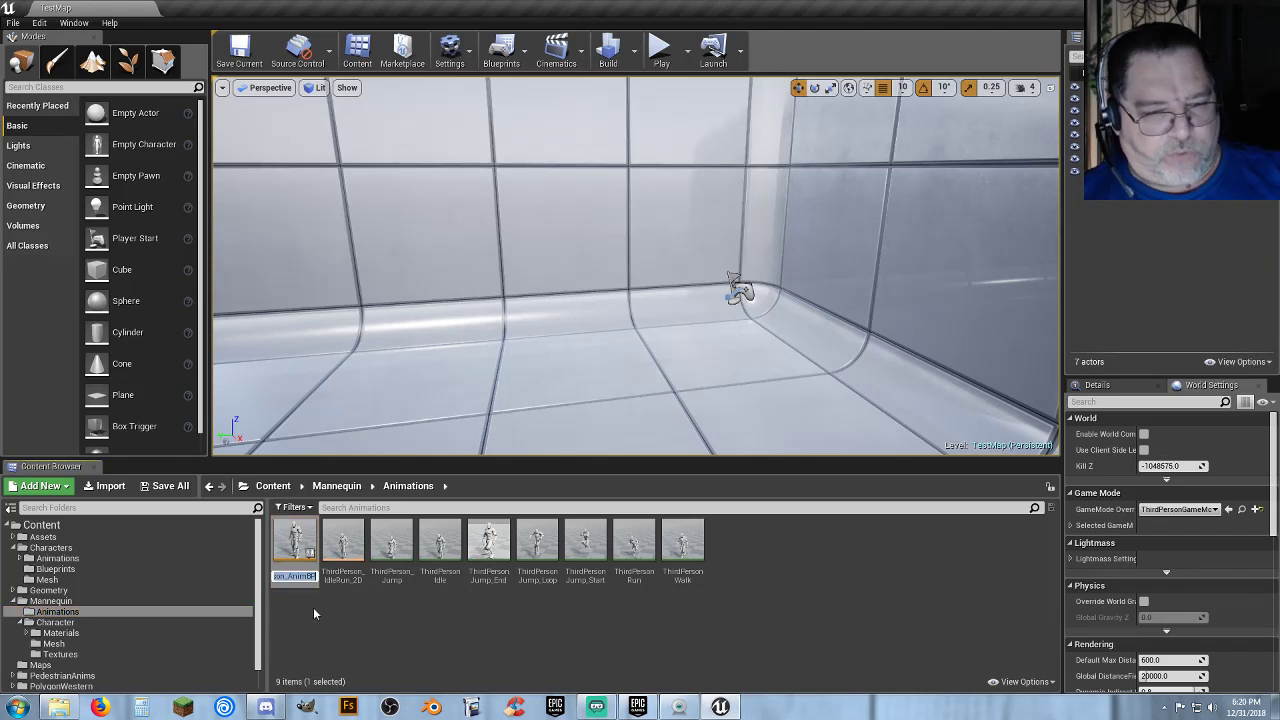
click(313, 608)
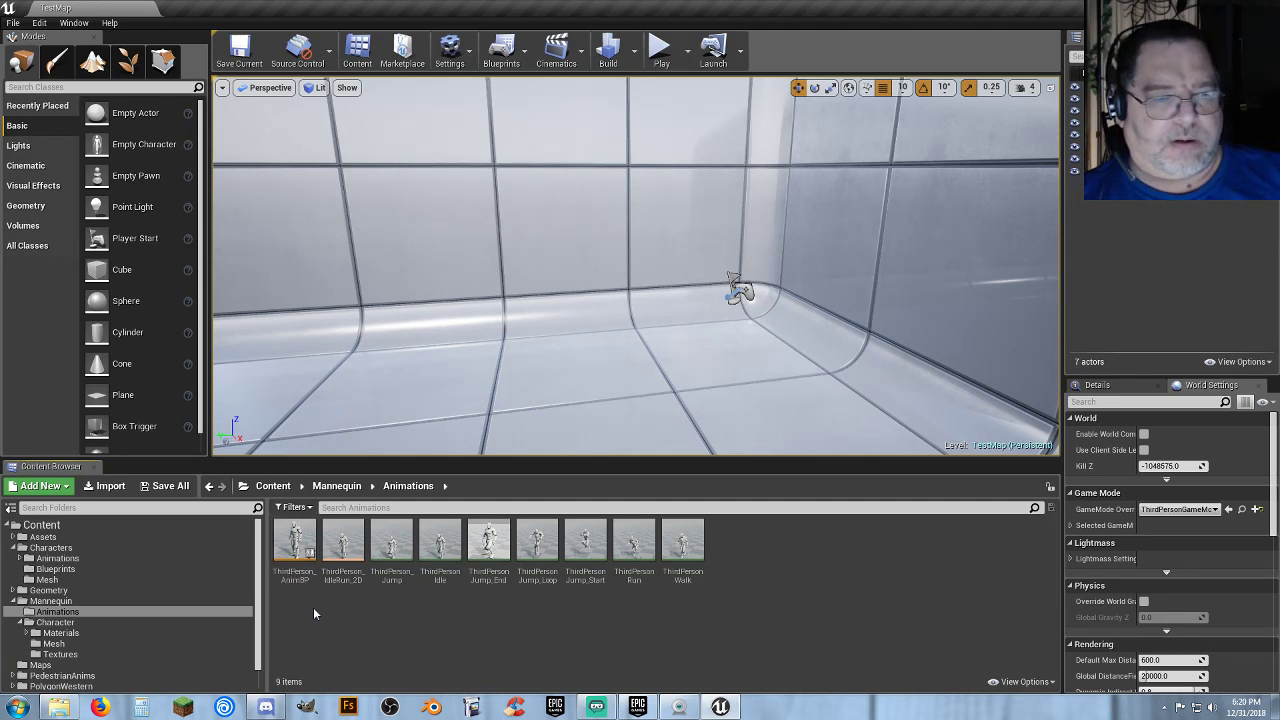
Set up a duplicate-and-retarget of ThirdPerson_AnimBP to the SK_Polygon skeleton, replacing ThirdPerson_AnimBP with Polygon_ABP in the new name.
right_click(297, 558)
mouse_move(392, 278)
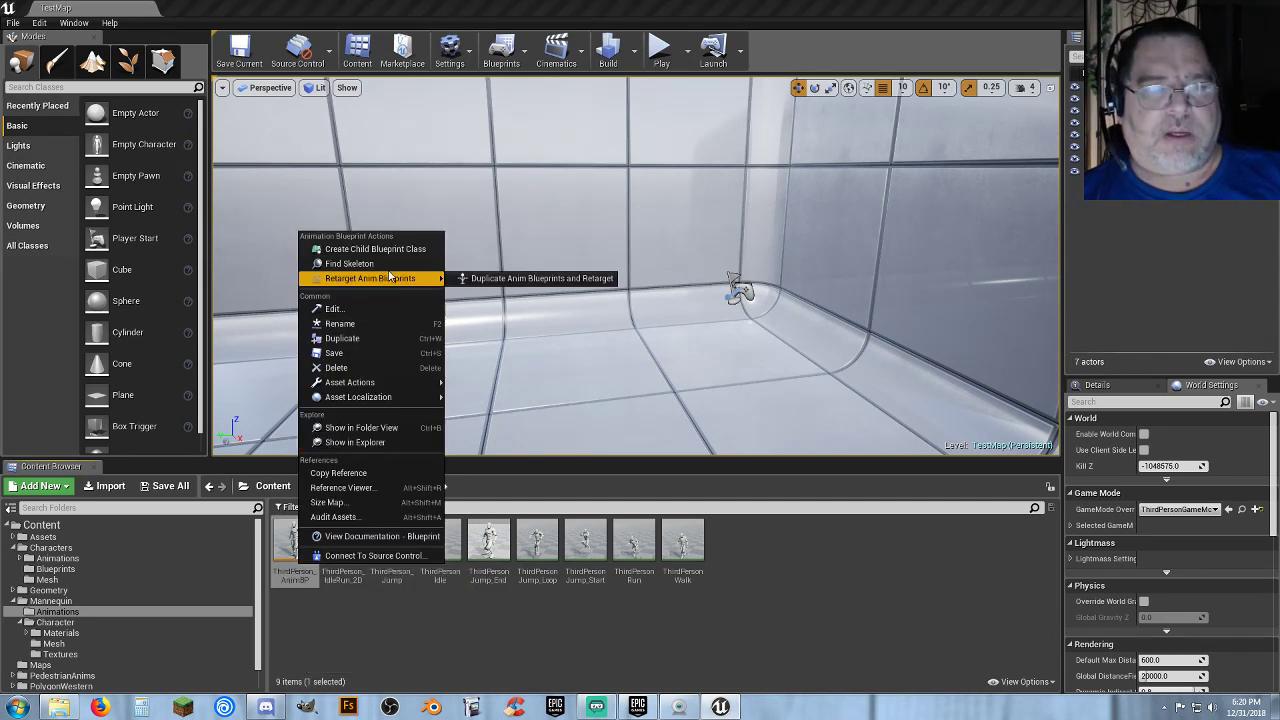
click(549, 279)
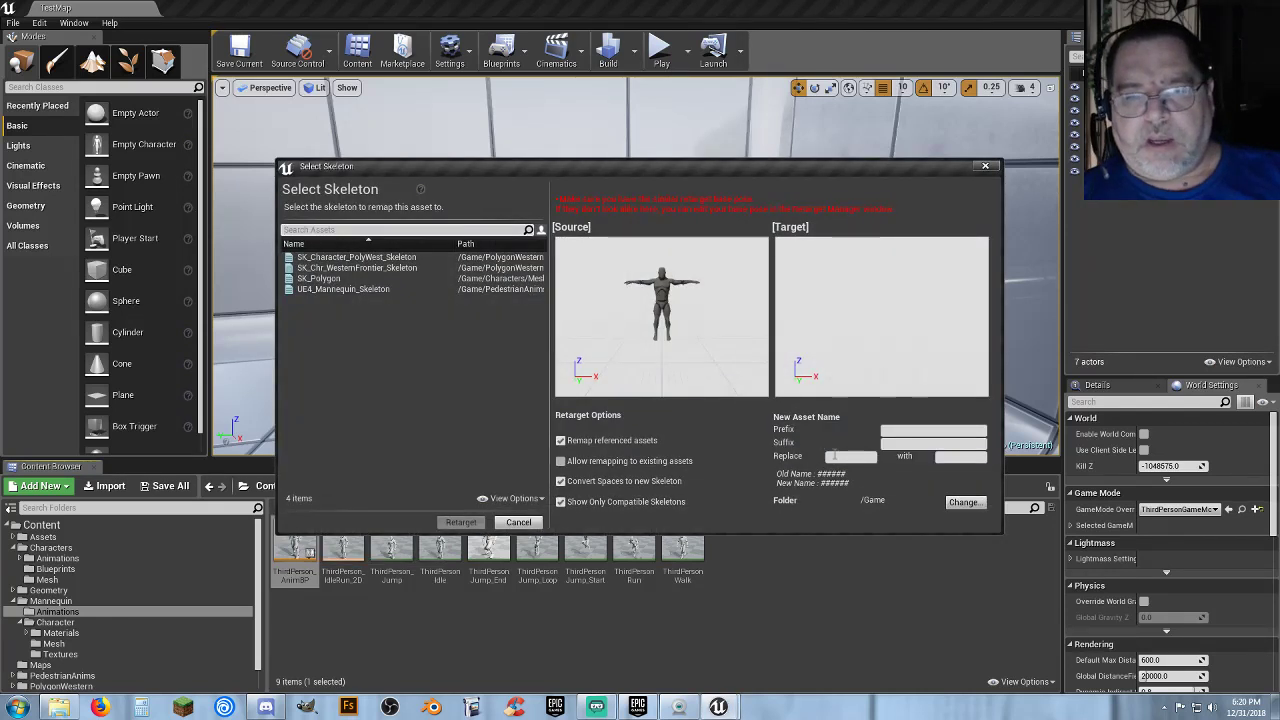
click(832, 456)
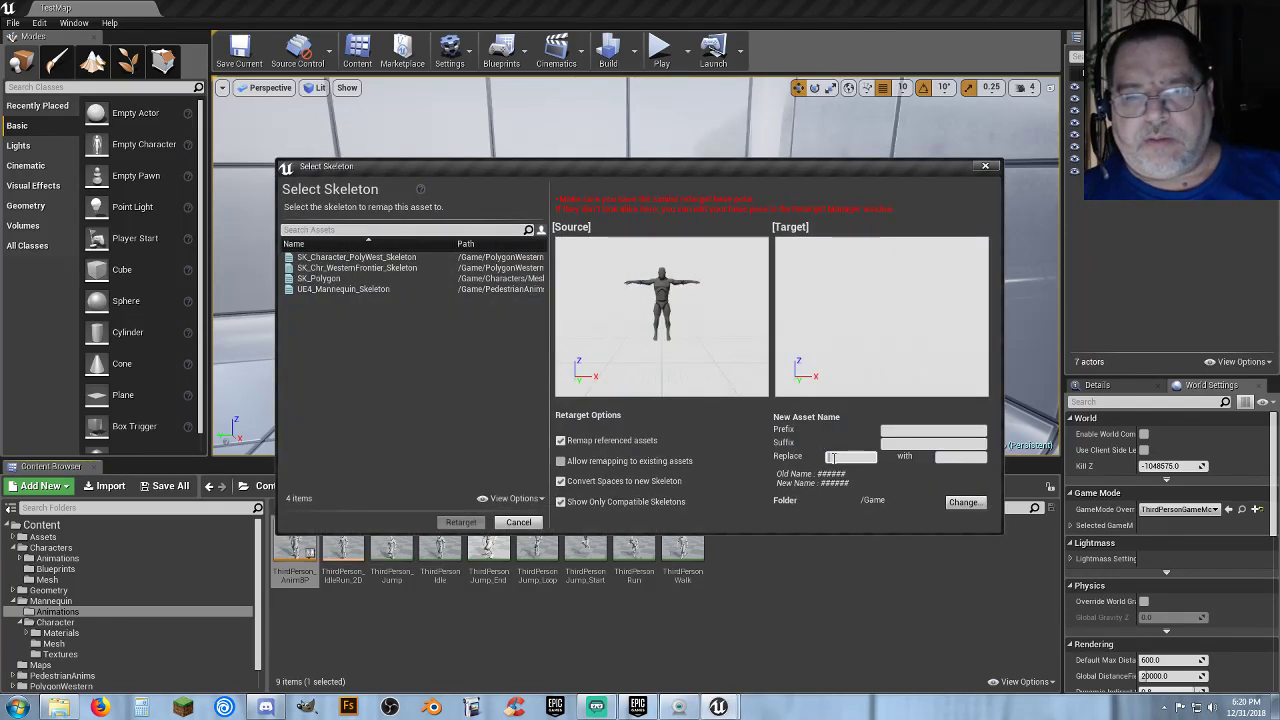
click(360, 279)
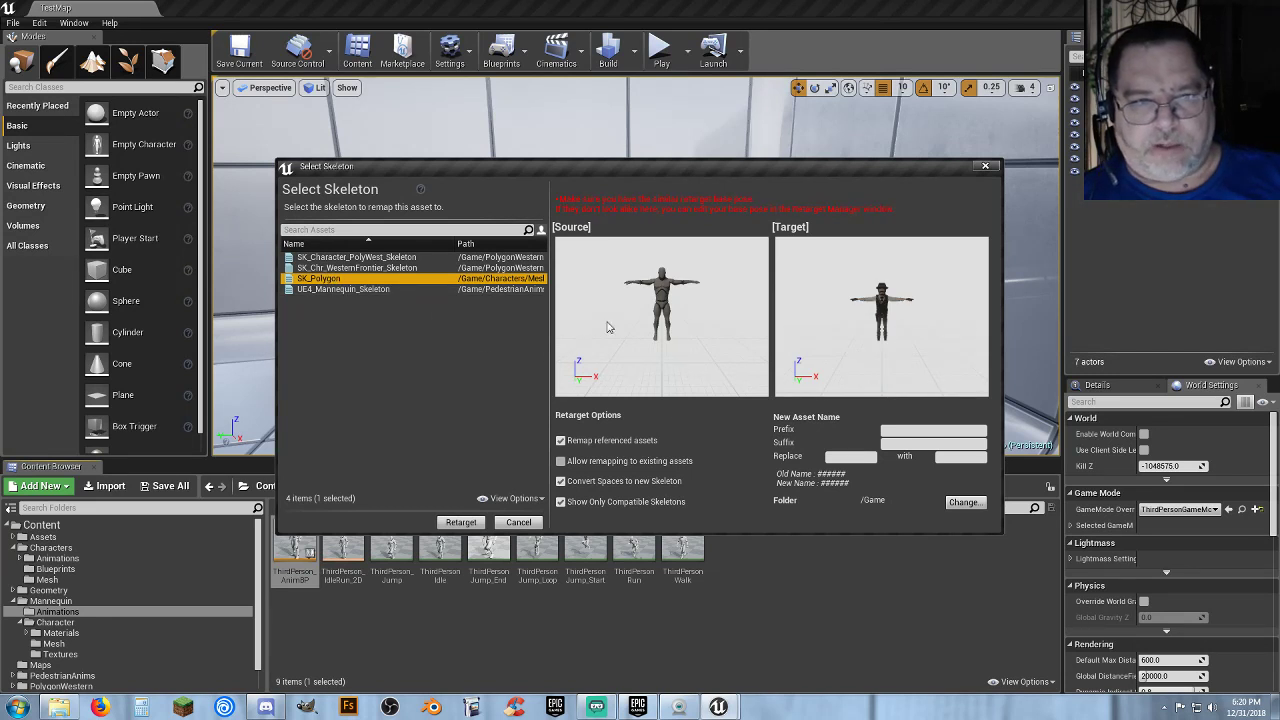
click(836, 456)
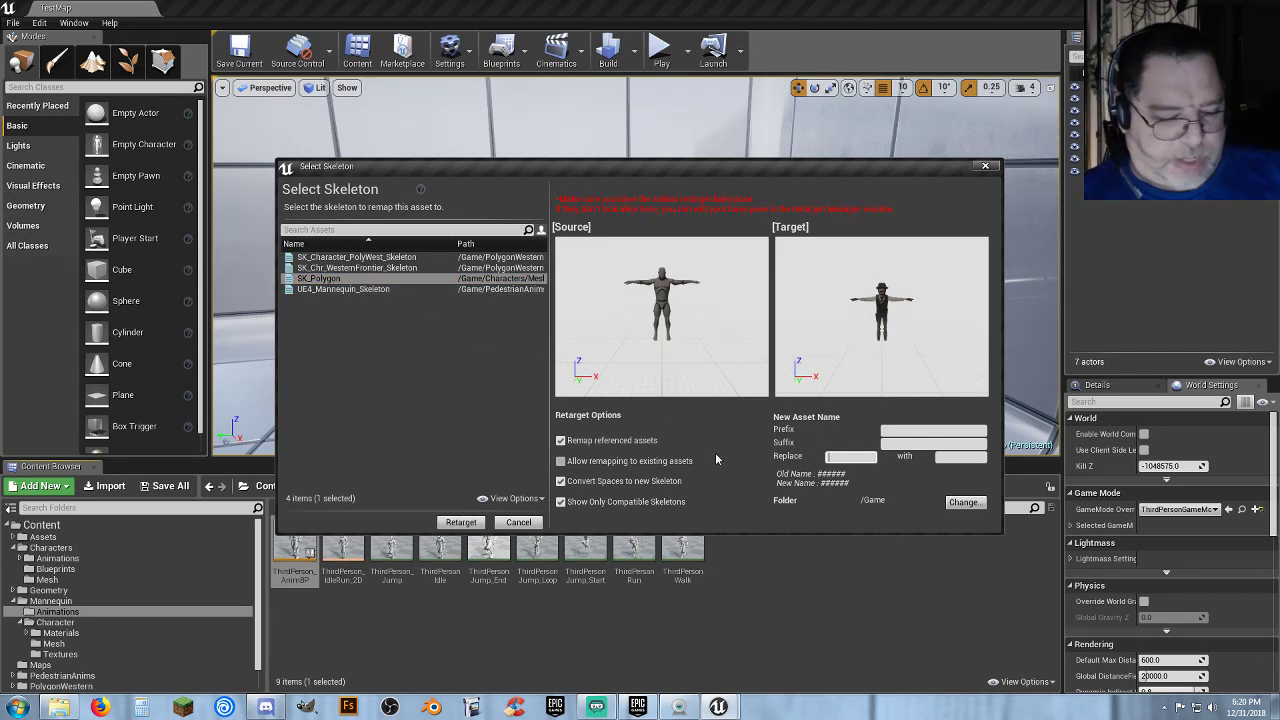
key(ctrl+v)
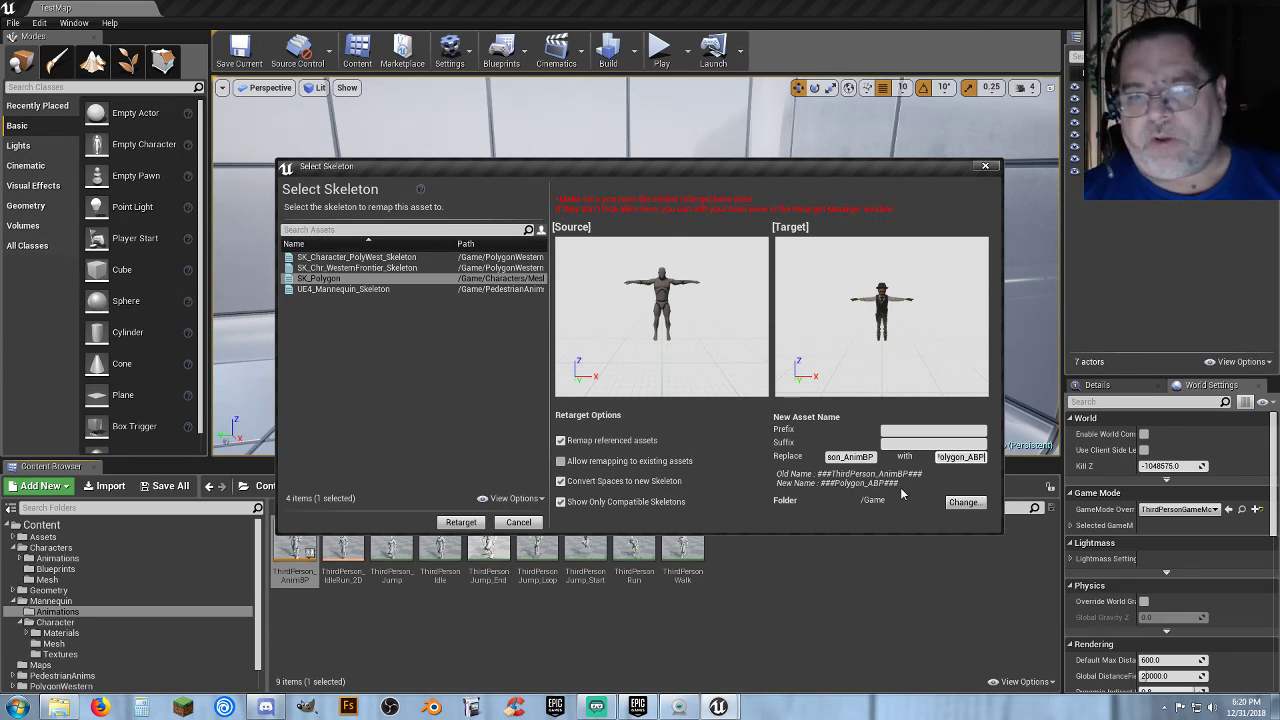
Retarget the animation blueprint and its animations into Characters/Animations/Unarmed and save all new assets.
click(963, 503)
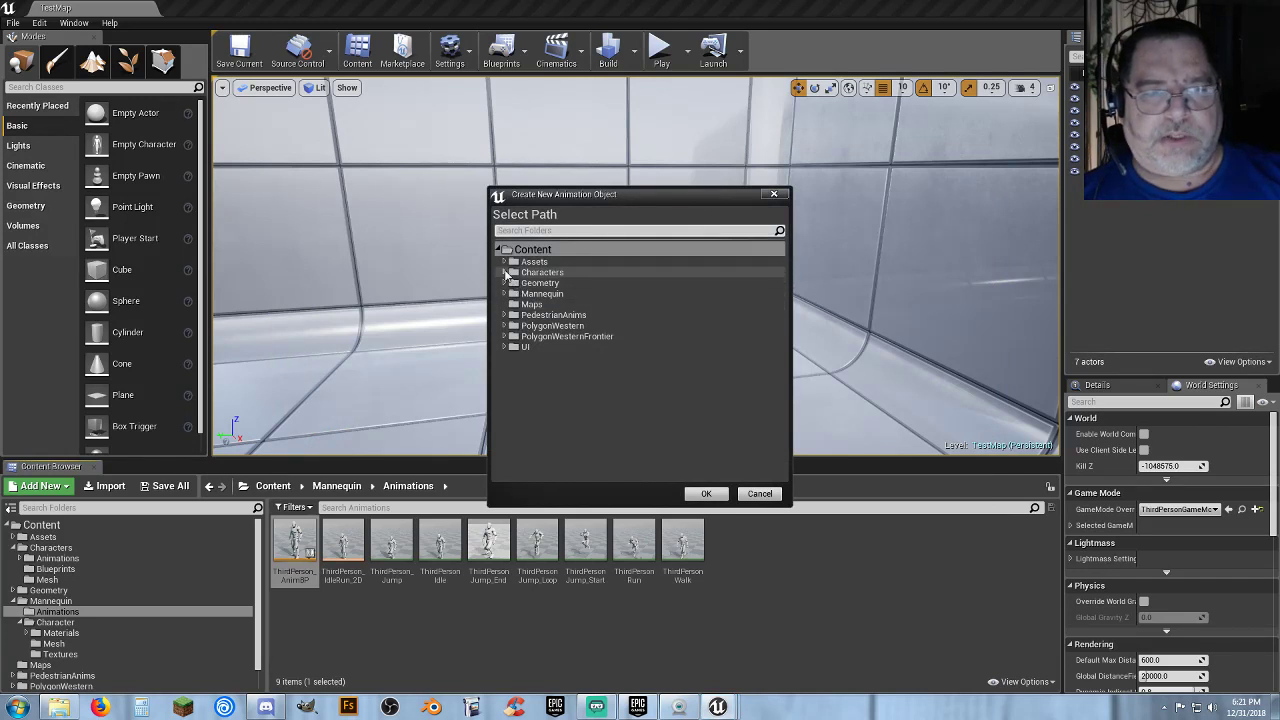
click(504, 272)
click(511, 284)
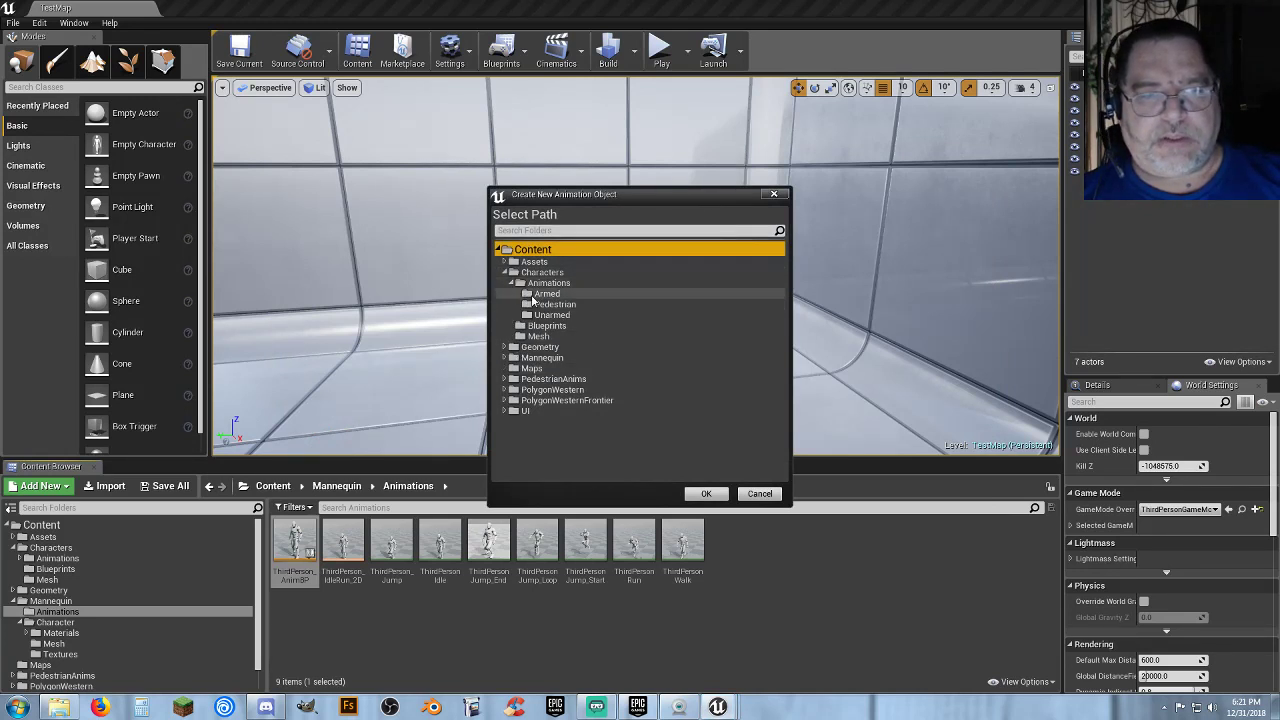
click(551, 315)
click(706, 494)
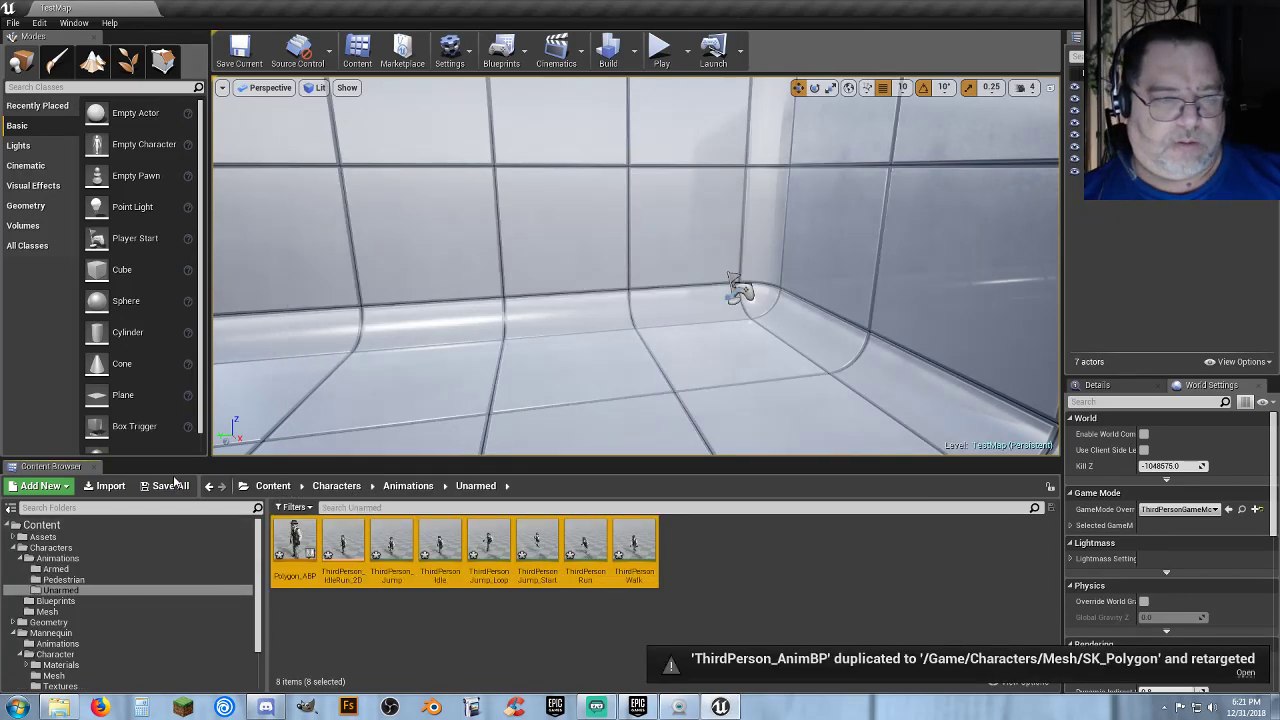
click(172, 485)
click(757, 472)
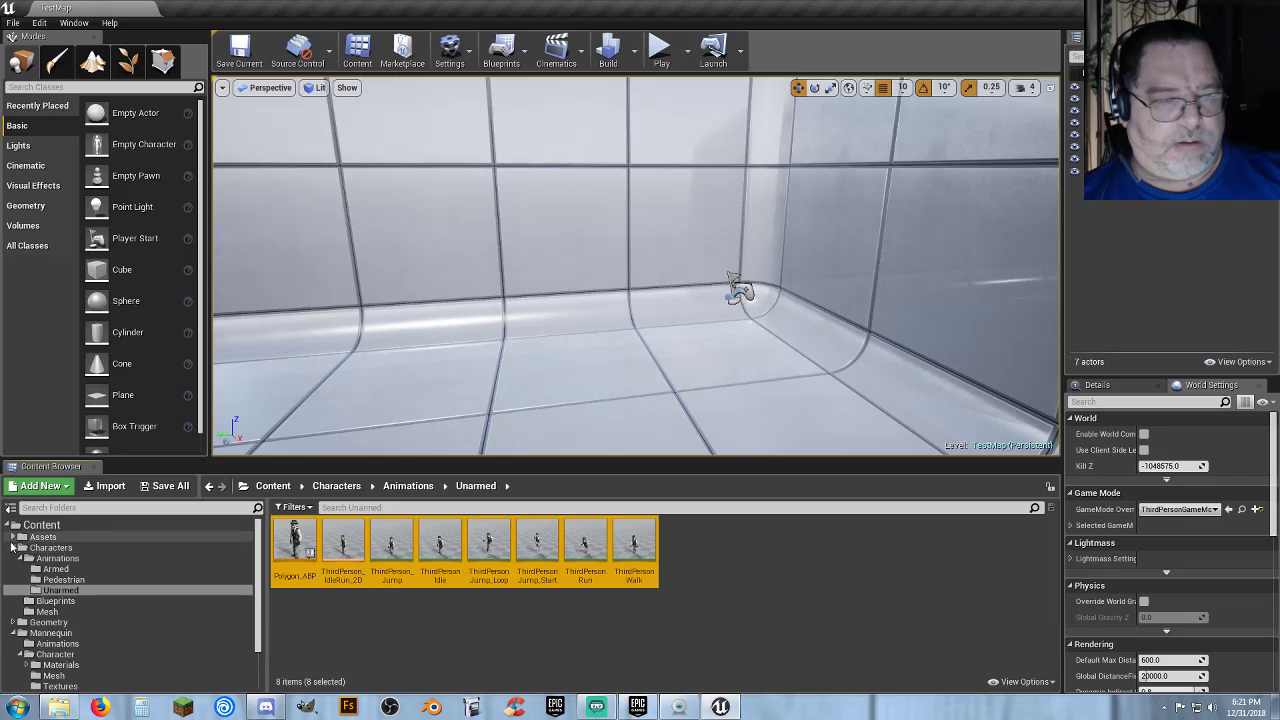
Open the Player_Base blueprint from the Characters/Blueprints folder and show its Viewport.
click(64, 601)
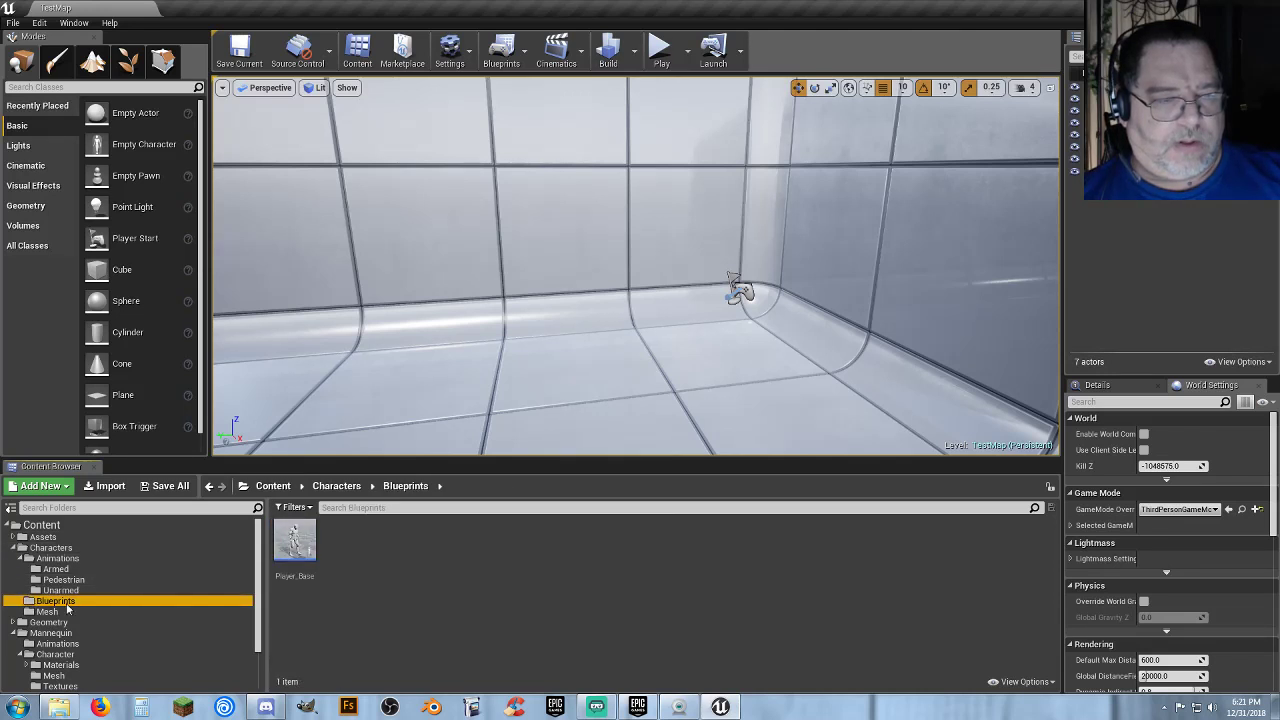
double_click(295, 545)
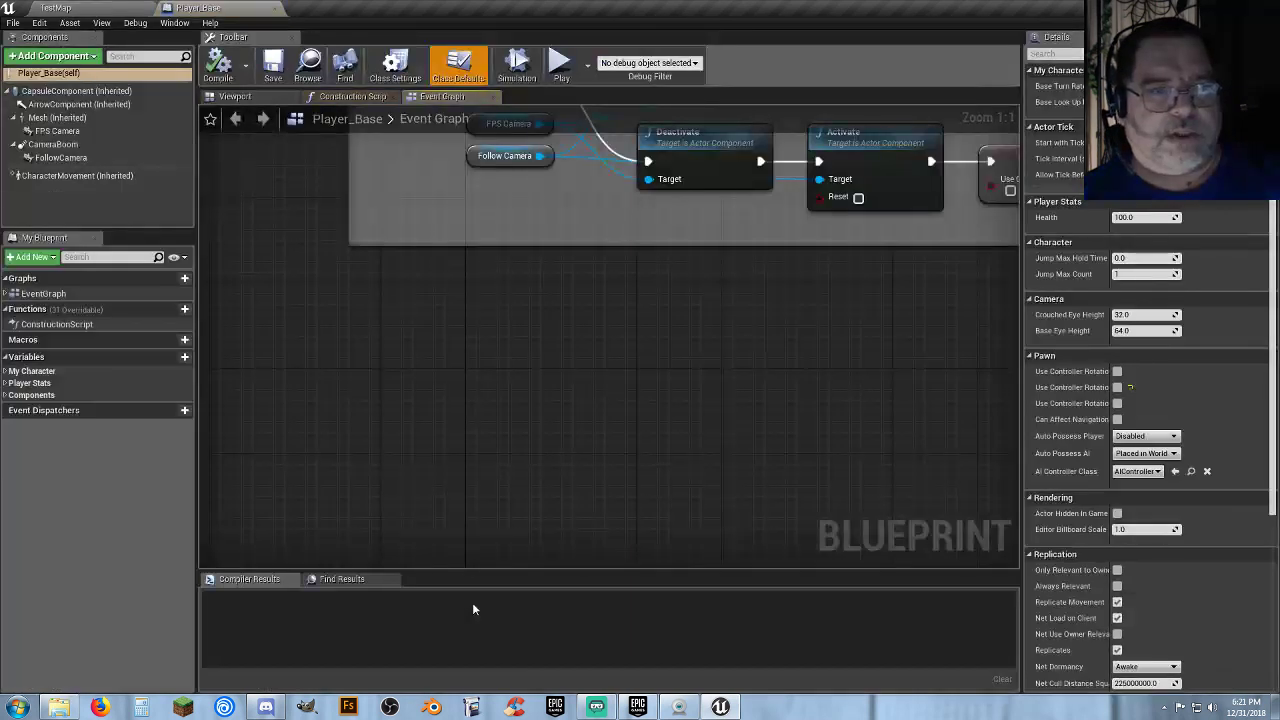
click(238, 97)
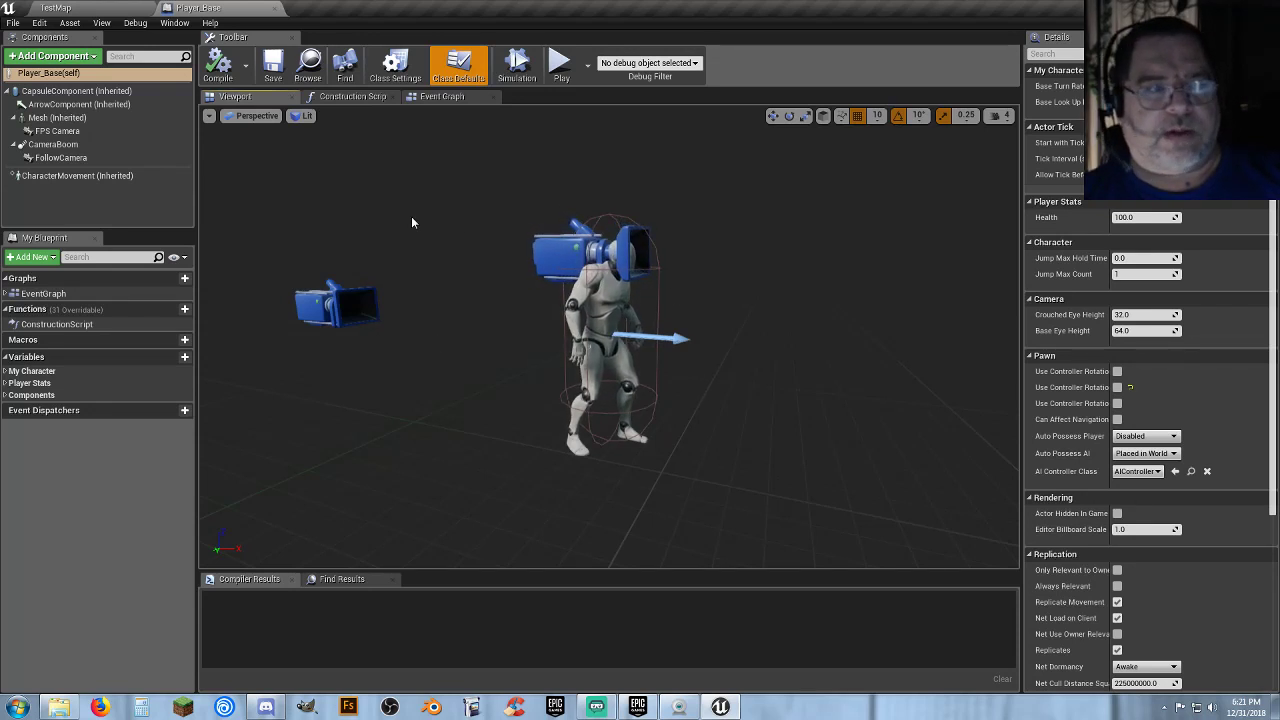
Assign SK_Chr_Bandit_Male_01 as the skeletal mesh of the inherited Mesh component in Player_Base.
click(70, 121)
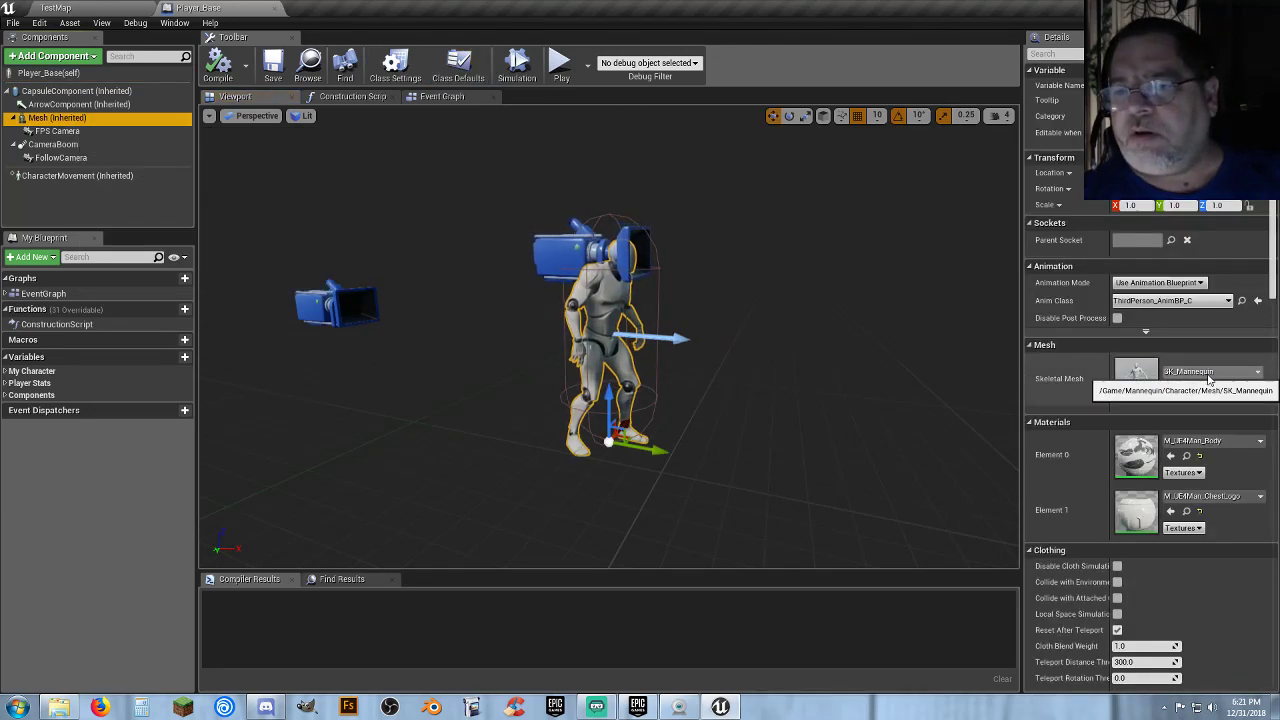
click(1208, 375)
scroll(1199, 532, up, 2)
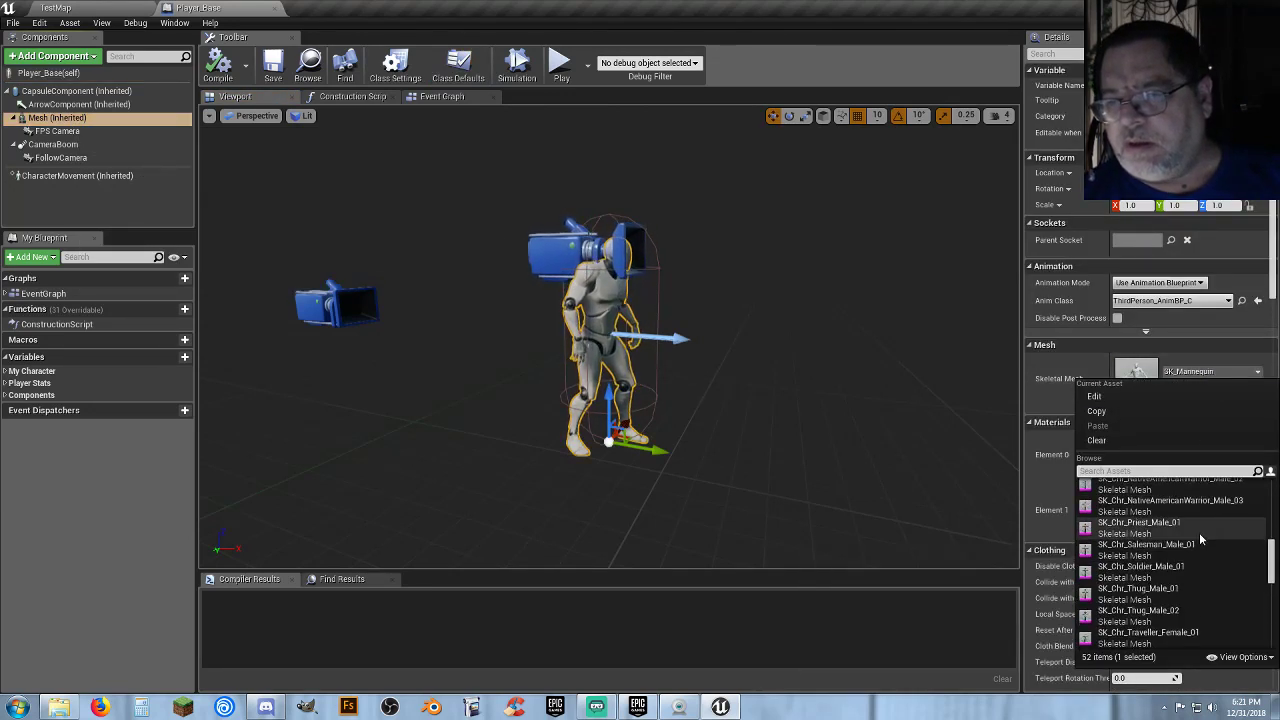
scroll(1199, 532, up, 5)
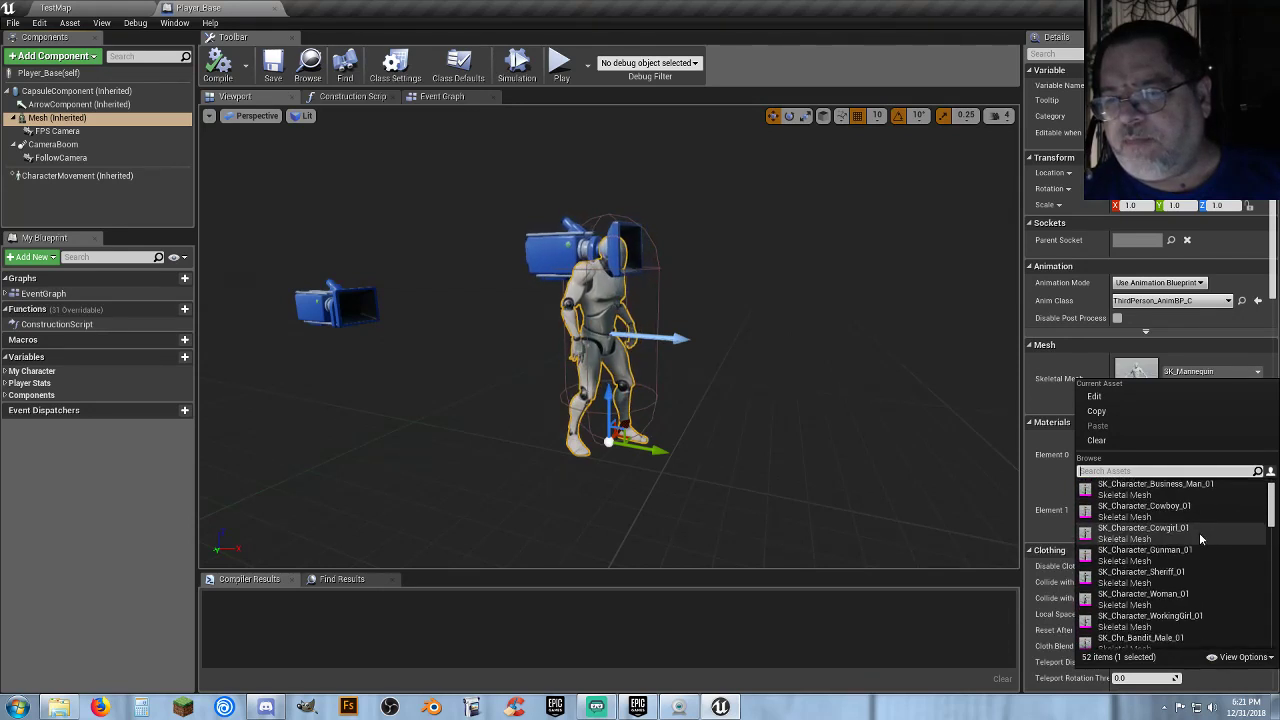
scroll(1199, 532, down, 5)
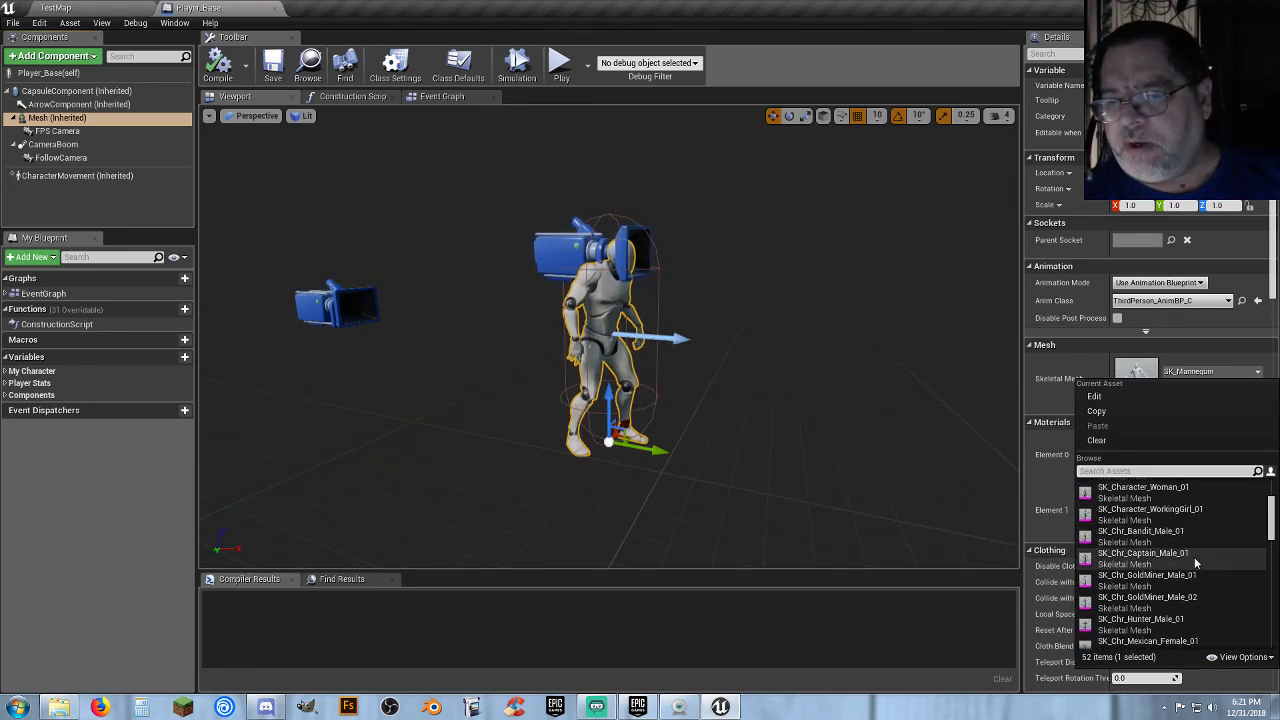
click(1187, 575)
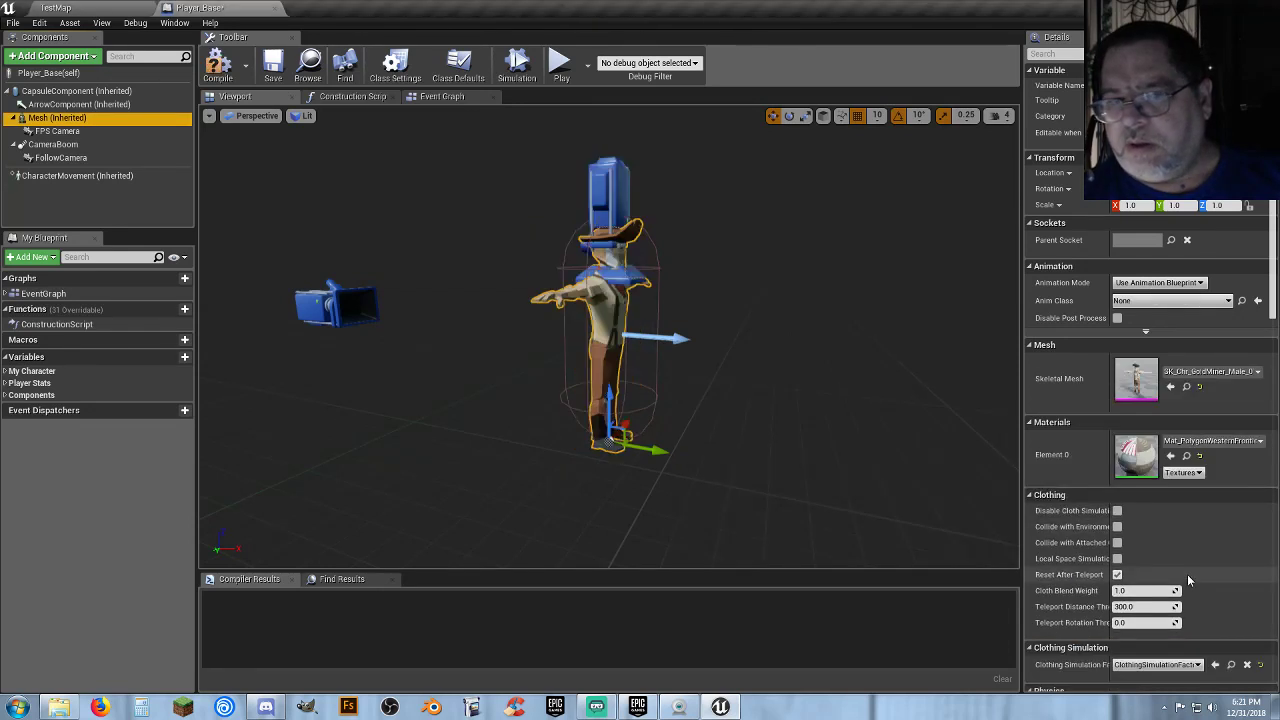
click(1212, 371)
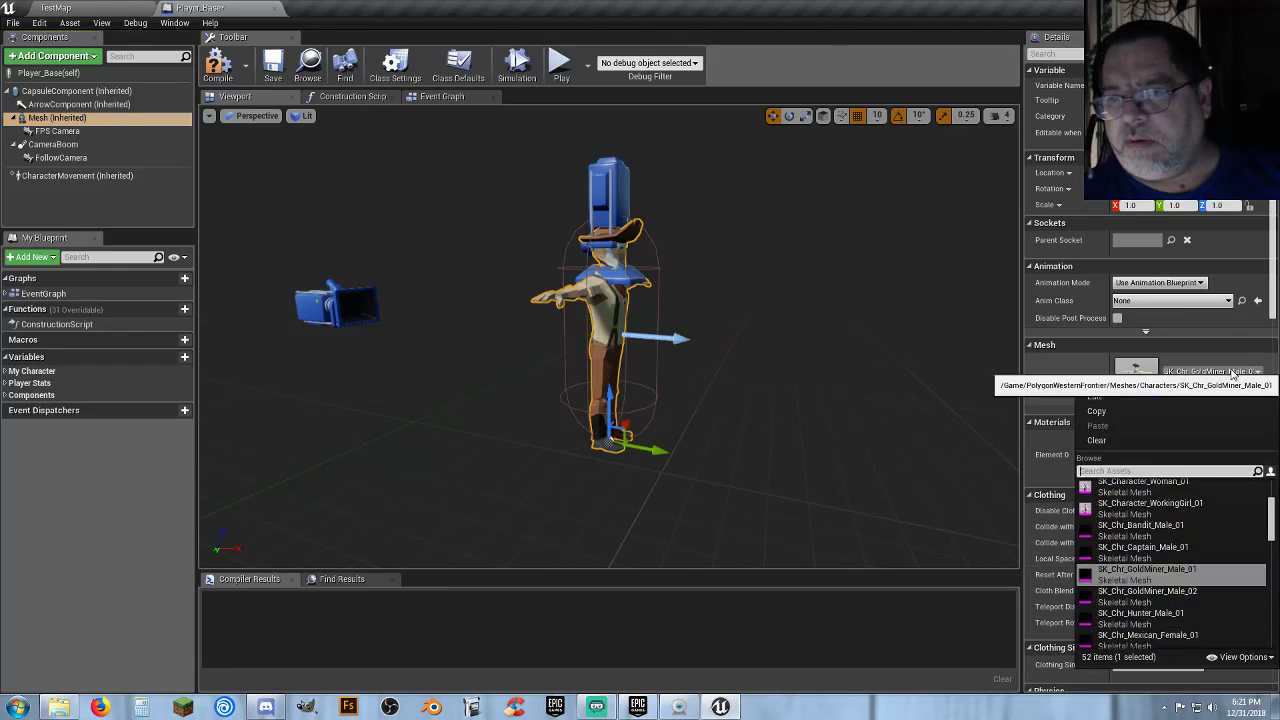
click(1170, 531)
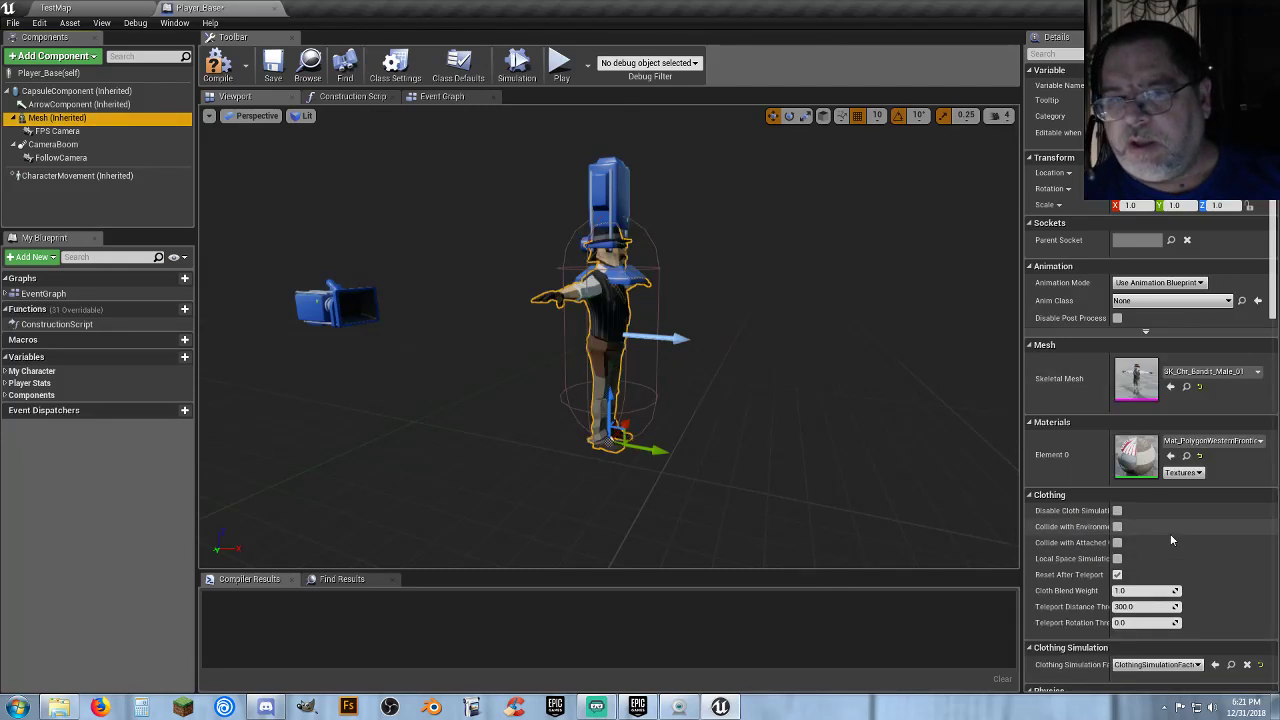
Set the Mesh component's Anim Class to Polygon_ABP, then compile and save Player_Base.
click(1187, 302)
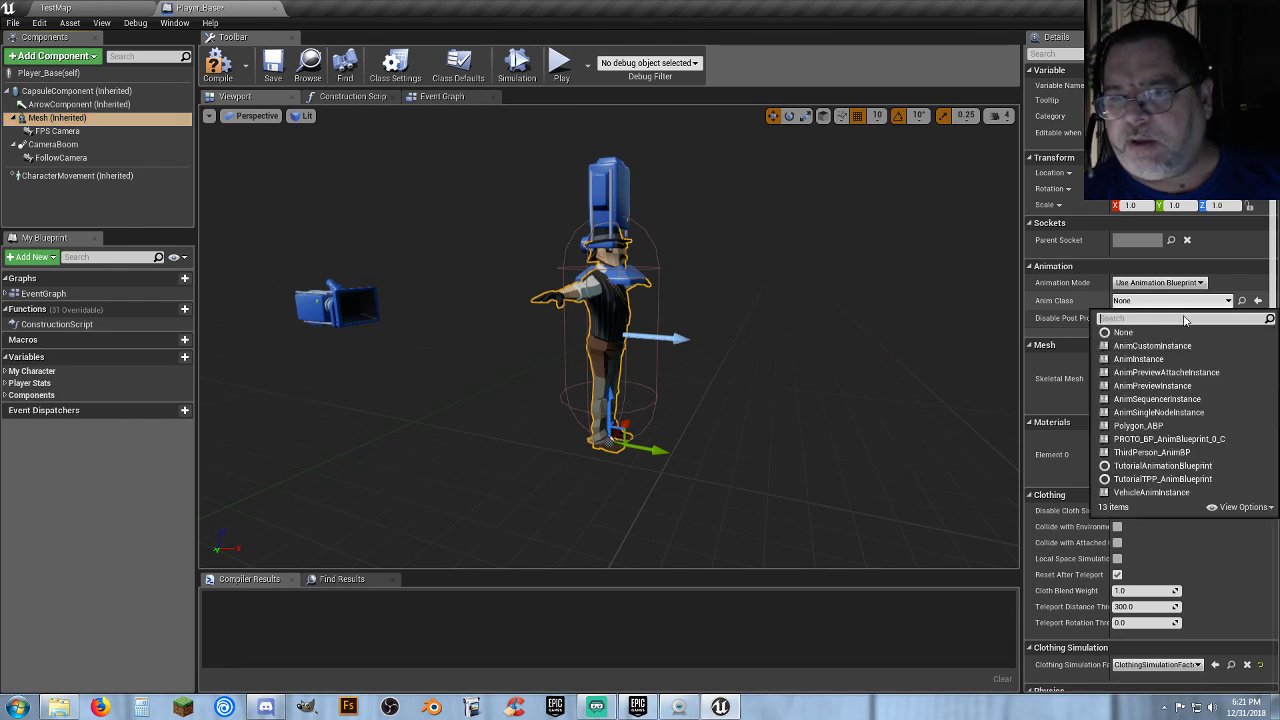
click(1140, 425)
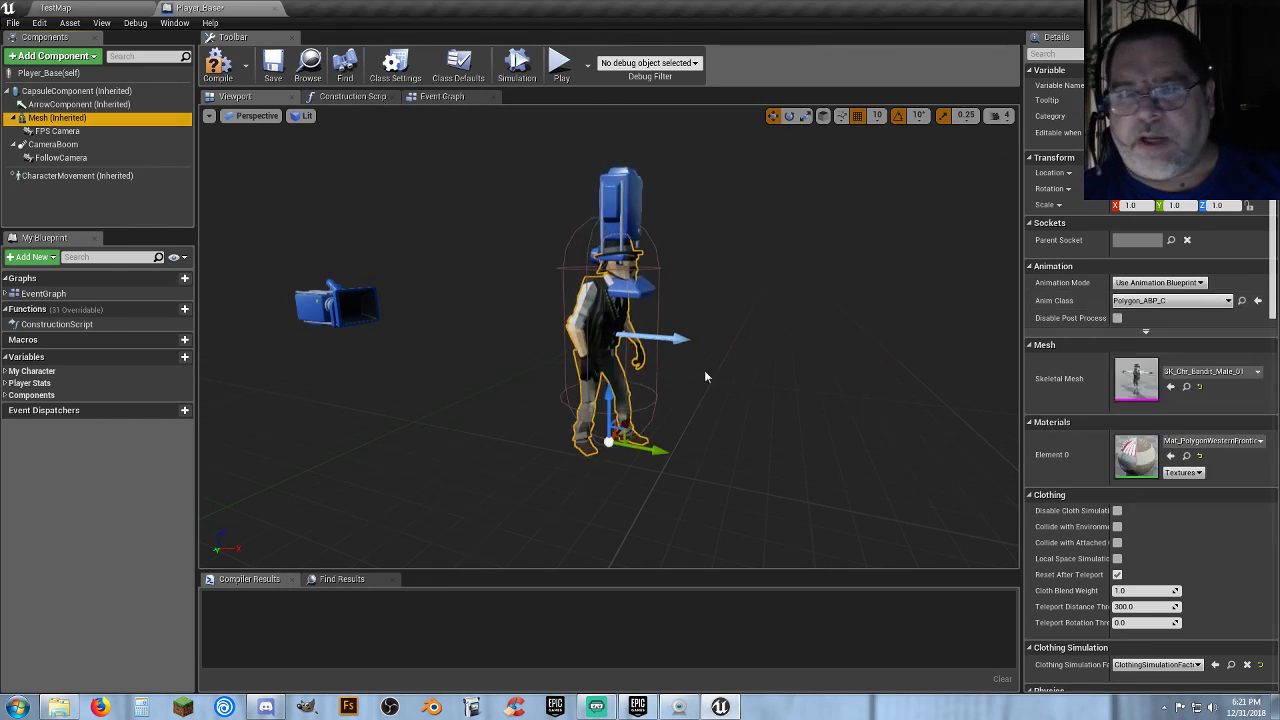
click(218, 65)
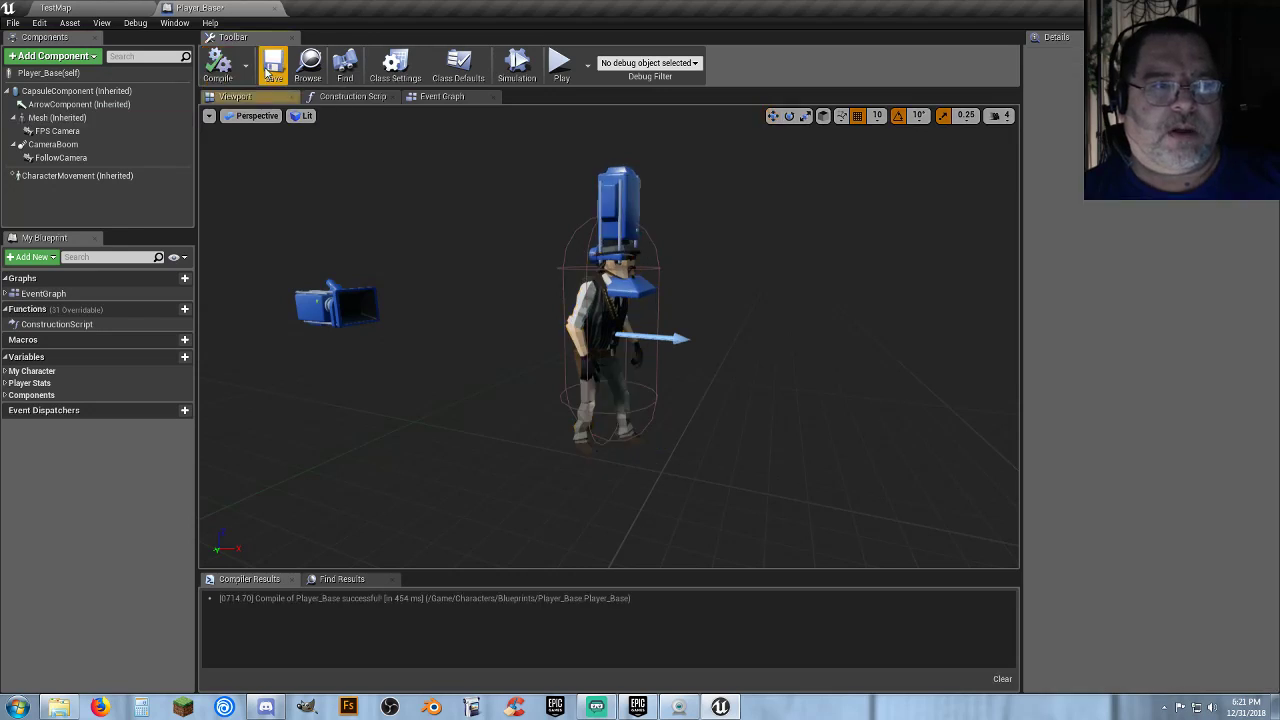
click(271, 66)
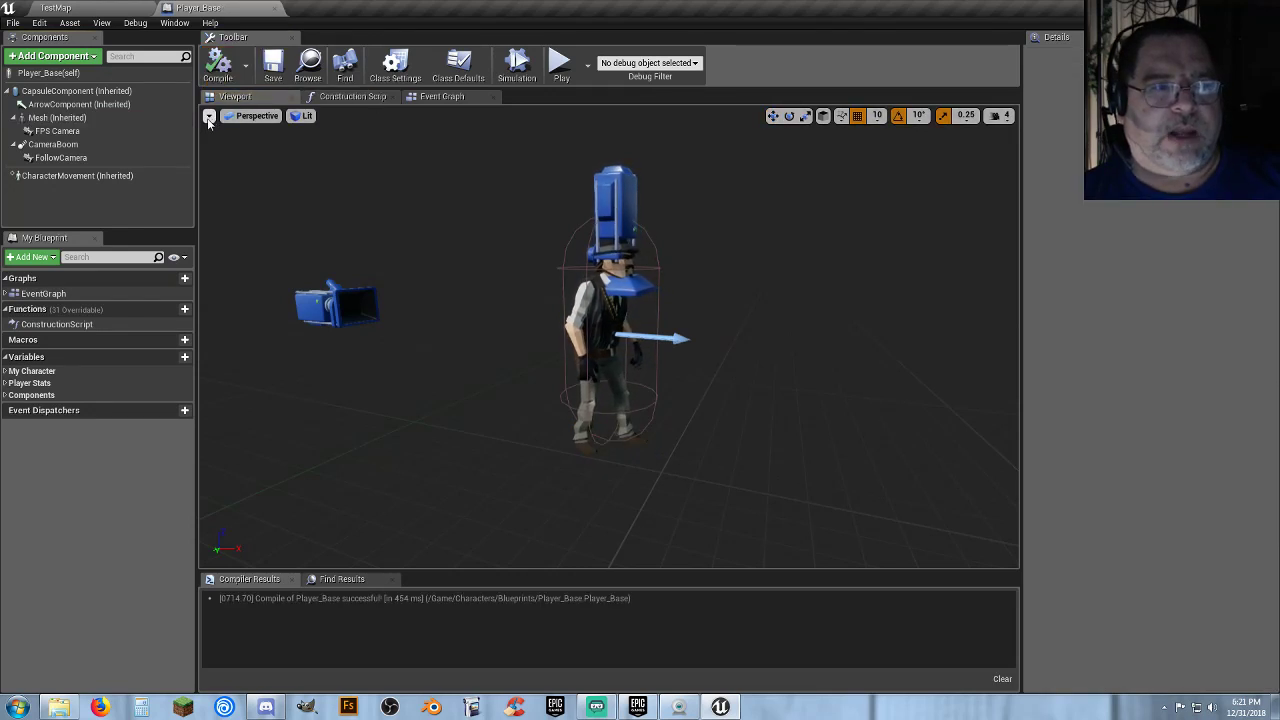
Turn off realtime preview in the blueprint viewport and rotate the FPS Camera to face forward.
click(209, 117)
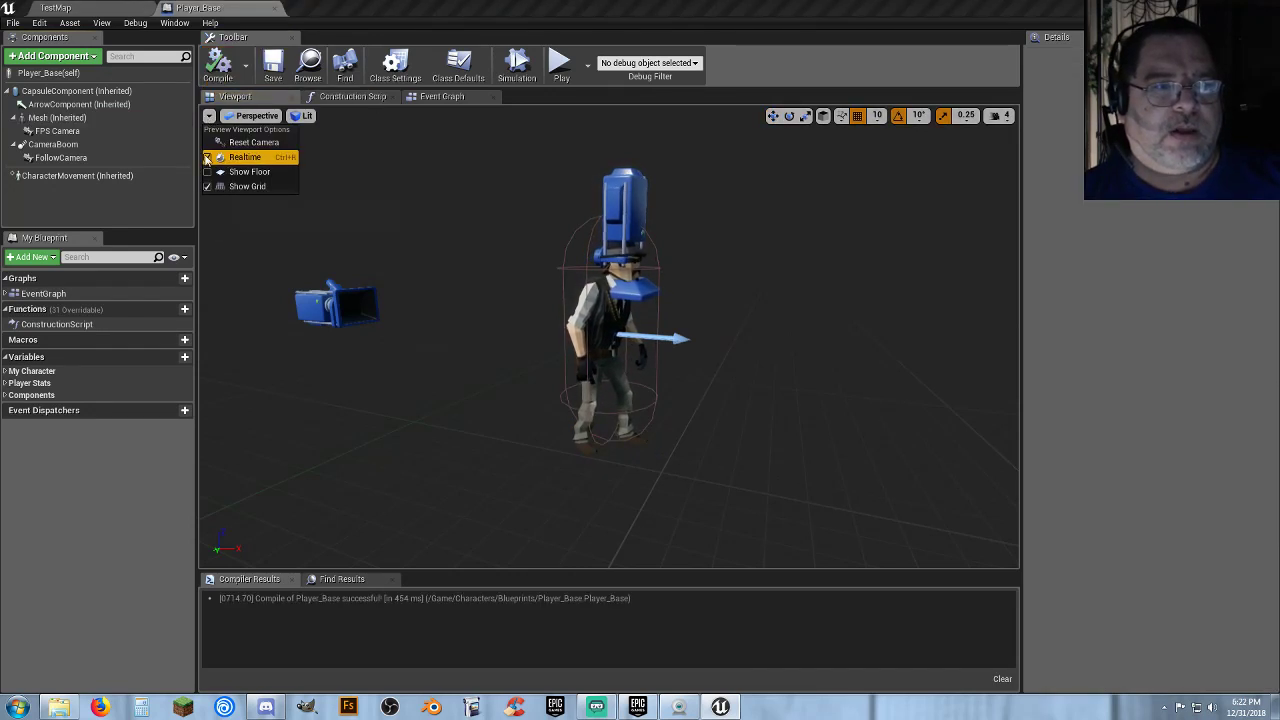
click(207, 158)
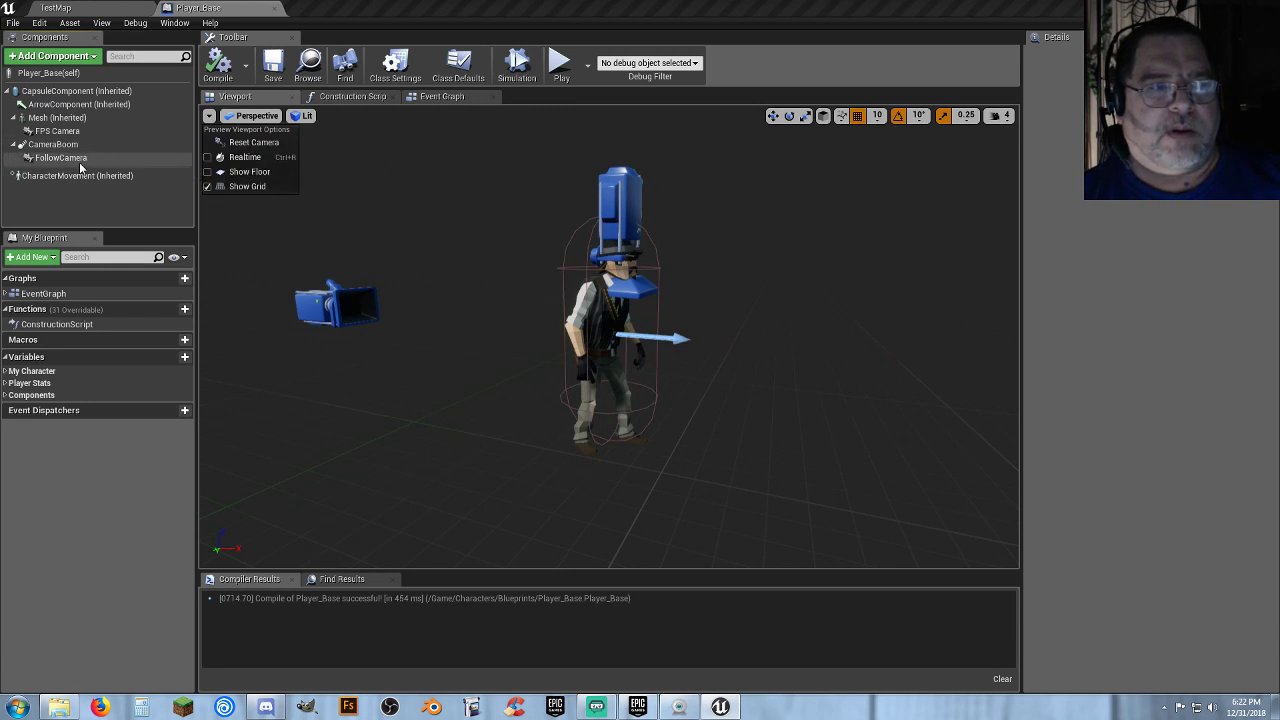
click(62, 131)
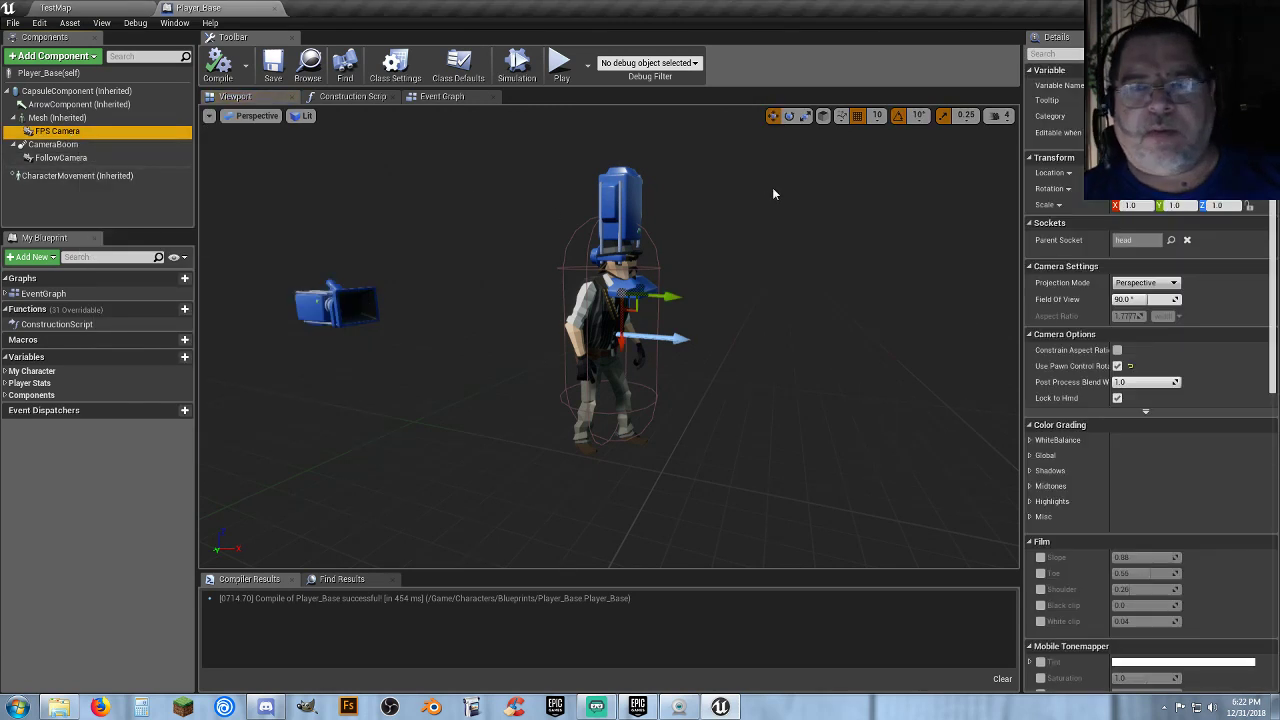
click(789, 116)
drag(711, 246, 688, 303)
drag(670, 345, 611, 292)
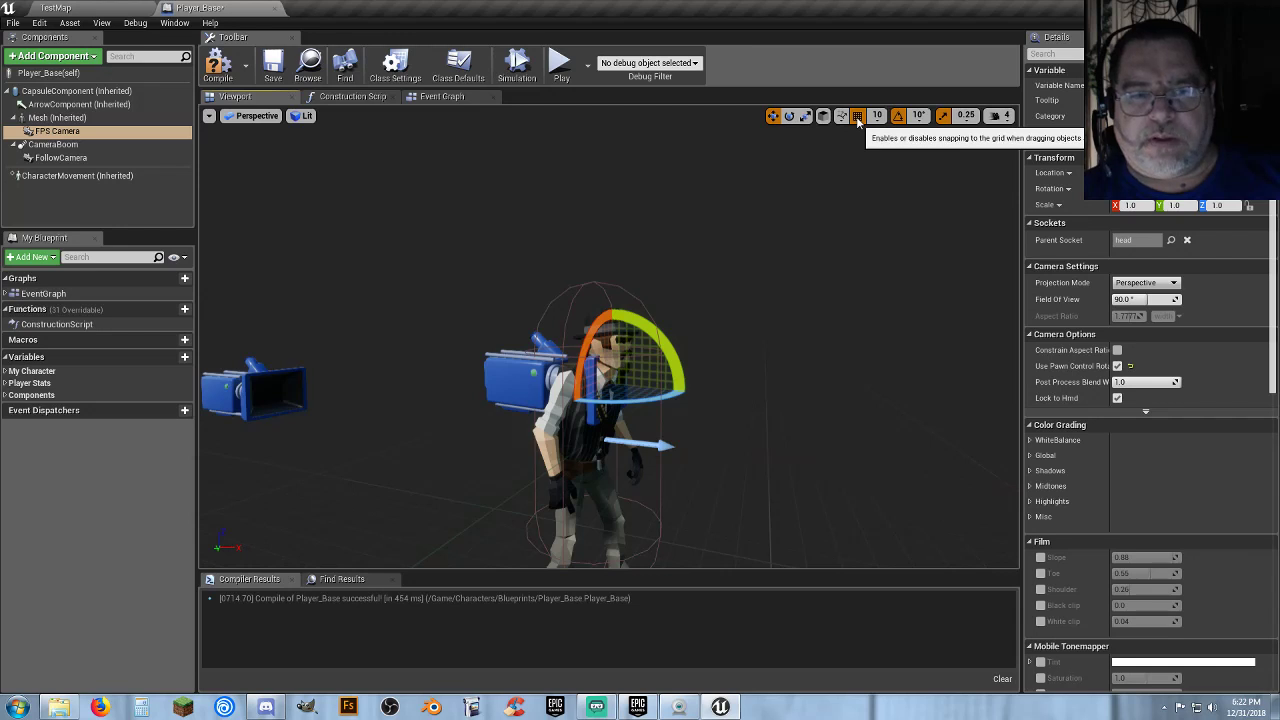
Move the FPS Camera with grid snapping off so it sits just in front of the character's face at eye level.
key(w)
alt+drag(766, 269, 766, 269)
alt+drag(709, 306, 709, 306)
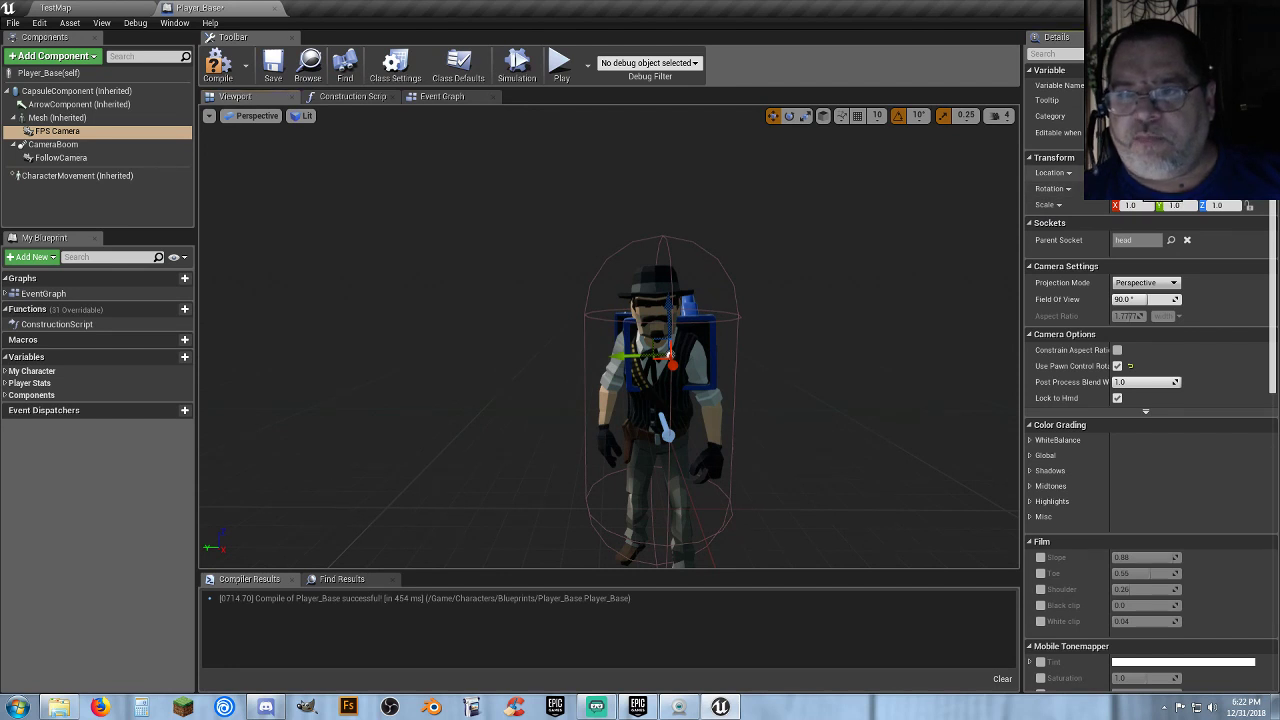
drag(670, 355, 655, 318)
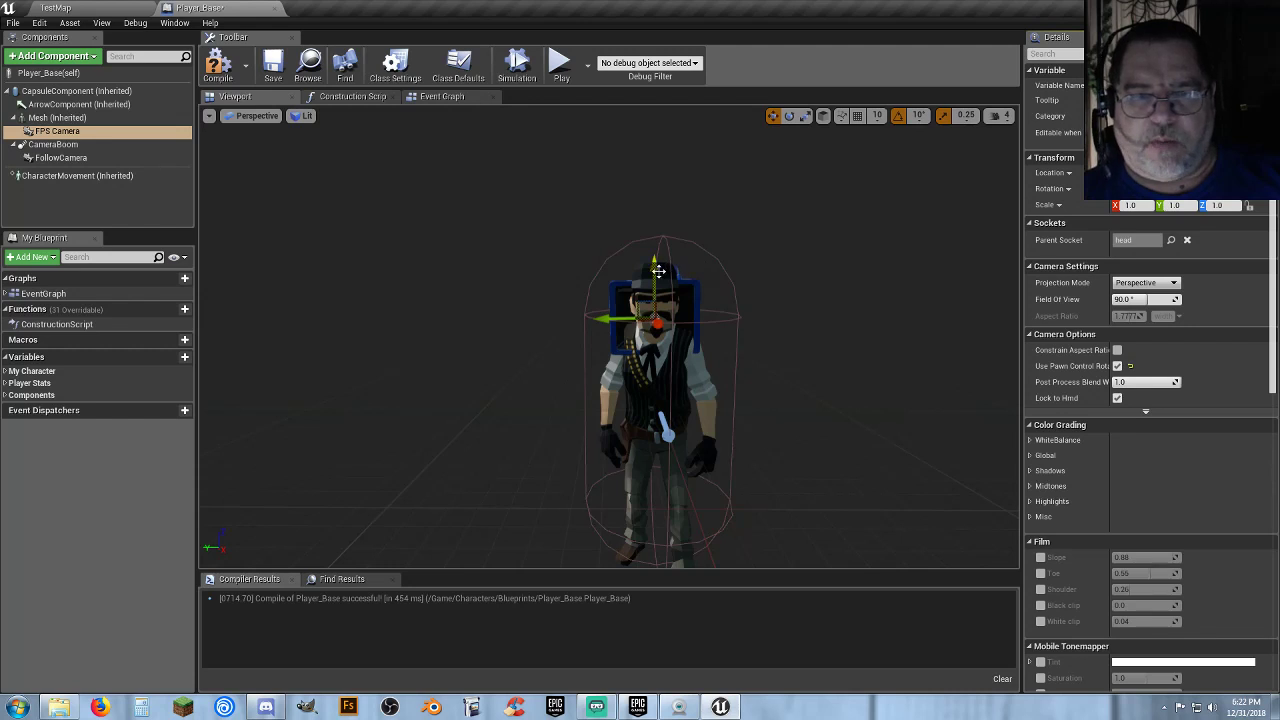
drag(659, 322, 658, 304)
right_drag(710, 322, 830, 322)
drag(517, 300, 562, 301)
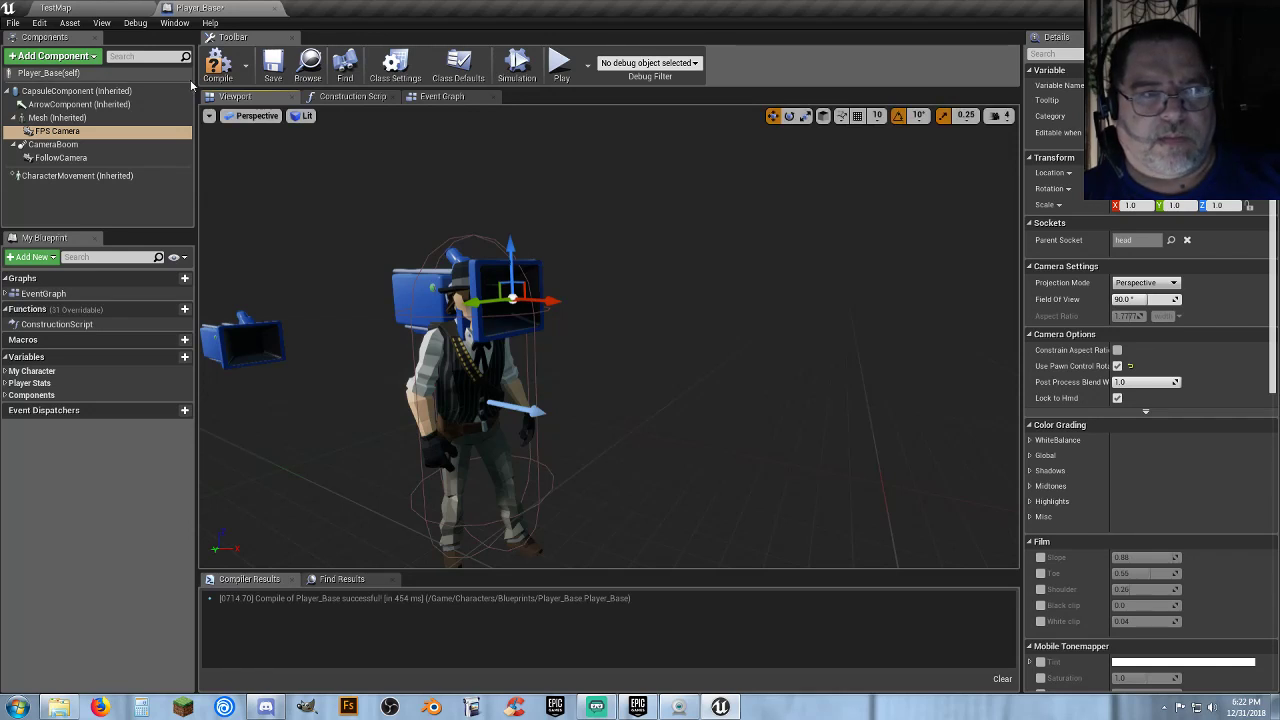
Compile Player_Base and turn realtime preview back on before closing the blueprint.
click(218, 66)
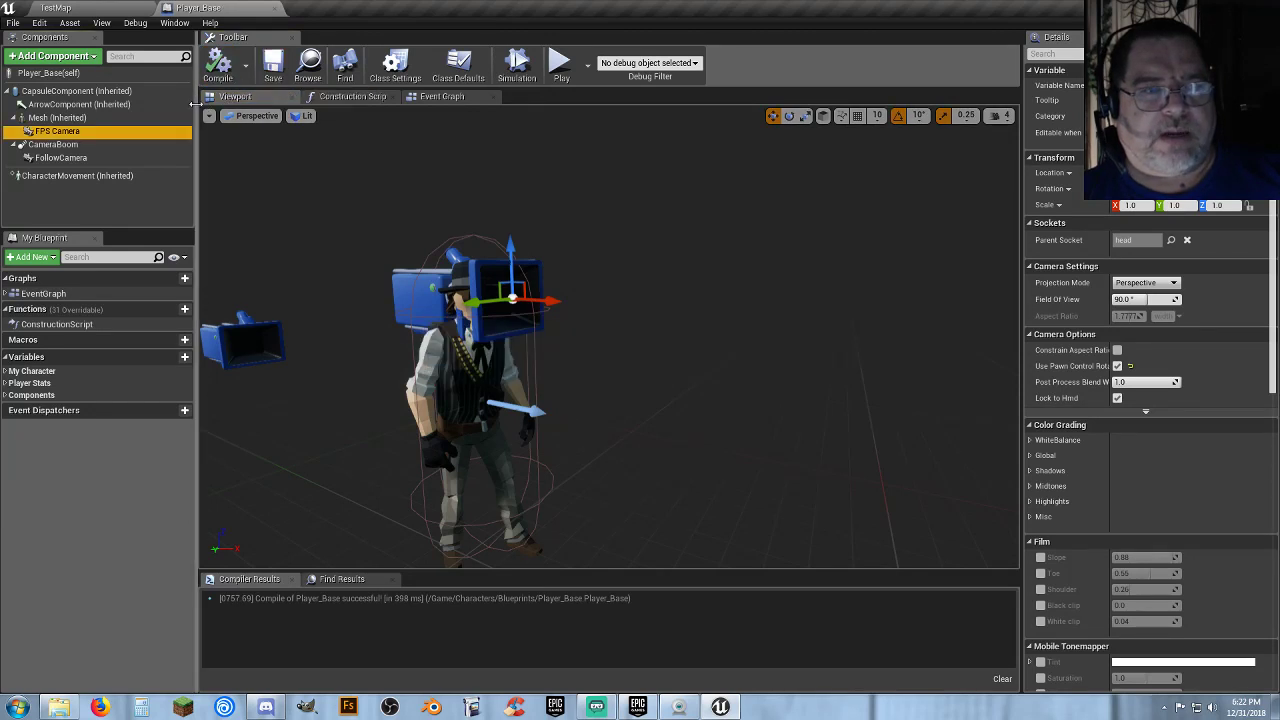
click(209, 115)
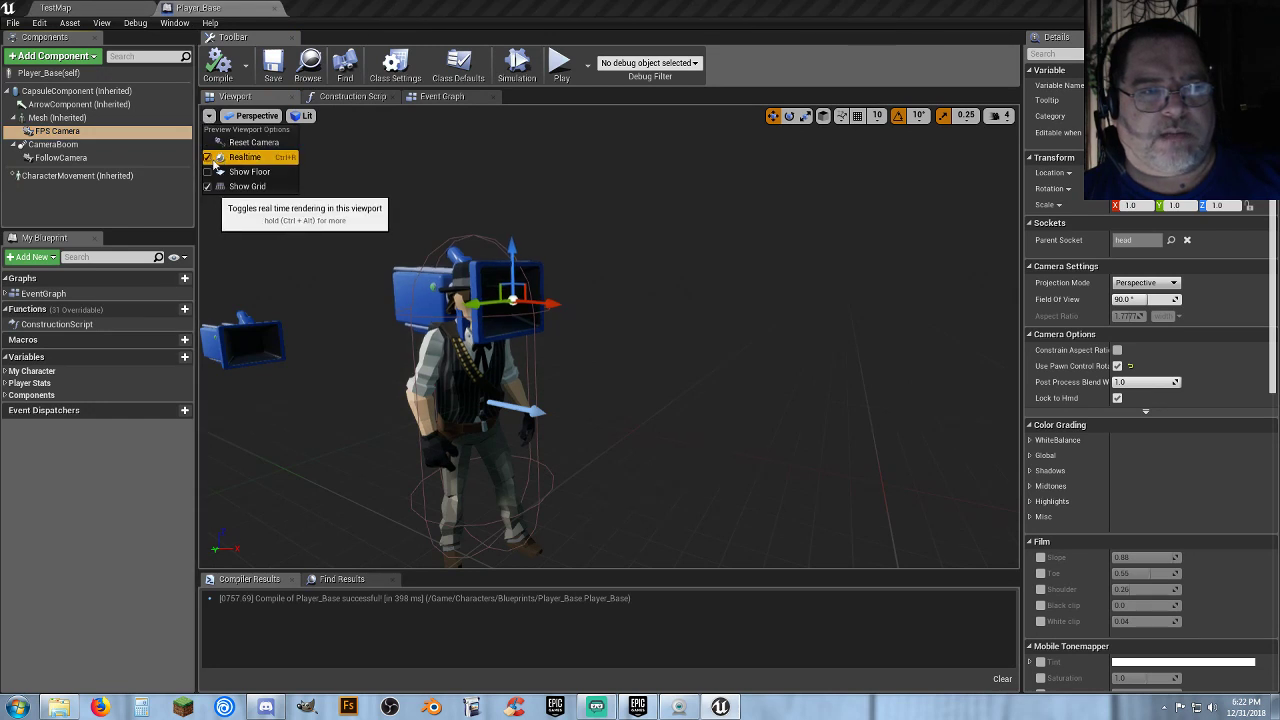
scroll(640, 324, down, 5)
scroll(638, 324, up, 5)
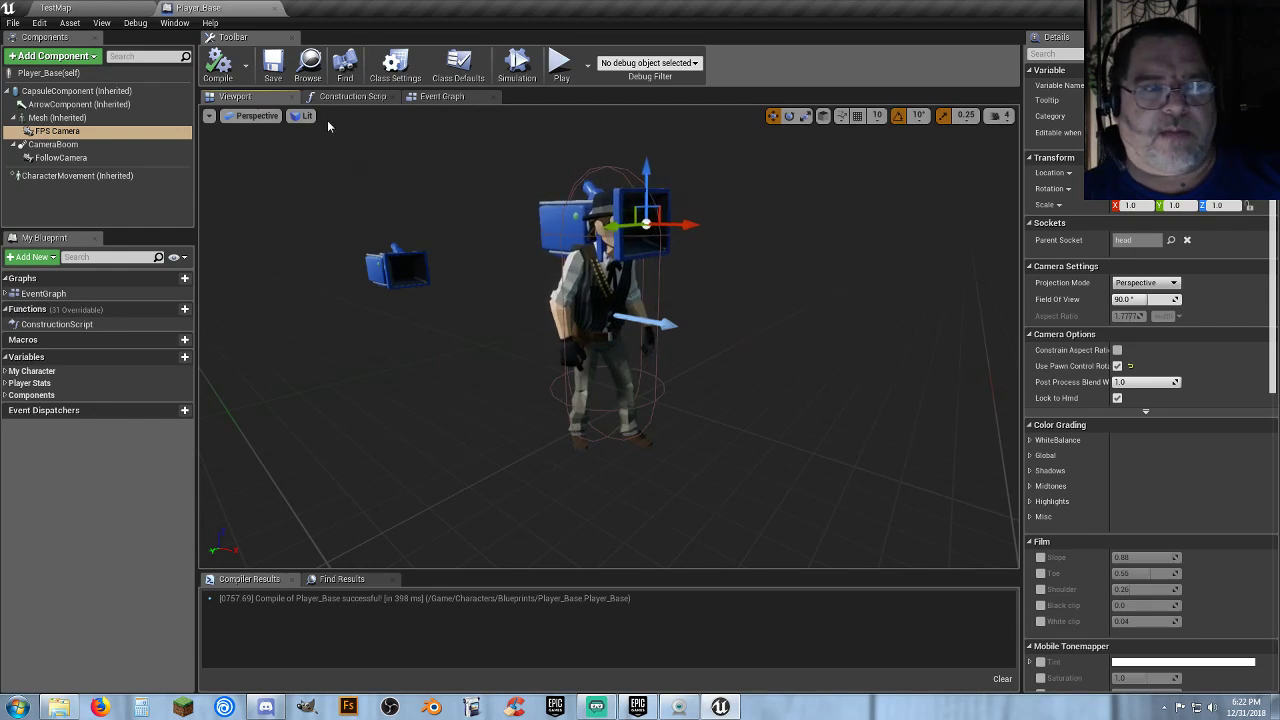
click(274, 11)
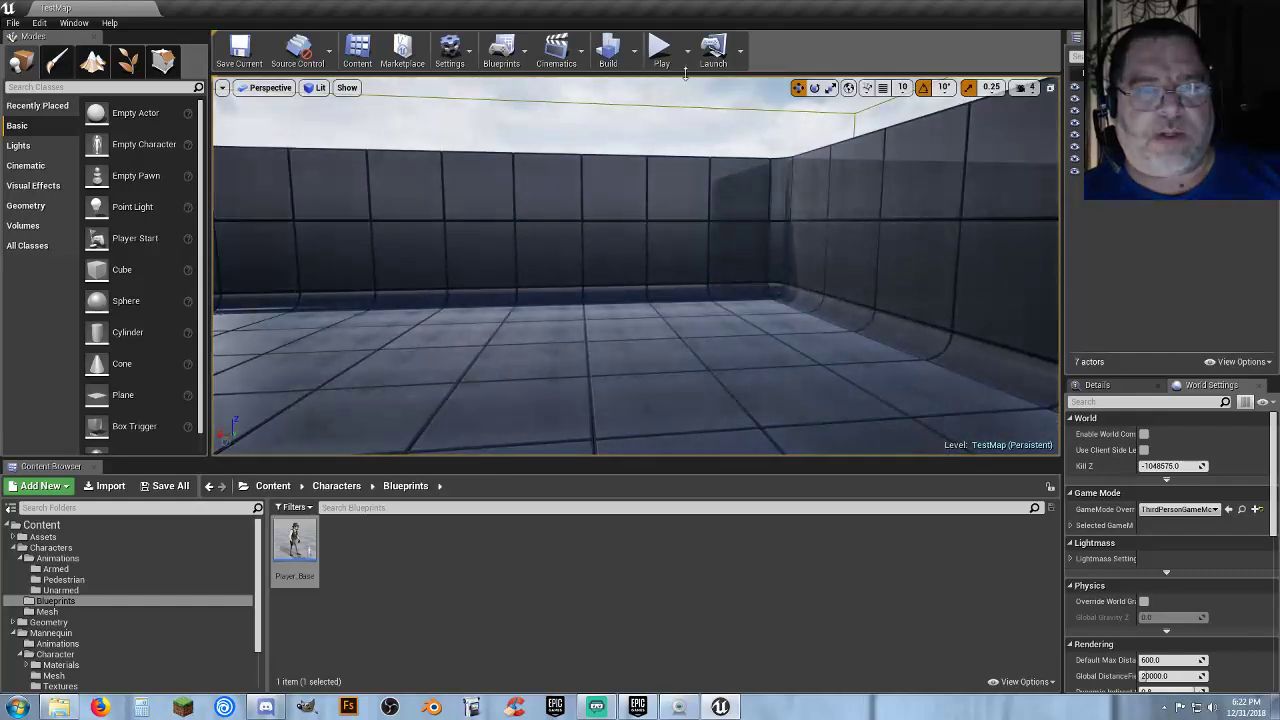
Play-test TestMap, moving the bandit character in several directions to check its retargeted animations, and end the session.
click(671, 54)
key(w)
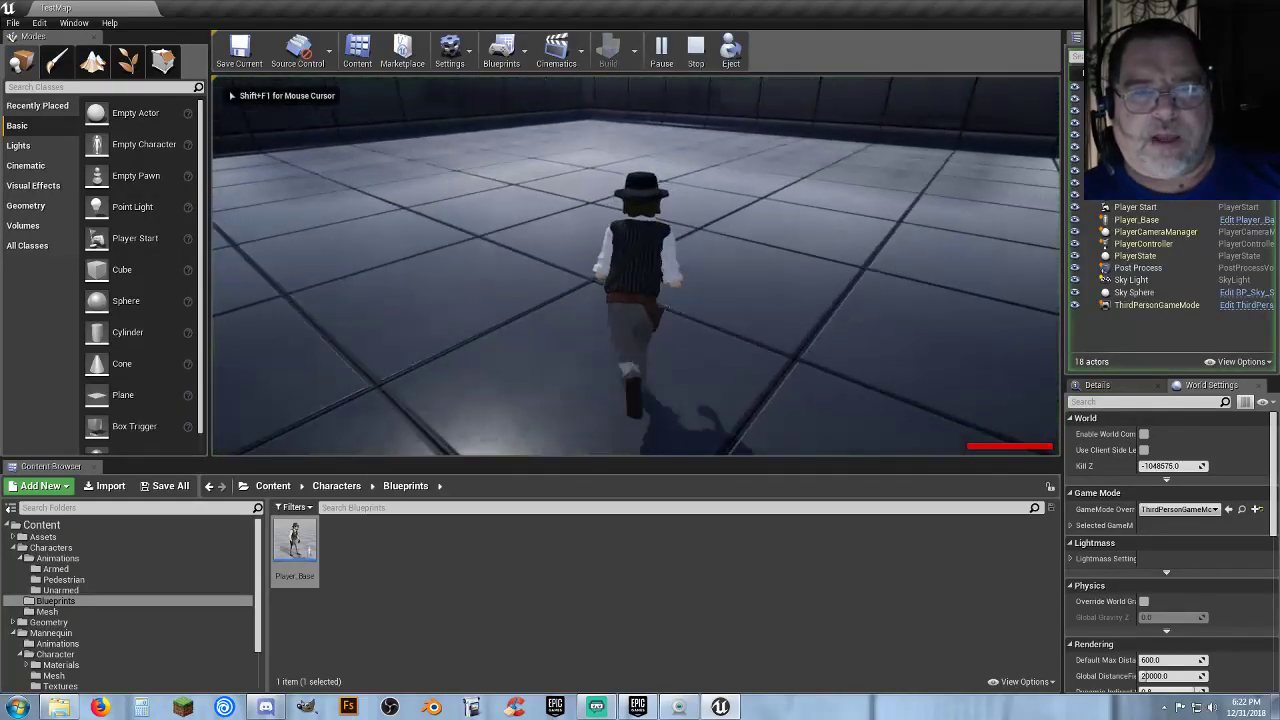
key(s)
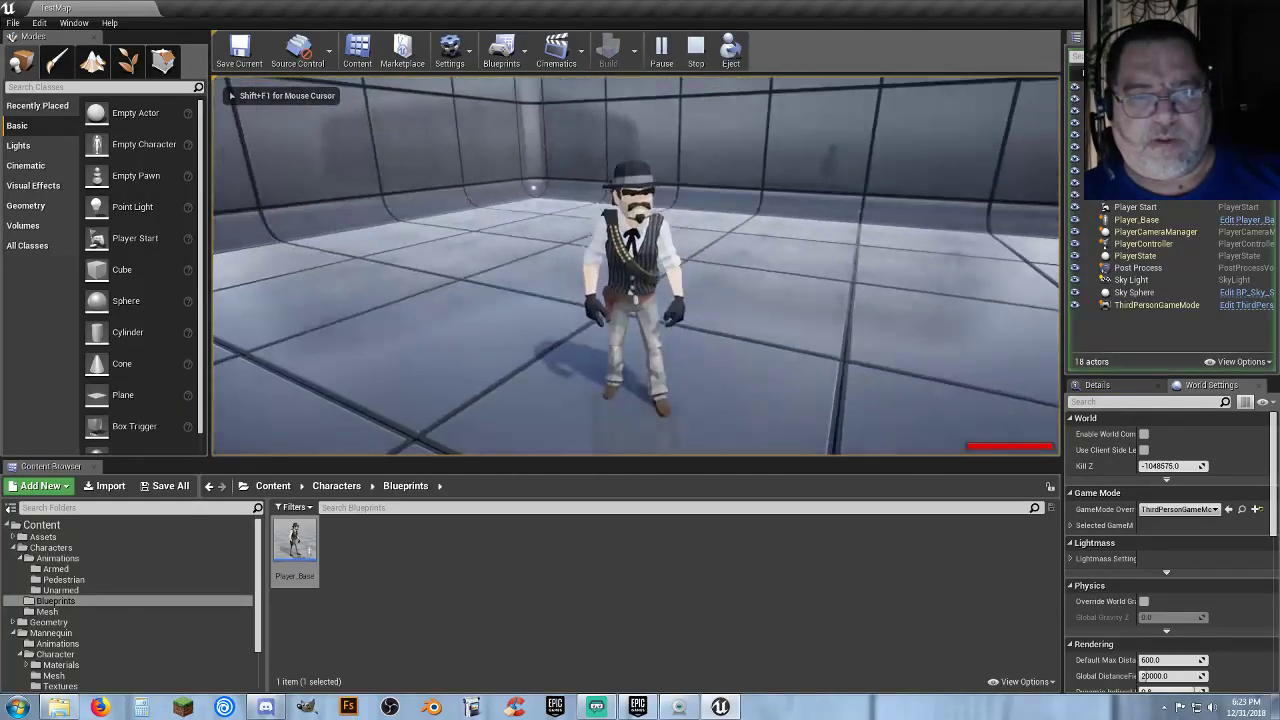
key(d)
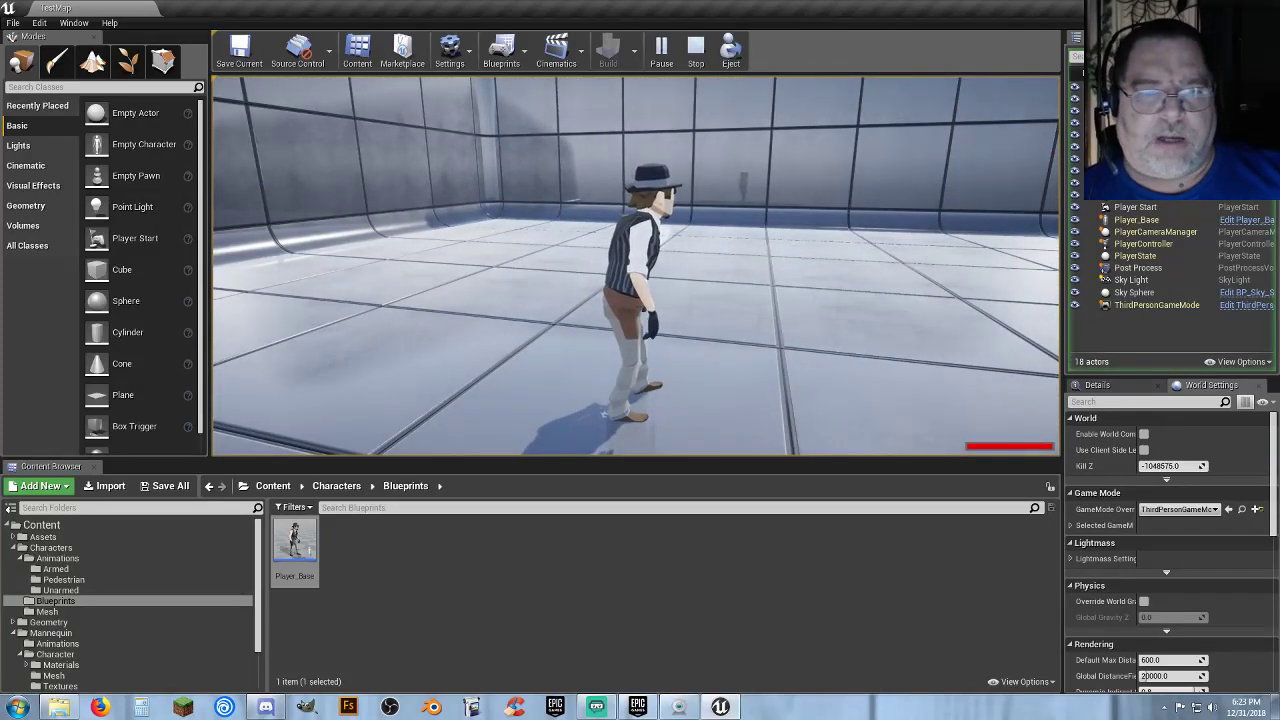
key(s)
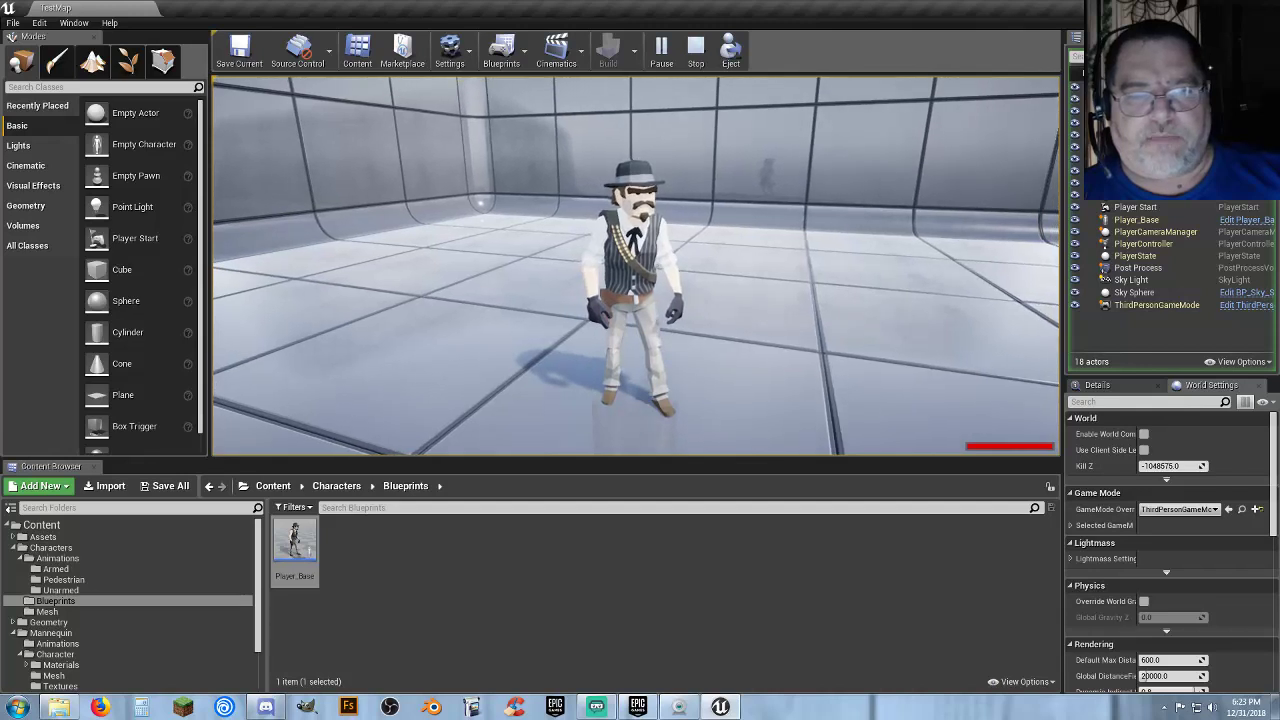
key(w)
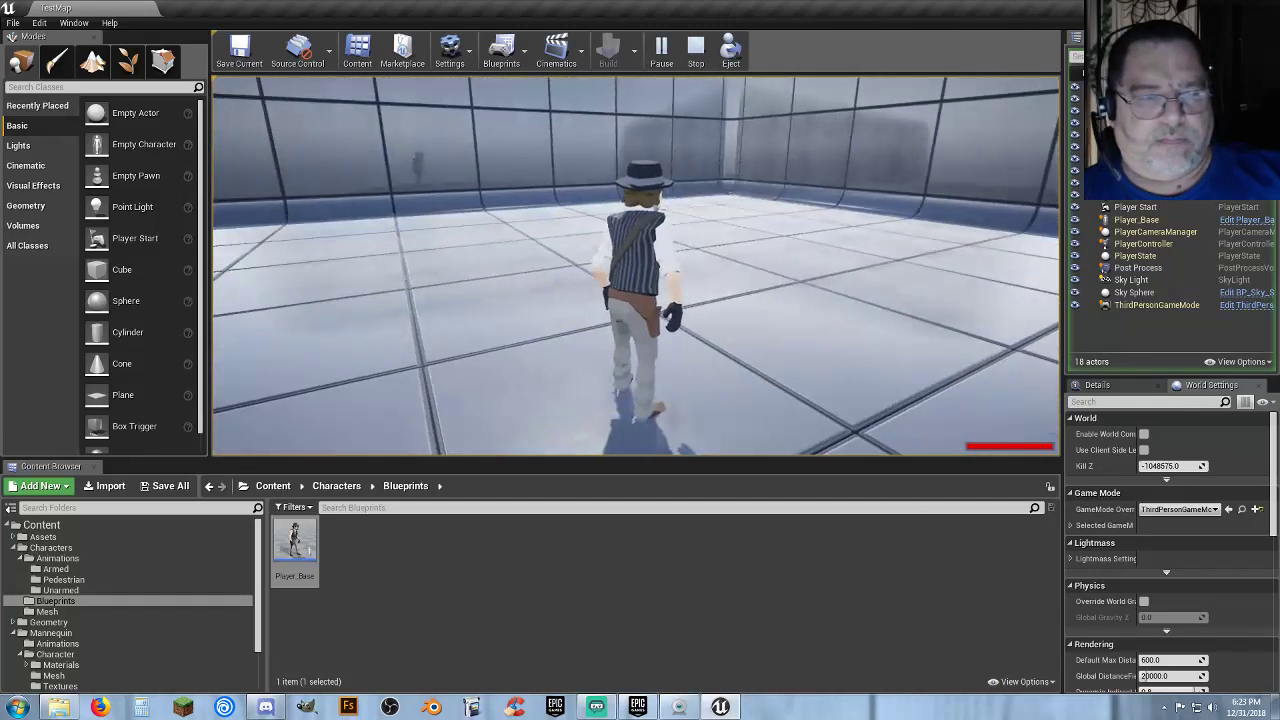
key(s)
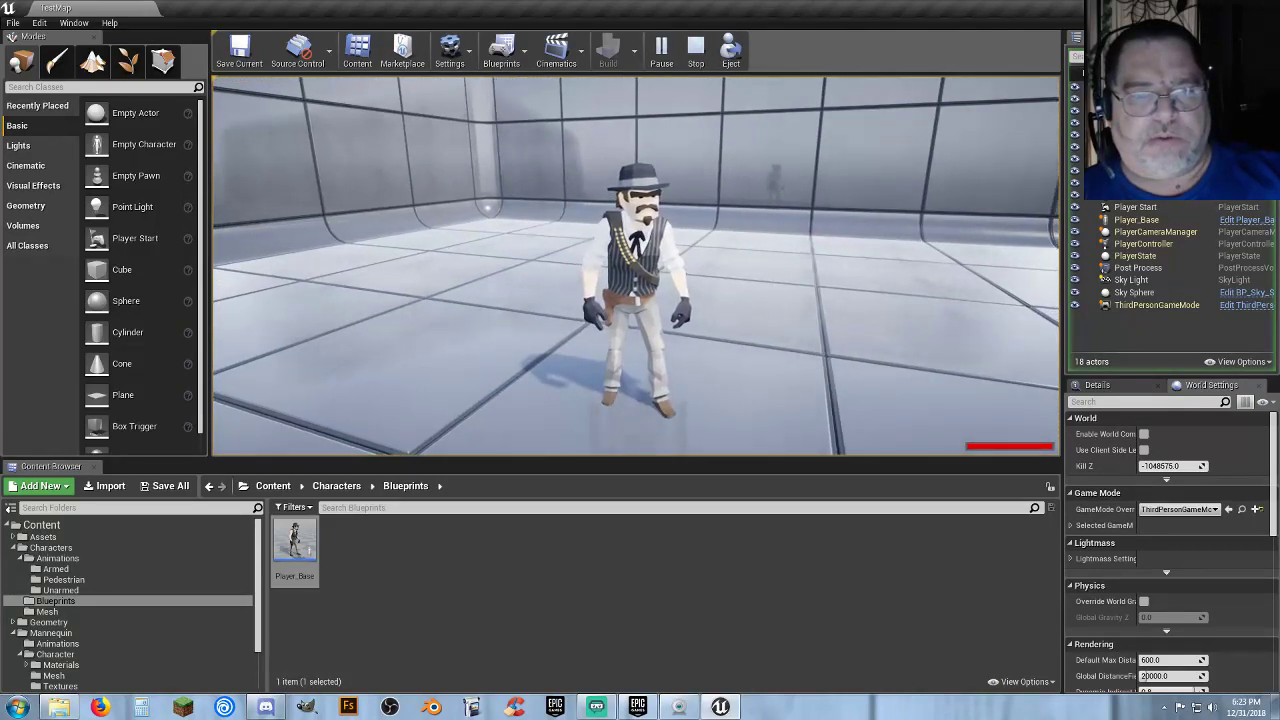
key(w)
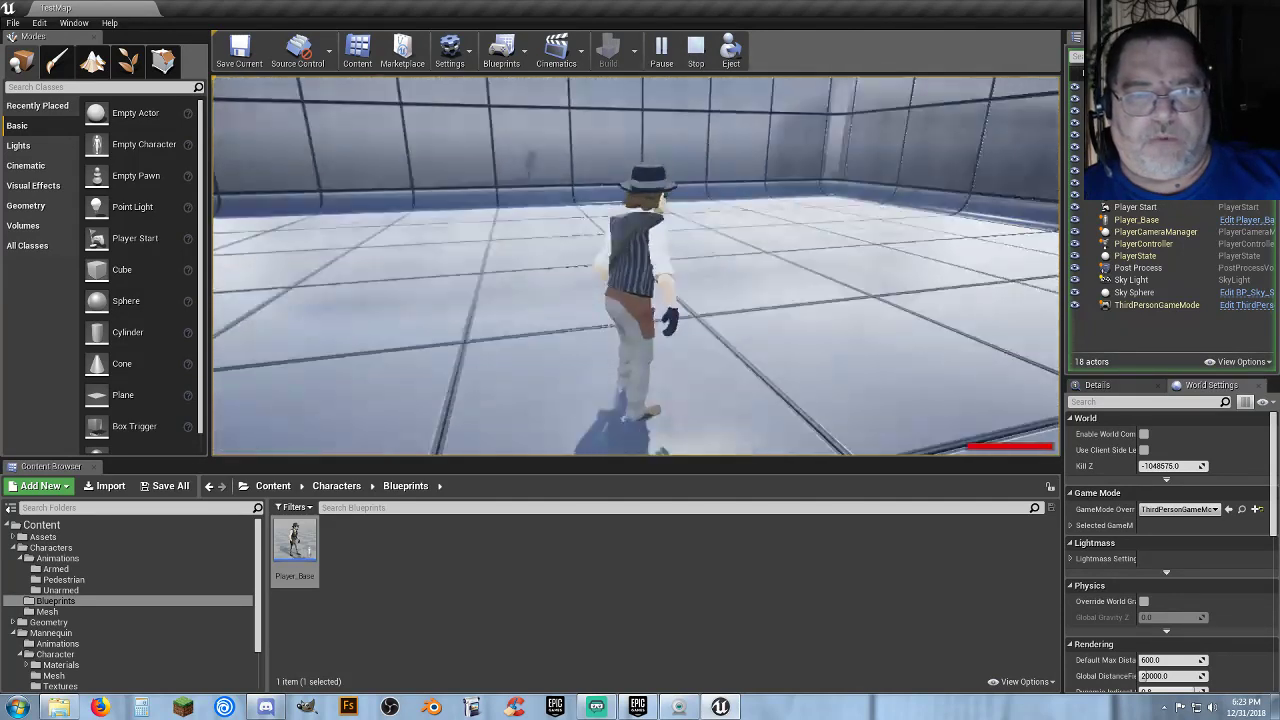
key(s)
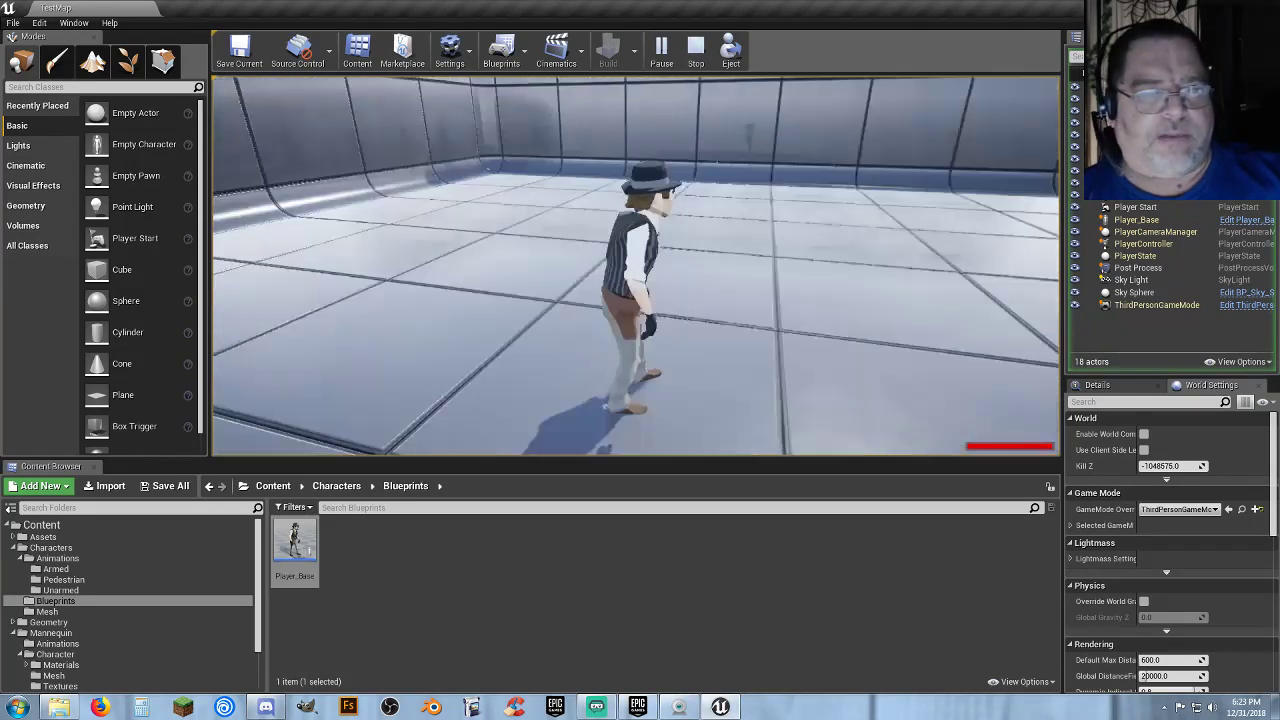
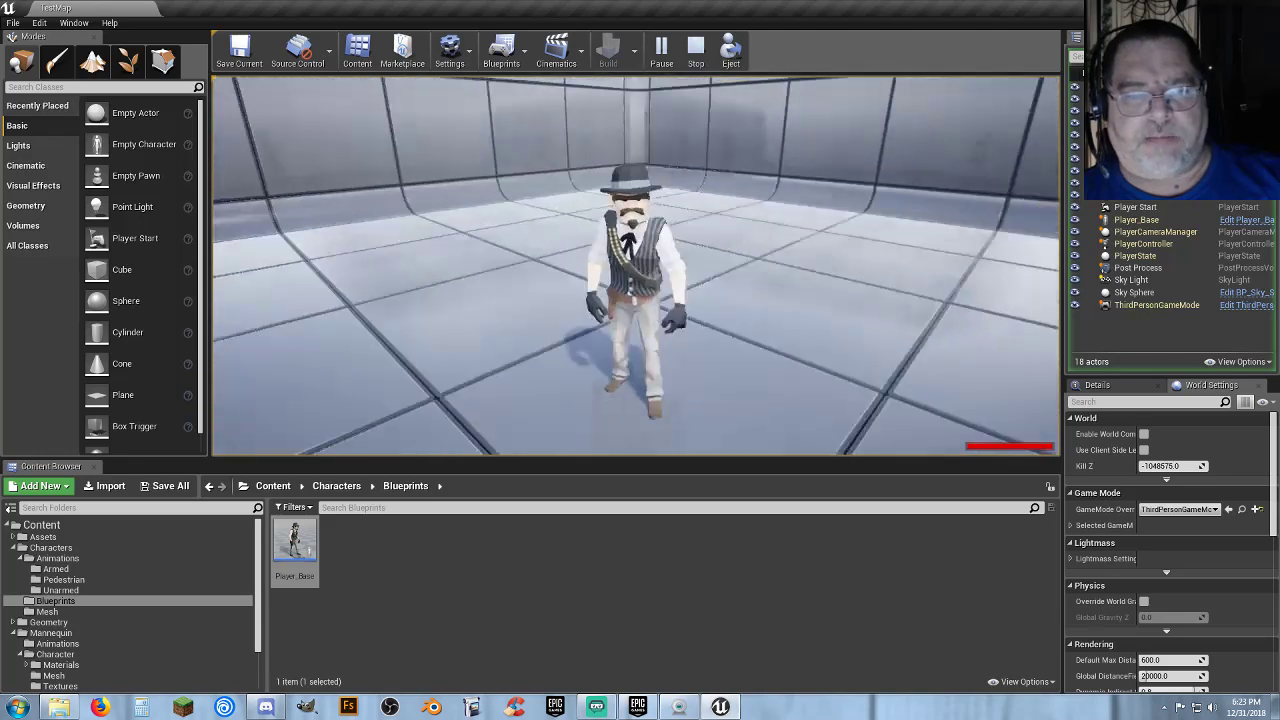
key(Escape)
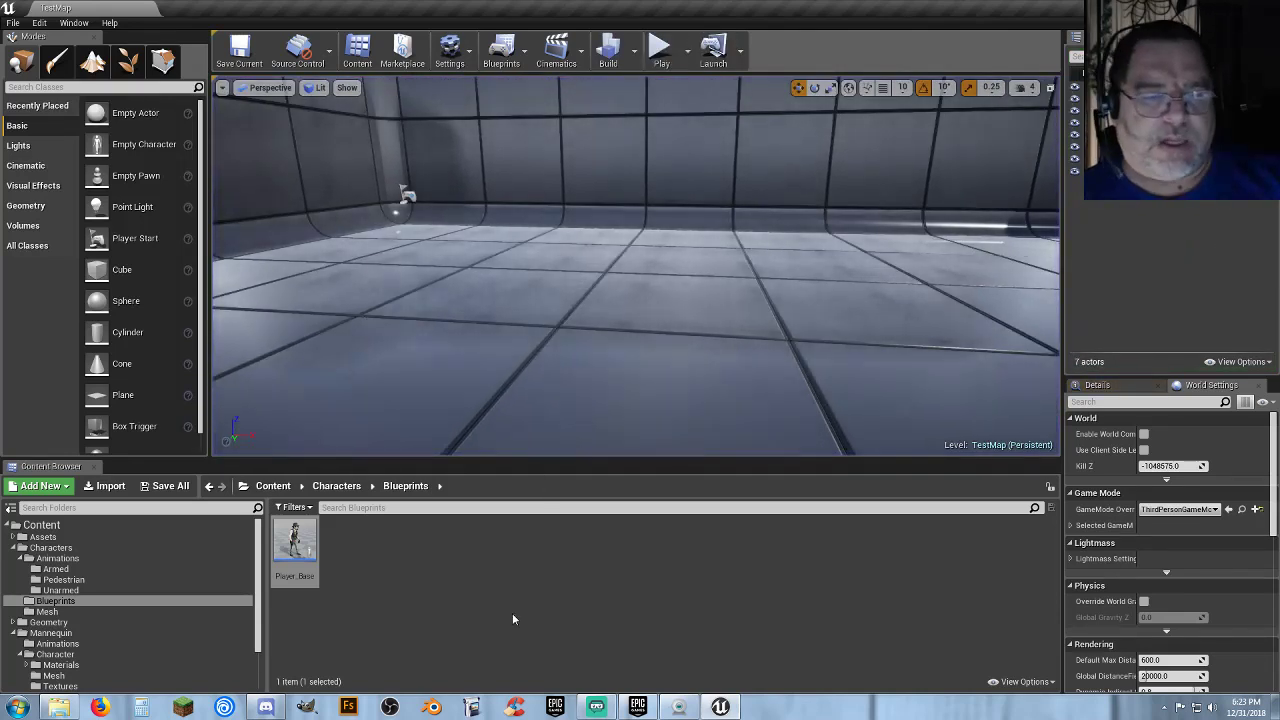
Switch to the Epic Games Launcher, look through the Vault and open the Multiplayer Shootout content page.
click(502, 609)
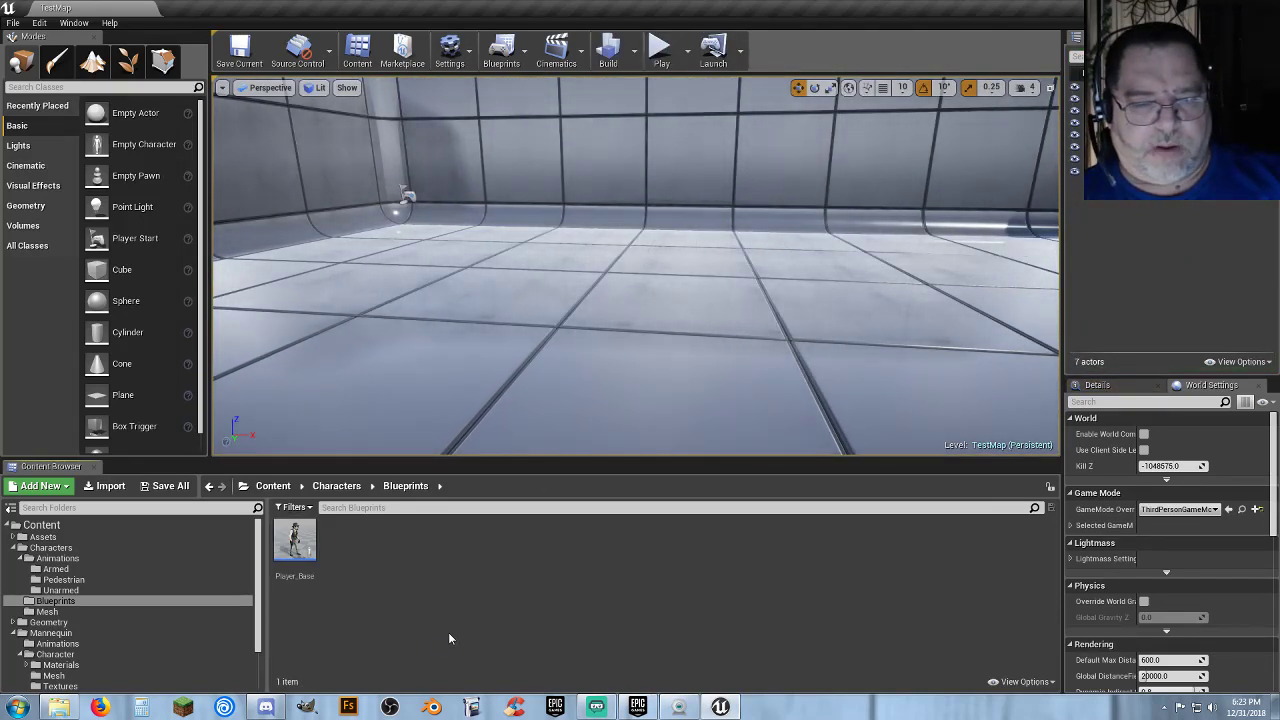
click(638, 707)
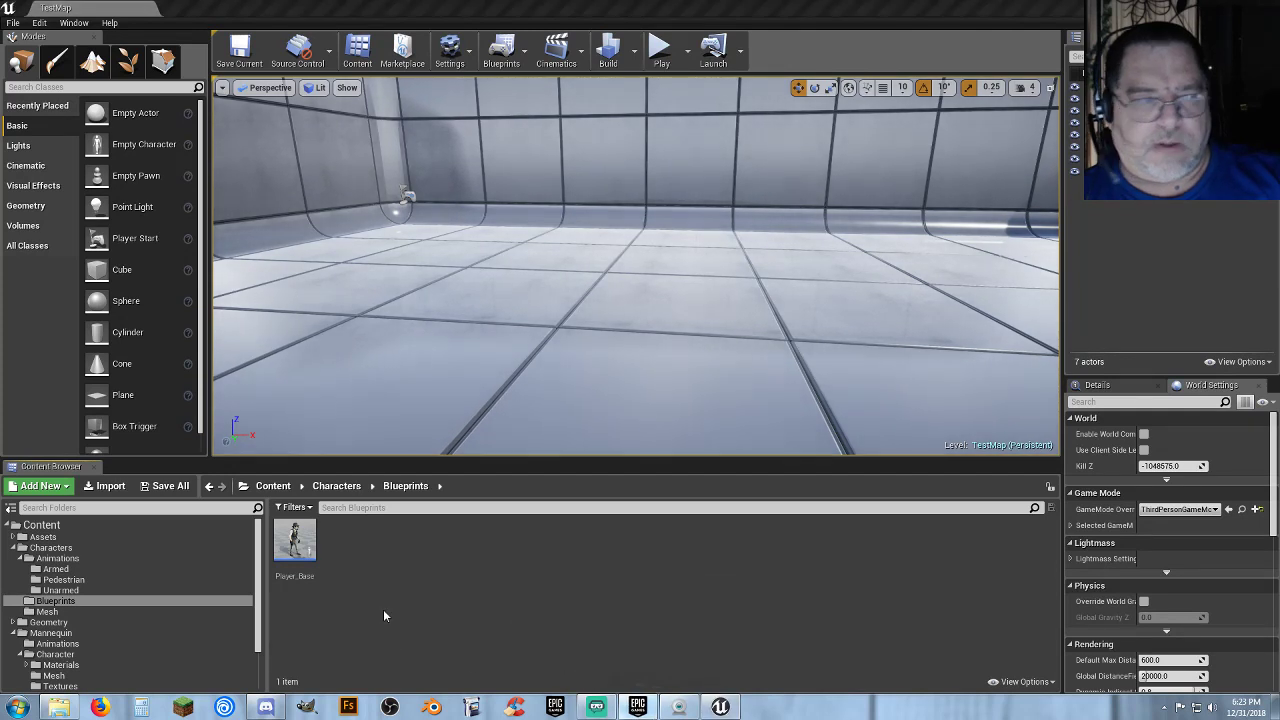
scroll(740, 290, down, 6)
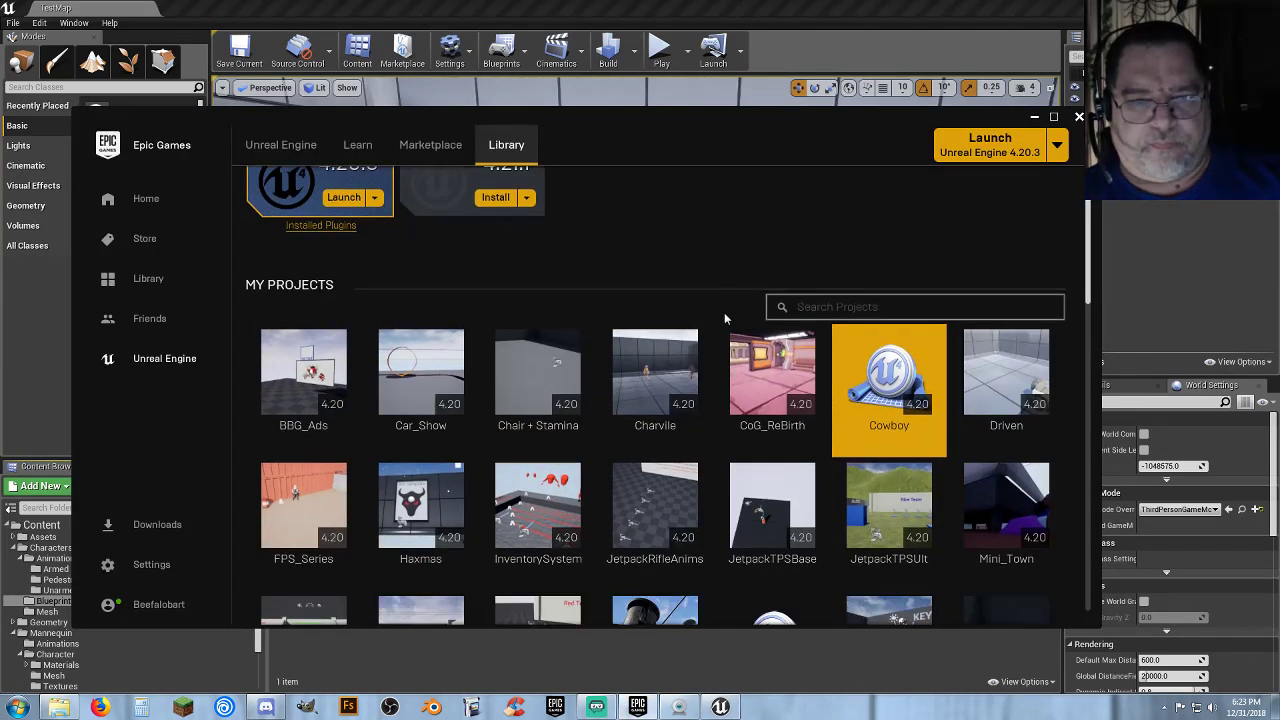
scroll(708, 367, down, 5)
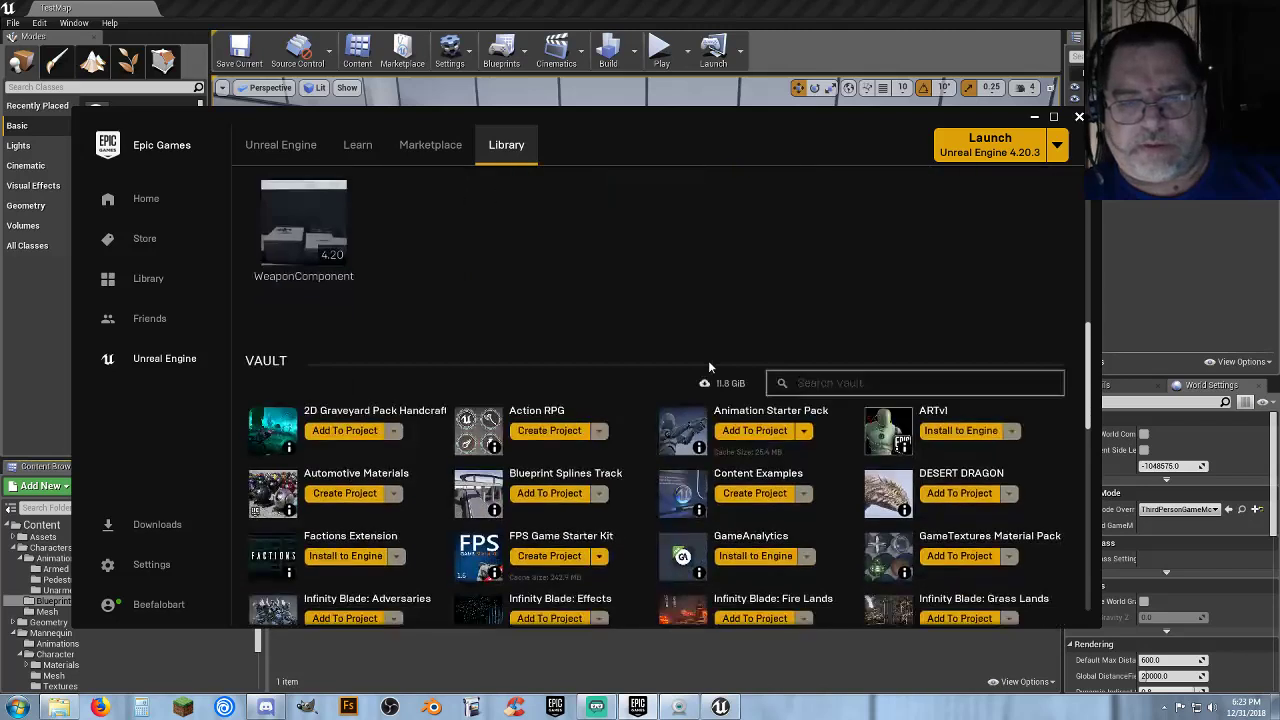
scroll(675, 363, down, 4)
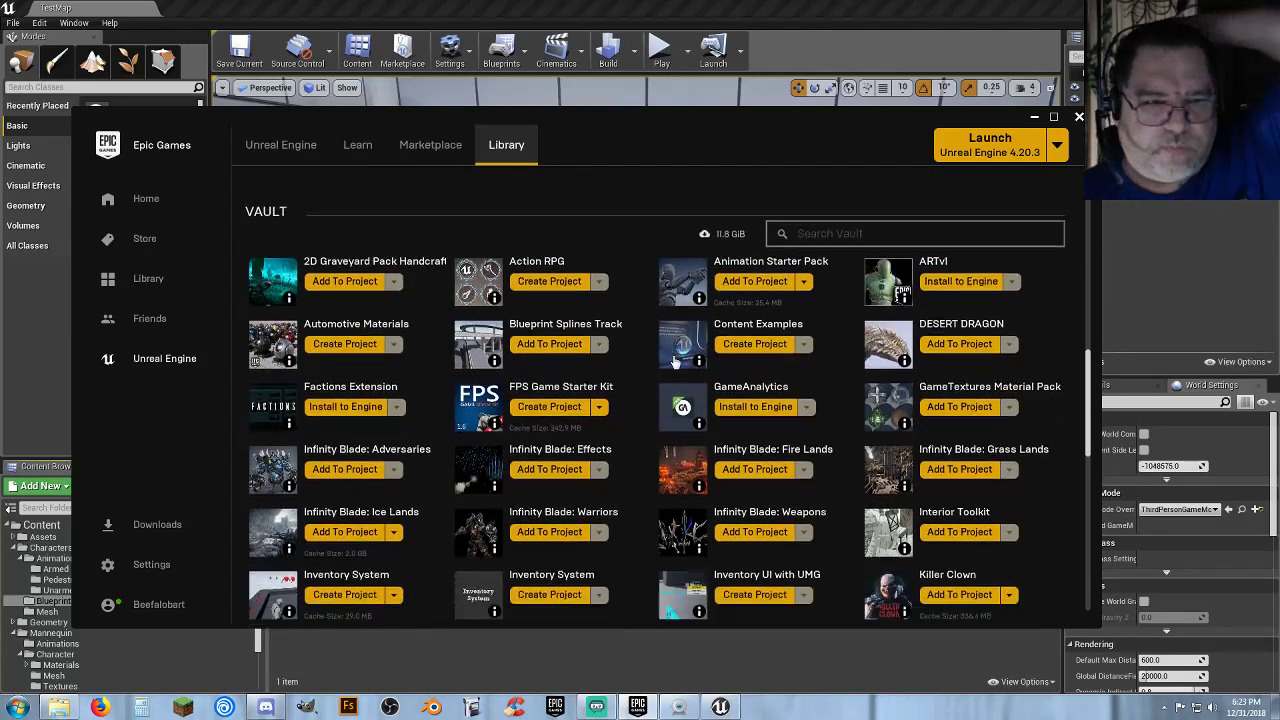
scroll(675, 363, down, 1)
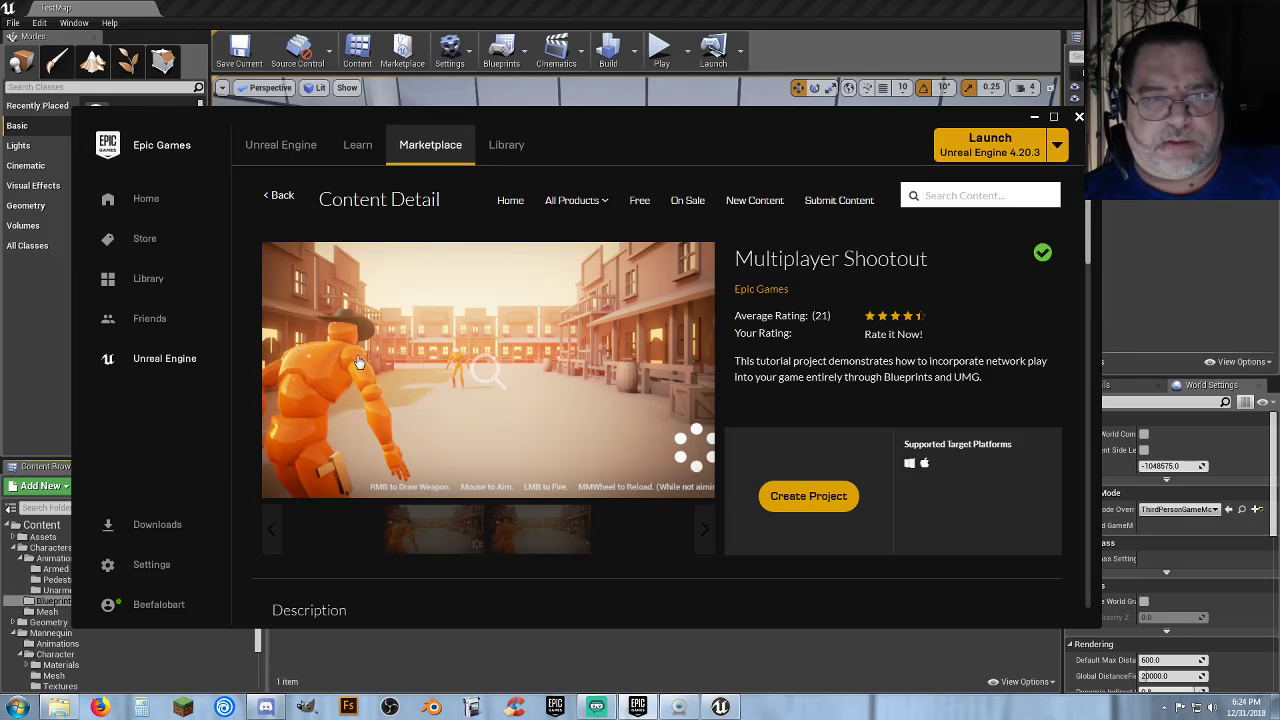
Read the Multiplayer Shootout project's description and minimize the launcher to return to the Unreal Editor.
scroll(375, 405, down, 3)
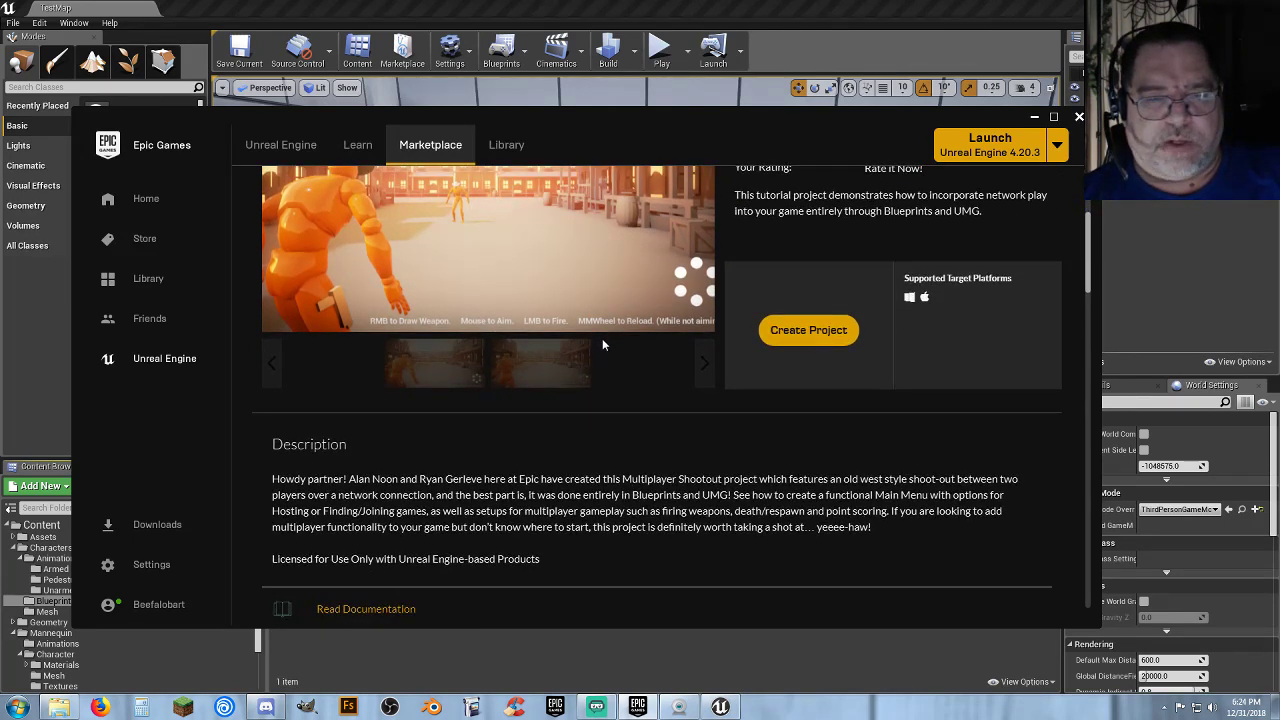
scroll(603, 345, down, 3)
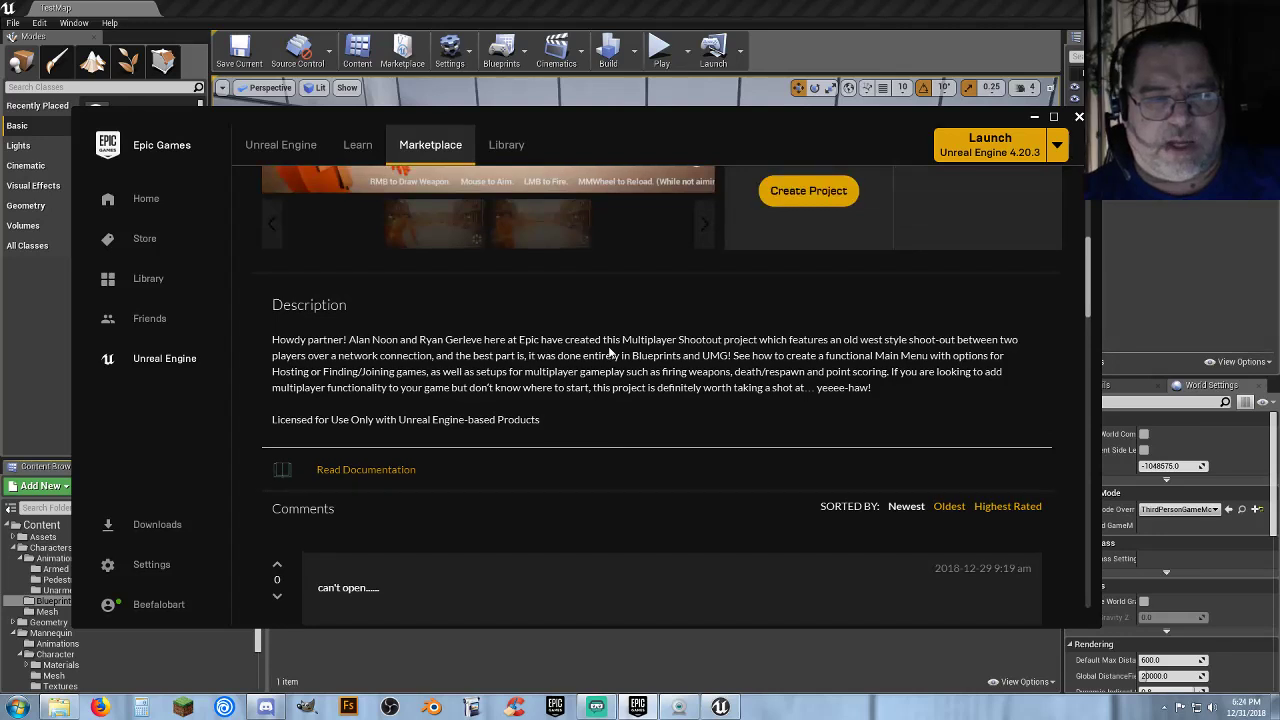
scroll(608, 346, up, 2)
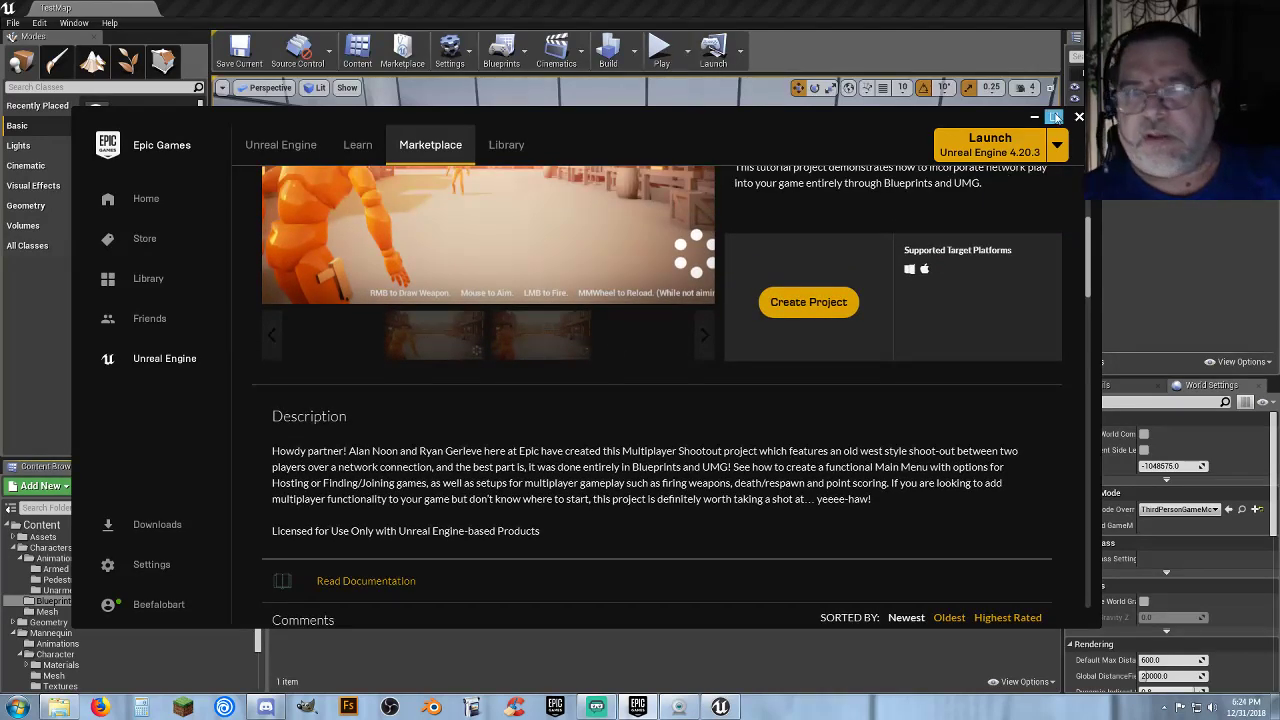
click(1034, 118)
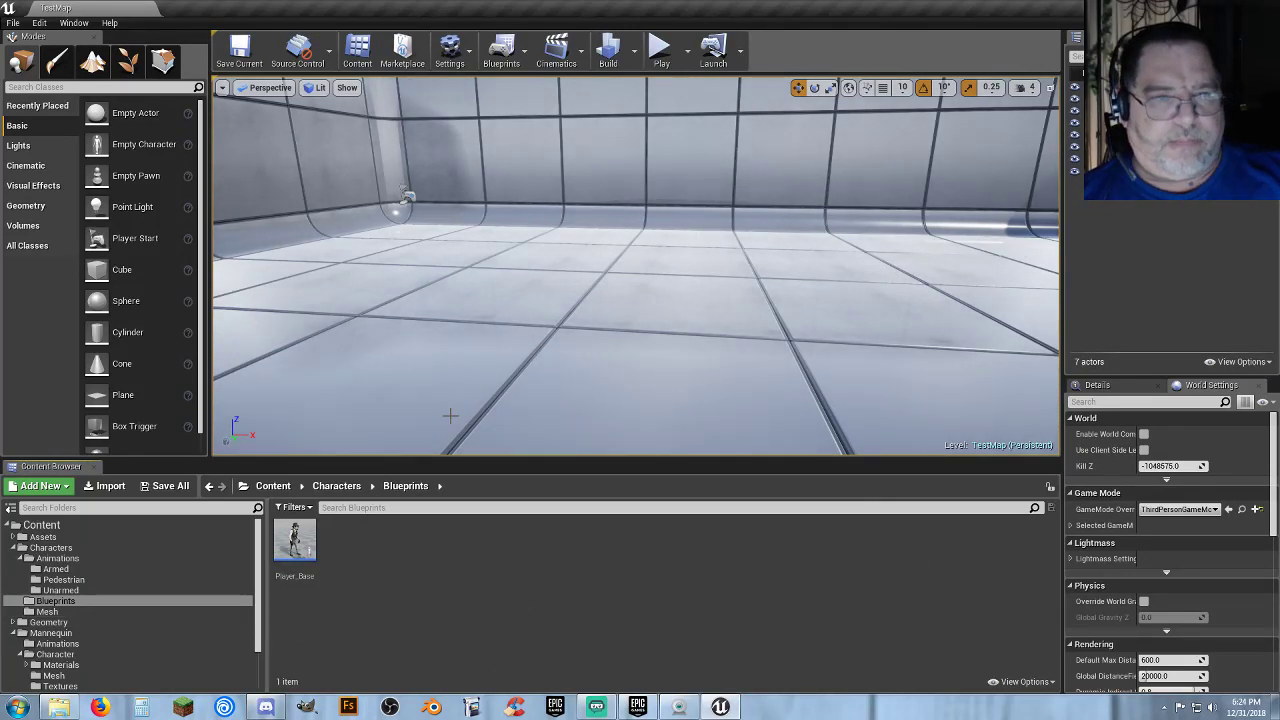
Open UE4_Mannequin_Skeleton from the PedestrianAnims/DemoCharacter/Mesh folder.
right_drag(498, 300, 482, 352)
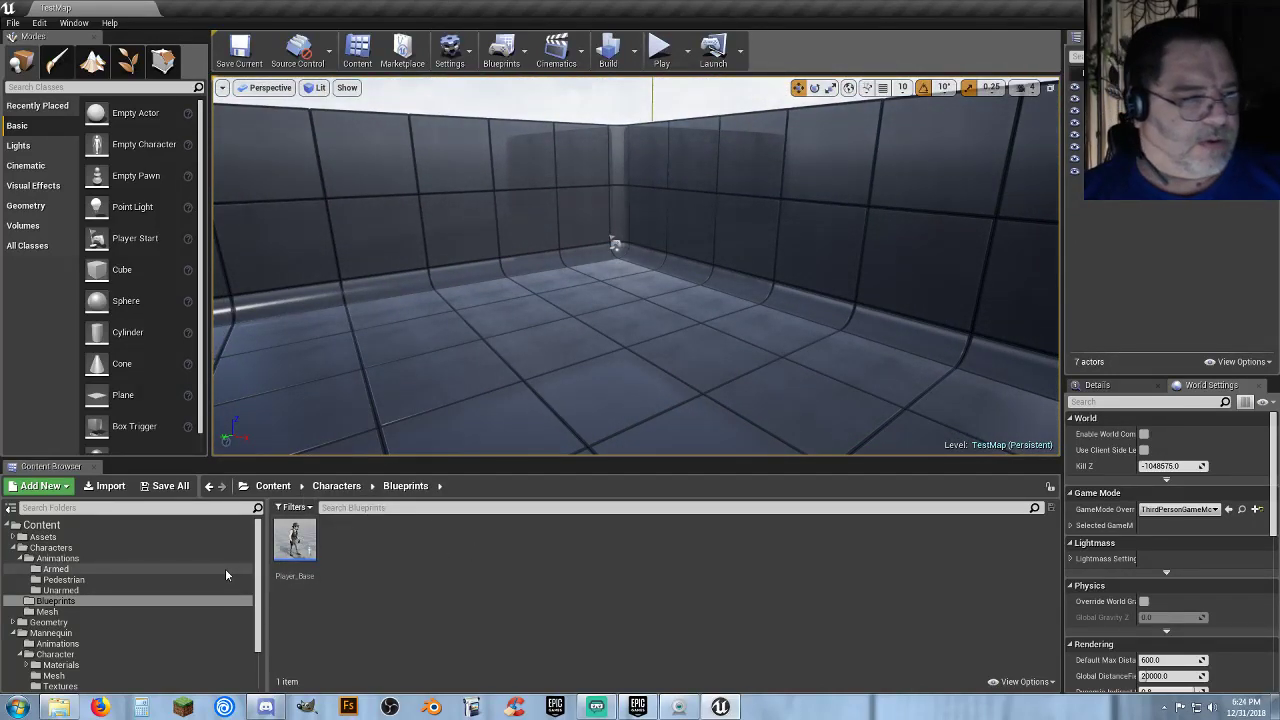
click(12, 634)
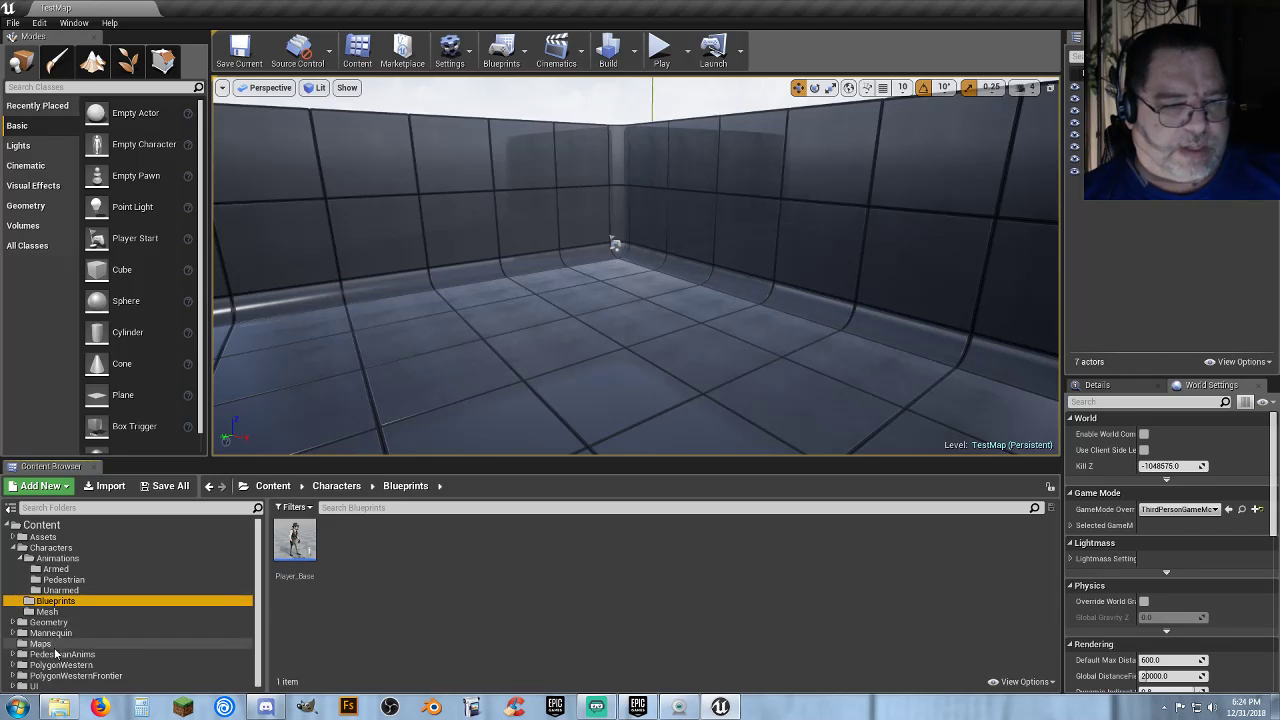
click(58, 656)
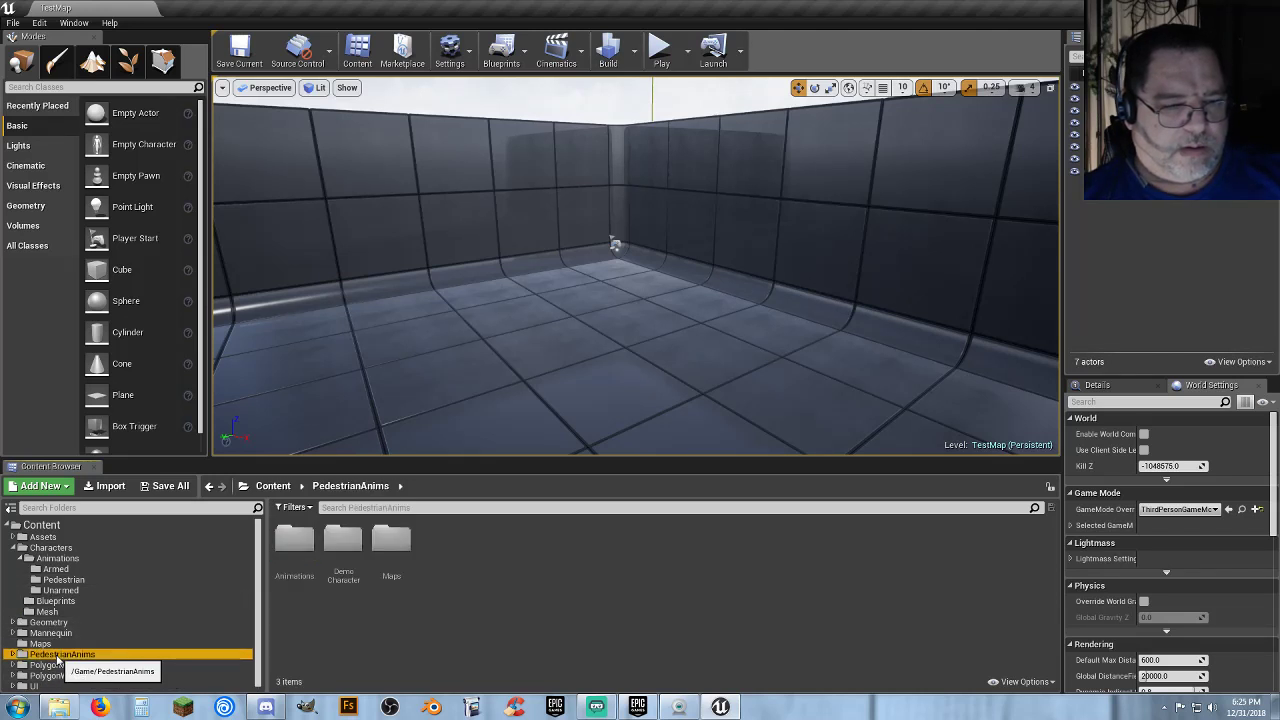
click(13, 654)
scroll(114, 639, down, 1)
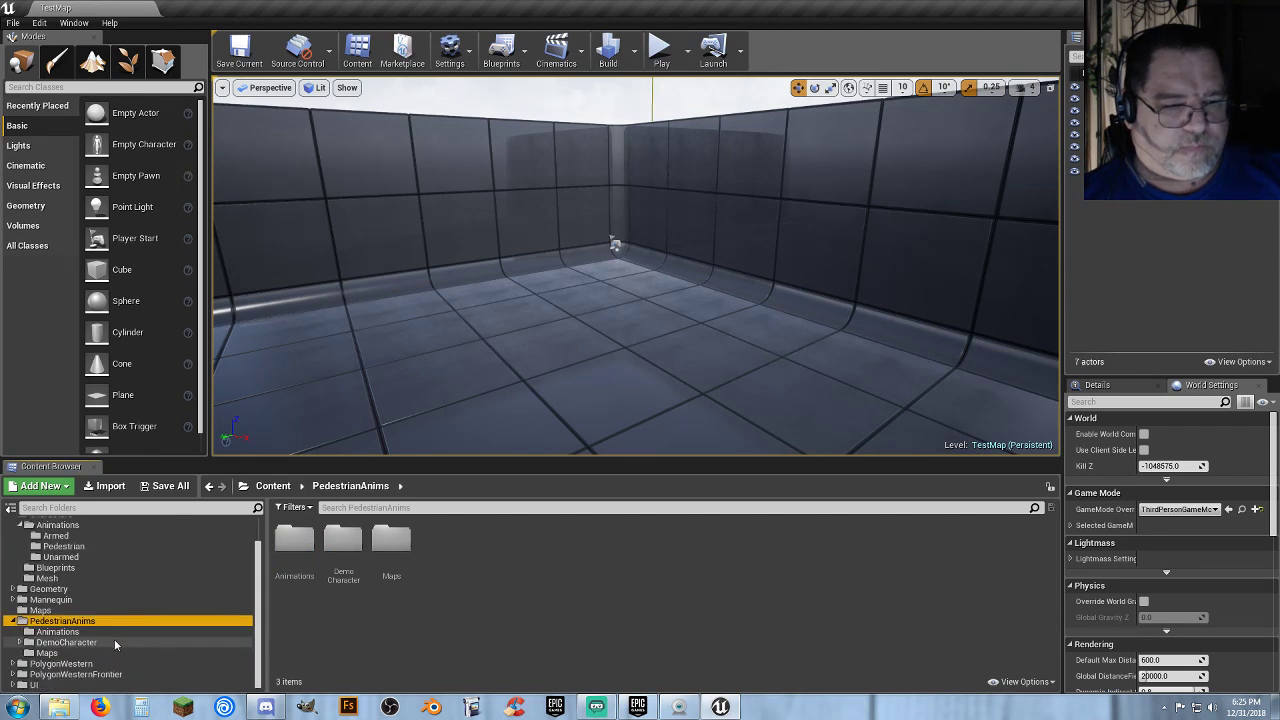
click(20, 645)
scroll(30, 645, down, 1)
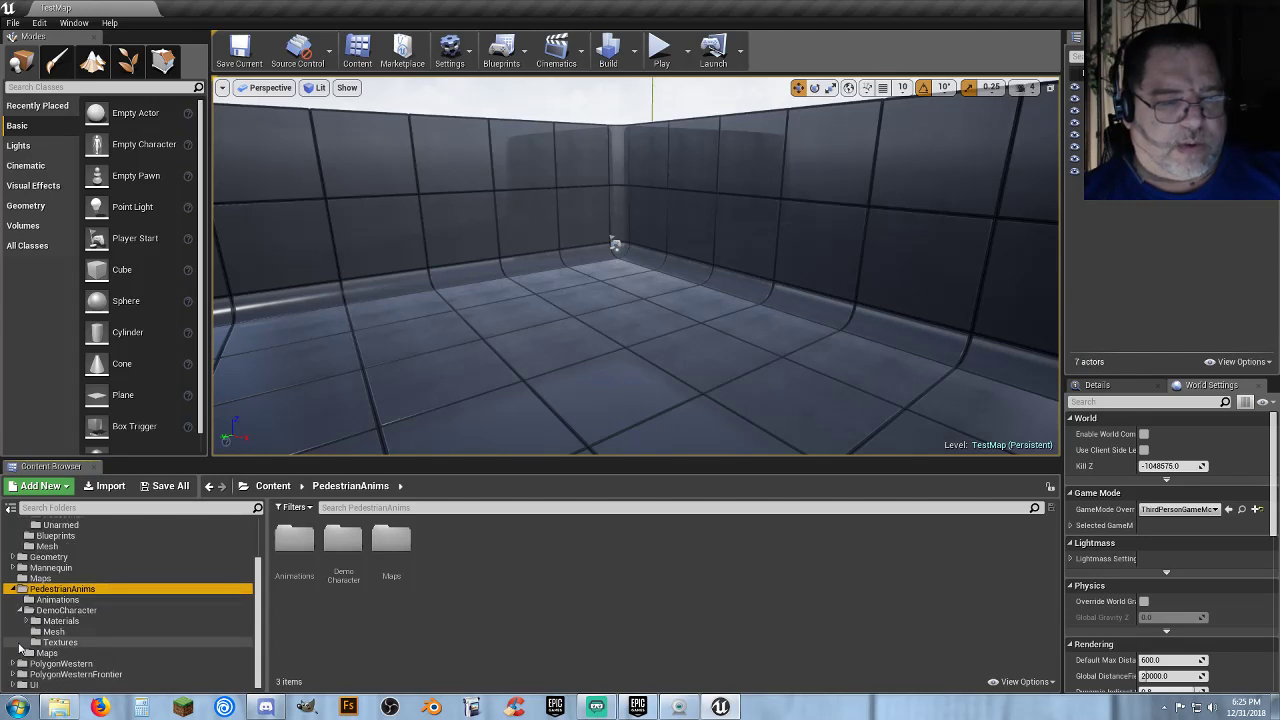
click(70, 632)
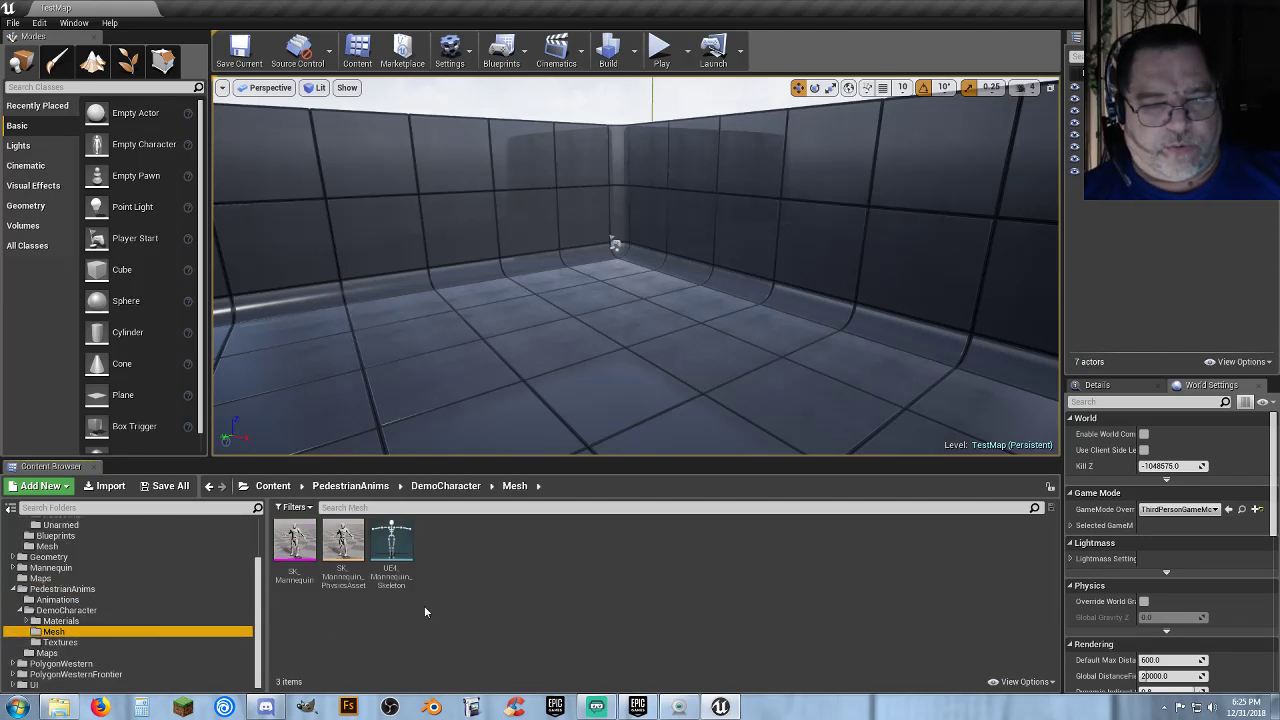
double_click(398, 588)
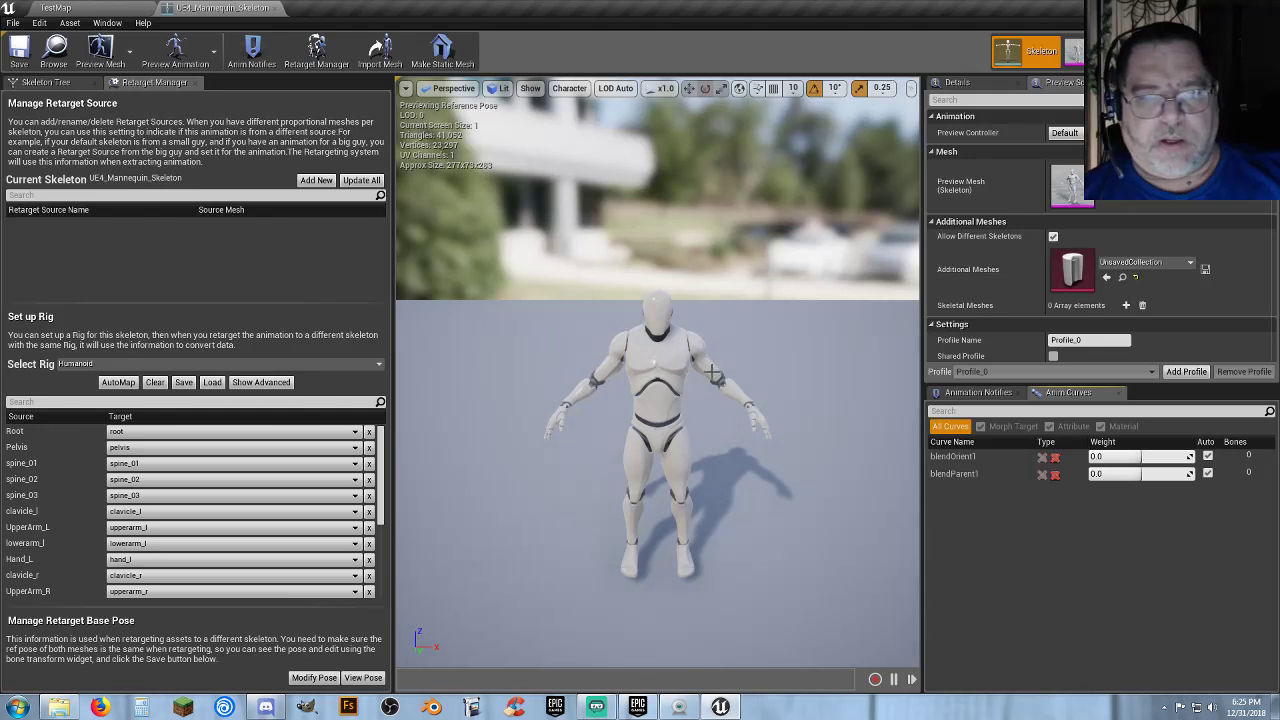
Show the retarget base pose and rotate the mannequin's left arm bones so the arm extends straight out horizontally.
click(363, 678)
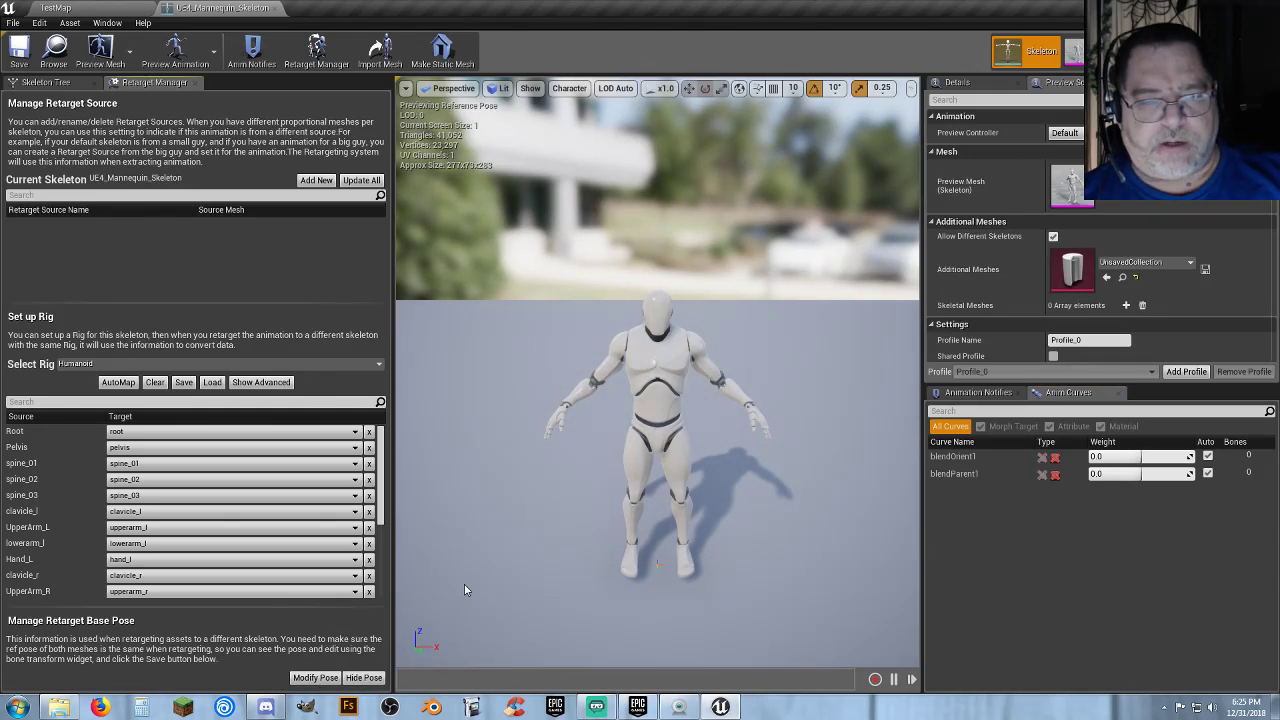
click(704, 360)
drag(664, 296, 730, 375)
click(757, 339)
drag(804, 340, 679, 398)
click(797, 341)
Rotate the mannequin's right upper and lower arm bones outward to complete the T-pose.
click(641, 338)
click(563, 338)
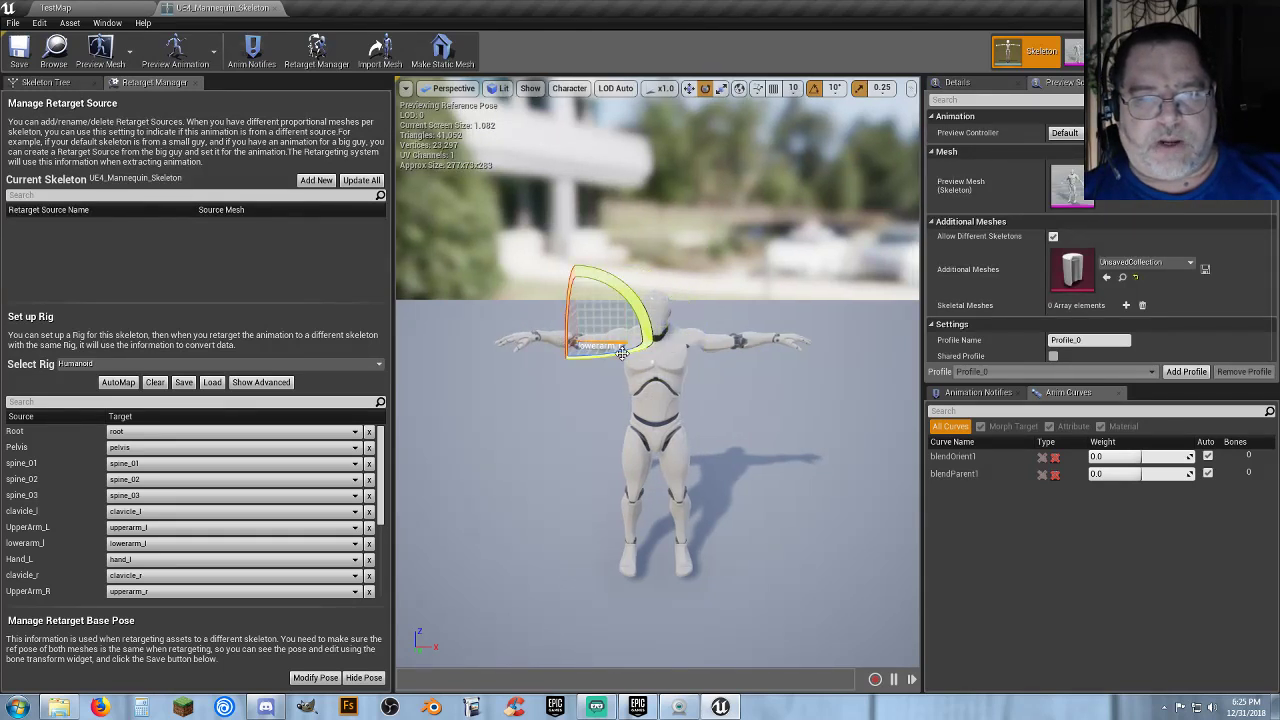
drag(622, 352, 651, 346)
drag(588, 278, 656, 341)
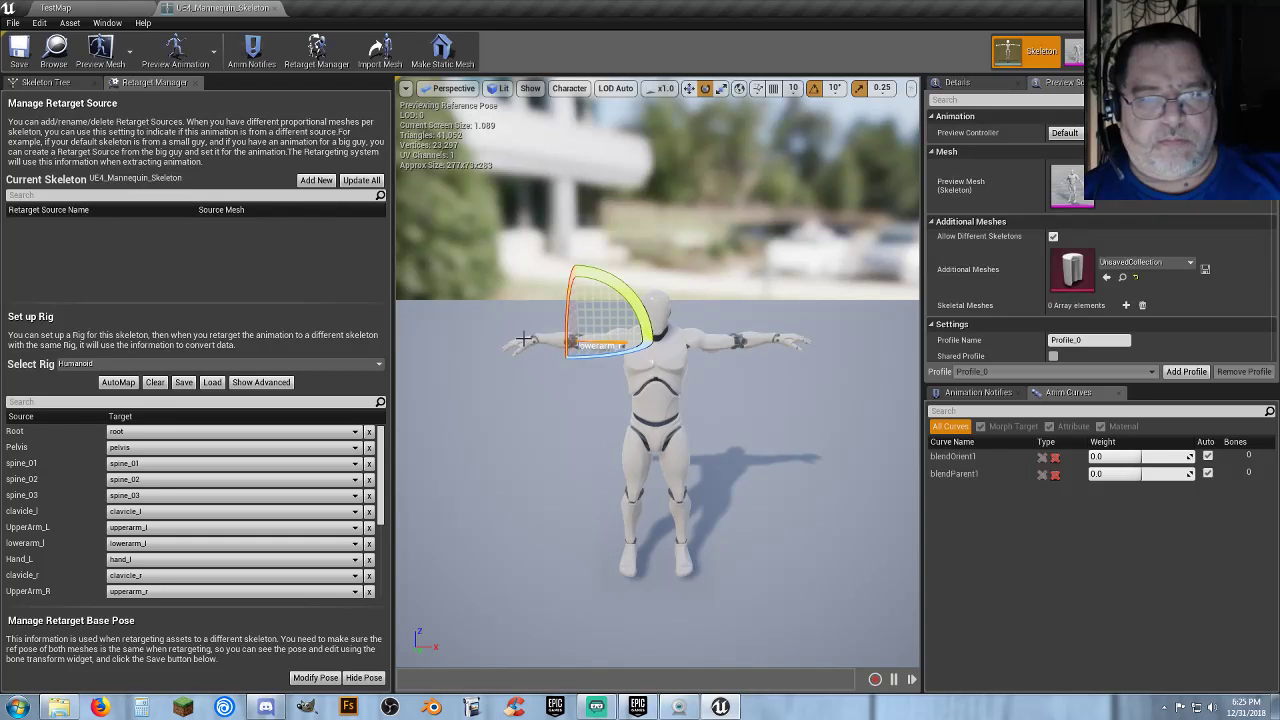
click(520, 341)
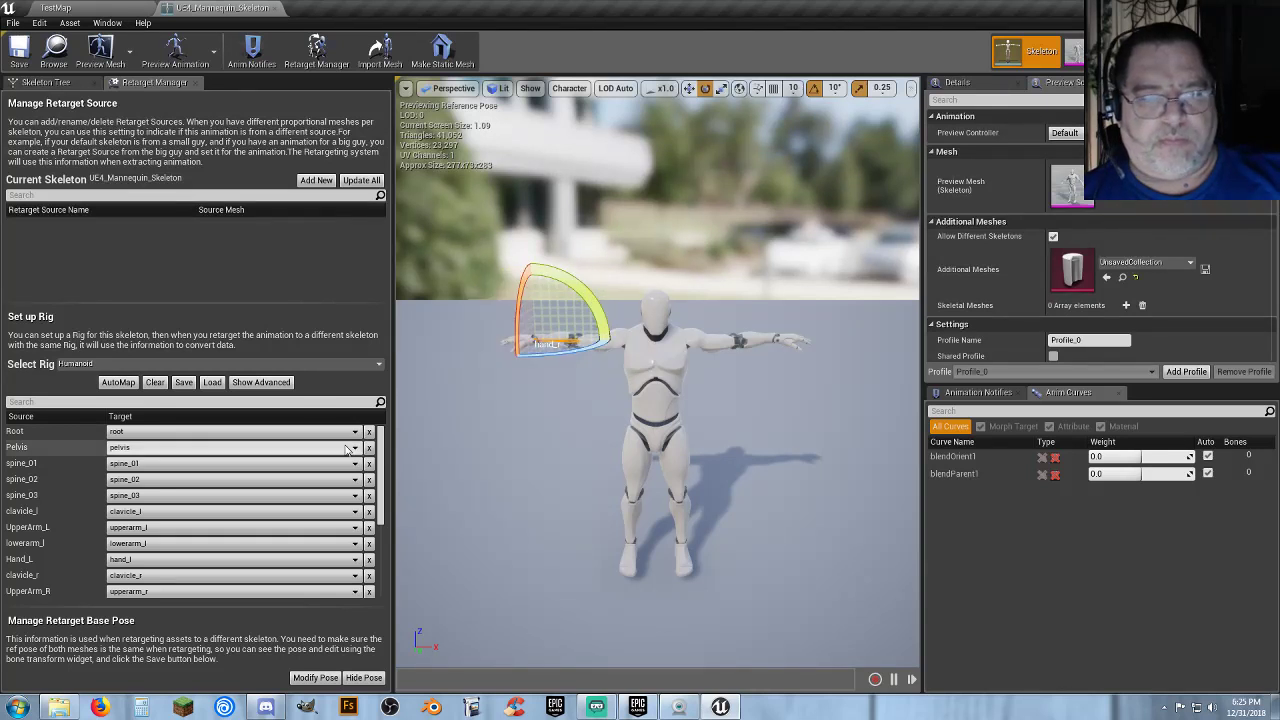
Set the current pose as the retarget base pose, then save and close UE4_Mannequin_Skeleton.
click(315, 678)
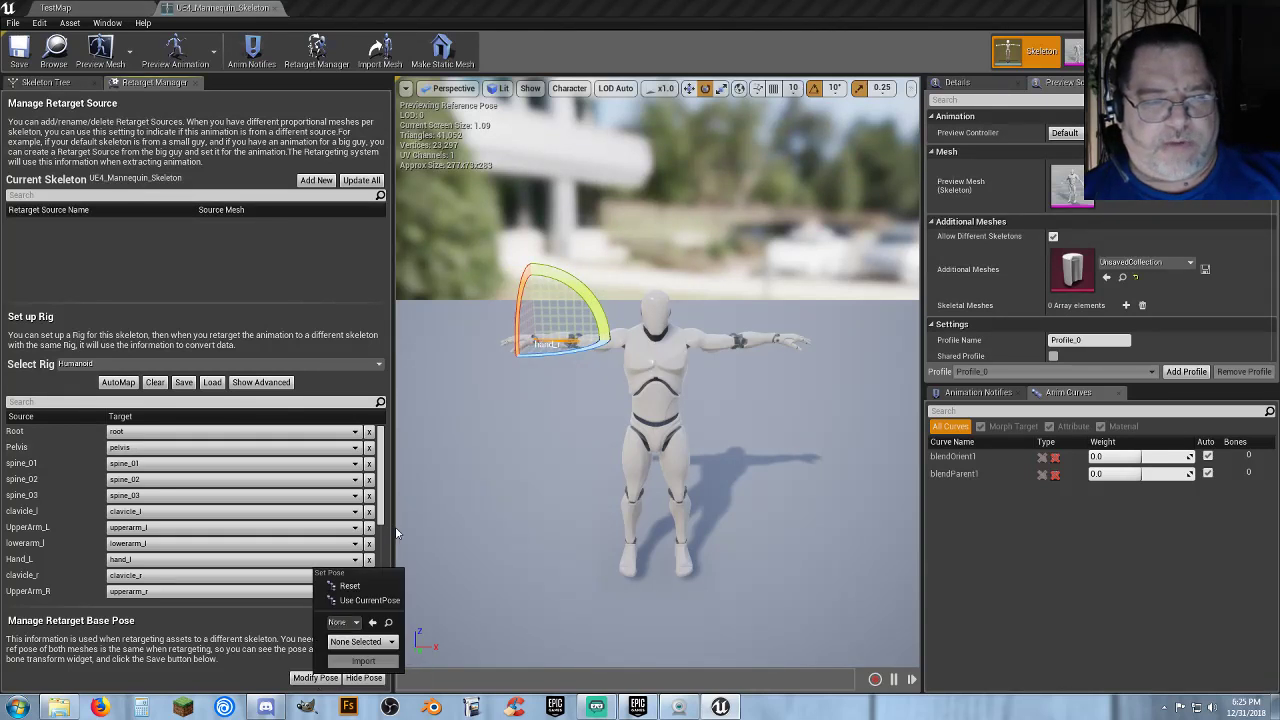
click(358, 602)
click(18, 48)
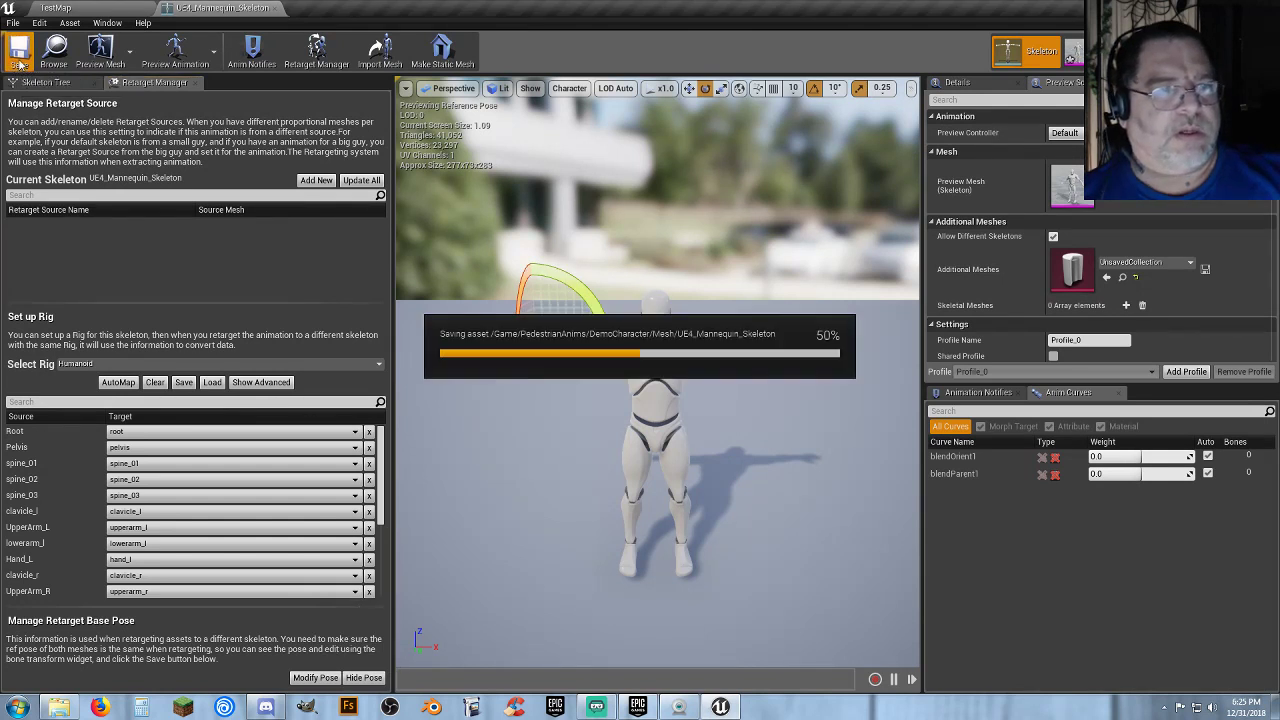
click(272, 8)
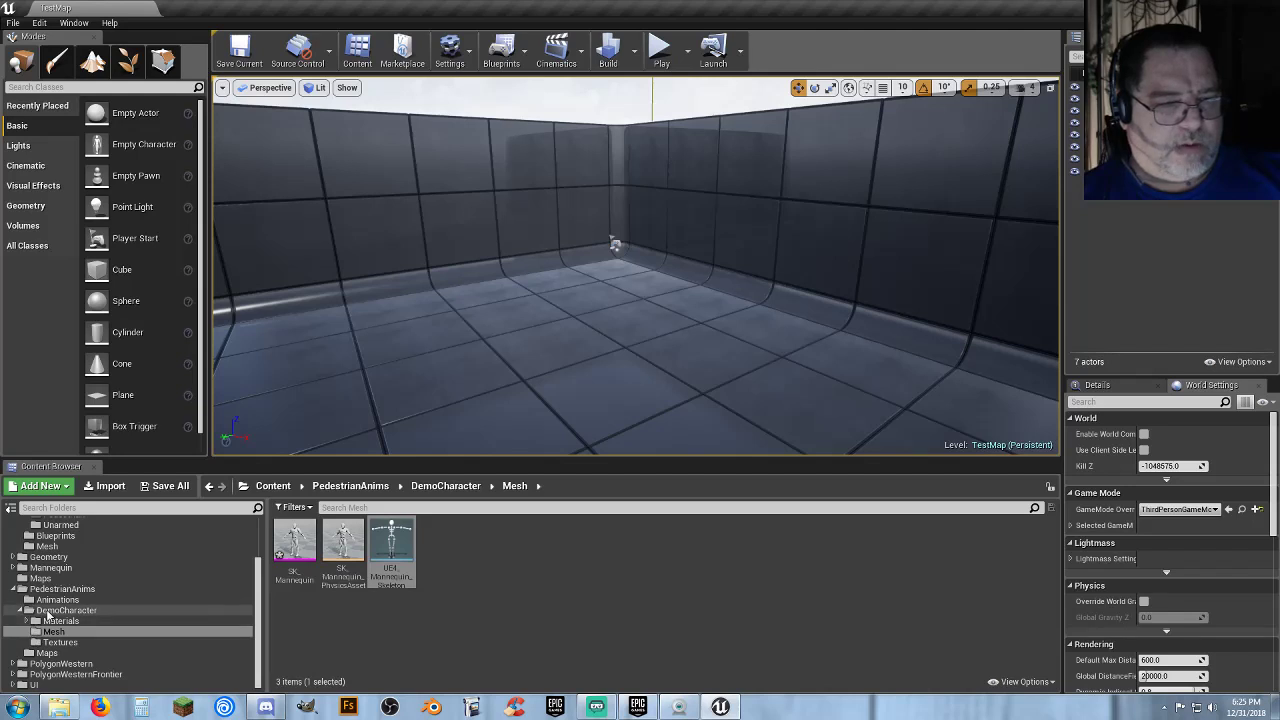
Select all animation assets in the PedestrianAnims/Animations folder.
click(55, 600)
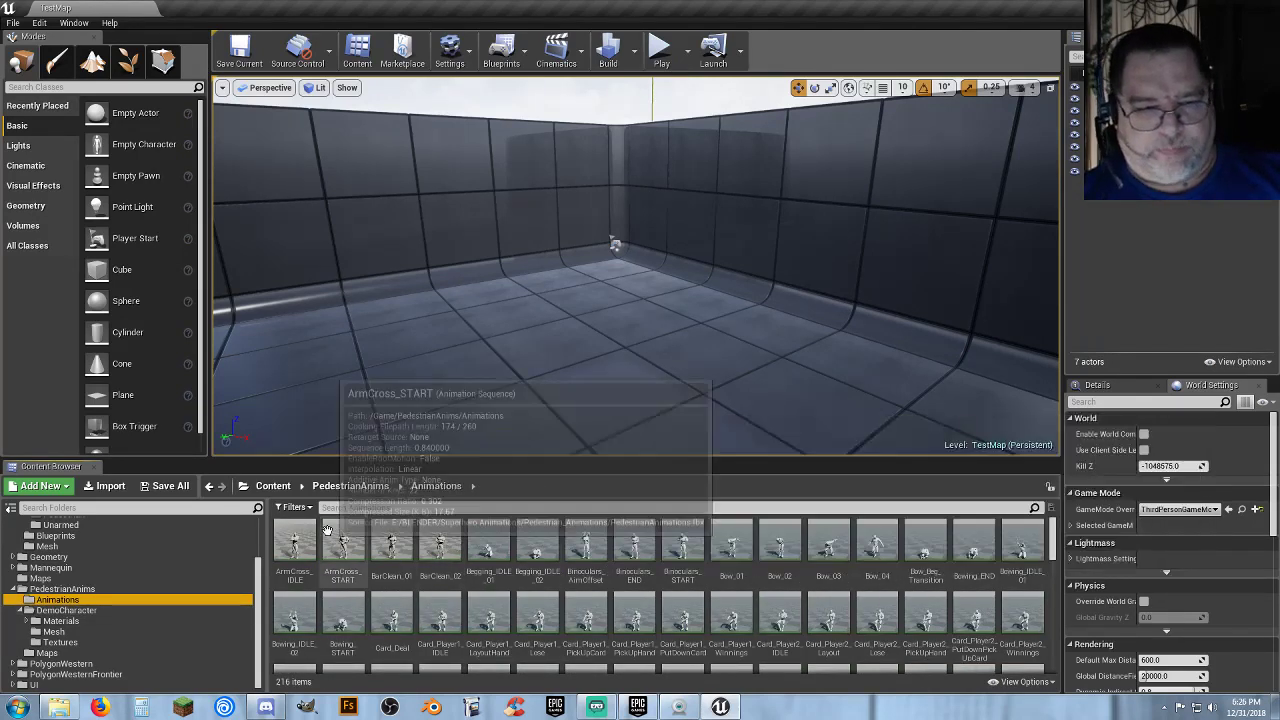
click(295, 540)
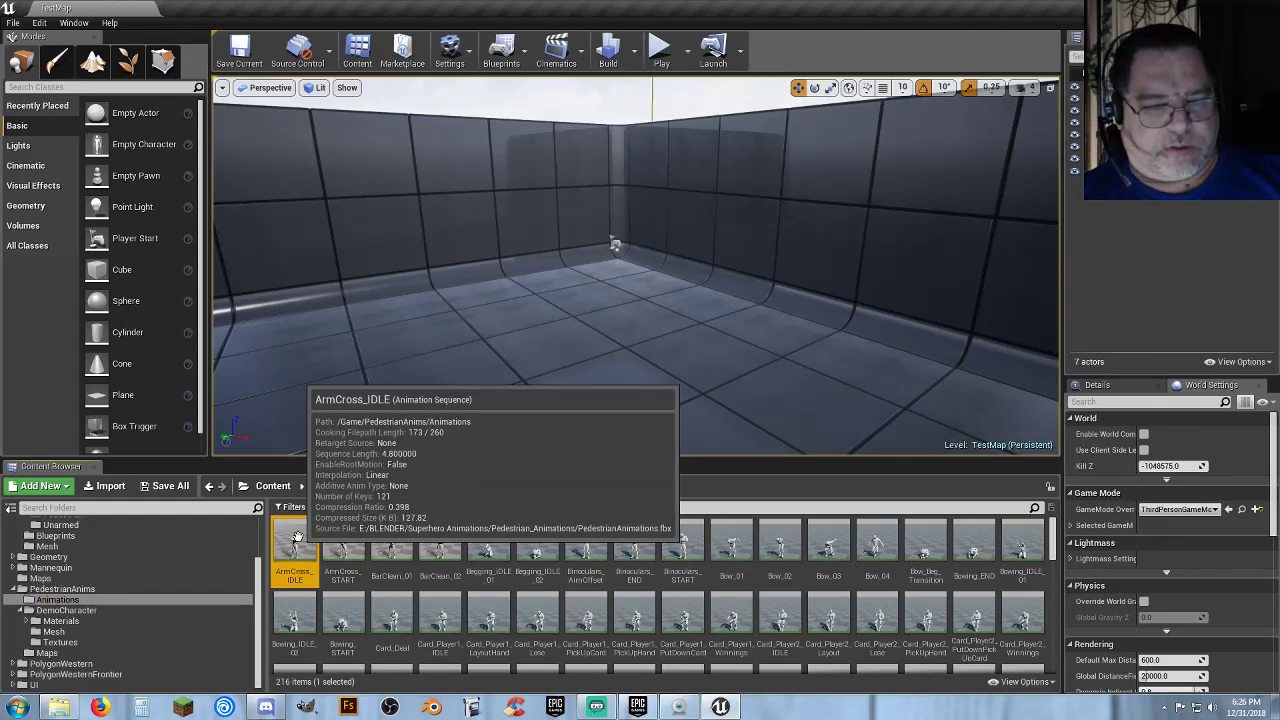
scroll(829, 592, down, 5)
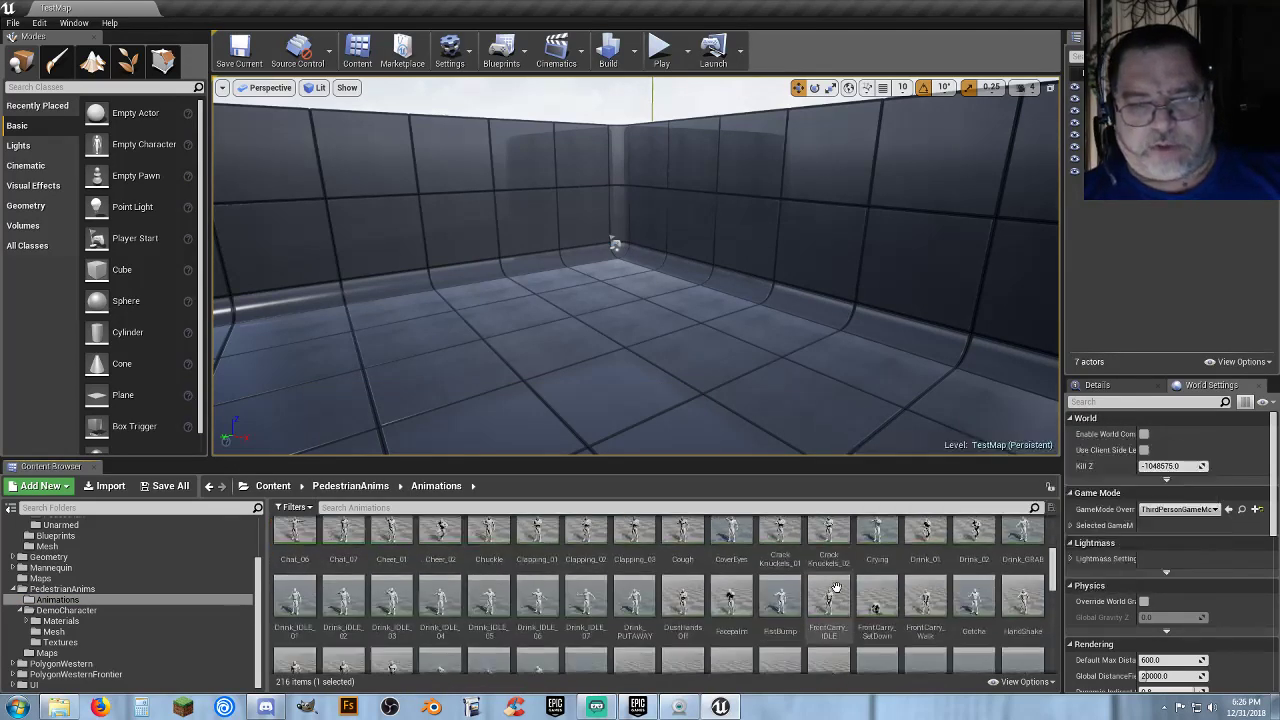
scroll(836, 590, down, 15)
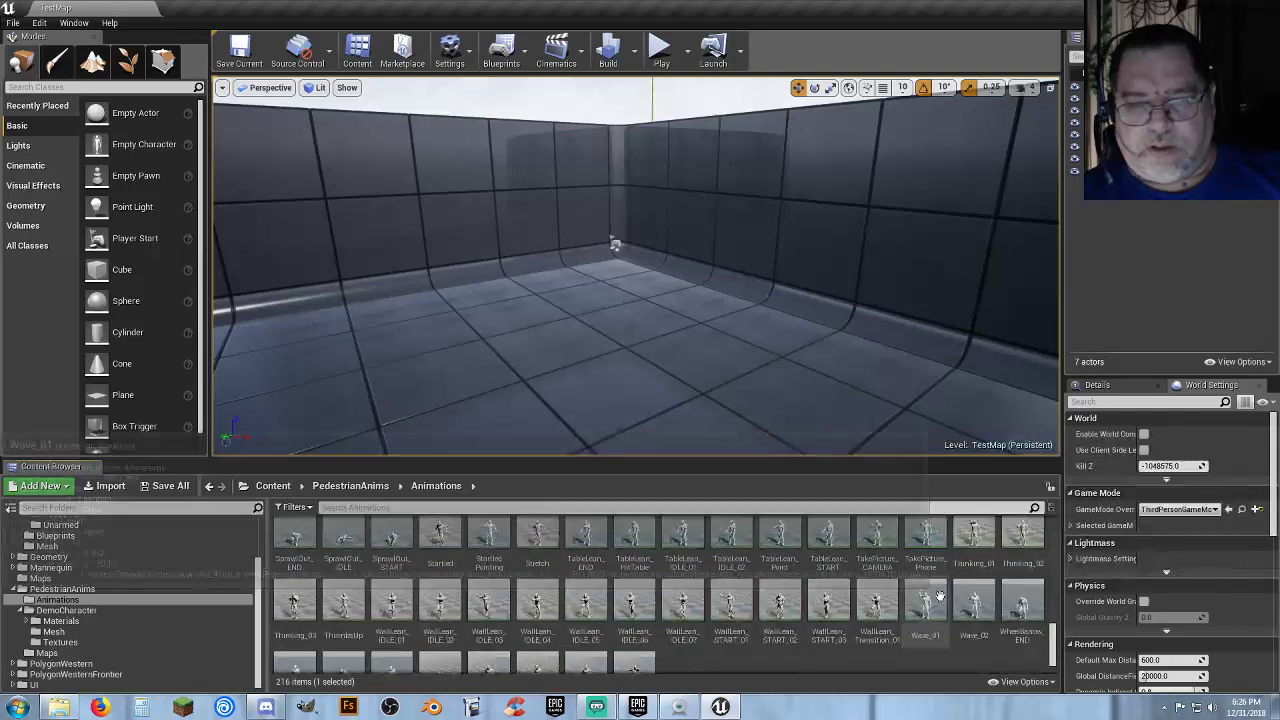
scroll(940, 596, down, 2)
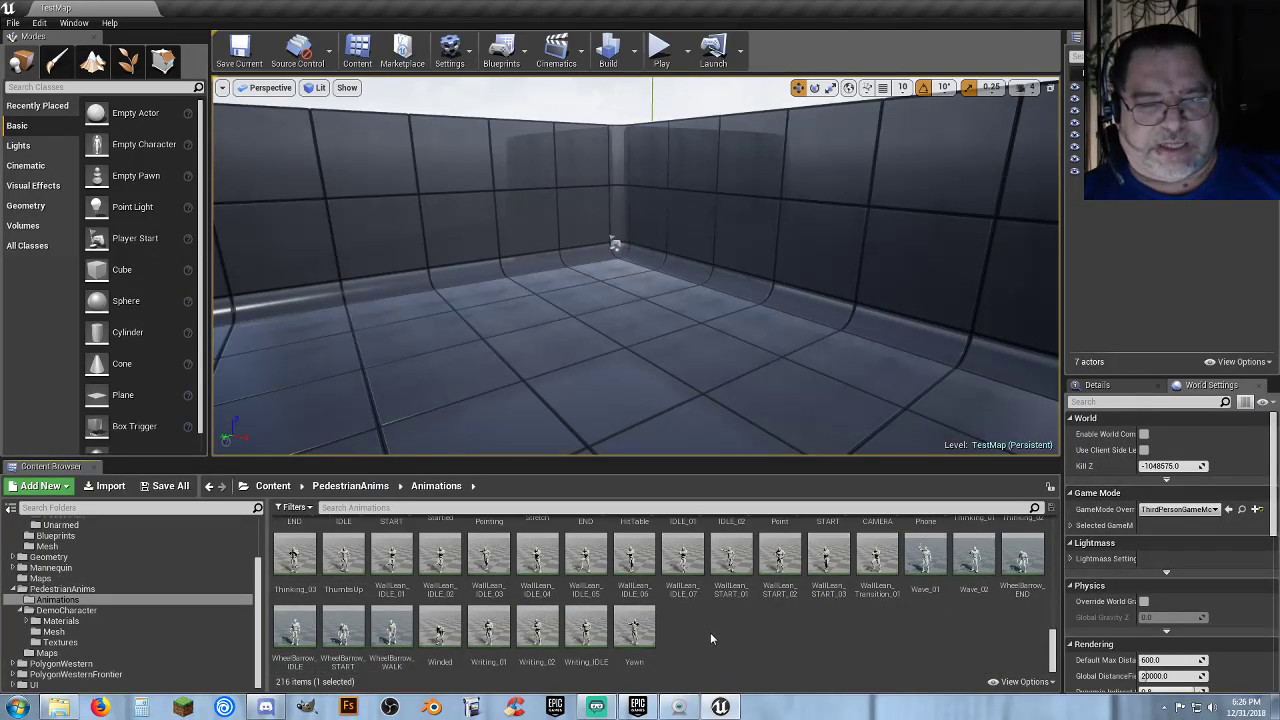
key(ctrl+a)
Begin duplicating and retargeting the selected animations to the SK_Polygon skeleton, and open the destination folder selection.
right_click(643, 628)
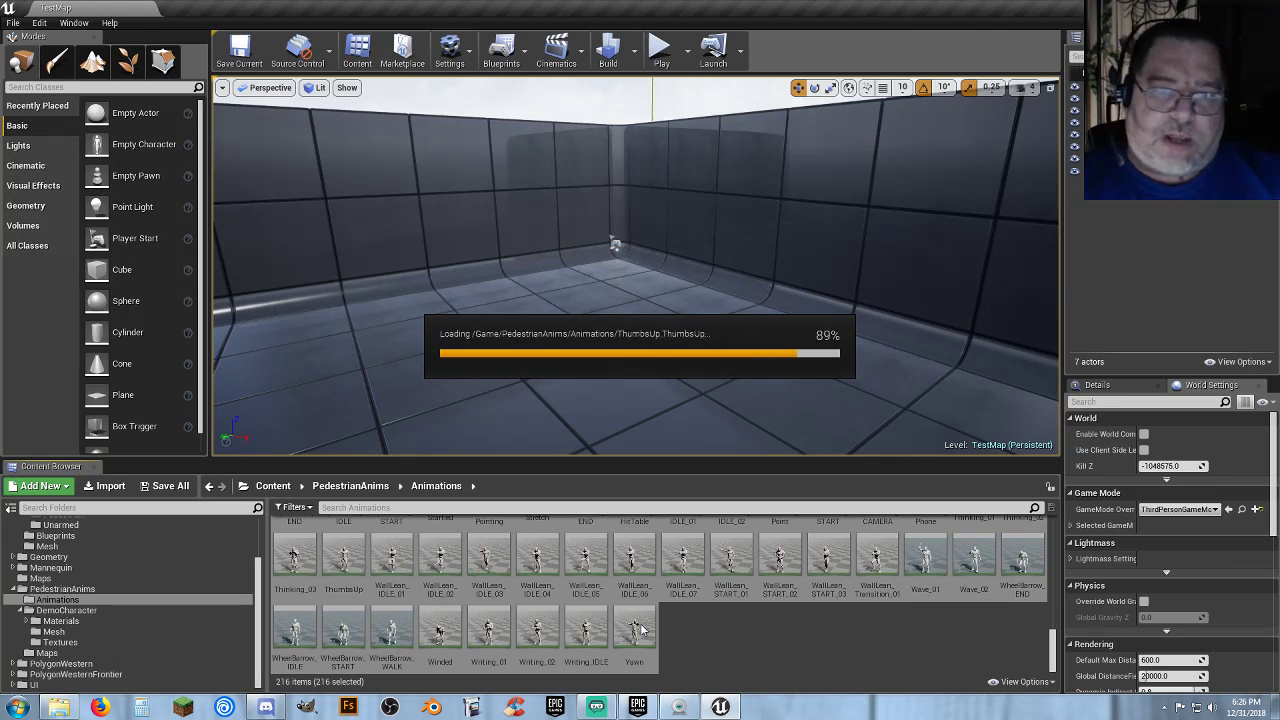
right_click(639, 626)
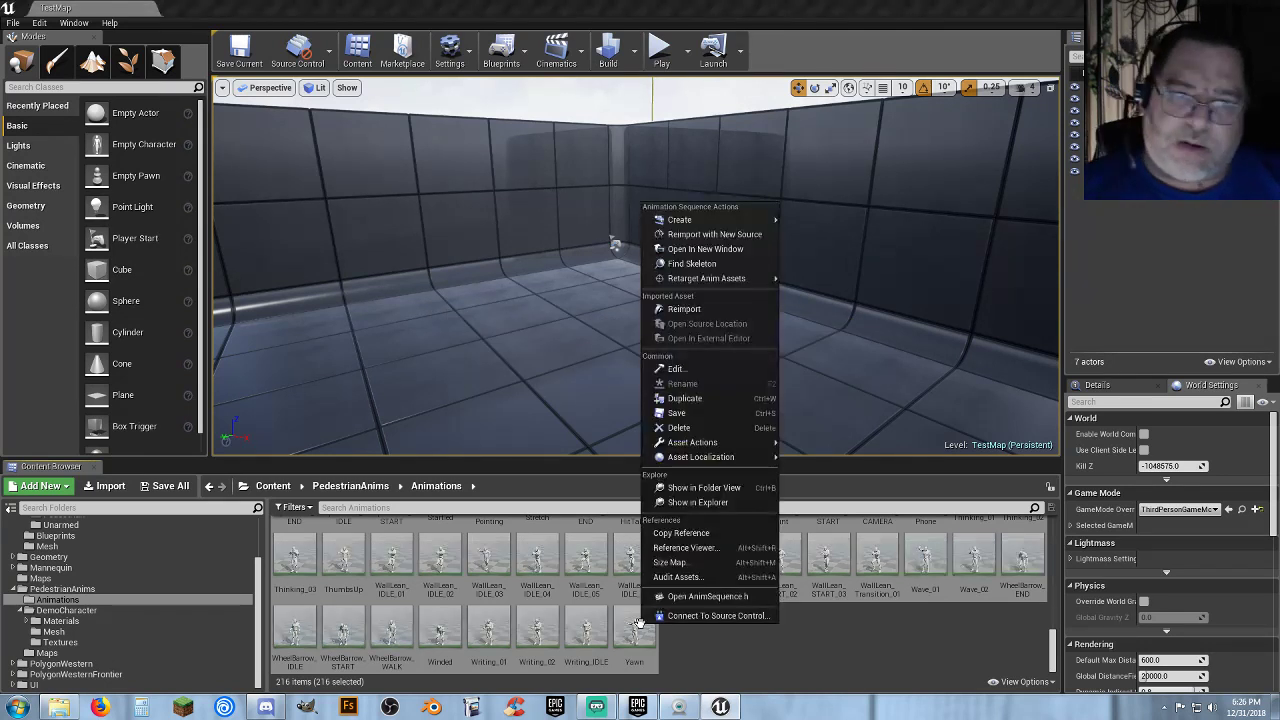
mouse_move(732, 284)
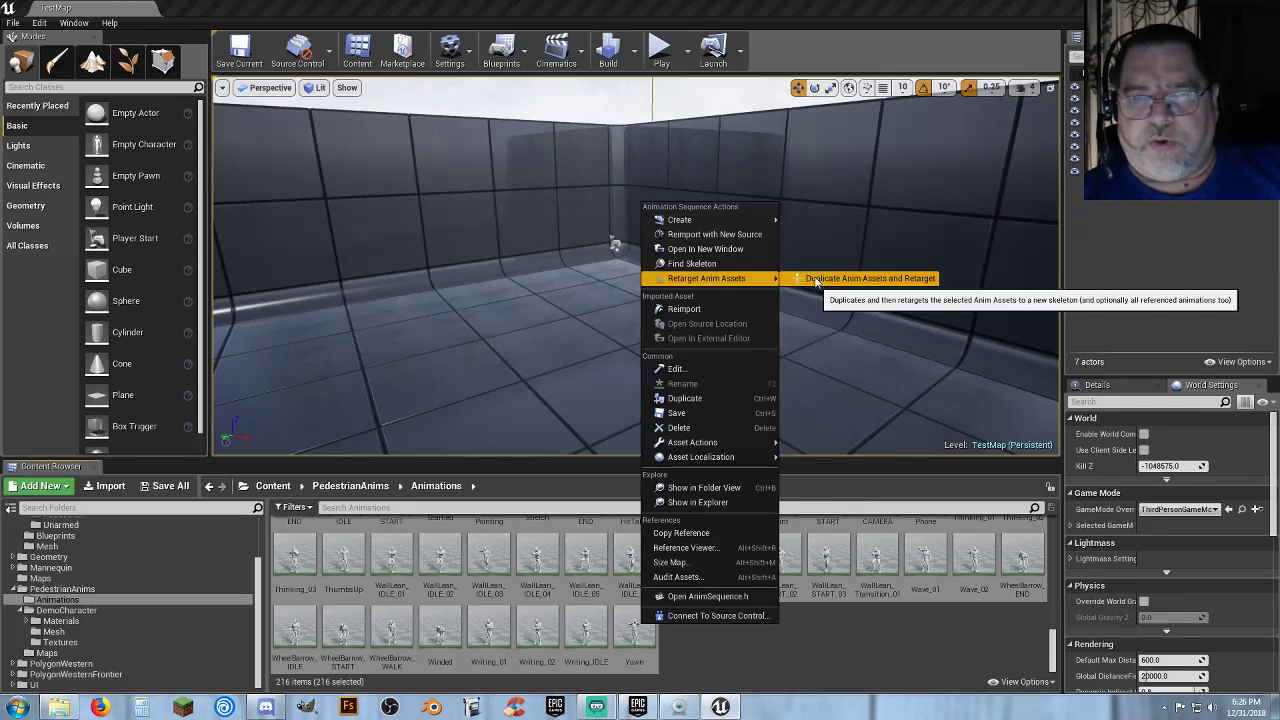
click(850, 279)
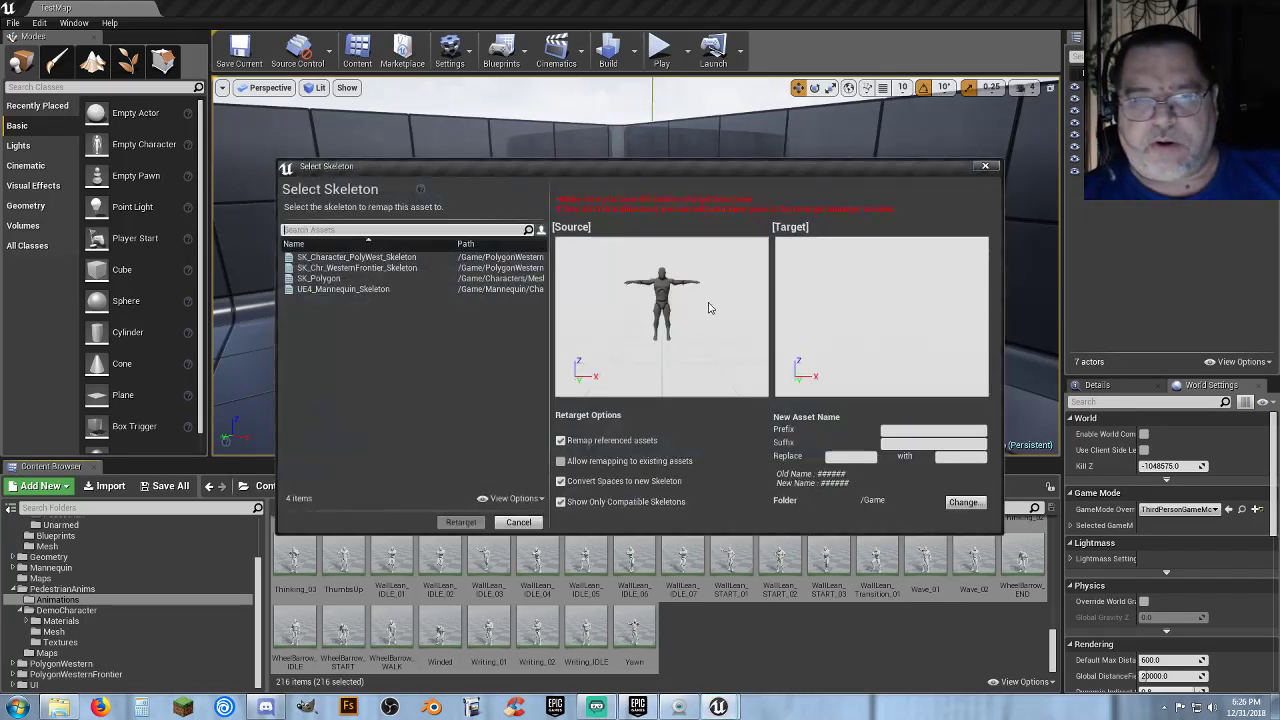
click(318, 279)
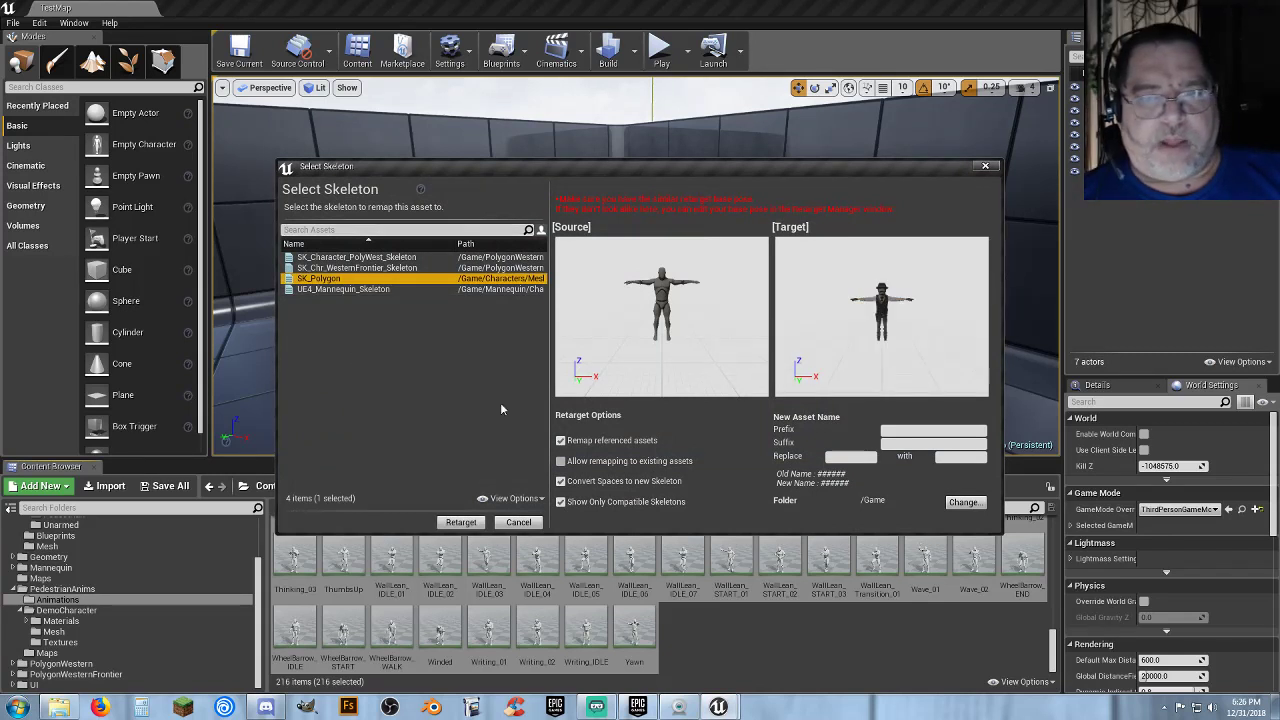
click(948, 502)
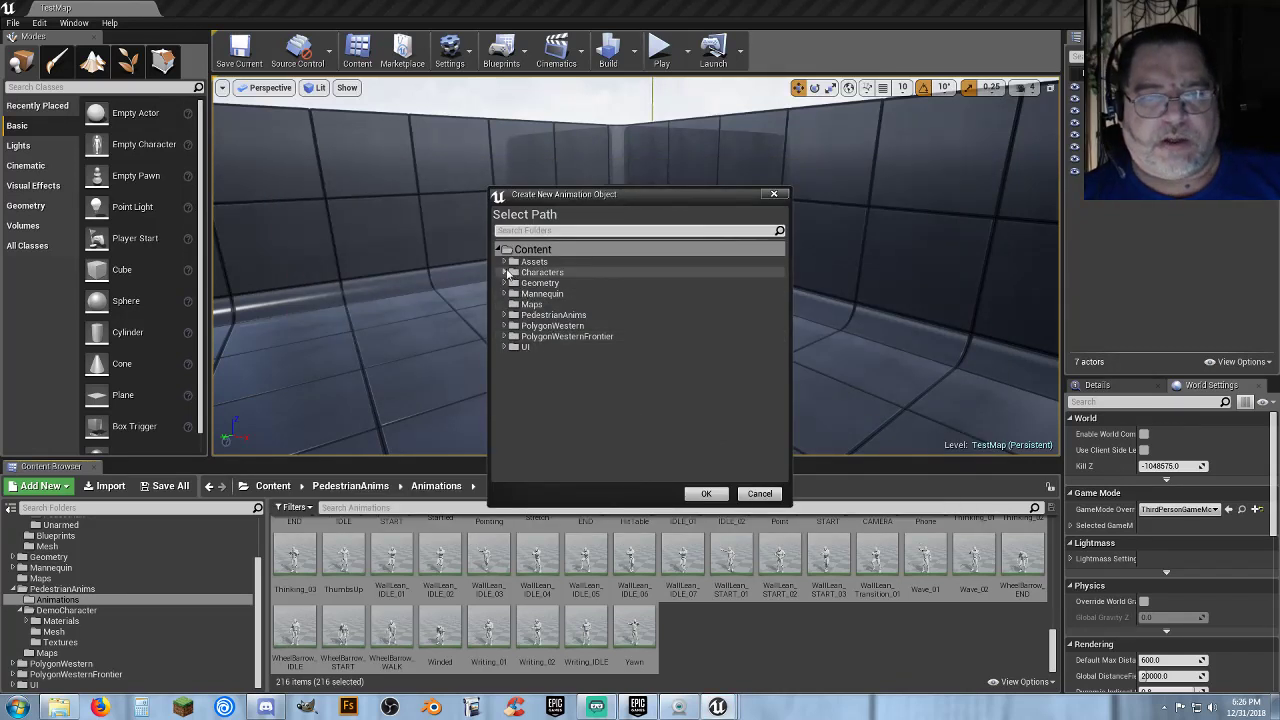
Retarget the selected animations to the SK_Polygon skeleton, with Characters/Animations/Pedestrian as the destination folder.
click(503, 272)
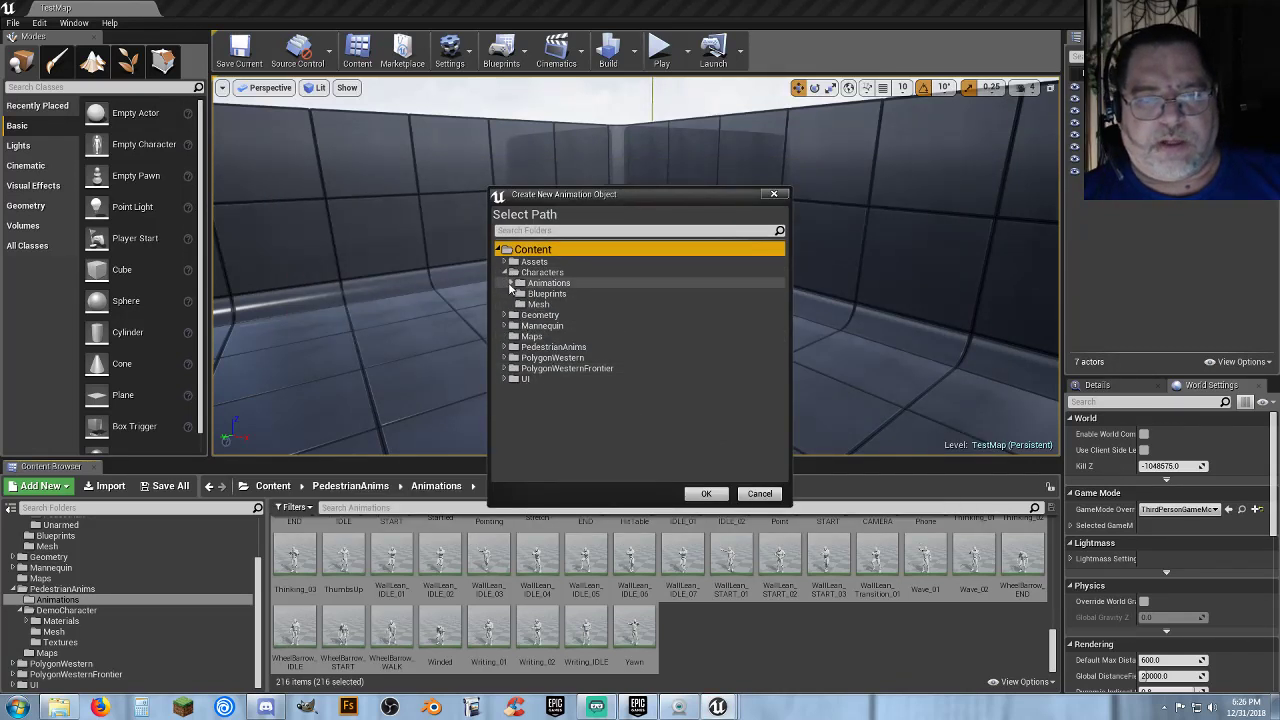
click(511, 284)
click(555, 304)
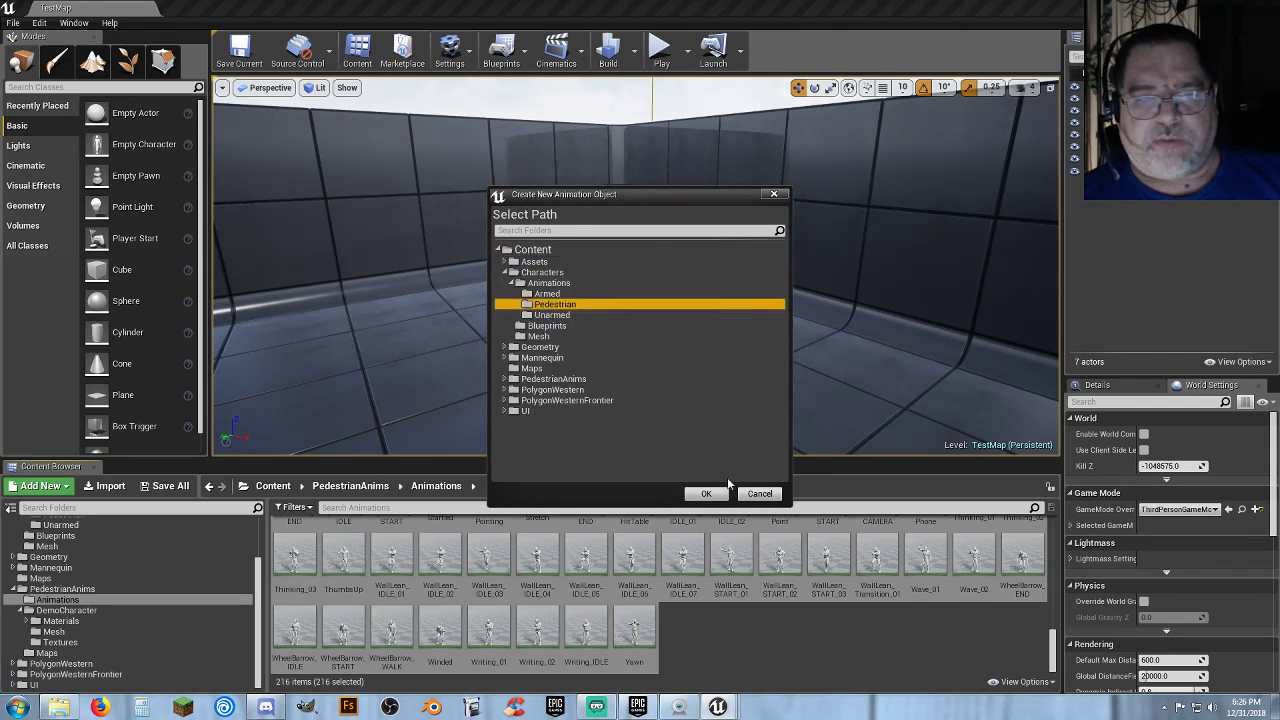
click(708, 494)
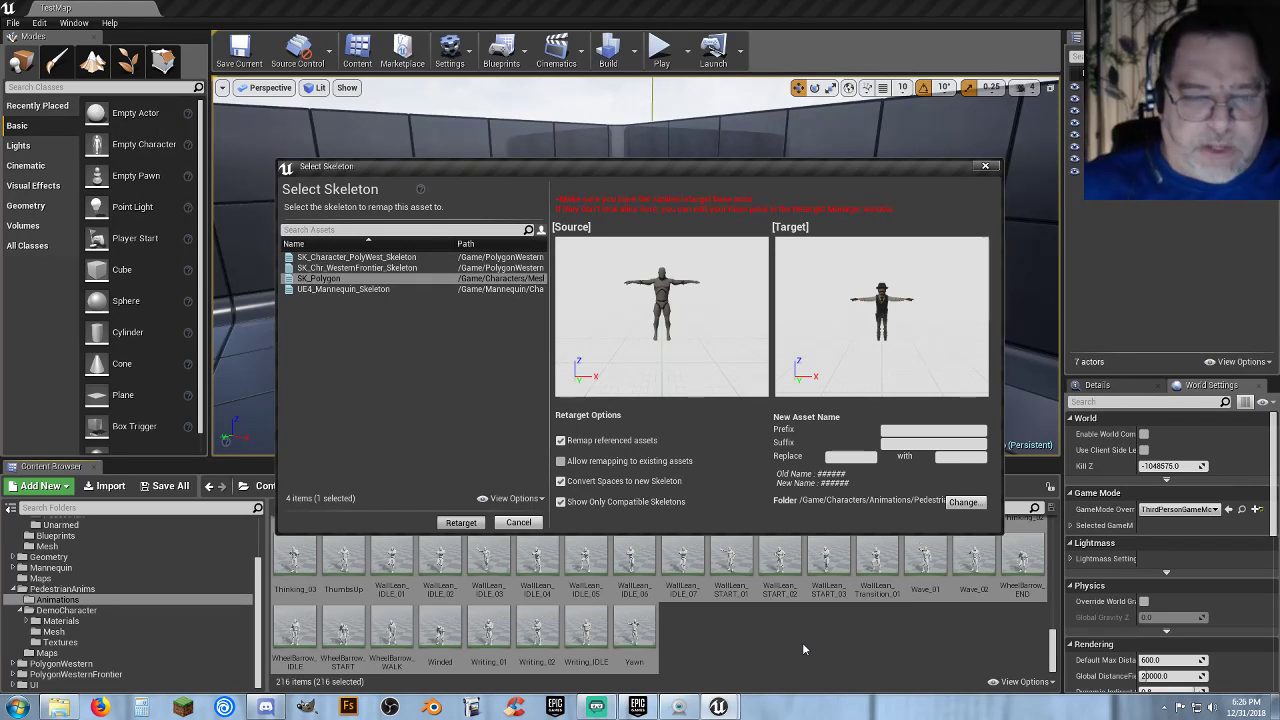
key(Escape)
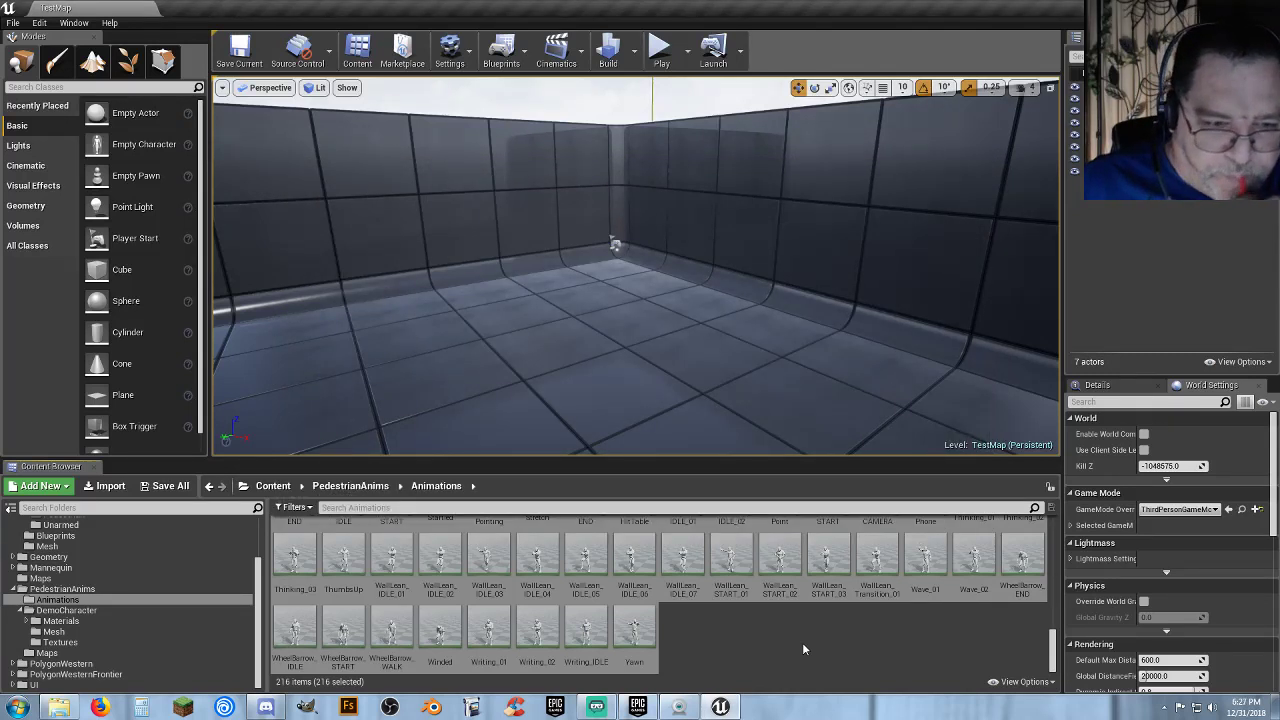
Open the Pedestrian folder under Characters/Animations and save all the new animation assets.
click(16, 591)
click(42, 579)
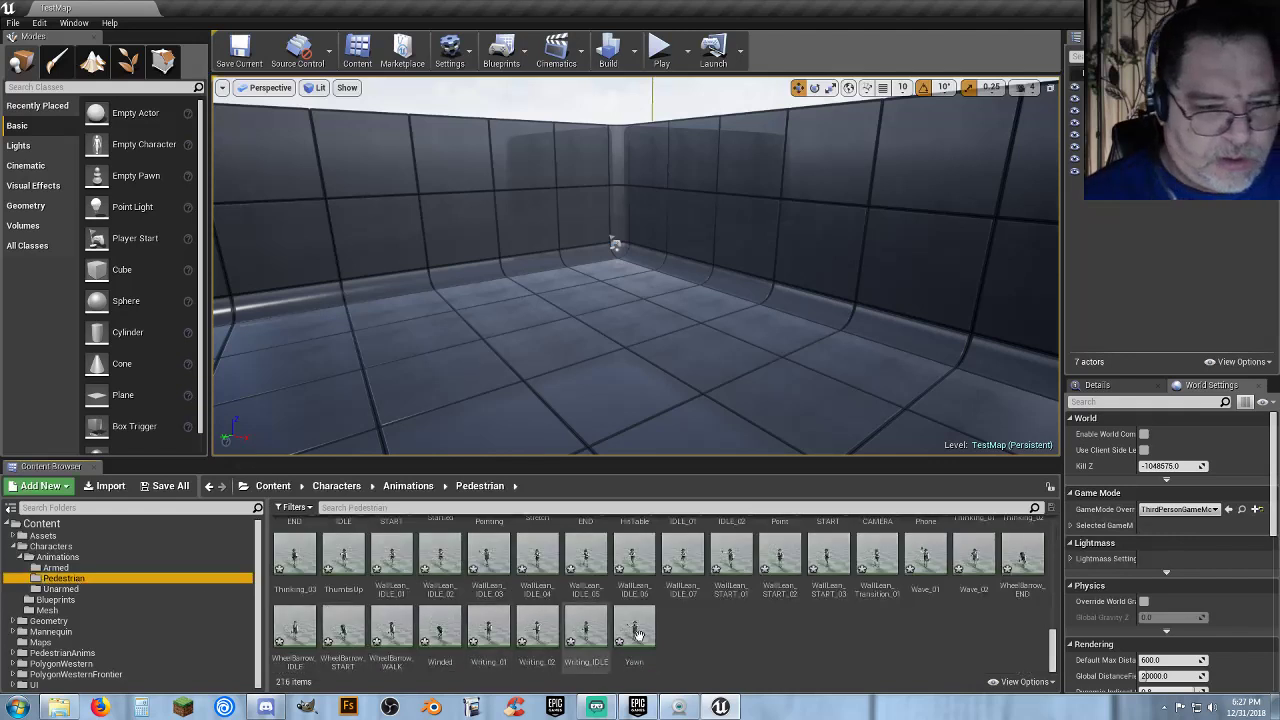
click(168, 486)
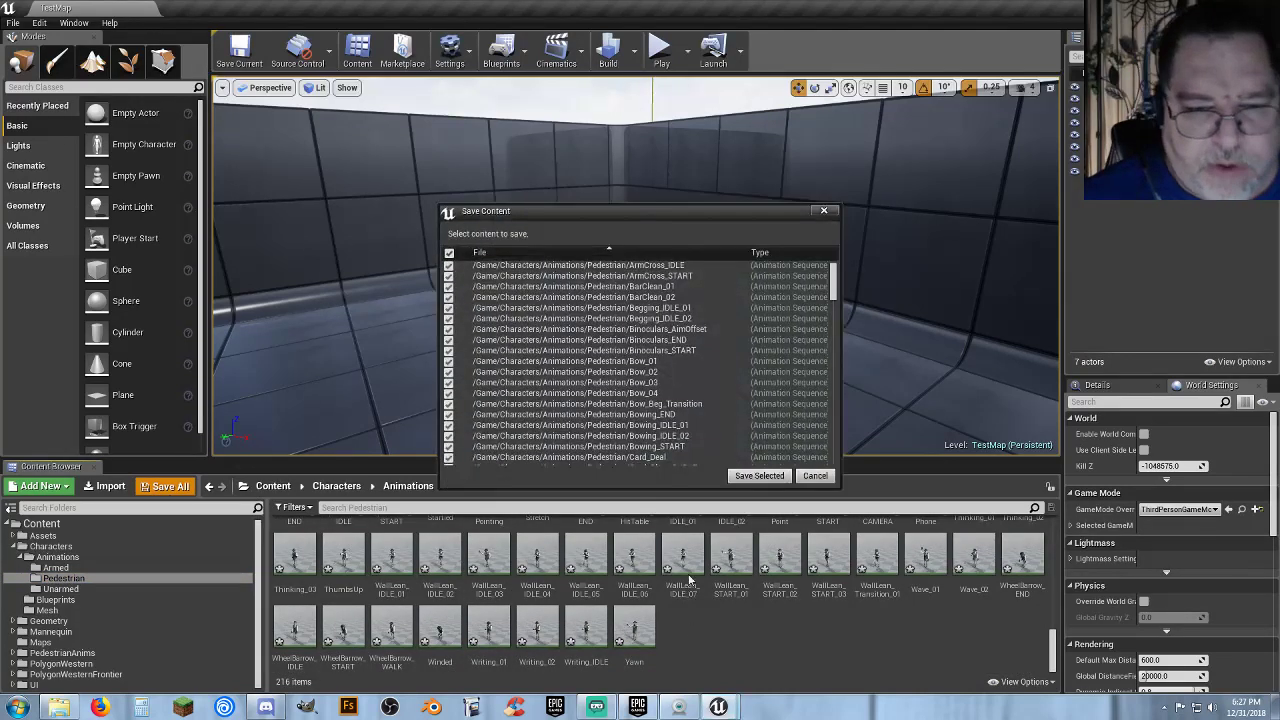
click(737, 477)
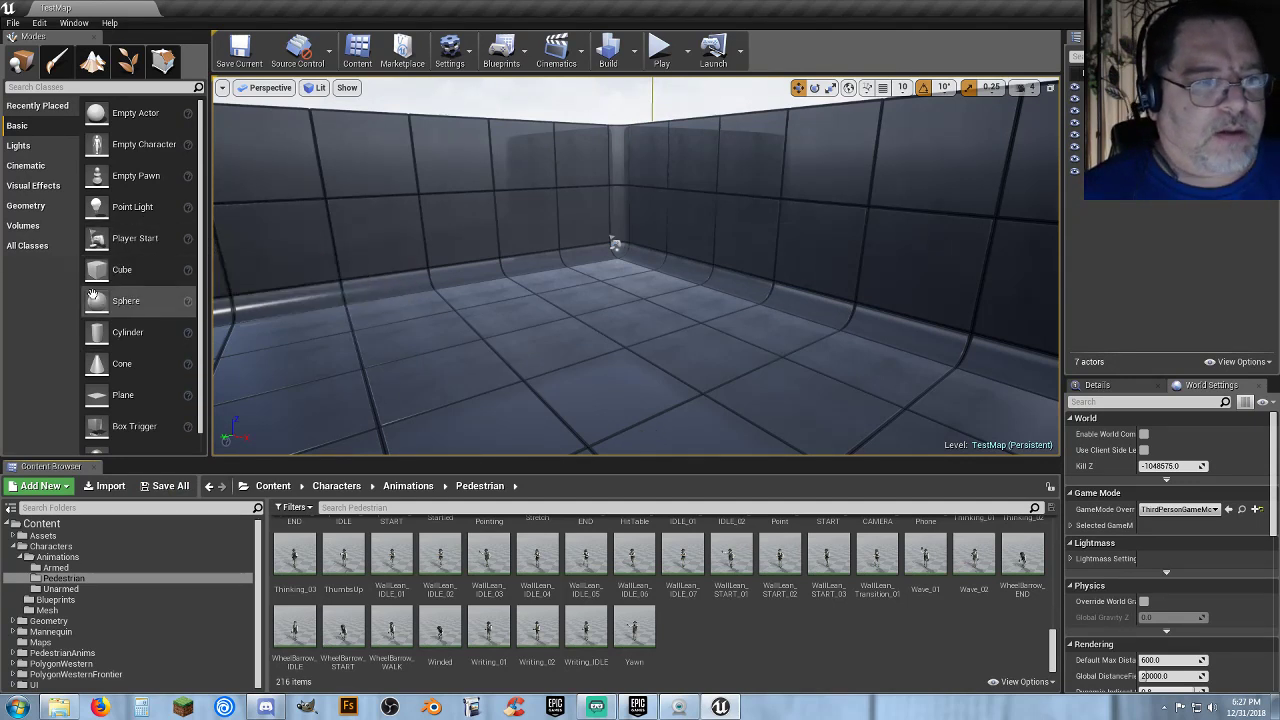
Place a cylinder on the floor of the level and stretch it vertically into a tall pillar.
drag(100, 342, 826, 174)
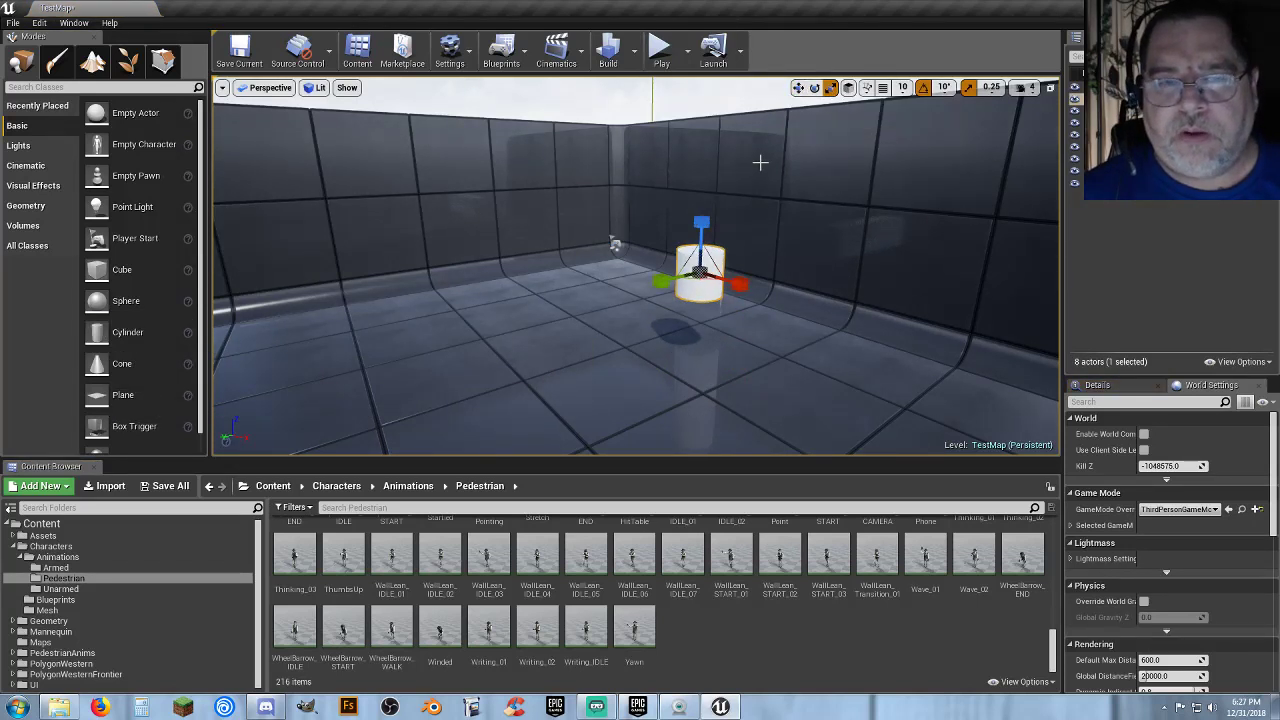
key(r)
drag(700, 208, 700, 182)
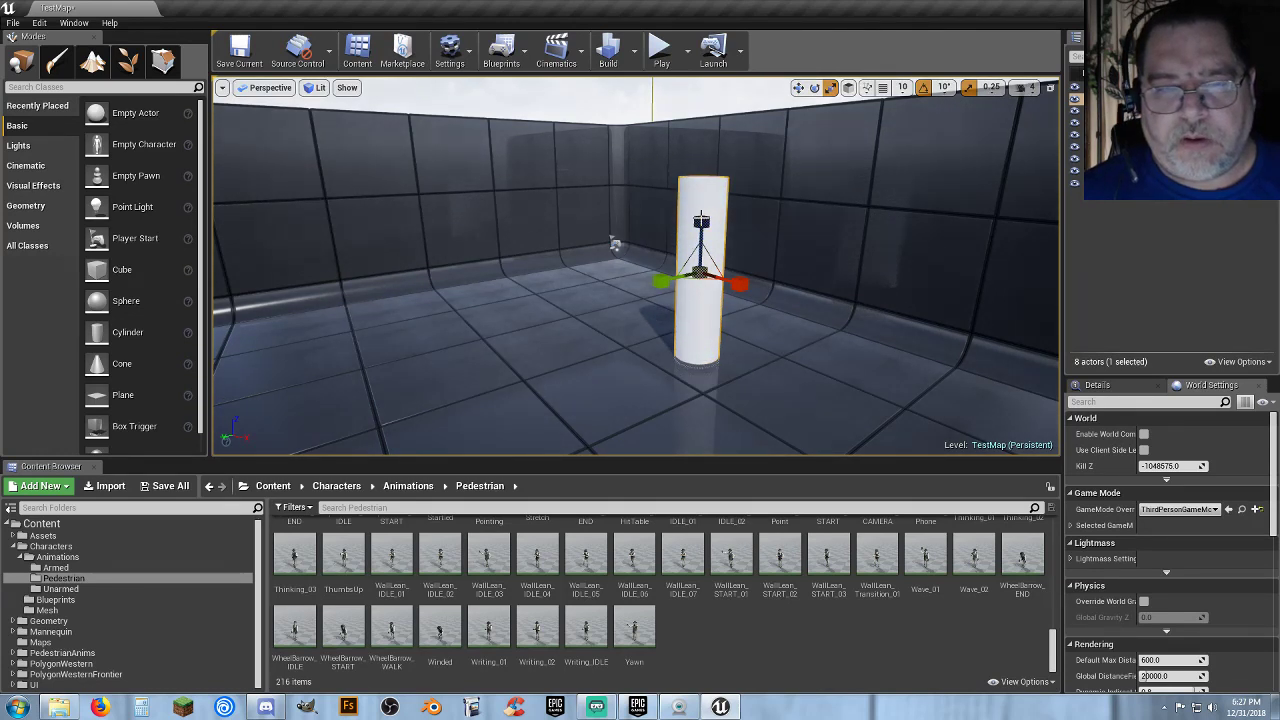
Place the WallLean_IDLE_03 animation beside the pillar and shift it so the character's outstretched hand rests against the pillar.
right_drag(644, 133, 770, 172)
drag(488, 555, 628, 295)
key(f)
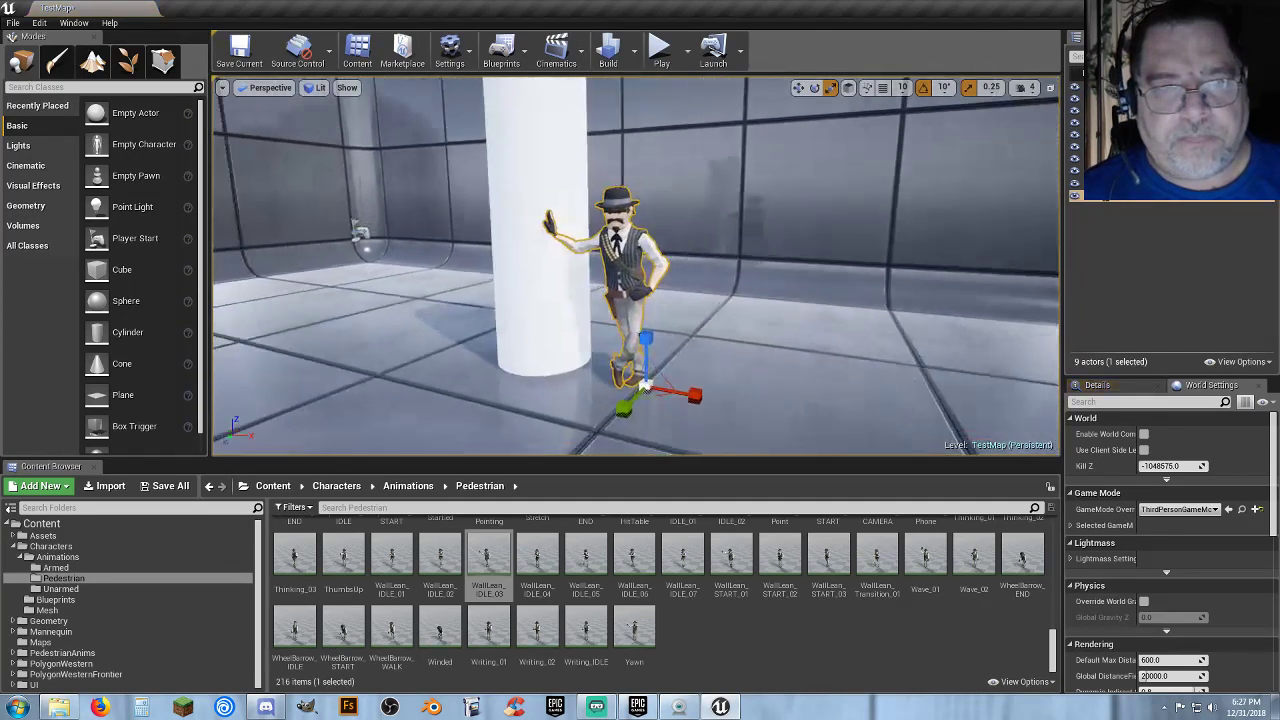
key(w)
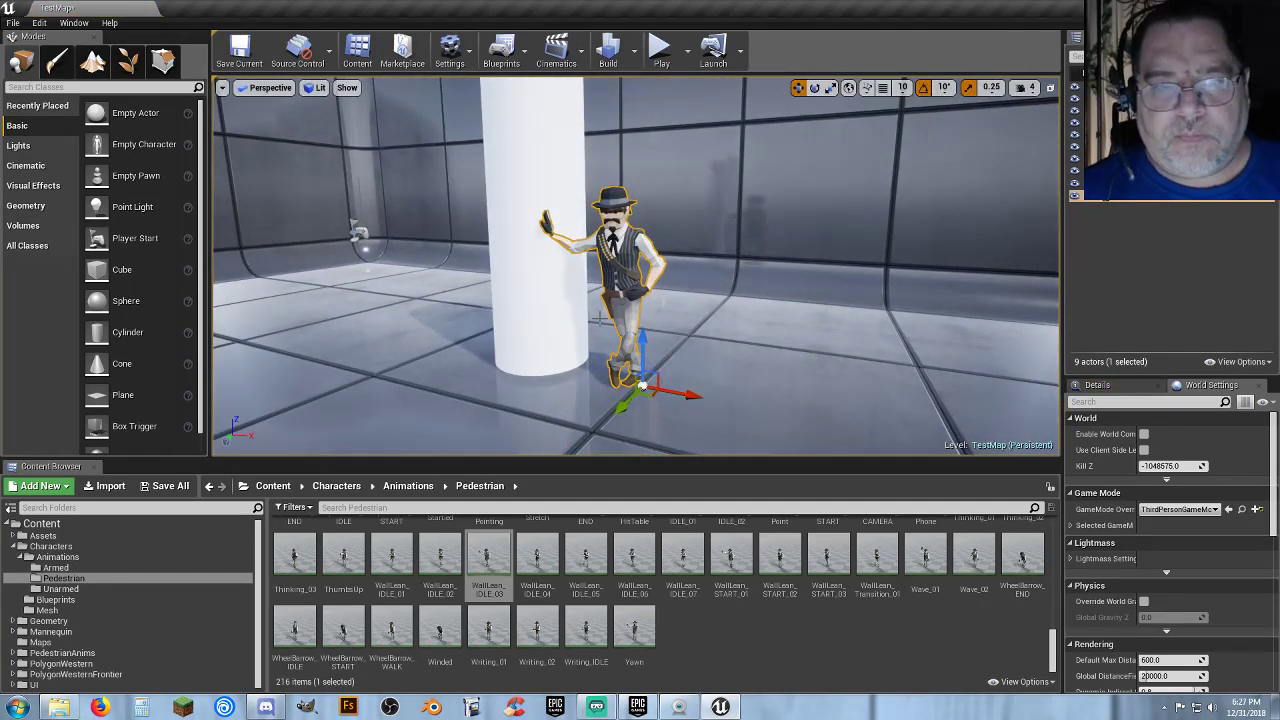
drag(625, 410, 714, 391)
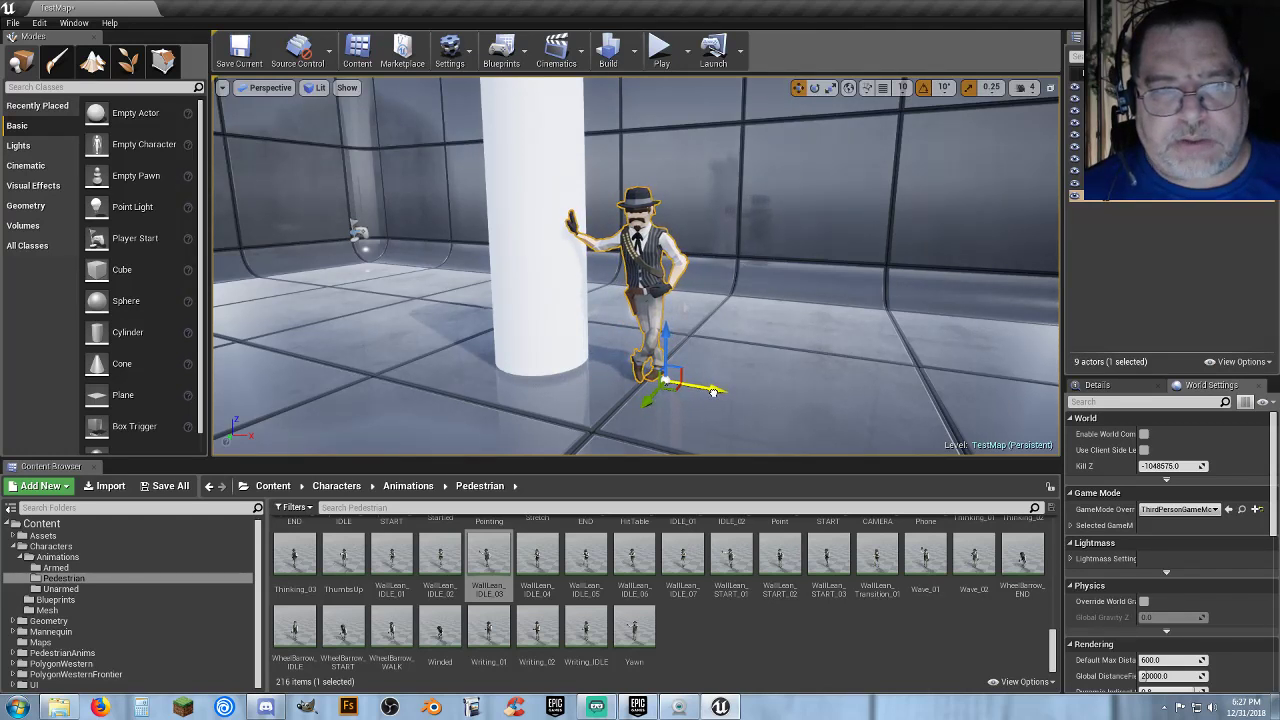
key(d)
right_drag(672, 377, 415, 377)
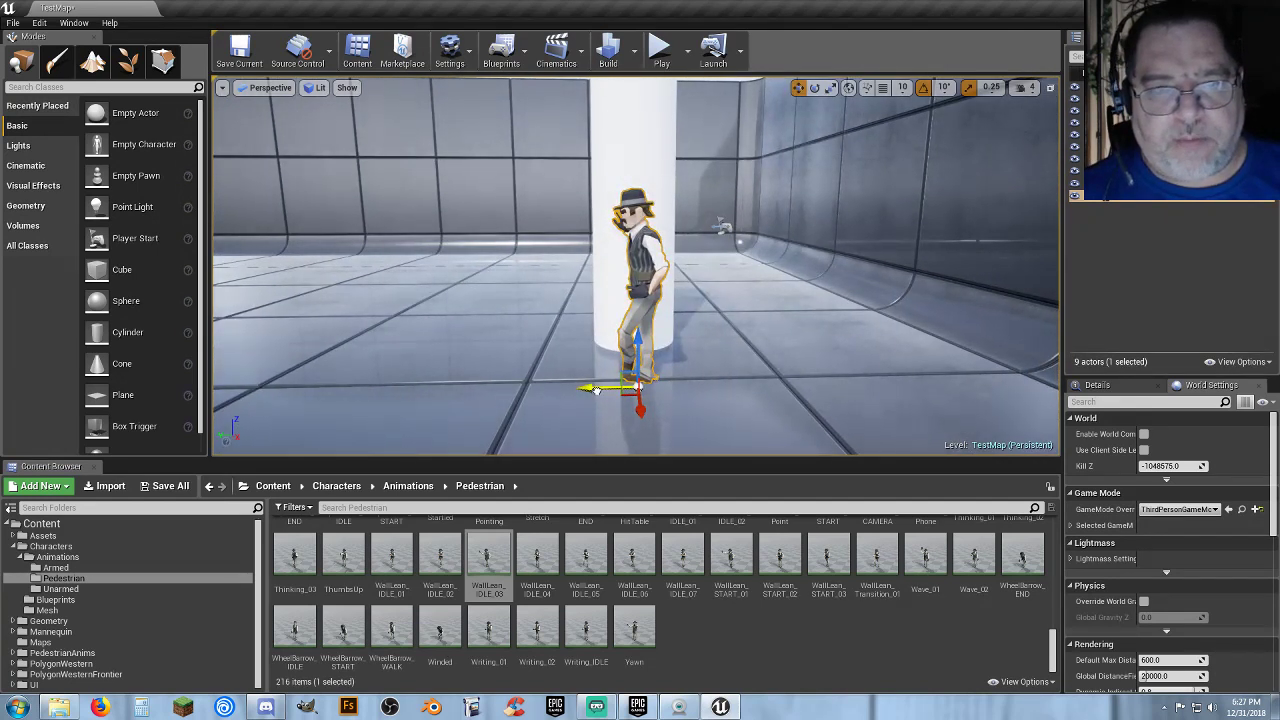
right_drag(608, 390, 872, 388)
key(a)
key(s)
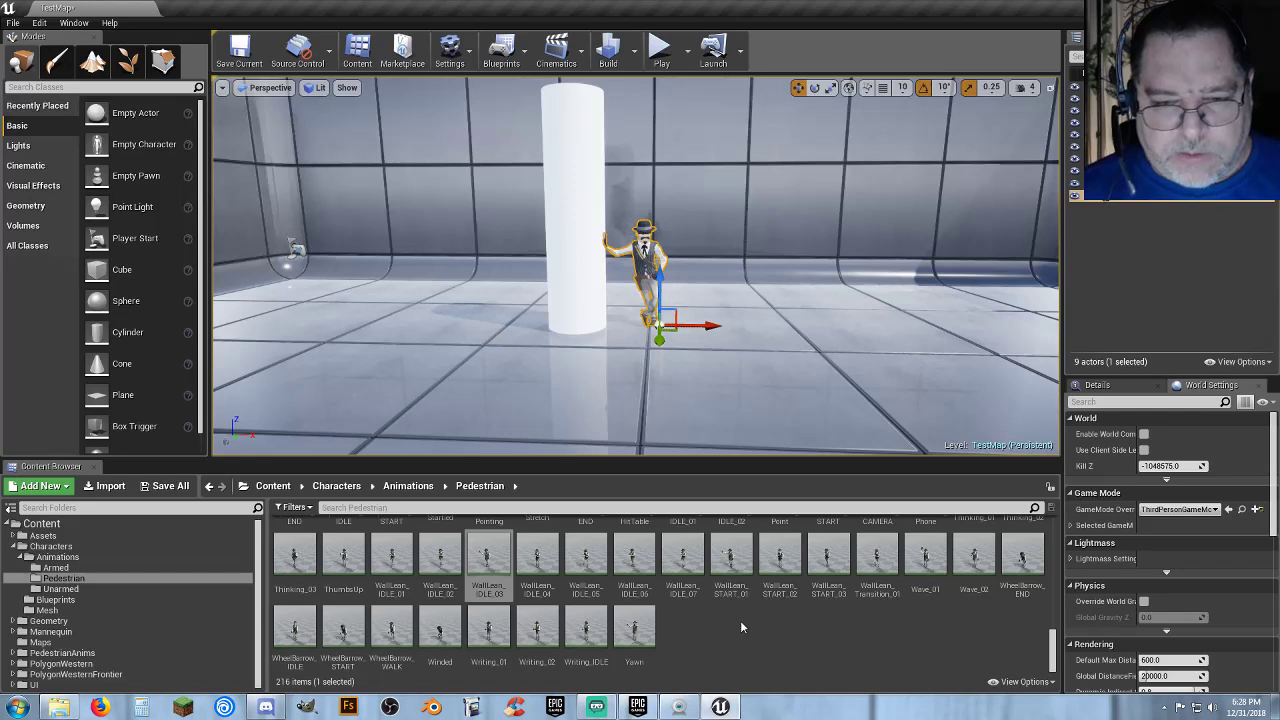
Play the level, run the player over to the pillar to view the leaning character, and stop playing.
right_drag(745, 400, 850, 398)
key(a)
key(d)
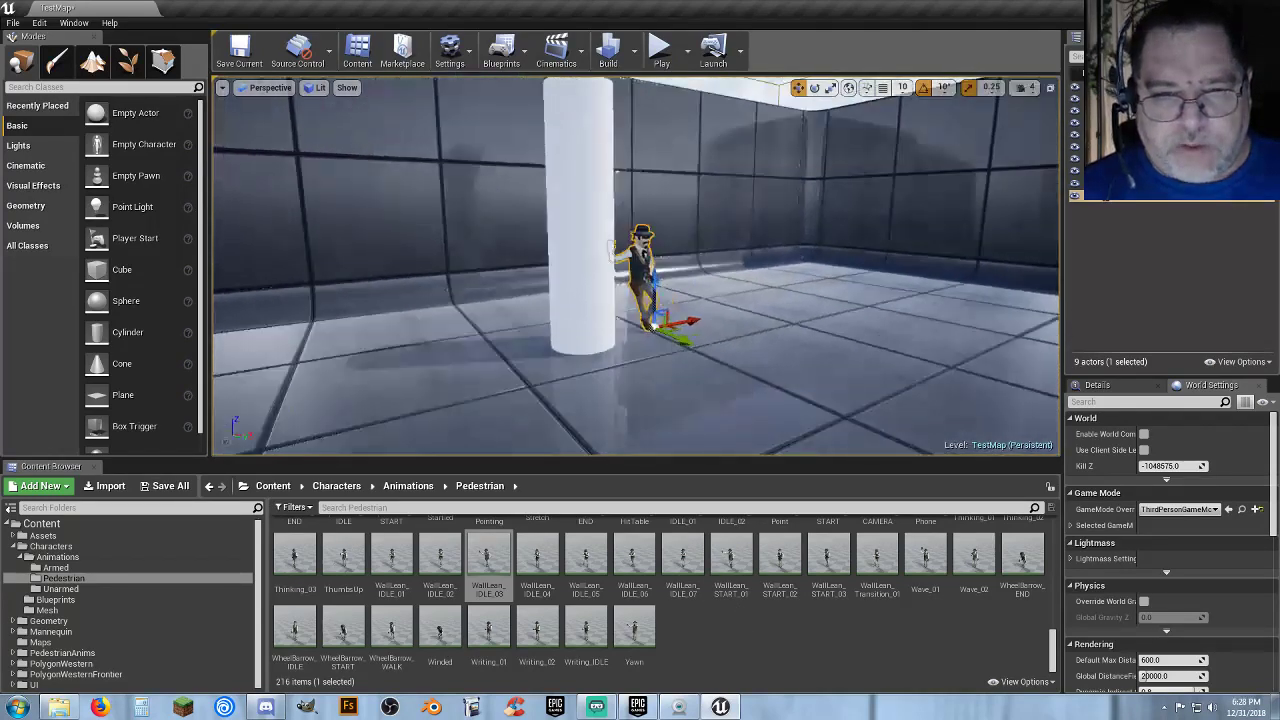
click(659, 47)
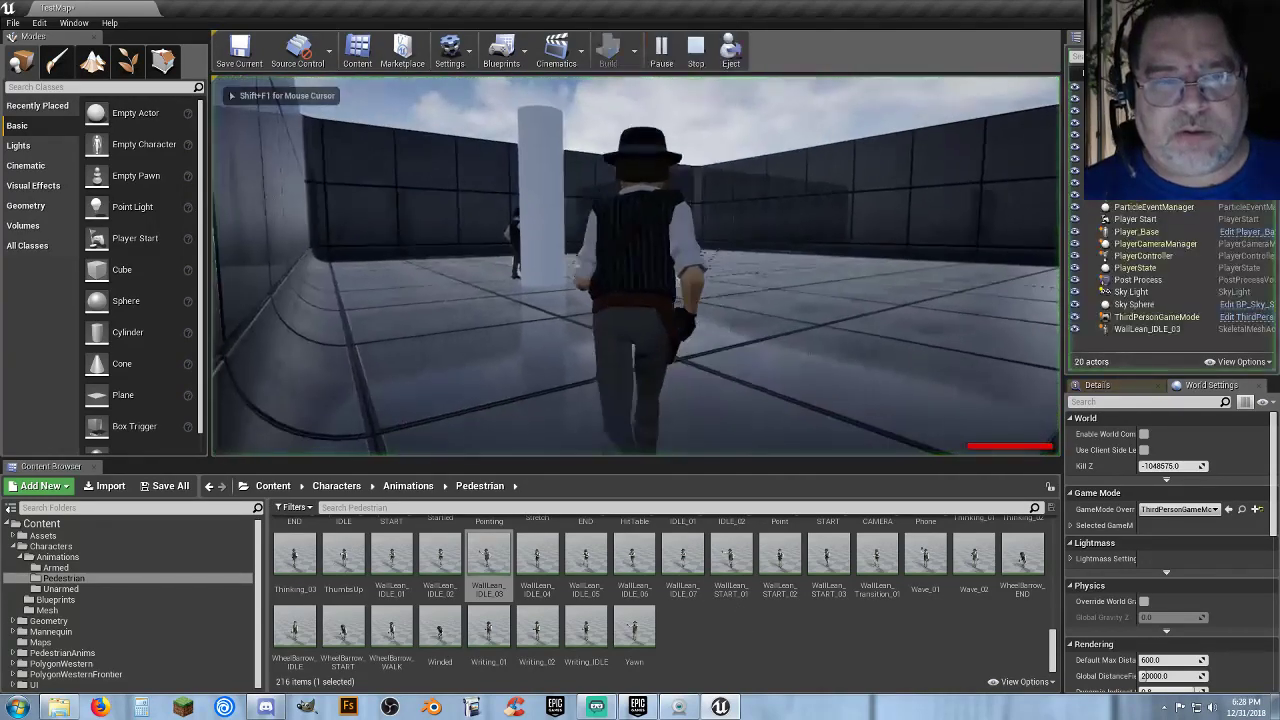
key(w)
key(d)
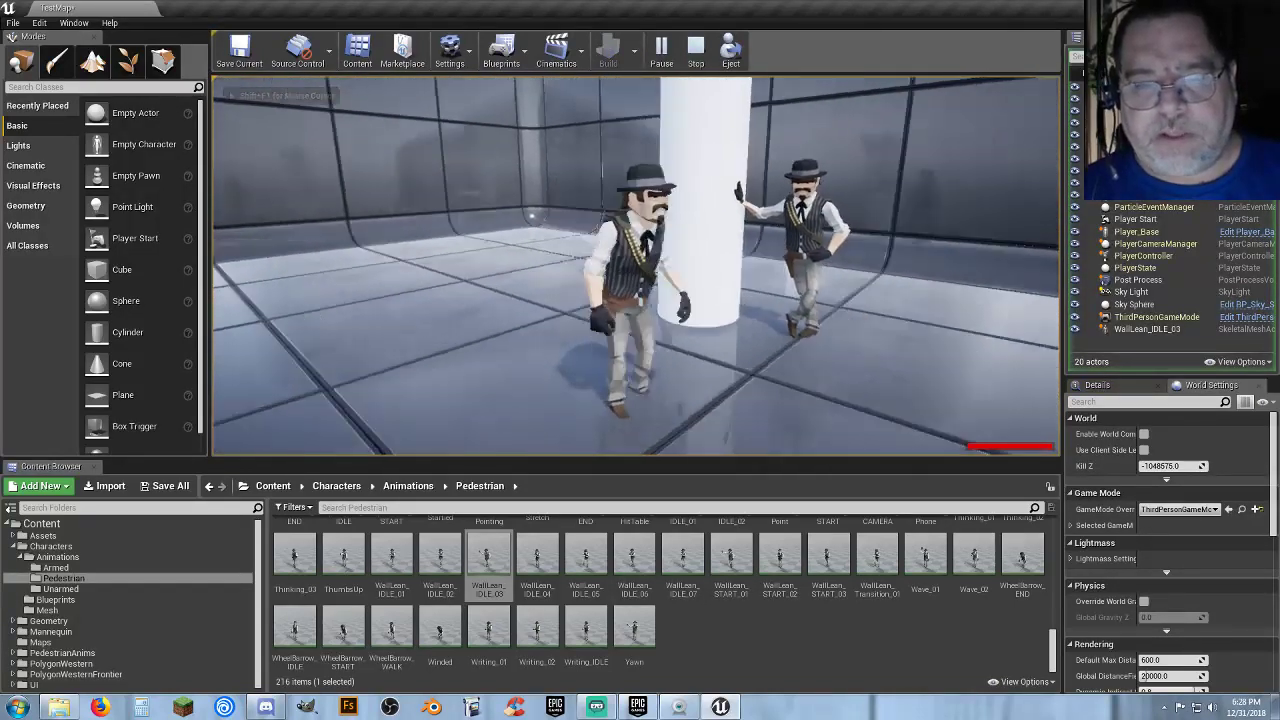
key(Escape)
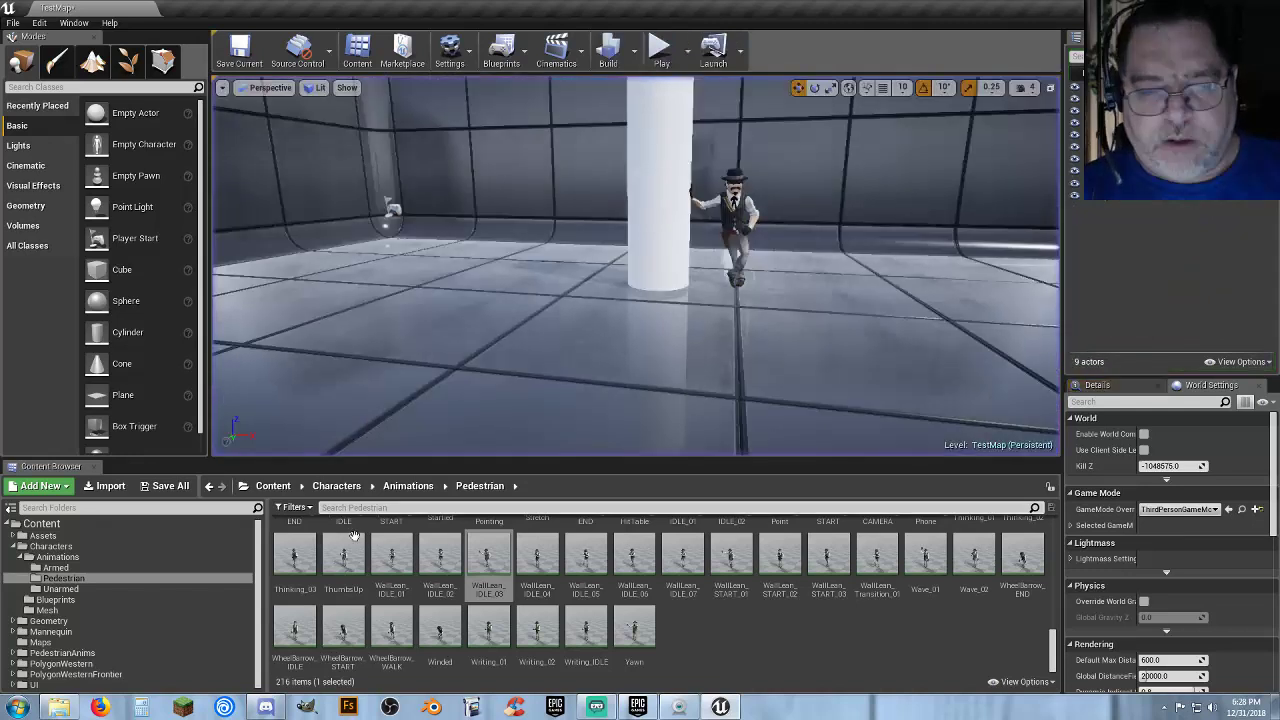
Preview the WallLean_START_01 animation in the animation editor and close it.
double_click(730, 556)
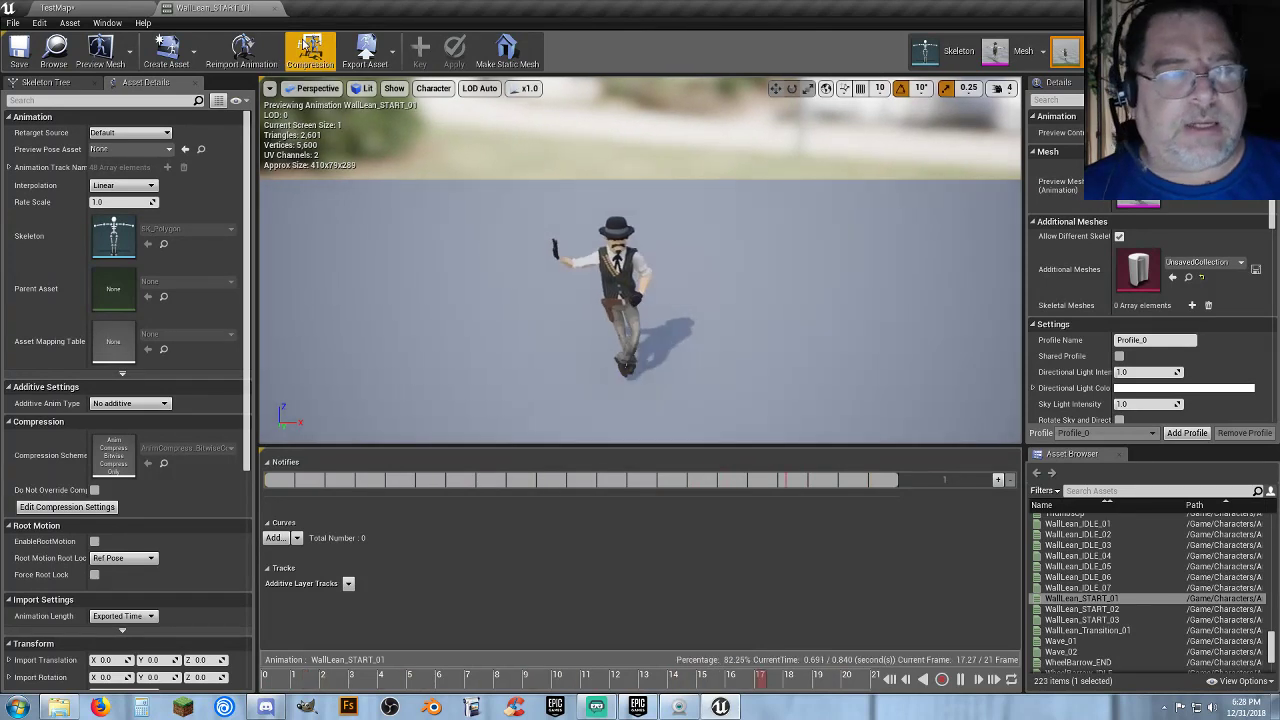
click(275, 9)
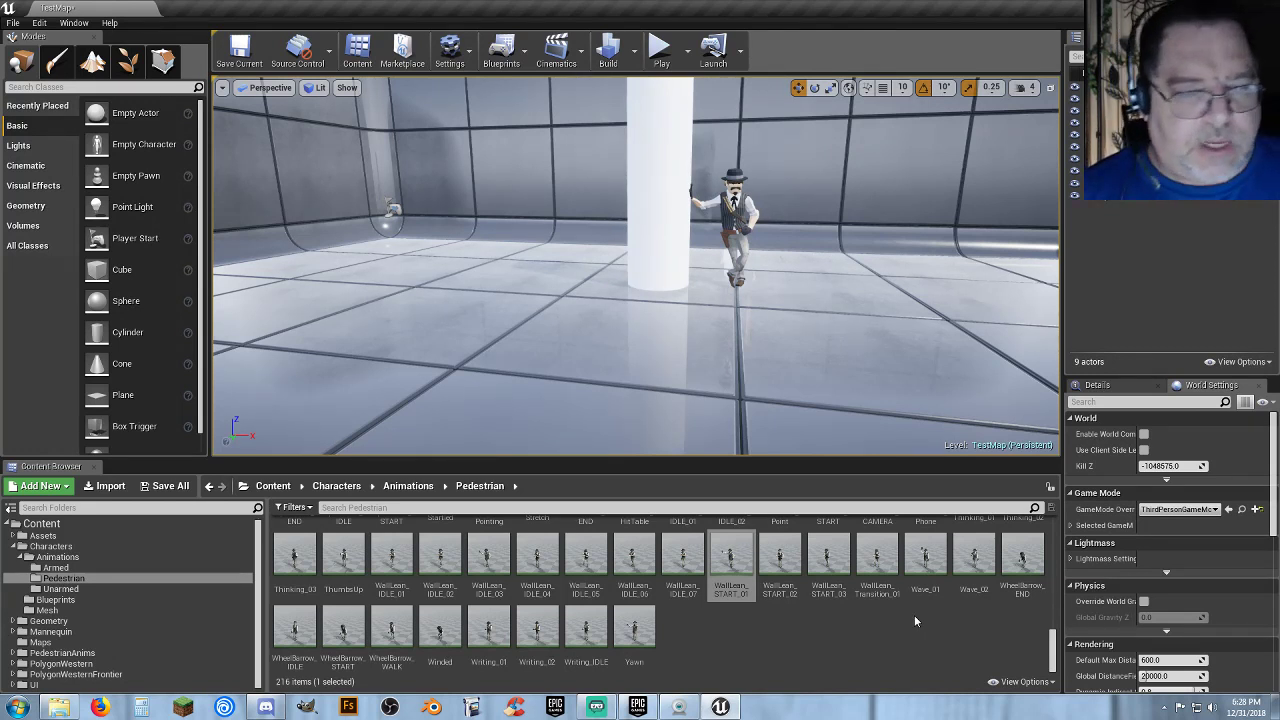
Place the WallLean_IDLE_04 animation on the other side of the pillar and move the character up against it.
right_drag(744, 339, 896, 339)
drag(740, 346, 706, 446)
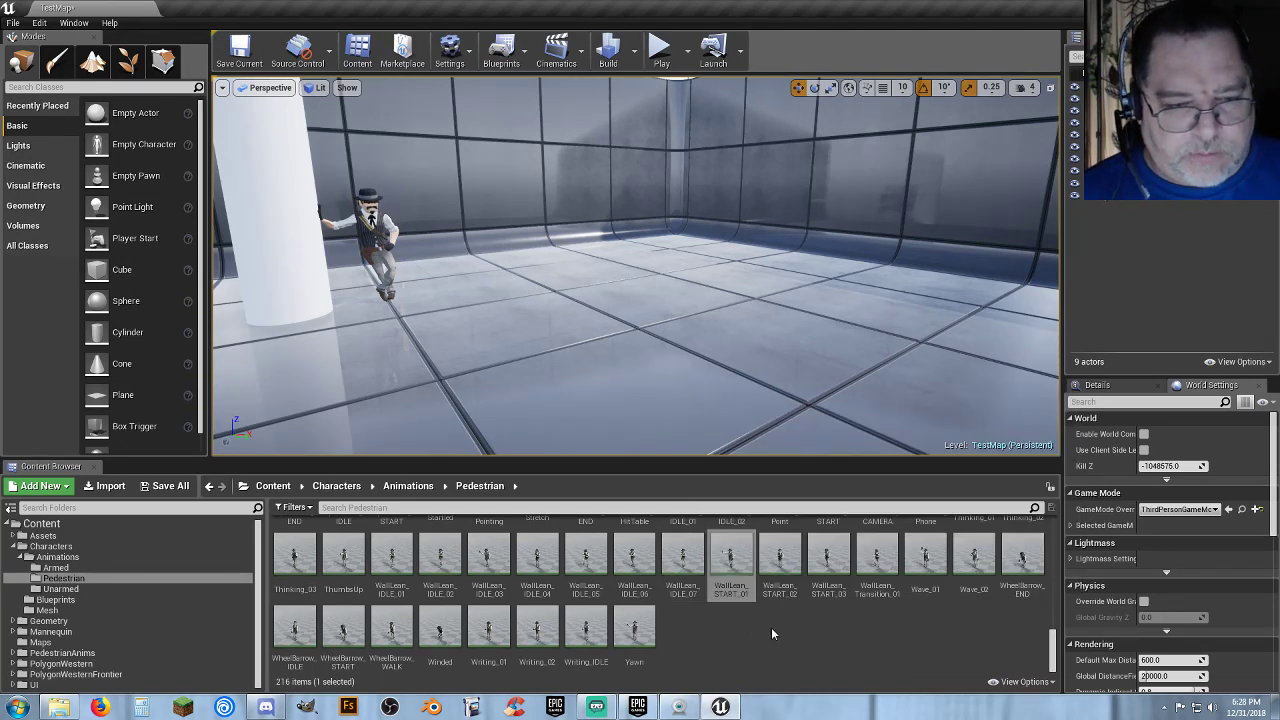
right_drag(742, 345, 695, 333)
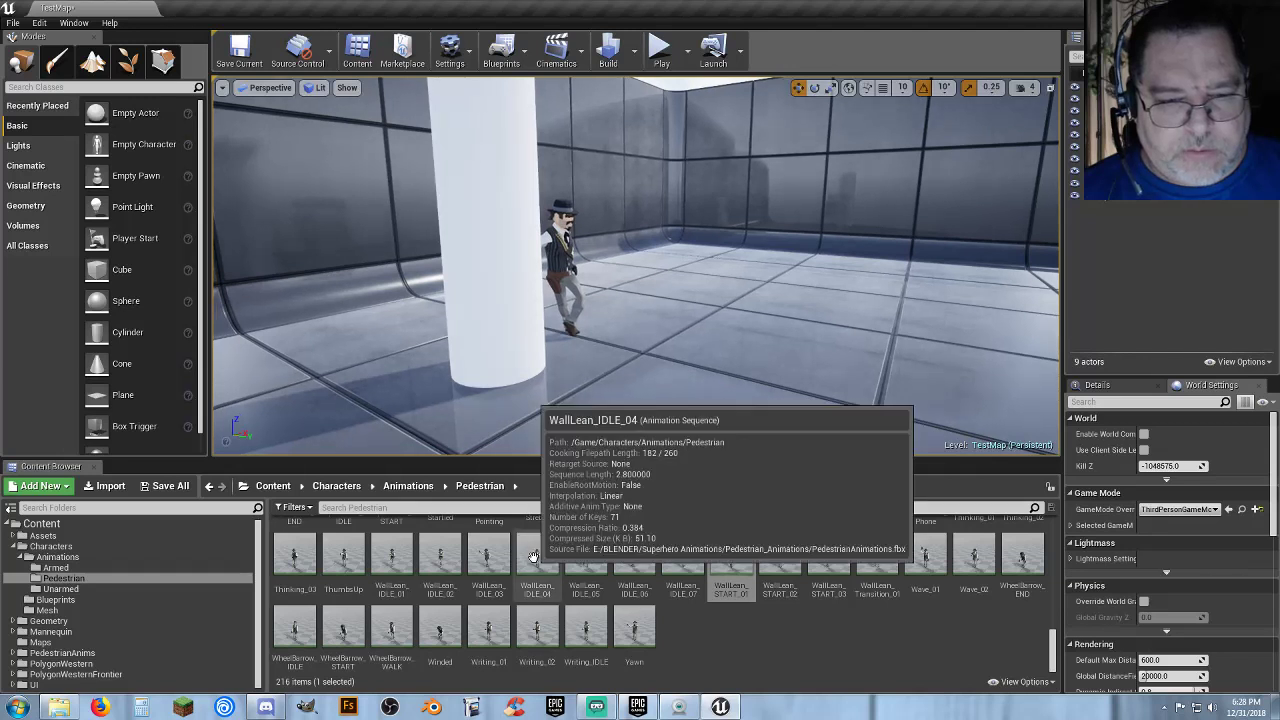
drag(533, 556, 413, 386)
key(f)
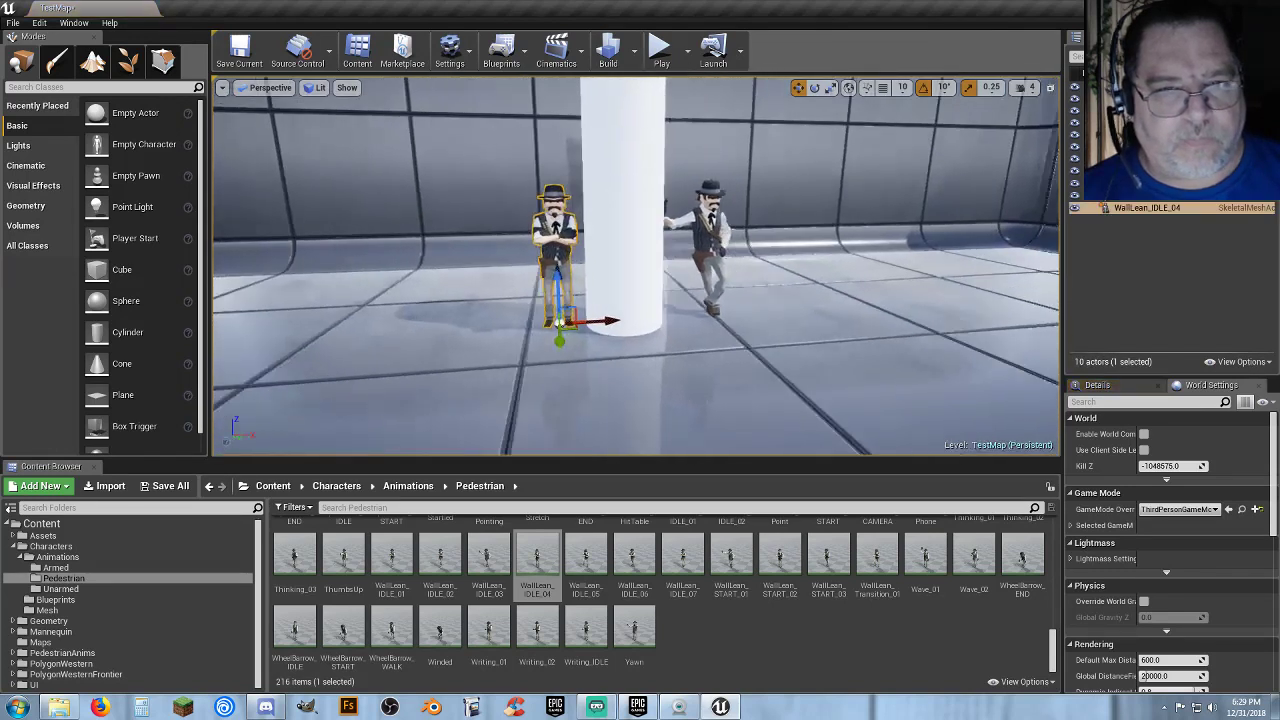
right_drag(413, 386, 493, 370)
drag(557, 323, 567, 320)
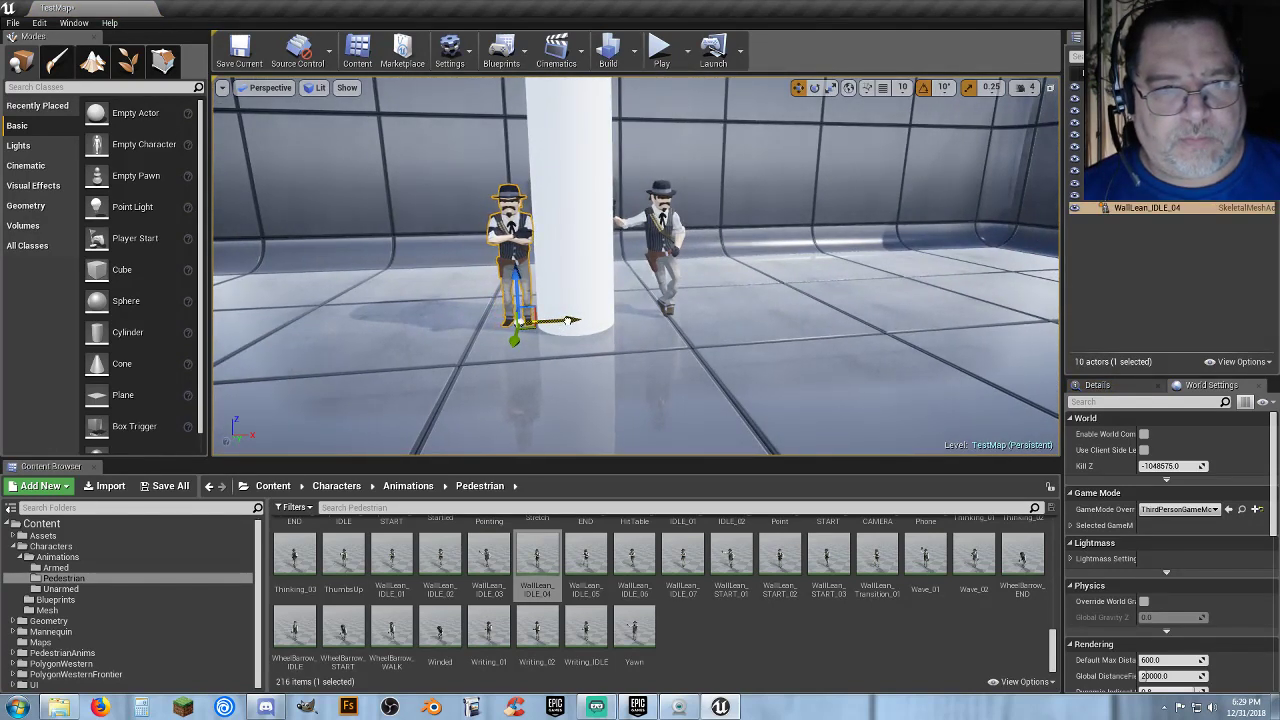
Play the level, run the player up to both leaning characters to watch their idles, and stop playing.
click(659, 47)
key(w)
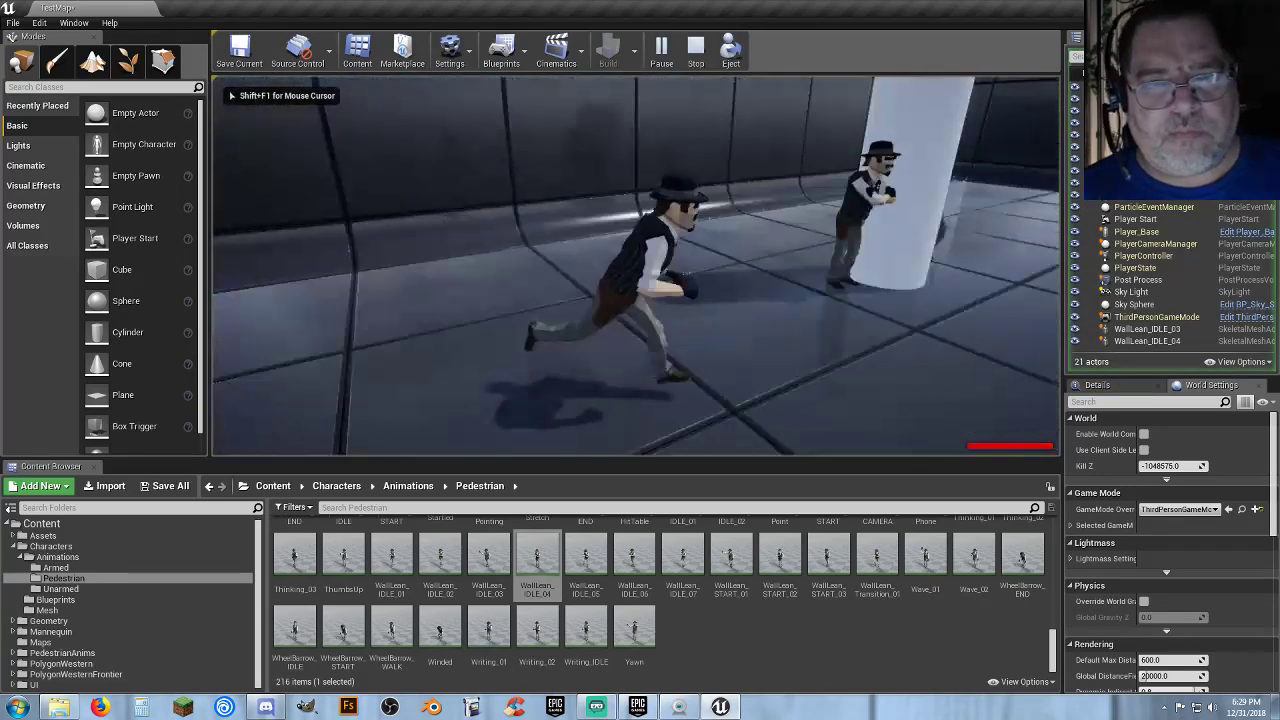
key(s)
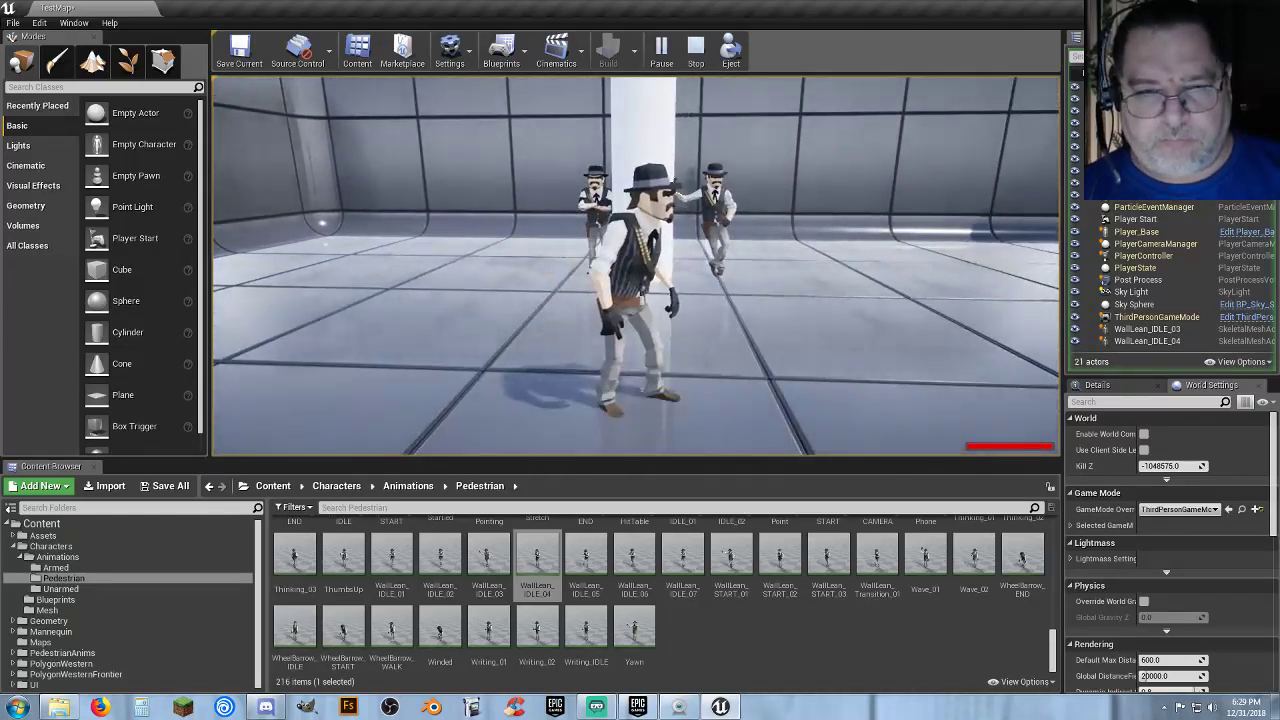
key(Escape)
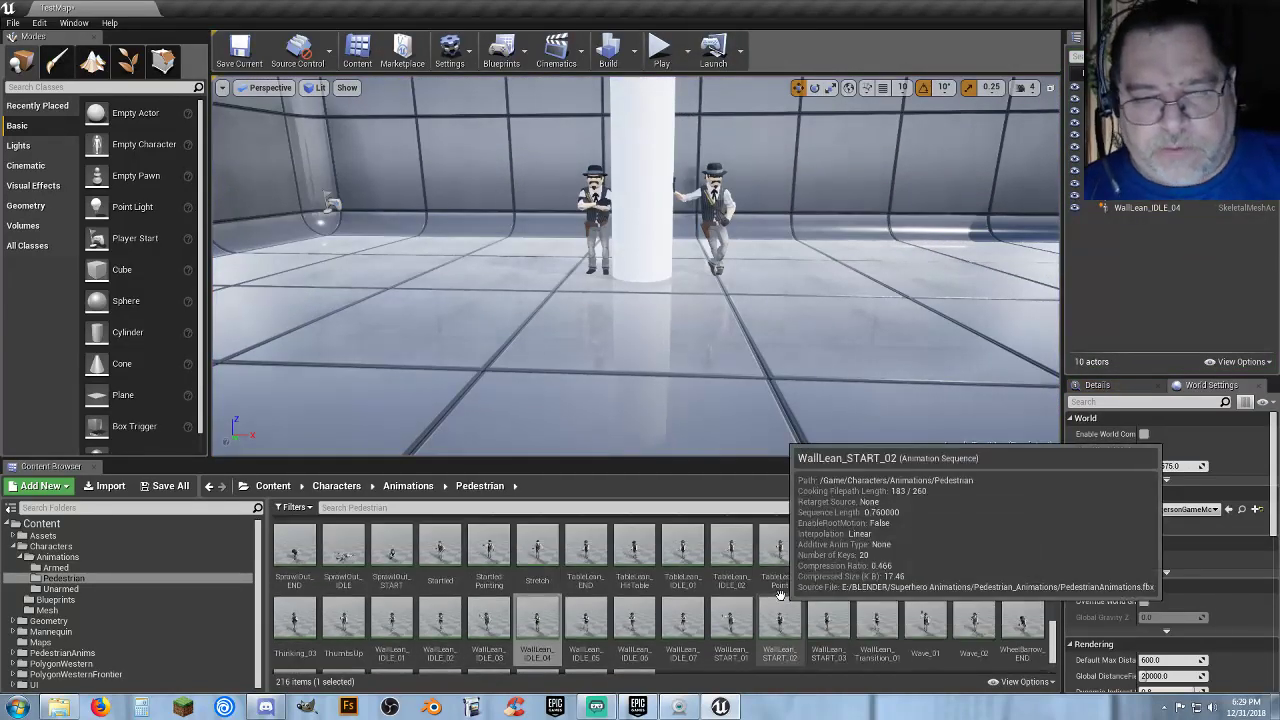
Place the Stretch and Startled animations in the level, in a row beside the WallLean_IDLE_03 character.
scroll(815, 585, up, 1)
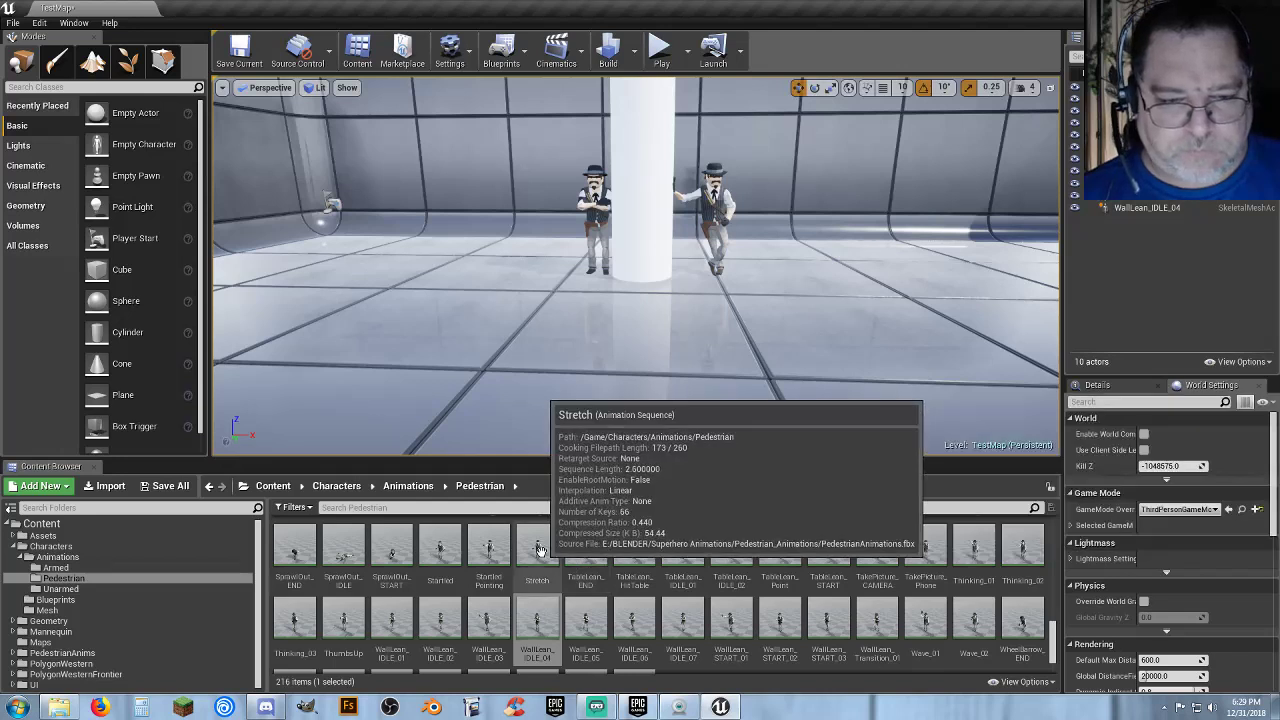
drag(537, 560, 822, 274)
key(f)
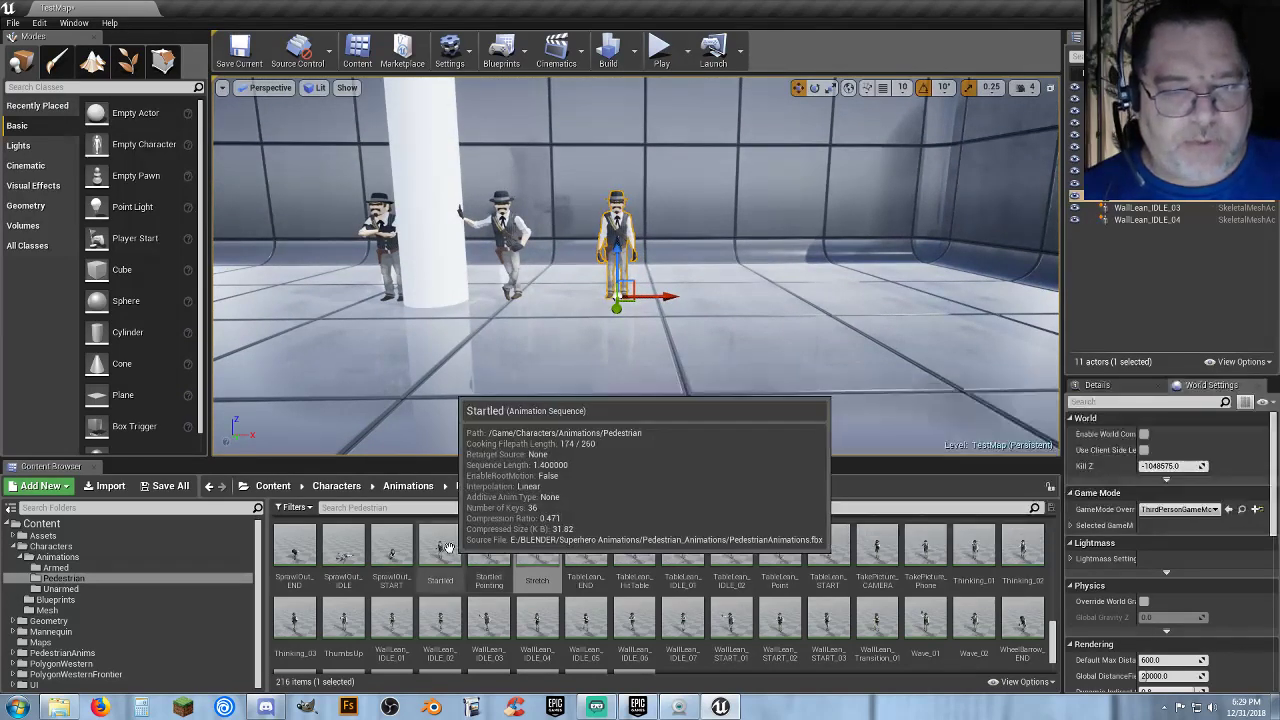
drag(440, 545, 729, 302)
Play the level, run the player to the row to watch the Stretch and Startled animations, and stop playing.
click(660, 50)
key(w)
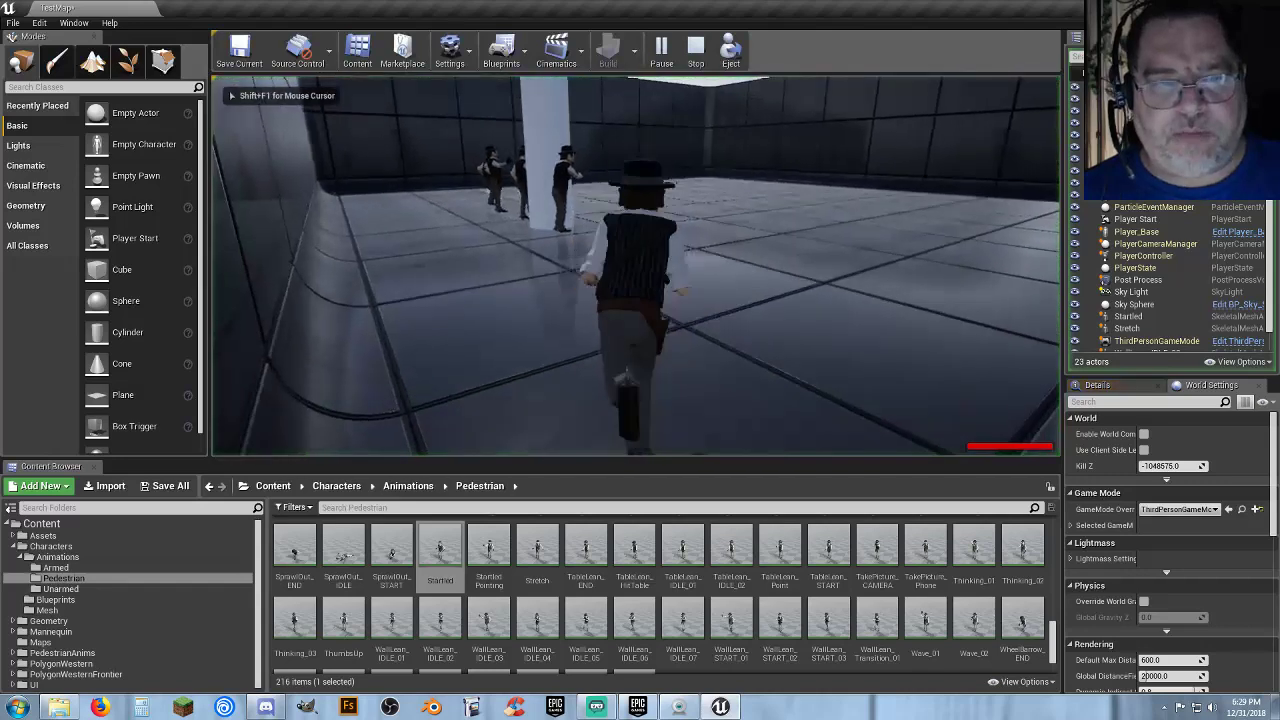
key(d)
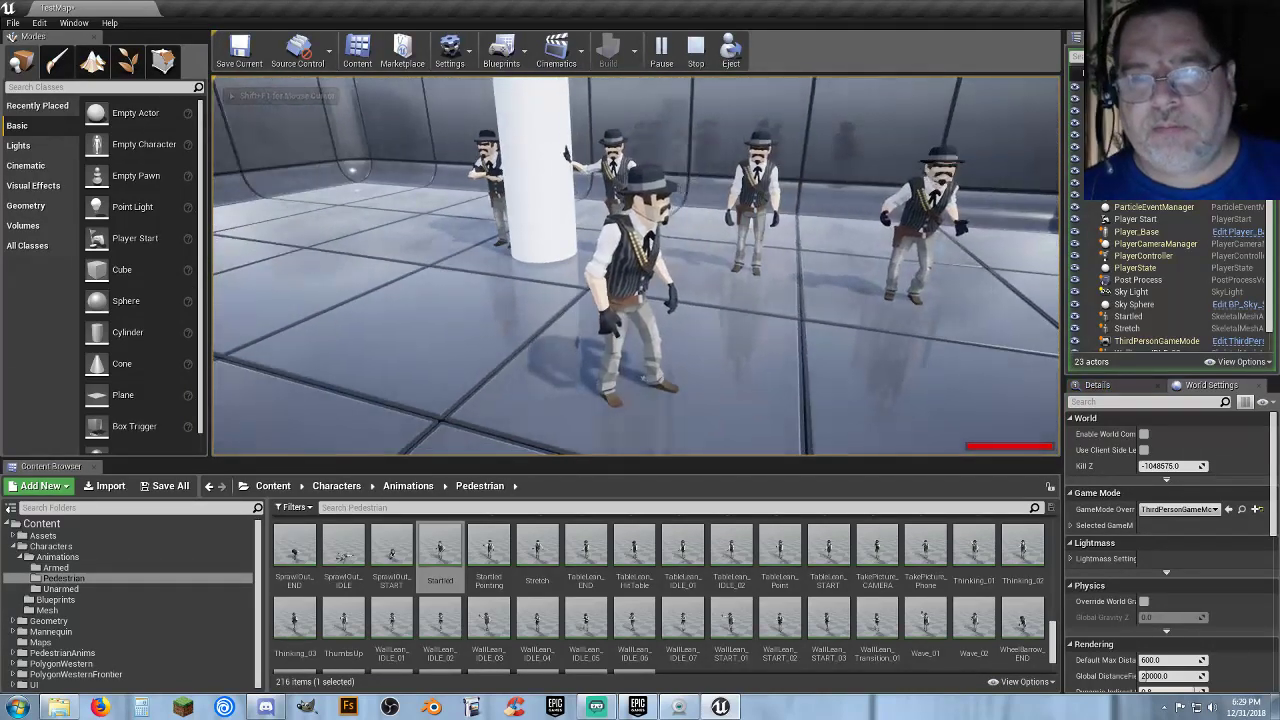
key(Escape)
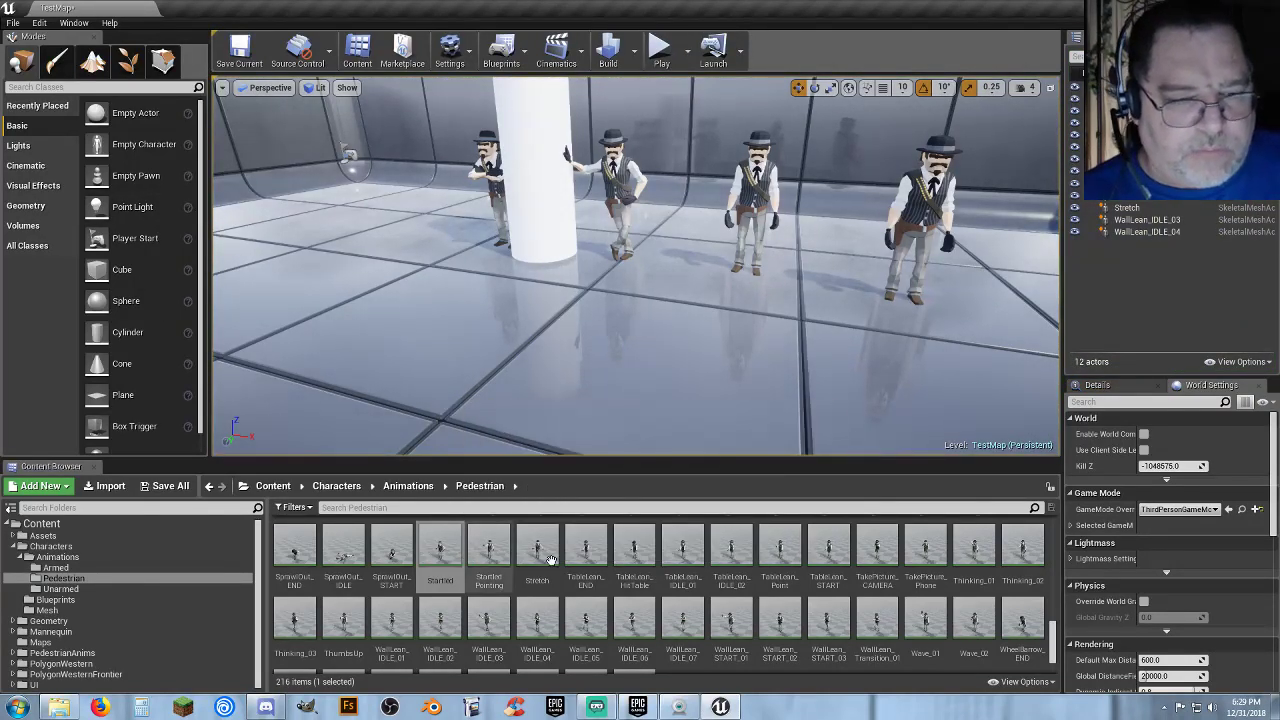
Place the Sneeze animation on the floor at the end of the row, past the Startled character.
scroll(557, 560, up, 2)
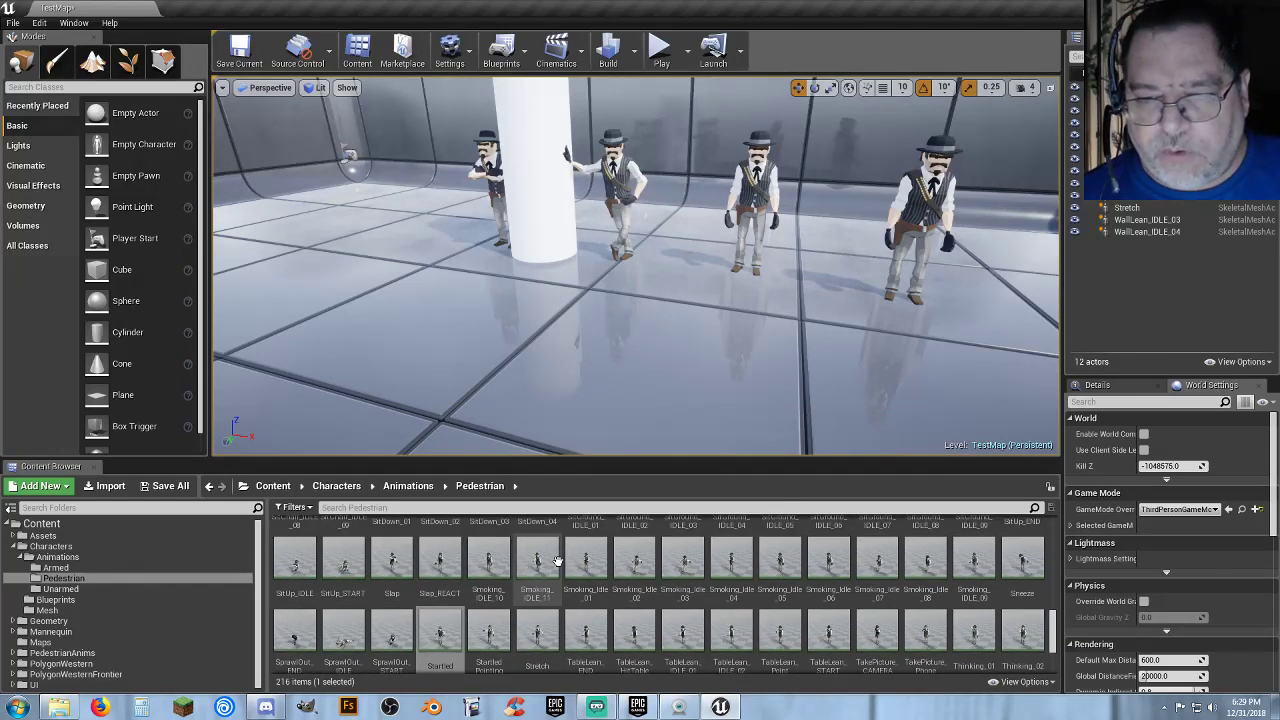
drag(744, 344, 840, 268)
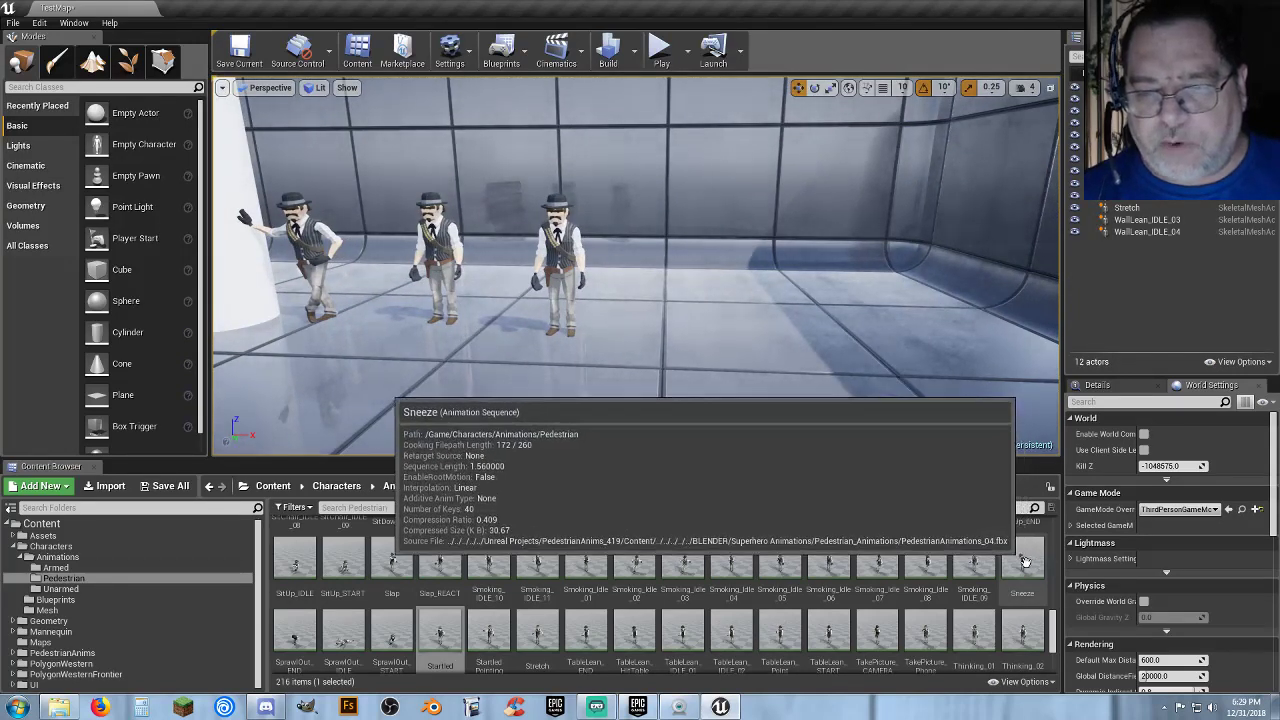
drag(1024, 562, 746, 336)
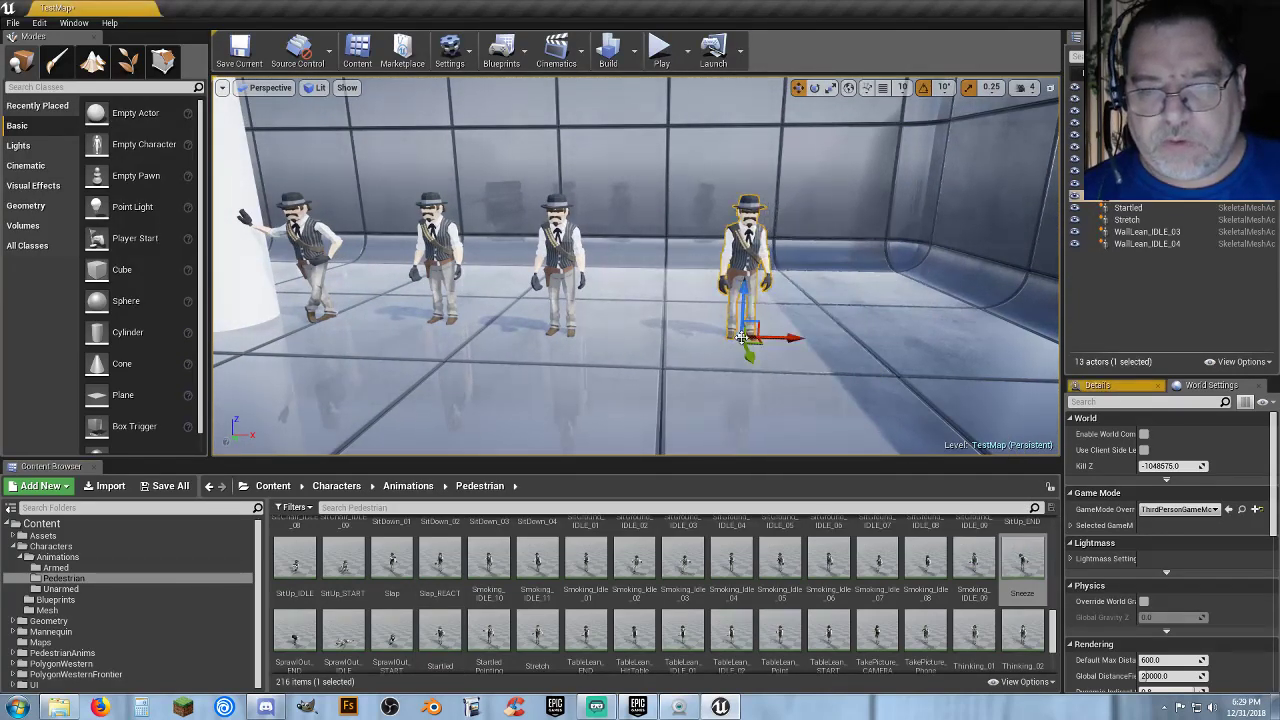
Place the Smoking_IDLE_09 animation past the Sneeze character, and play the level to watch the row up close before stopping.
drag(986, 552, 944, 345)
click(661, 47)
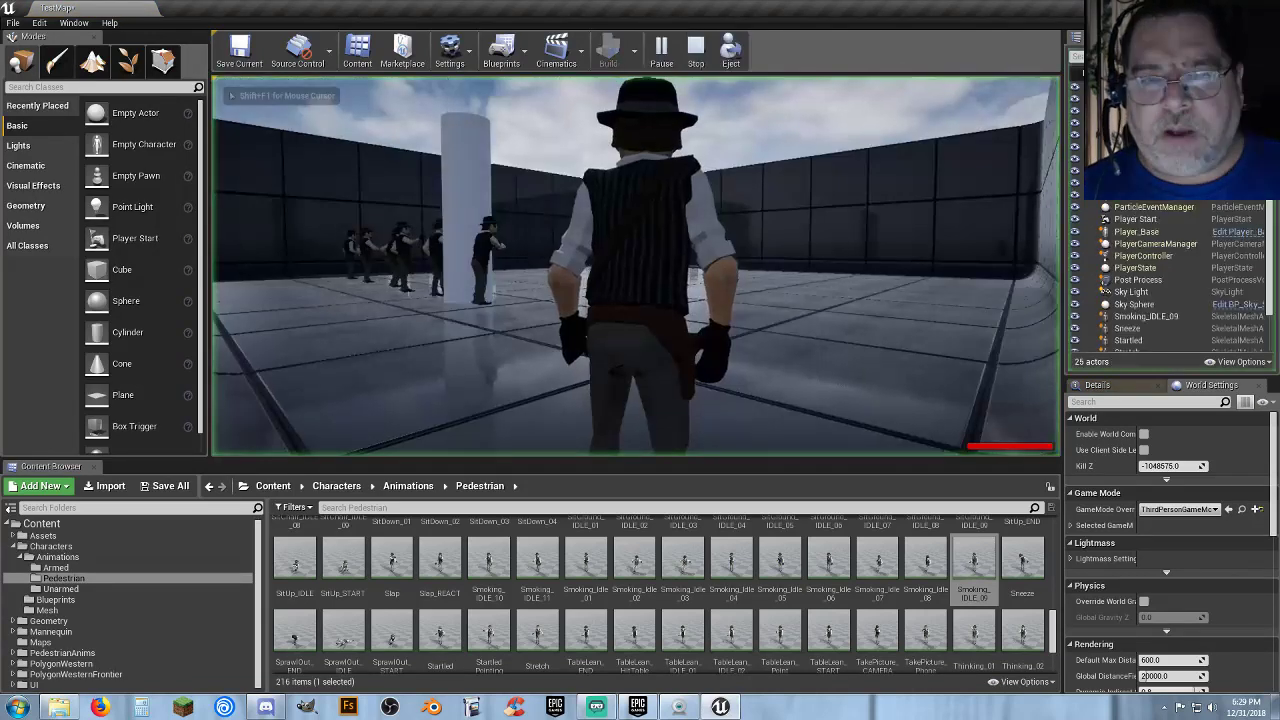
key(w)
key(w)
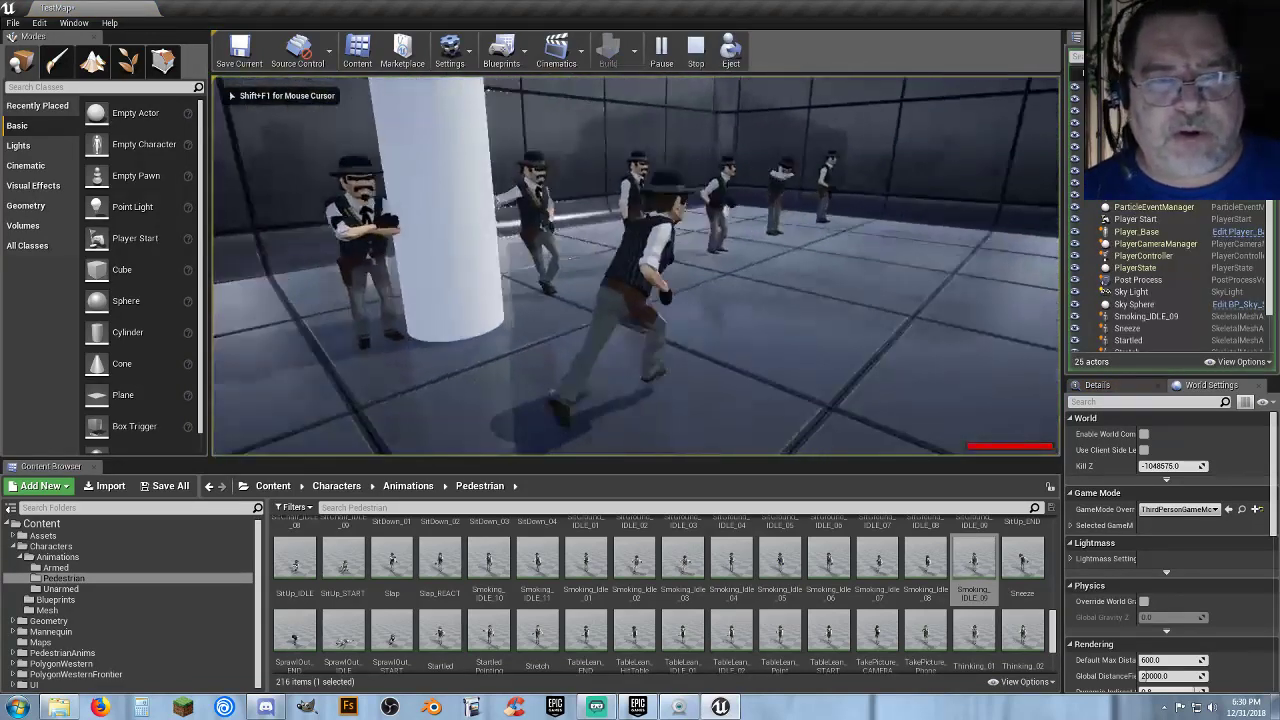
key(w)
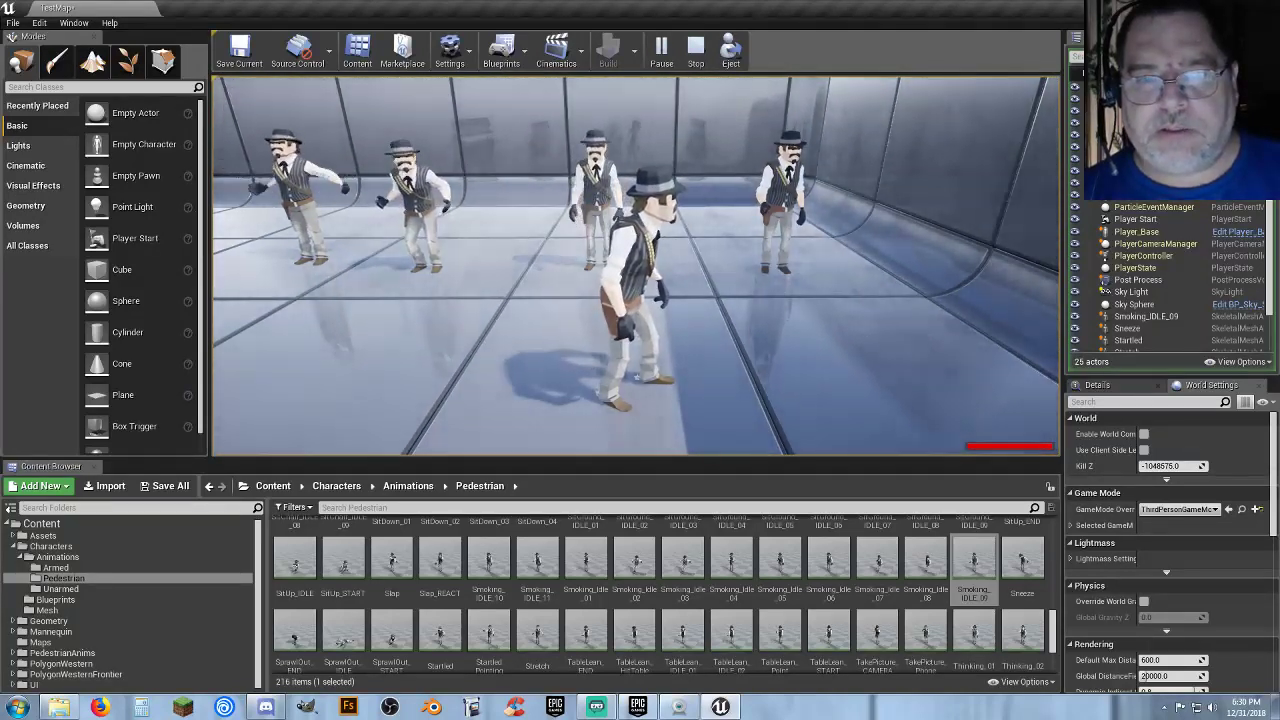
key(w)
key(w)
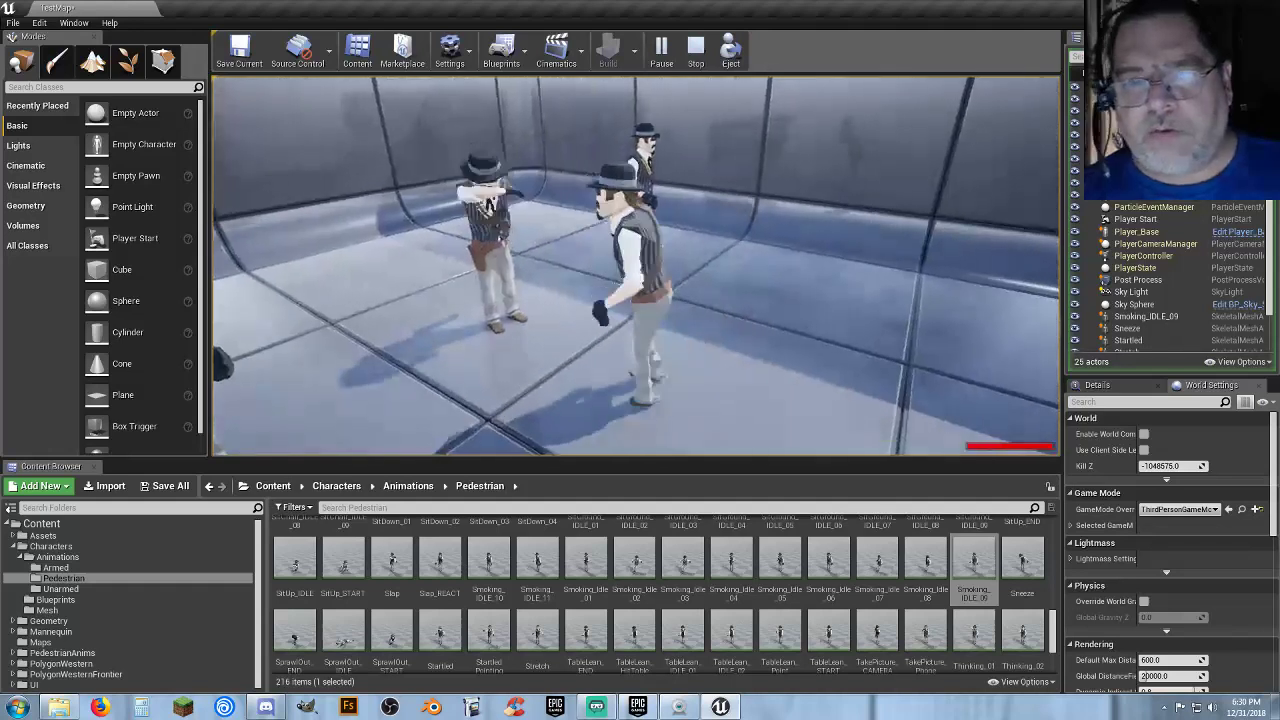
key(Escape)
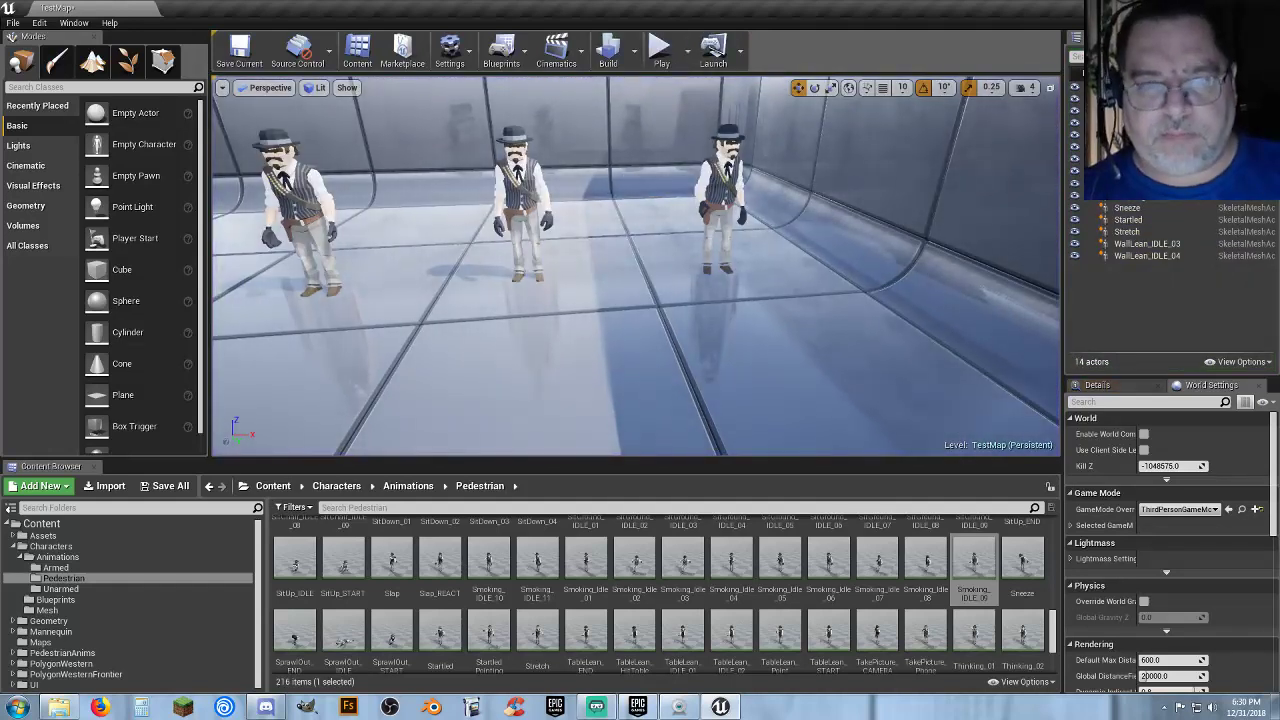
Delete the Smoking_IDLE_09, Sneeze and Startled characters from the level.
click(725, 170)
key(Delete)
click(521, 198)
key(Delete)
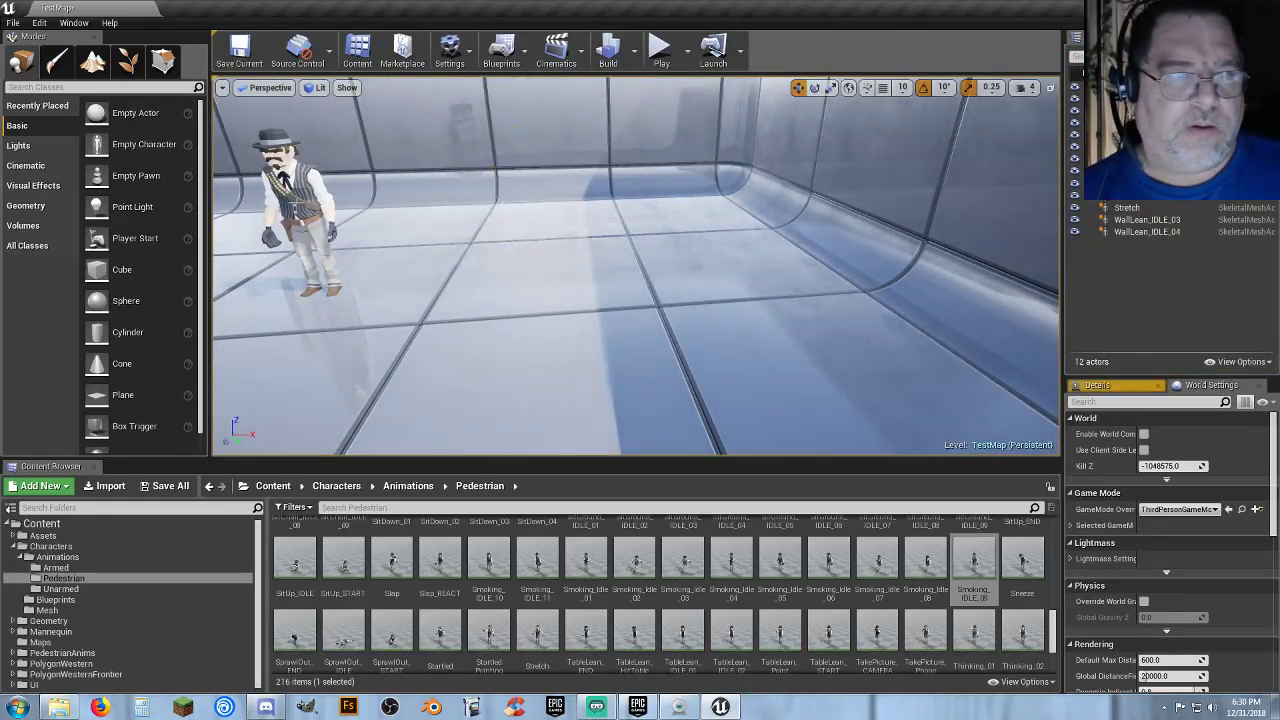
click(305, 205)
key(Delete)
Delete the Stretch and WallLean_IDLE_04 characters, keeping only WallLean_IDLE_03 beside the pillar.
right_drag(508, 229, 466, 203)
click(589, 168)
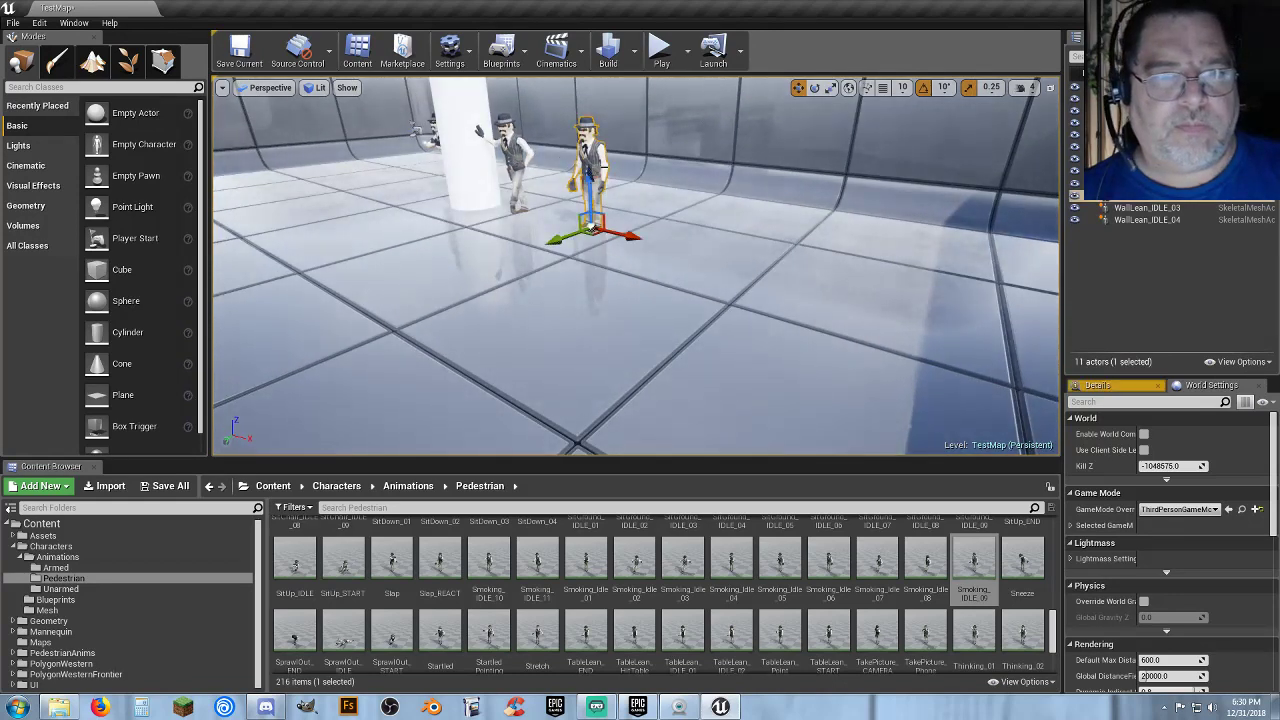
key(Delete)
right_drag(589, 168, 570, 128)
mouse_move(689, 244)
right_down()
mouse_move(700, 240)
mouse_move(689, 244)
right_up()
click(697, 300)
key(Delete)
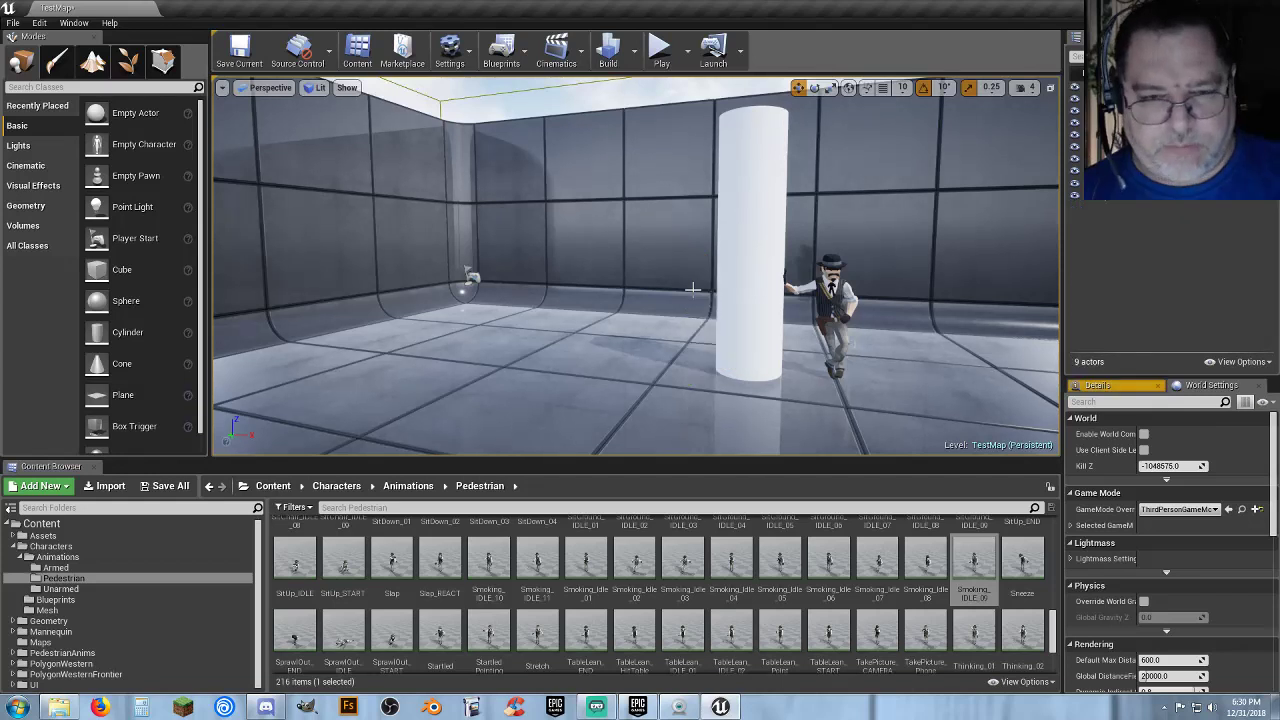
Place the Slap and Slap_REACT animations in the level, in a row beside the WallLean_IDLE_03 character.
right_drag(697, 300, 745, 300)
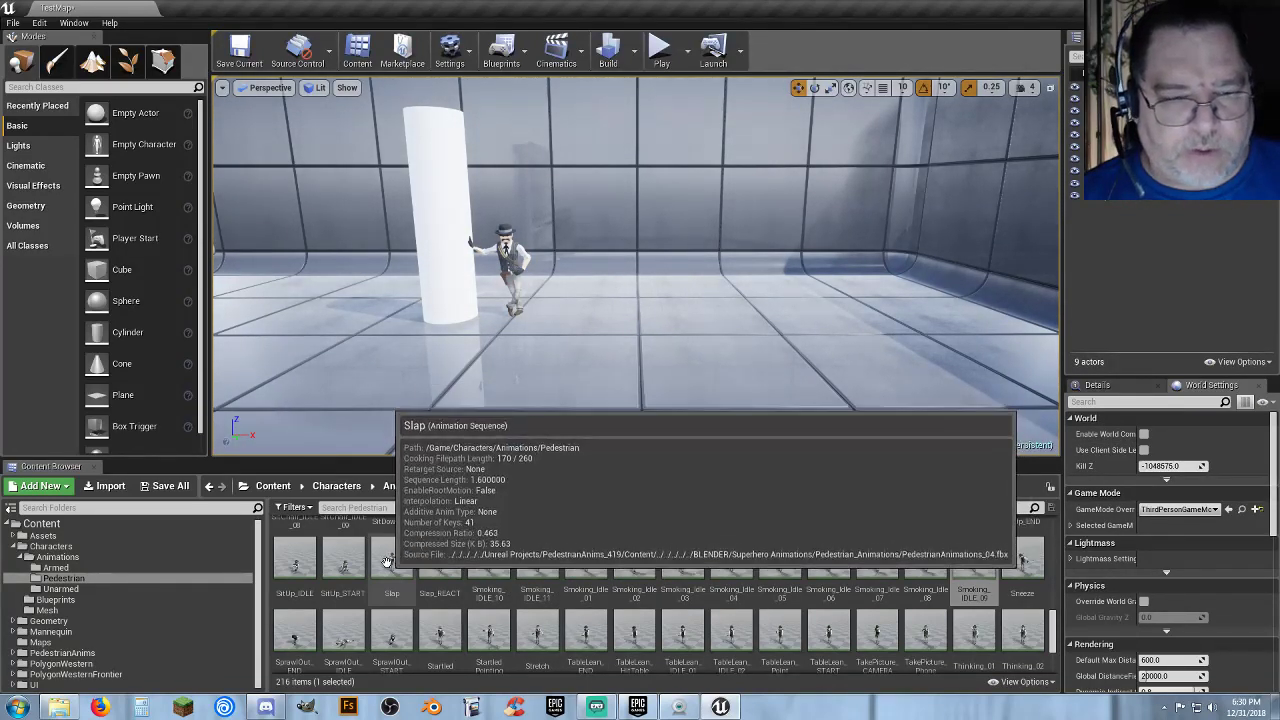
drag(392, 560, 688, 310)
drag(440, 560, 813, 312)
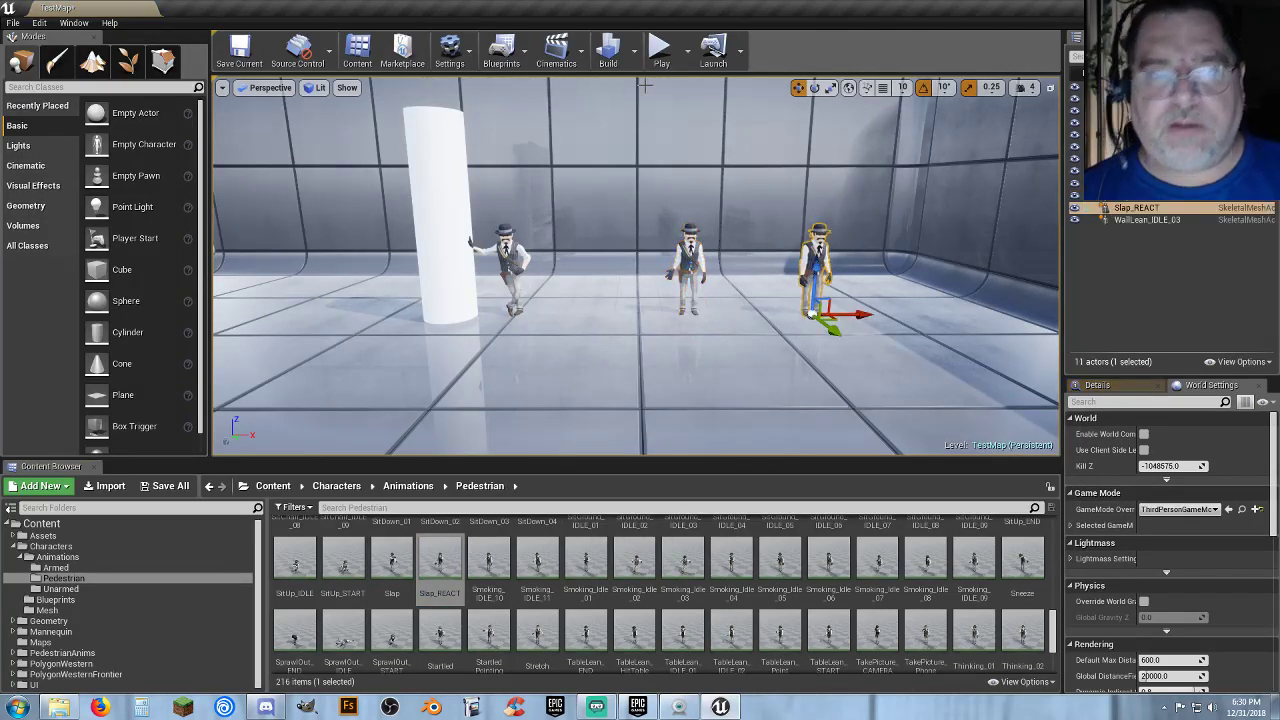
Play the level, move the player around the Slap and Slap_REACT characters to watch them from several spots, and stop playing.
click(660, 48)
key(w)
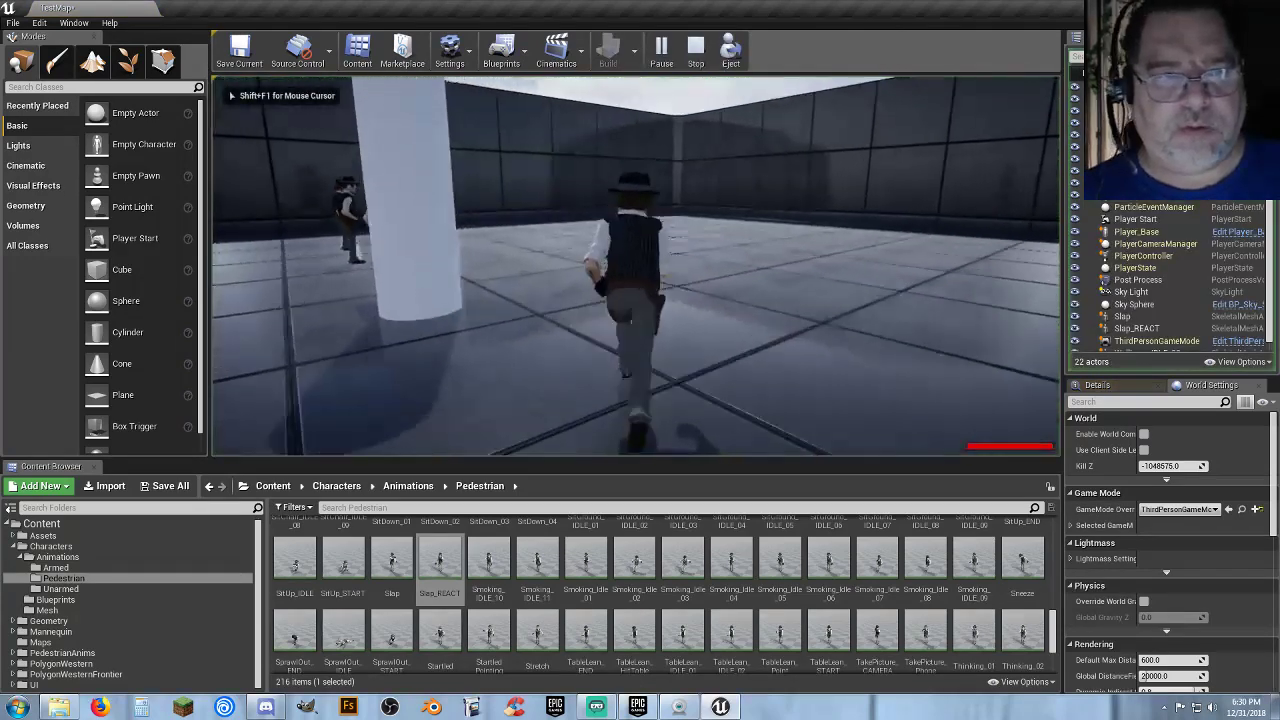
key(d)
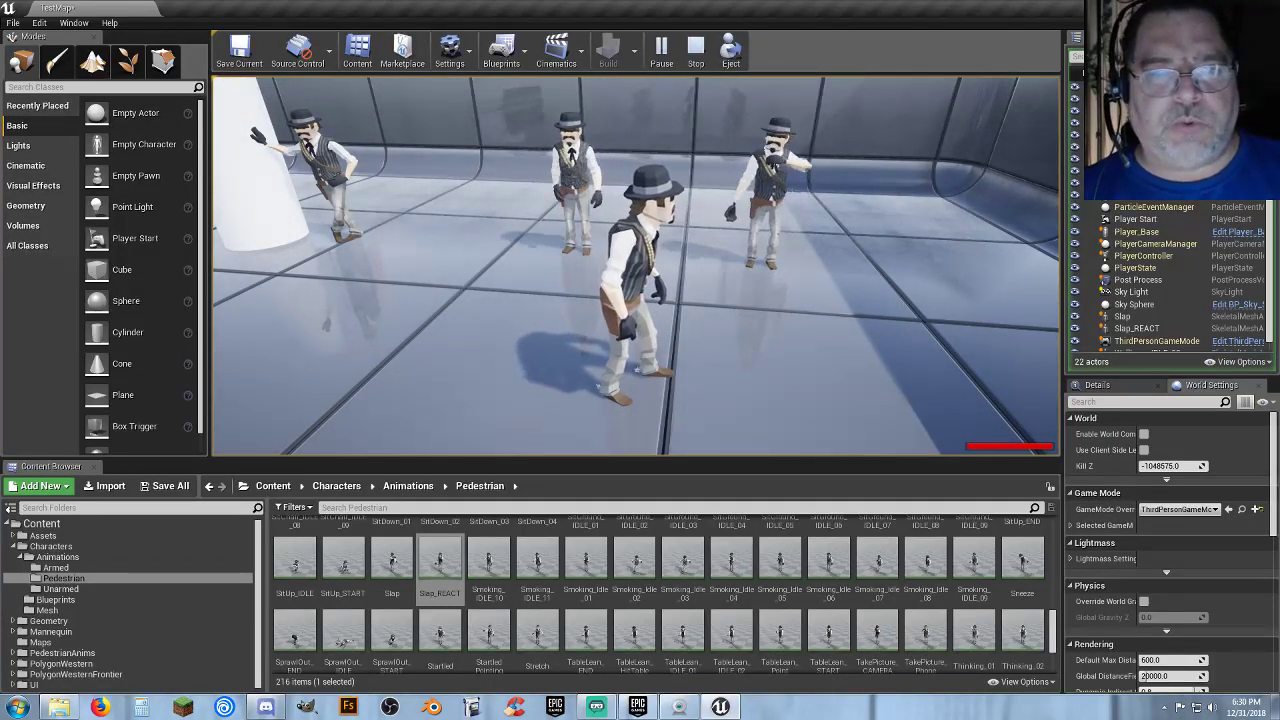
key(w)
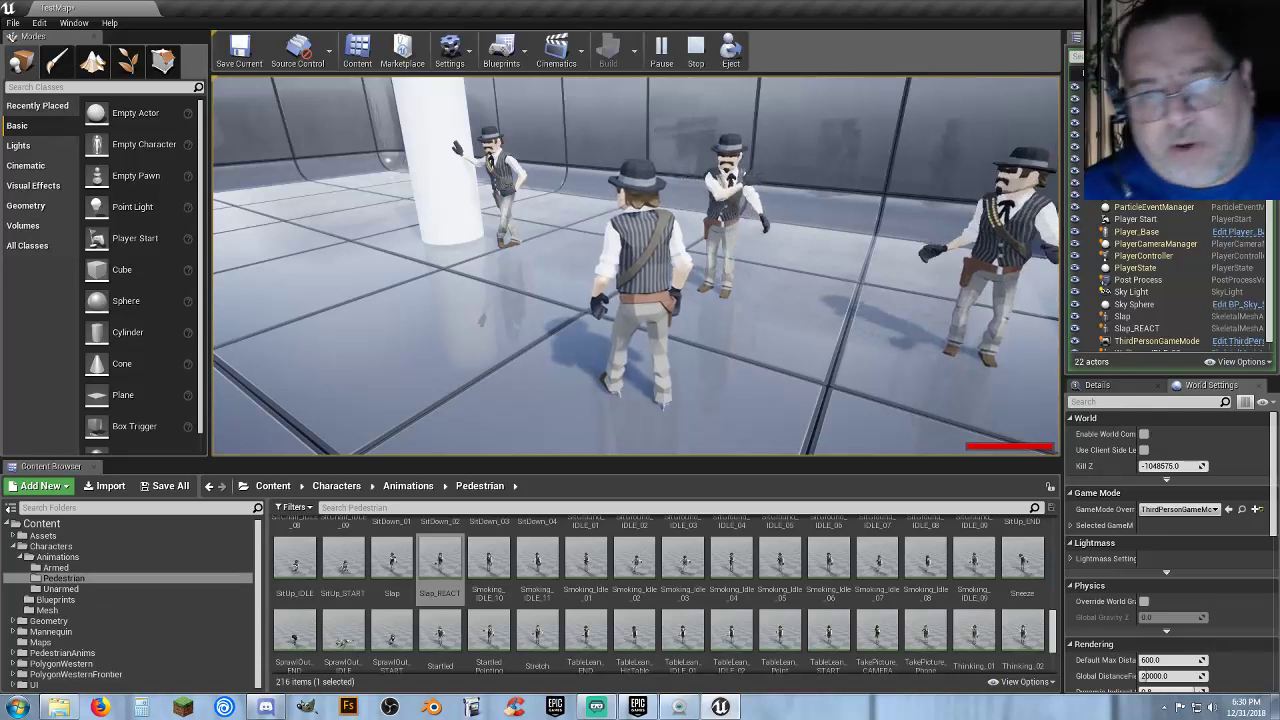
key(a)
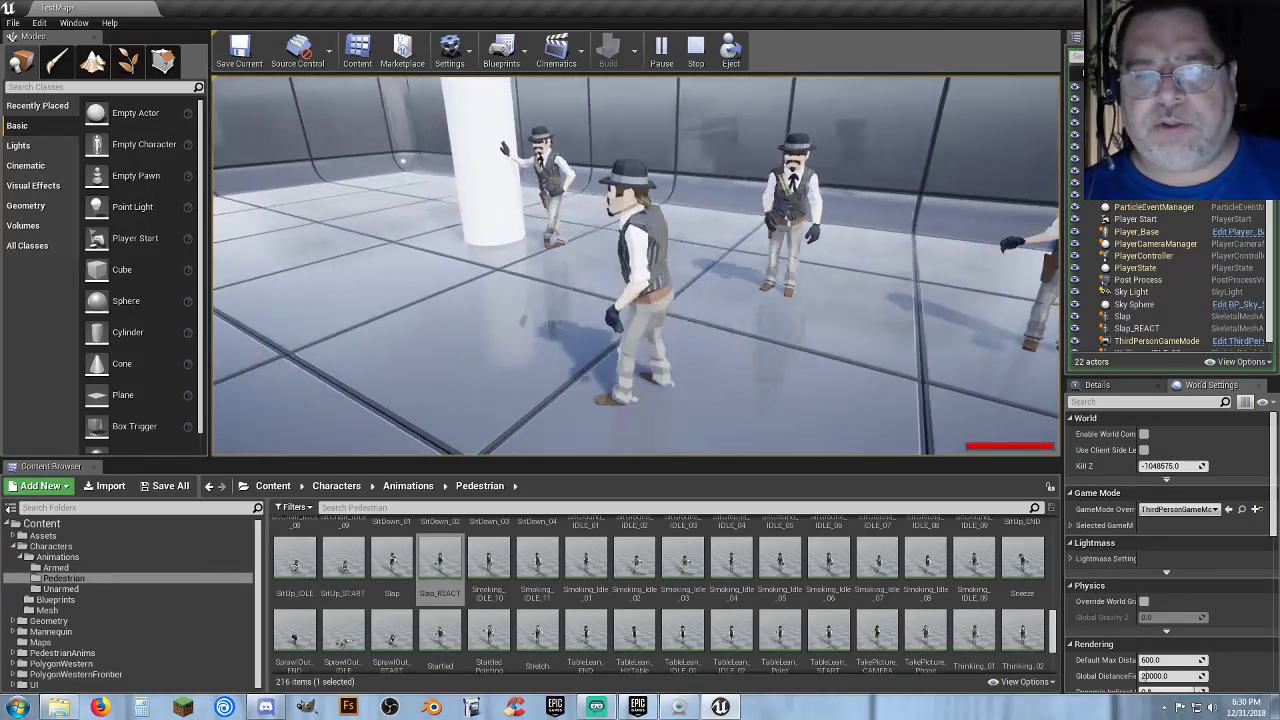
key(d)
key(a)
key(w)
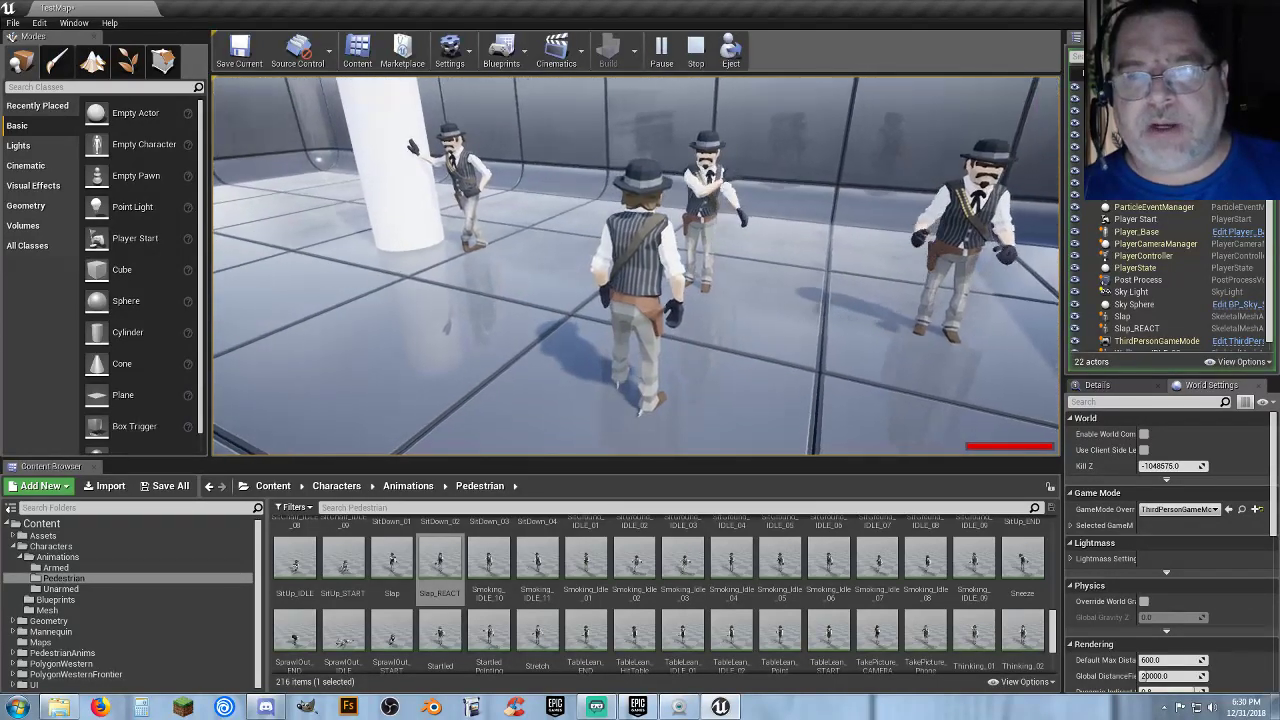
key(s)
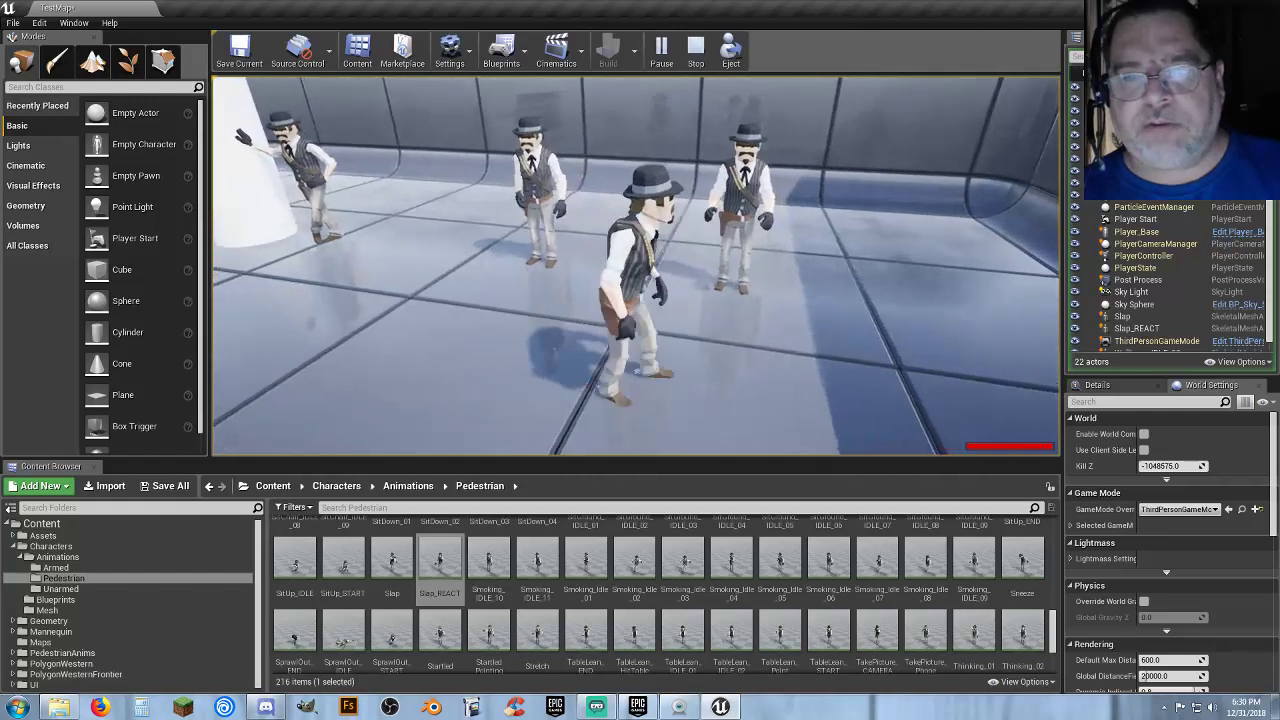
key(s)
key(d)
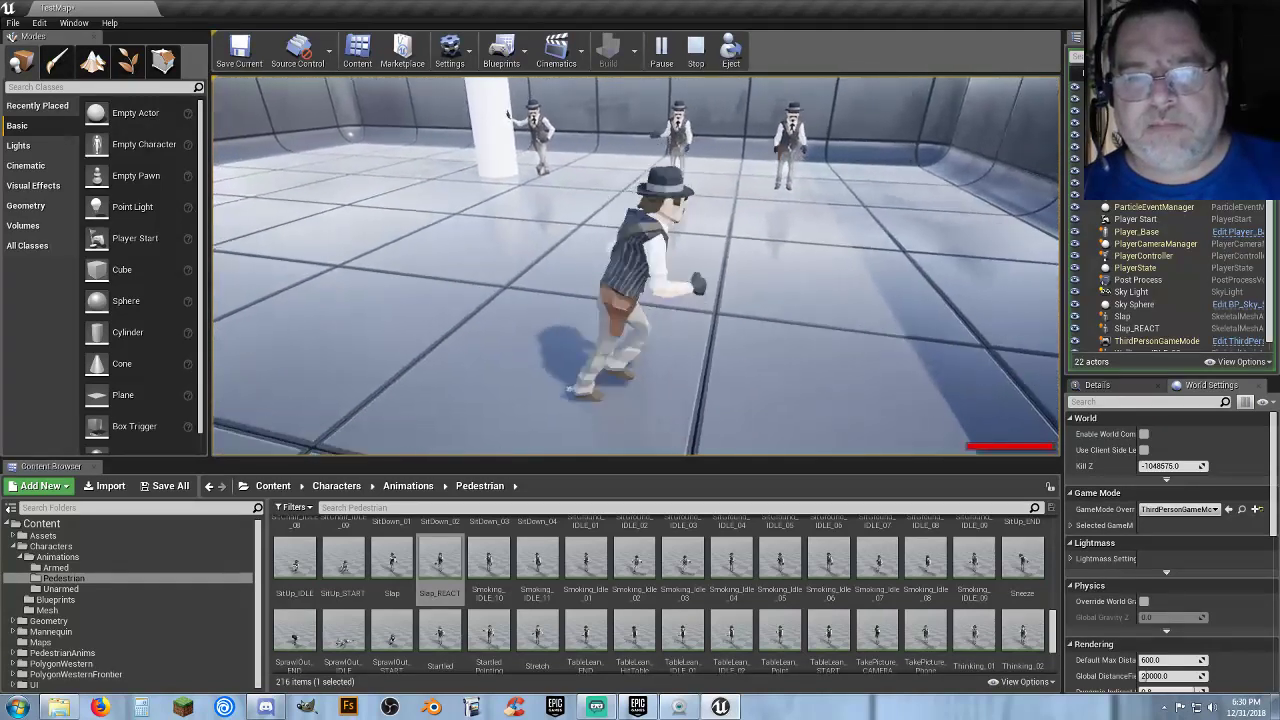
key(w)
key(Escape)
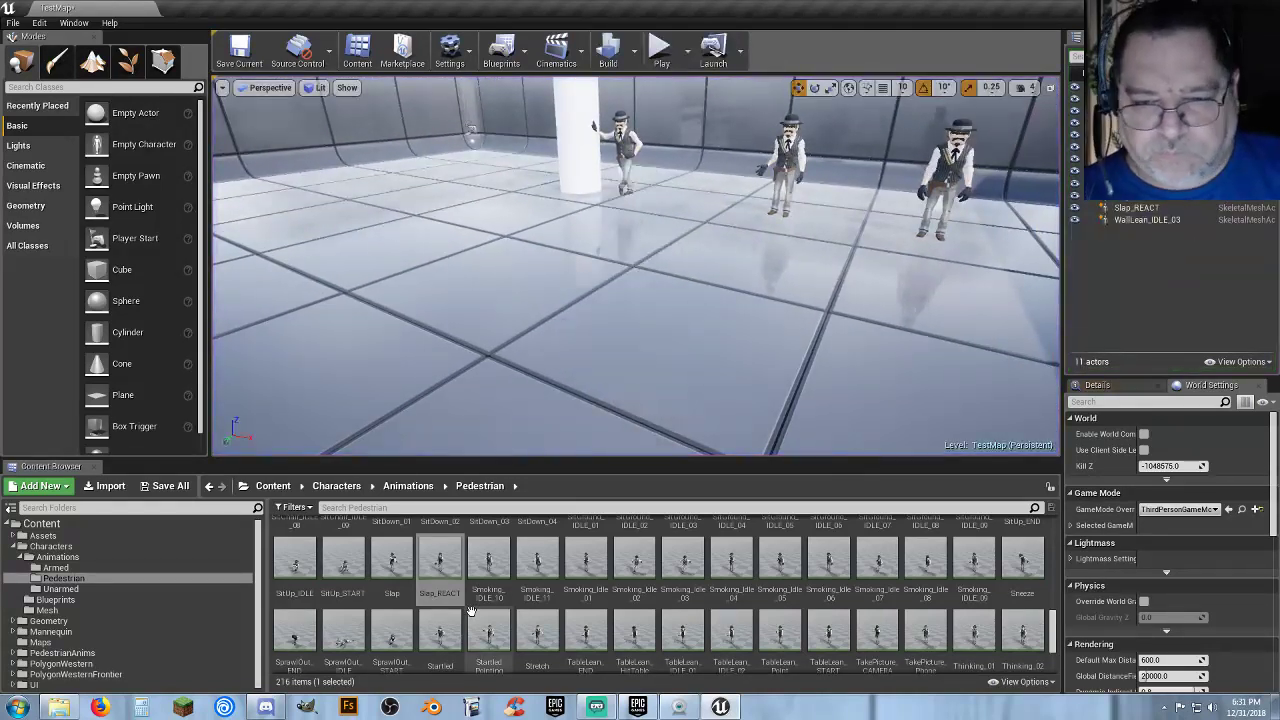
Place the Shout_02 animation in the row between the WallLean_IDLE_03 and Slap characters.
scroll(705, 613, up, 1)
scroll(705, 613, up, 1)
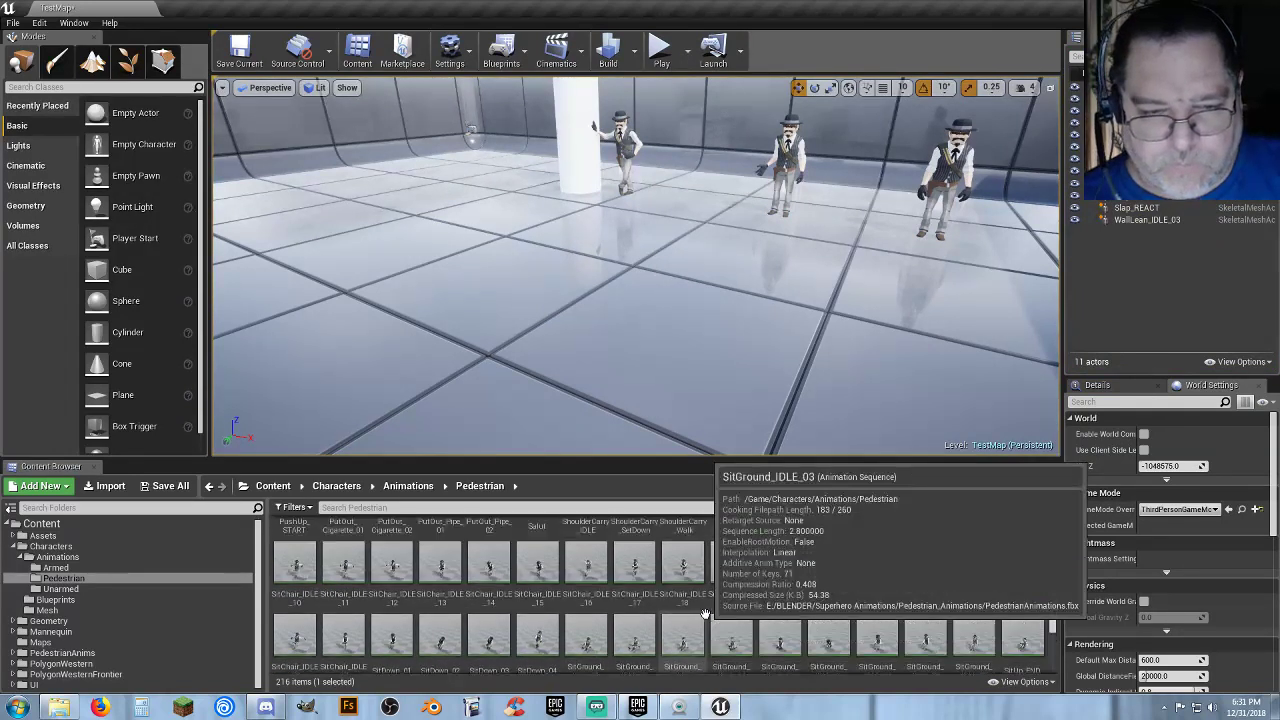
scroll(705, 613, up, 1)
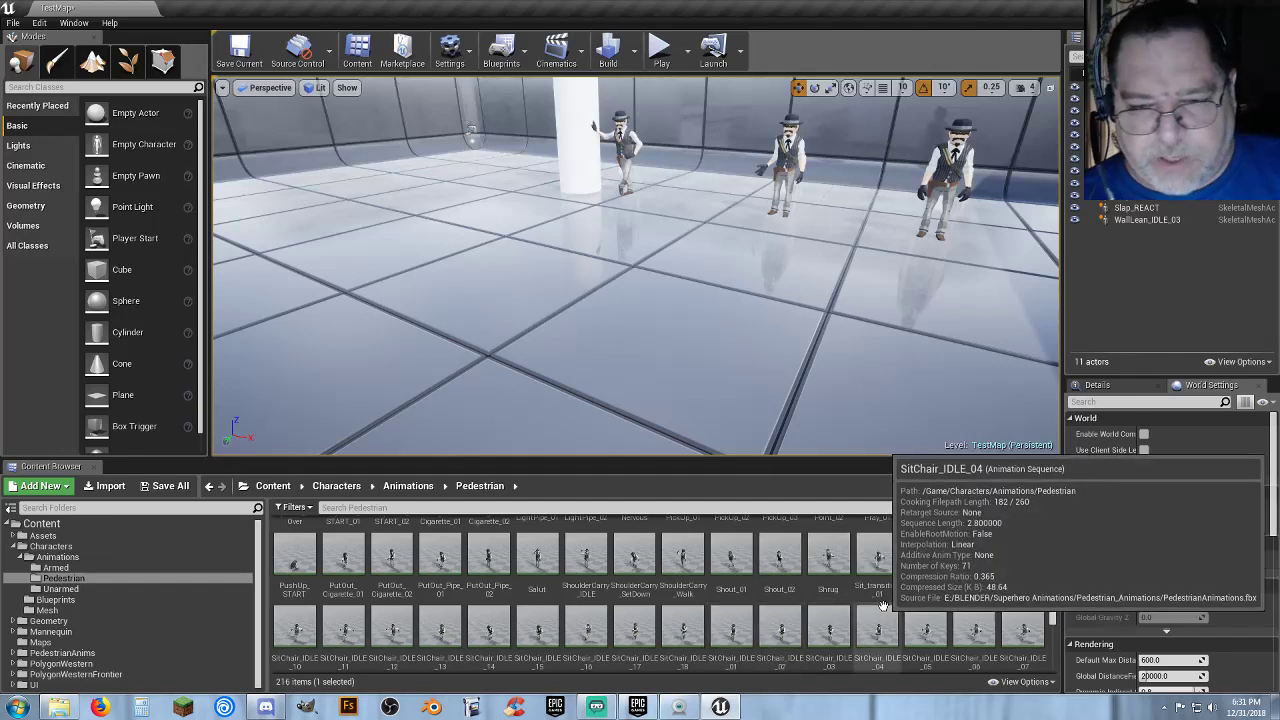
scroll(930, 598, up, 1)
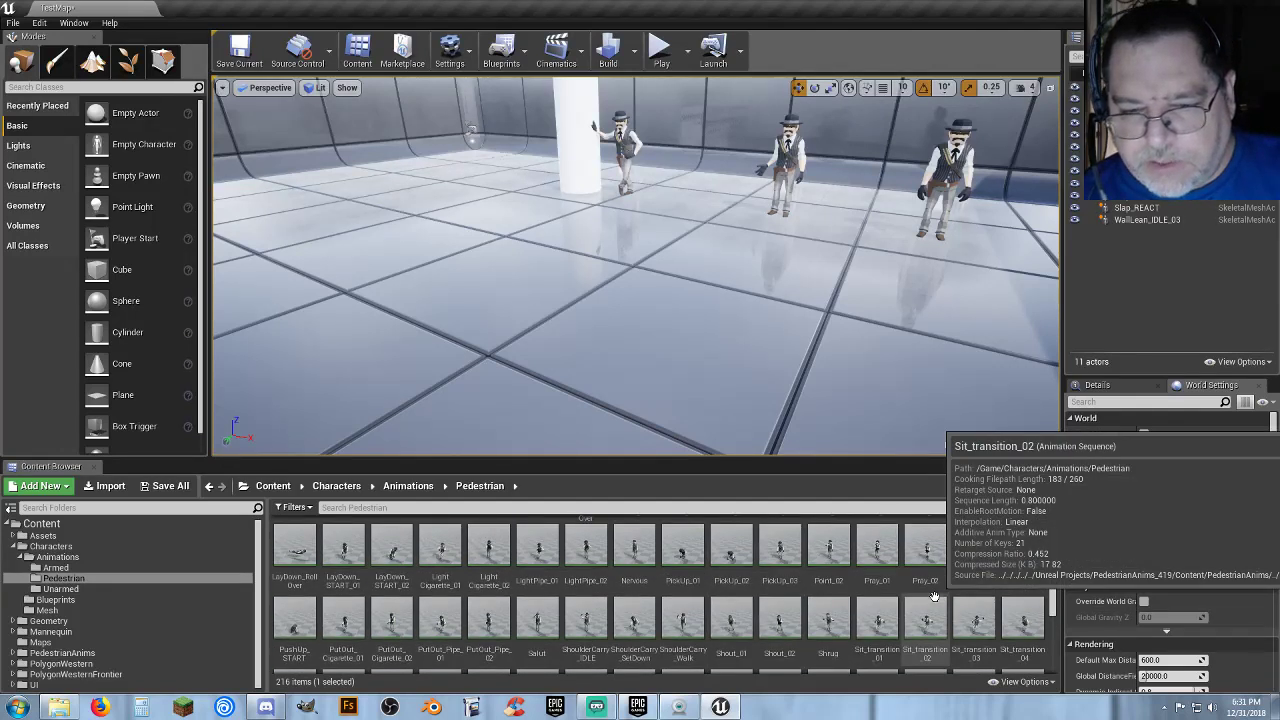
drag(780, 622, 678, 204)
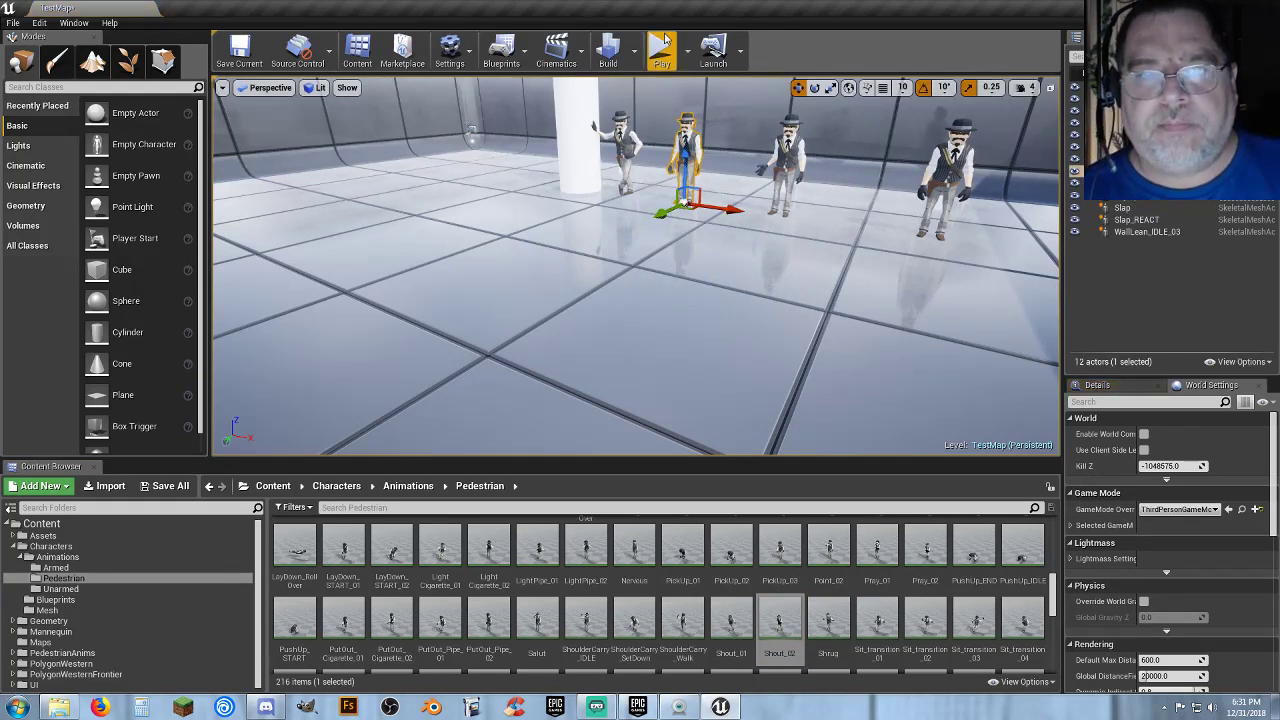
Play the level, run the player up to the Shout_02 character to watch its animation, and stop playing.
click(660, 47)
key(d)
key(w)
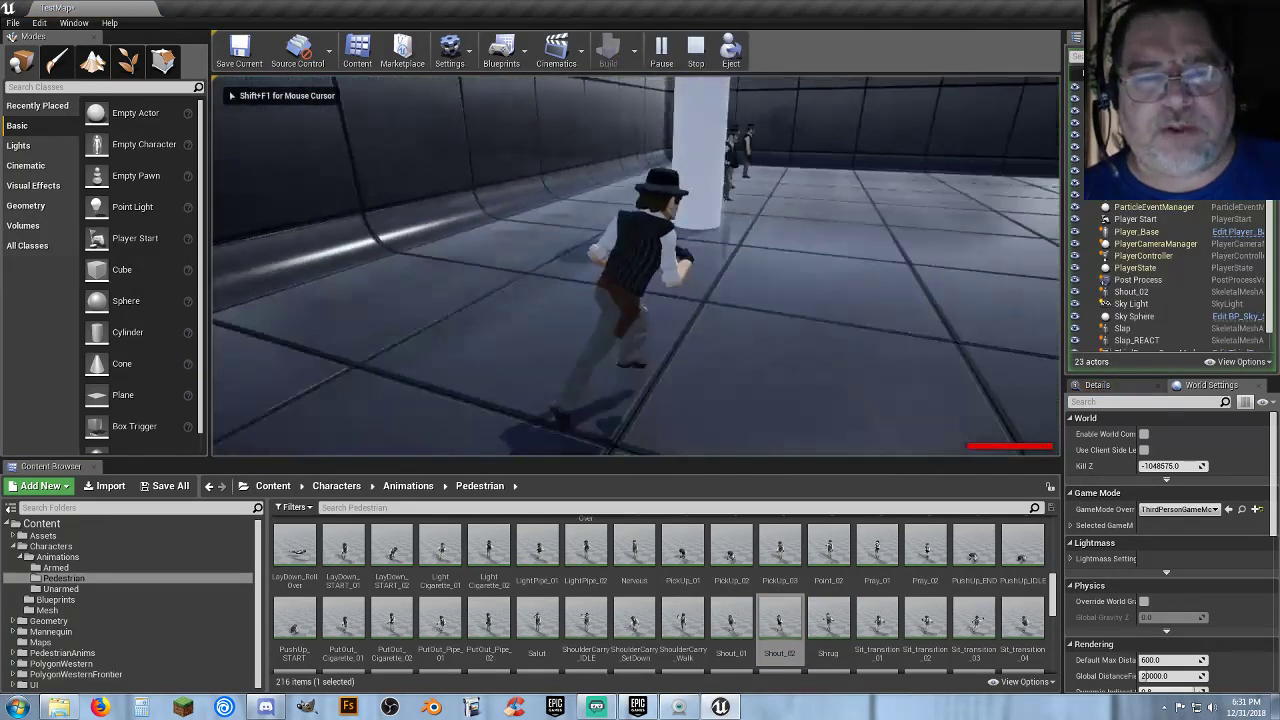
key(d)
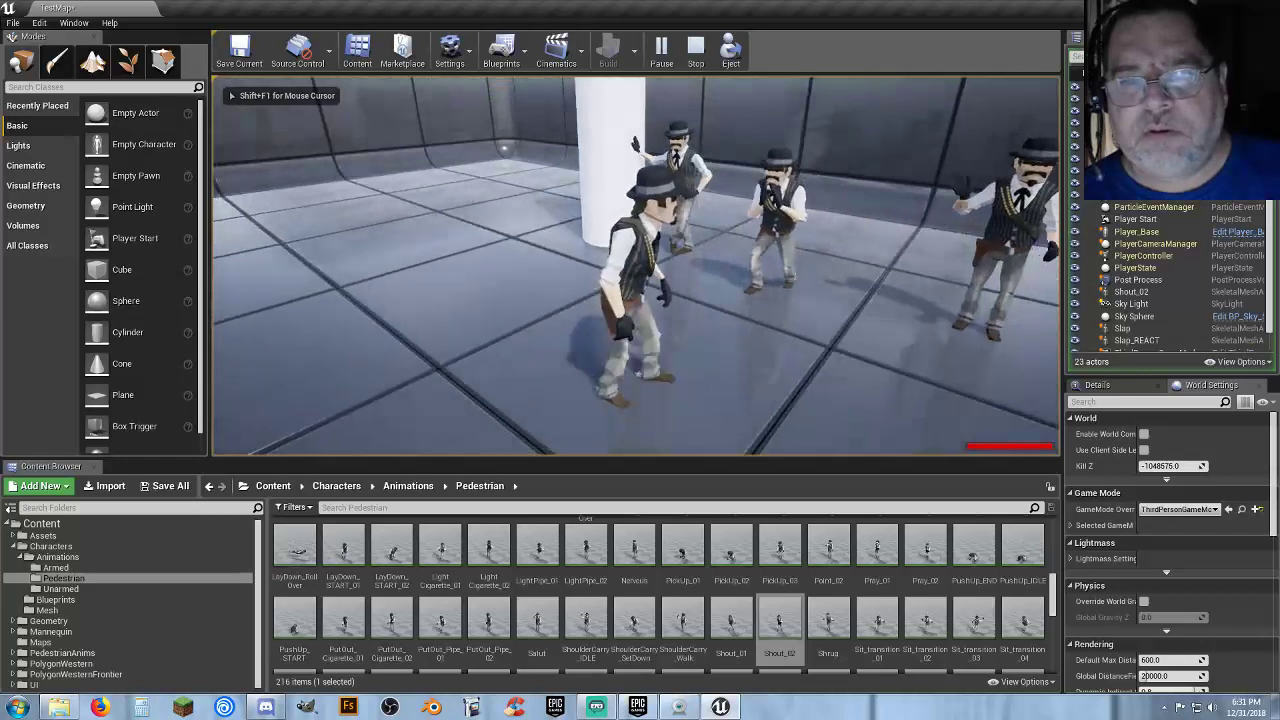
key(Escape)
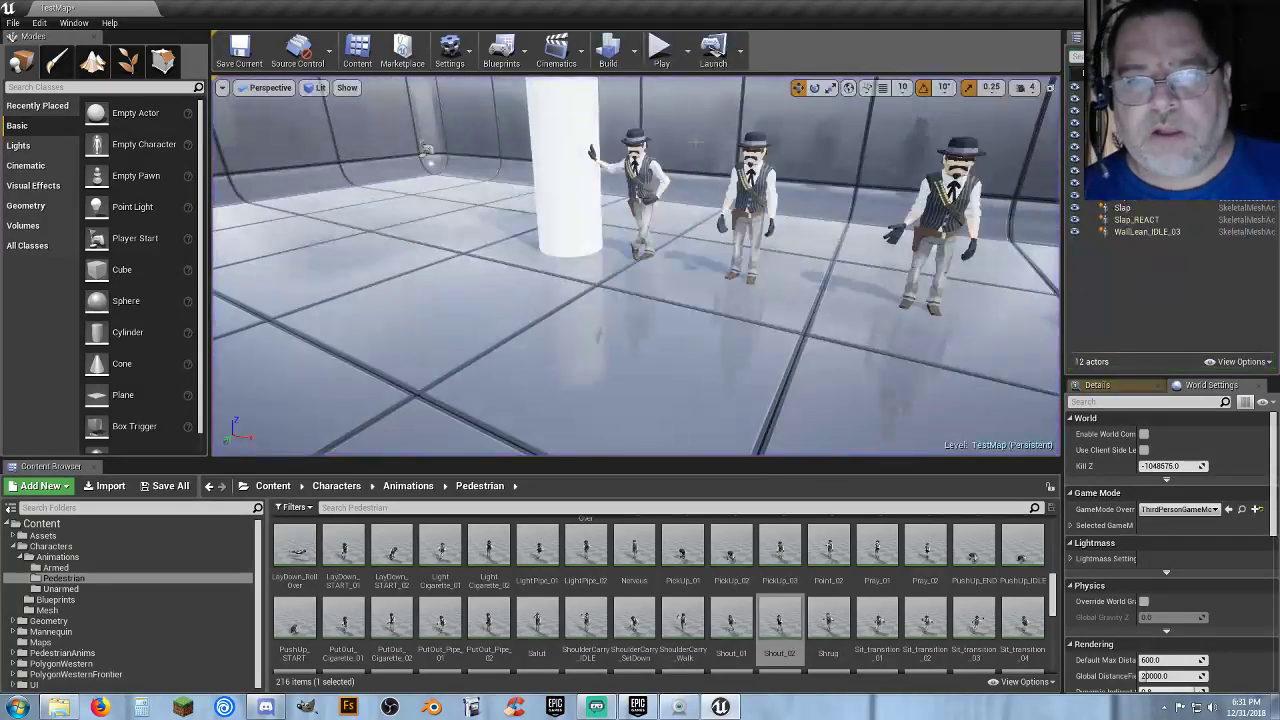
Replace the Shout_02 character with the Facepalm animation, placed between the WallLean_IDLE_03 and Slap characters.
click(760, 205)
key(Delete)
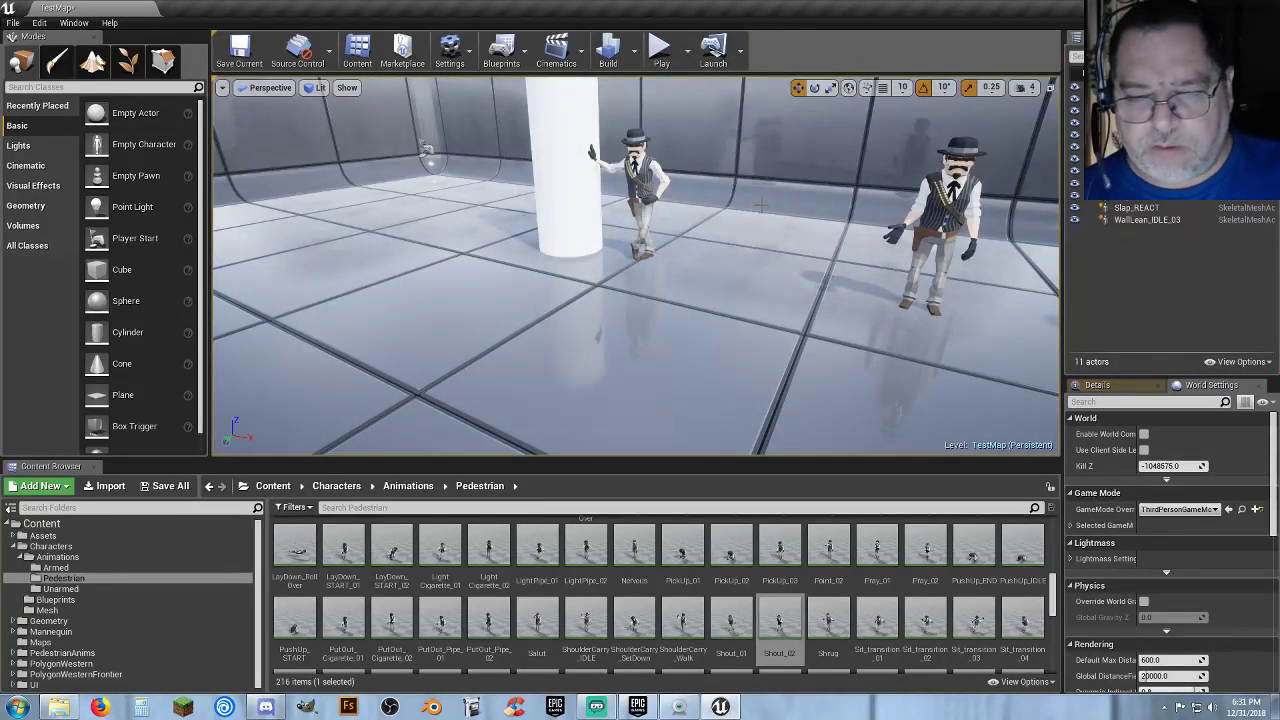
scroll(848, 606, up, 1)
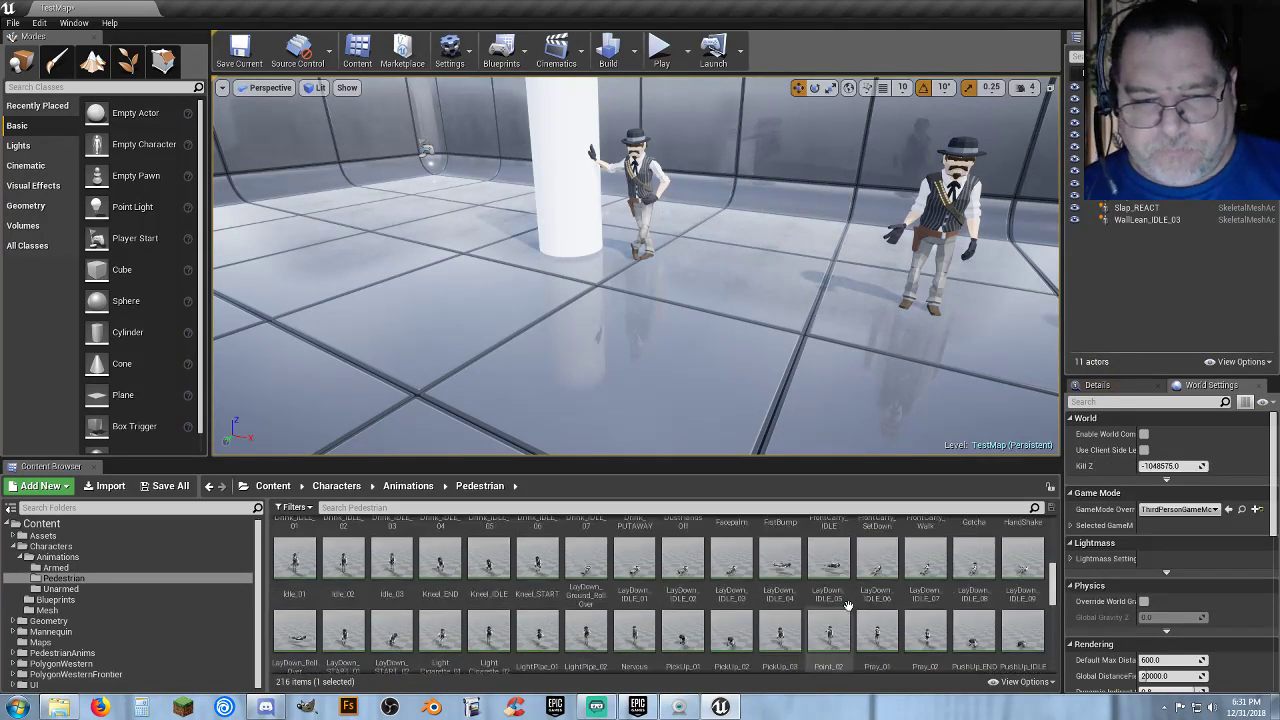
scroll(848, 606, up, 1)
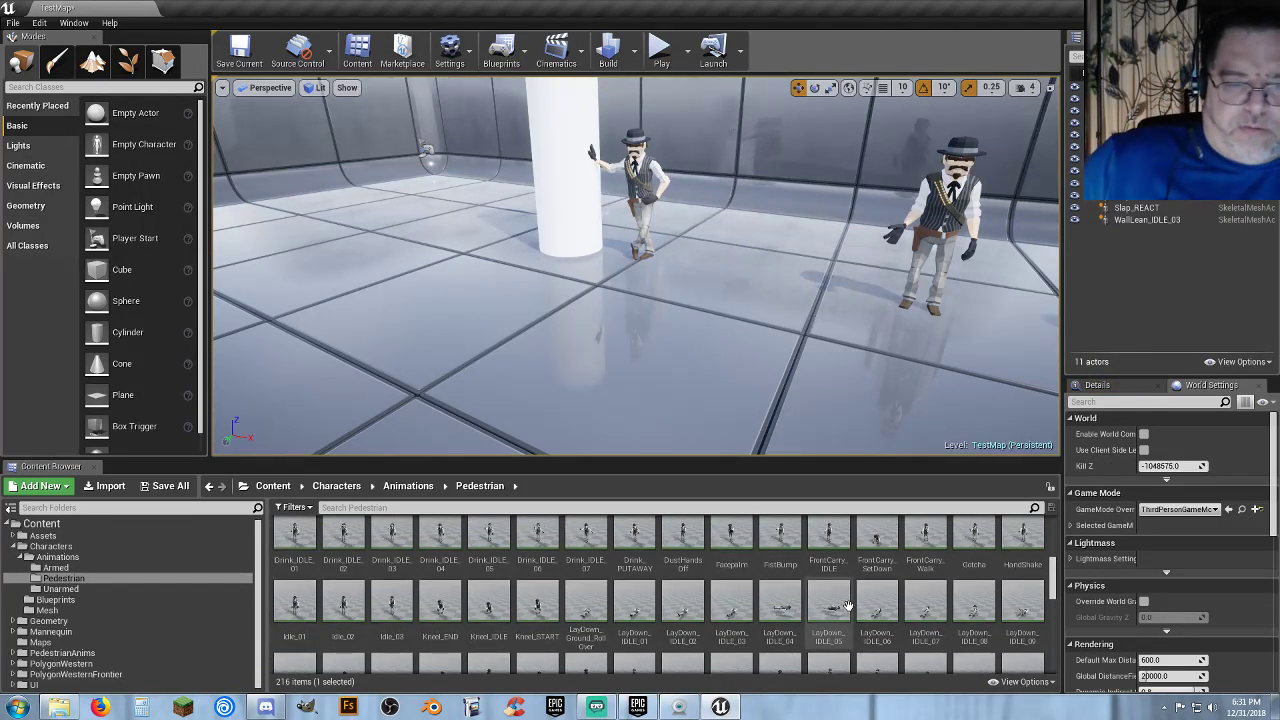
scroll(848, 606, up, 1)
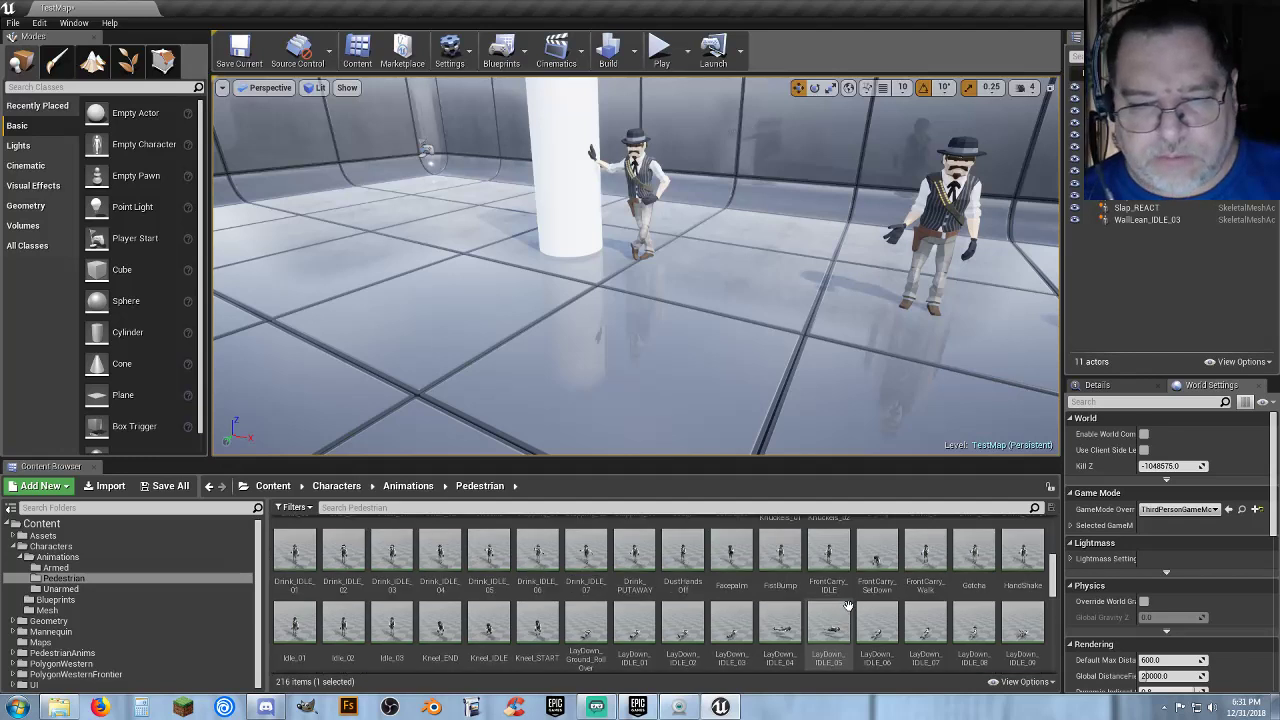
drag(731, 555, 750, 287)
Play the level to watch the Facepalm animation up close, and delete the Facepalm character after stopping.
click(659, 47)
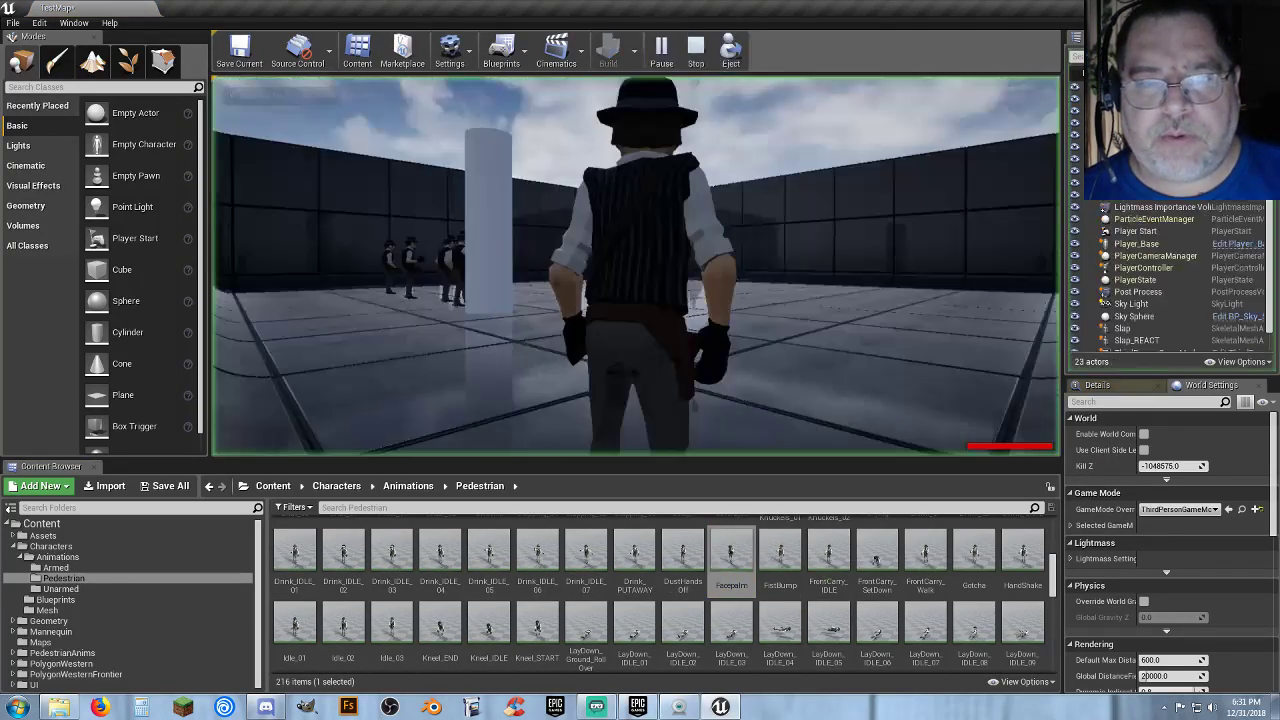
key(w)
key(d)
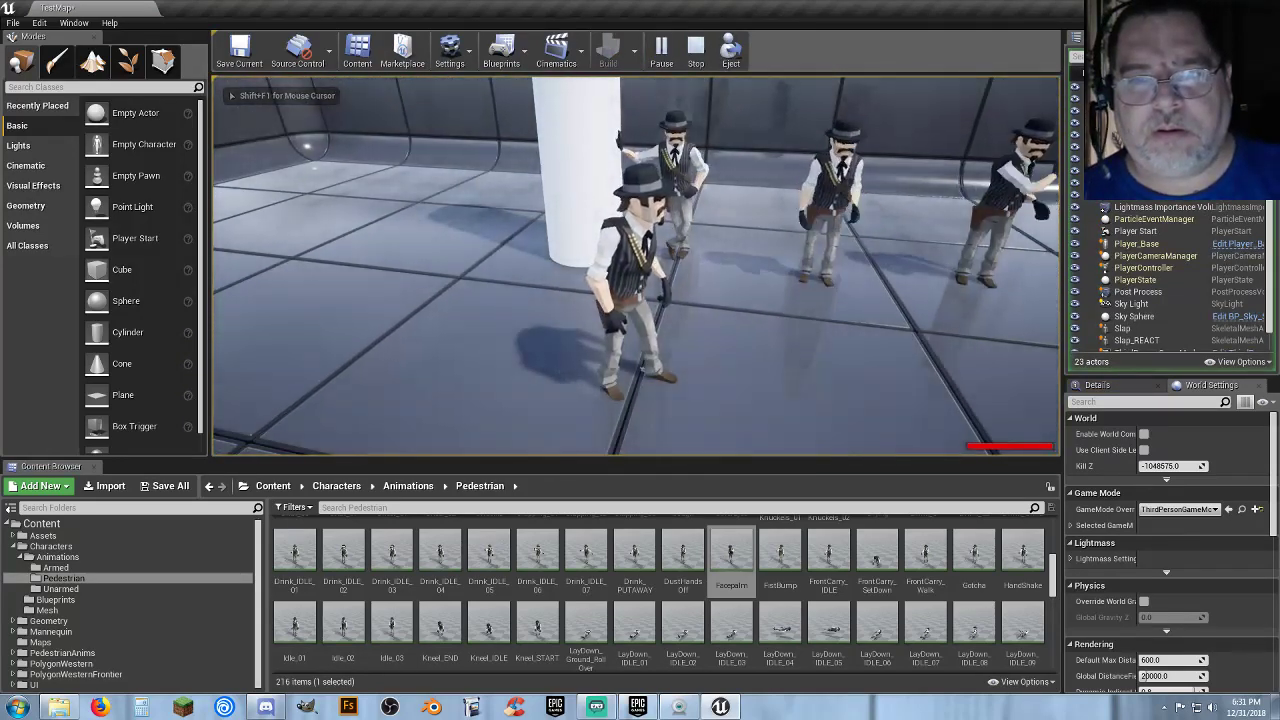
key(Escape)
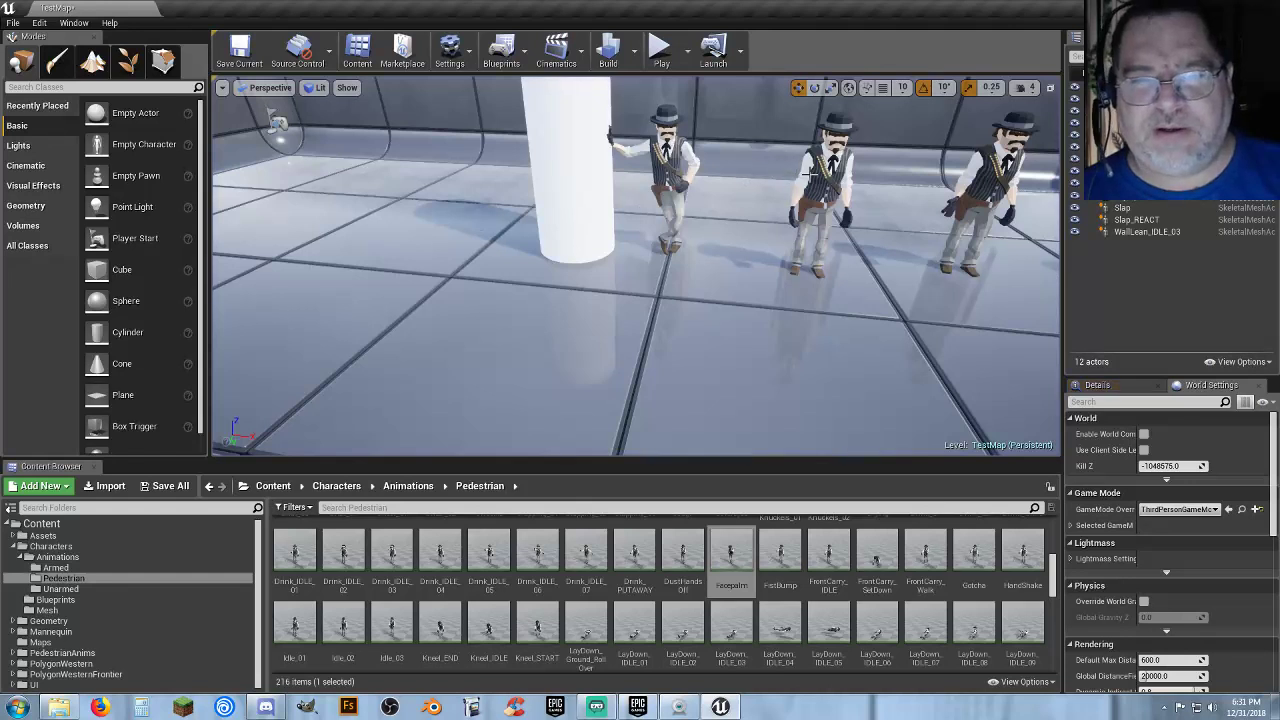
click(808, 172)
key(Delete)
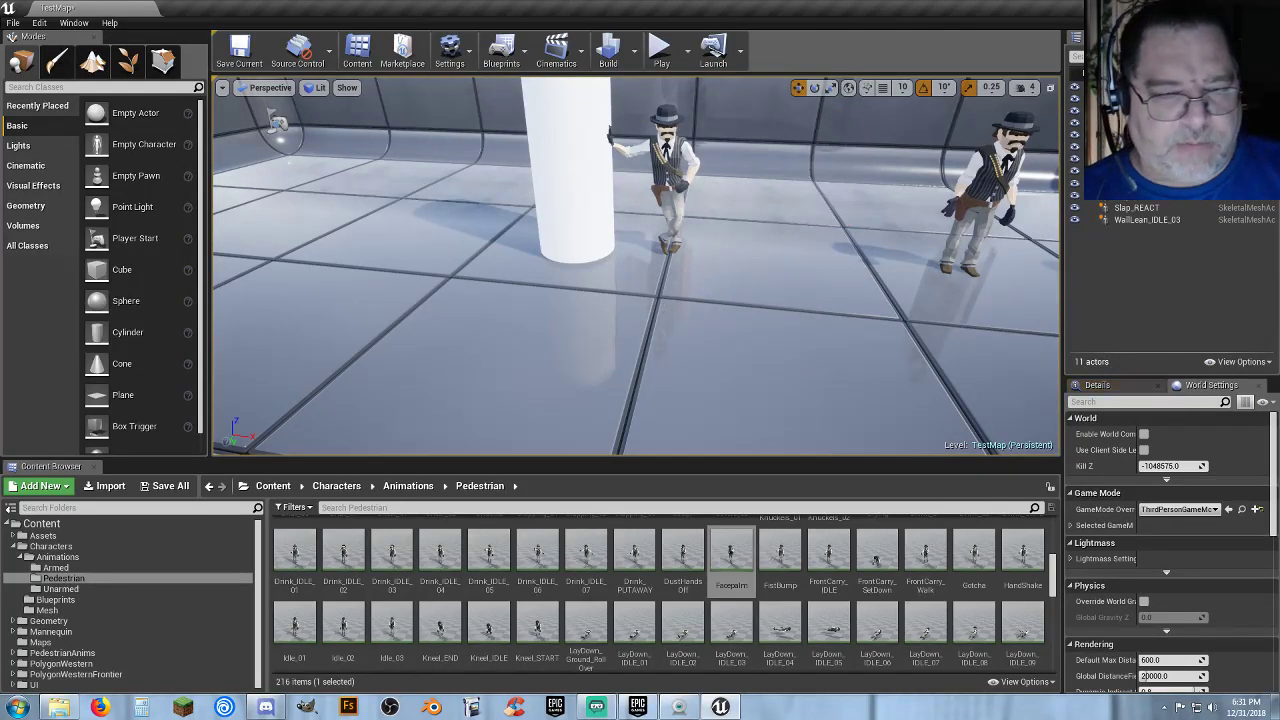
Play the level, run the player around the remaining animated characters and the empty floor area, and stop playing.
key(s)
mouse_move(651, 329)
right_down()
mouse_move(690, 300)
mouse_move(670, 285)
mouse_move(651, 329)
mouse_move(610, 329)
mouse_move(651, 326)
right_up()
key(w)
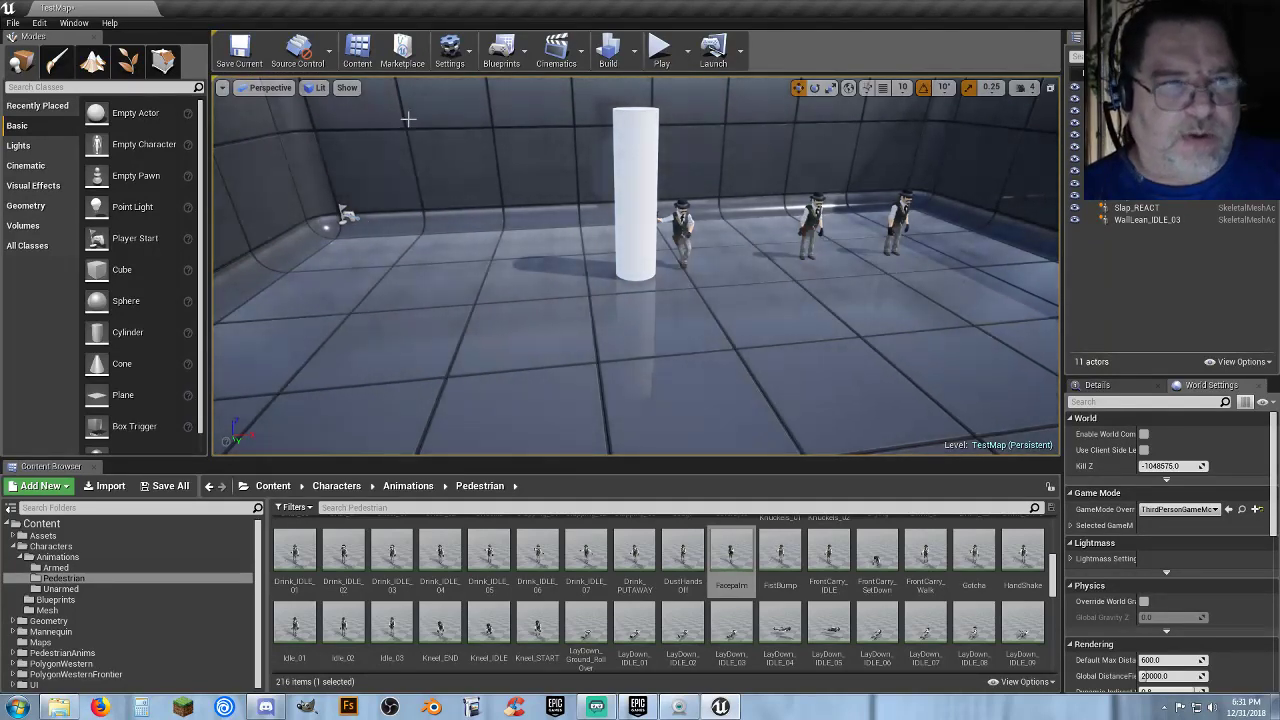
click(659, 48)
key(w)
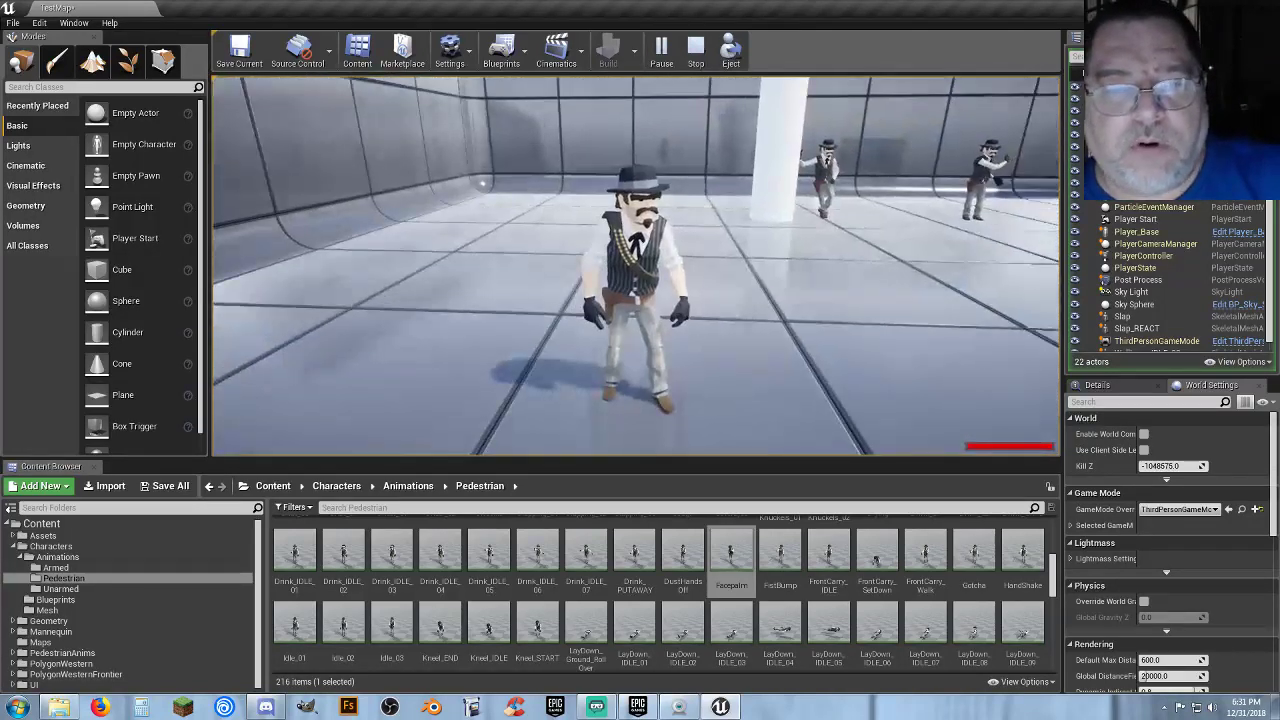
key(w)
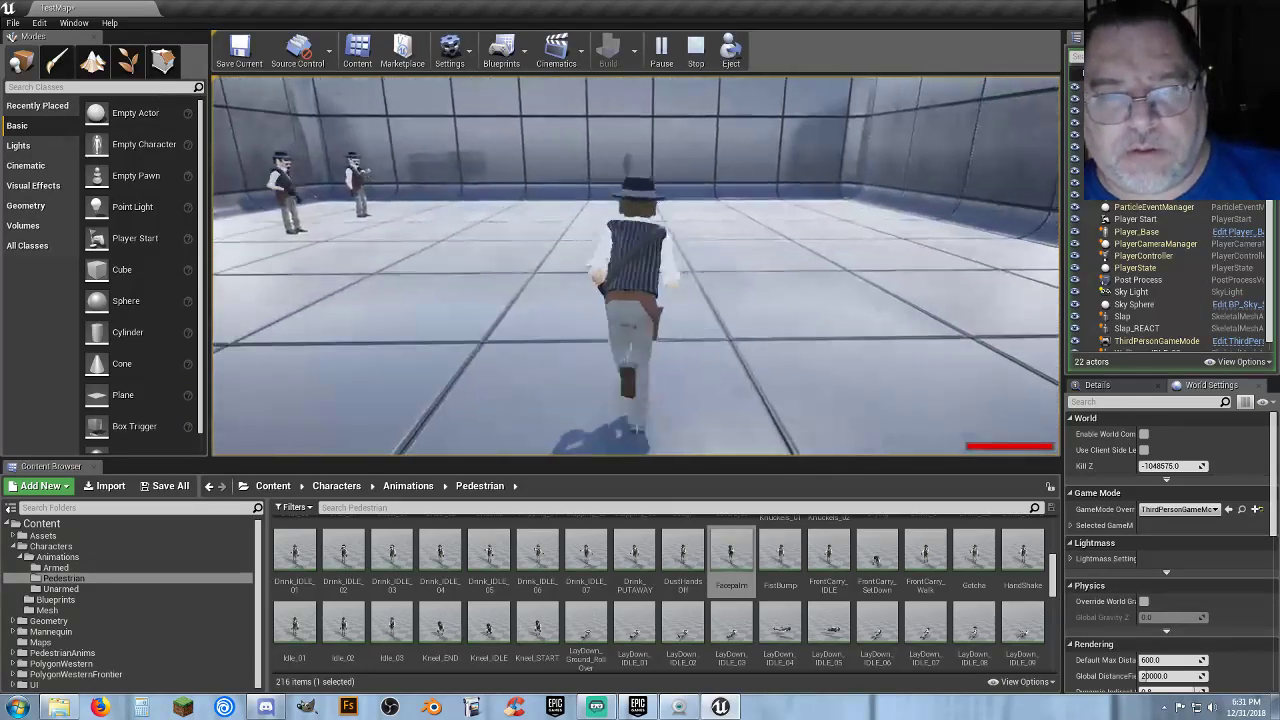
key(w)
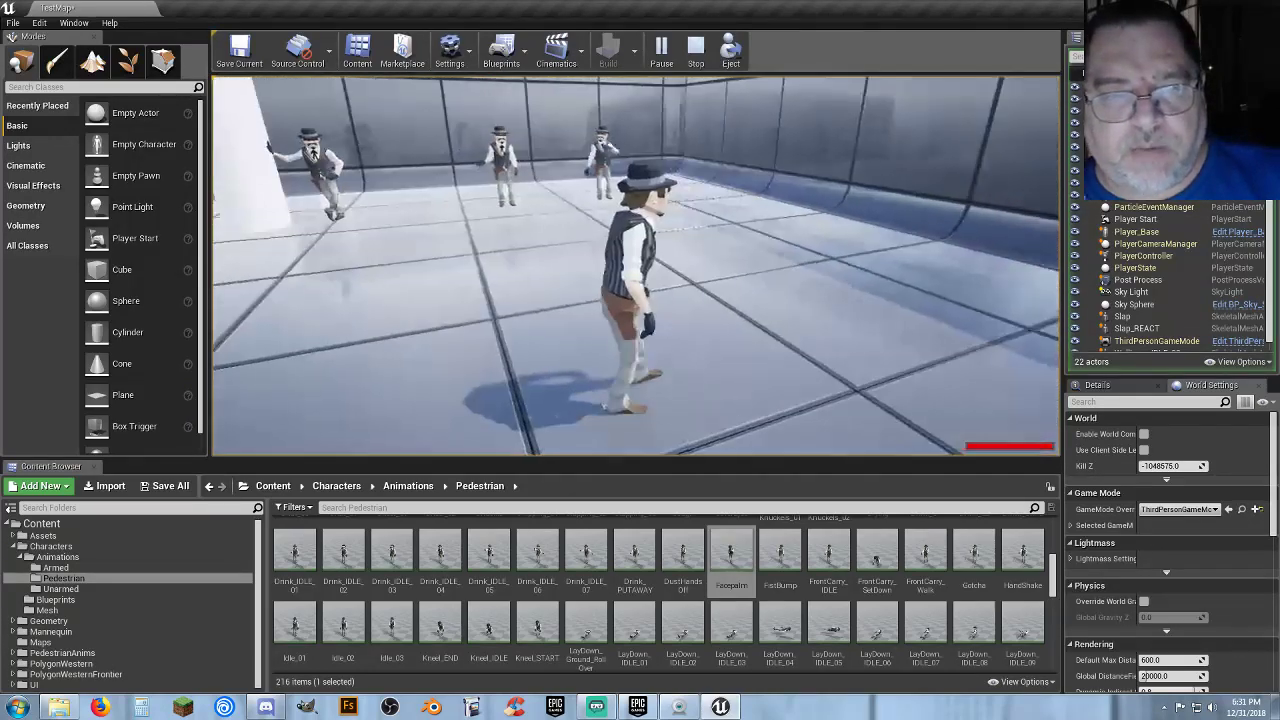
key(w)
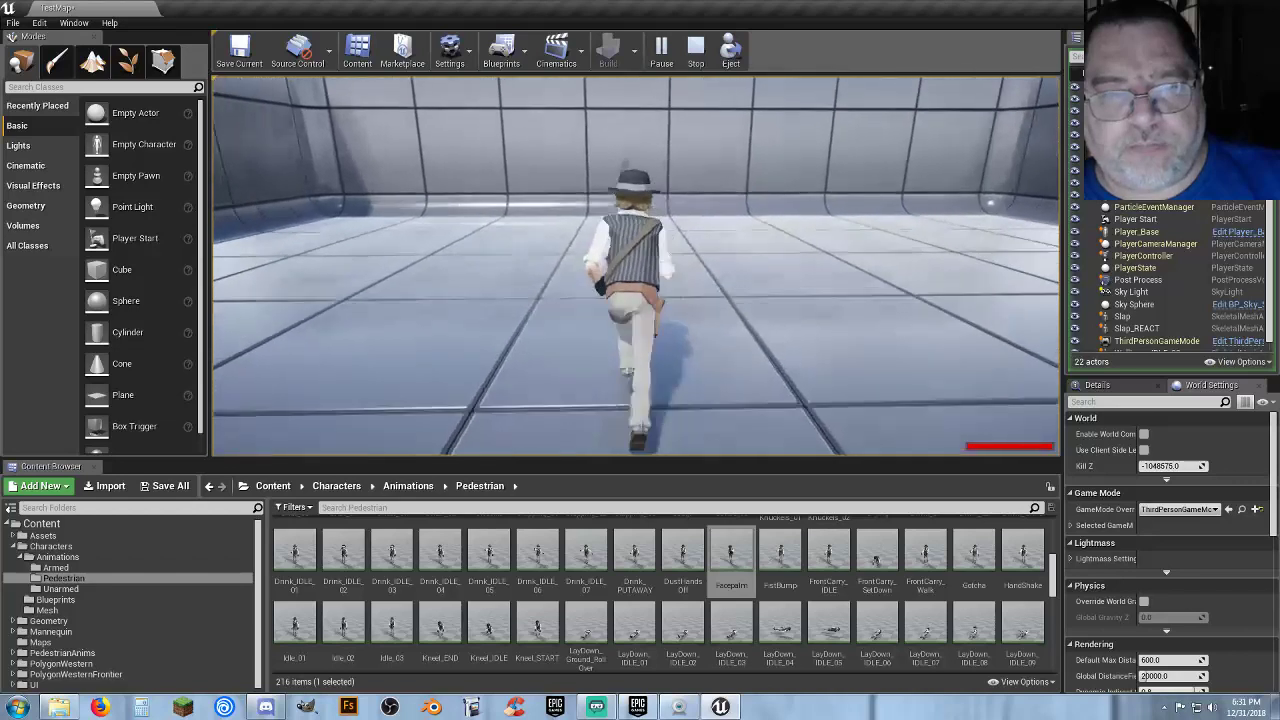
key(w)
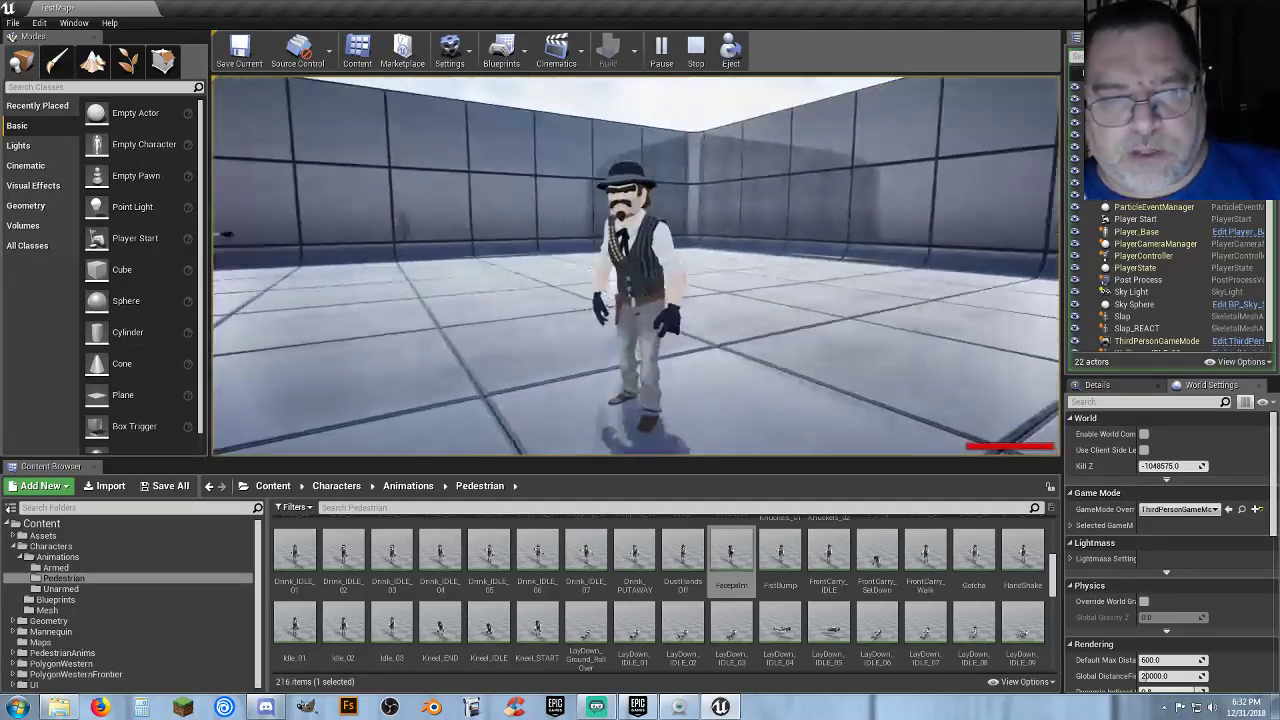
key(w)
key(Escape)
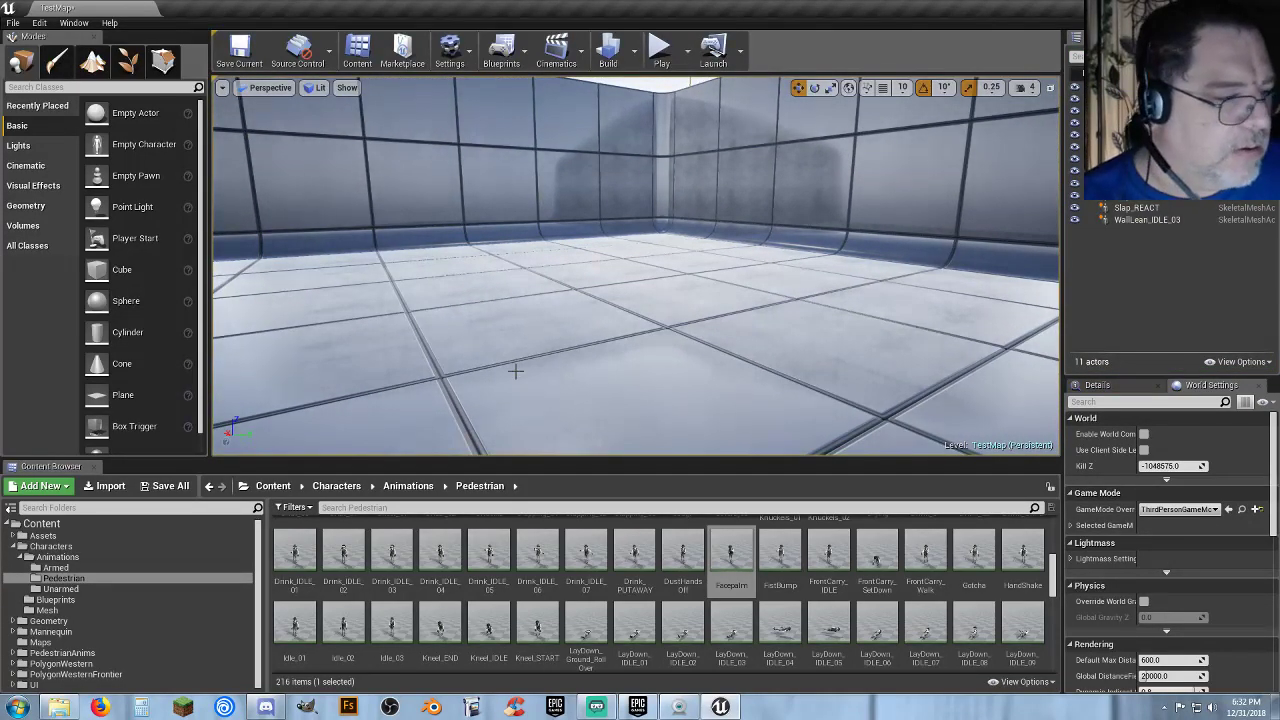
In Windows Explorer, open the Bow_Arrow_Crossbow_Experimental folder inside Polygon, and return to the Unreal Editor.
click(59, 707)
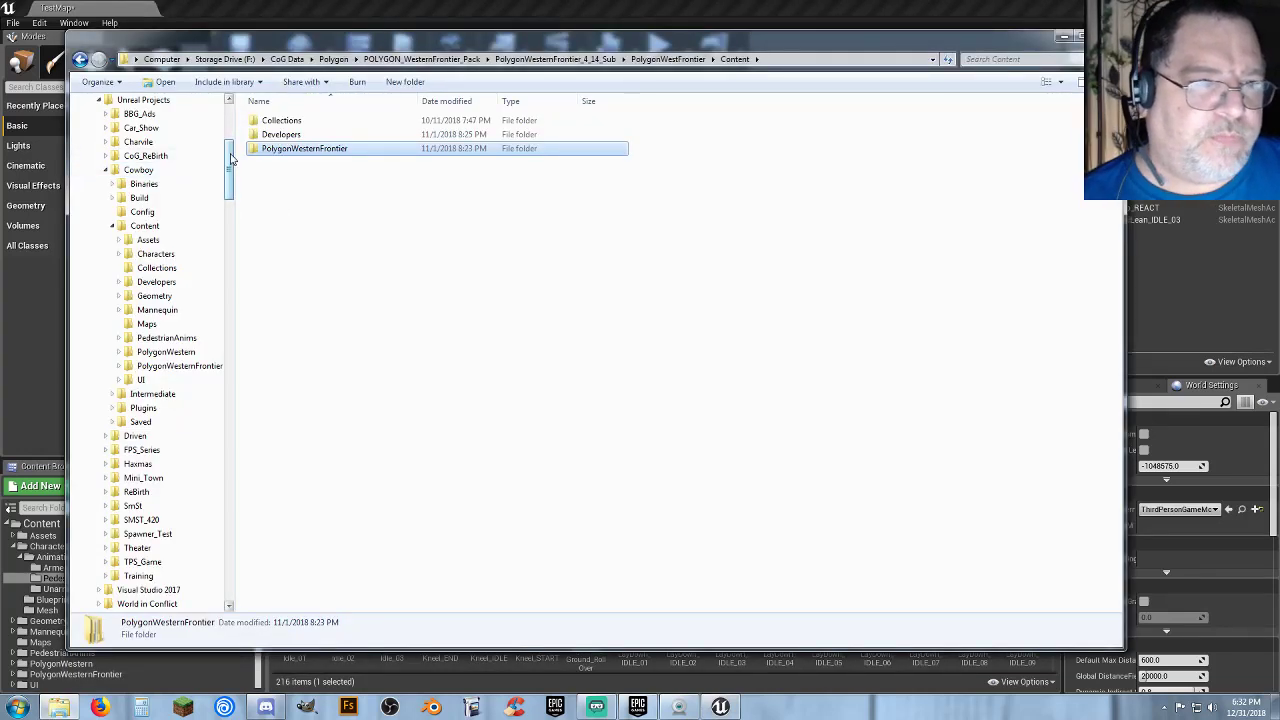
drag(231, 158, 183, 314)
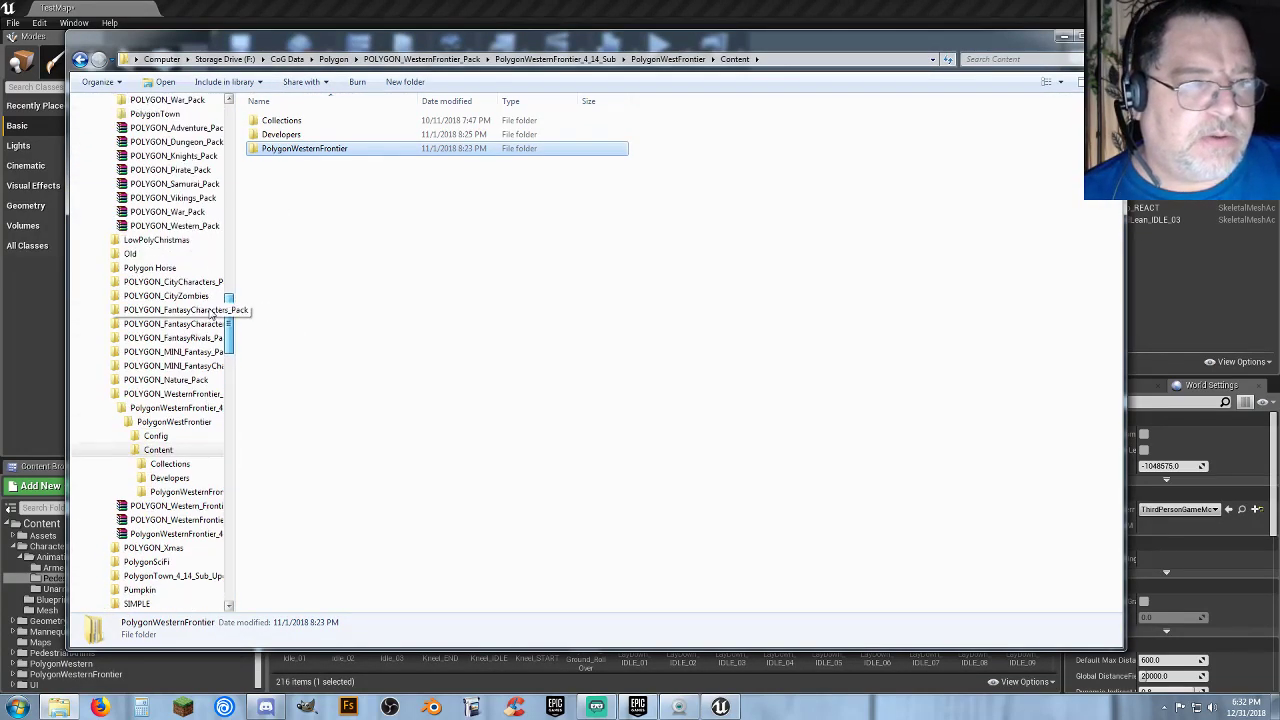
scroll(183, 314, up, 5)
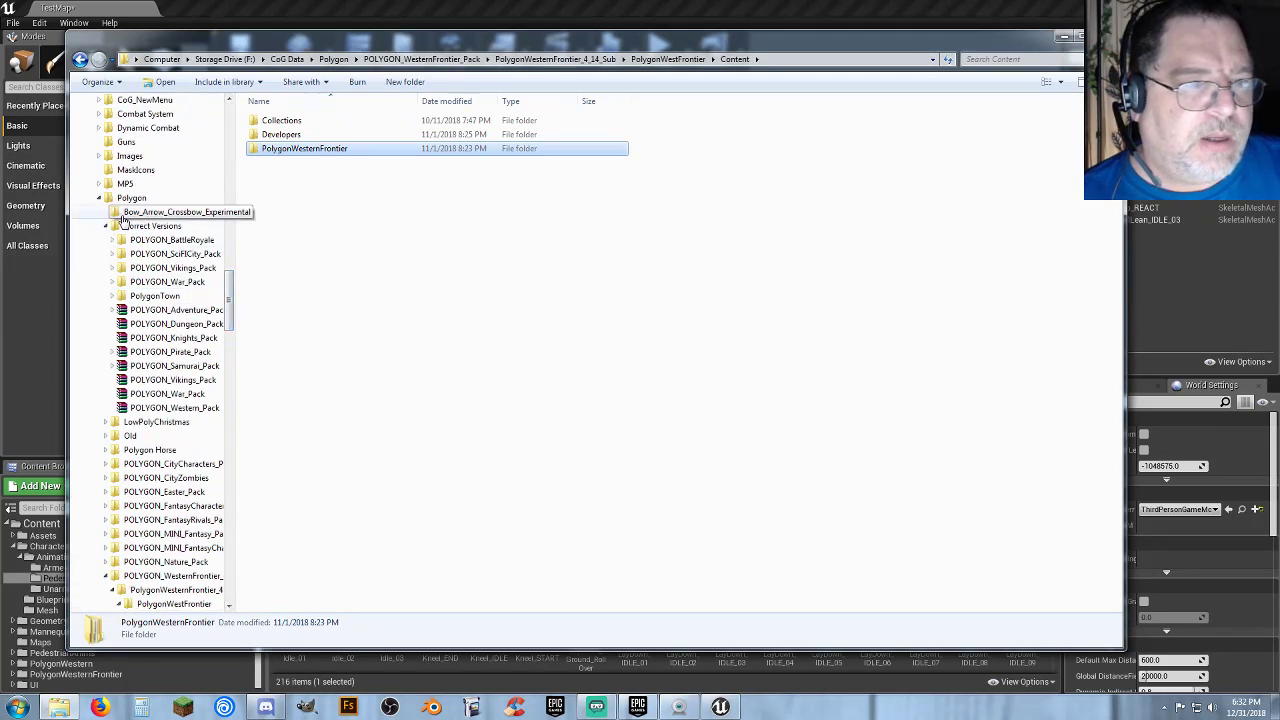
click(124, 214)
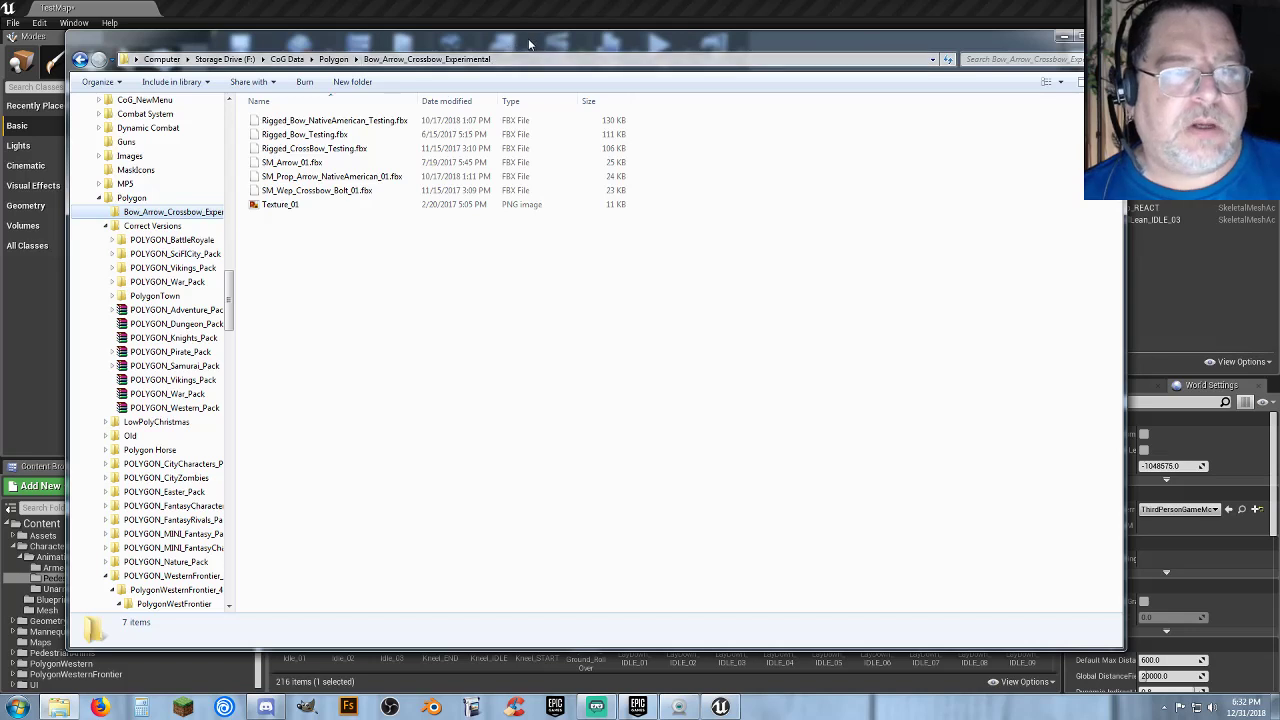
click(1063, 36)
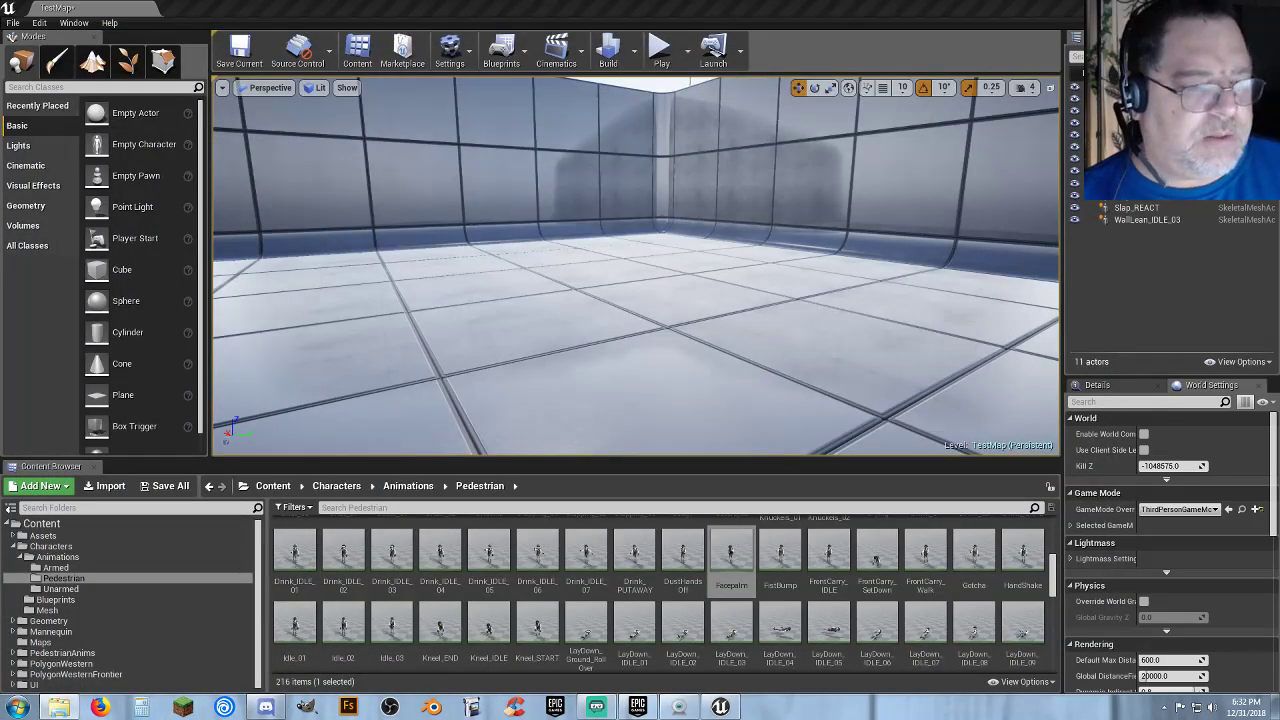
Create a folder named Bow inside the Assets content folder and open it.
click(15, 536)
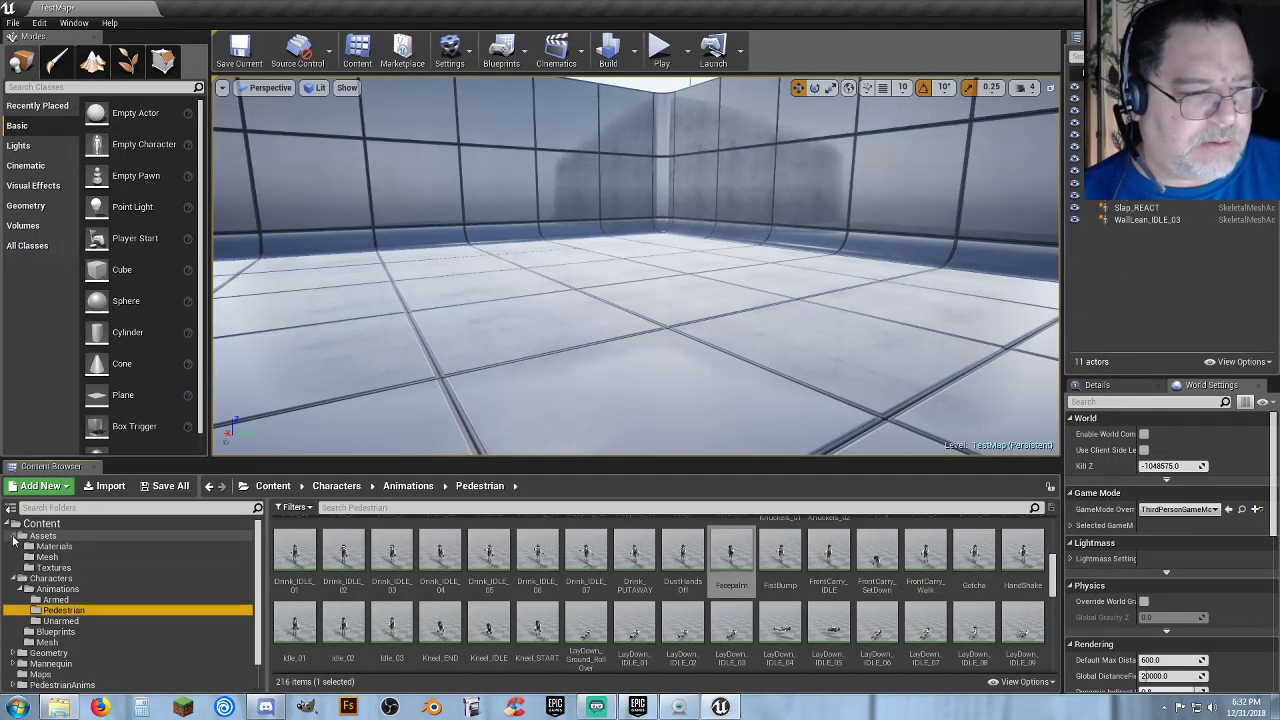
click(44, 538)
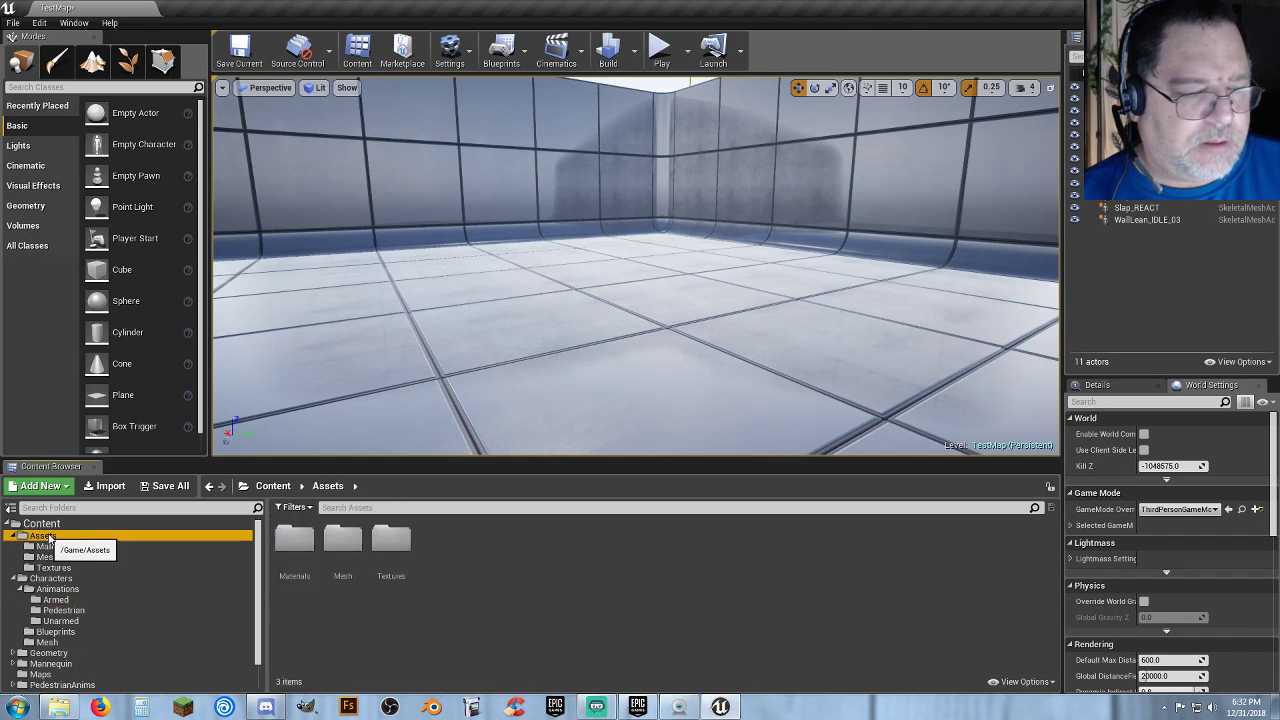
click(471, 561)
right_click(461, 540)
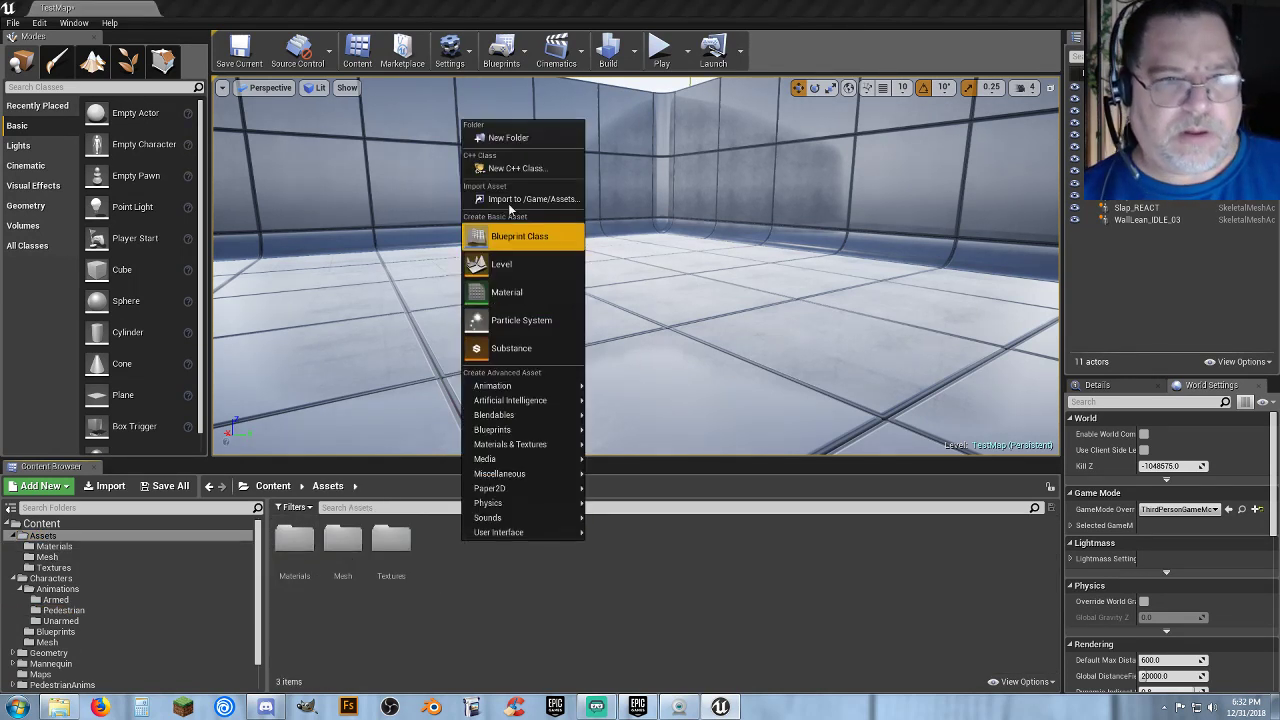
click(526, 147)
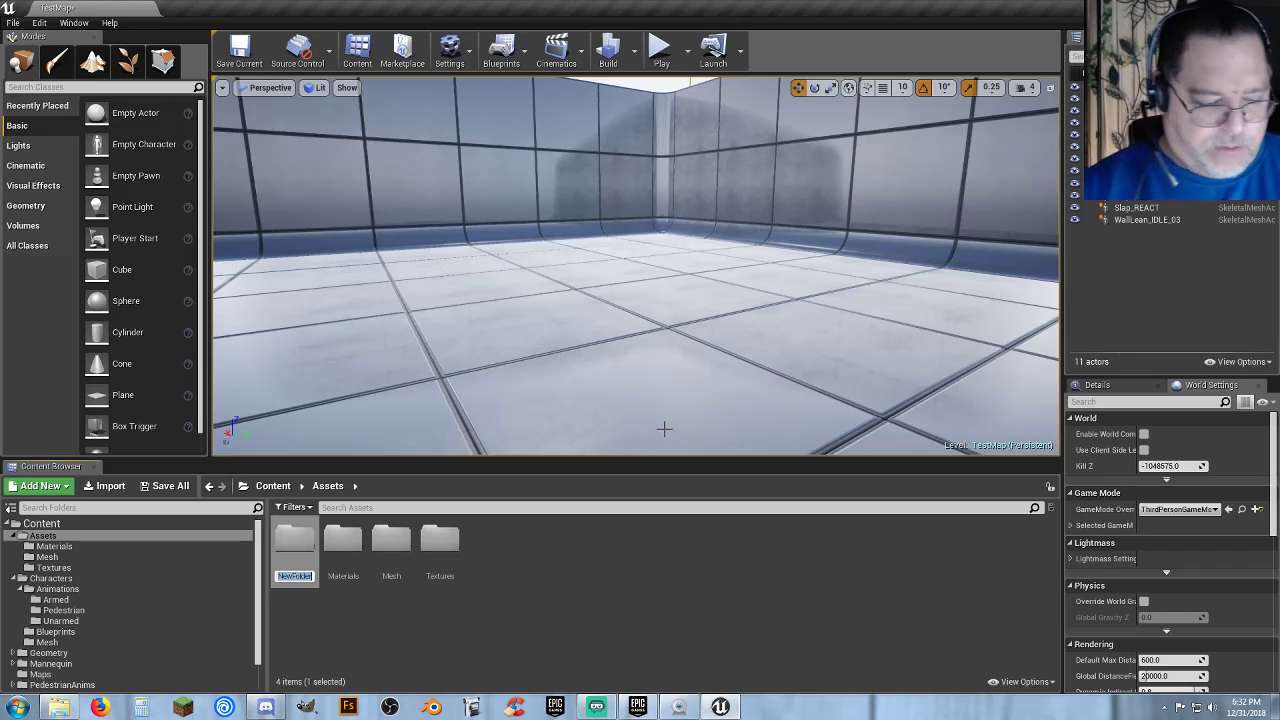
key(Return)
key(Return)
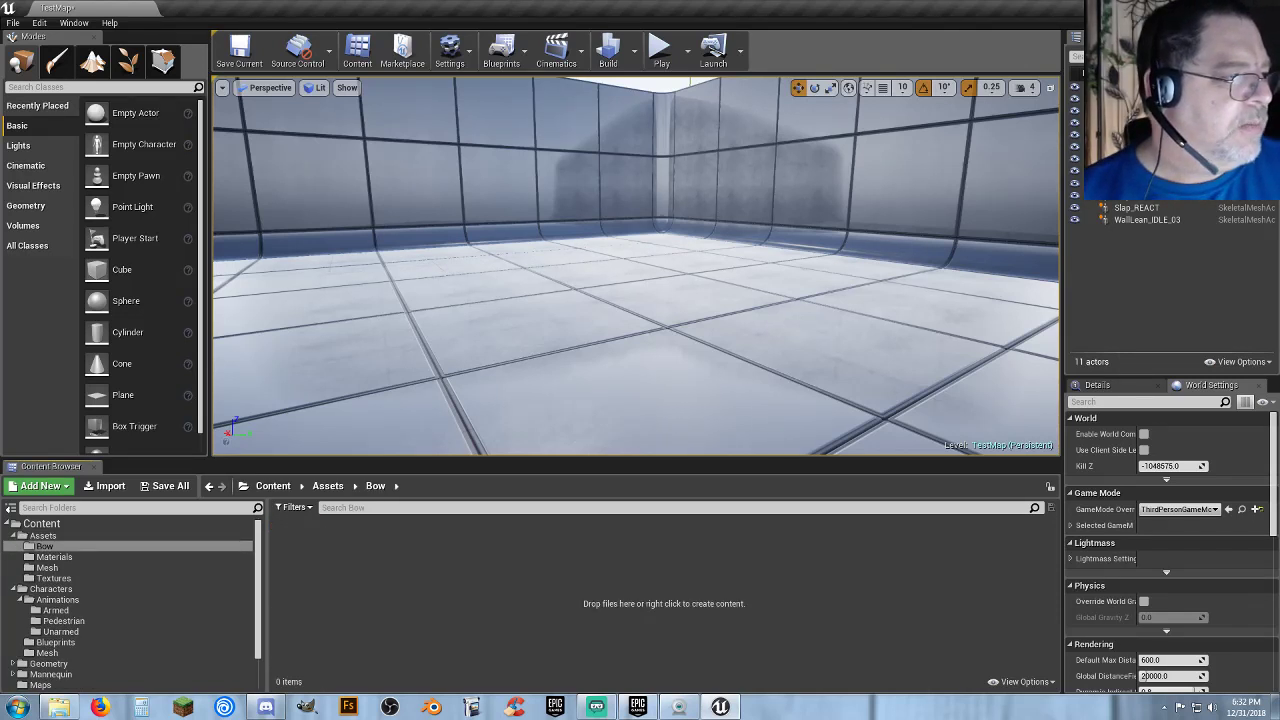
Import the Texture_01 image from the Bow_Arrow_Crossbow_Experimental folder into the Bow content folder.
drag(396, 567, 396, 567)
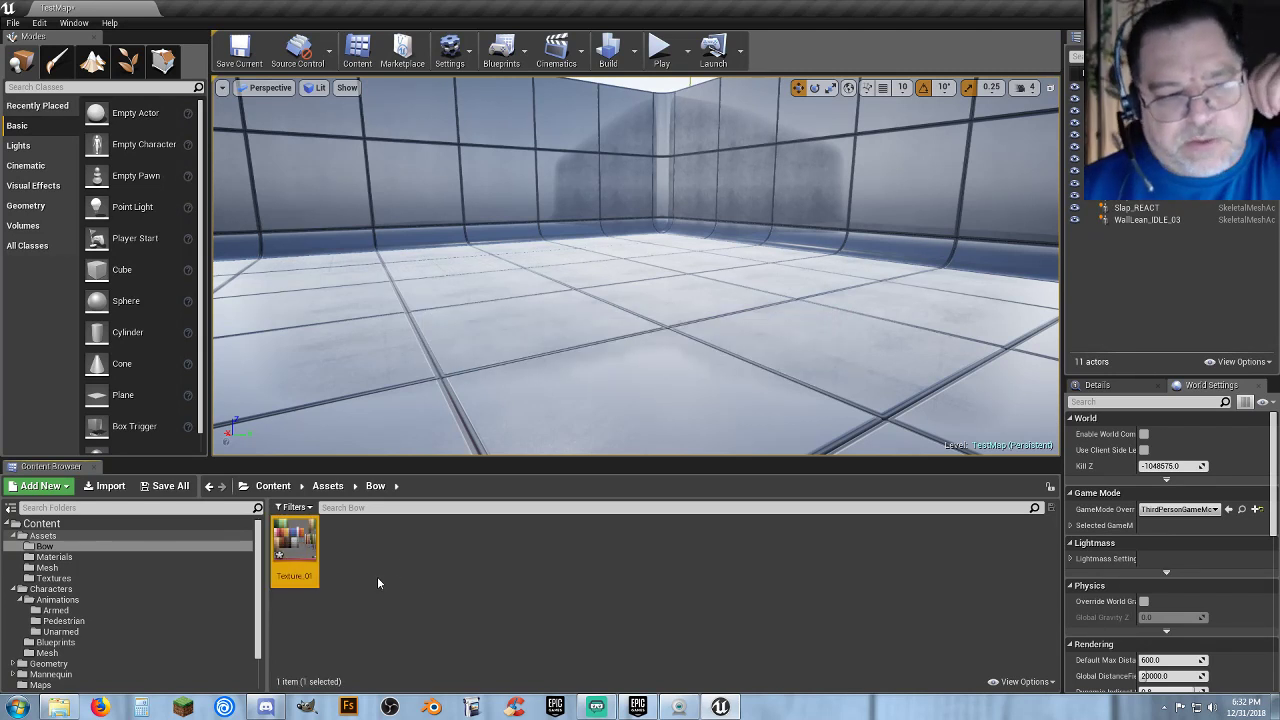
right_click(290, 532)
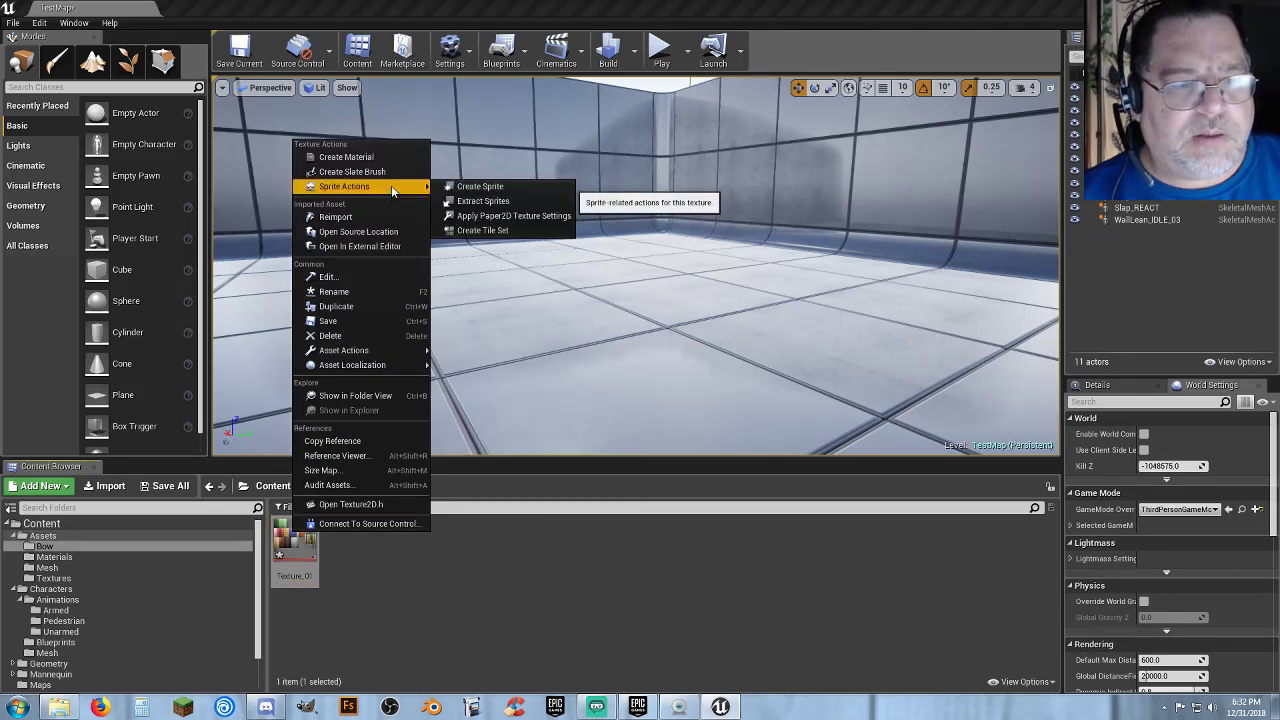
click(292, 662)
Rename the imported Texture_01 asset as T_BowTex.
click(299, 570)
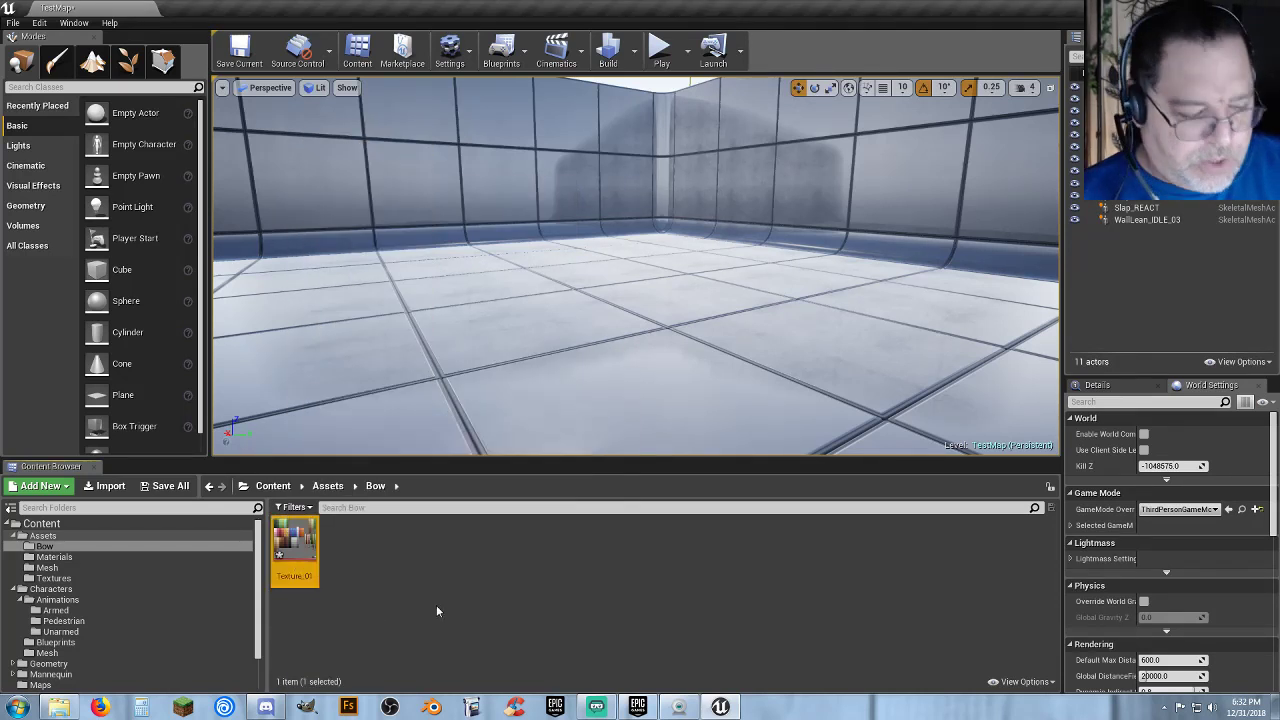
key(F2)
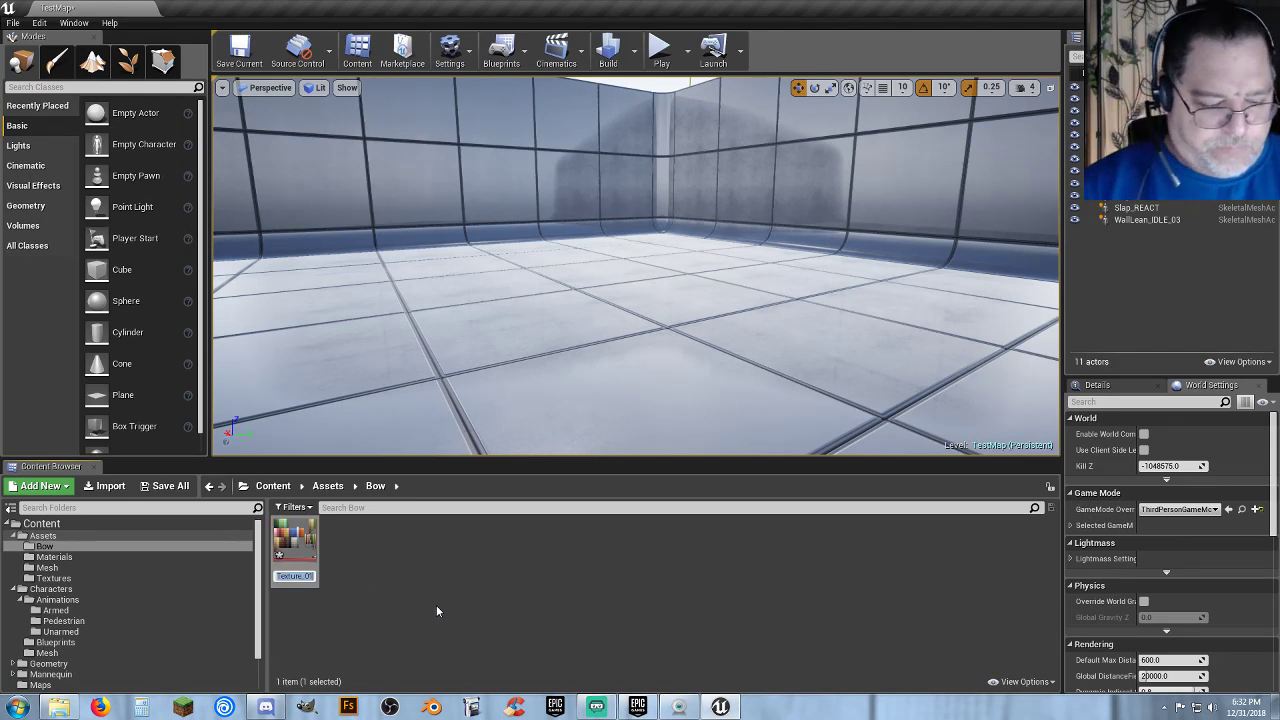
text(BowTex)
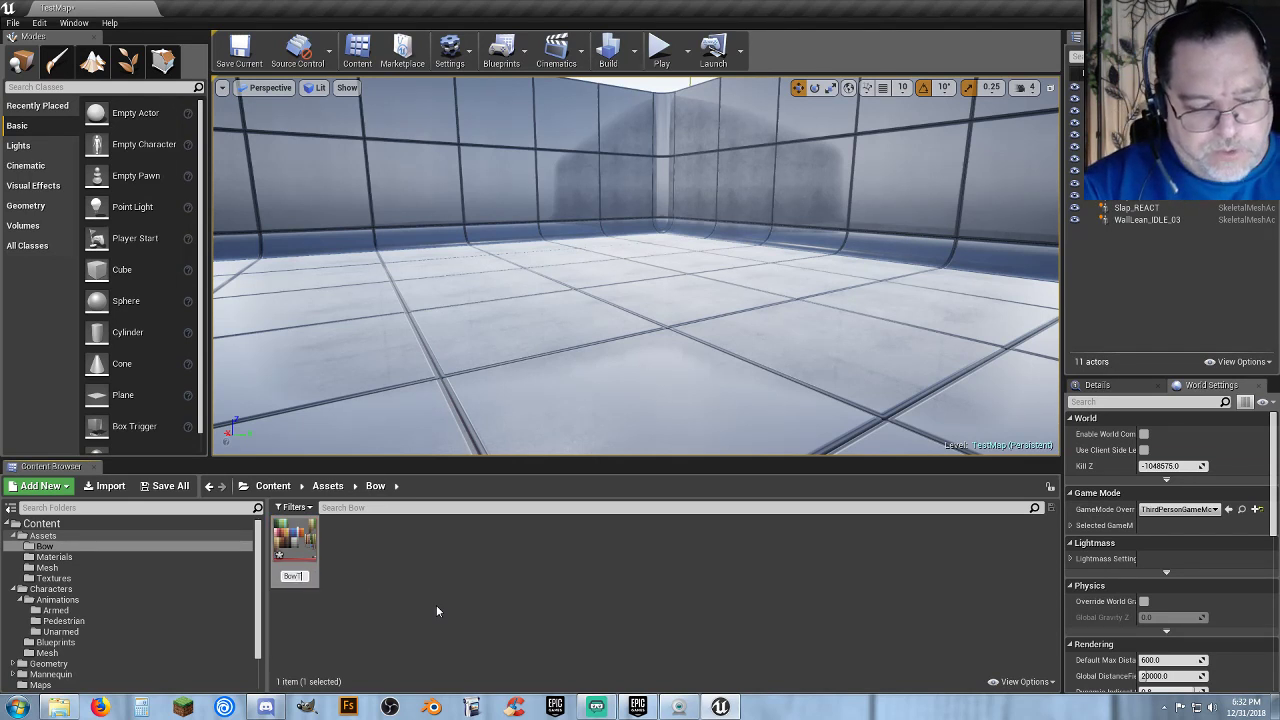
text(_01)
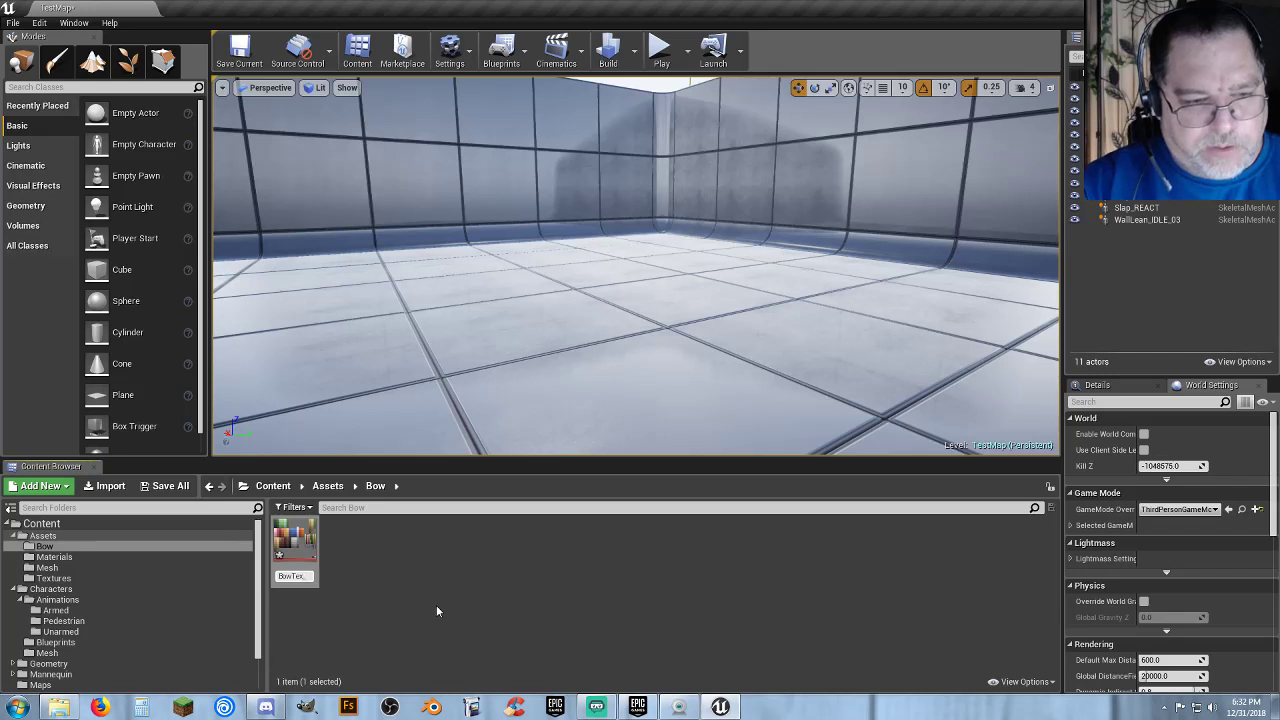
key(Return)
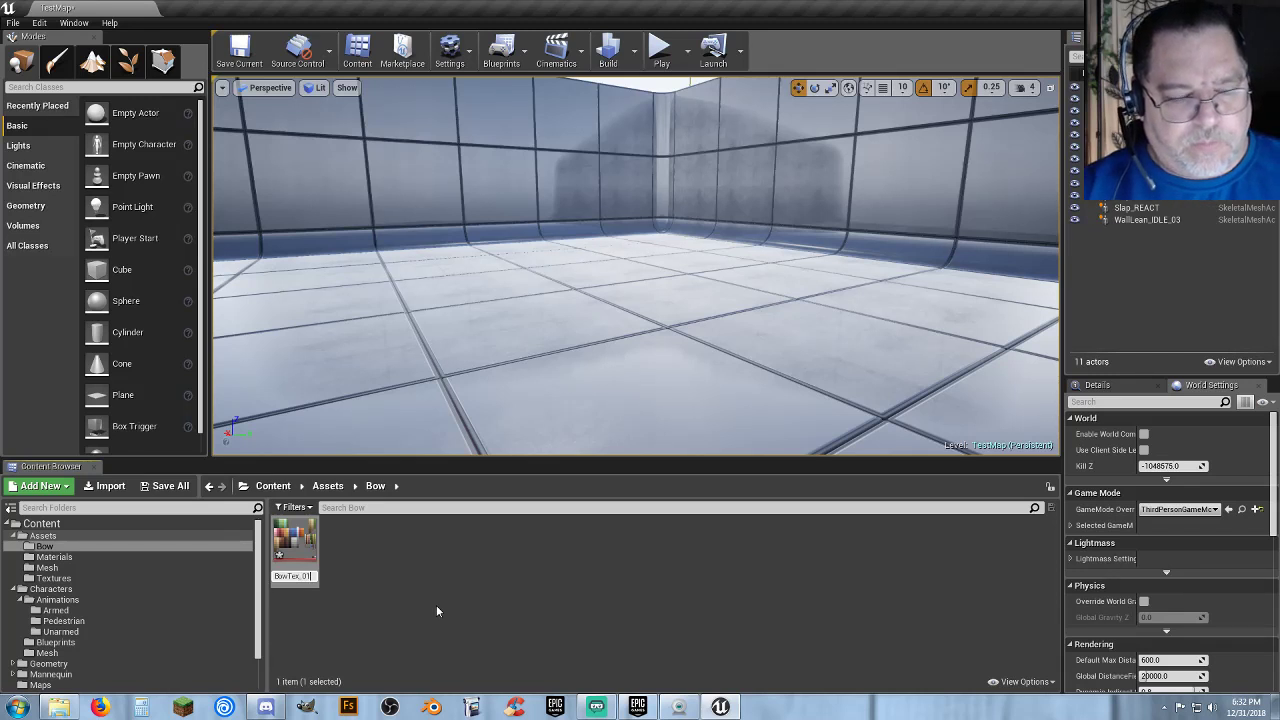
key(BackSpace)
key(BackSpace)
key(BackSpace)
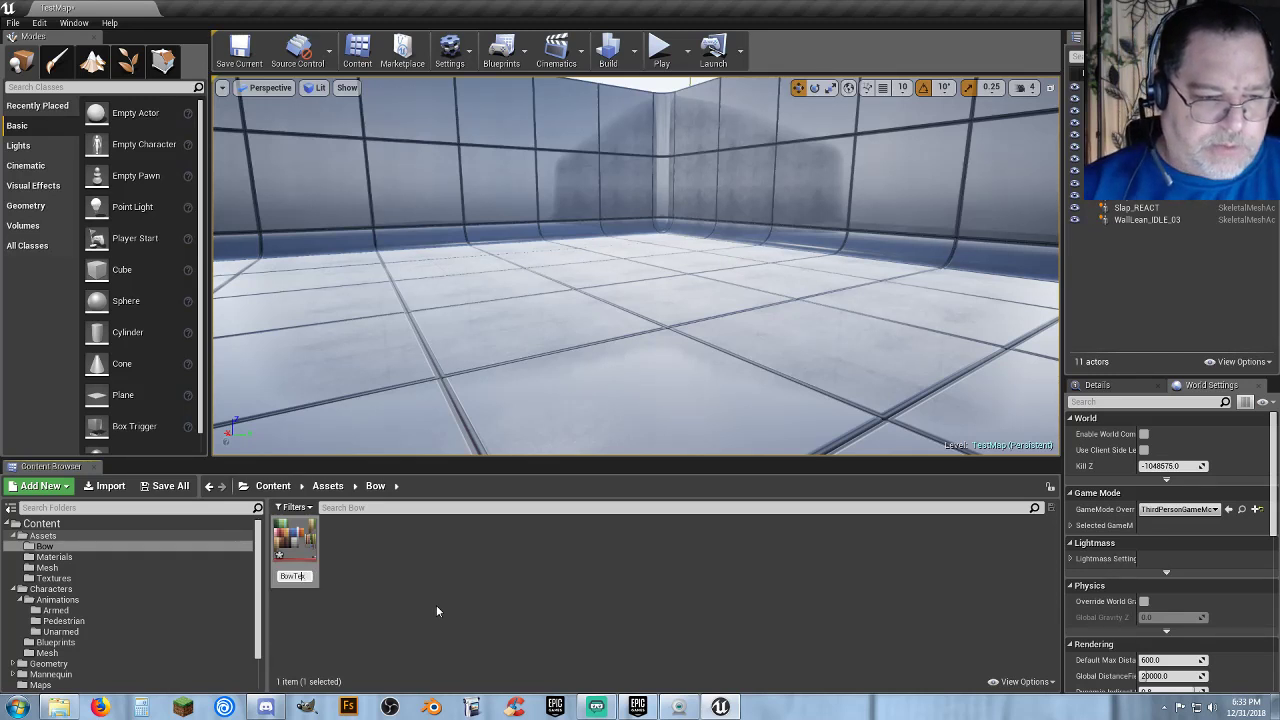
text(T_)
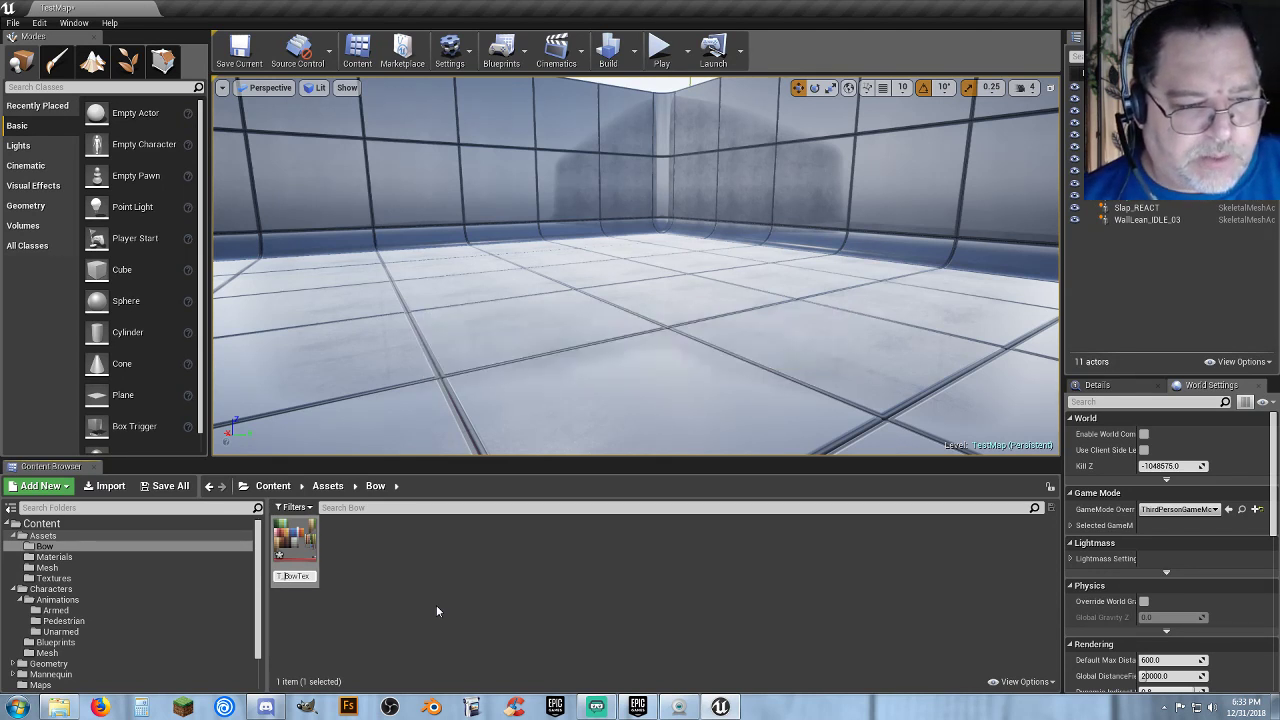
click(436, 605)
Create a material from the T_BowTex texture and name it M_BowTex.
right_click(295, 555)
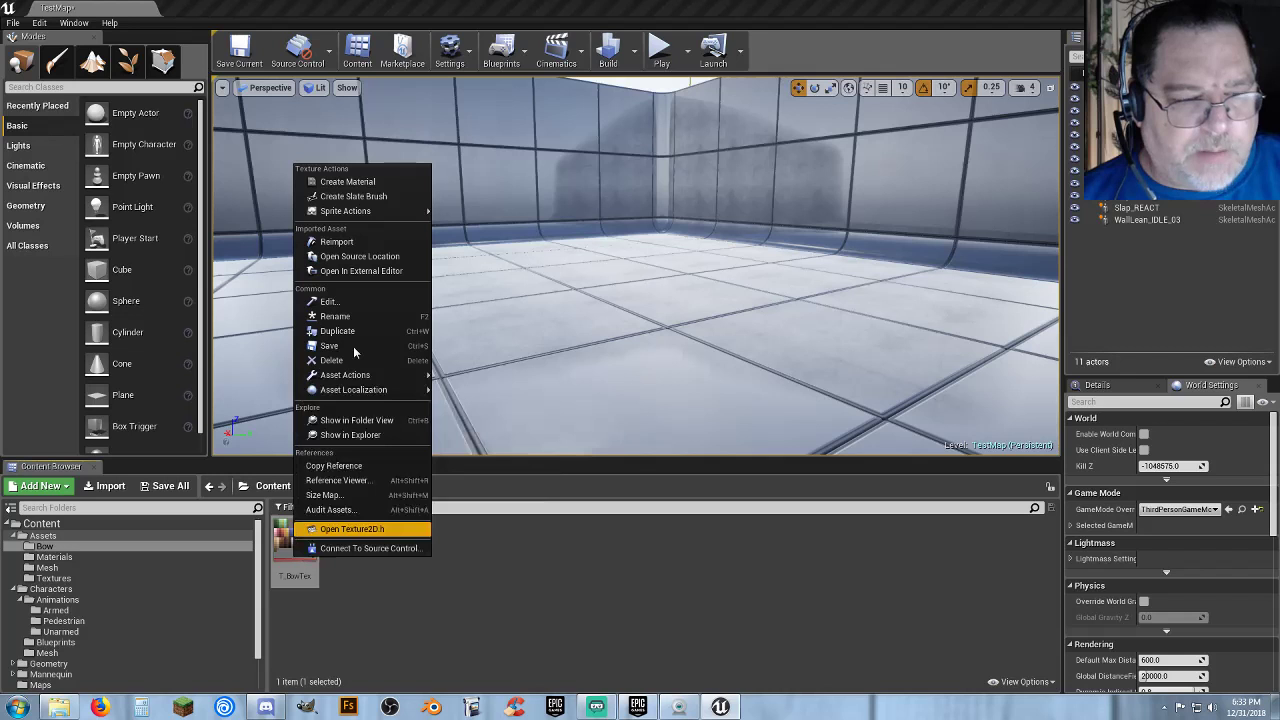
click(347, 182)
key(End)
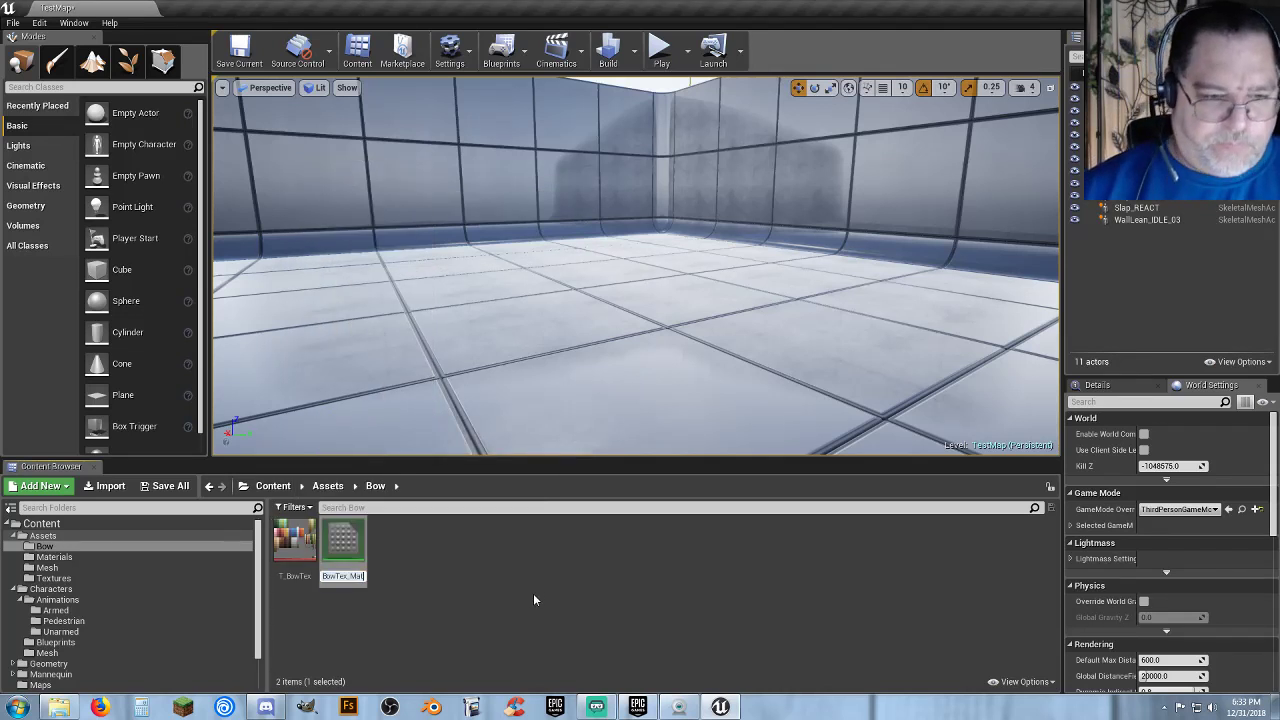
key(Home)
key(End)
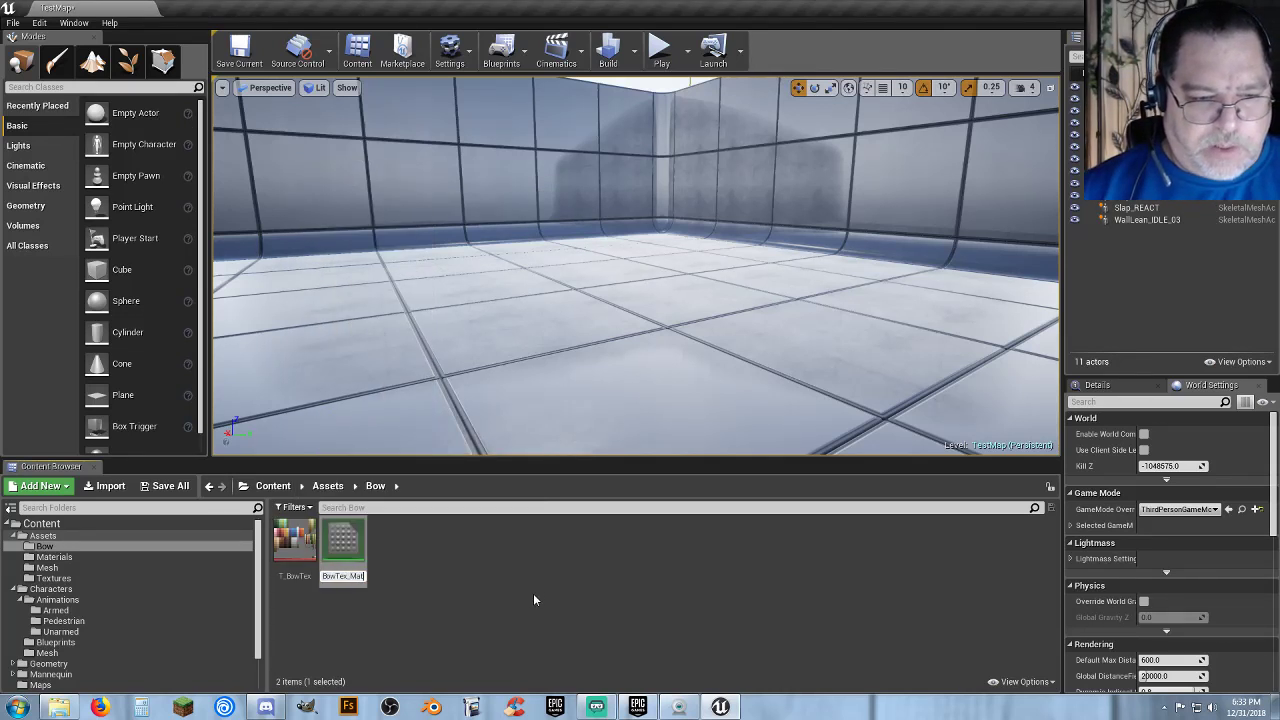
key(BackSpace)
key(BackSpace)
key(BackSpace)
key(BackSpace)
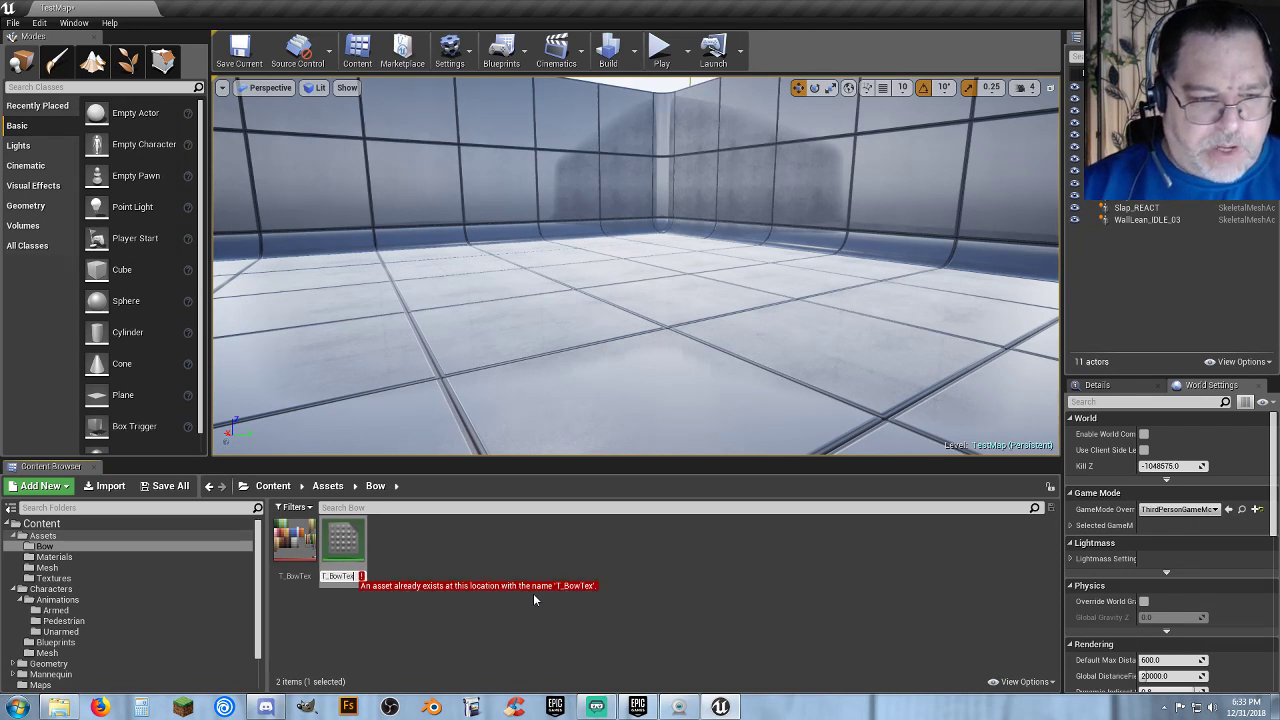
key(Home)
key(Delete)
key(Delete)
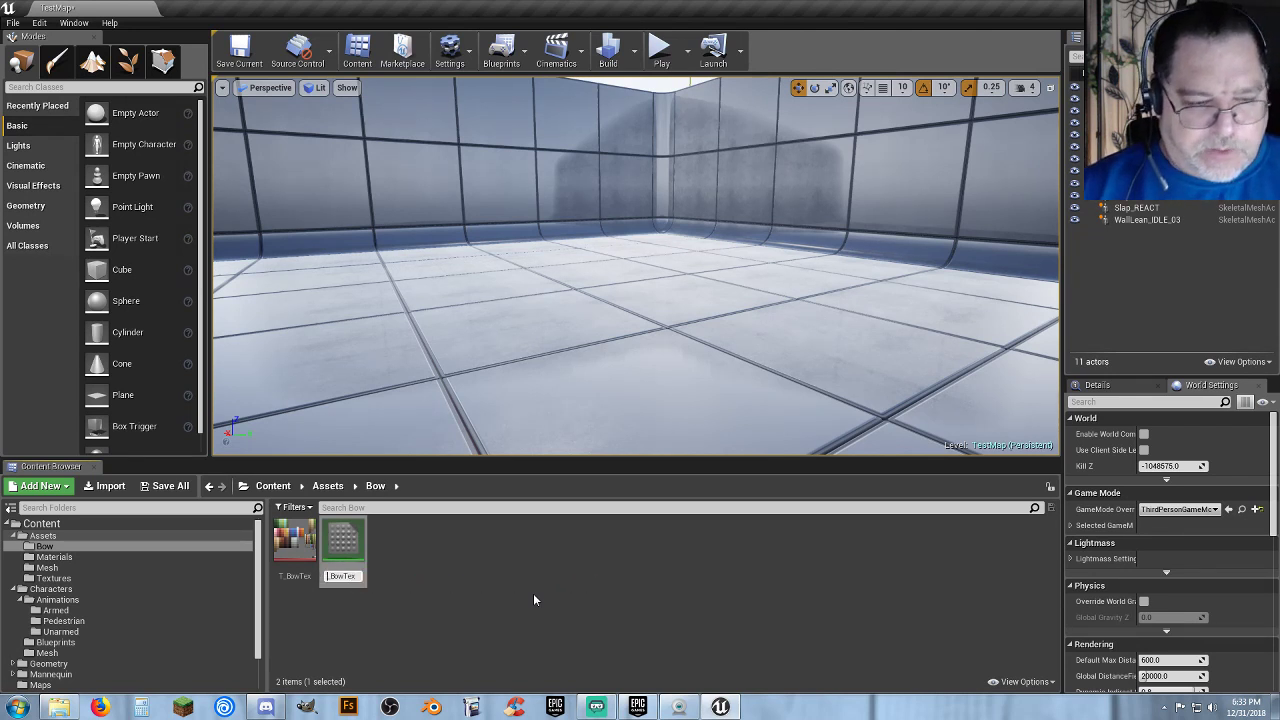
text(M)
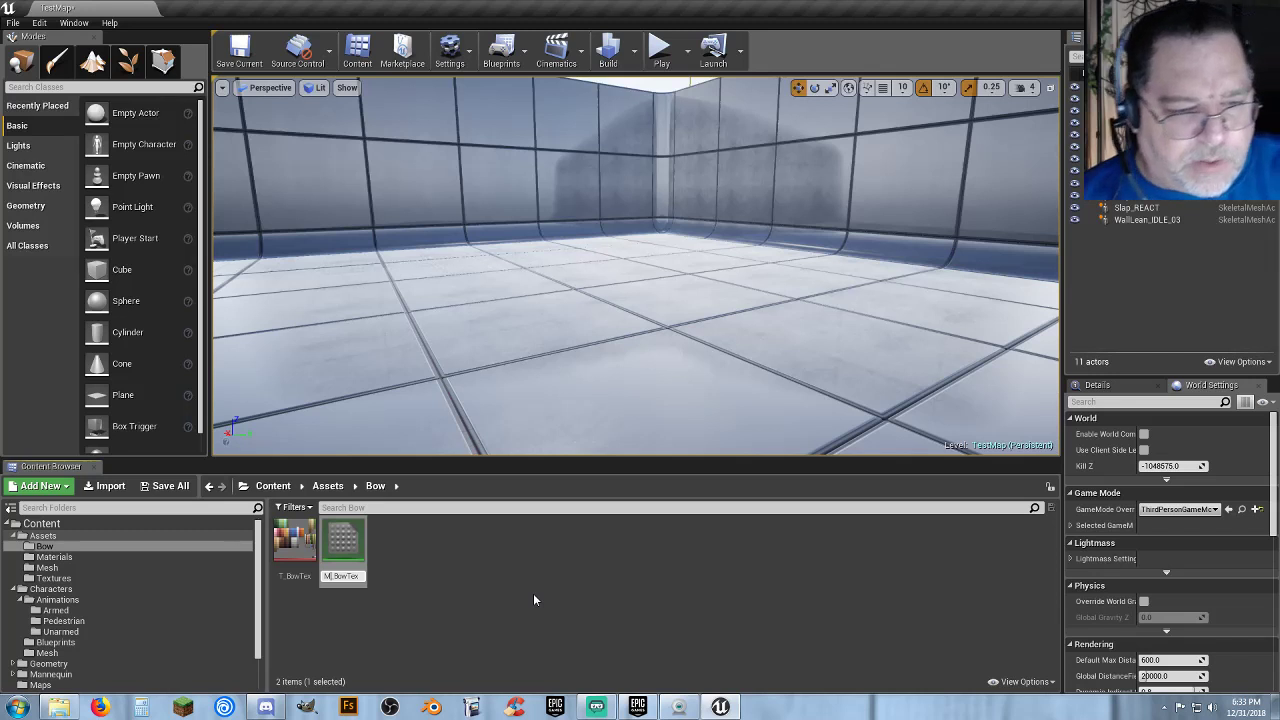
key(Return)
Save the M_BowTex material and the TestMap level.
click(166, 486)
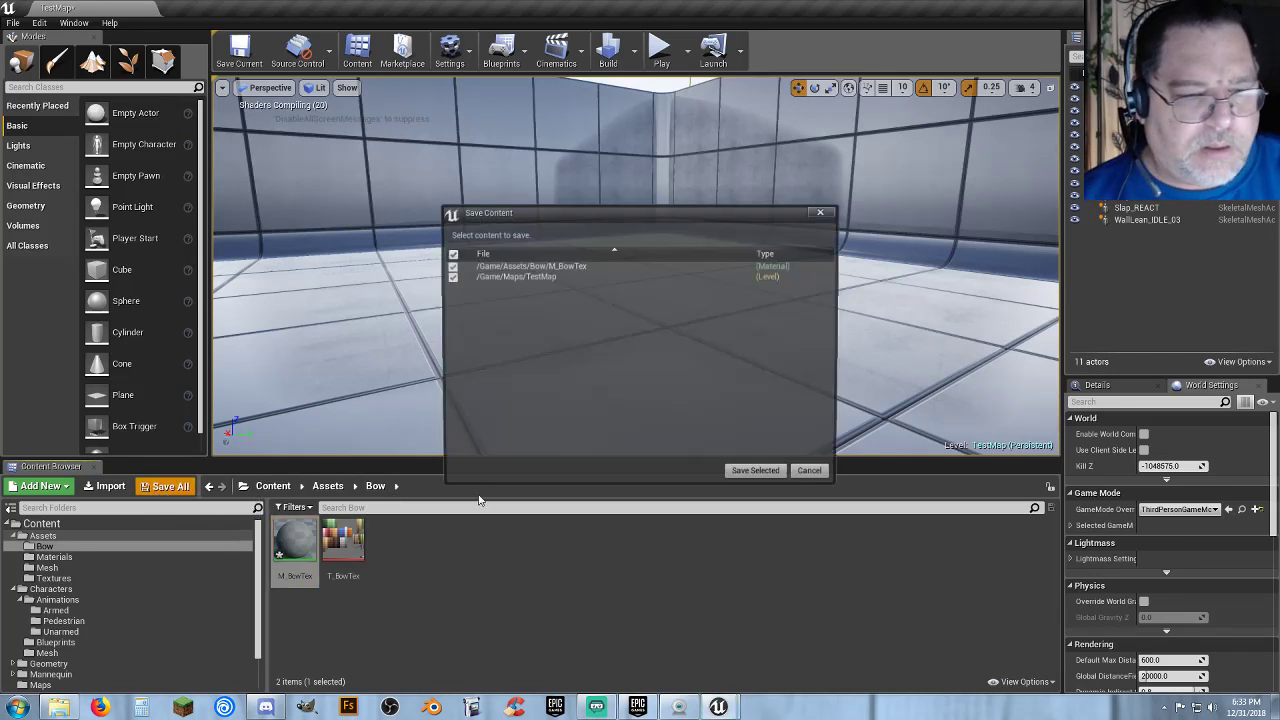
click(757, 475)
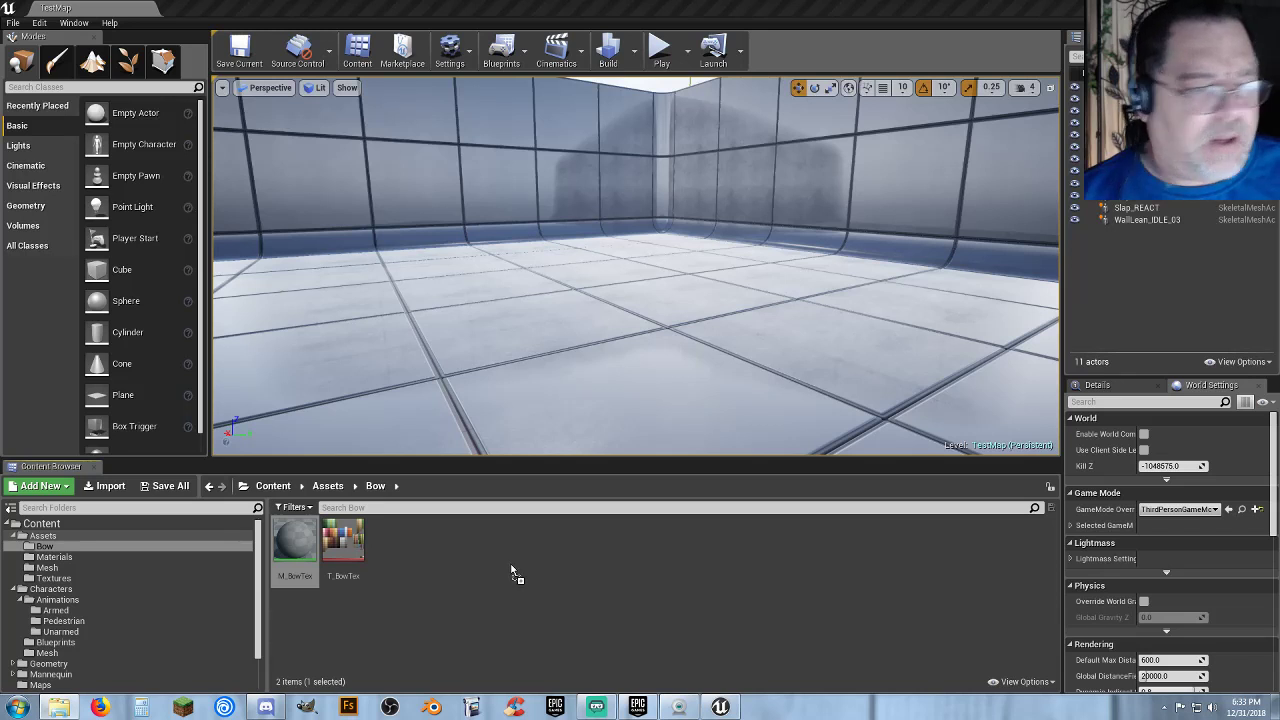
Import all the bow, crossbow and arrow FBX files as skeletal meshes into the Bow folder, keeping the offered import options.
drag(512, 566, 512, 566)
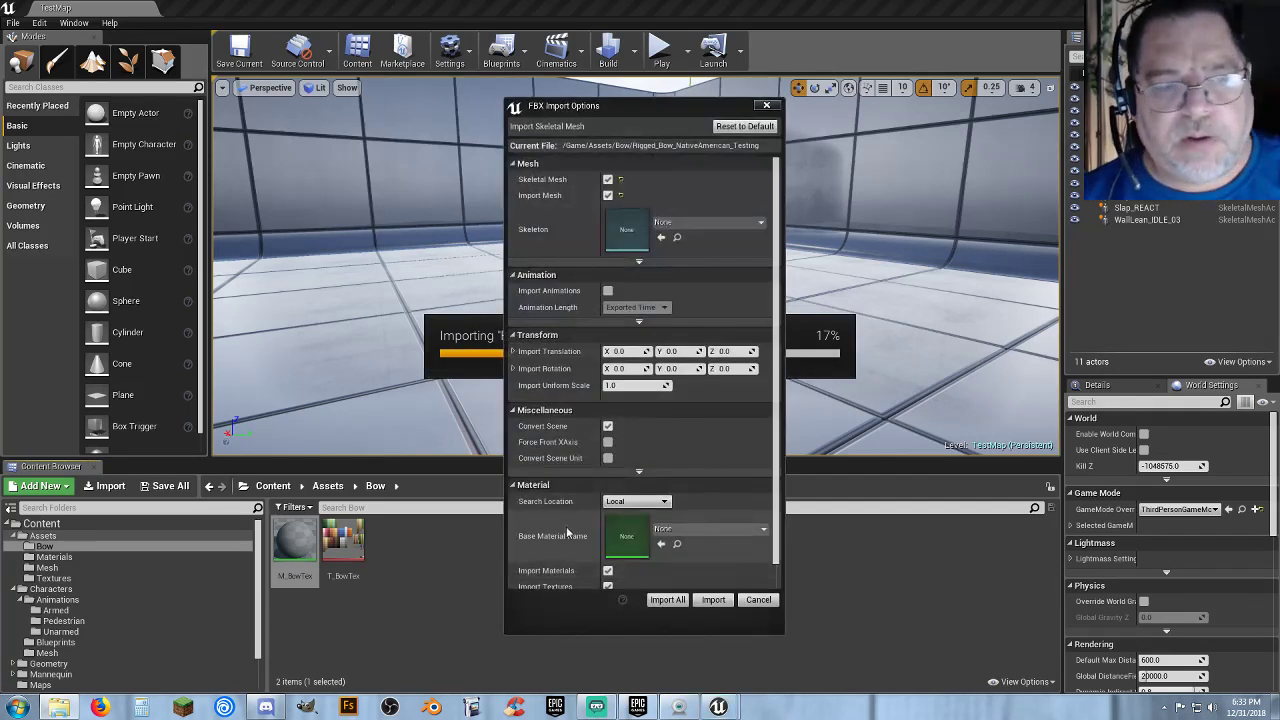
click(667, 600)
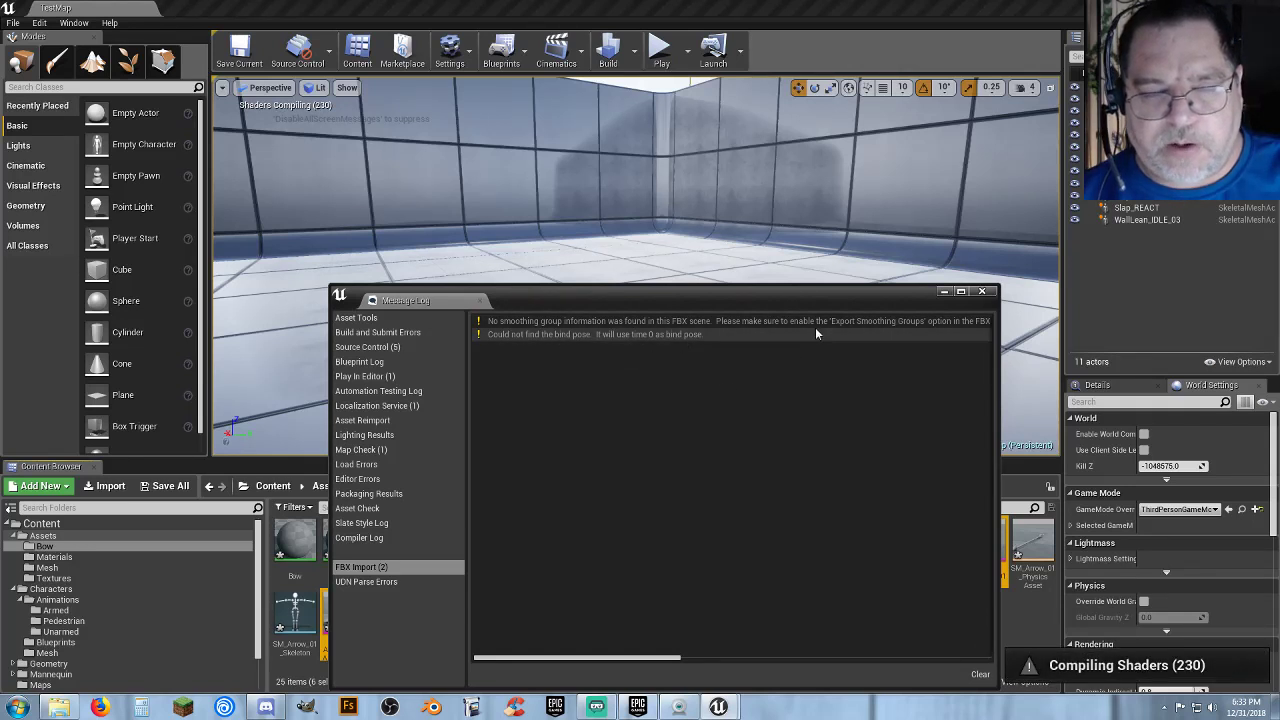
click(982, 291)
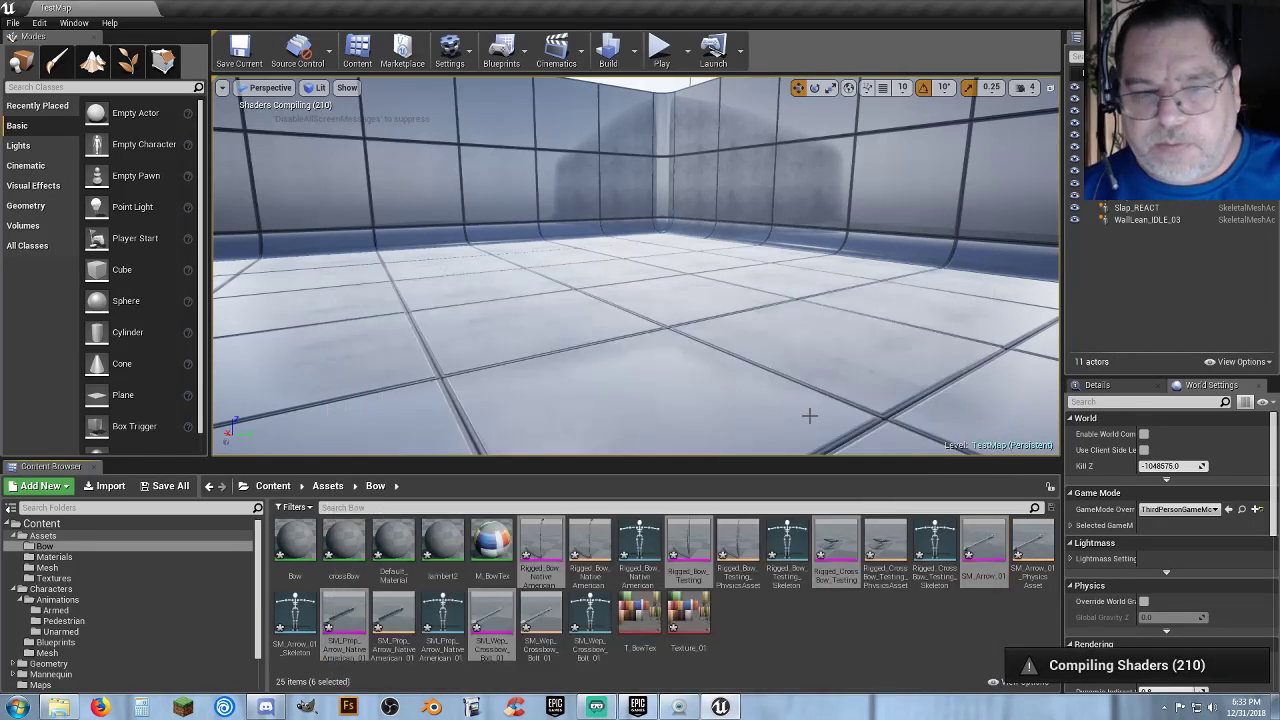
click(770, 614)
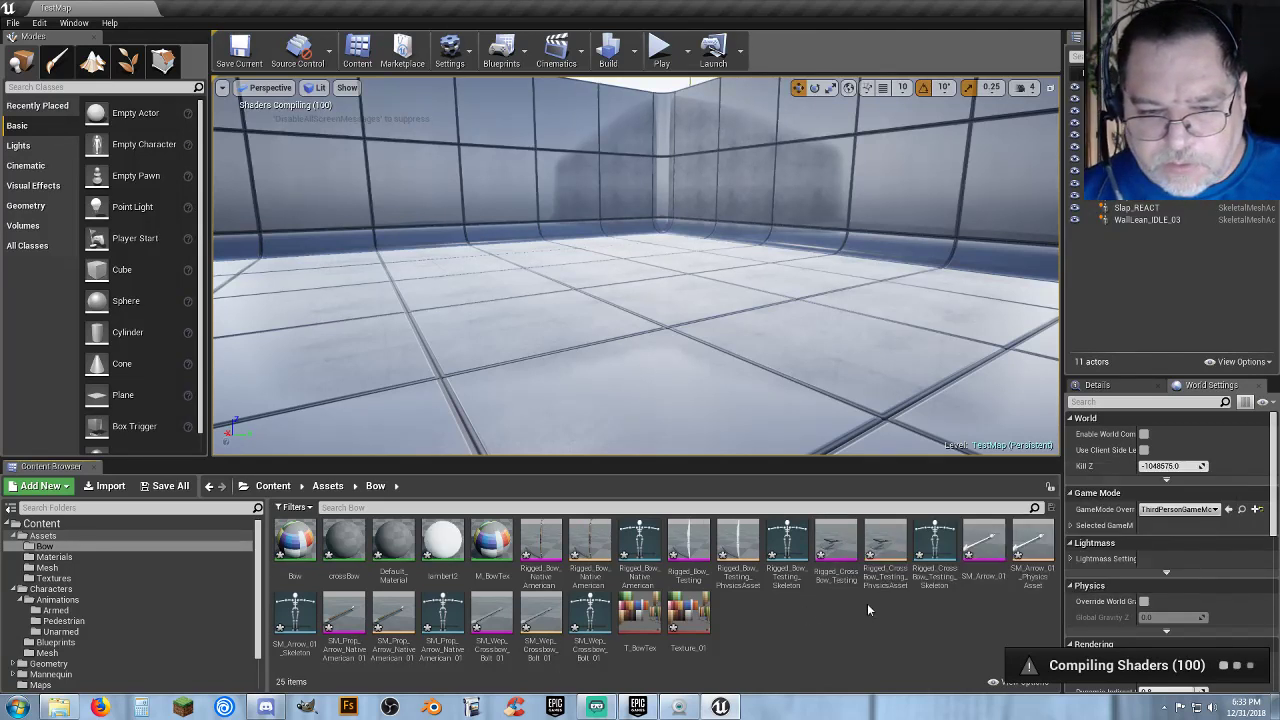
Delete the Rigged_CrossBow_Testing and SM_Wep_Crossbow_Bolt_01 skeletal meshes together with their physics assets and skeletons.
click(850, 580)
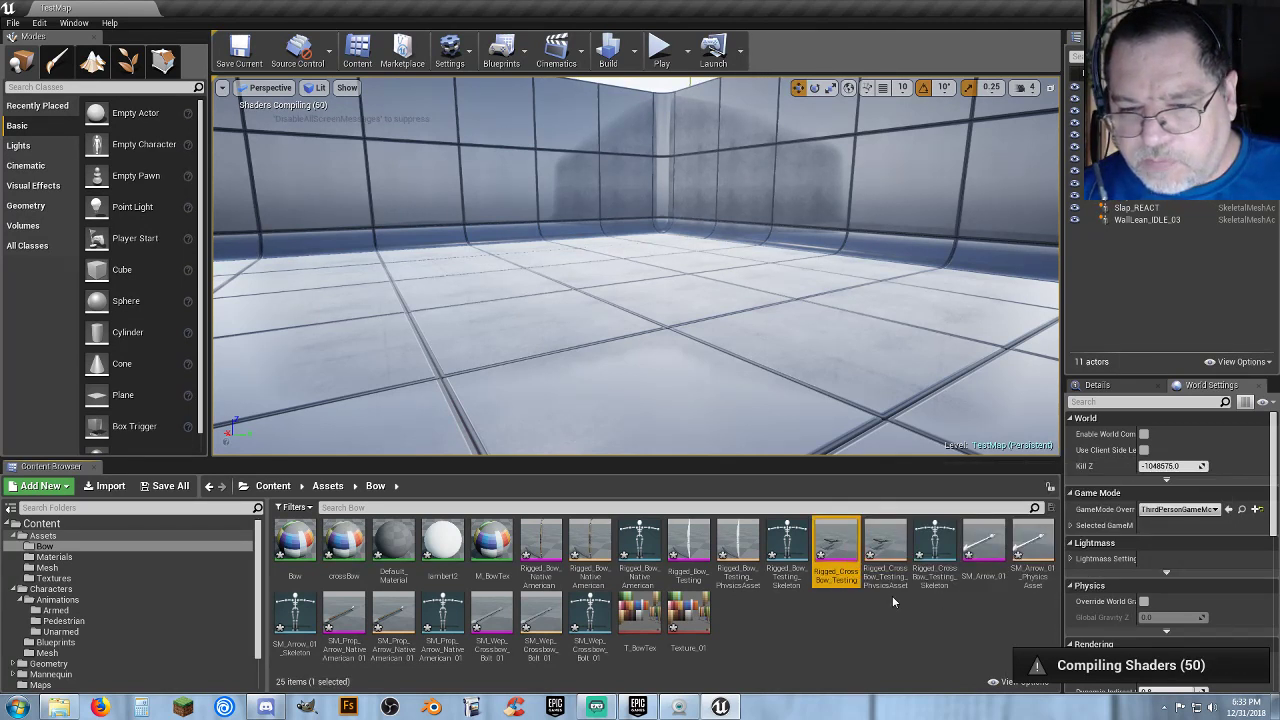
ctrl+click(888, 590)
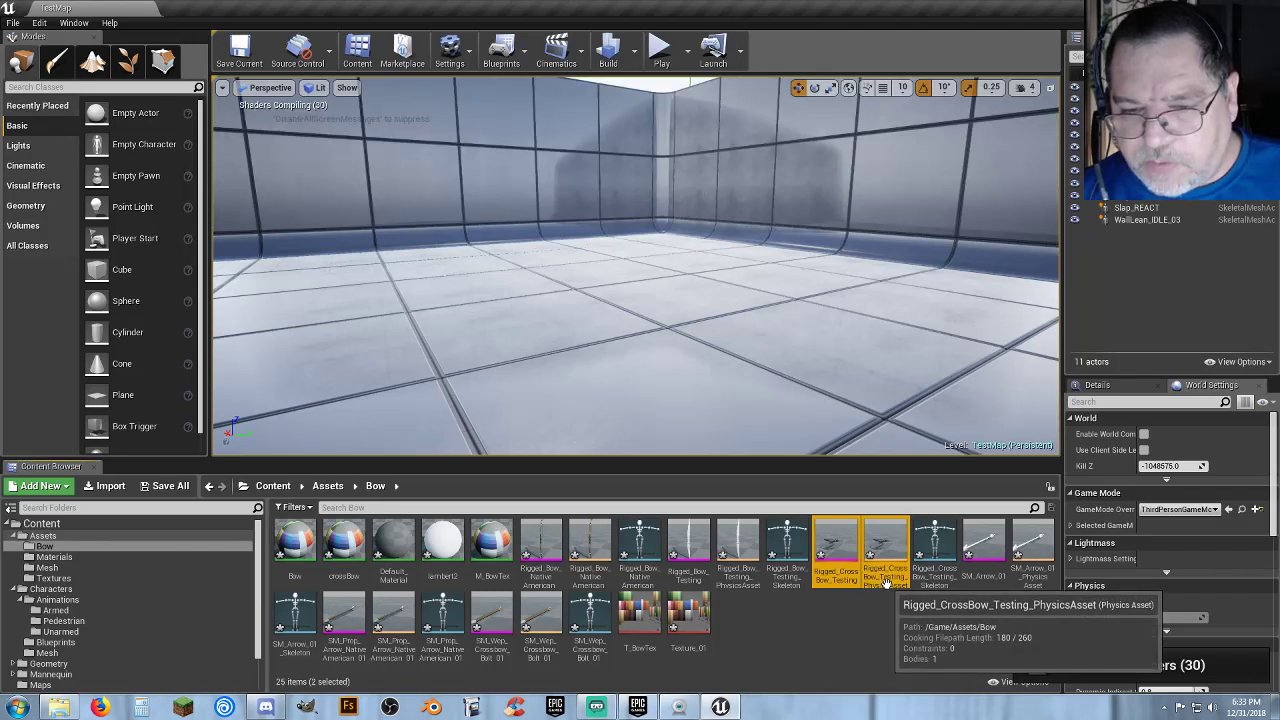
ctrl+click(935, 580)
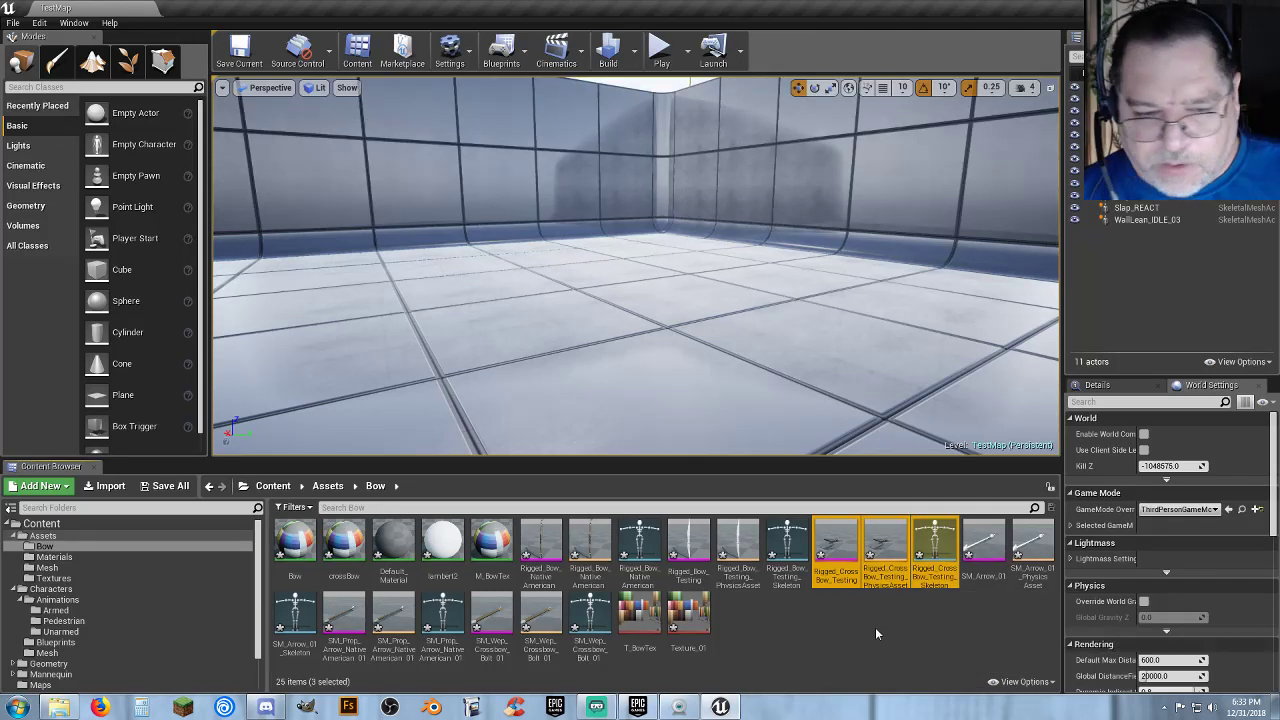
ctrl+click(492, 625)
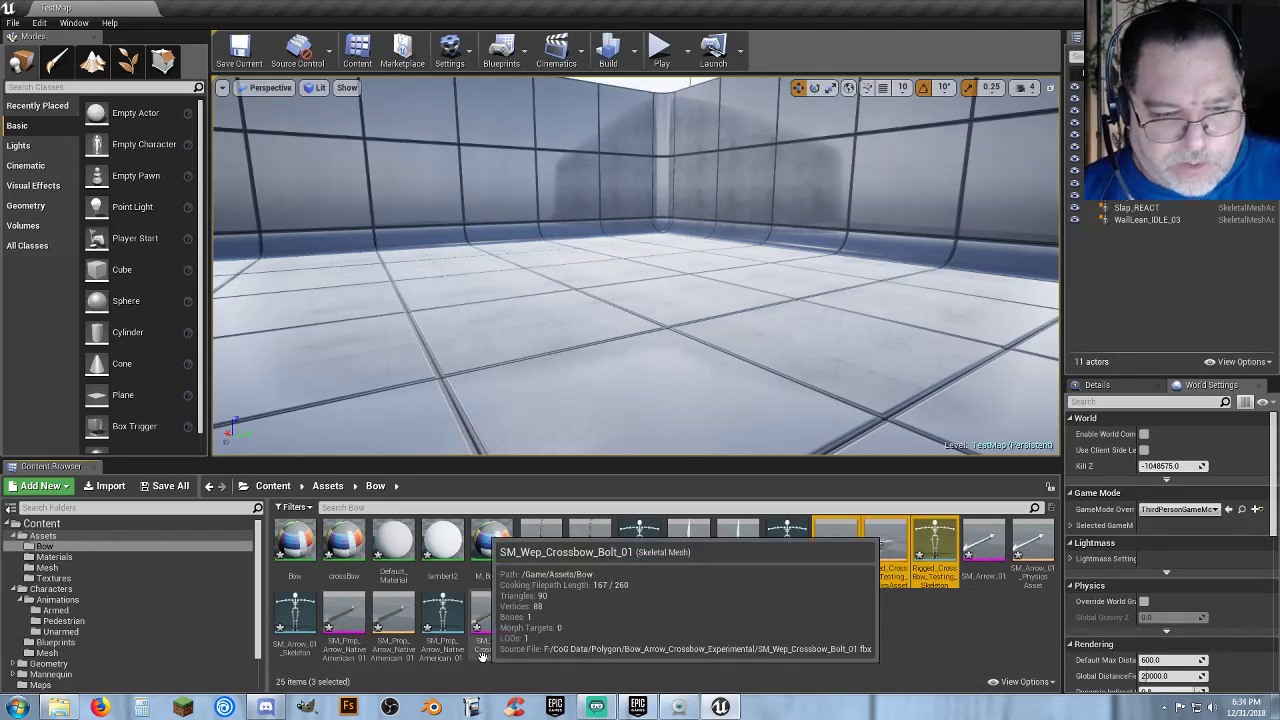
ctrl+click(540, 635)
ctrl+click(590, 620)
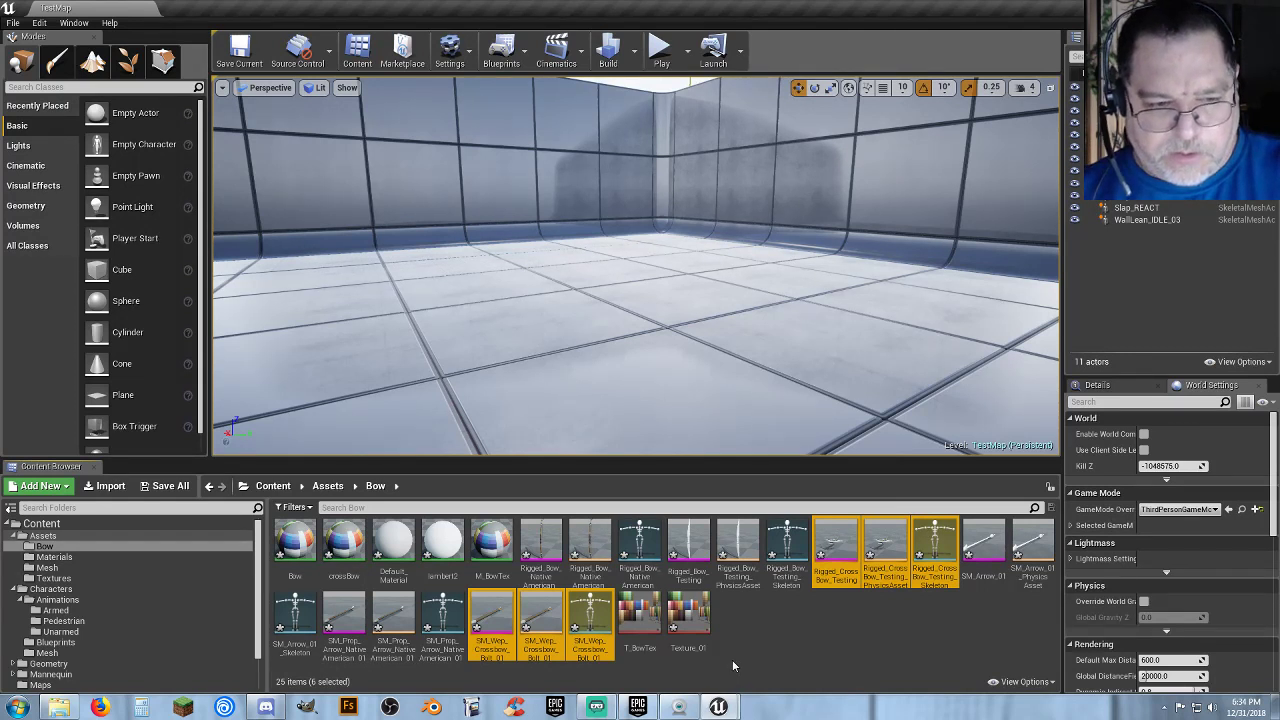
key(Delete)
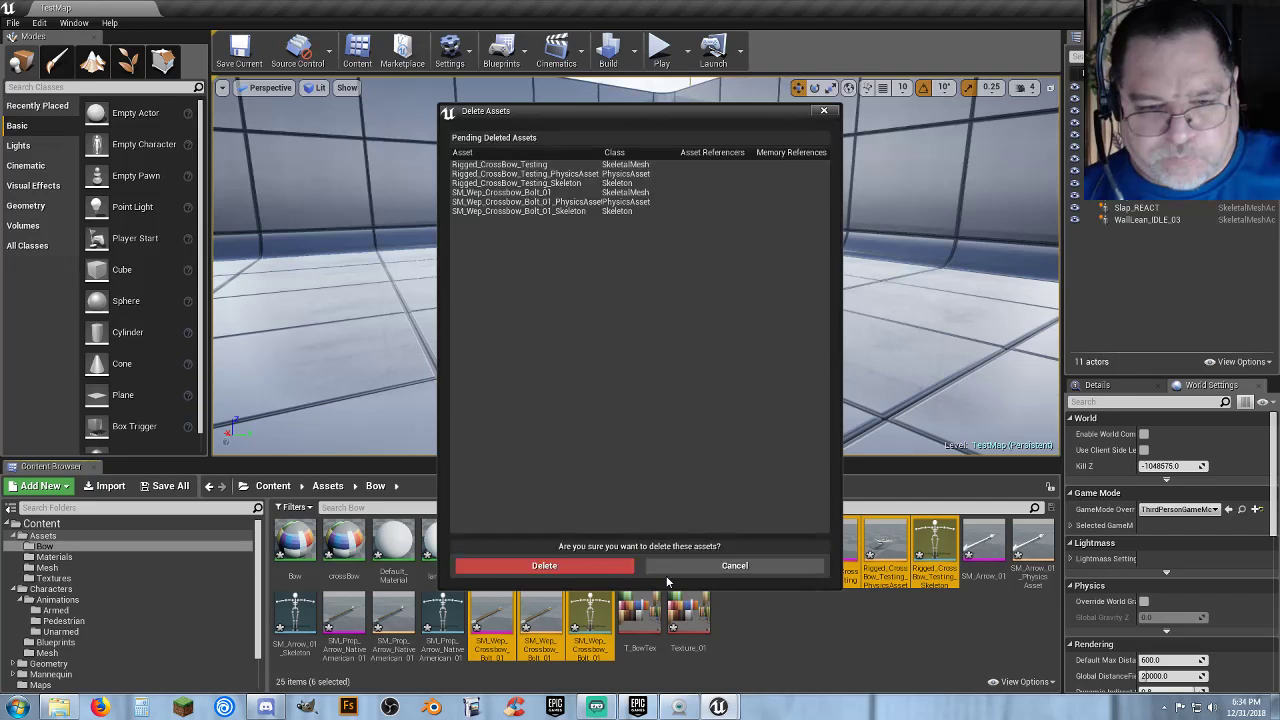
click(577, 565)
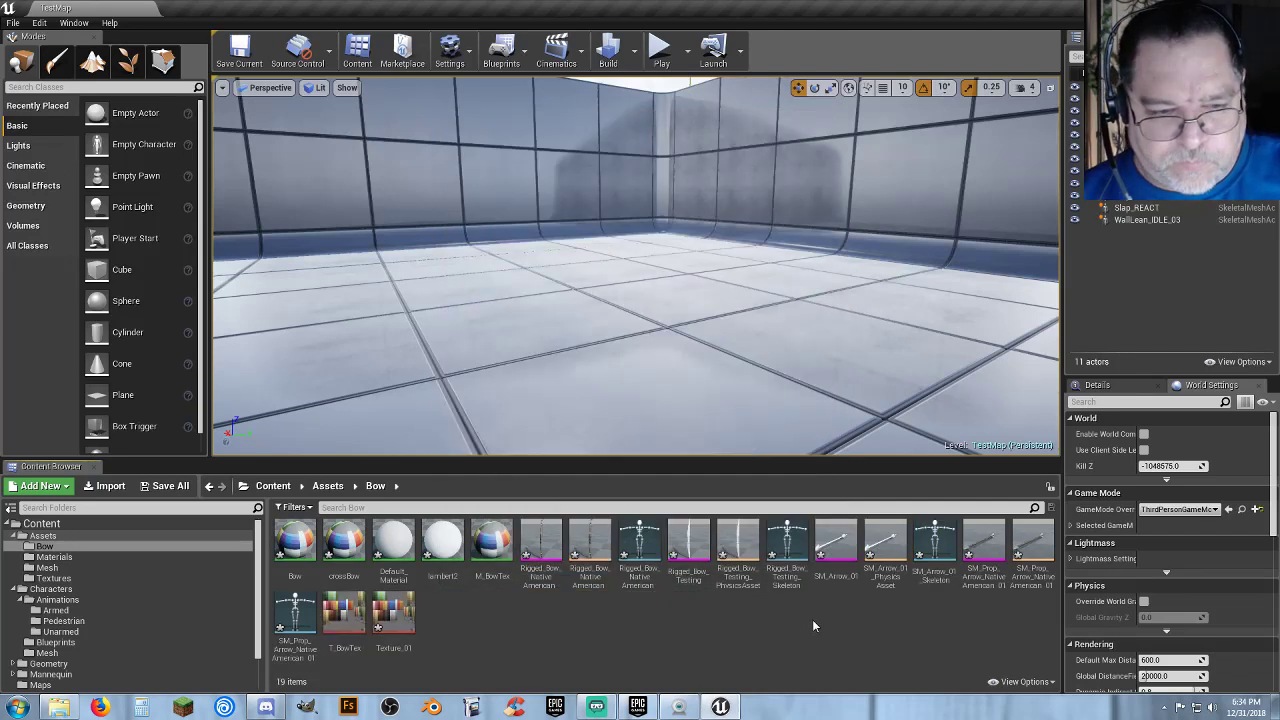
Force delete the imported lambert2, Default_Material and crossBow materials from the Bow folder.
click(443, 545)
ctrl+click(393, 545)
ctrl+click(343, 545)
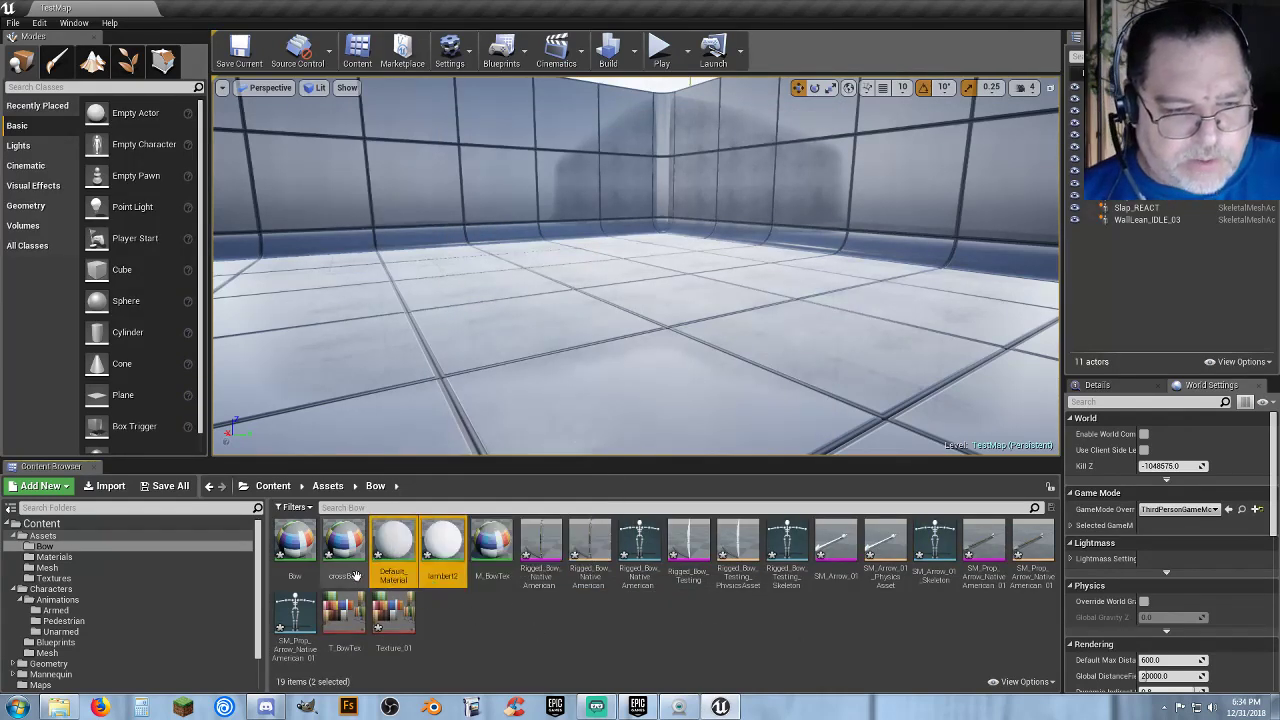
key(Delete)
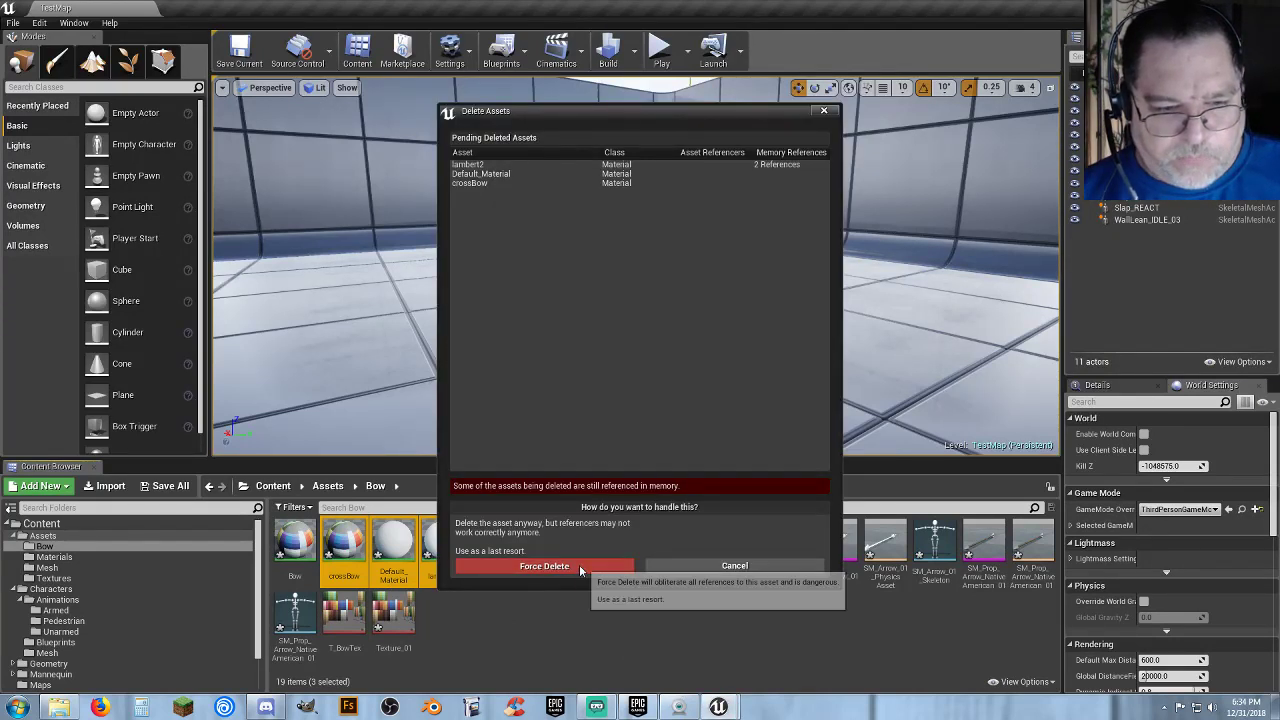
click(585, 566)
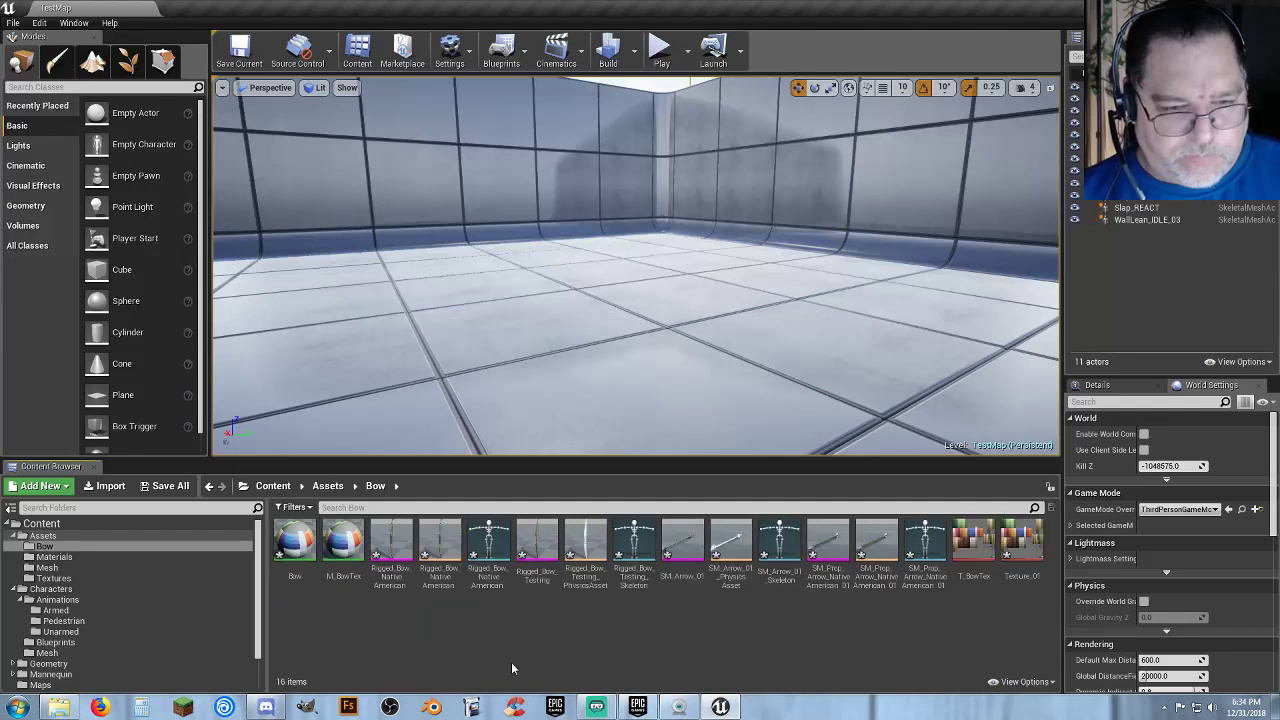
Examine the node graph of the imported Bow material in the Material Editor.
click(296, 568)
double_click(296, 568)
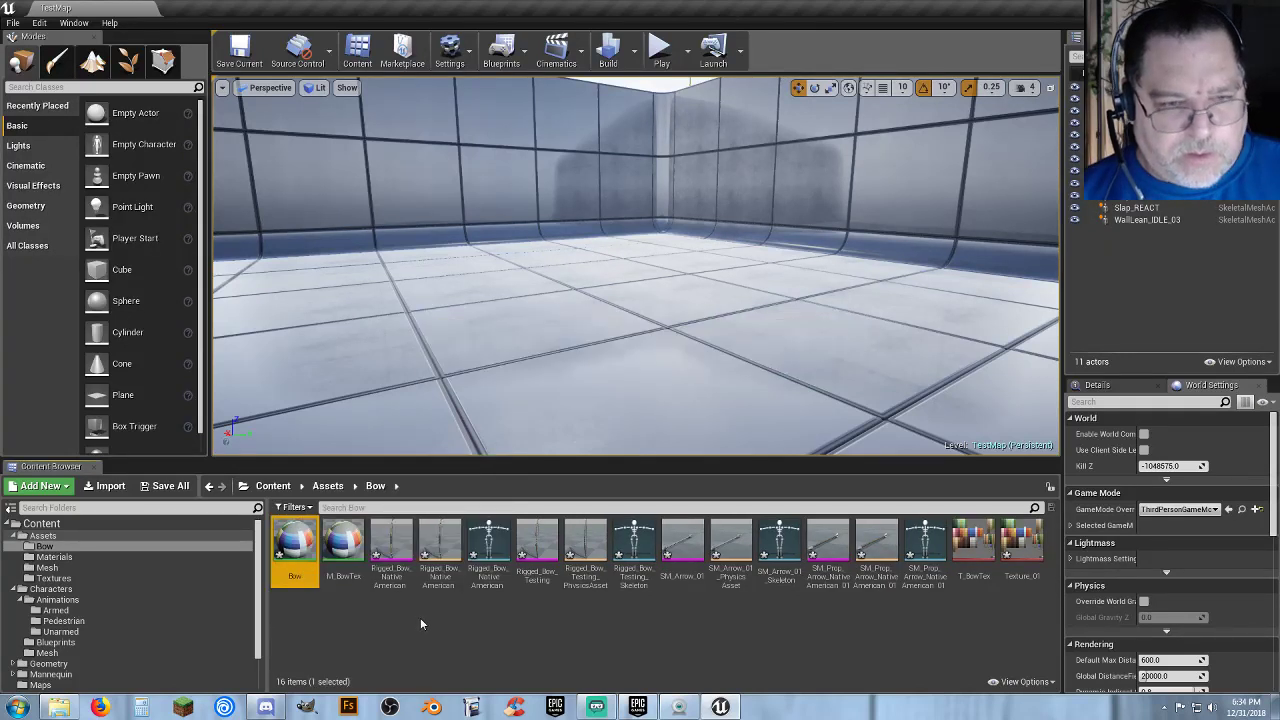
scroll(469, 415, down, 5)
scroll(468, 419, up, 3)
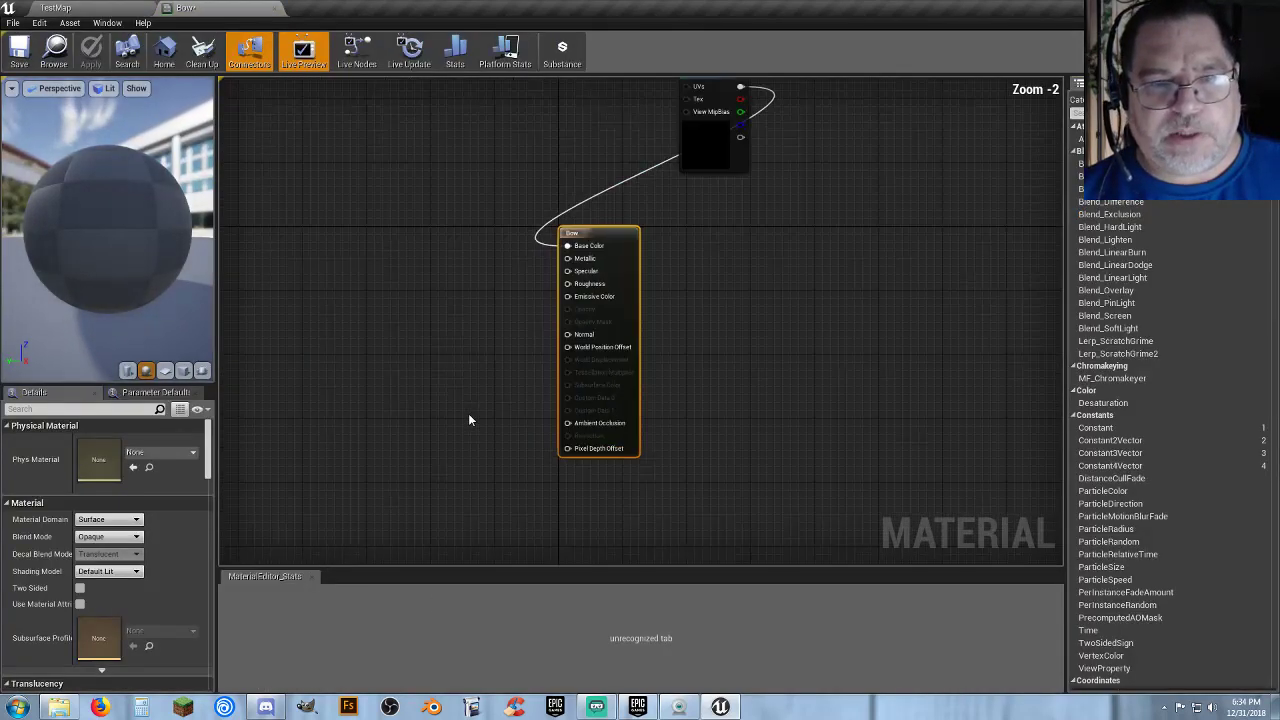
click(277, 8)
Force delete the imported Bow material and Texture_01 texture, and save all the remaining unsaved Bow assets.
click(300, 565)
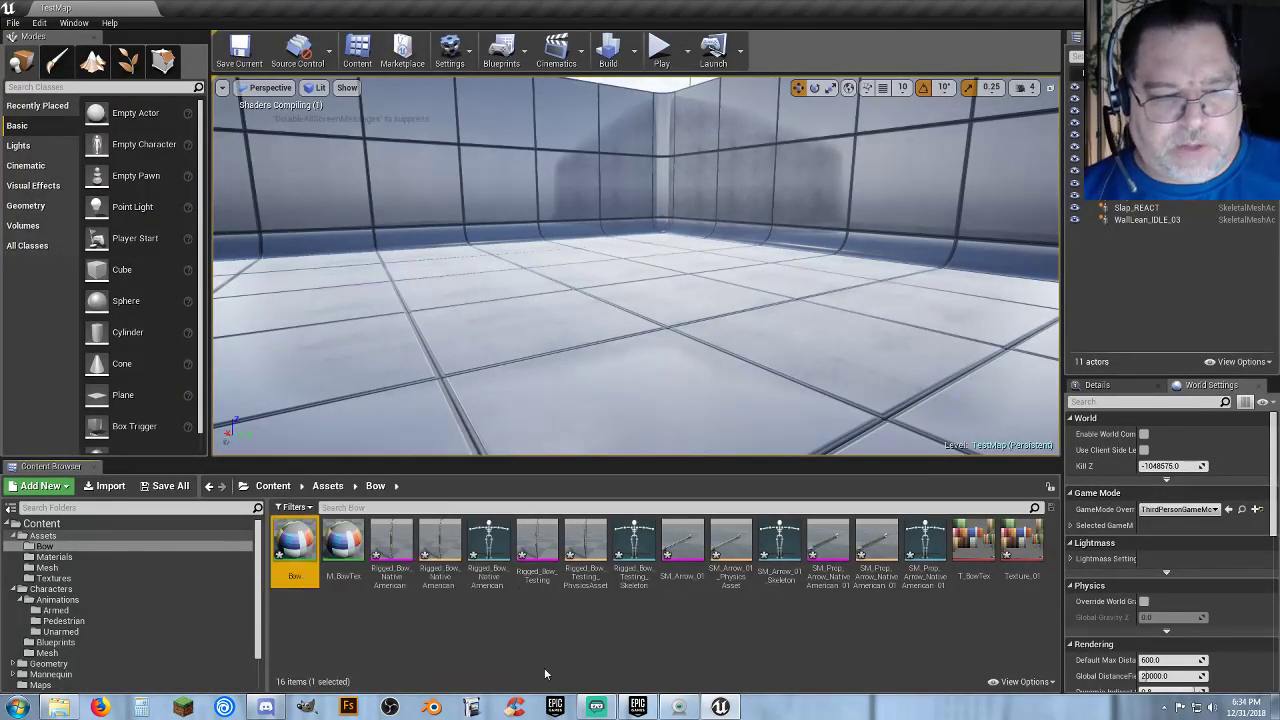
ctrl+click(1020, 578)
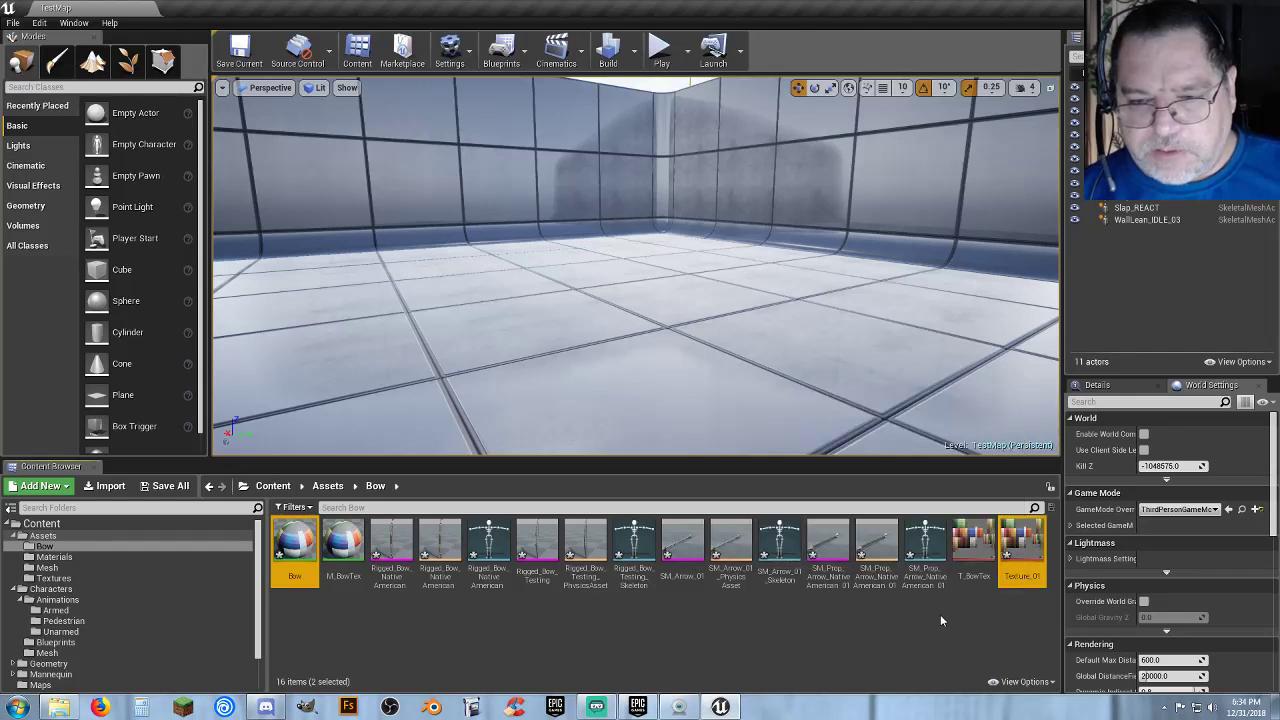
key(Delete)
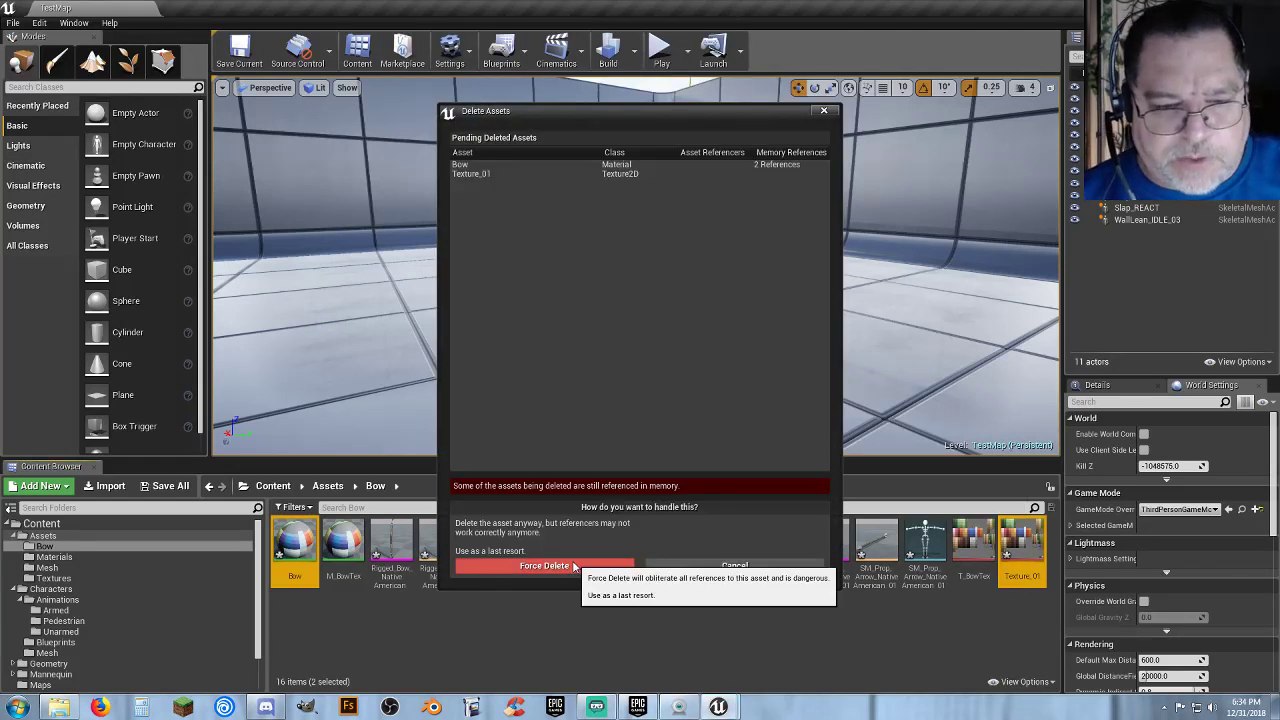
click(553, 566)
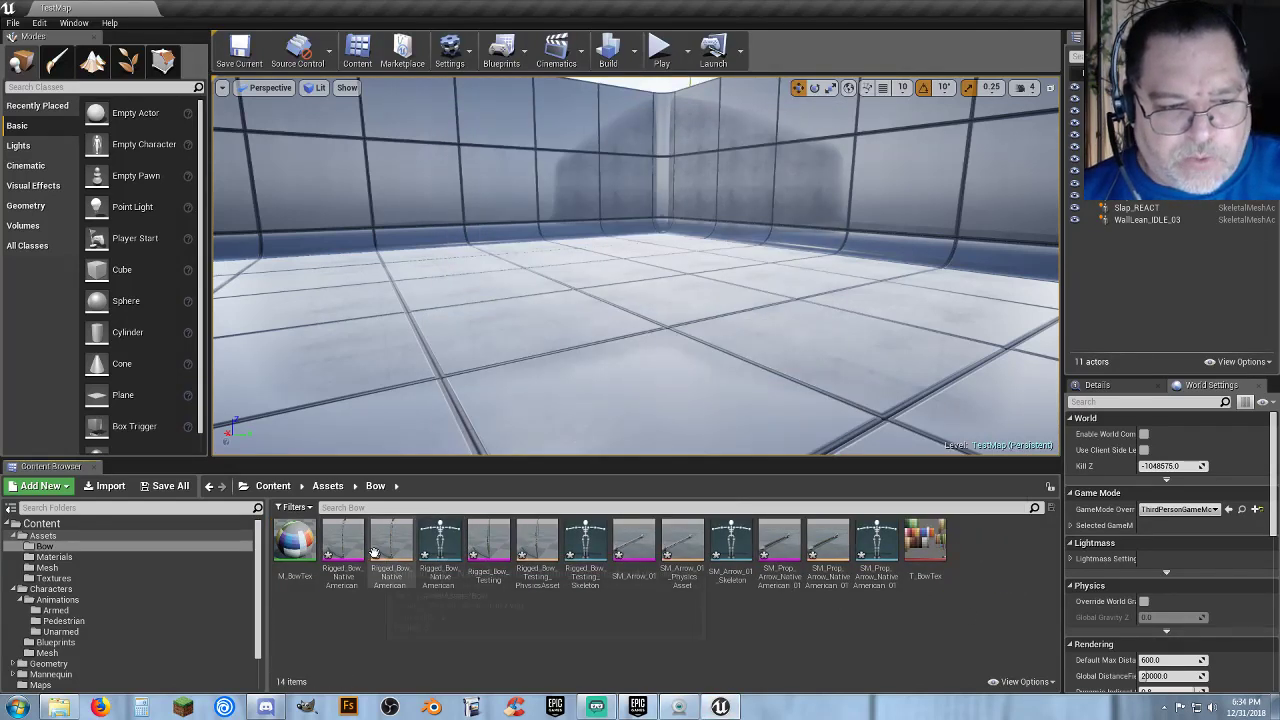
click(184, 490)
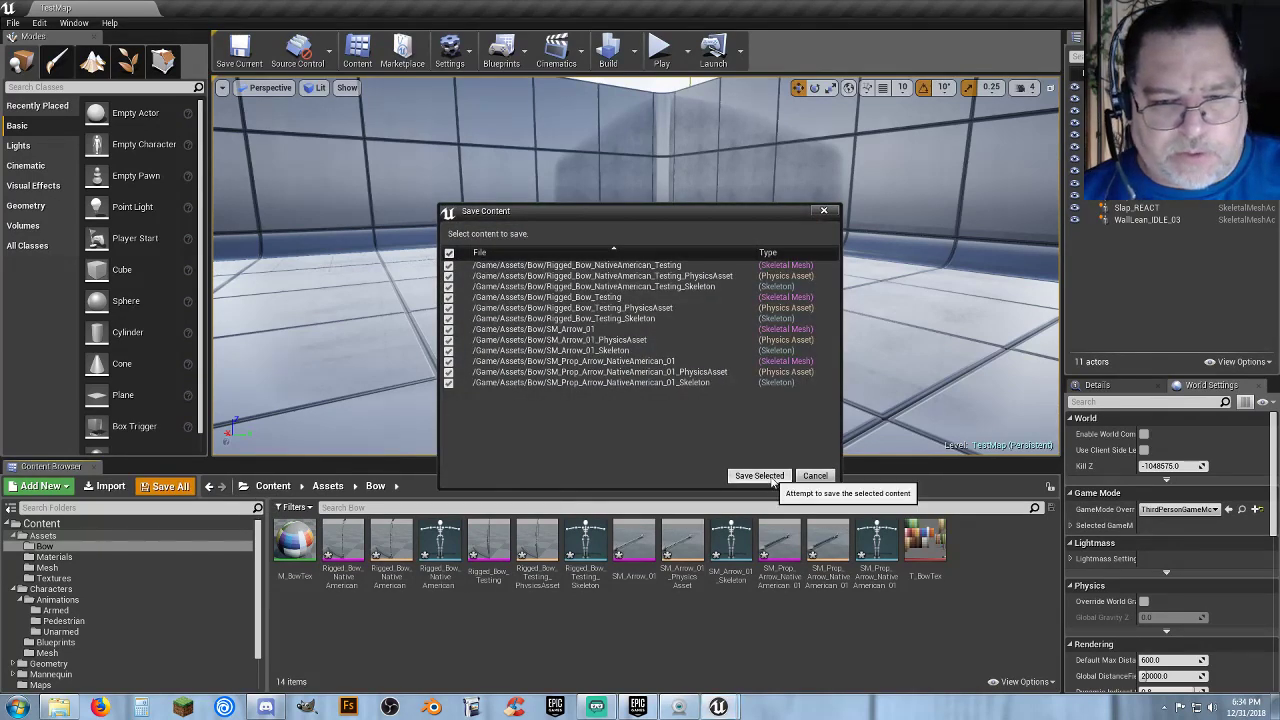
click(768, 475)
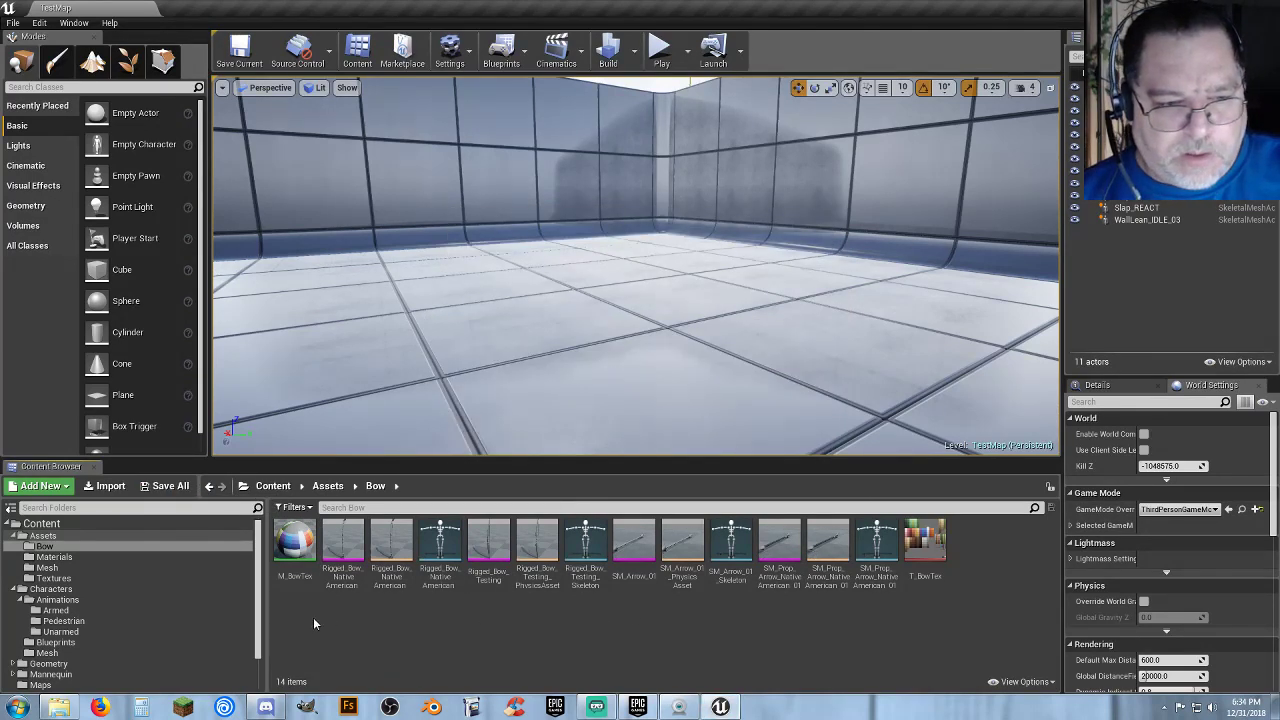
Assign the M_BowTex material to the material slot of the Rigged_Bow_NativeAmerican_Testing skeletal mesh and check the textured bow.
double_click(343, 578)
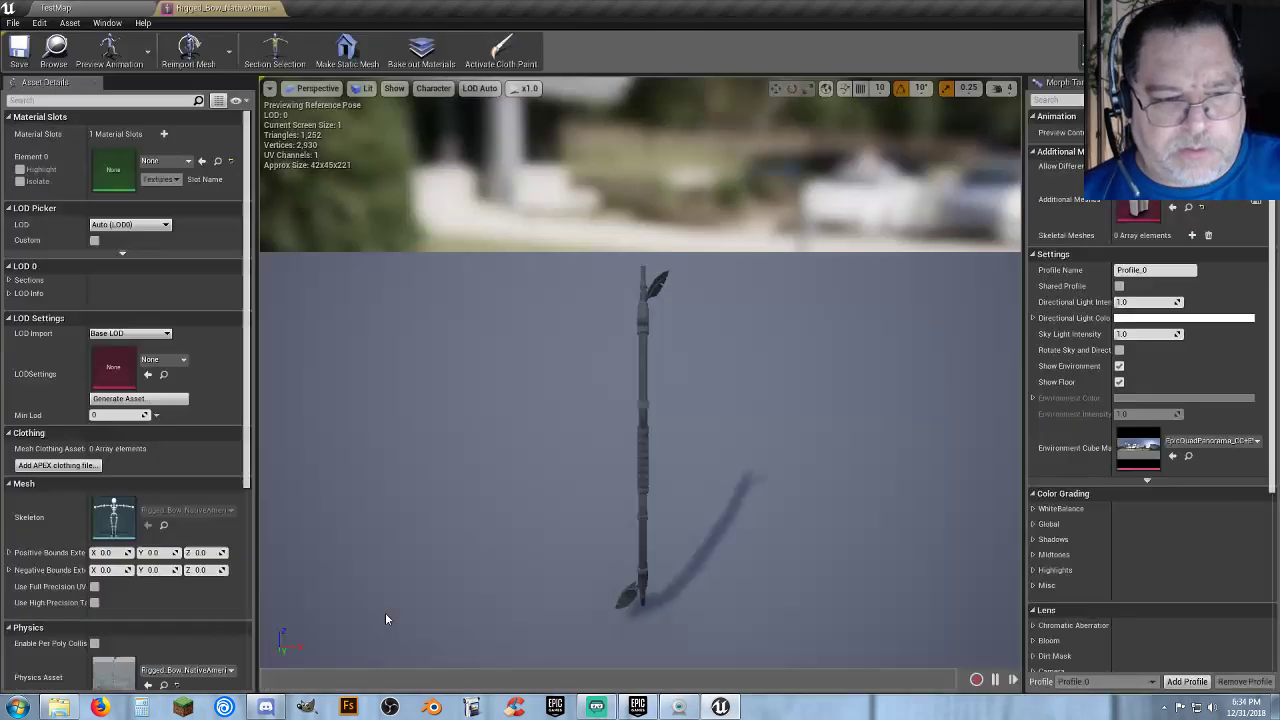
click(167, 160)
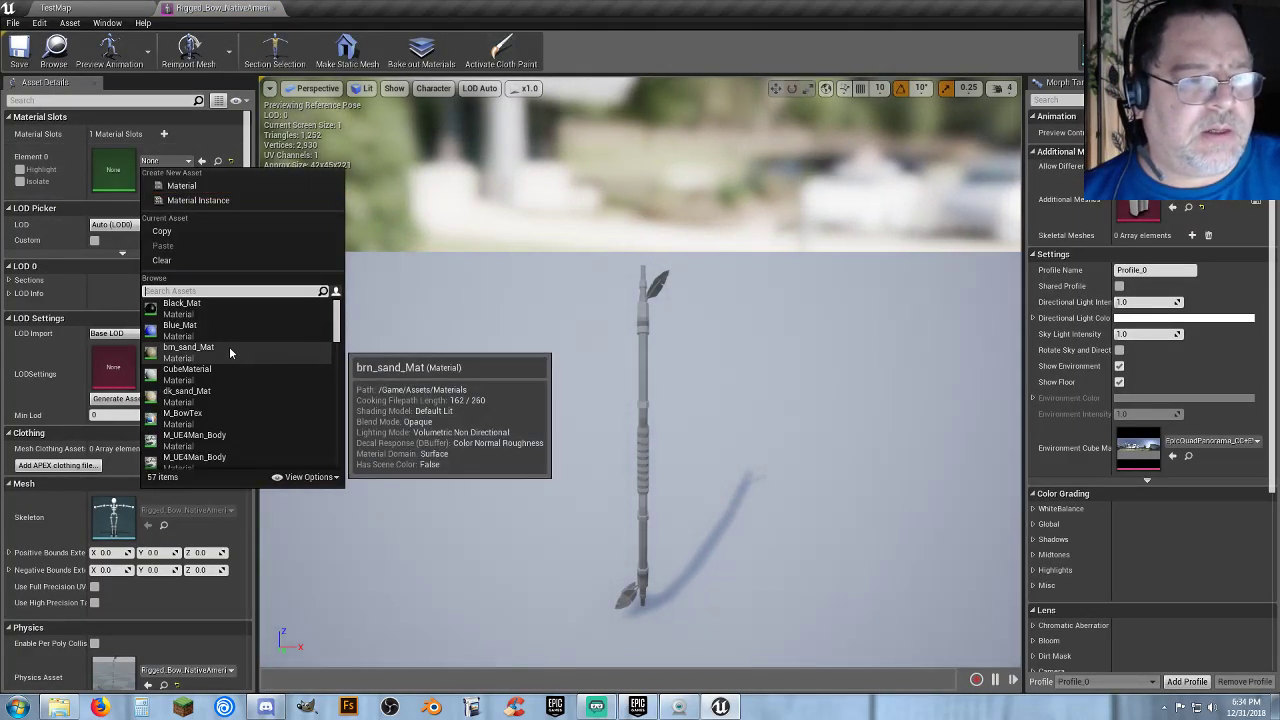
text(bo)
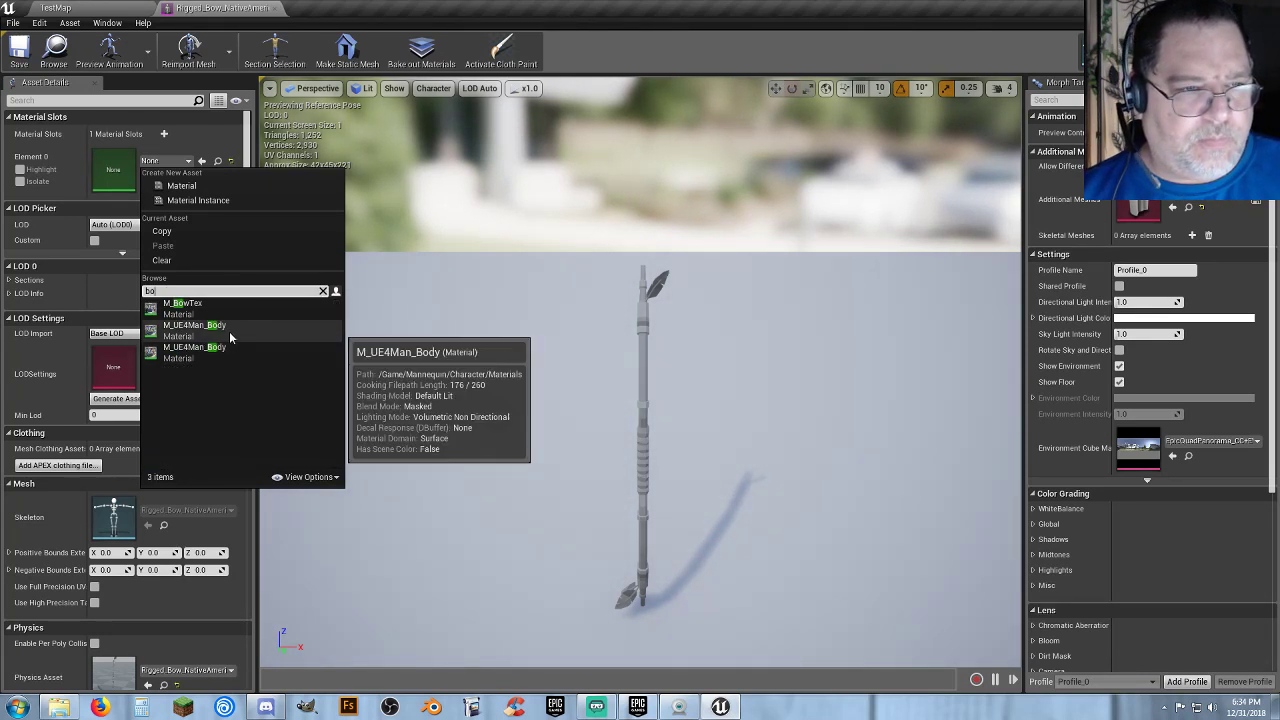
click(226, 309)
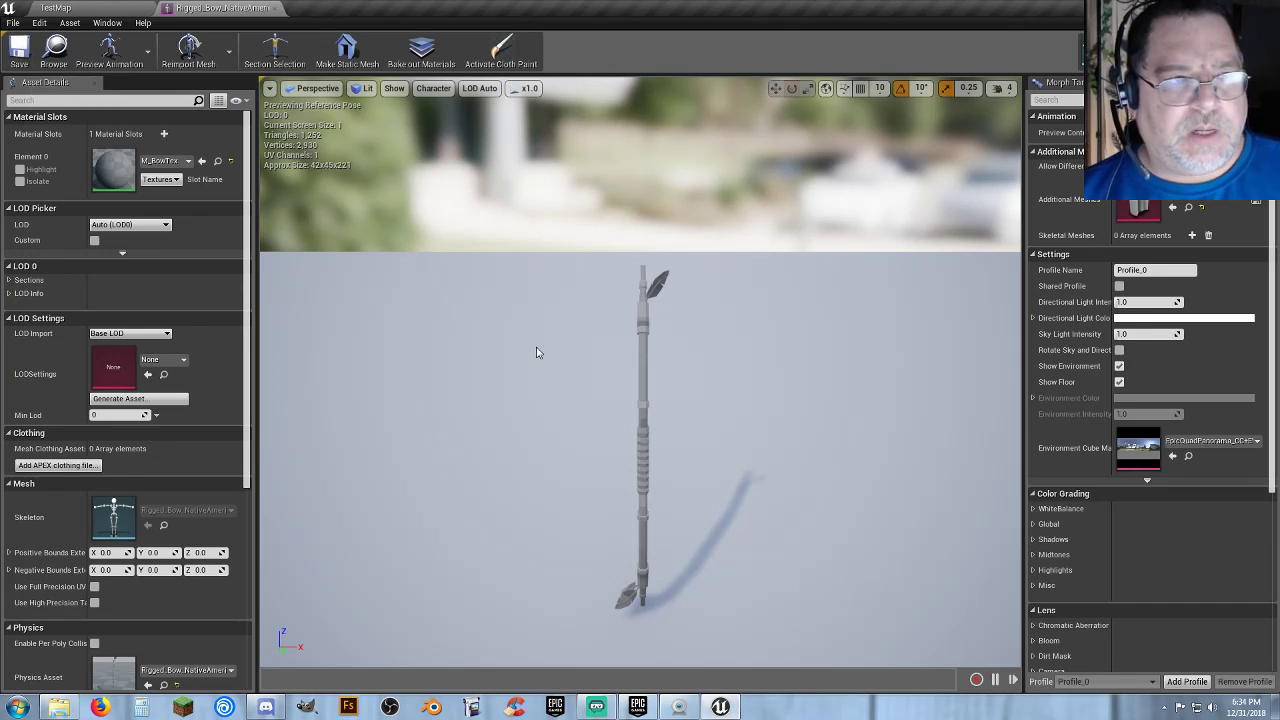
drag(692, 391, 570, 393)
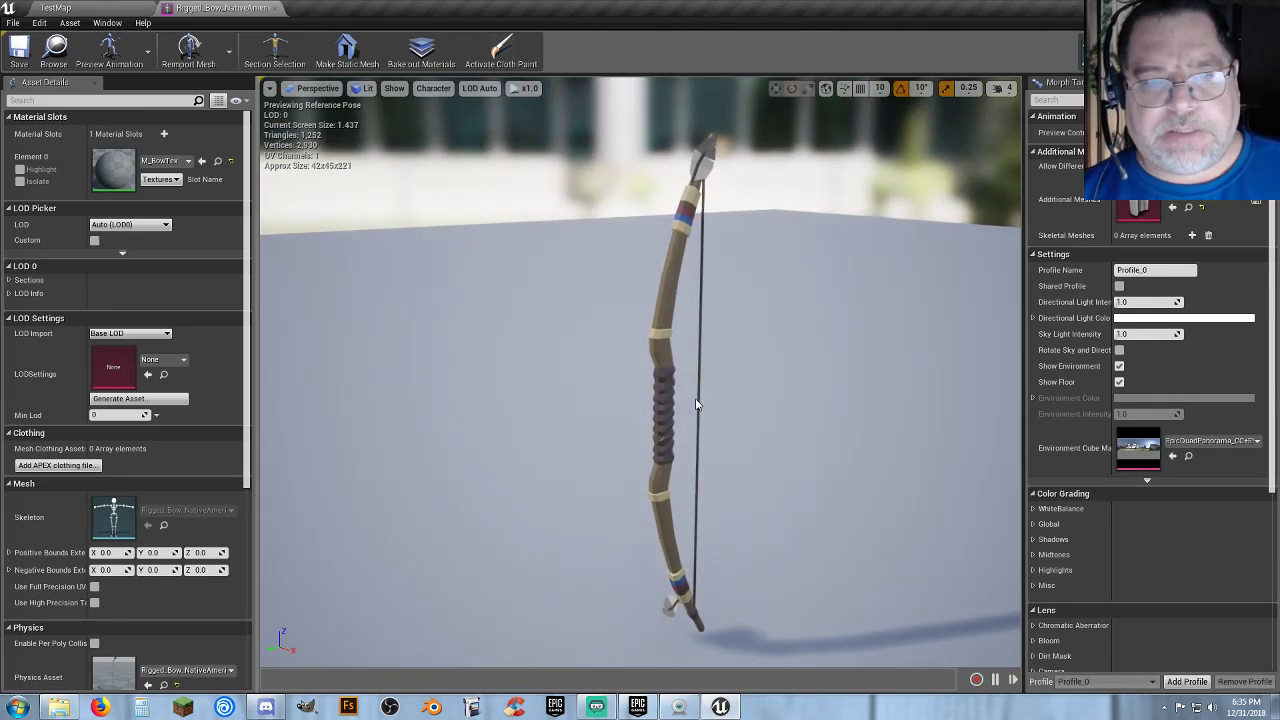
click(268, 8)
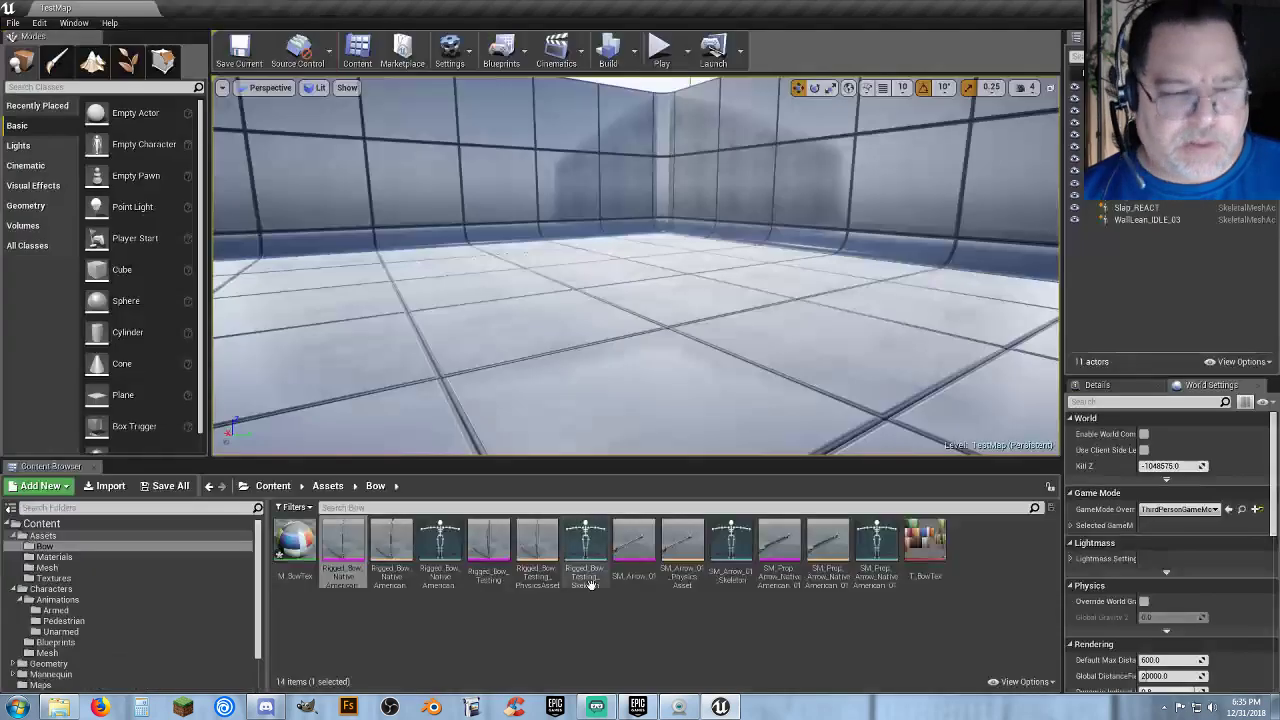
Assign the M_BowTex material to the material slot of the Rigged_Bow_Testing skeletal mesh and save the mesh.
double_click(488, 545)
drag(570, 470, 685, 502)
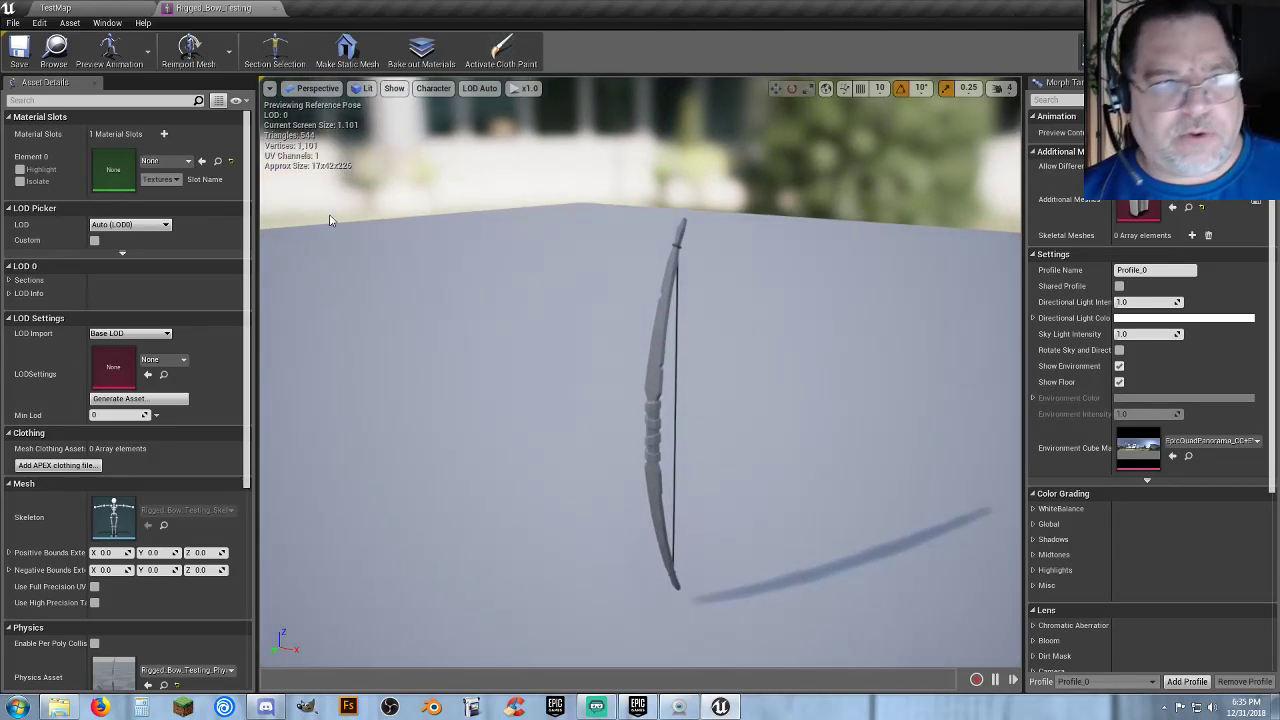
click(168, 161)
text(bo)
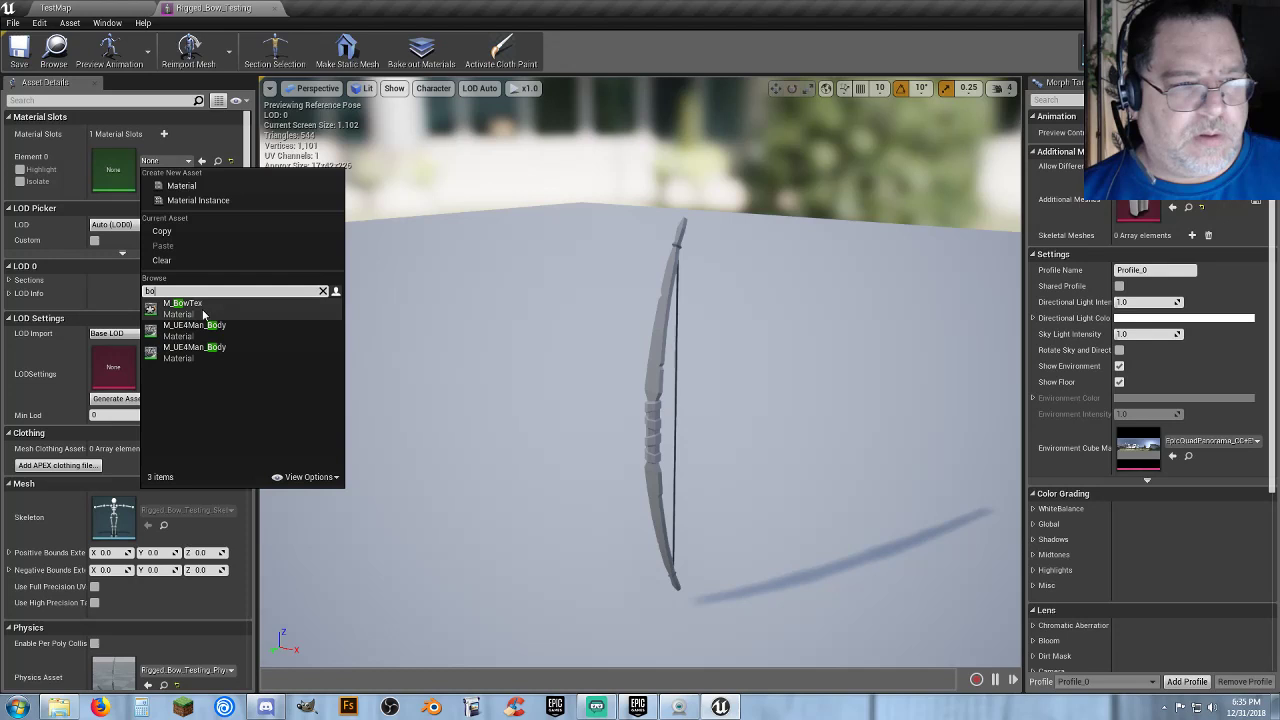
click(203, 313)
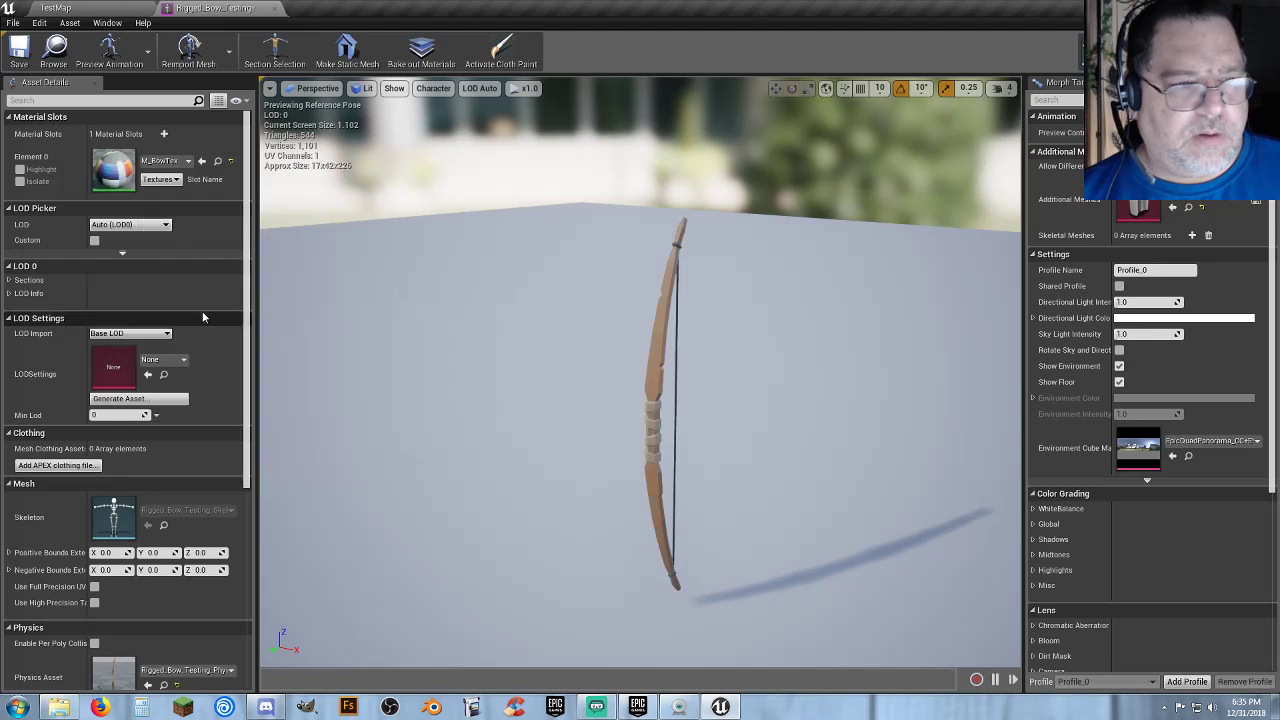
click(20, 58)
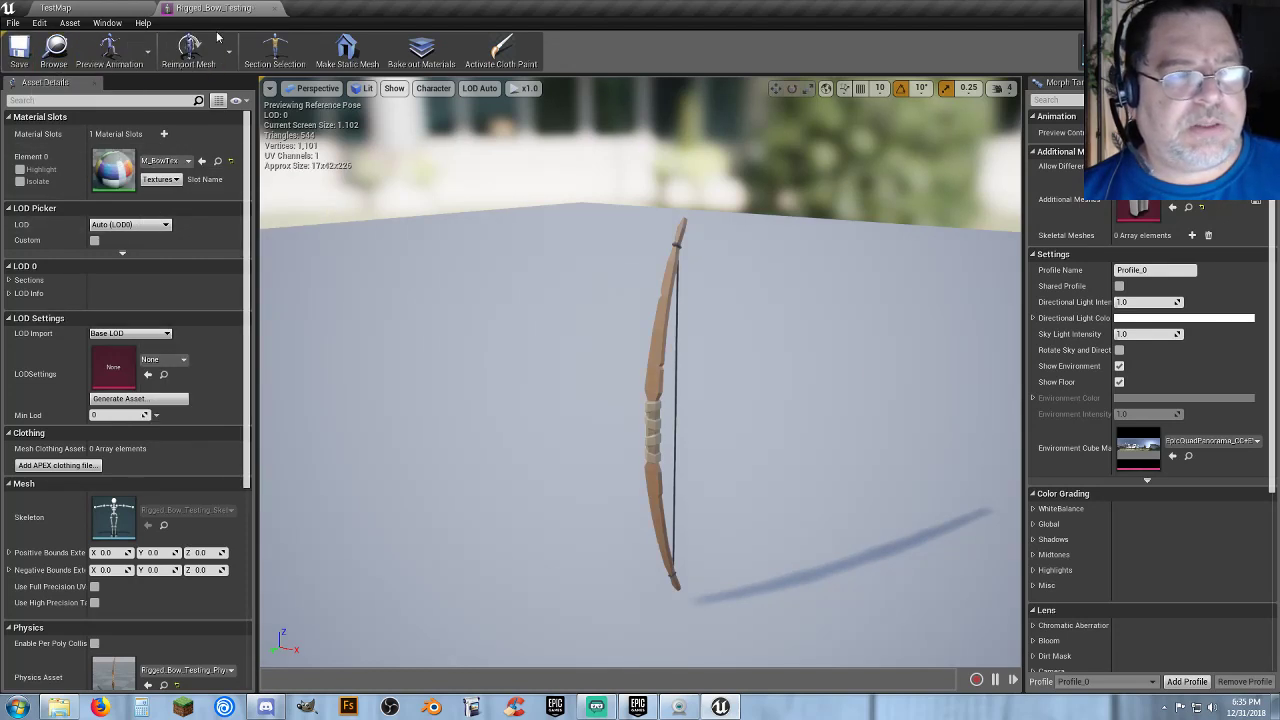
click(274, 8)
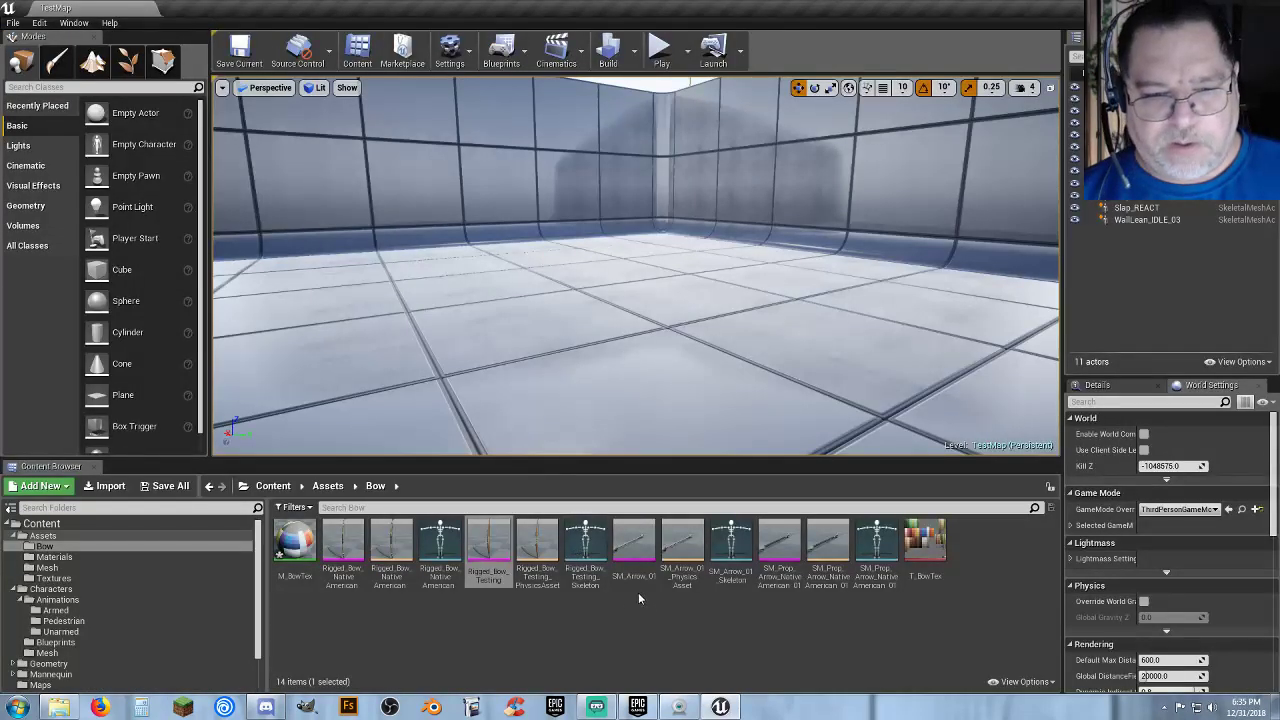
Assign the M_BowTex material to the material slot of the SM_Arrow_01 skeletal mesh and check the textured arrow.
double_click(641, 592)
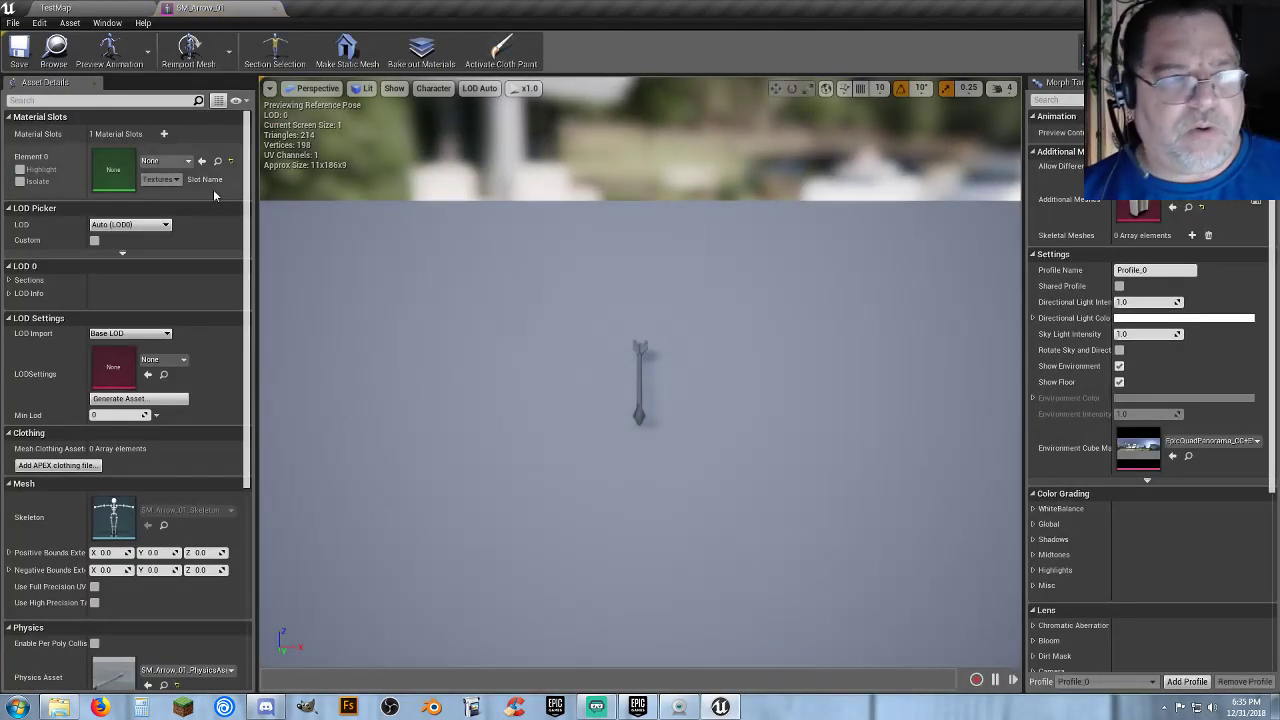
click(186, 161)
text(bow)
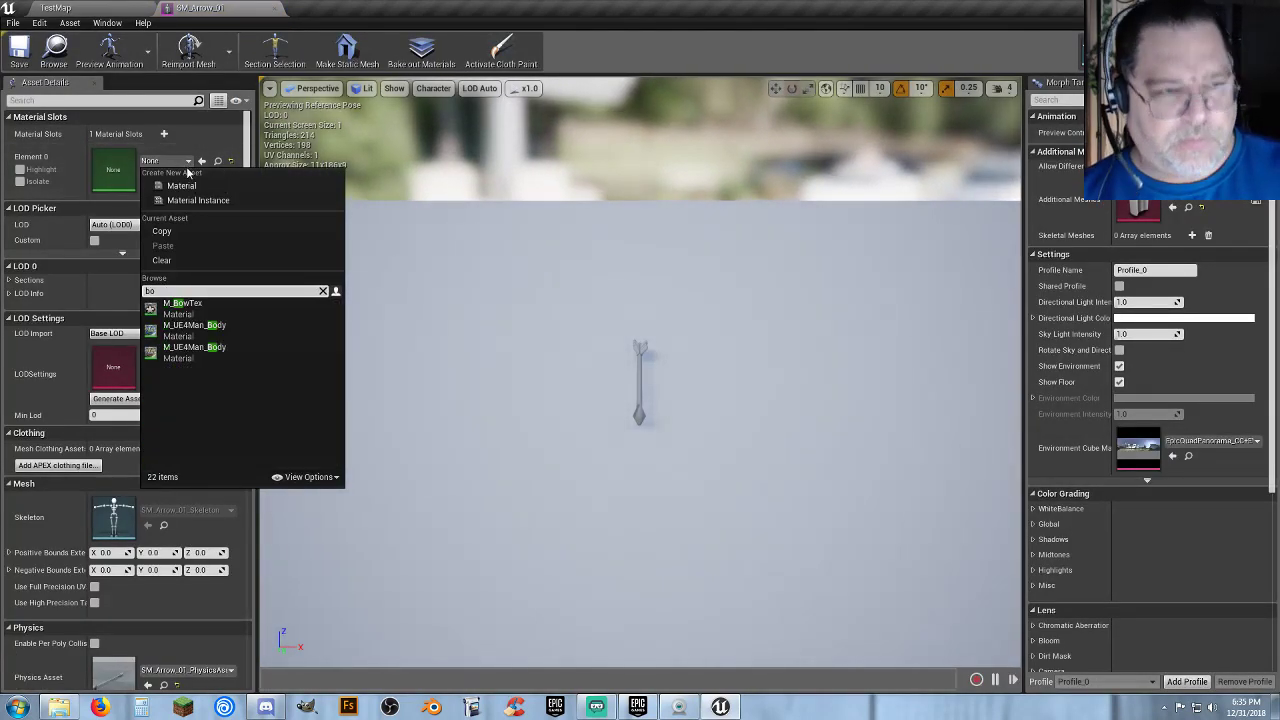
click(204, 305)
right_drag(525, 411, 360, 402)
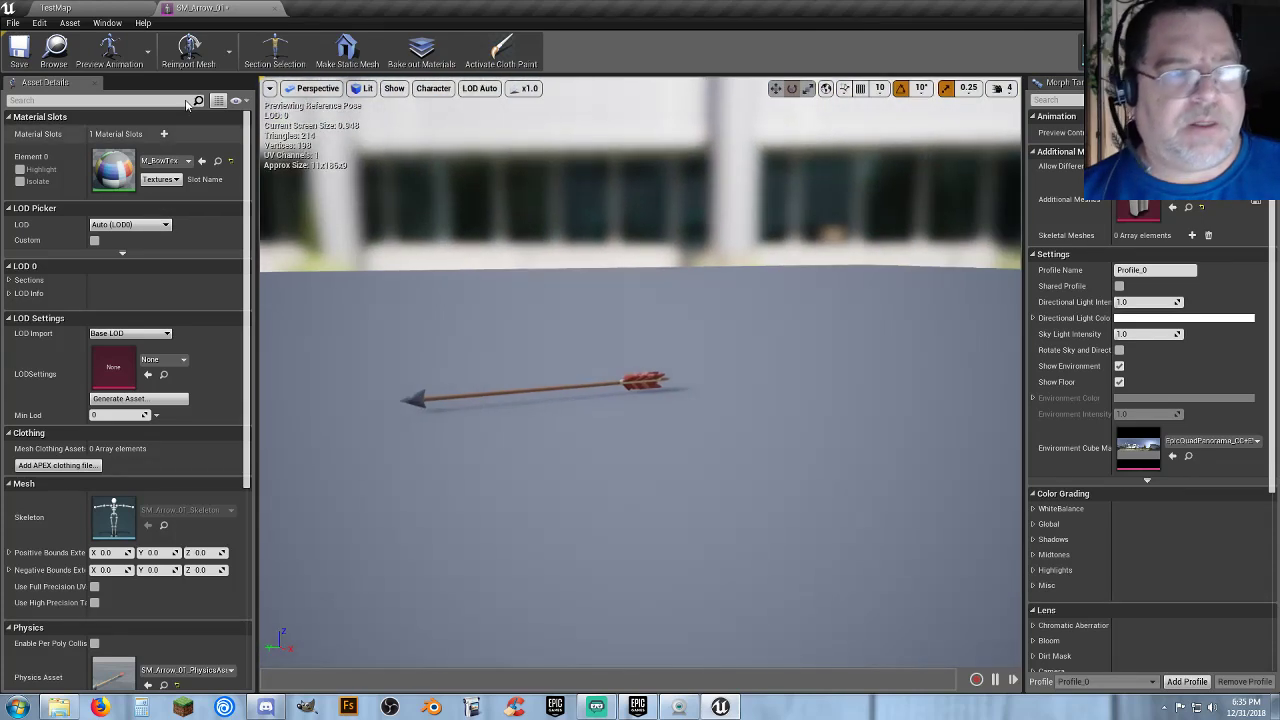
click(256, 8)
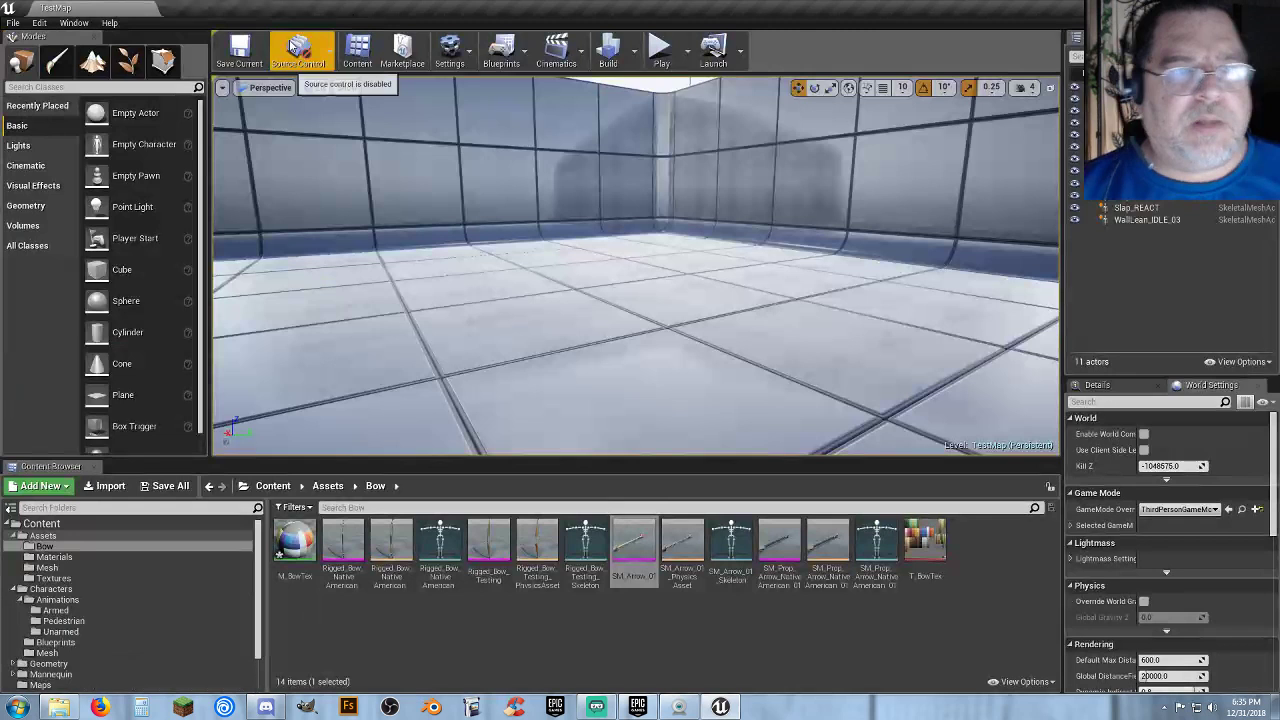
Assign the M_BowTex material to the material slot of the SM_Prop_Arrow_NativeAmerican_01 skeletal mesh.
double_click(790, 560)
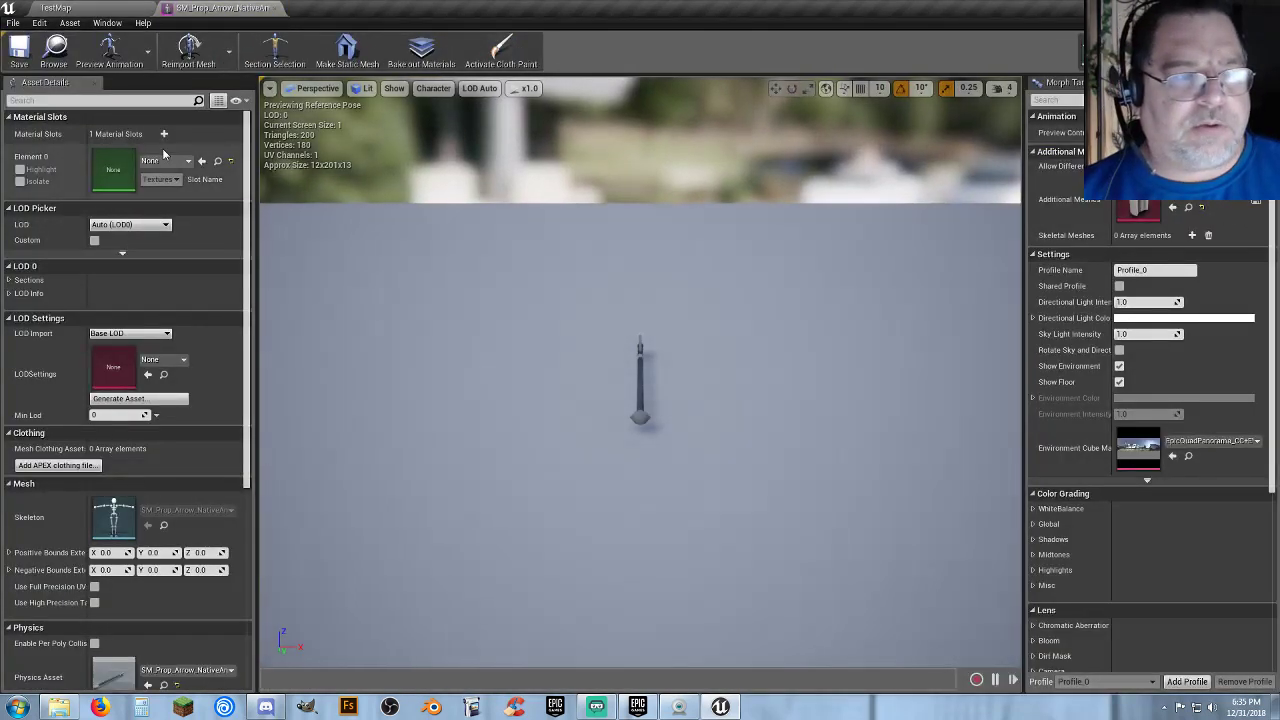
click(165, 160)
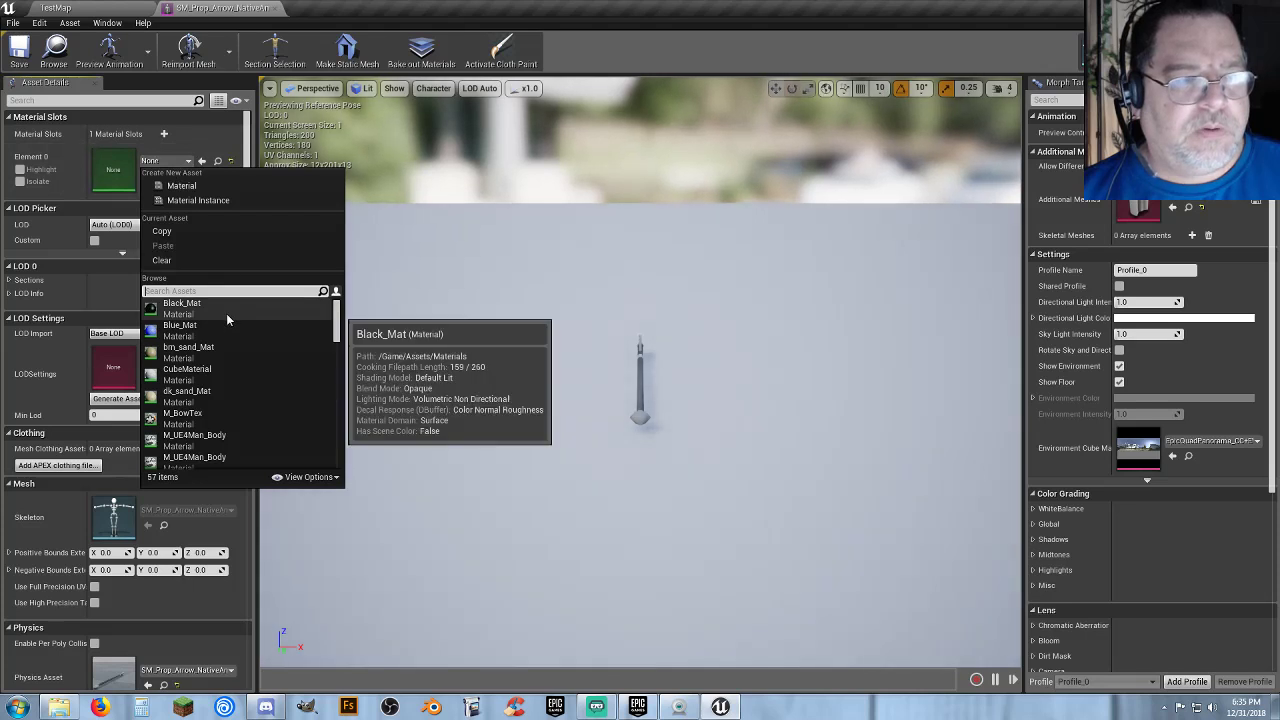
click(185, 413)
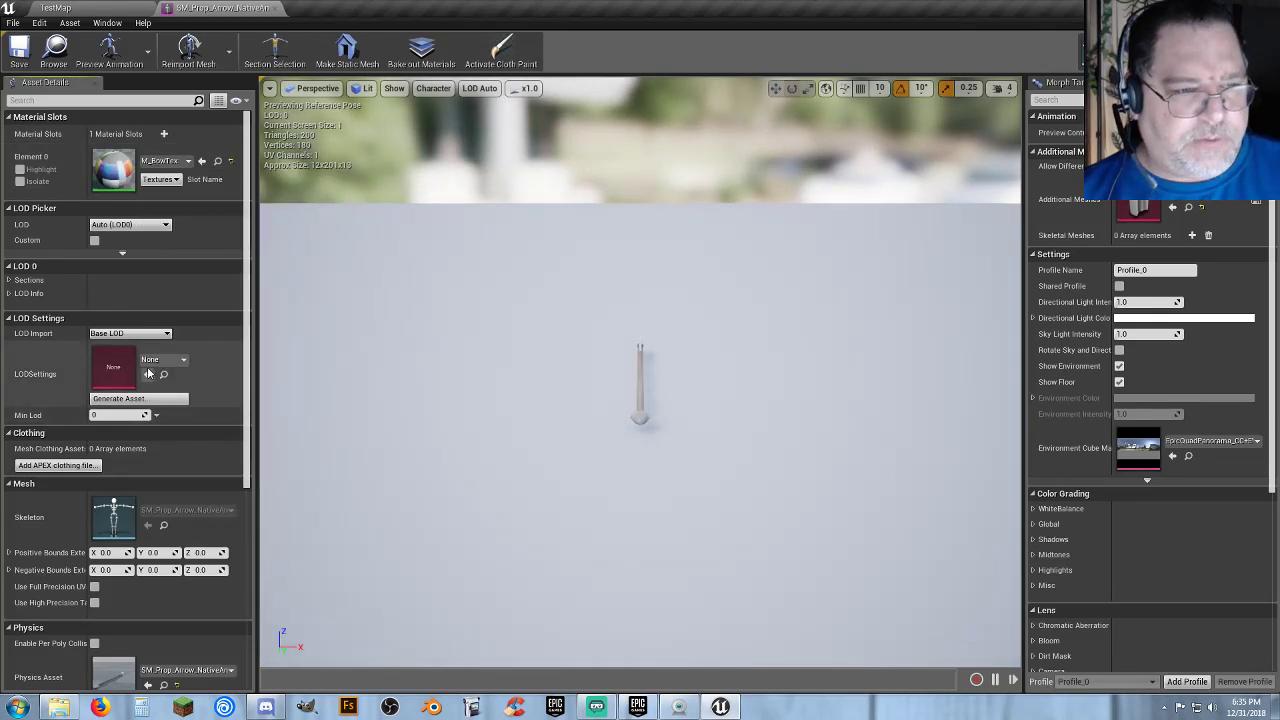
click(275, 9)
Save all the modified assets of the project.
click(801, 618)
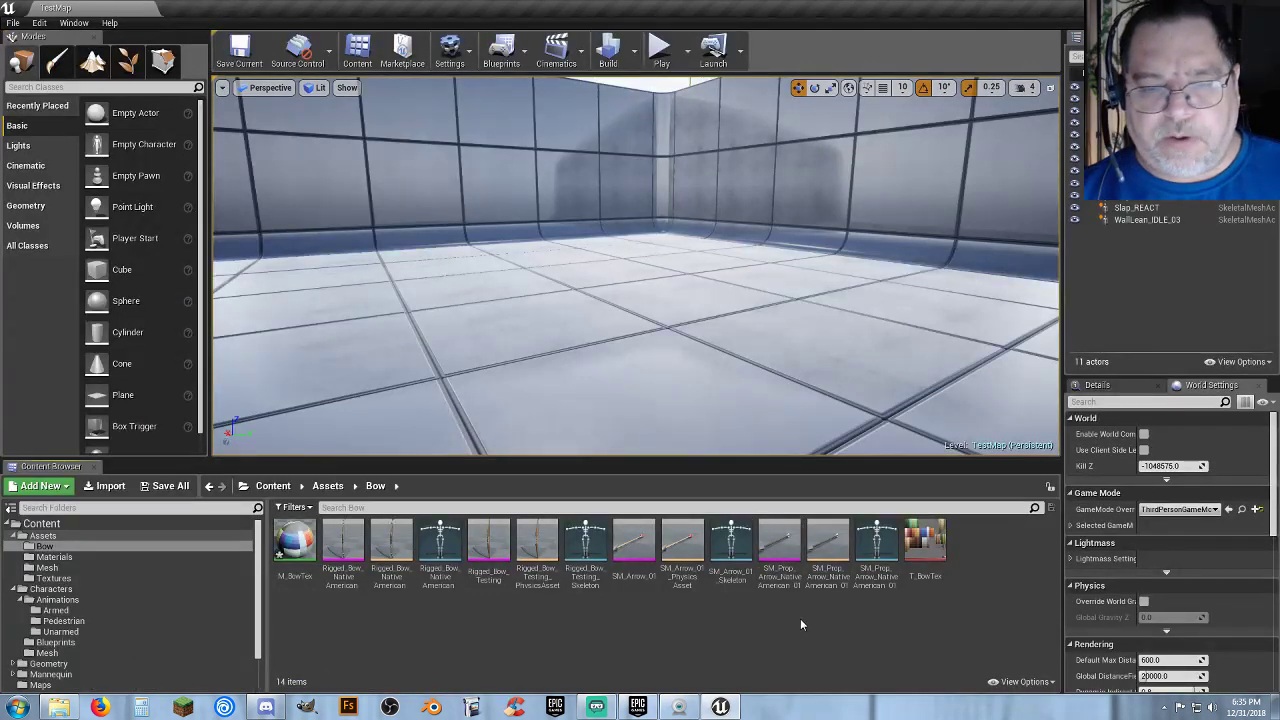
right_drag(677, 320, 399, 463)
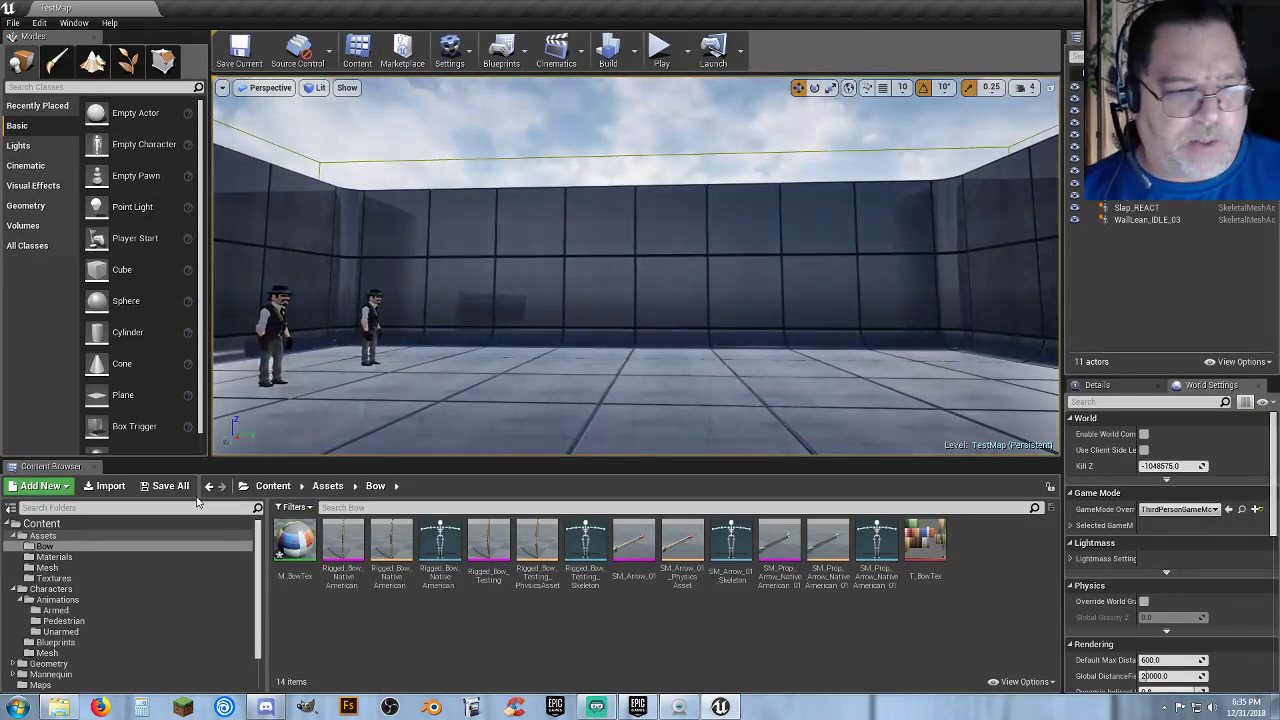
click(166, 486)
click(759, 476)
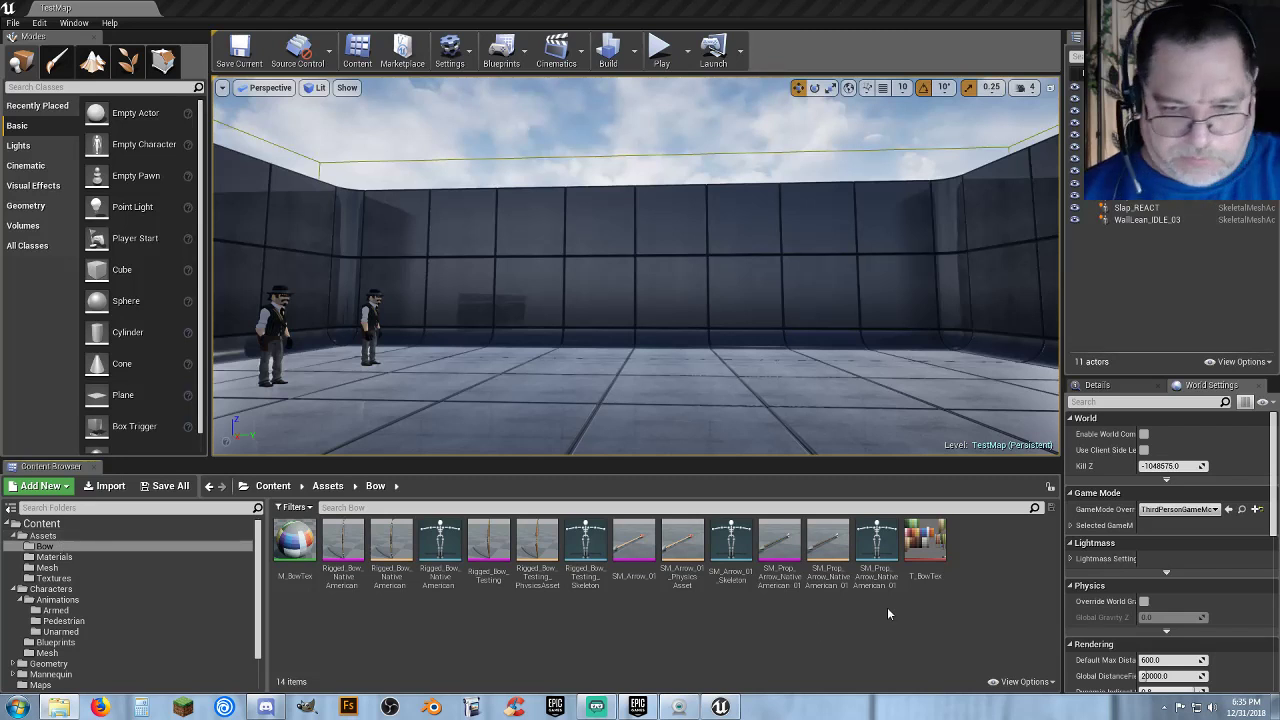
Create a folder named Anims inside the Bow folder and open it.
right_click(998, 570)
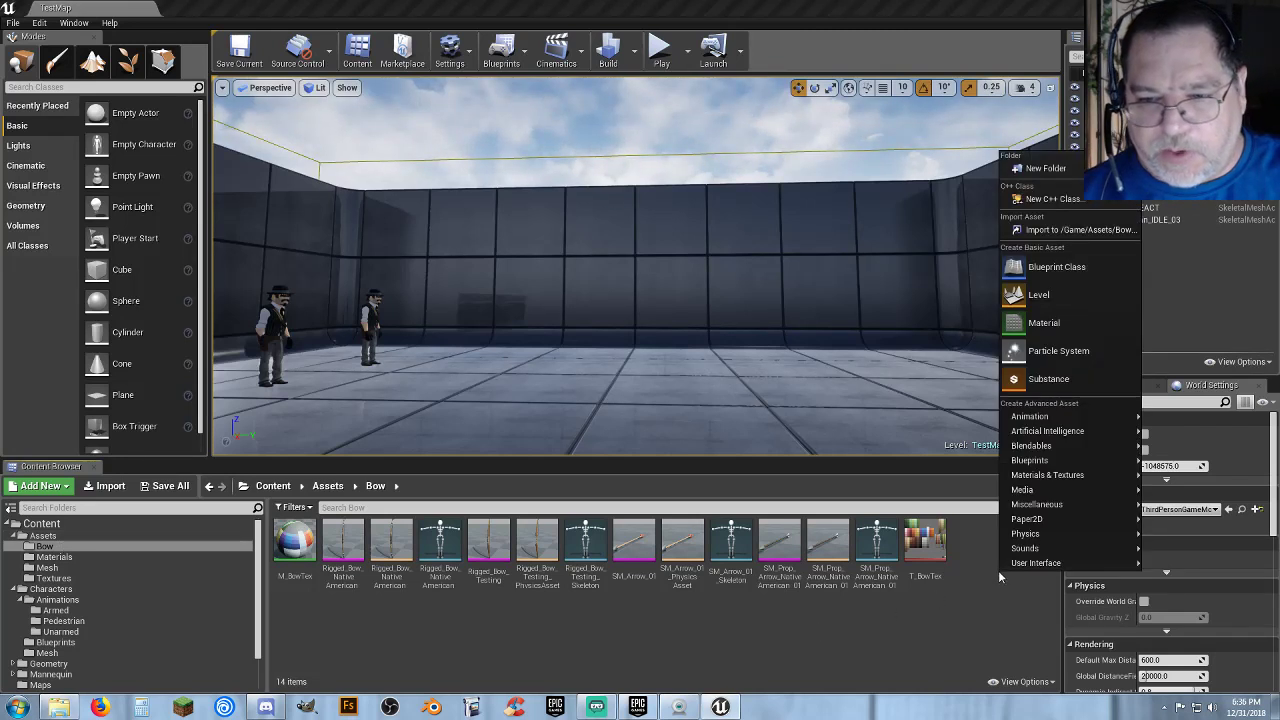
click(1040, 168)
text(Anims)
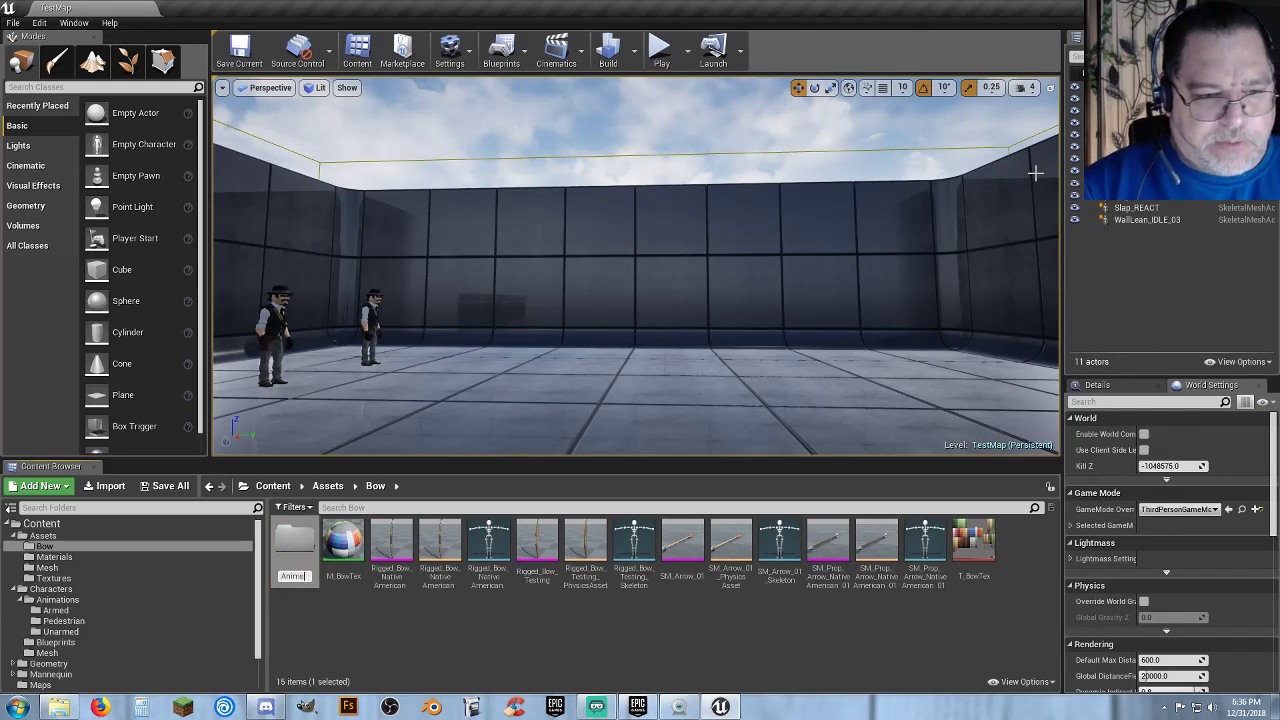
key(Return)
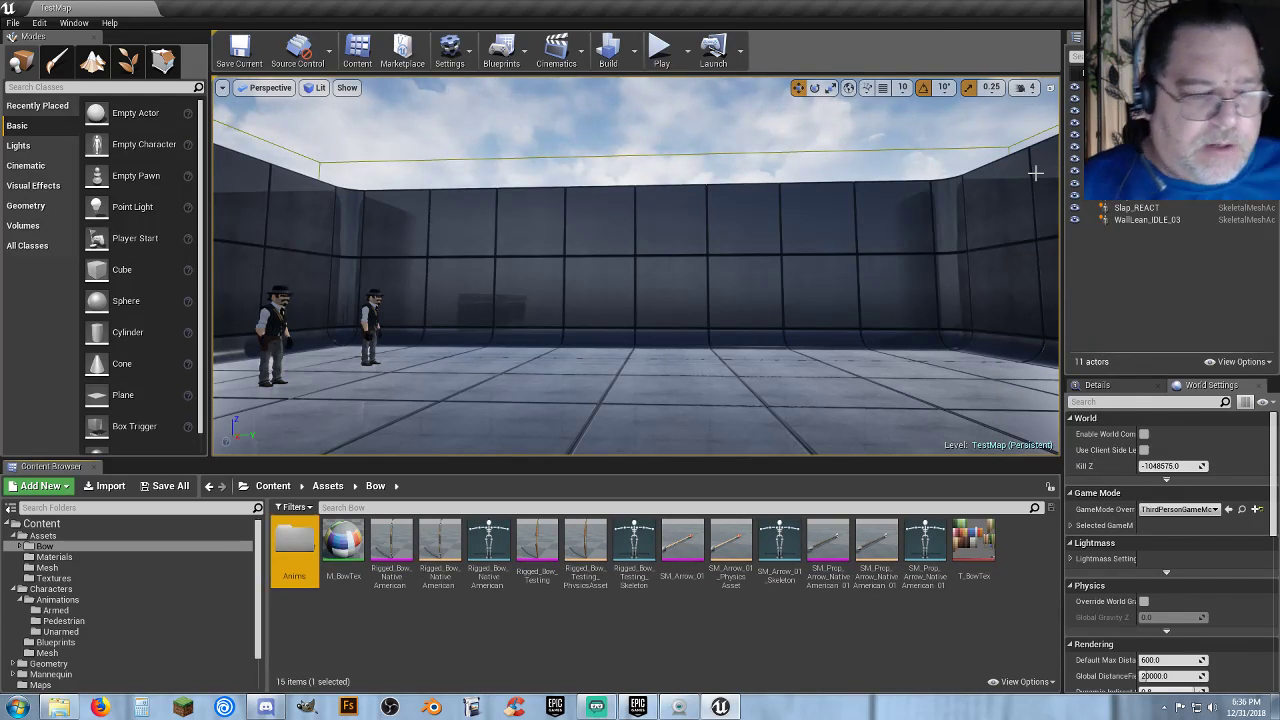
key(Return)
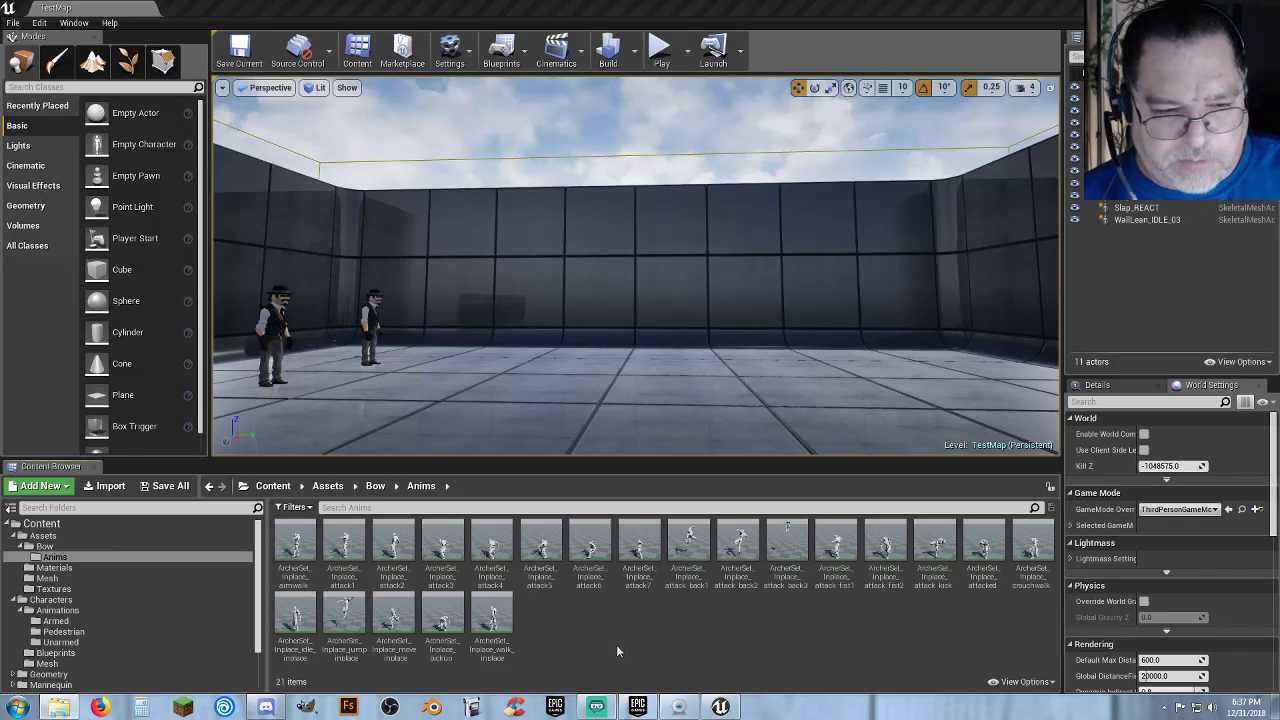
Preview the ArcherSet attack1, aimwalk and attack2 in-place animations on the mannequin.
double_click(343, 565)
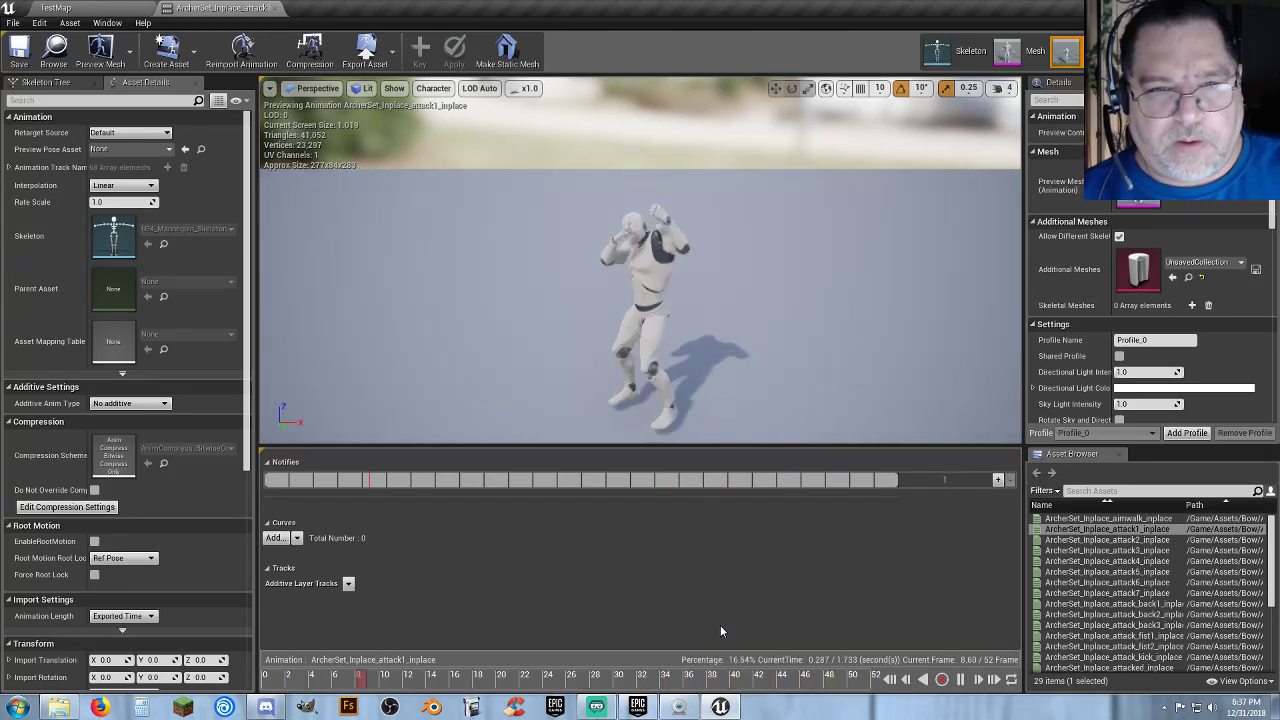
click(262, 7)
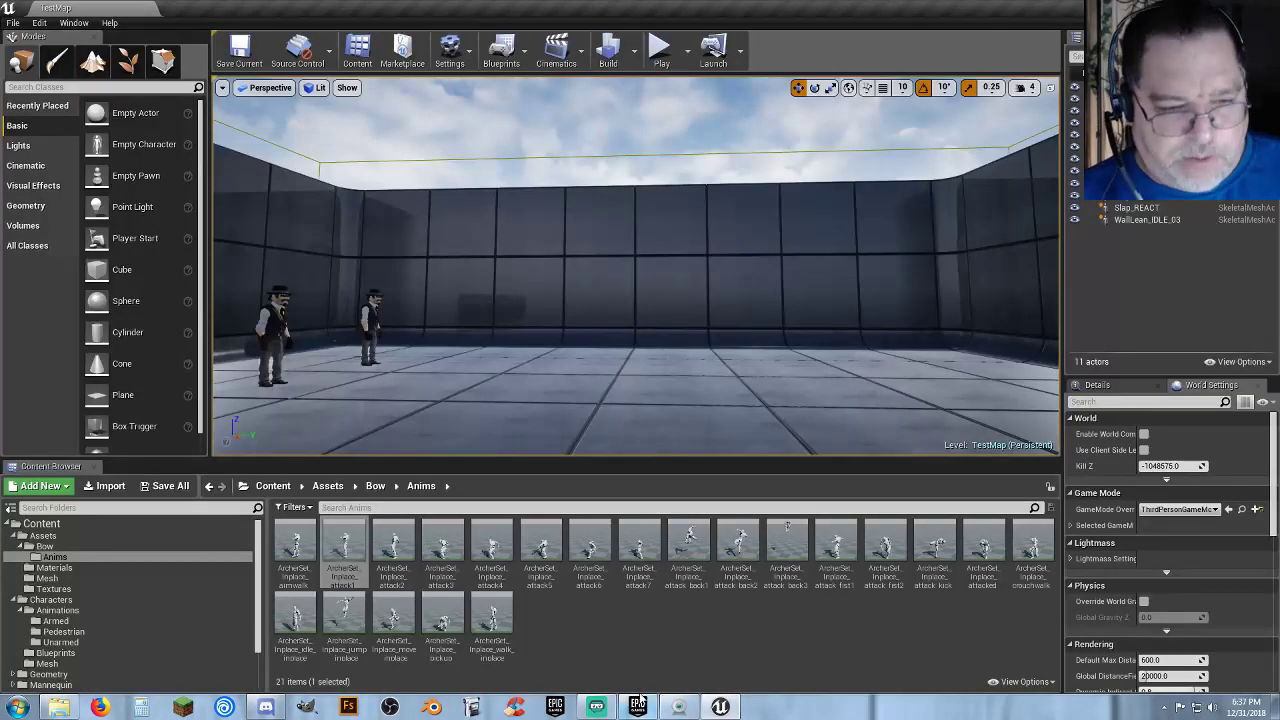
click(295, 548)
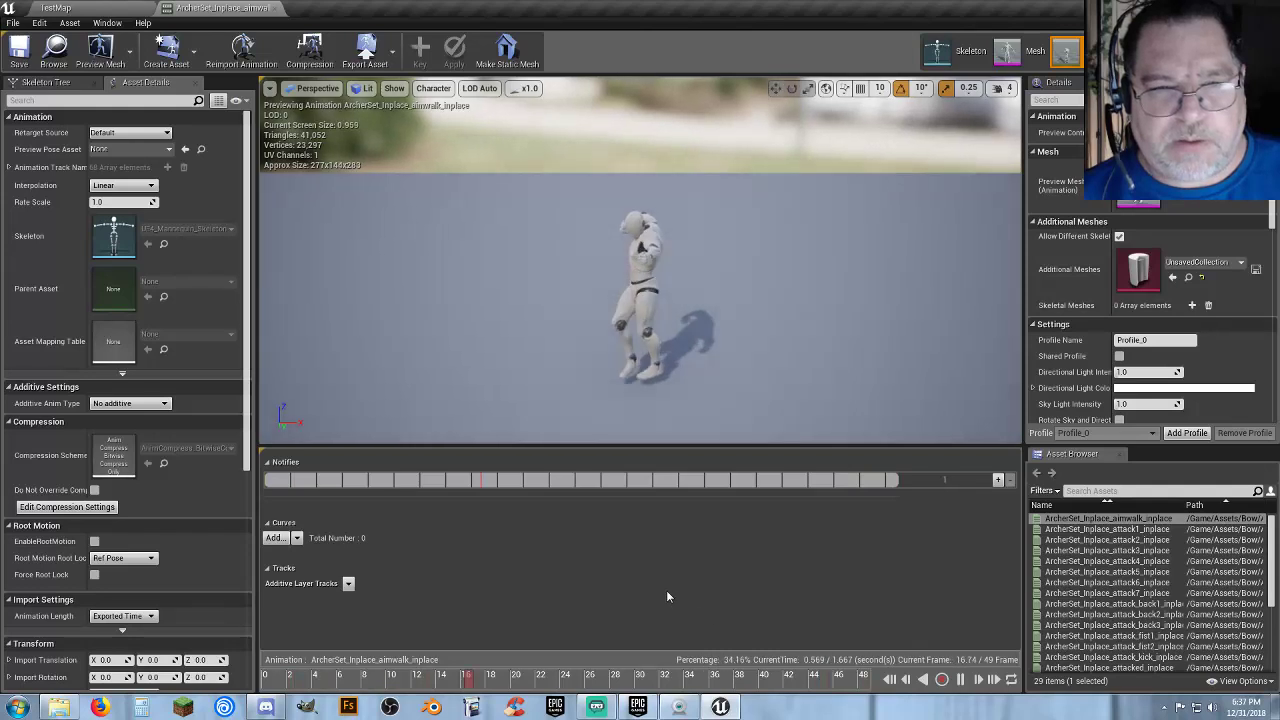
click(274, 9)
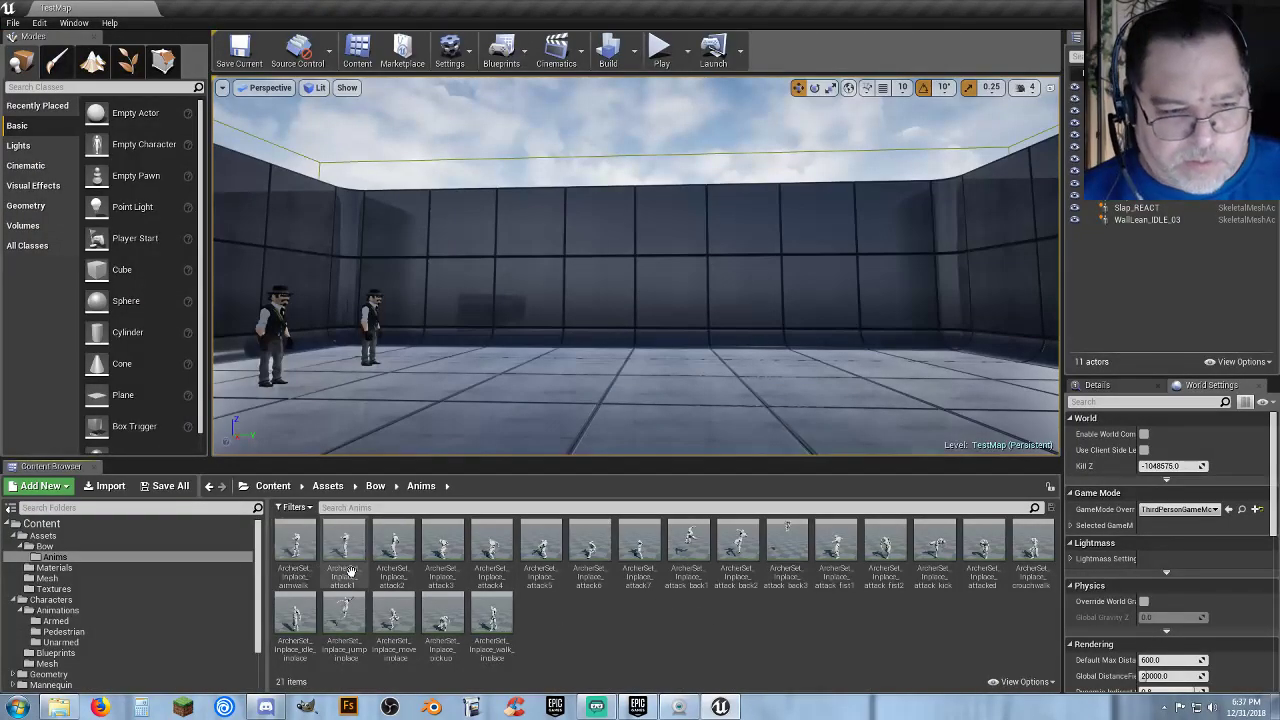
click(393, 548)
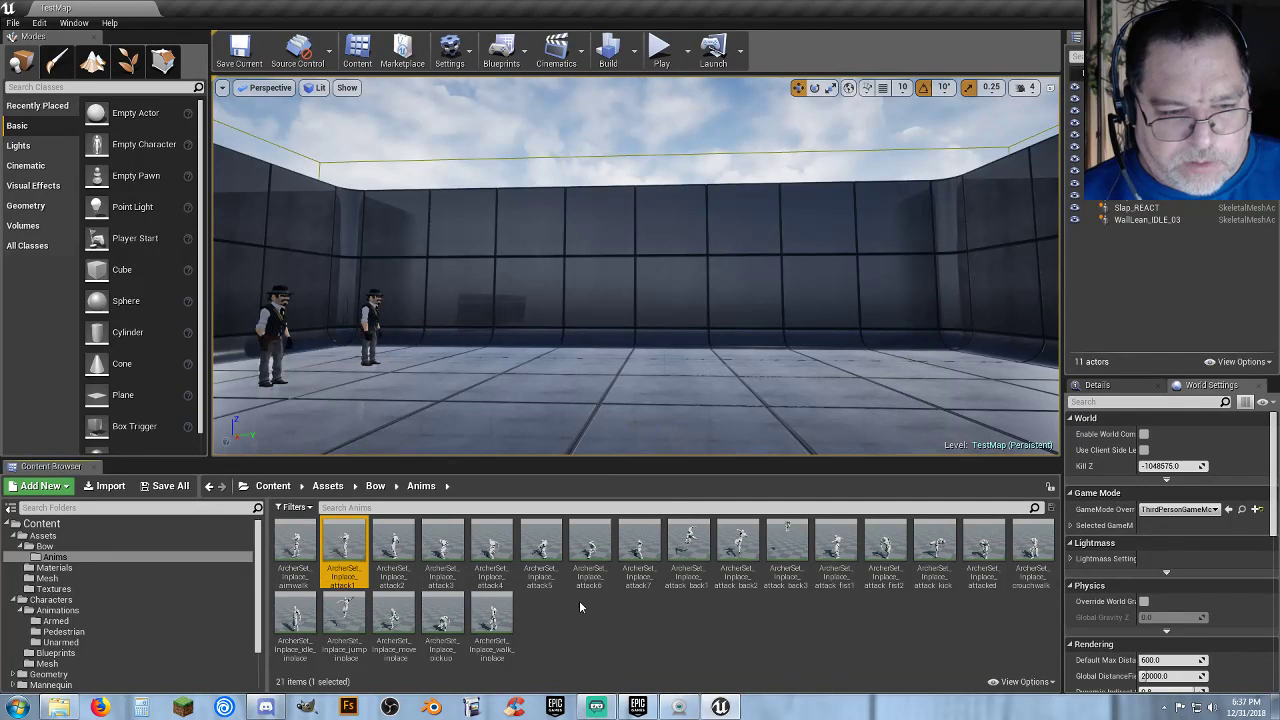
double_click(393, 548)
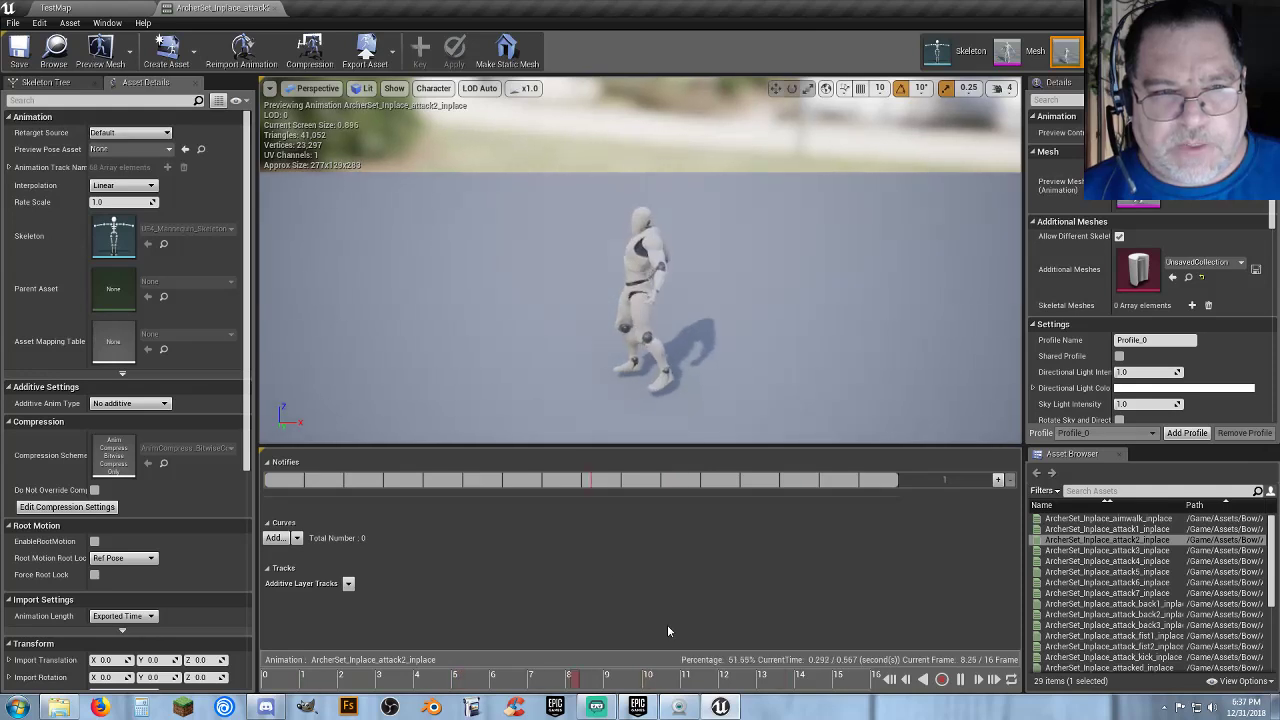
click(278, 8)
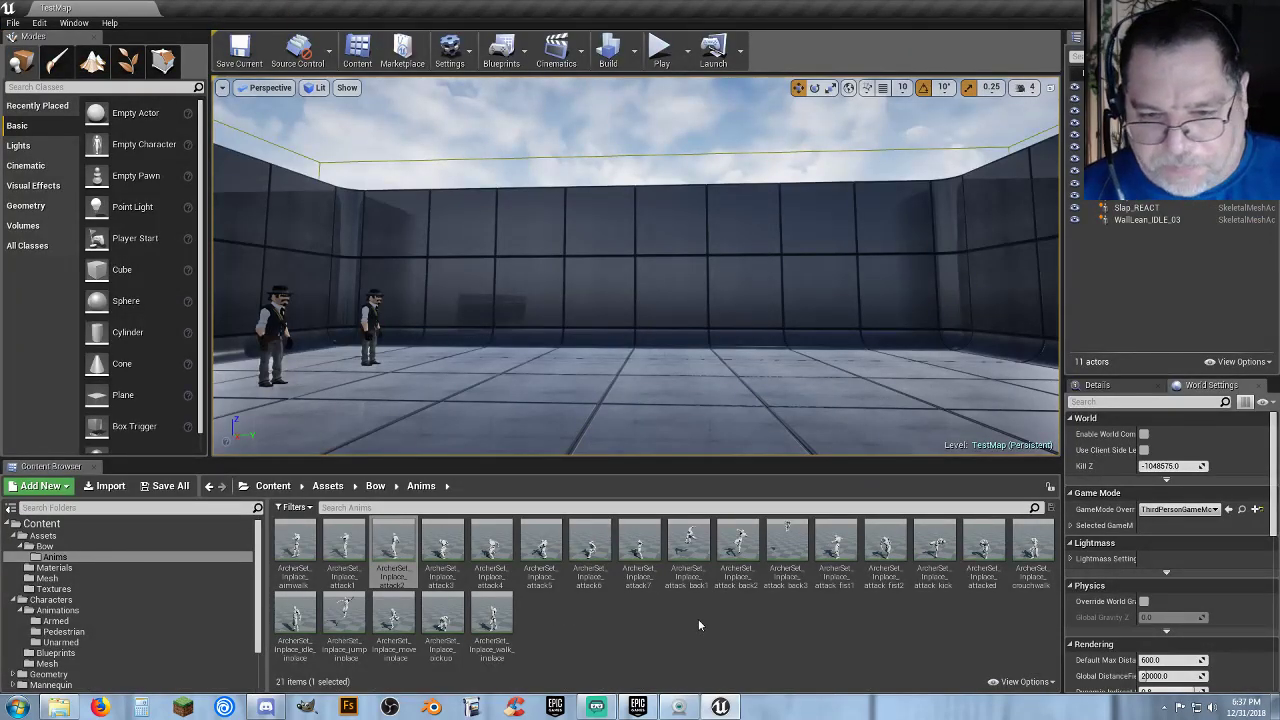
Preview the ArcherSet attack_back3 and attack_fist1 in-place animations, and replay attack1.
double_click(787, 546)
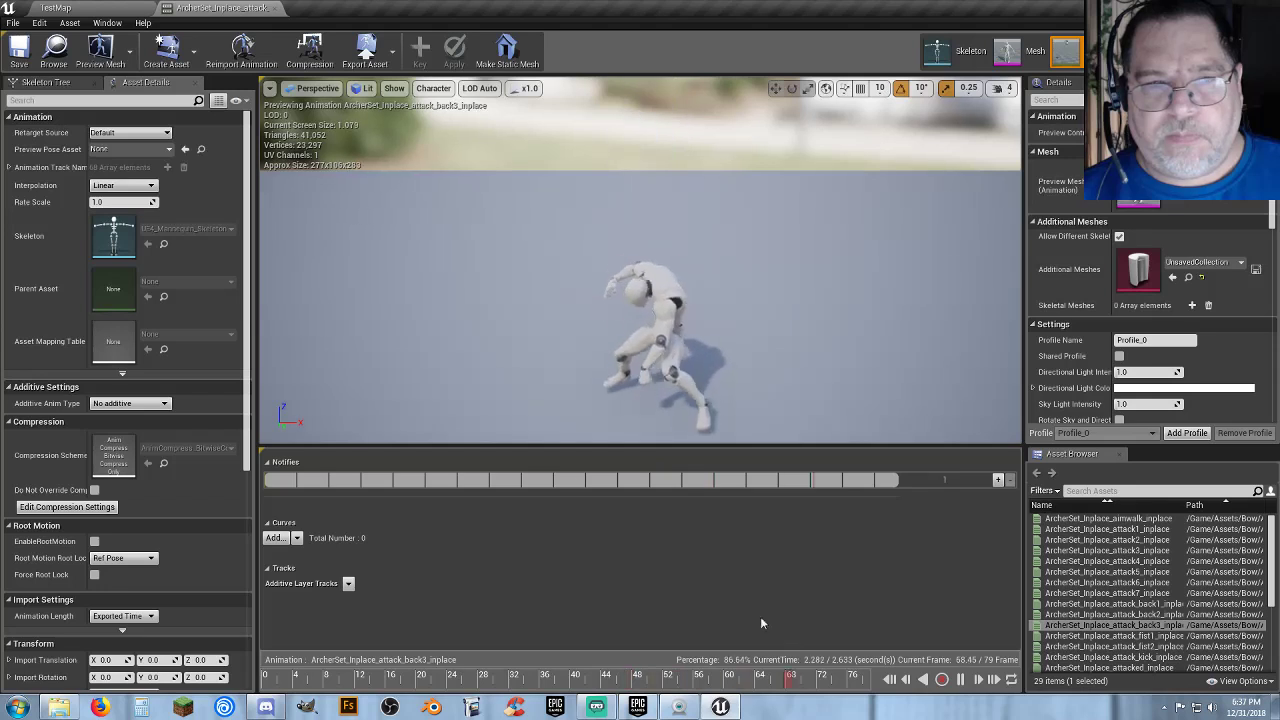
click(271, 8)
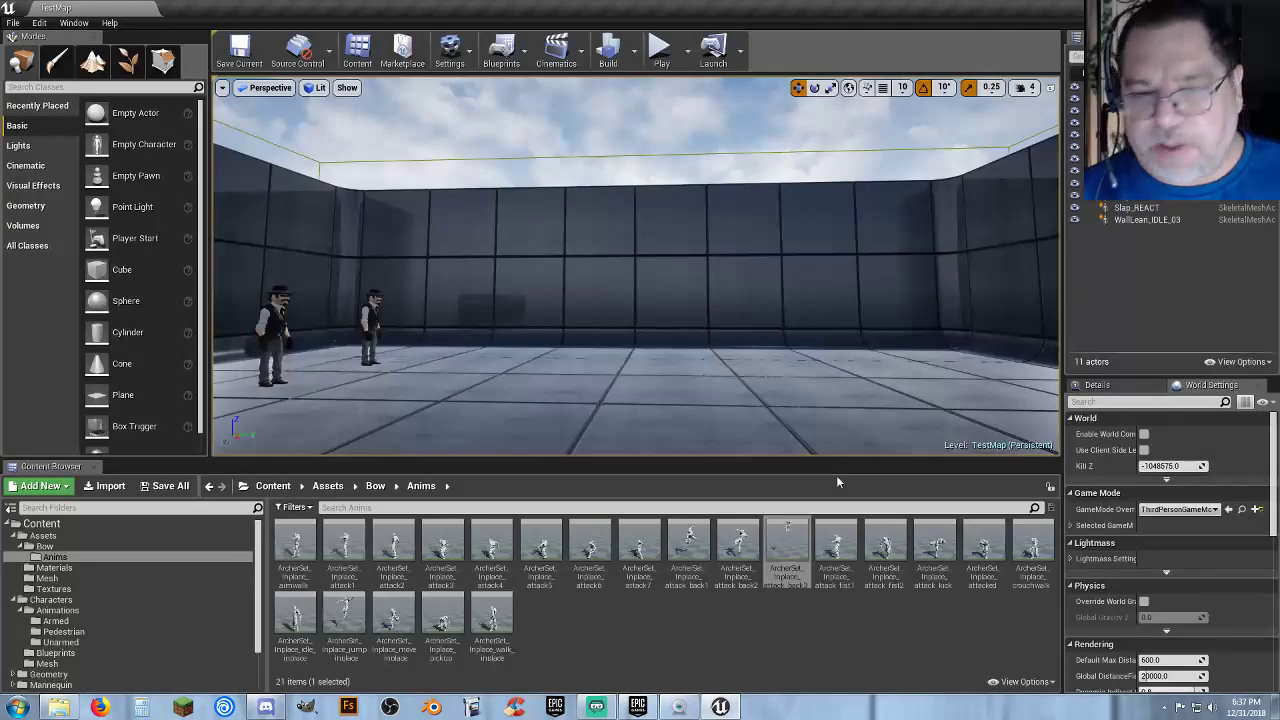
click(800, 648)
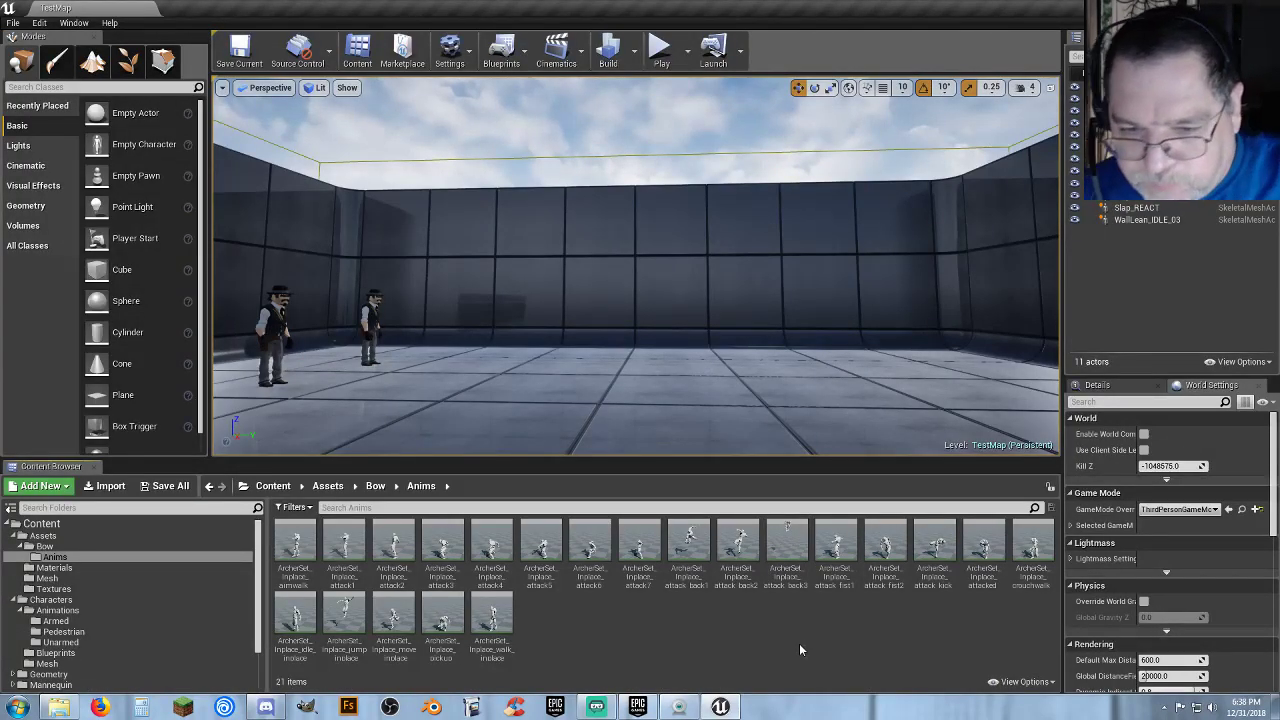
double_click(835, 547)
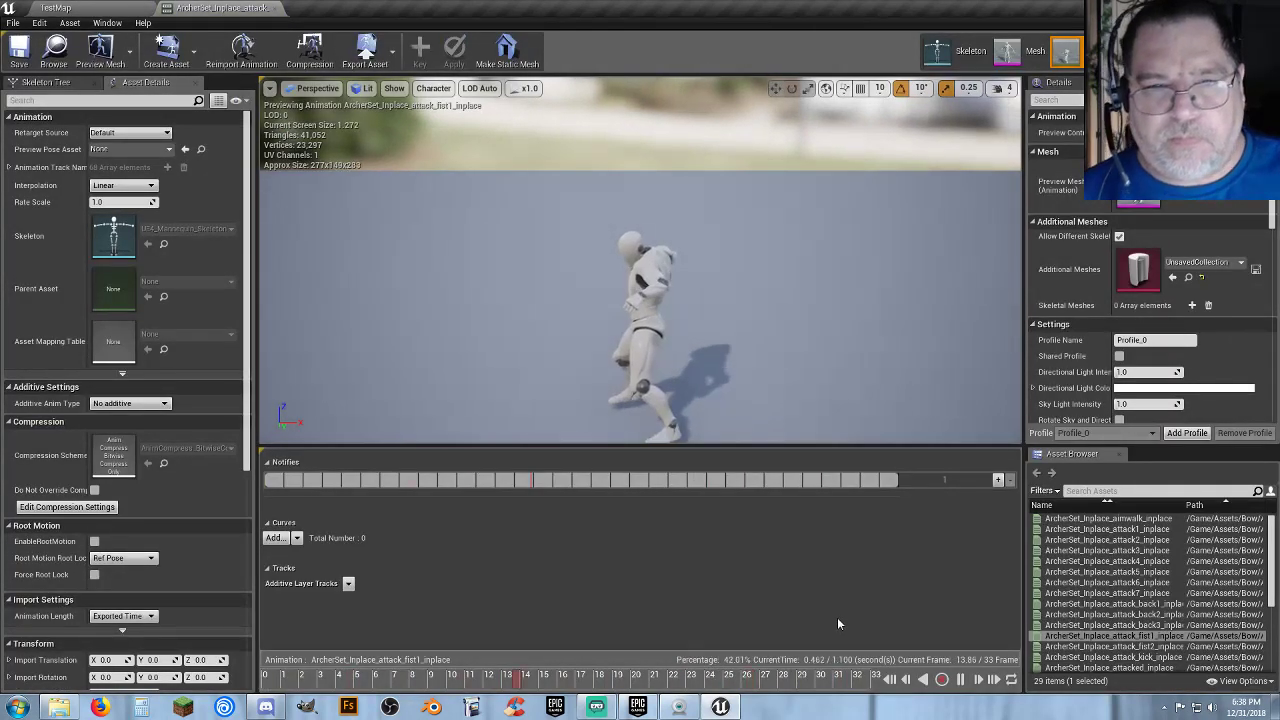
click(275, 8)
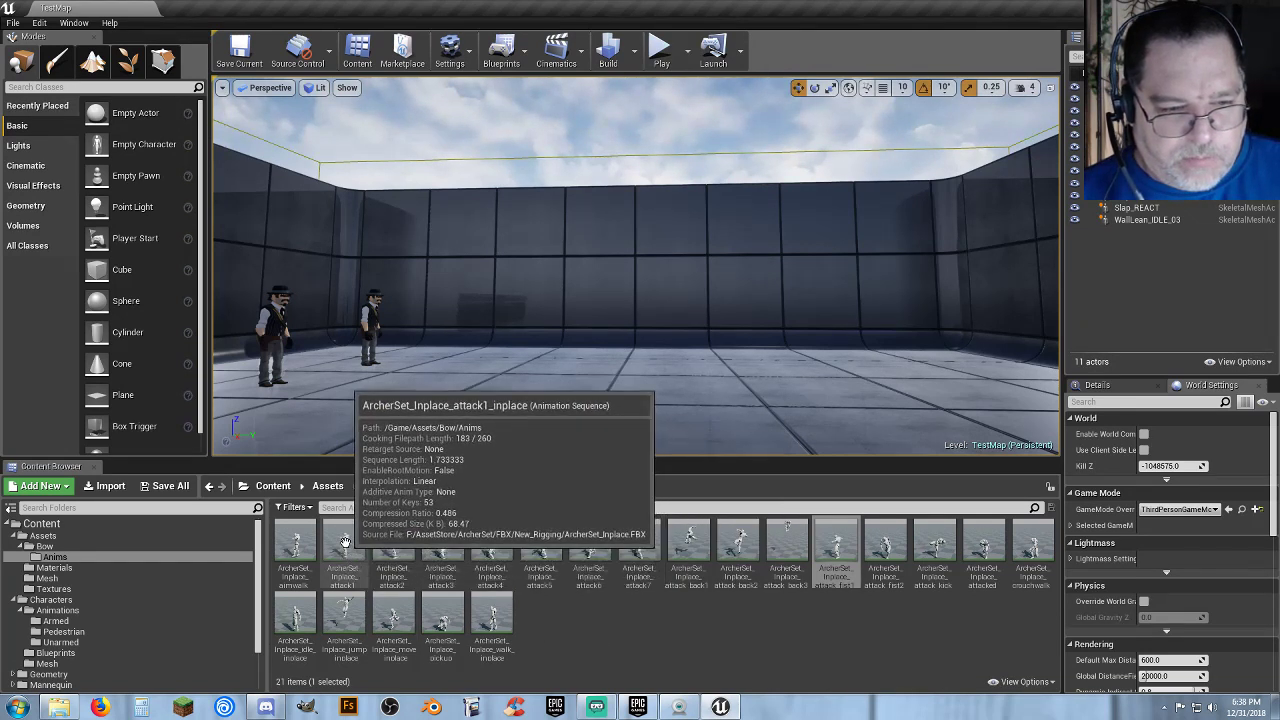
double_click(352, 572)
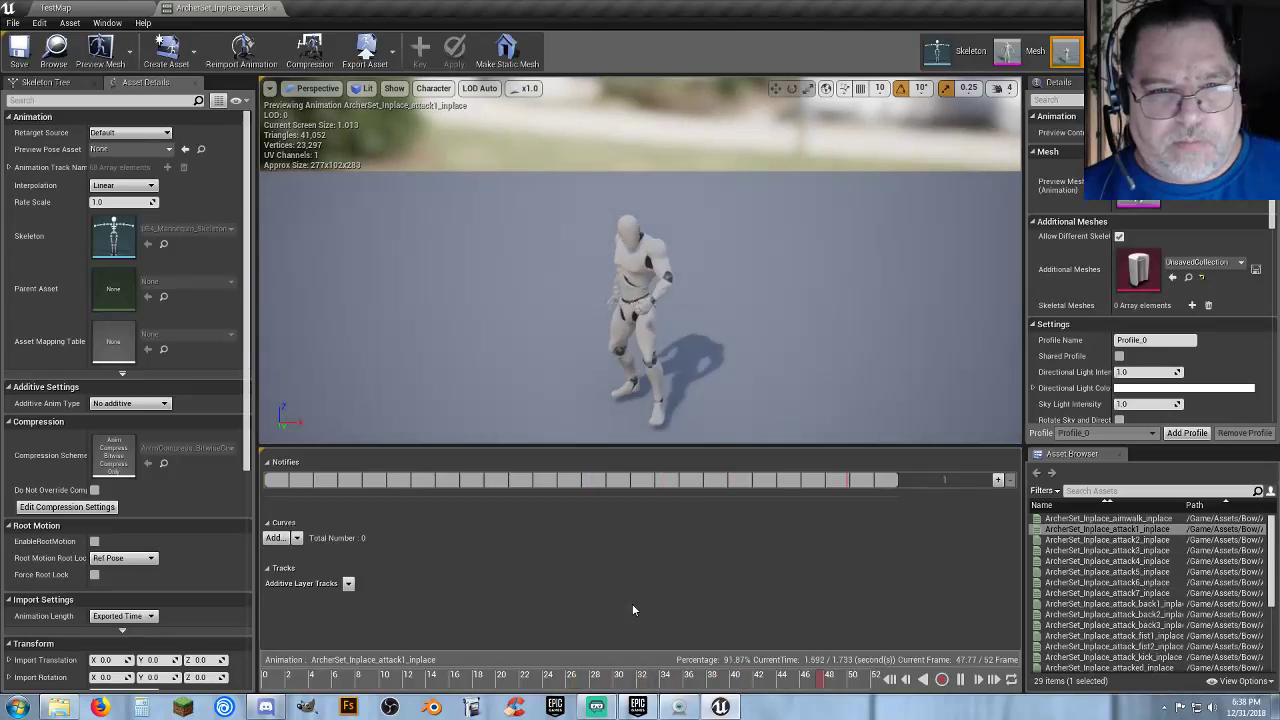
click(275, 9)
Force delete every ArcherSet animation in the Anims folder except ArcherSet_Inplace_attack1_inplace.
click(393, 550)
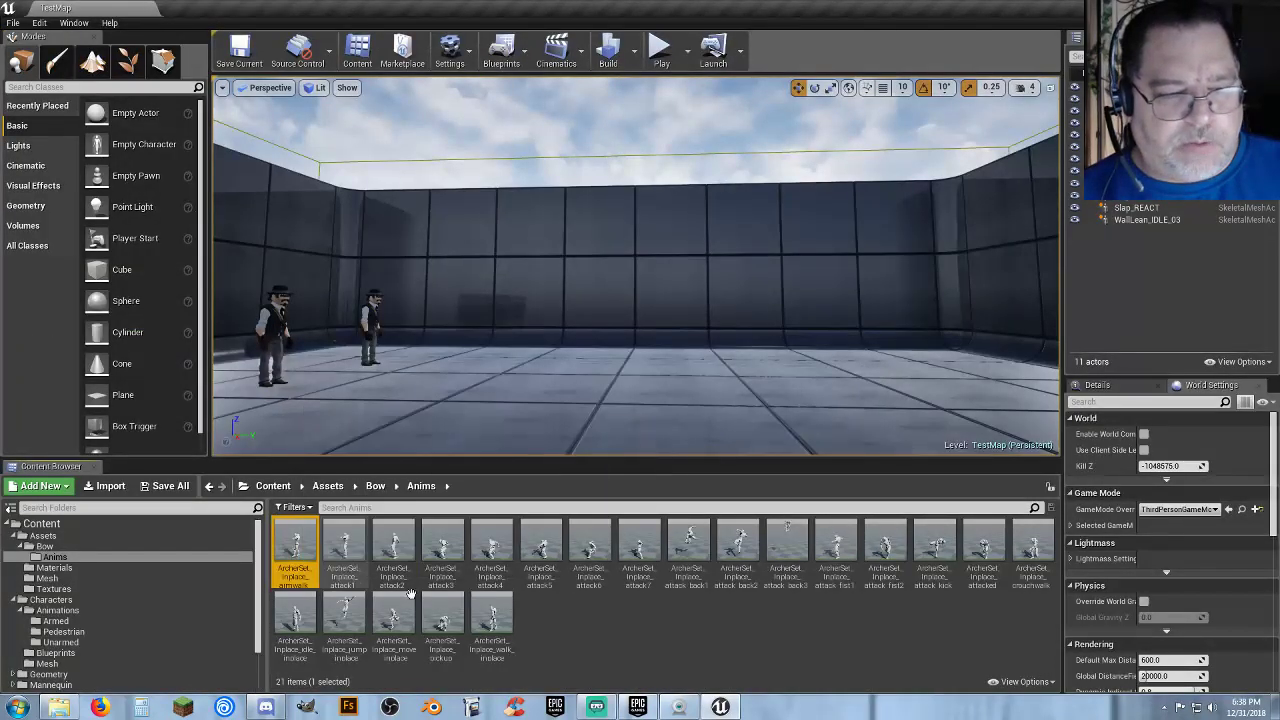
shift+click(506, 641)
ctrl+click(301, 581)
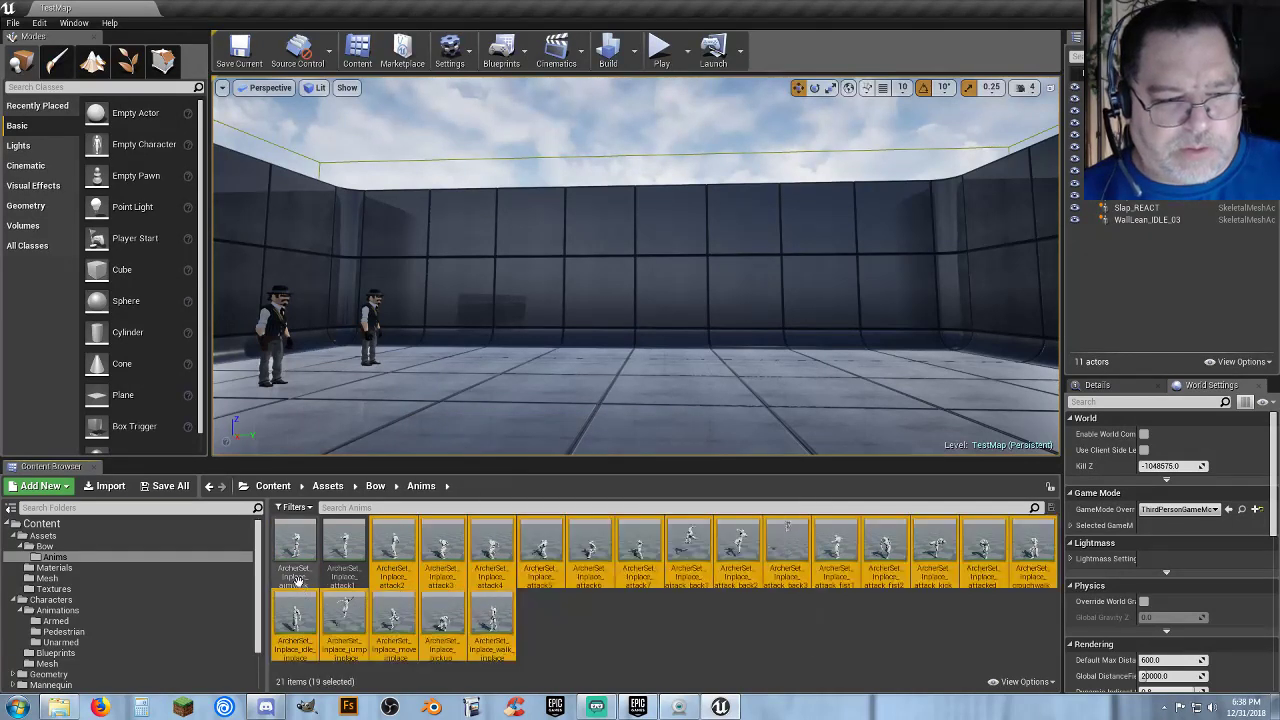
key(Delete)
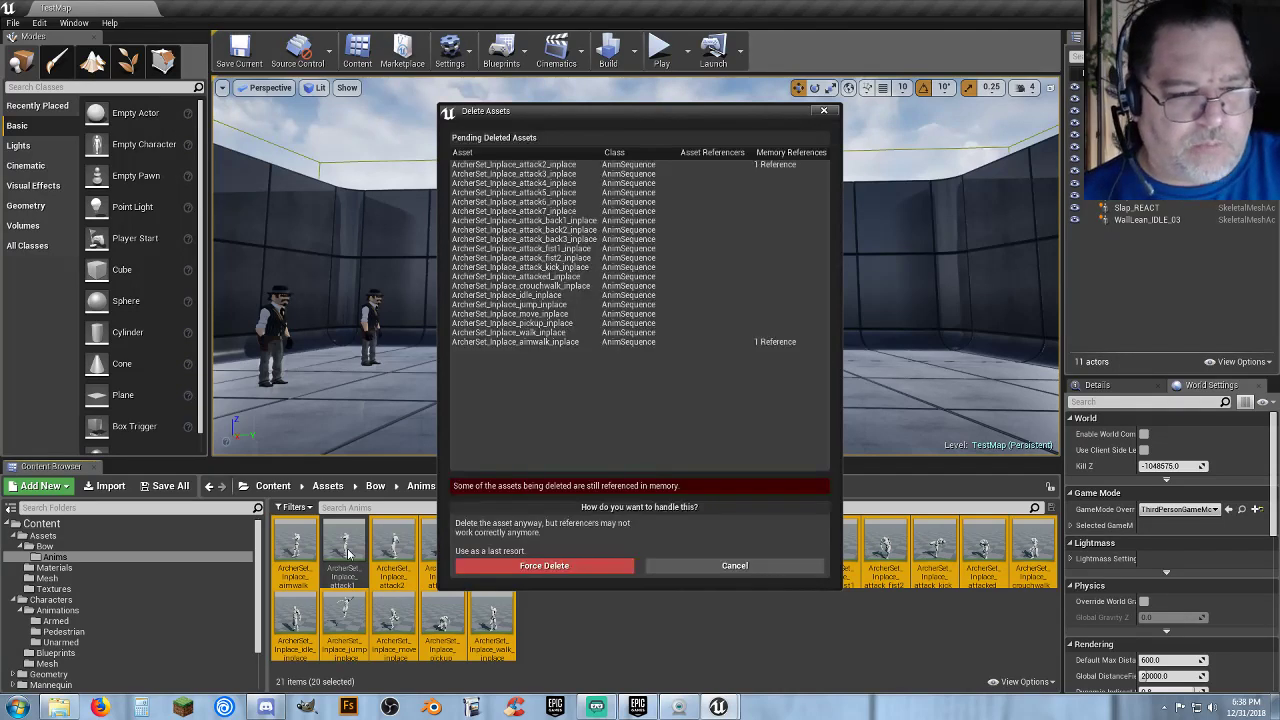
click(590, 567)
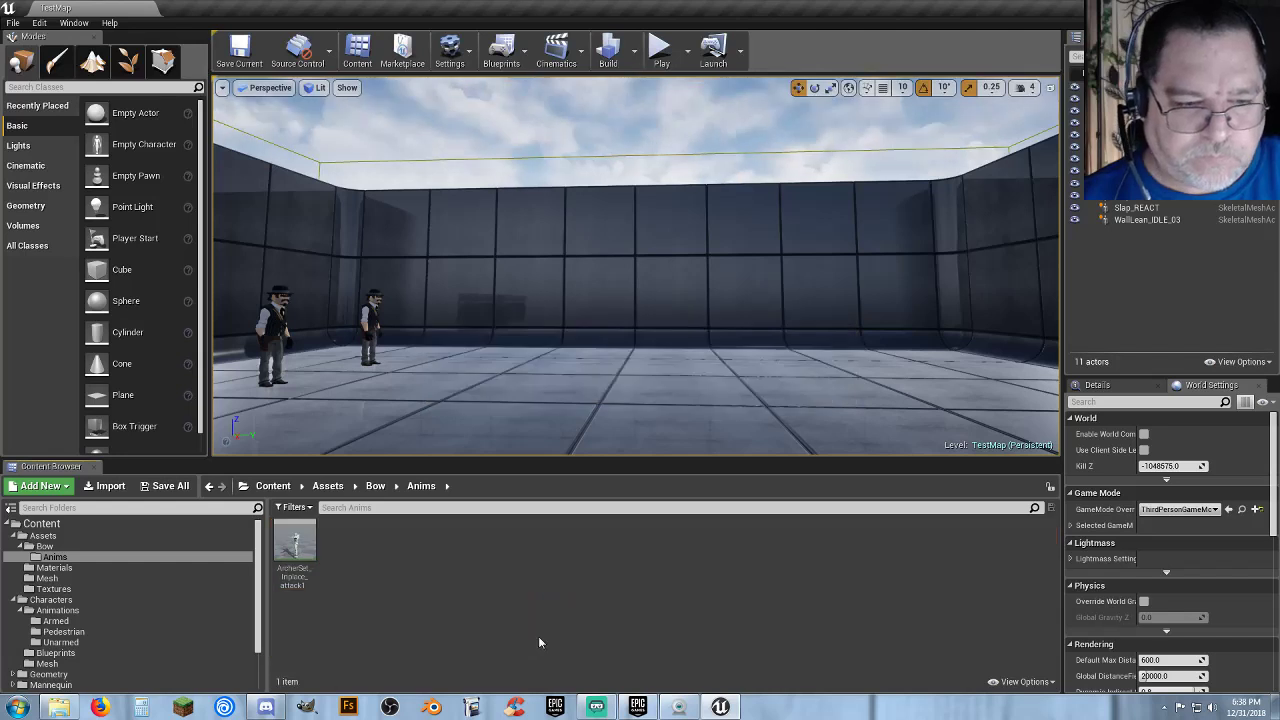
Set up a duplicate-and-retarget of the ArcherSet attack1 animation to the SK_Polygon skeleton, with Characters/Animations/Armed as the destination folder.
right_click(295, 545)
mouse_move(384, 205)
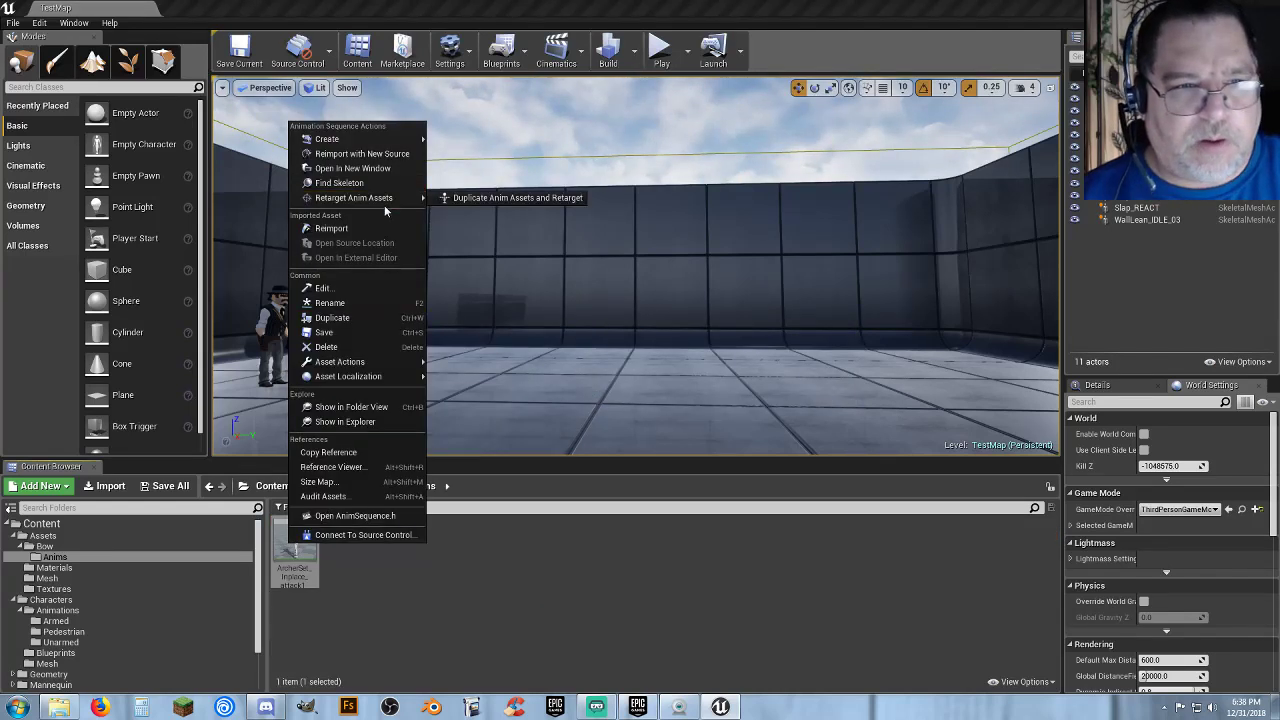
click(475, 197)
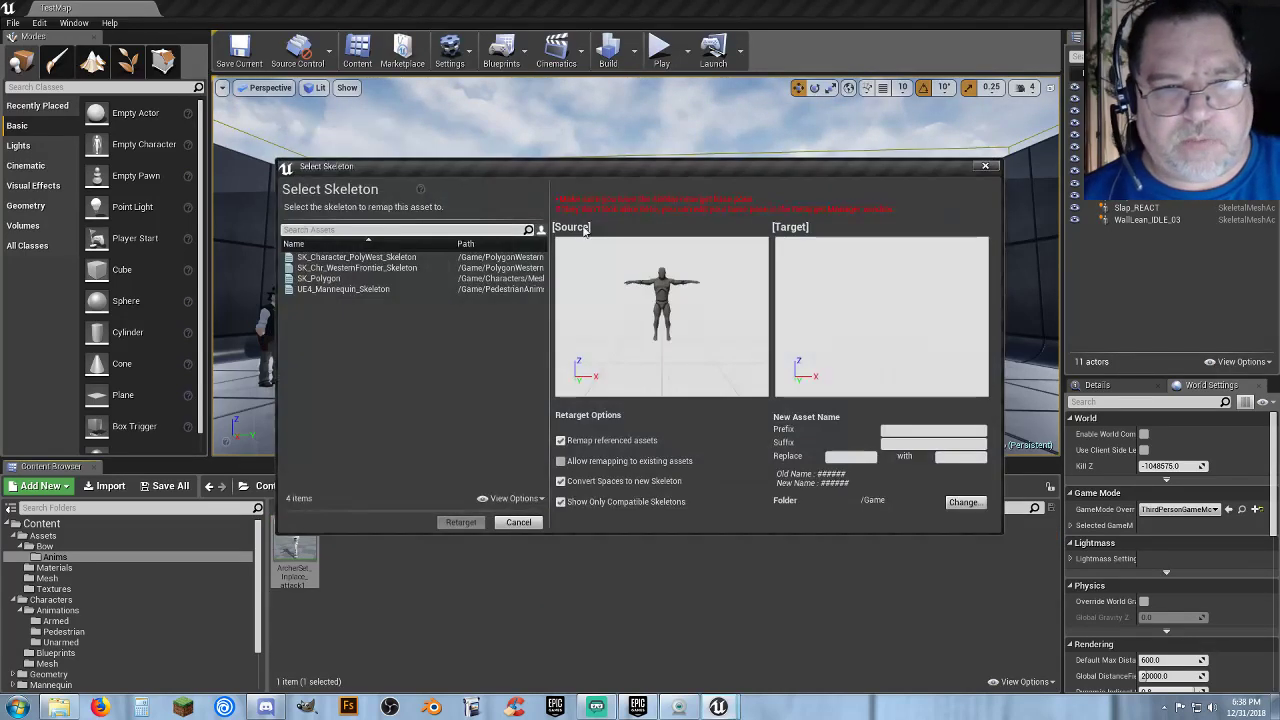
click(360, 278)
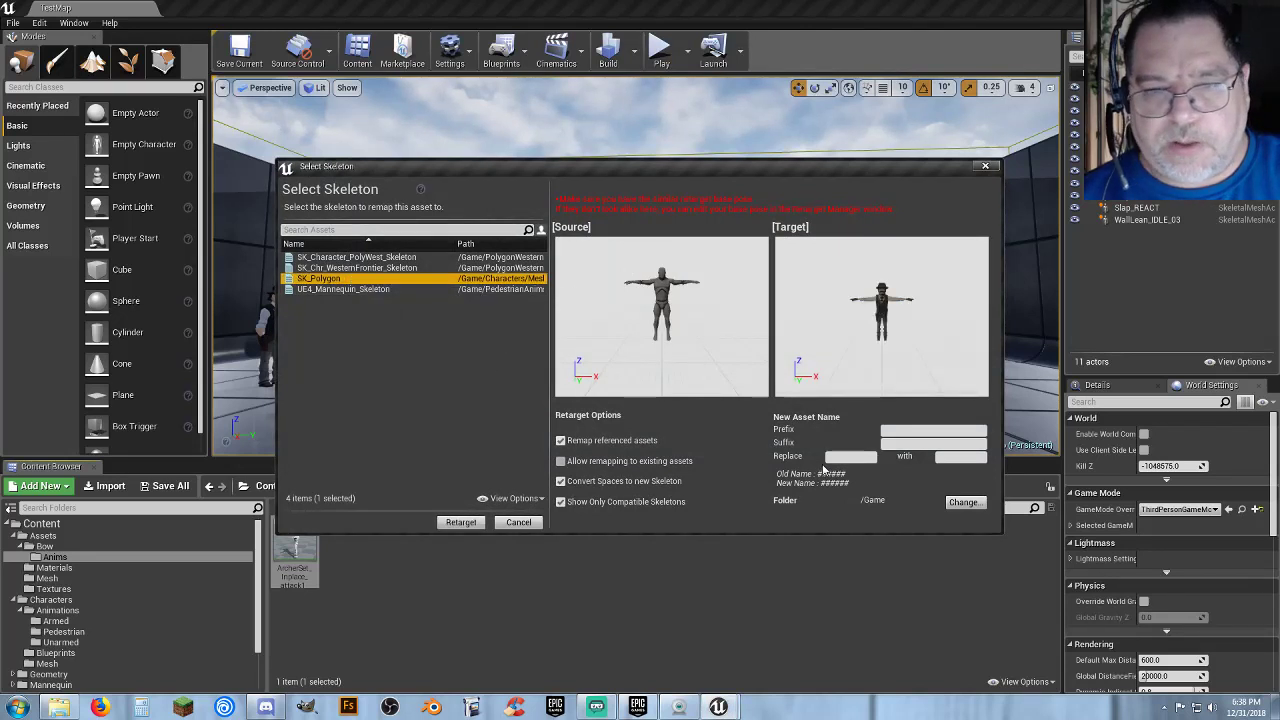
click(963, 502)
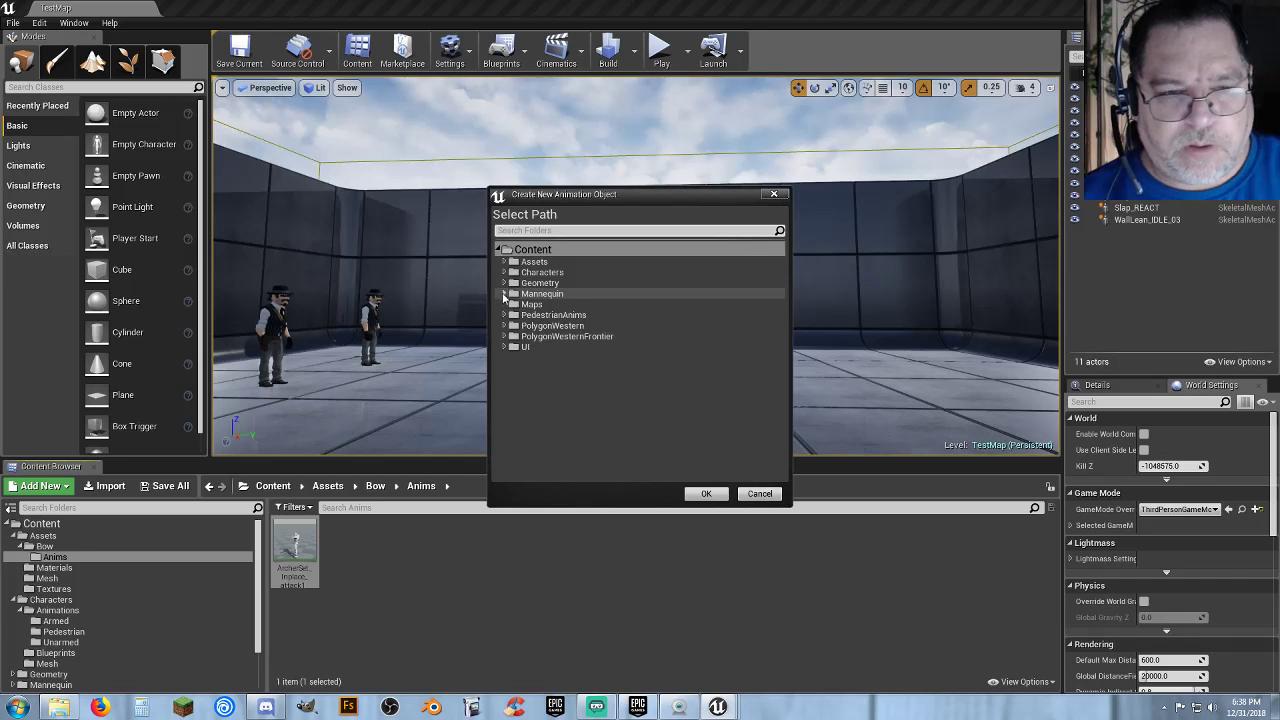
click(505, 273)
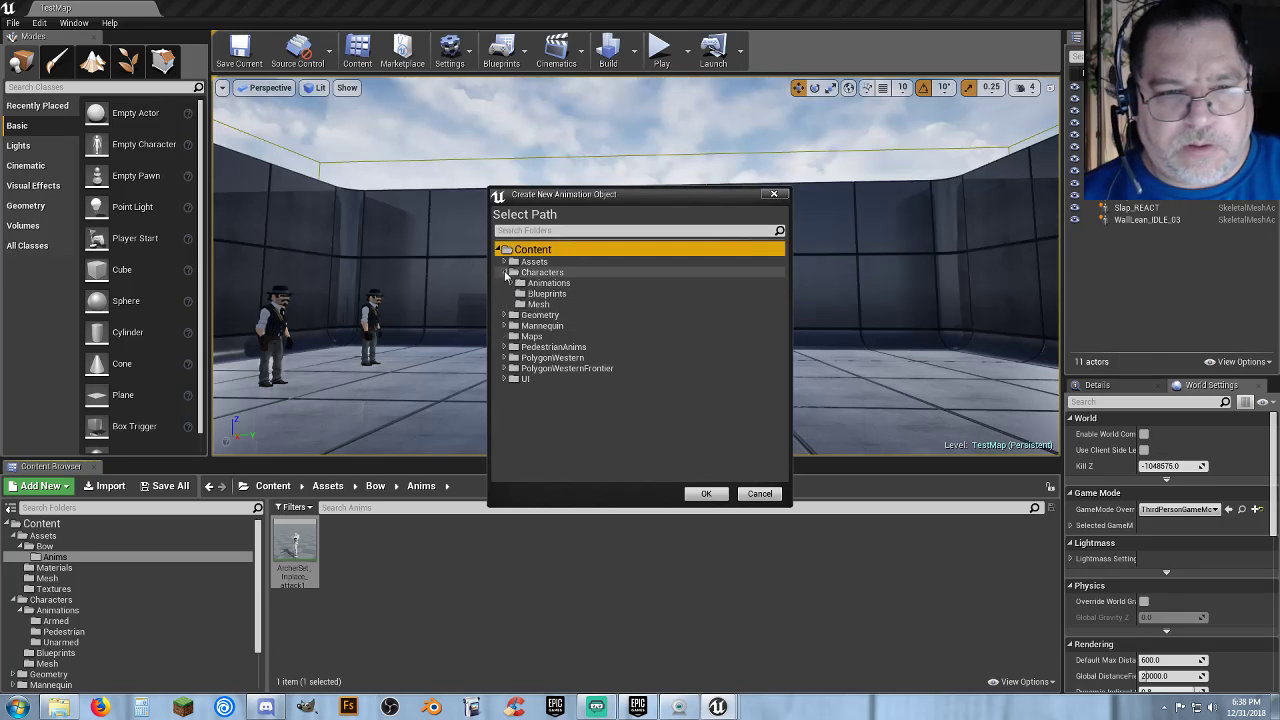
click(512, 284)
click(545, 294)
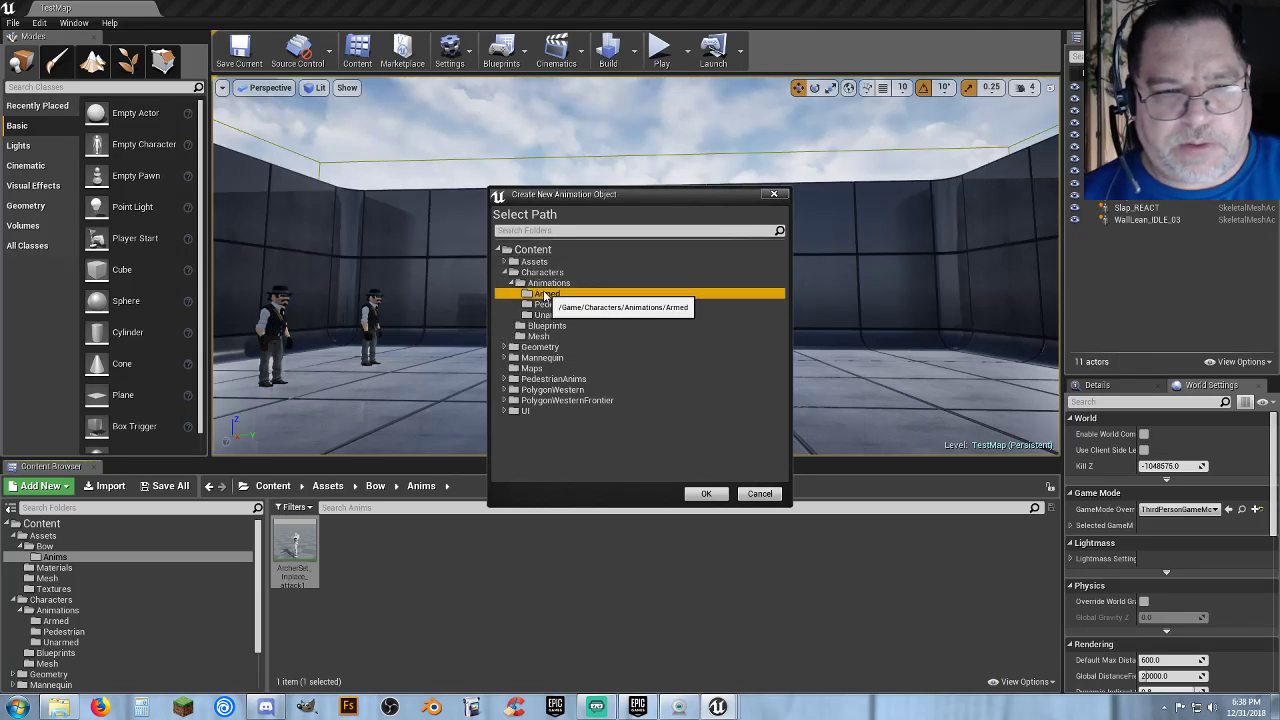
click(705, 493)
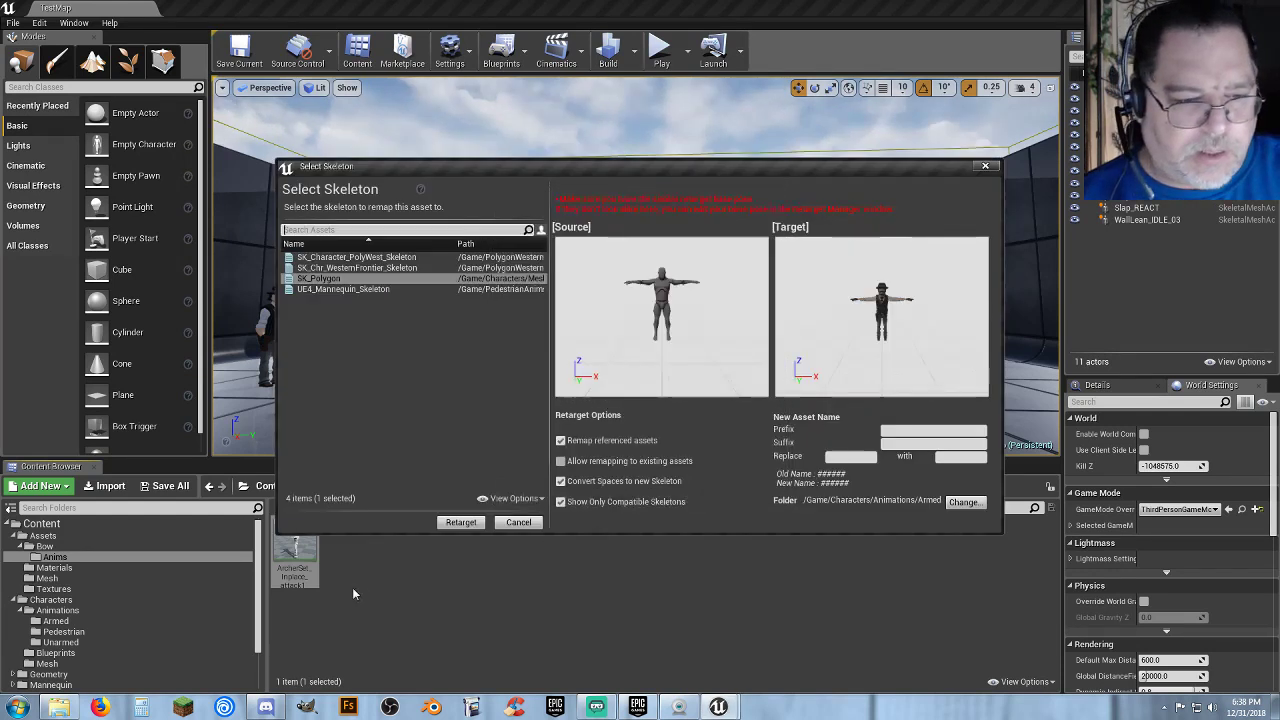
Replace ArcherSet_Inplace_attack1_inplace with Bow_Fire in the new asset name and retarget the animation.
click(309, 586)
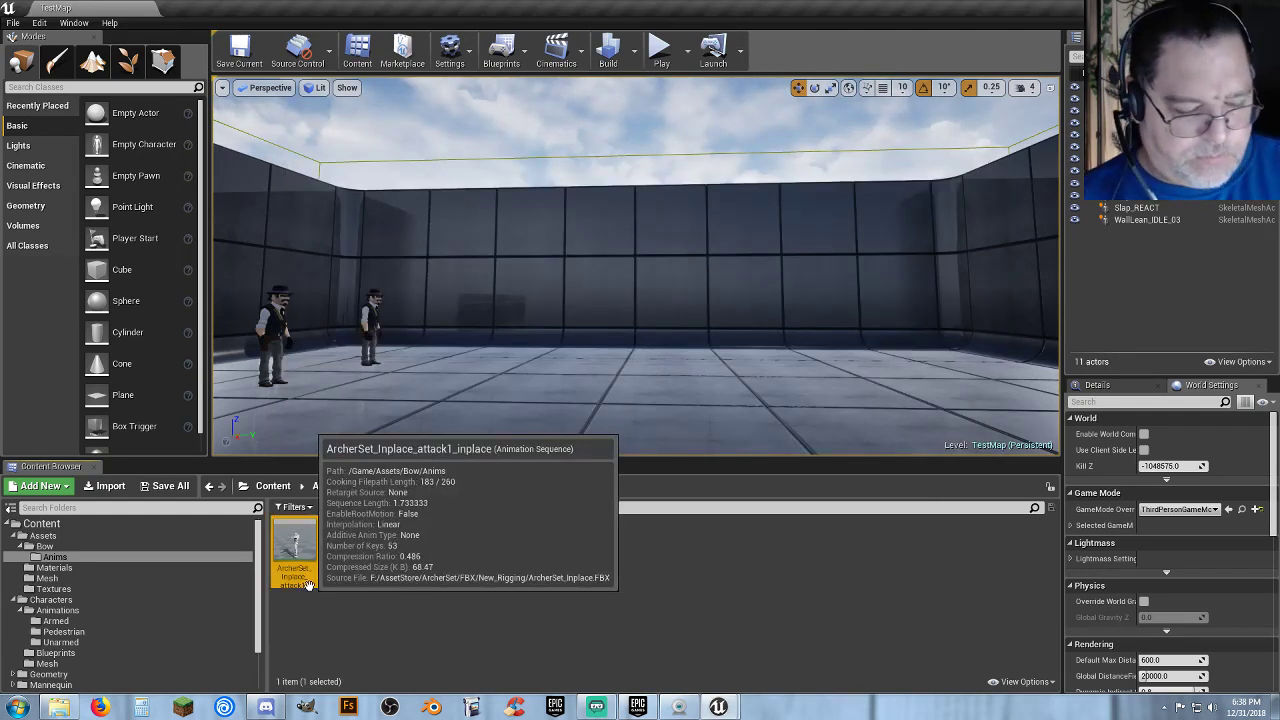
click(309, 586)
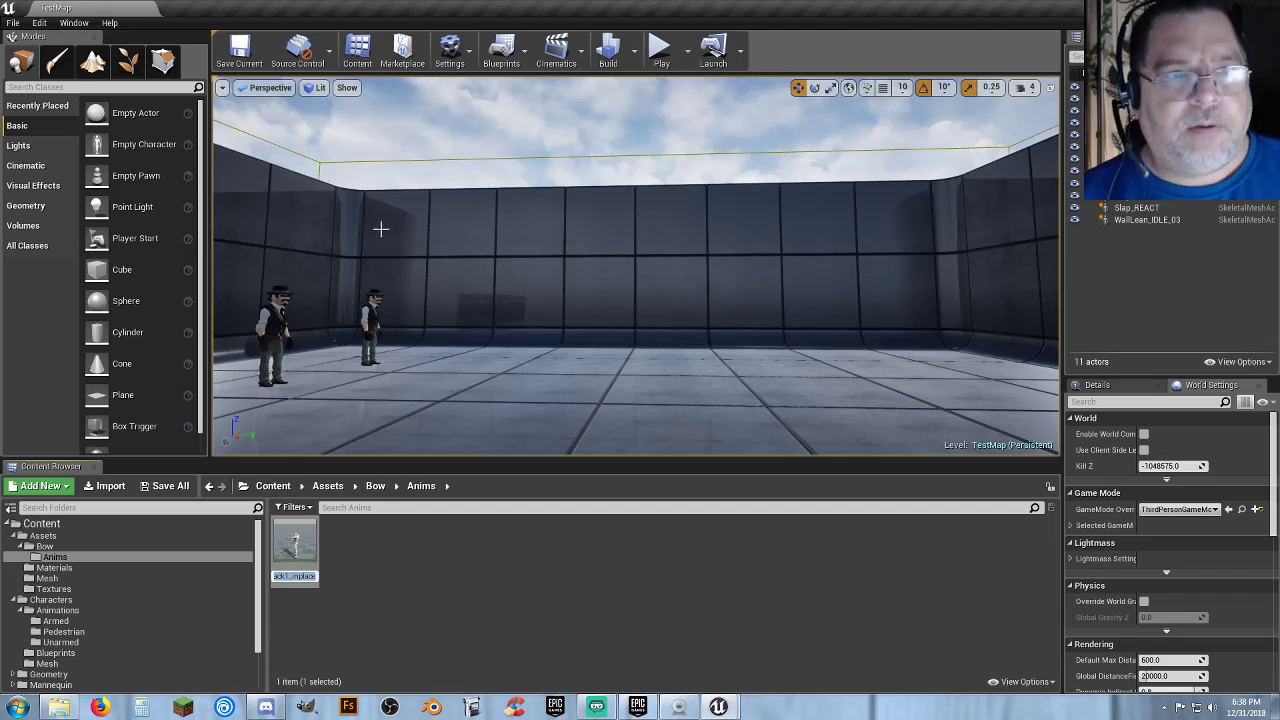
click(418, 615)
mouse_move(727, 708)
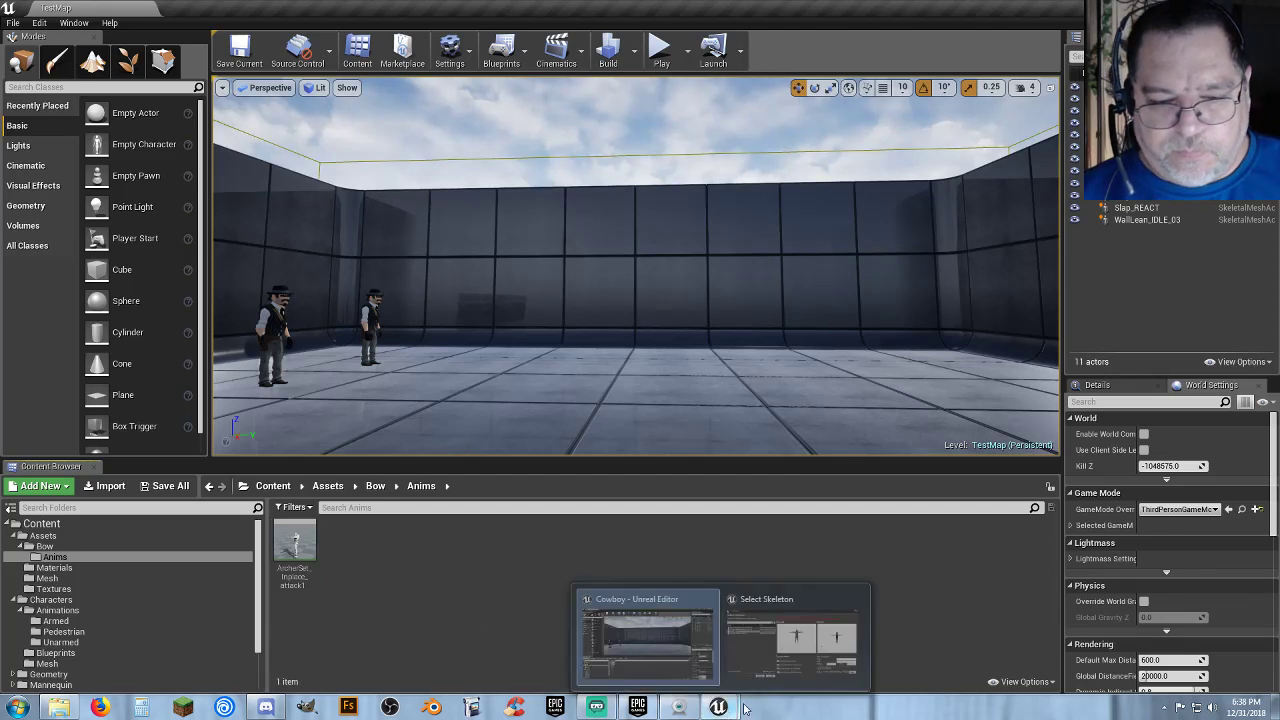
click(773, 662)
click(850, 456)
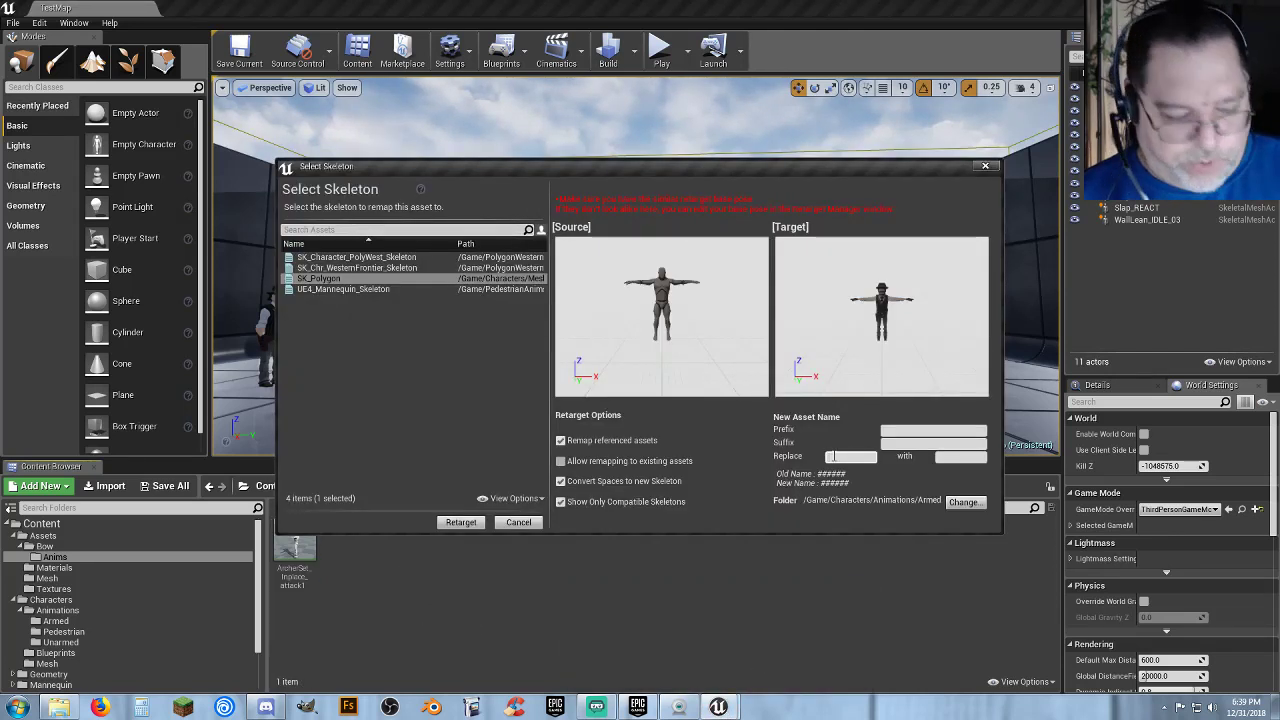
text(ArcherSet_inplace_attack1_inplace)
click(942, 459)
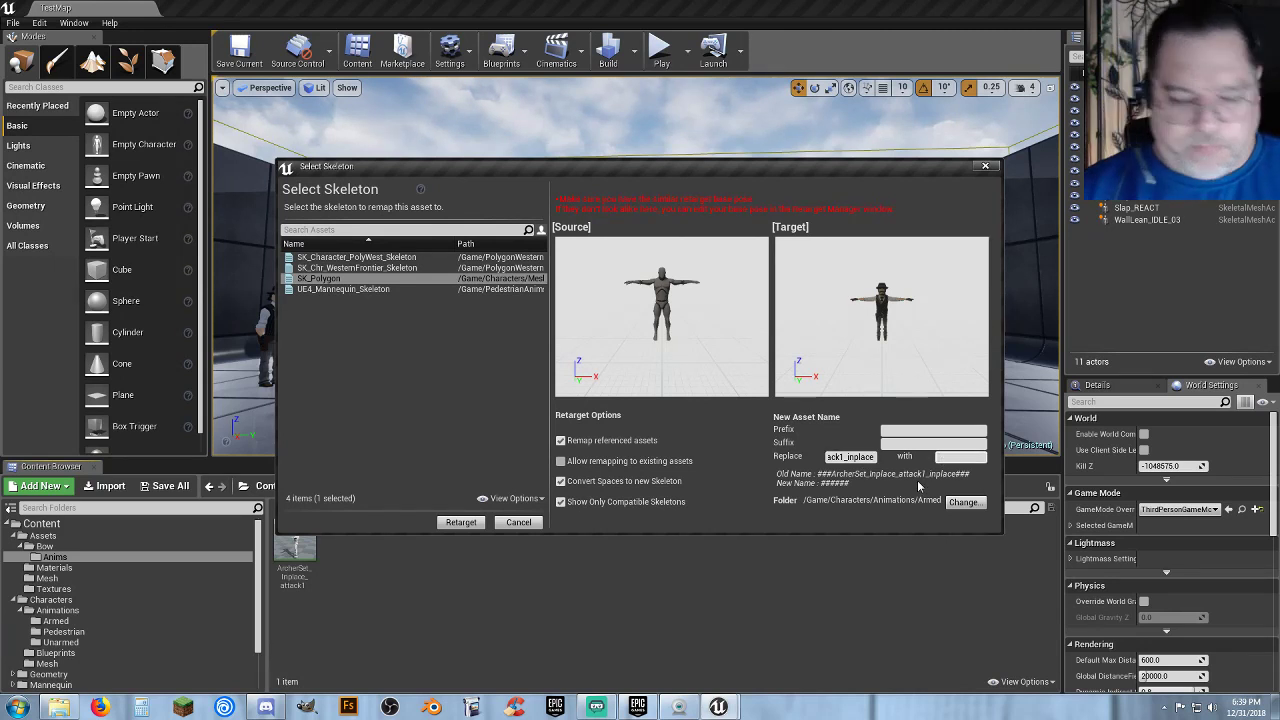
text(Bow)
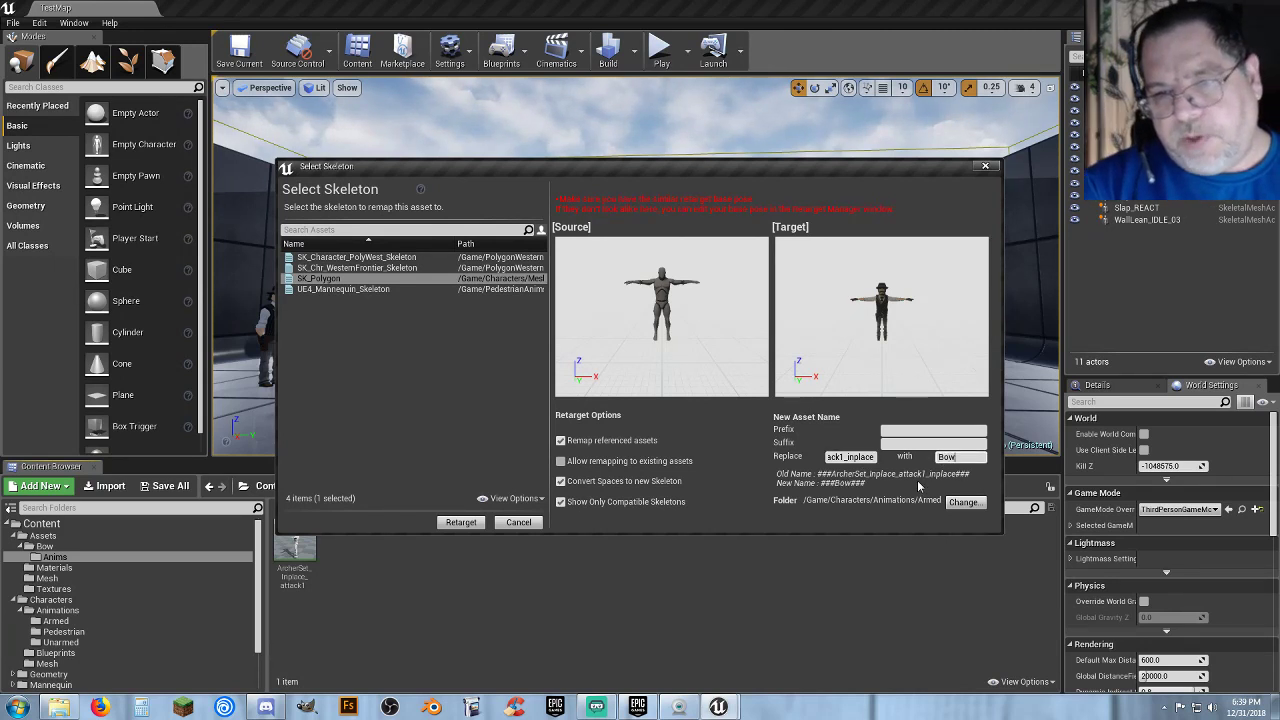
text(_)
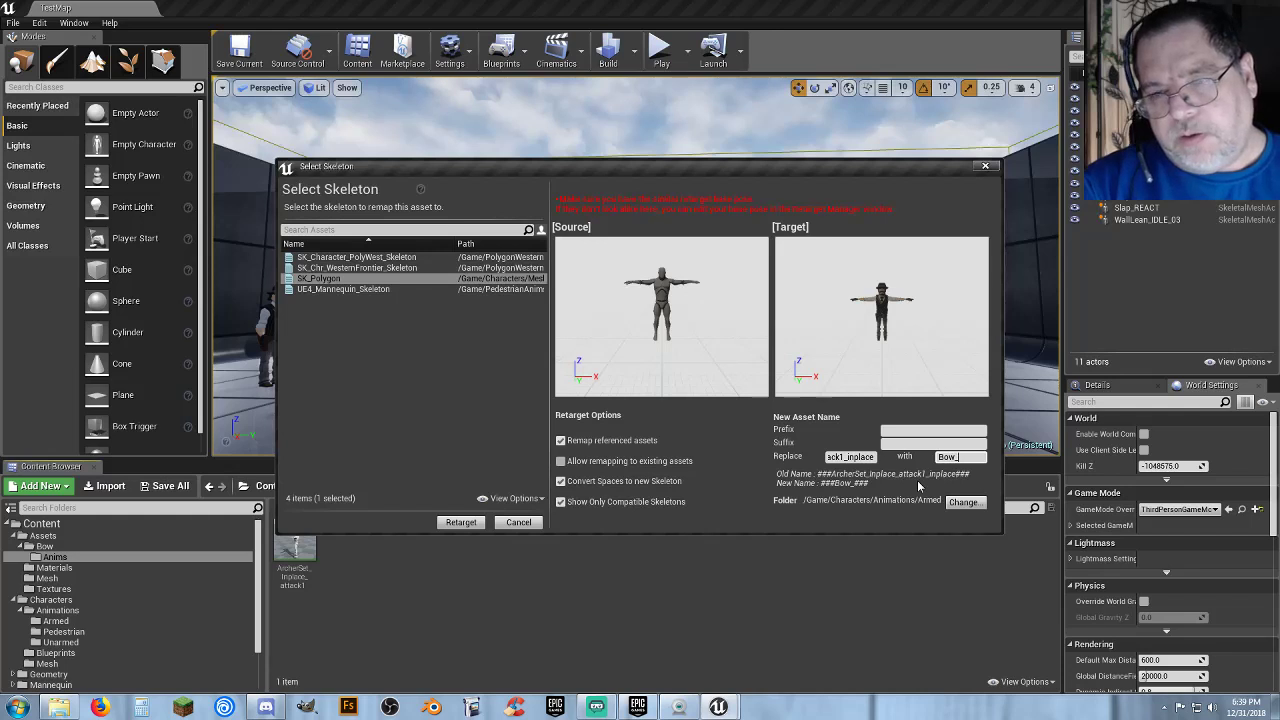
text(Fire)
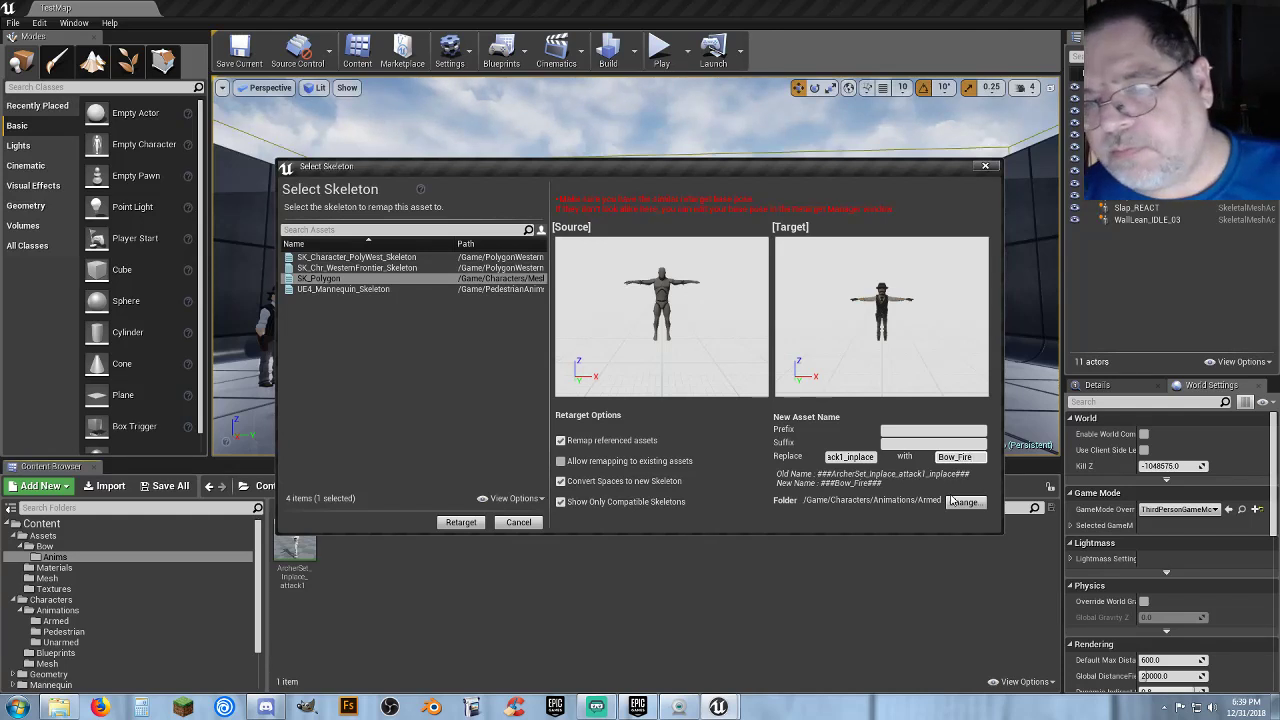
click(461, 523)
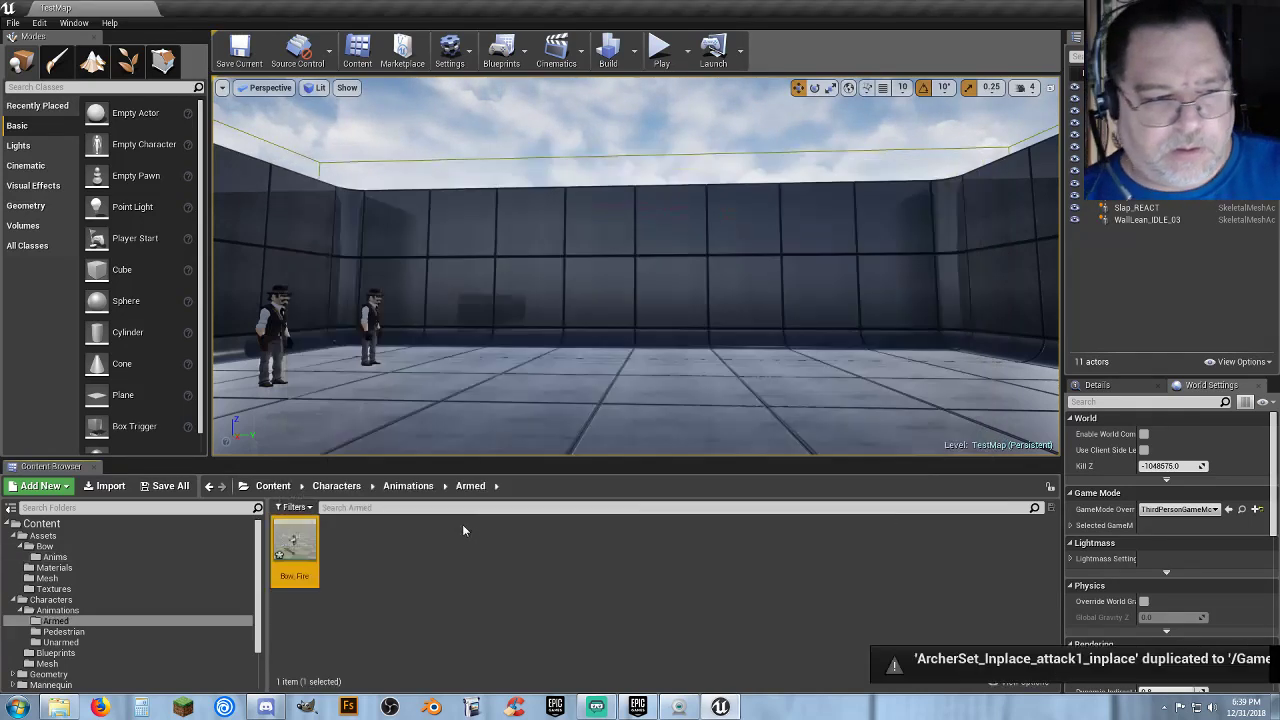
Preview the retargeted Bow_Fire animation and close it.
click(341, 572)
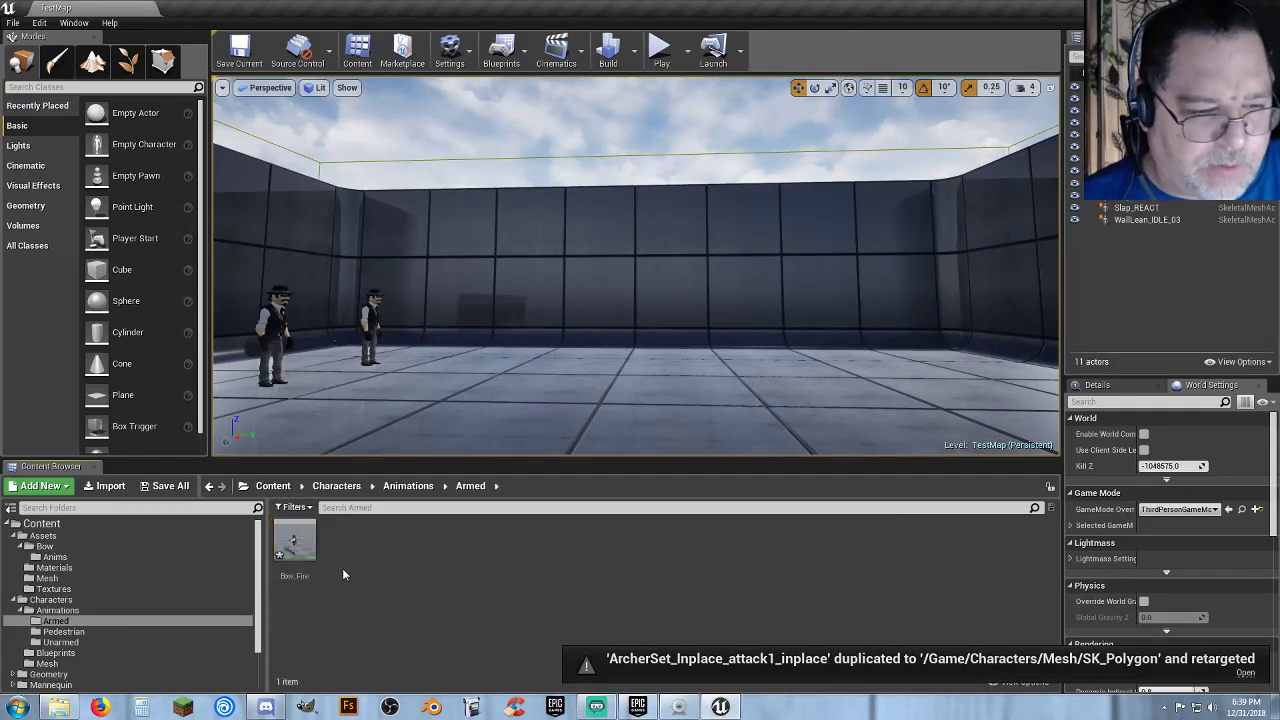
double_click(296, 543)
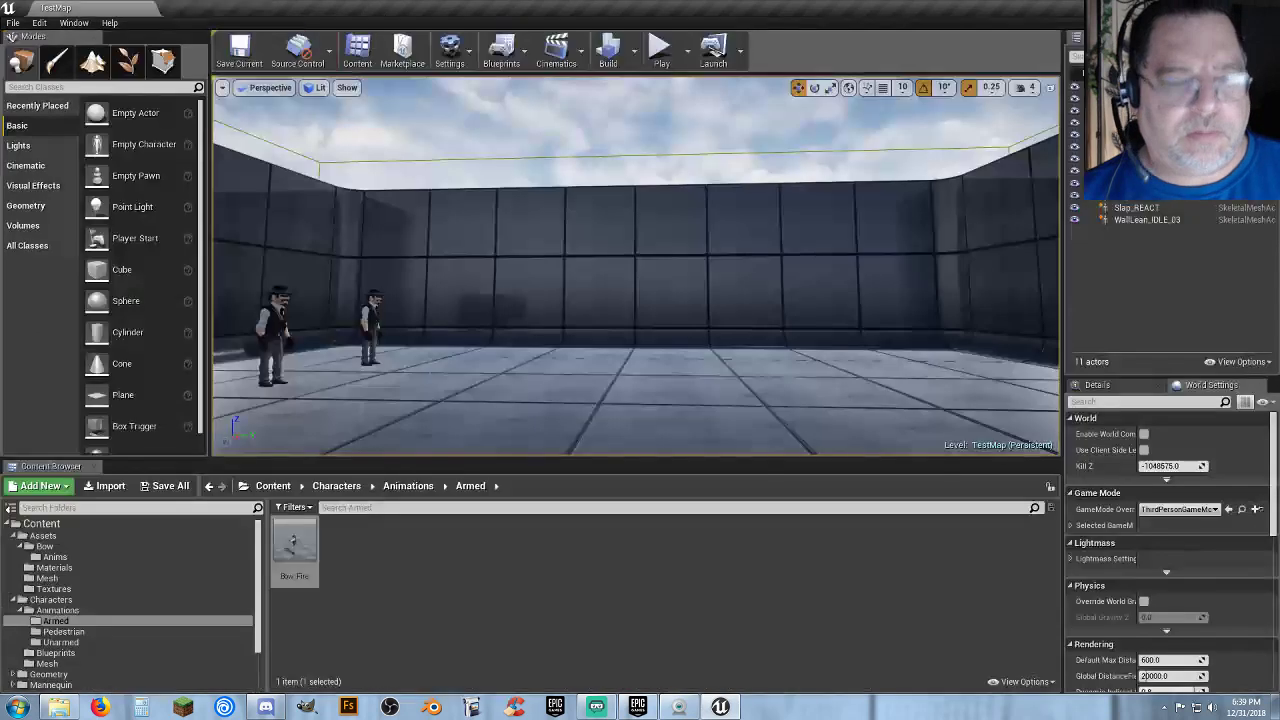
click(277, 8)
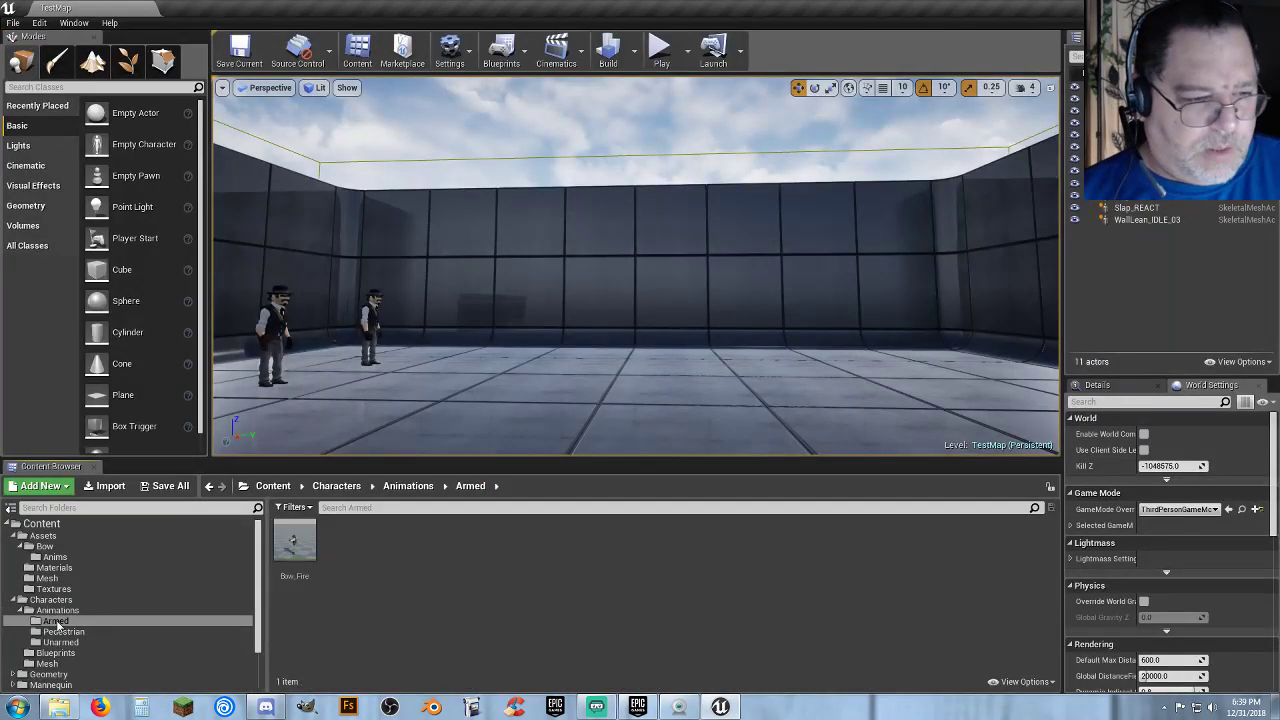
Open the SK_Polygon skeleton from the Characters Mesh folder and show its bone hierarchy.
click(72, 579)
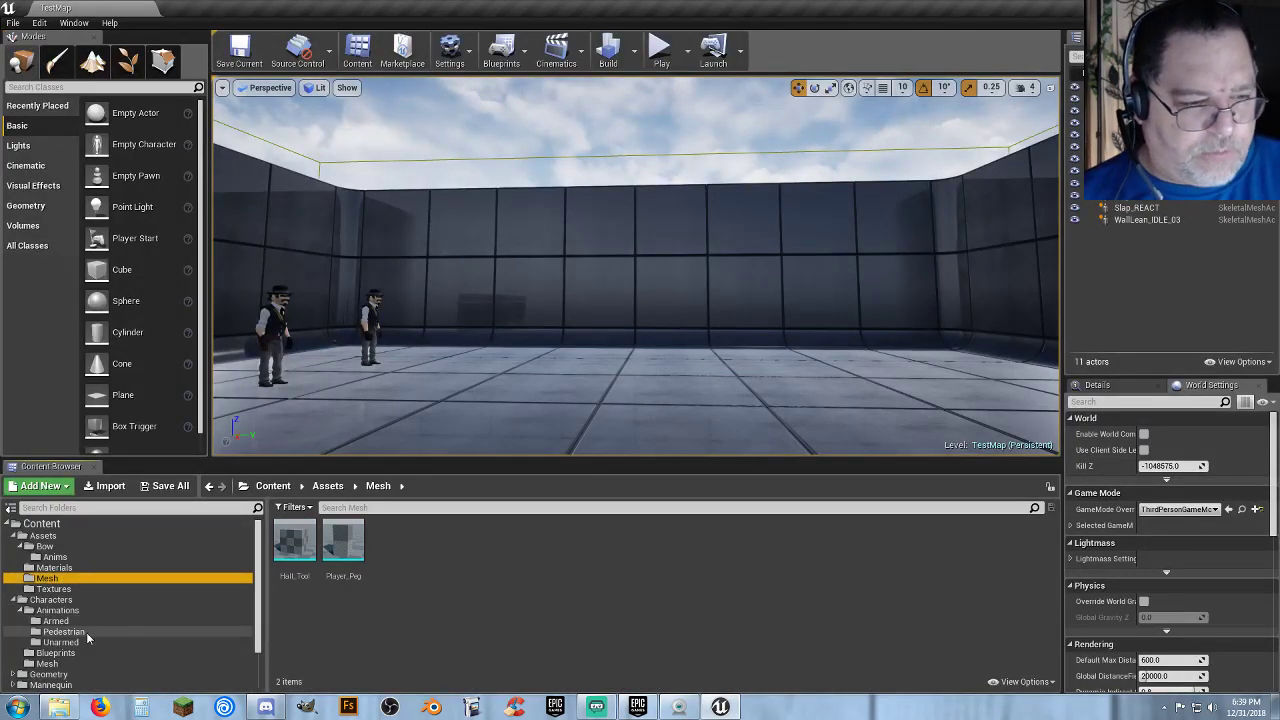
click(47, 663)
click(294, 556)
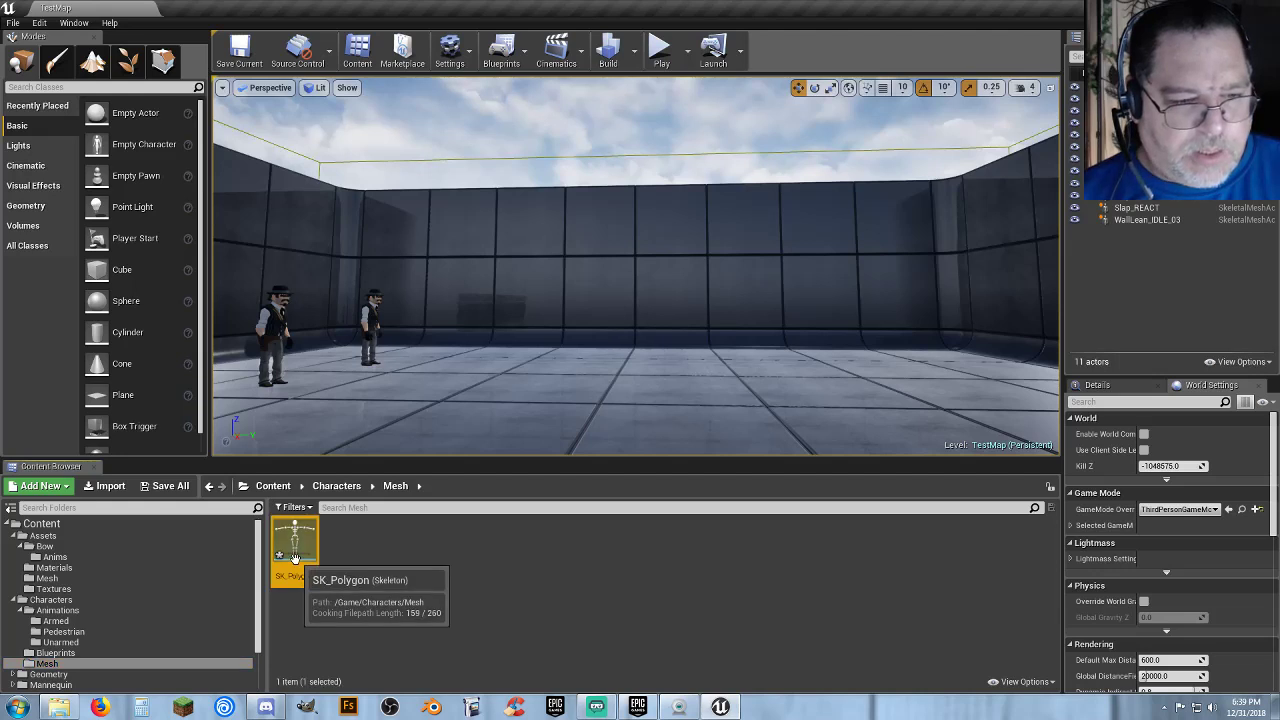
double_click(294, 553)
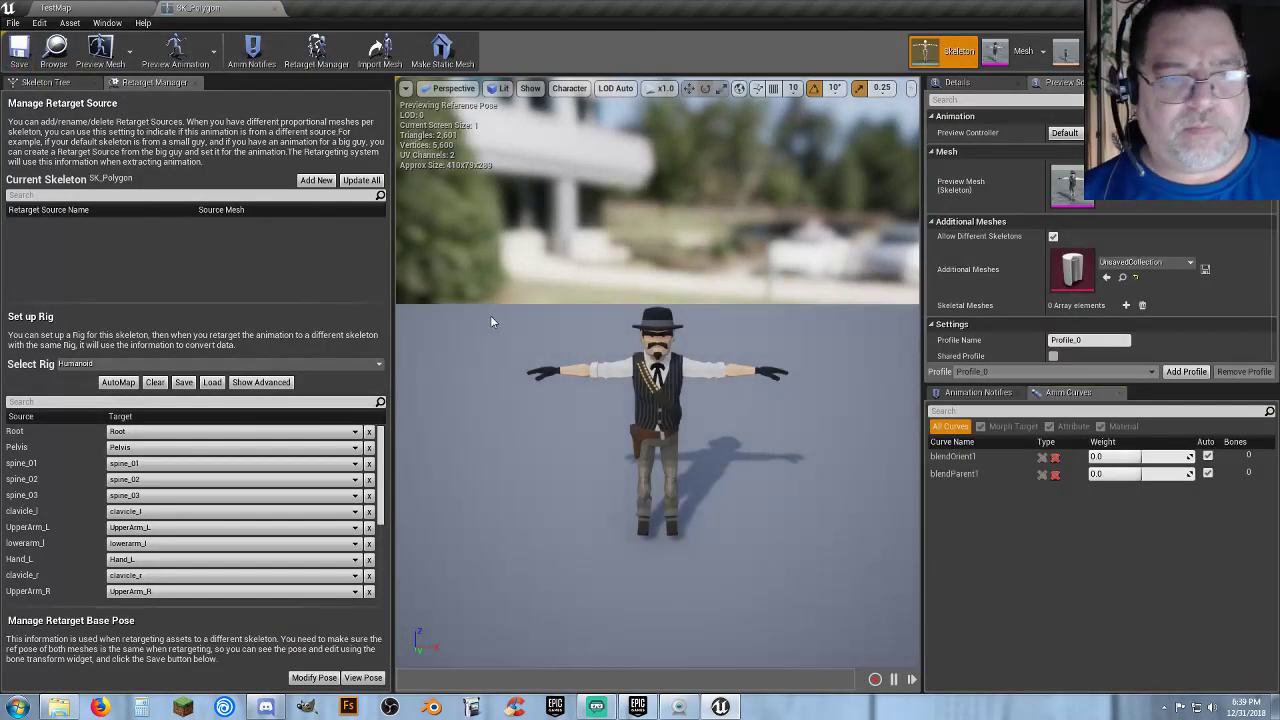
click(58, 84)
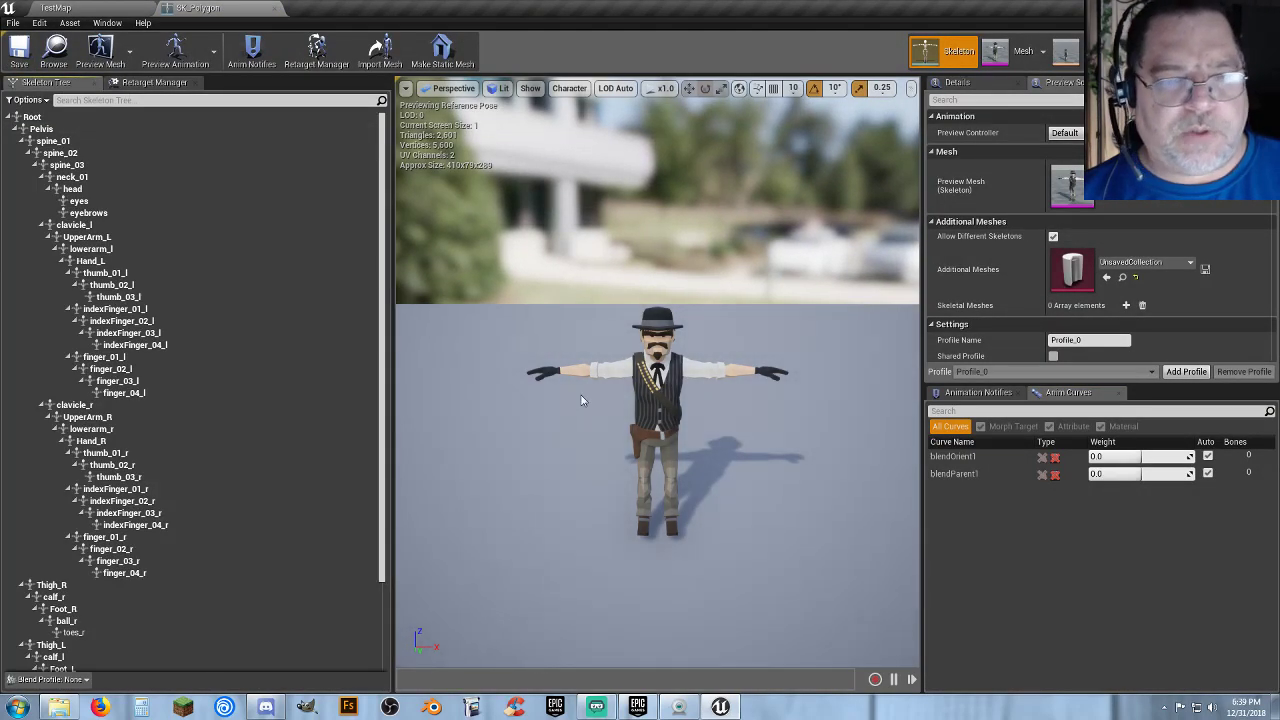
Add a socket to the Hand_R bone and name it Main_Hand.
click(541, 371)
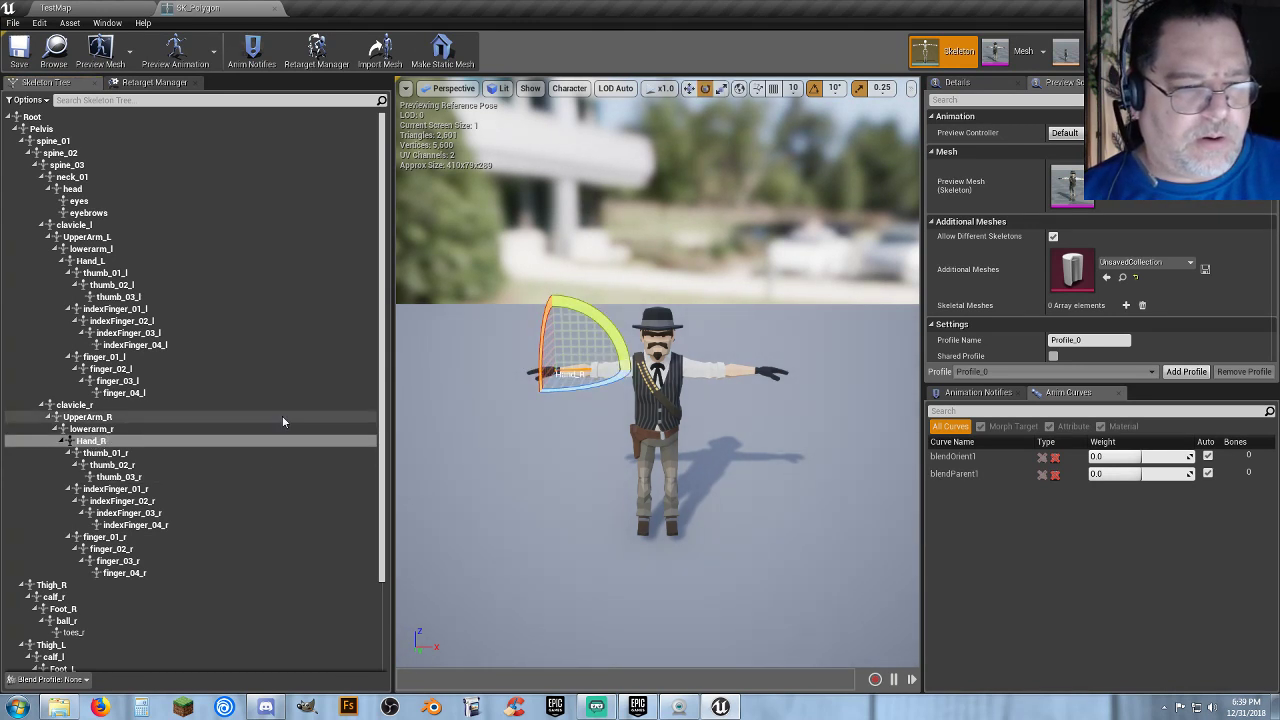
key(f)
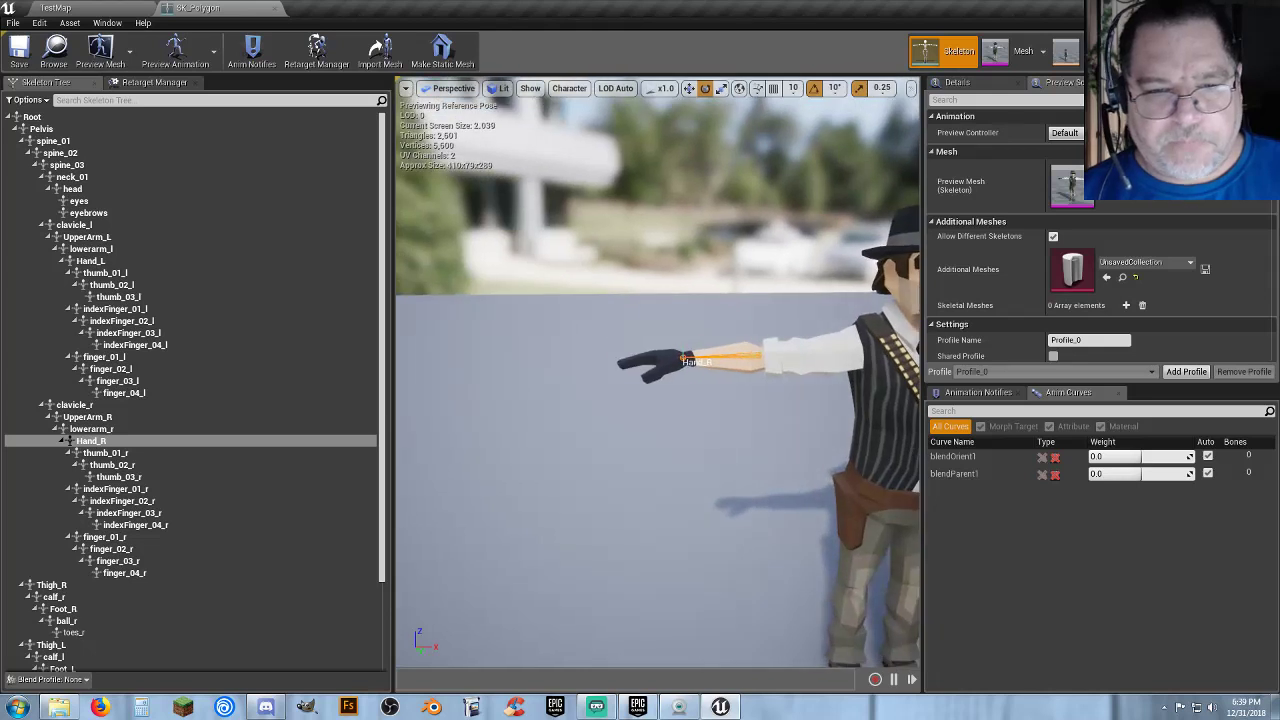
click(104, 441)
right_click(104, 441)
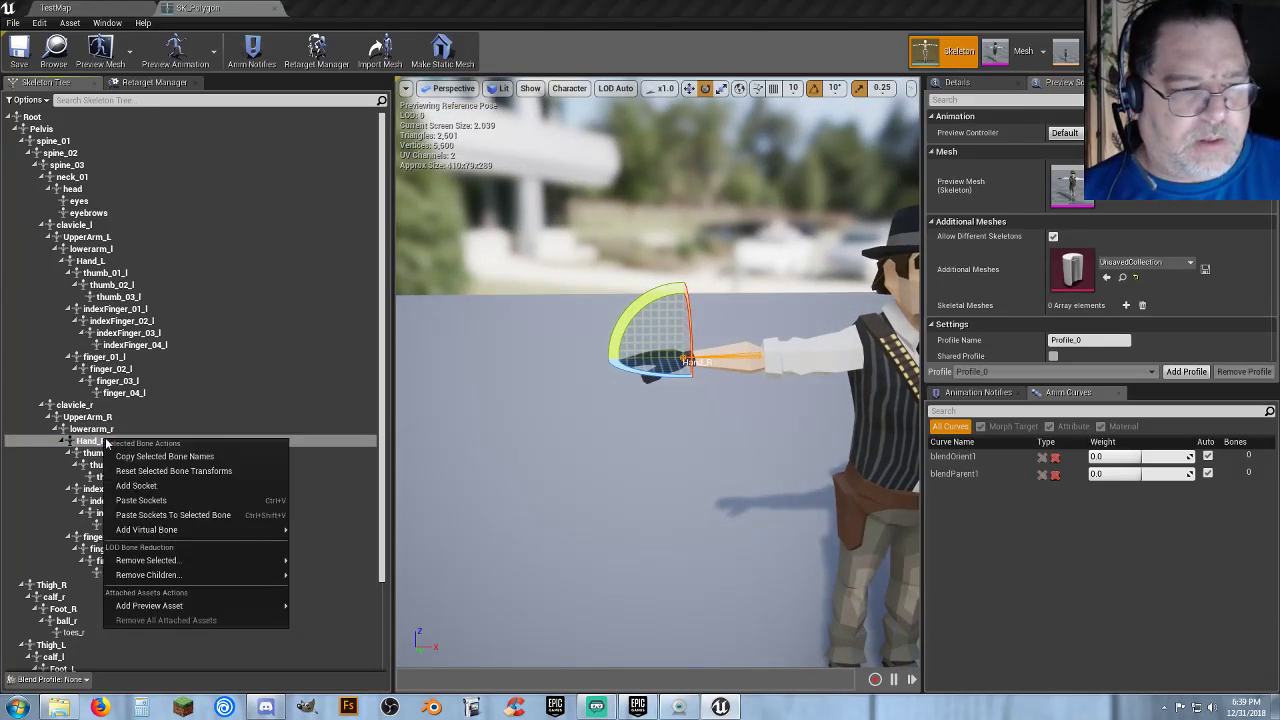
click(185, 481)
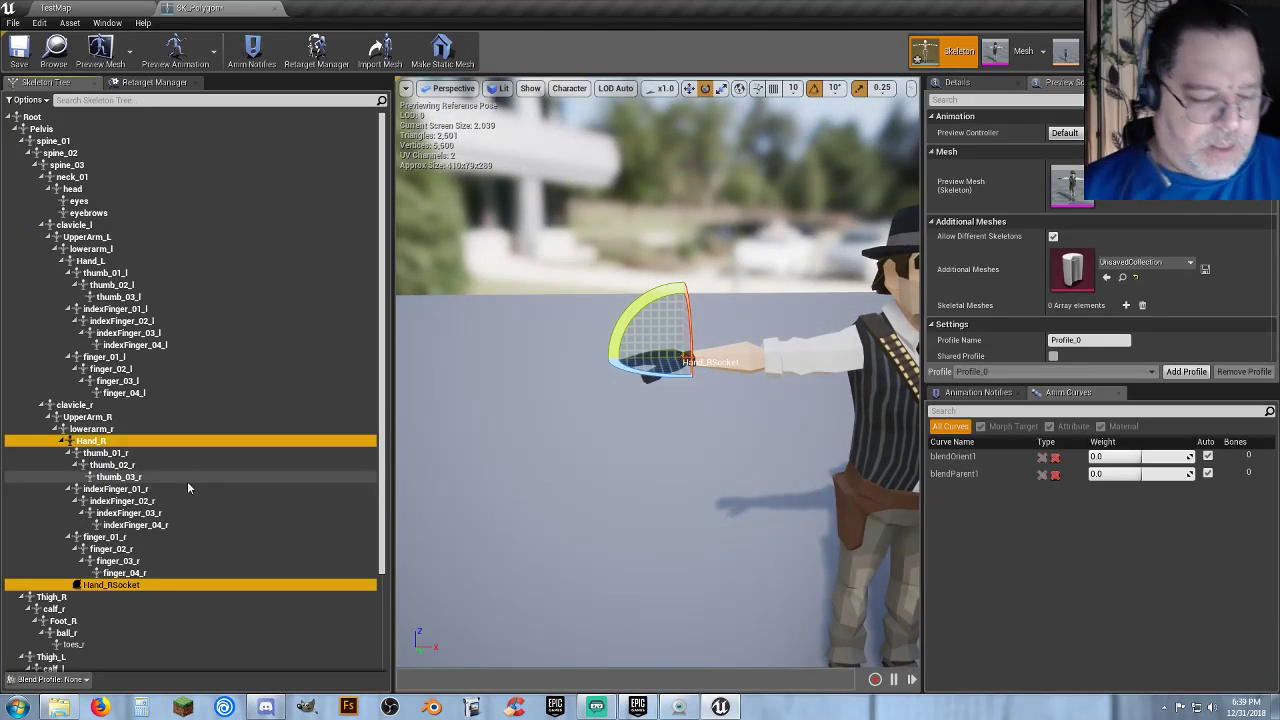
click(143, 586)
click(143, 586)
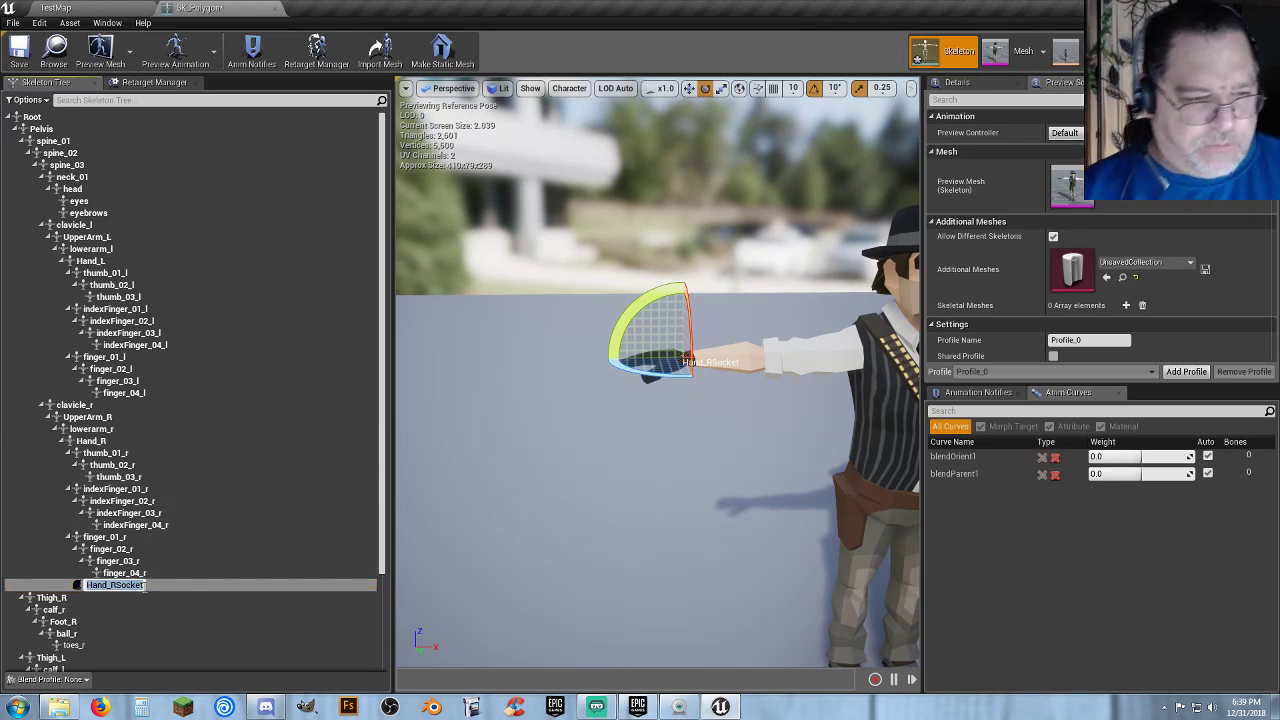
text(Main)
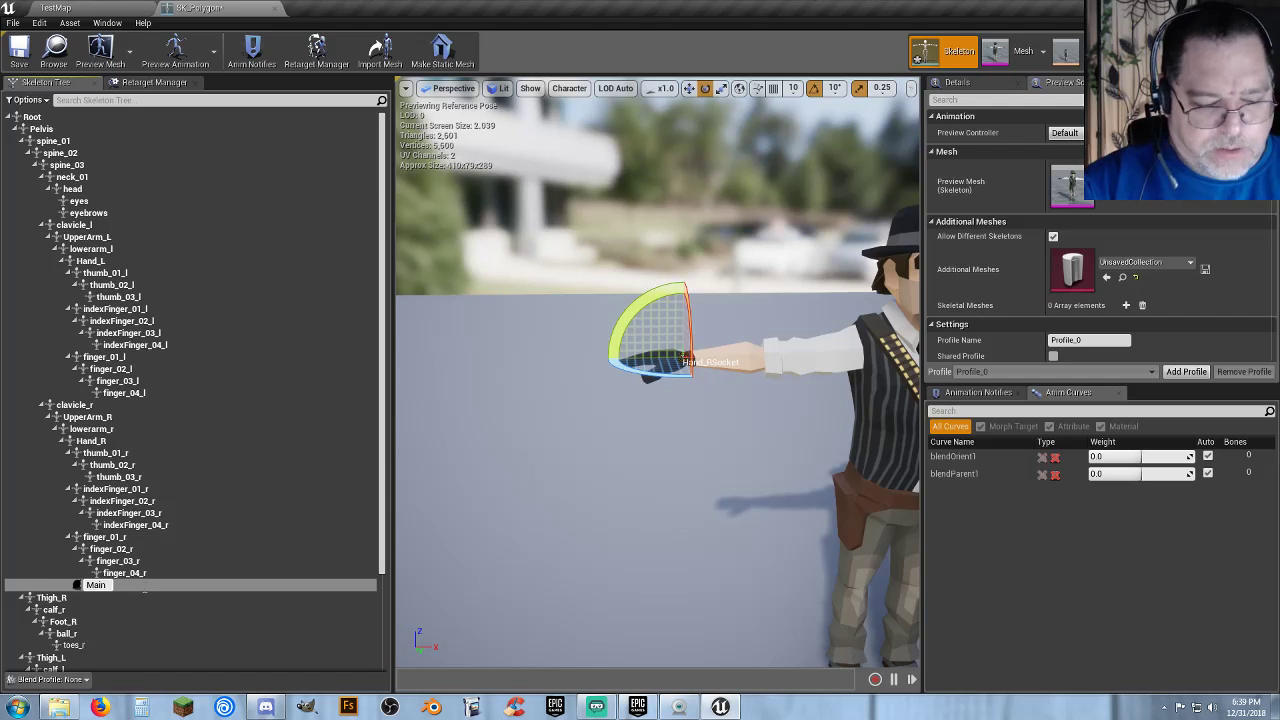
text(_Hand)
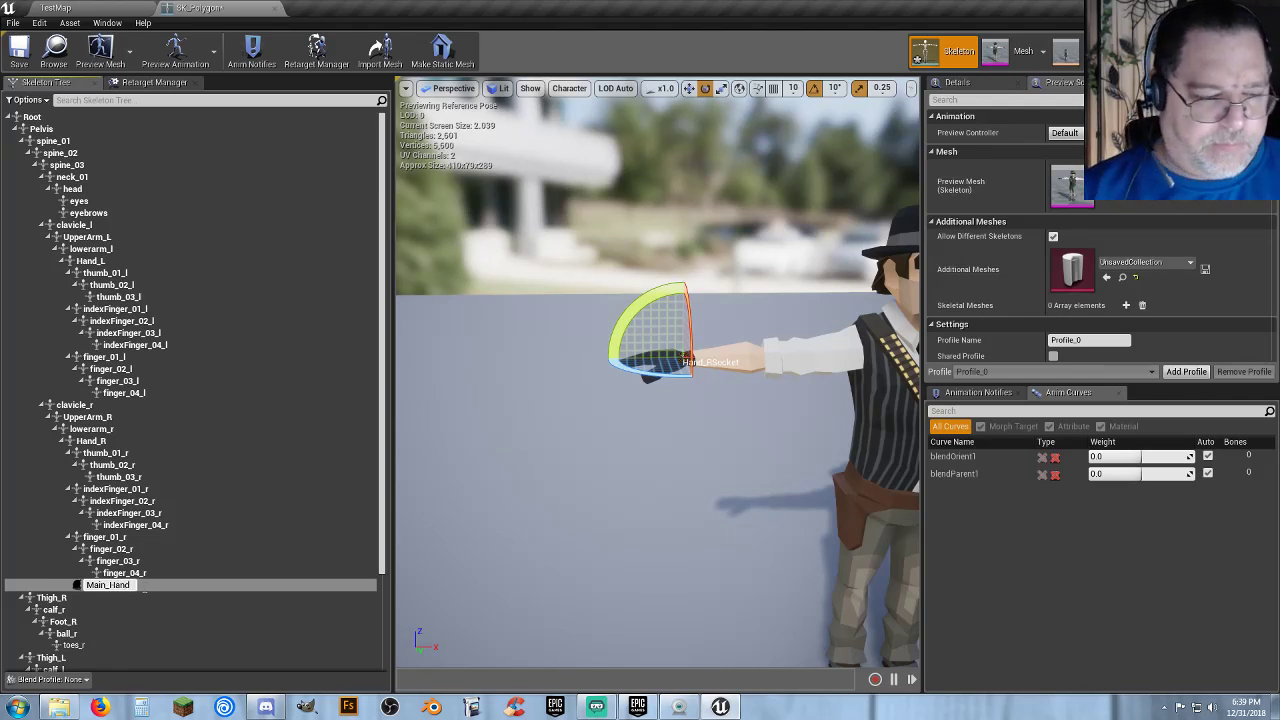
key(Return)
Add a socket to the Hand_L bone and name it OffHand.
drag(712, 467, 766, 351)
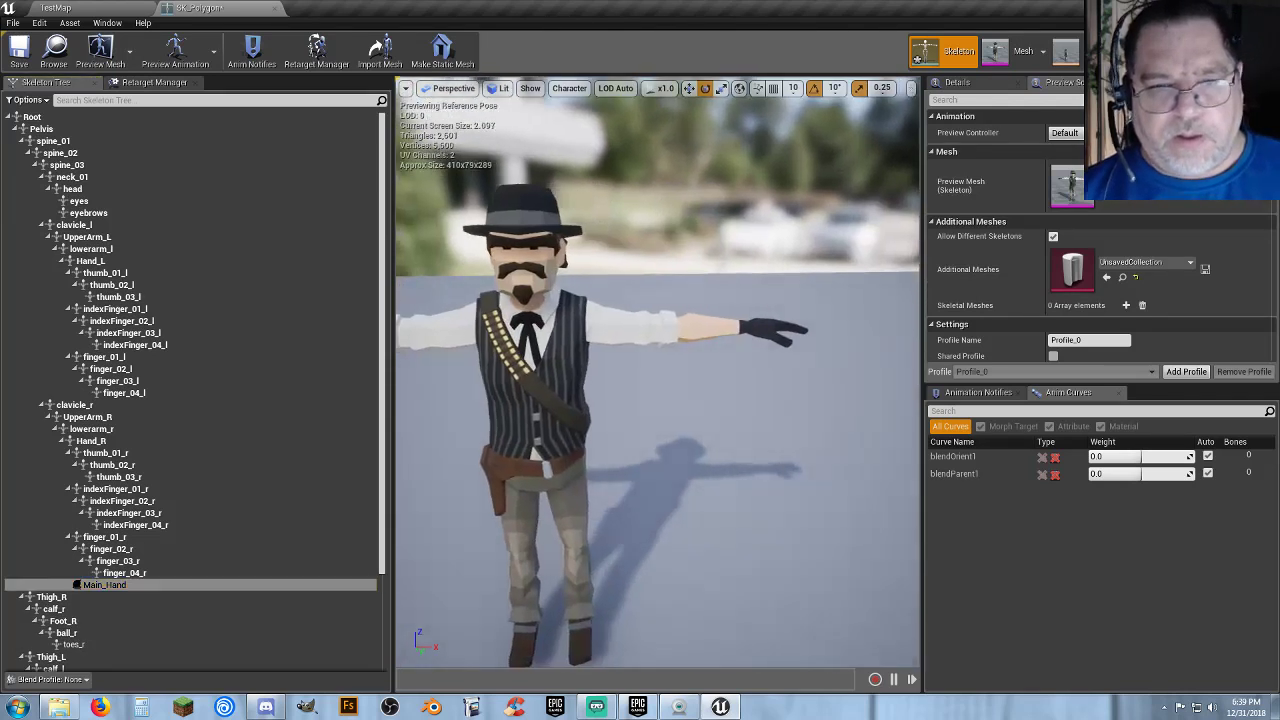
click(773, 323)
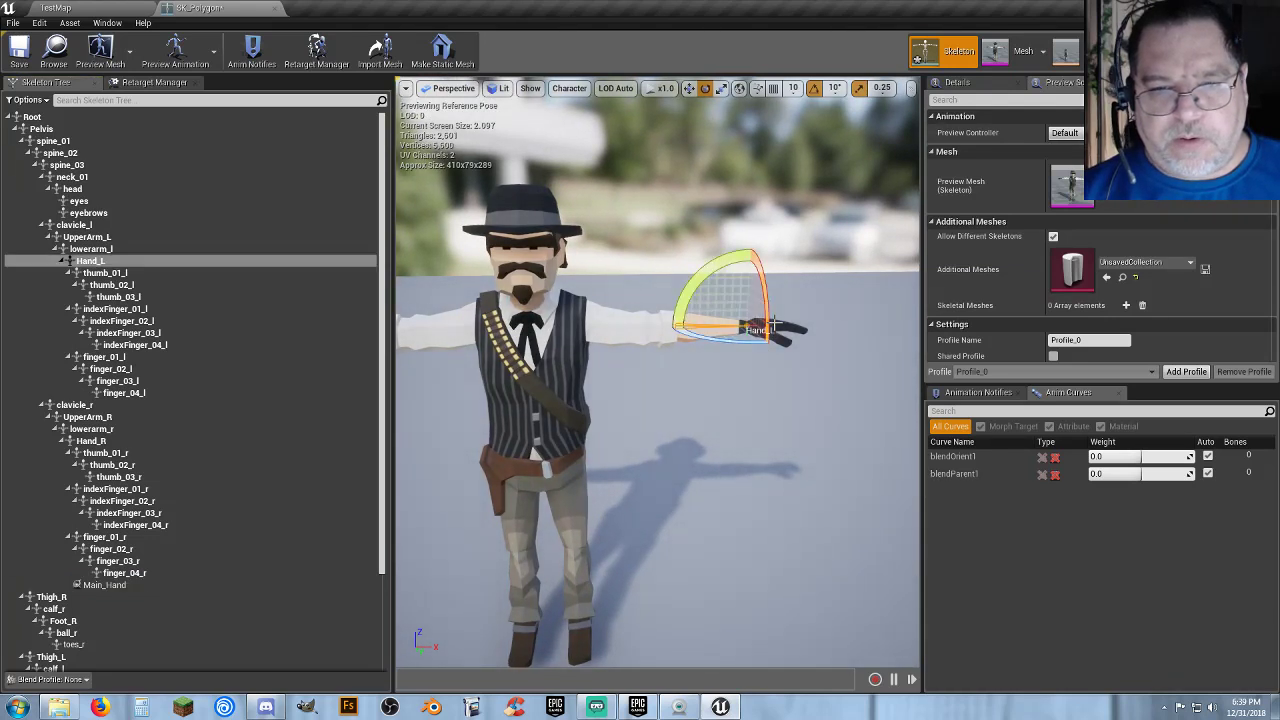
right_click(93, 263)
click(124, 310)
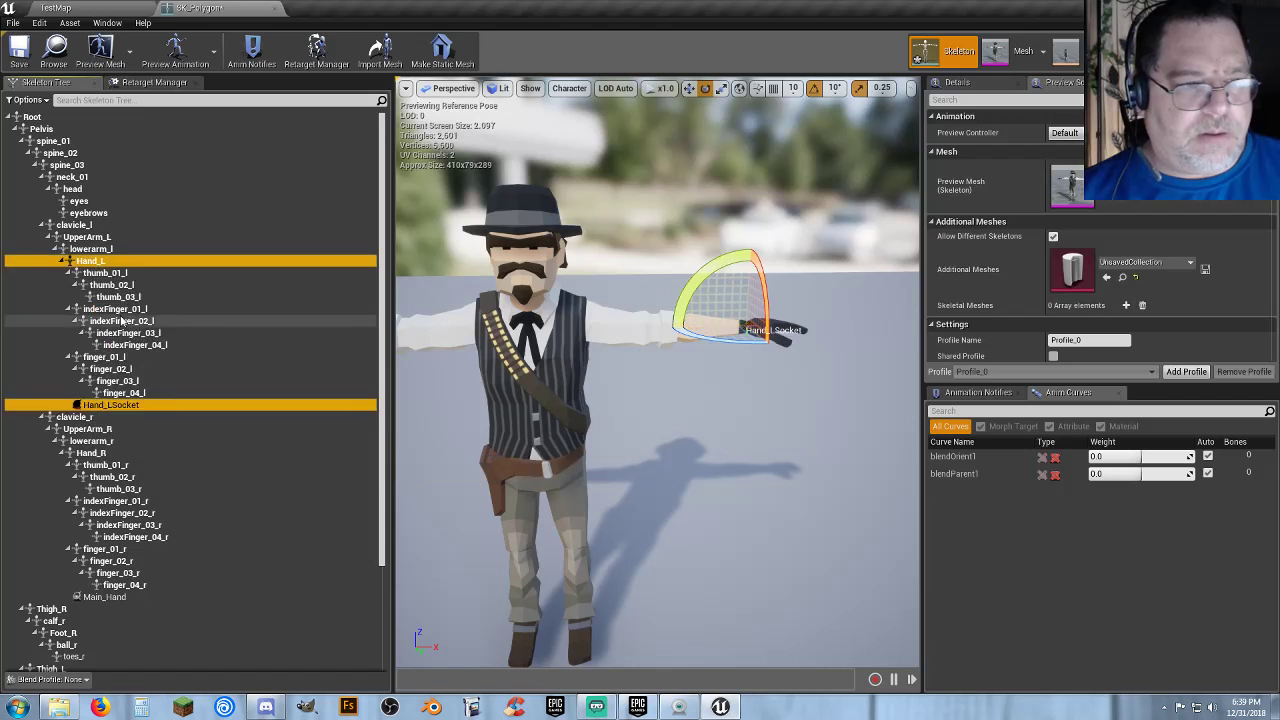
click(191, 406)
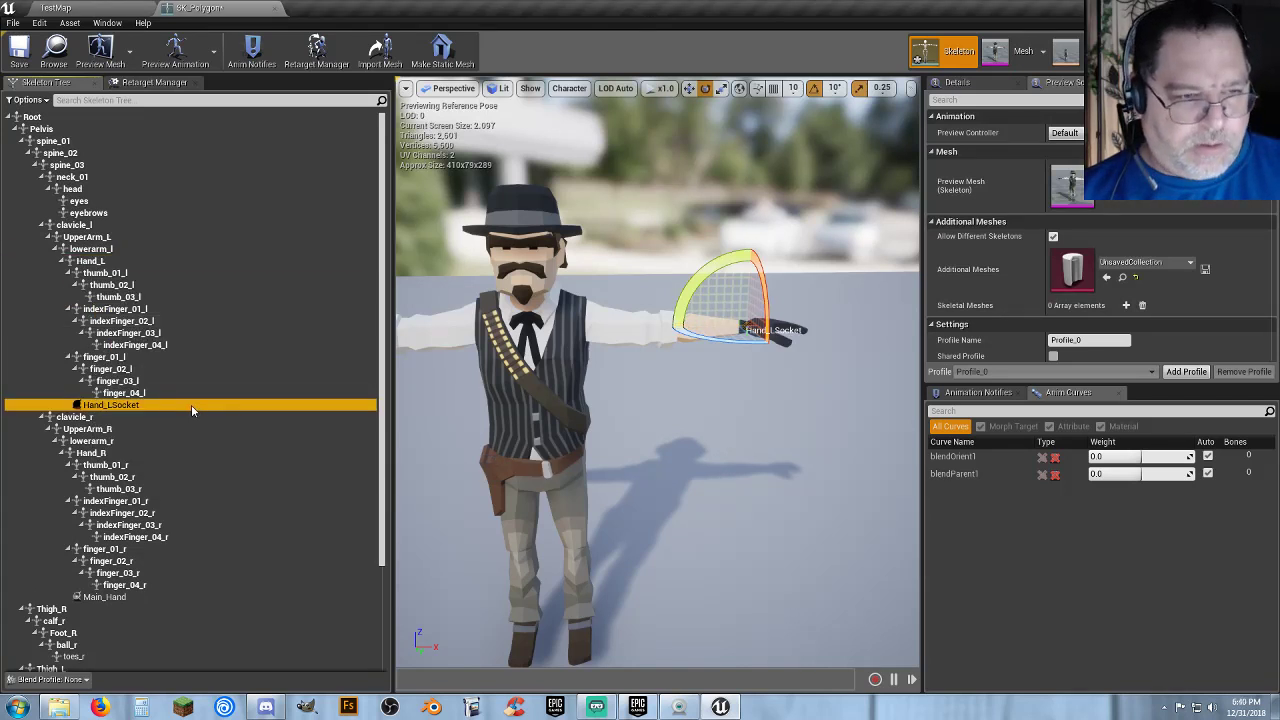
key(F2)
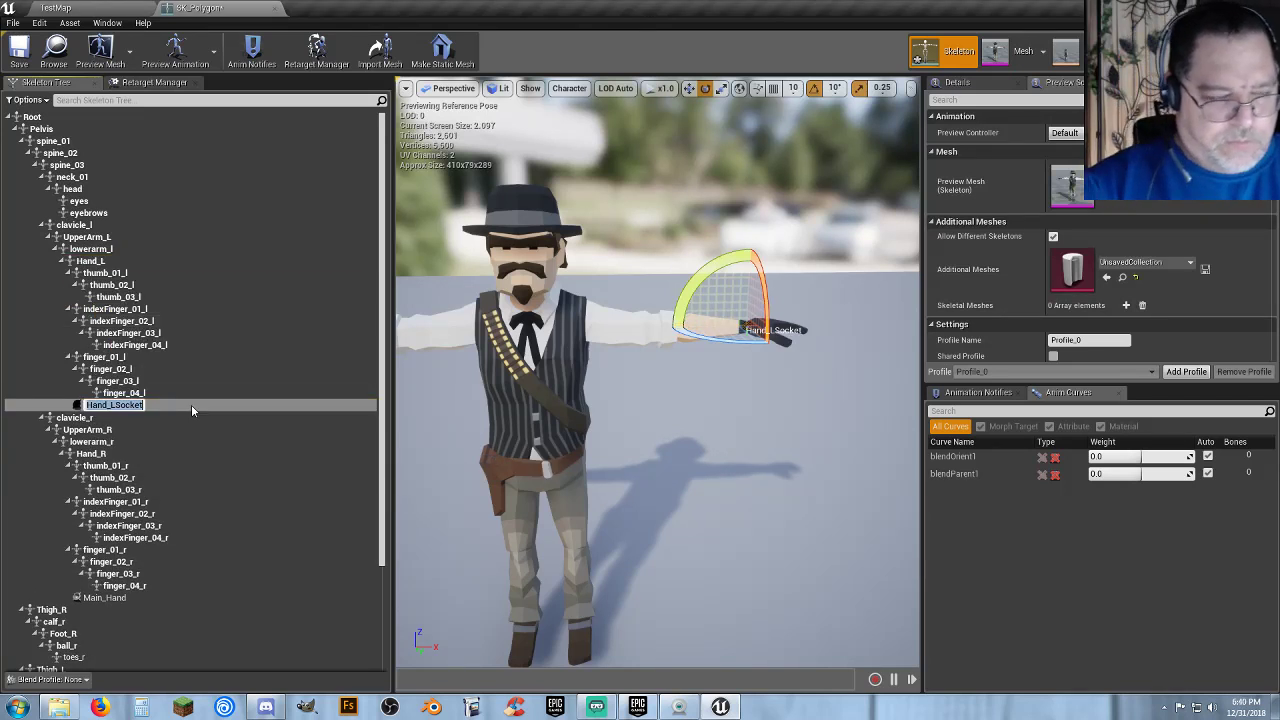
text(OffHand)
key(Return)
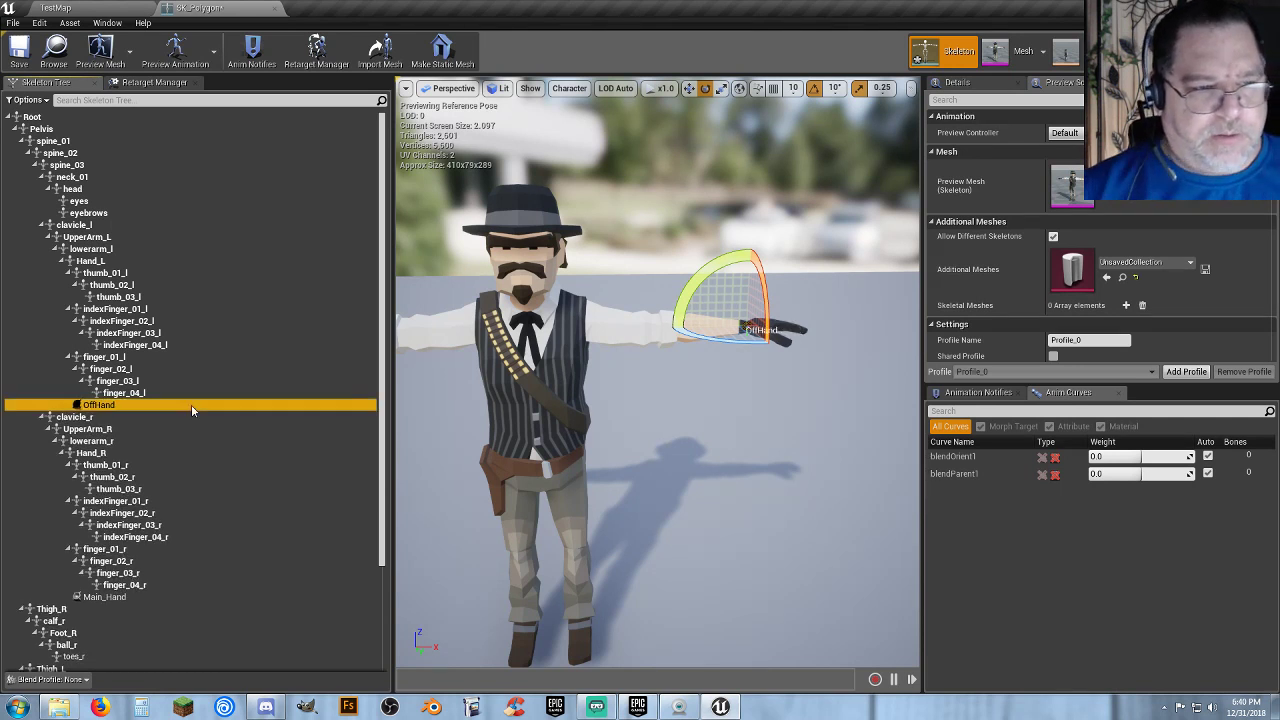
Switch the preview controller to a specific animation and assign Bow_Fire as the previewed animation.
scroll(191, 404, down, 1)
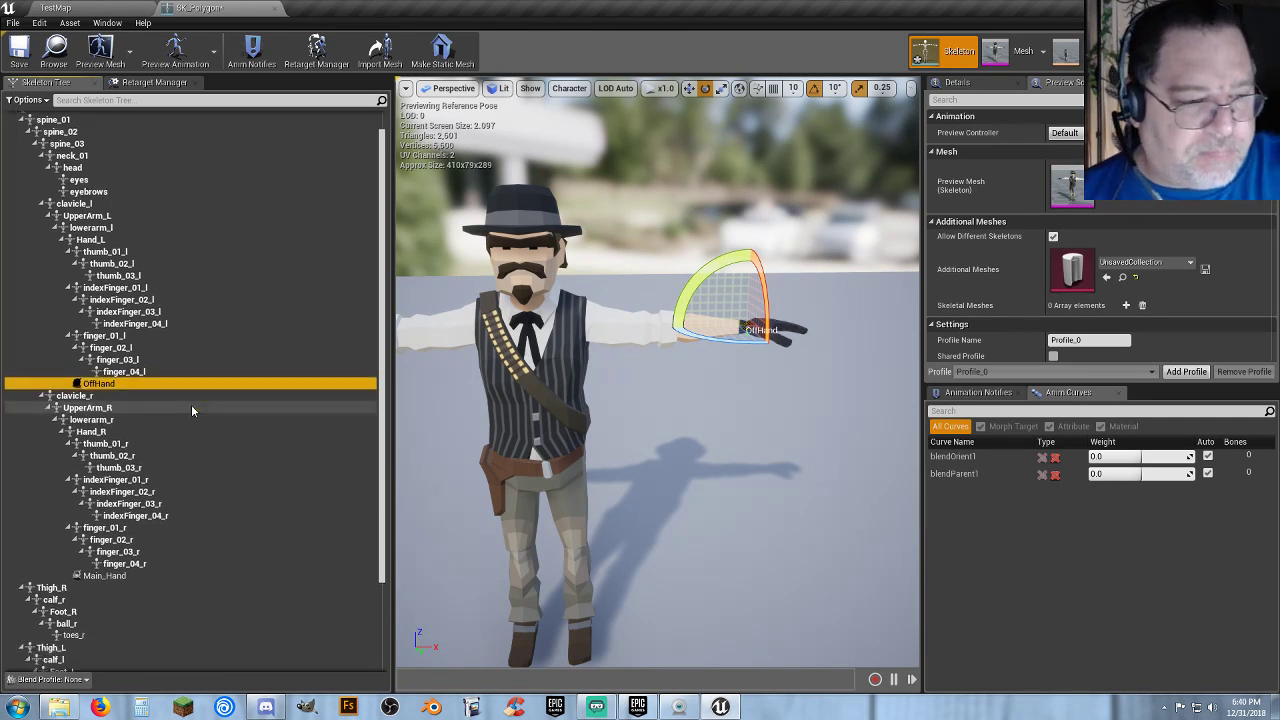
click(119, 577)
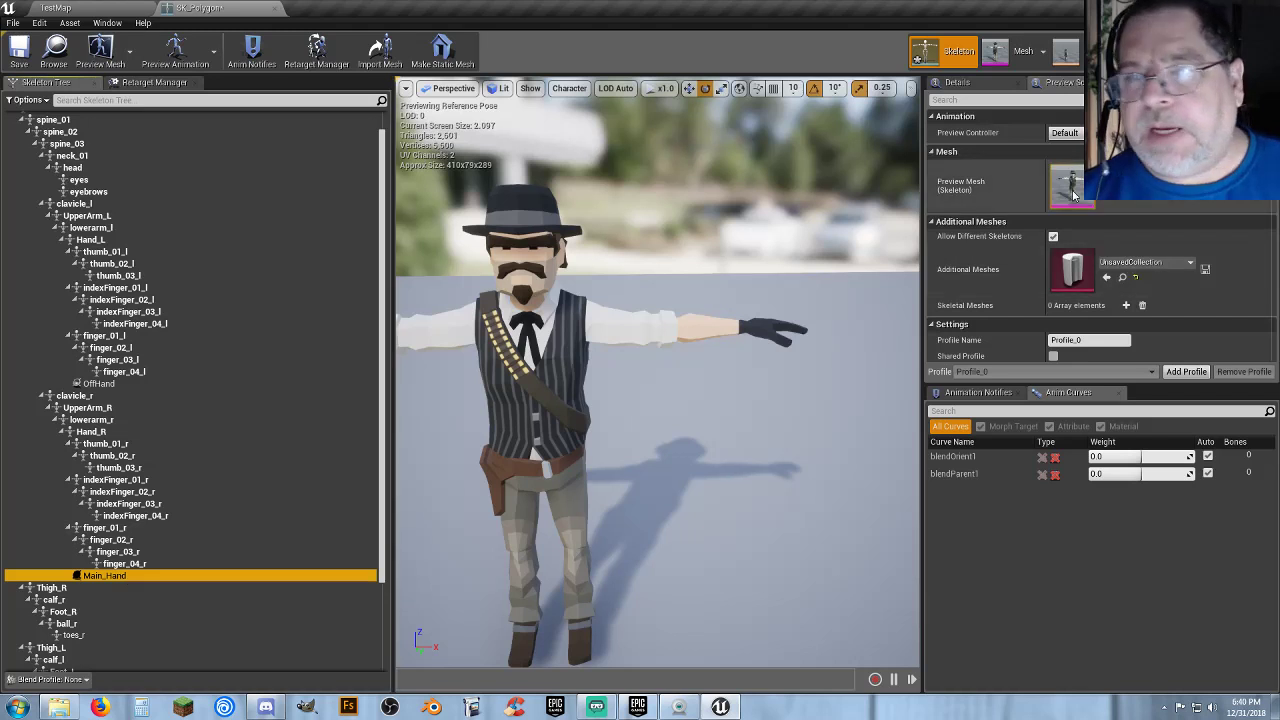
click(1064, 132)
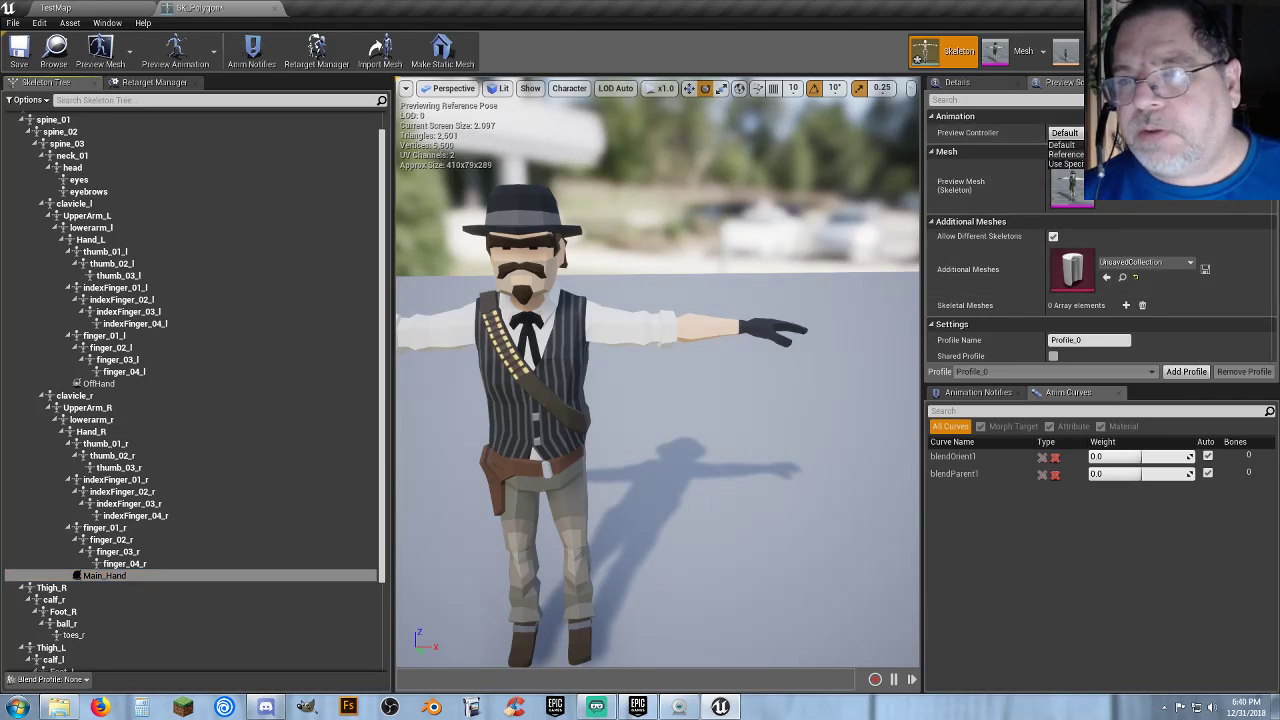
click(1062, 163)
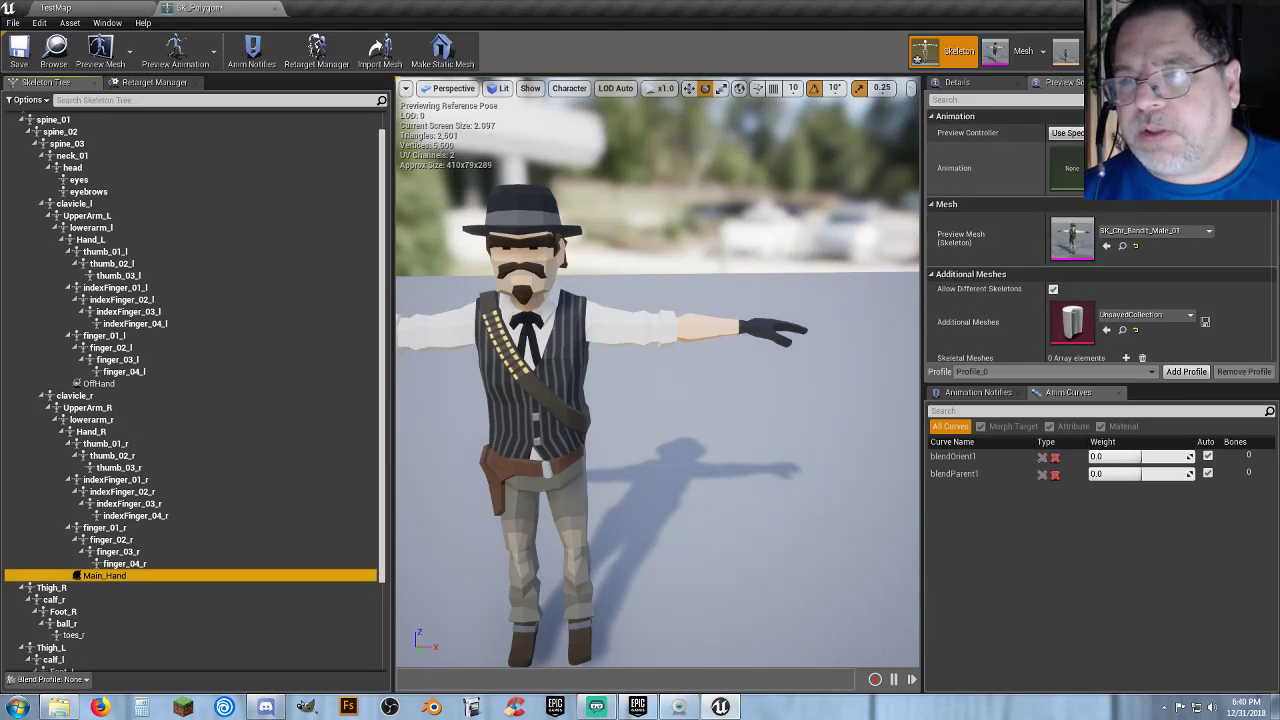
click(1068, 168)
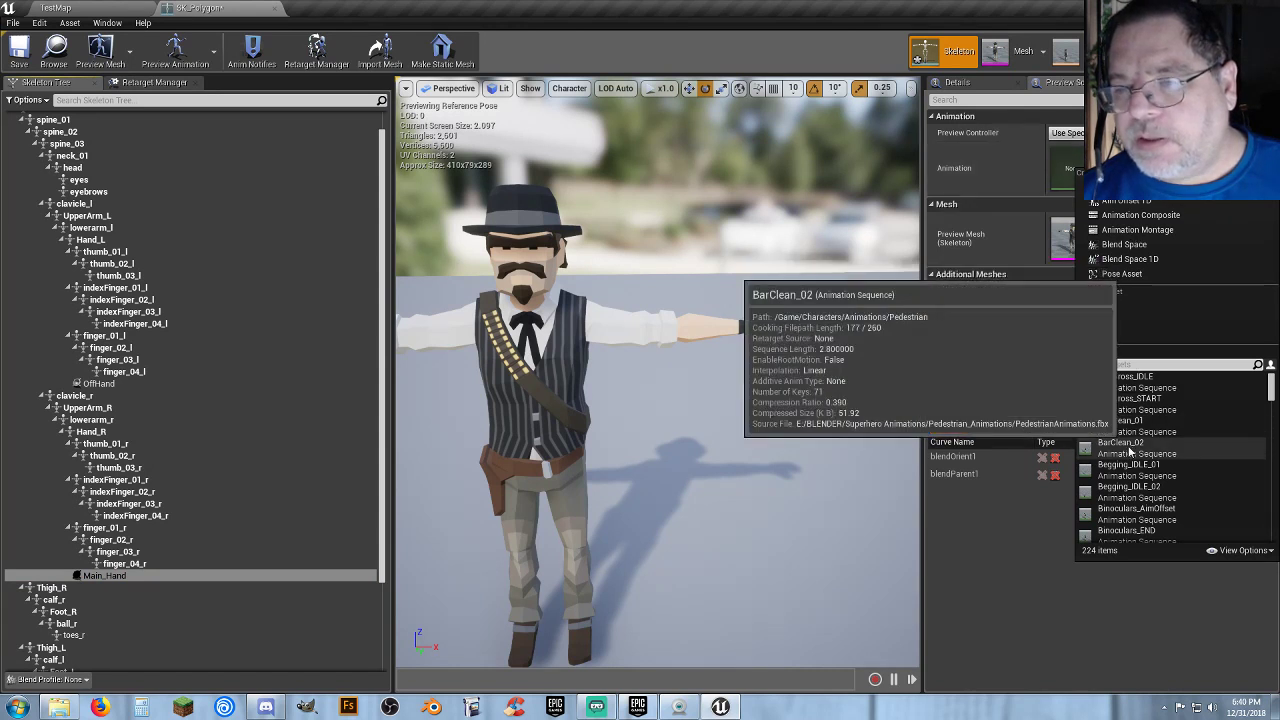
click(1120, 365)
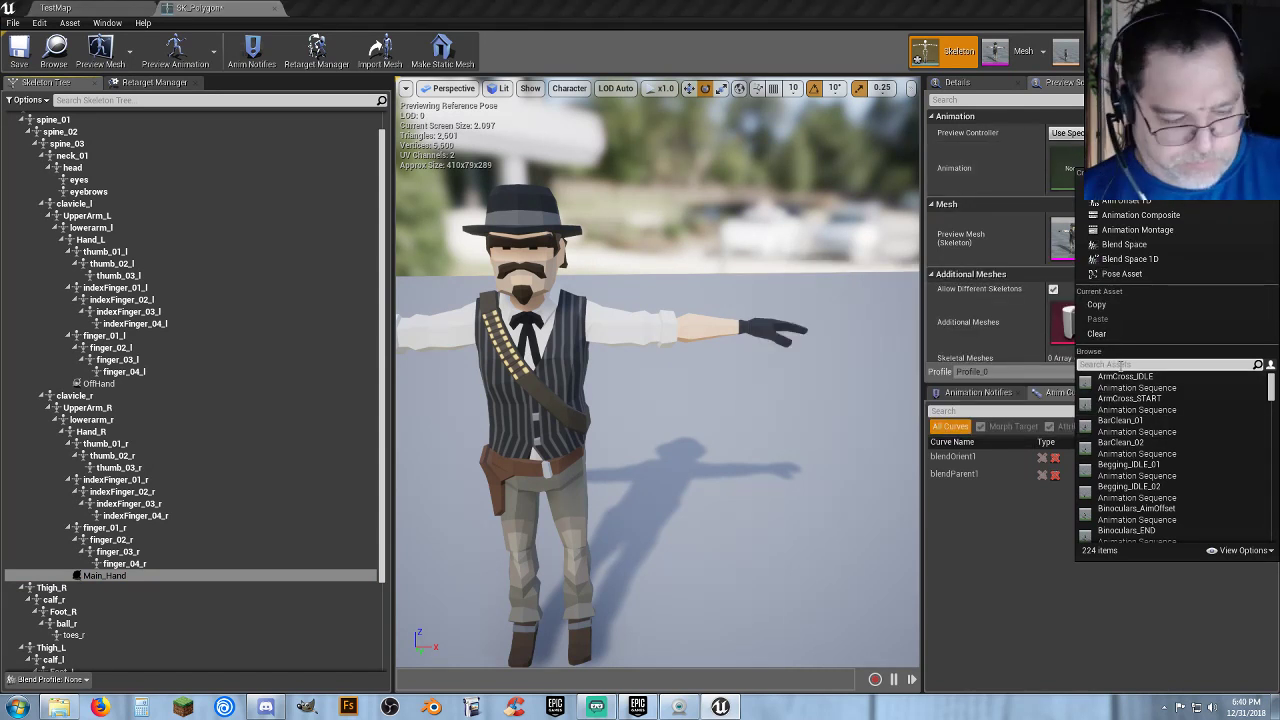
text(bo)
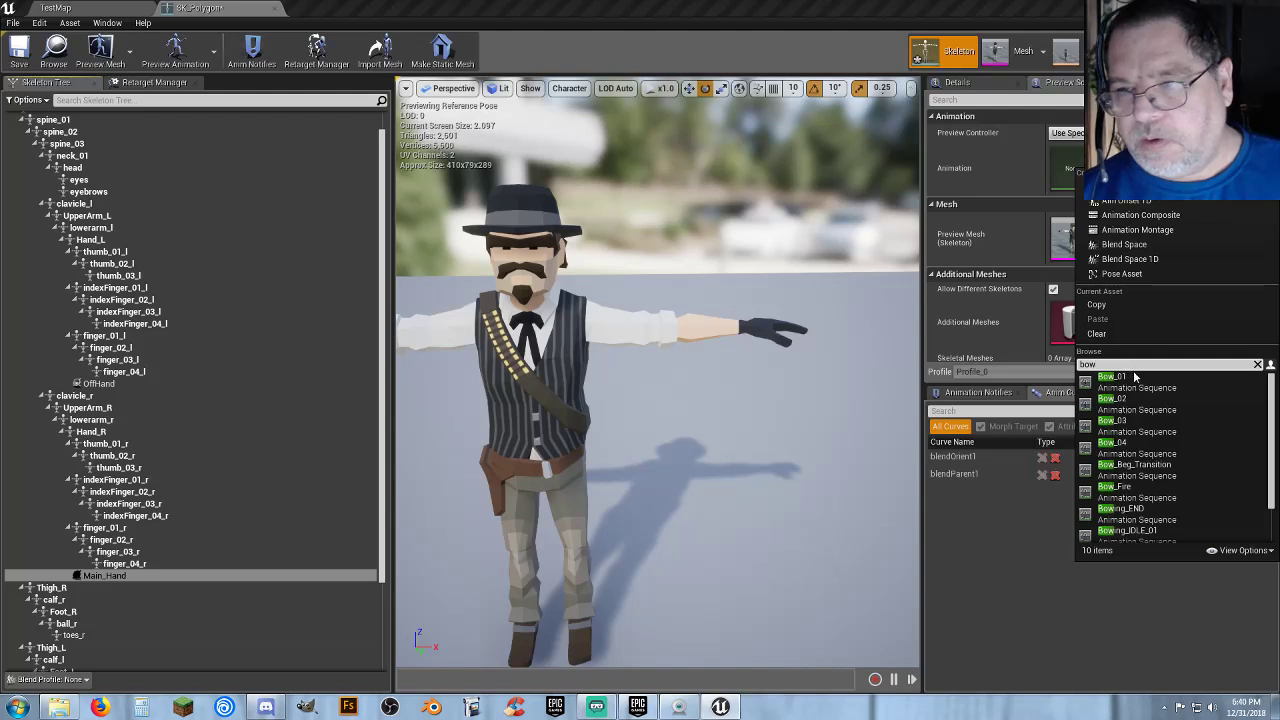
click(1120, 488)
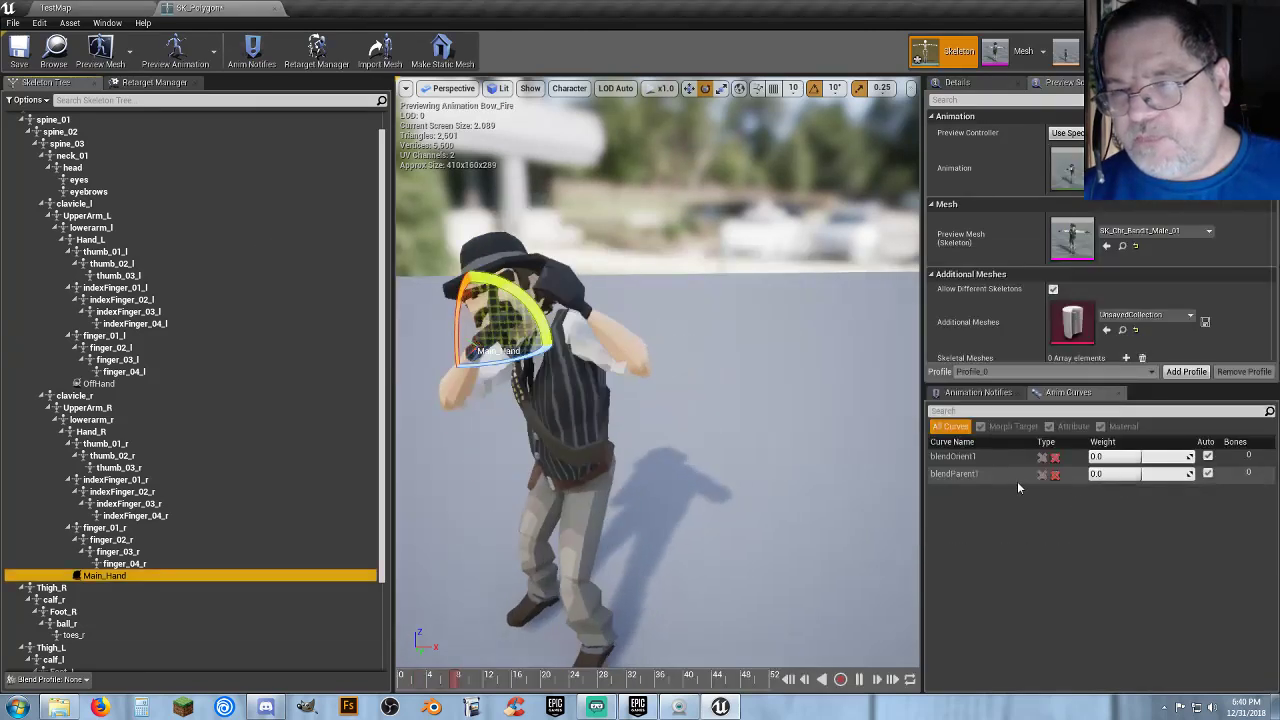
Pause the Bow_Fire preview and scrub it to the aiming pose at frame 24.
click(859, 680)
drag(817, 629, 760, 688)
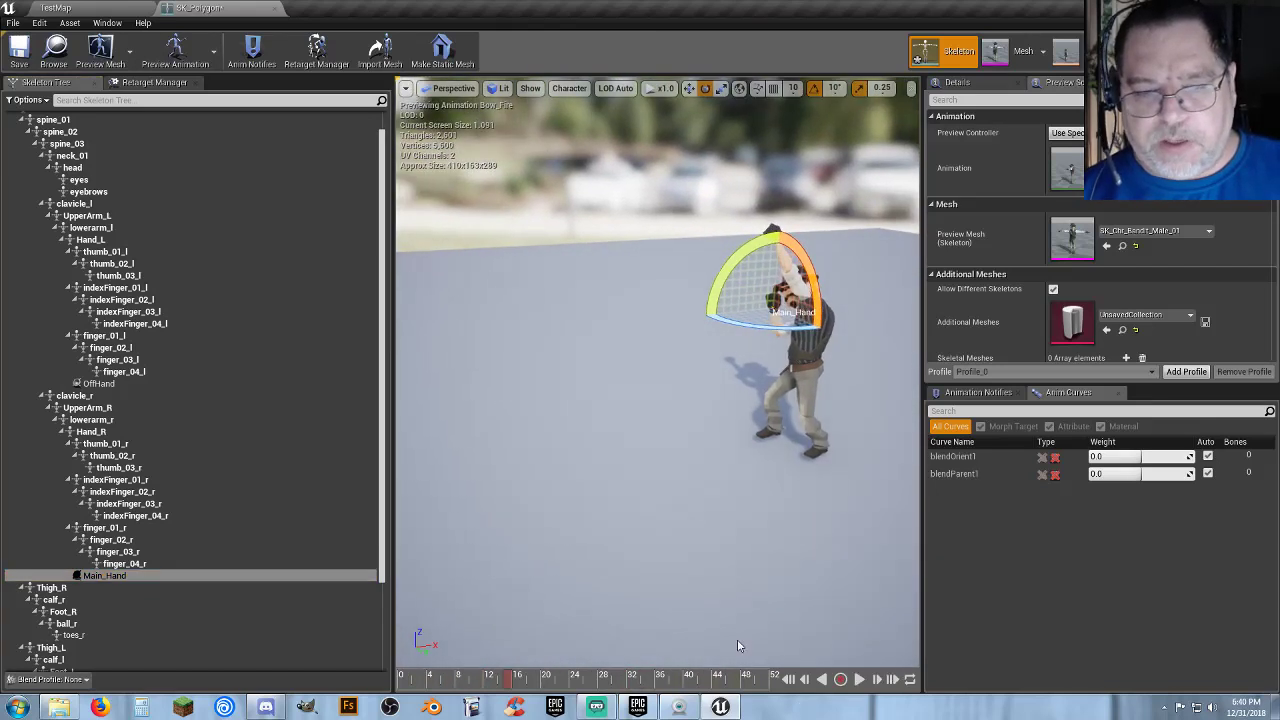
drag(515, 683, 398, 680)
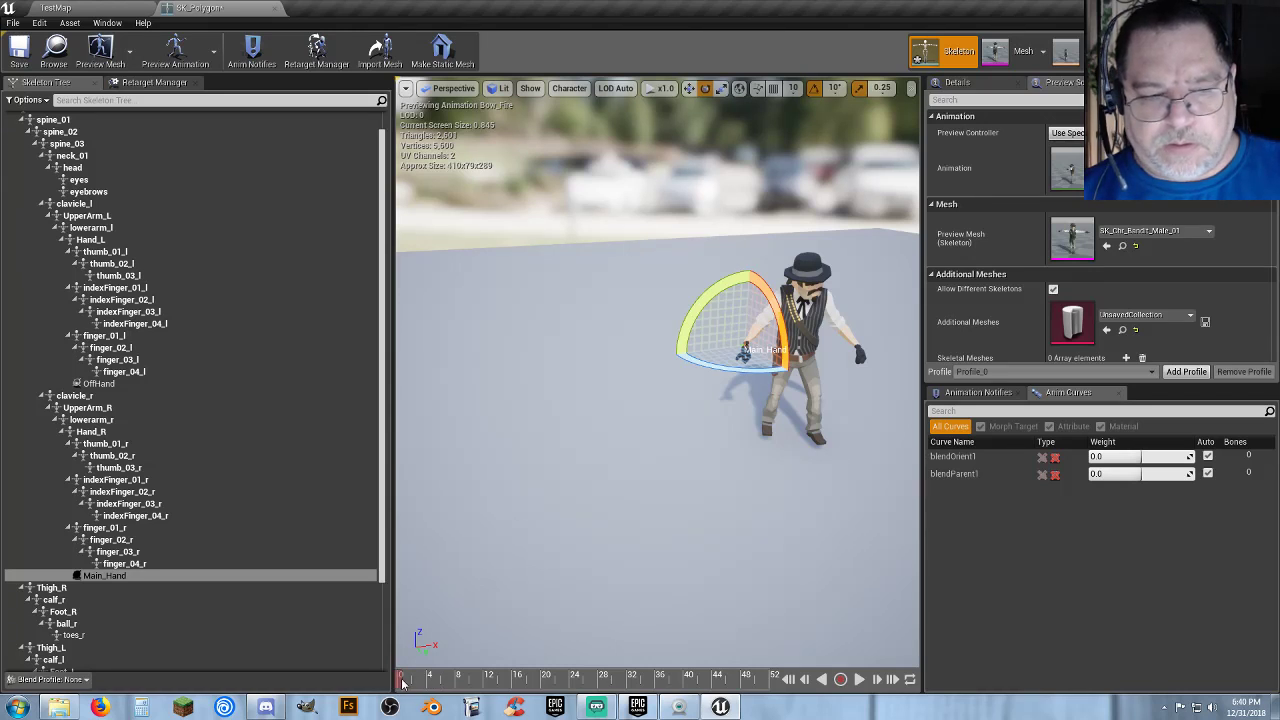
drag(403, 682, 560, 690)
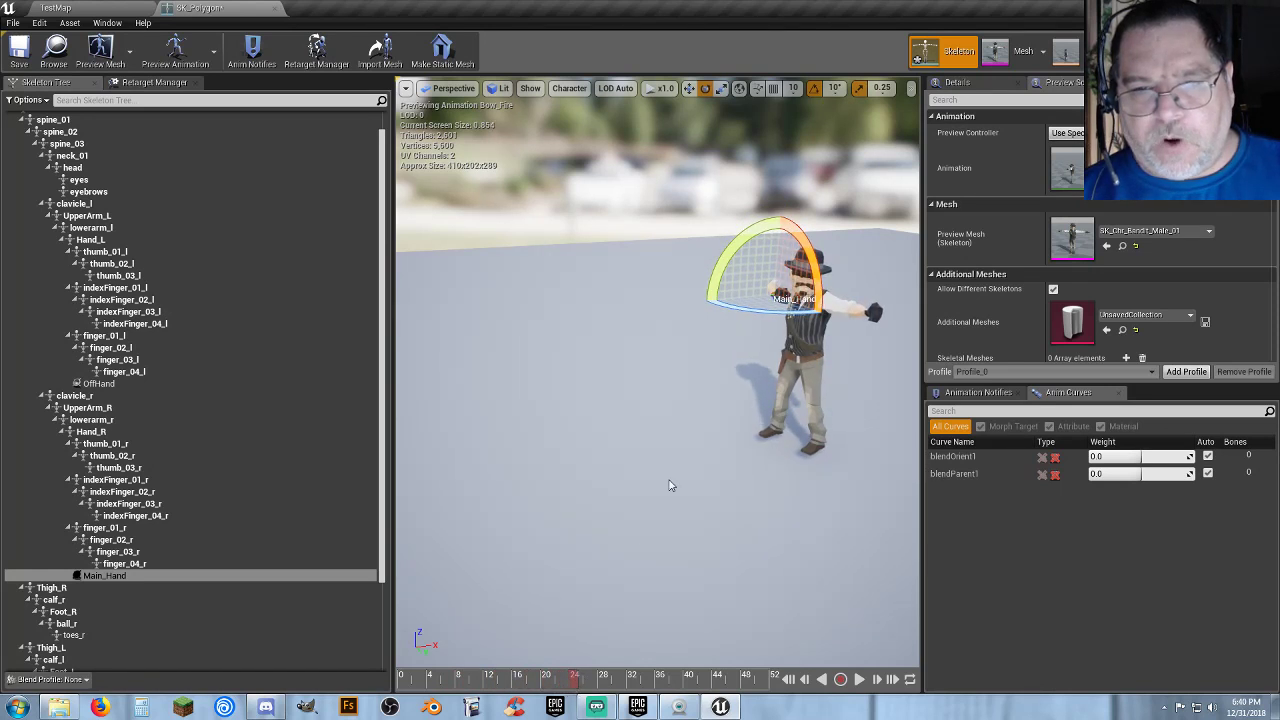
right_drag(671, 486, 740, 462)
key(w)
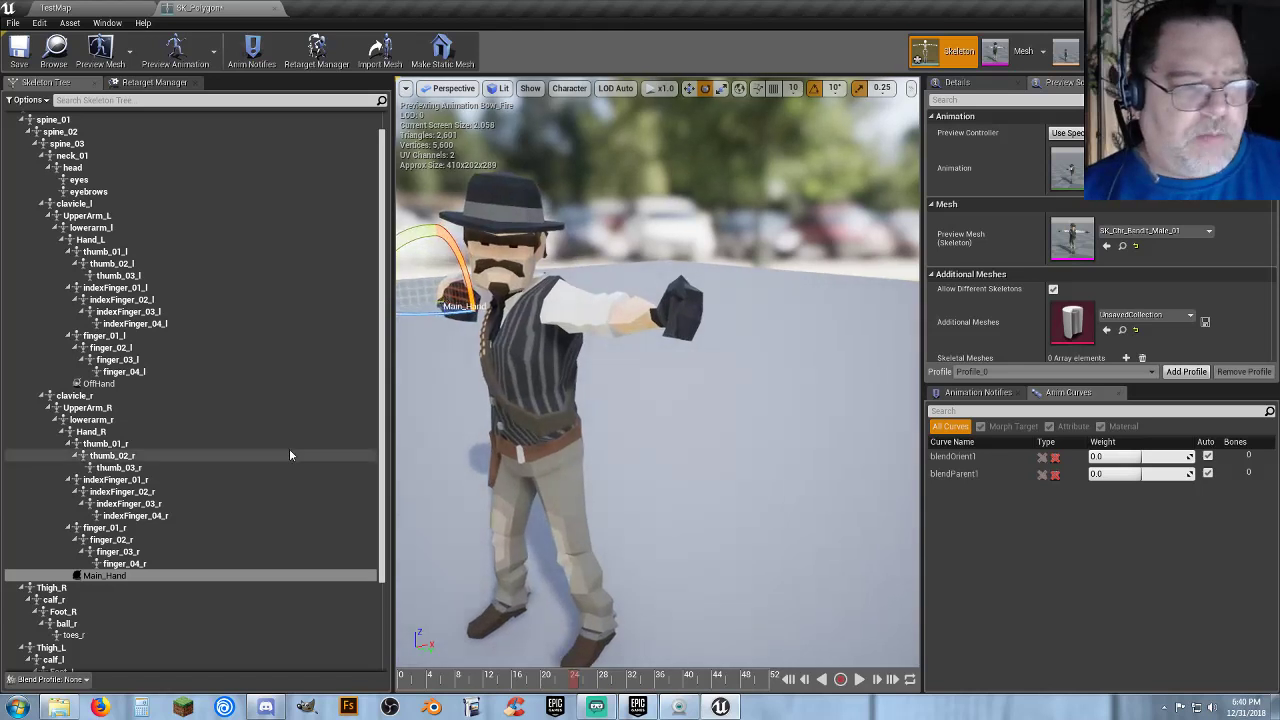
Attach Rigged_Bow_Testing to the OffHand socket as a preview asset.
click(137, 384)
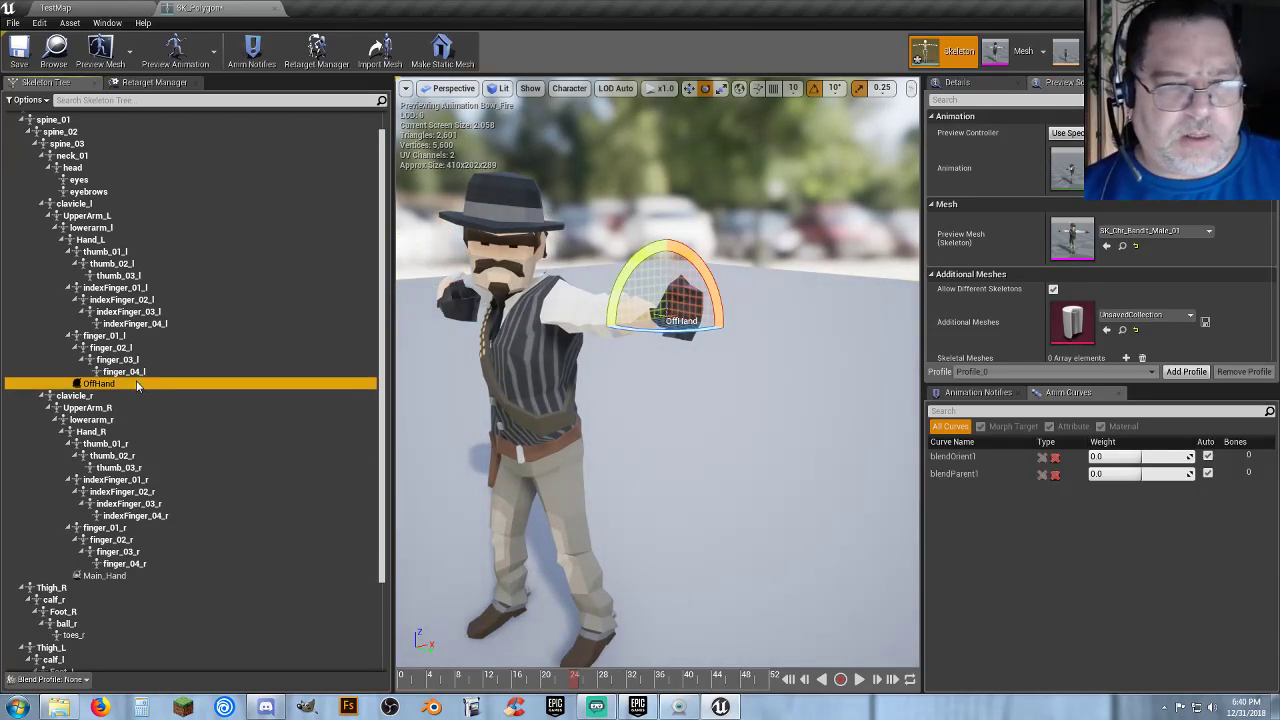
right_click(137, 386)
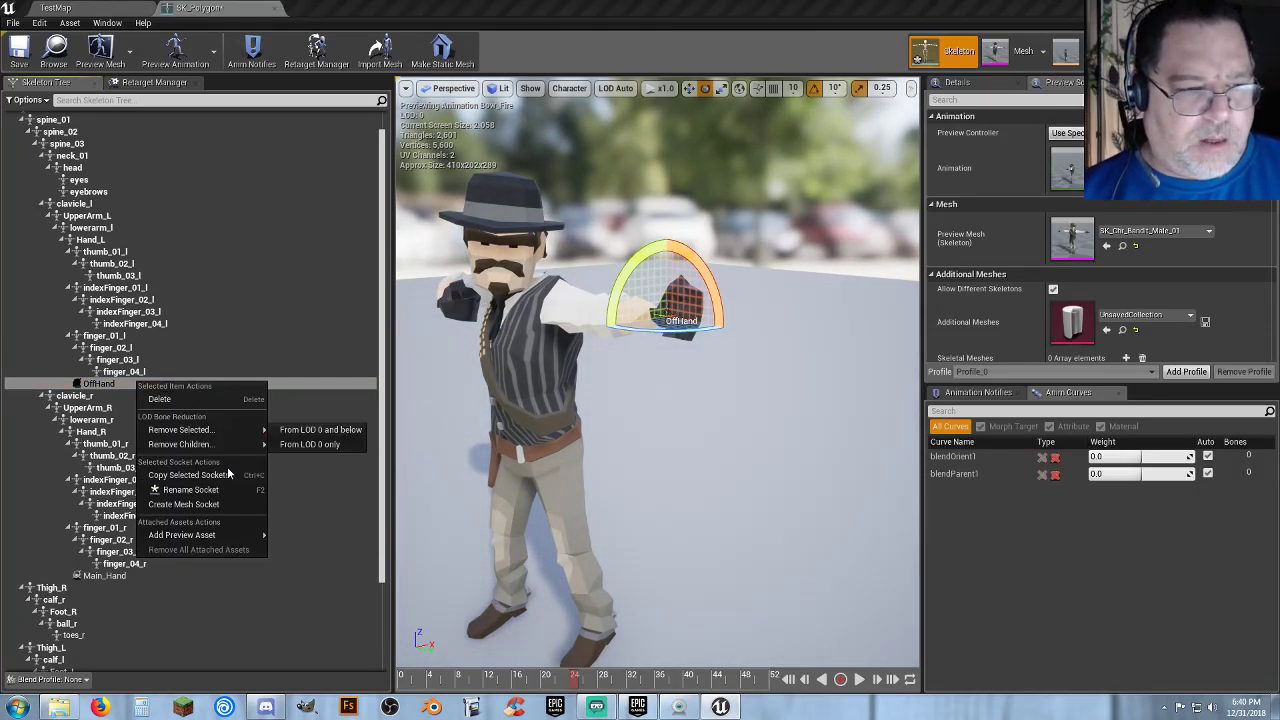
mouse_move(235, 535)
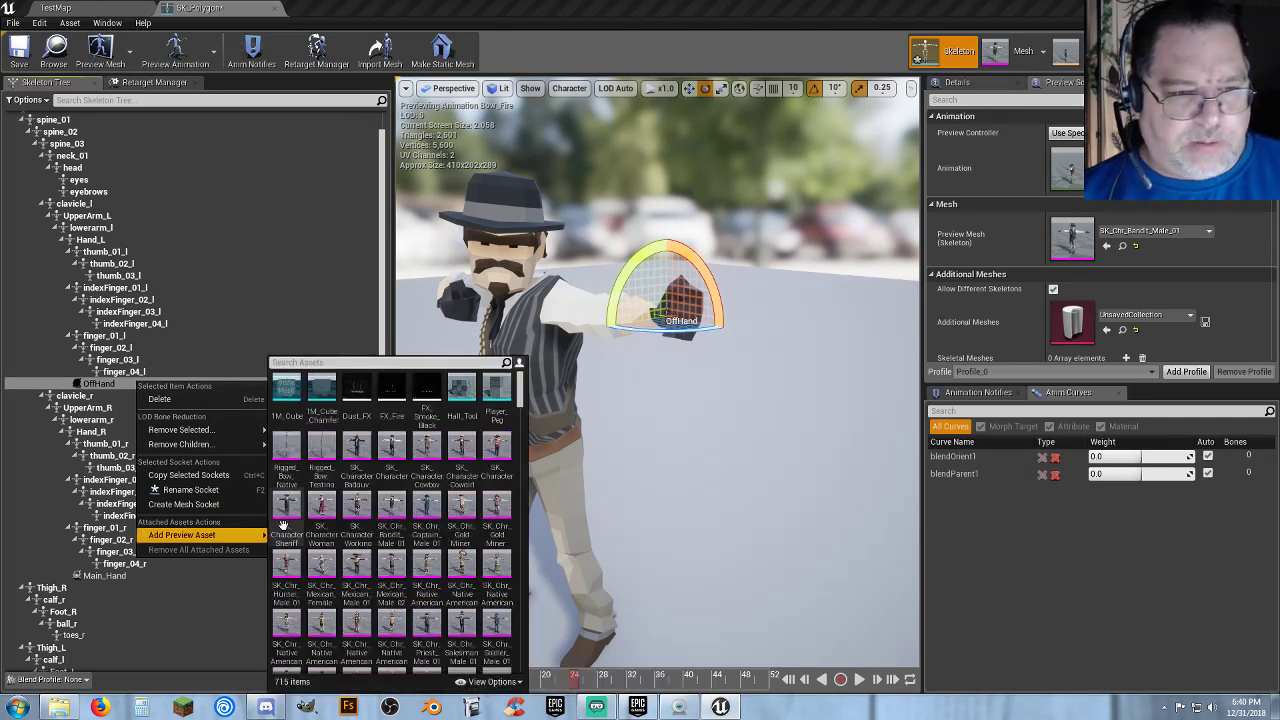
click(322, 458)
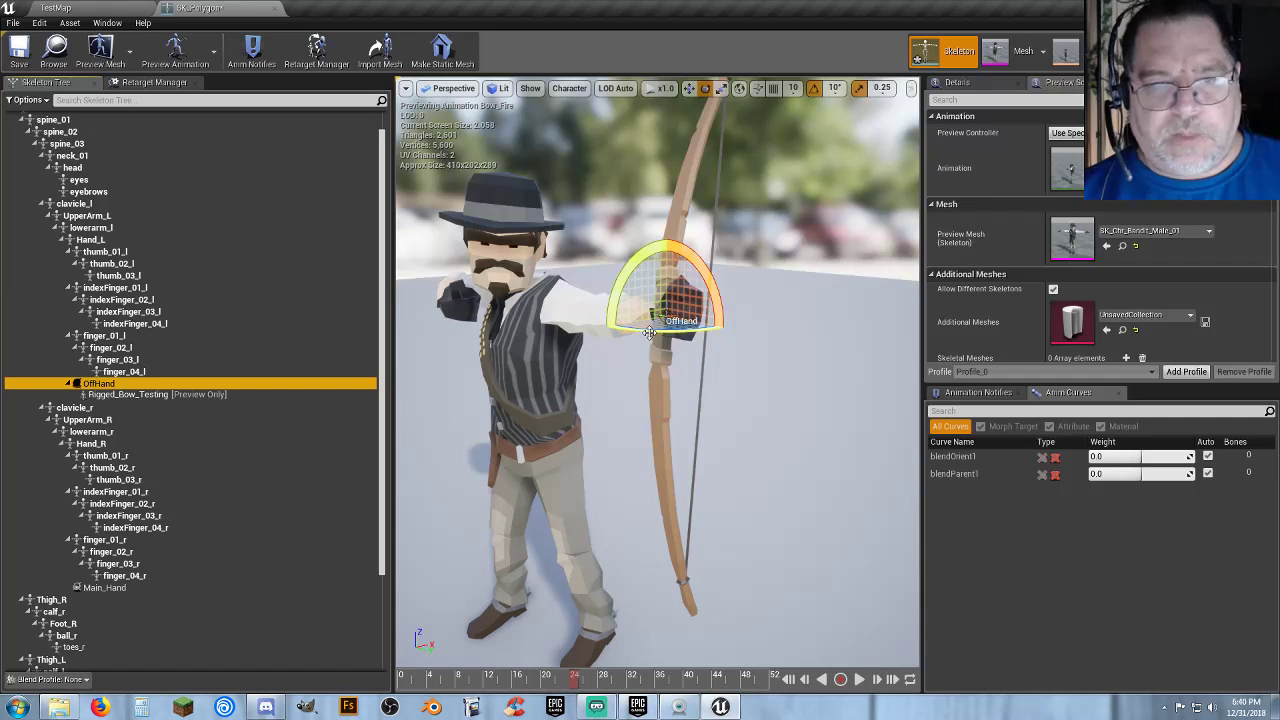
Rotate the OffHand socket until the bow stands upright with its string towards the archer, turning off rotation snapping for the fine adjustment.
drag(650, 338, 555, 345)
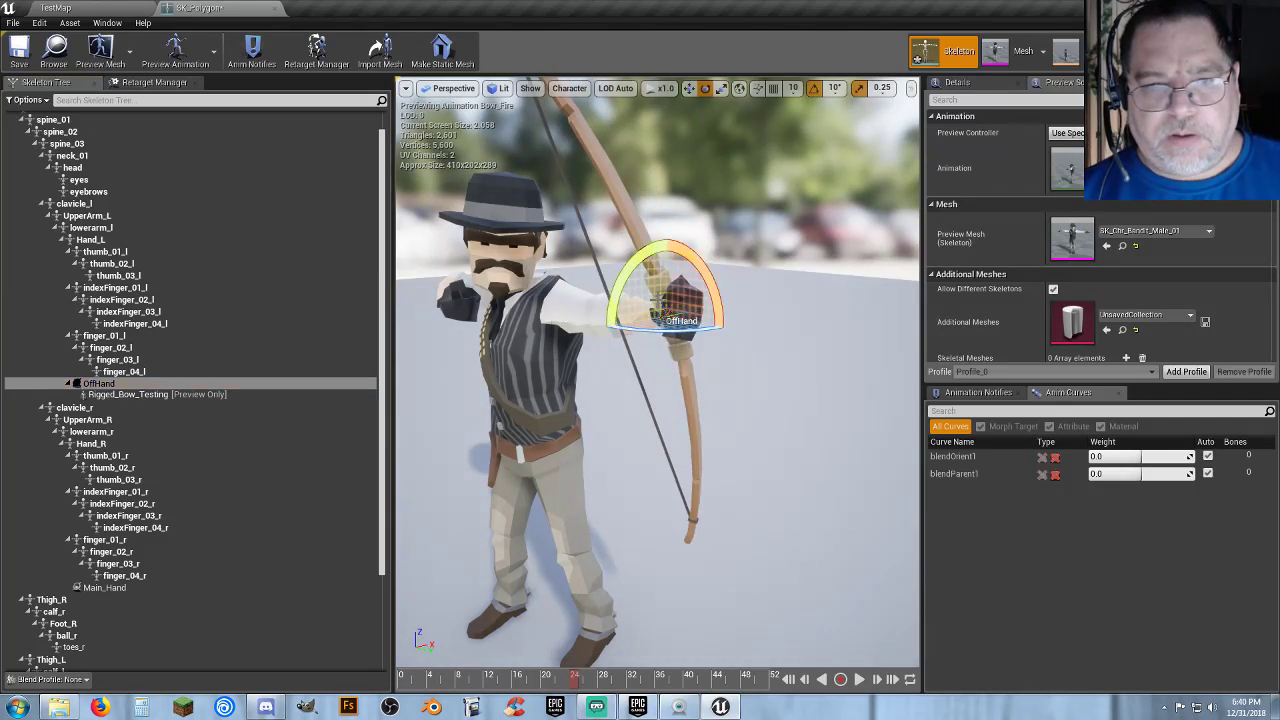
drag(696, 259, 616, 270)
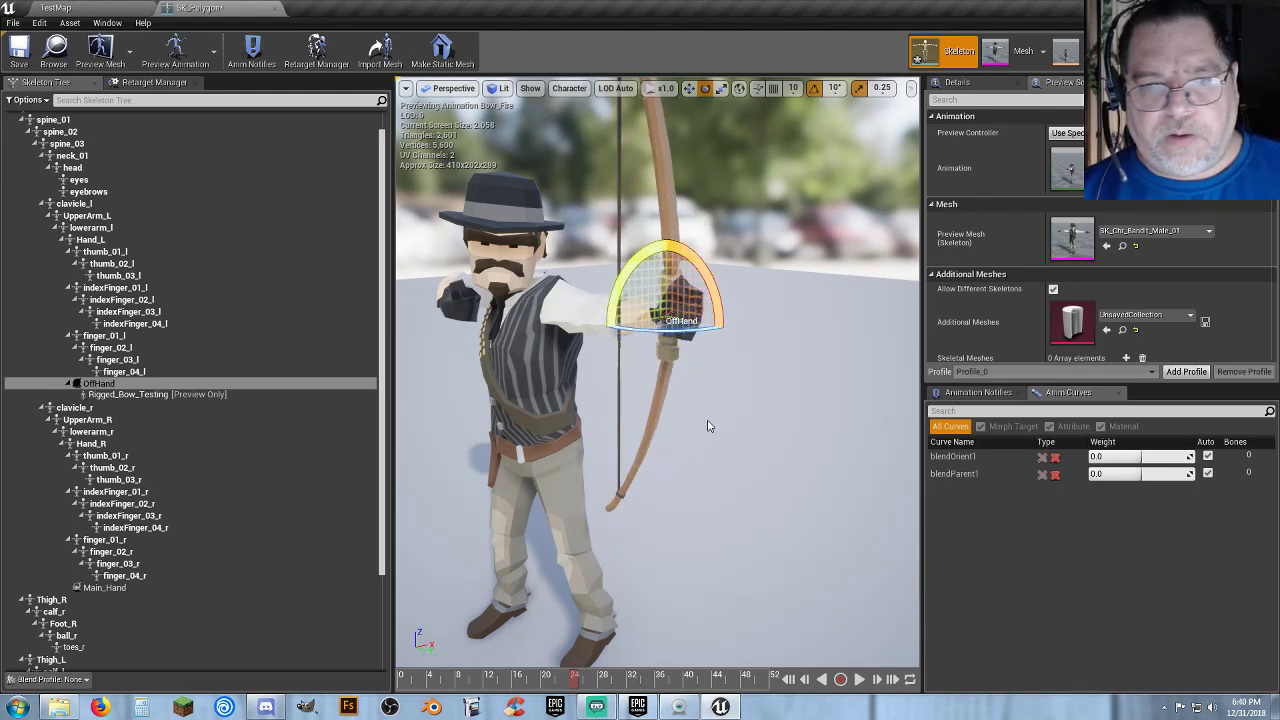
alt+drag(707, 422, 830, 408)
alt+drag(729, 372, 730, 316)
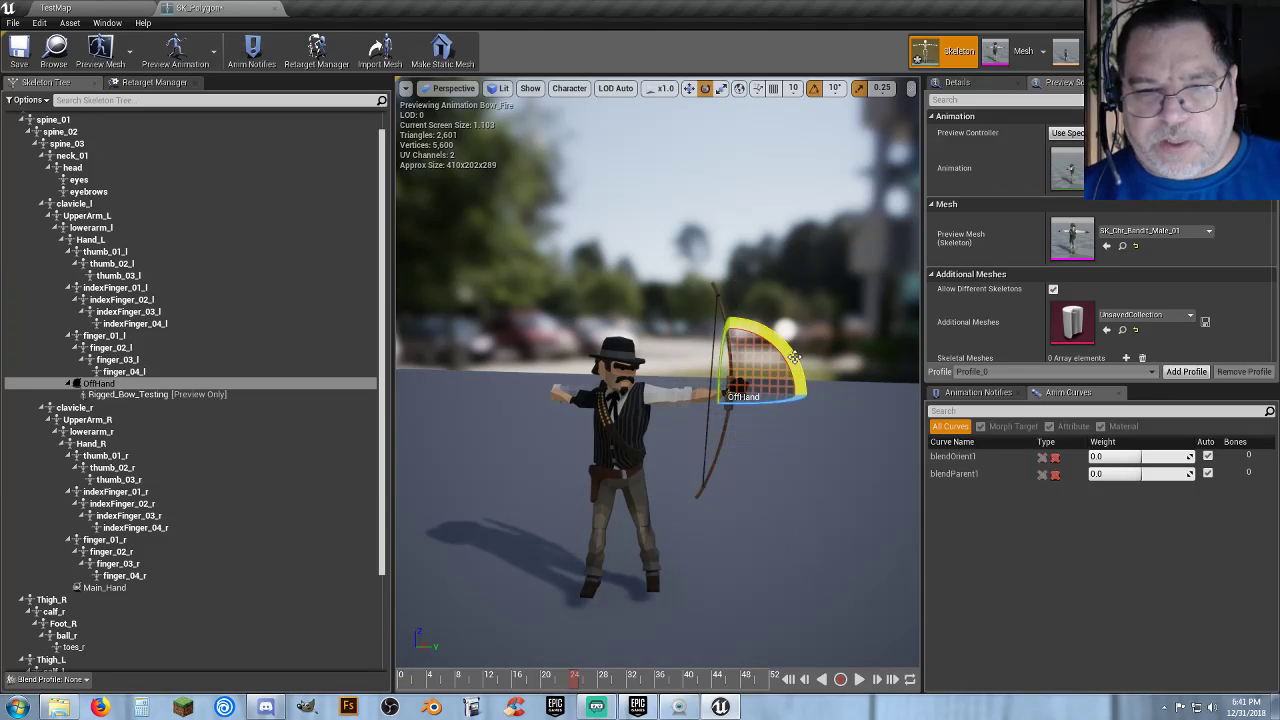
drag(794, 357, 730, 316)
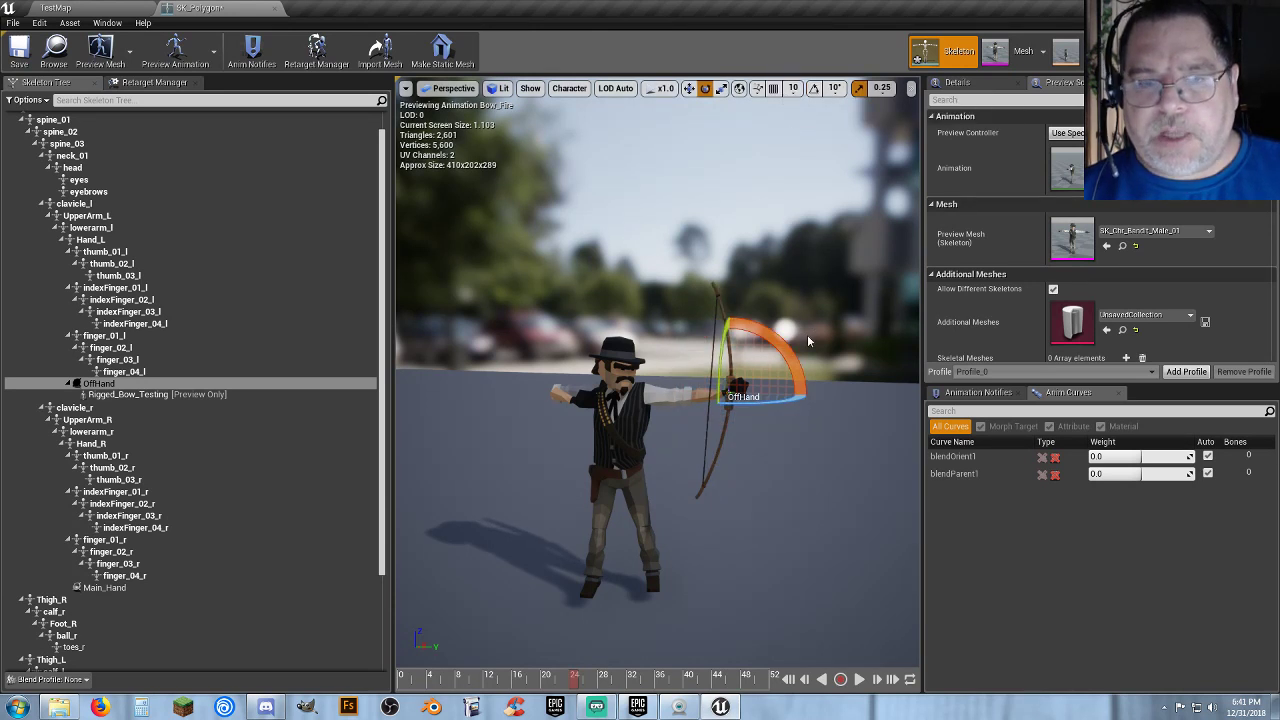
drag(808, 341, 805, 349)
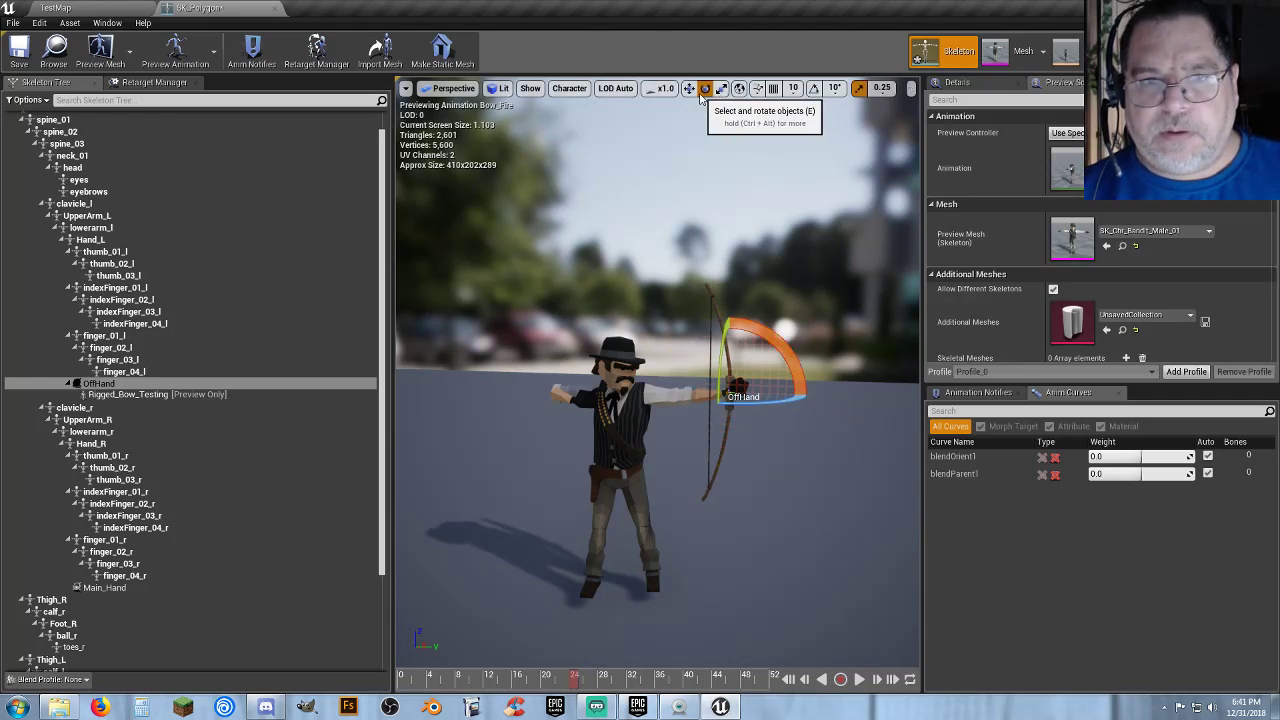
Move the OffHand socket so the bow's grip sits inside the character's left hand.
click(688, 88)
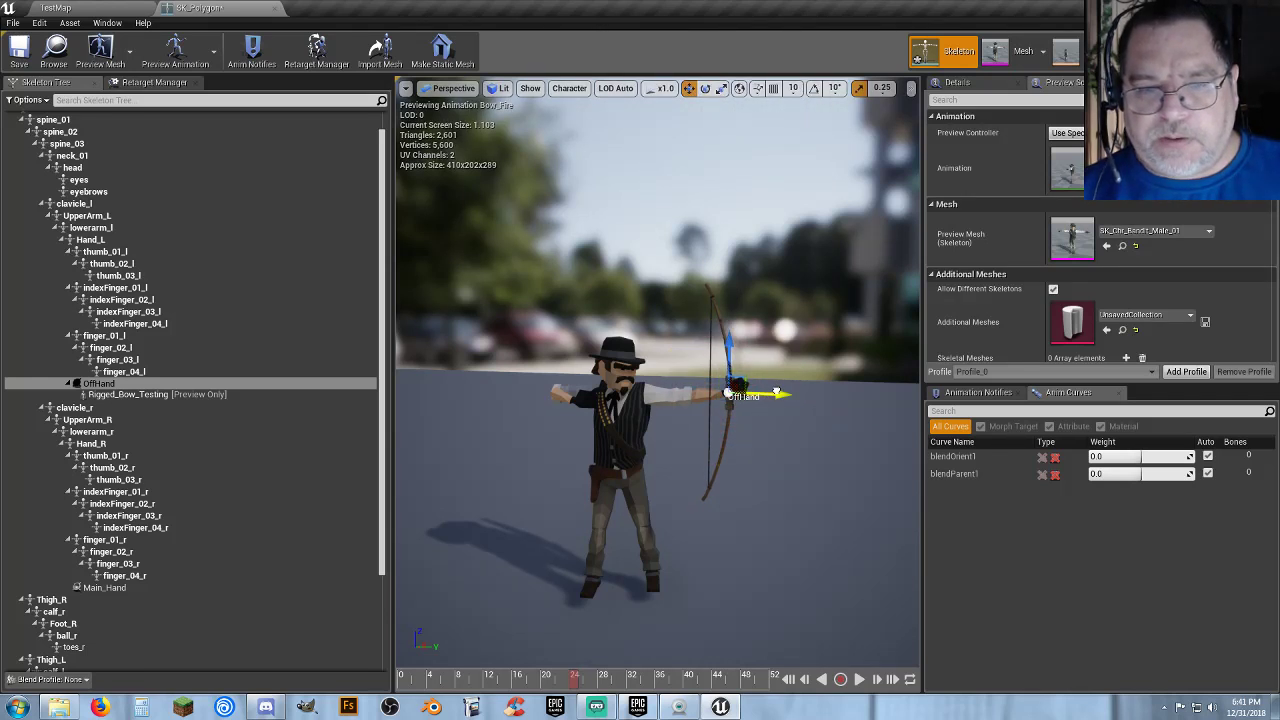
drag(766, 392, 783, 395)
right_drag(783, 445, 650, 455)
drag(721, 400, 712, 401)
mouse_move(712, 401)
right_down()
mouse_move(830, 402)
mouse_move(860, 388)
mouse_move(715, 400)
mouse_move(707, 413)
right_up()
drag(675, 412, 688, 411)
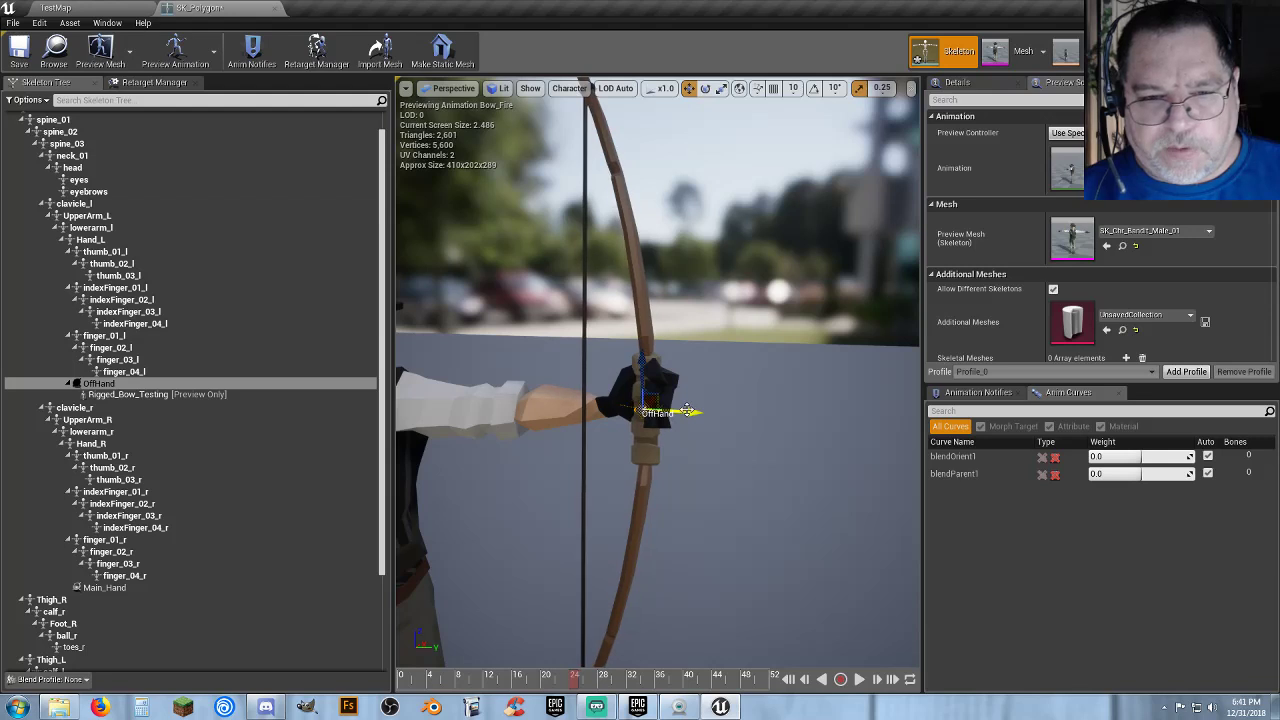
drag(638, 370, 638, 361)
right_drag(638, 361, 505, 366)
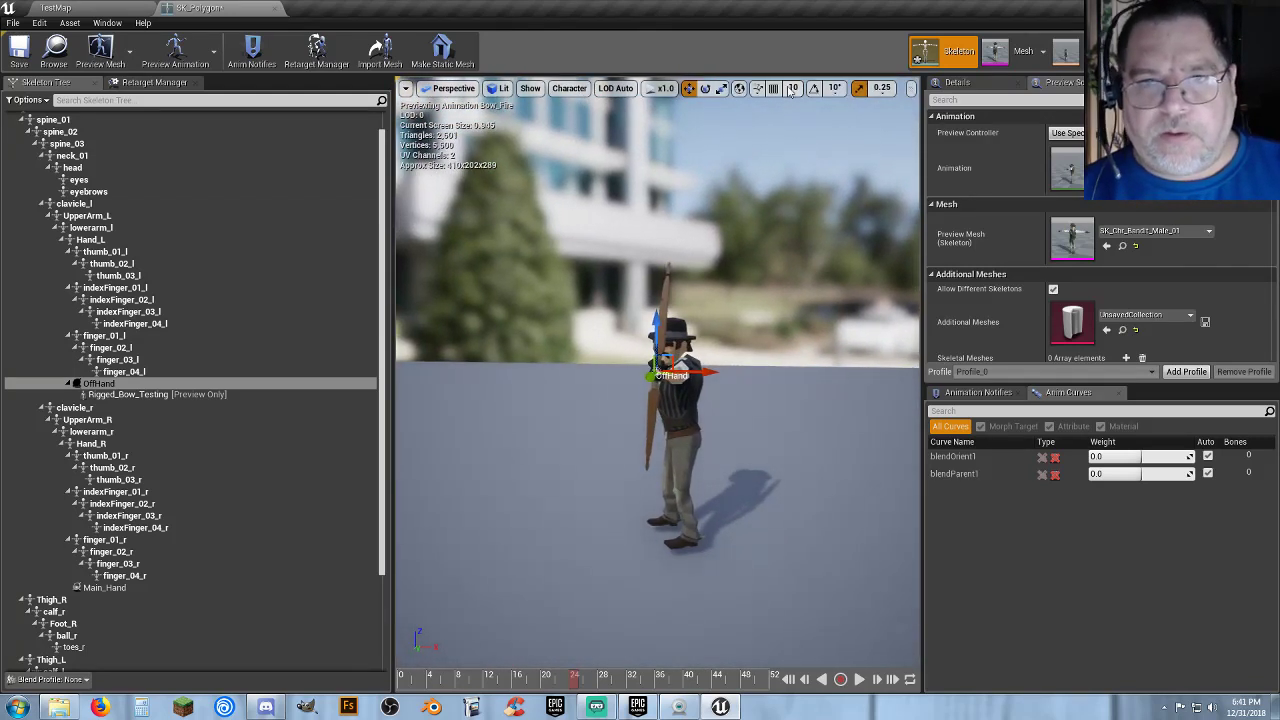
Fine-tune the OffHand socket's rotation to straighten the bow's sideways tilt.
click(705, 88)
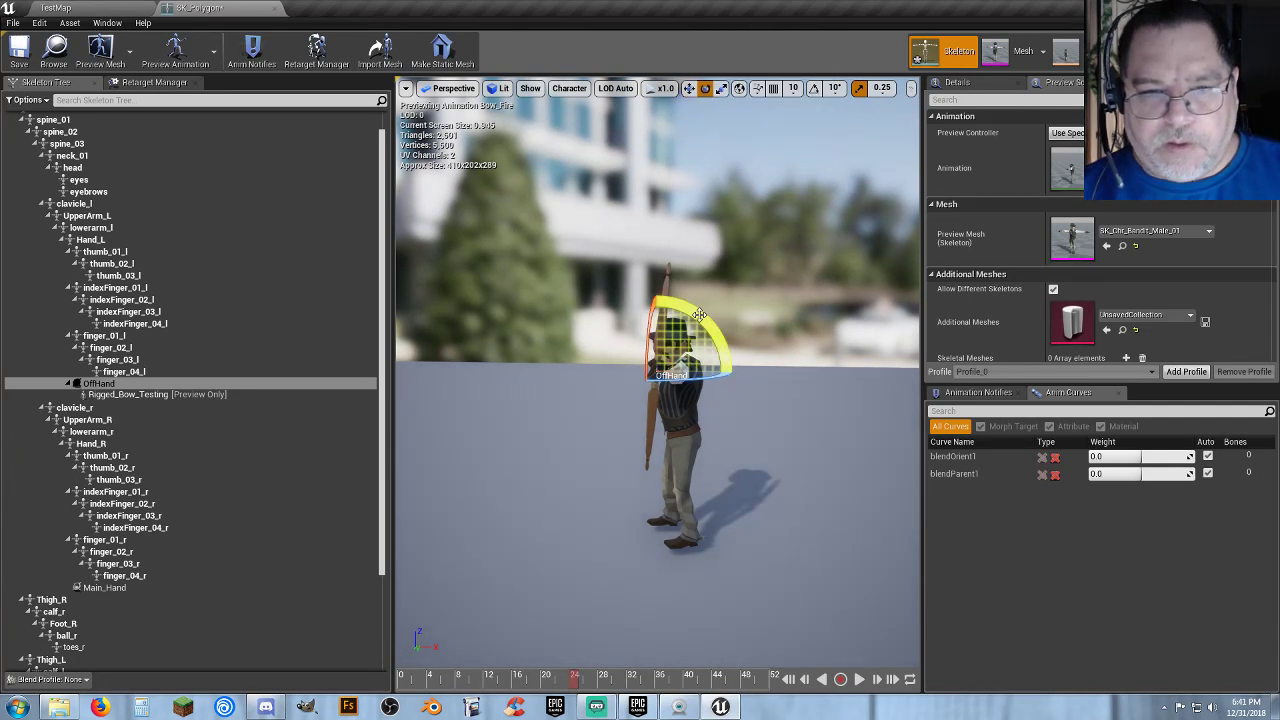
drag(736, 374, 736, 369)
right_drag(736, 369, 870, 370)
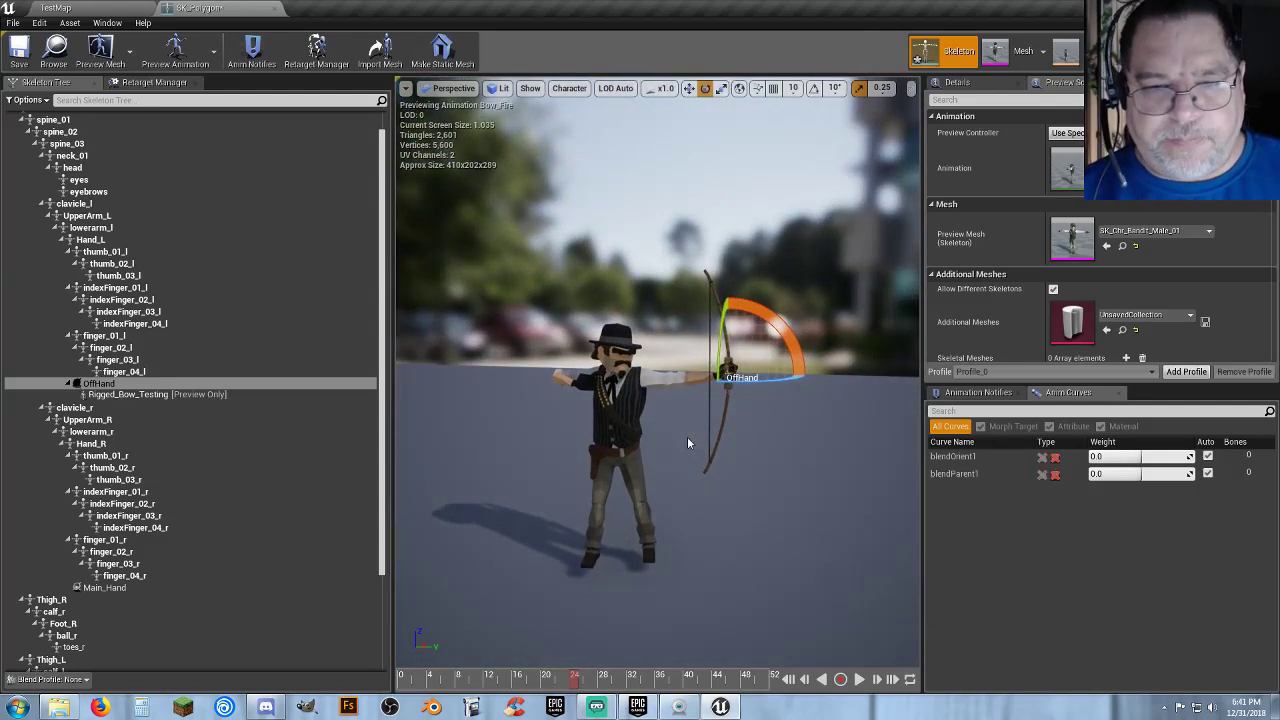
Inspect the bow in the hand from several angles and play the Bow_Fire animation to check its alignment.
right_drag(687, 438, 780, 475)
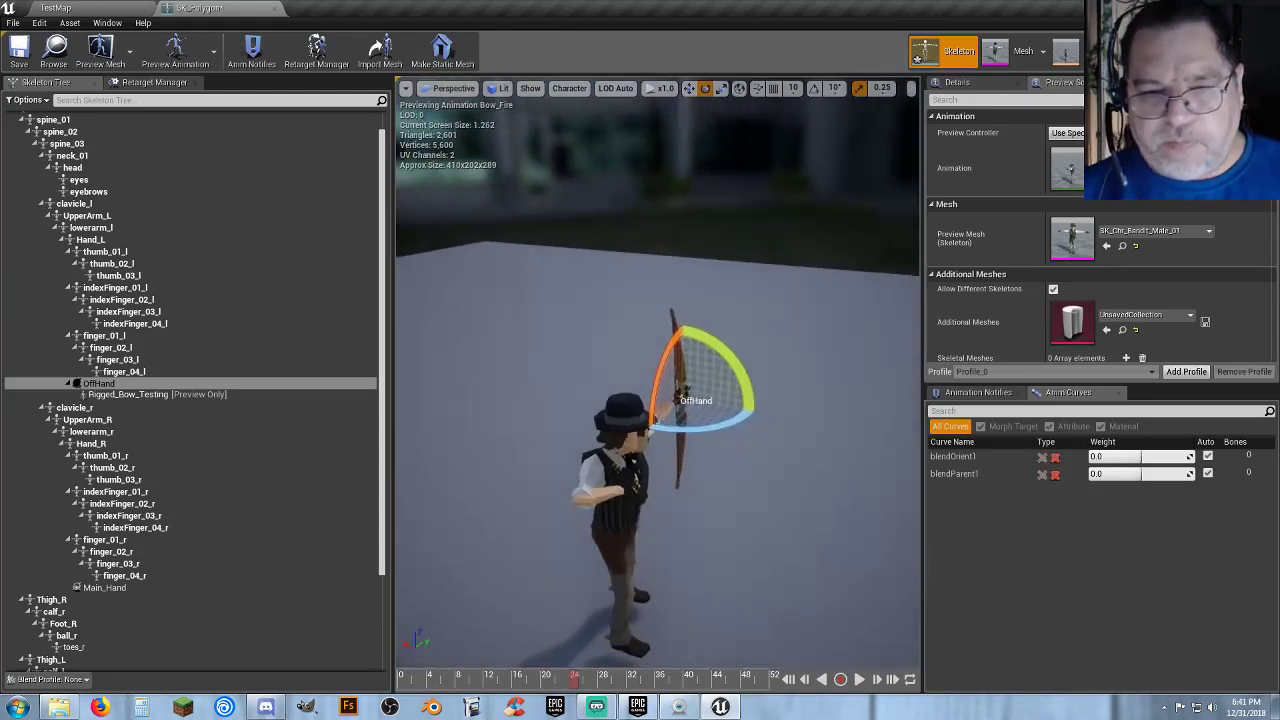
right_drag(680, 400, 750, 420)
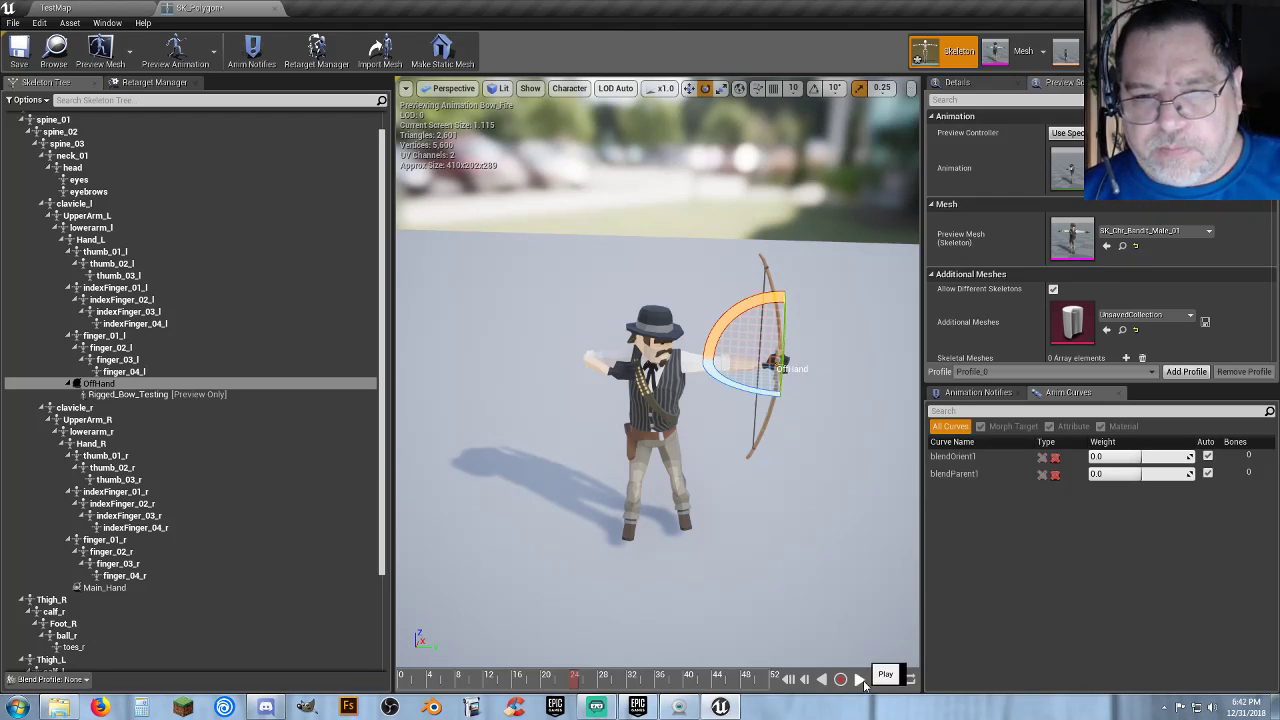
click(860, 679)
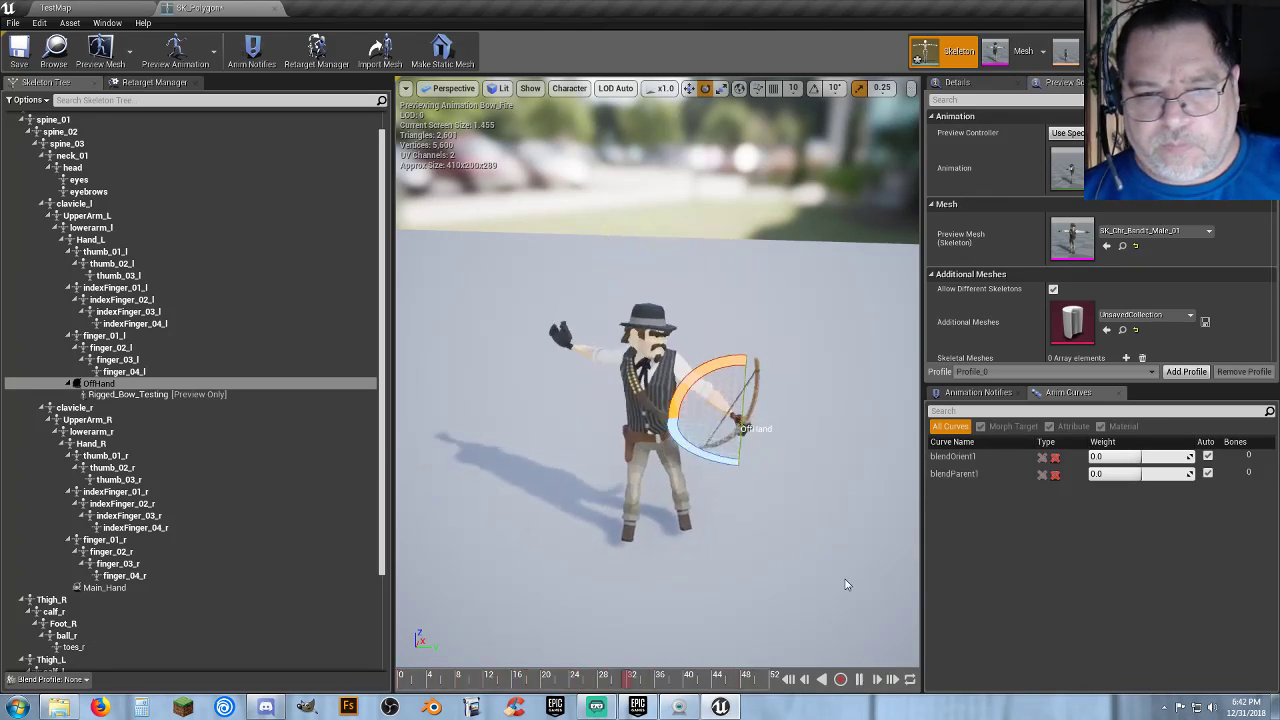
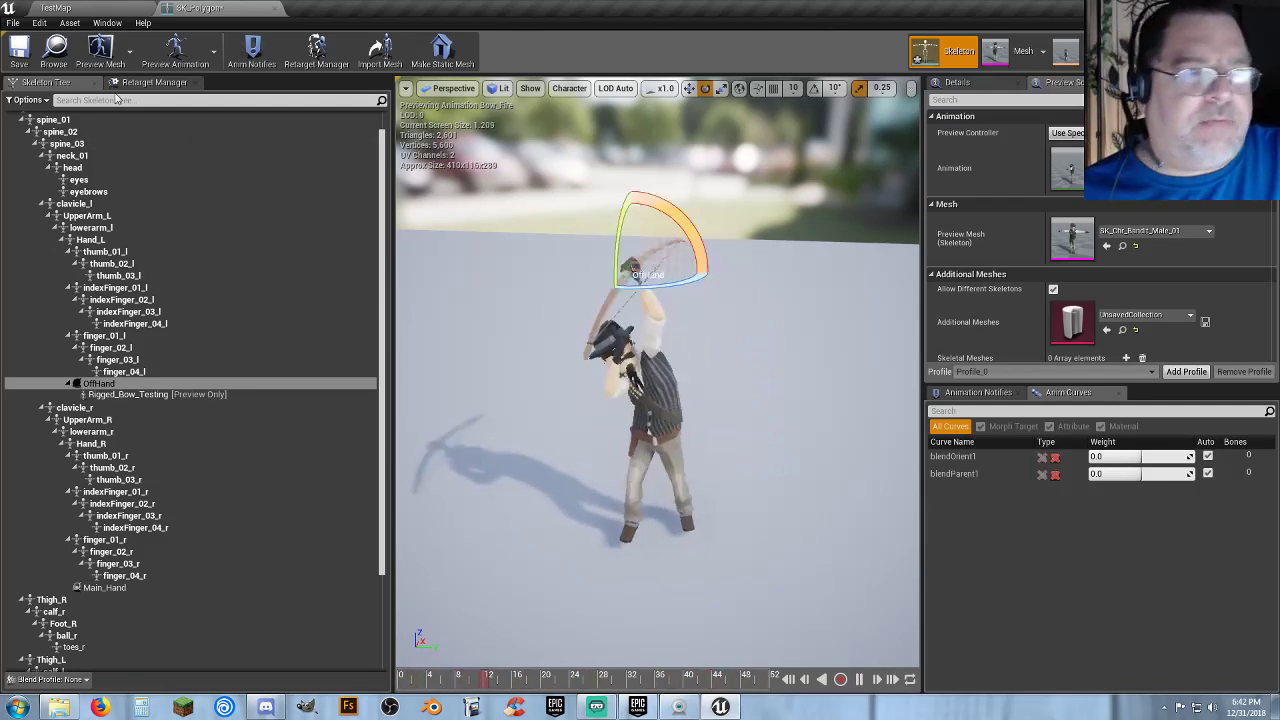
Save and close the SK_Polygon skeleton, and open the Player_Base blueprint from Characters/Blueprints in its 3D preview.
click(19, 50)
click(274, 10)
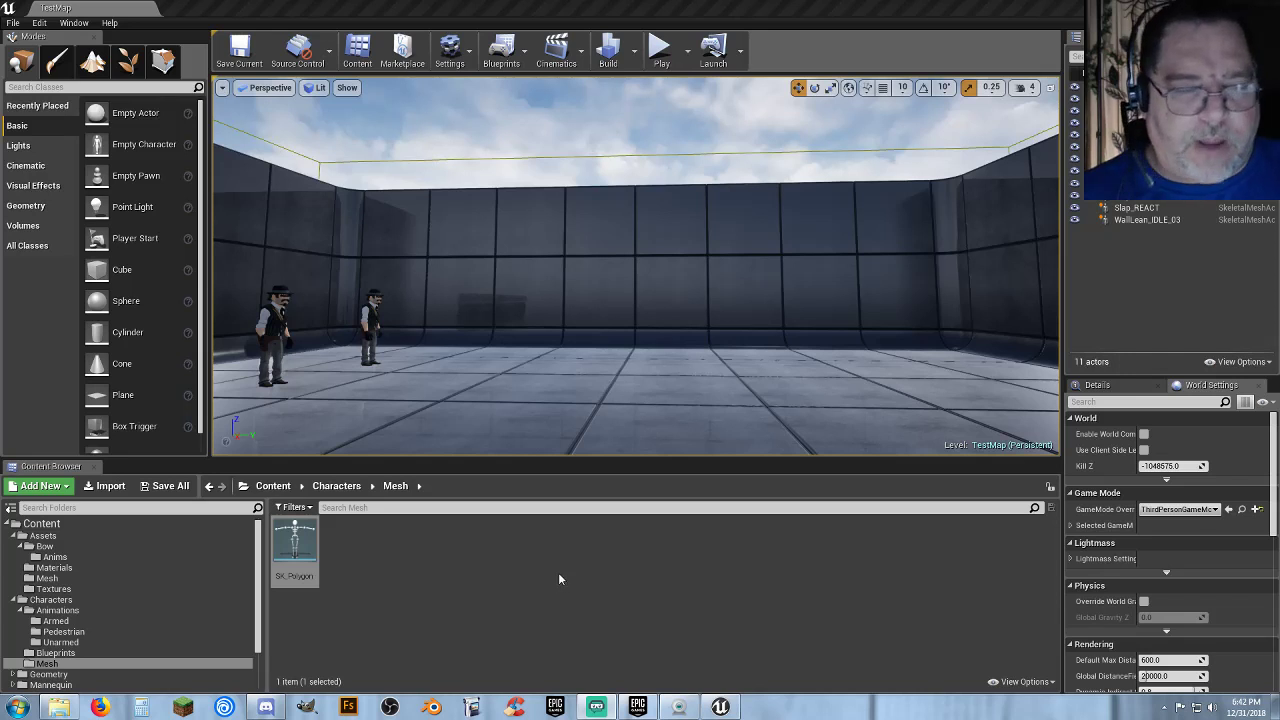
click(55, 652)
double_click(294, 542)
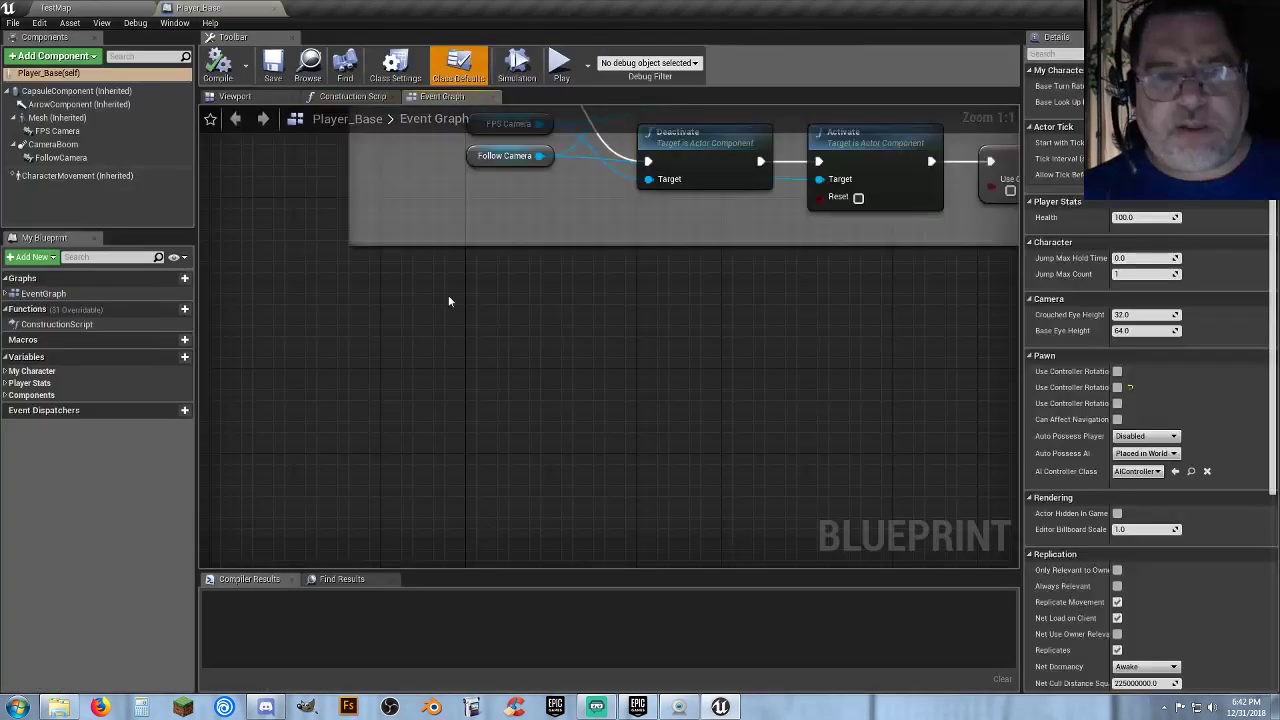
click(270, 97)
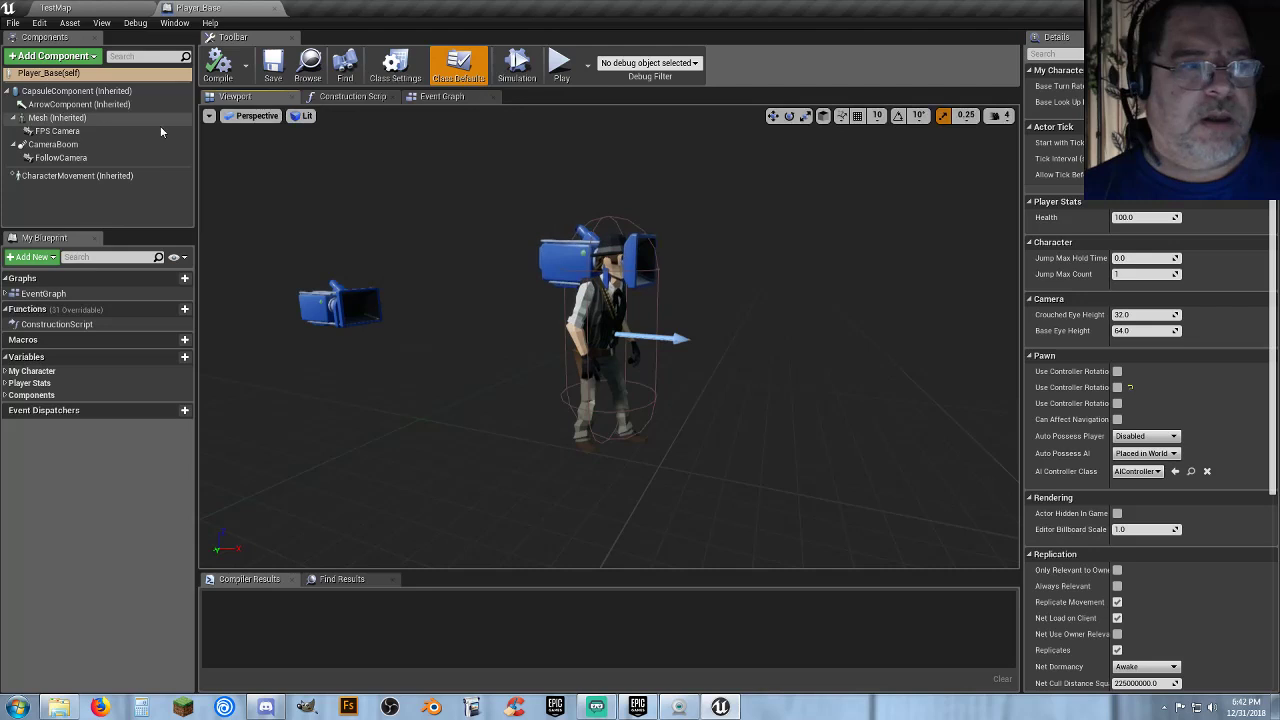
Set the Mesh component's skeletal mesh to SK_Chr_NativeAmericanWarrior_Male_01, and compile and save Player_Base.
click(60, 118)
click(1210, 371)
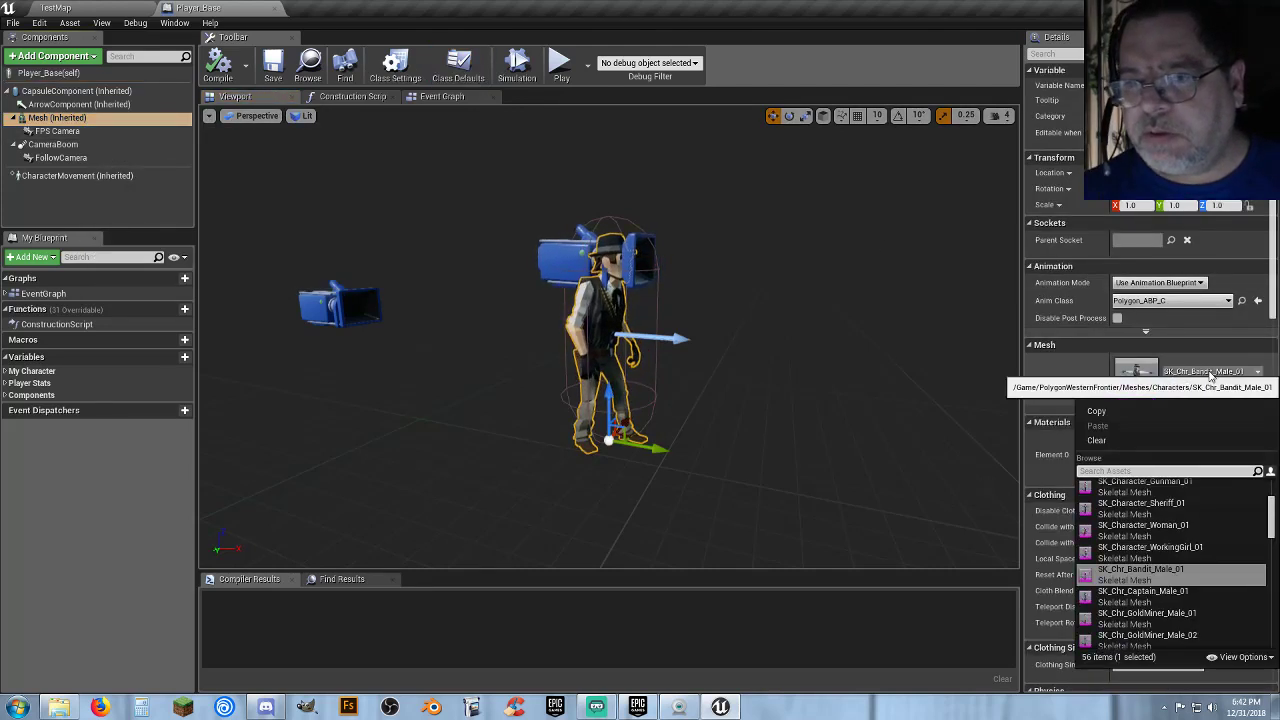
scroll(1170, 553, down, 8)
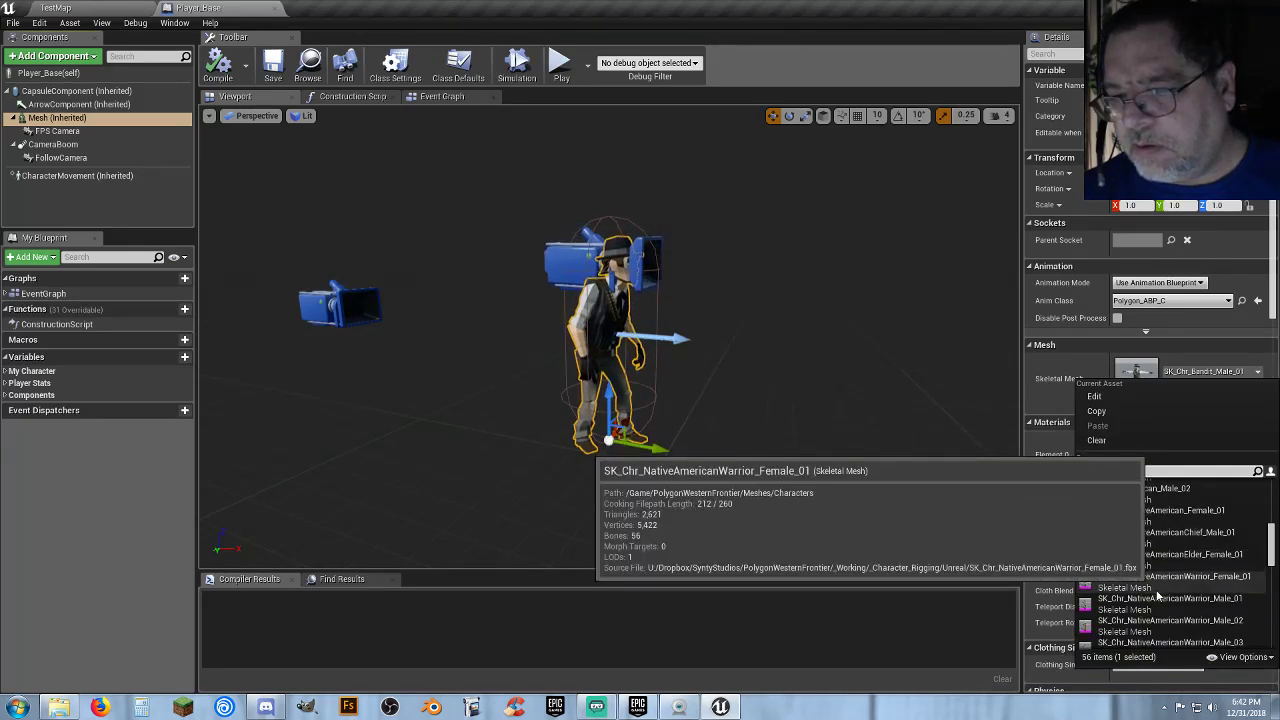
click(1166, 604)
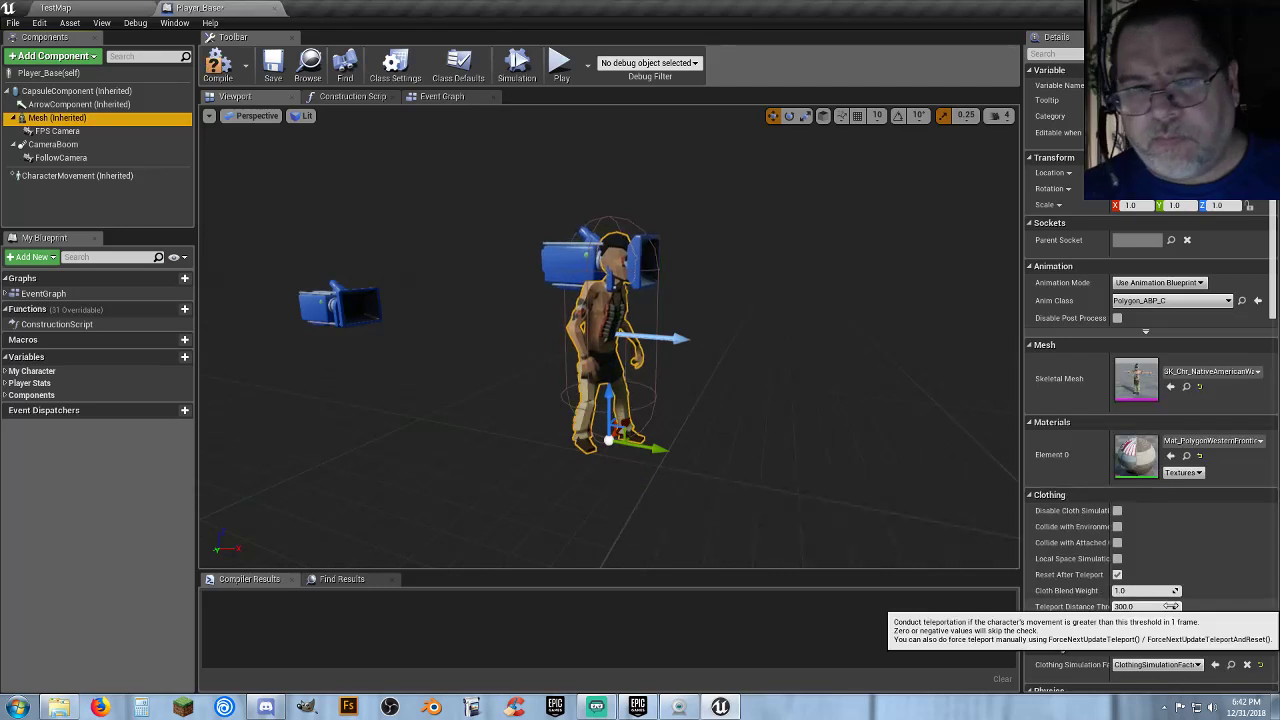
click(218, 65)
click(273, 65)
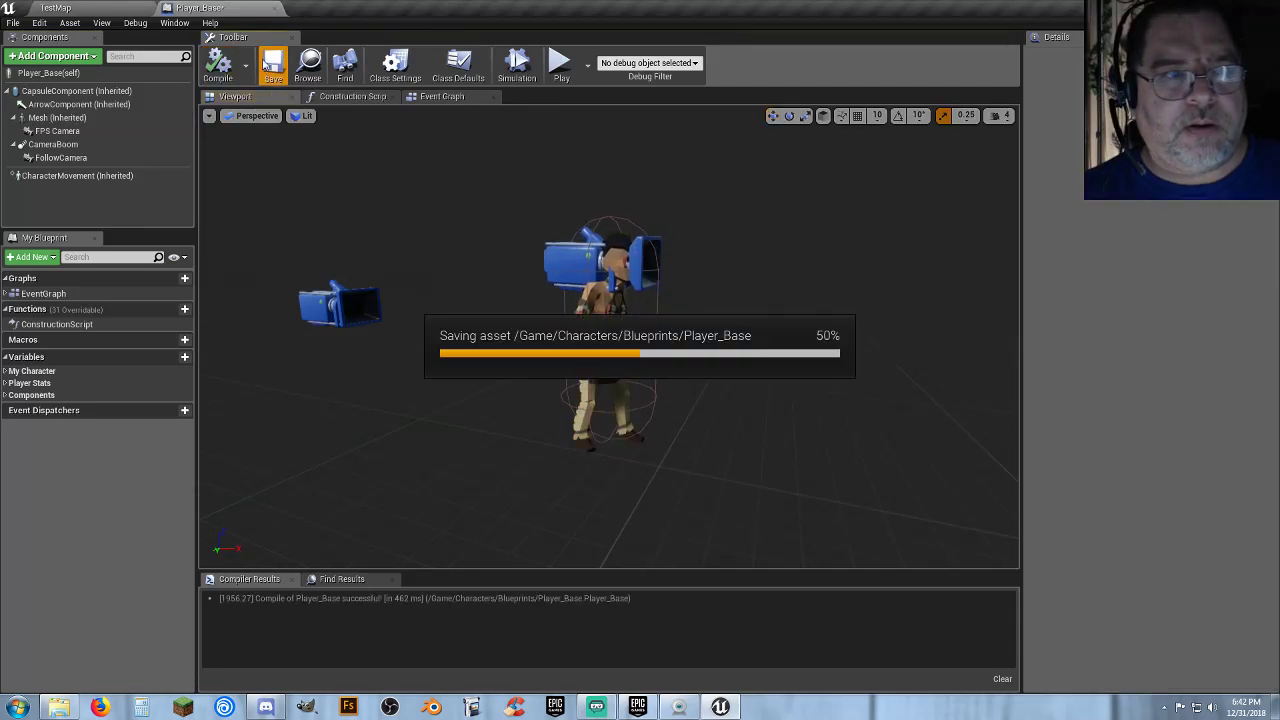
click(50, 118)
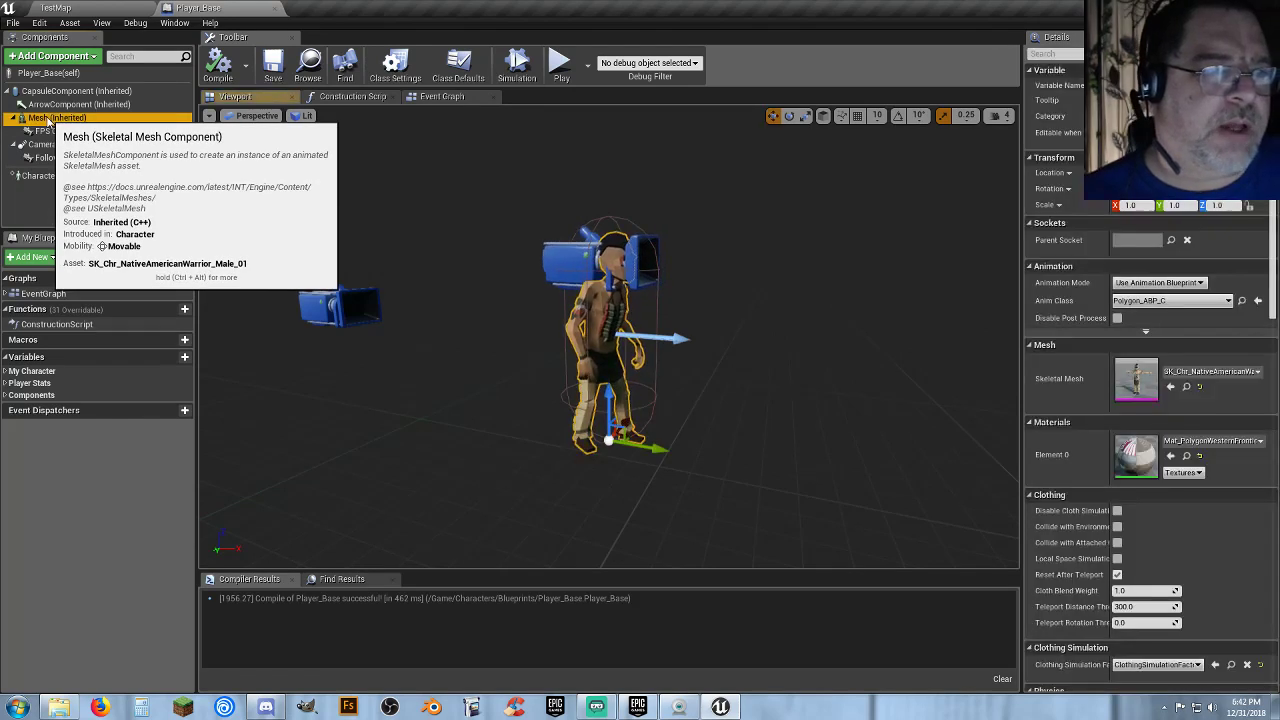
Create a new folder named Weapons inside the Assets folder of the project content.
click(85, 10)
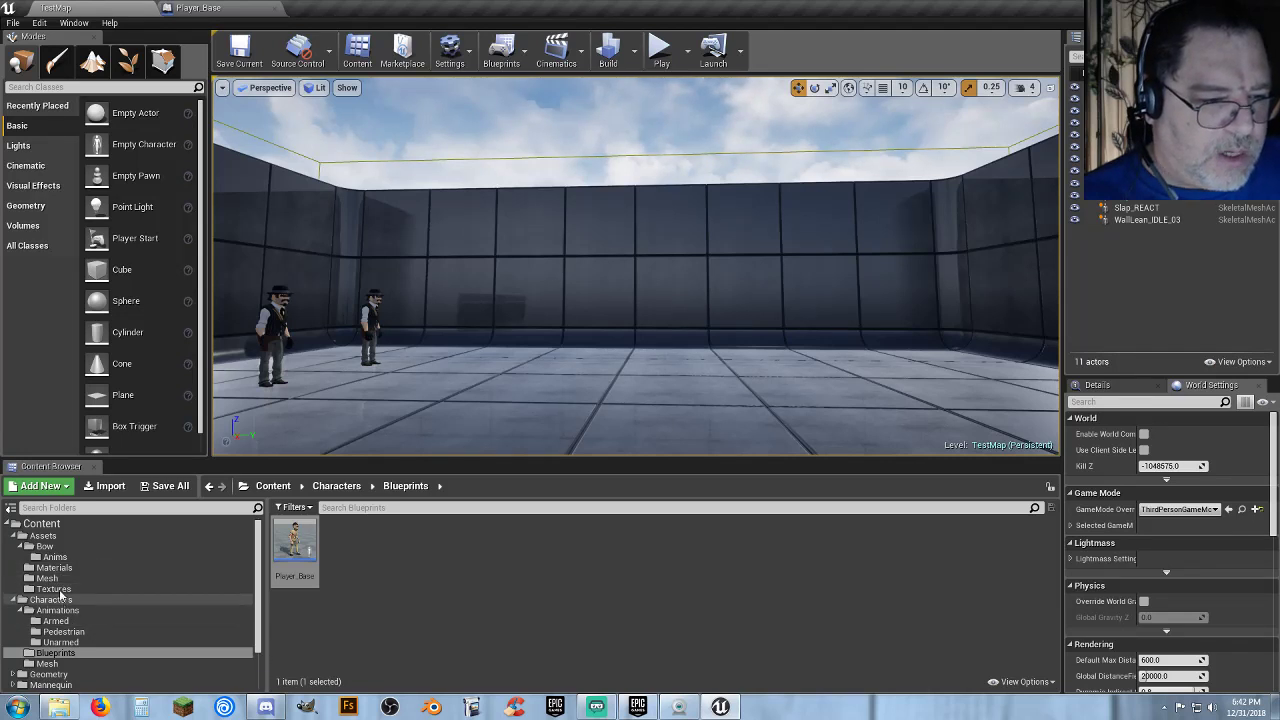
click(43, 536)
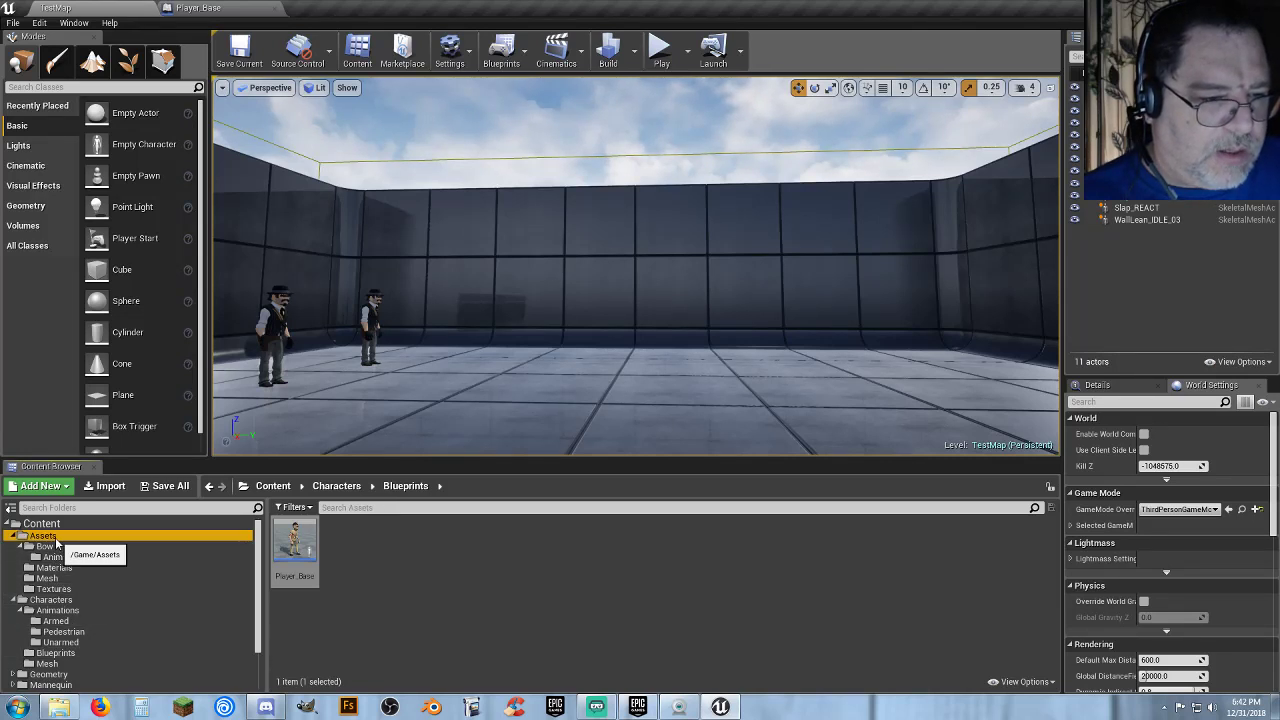
right_click(496, 557)
click(575, 156)
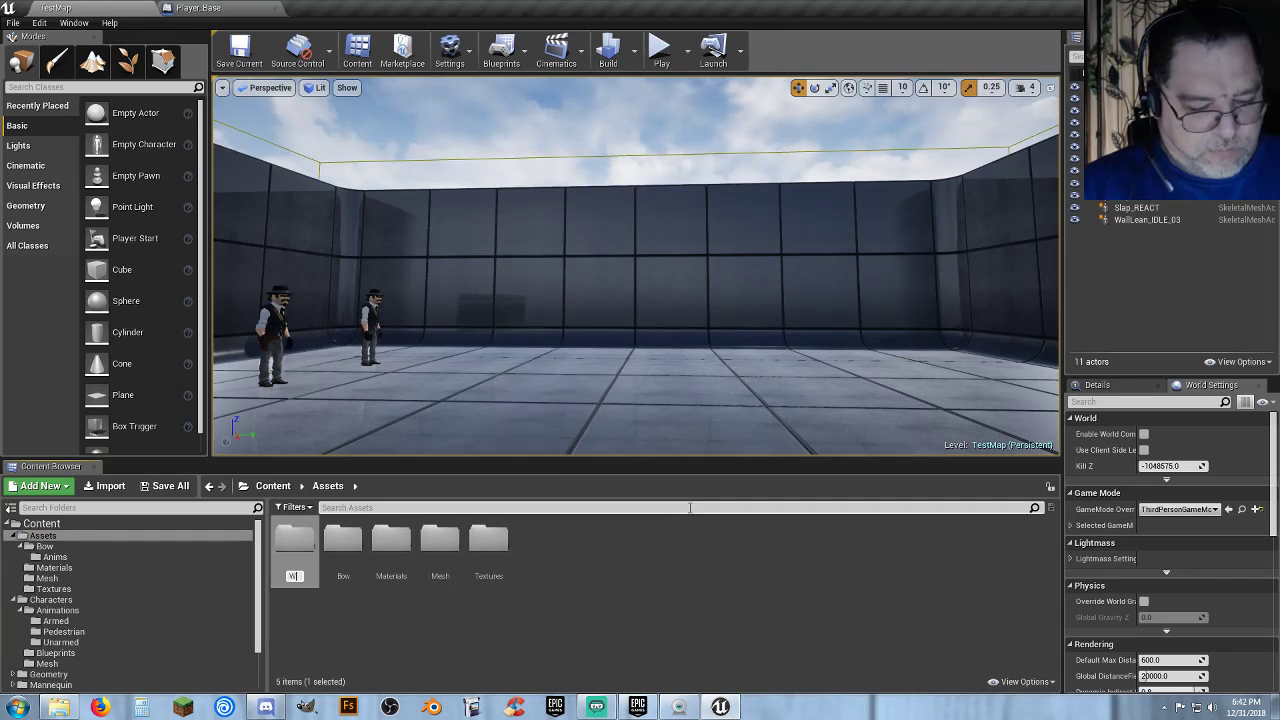
key(Return)
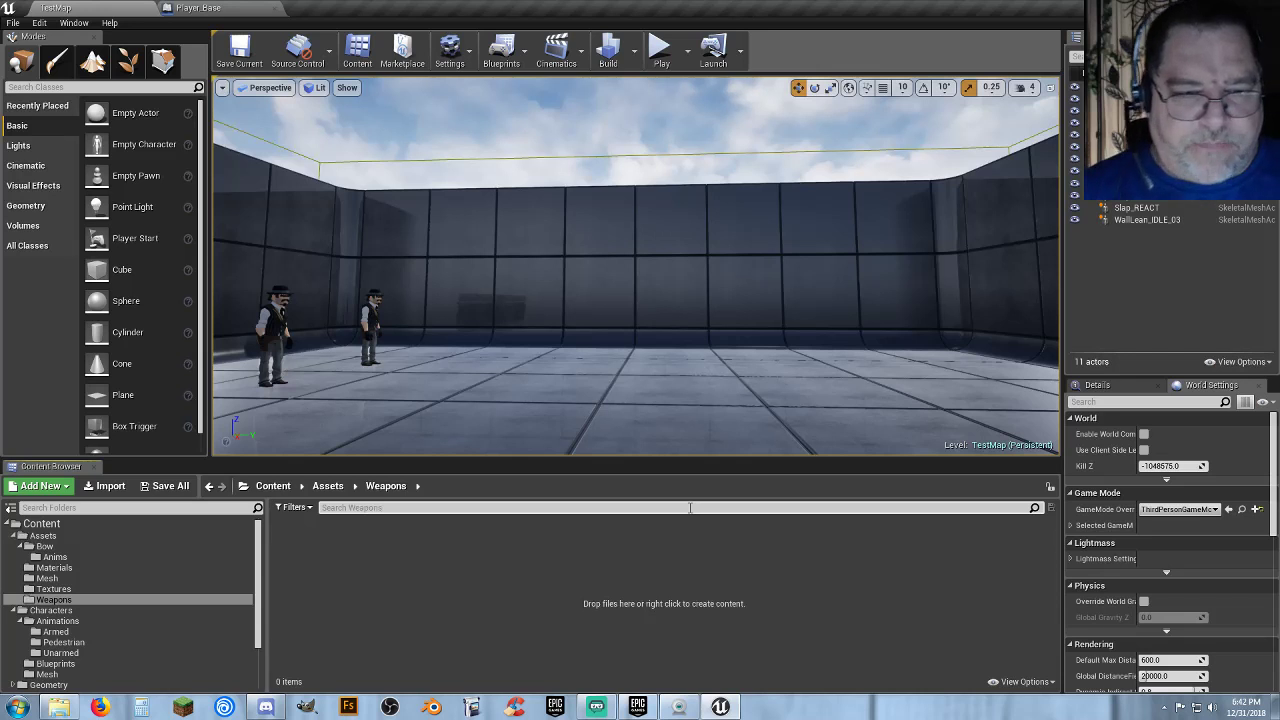
Create an Actor blueprint class named Bow_Test in the Weapons folder and open it.
right_click(351, 538)
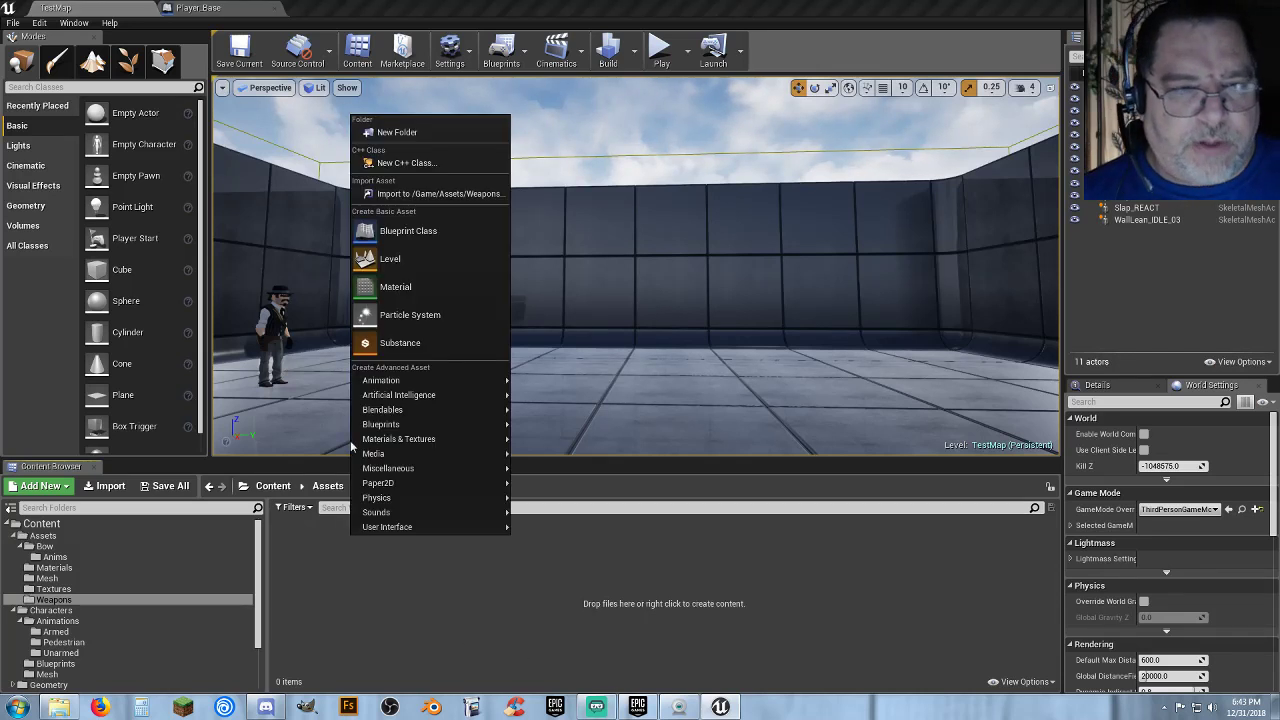
click(406, 230)
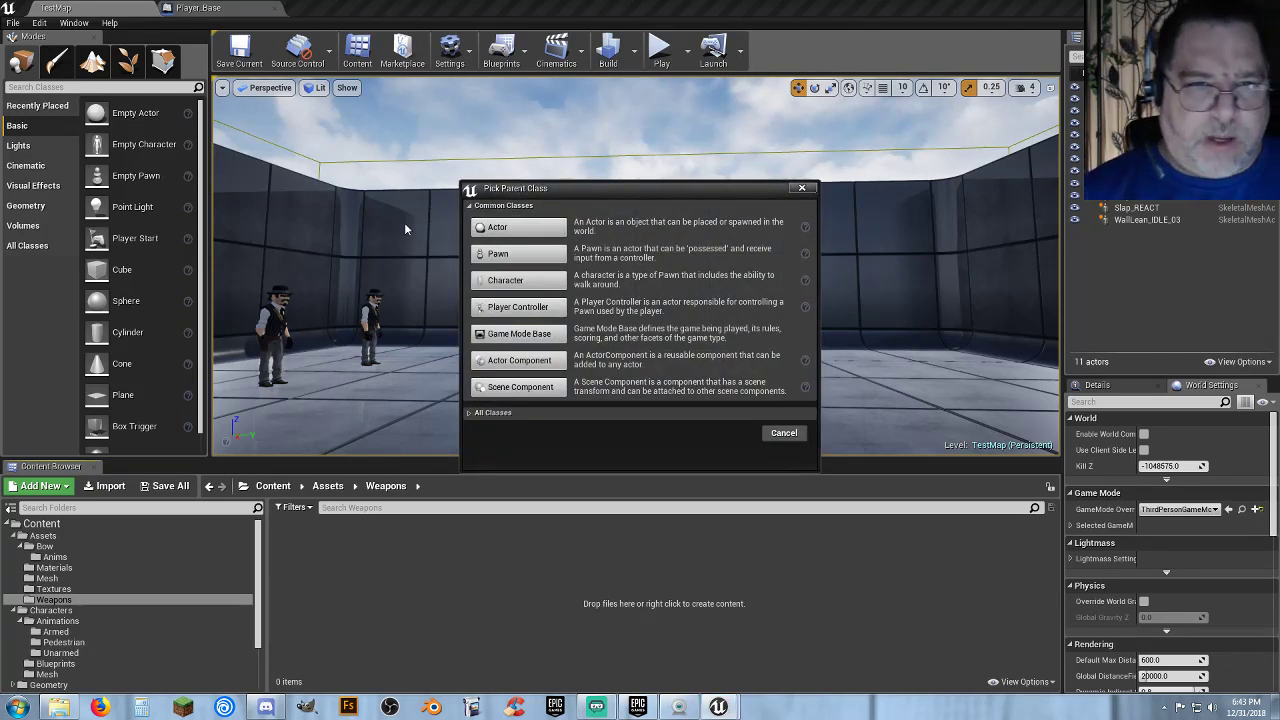
click(488, 232)
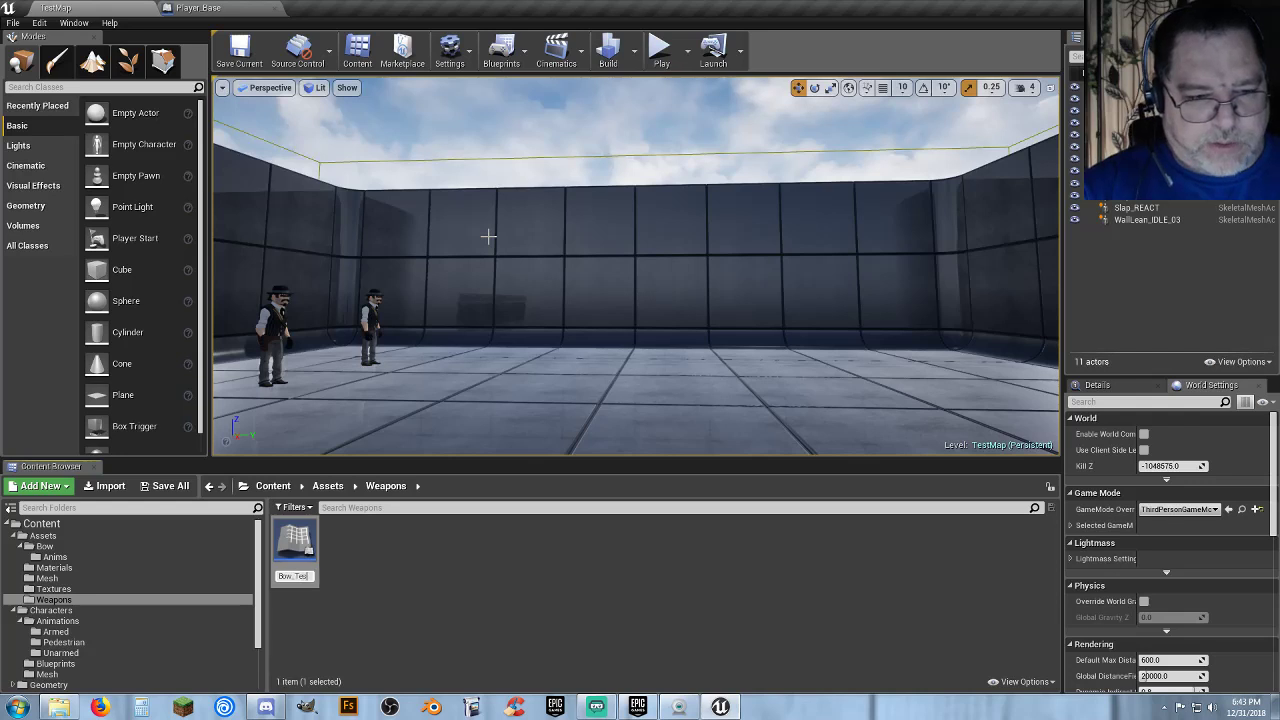
key(Return)
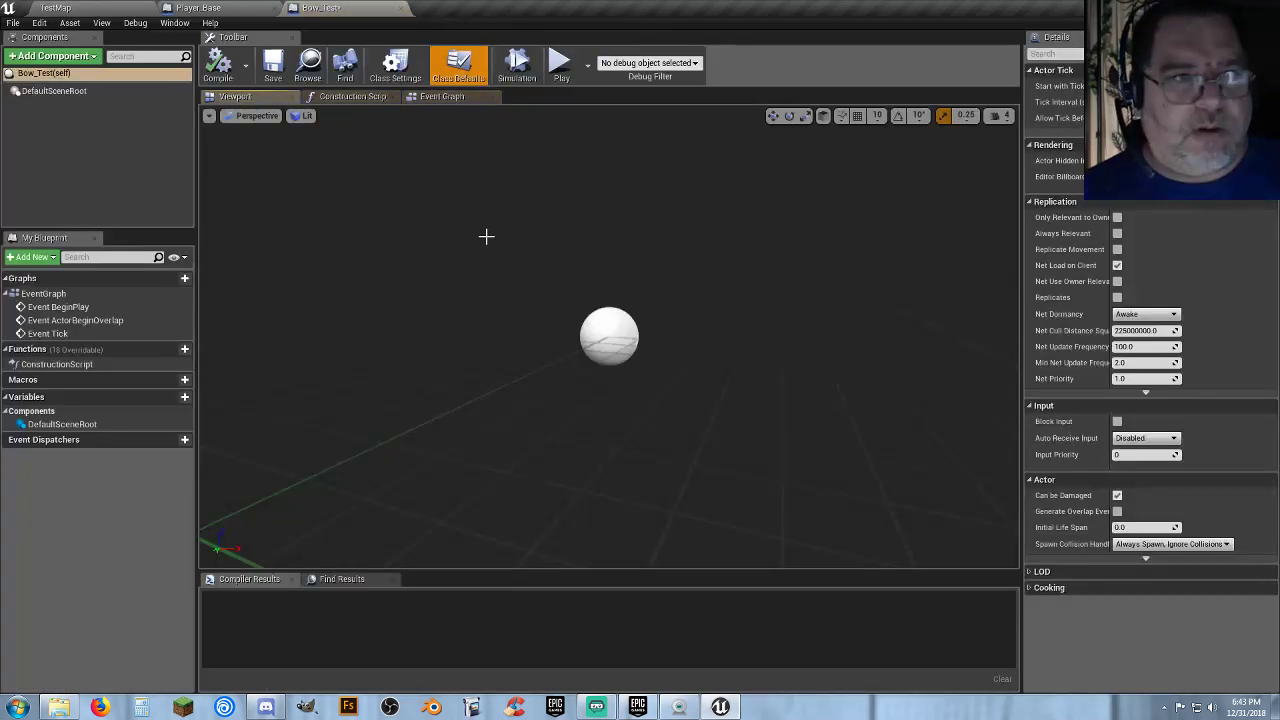
Add the Rigged_Bow_NativeAmerican_Testing mesh from the Bow folder to Bow_Test as a skeletal mesh component.
click(55, 7)
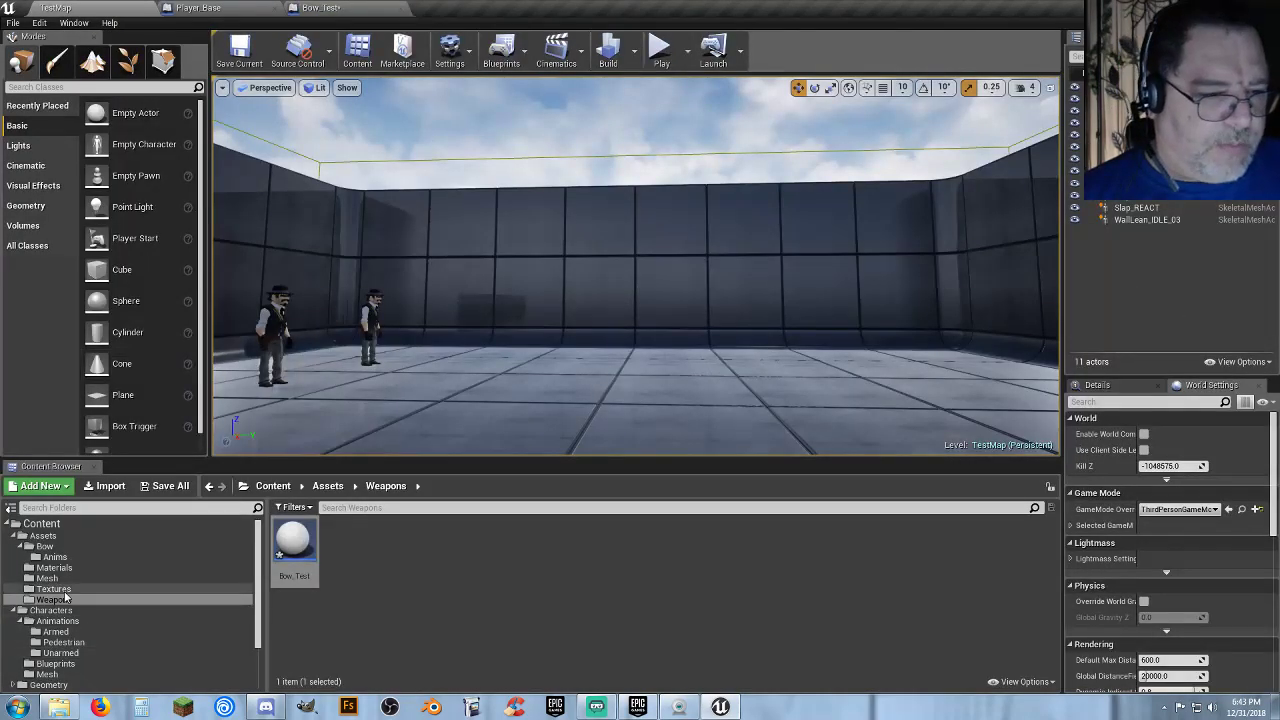
click(45, 546)
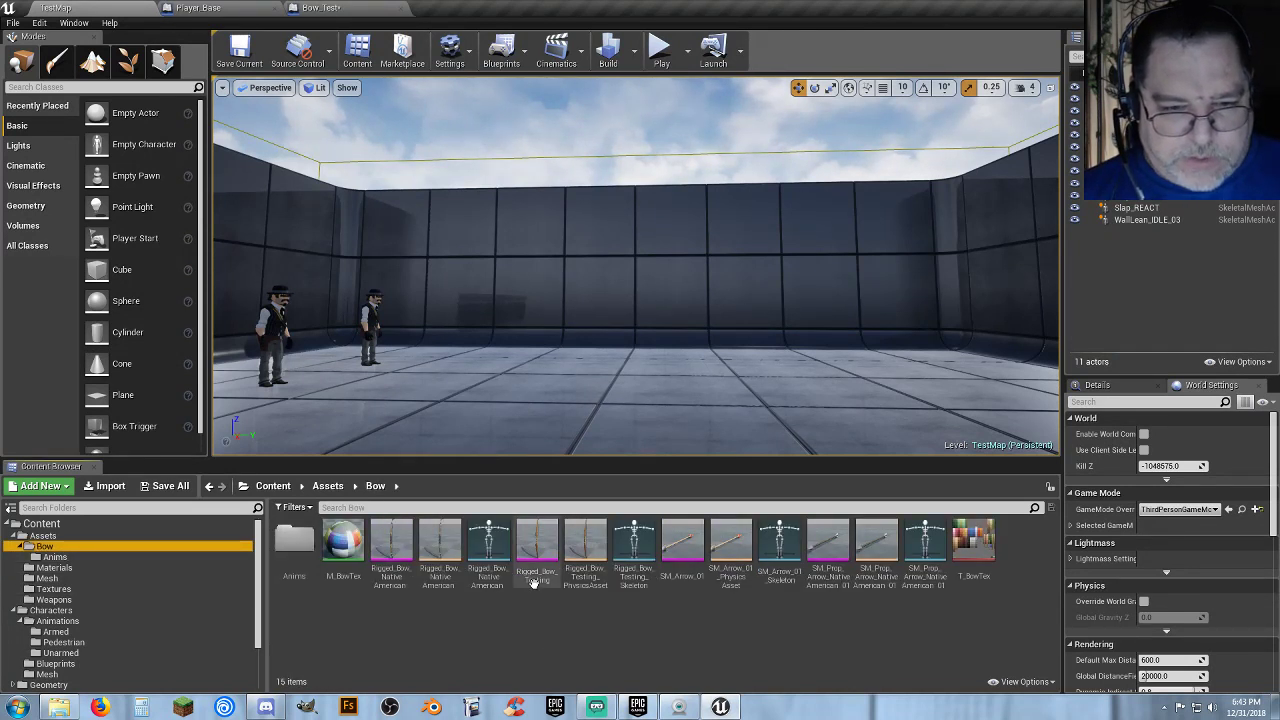
click(396, 580)
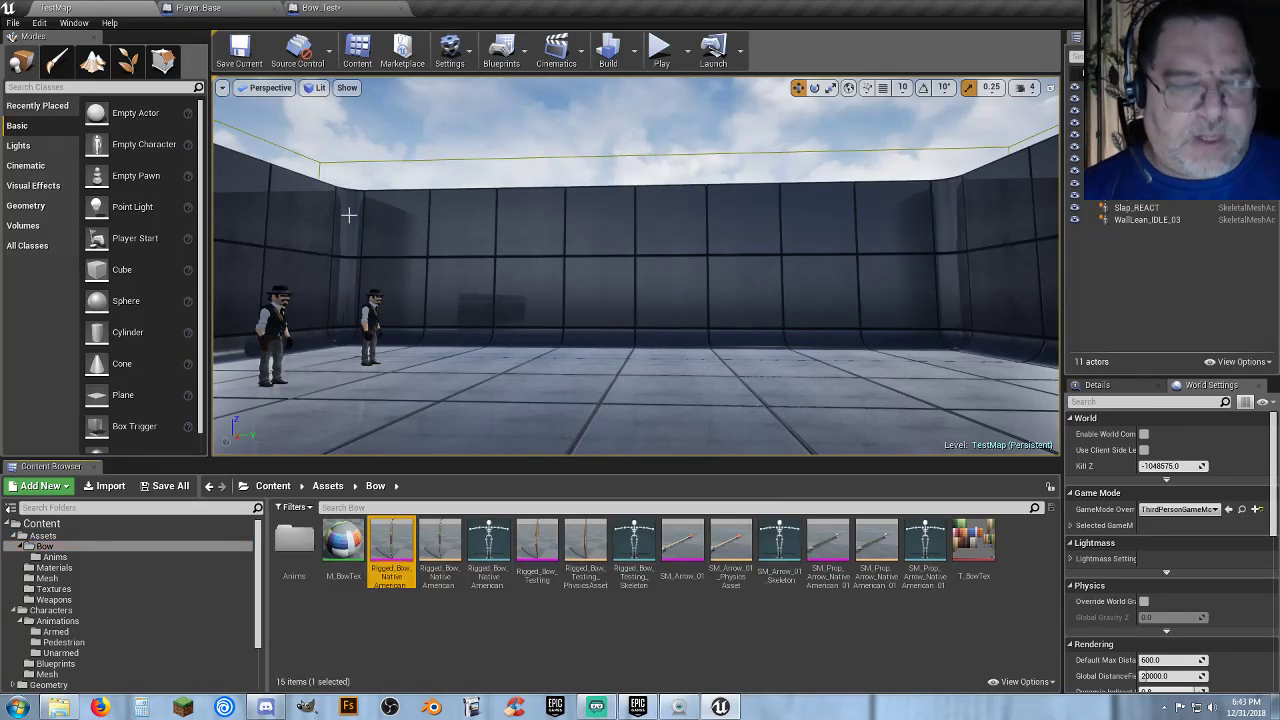
click(326, 8)
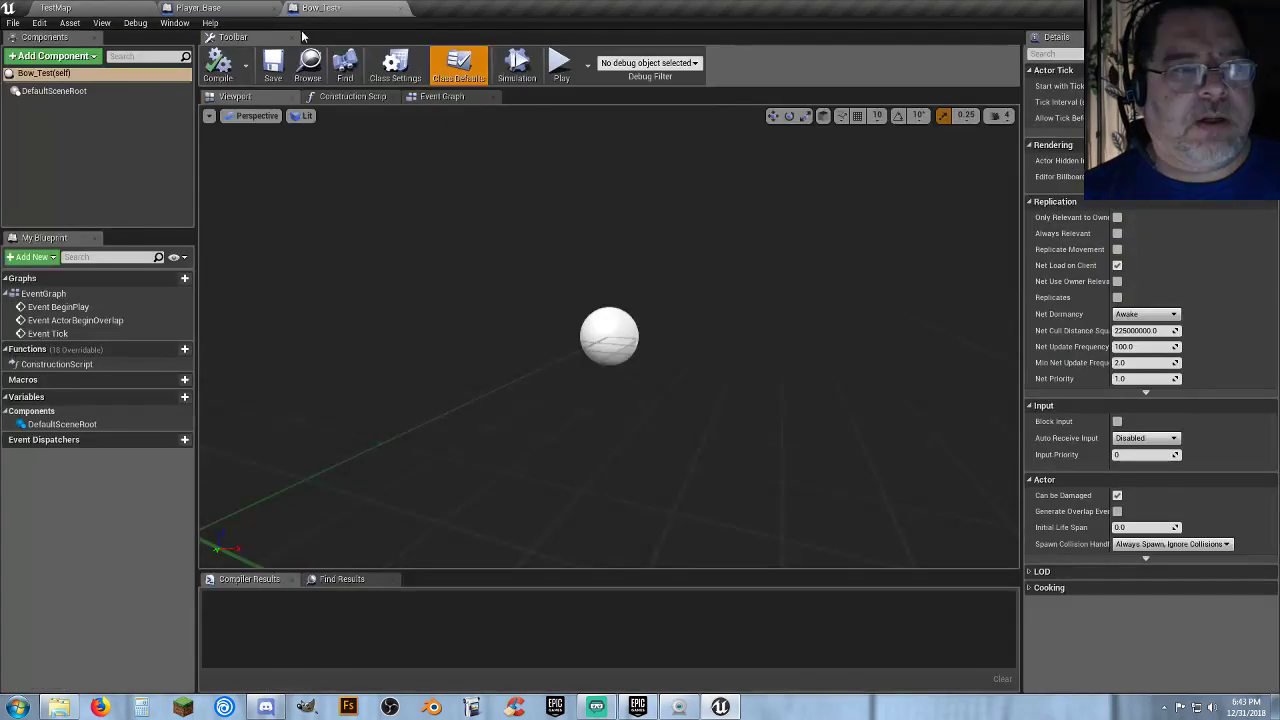
click(60, 57)
click(85, 203)
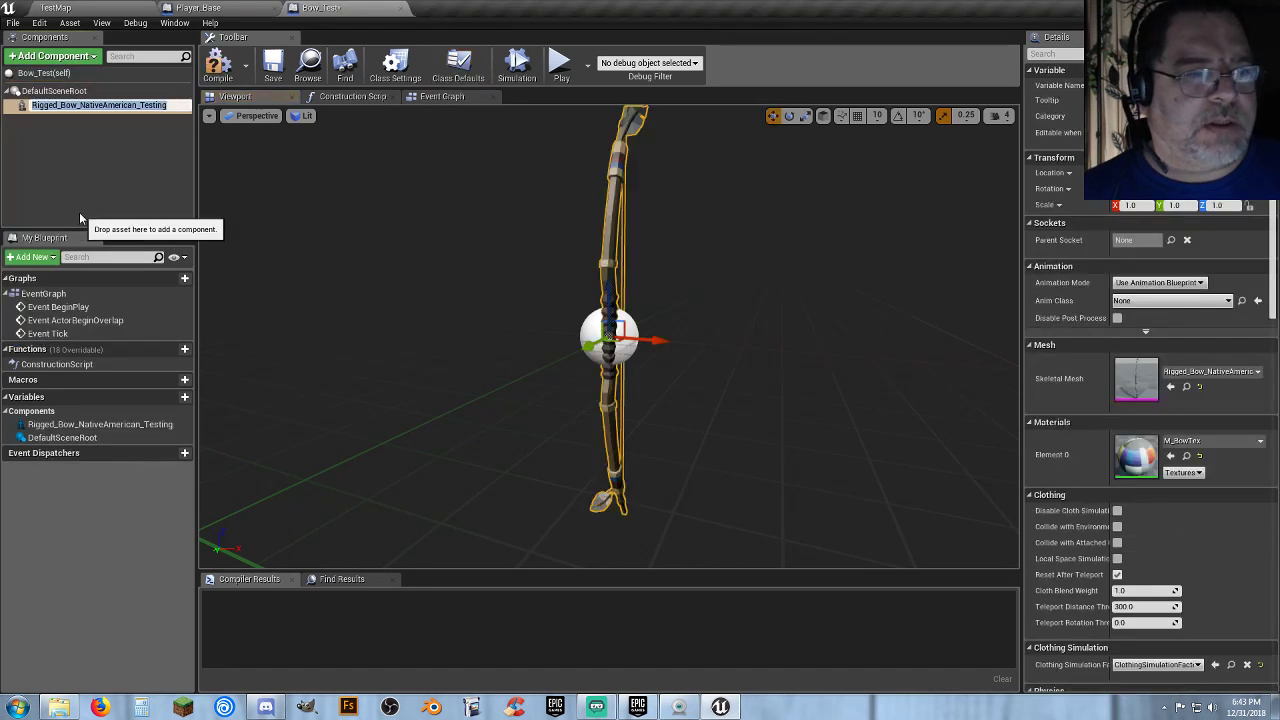
Compile and save Bow_Test, look at the bow from another angle, and close the blueprint.
click(218, 63)
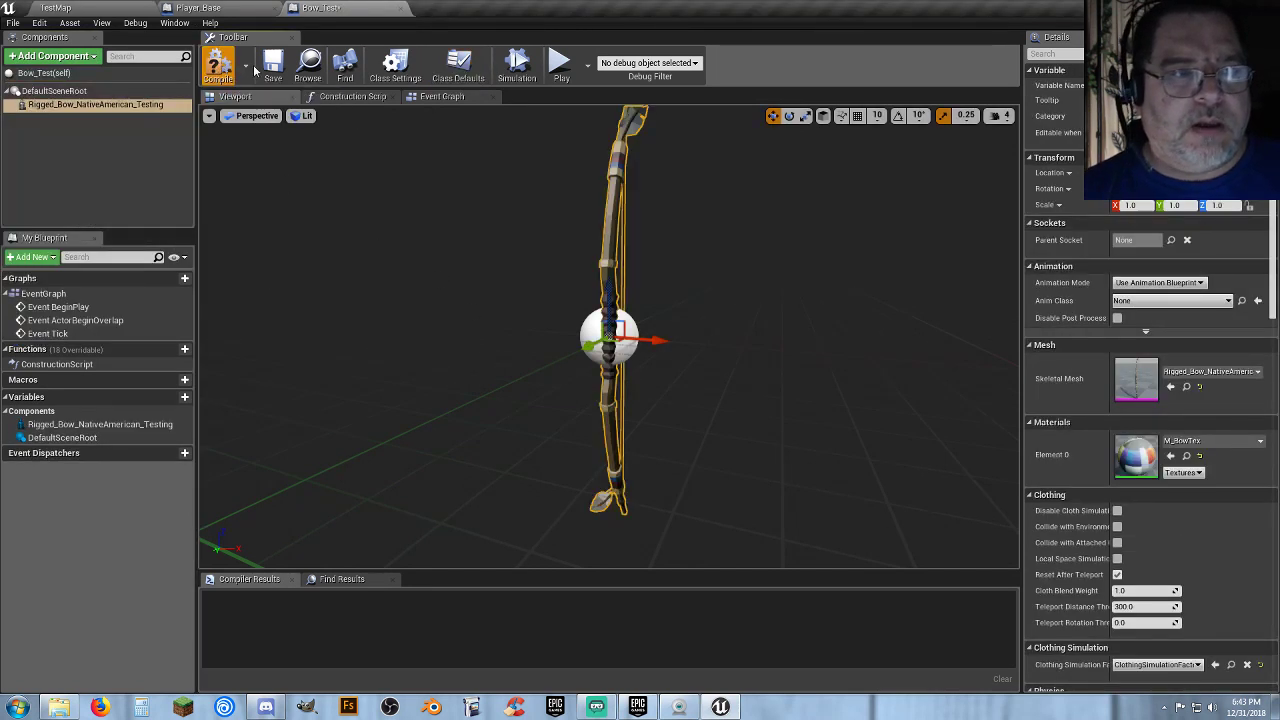
click(272, 63)
right_drag(609, 335, 446, 243)
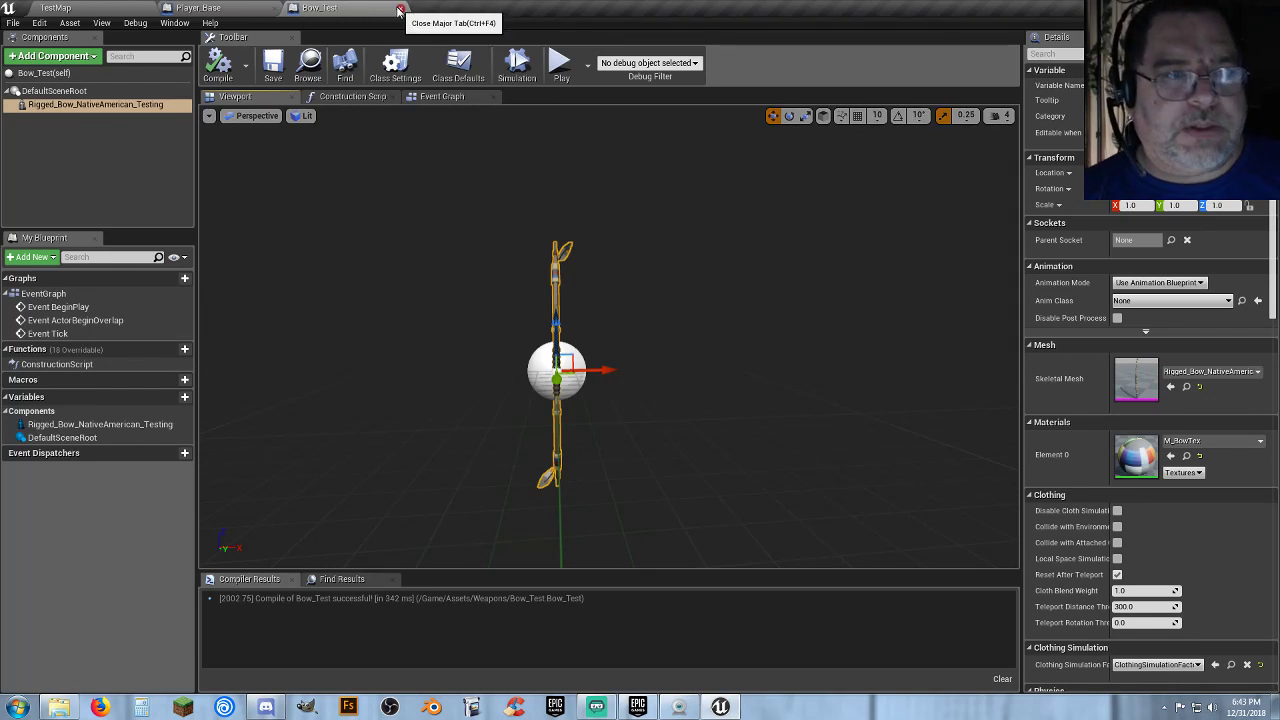
click(399, 9)
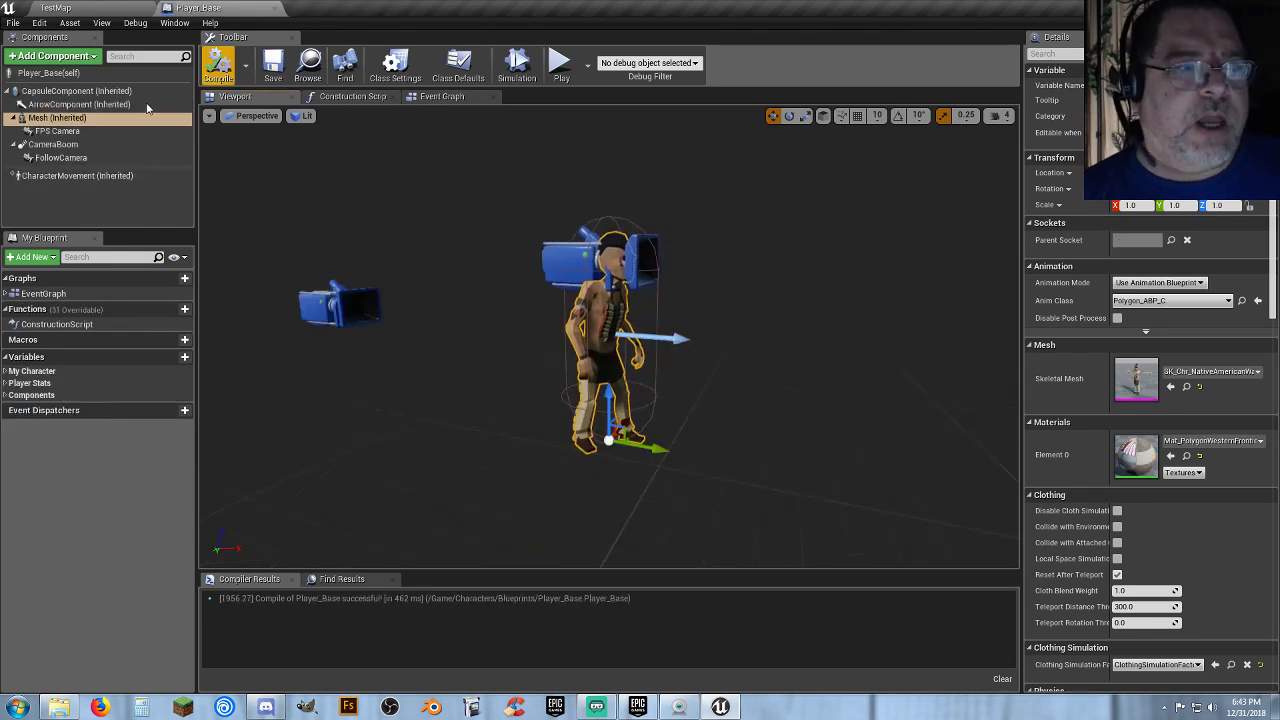
Add the rigged Native American bow as a skeletal mesh component under Player_Base's Mesh and name it Bow.
click(72, 118)
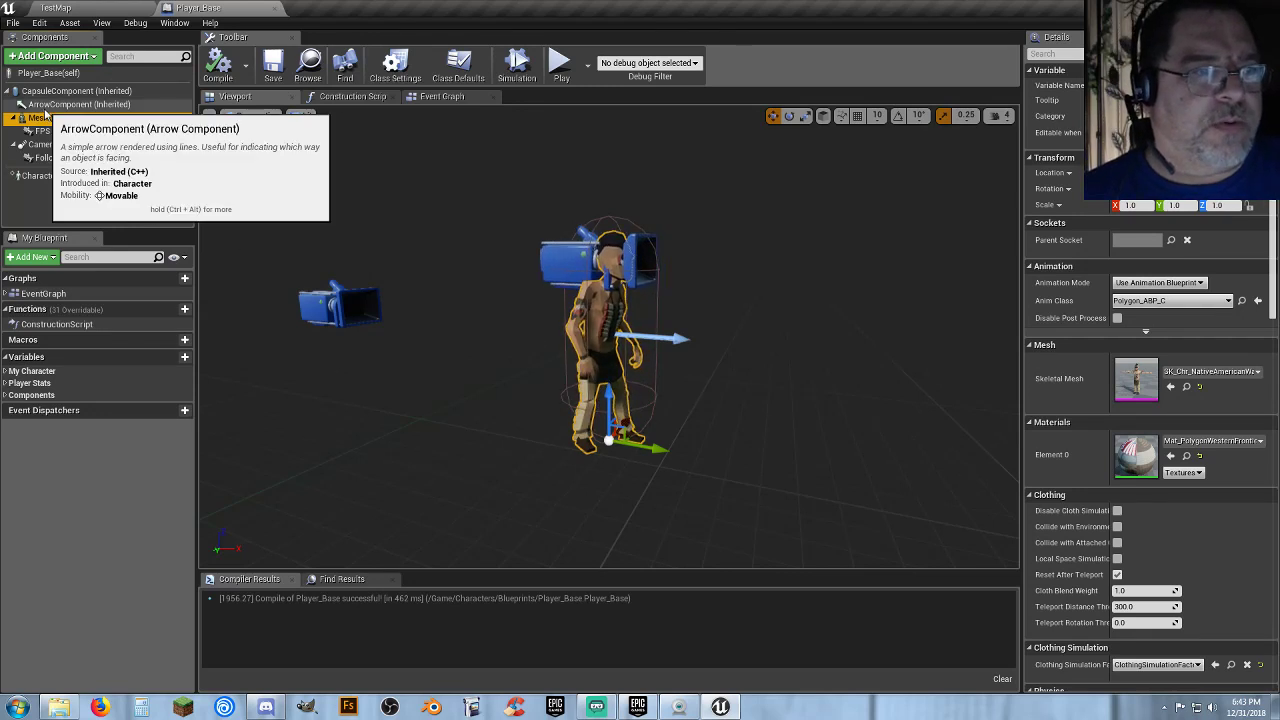
click(50, 56)
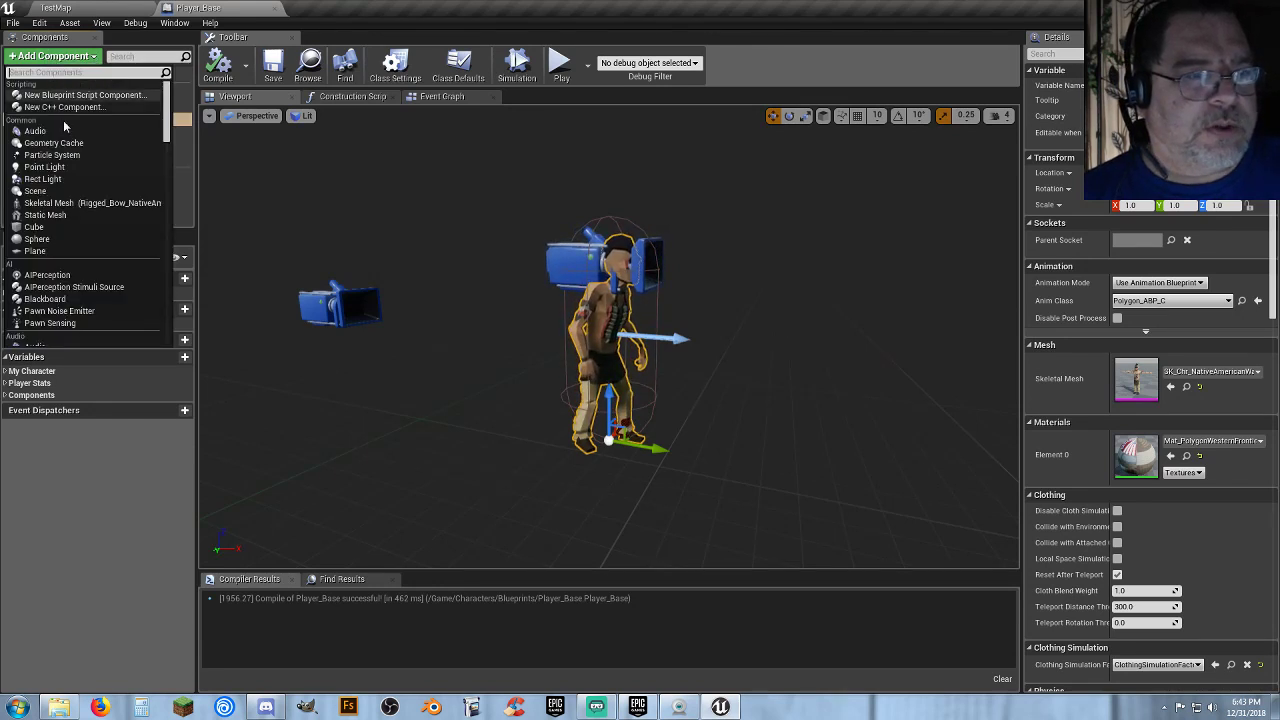
click(60, 203)
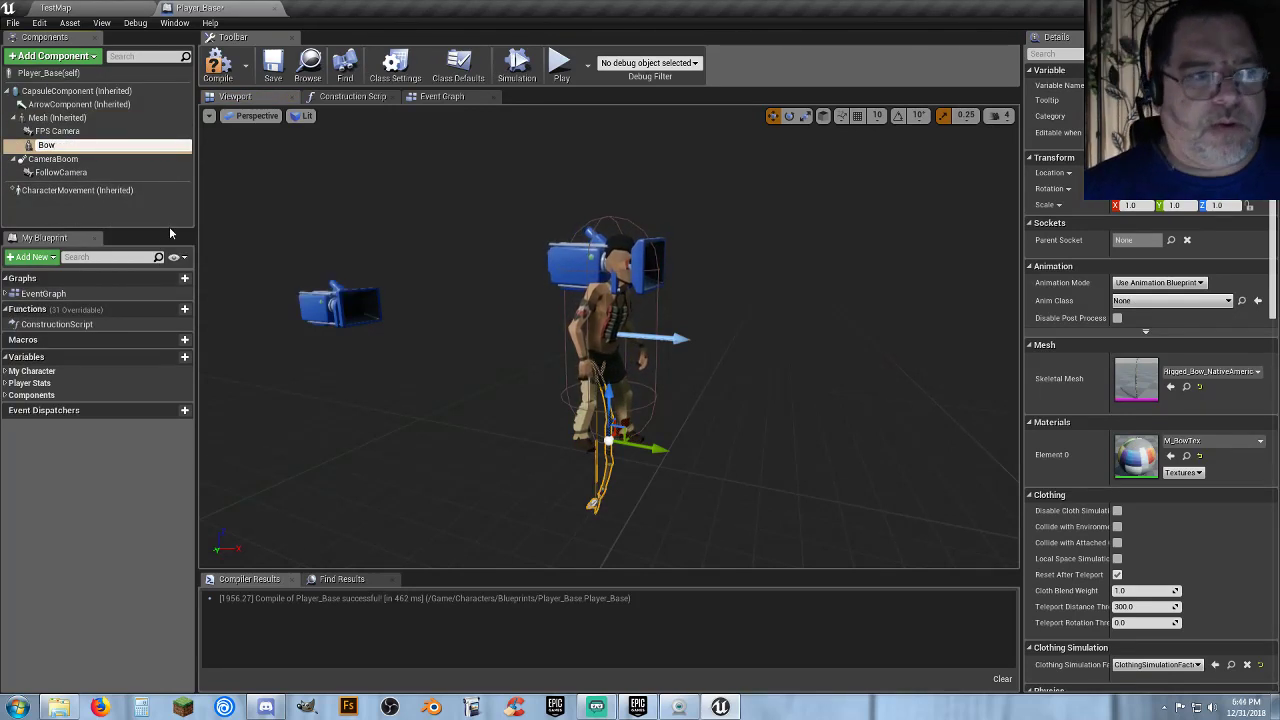
key(Return)
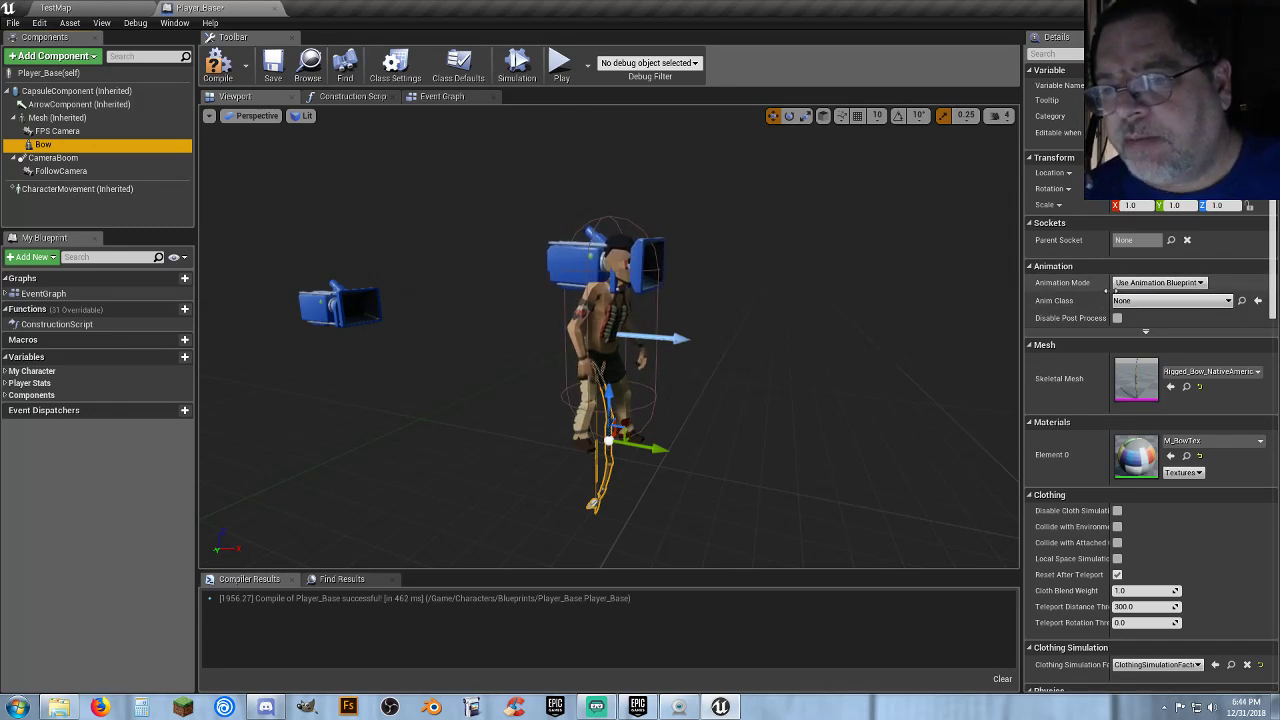
Attach the Bow component to the OffHand parent socket, and compile and save Player_Base.
click(1172, 242)
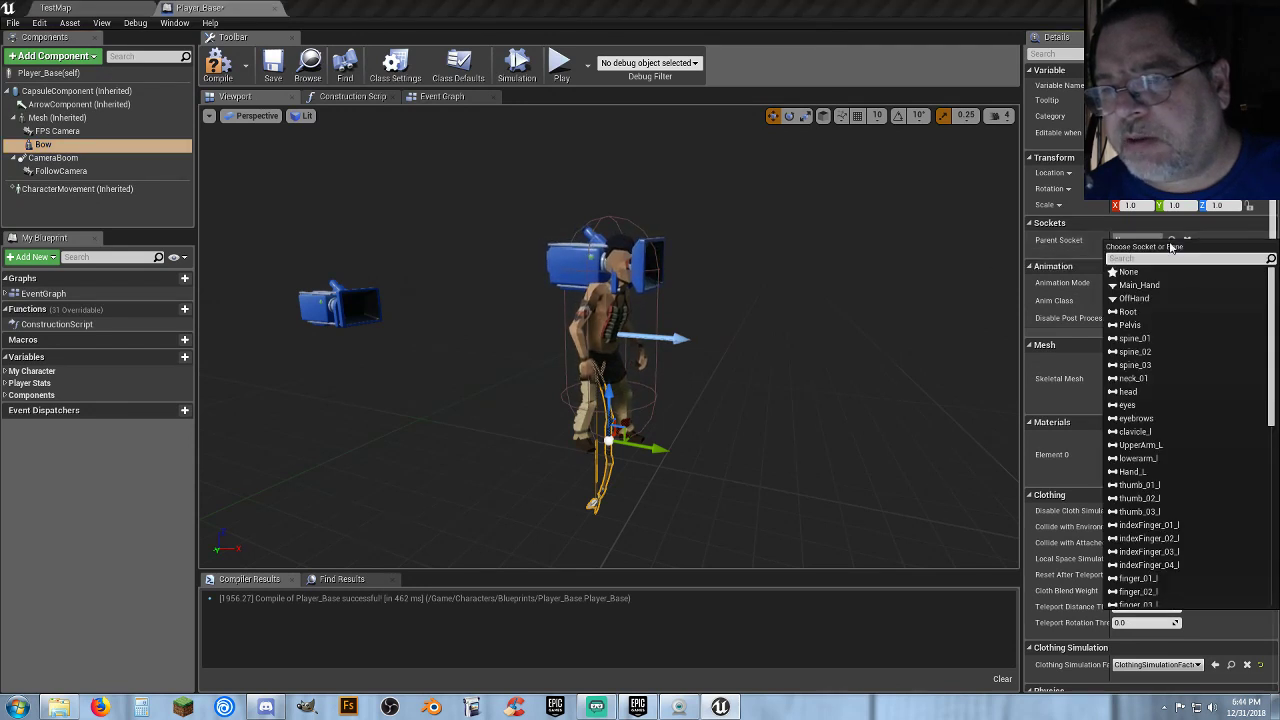
click(1133, 298)
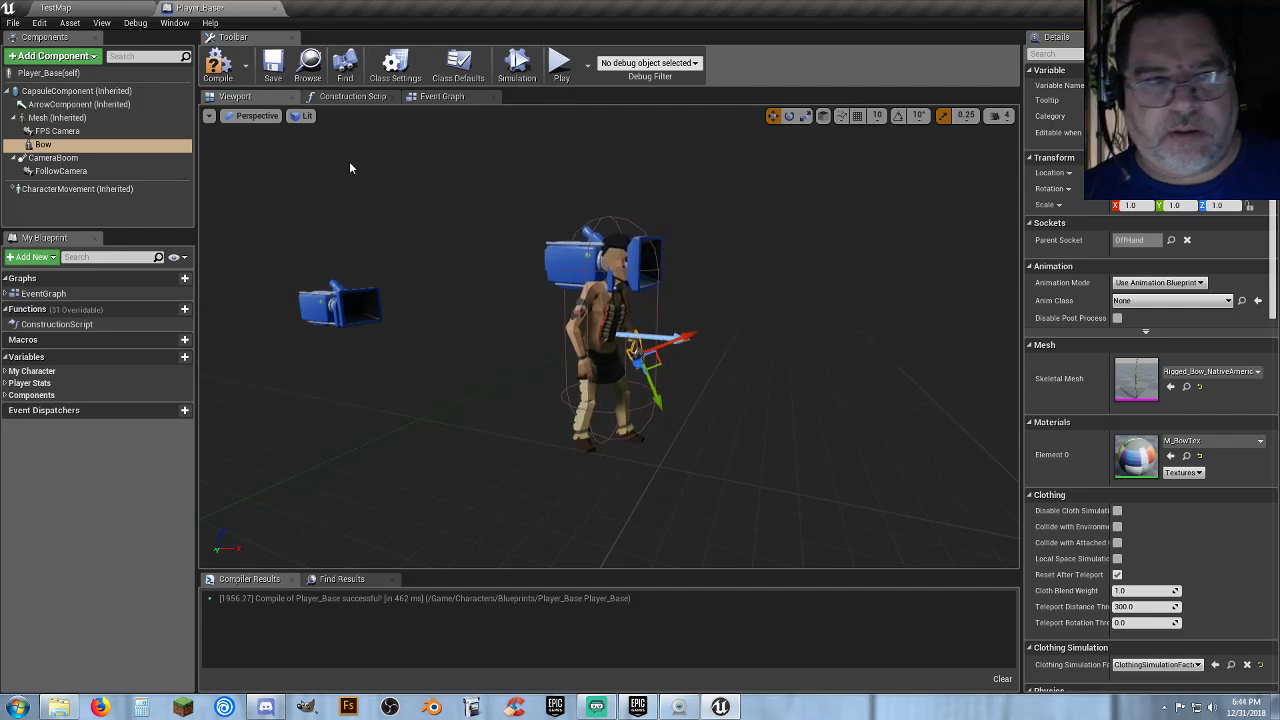
click(216, 62)
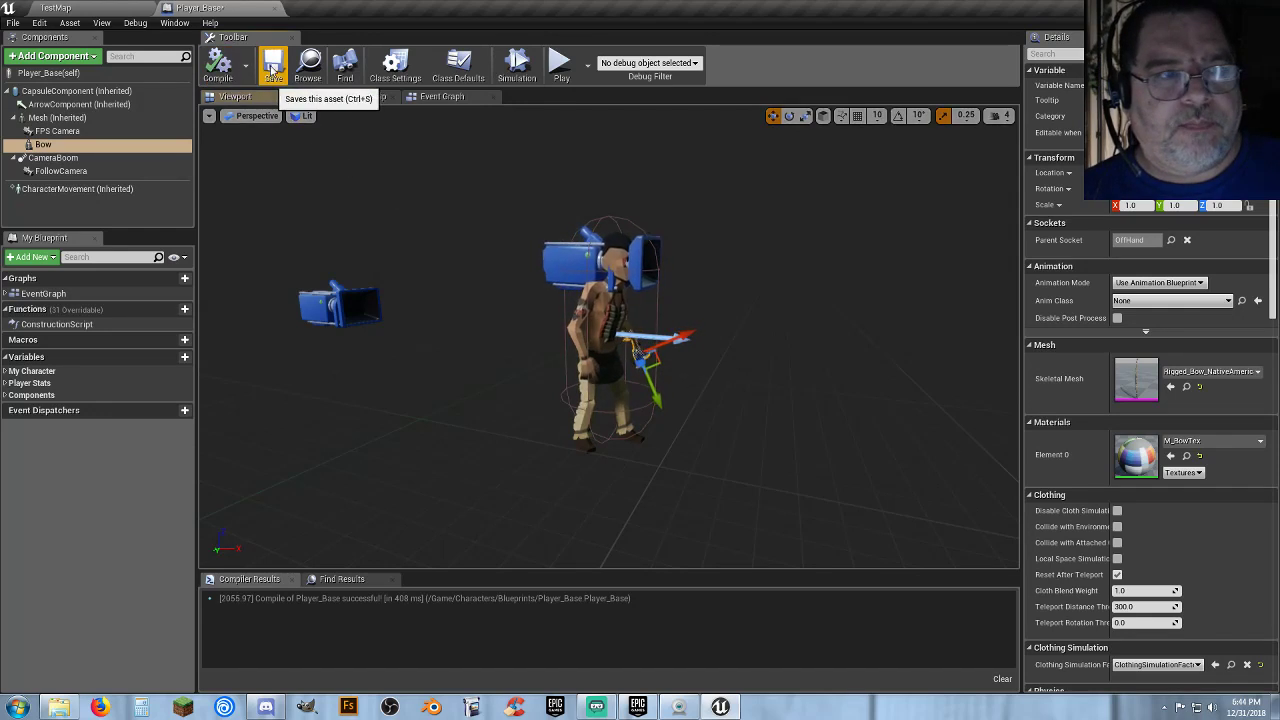
Play TestMap and walk the character around to check how the bow sits in the hand, and stop the session.
click(116, 8)
click(649, 50)
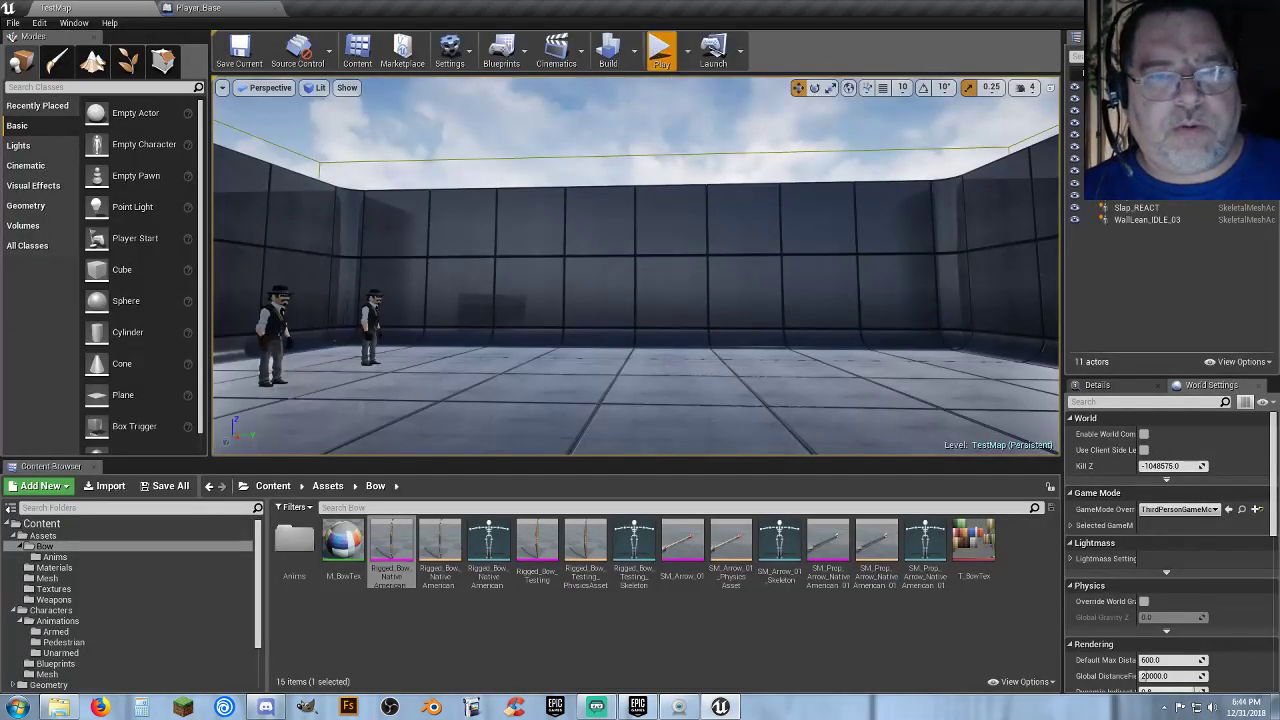
key(w)
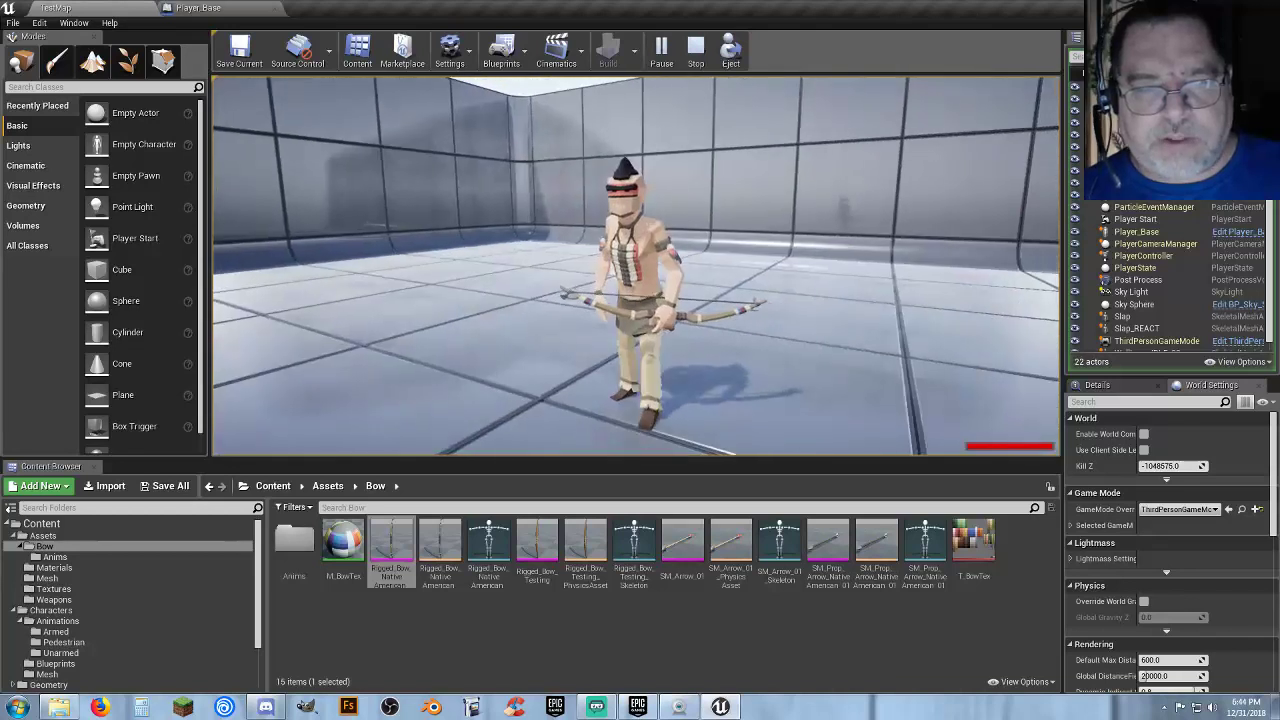
key(Escape)
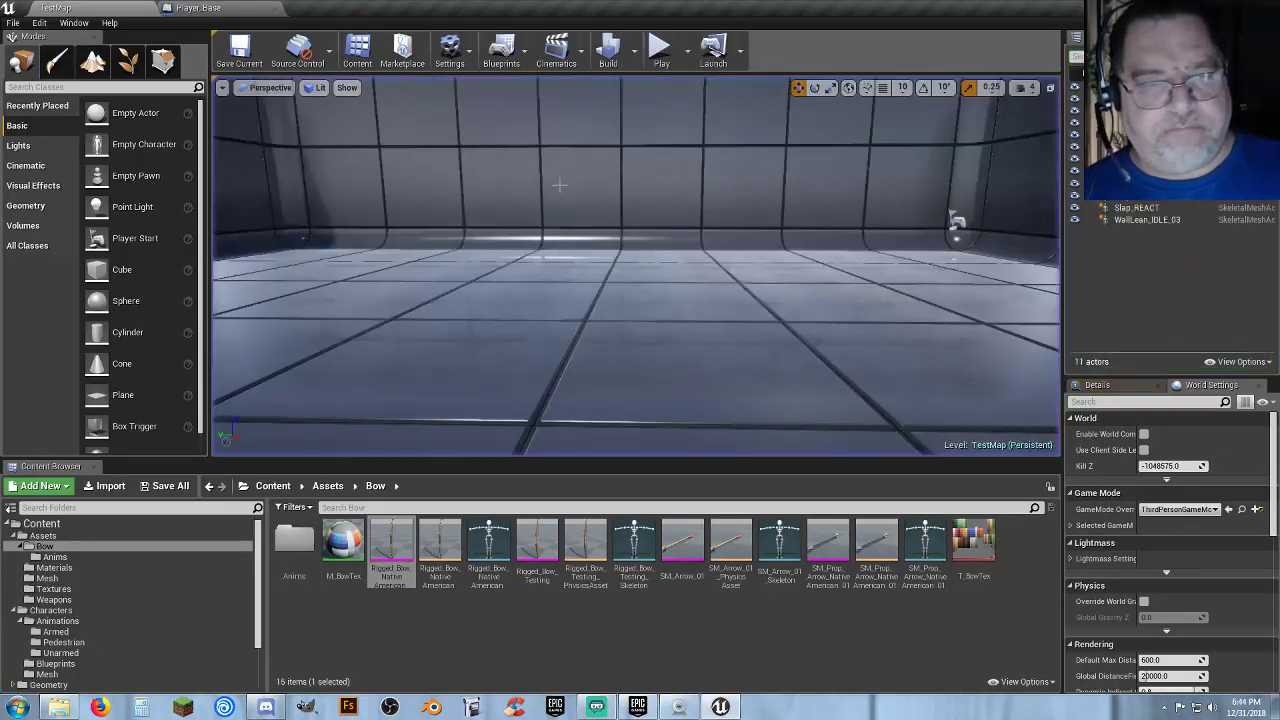
Add a keyboard 1 event in an empty area of Player_Base's Event Graph, then compile and save the blueprint.
click(196, 8)
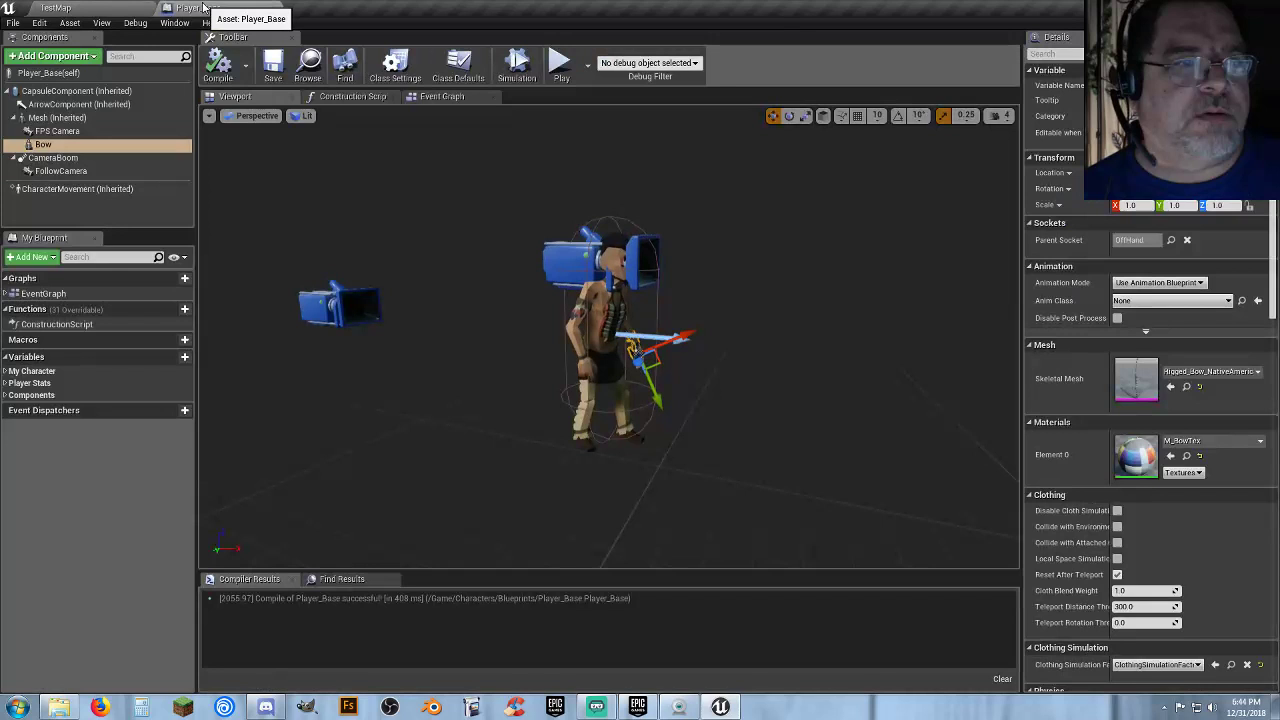
click(439, 99)
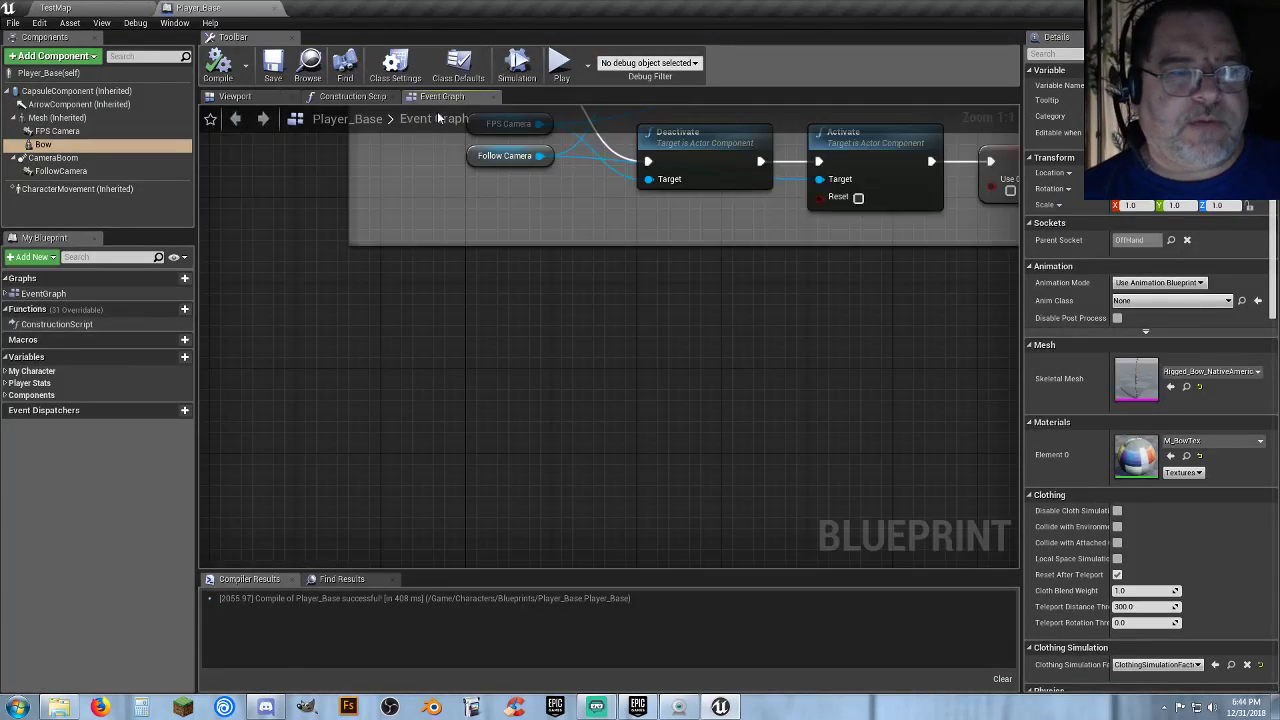
right_click(427, 392)
text(keyboard)
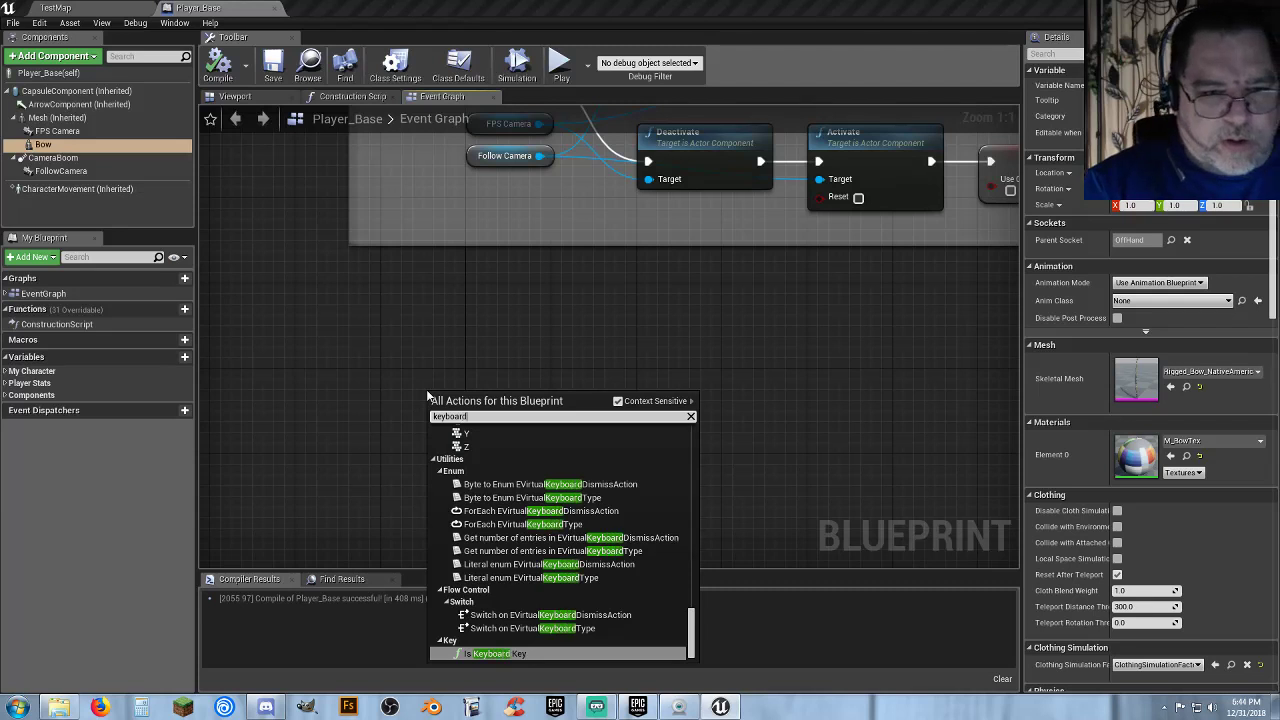
text( 1)
key(Return)
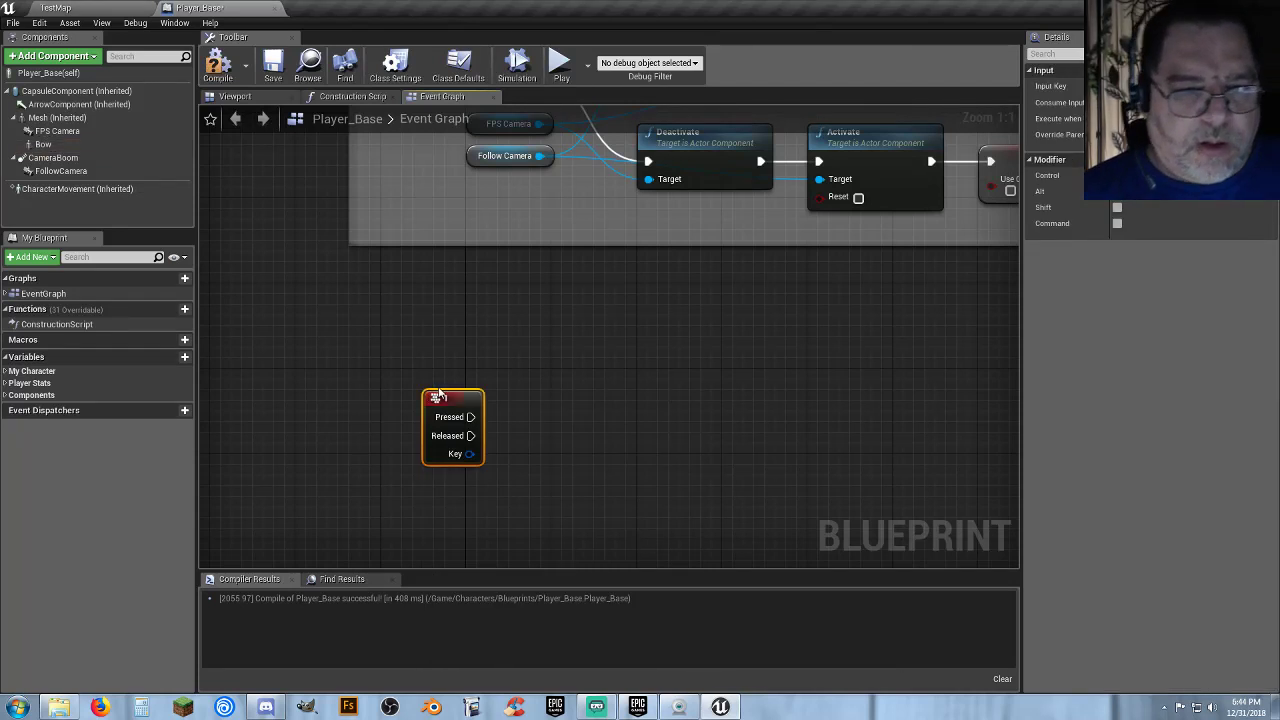
drag(440, 396, 398, 375)
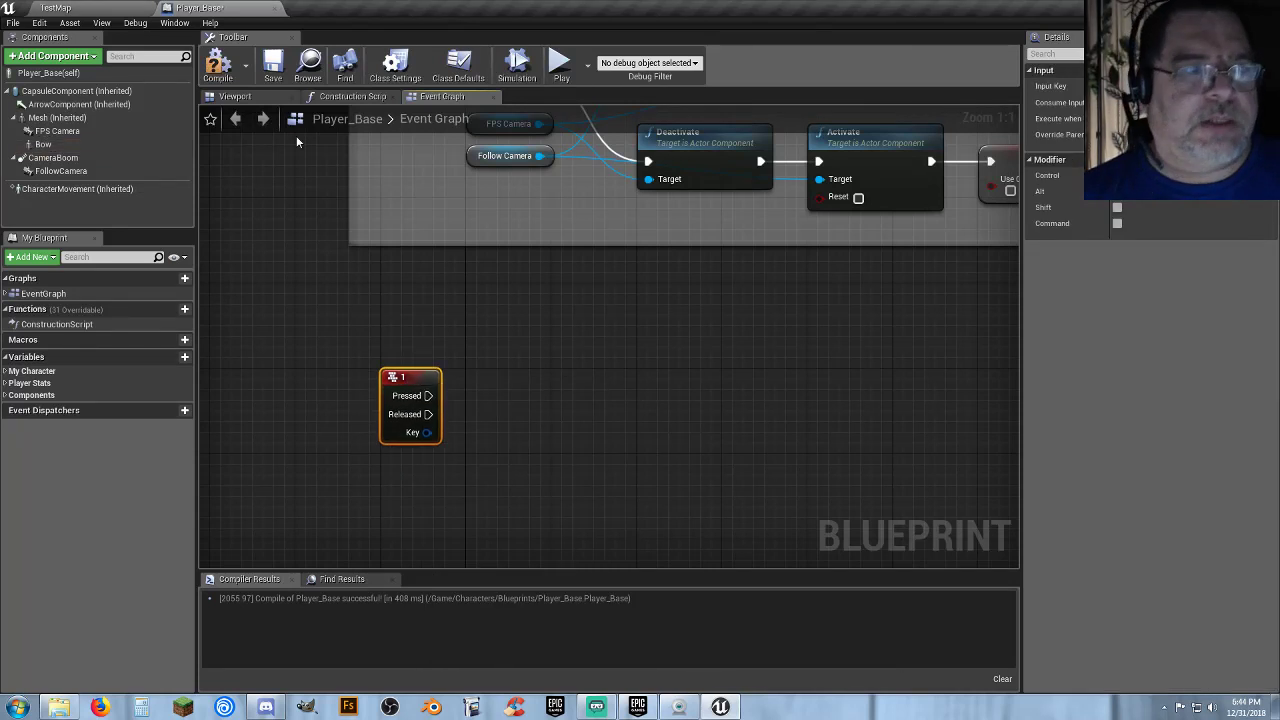
click(225, 76)
click(269, 68)
Create an AnimMontage from Bow_Fire in the Armed animations folder, keep its default name, and save all modified content.
click(117, 8)
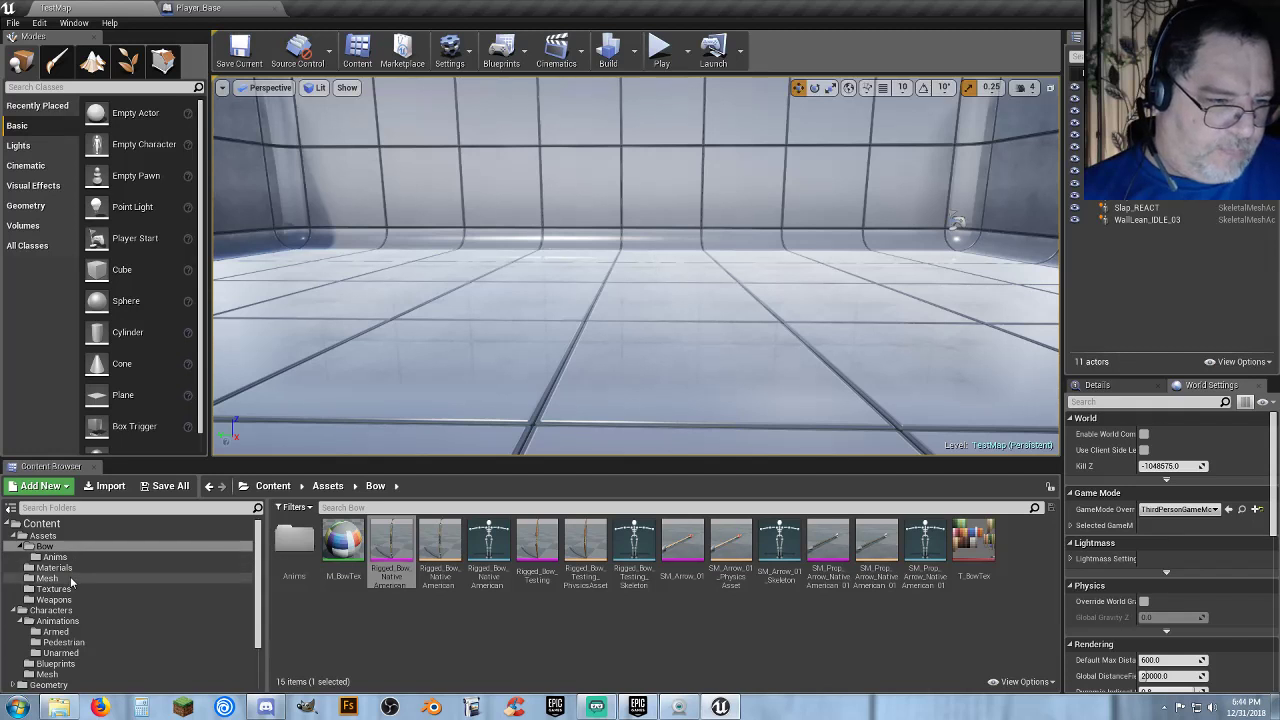
click(56, 632)
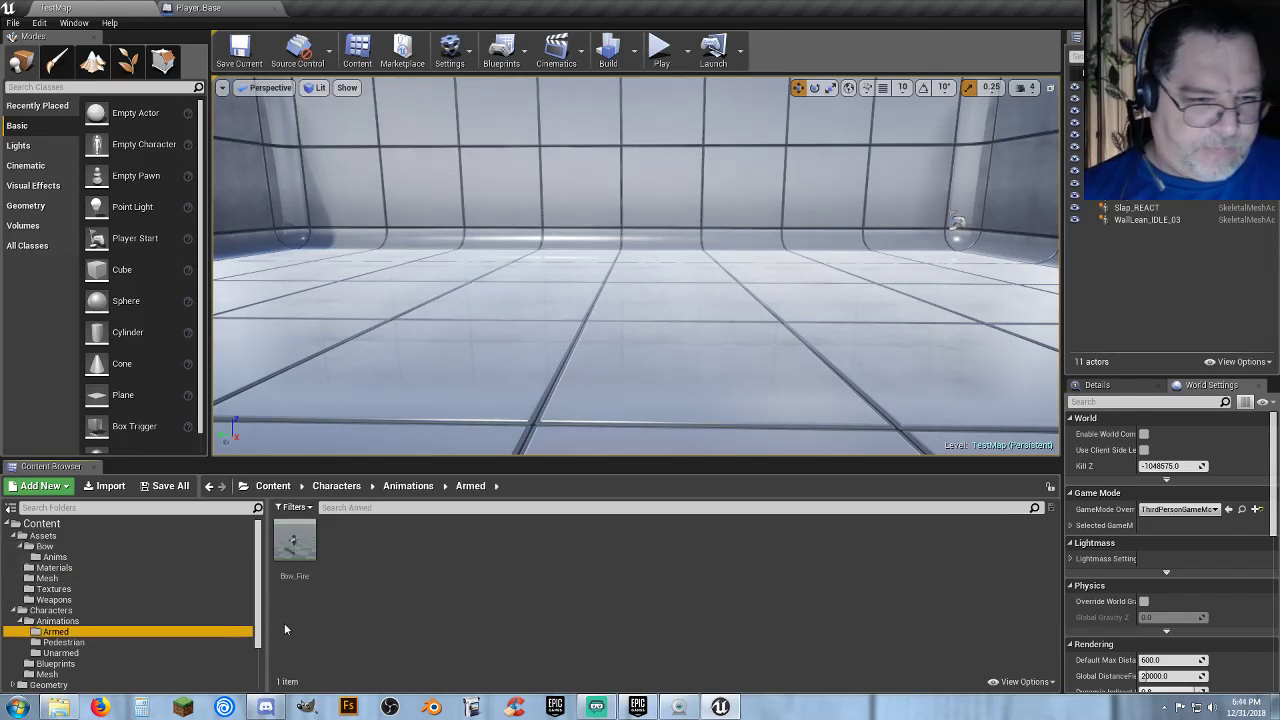
right_click(296, 545)
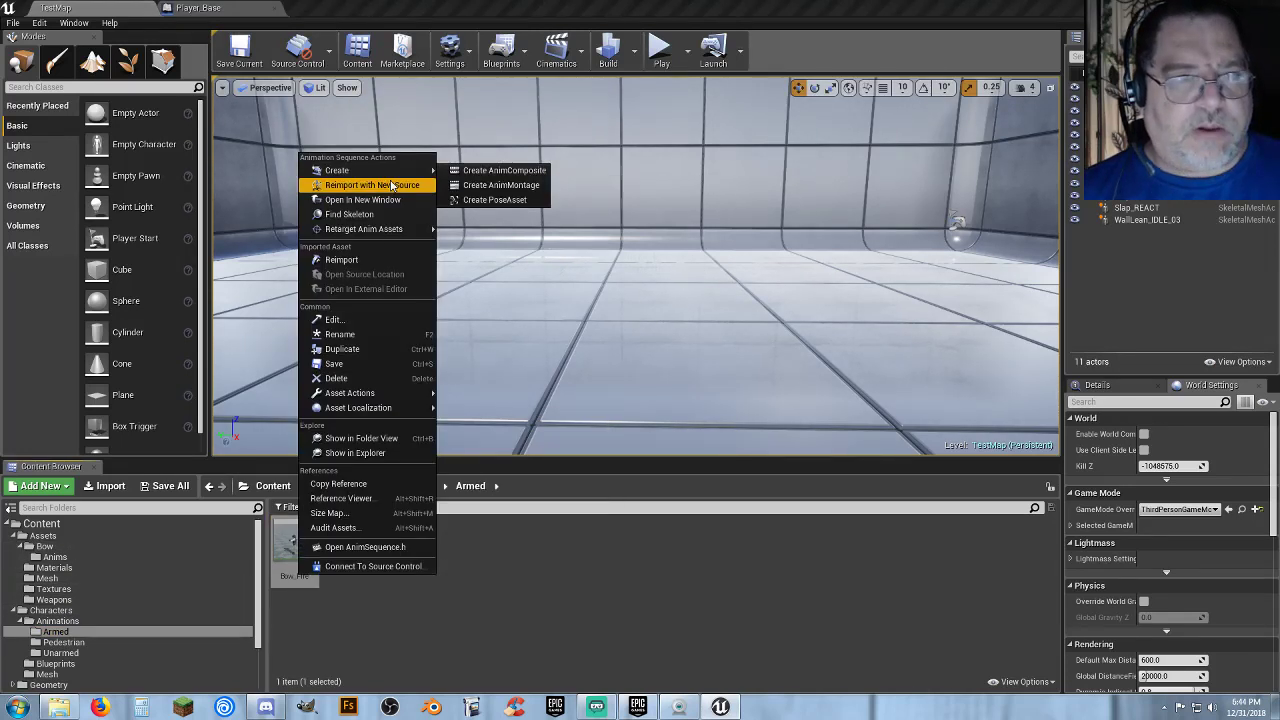
click(500, 185)
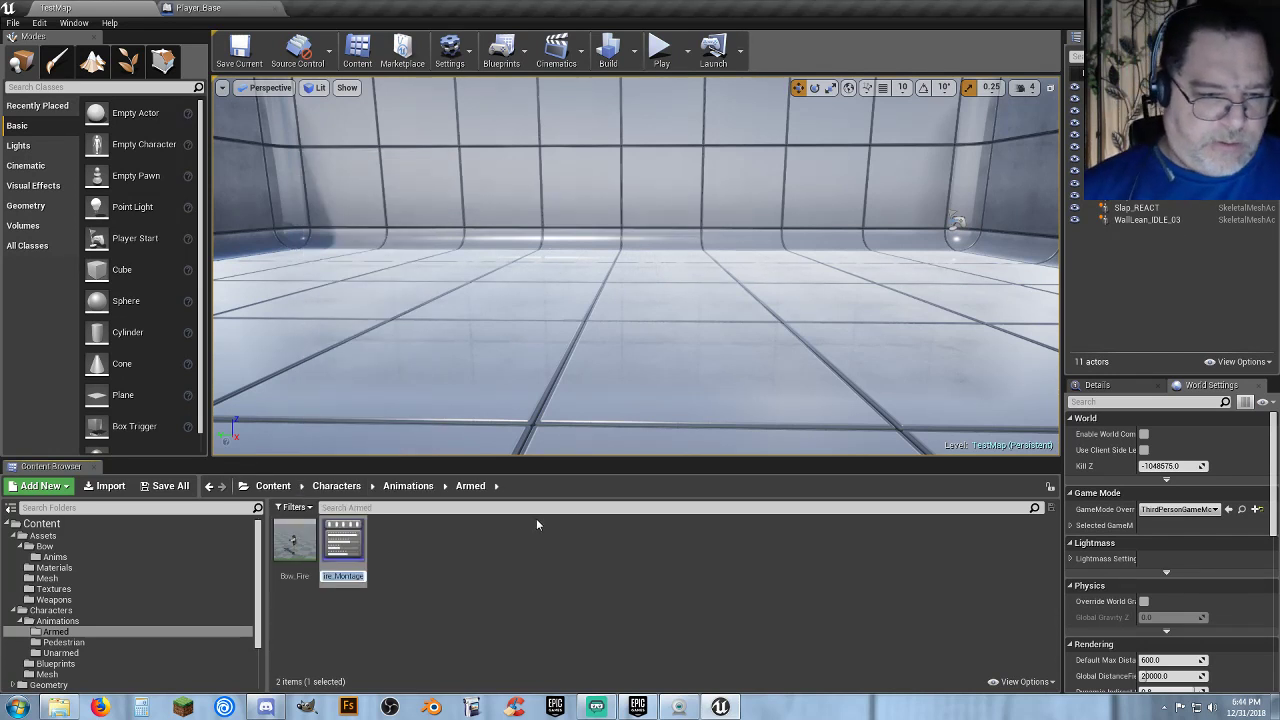
key(Return)
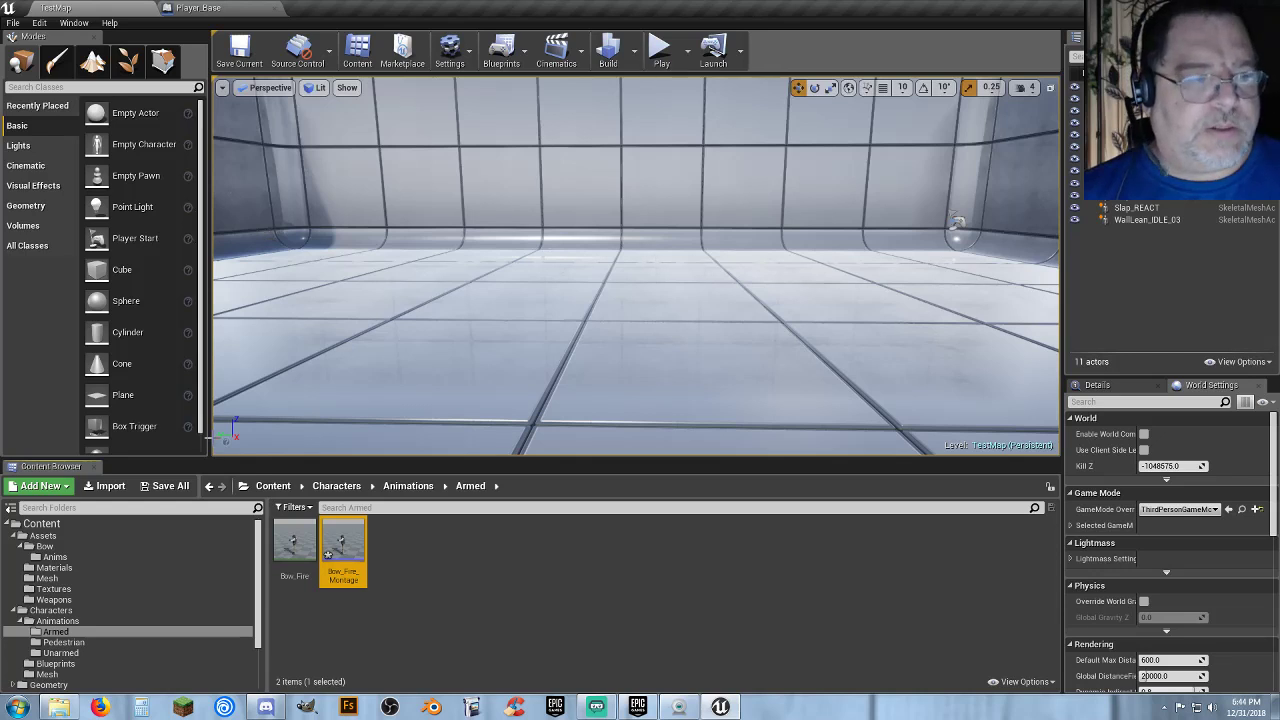
click(176, 487)
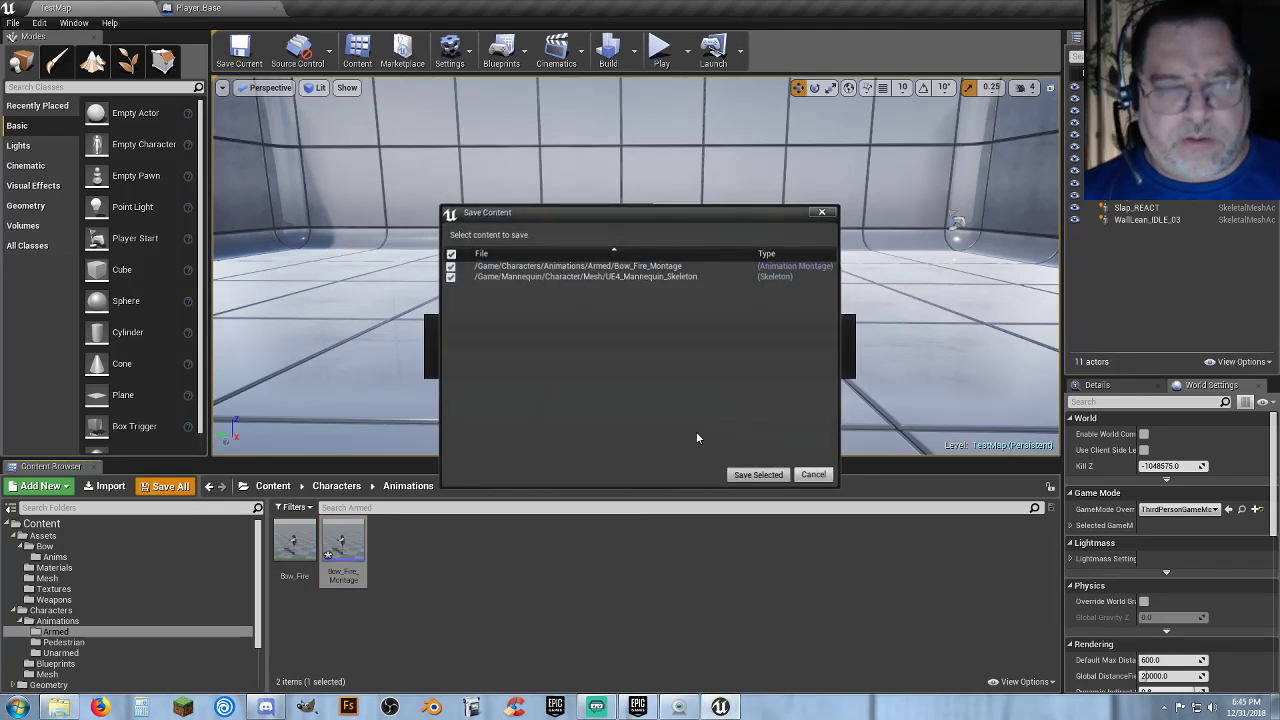
click(757, 474)
In Player_Base, add a Play Anim Montage node from the keyboard 1 event's Pressed output and line it up with the event.
click(200, 8)
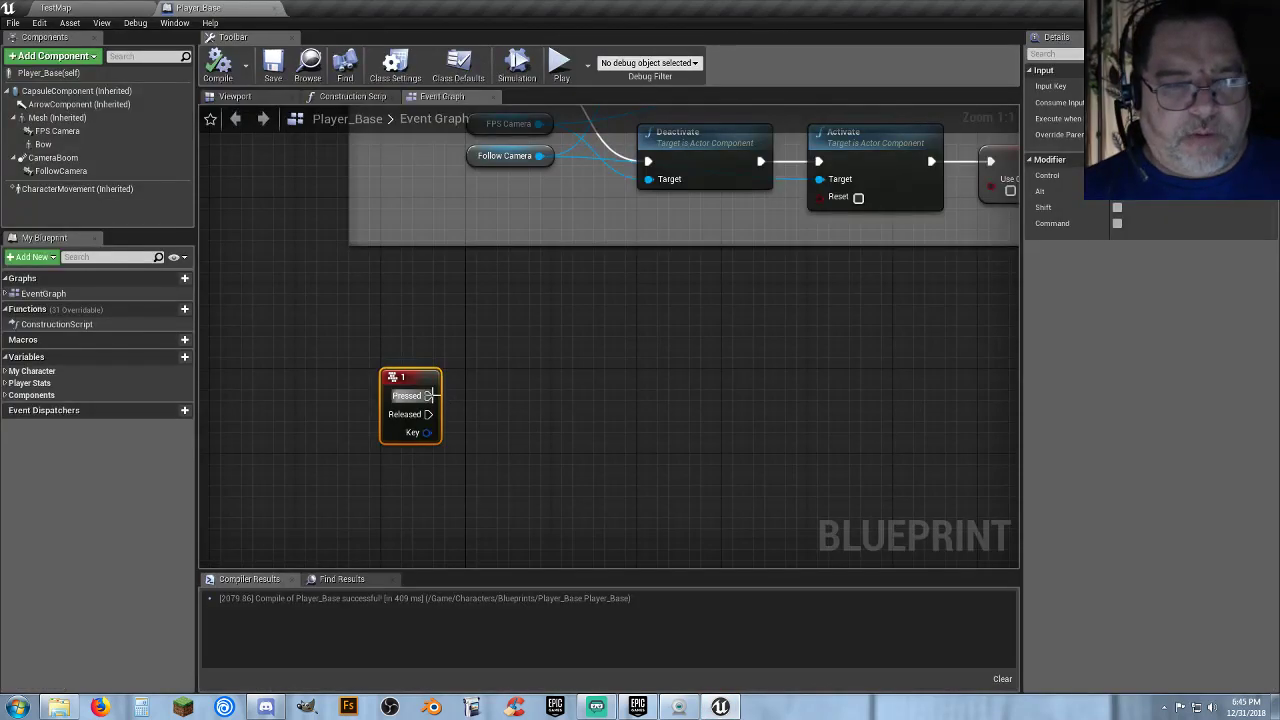
drag(428, 395, 522, 400)
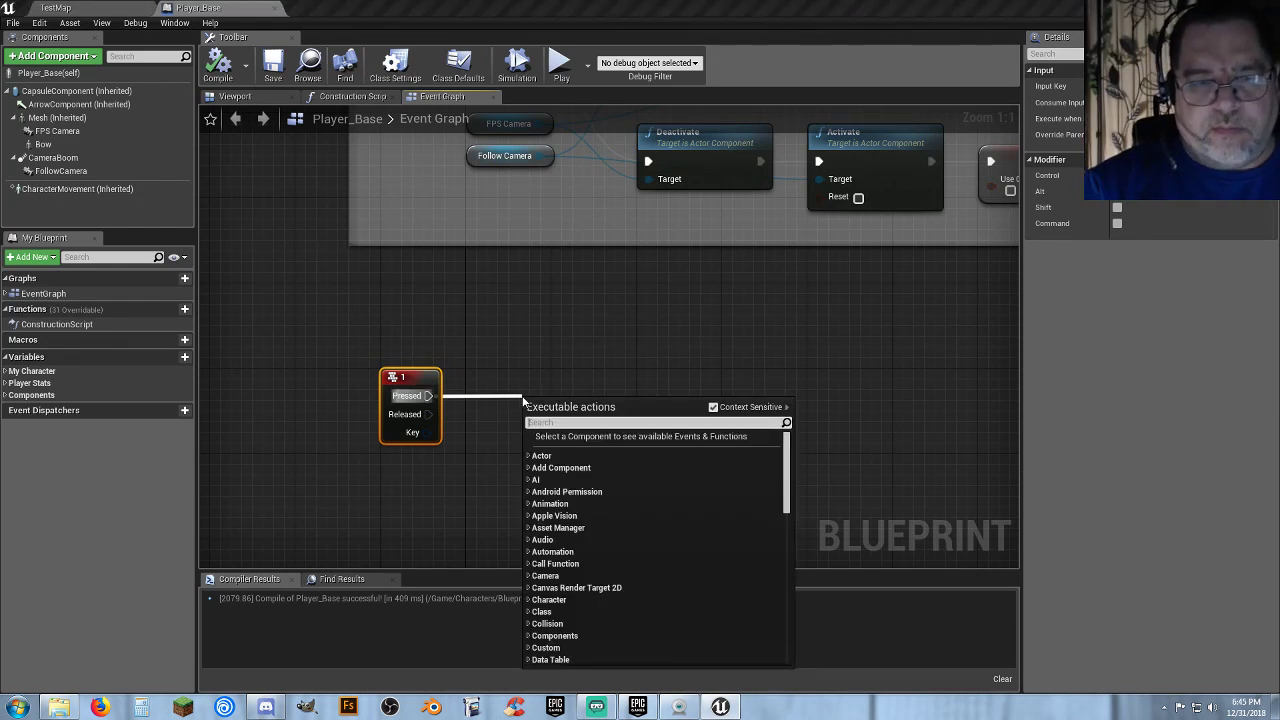
text(montag)
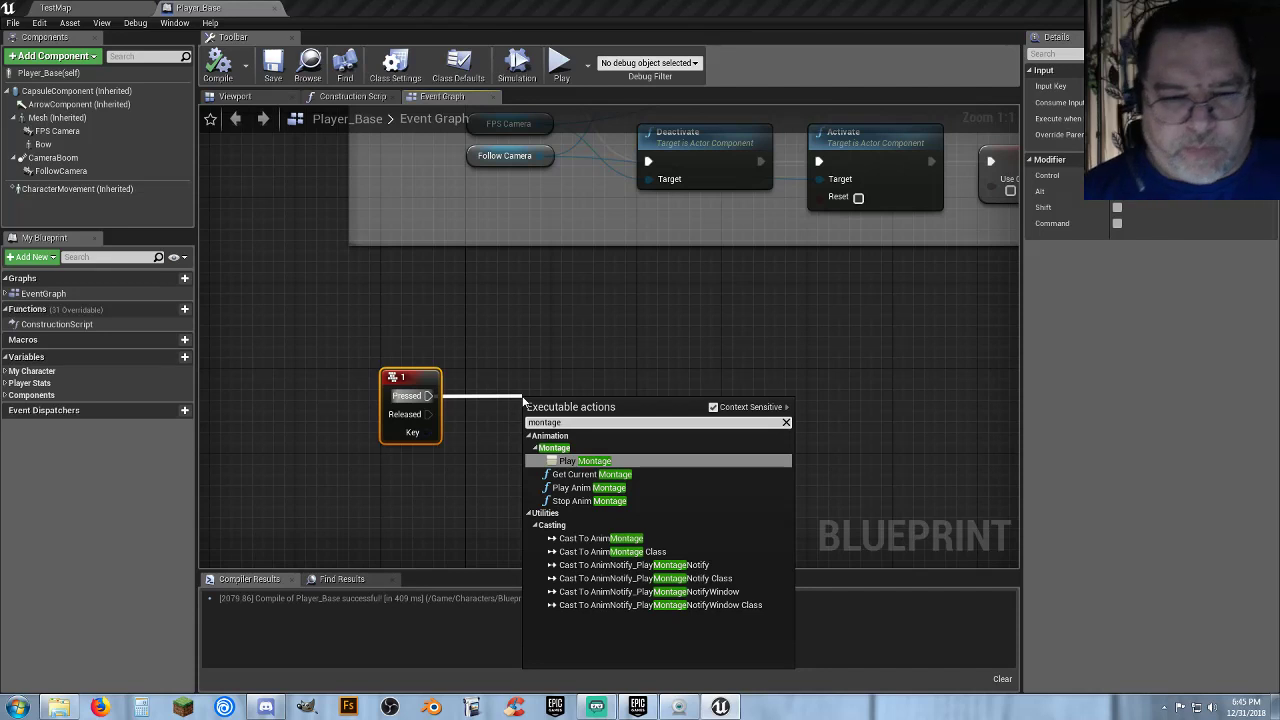
text(e)
click(600, 487)
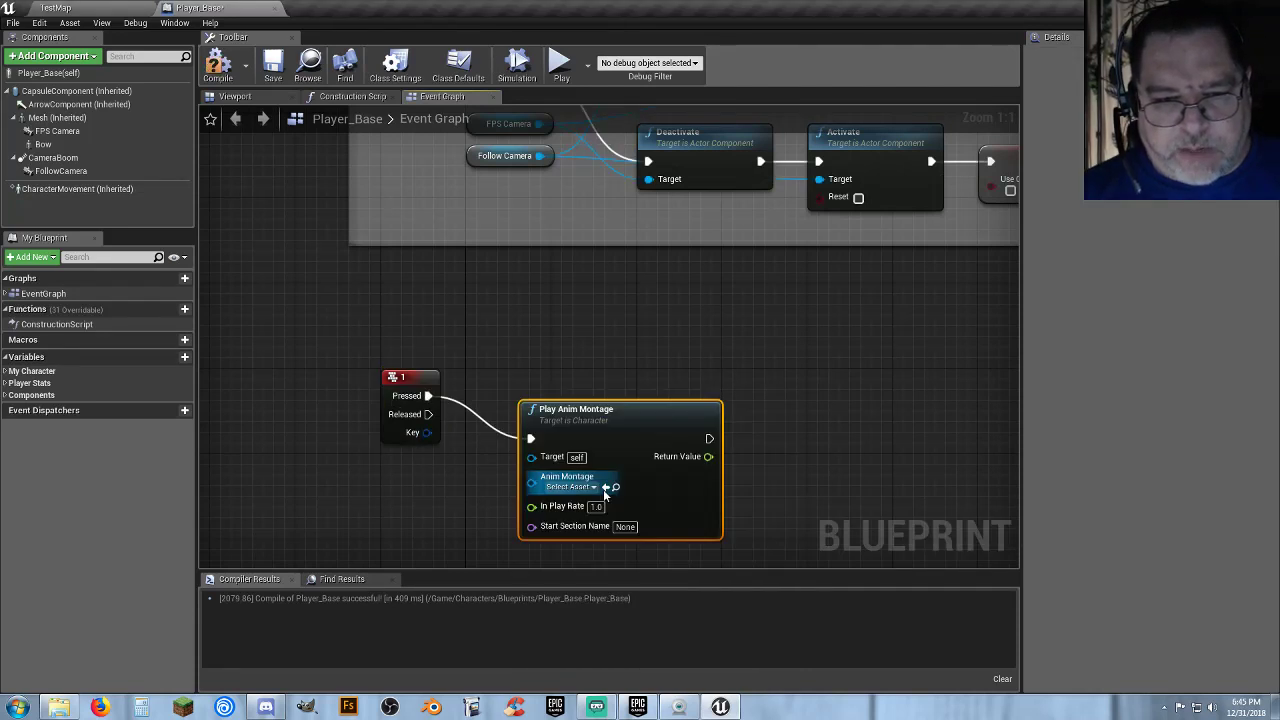
drag(566, 418, 602, 376)
Set the Play Anim Montage node's Anim Montage to Bow_Fire_Montage.
right_drag(507, 516, 561, 421)
click(670, 350)
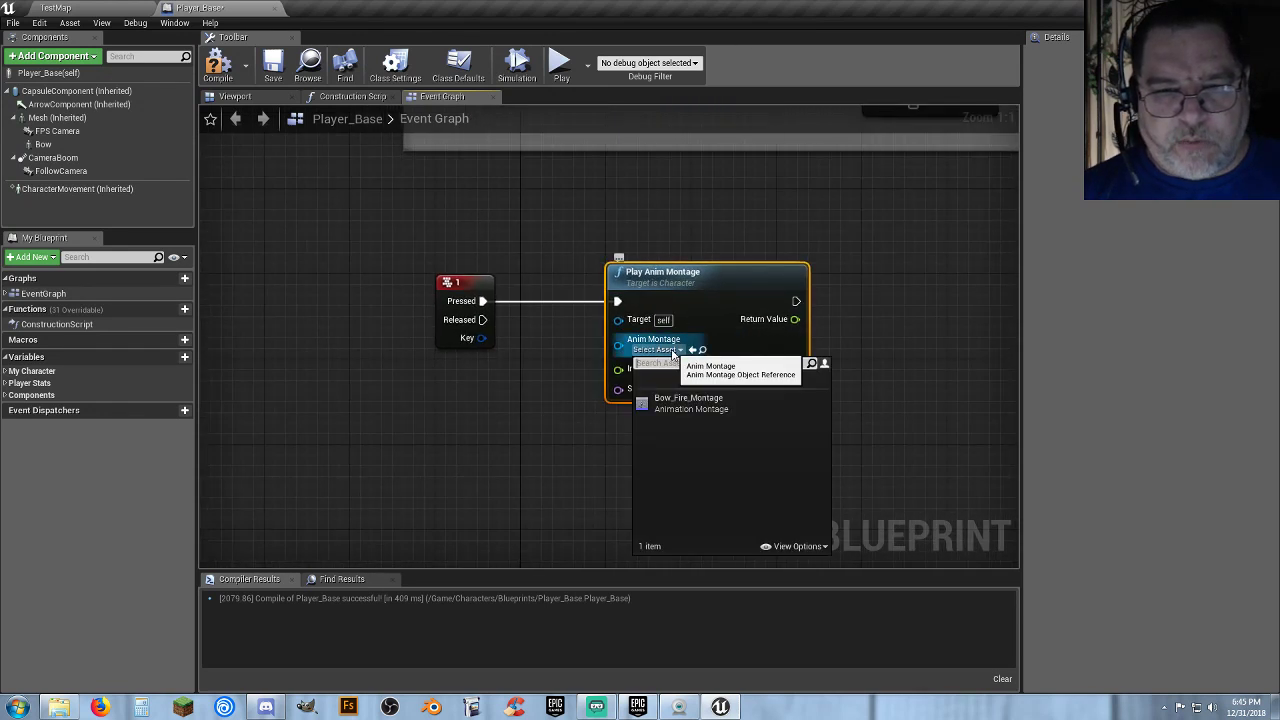
click(687, 404)
right_drag(565, 405, 604, 370)
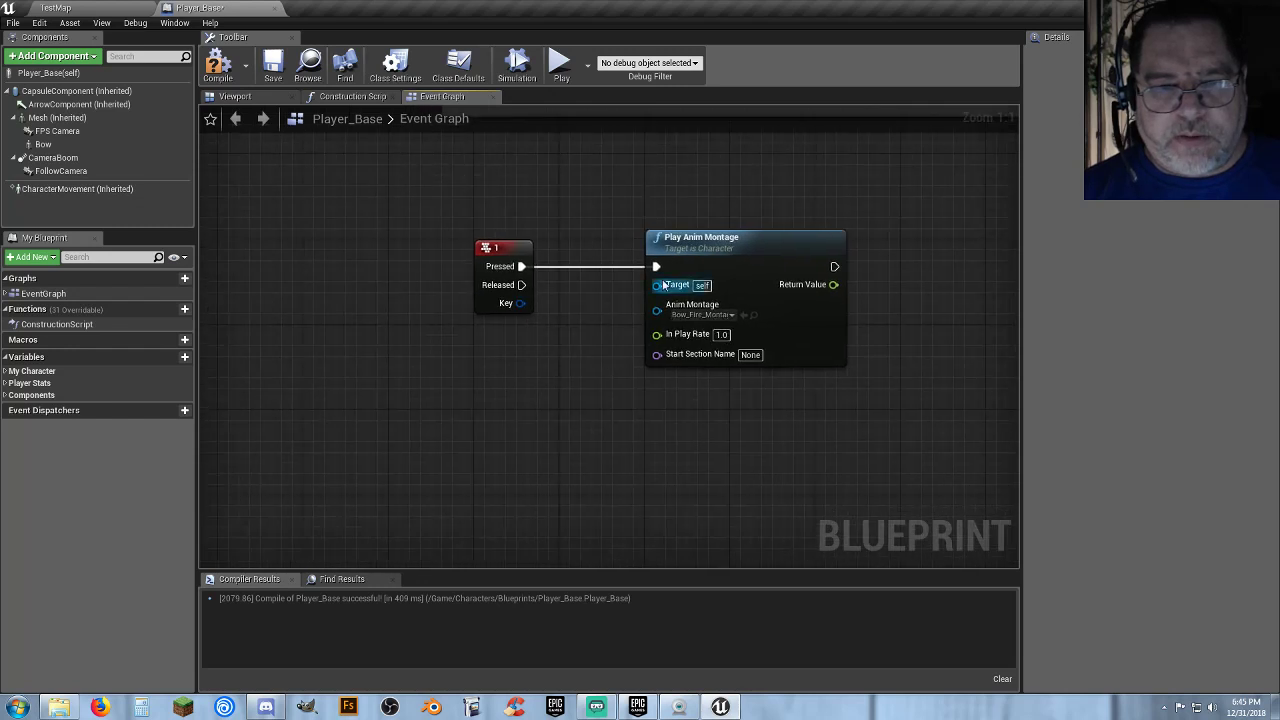
Connect a reference to self to the Play Anim Montage node's Target, place it below the keyboard 1 event, and compile.
drag(656, 285, 510, 340)
text(sel)
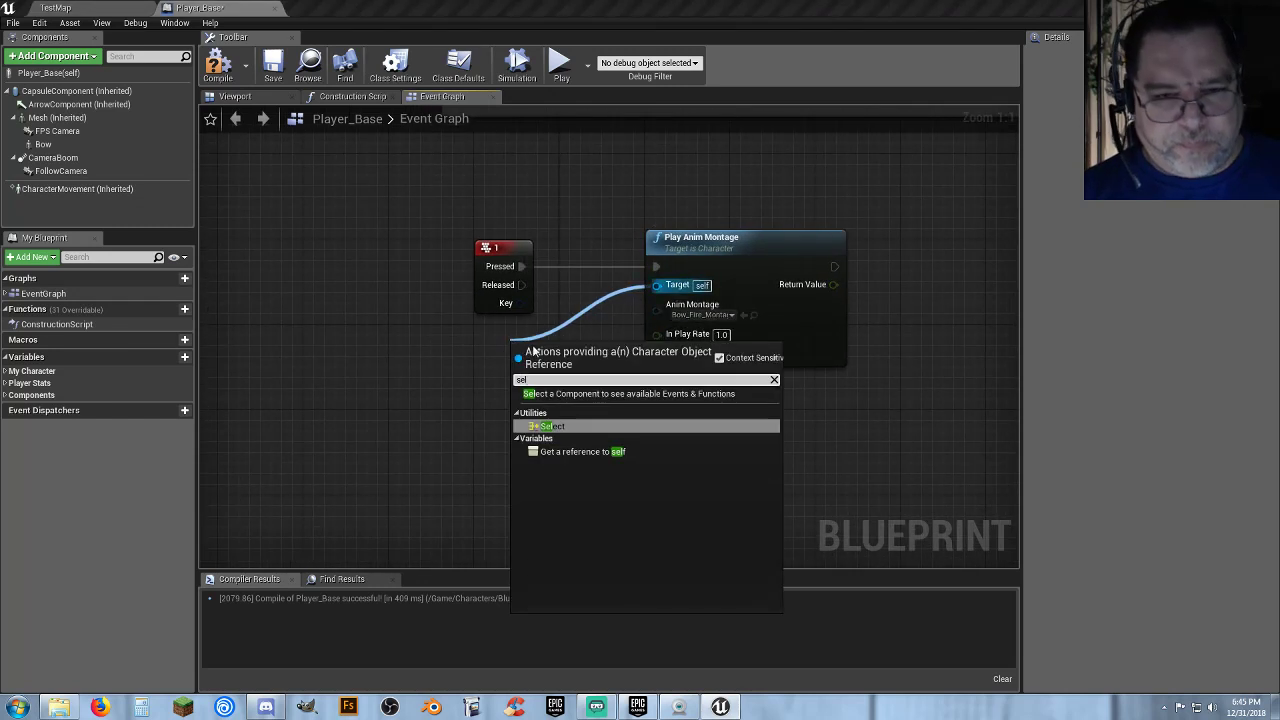
click(590, 451)
drag(509, 343, 499, 335)
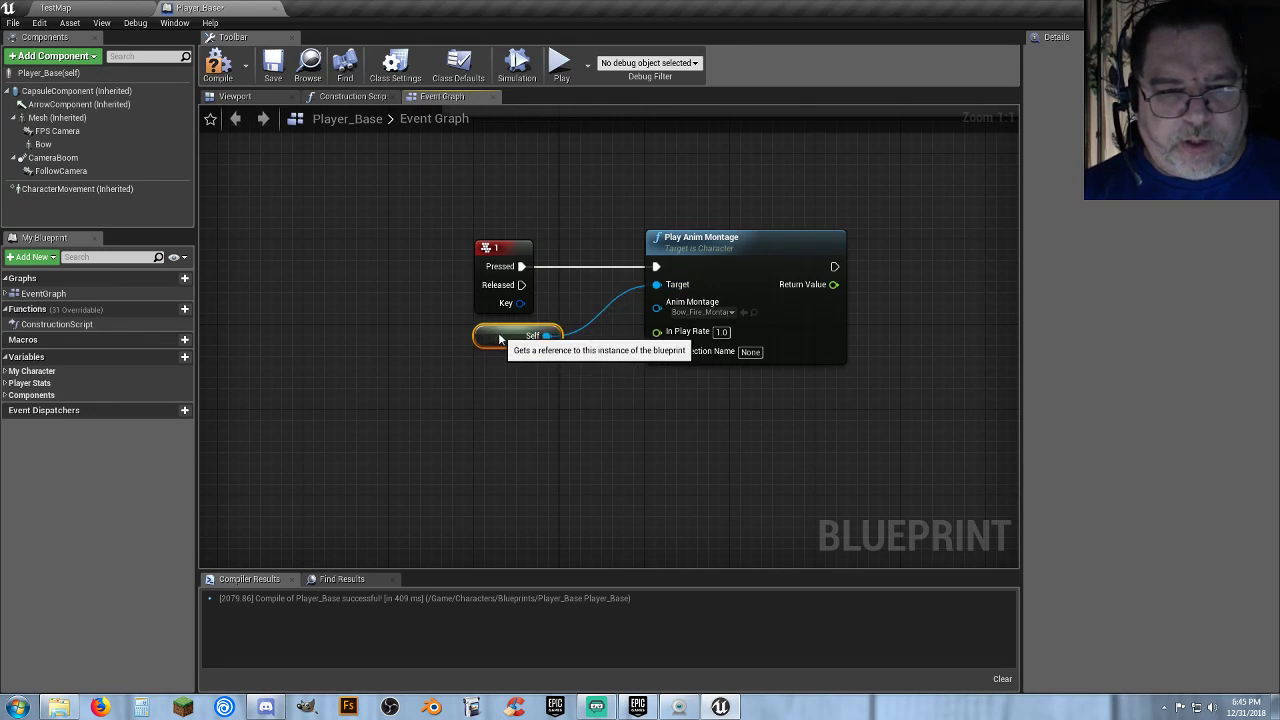
click(573, 372)
right_drag(585, 371, 547, 374)
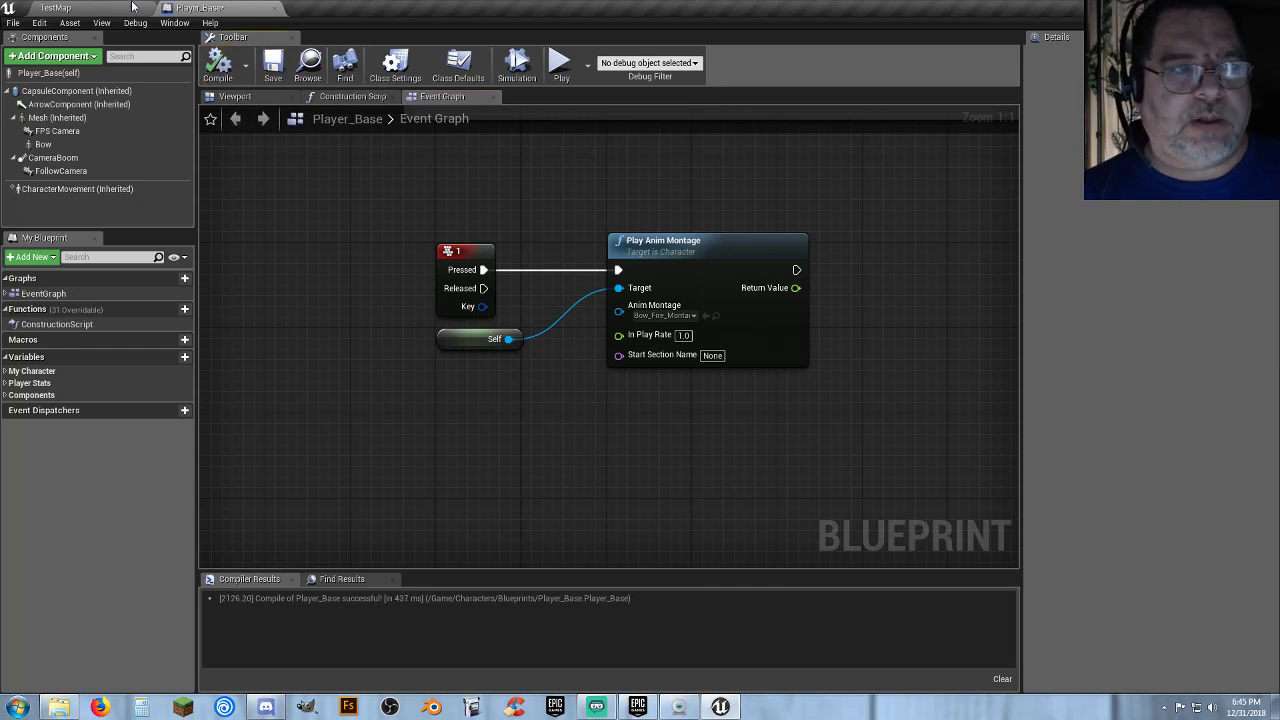
Play TestMap to test the bow-firing montage on the character, and stop the session.
click(85, 8)
click(660, 50)
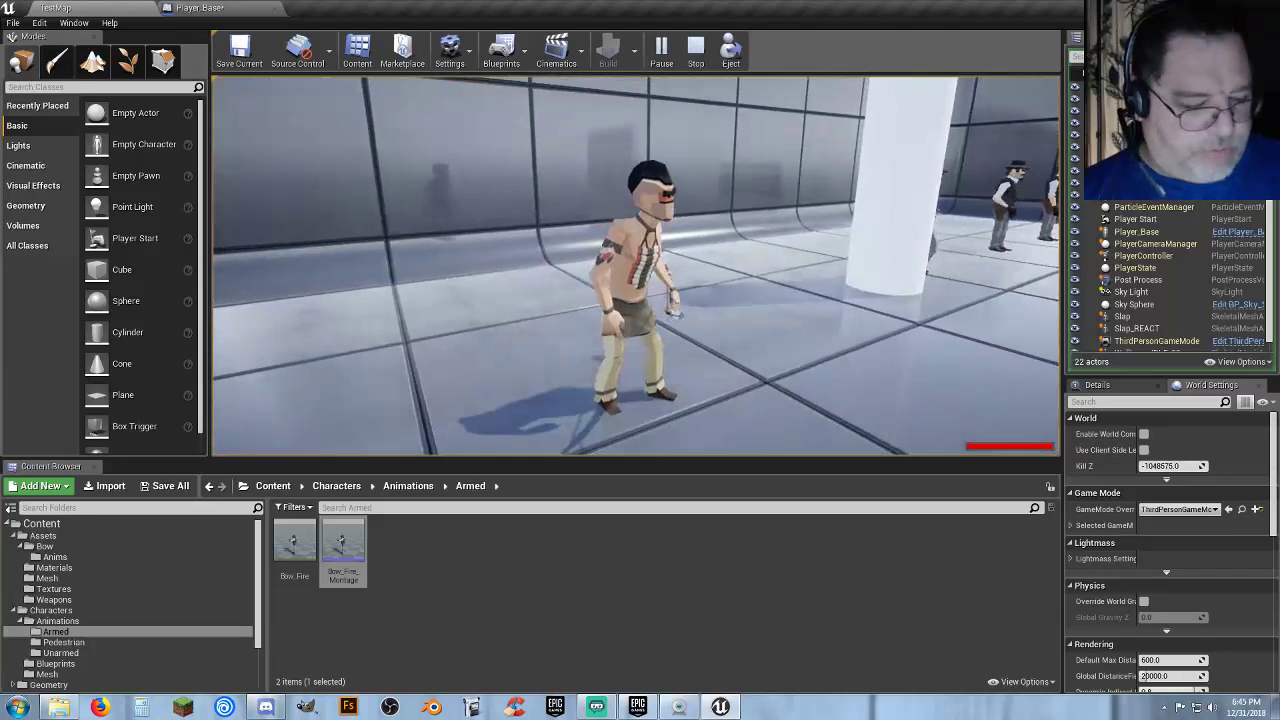
key(Escape)
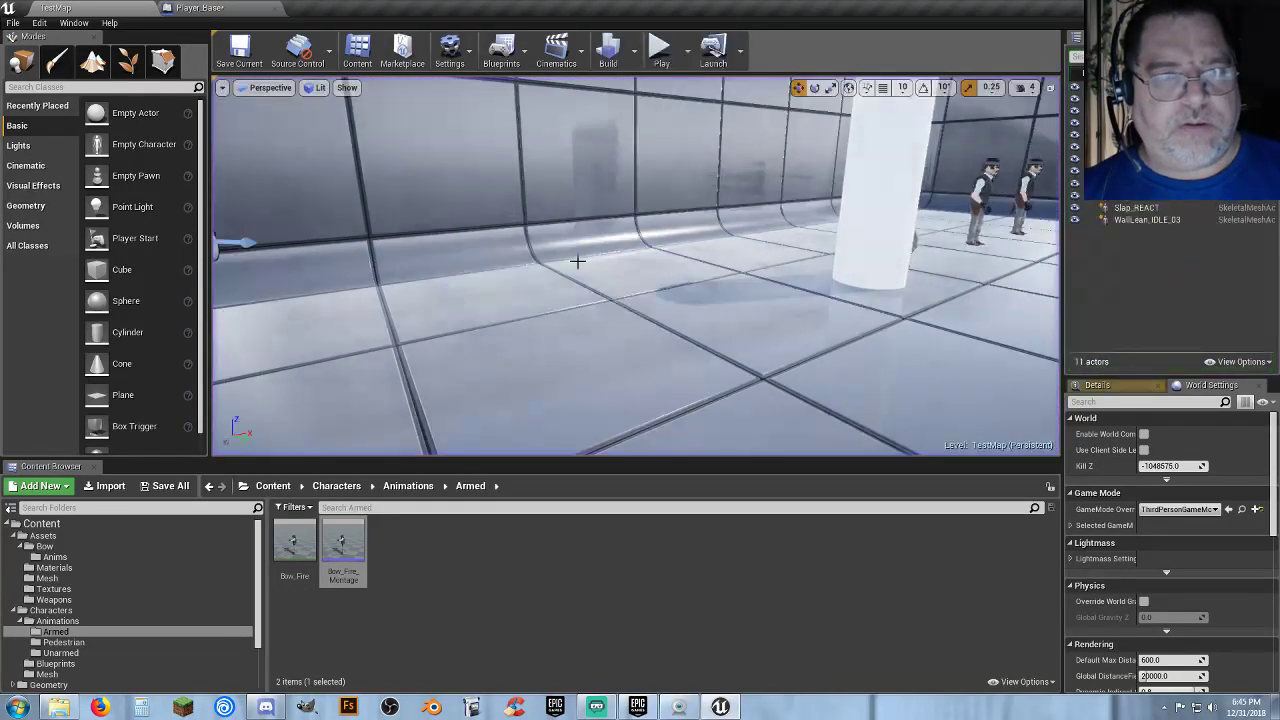
Save Player_Base and review the Play Anim Montage node and its Target connection.
click(199, 8)
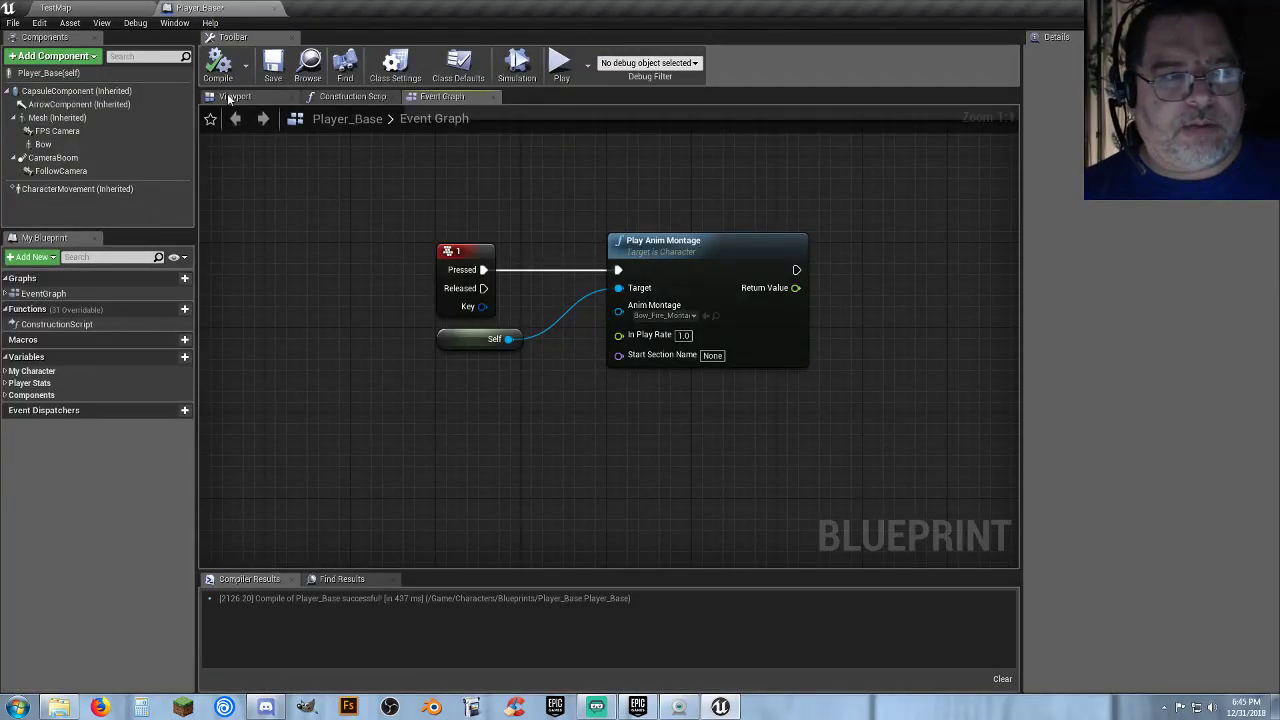
click(272, 66)
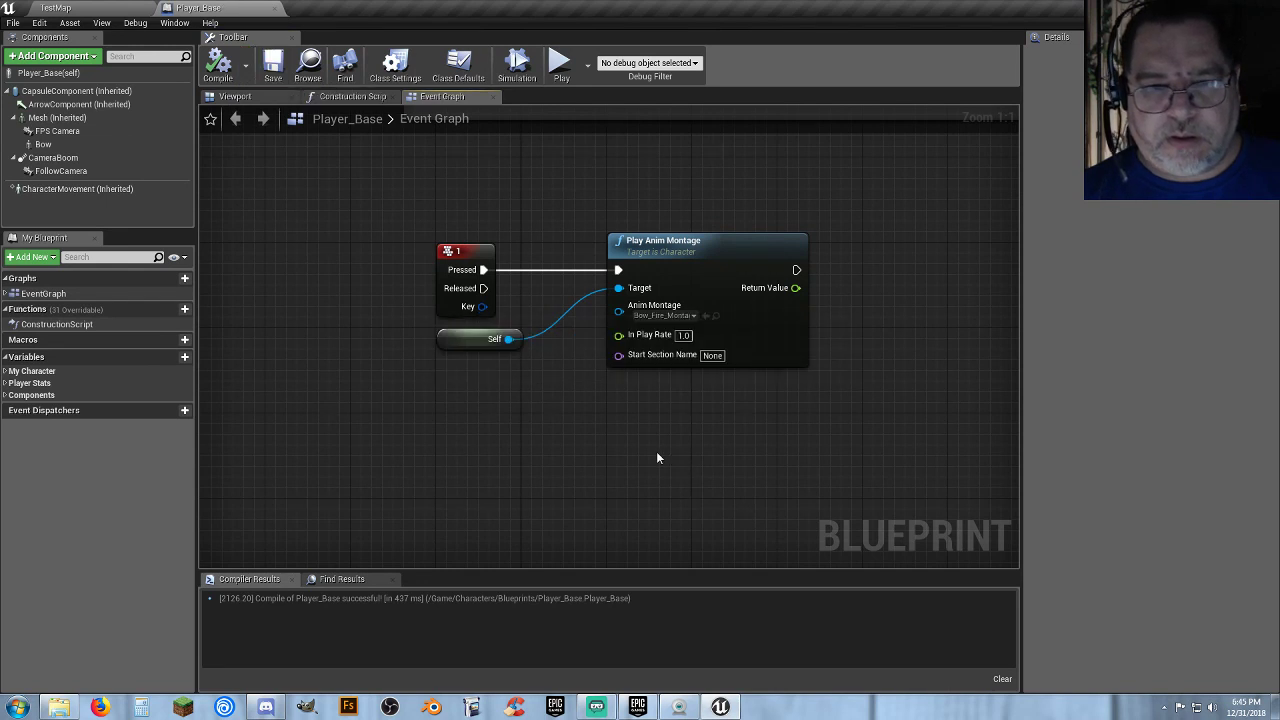
right_drag(657, 458, 626, 461)
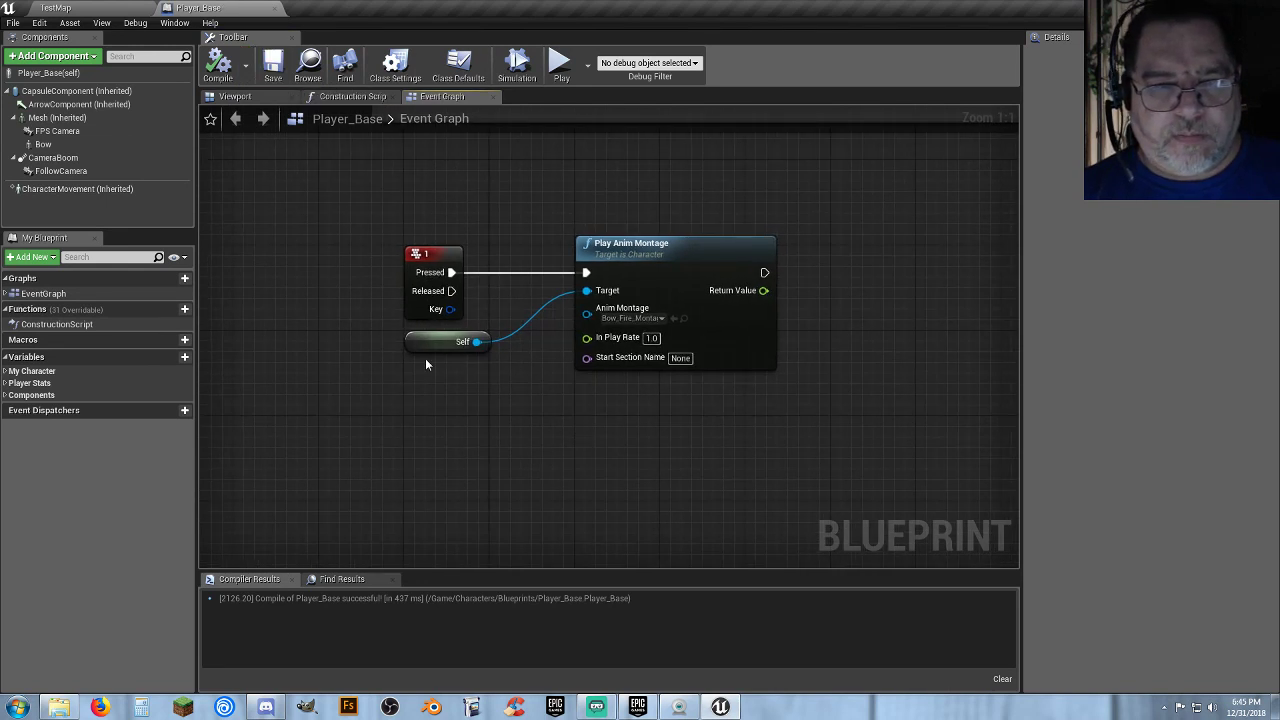
click(657, 260)
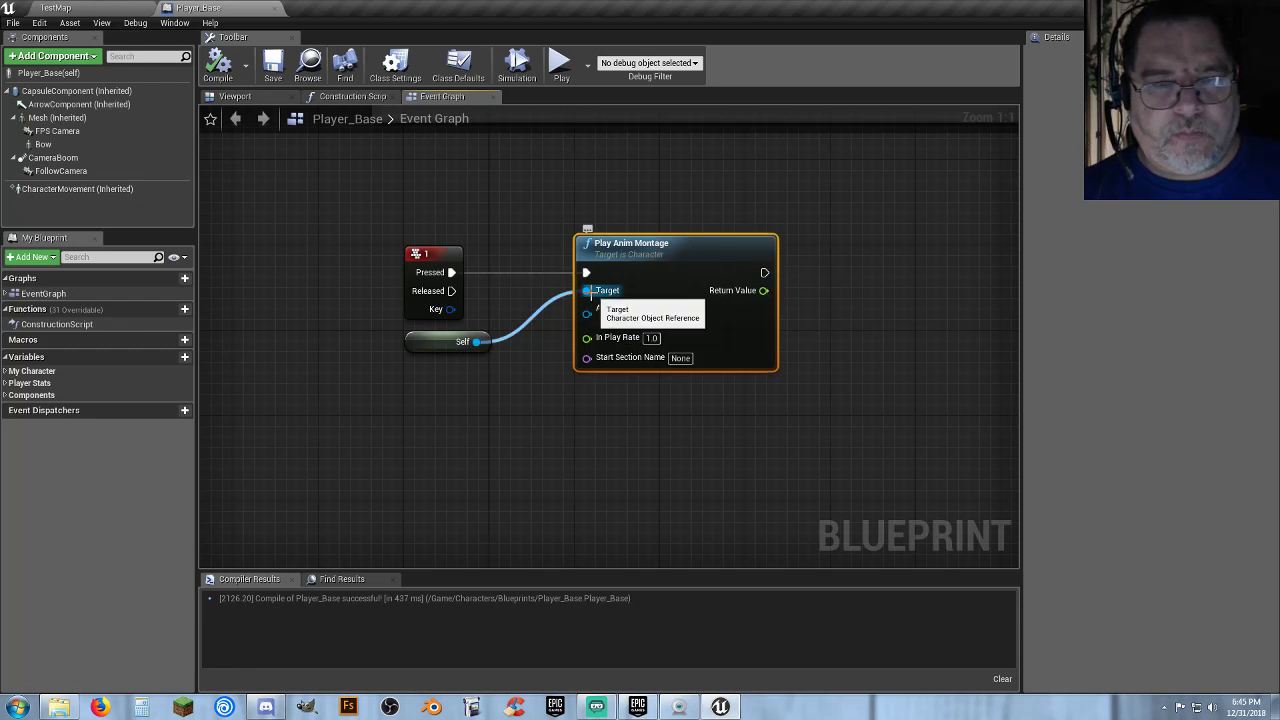
Play TestMap again, walk the character forward to retest the montage, and stop the session.
click(88, 7)
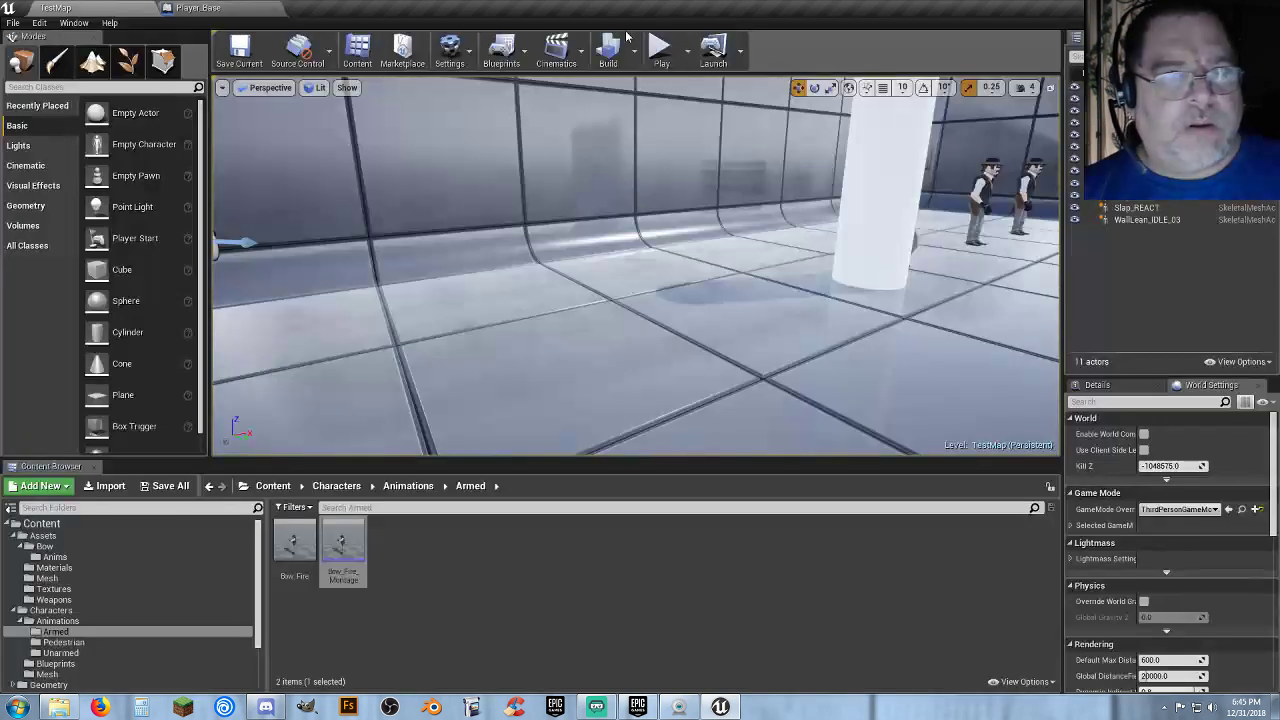
click(655, 45)
key(w)
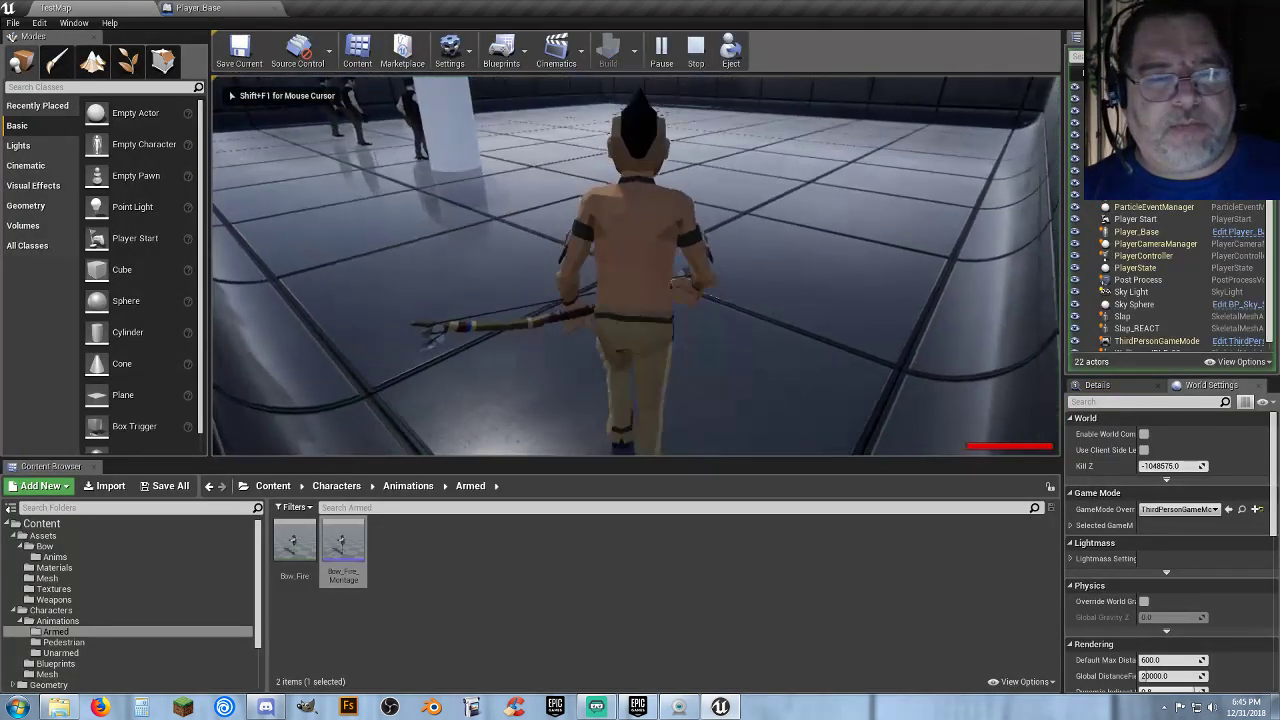
key(Escape)
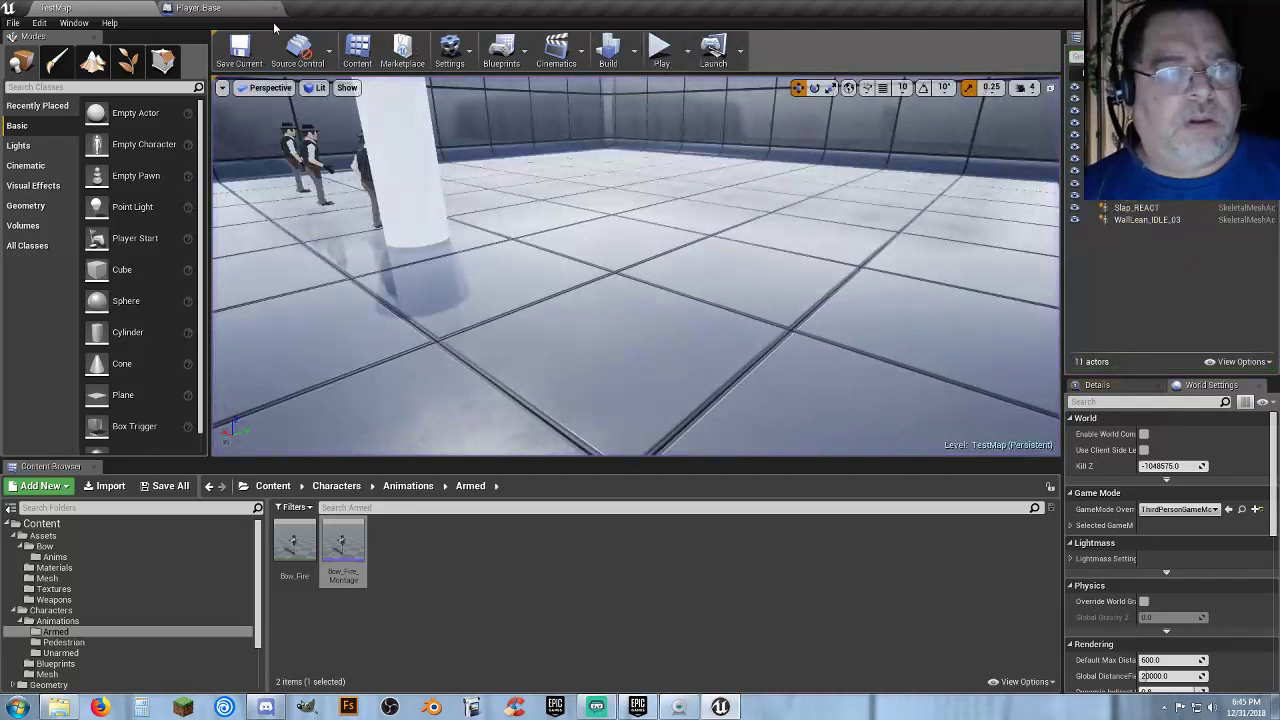
Delete the Play Anim Montage node and its Self reference from Player_Base's Event Graph, keeping the keyboard 1 event.
click(230, 8)
drag(730, 406, 537, 263)
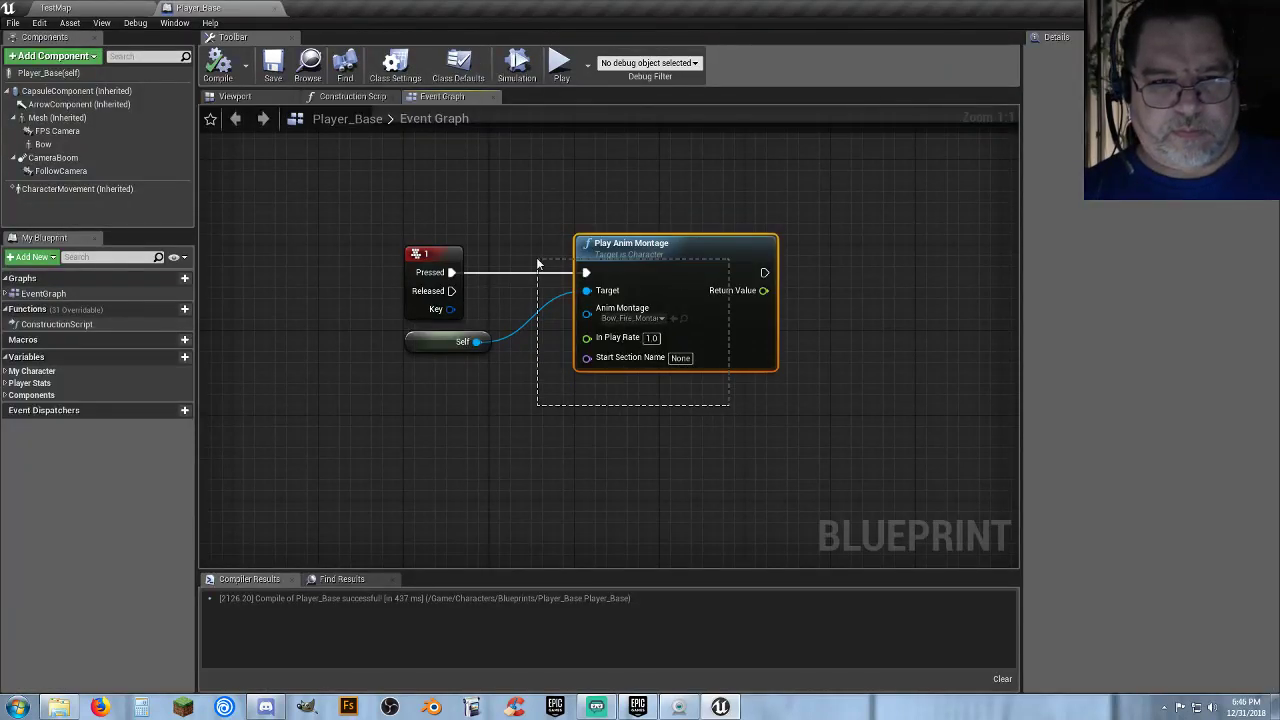
key(Delete)
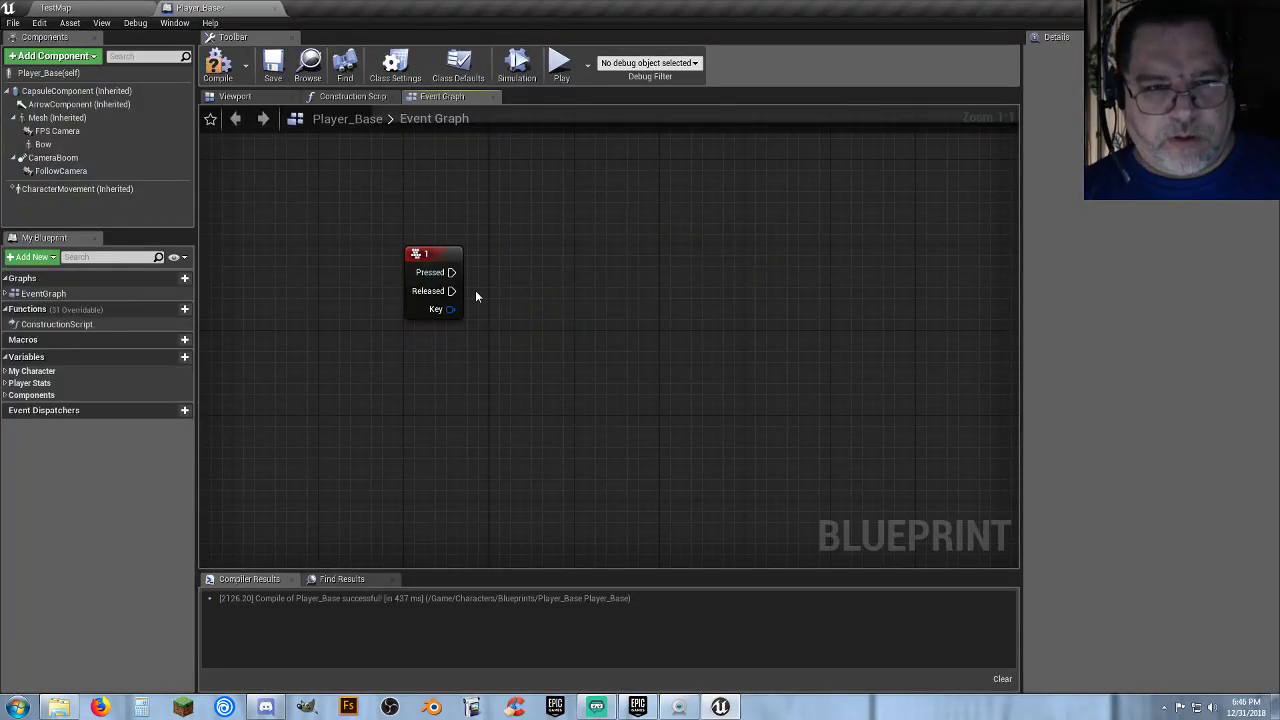
Add a Play Montage node driven by the 1 key event's Pressed output, with Bow_Fire_Montage as the montage to play.
drag(451, 272, 581, 273)
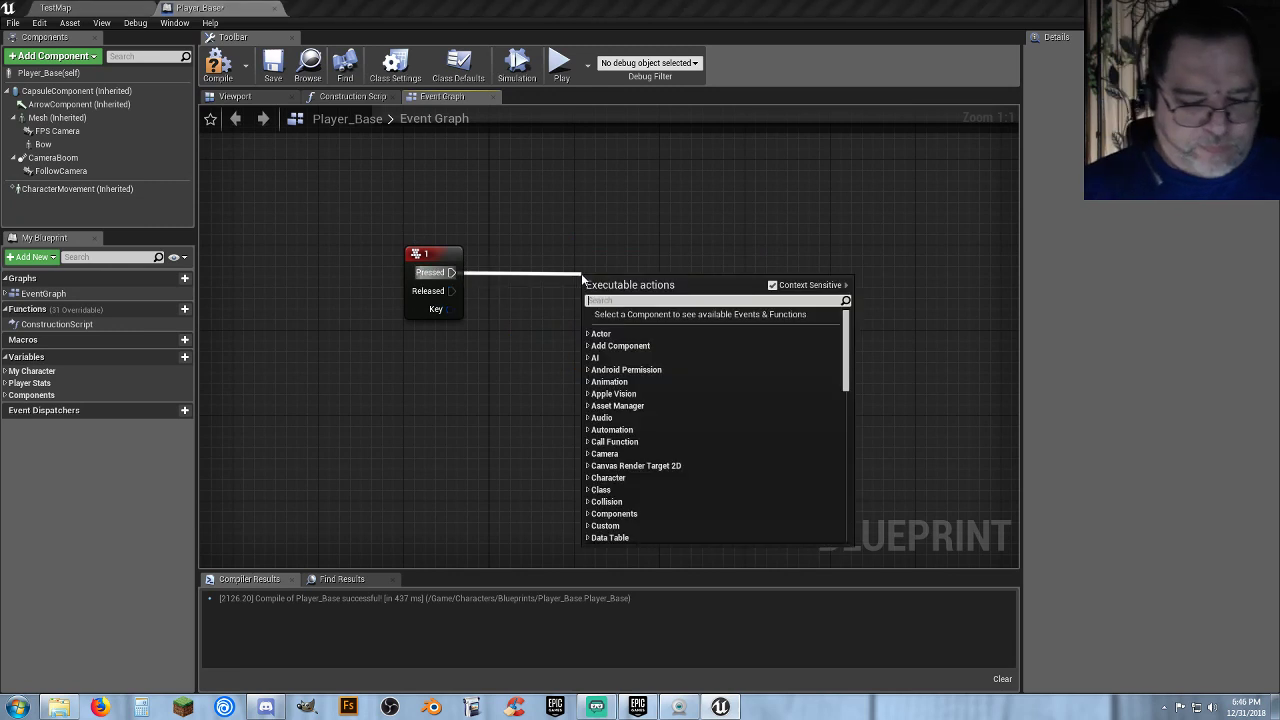
text(montage)
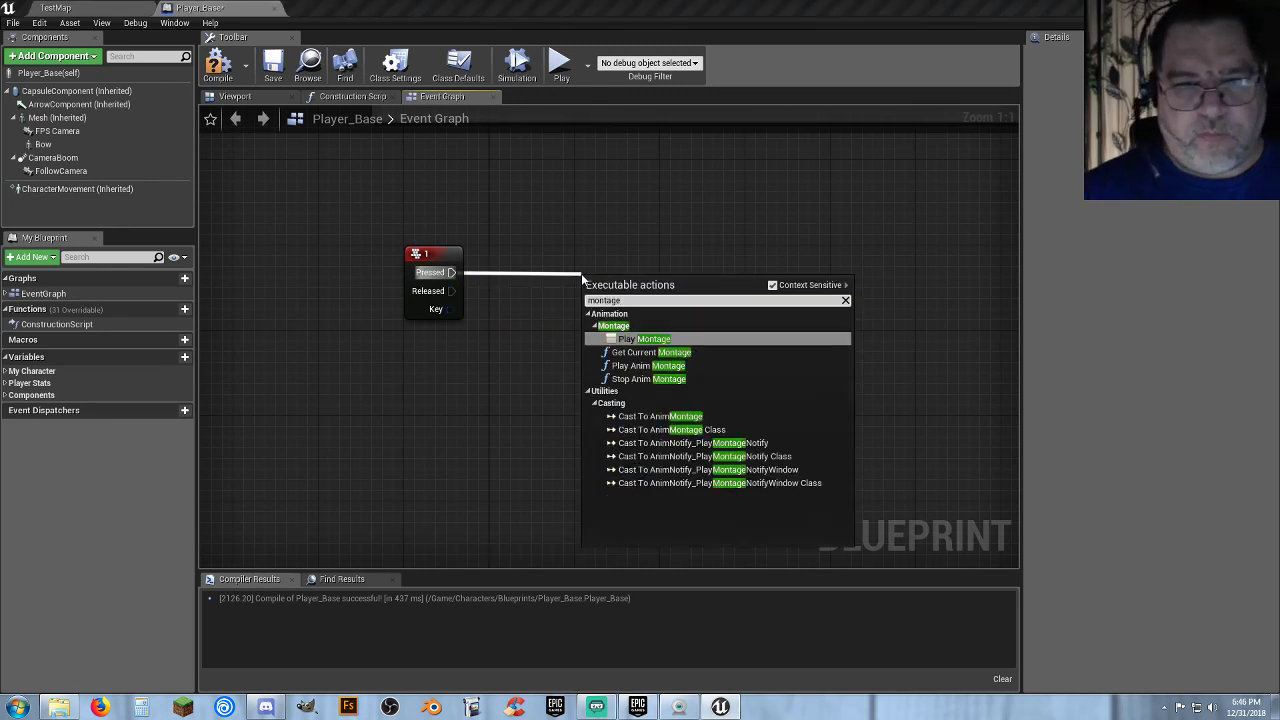
click(645, 339)
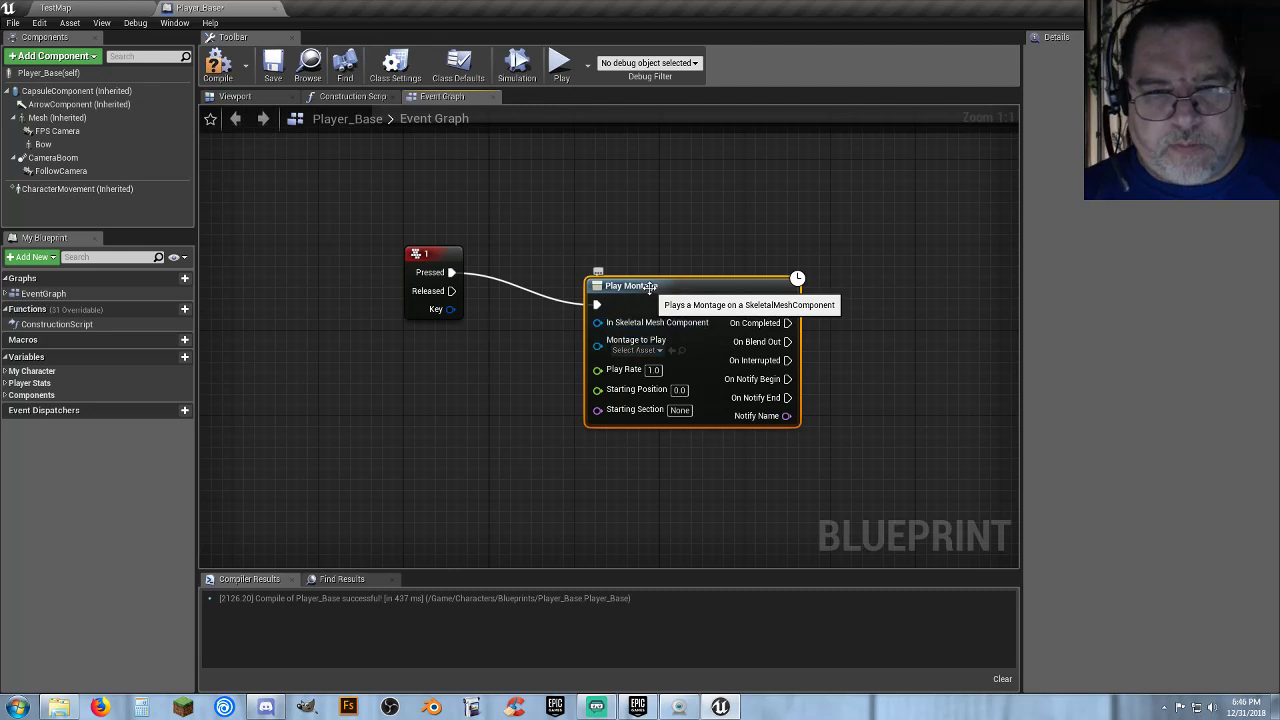
drag(647, 295, 636, 260)
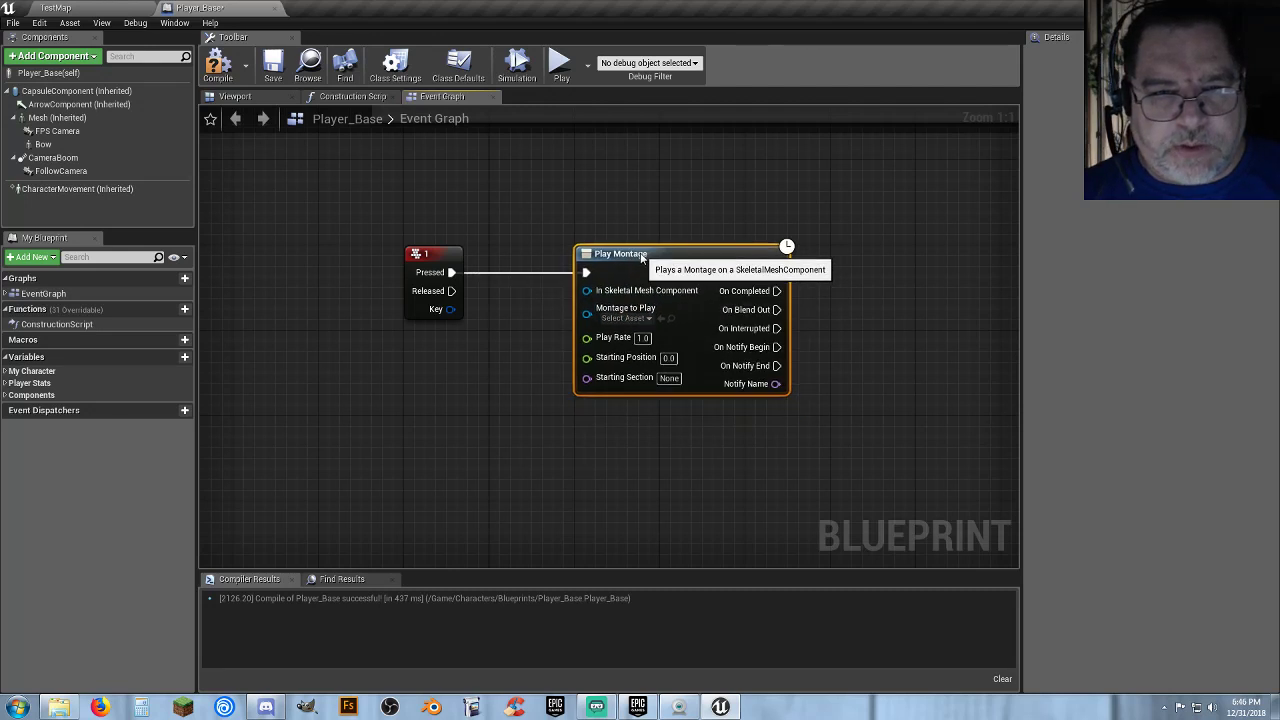
click(625, 318)
click(655, 368)
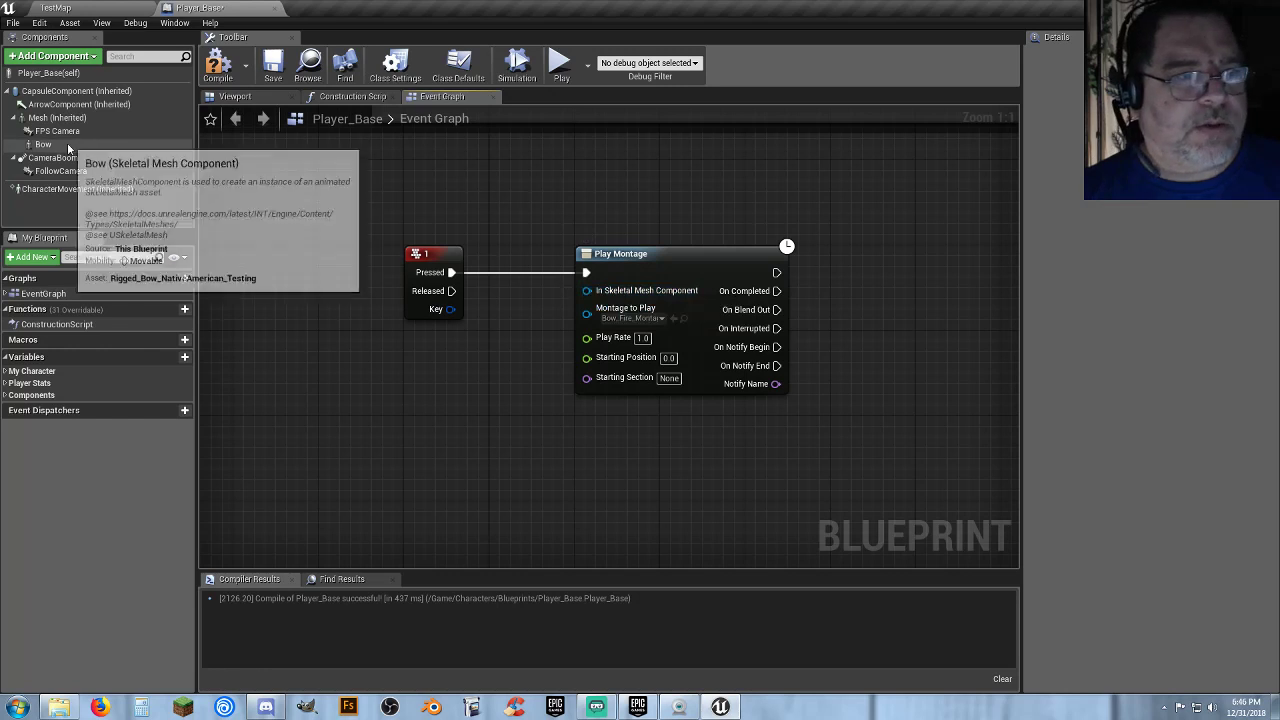
Feed the inherited Mesh component into Play Montage's In Skeletal Mesh Component input, and compile and save Player_Base.
drag(57, 118, 586, 300)
drag(502, 300, 447, 355)
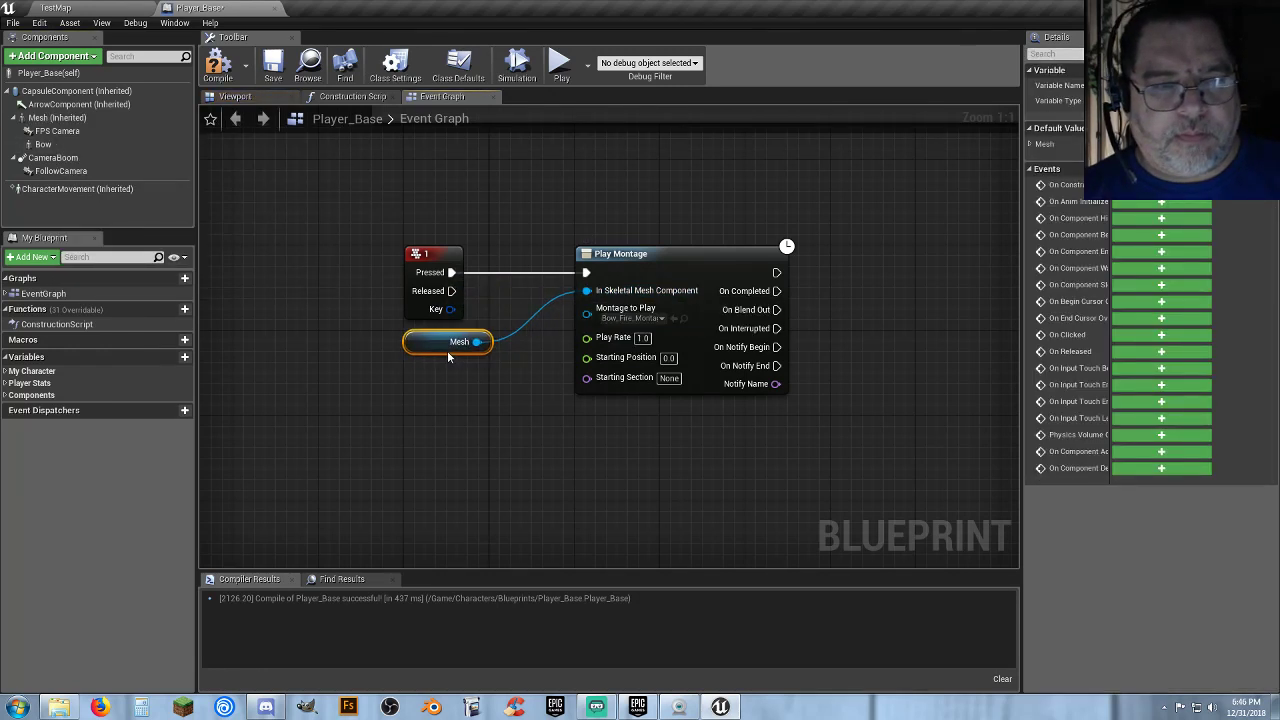
click(218, 64)
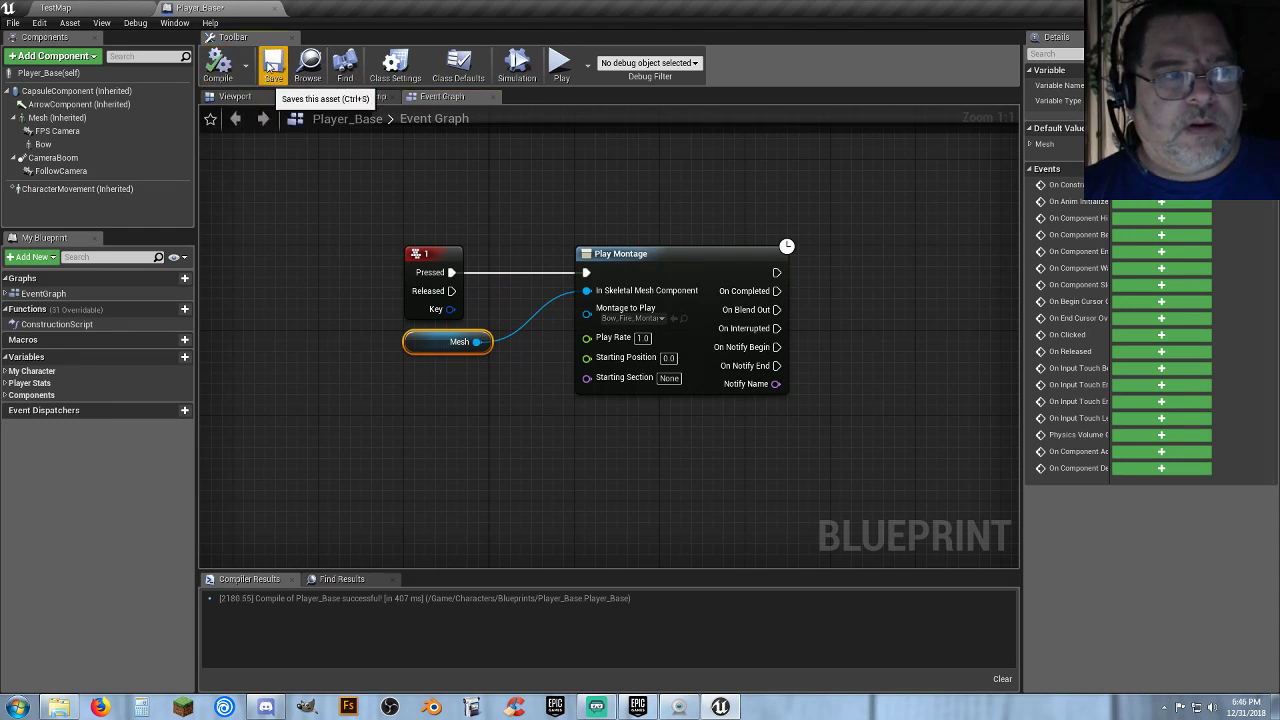
click(272, 66)
Play-test TestMap to check the bow-firing montage on the character, and end the play session.
click(55, 7)
click(661, 48)
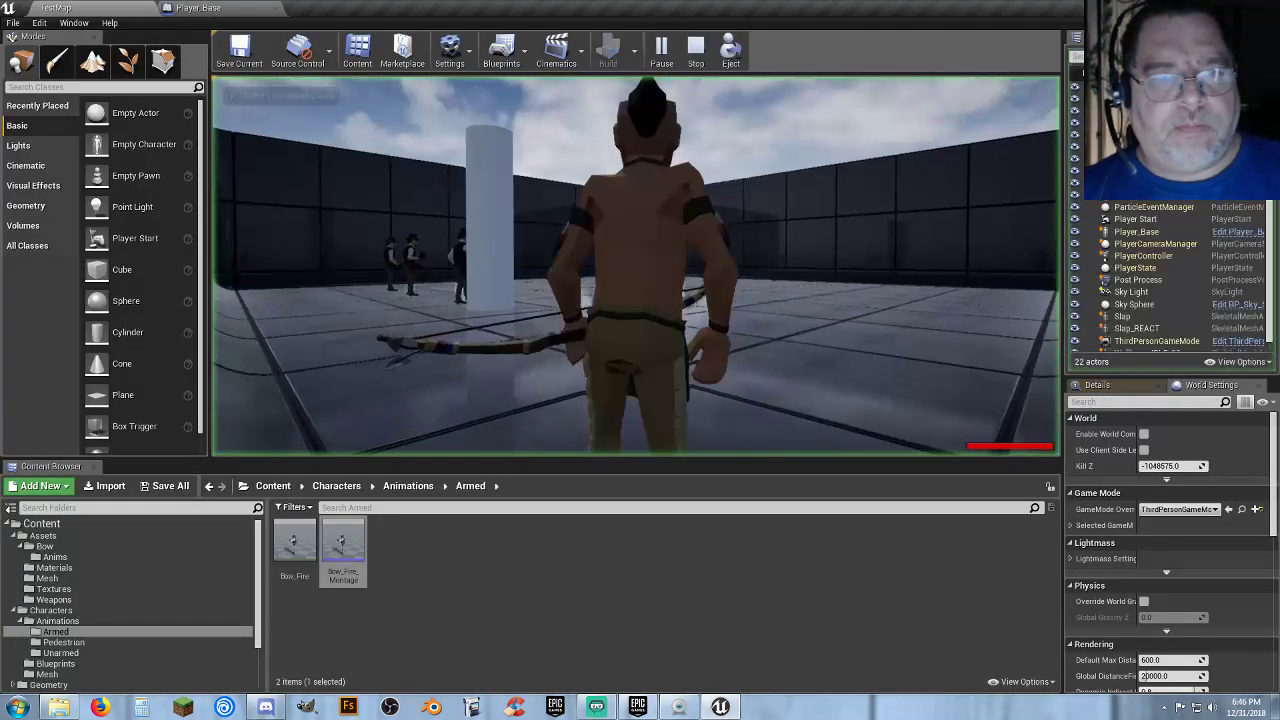
key(w)
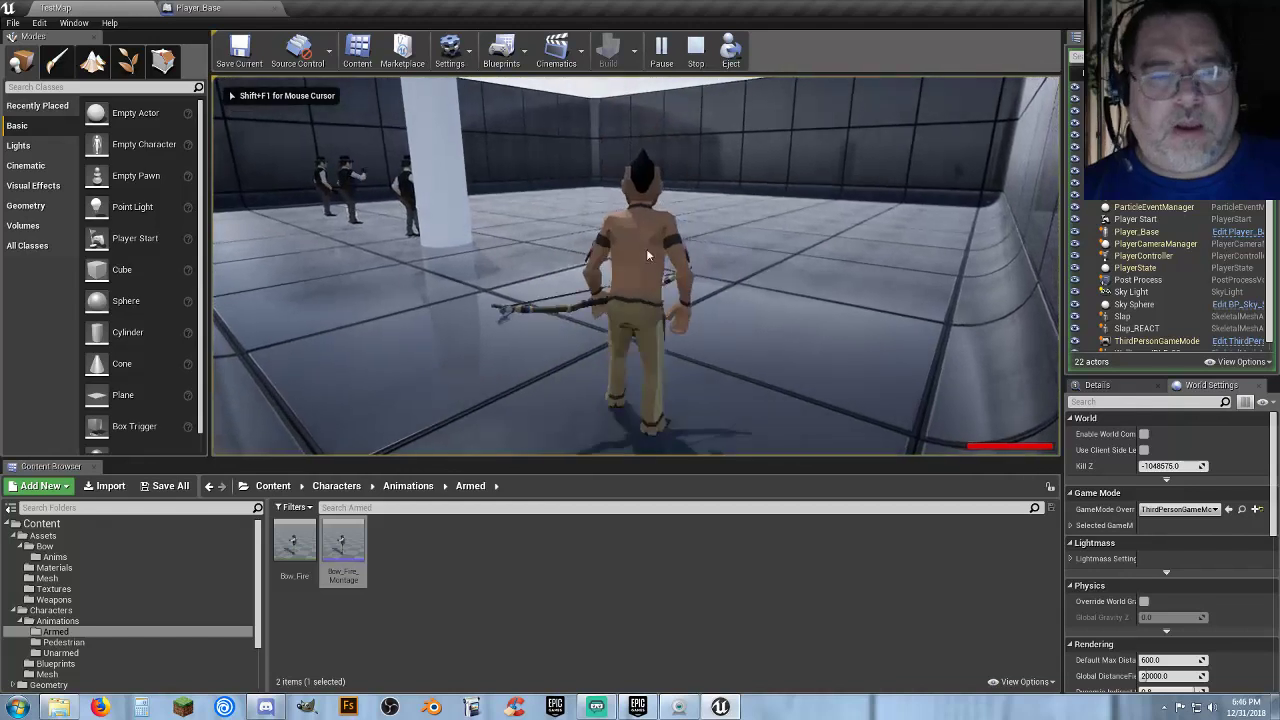
key(Escape)
Open the AnimGraph of the Polygon_ABP animation blueprint from the Characters > Animations > Unarmed folder.
click(487, 566)
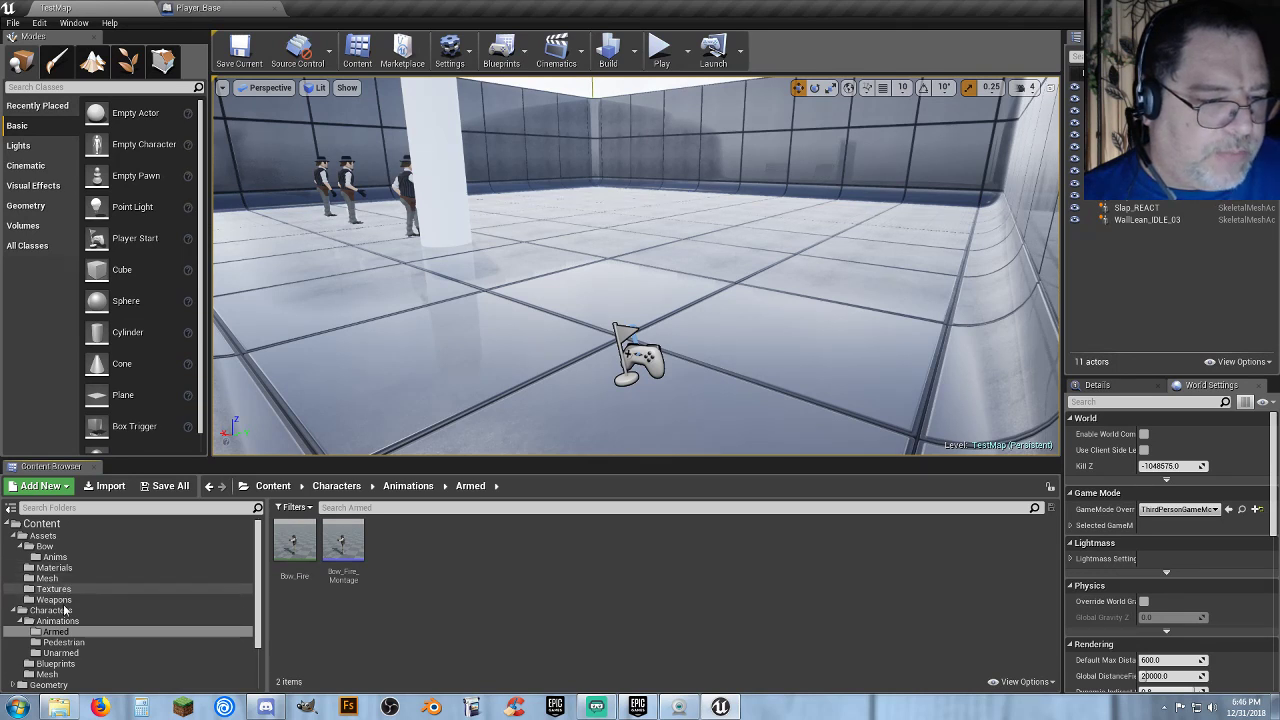
click(60, 652)
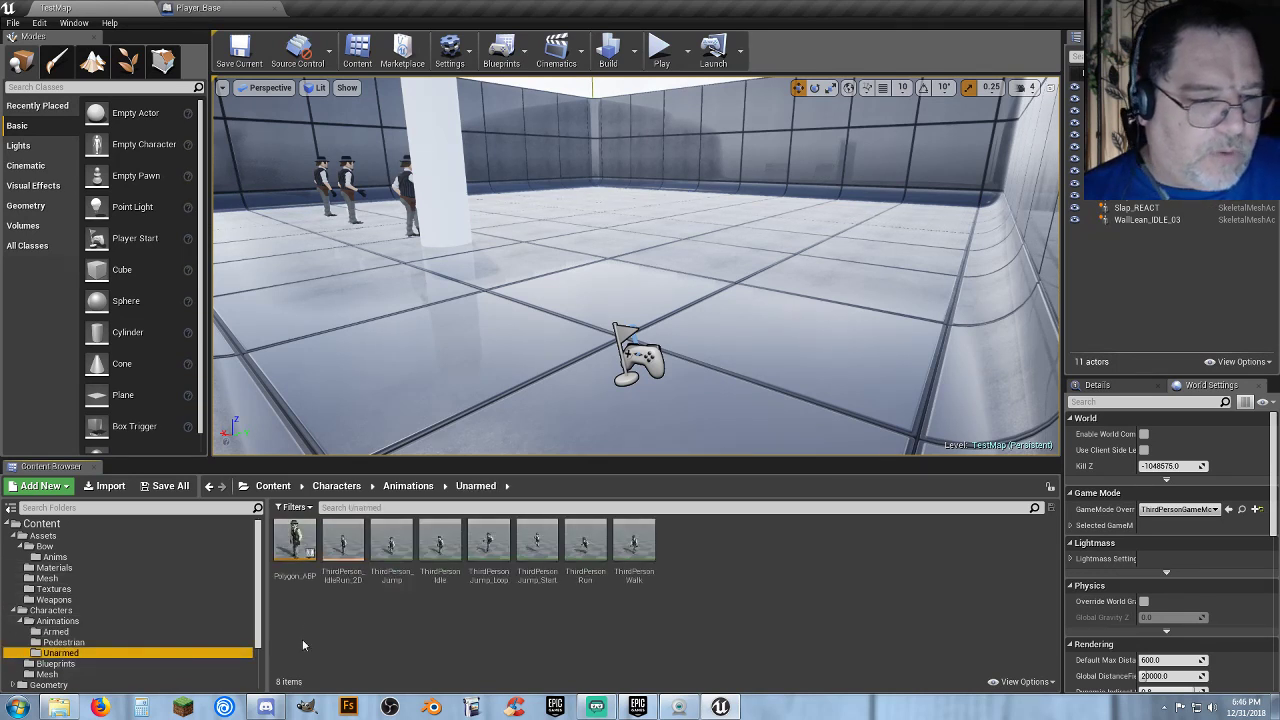
double_click(312, 568)
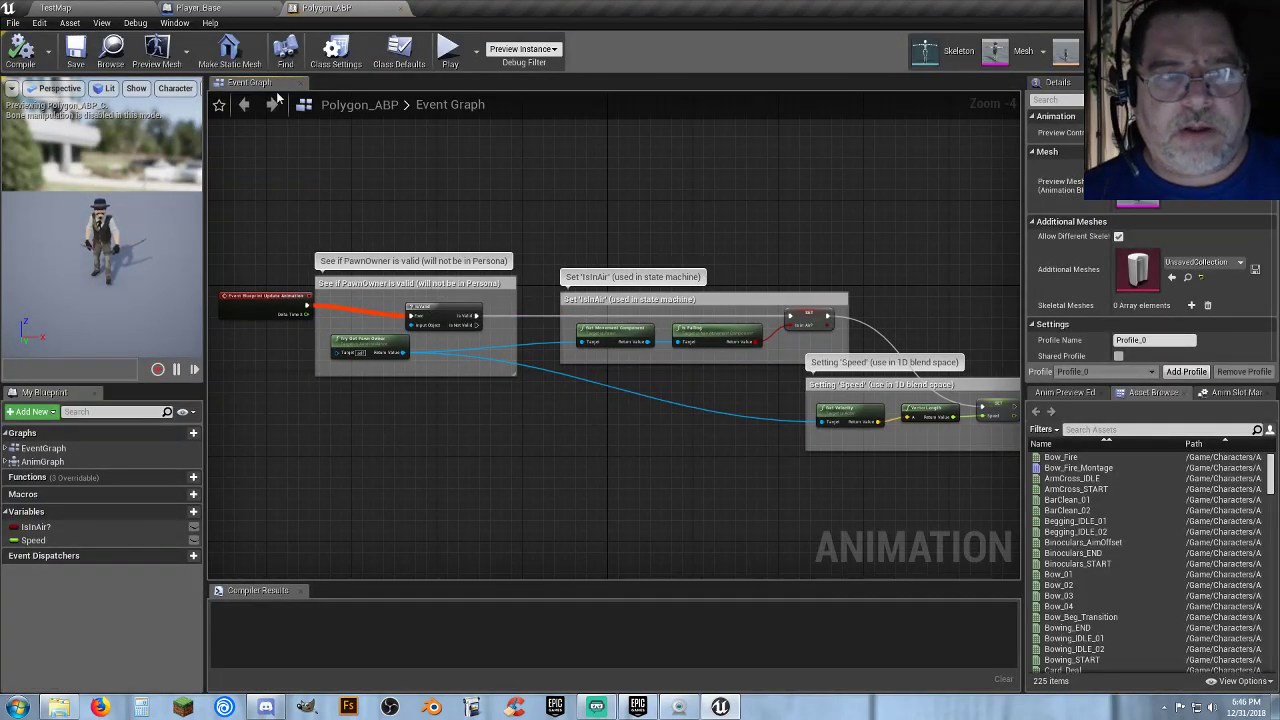
double_click(45, 463)
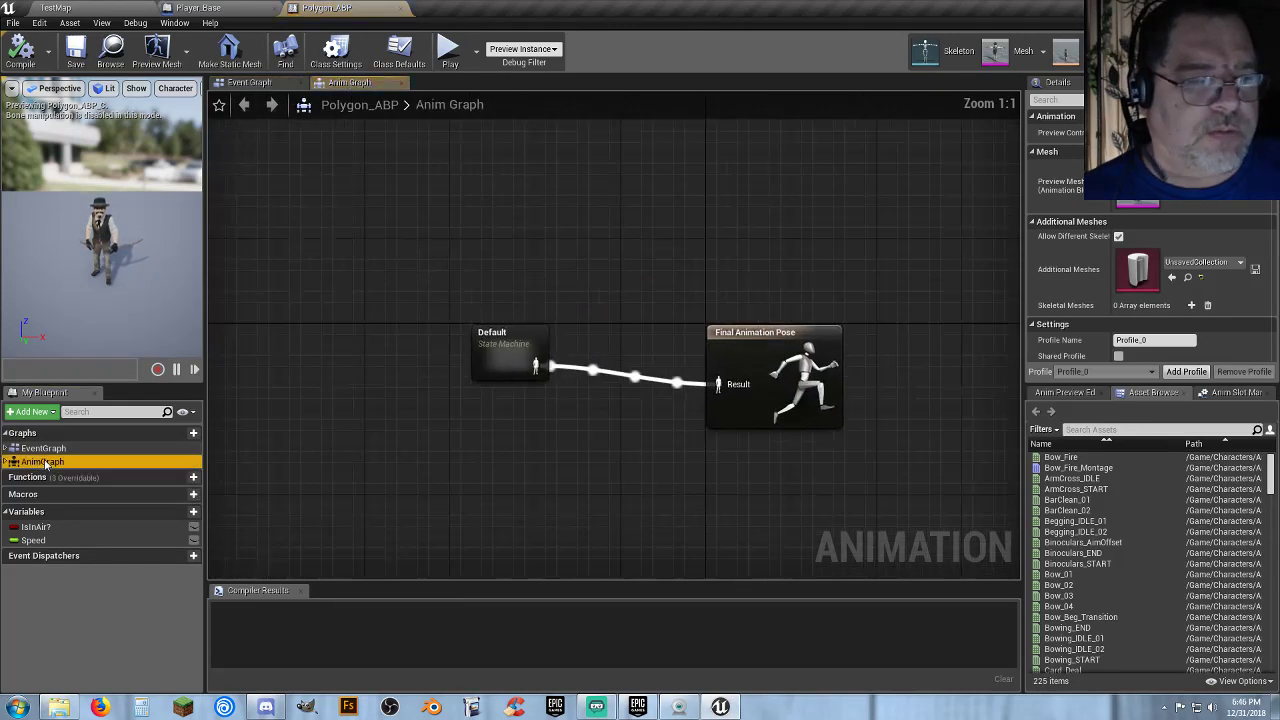
Insert a DefaultSlot montage slot between the Default state machine and Final Animation Pose, compile, and close Polygon_ABP to return to TestMap.
drag(528, 352, 421, 352)
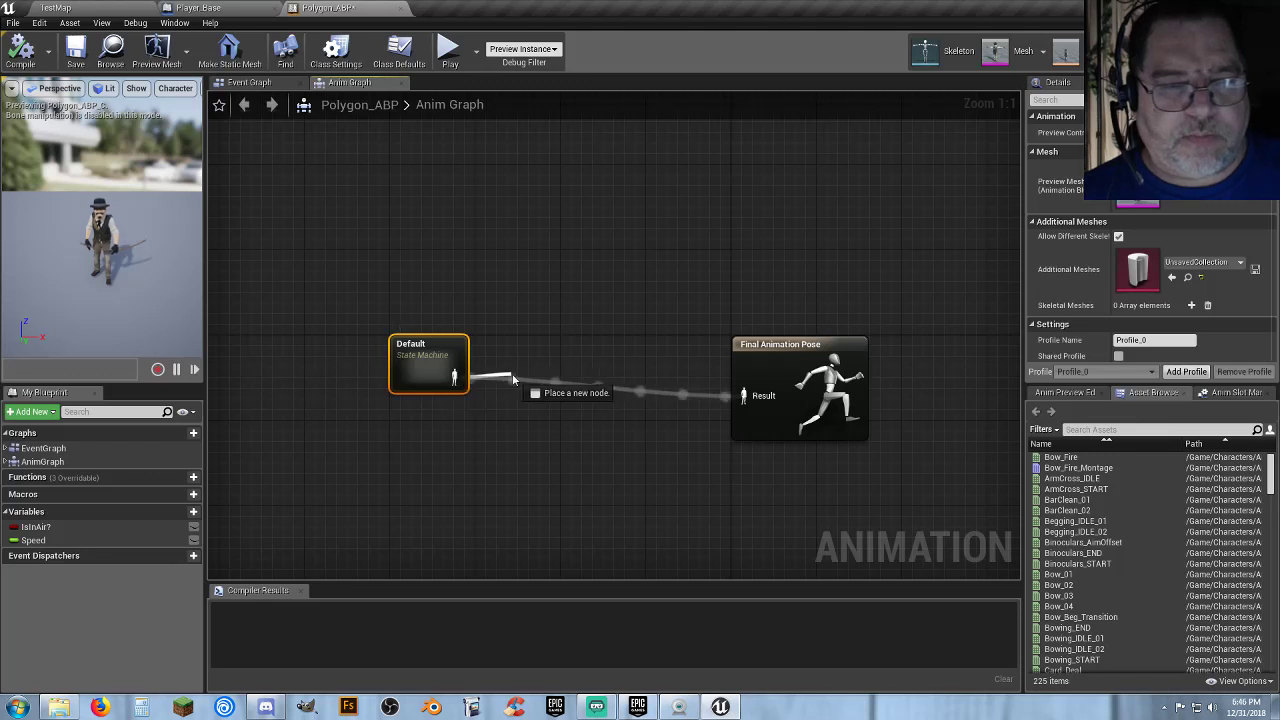
drag(513, 378, 518, 383)
text(default)
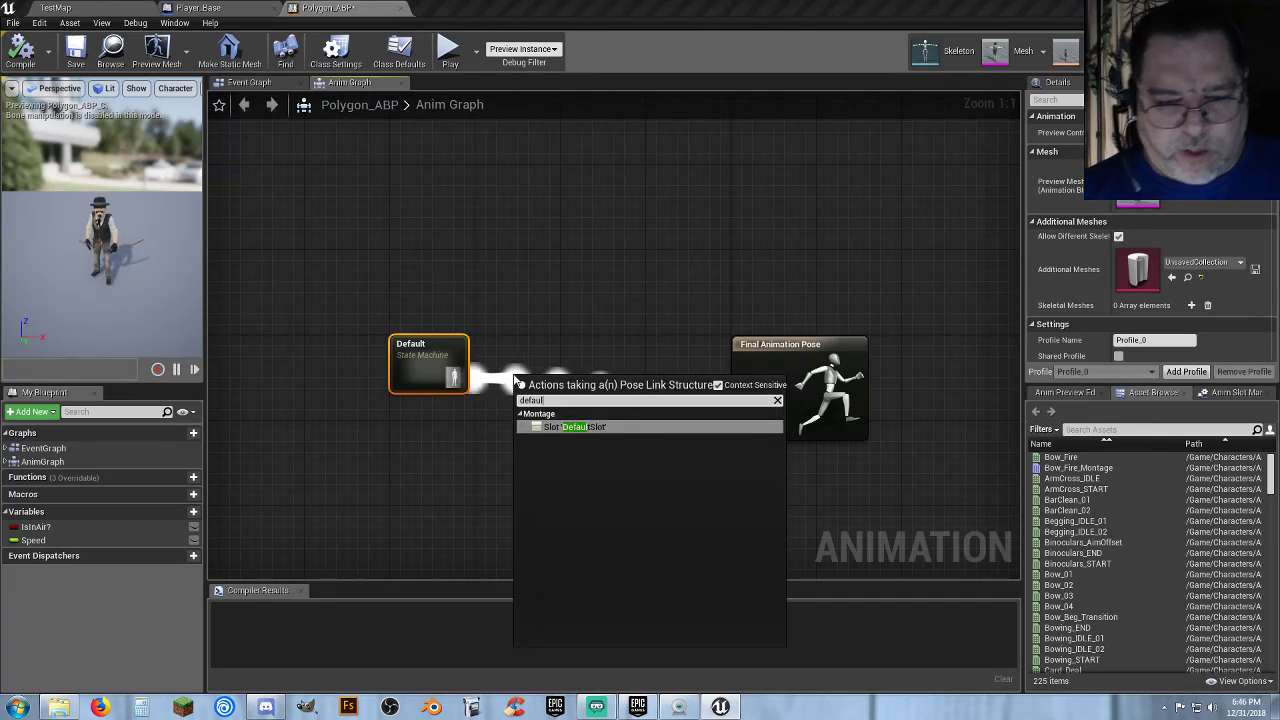
key(Return)
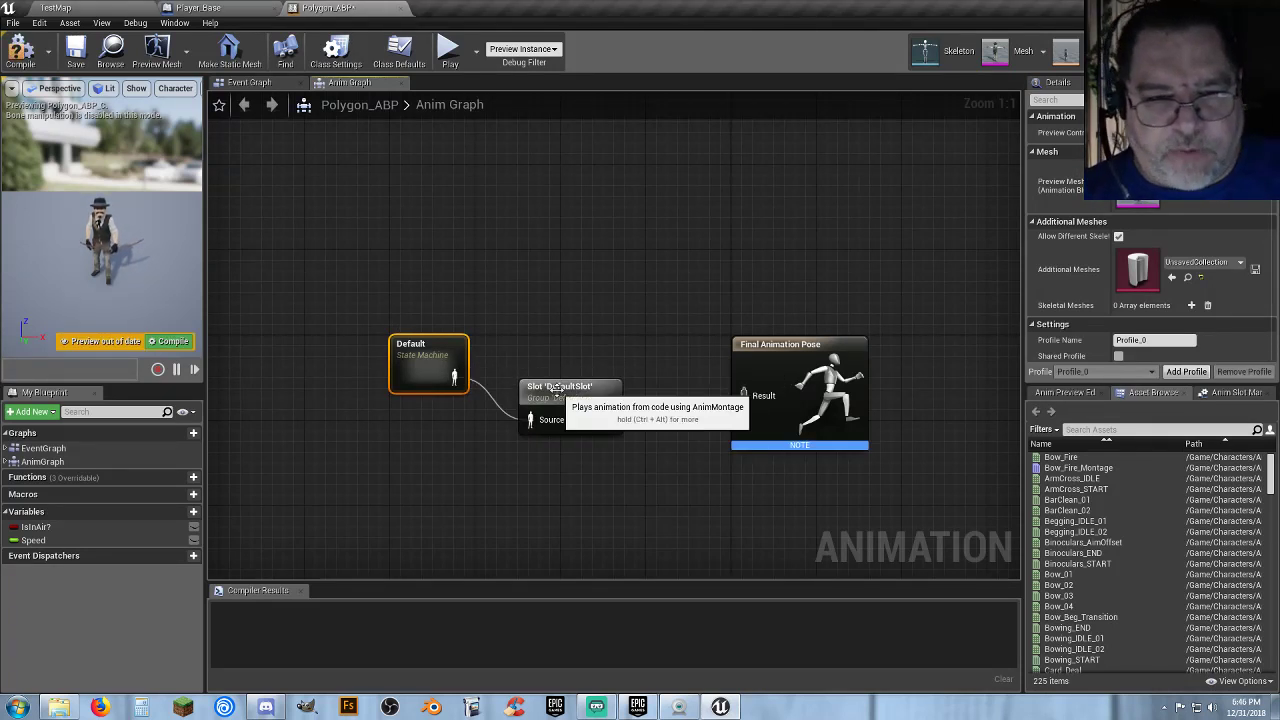
click(555, 352)
drag(555, 352, 684, 382)
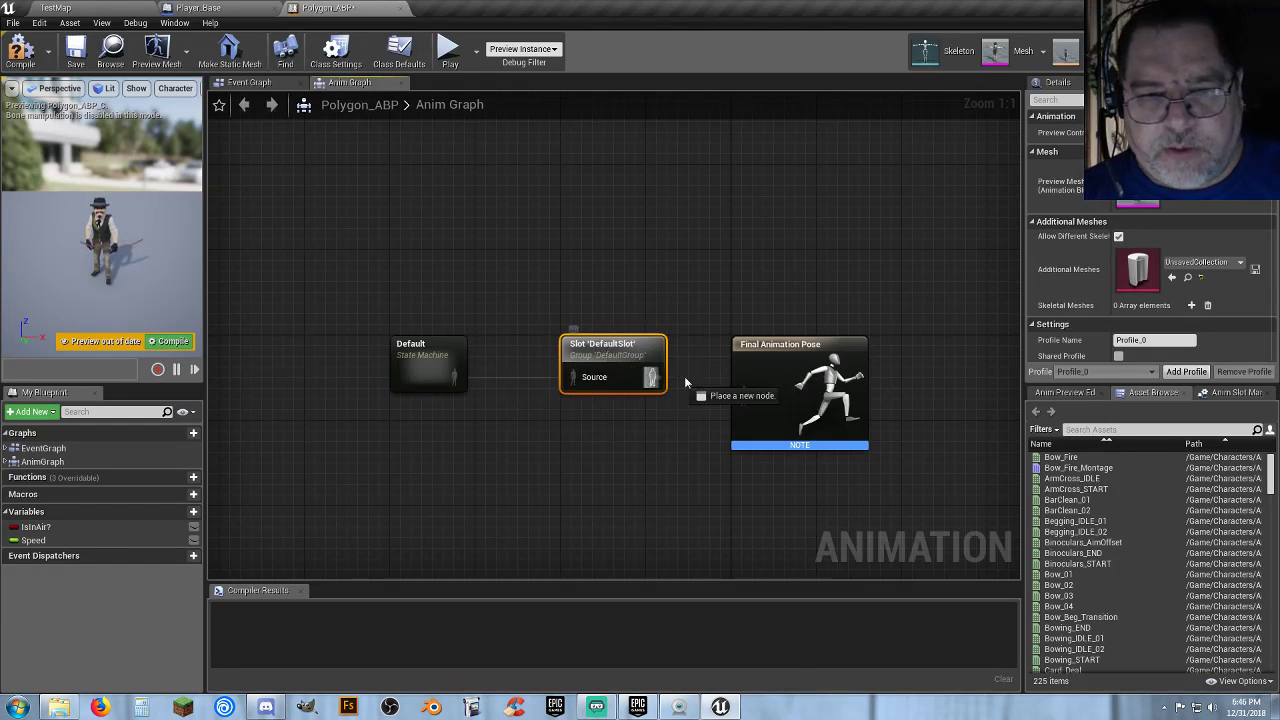
click(20, 50)
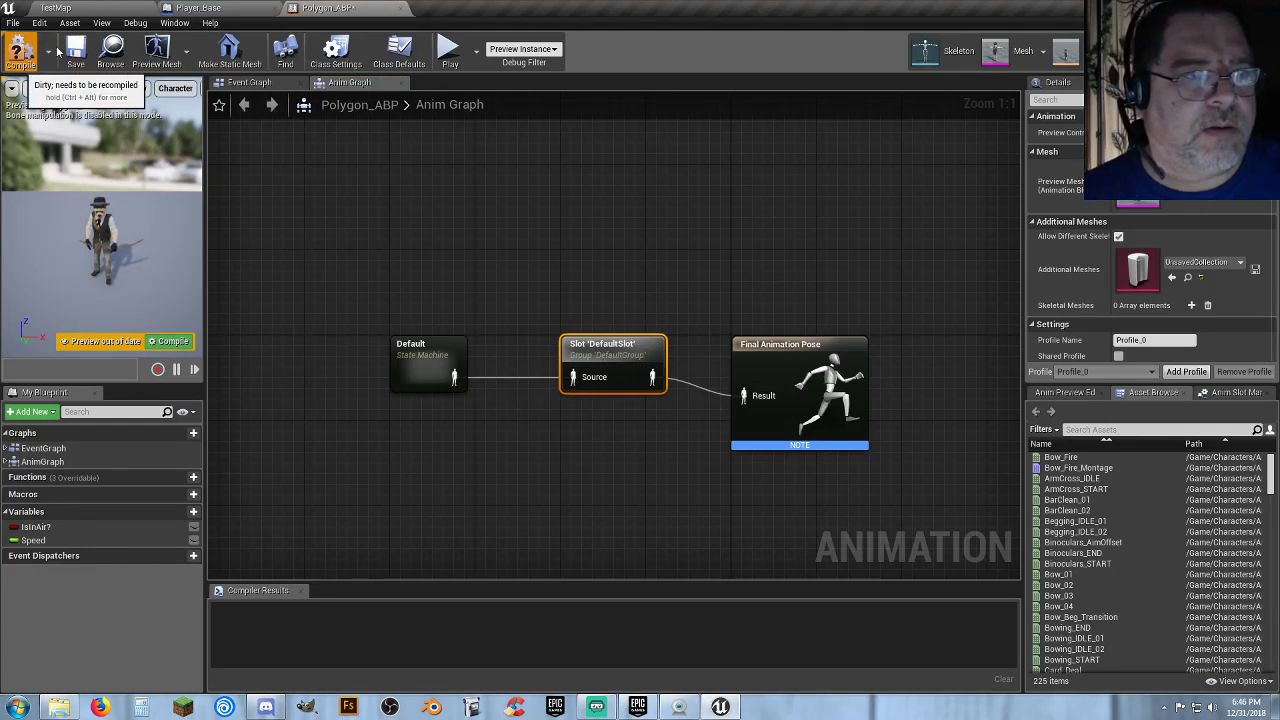
click(401, 9)
click(100, 8)
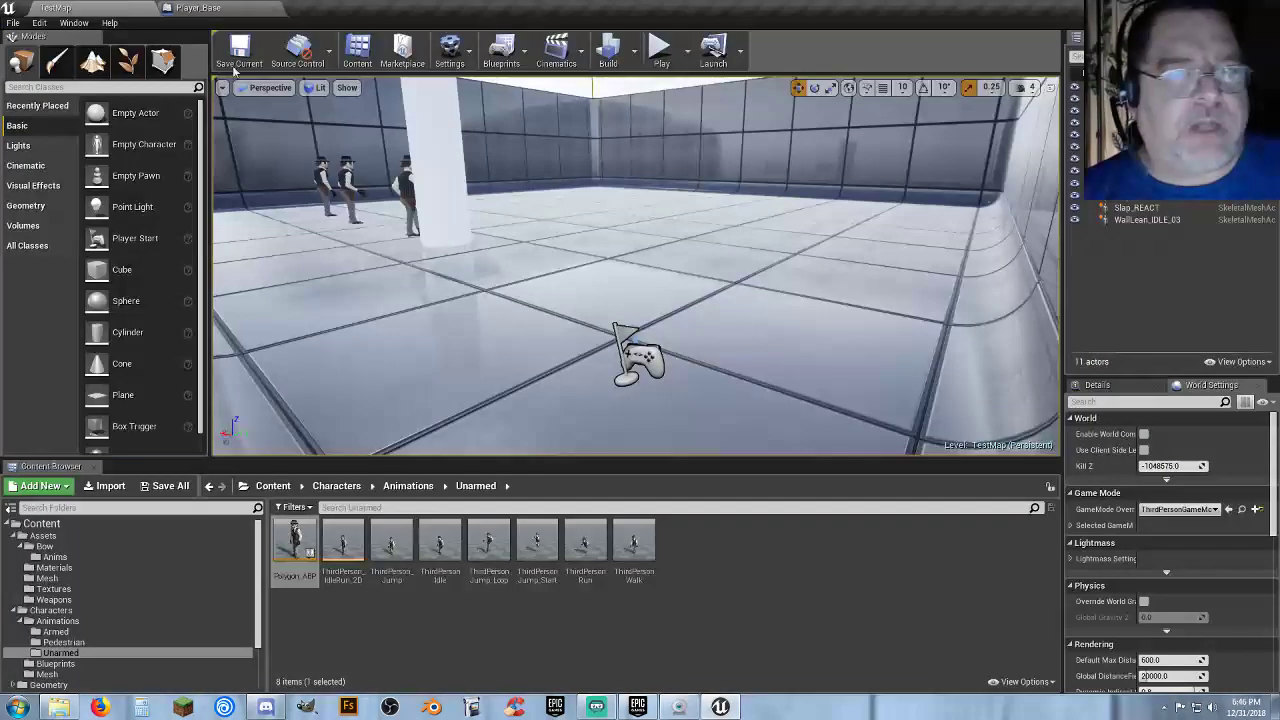
Play-test TestMap, running the character around and repeatedly triggering the bow-firing montage to examine it from several angles.
click(660, 48)
key(w)
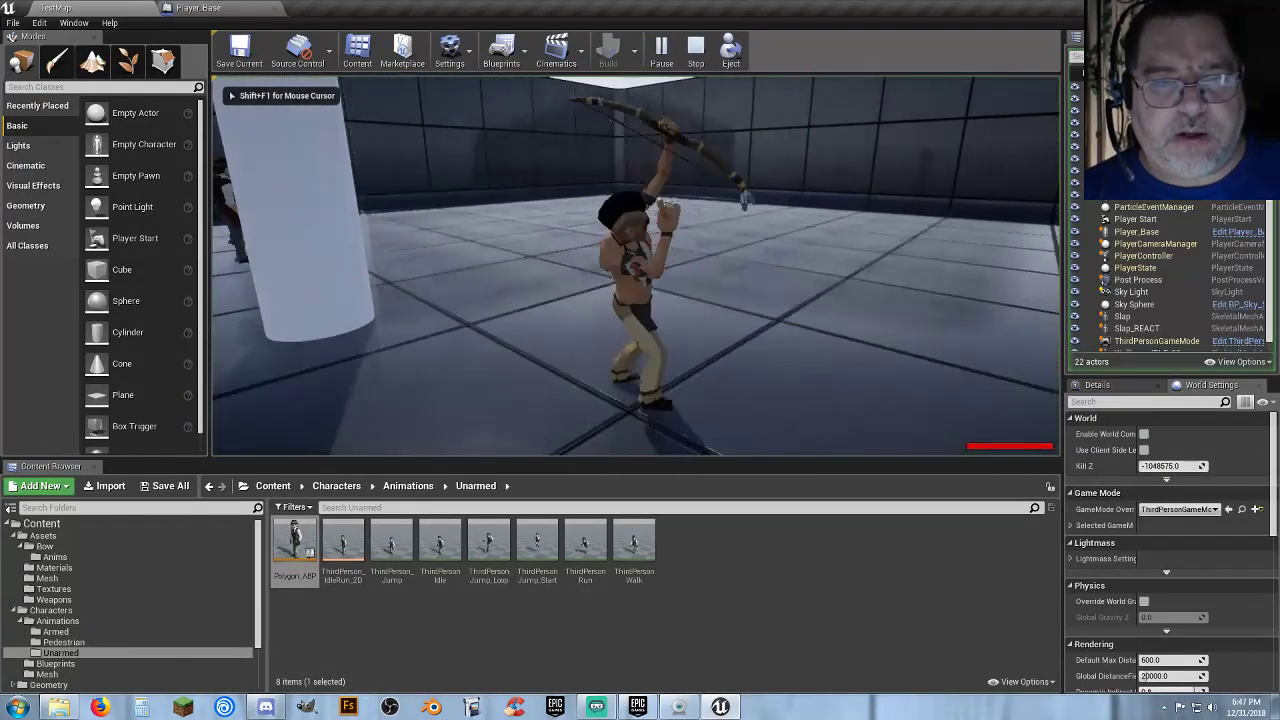
key(w)
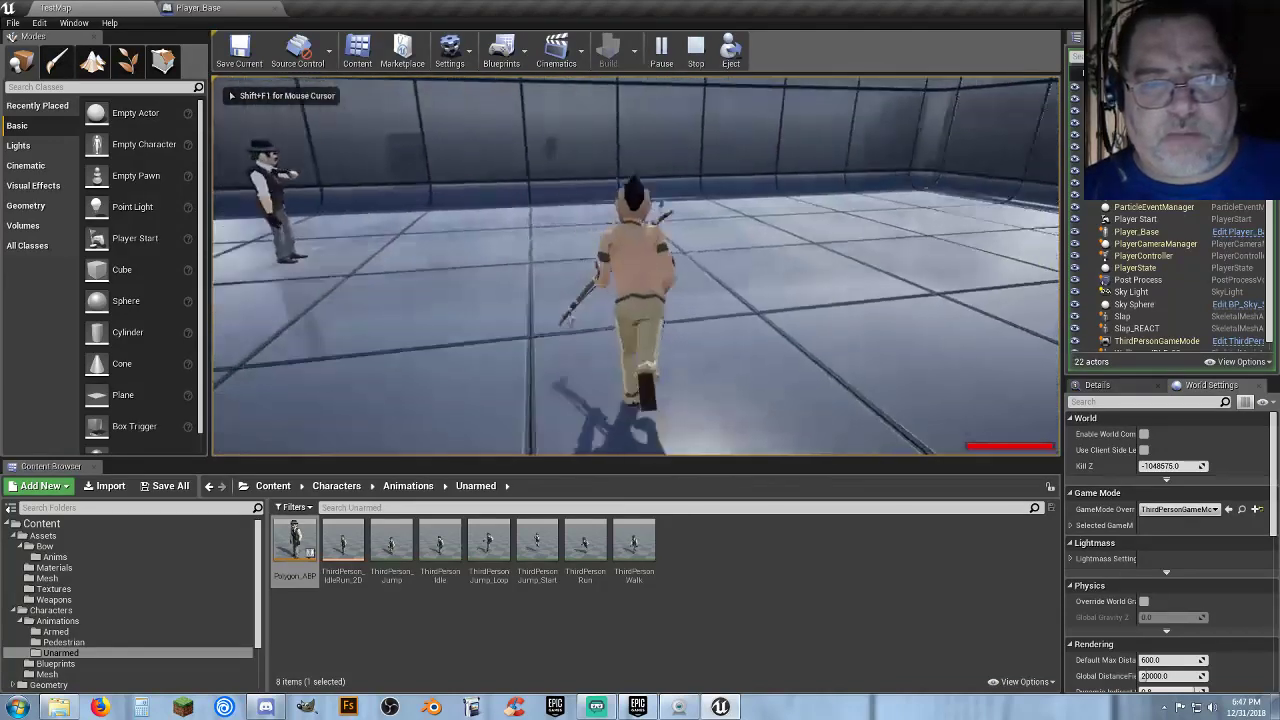
click(636, 266)
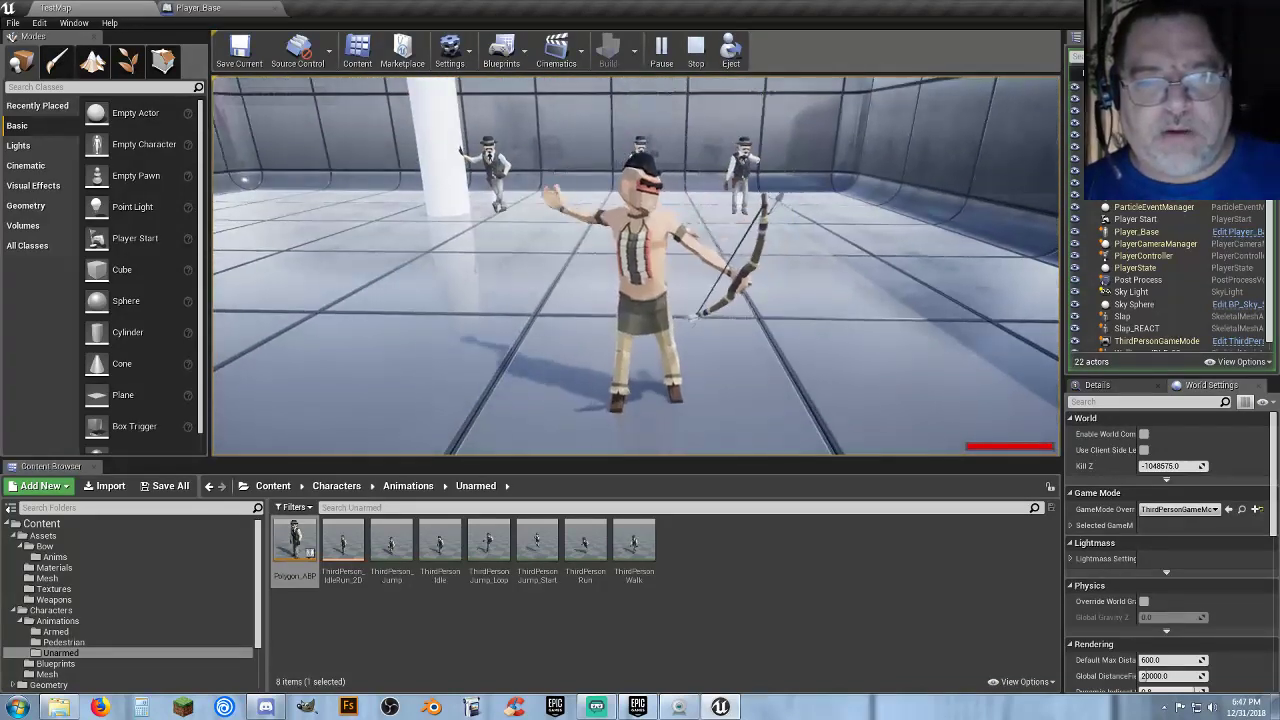
click(636, 266)
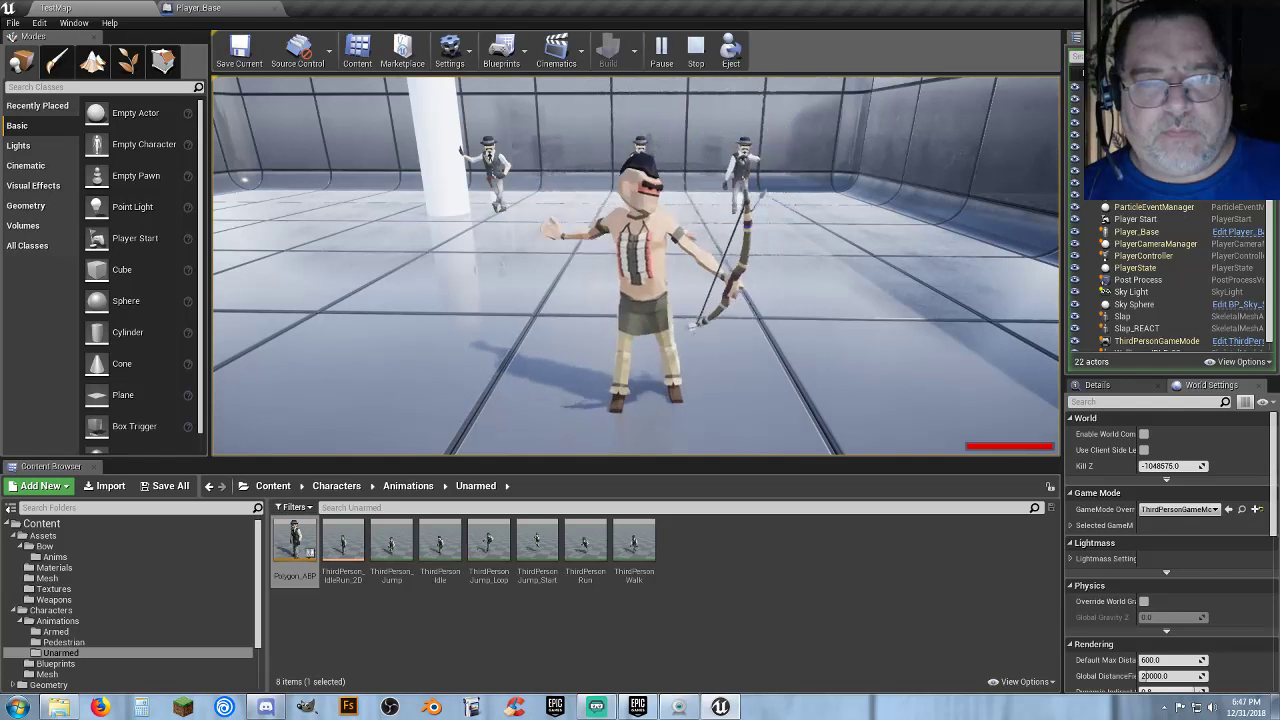
click(636, 266)
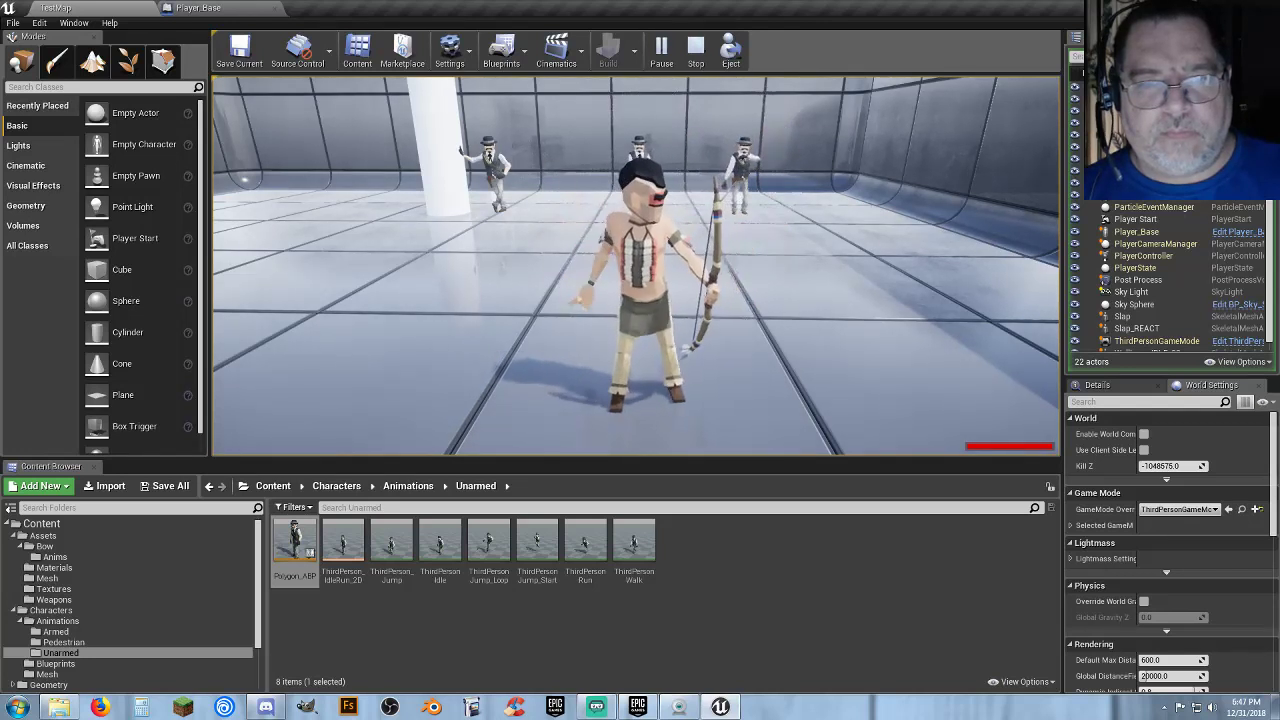
click(636, 266)
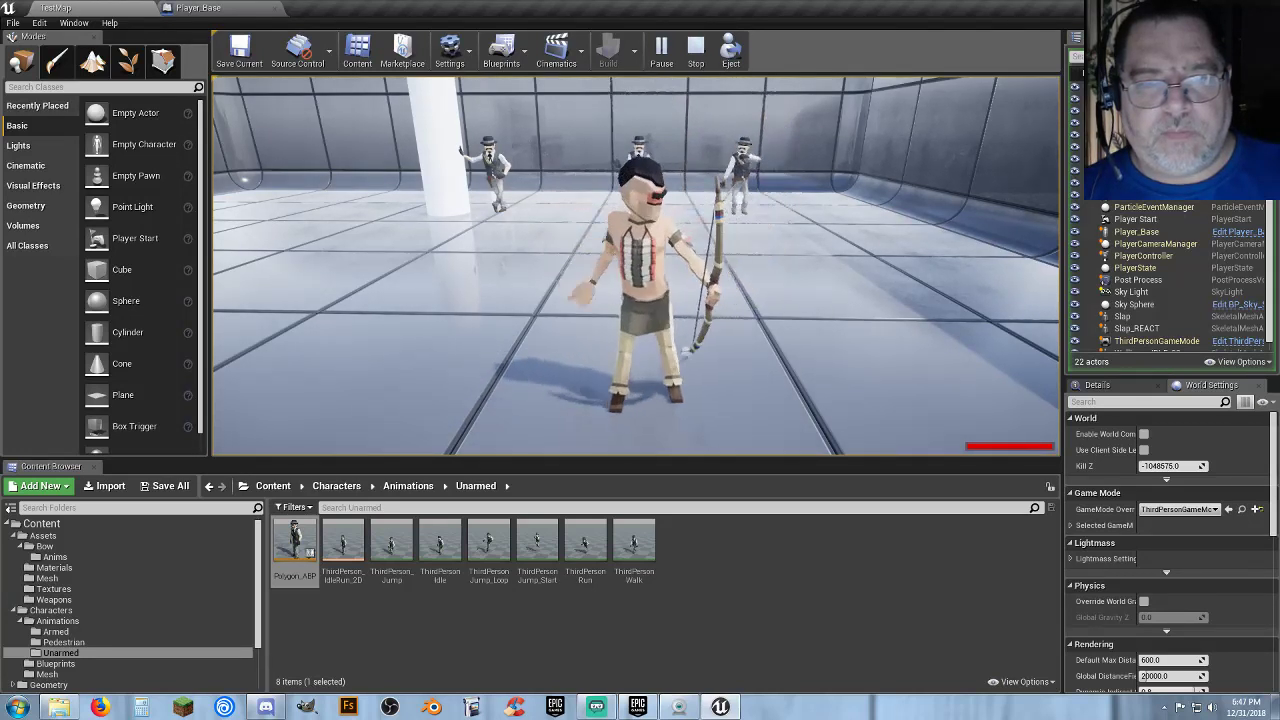
click(636, 266)
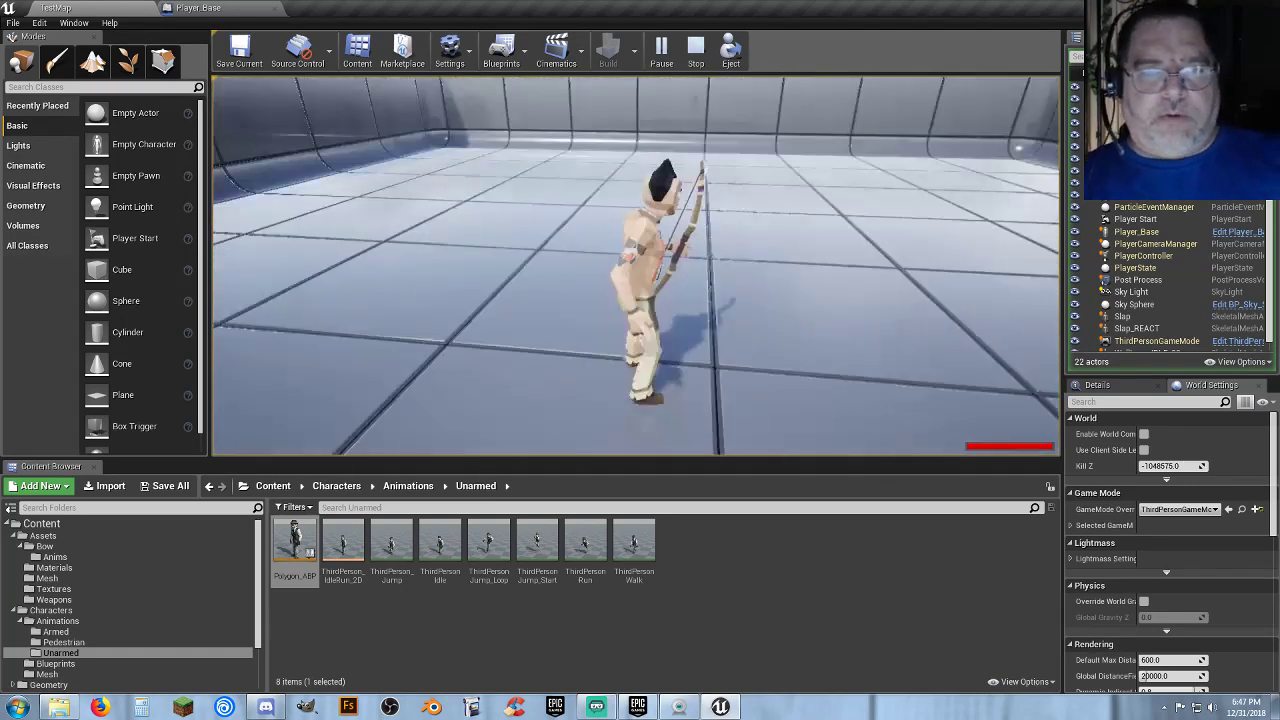
key(w)
click(636, 266)
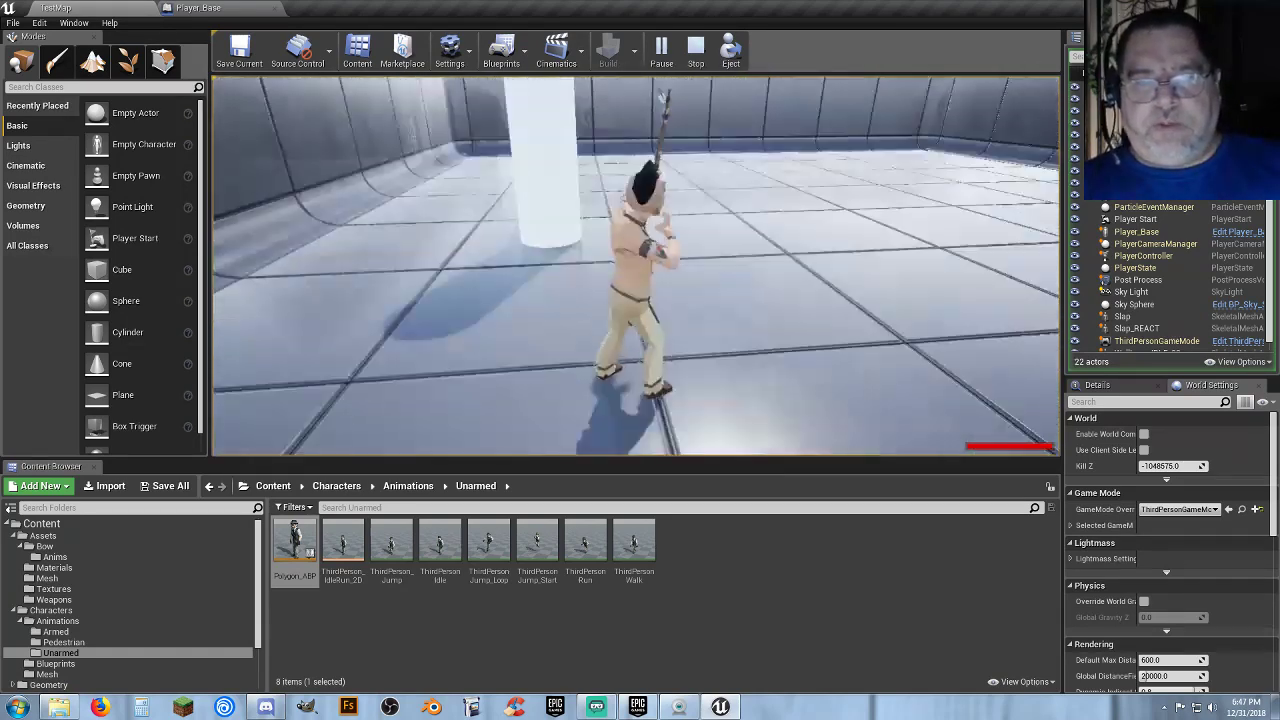
click(636, 266)
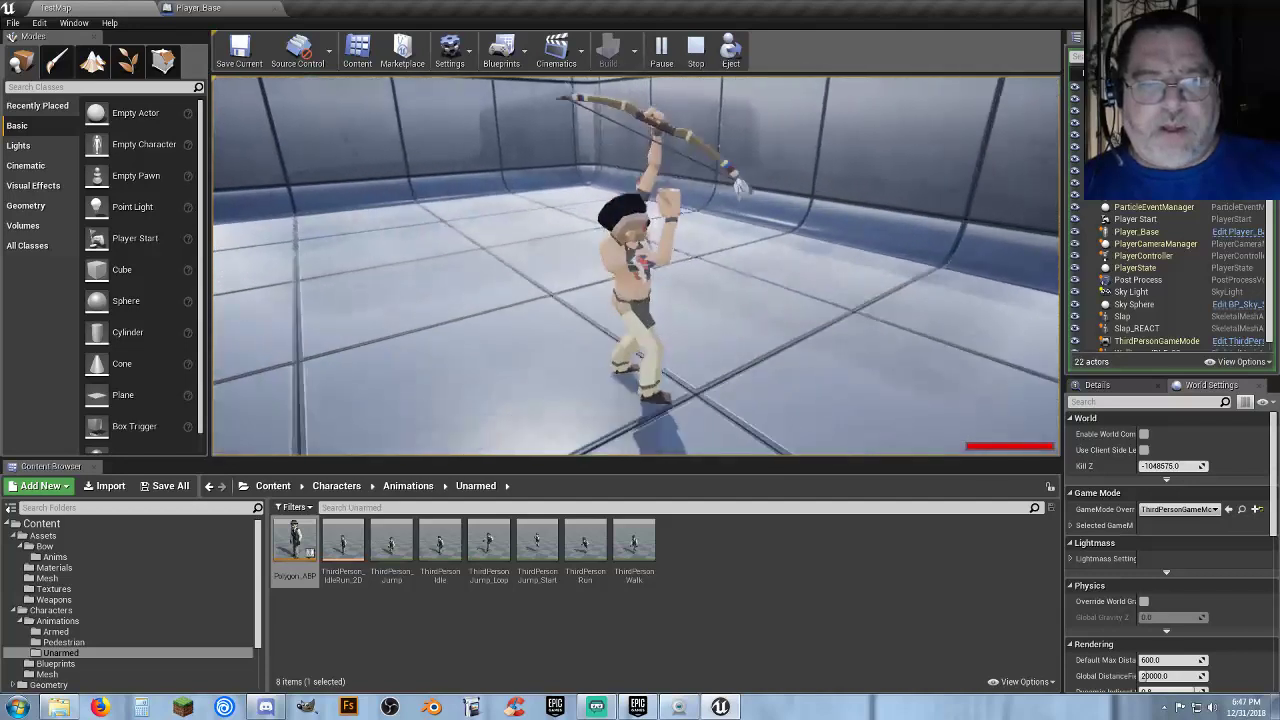
key(w)
click(636, 266)
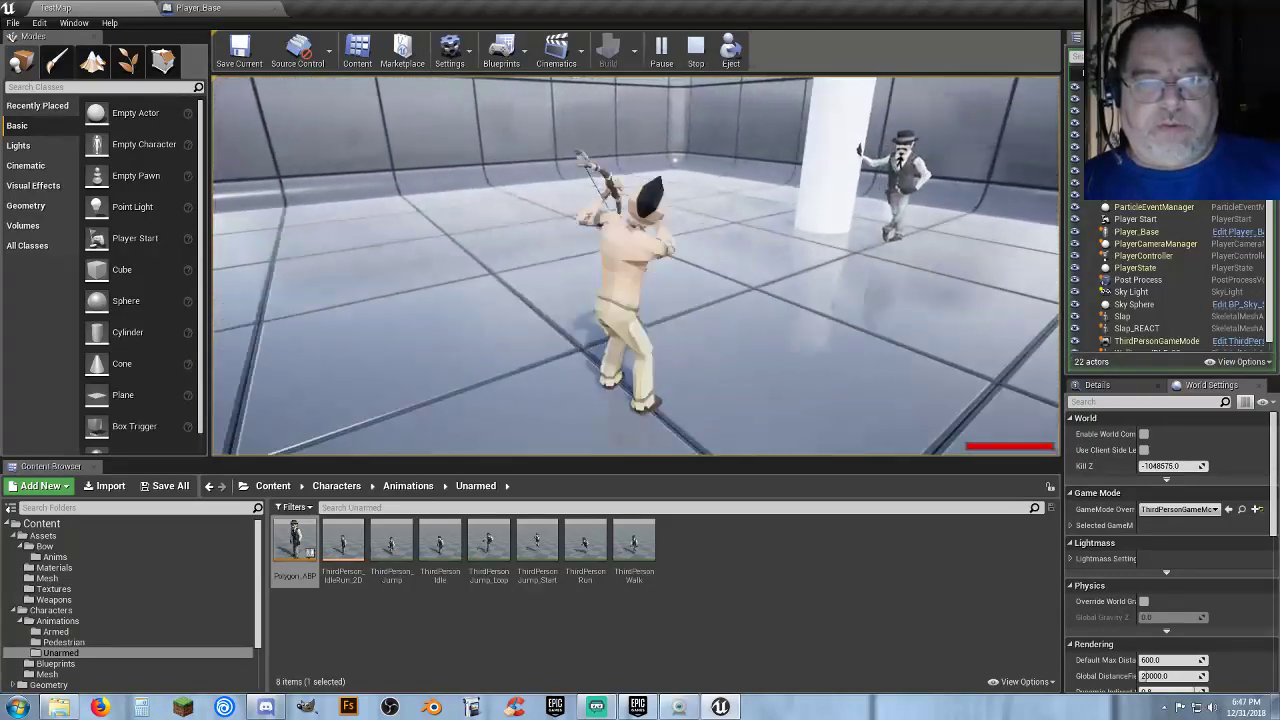
key(w)
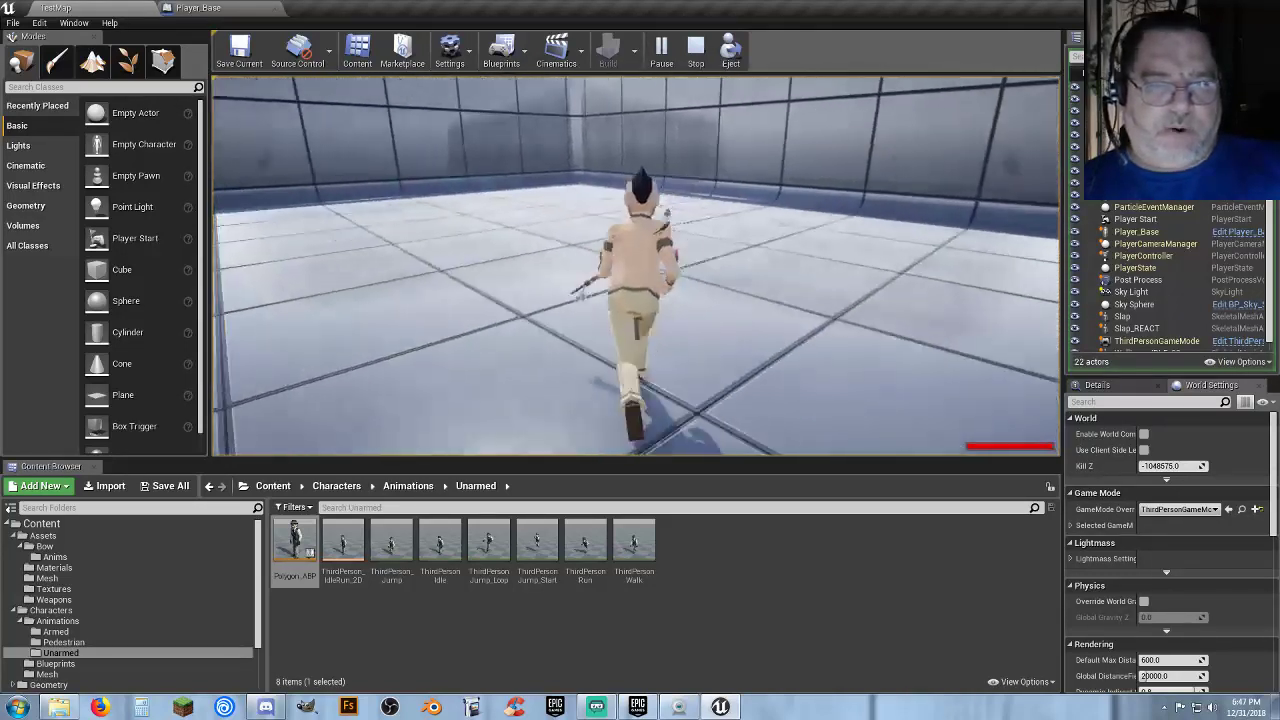
click(636, 266)
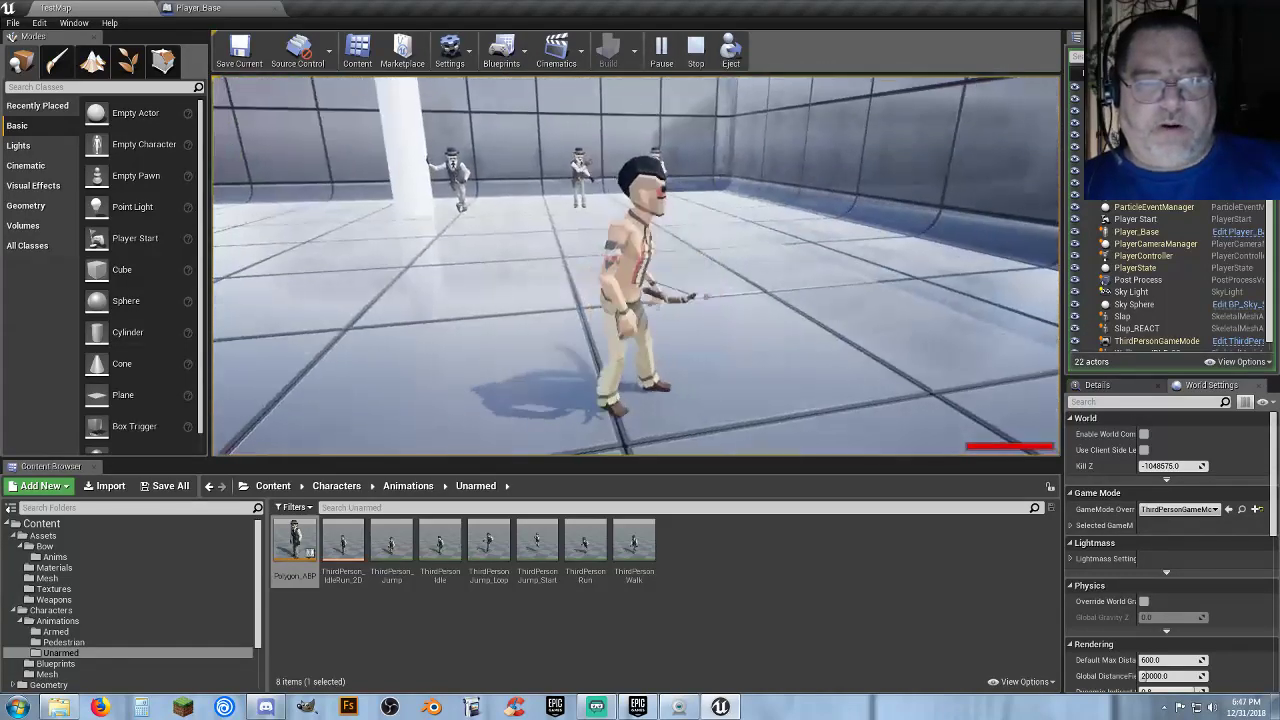
key(w)
click(636, 266)
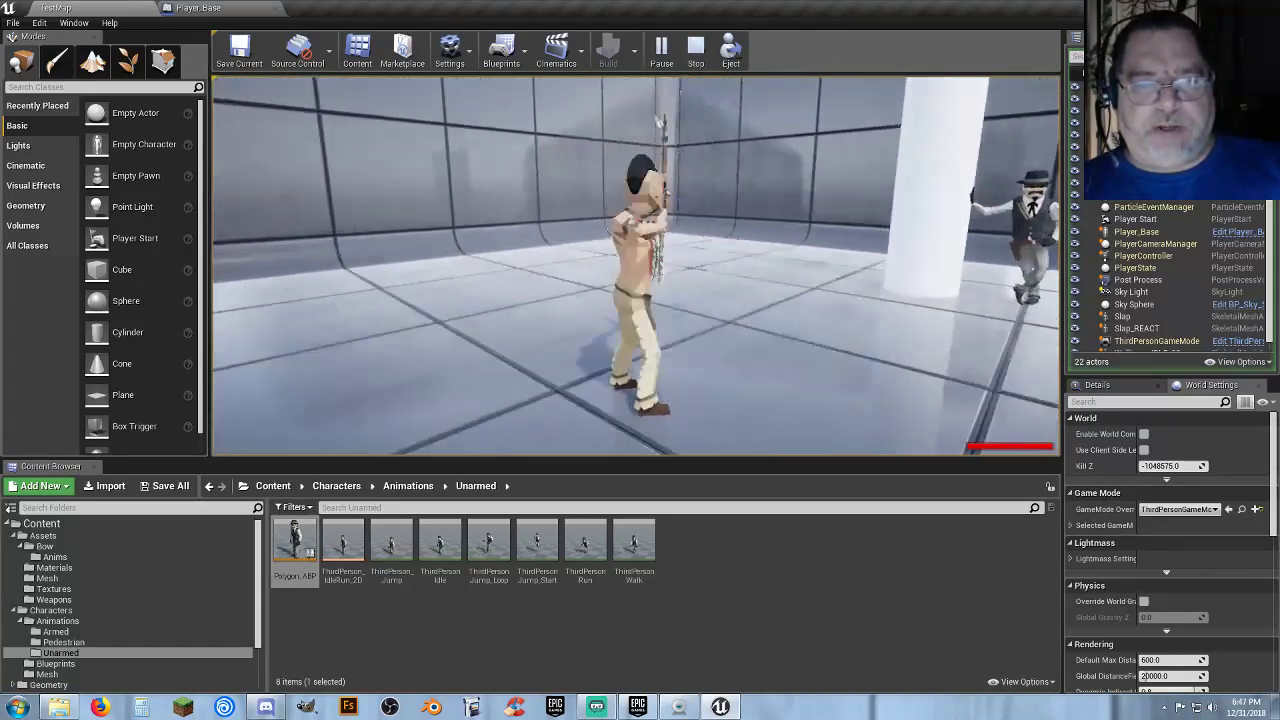
key(w)
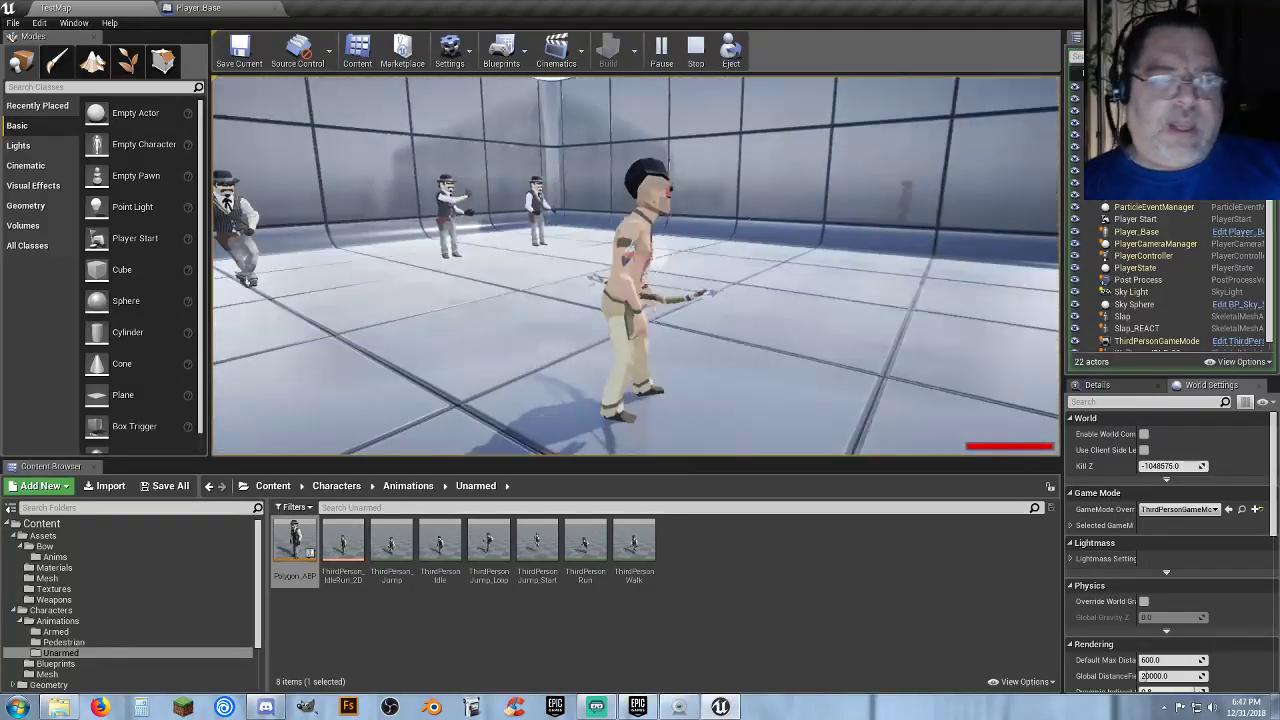
click(636, 266)
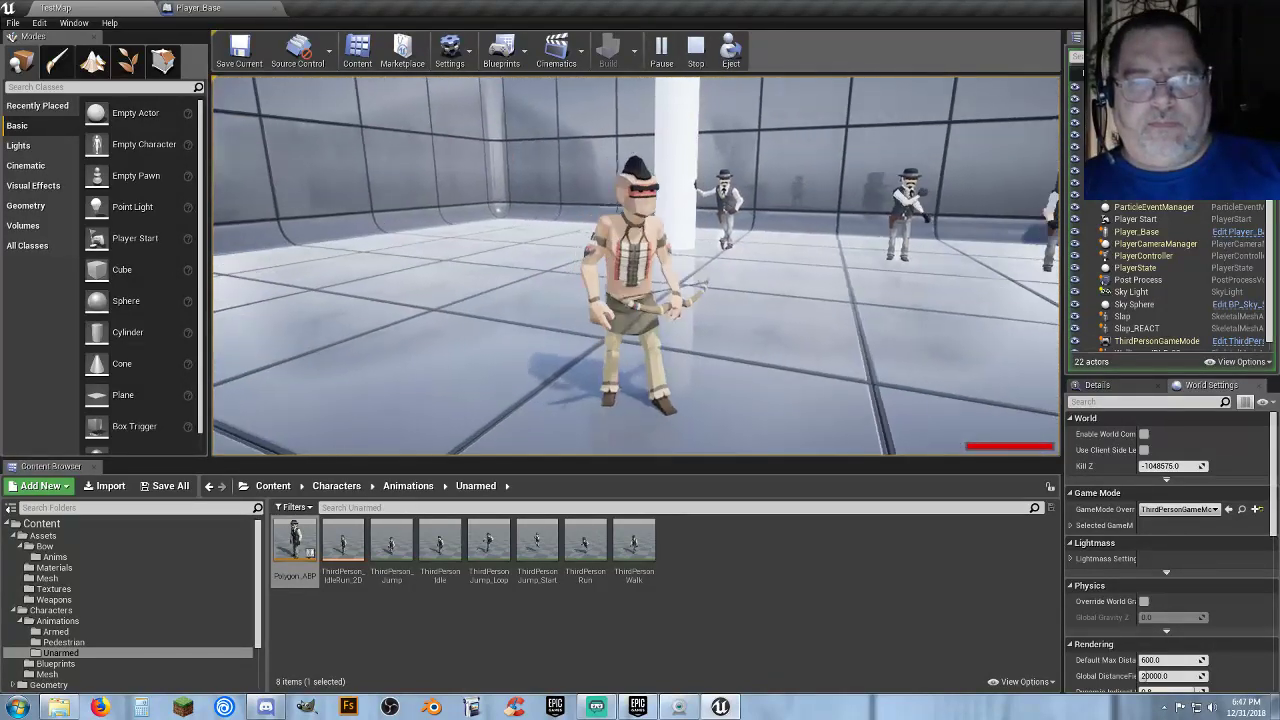
click(636, 266)
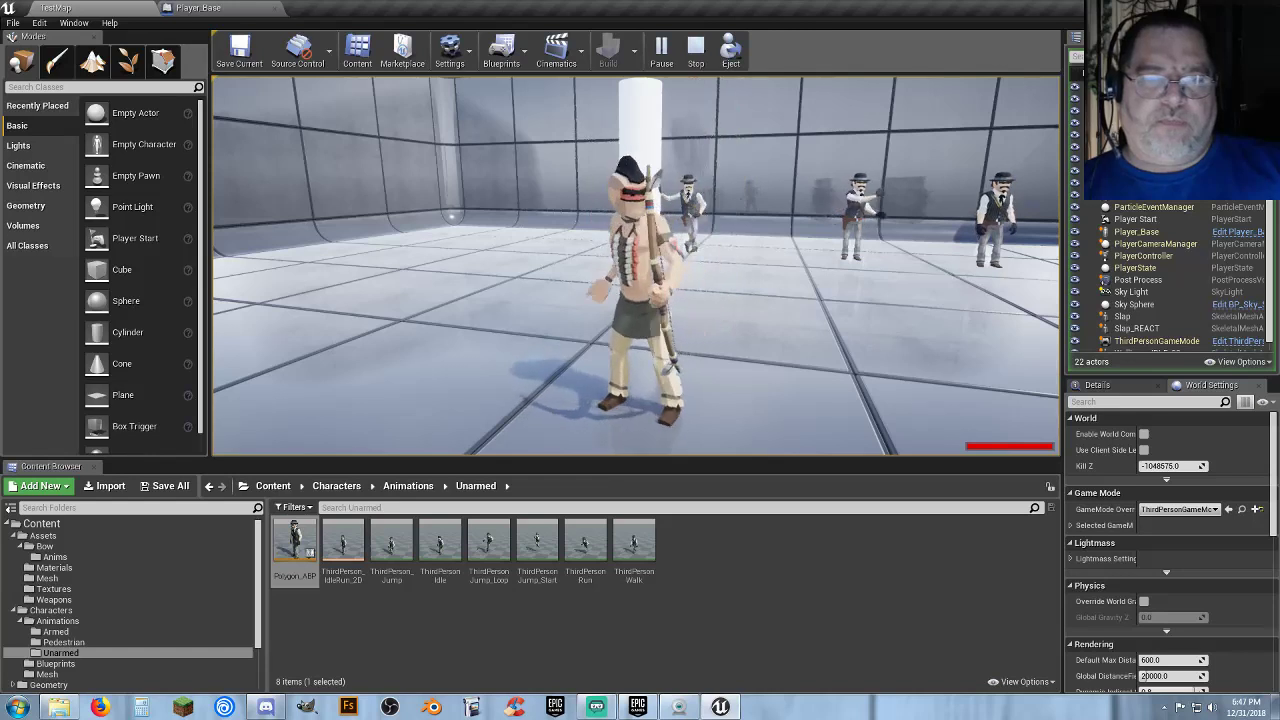
Trigger the bow-firing montage once more in TestMap and end the play session.
click(636, 266)
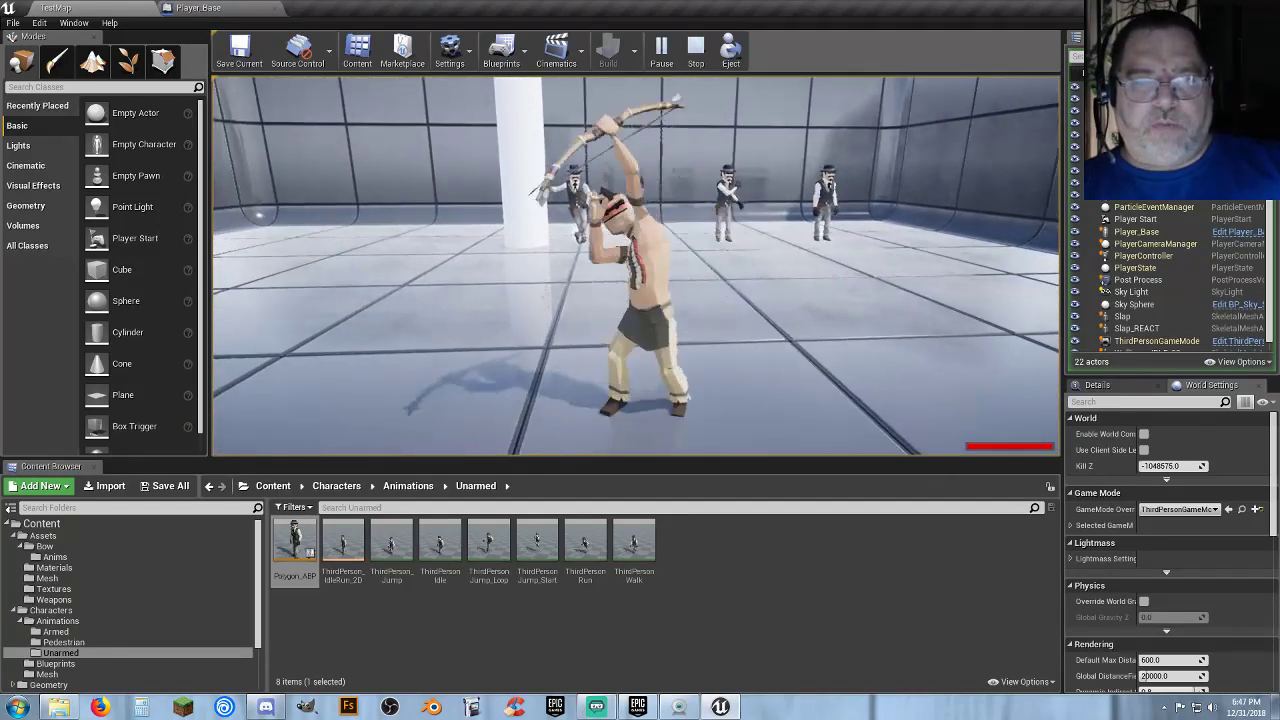
key(Escape)
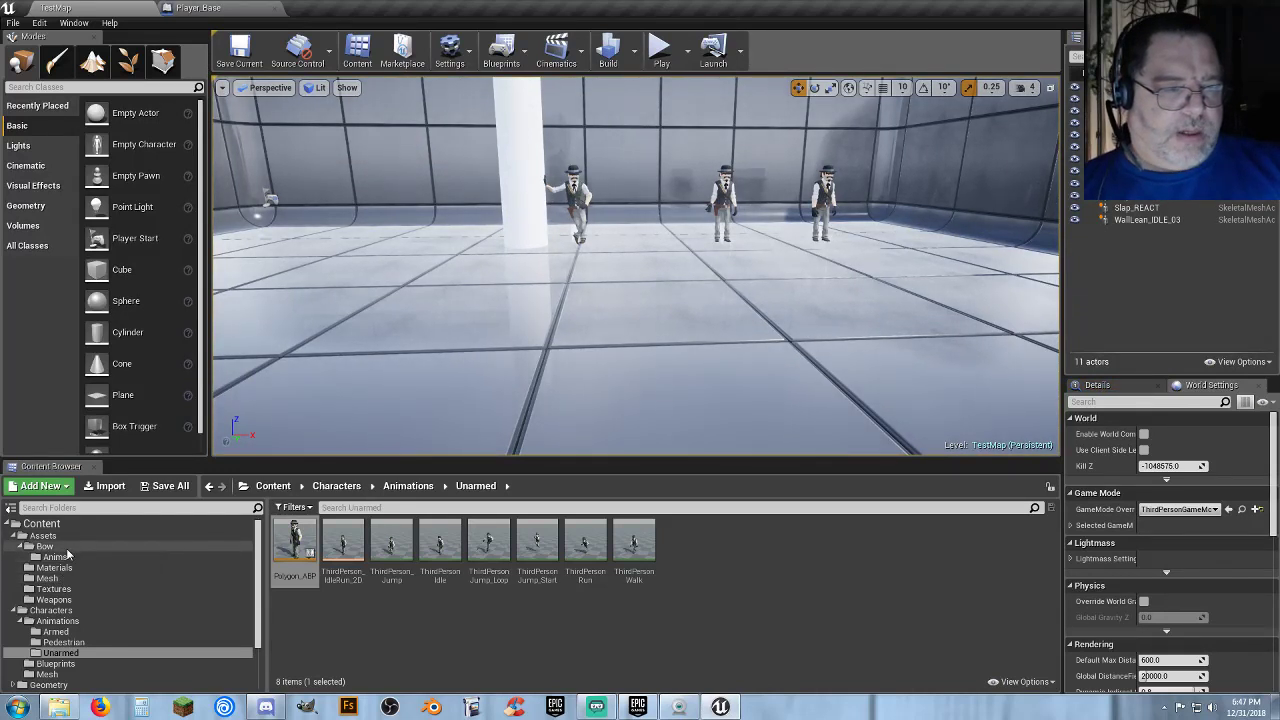
Create an Actor blueprint class named Arrow in the Assets > Weapons folder and open it for editing.
click(55, 600)
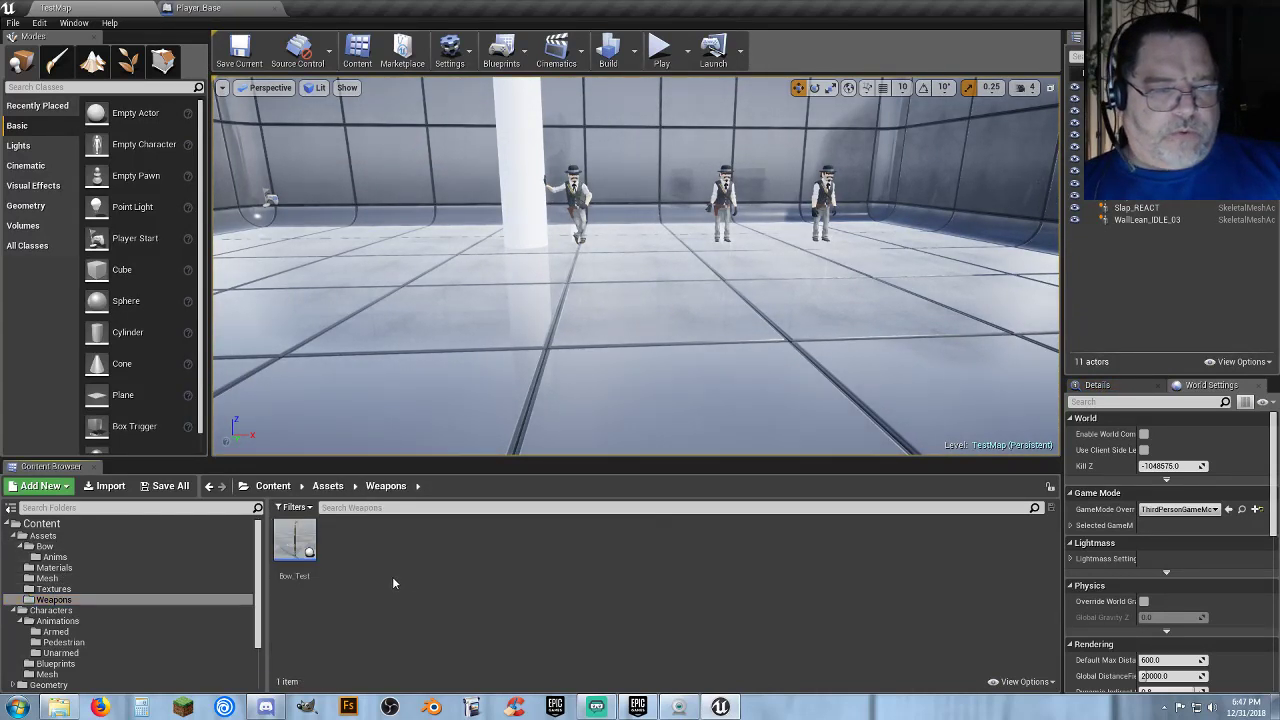
right_click(340, 529)
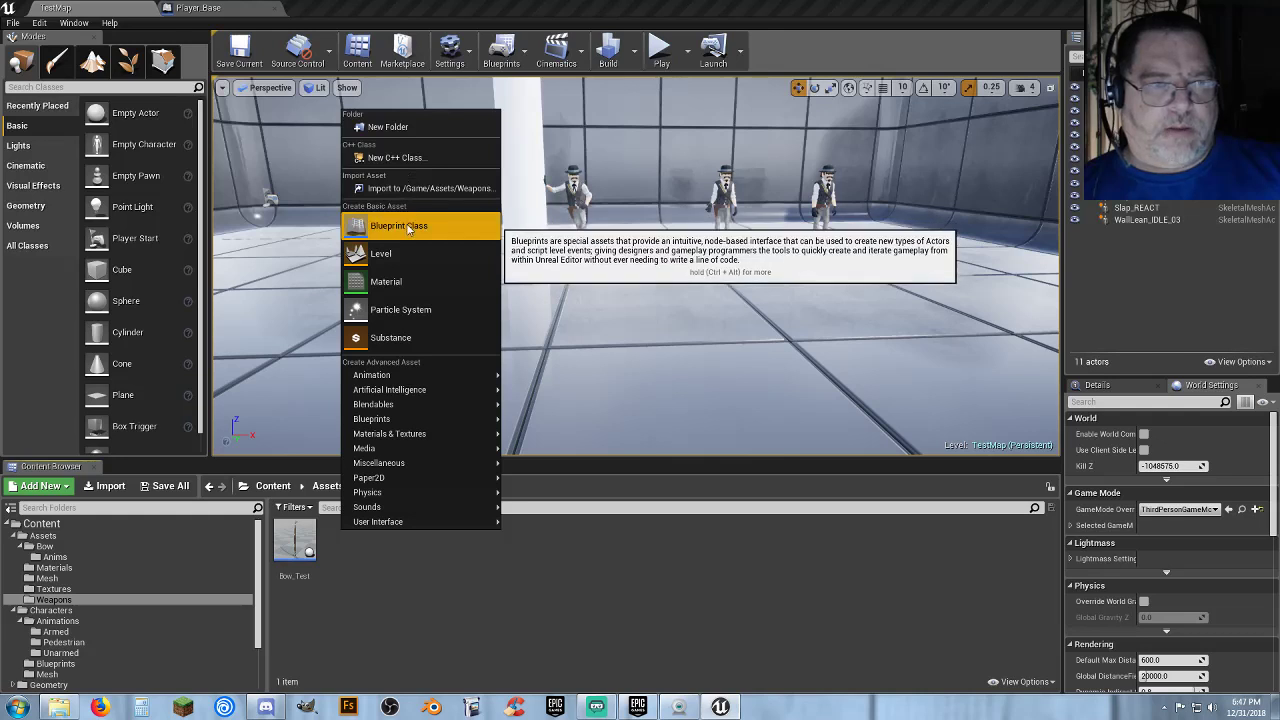
click(408, 228)
click(522, 229)
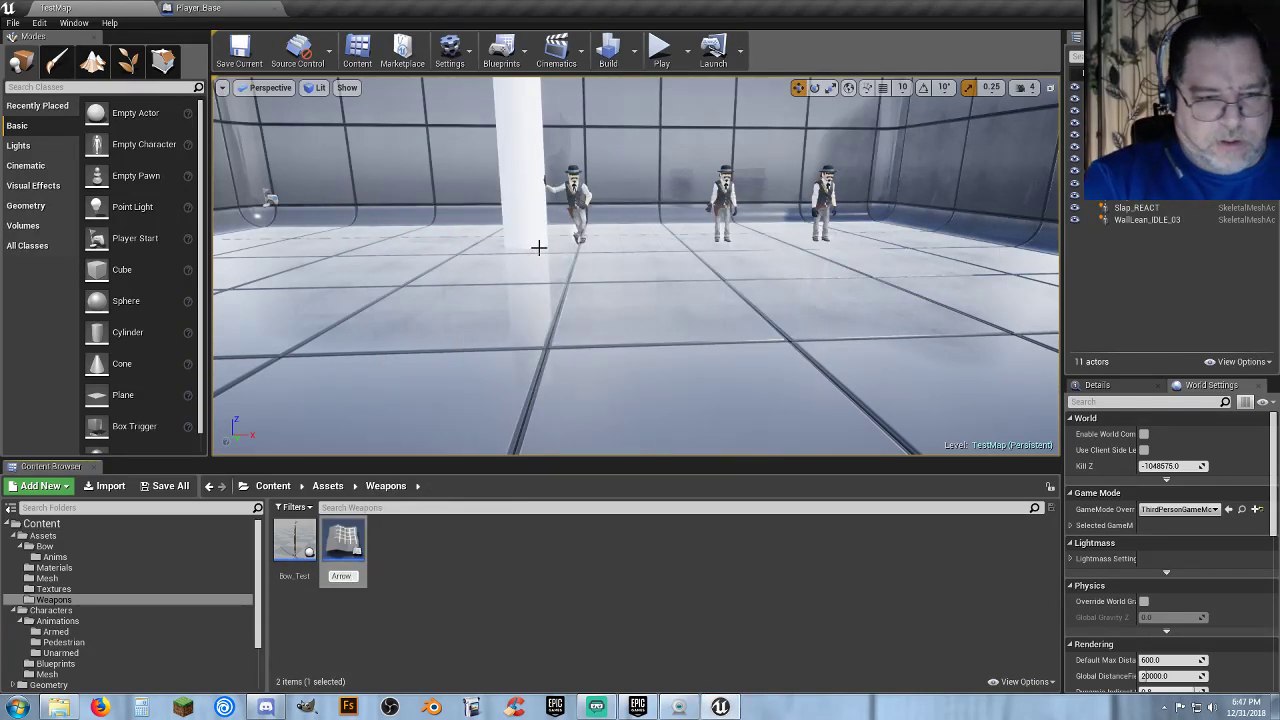
text(Arrow)
key(Return)
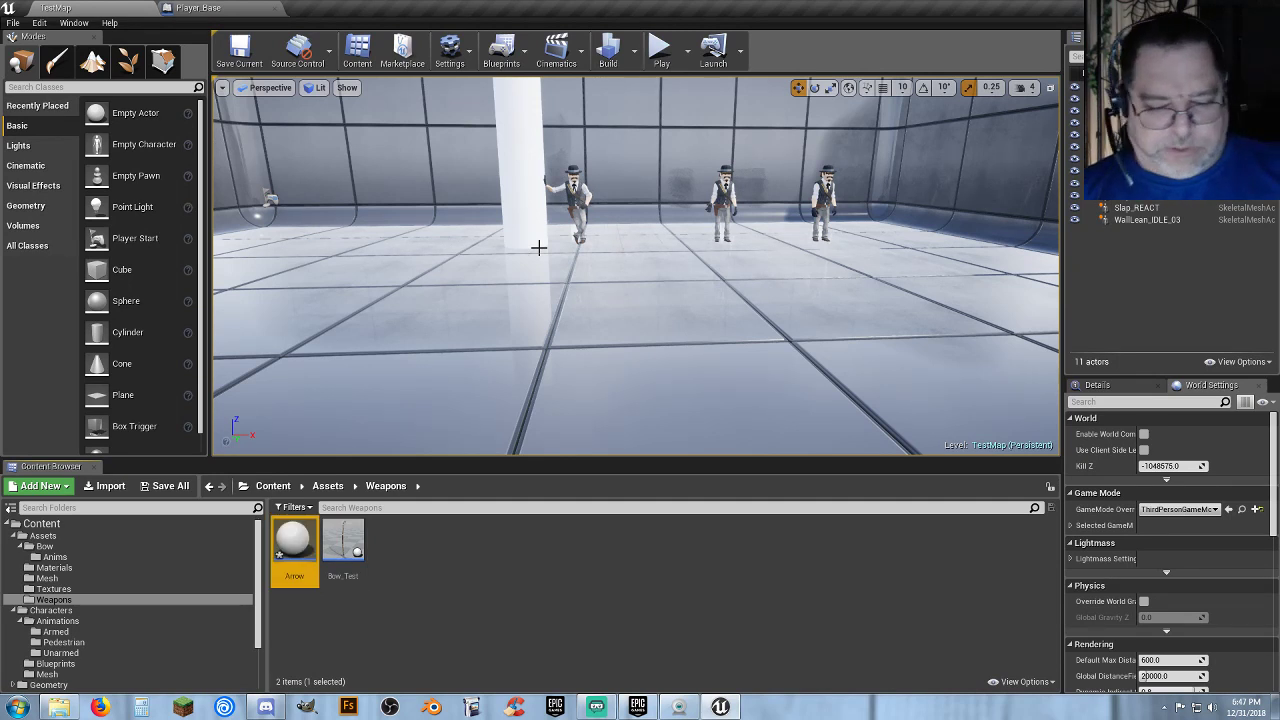
key(Return)
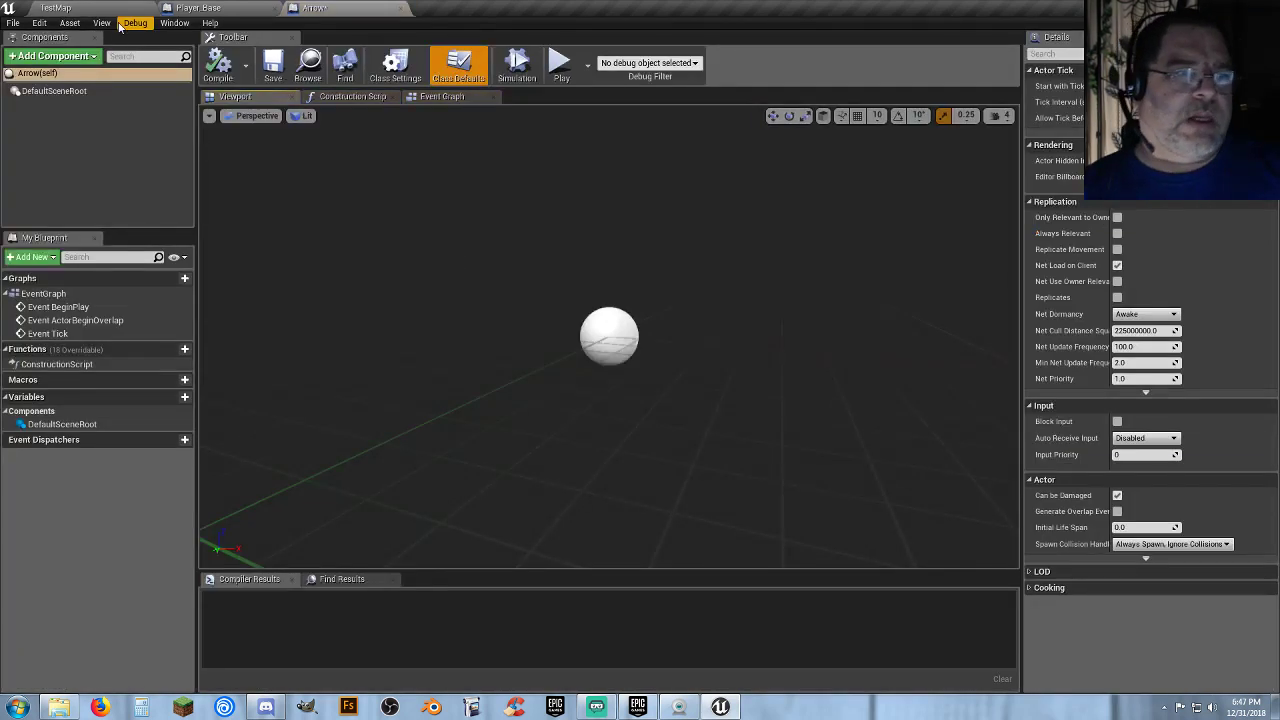
Add the SM_Prop_Arrow_NativeAmerican_01 skeletal mesh from the Assets > Bow folder as a component of the Arrow blueprint.
click(117, 12)
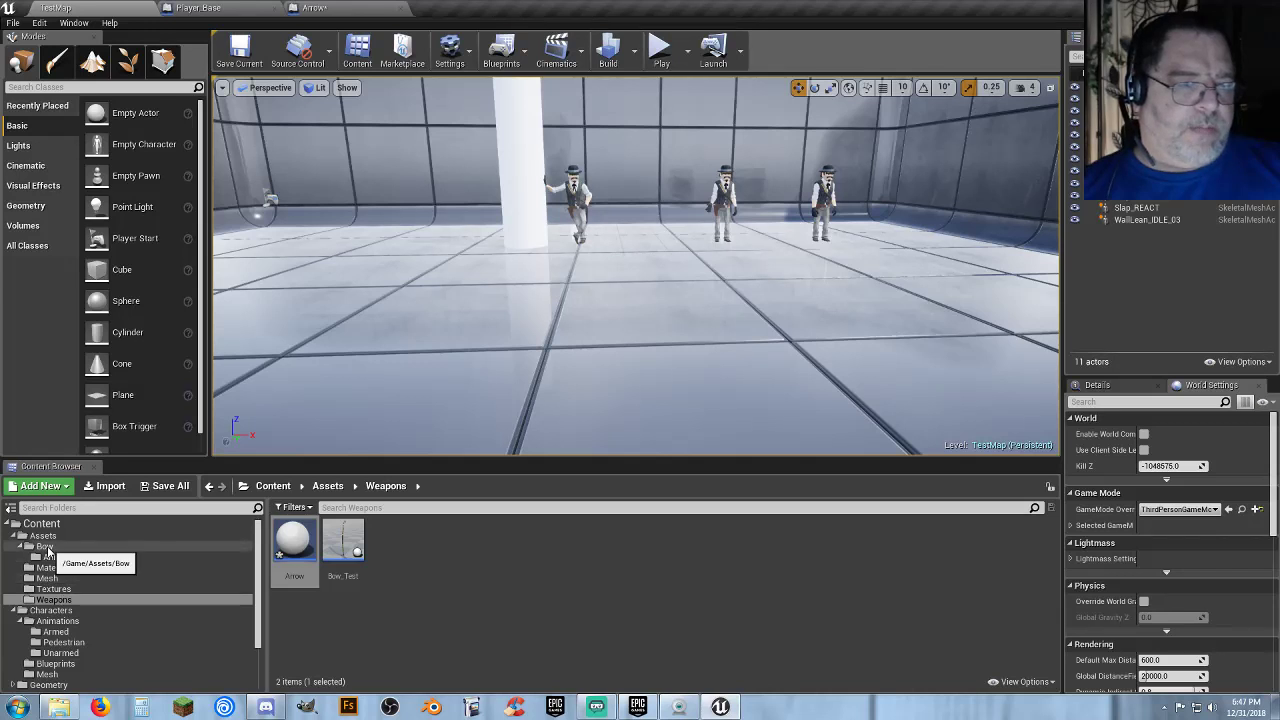
click(45, 546)
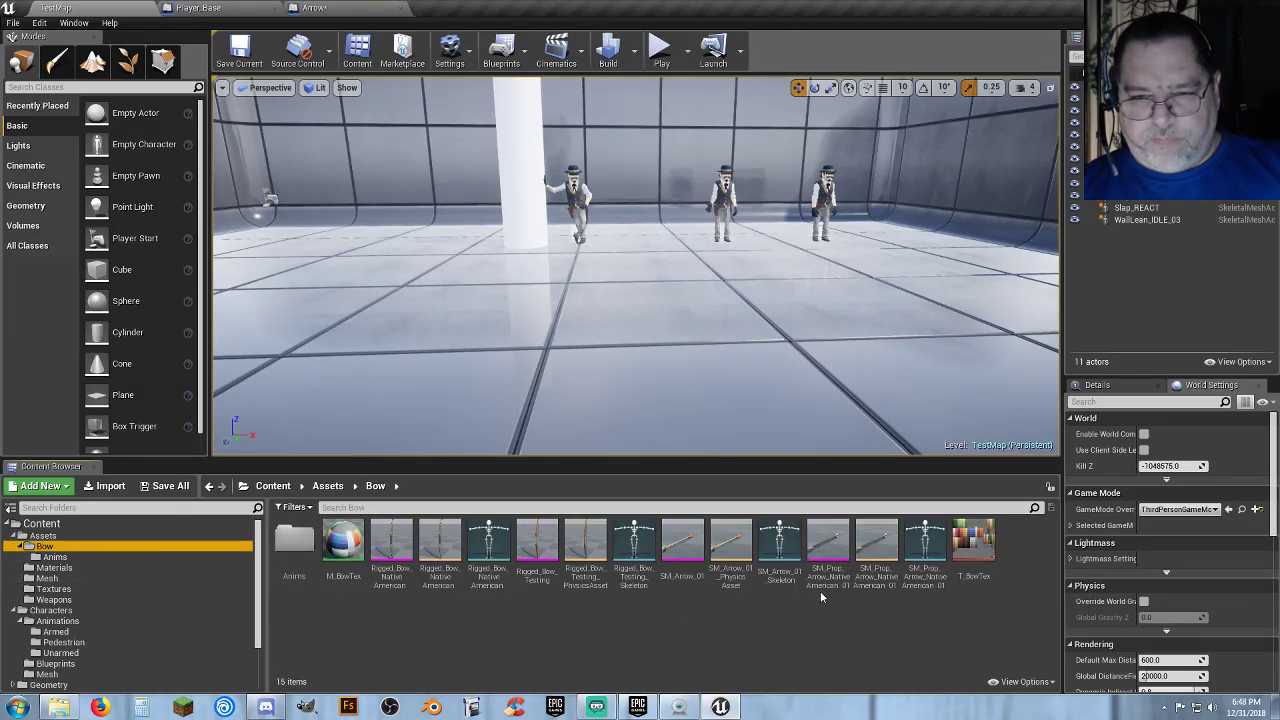
click(826, 565)
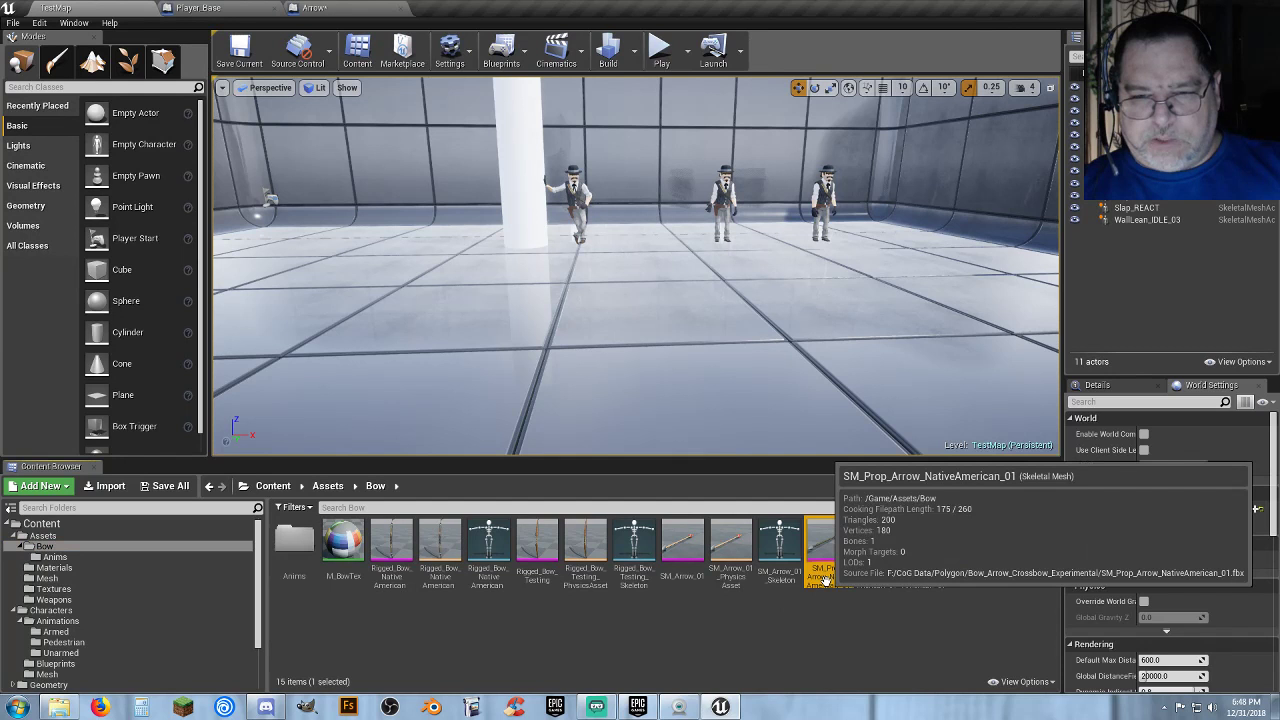
click(330, 8)
click(57, 57)
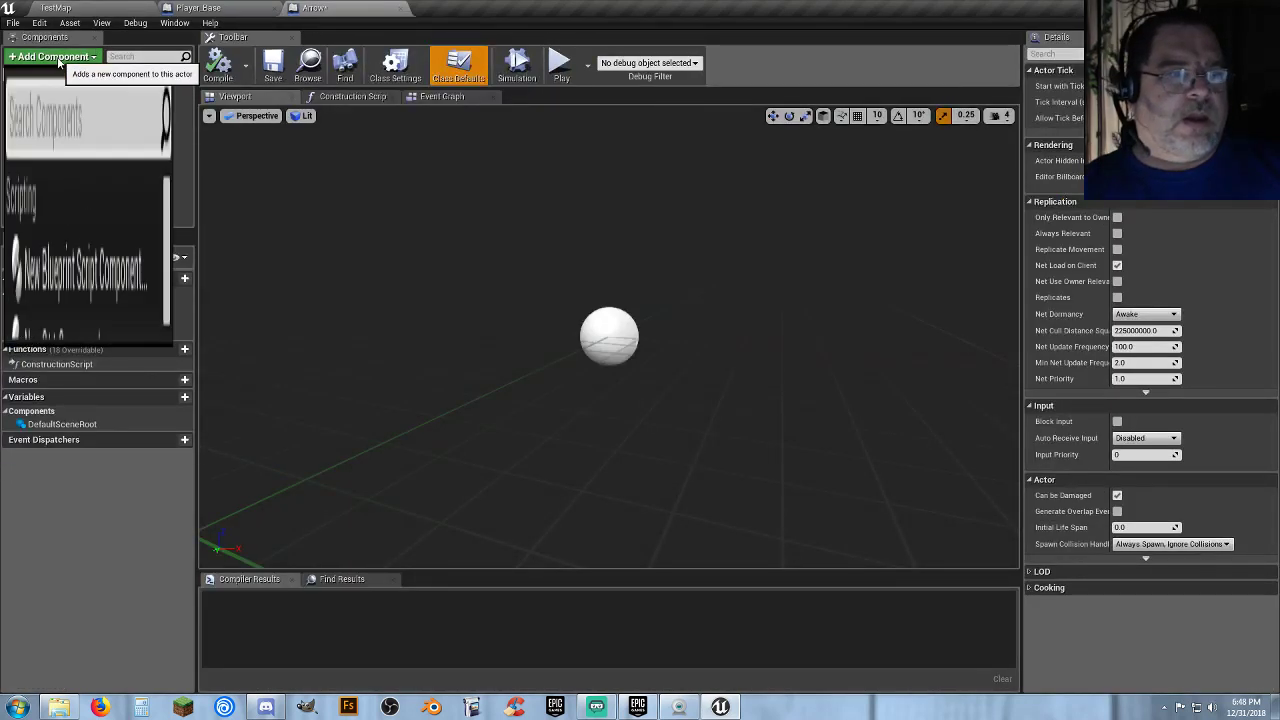
click(80, 203)
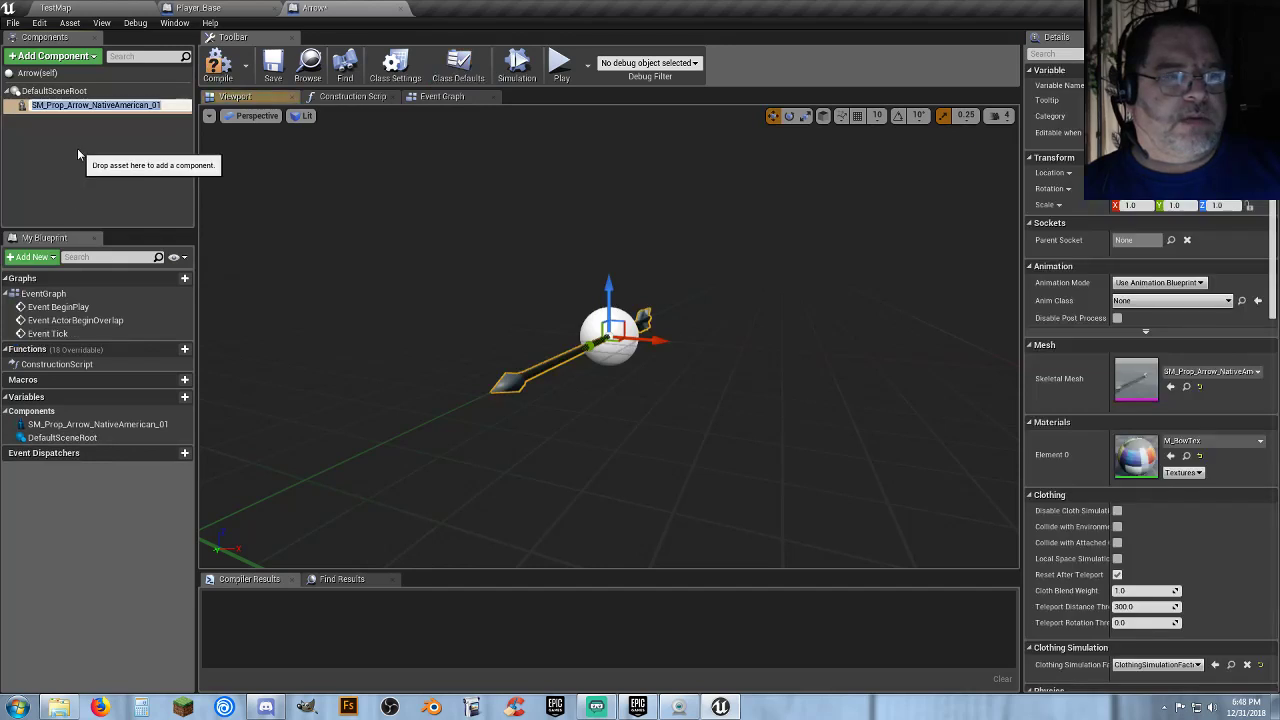
click(78, 150)
Rename the skeletal mesh component to Arrow and make it the root in place of DefaultSceneRoot.
click(140, 104)
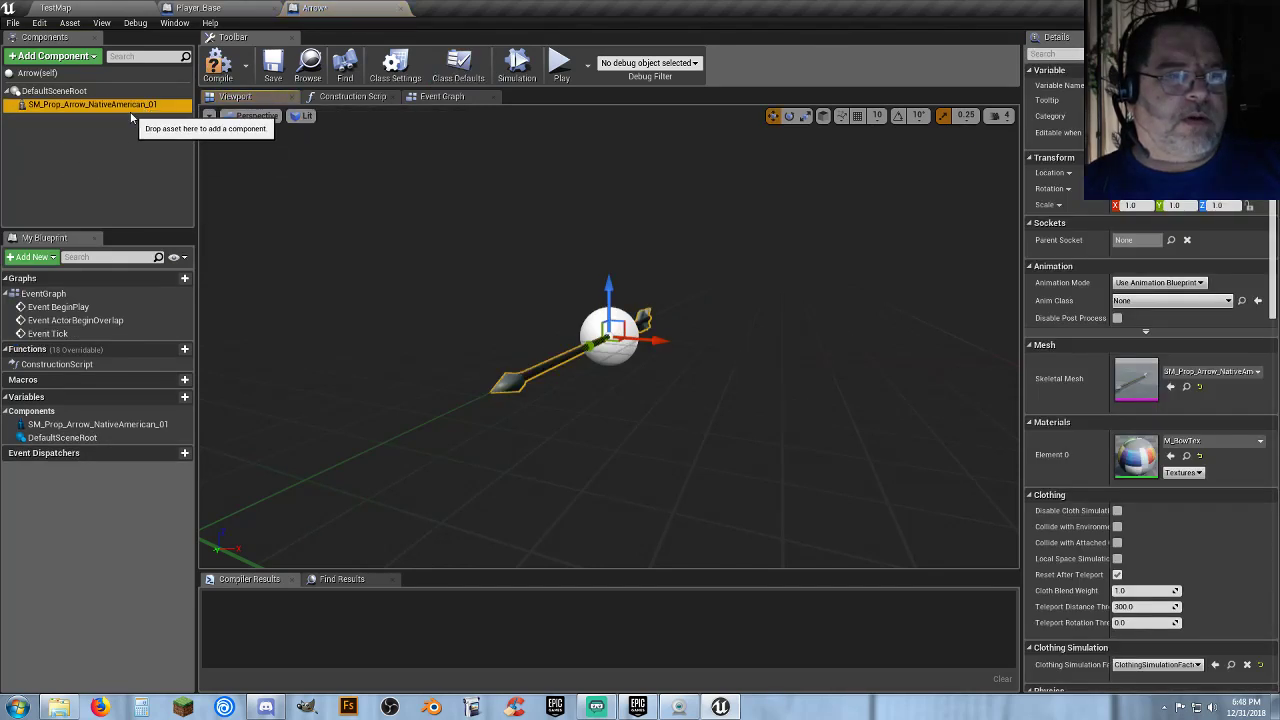
key(F2)
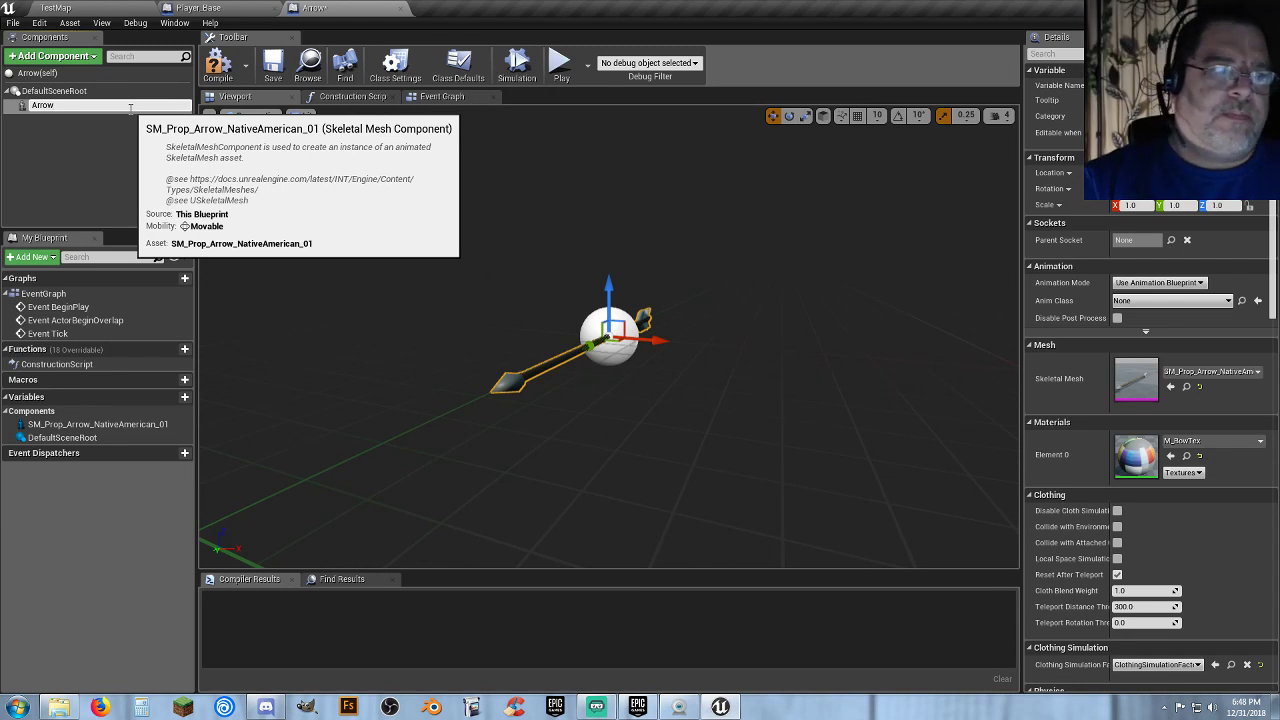
key(Return)
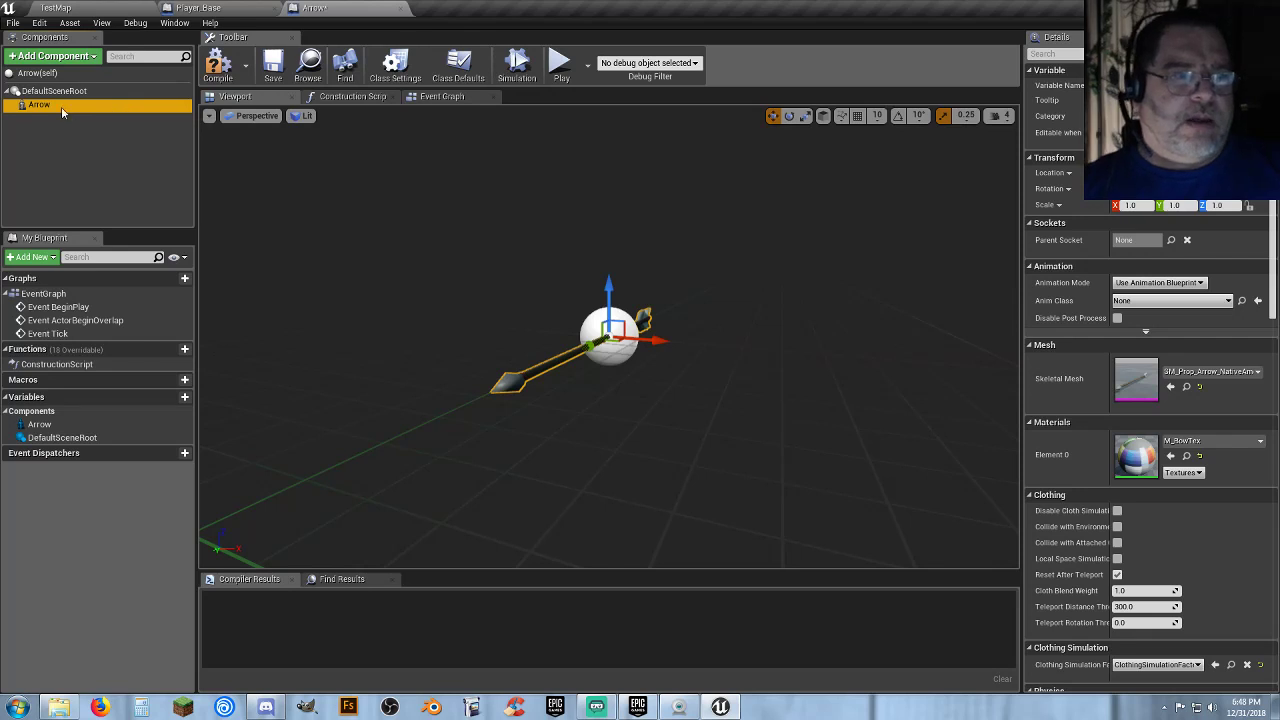
drag(60, 106, 54, 92)
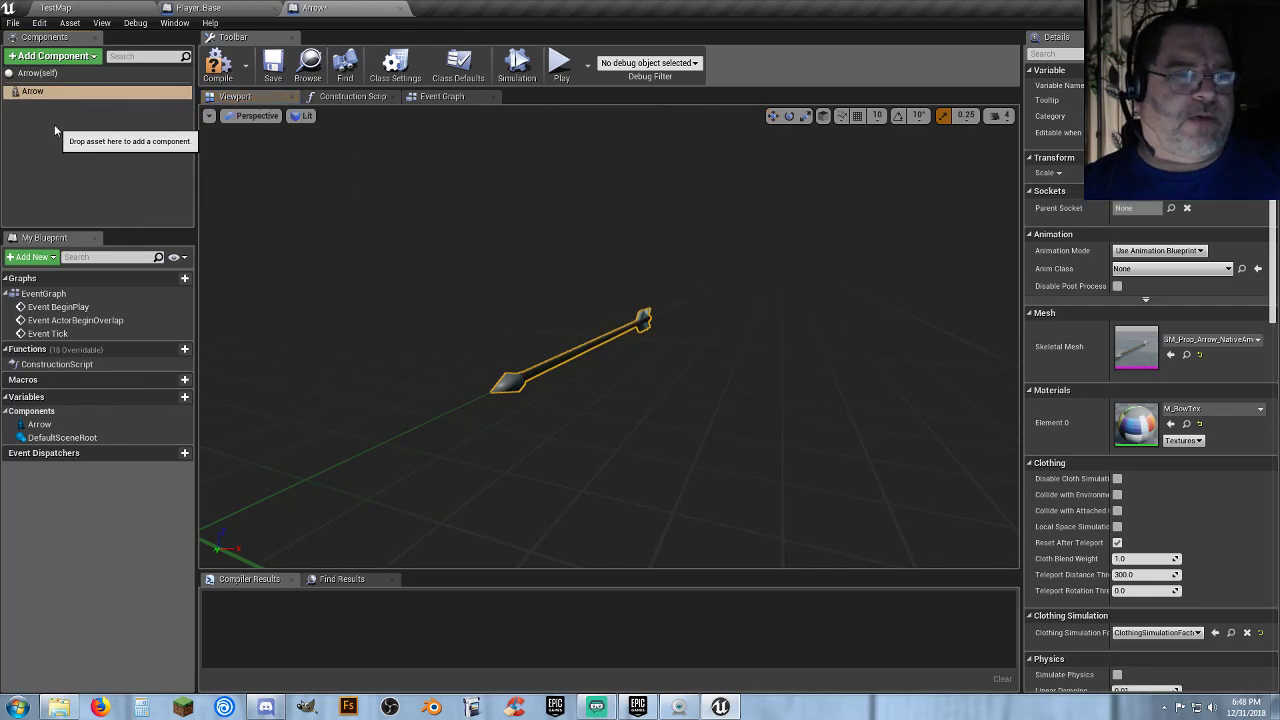
Add a Projectile Movement component to the Arrow blueprint.
click(62, 56)
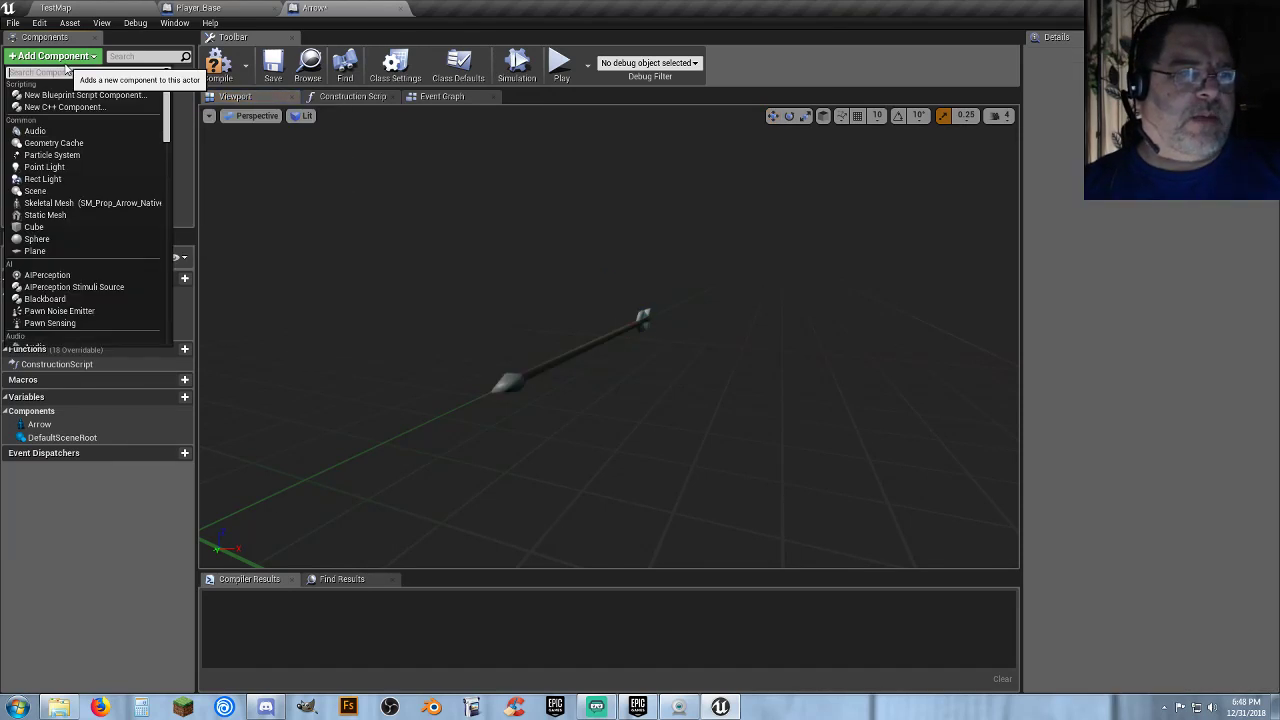
text(pro)
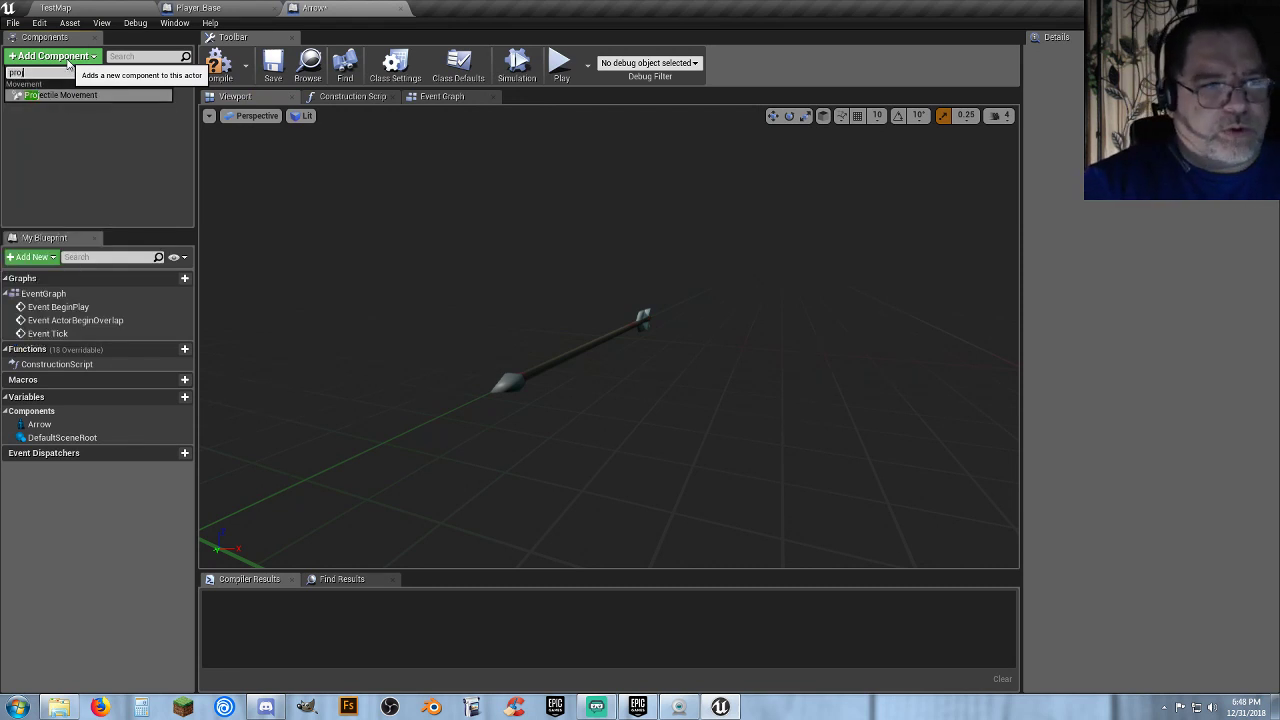
text(je)
click(62, 94)
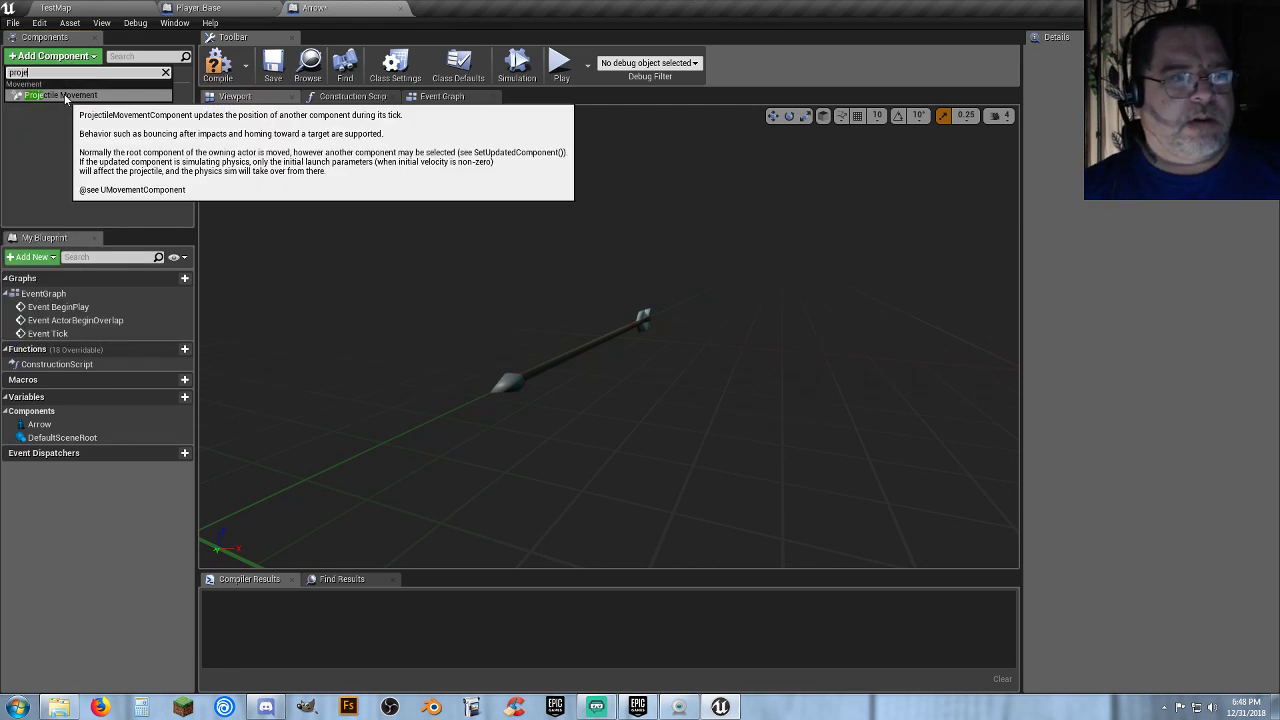
click(57, 106)
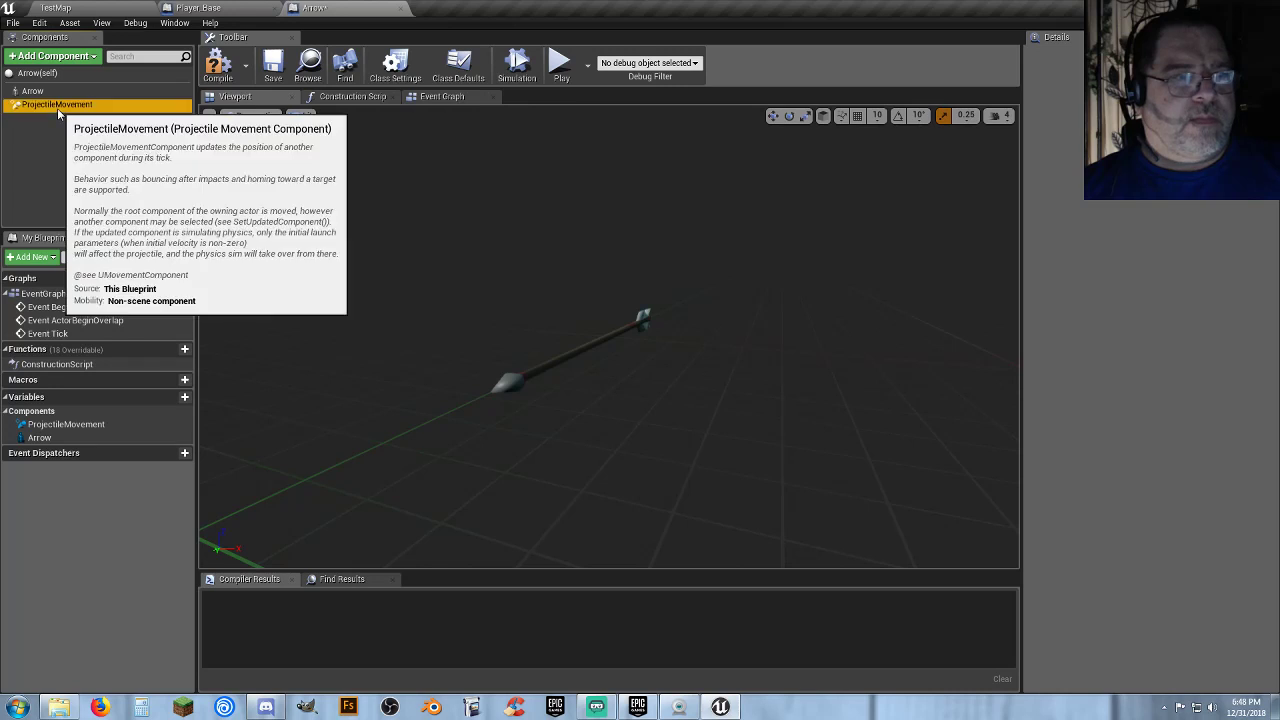
click(51, 87)
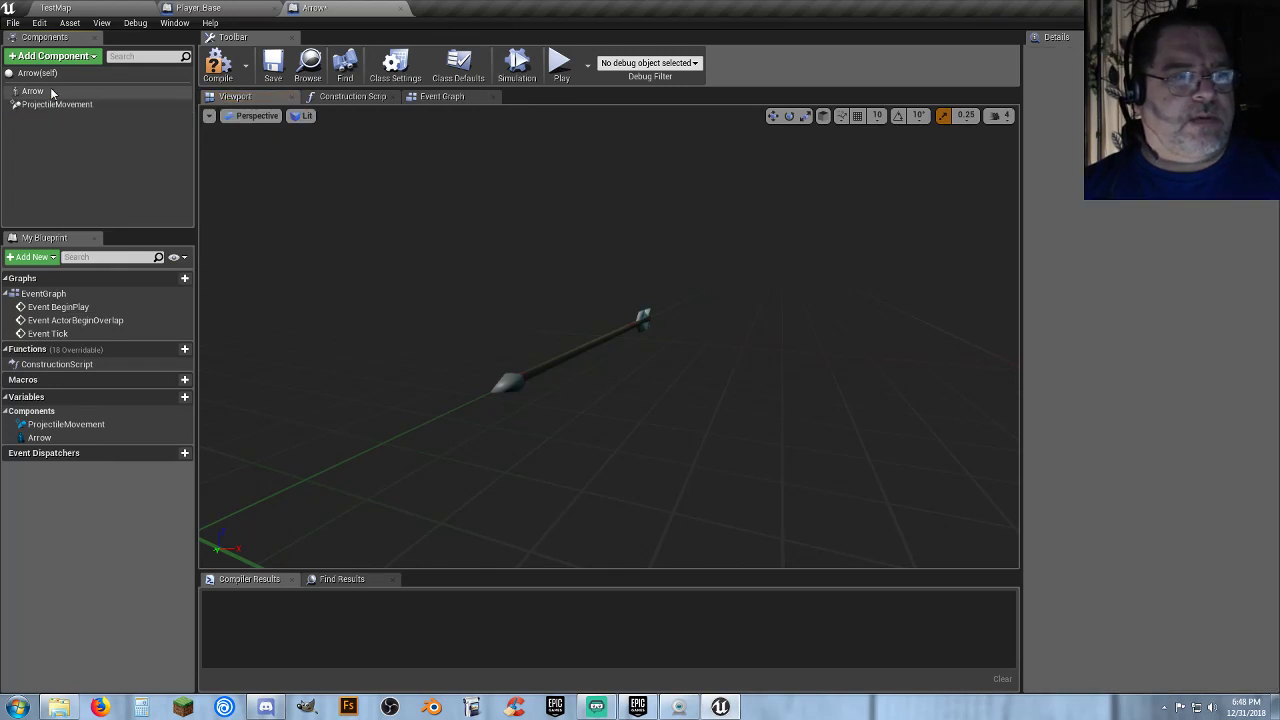
Set the ProjectileMovement component's Initial Speed and Max Speed to 1000, then compile and save the Arrow blueprint.
click(63, 110)
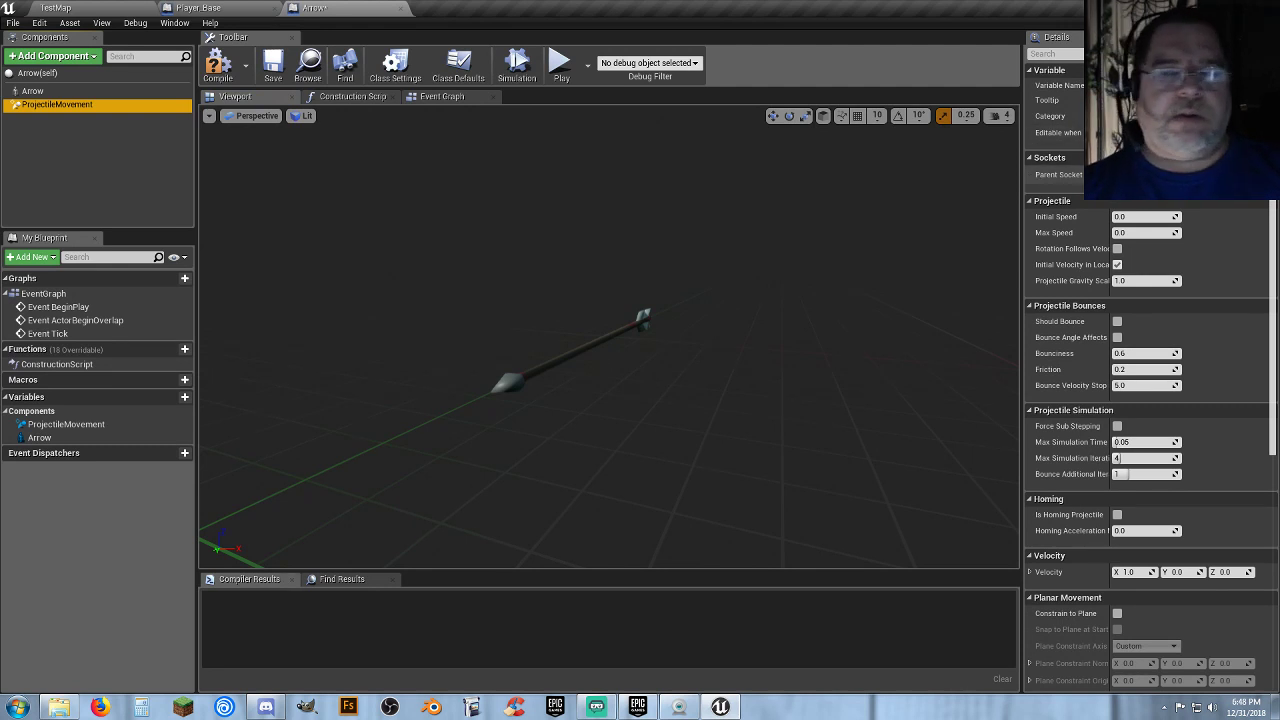
click(1139, 217)
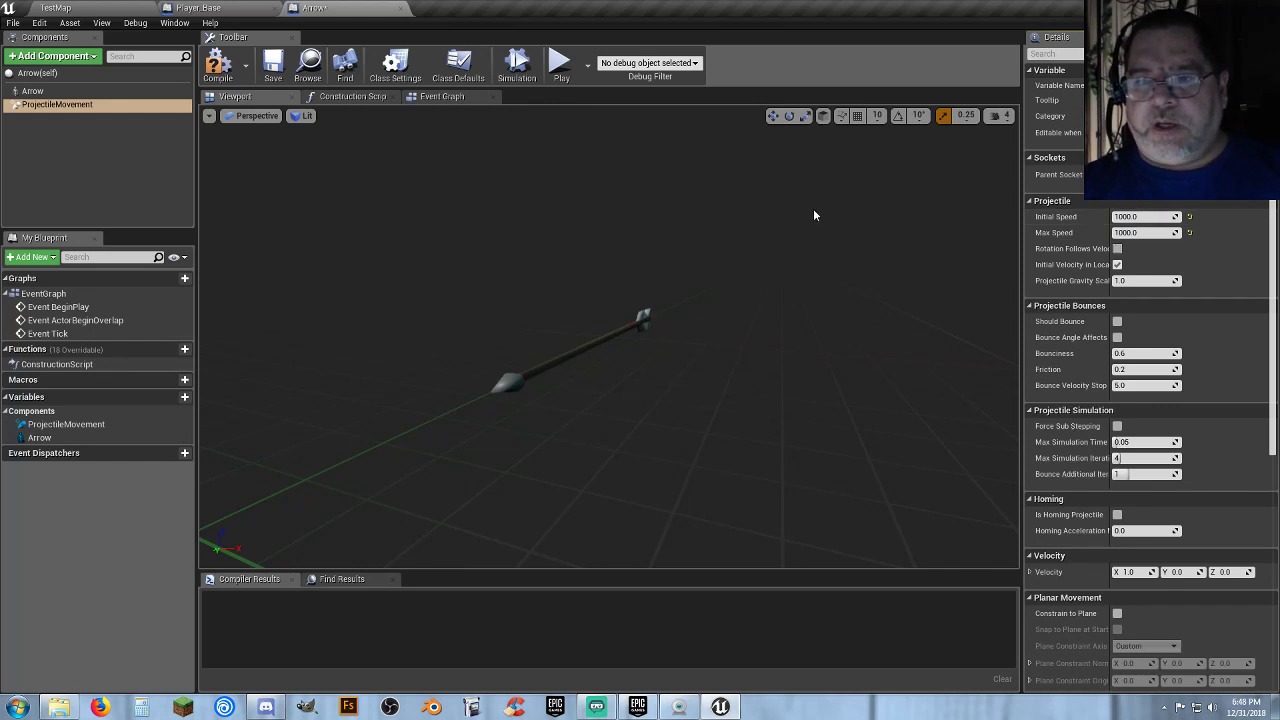
click(218, 62)
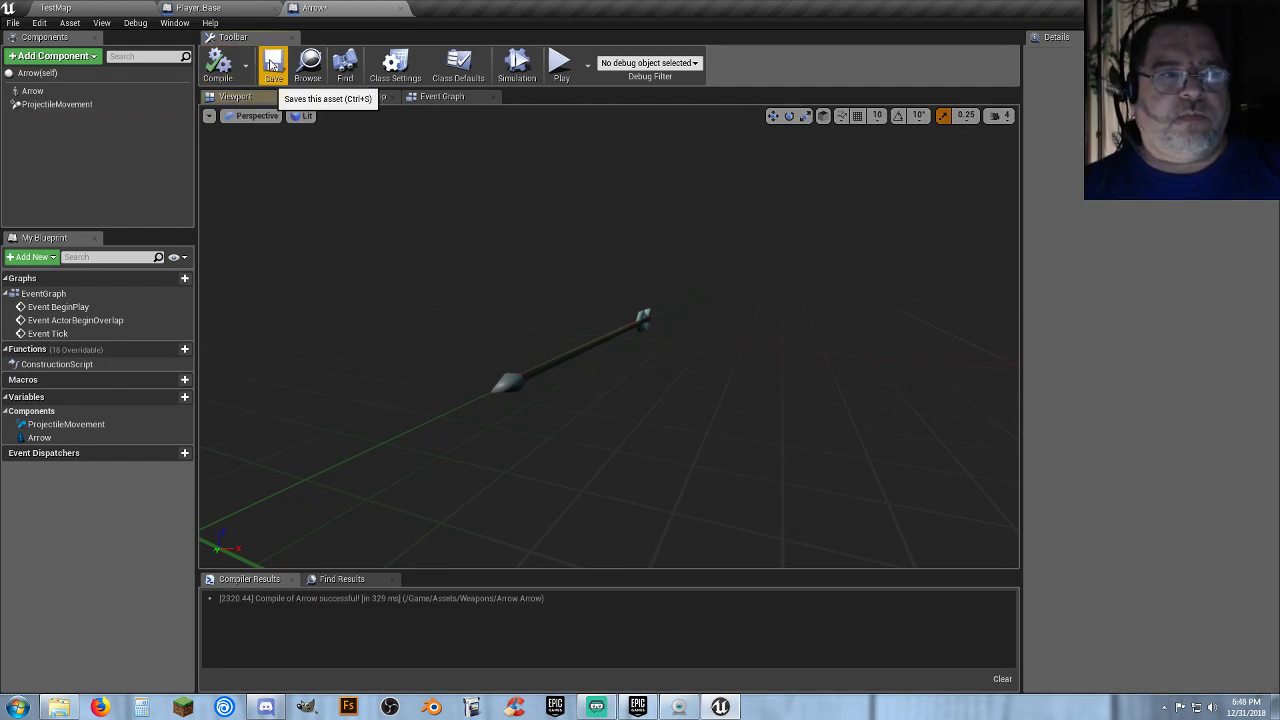
click(271, 65)
In Player_Base's Event Graph, add a Delay node to Play Montage's main execution output and align it with that node.
click(197, 8)
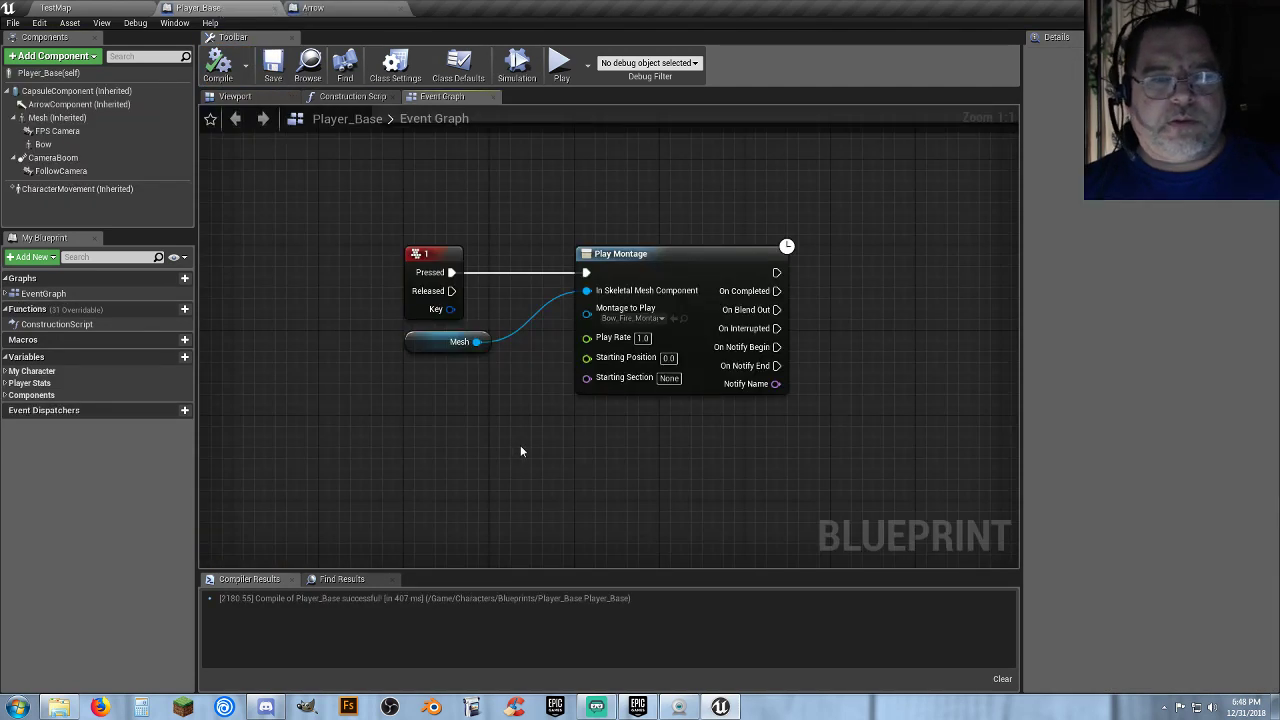
right_drag(768, 425, 699, 421)
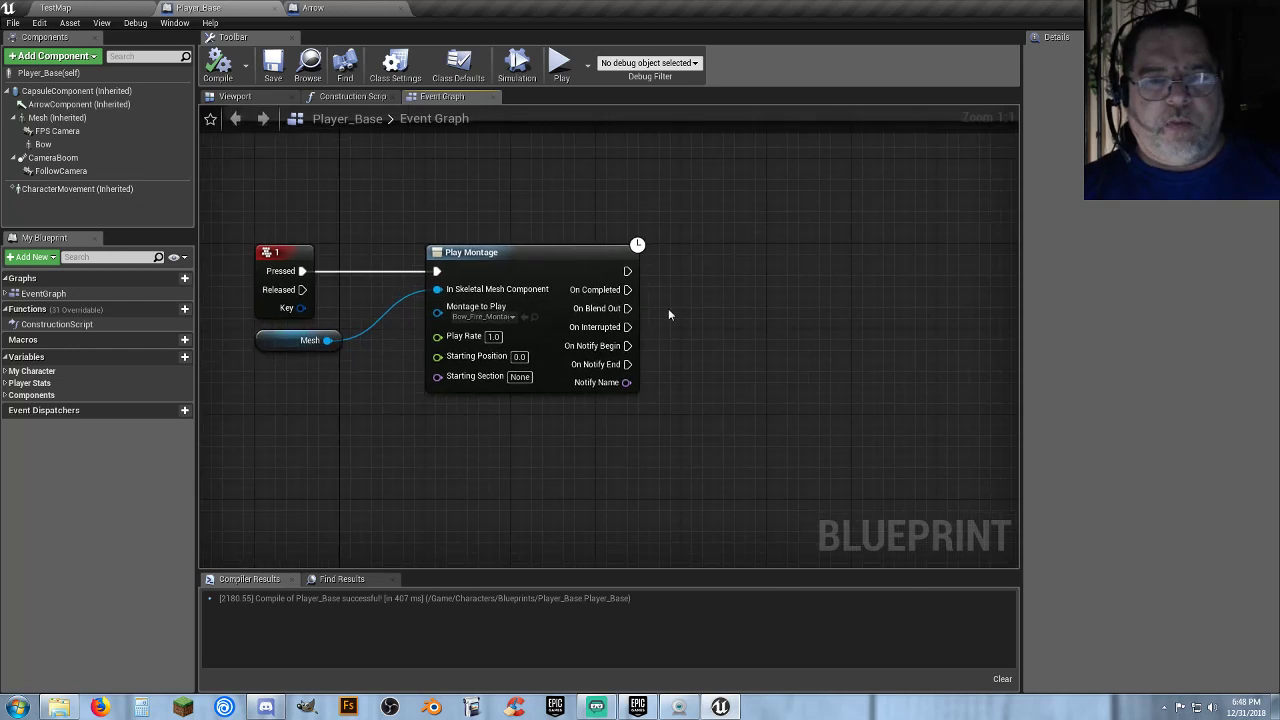
drag(627, 271, 680, 276)
text(delay)
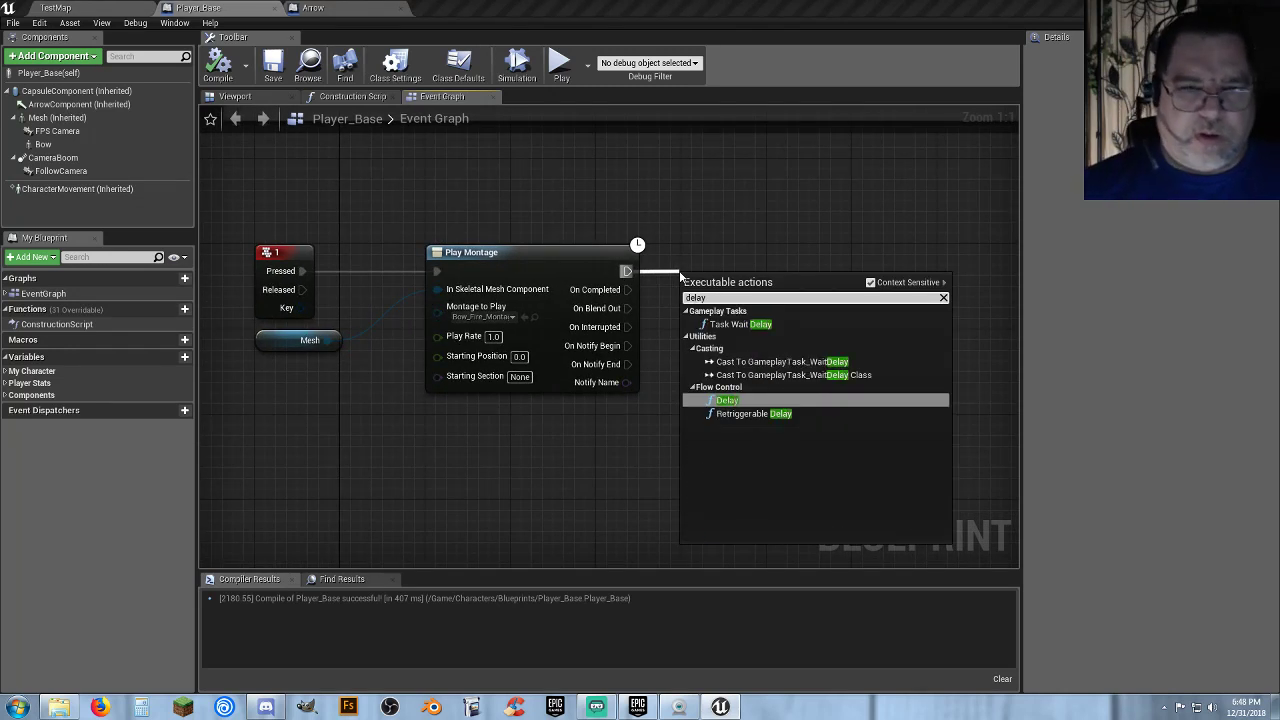
click(733, 400)
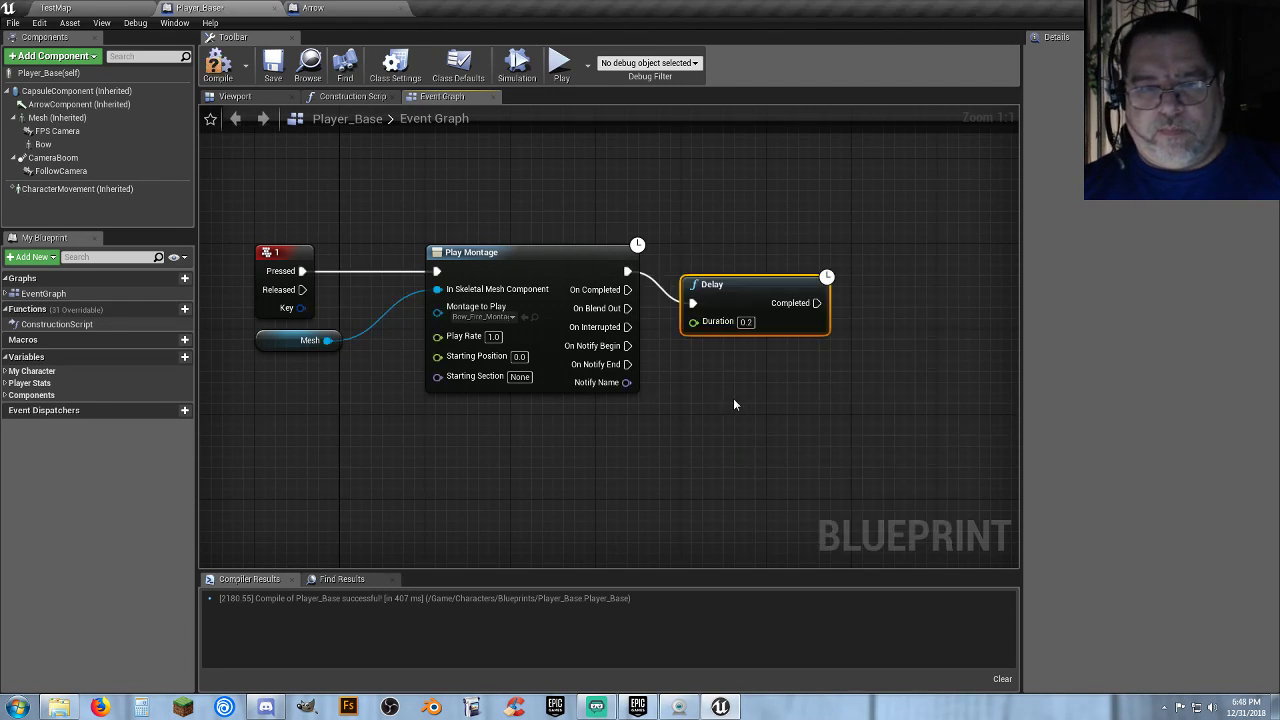
drag(732, 287, 734, 256)
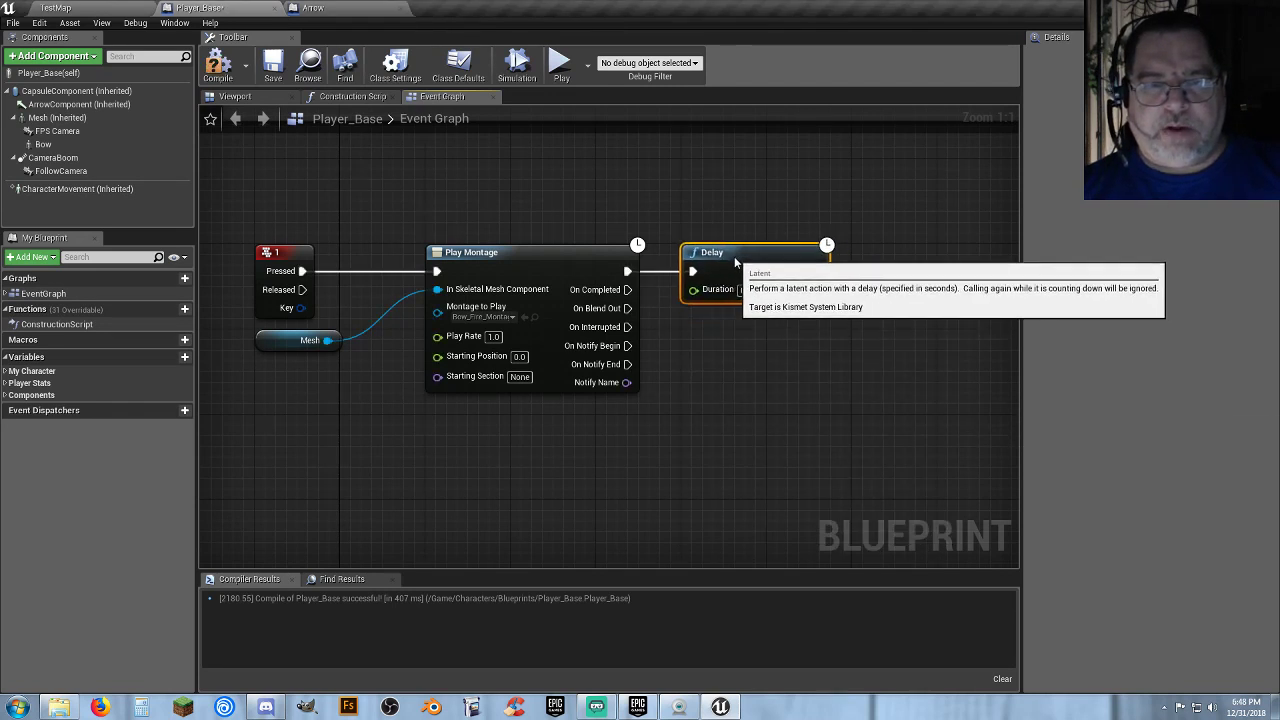
Set the Delay node's duration to 0.5 and compile Player_Base.
click(745, 289)
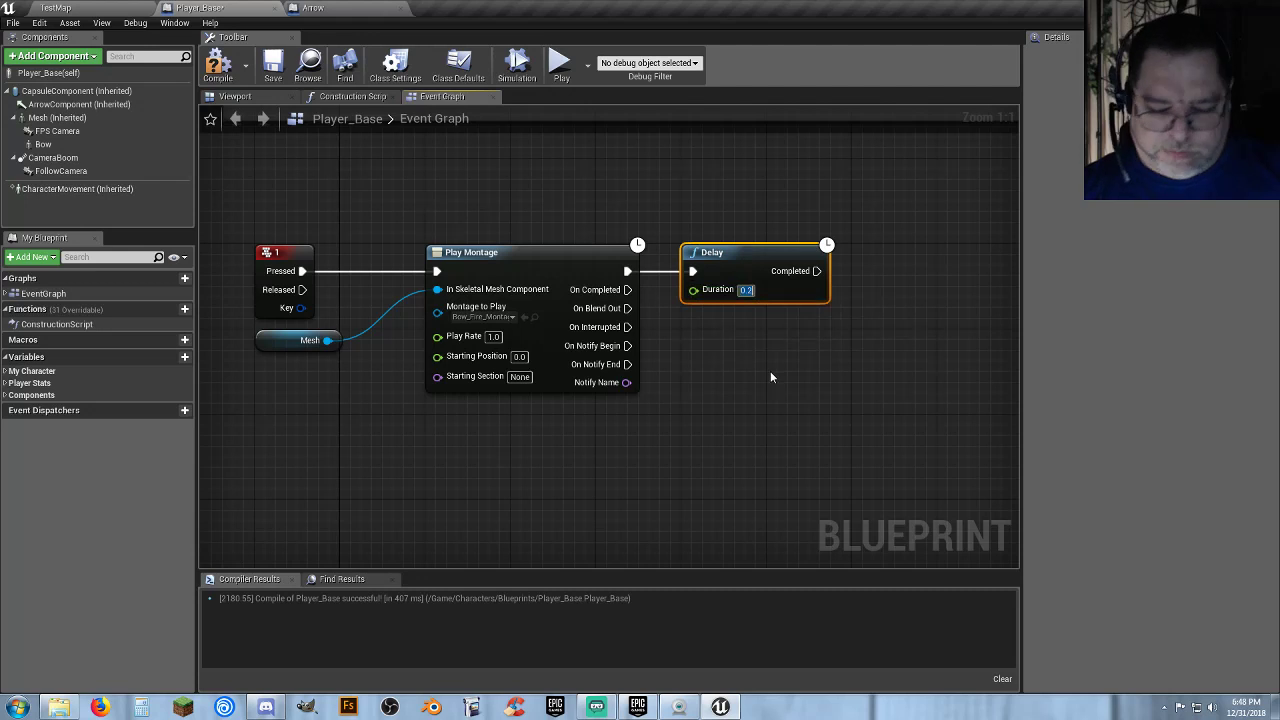
text(0.5)
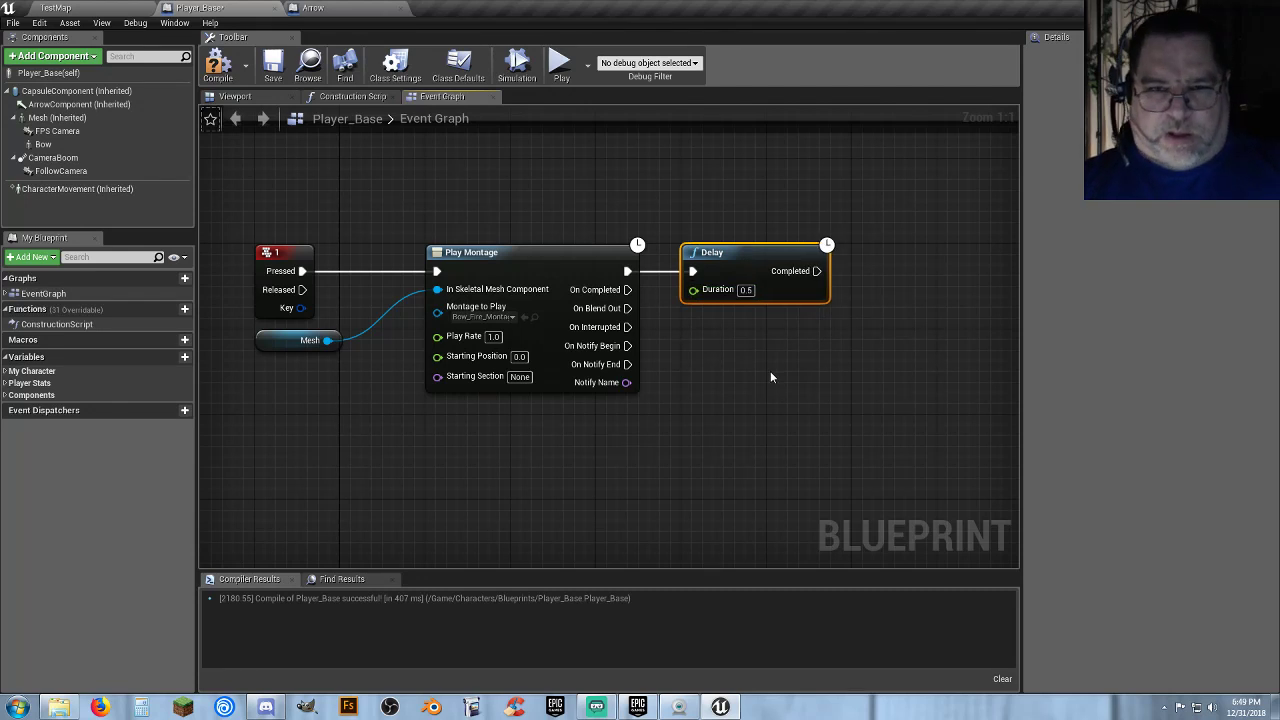
click(770, 374)
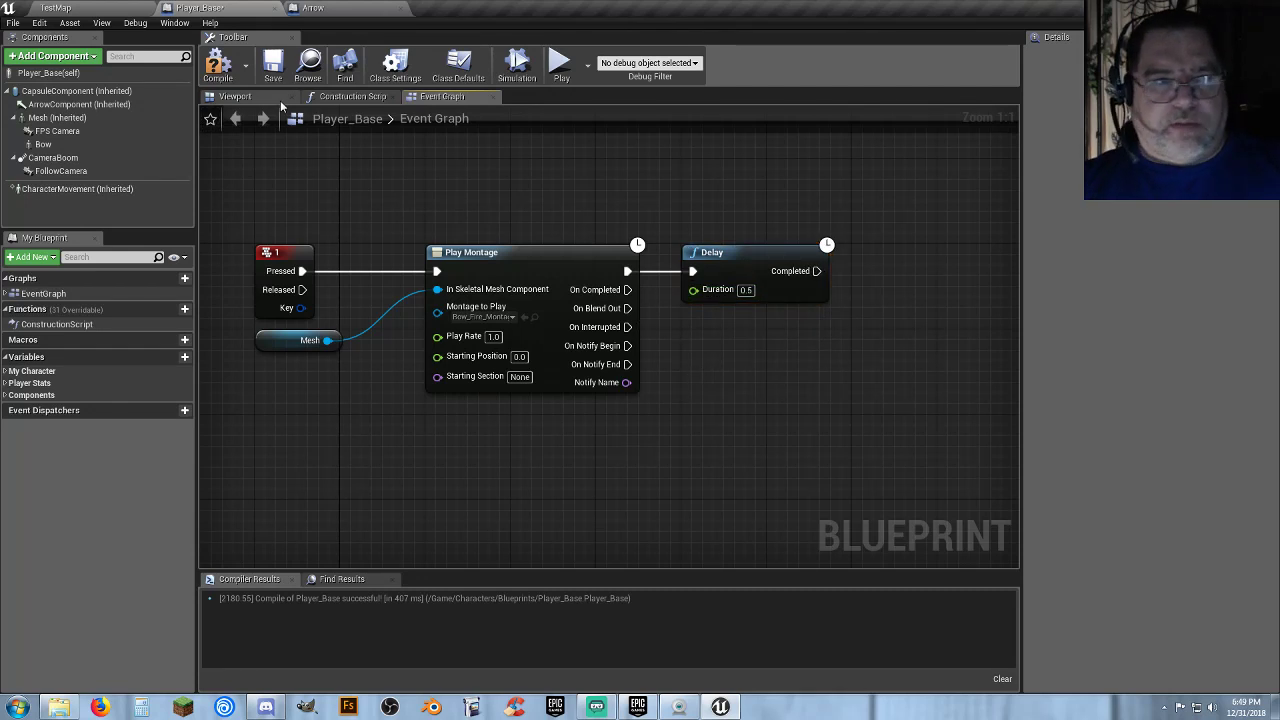
click(218, 65)
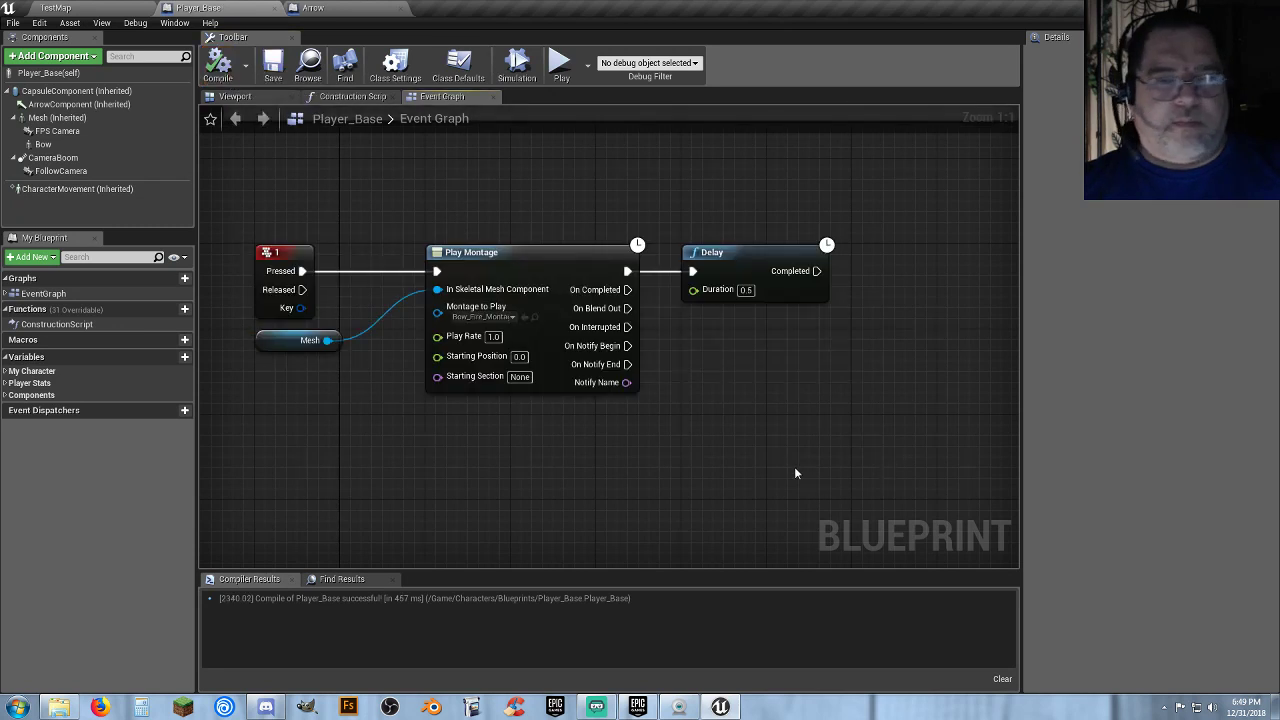
right_drag(796, 473, 786, 477)
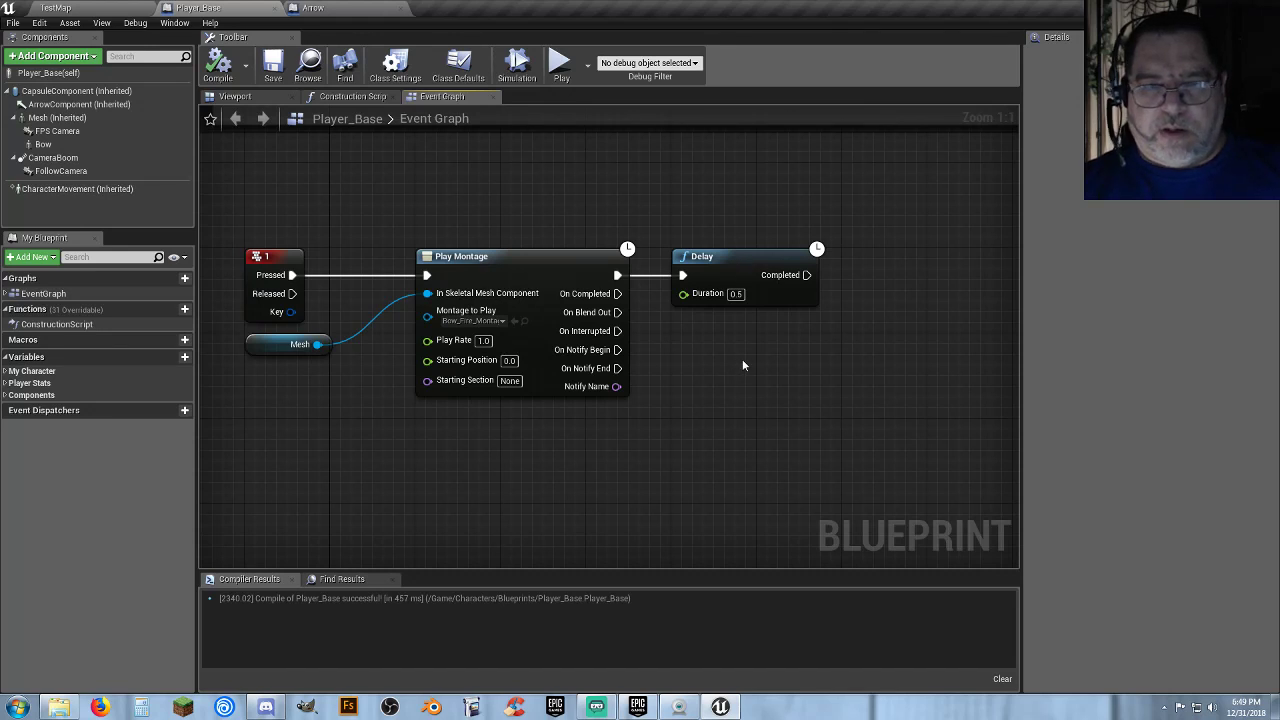
right_drag(787, 341, 782, 347)
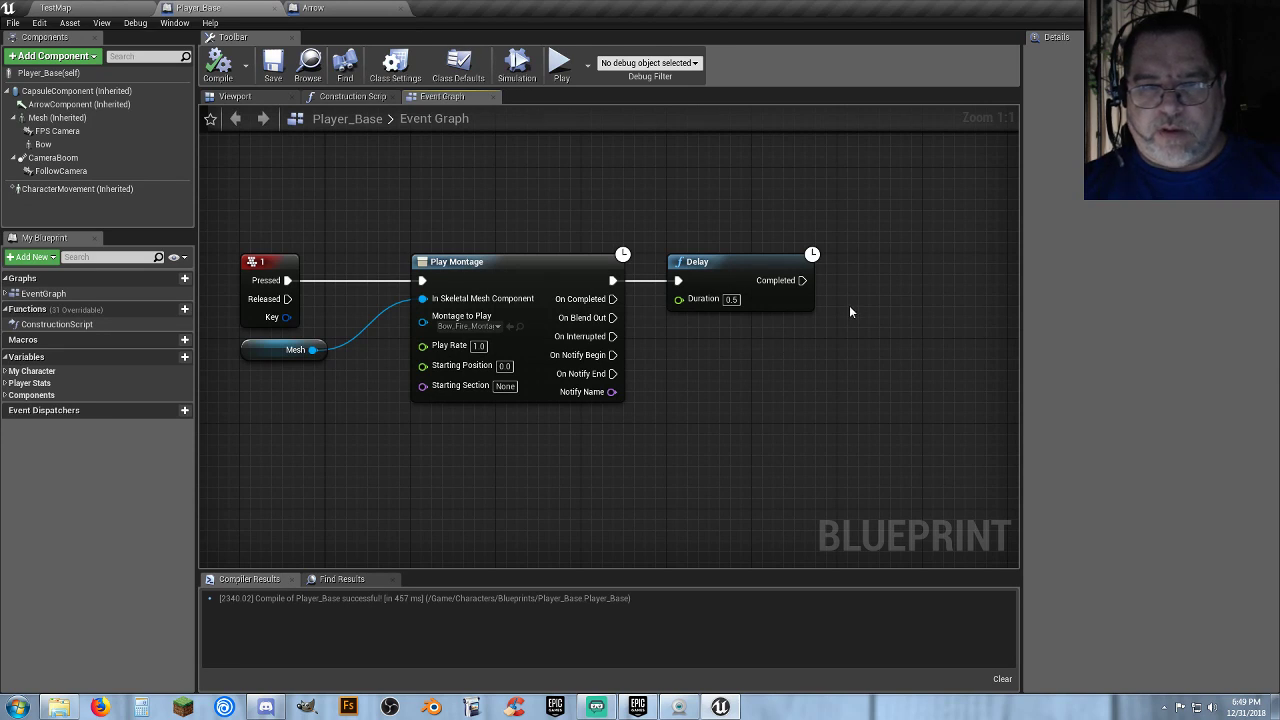
Add a Spawn Actor from Class node to the Delay node's Completed output, align it with the chain, and compile Player_Base.
right_drag(851, 312, 781, 322)
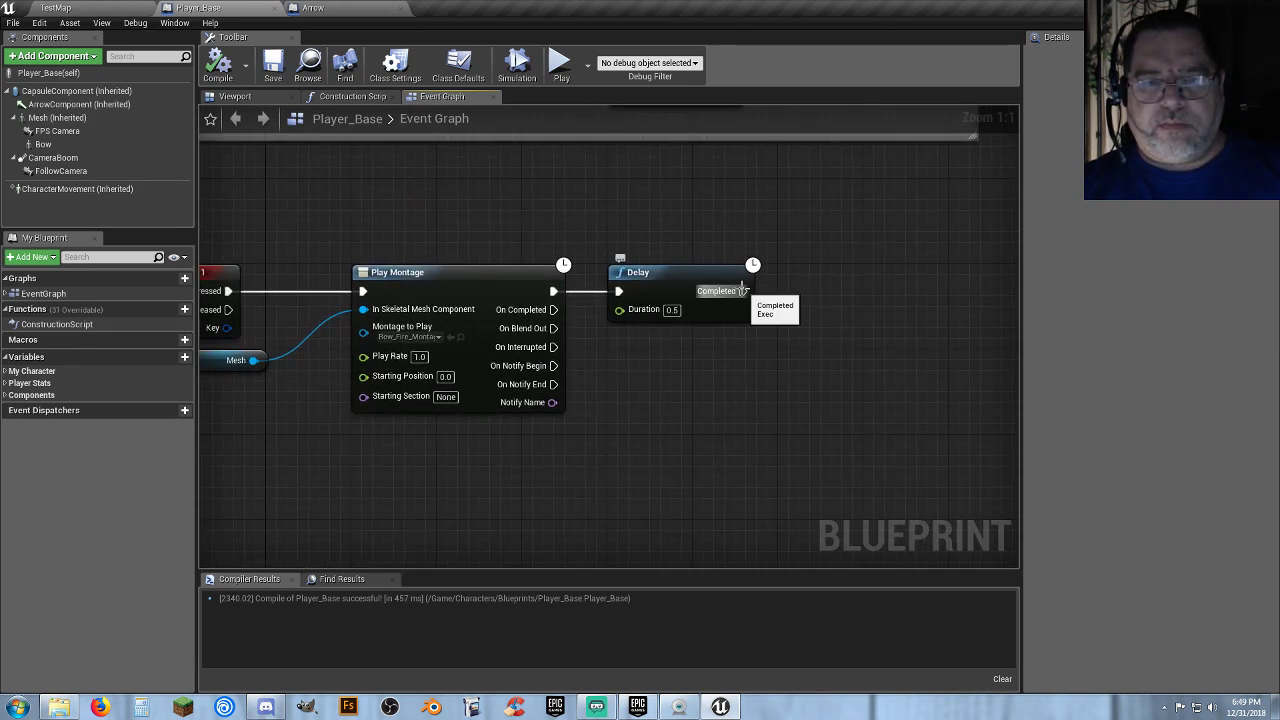
drag(743, 290, 815, 291)
text(spawnac)
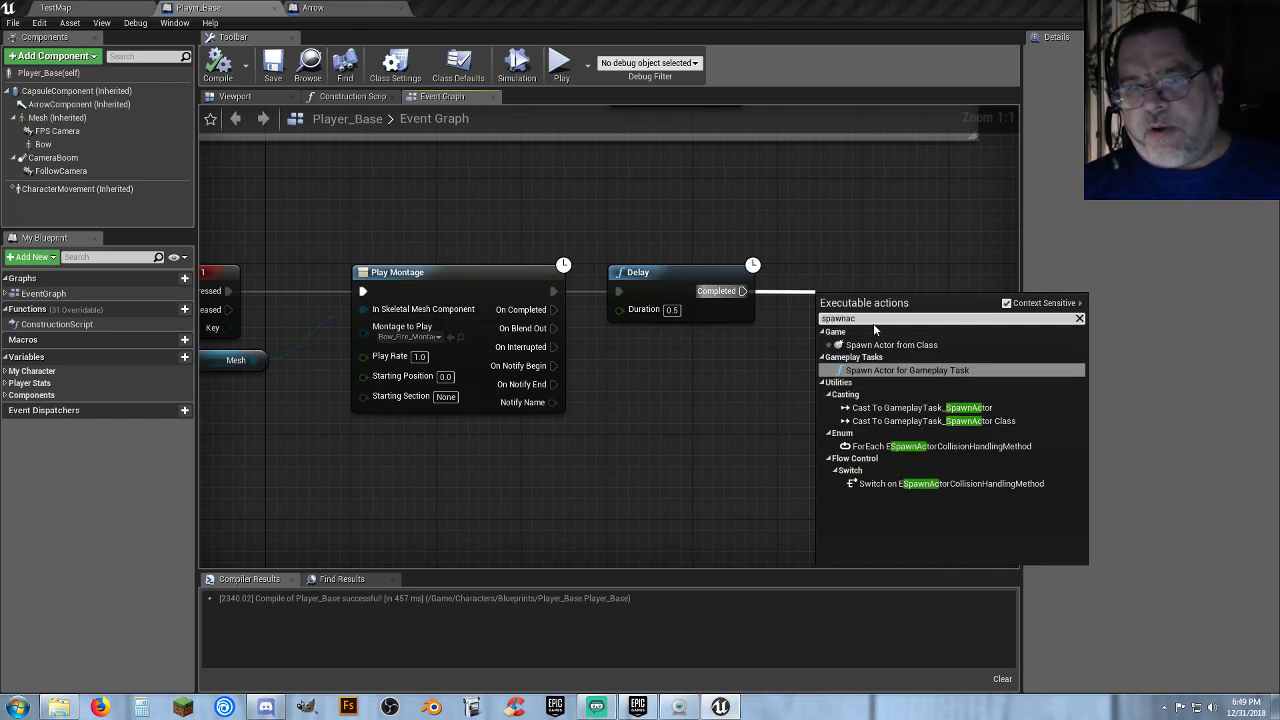
click(931, 344)
right_drag(857, 317, 664, 317)
drag(664, 317, 717, 285)
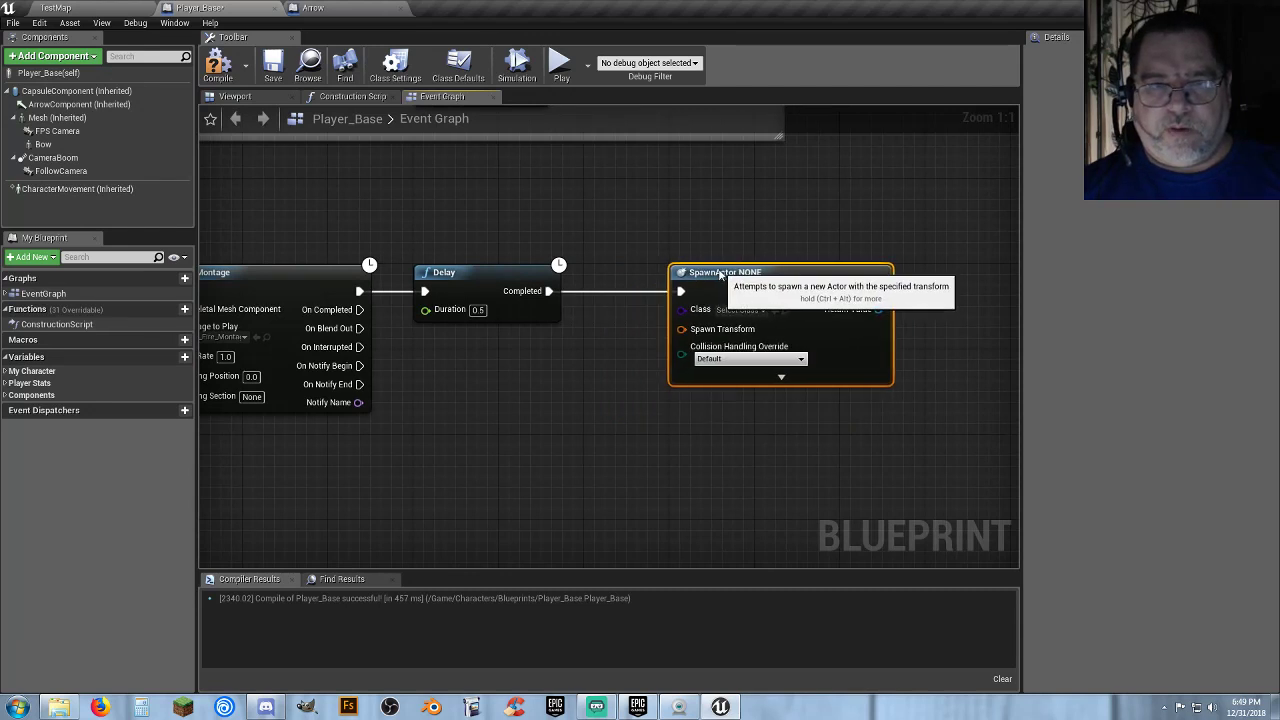
click(219, 80)
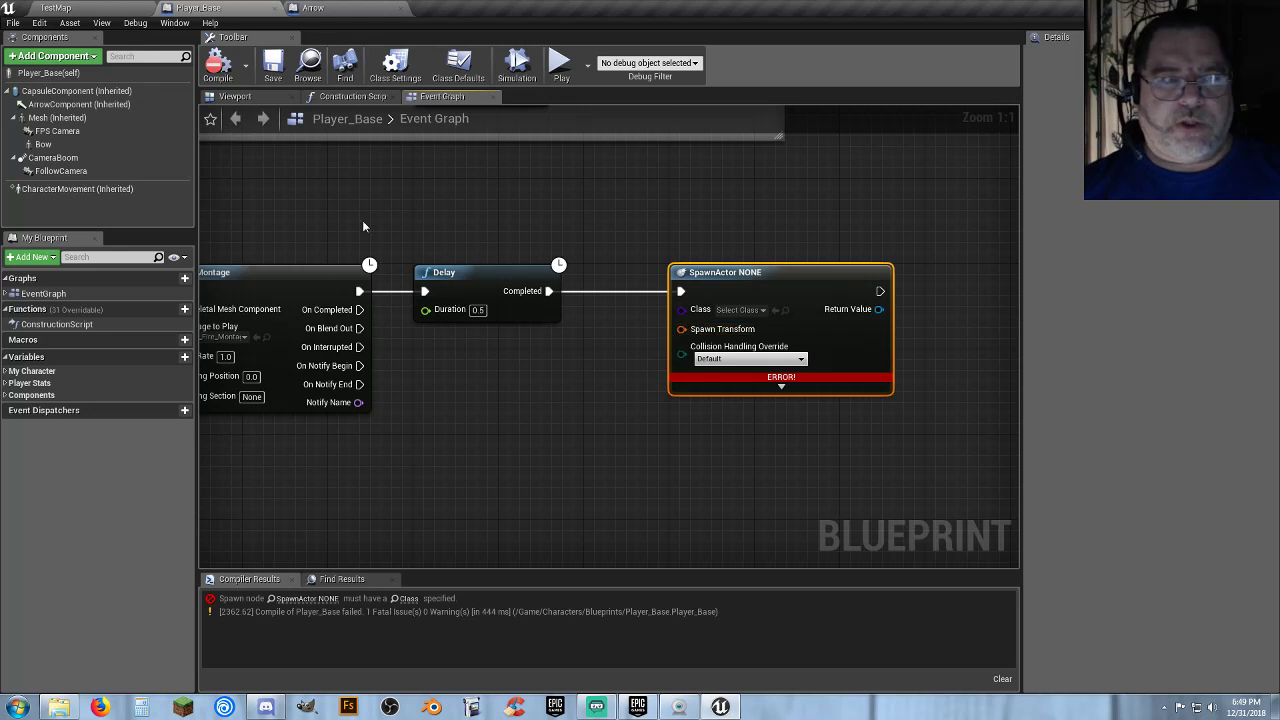
Add an Arrow component to the Player_Base character and name it Arrow Spawn.
click(236, 96)
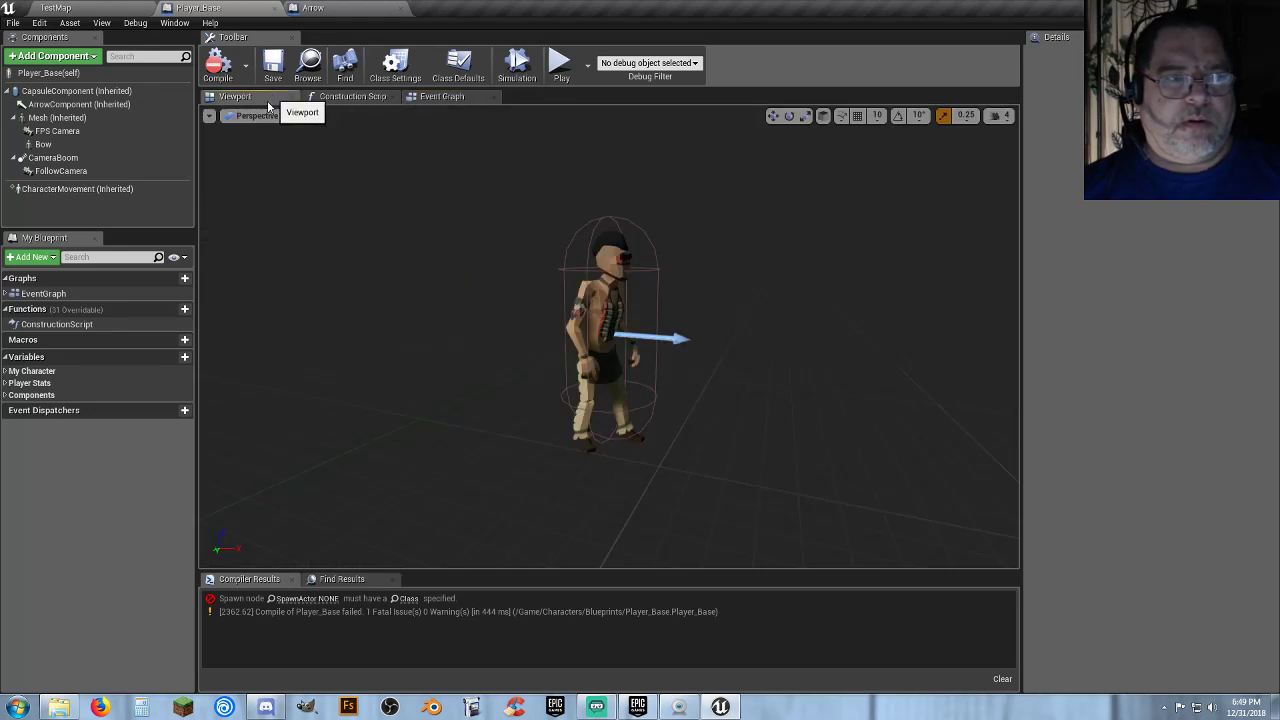
click(62, 58)
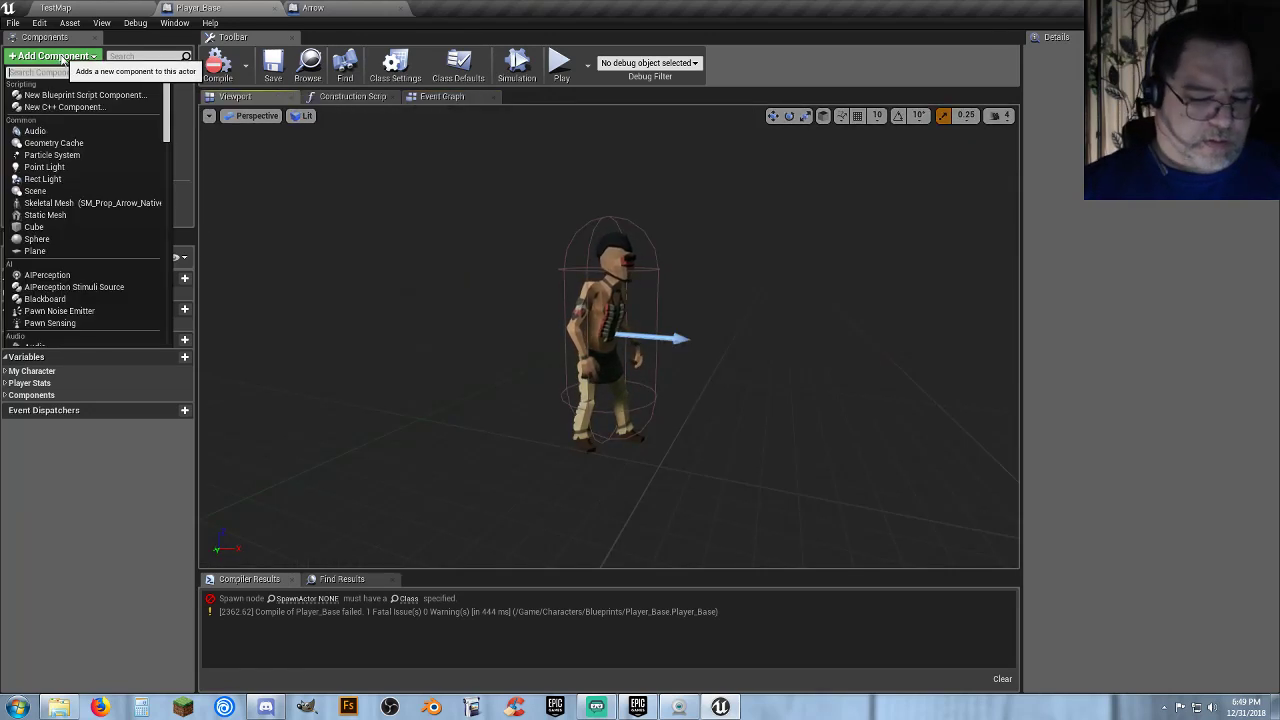
text(arrow)
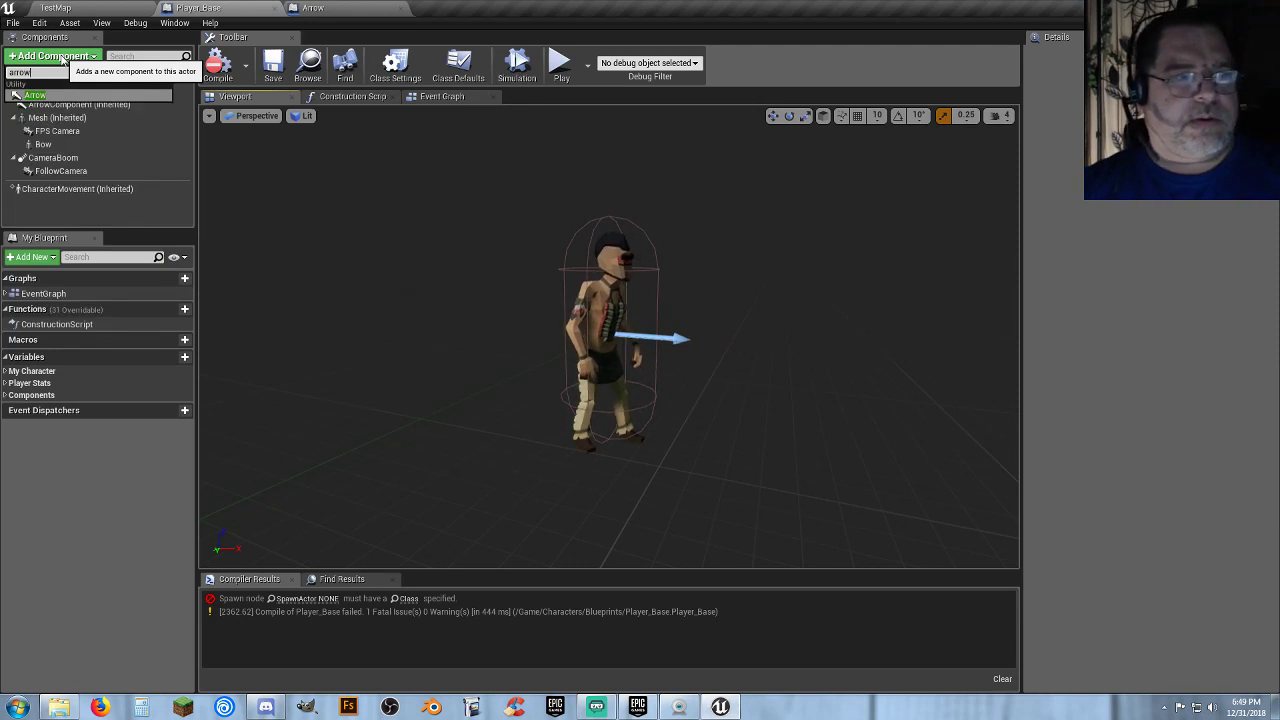
key(Return)
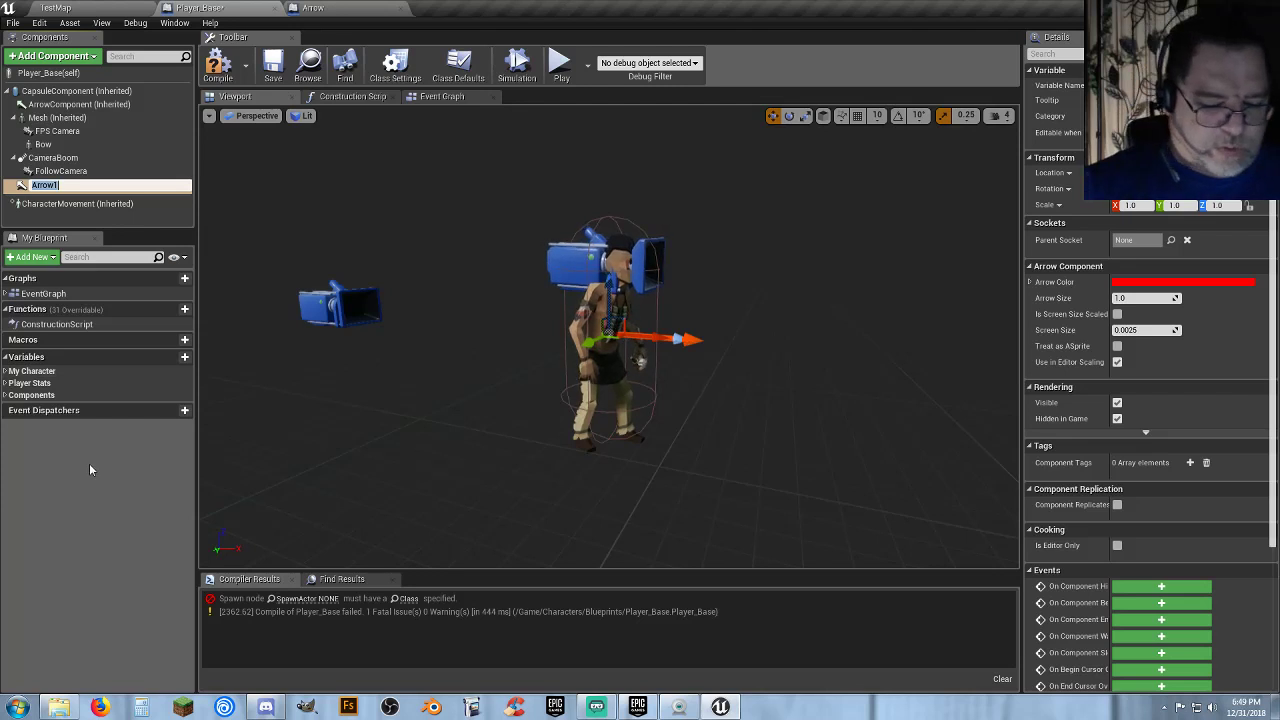
text(Arr)
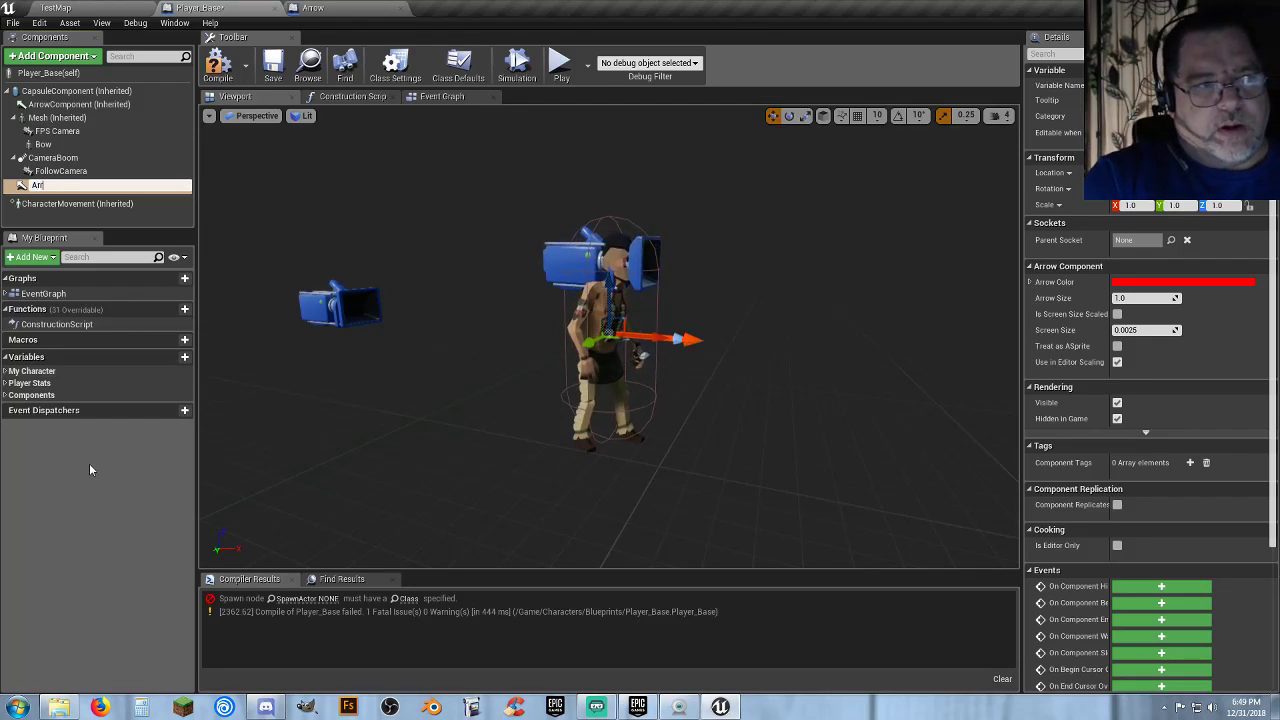
text(ow Spawn)
key(Return)
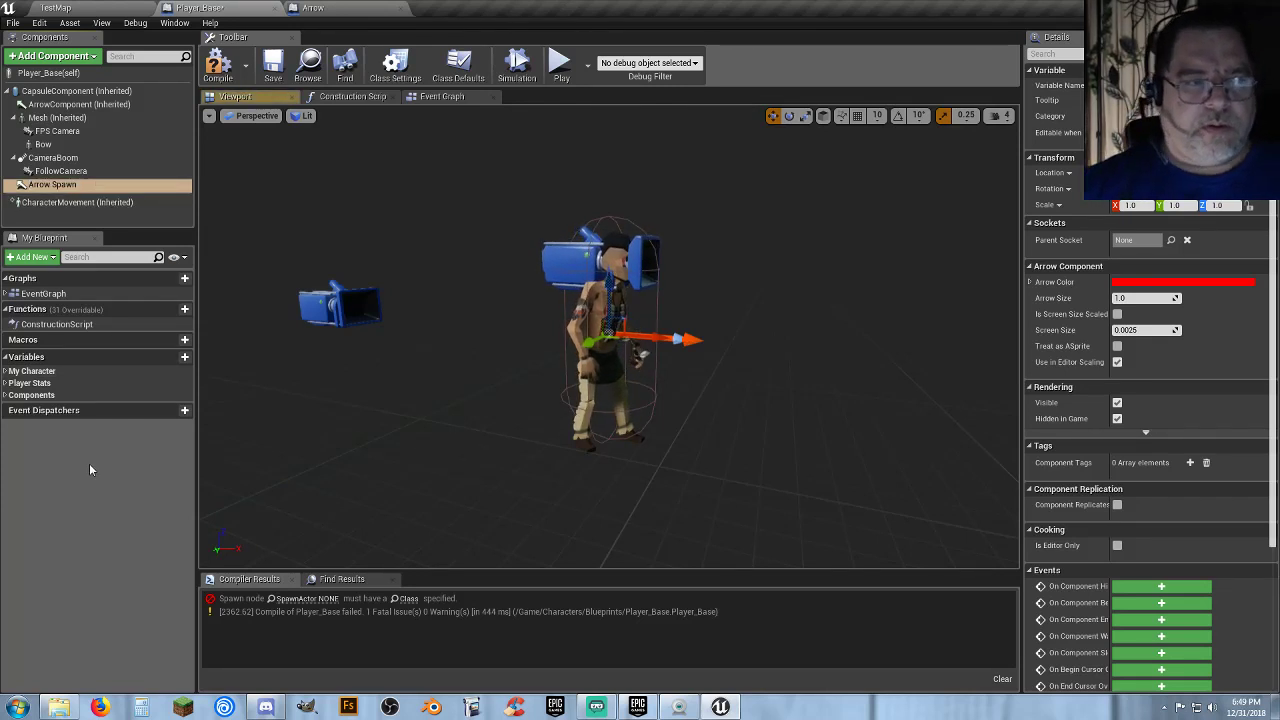
Move the Arrow Spawn component forward in front of the character and up to upper-chest height, then compile and save.
click(652, 341)
drag(652, 341, 754, 342)
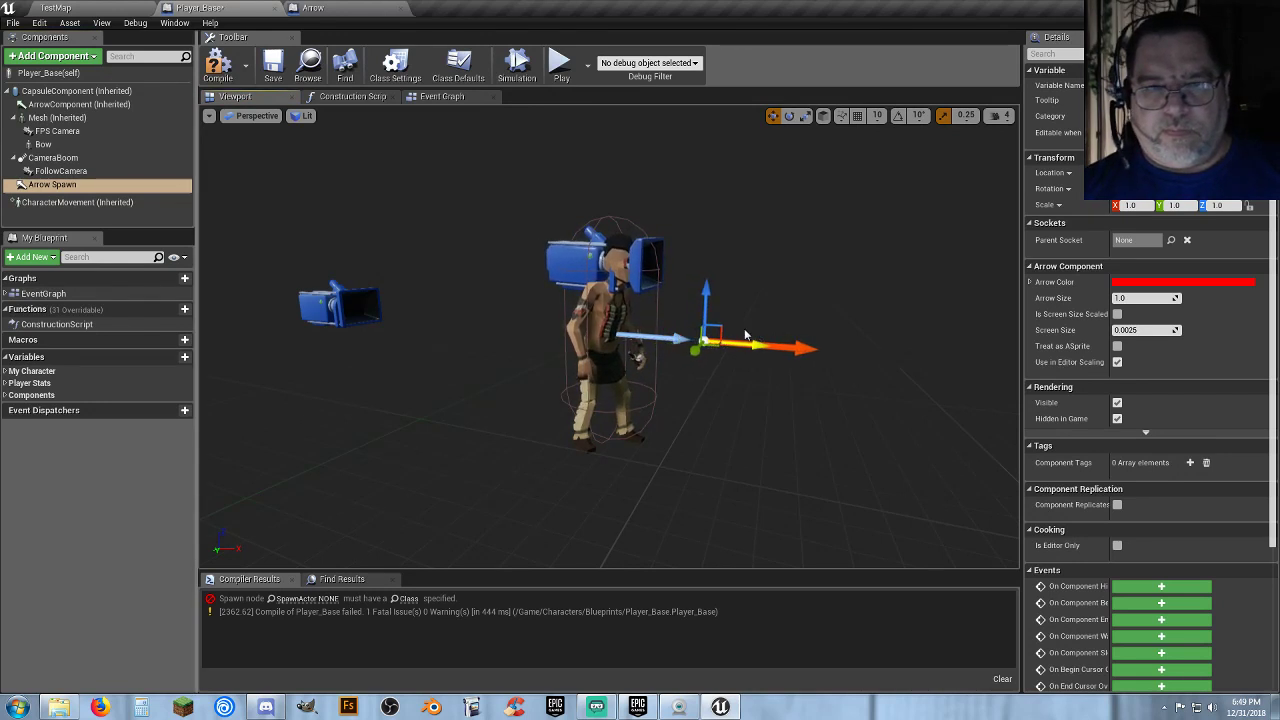
drag(702, 290, 709, 243)
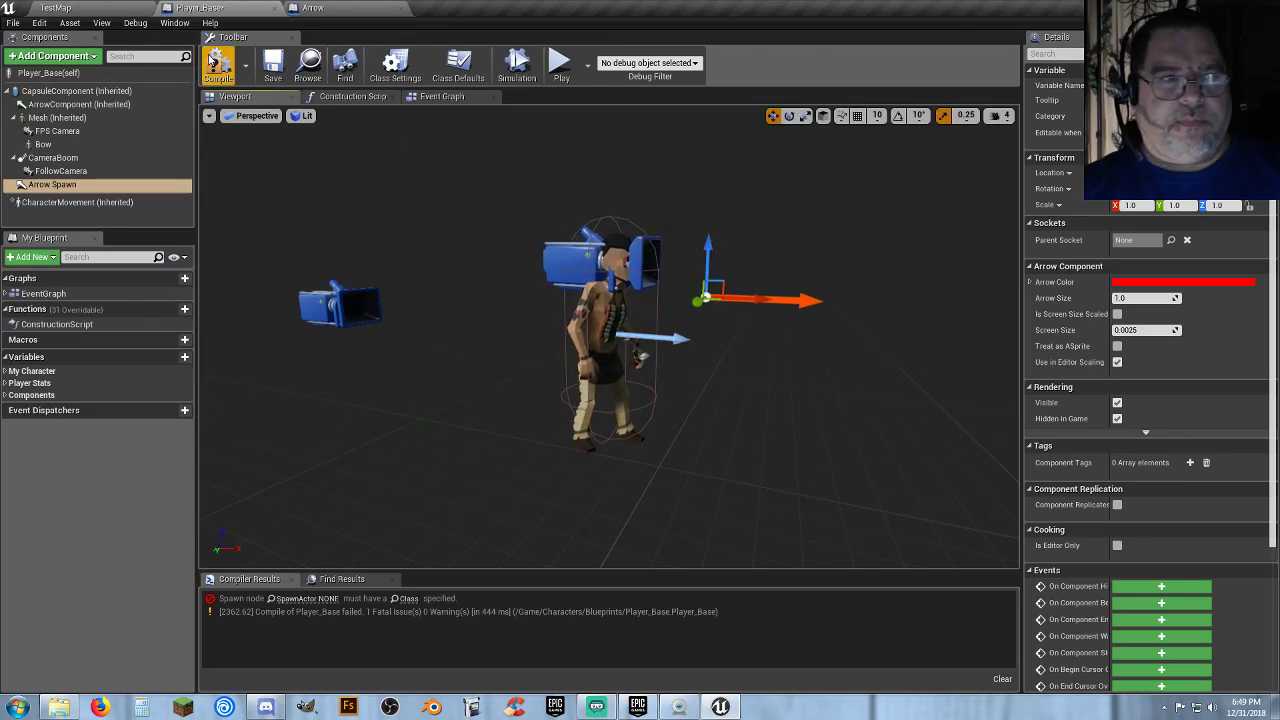
click(273, 65)
In the Event Graph, place an Arrow Spawn reference and add a GetWorldTransform node from it.
click(440, 97)
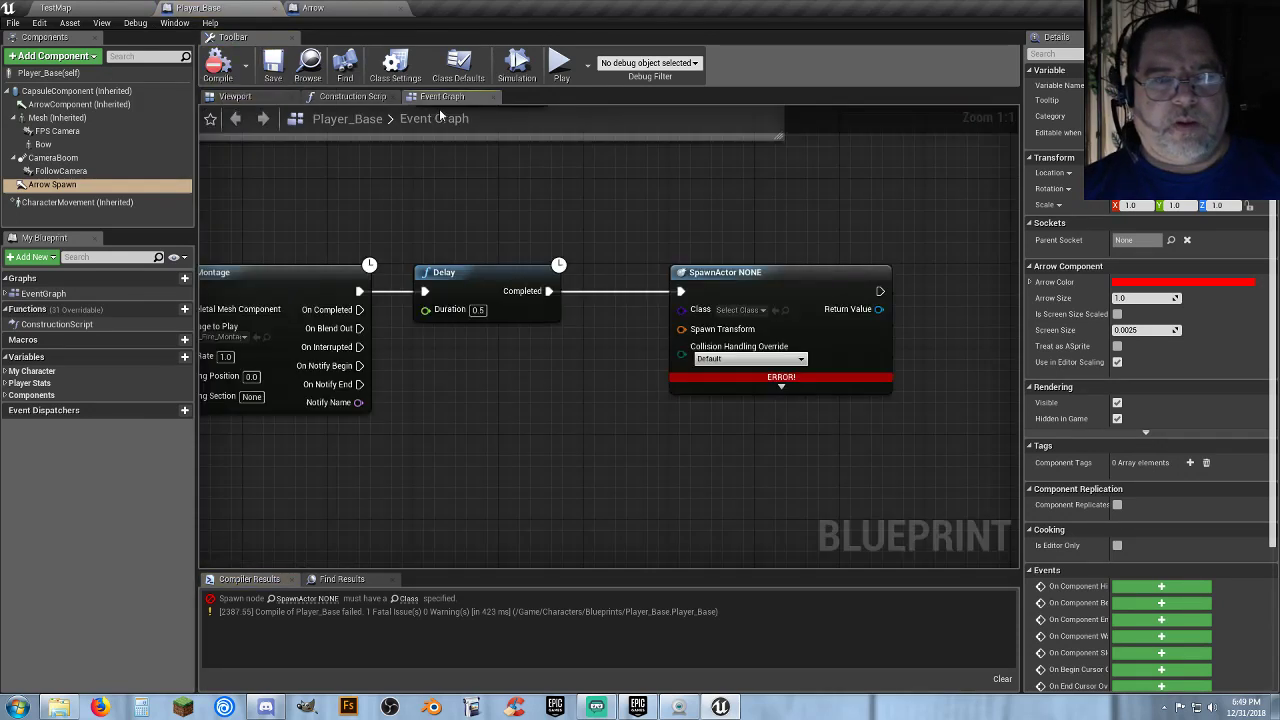
right_drag(680, 328, 658, 310)
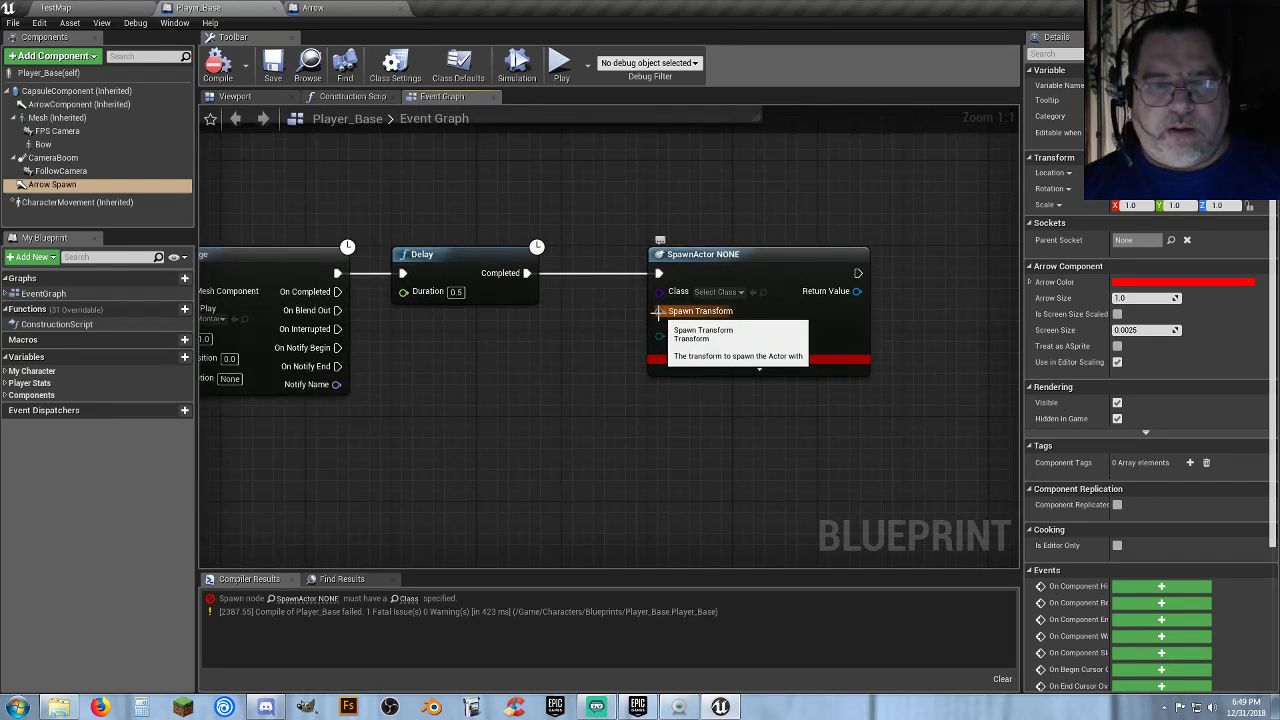
drag(656, 313, 532, 392)
key(Escape)
click(52, 185)
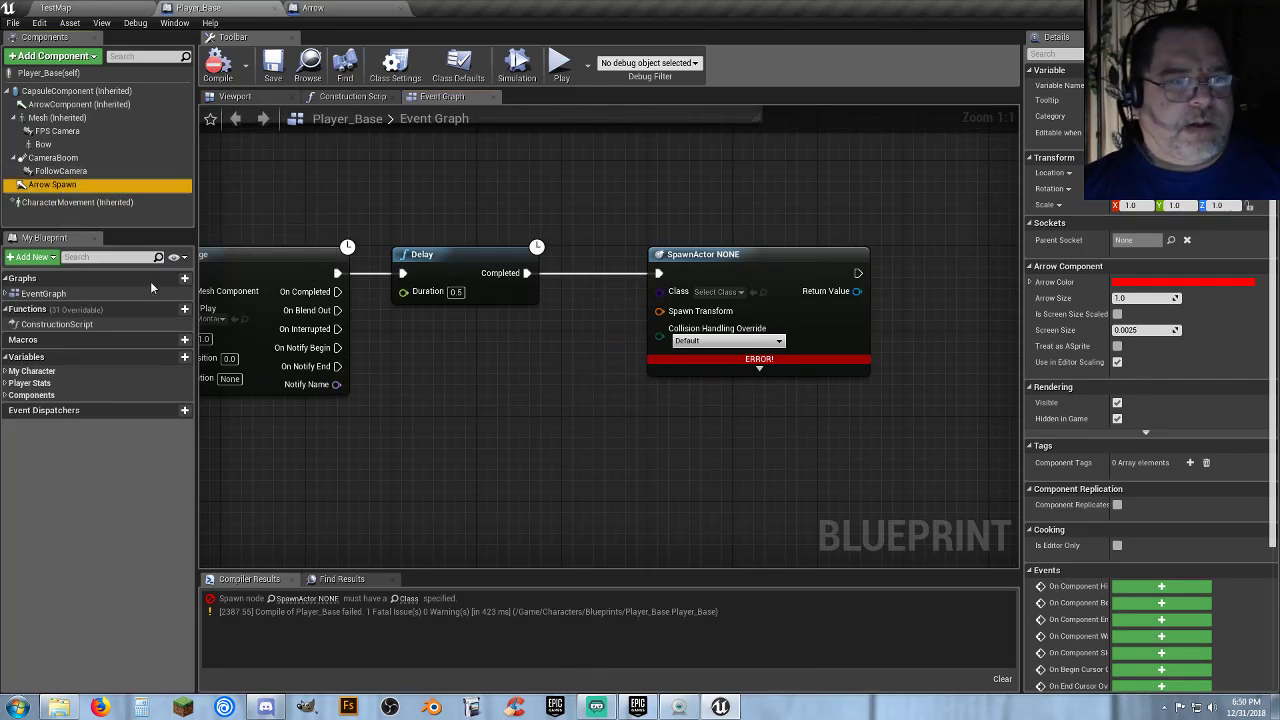
drag(266, 430, 393, 415)
text(getw)
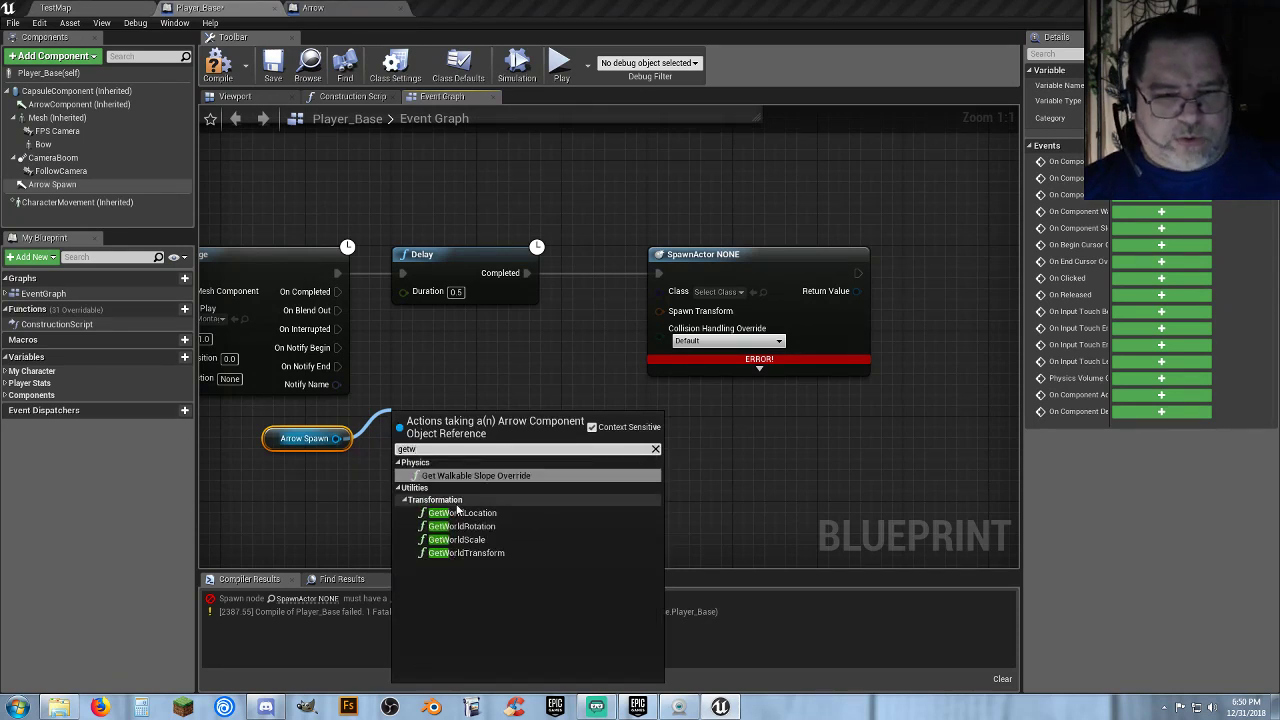
click(460, 553)
Connect GetWorldTransform's Return Value to SpawnActor's Spawn Transform, tidy the transform and Arrow Spawn nodes beneath the Delay node, and compile.
drag(516, 443, 662, 311)
drag(474, 407, 485, 322)
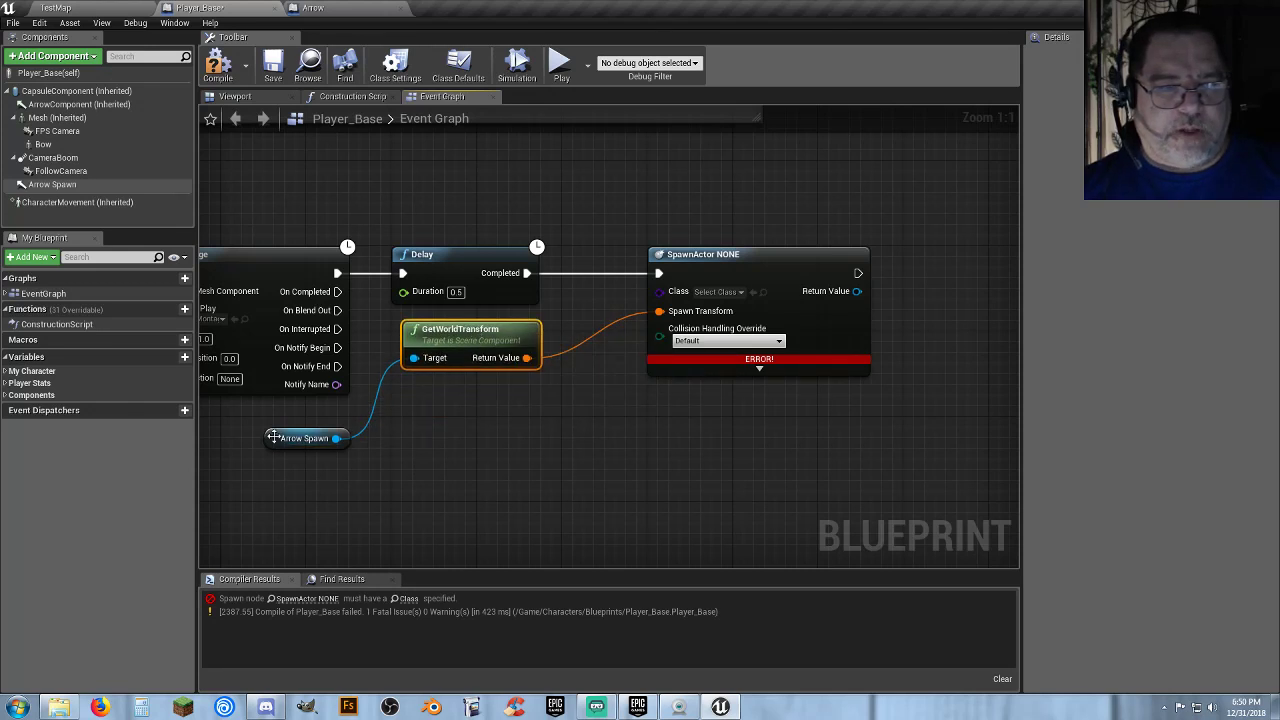
drag(272, 437, 272, 427)
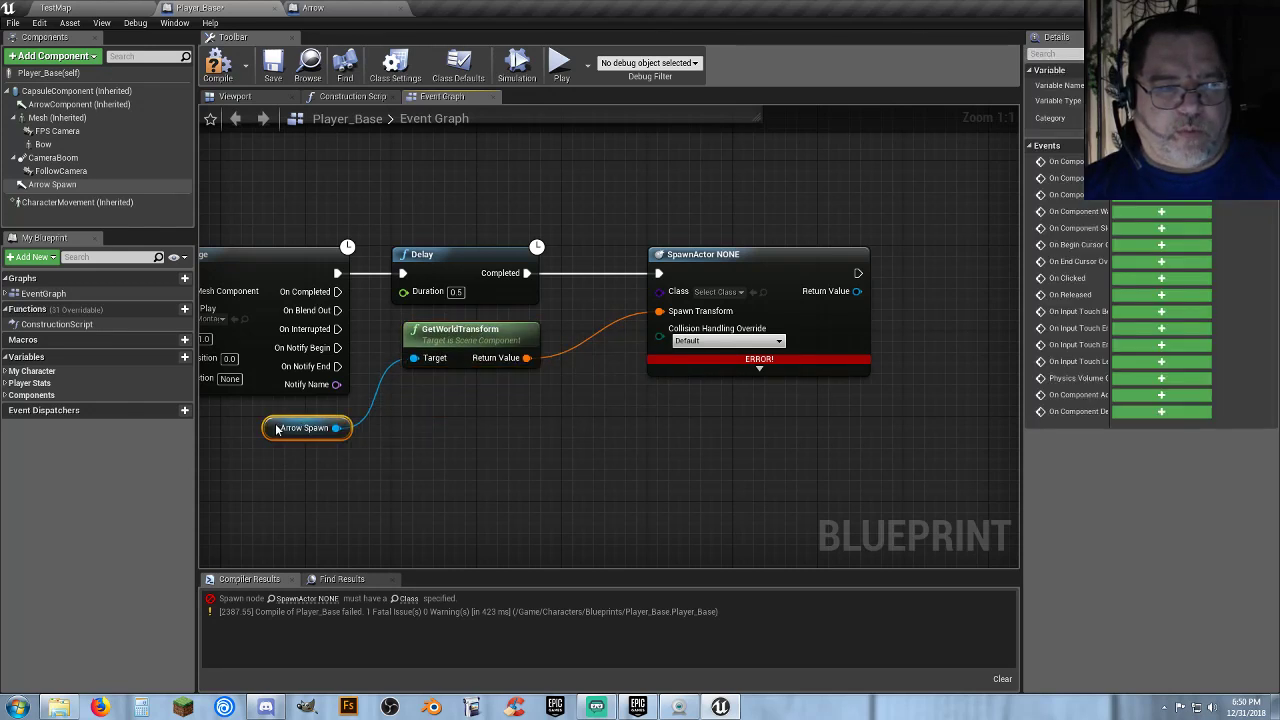
click(276, 62)
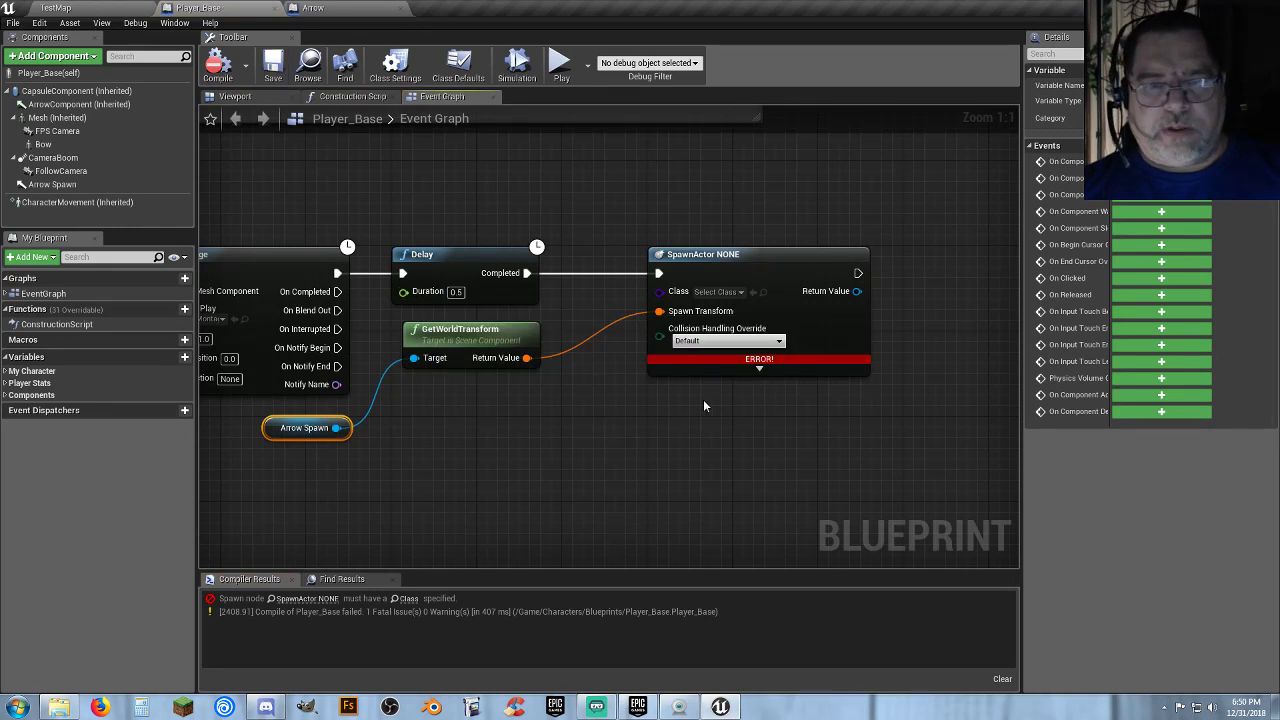
Set the SpawnActor node's Class to Arrow, then compile and save Player_Base.
click(737, 292)
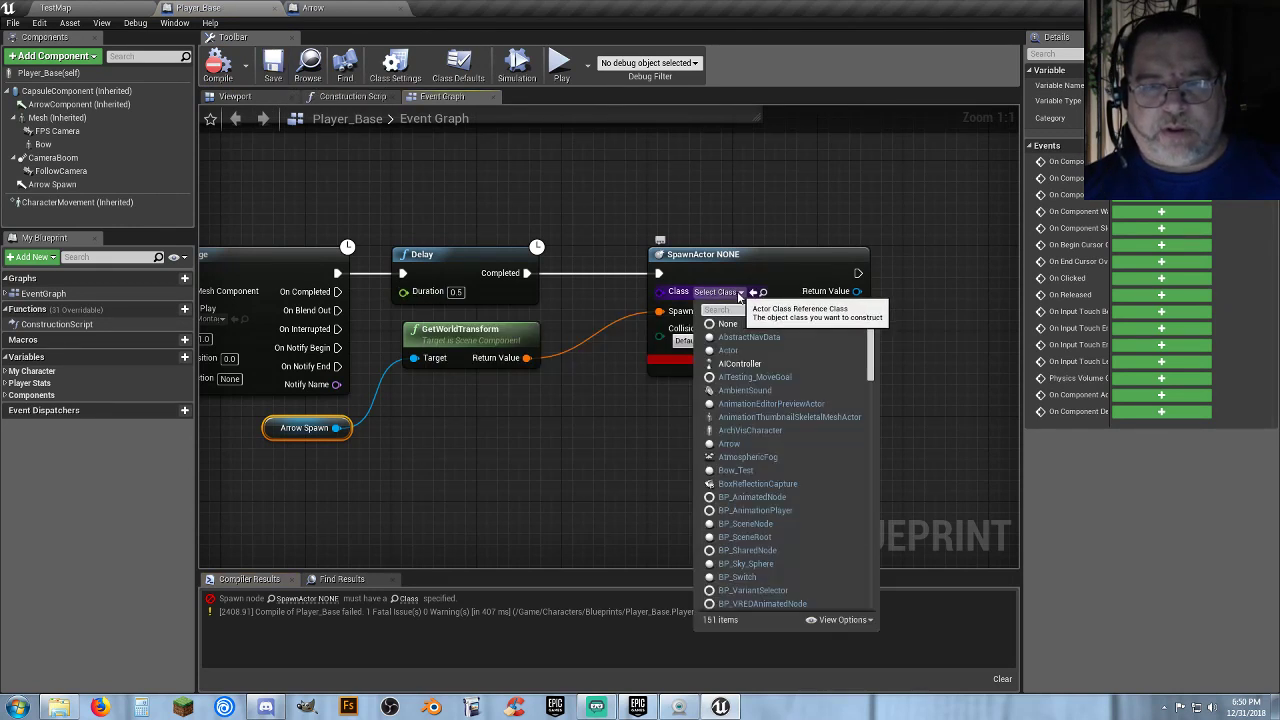
click(730, 444)
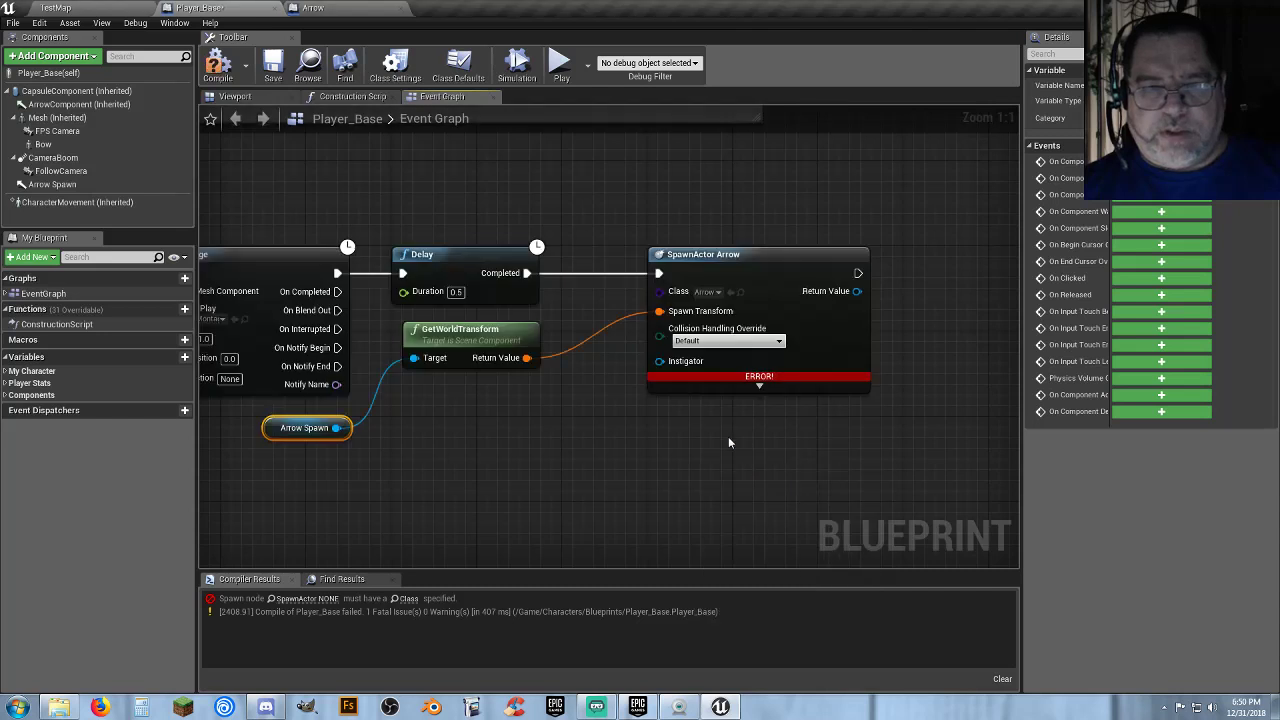
click(220, 66)
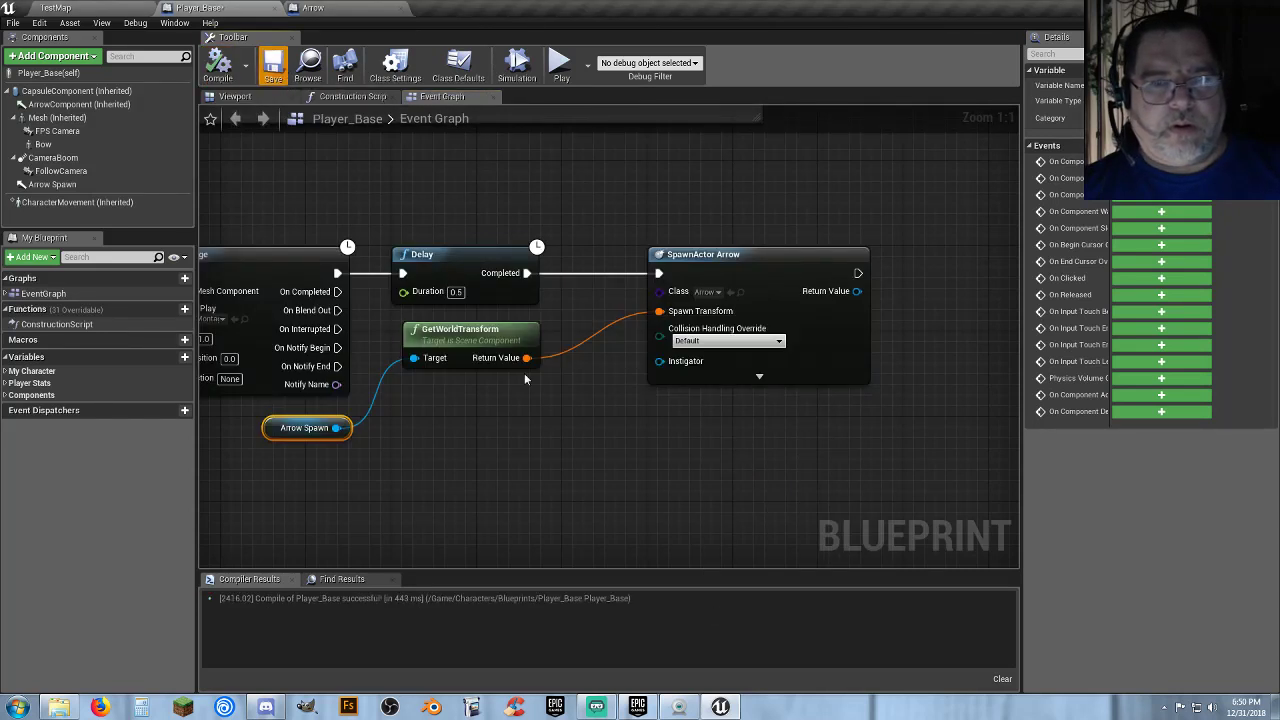
Expand the SpawnActor Arrow node and connect a reference to Self to both its Instigator and Owner inputs.
click(759, 378)
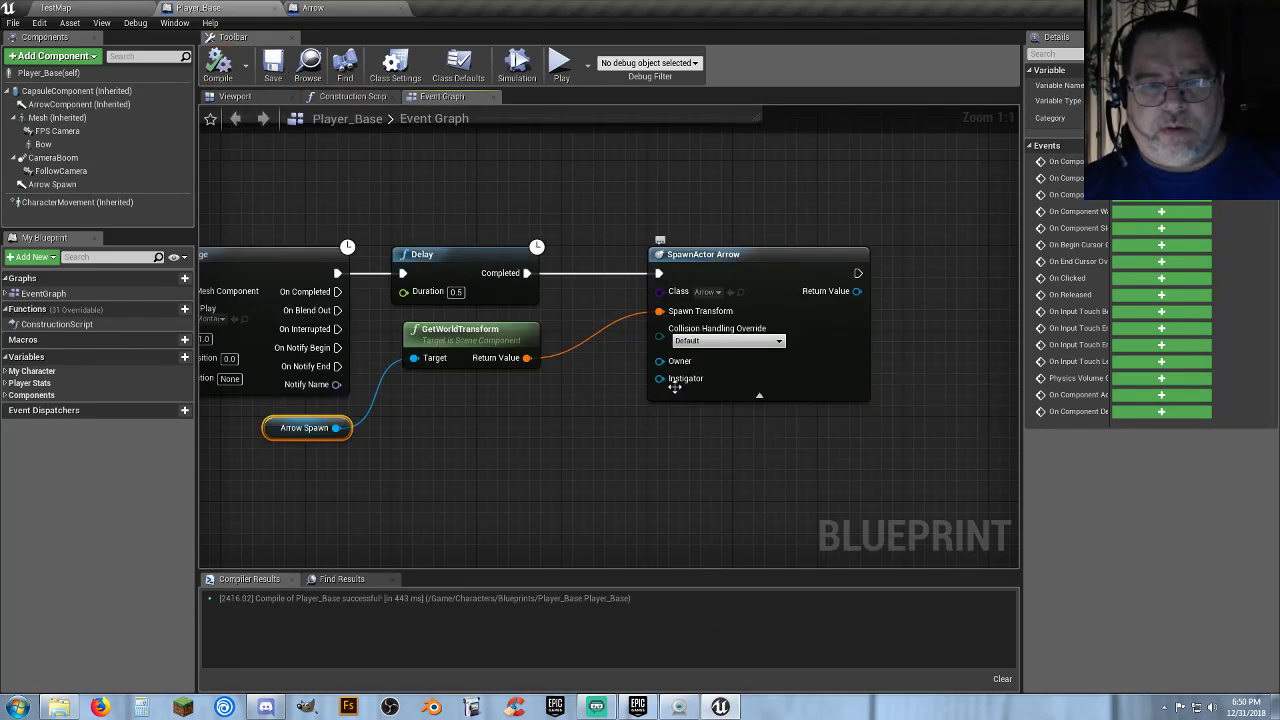
drag(659, 378, 540, 412)
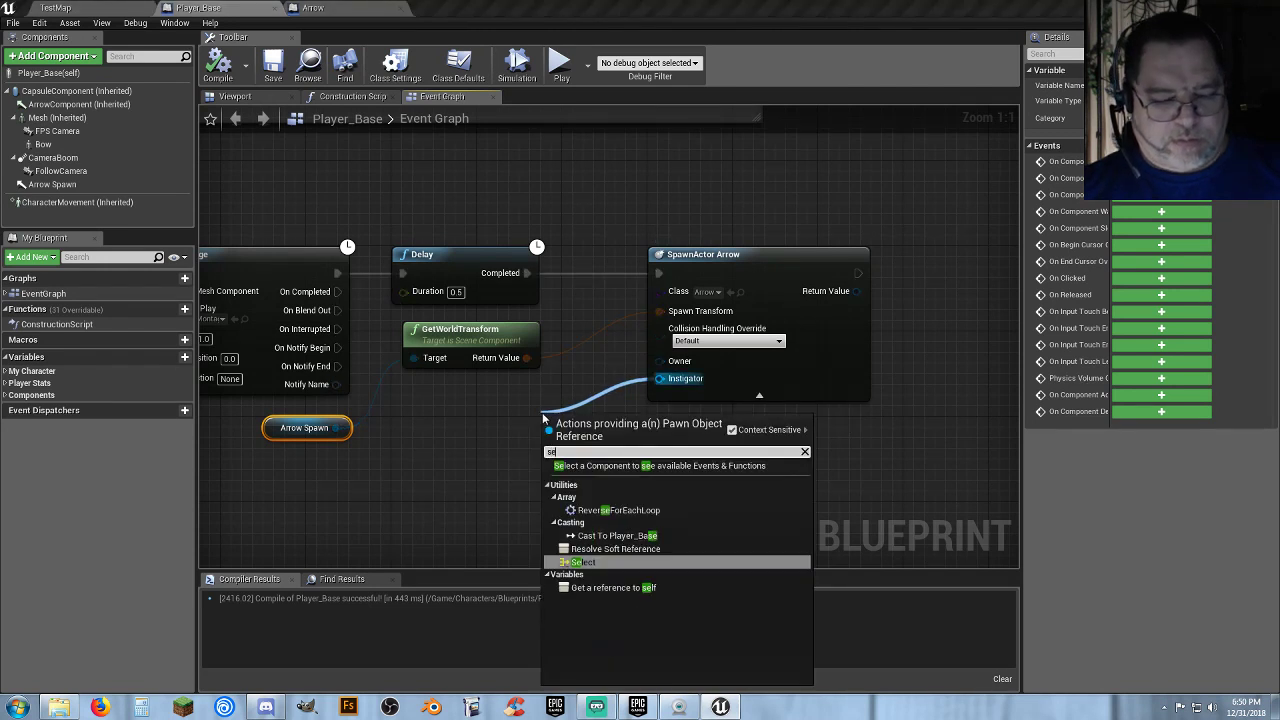
text(sel)
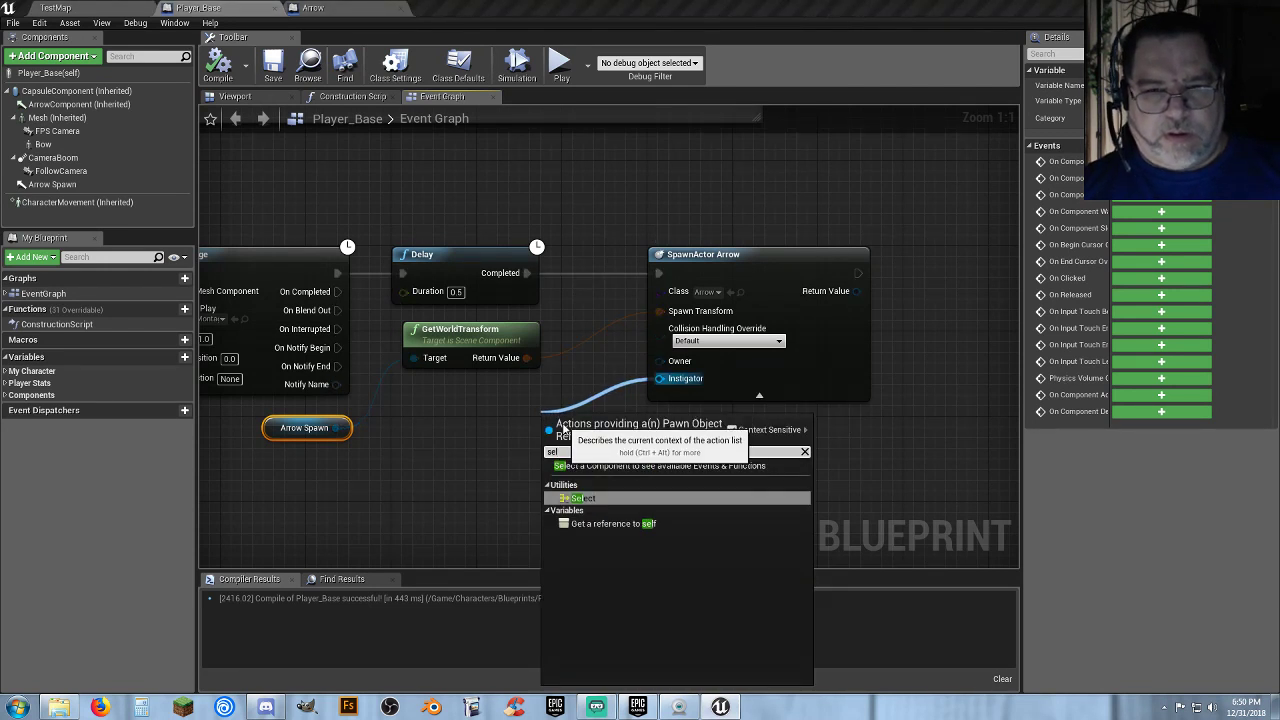
text(f)
click(624, 477)
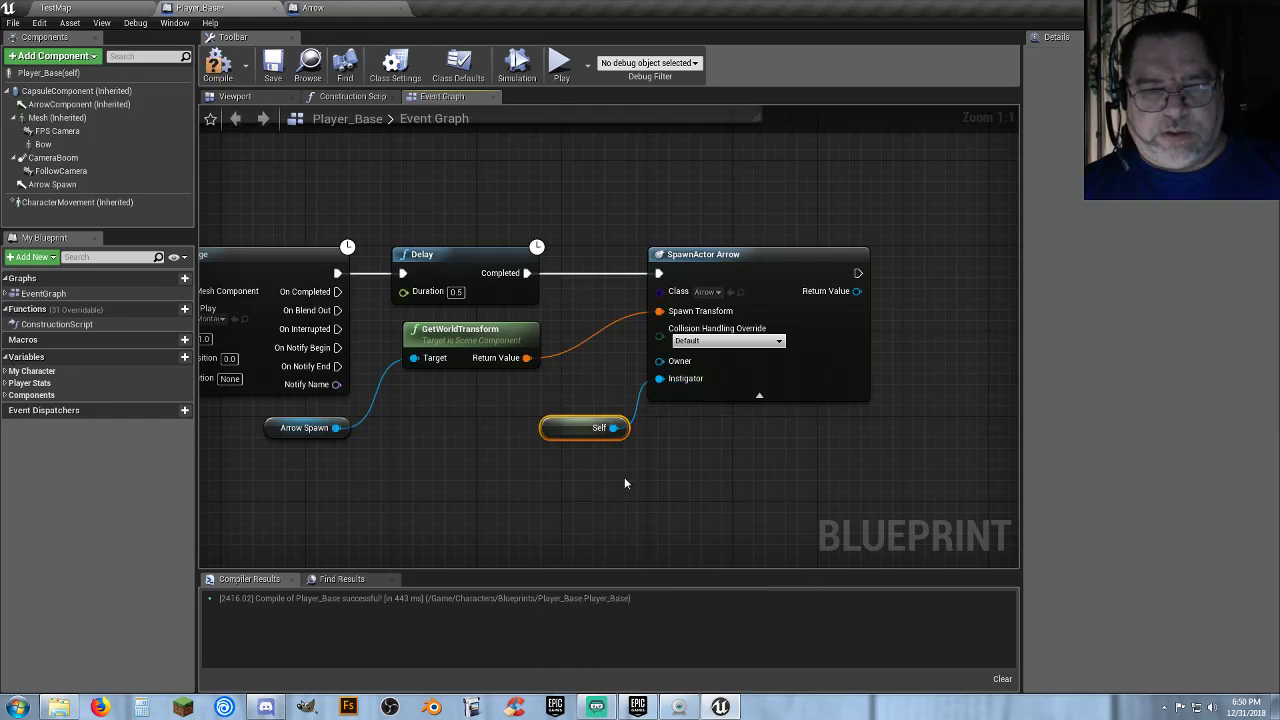
drag(553, 428, 484, 428)
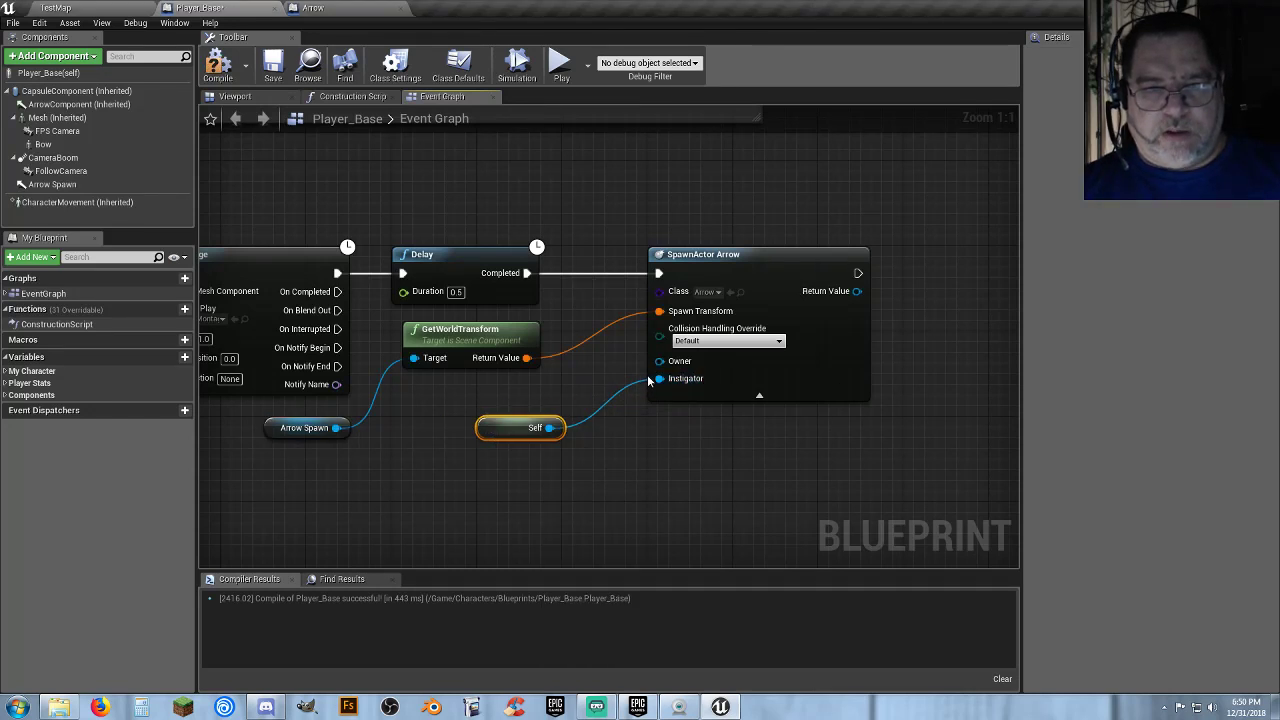
drag(658, 377, 645, 372)
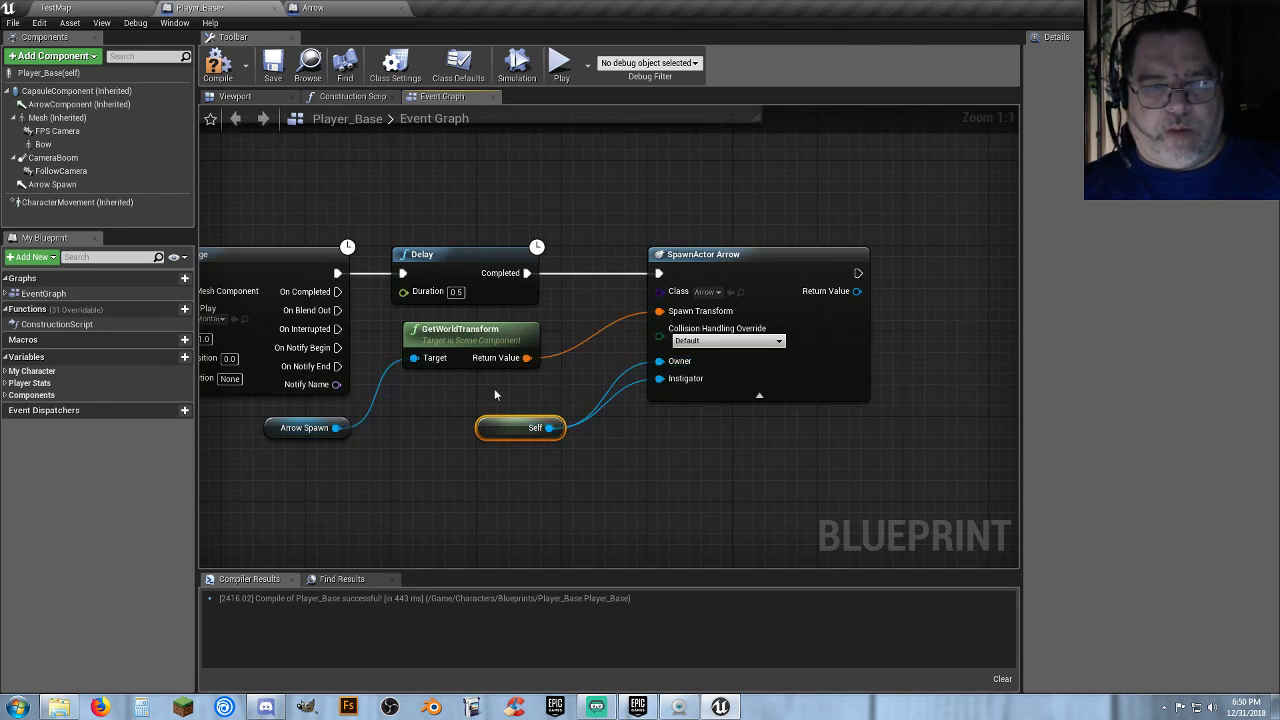
Tuck the Self node under GetWorldTransform, move SpawnActor Arrow closer to the Delay node, and compile and save Player_Base.
right_drag(494, 394, 586, 409)
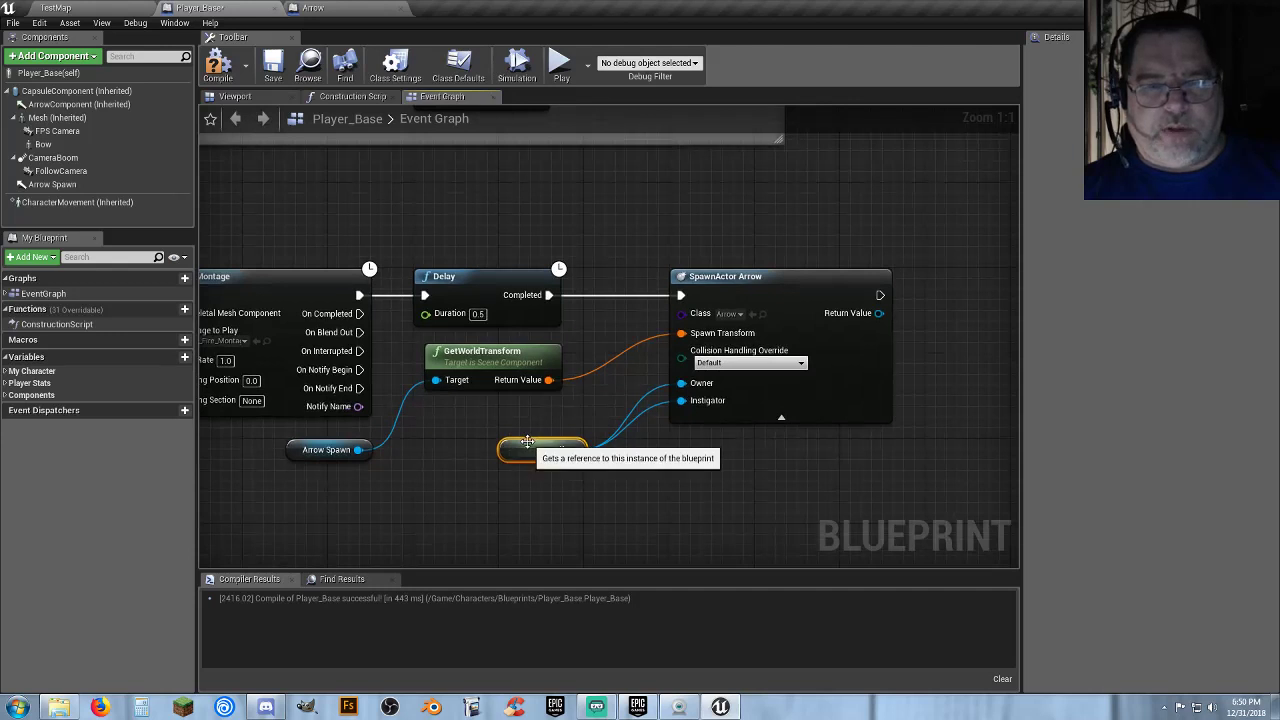
drag(514, 442, 488, 417)
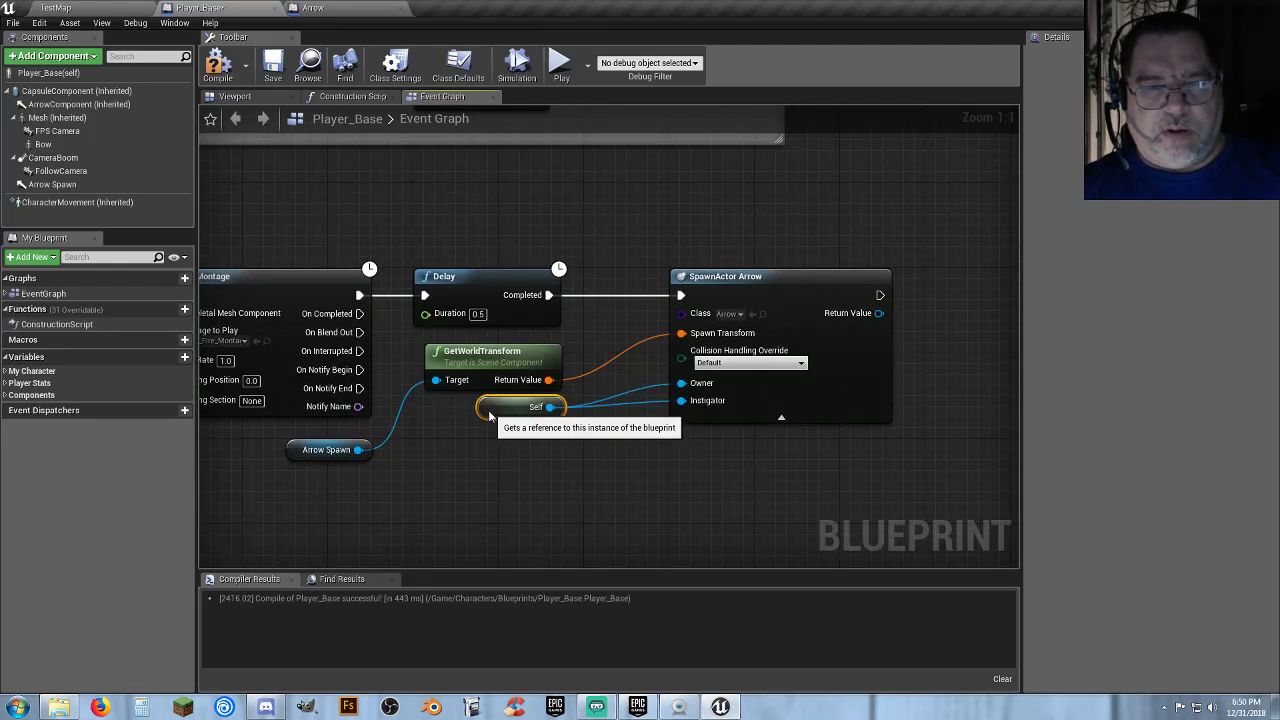
right_drag(638, 462, 466, 478)
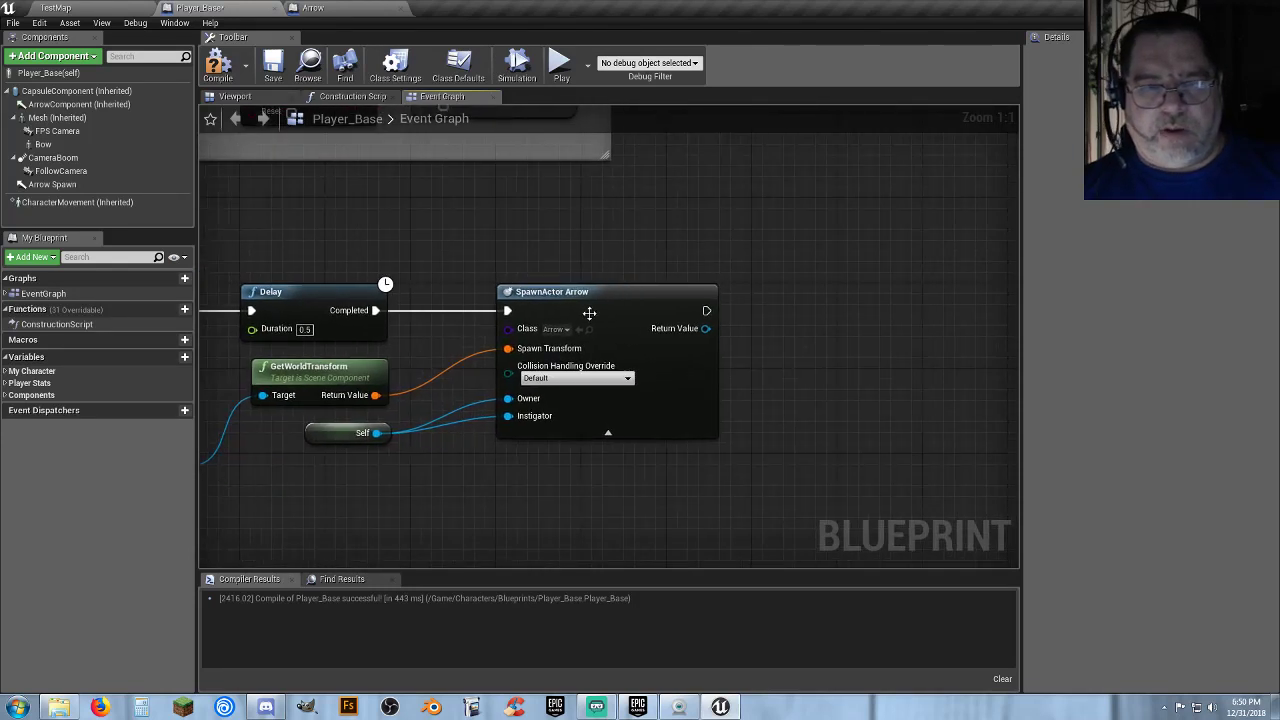
drag(599, 299, 546, 298)
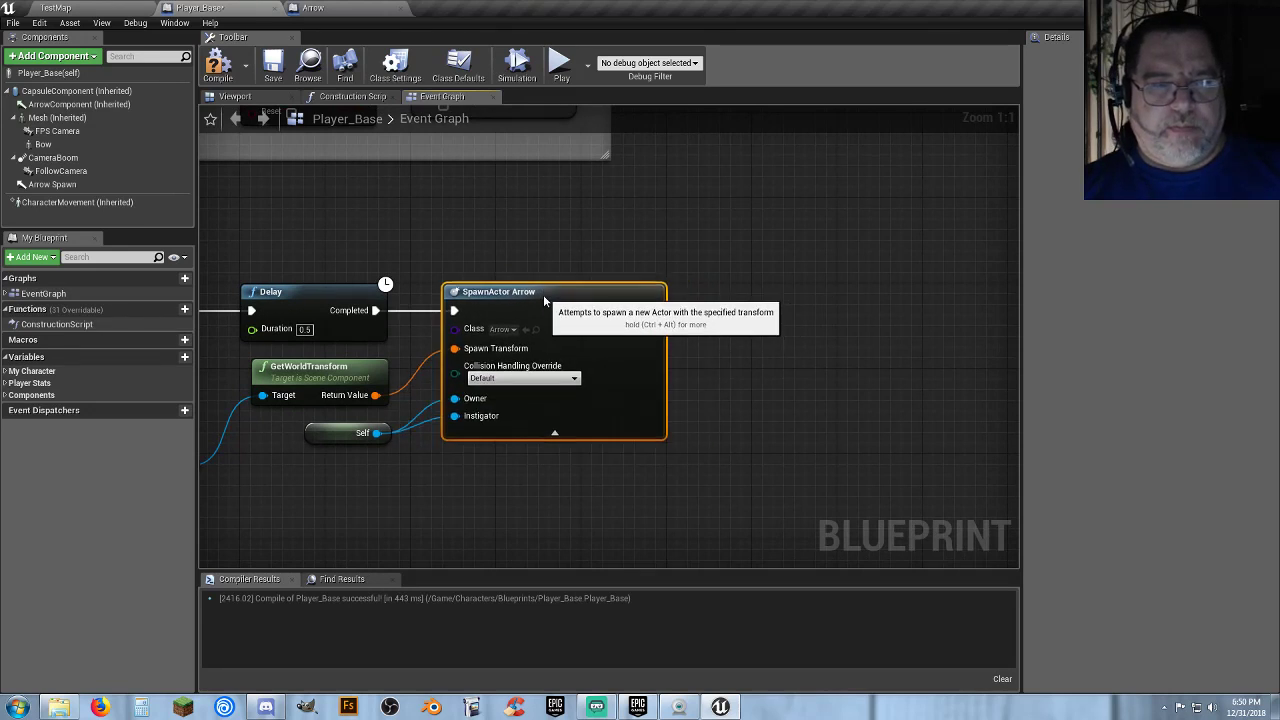
click(226, 81)
click(270, 66)
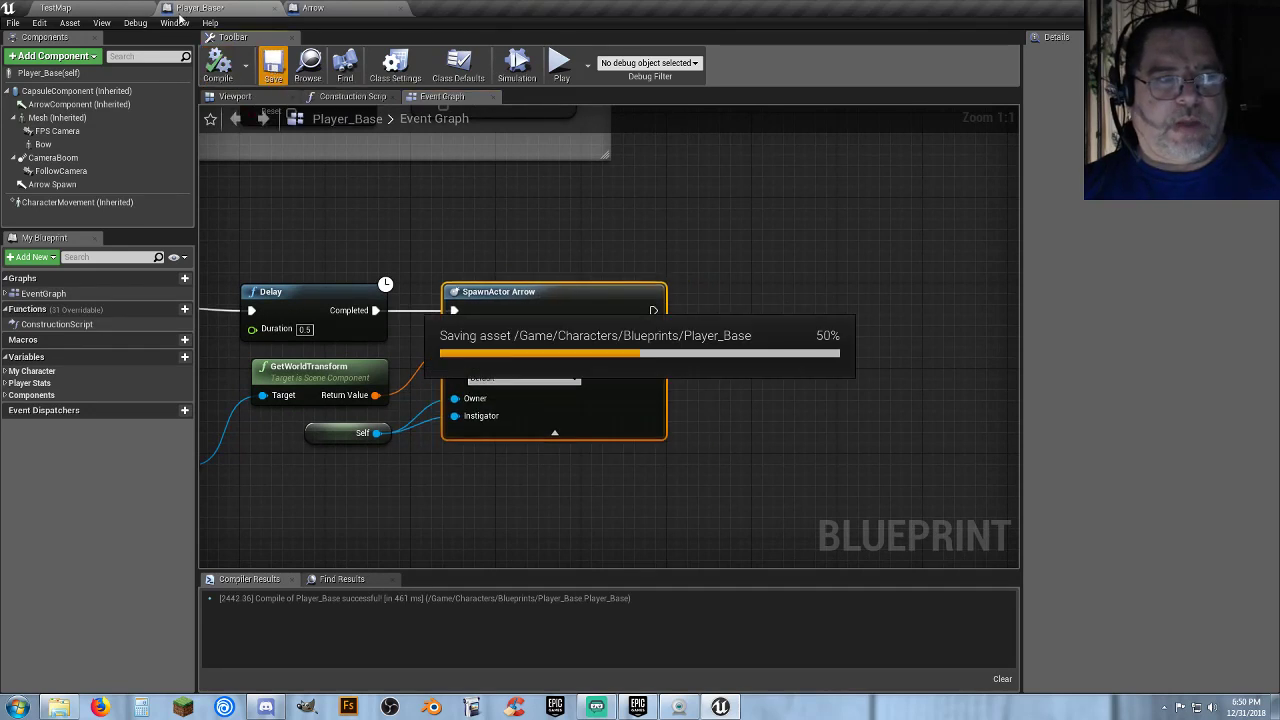
Play the TestMap level in the editor to test firing an arrow from the character's bow.
click(110, 9)
click(660, 50)
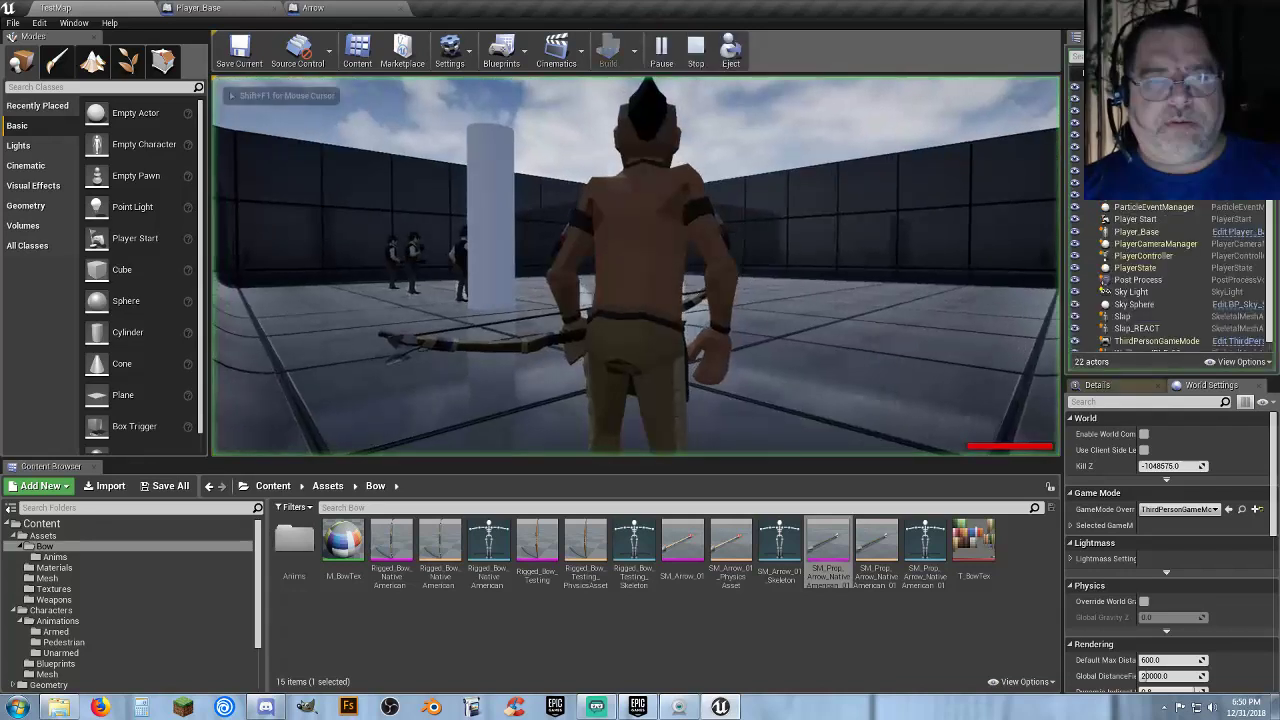
click(636, 266)
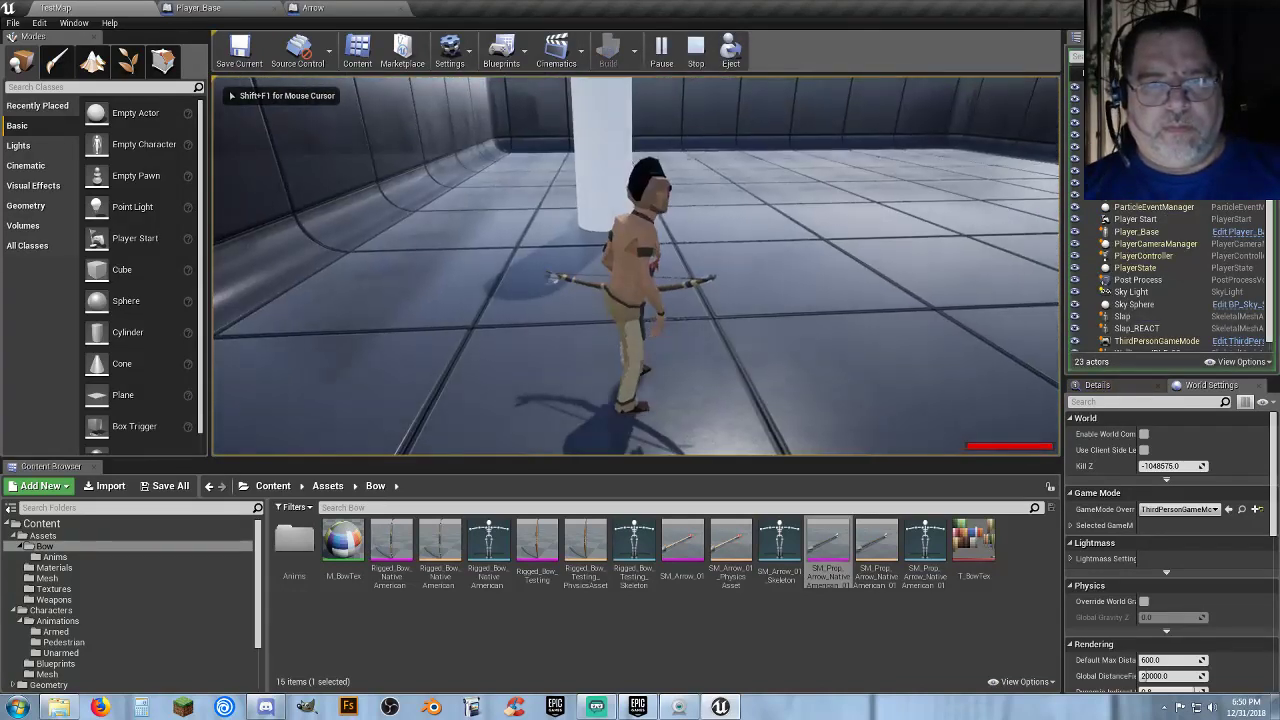
Fire several arrows with the character in the running TestMap to watch their flight direction, and stop the play session.
click(636, 266)
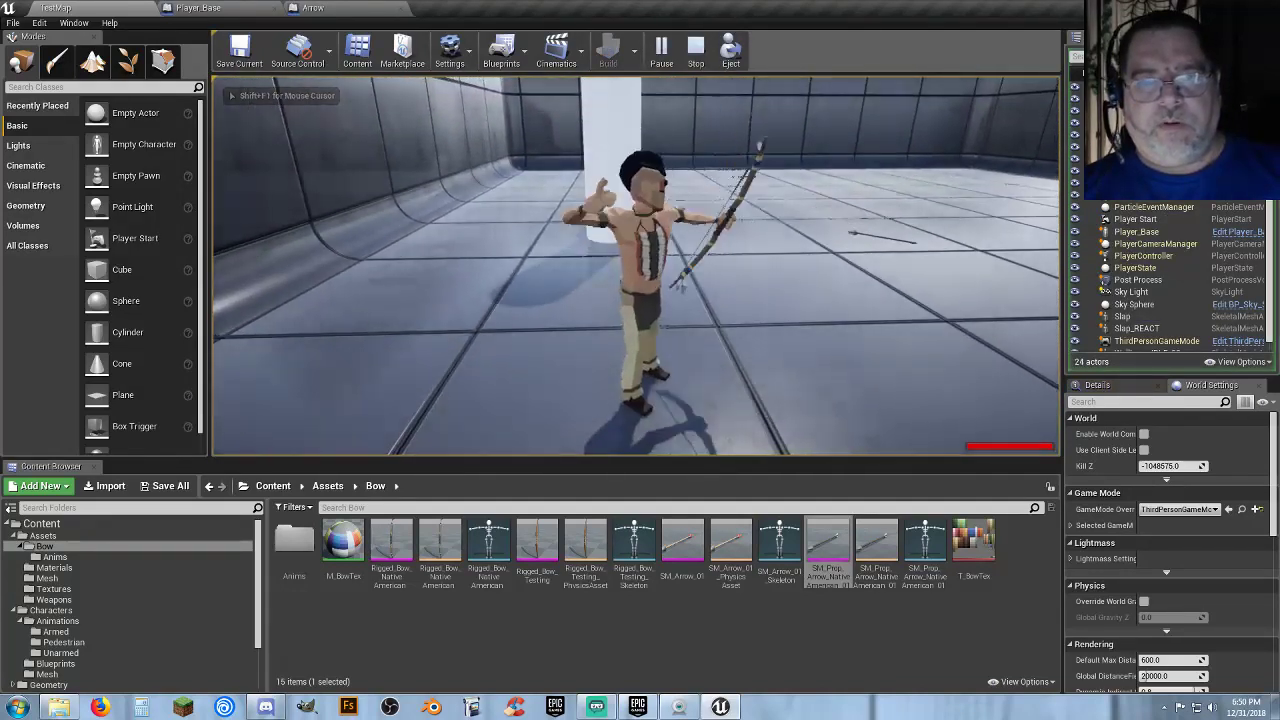
click(636, 266)
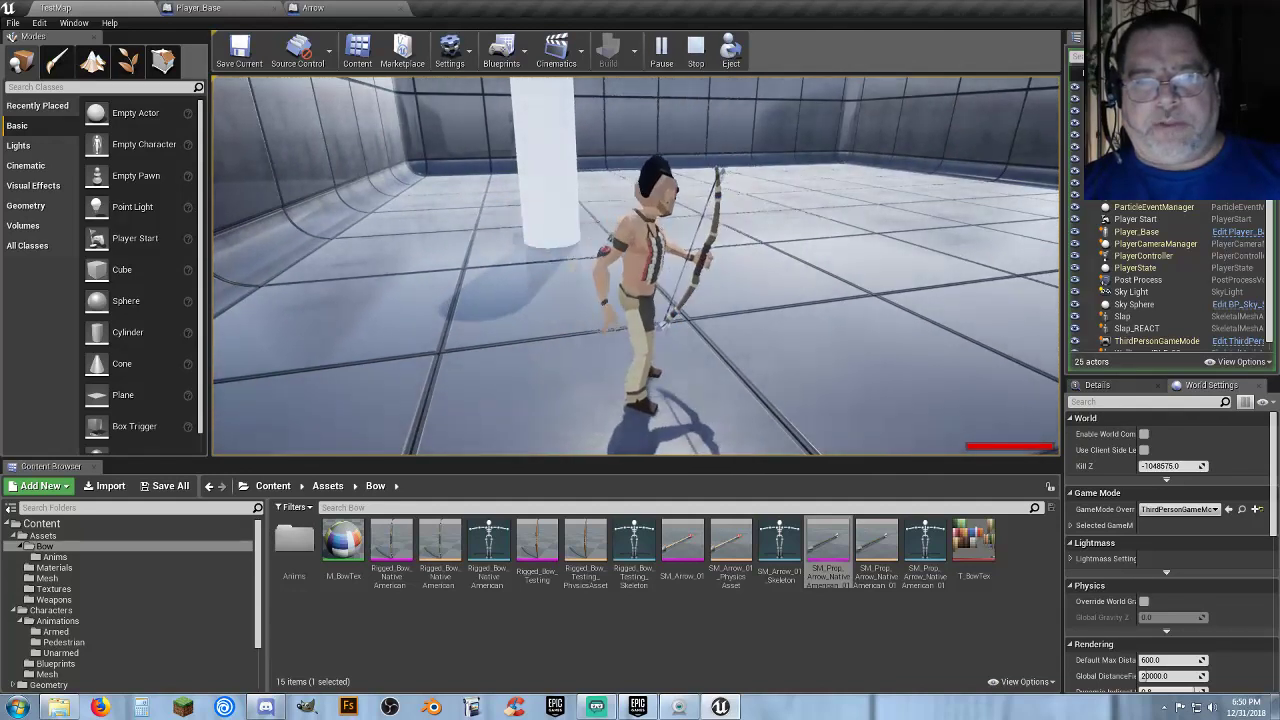
click(636, 266)
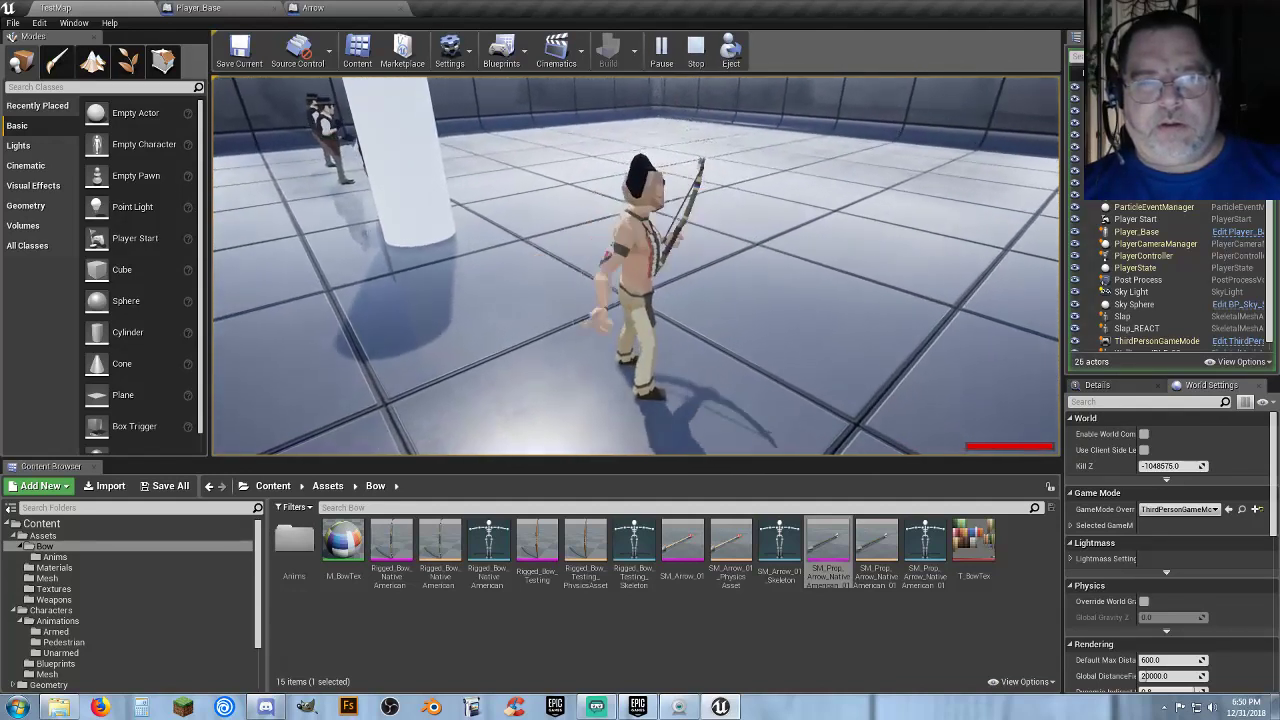
click(636, 266)
click(636, 266)
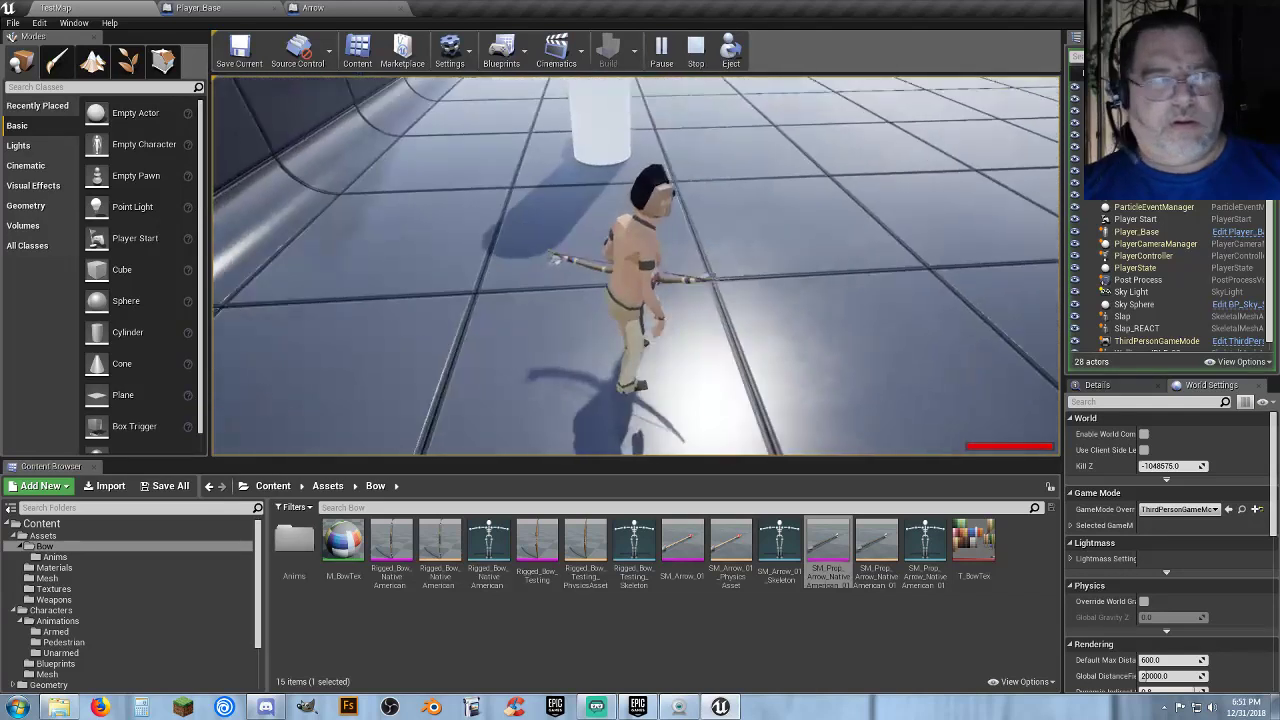
key(w)
click(636, 266)
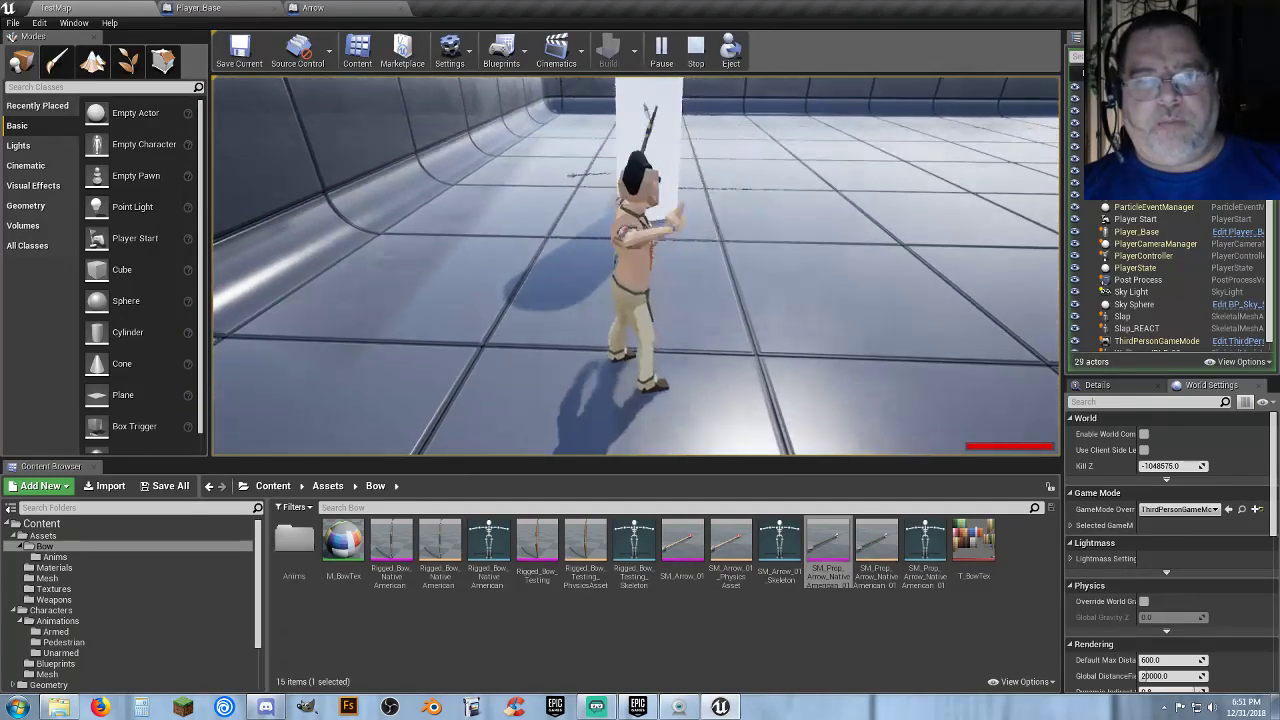
key(Escape)
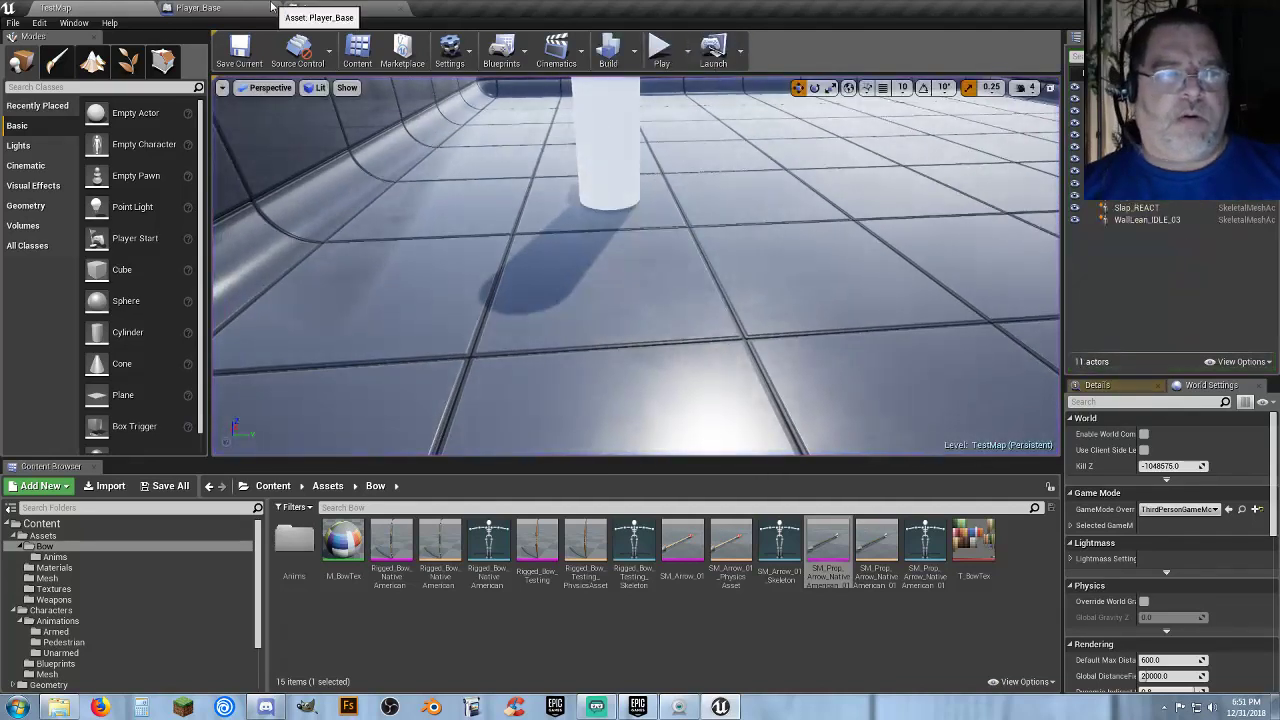
Examine the arrow mesh's orientation in the Arrow blueprint and the Arrow Spawn, GetWorldTransform and SpawnActor nodes in Player_Base.
click(327, 12)
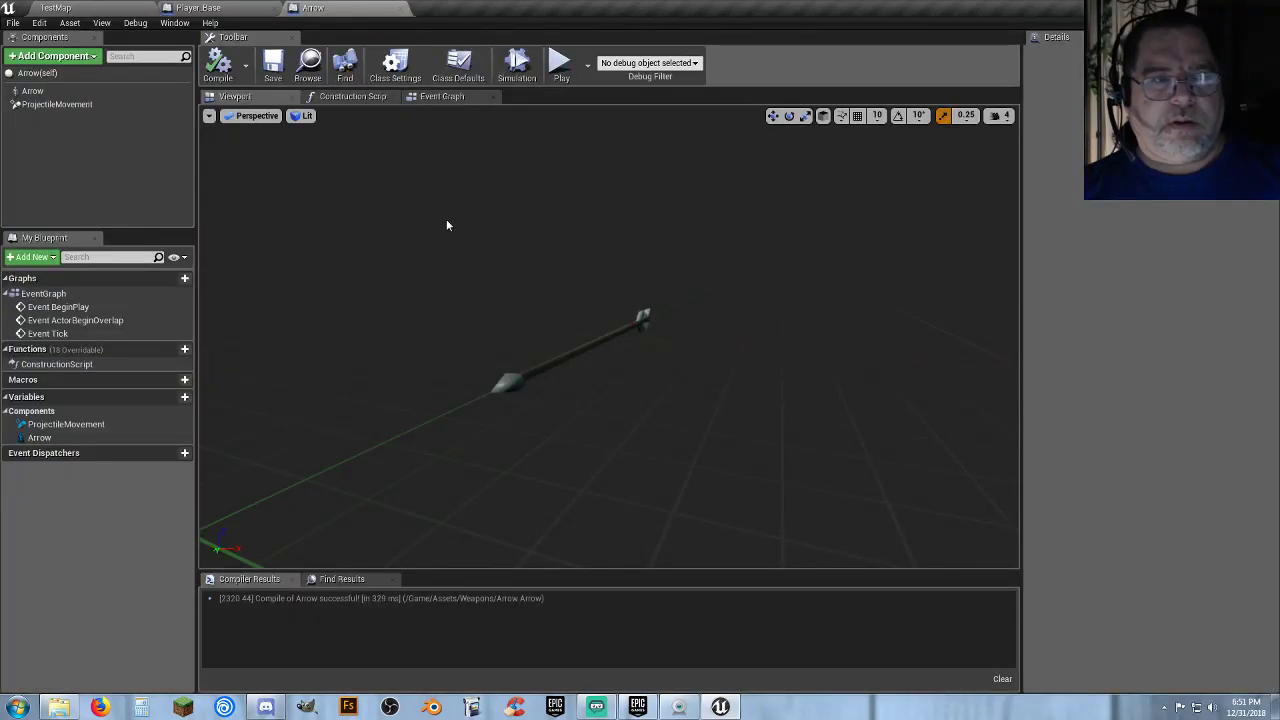
right_drag(609, 337, 660, 340)
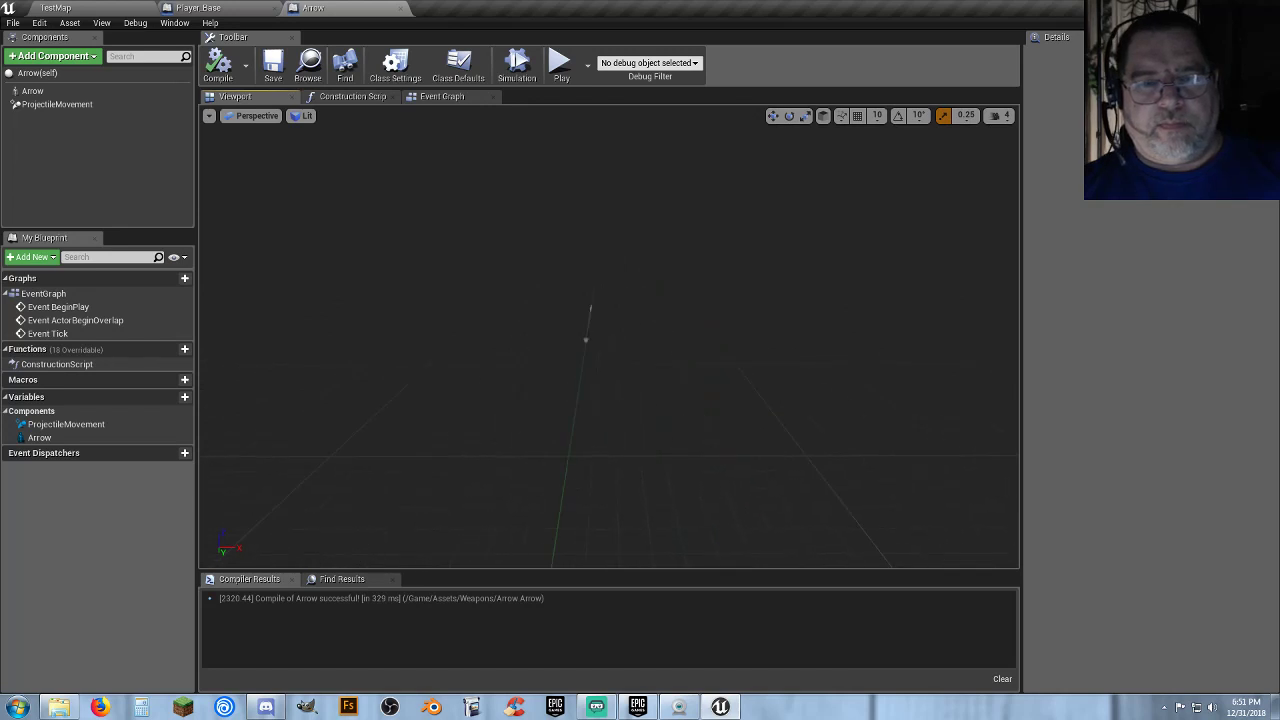
click(35, 91)
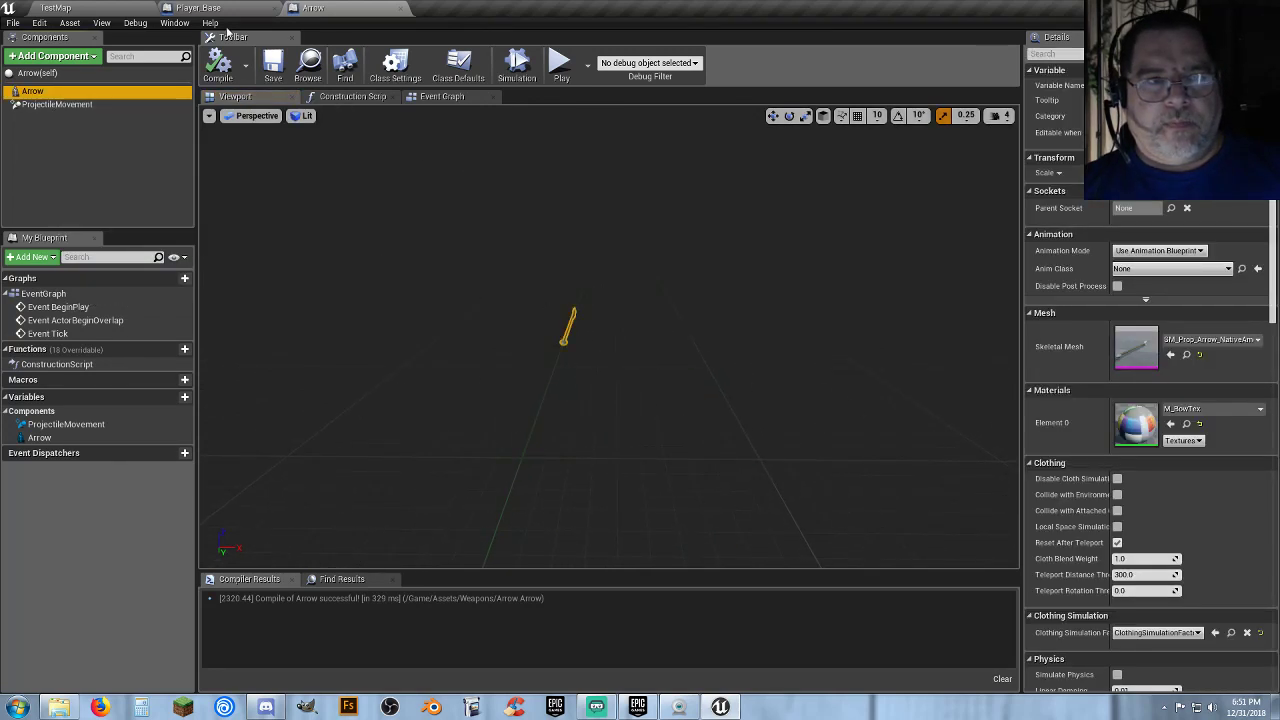
click(121, 7)
click(213, 9)
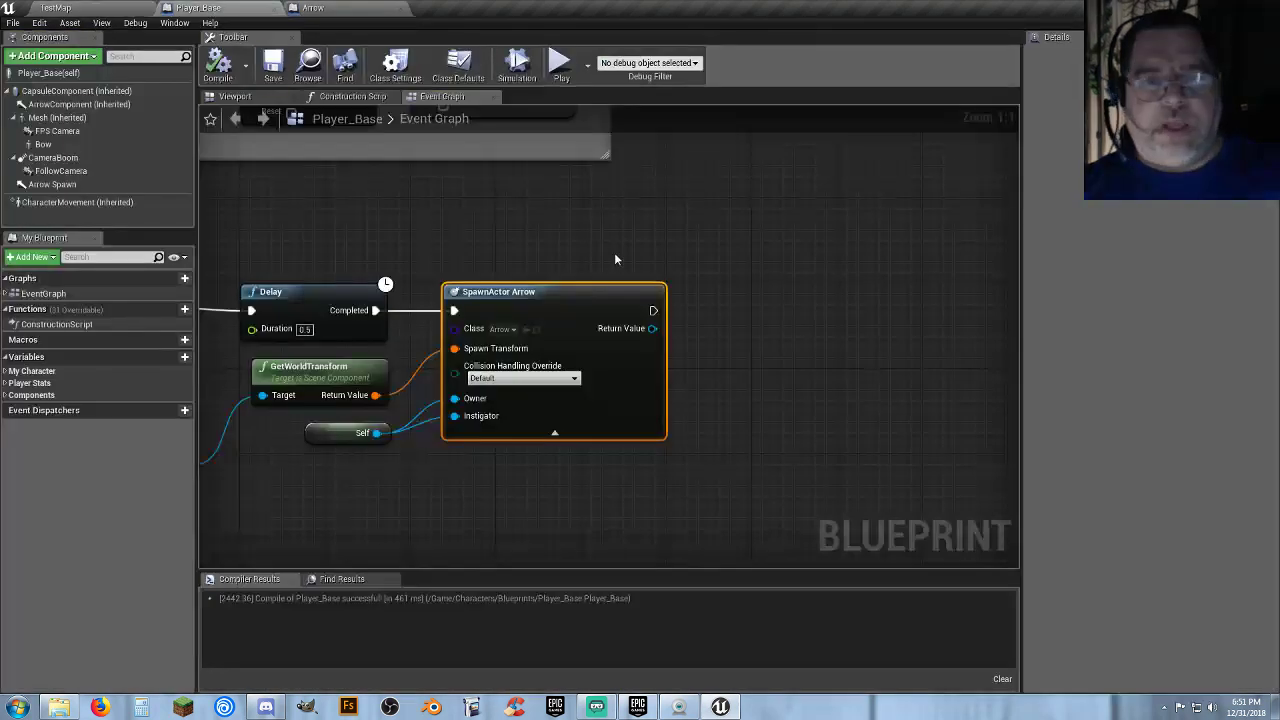
right_drag(540, 247, 854, 210)
right_drag(746, 444, 680, 413)
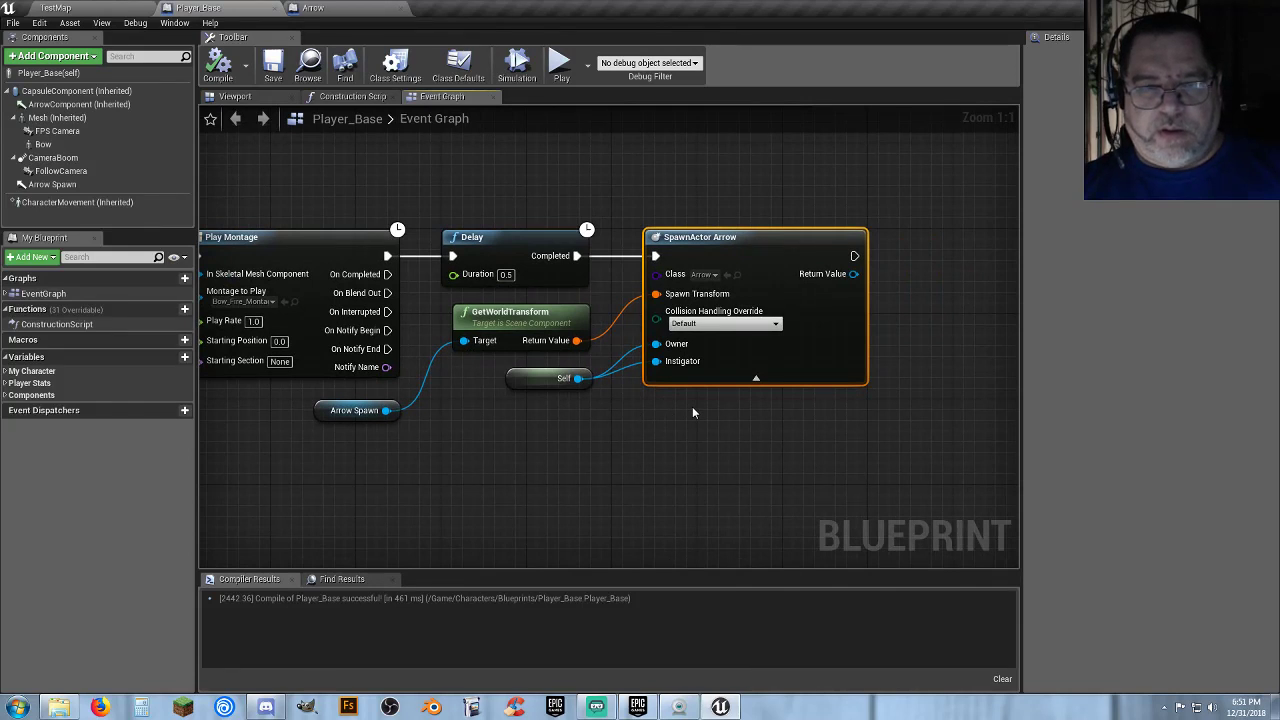
Set Initial Speed and Max Speed of Arrow's ProjectileMovement component to 2500, then compile and save the Arrow blueprint.
click(313, 7)
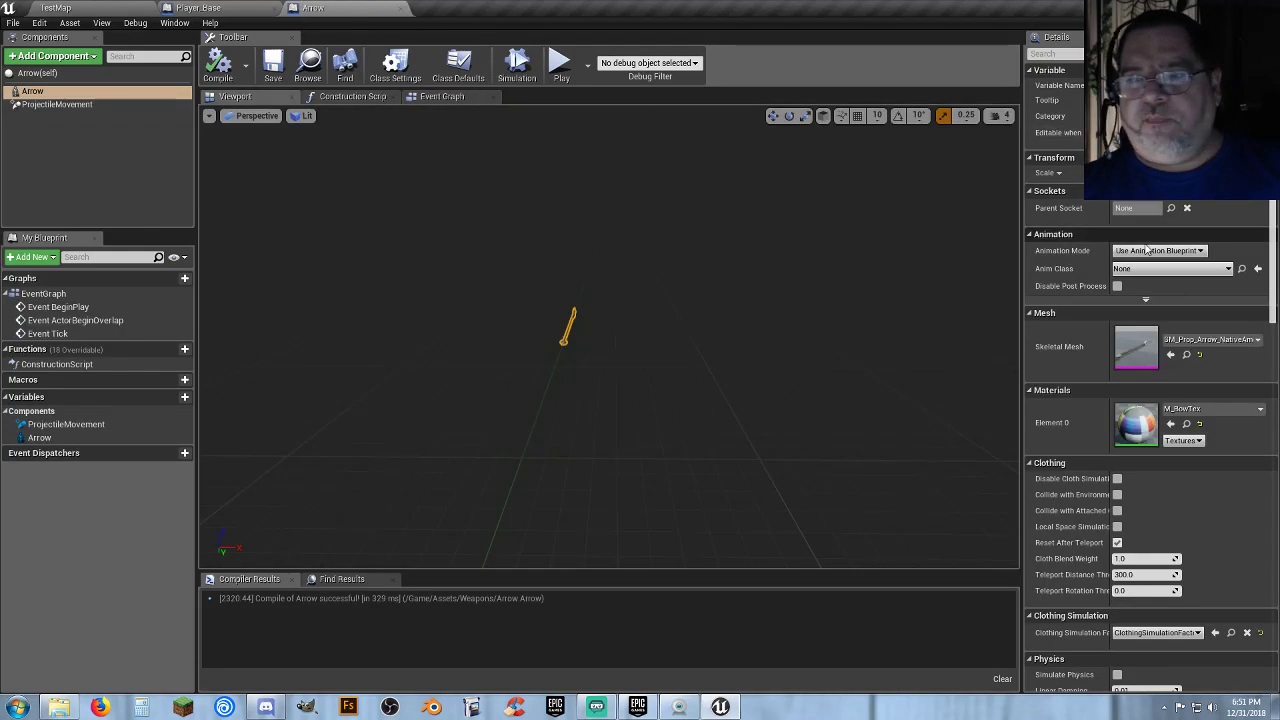
click(57, 104)
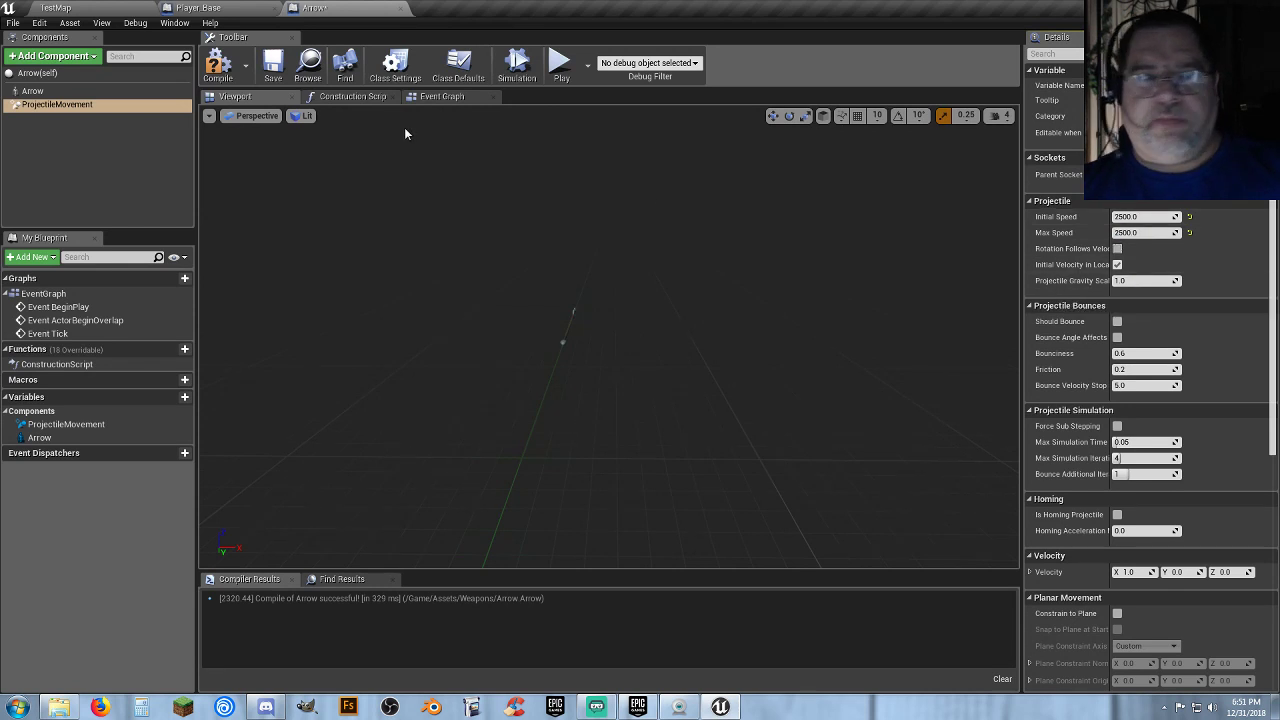
click(252, 64)
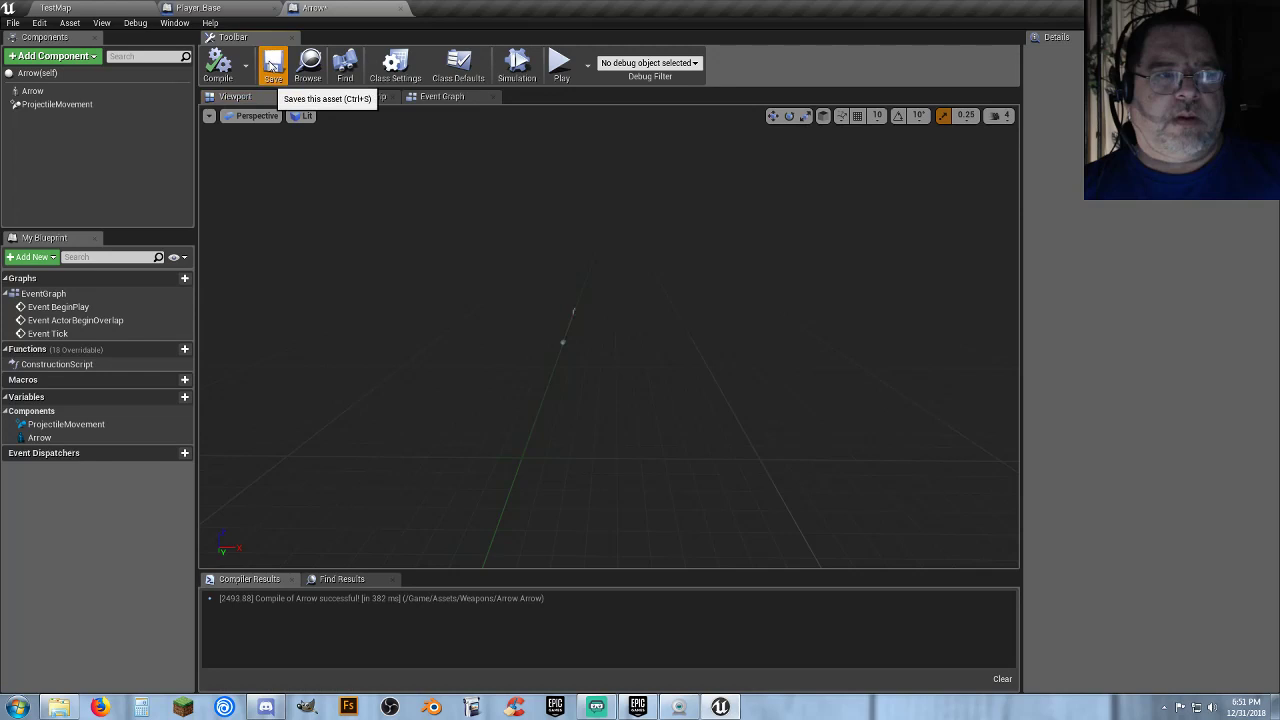
Play the TestMap level and fire repeated arrows from different camera angles to check their speed and direction, then stop.
click(104, 7)
click(660, 48)
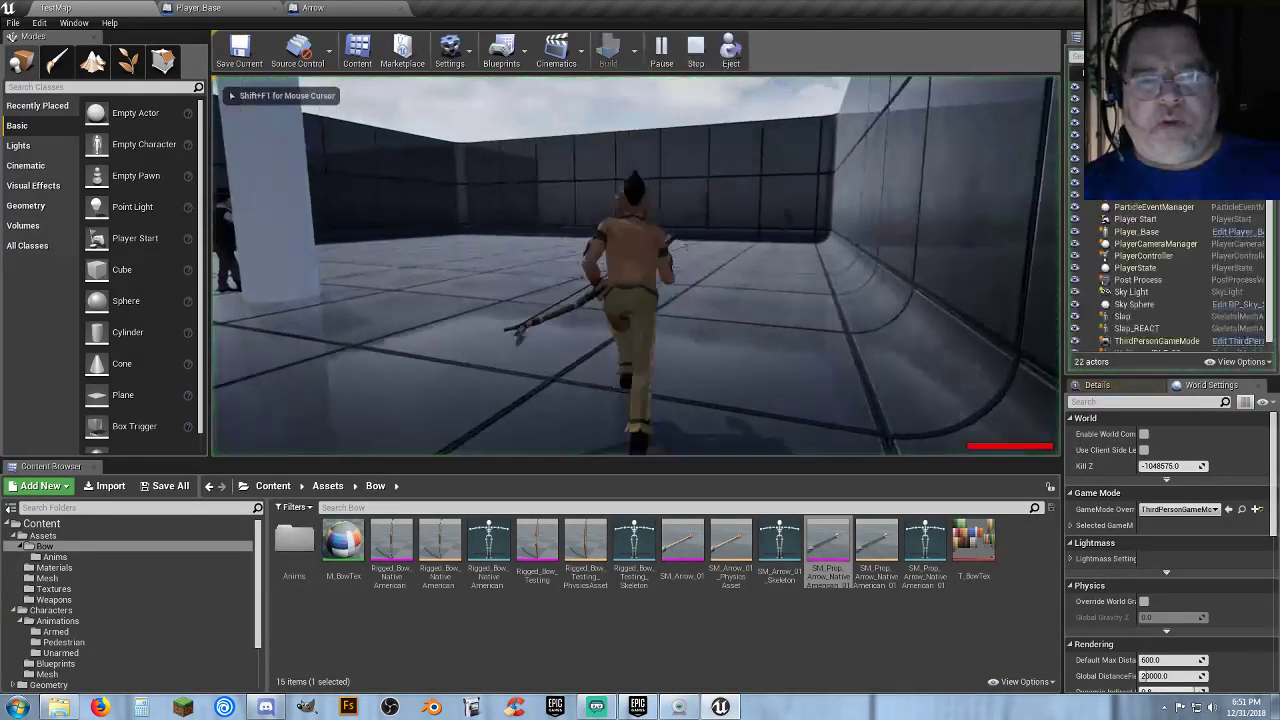
click(636, 266)
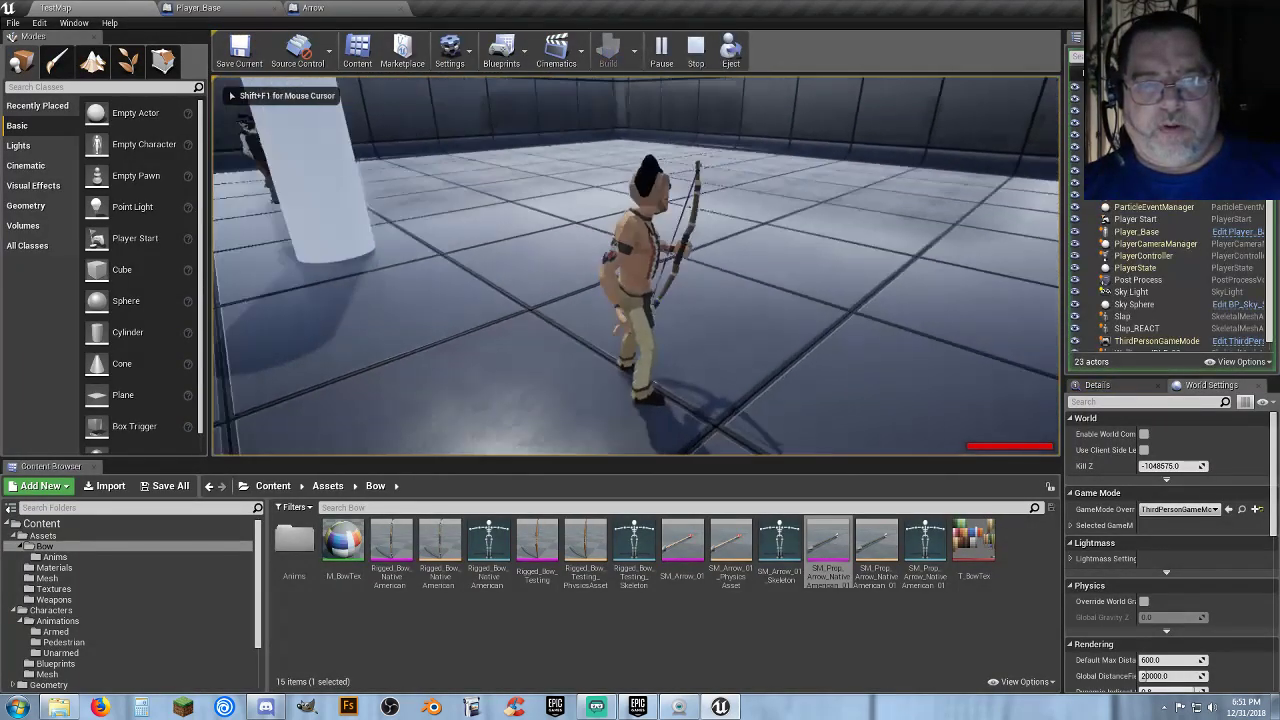
click(636, 266)
click(636, 266)
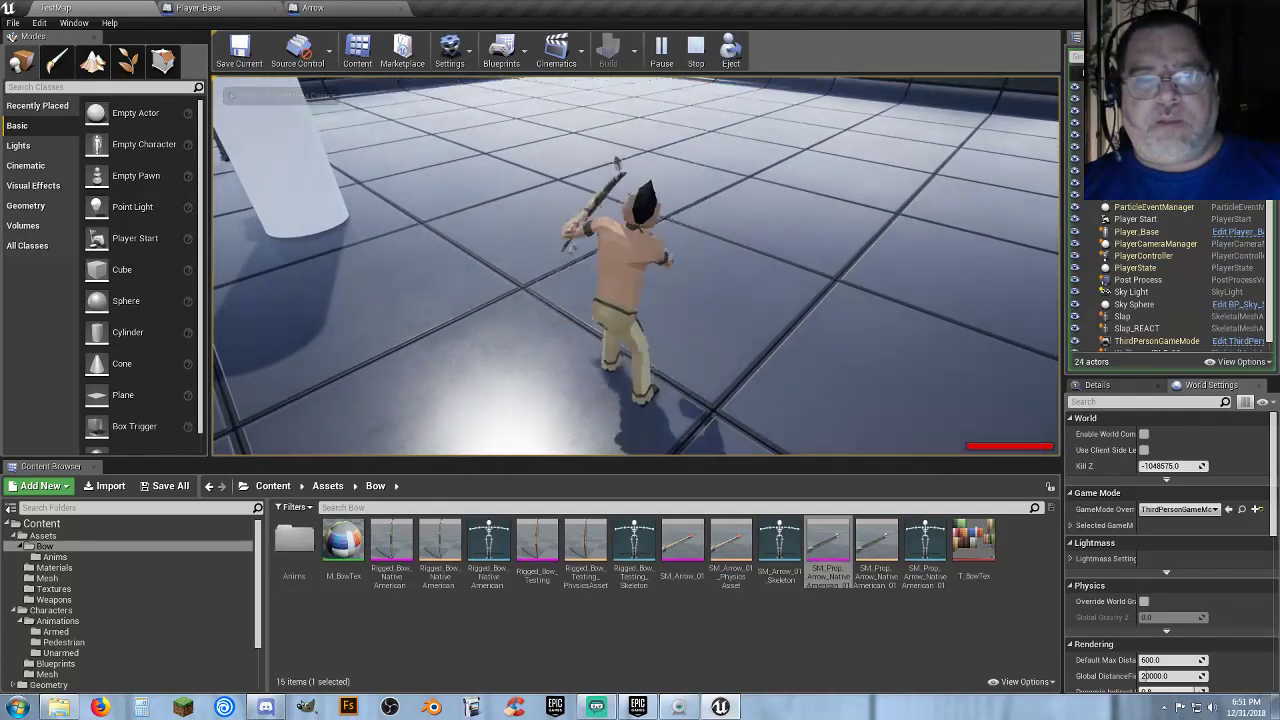
click(636, 266)
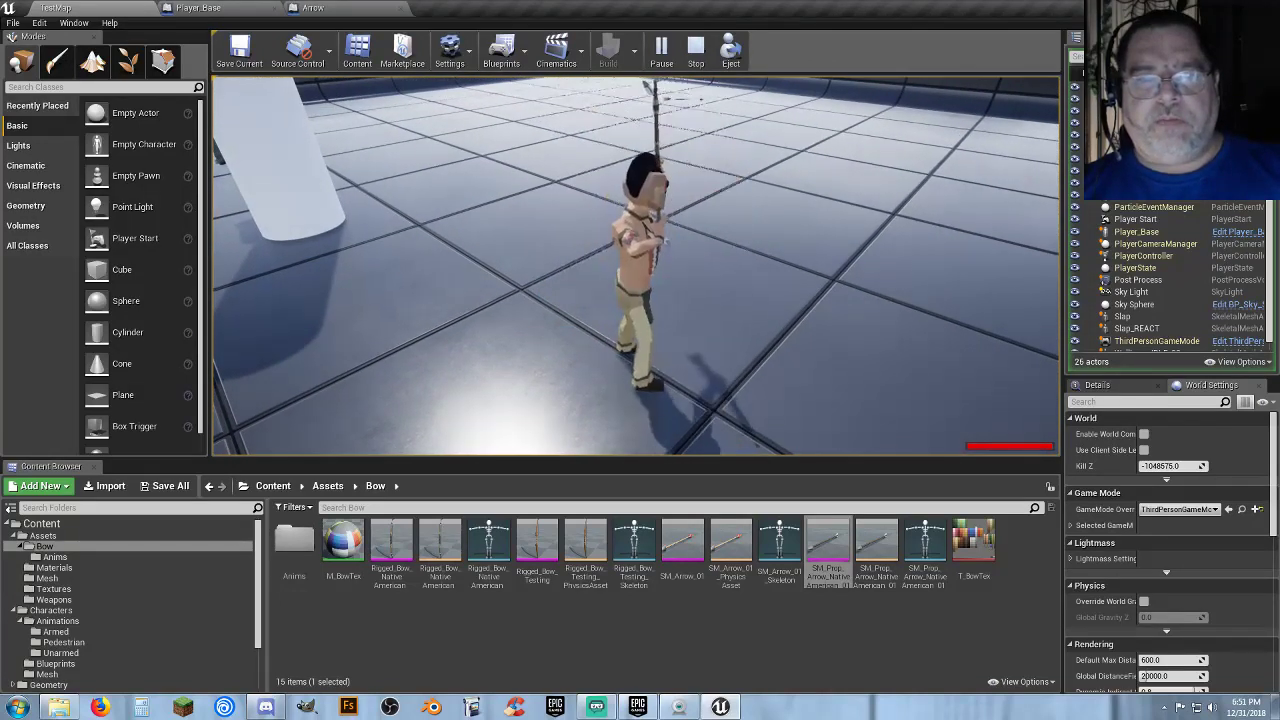
click(636, 266)
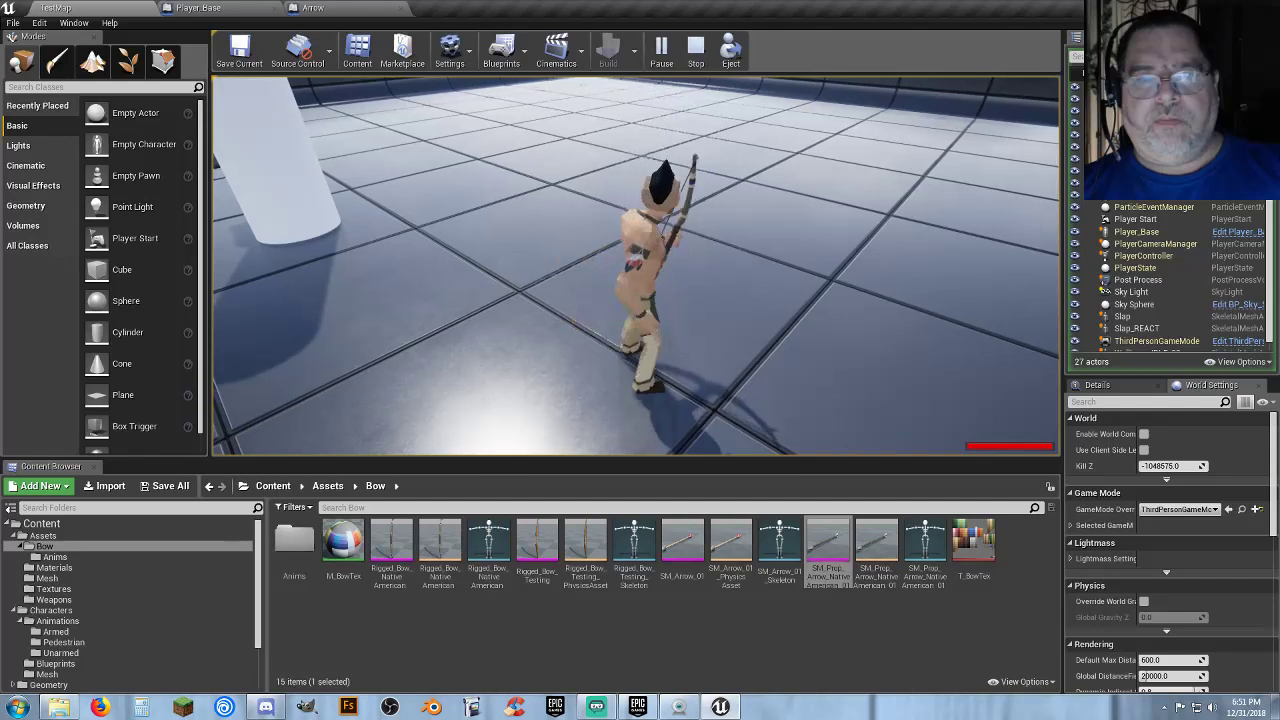
click(636, 266)
click(636, 266)
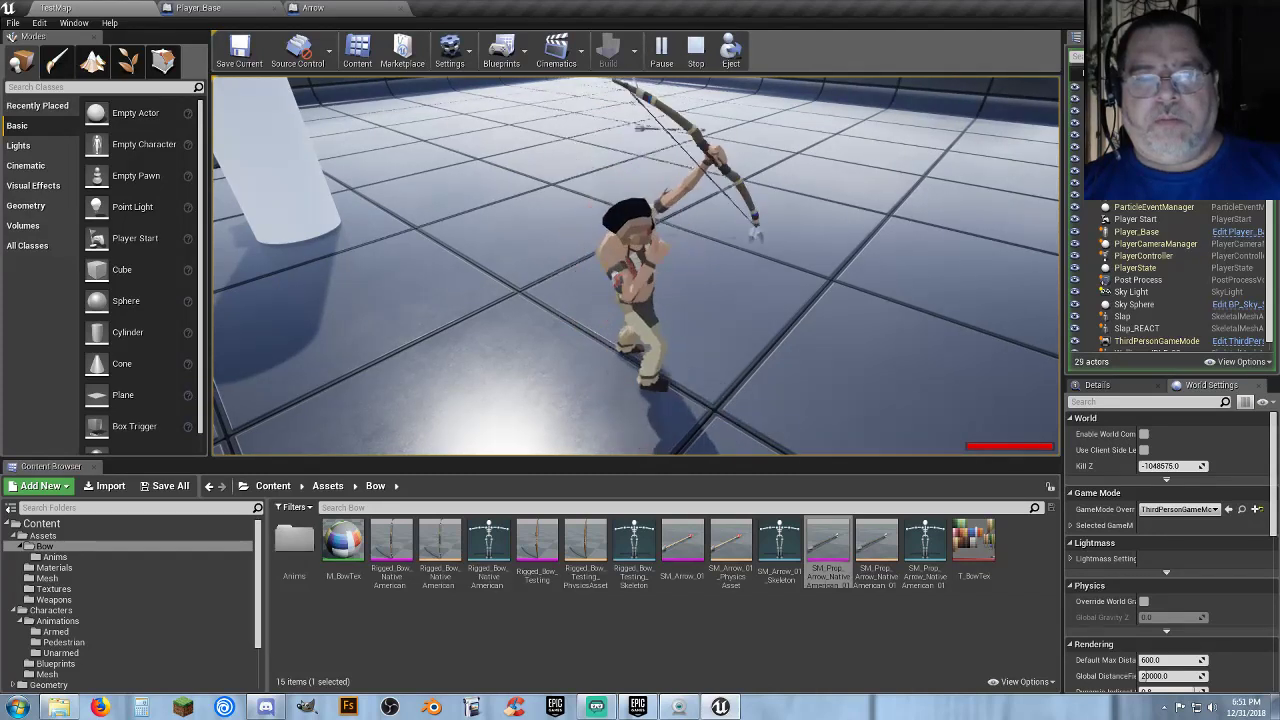
click(636, 266)
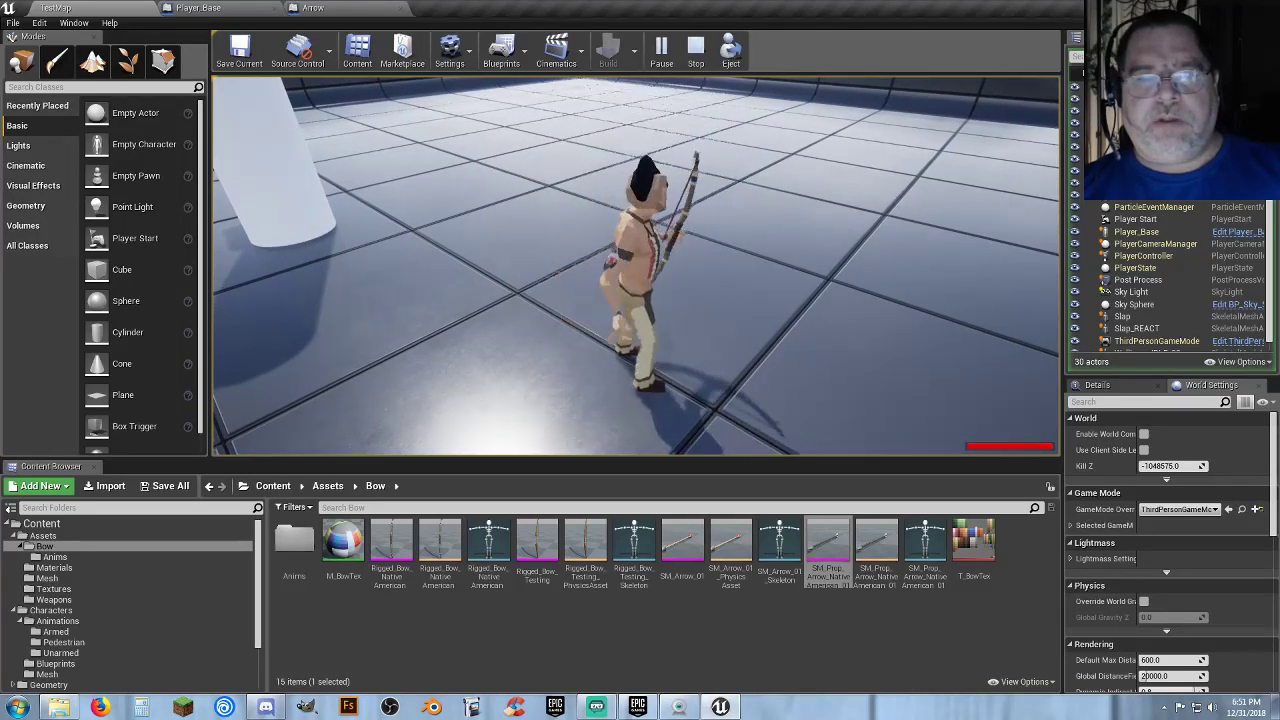
key(Escape)
Compare the Arrow Spawn component's direction in Player_Base's viewport with the orientation of the mesh in the Arrow blueprint.
click(238, 9)
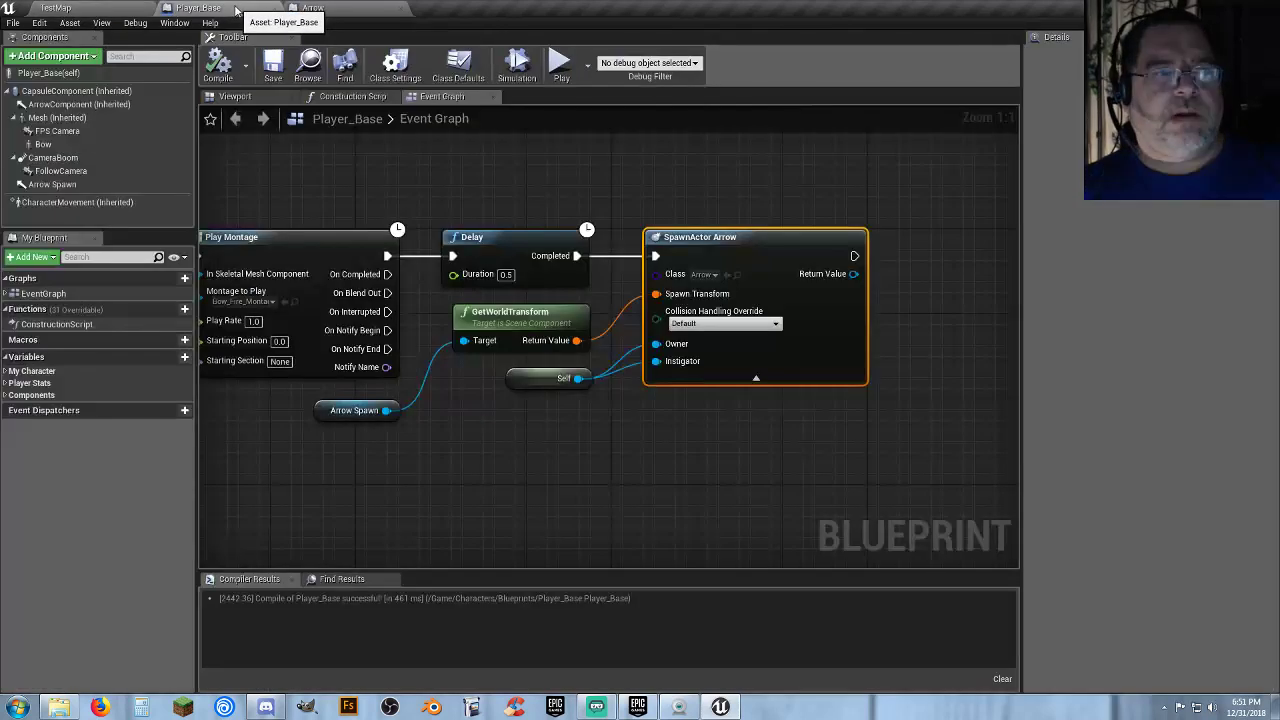
click(55, 184)
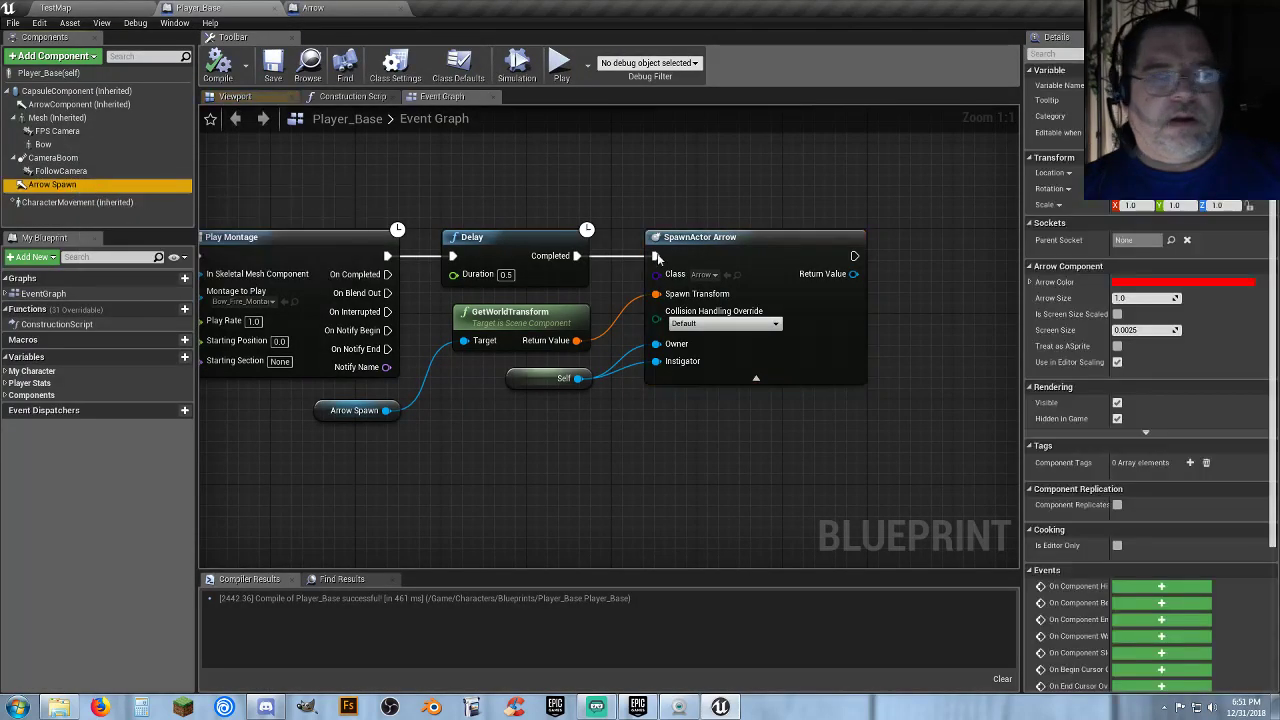
click(246, 98)
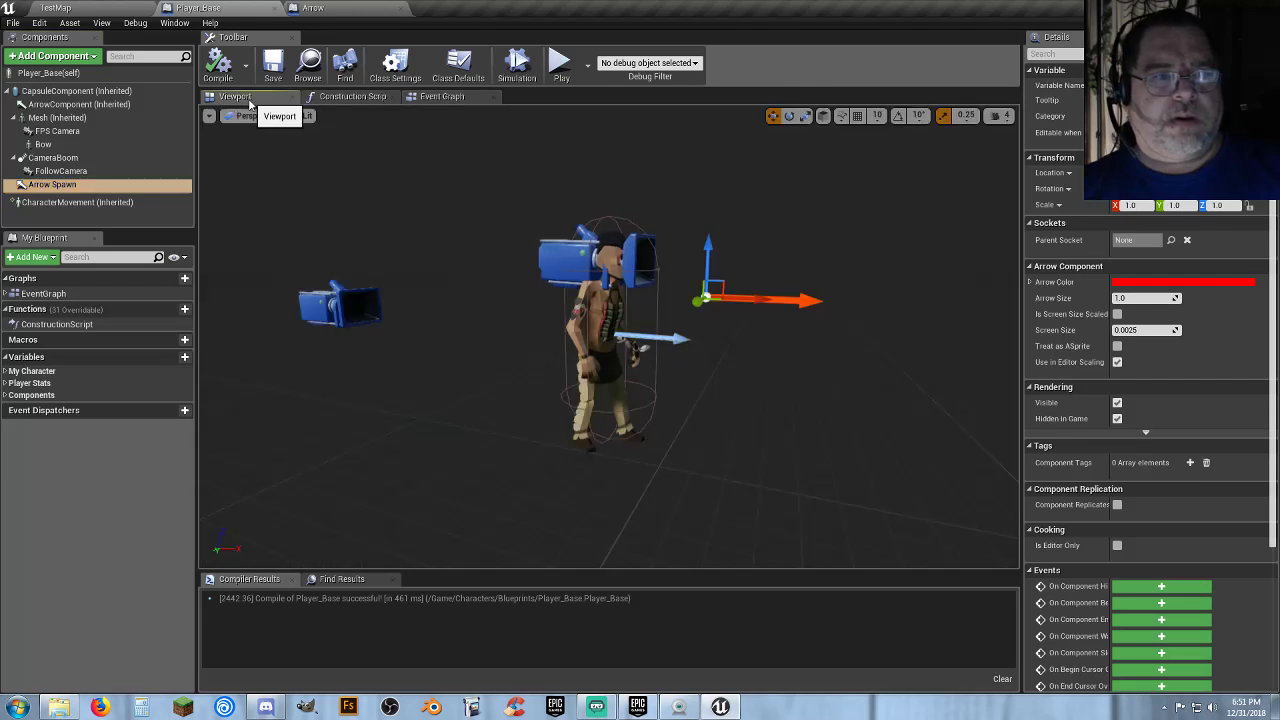
alt+drag(523, 348, 340, 352)
right_drag(508, 350, 740, 350)
mouse_move(543, 370)
right_down()
mouse_move(543, 355)
mouse_move(545, 380)
right_up()
alt+drag(545, 380, 535, 380)
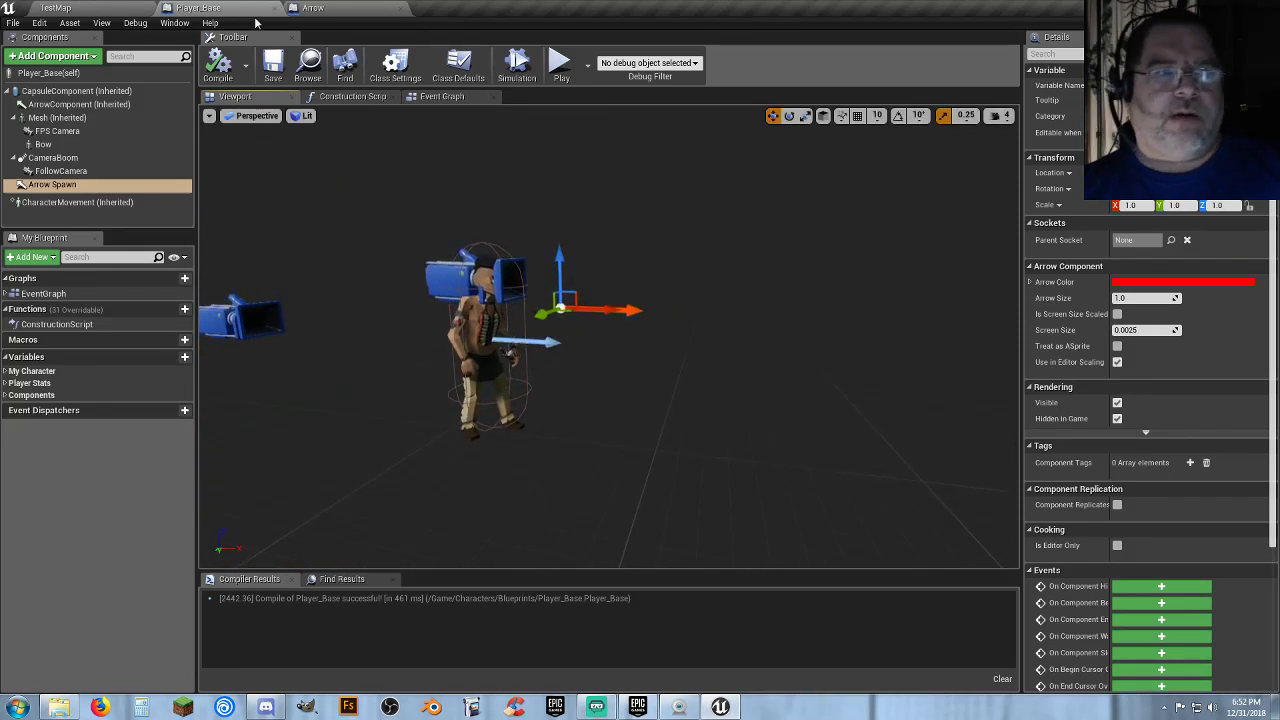
click(330, 8)
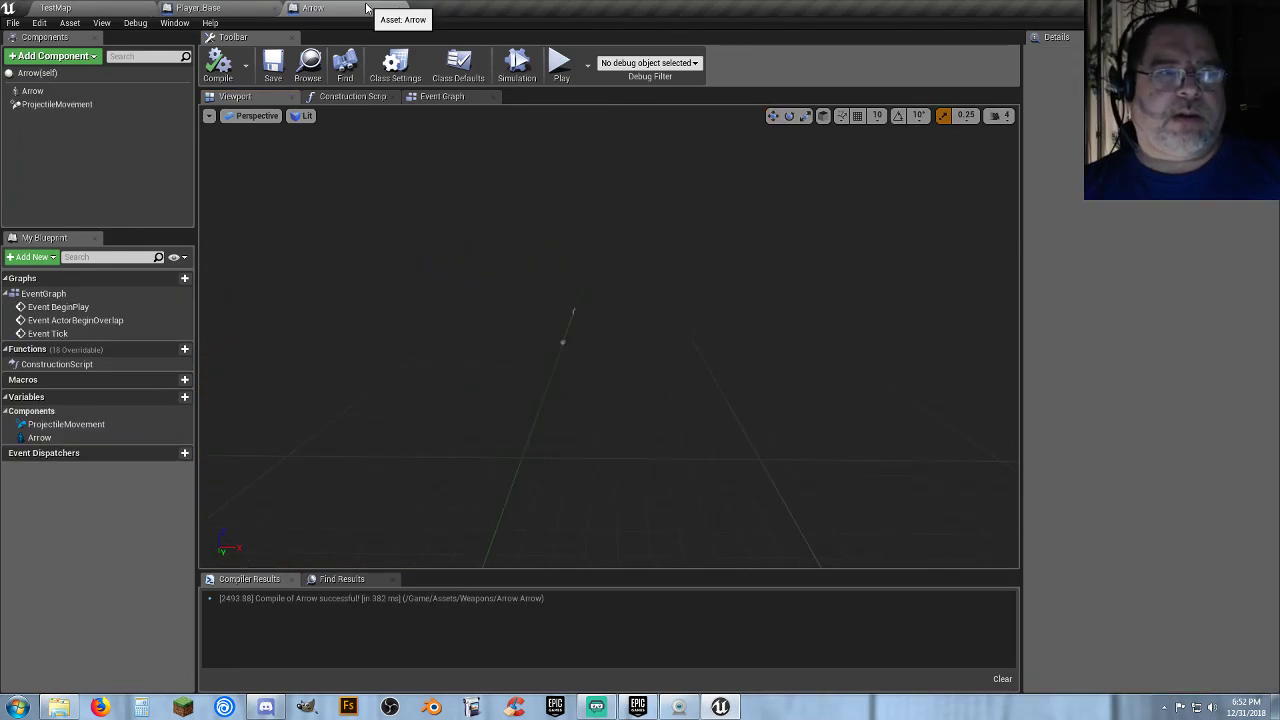
click(40, 91)
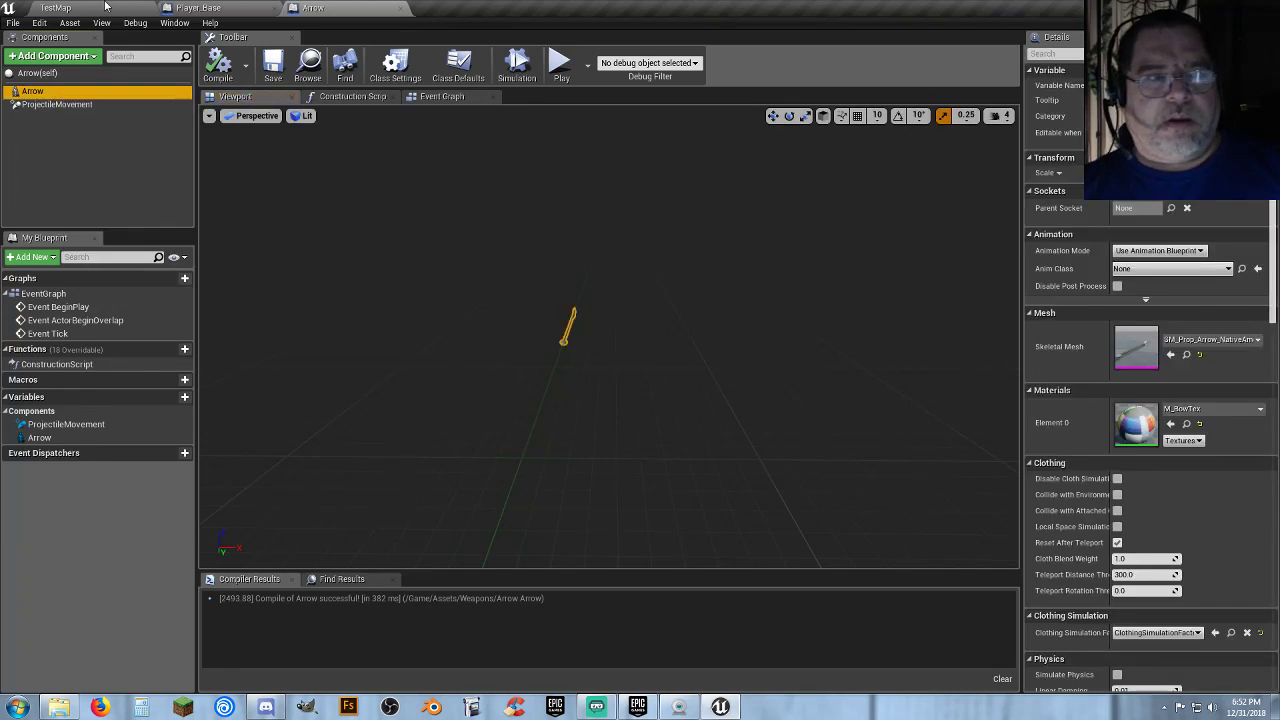
Play the TestMap level again to recheck how arrows leave the character's bow, then stop the session.
click(55, 8)
click(660, 50)
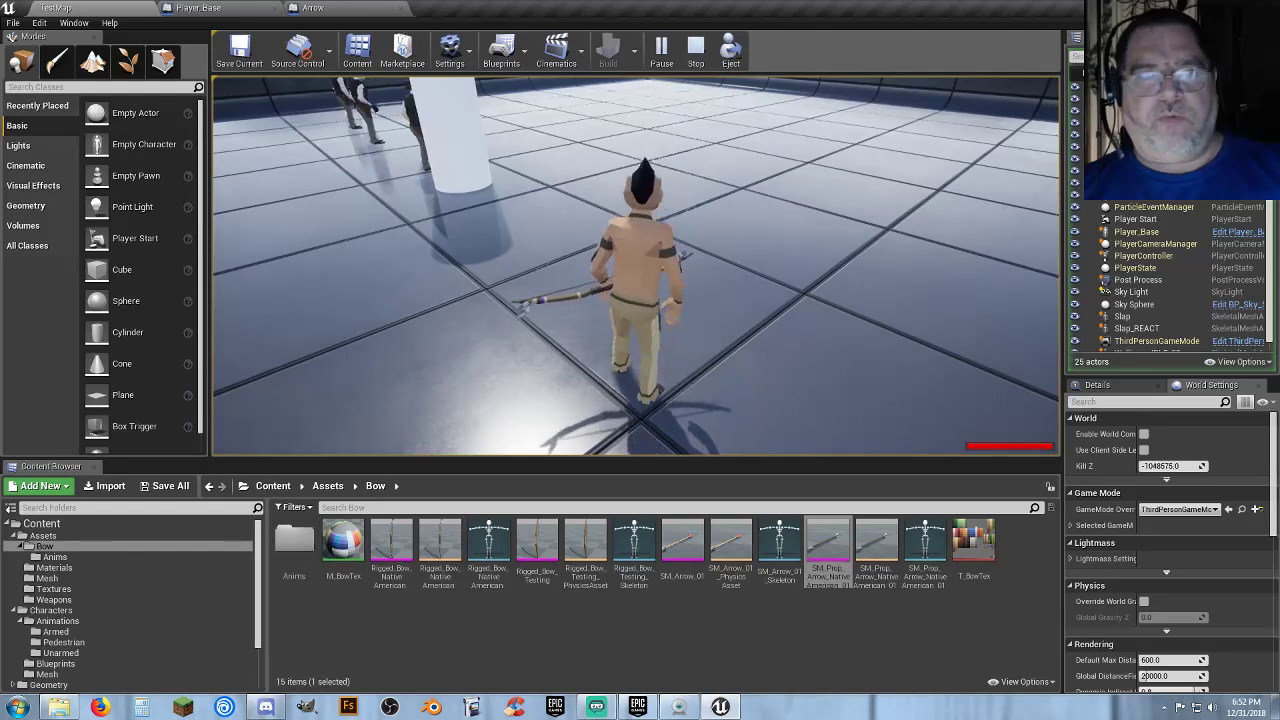
key(Escape)
Try to rotate the arrow mesh component in the Arrow blueprint's viewport.
click(330, 8)
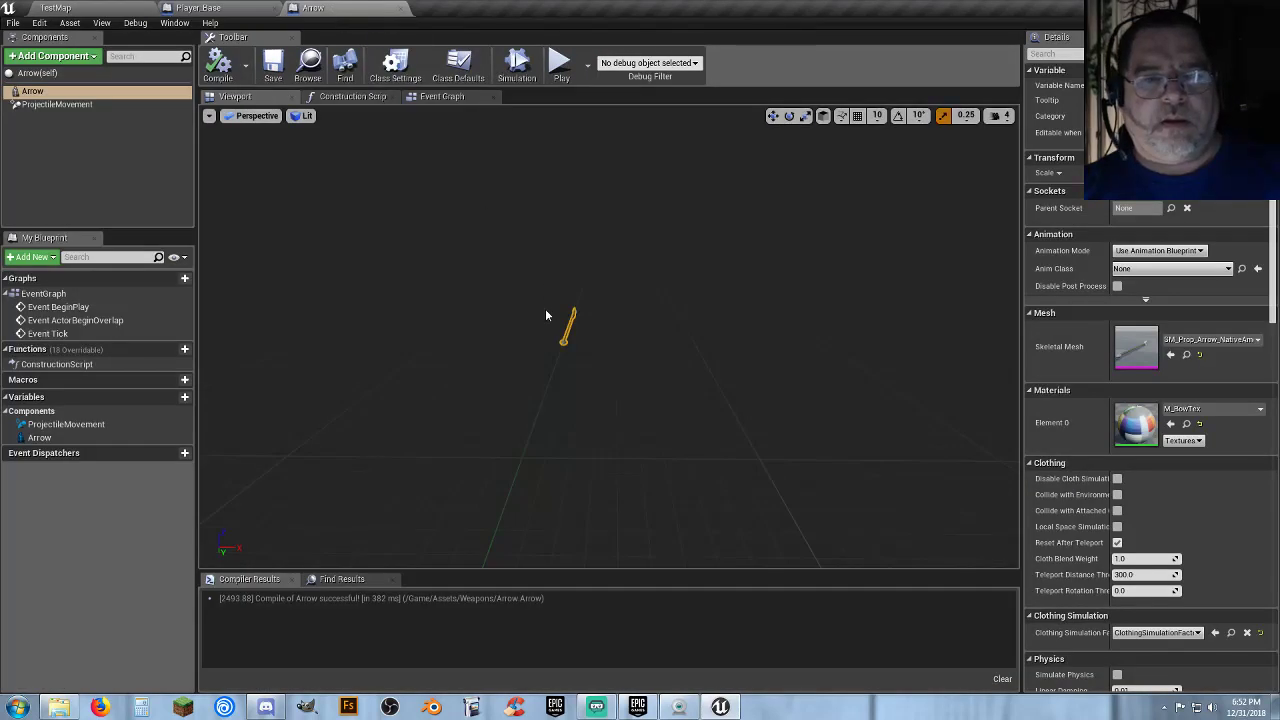
drag(572, 333, 470, 340)
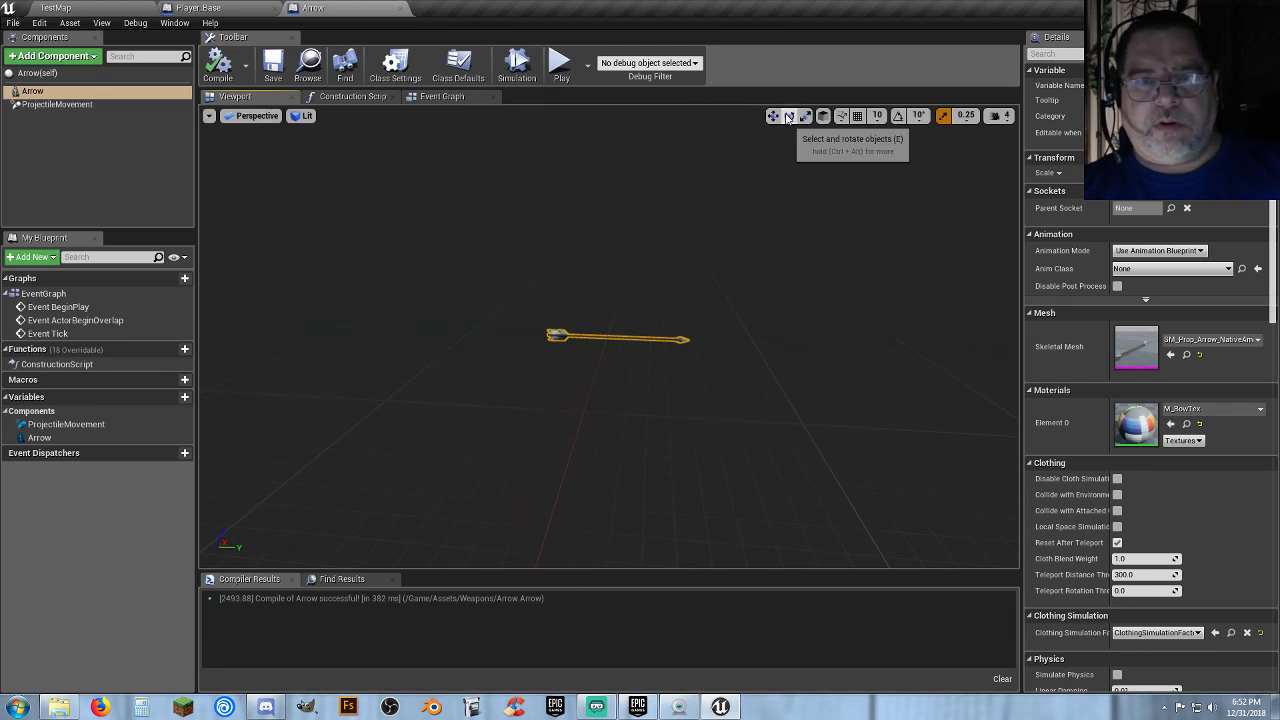
click(606, 334)
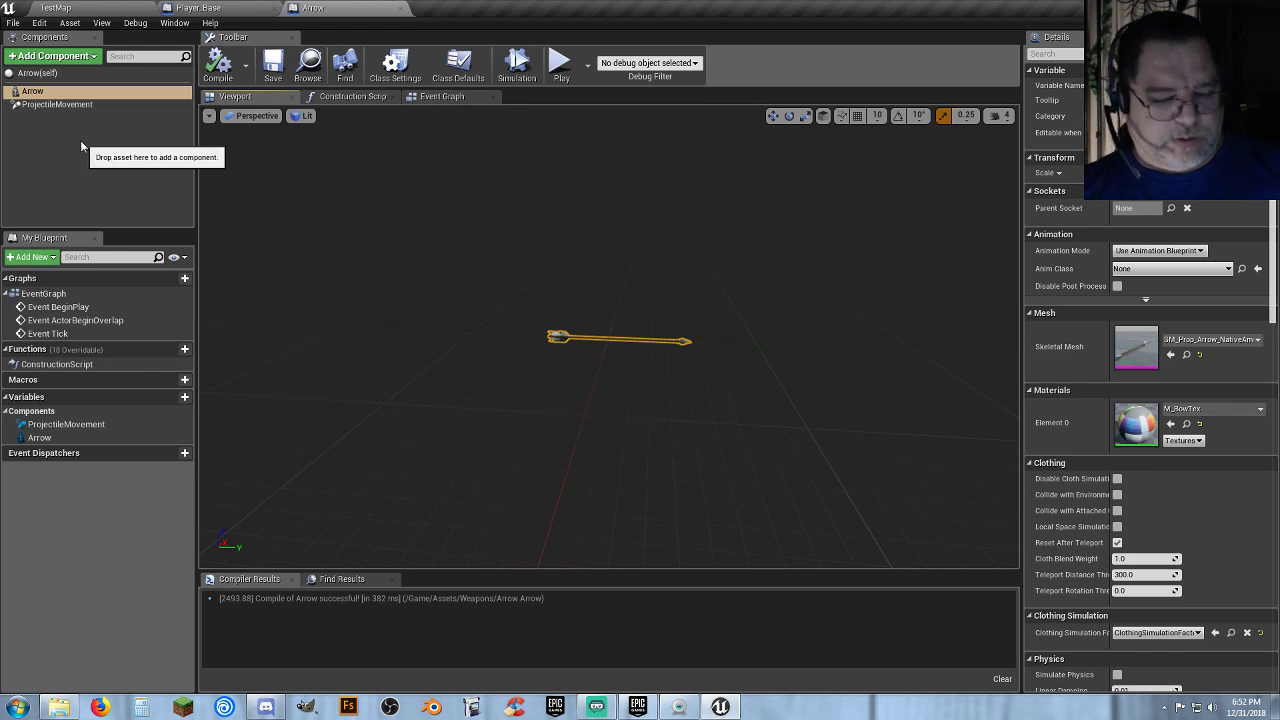
Undo the latest node moves and component node addition, then close the Arrow blueprint and return to the TestMap level.
key(ctrl+z)
key(ctrl+z)
key(ctrl+z)
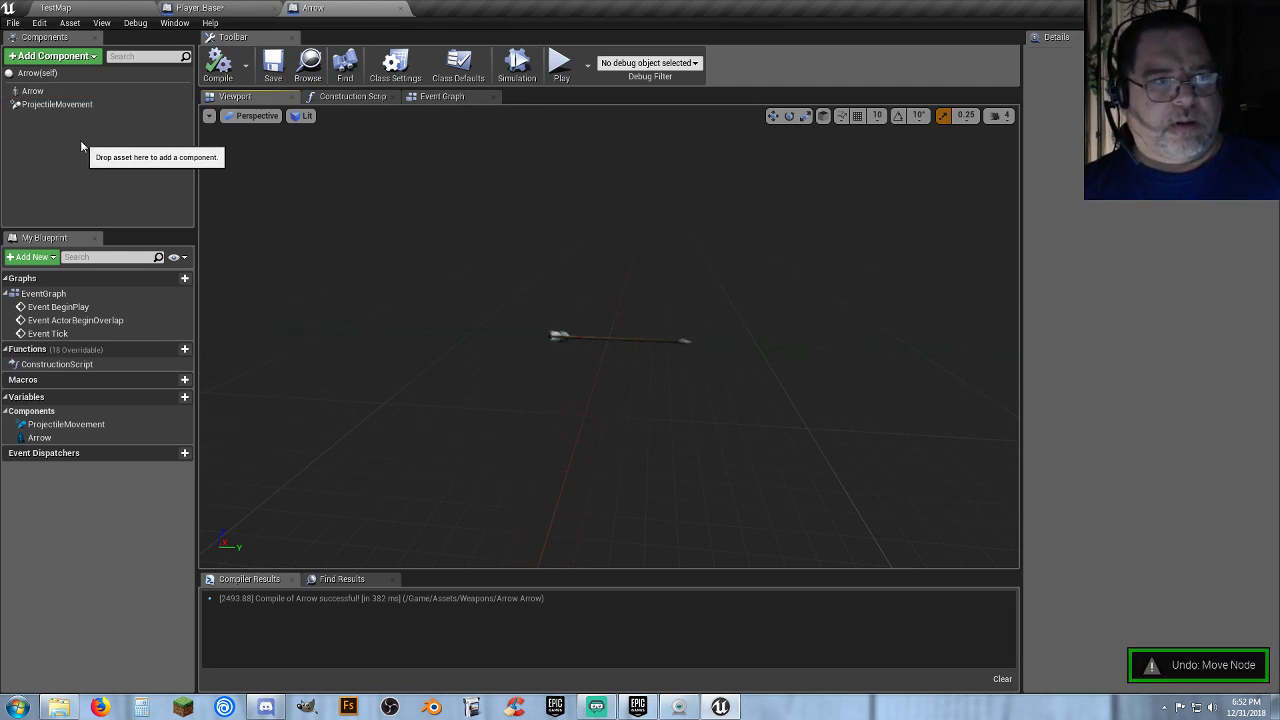
key(ctrl+z)
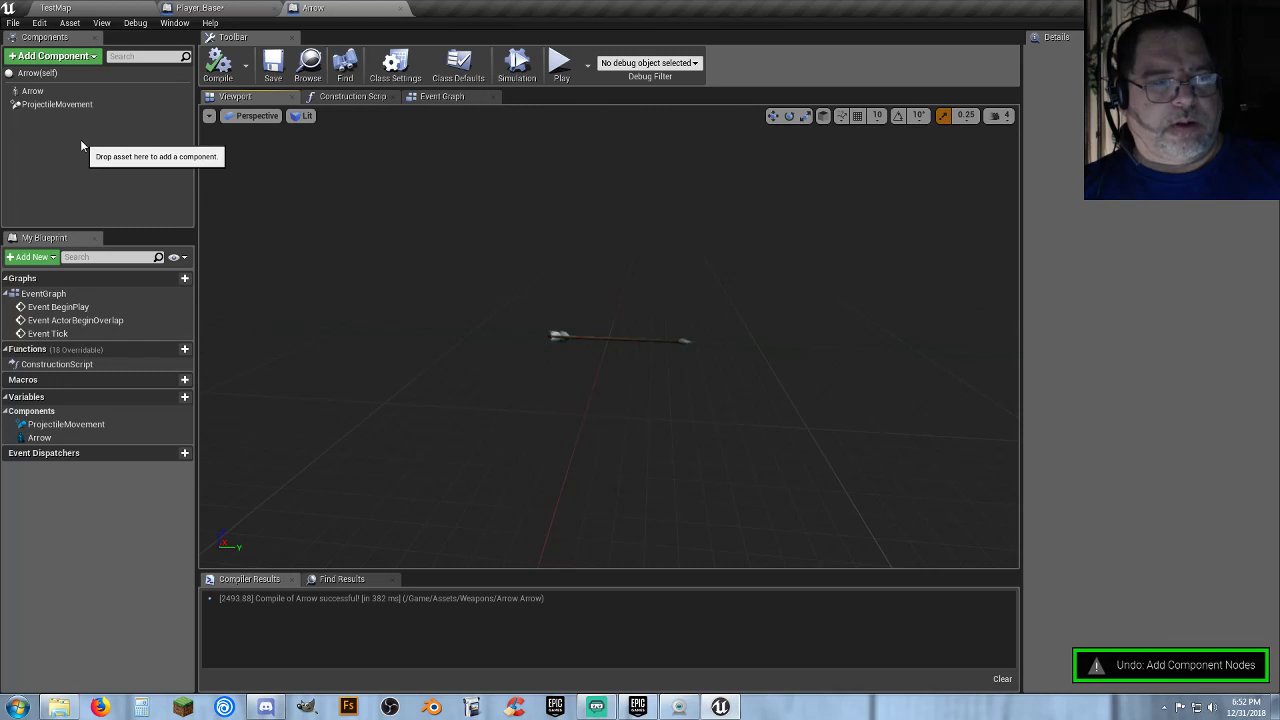
key(ctrl+z)
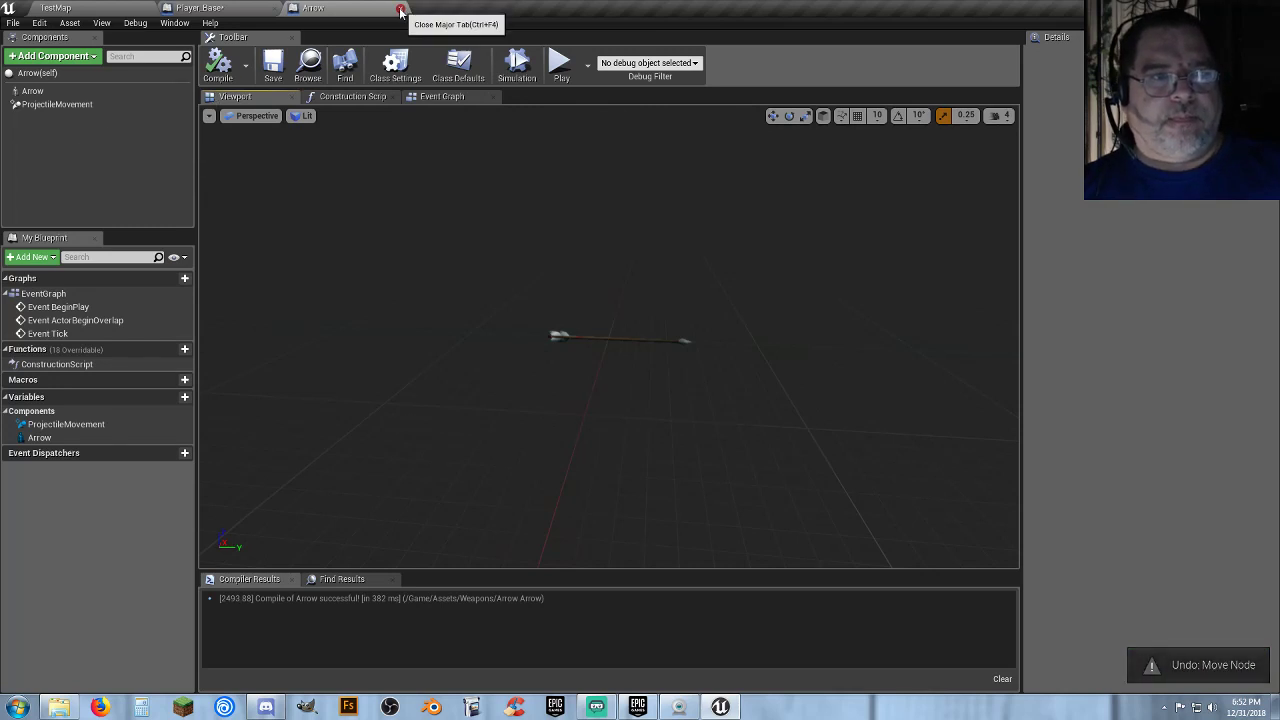
click(400, 10)
click(55, 8)
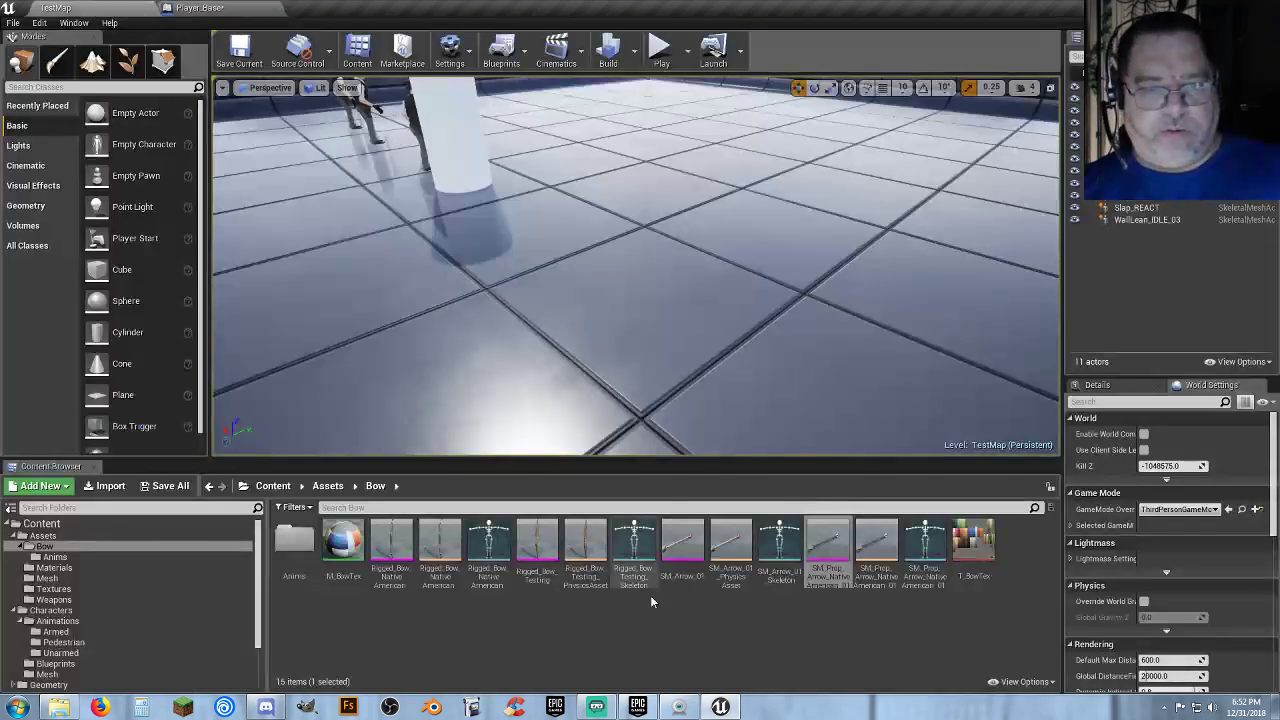
Force delete the Arrow blueprint from the Weapons folder despite its remaining references.
click(76, 600)
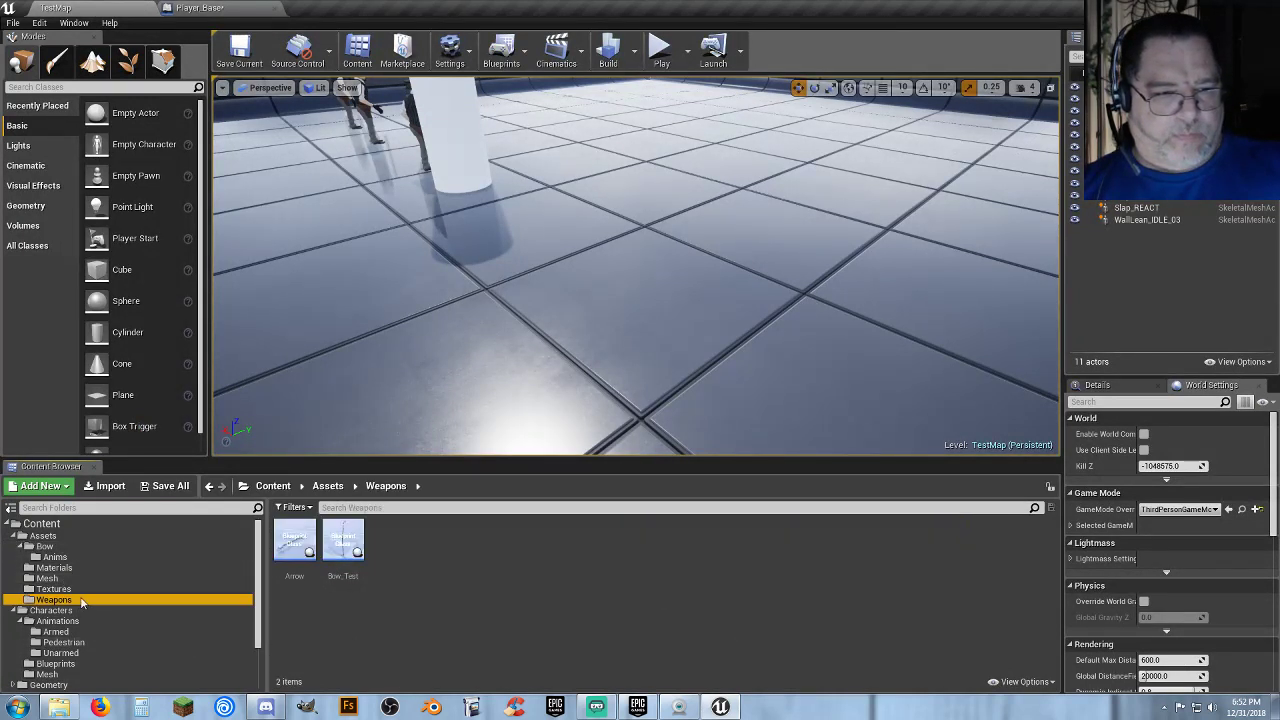
click(298, 555)
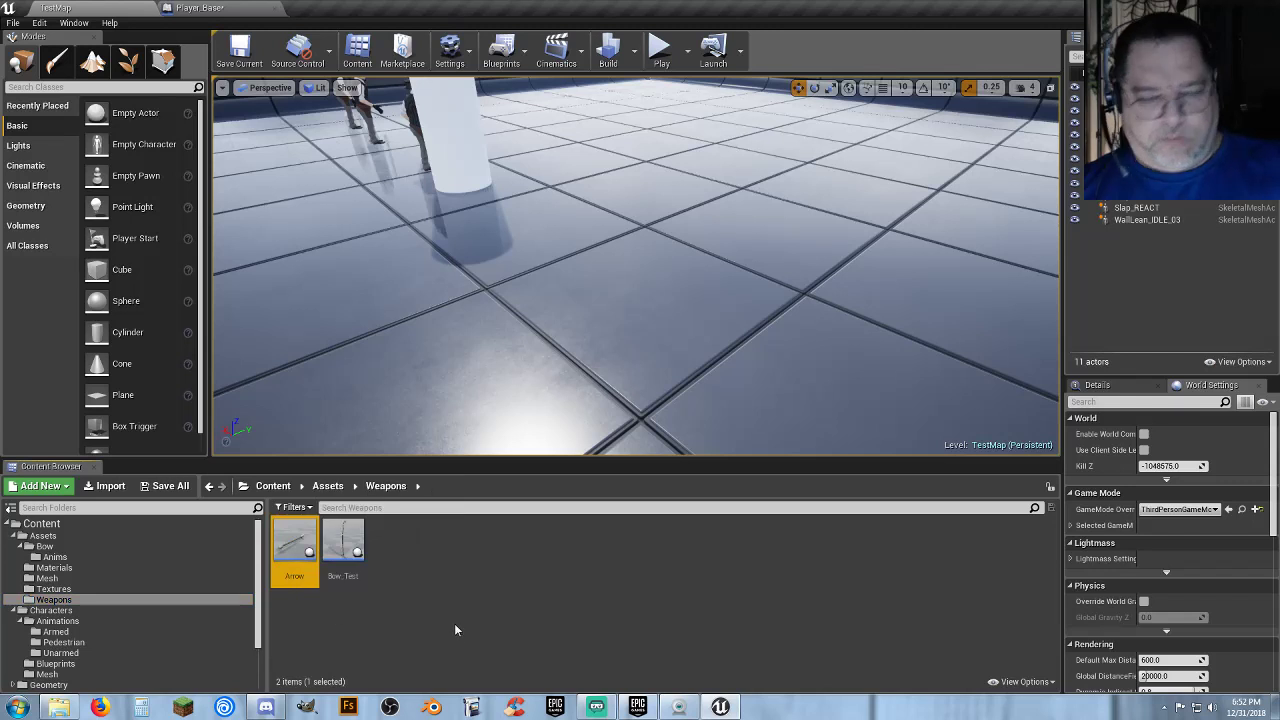
key(Delete)
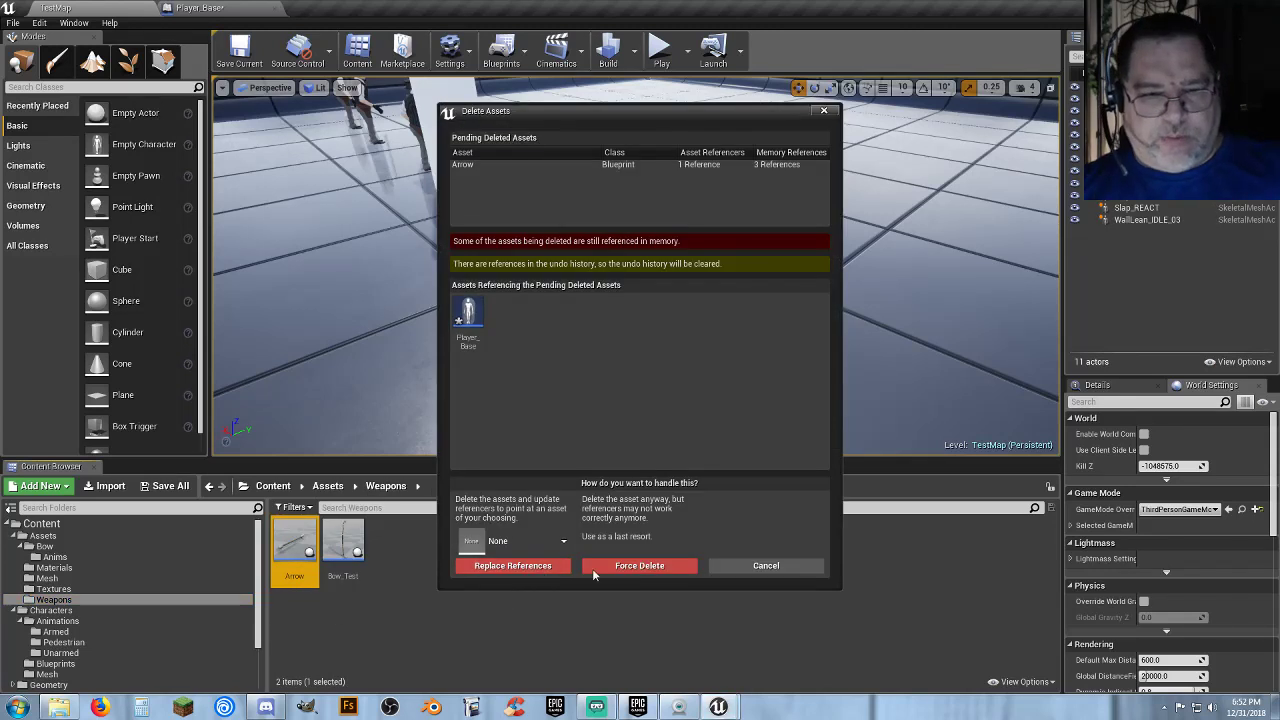
click(628, 566)
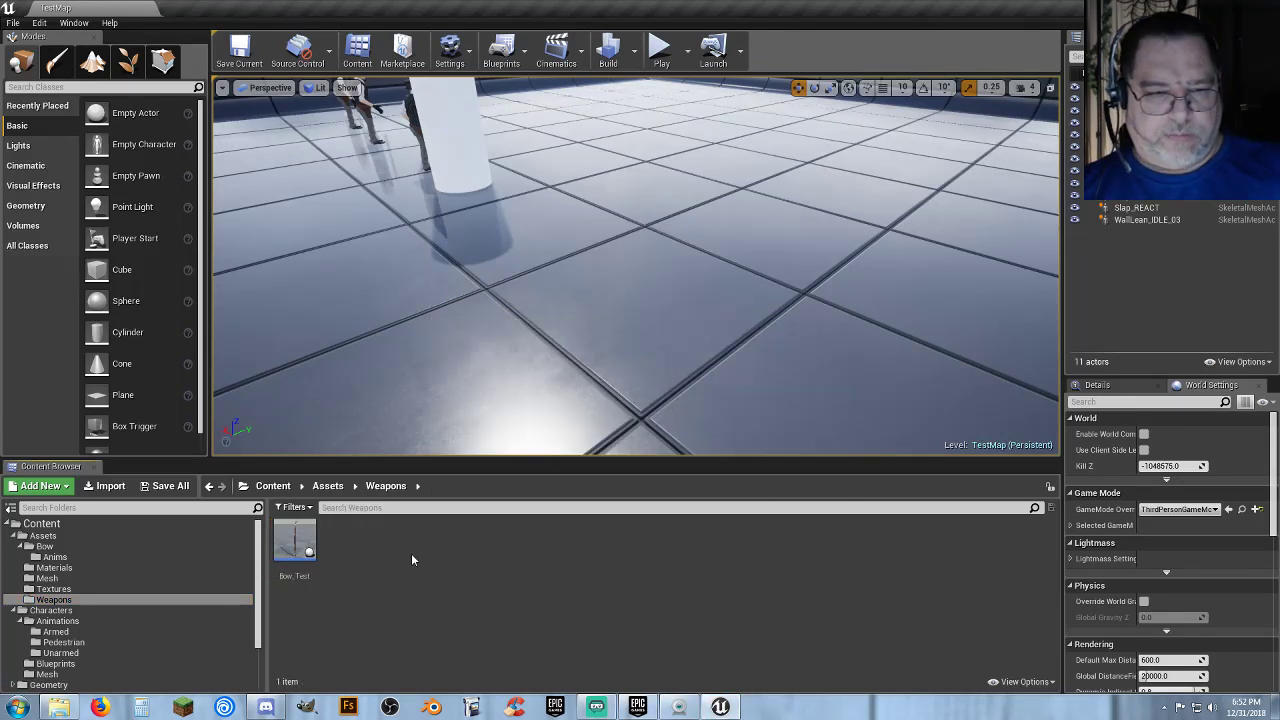
Create a new Blueprint class named Arrow_BP in the Weapons folder and open it for editing.
right_click(384, 548)
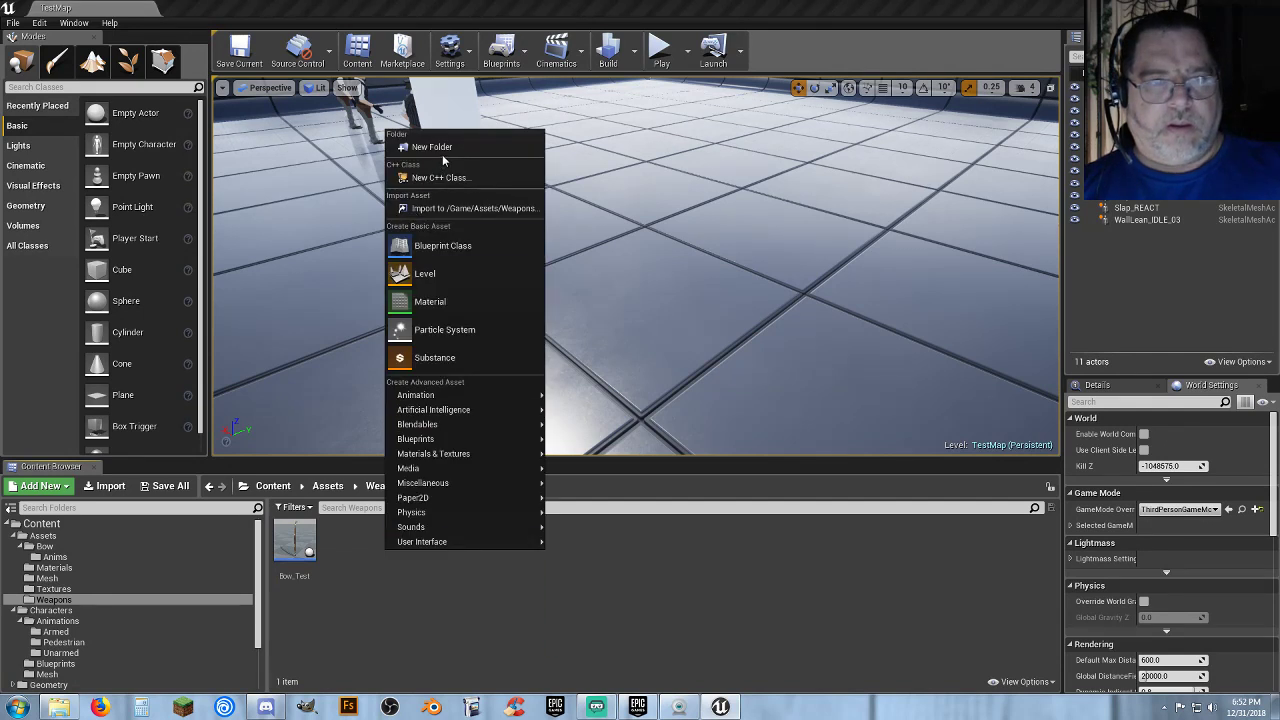
click(430, 245)
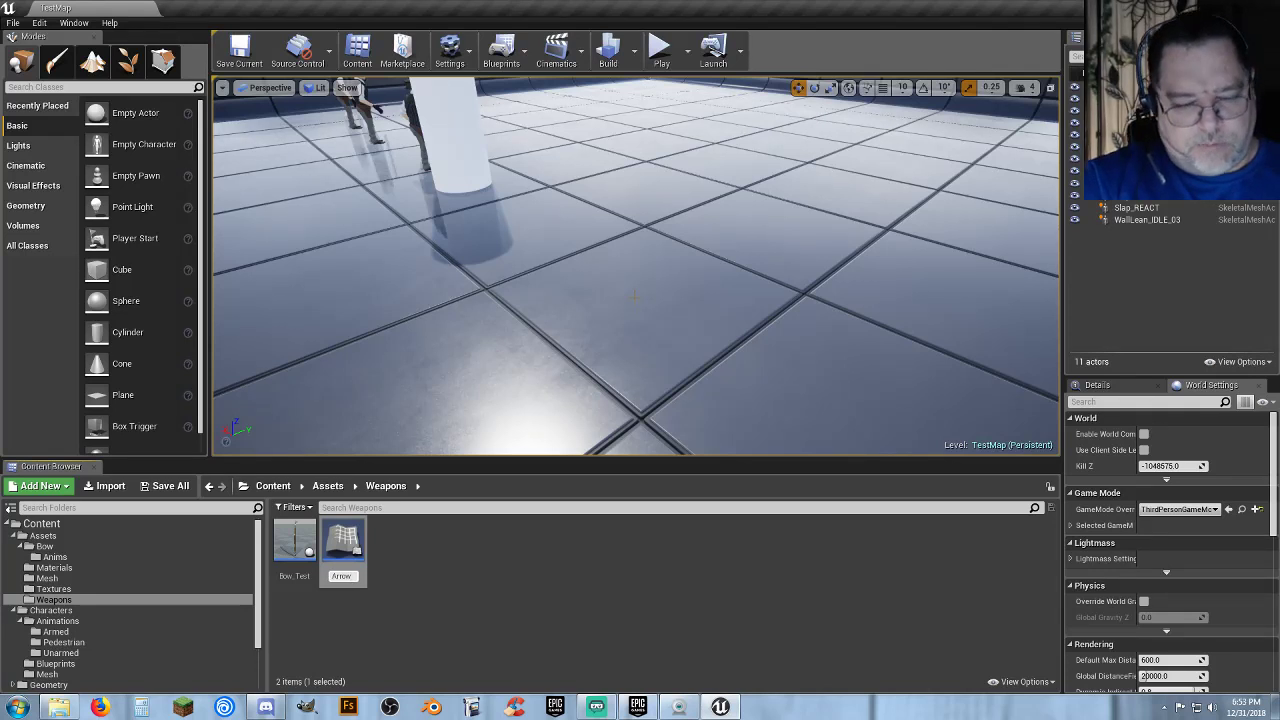
text(Arrow_BP)
key(Return)
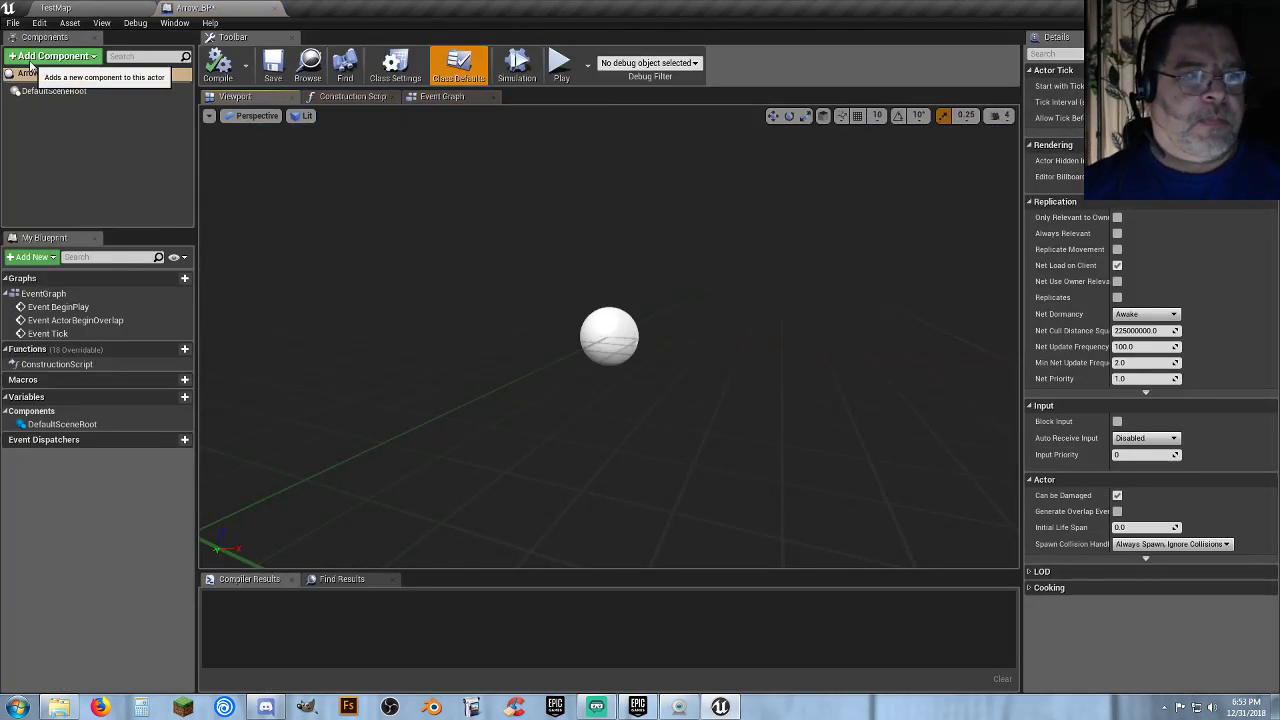
Add a skeletal mesh component to Arrow_BP using the SM_Arrow_01 asset from the Bow folder.
click(31, 60)
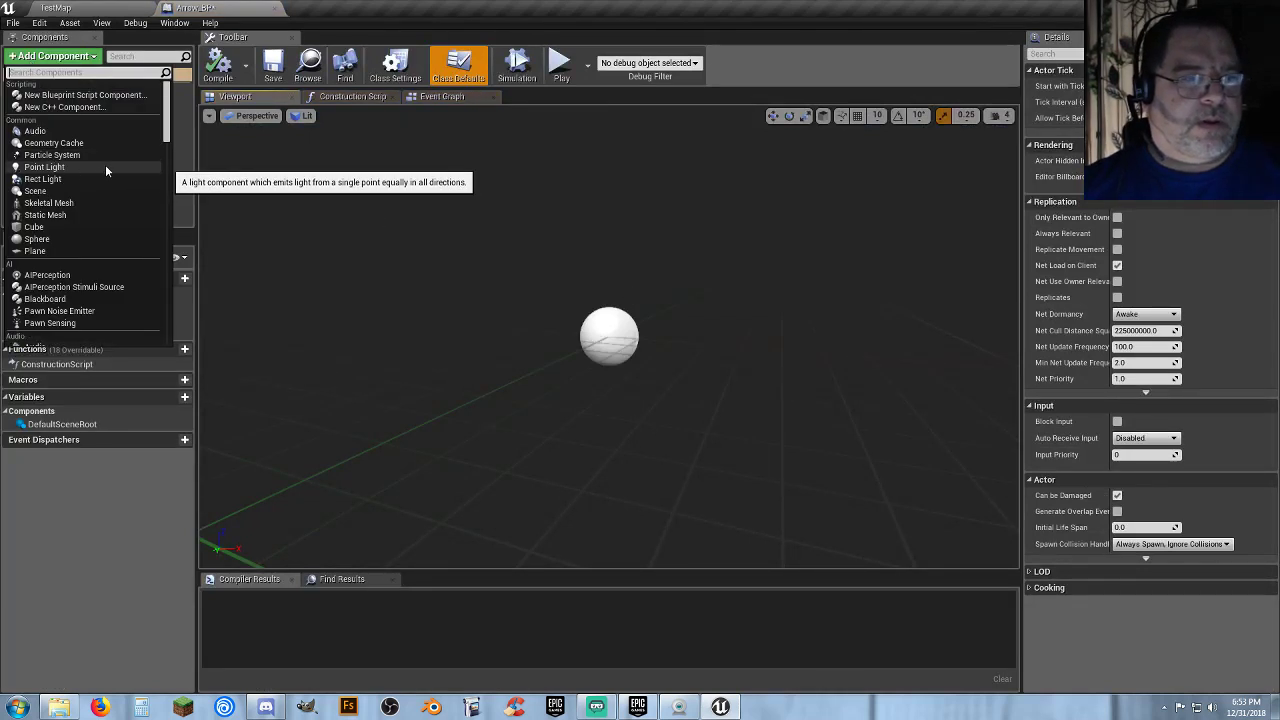
click(113, 9)
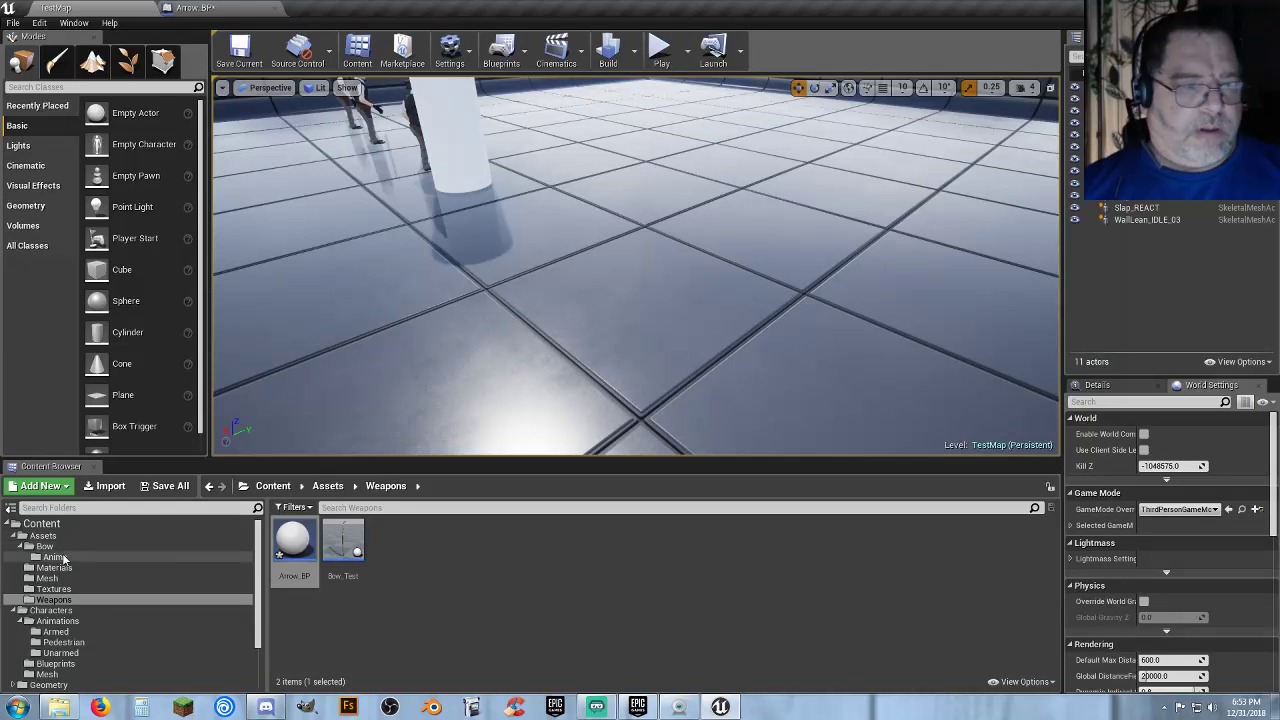
click(45, 546)
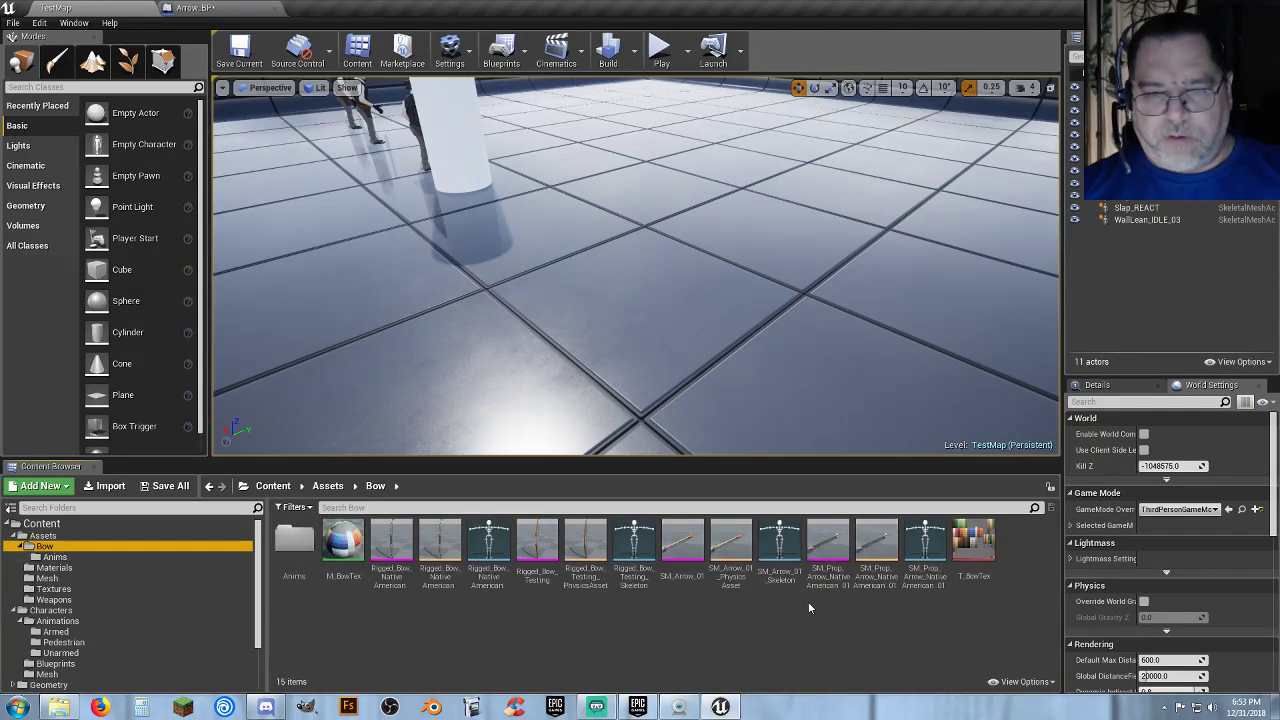
click(682, 545)
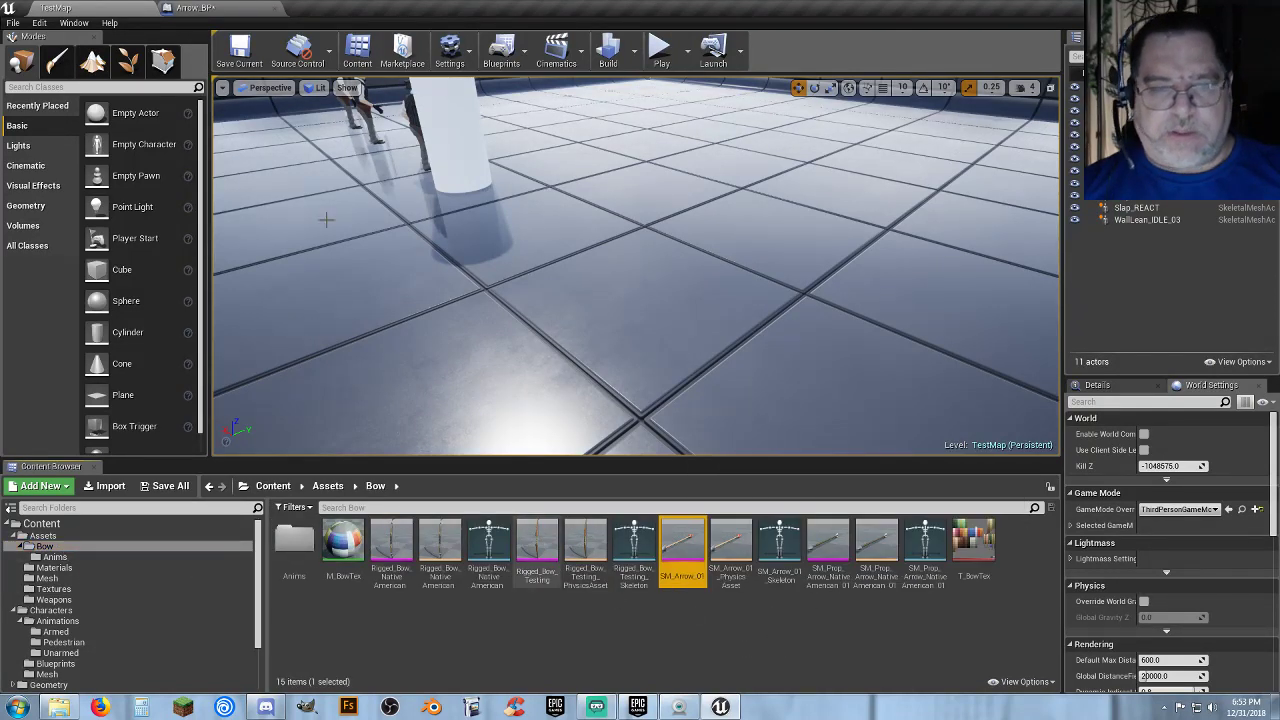
click(200, 8)
click(55, 56)
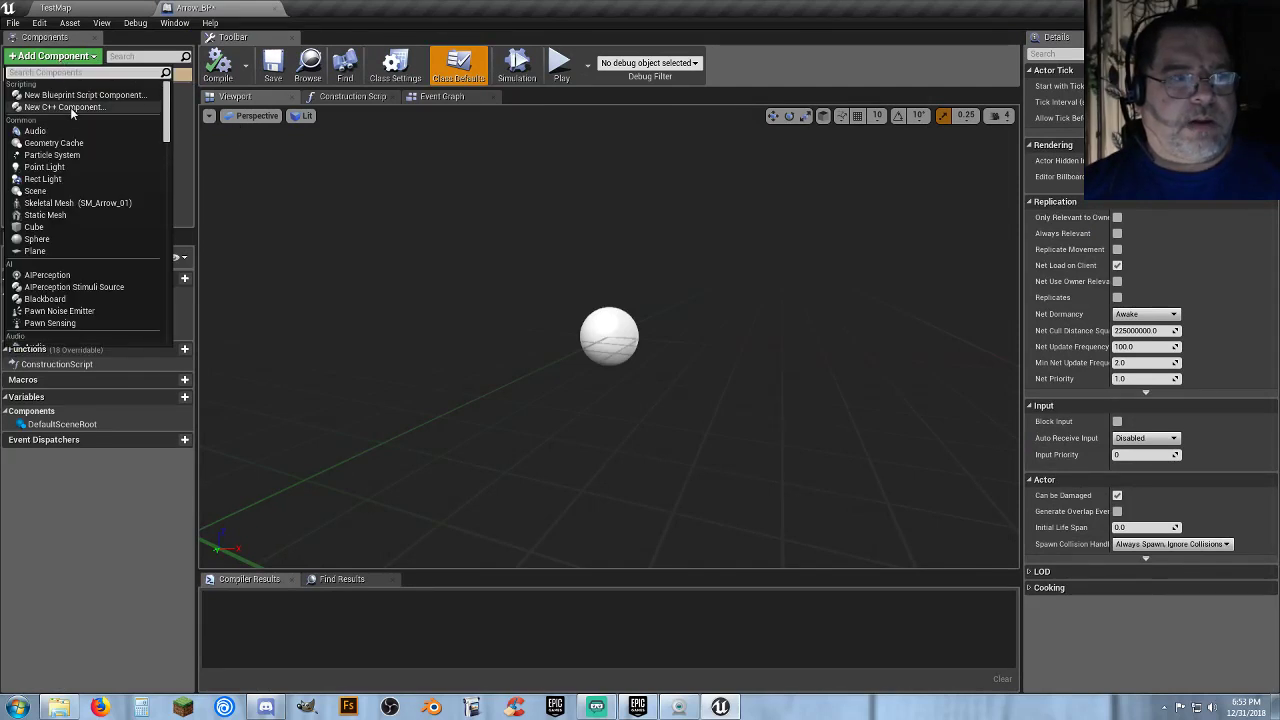
click(77, 202)
click(91, 173)
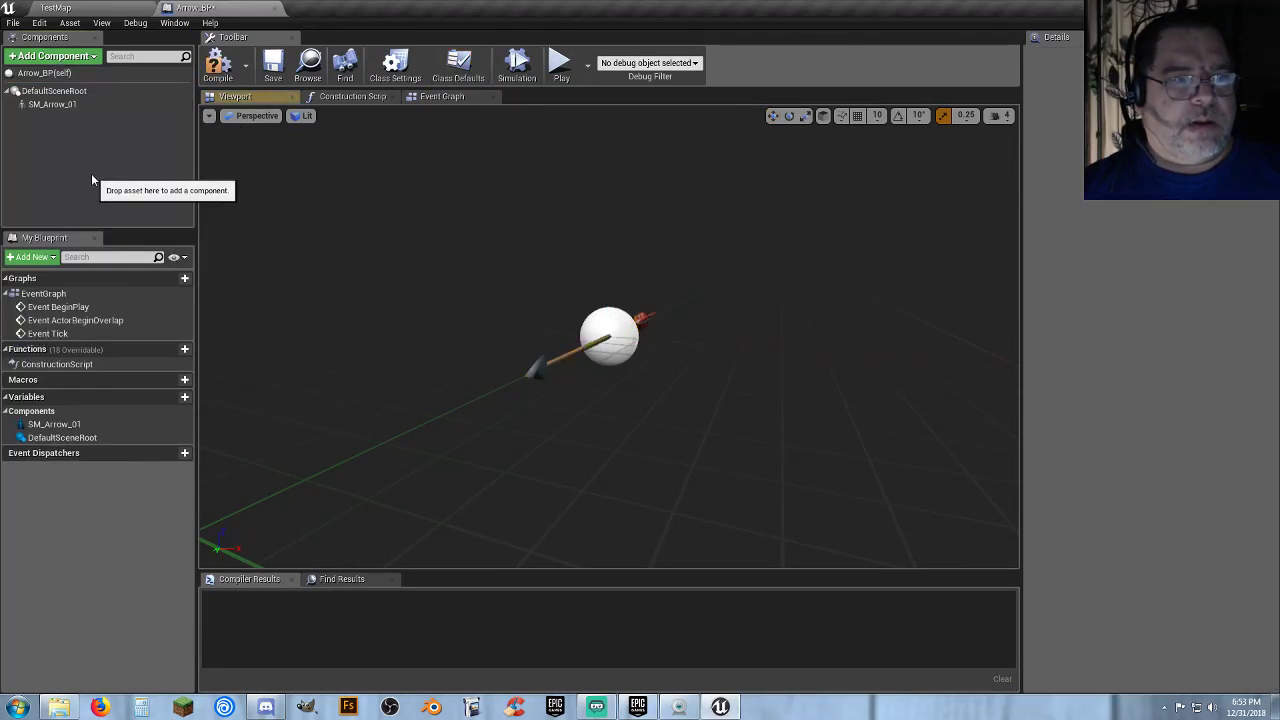
Add a Projectile Movement component to Arrow_BP.
click(70, 58)
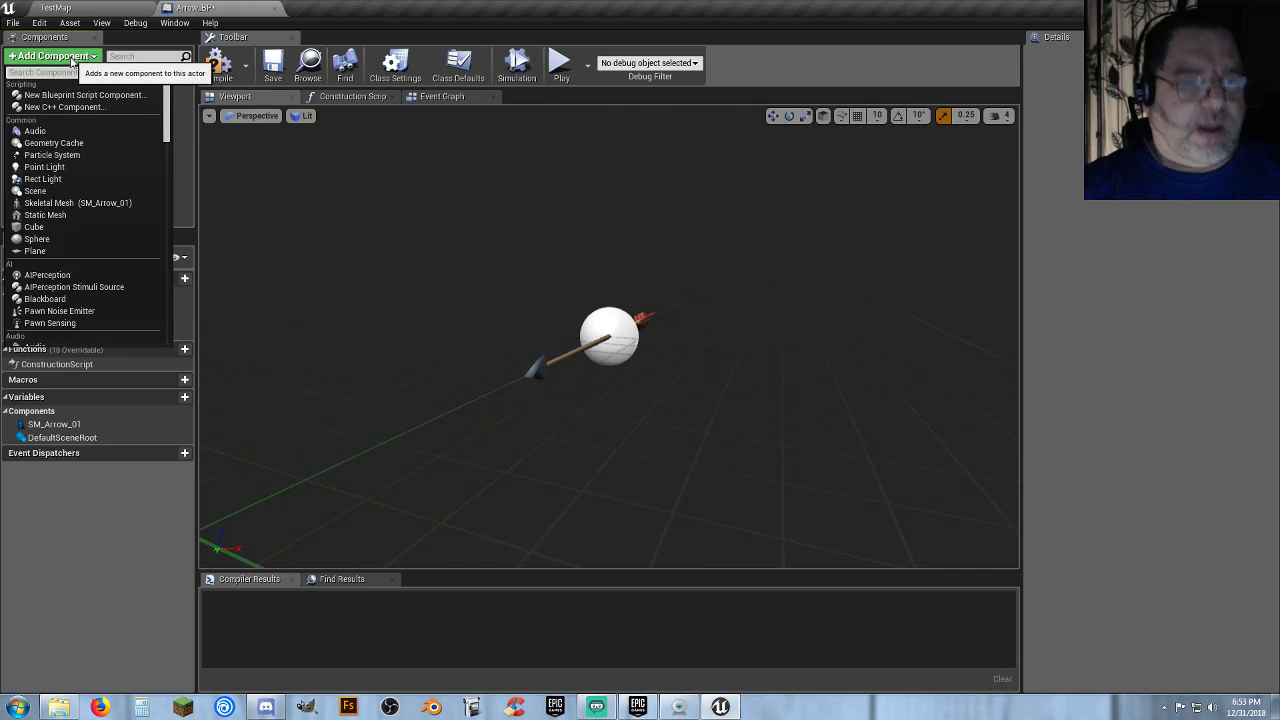
text(projec)
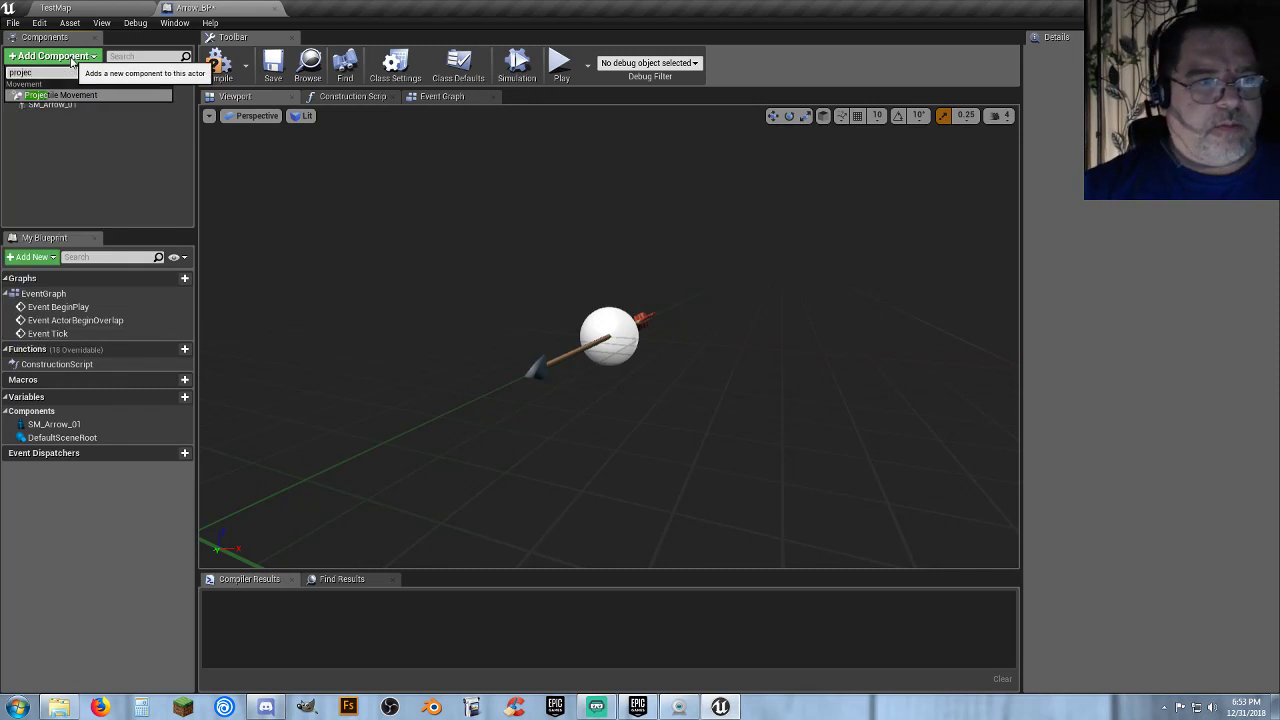
click(72, 95)
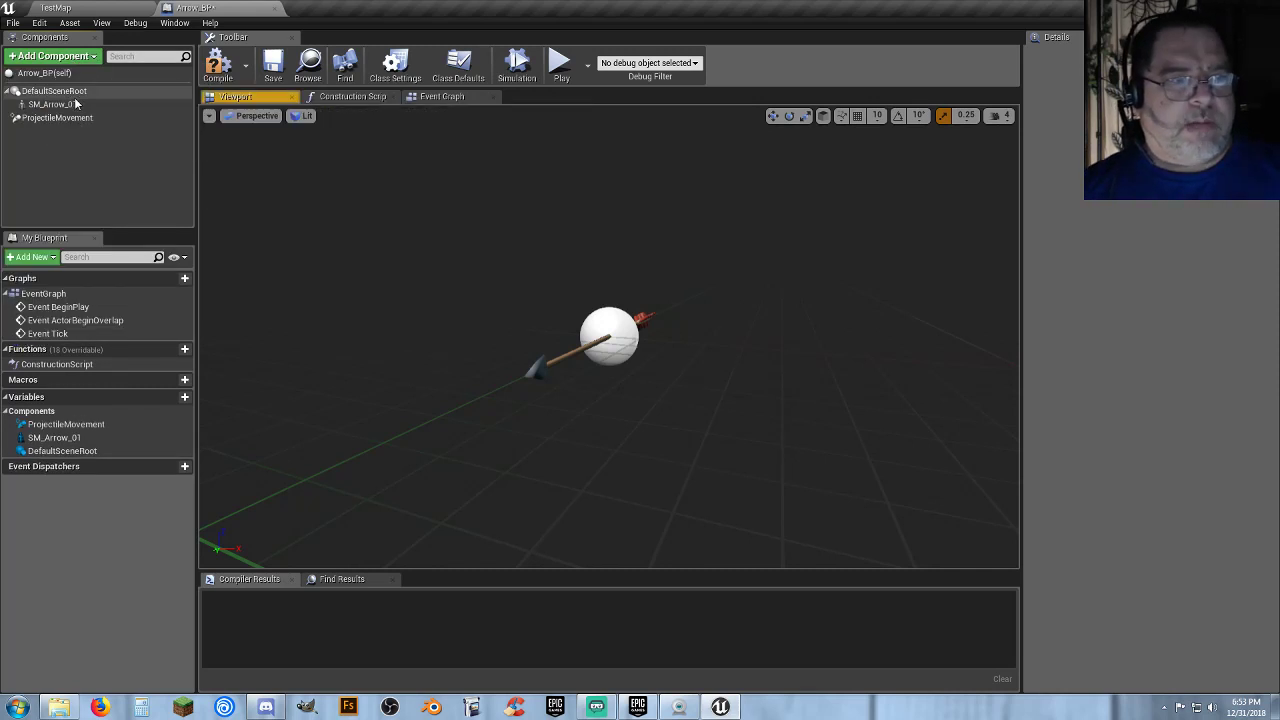
Try to rotate the SM_Arrow_01 component without angle snapping in the viewport, and undo the rotation.
right_drag(348, 312, 452, 399)
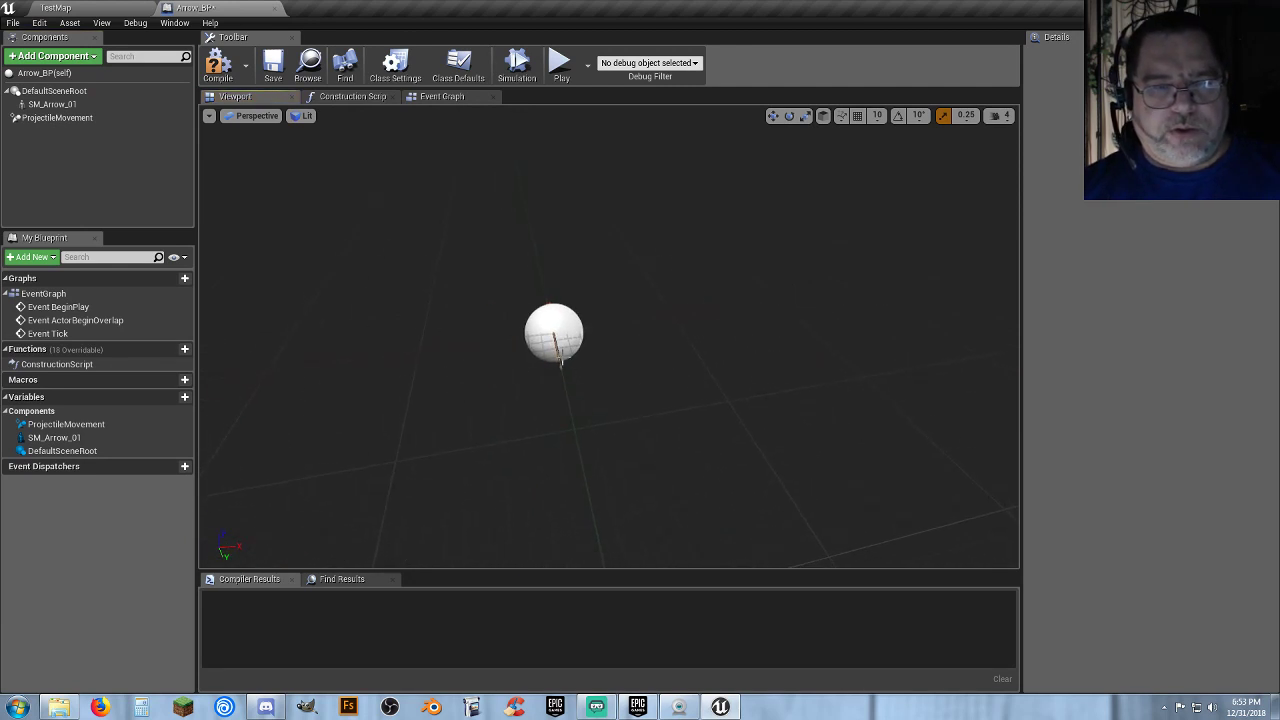
click(55, 105)
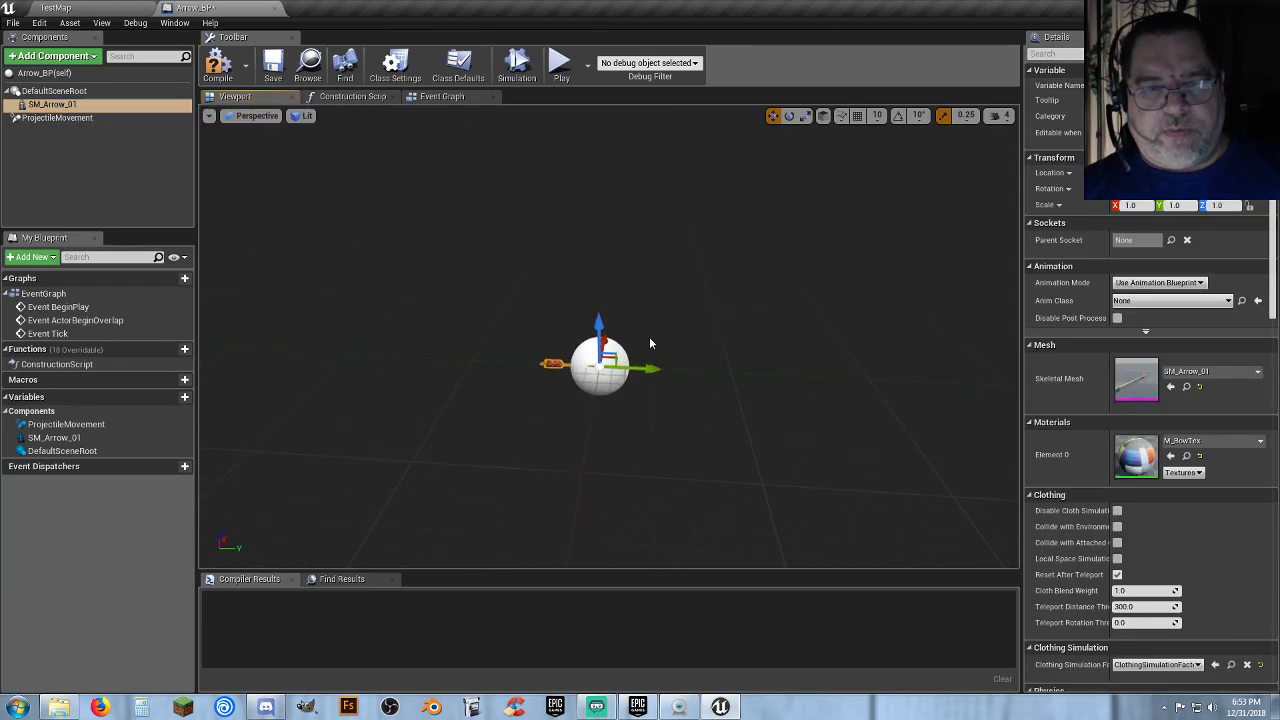
click(789, 116)
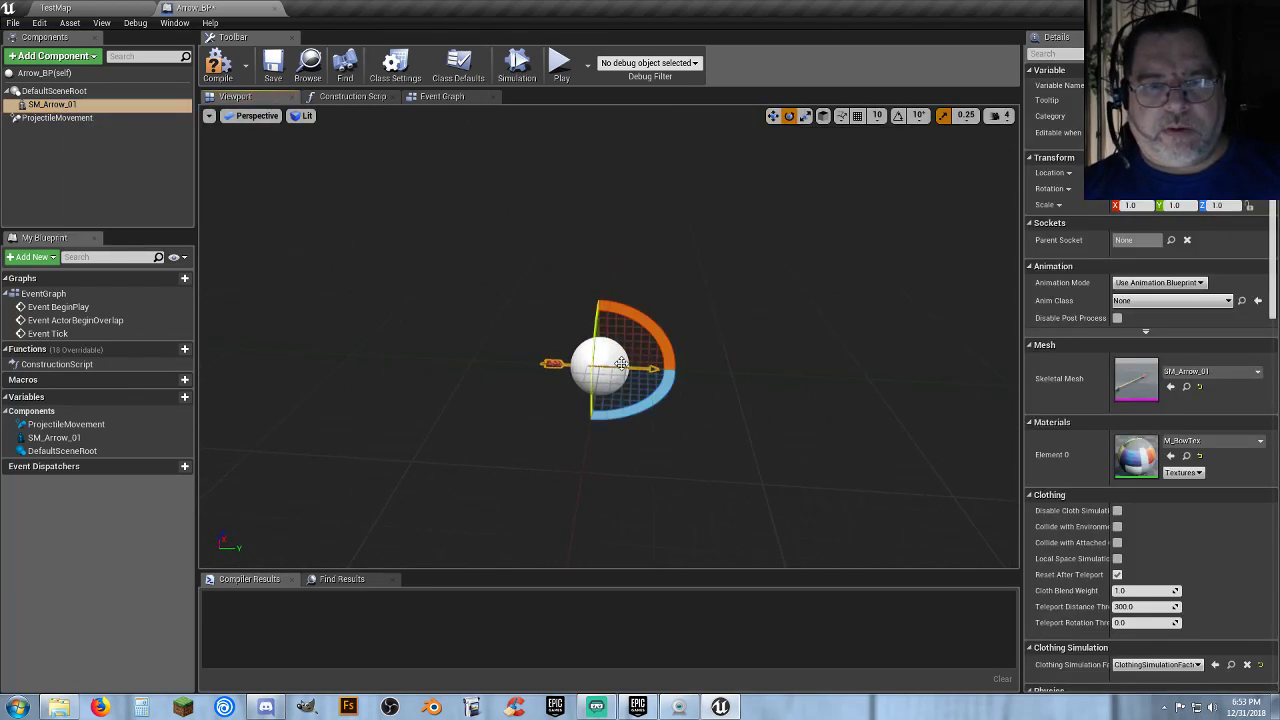
drag(614, 402, 590, 400)
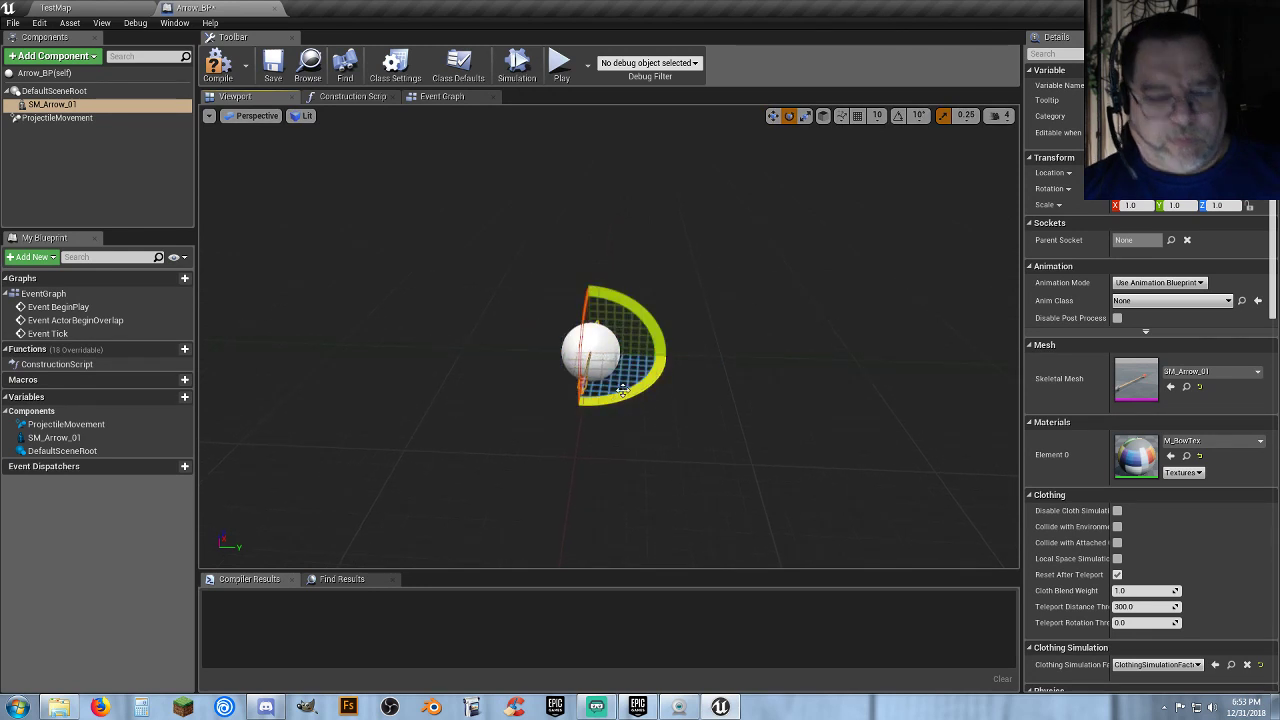
key(ctrl+z)
Enable 10° rotation snapping, rotate SM_Arrow_01 a quarter turn about the vertical axis to point along X, and compile and save Arrow_BP.
click(898, 115)
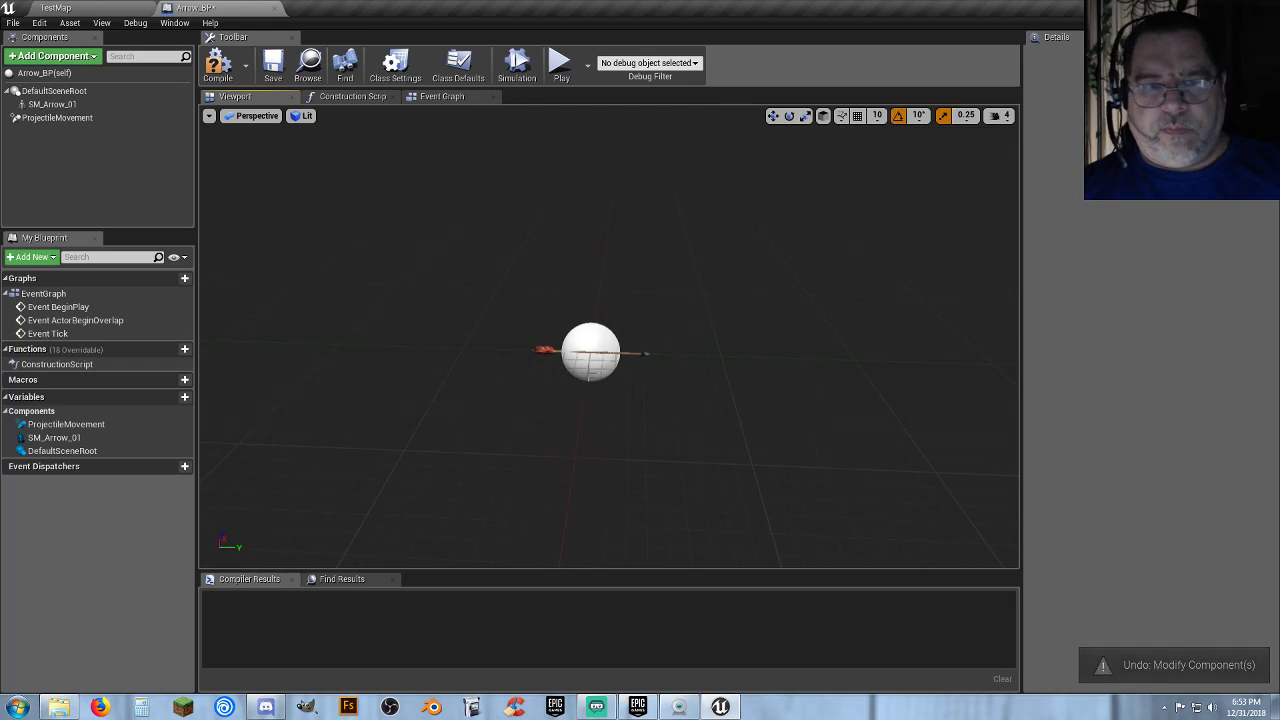
click(75, 104)
drag(630, 386, 630, 386)
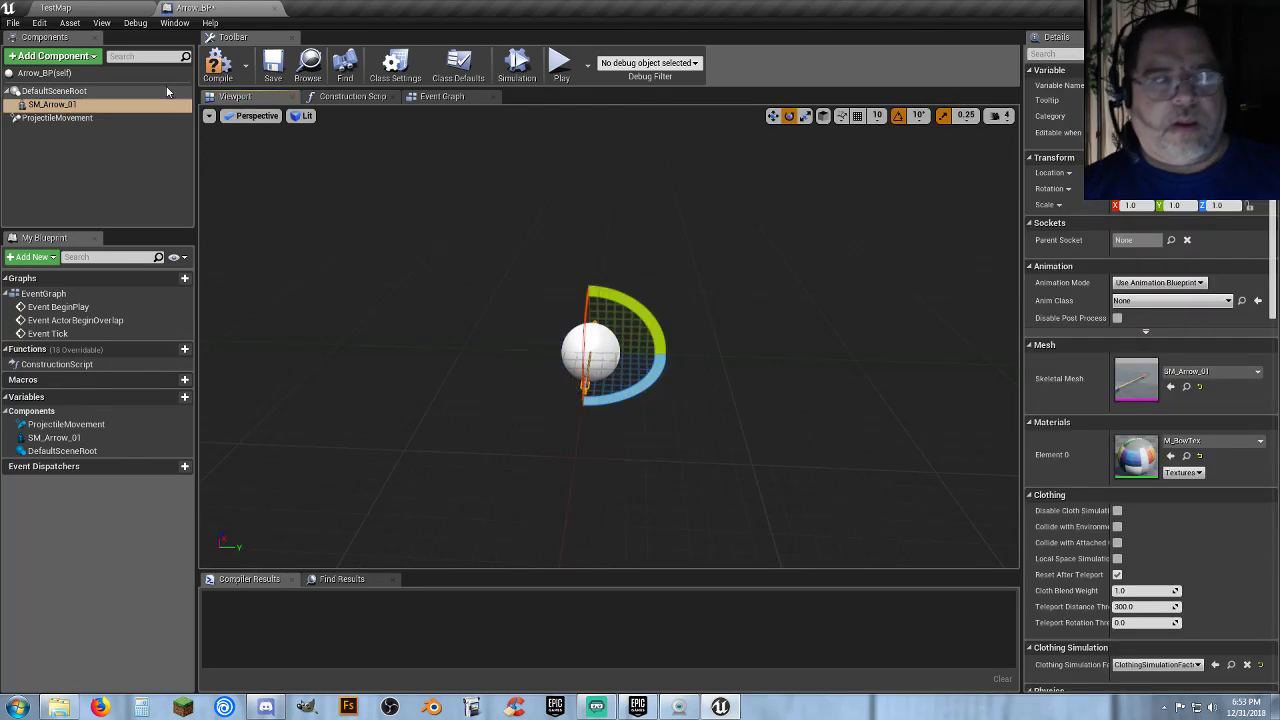
click(212, 66)
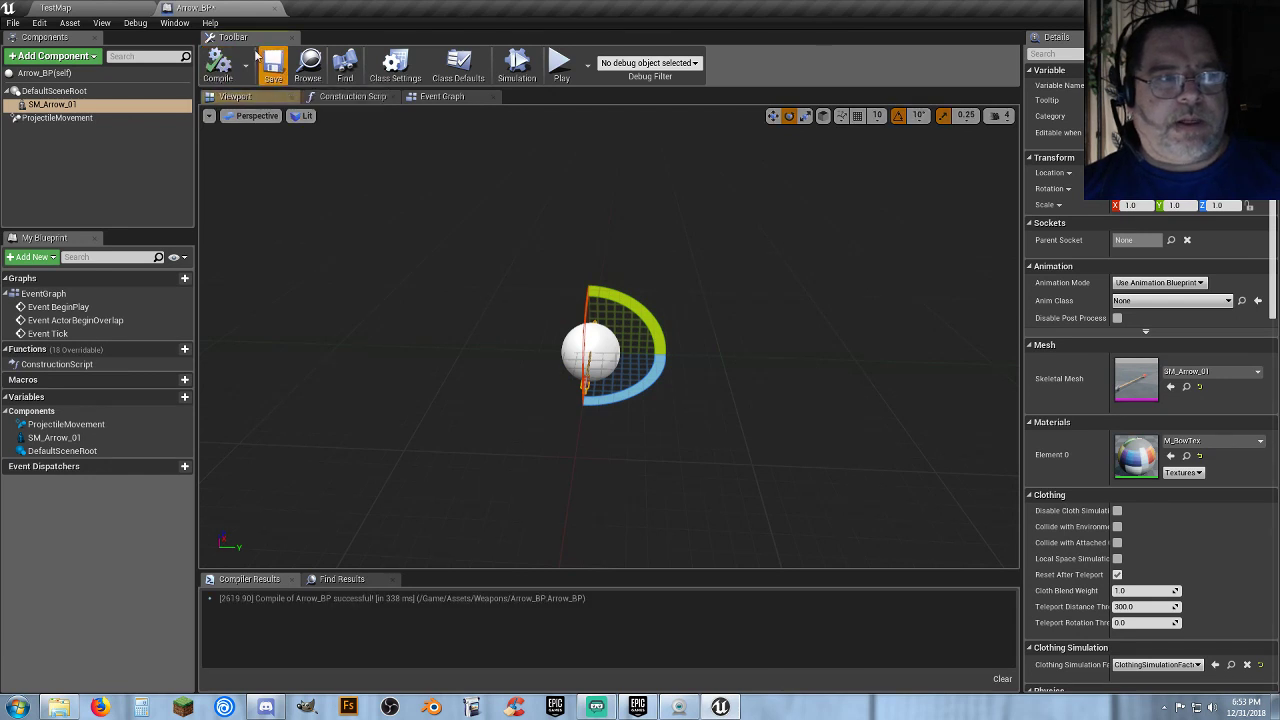
Open Player_Base from the character Blueprints folder, set the SpawnActor node's class to Arrow_BP, and align the node with the Delay node.
click(113, 10)
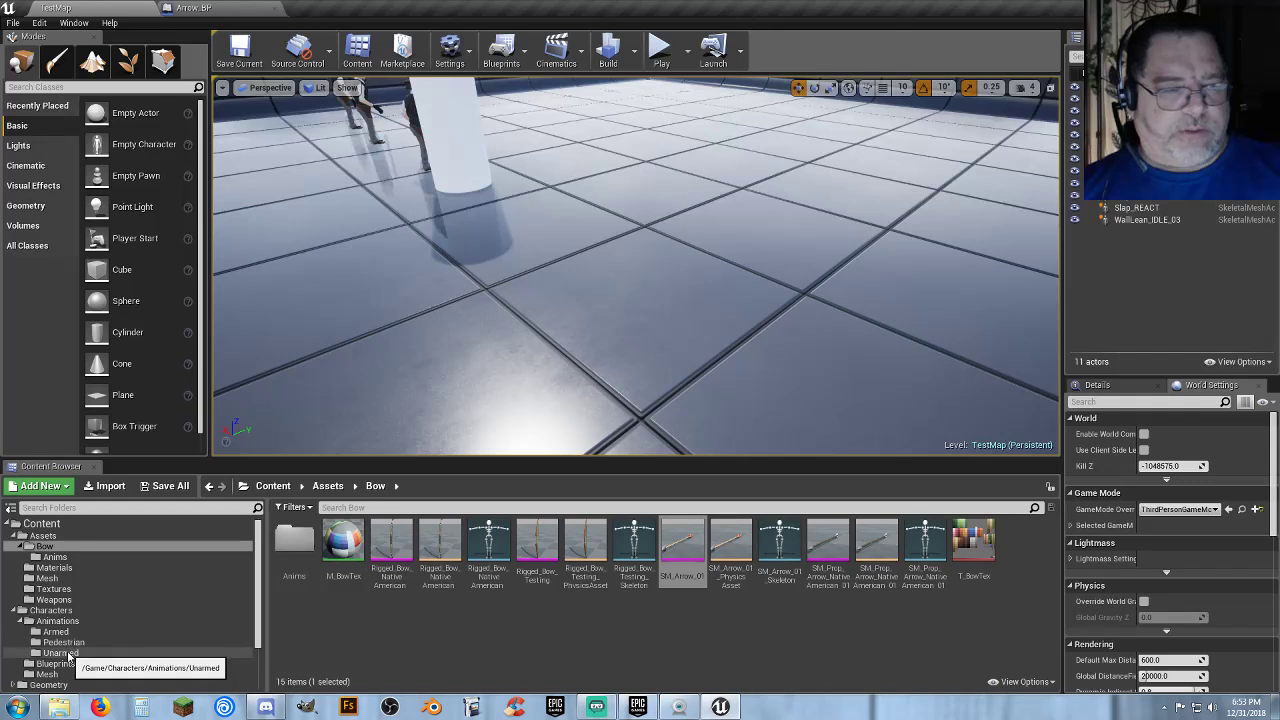
click(56, 663)
double_click(305, 580)
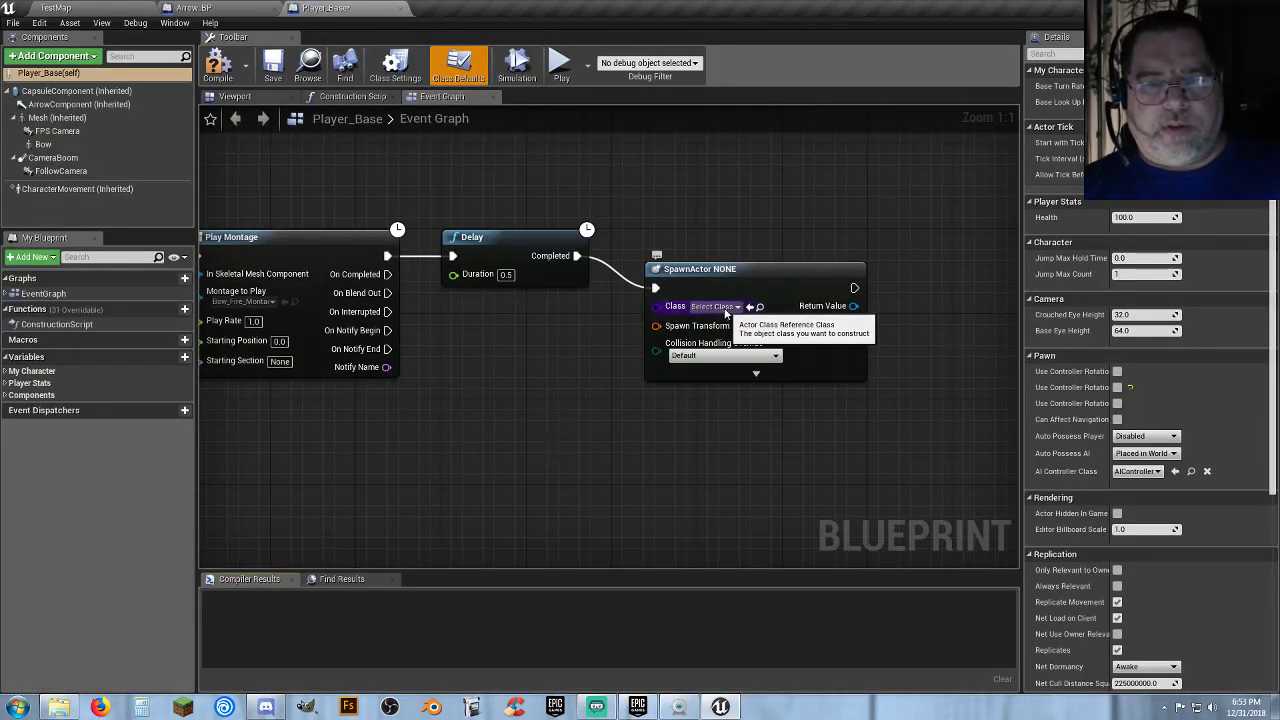
click(718, 306)
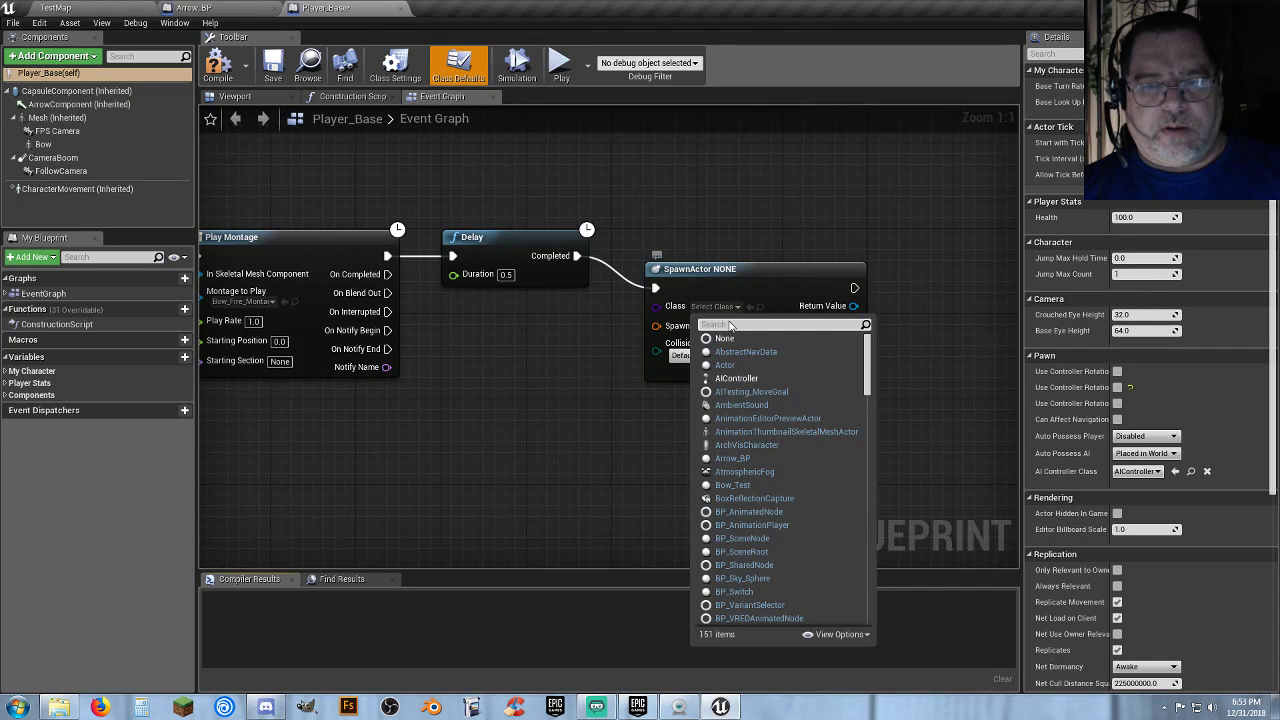
click(748, 459)
drag(722, 281, 719, 249)
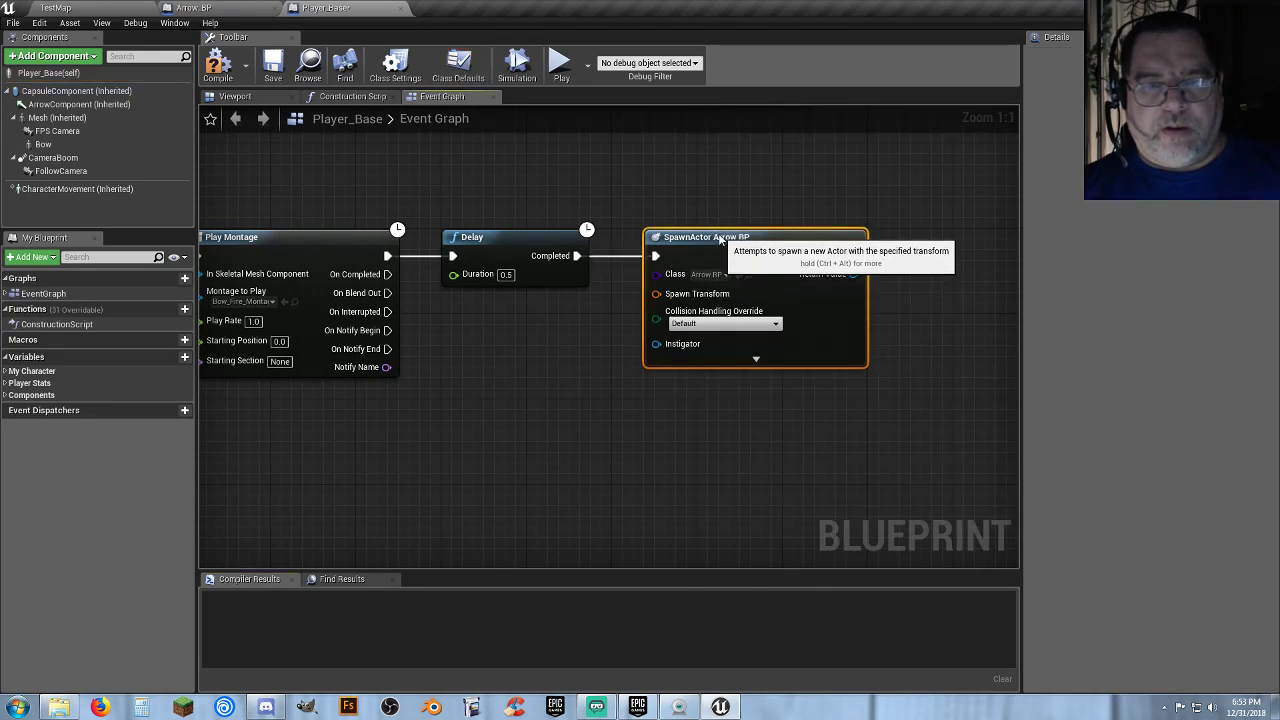
Add an Arrow component to Player_Base and name it Arrow Spawn.
right_drag(537, 366, 663, 349)
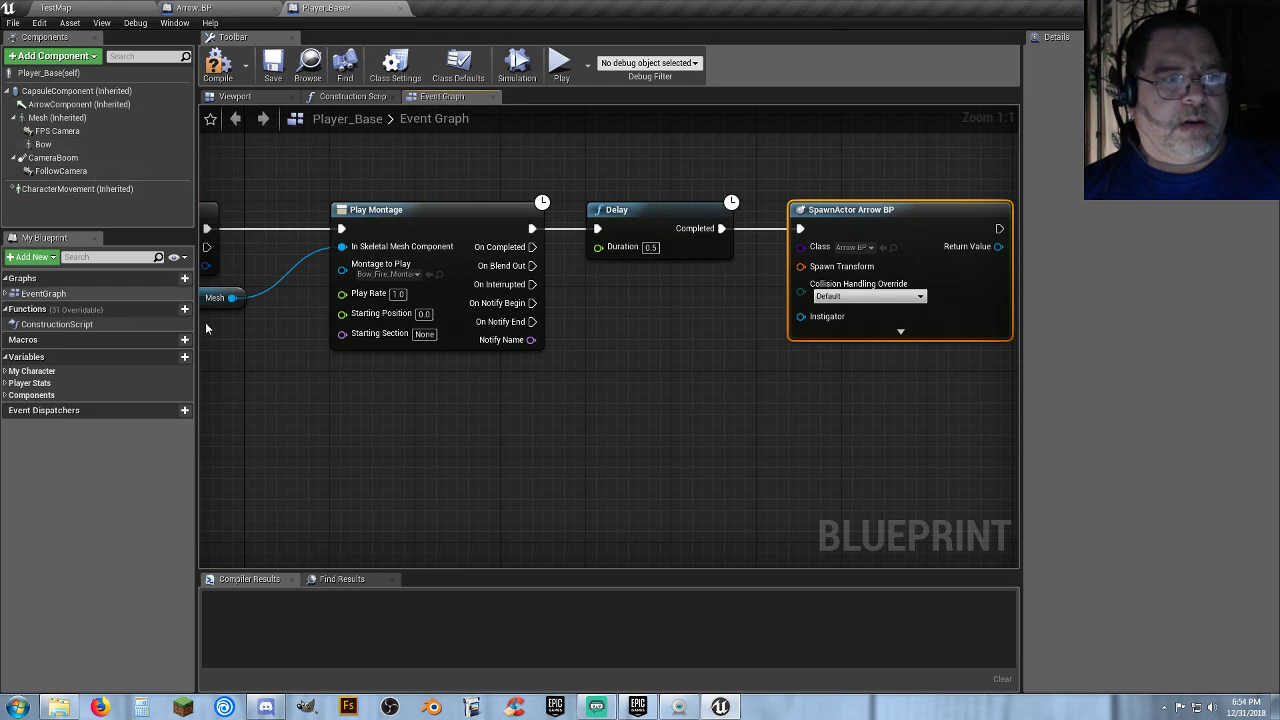
right_drag(394, 451, 489, 468)
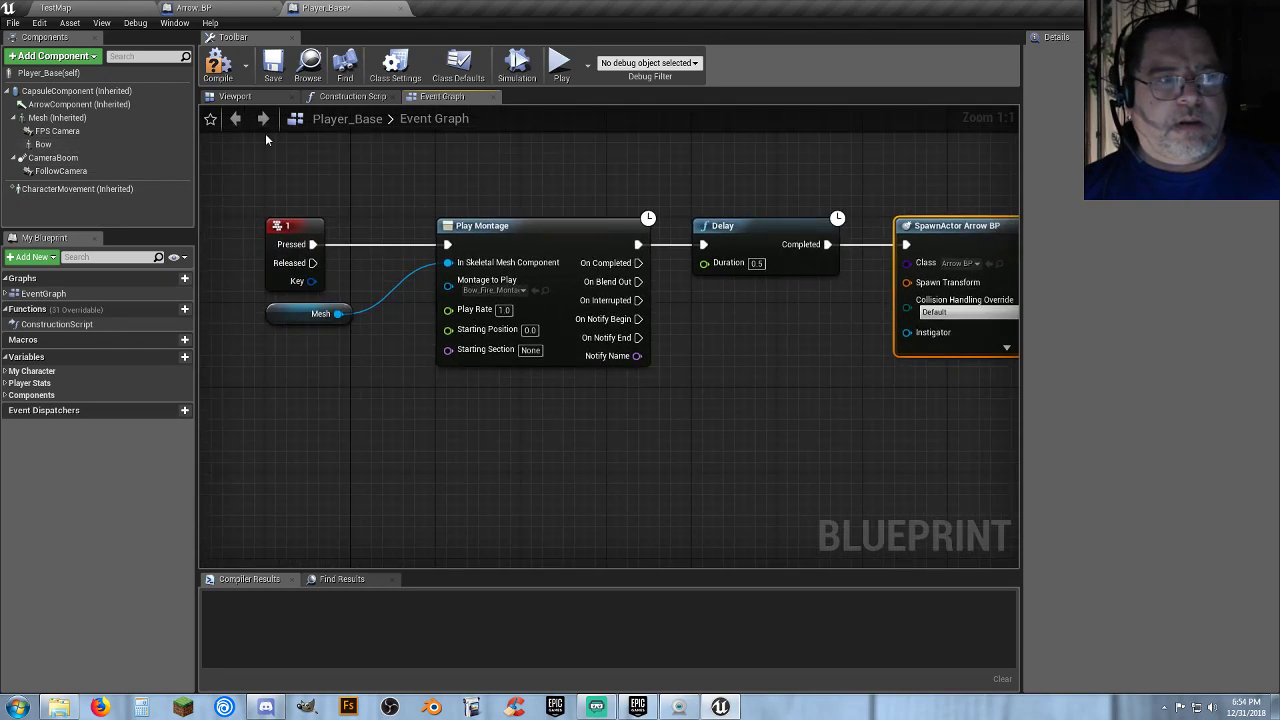
click(246, 98)
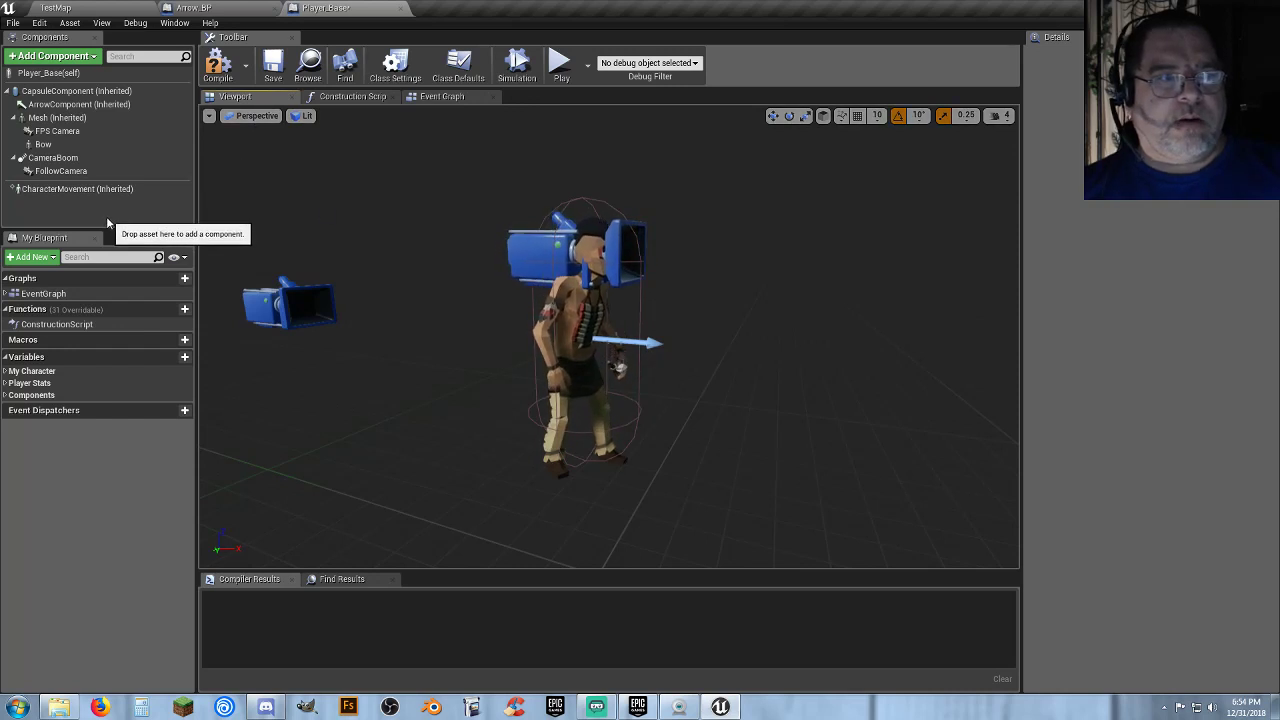
click(71, 57)
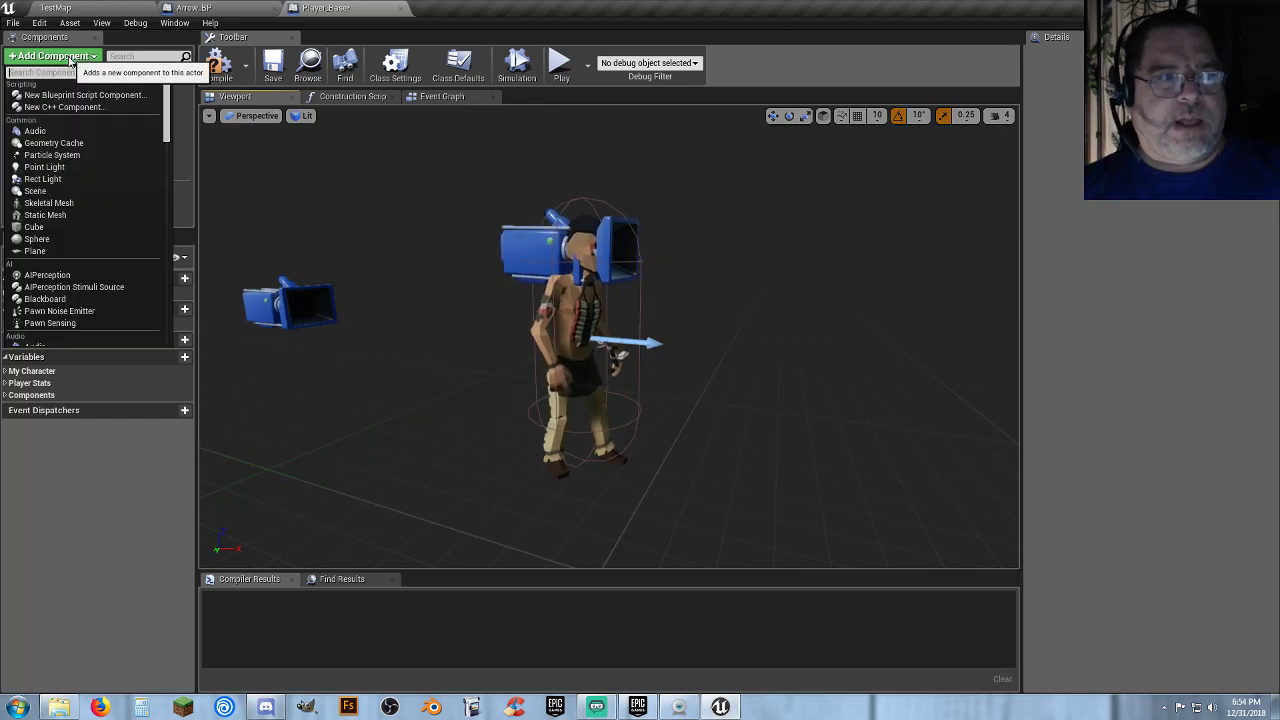
text(arrow)
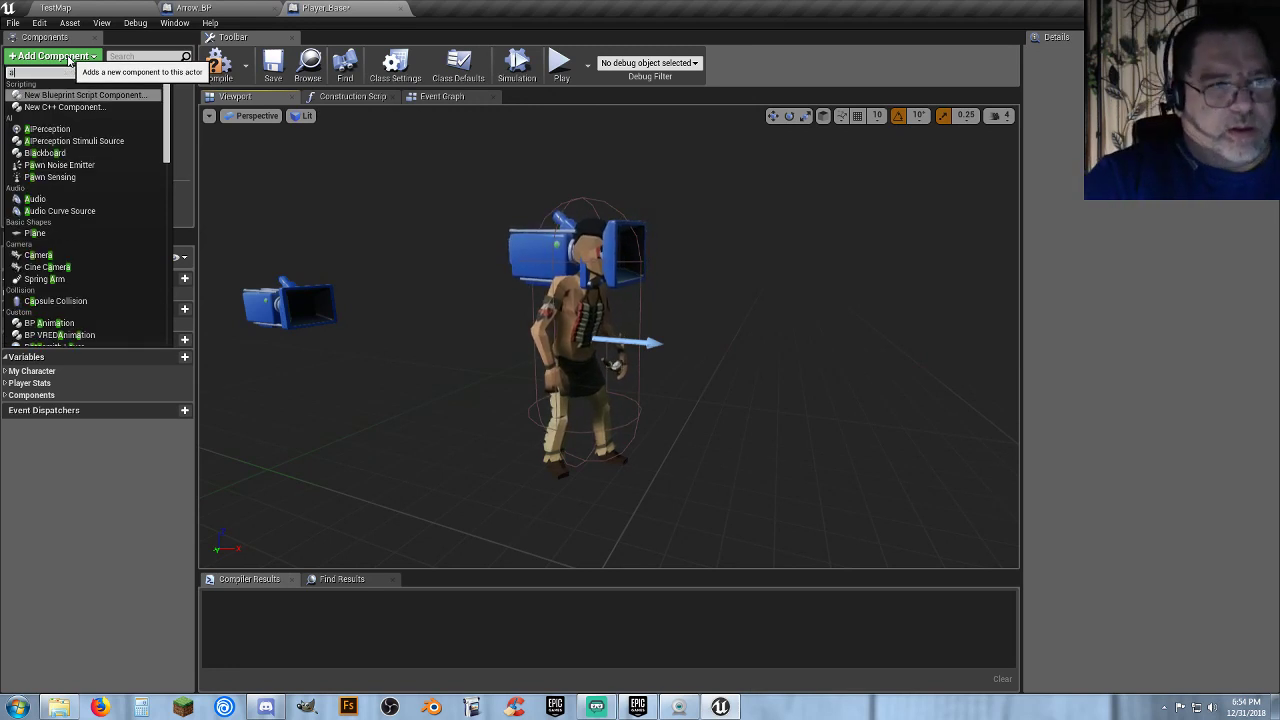
key(Return)
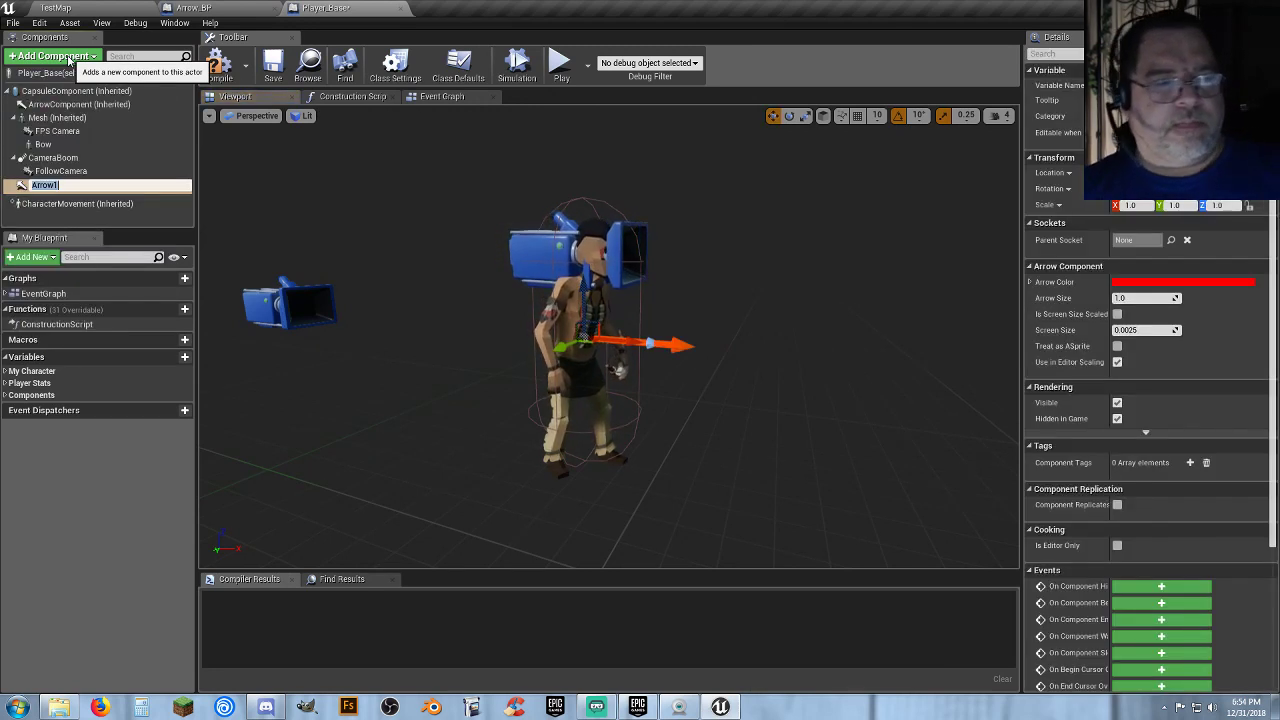
text(Arrow )
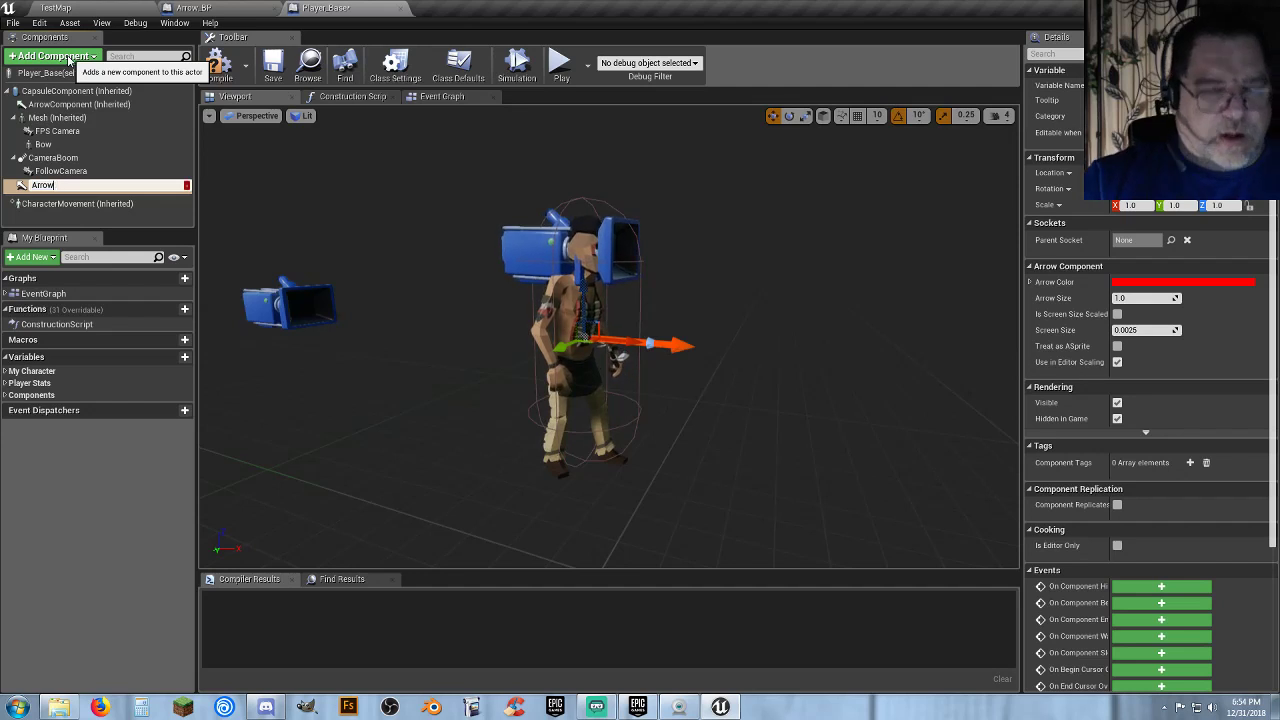
text(Spa)
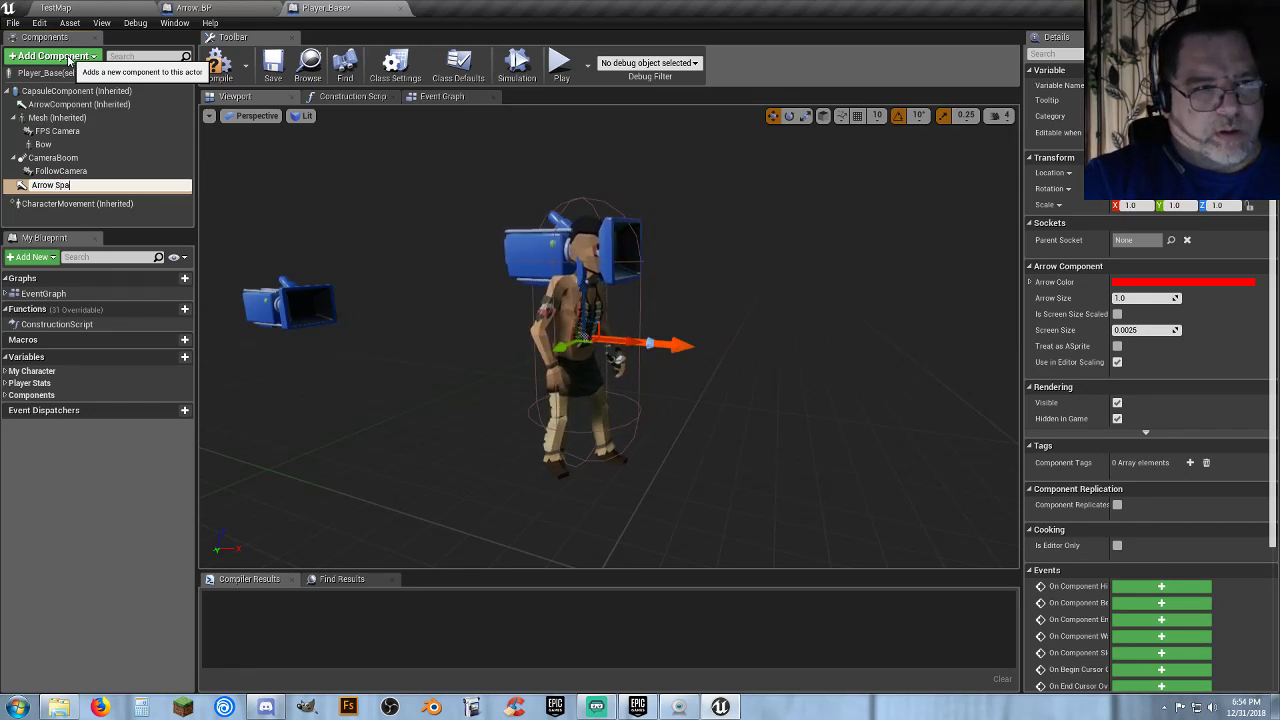
text(wn)
key(Return)
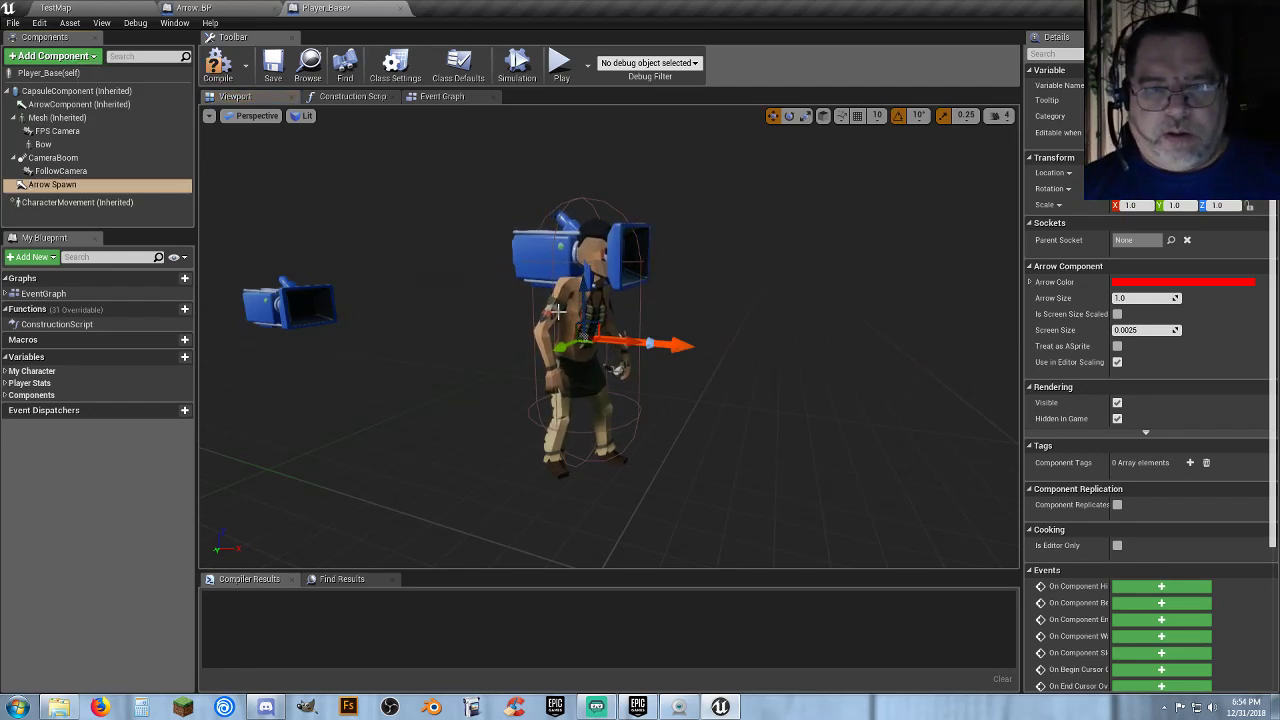
Move the Arrow Spawn component about 102 units in front of the character and about 26 units up, and compile and save Player_Base.
drag(623, 342, 783, 355)
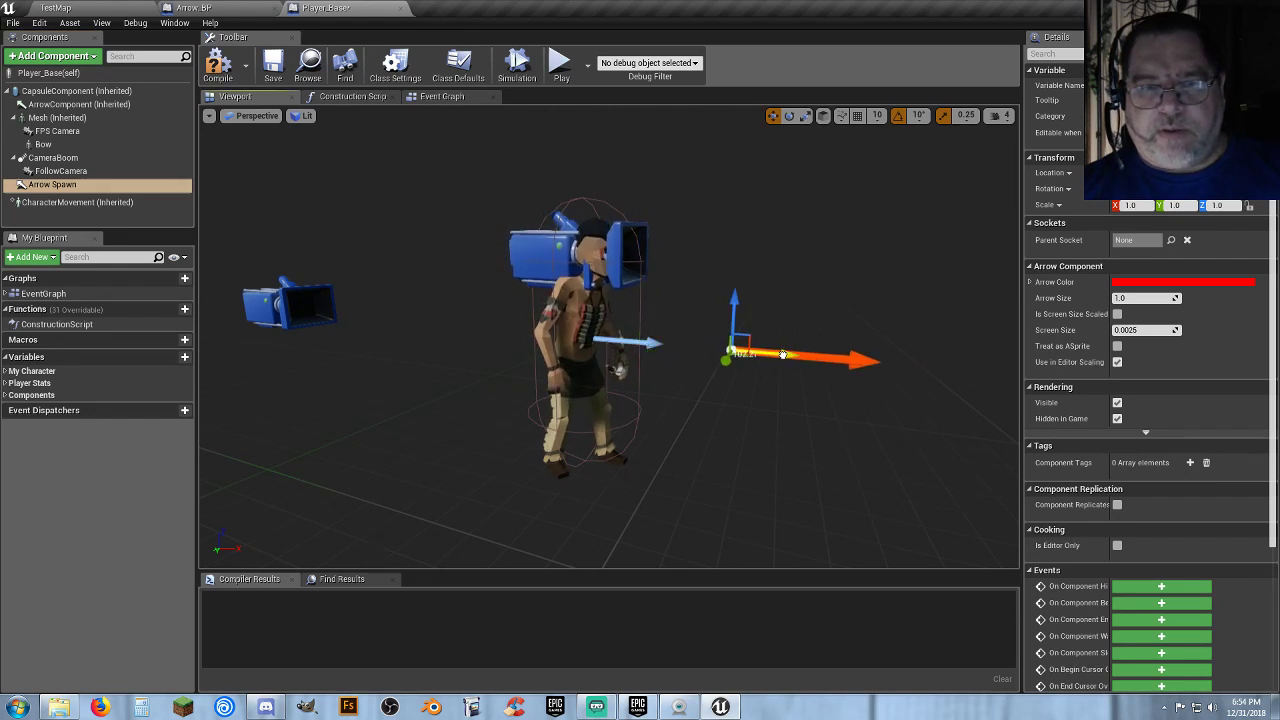
drag(738, 305, 738, 261)
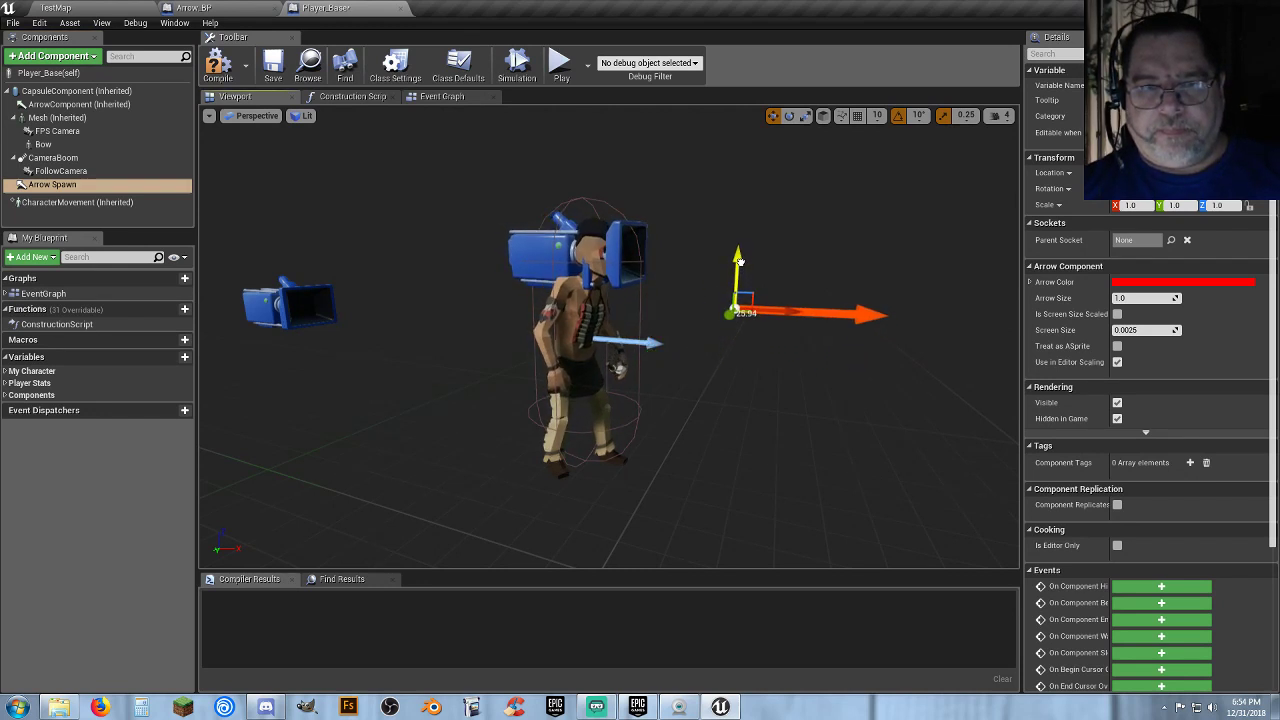
click(213, 56)
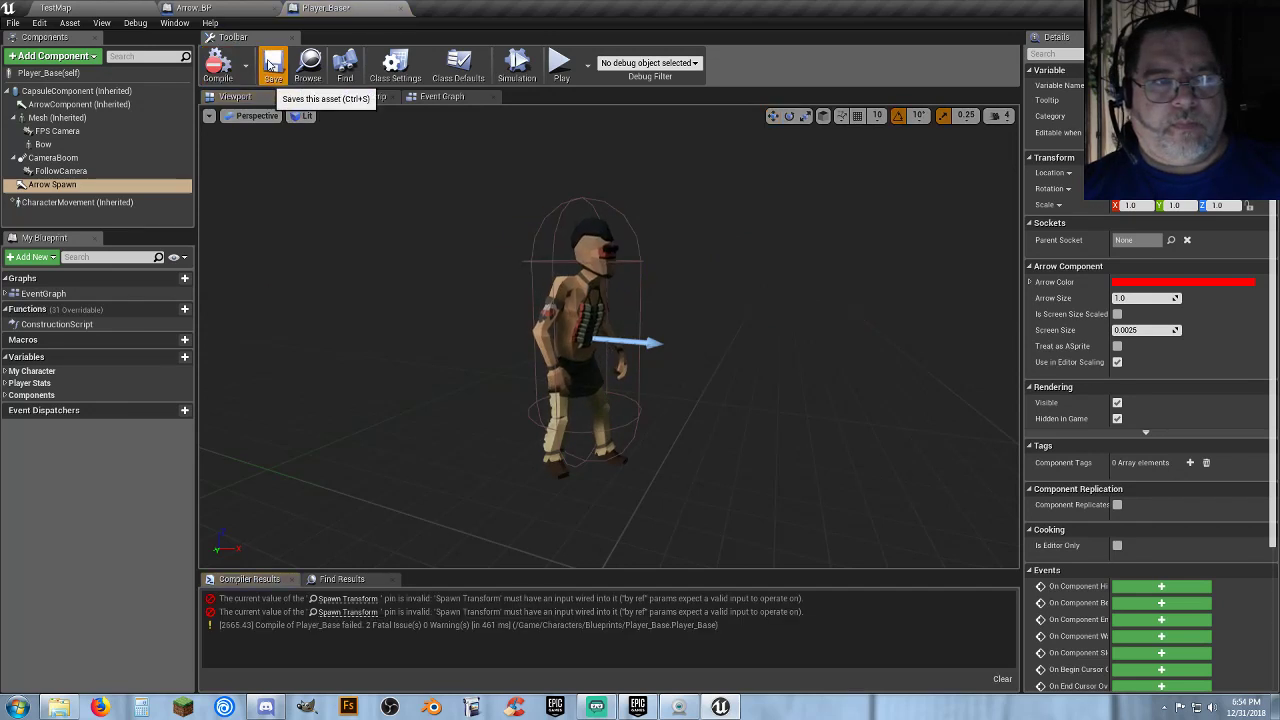
Feed Arrow Spawn's world transform into the SpawnActor node's Spawn Transform, compile and save Player_Base, and expand the node's advanced pins.
click(434, 97)
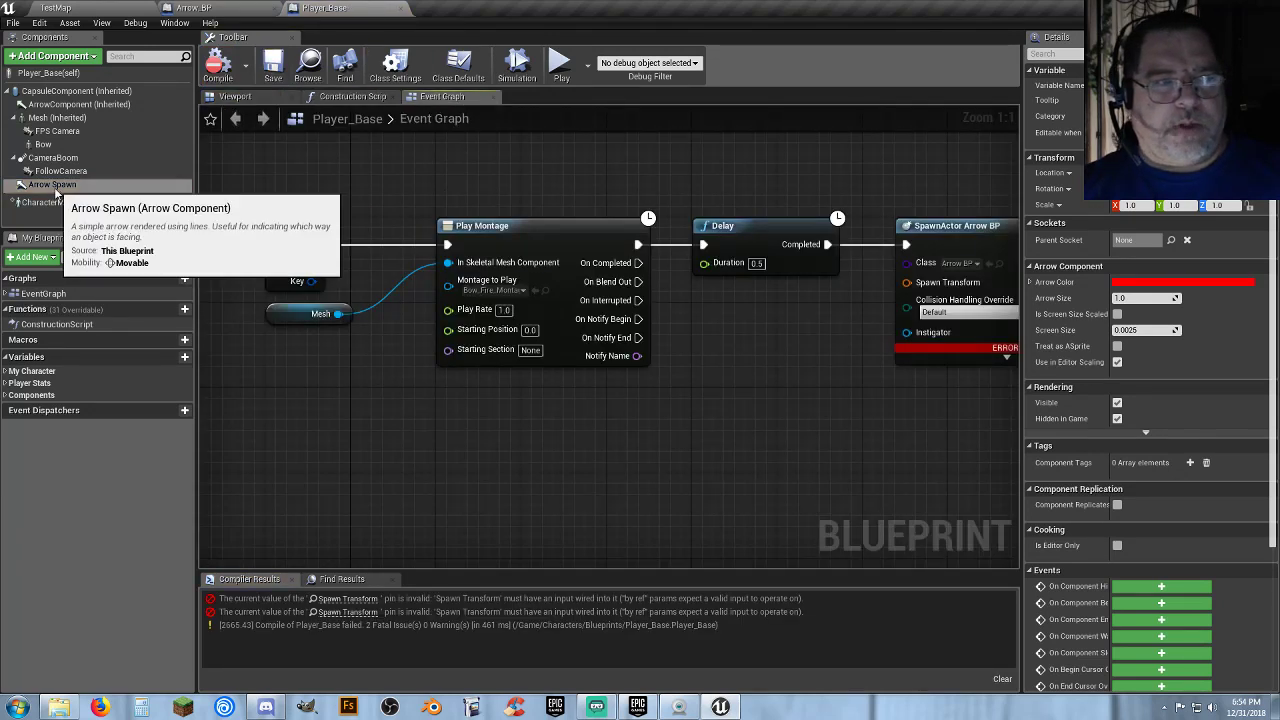
drag(52, 185, 375, 349)
drag(550, 378, 828, 341)
text(getw)
click(792, 518)
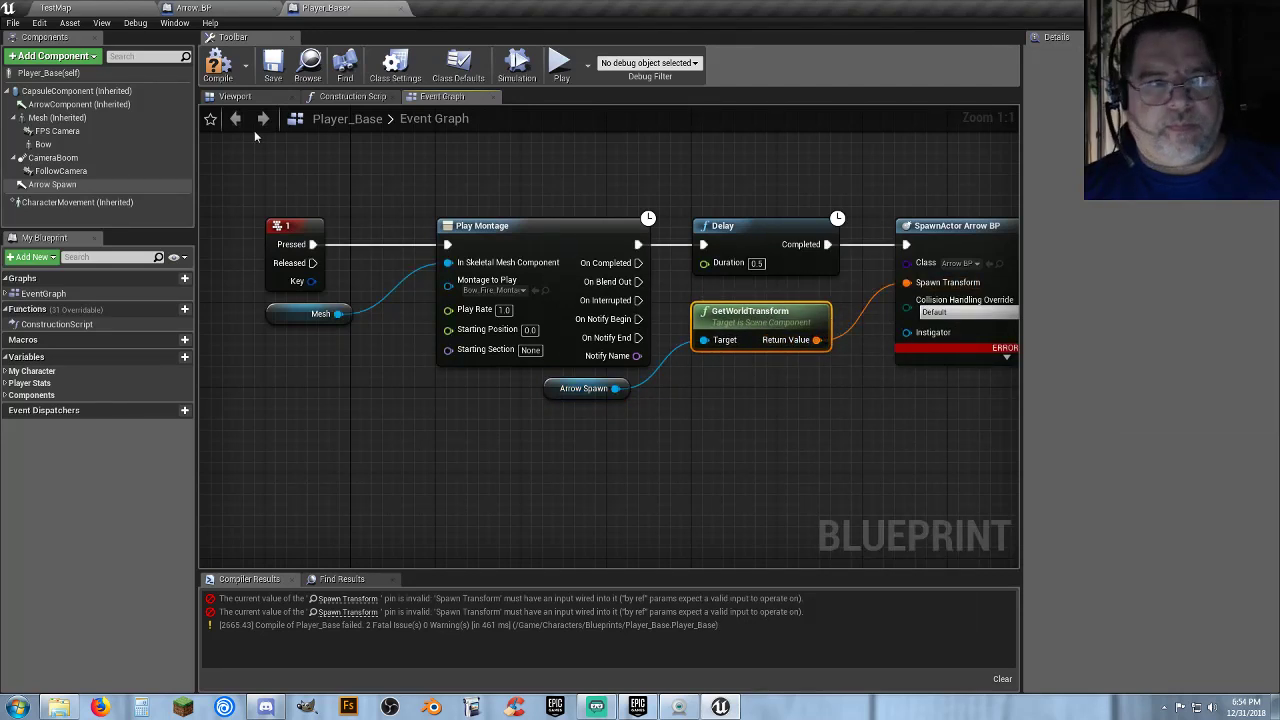
click(228, 68)
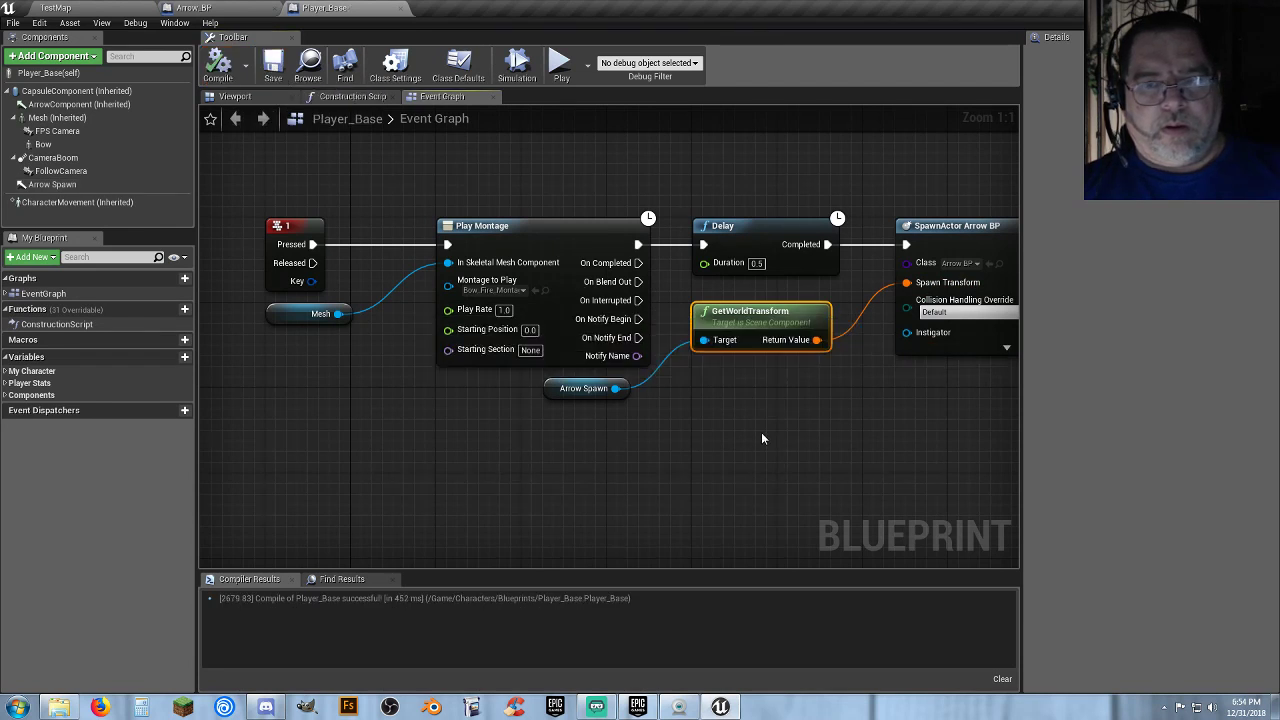
right_drag(761, 432, 626, 441)
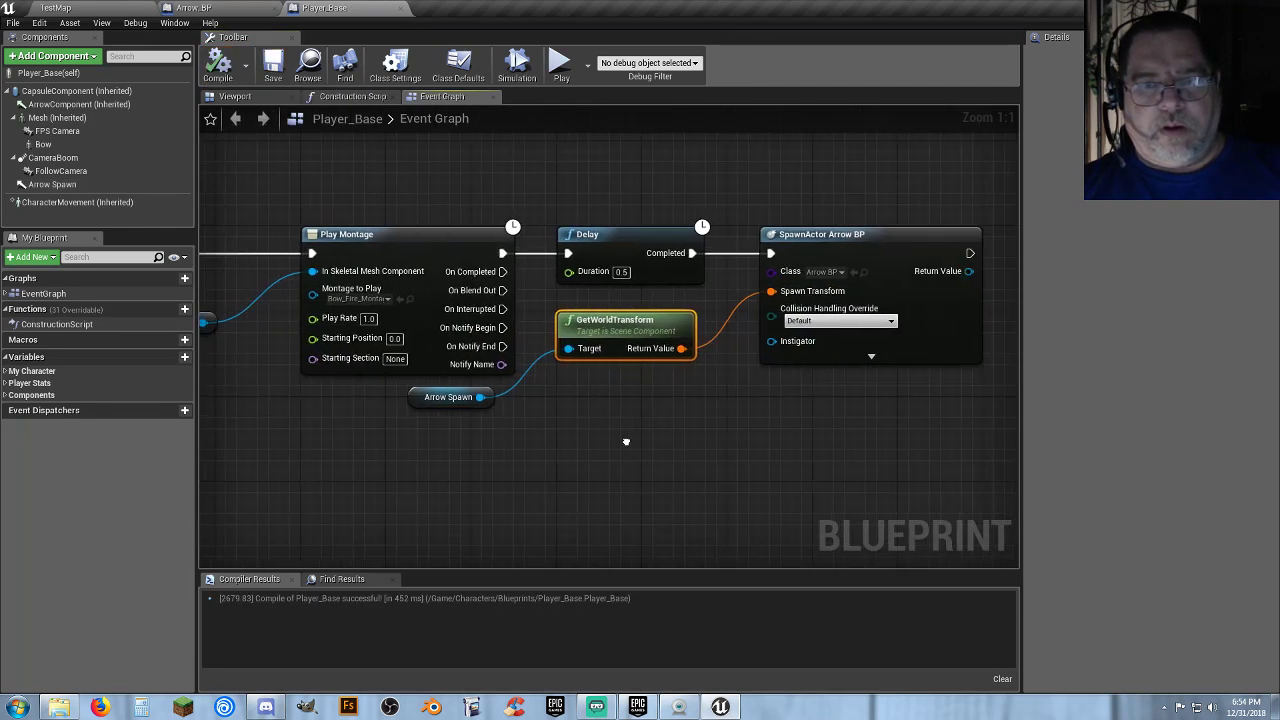
click(871, 356)
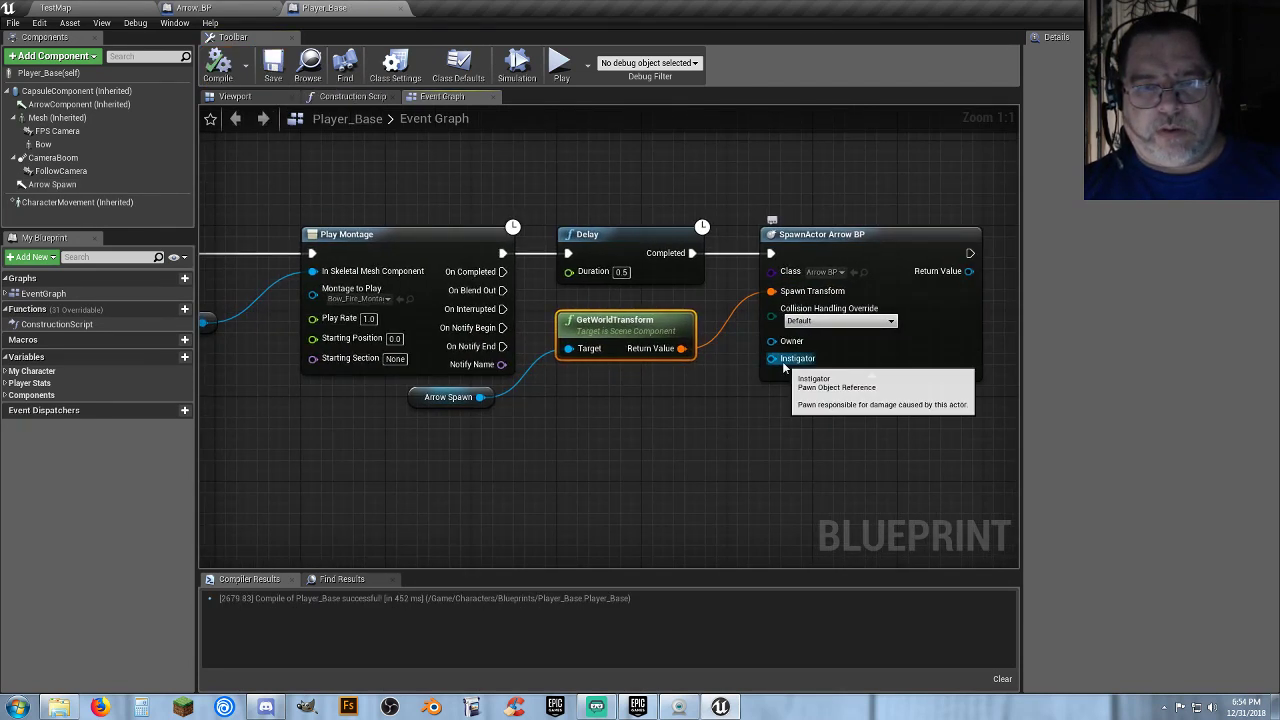
Playtest TestMap, firing the bow several times to check how the arrow spawns and flies, and end the session.
click(100, 8)
click(659, 46)
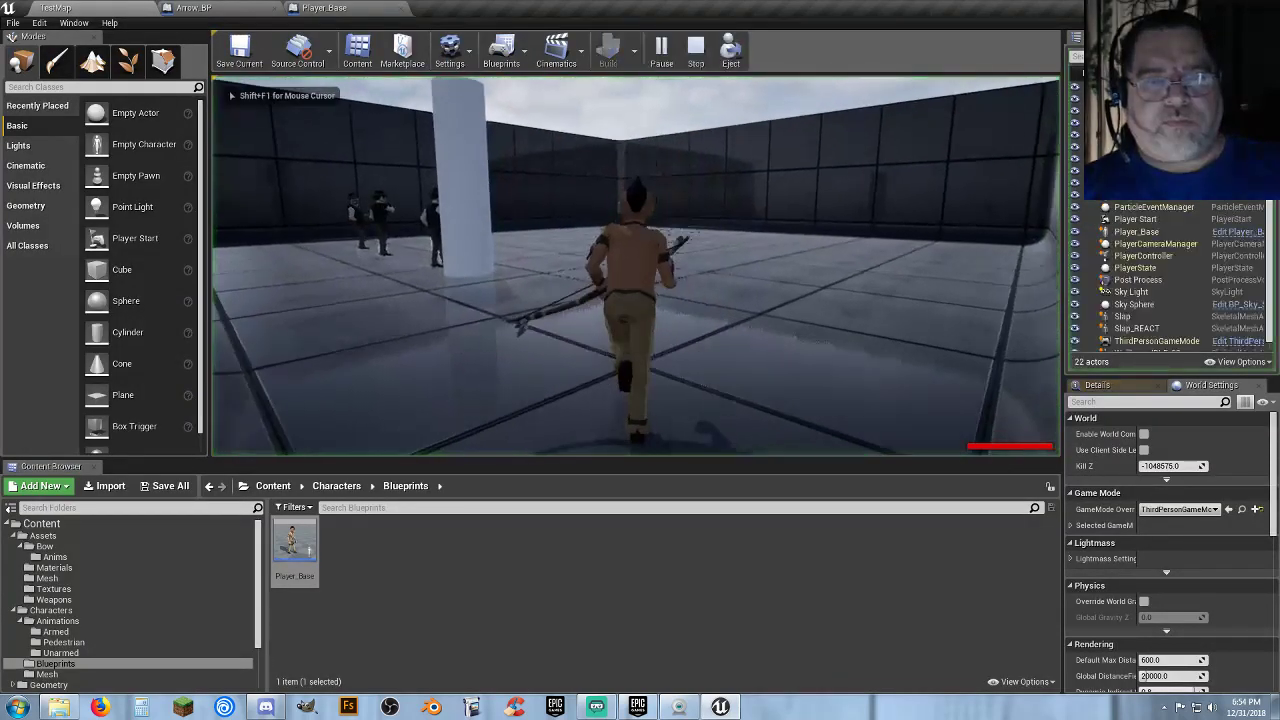
click(636, 266)
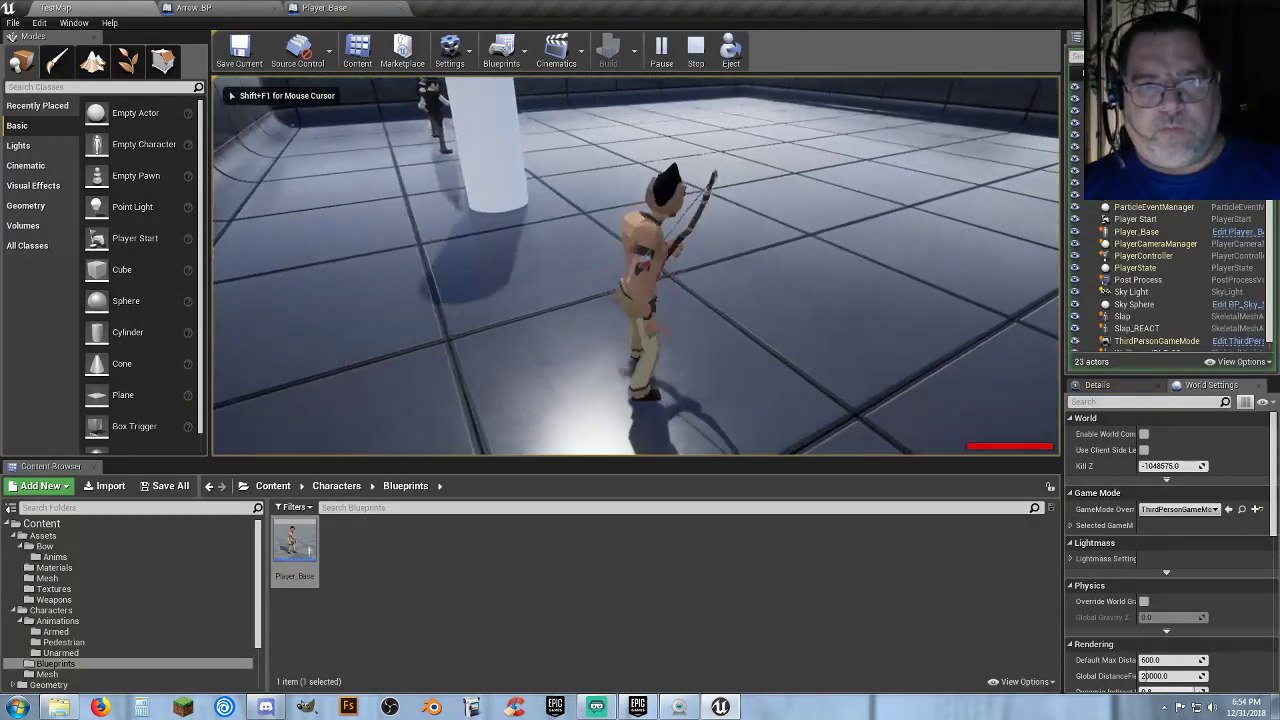
click(636, 266)
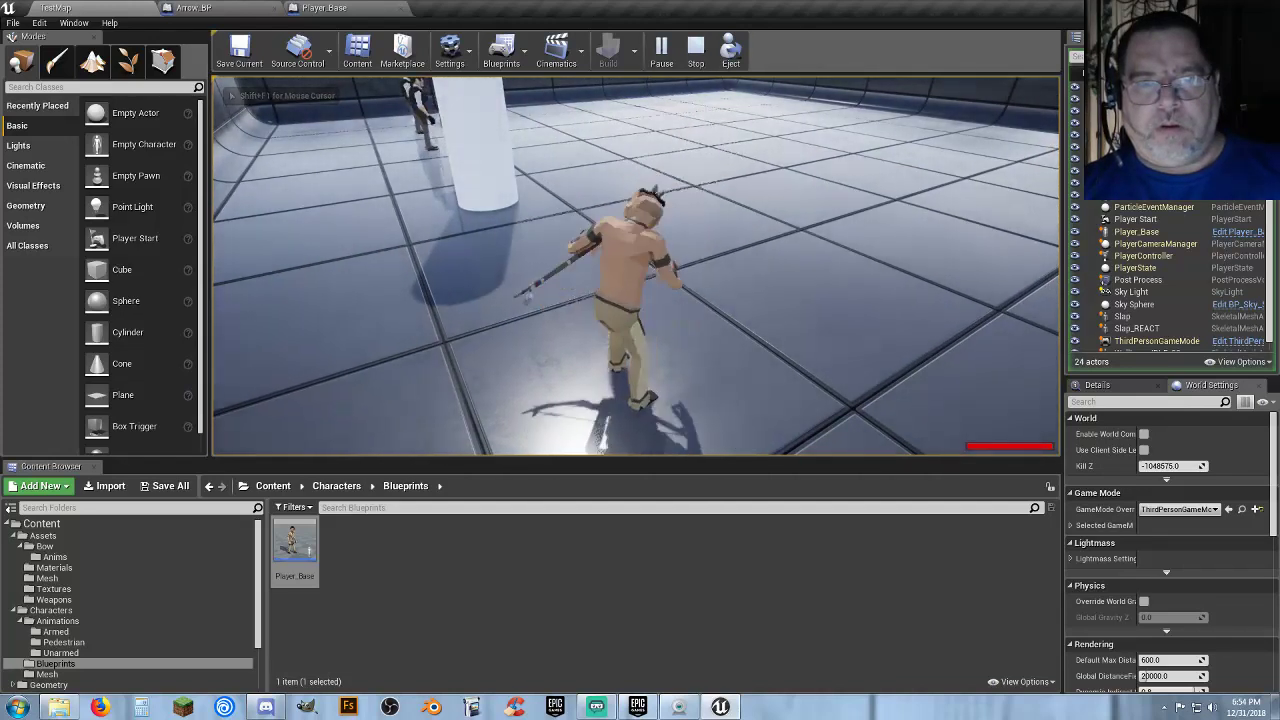
click(636, 266)
click(636, 266)
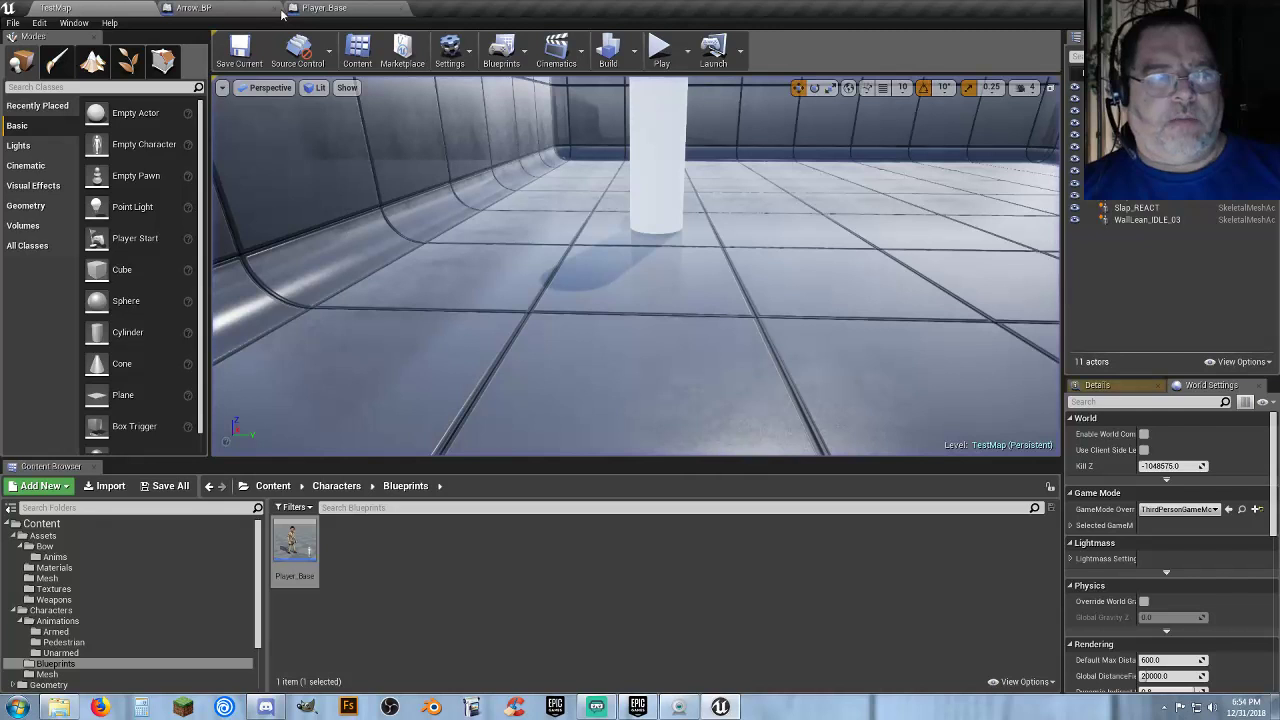
key(shift+F1)
Set the Initial Speed of Arrow_BP's ProjectileMovement component to 2500, enter a new Max Speed, and compile and save the blueprint.
click(222, 10)
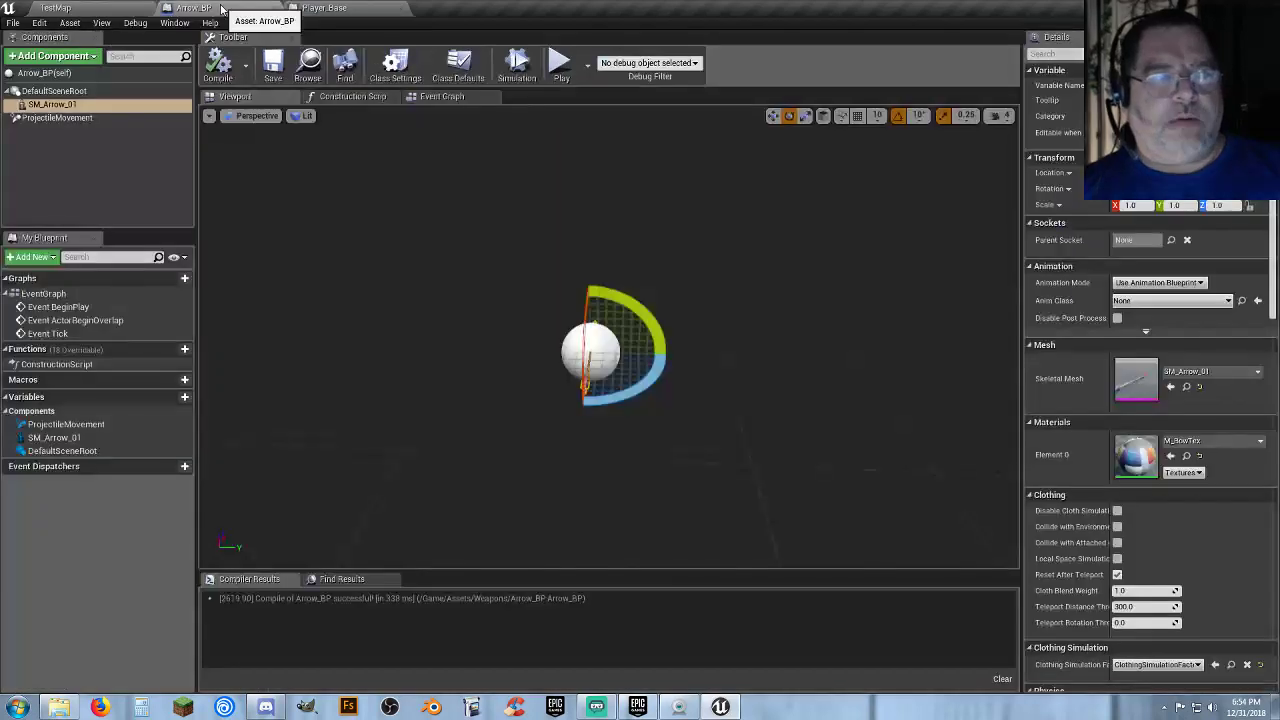
click(88, 118)
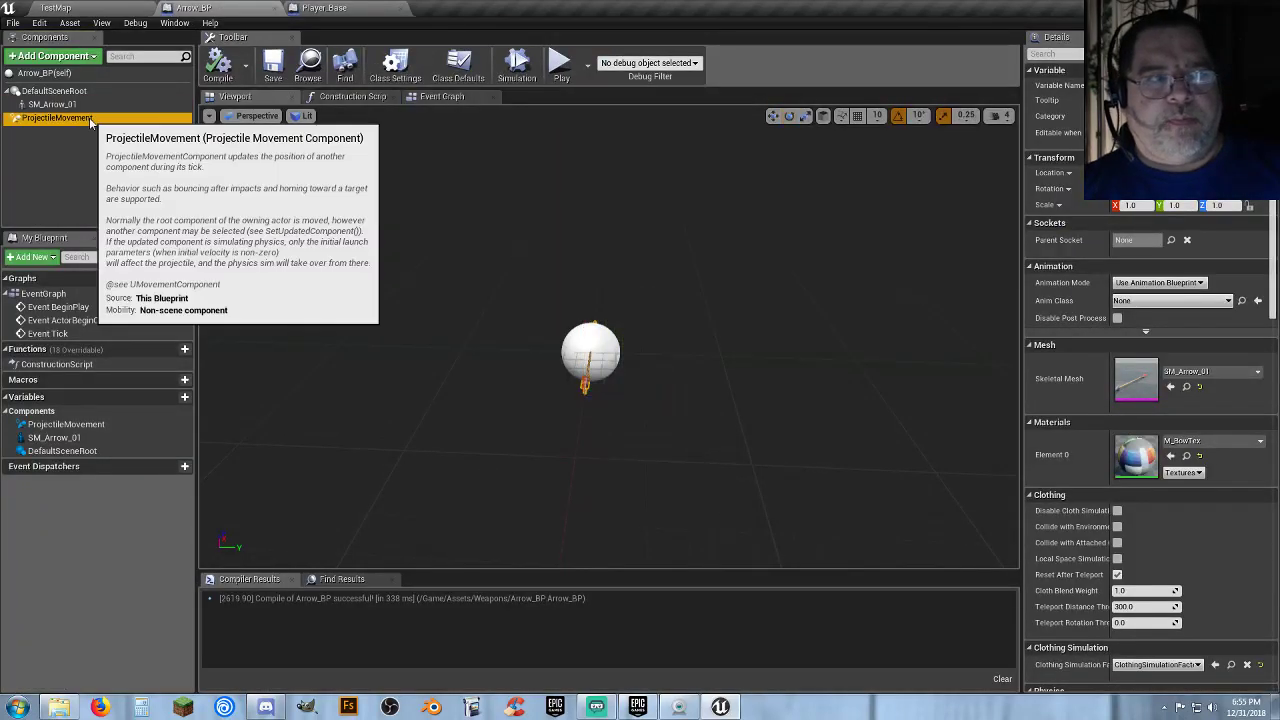
click(1140, 217)
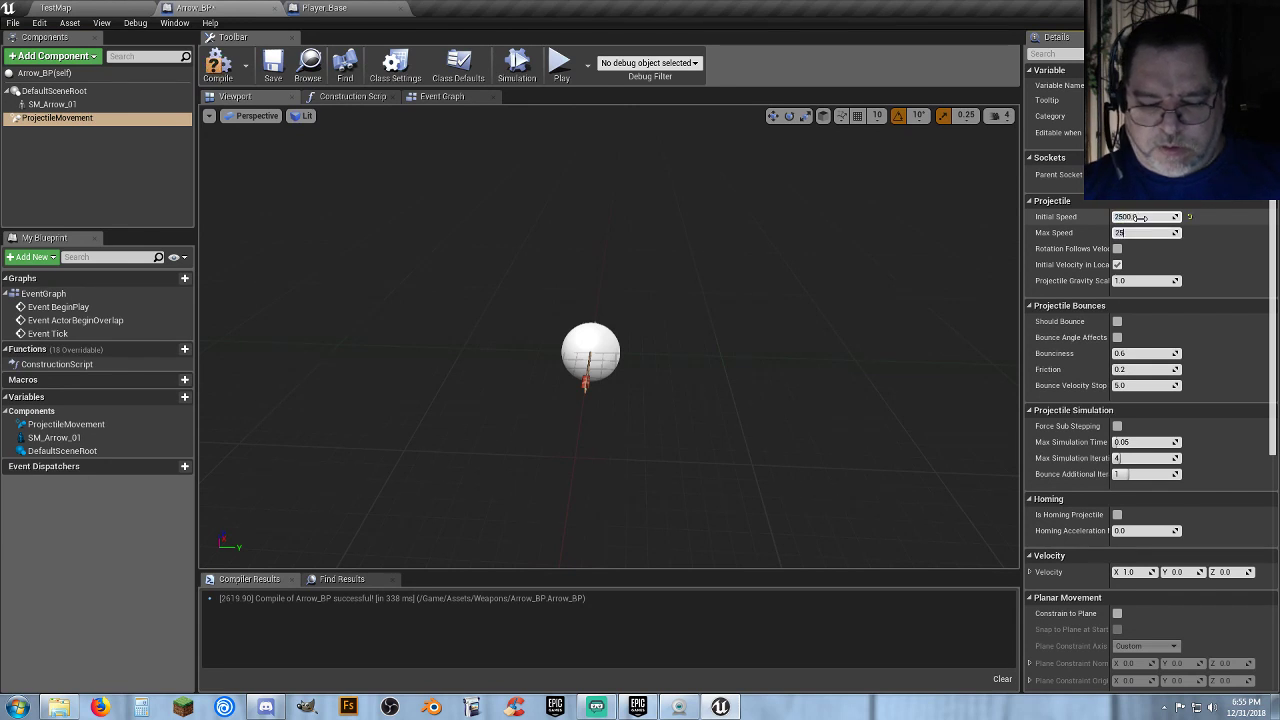
click(218, 63)
Playtest TestMap again with the new projectile speed, and stop the session.
click(117, 12)
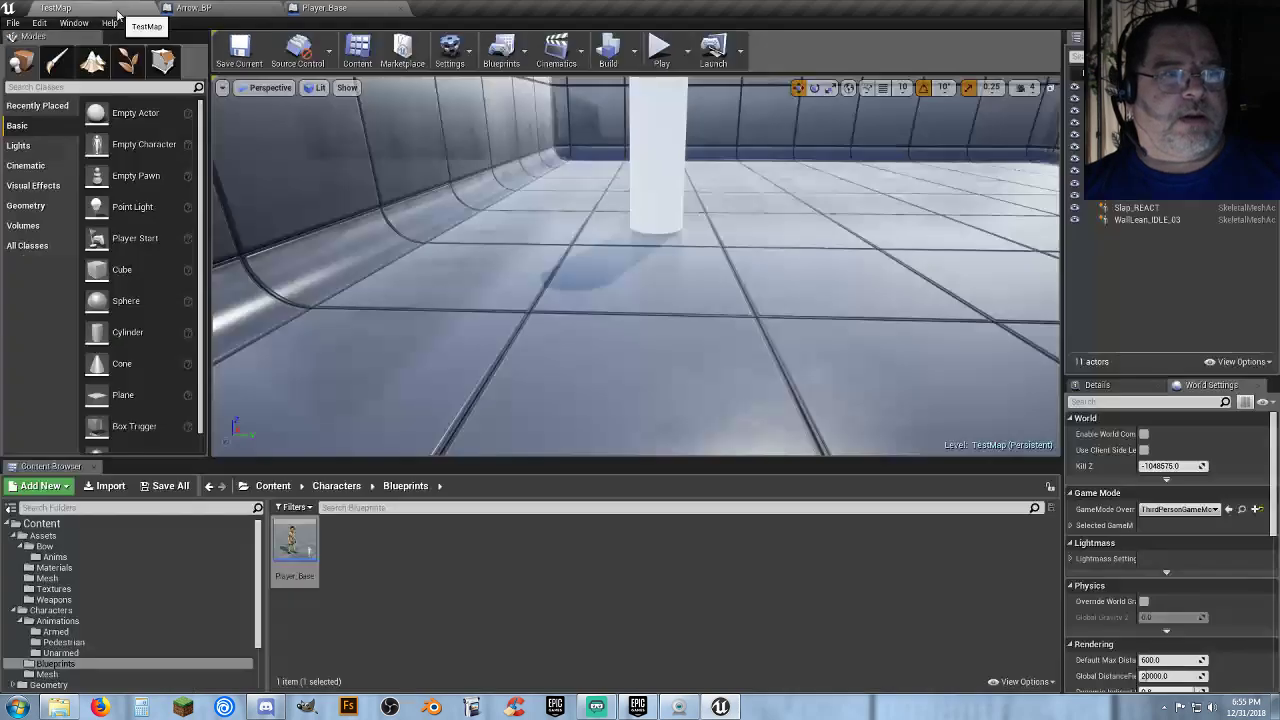
click(660, 52)
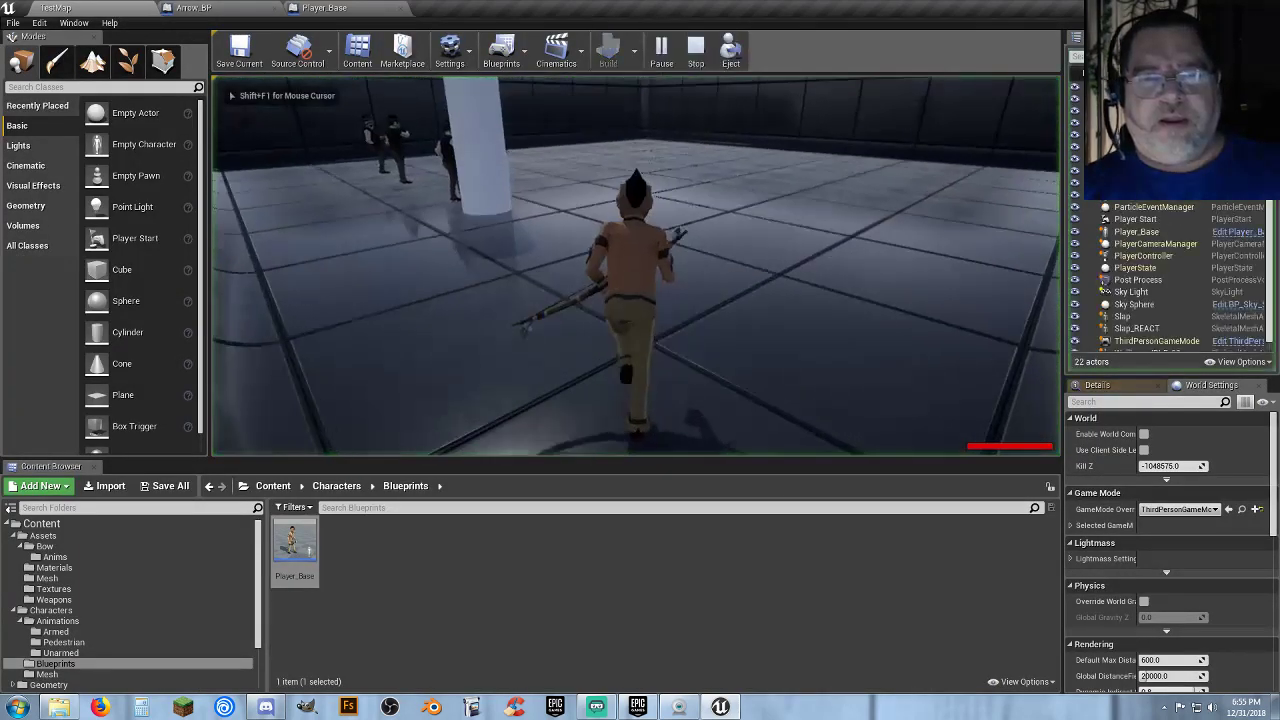
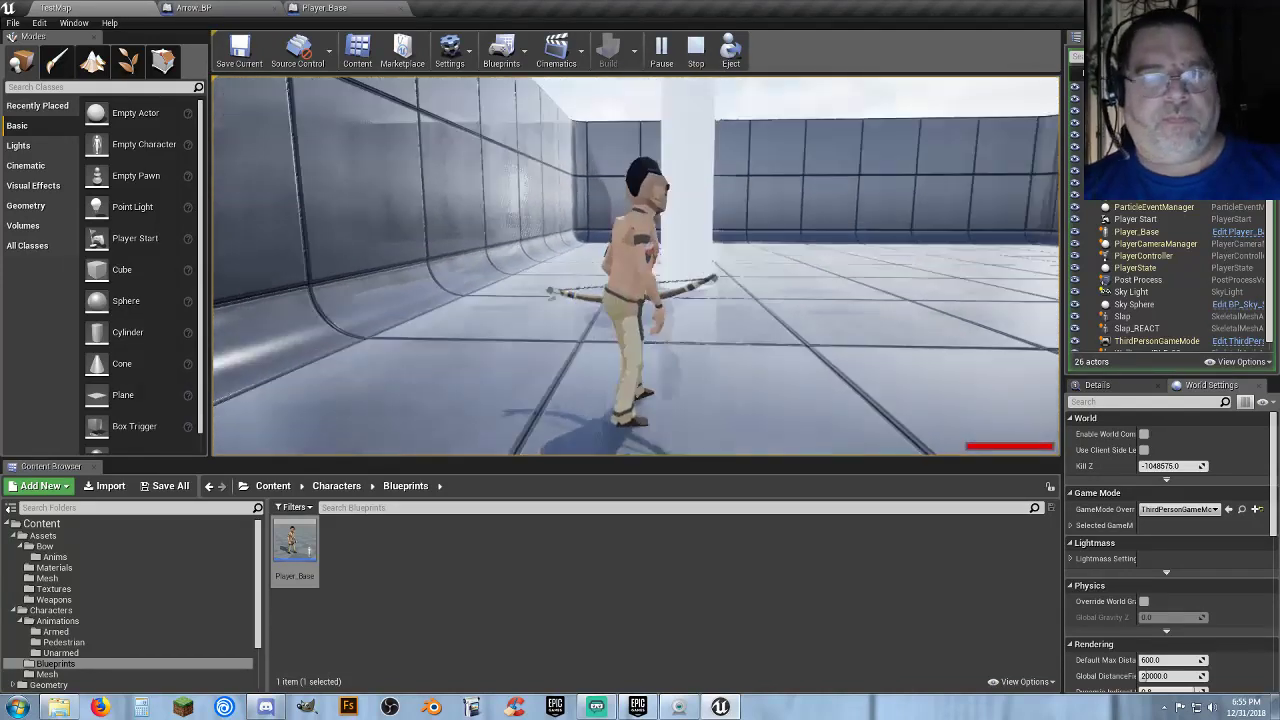
key(Escape)
Raise the Arrow Spawn component in Player_Base to the character's upper-body height, and compile and save the blueprint.
click(338, 8)
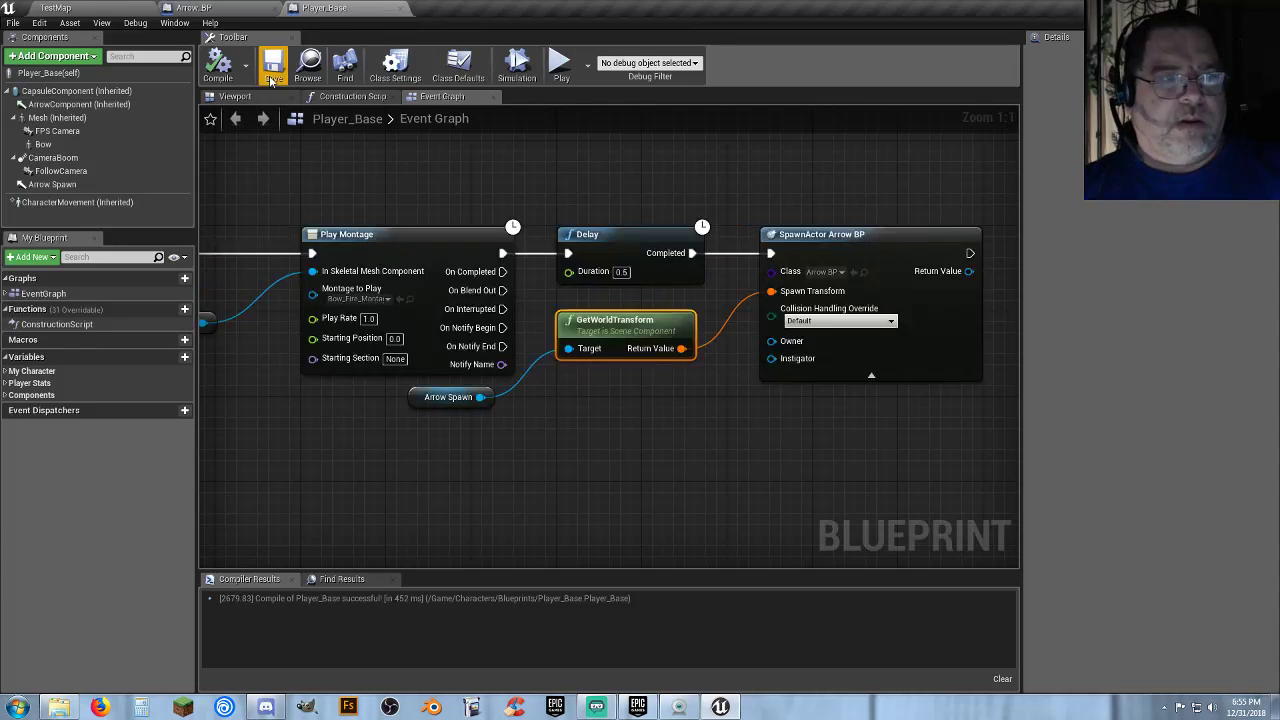
click(262, 96)
click(70, 186)
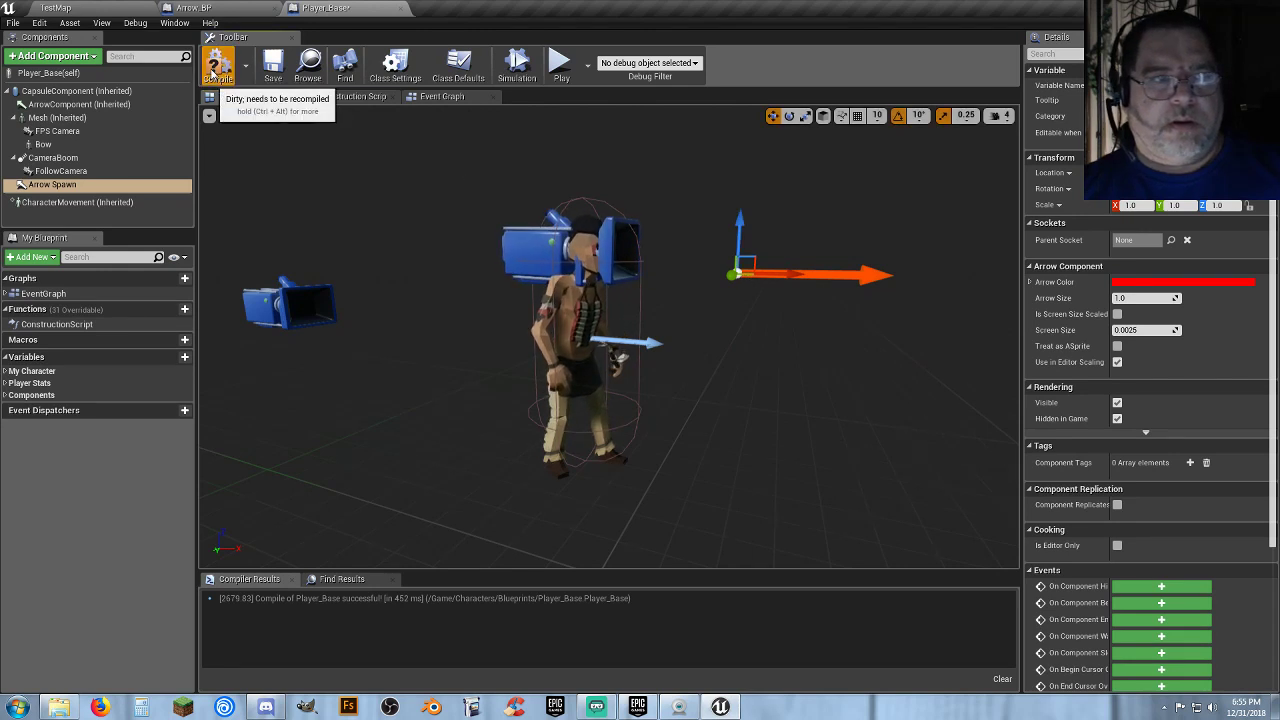
click(214, 68)
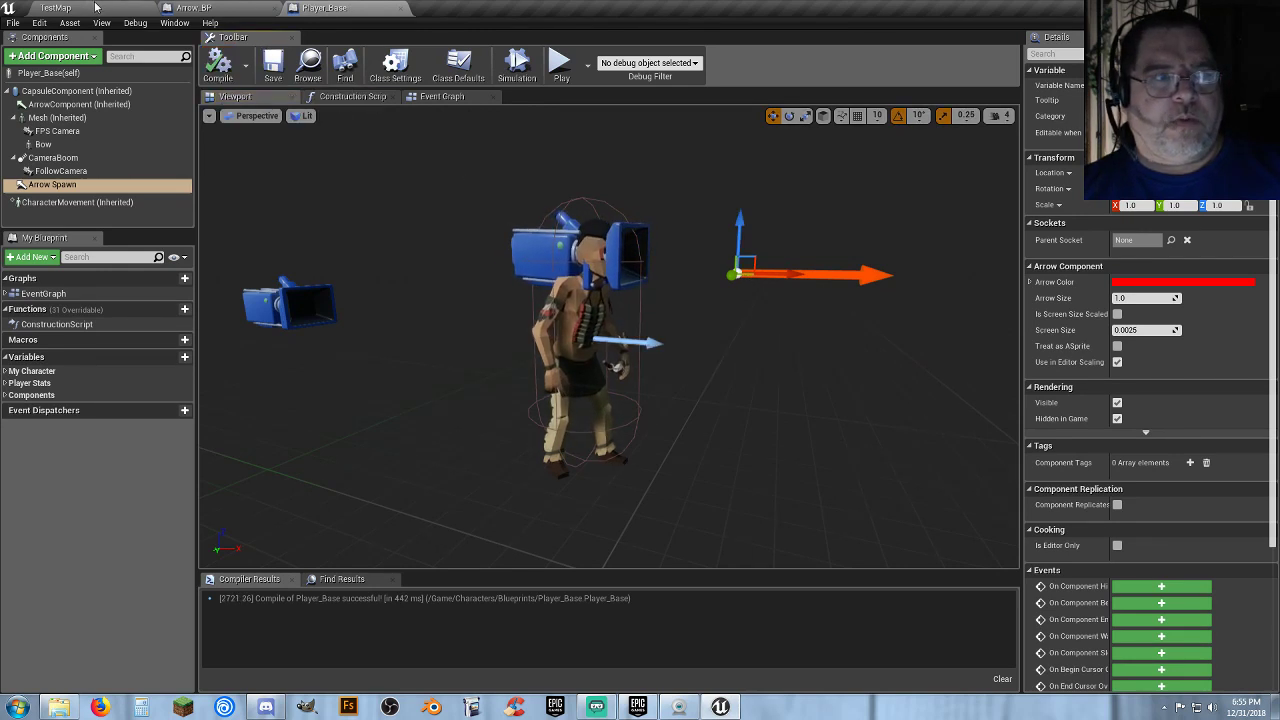
Playtest TestMap with the raised spawn point, firing arrows in third-person and first-person views.
click(60, 8)
click(662, 50)
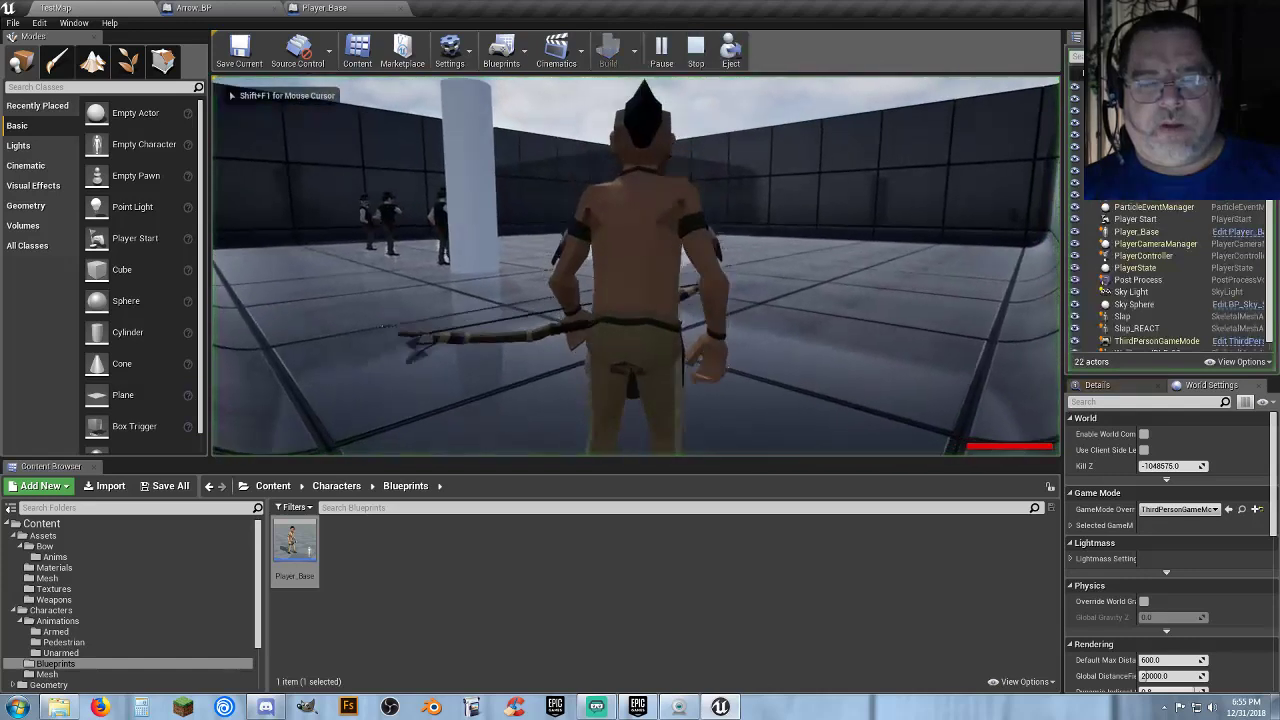
click(636, 265)
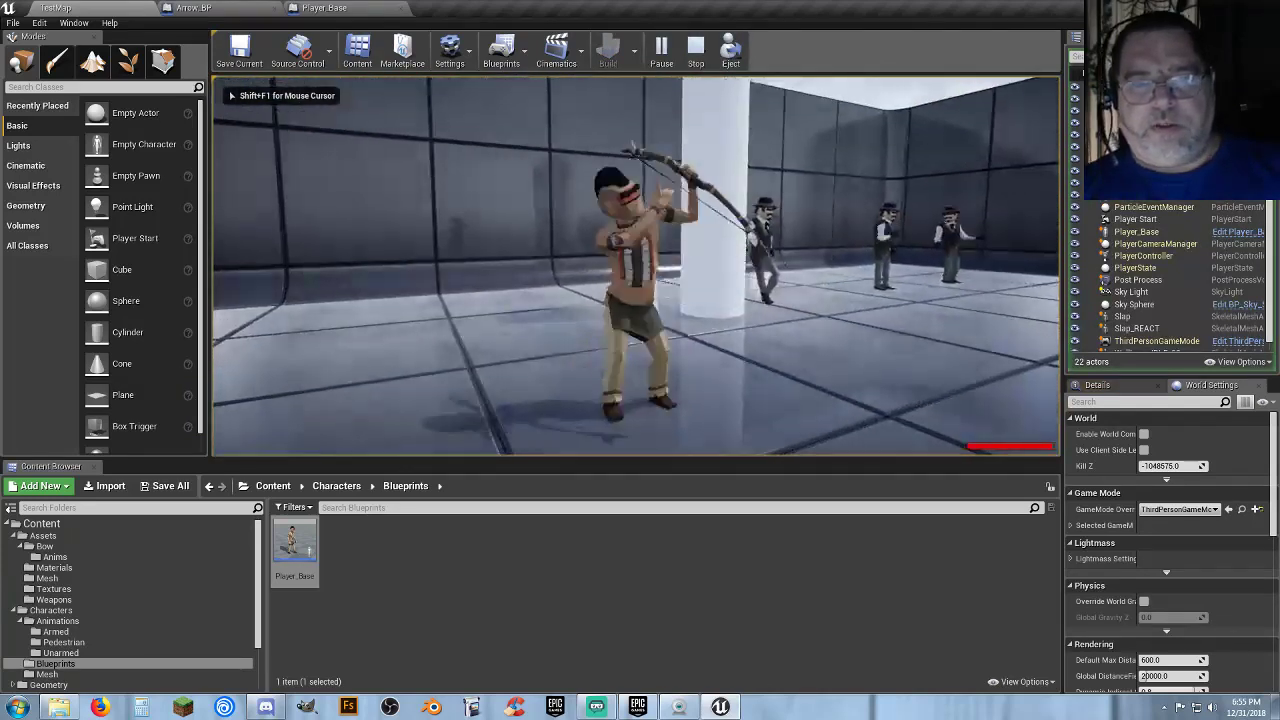
click(636, 265)
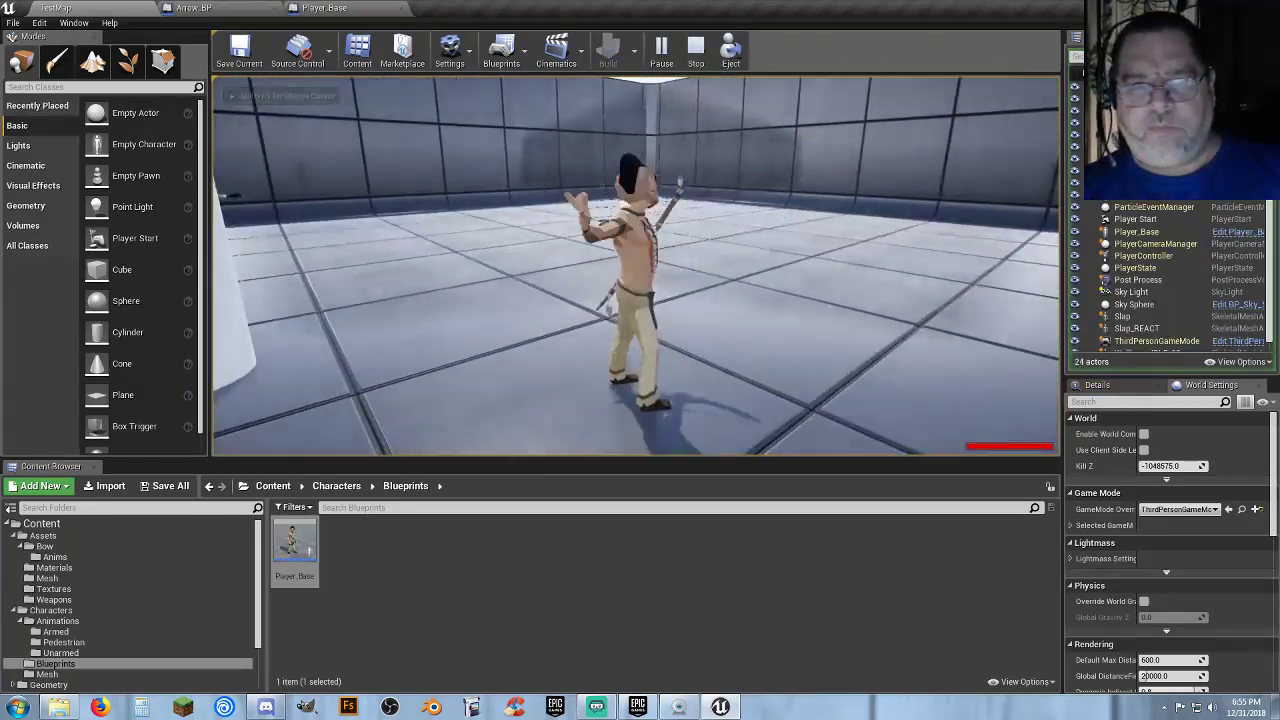
click(636, 265)
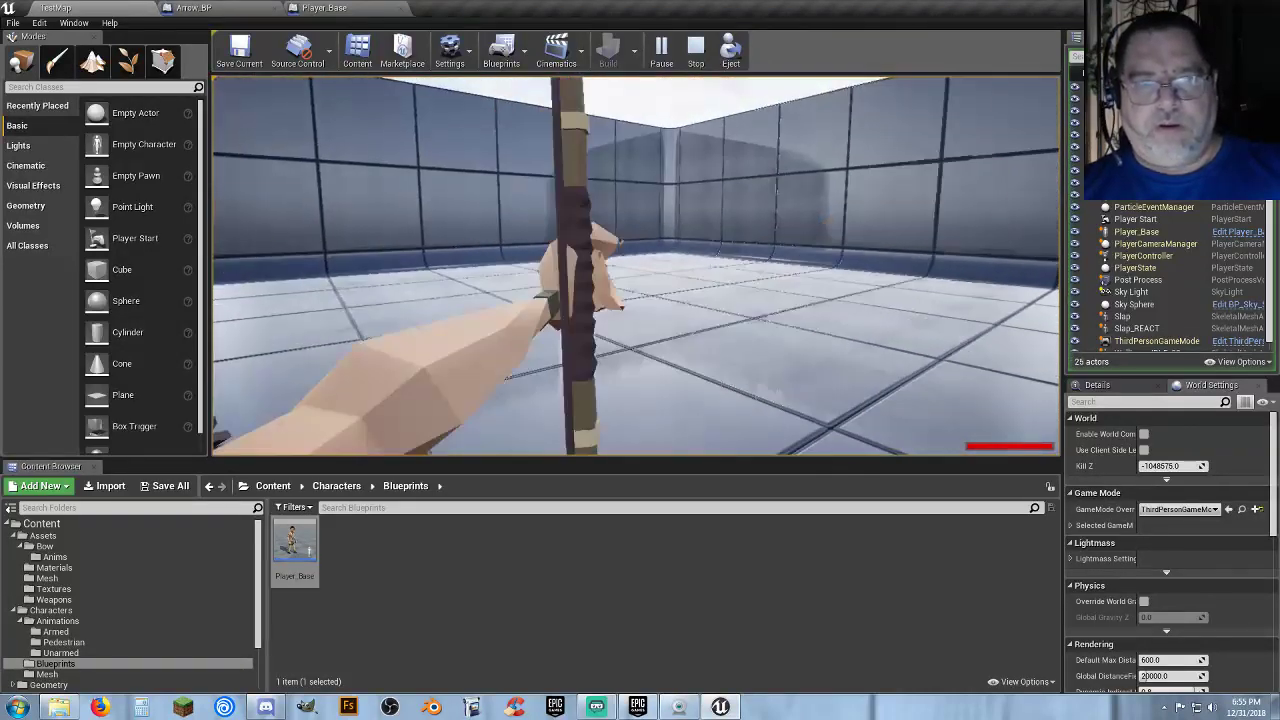
click(636, 265)
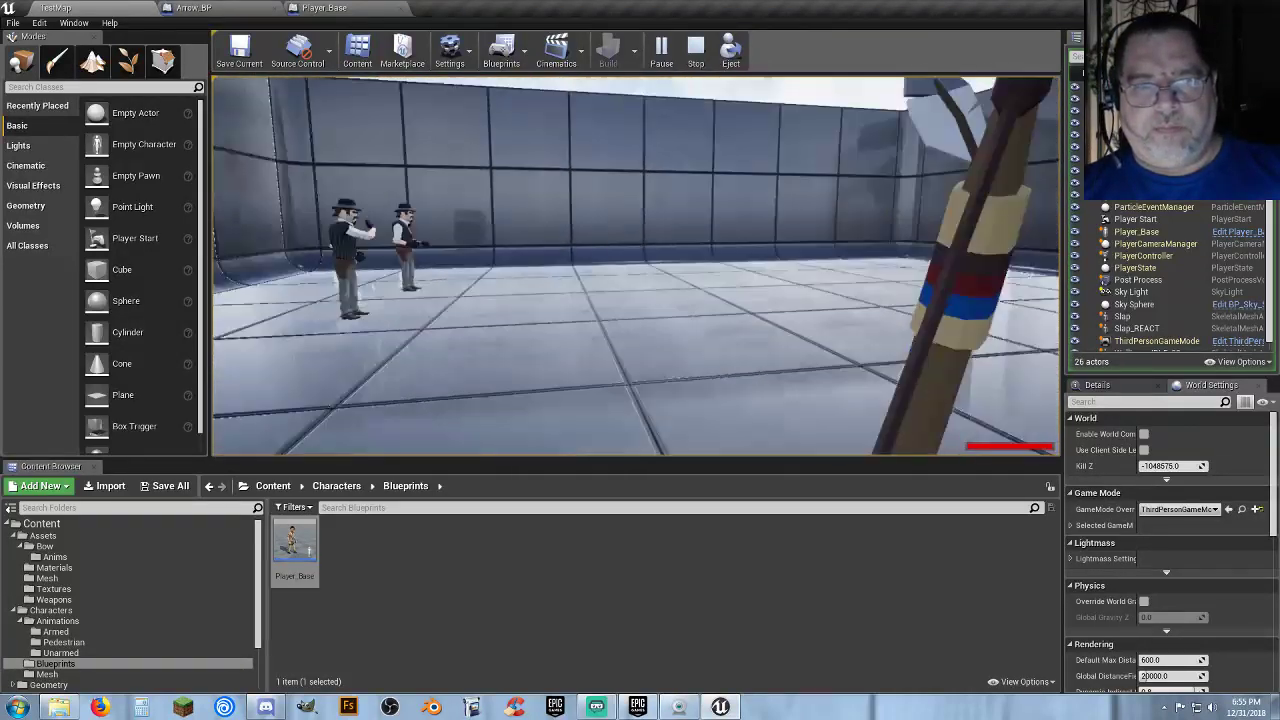
Fire several more arrows in first-person and third-person views to check the arrow's release timing, and stop the session.
click(636, 265)
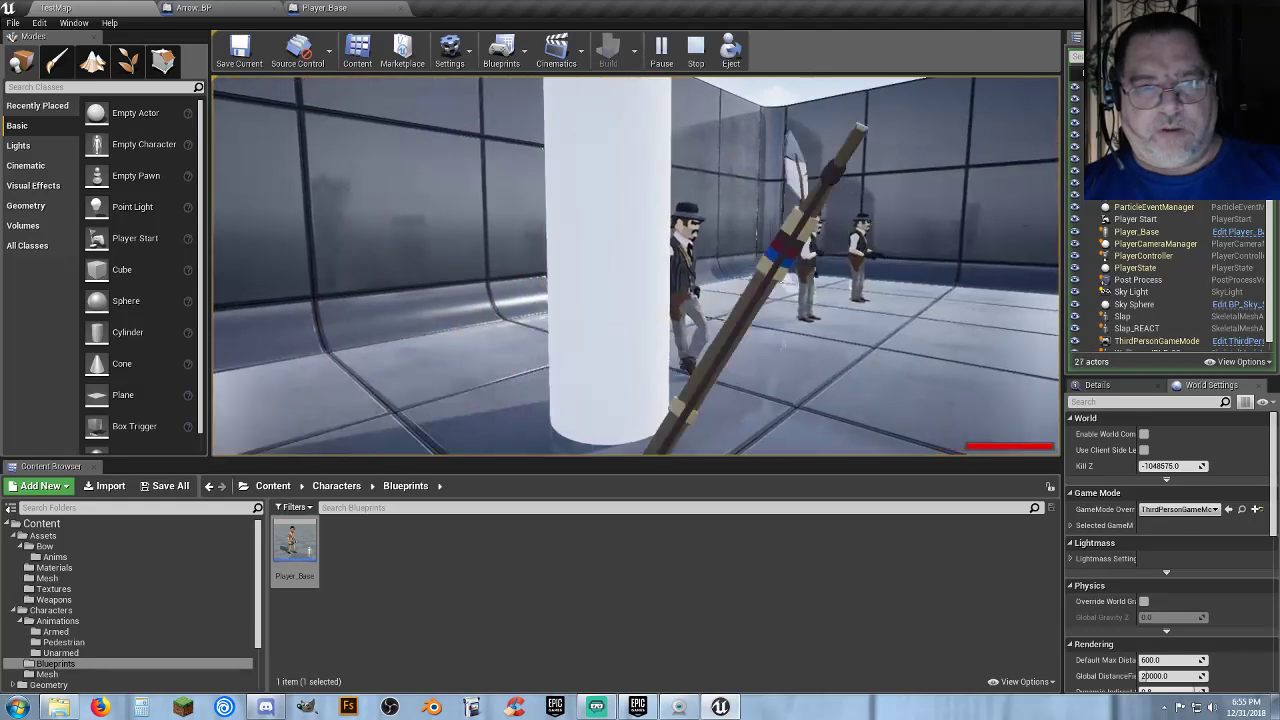
click(636, 265)
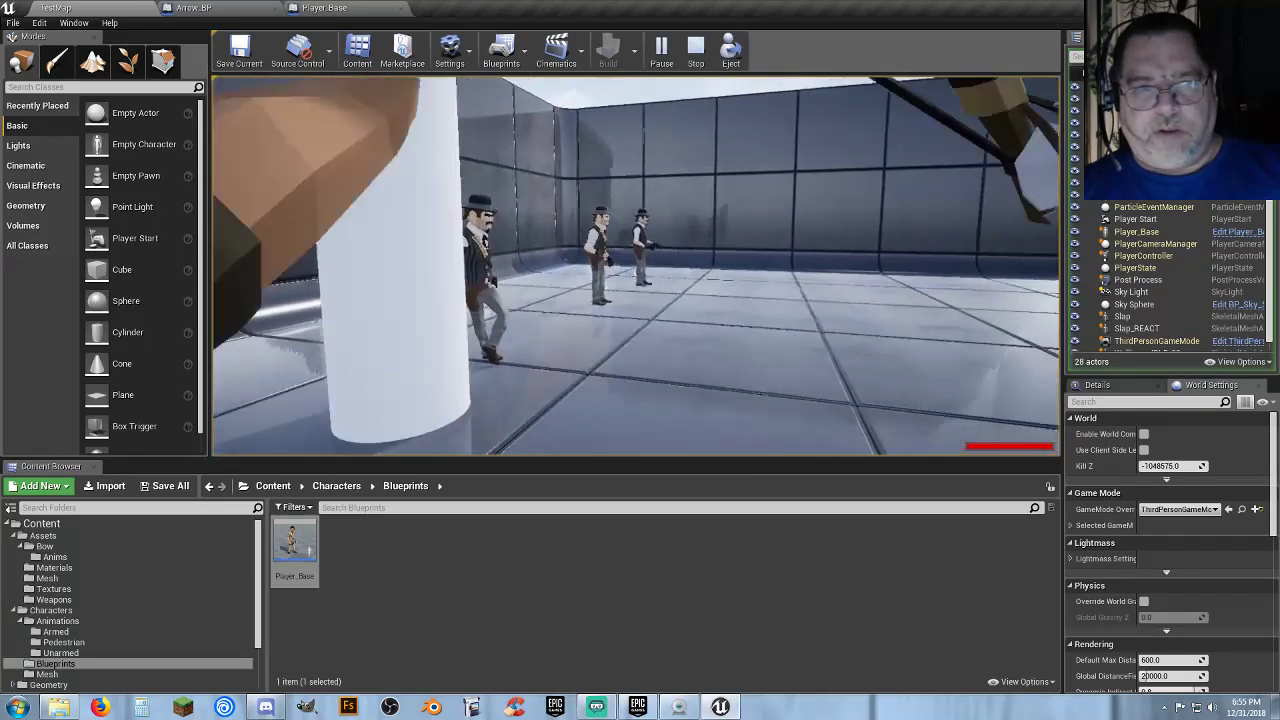
click(636, 265)
click(636, 265)
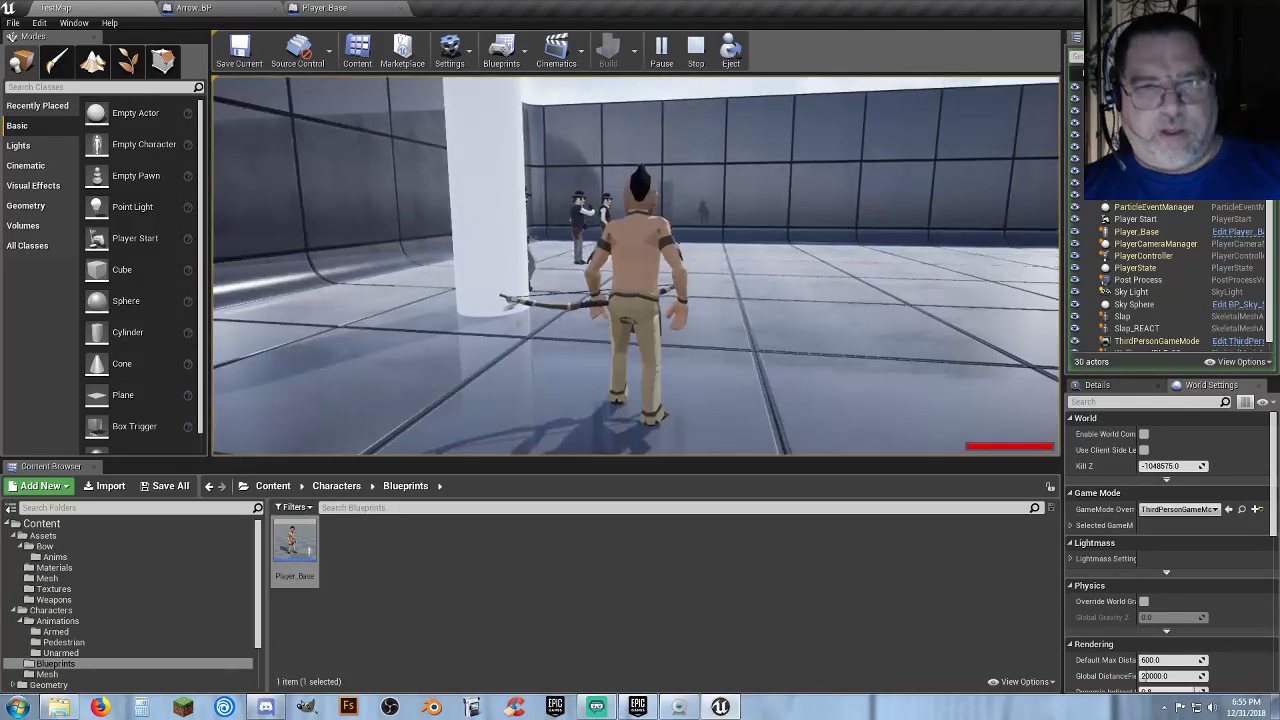
click(636, 265)
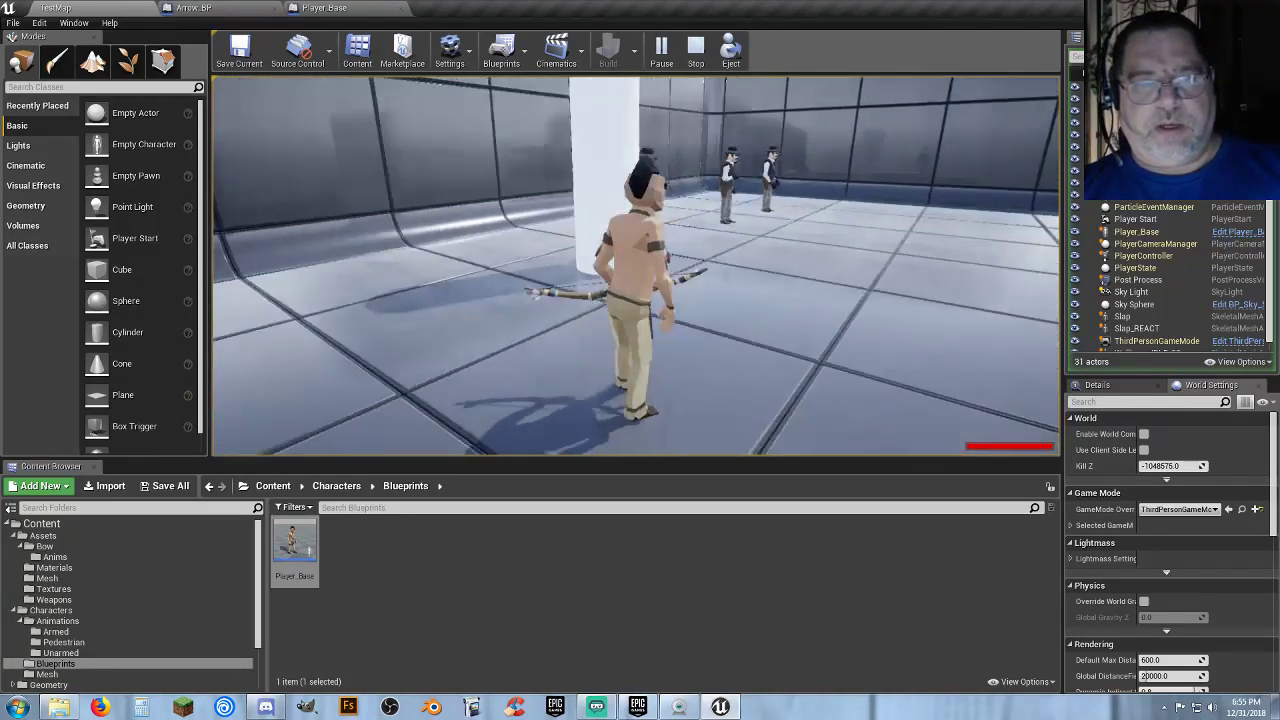
click(636, 265)
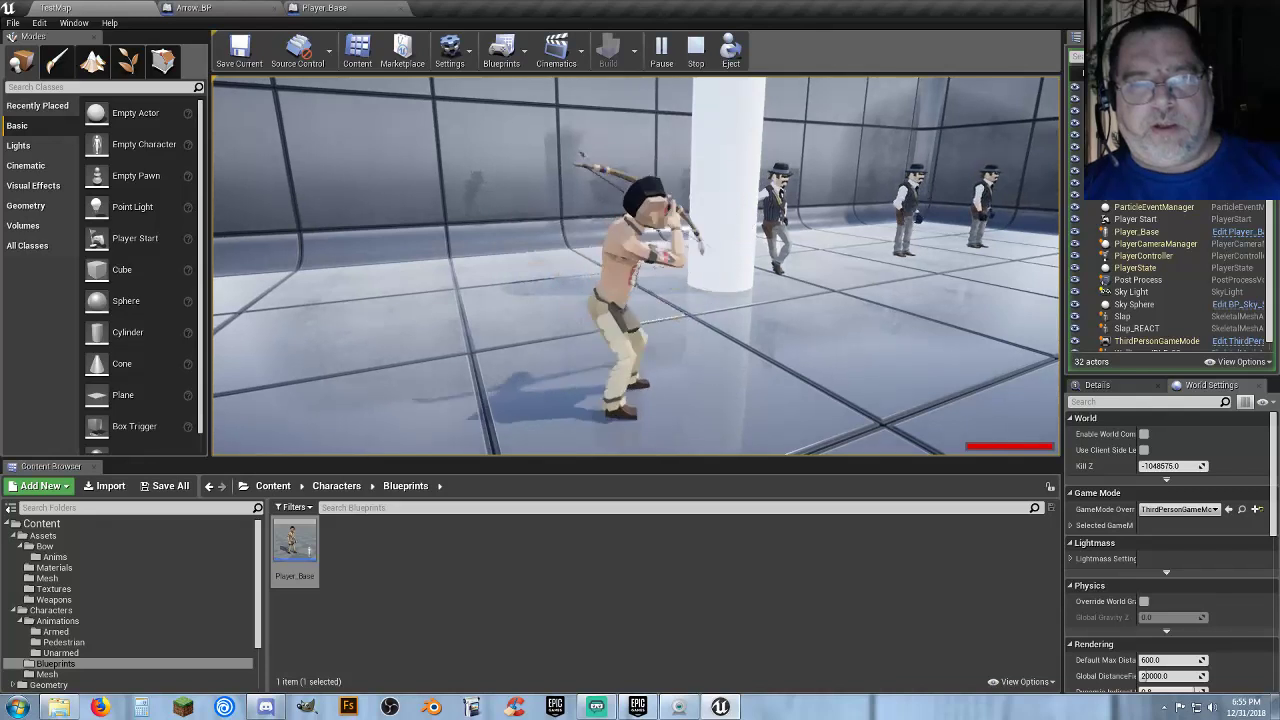
click(636, 265)
key(Escape)
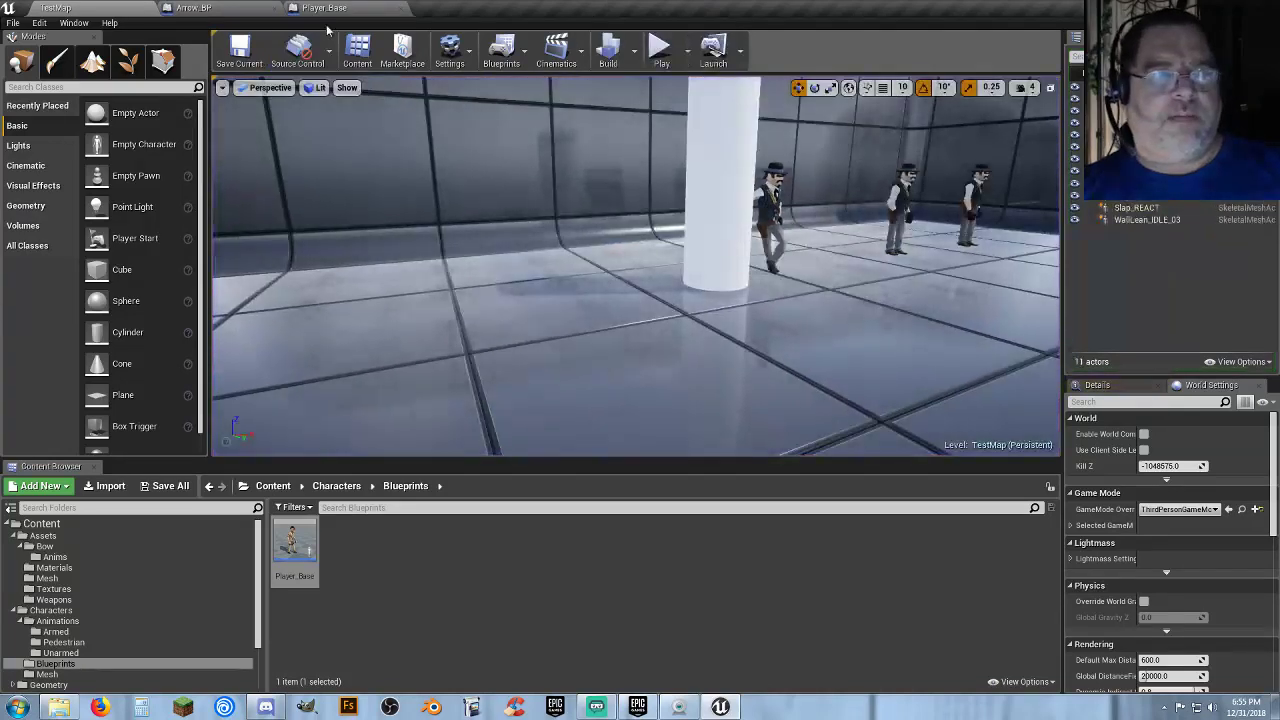
Set the Duration of the Delay before SpawnActor Arrow BP in Player_Base's event graph to 0.8, and compile and save.
click(325, 8)
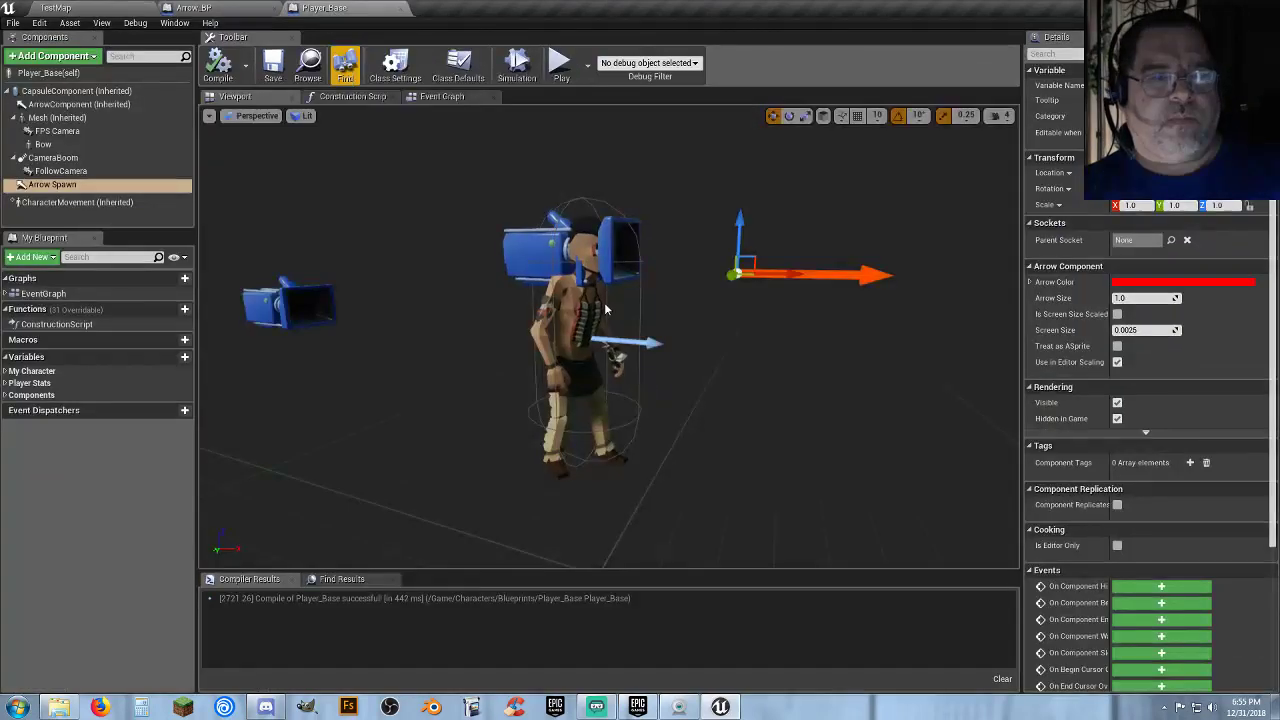
click(442, 96)
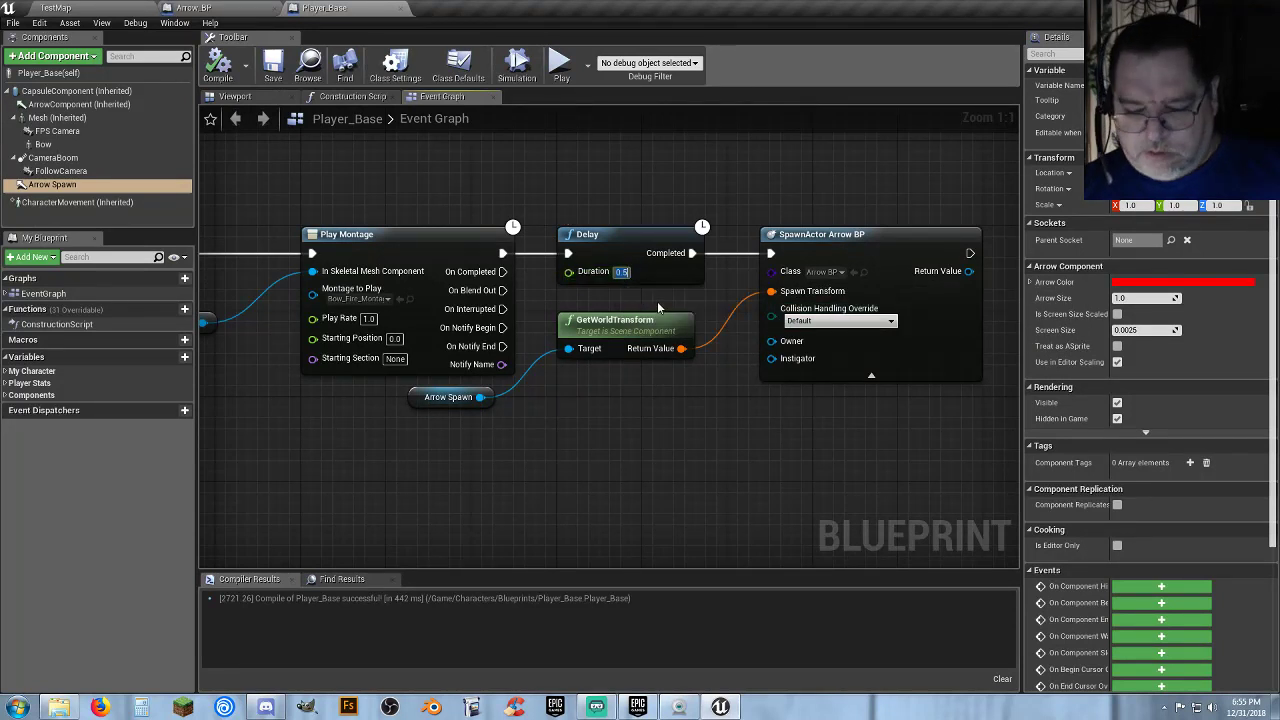
text(0.8)
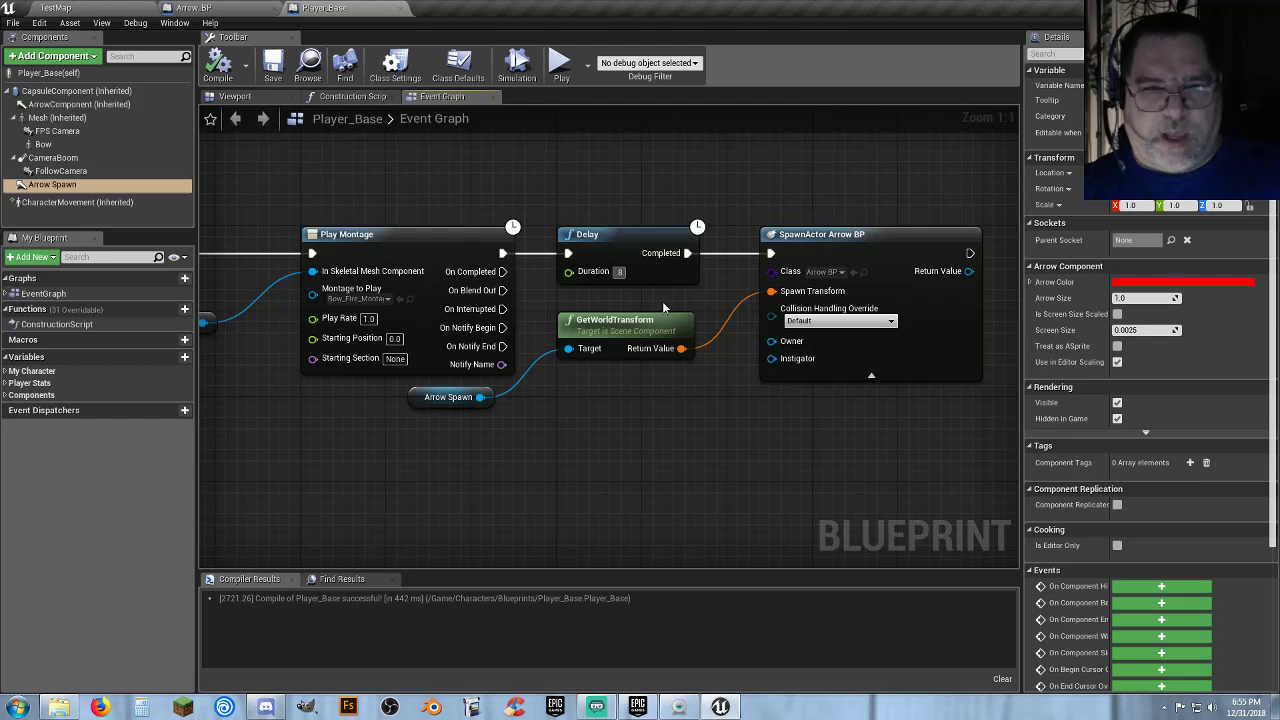
key(Return)
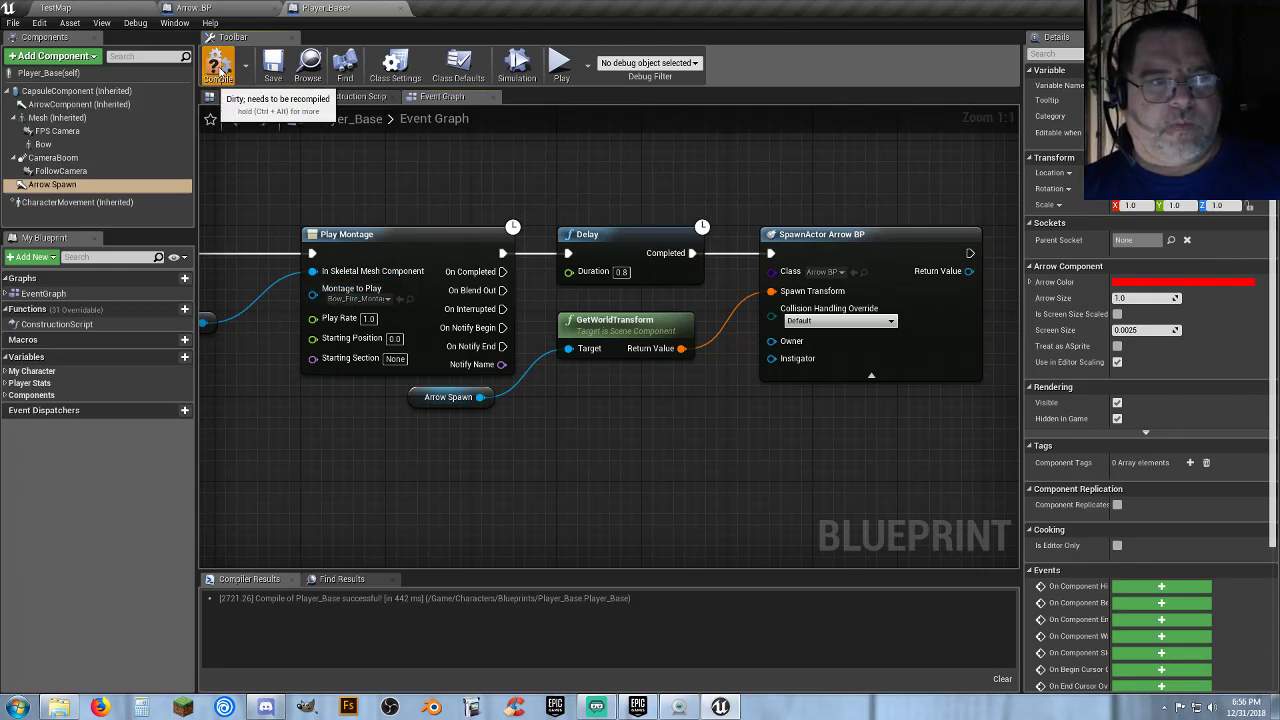
Playtest TestMap with the 0.8-second delay, firing repeatedly while viewing the character from the side, and stop the session.
click(130, 10)
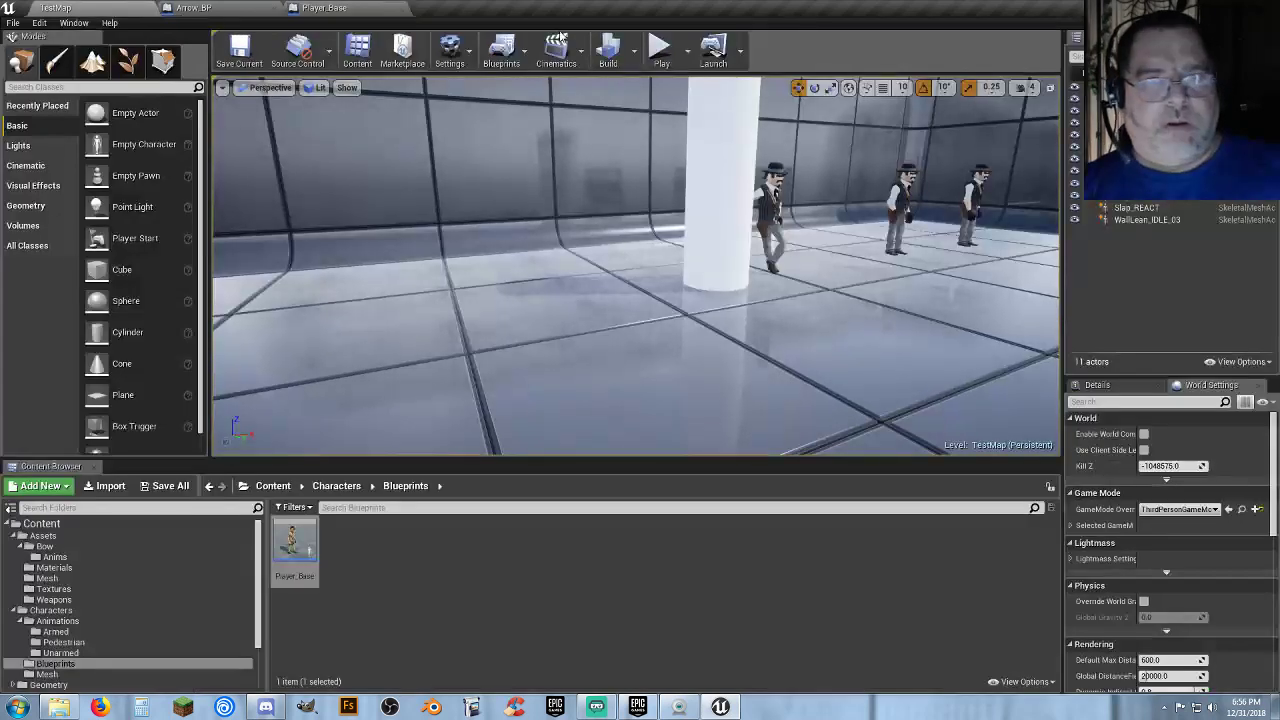
click(662, 50)
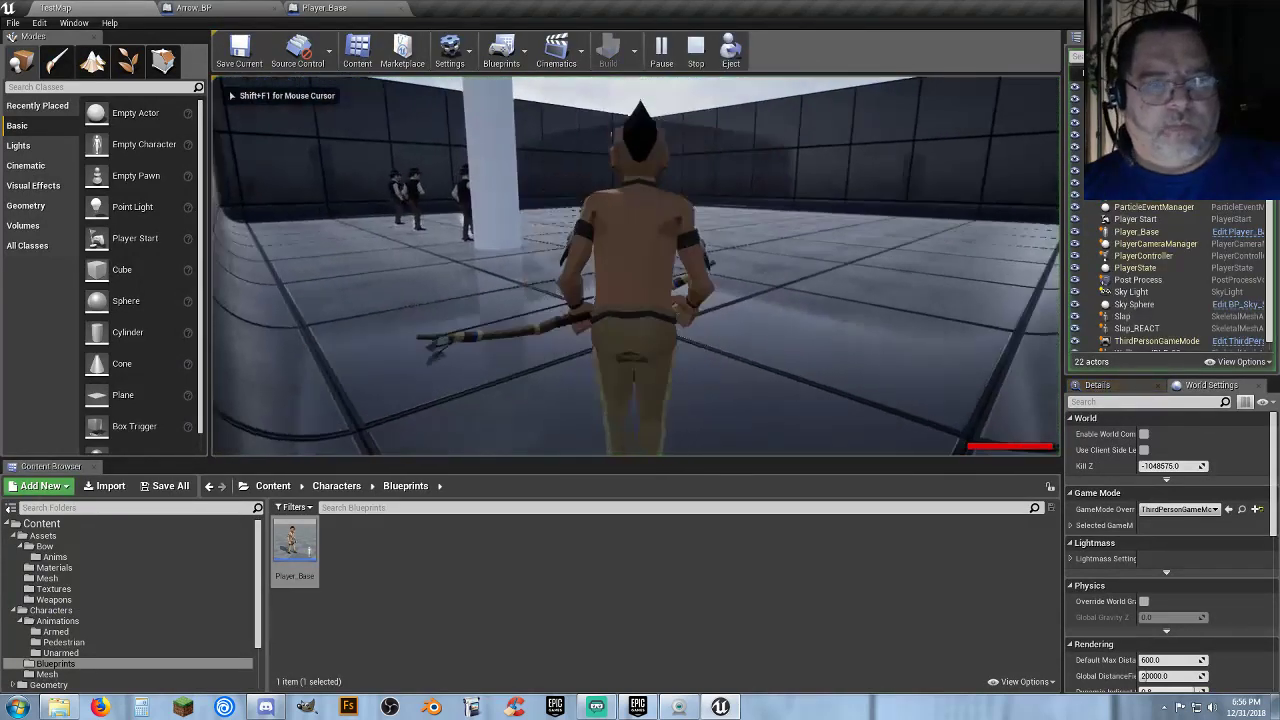
click(636, 266)
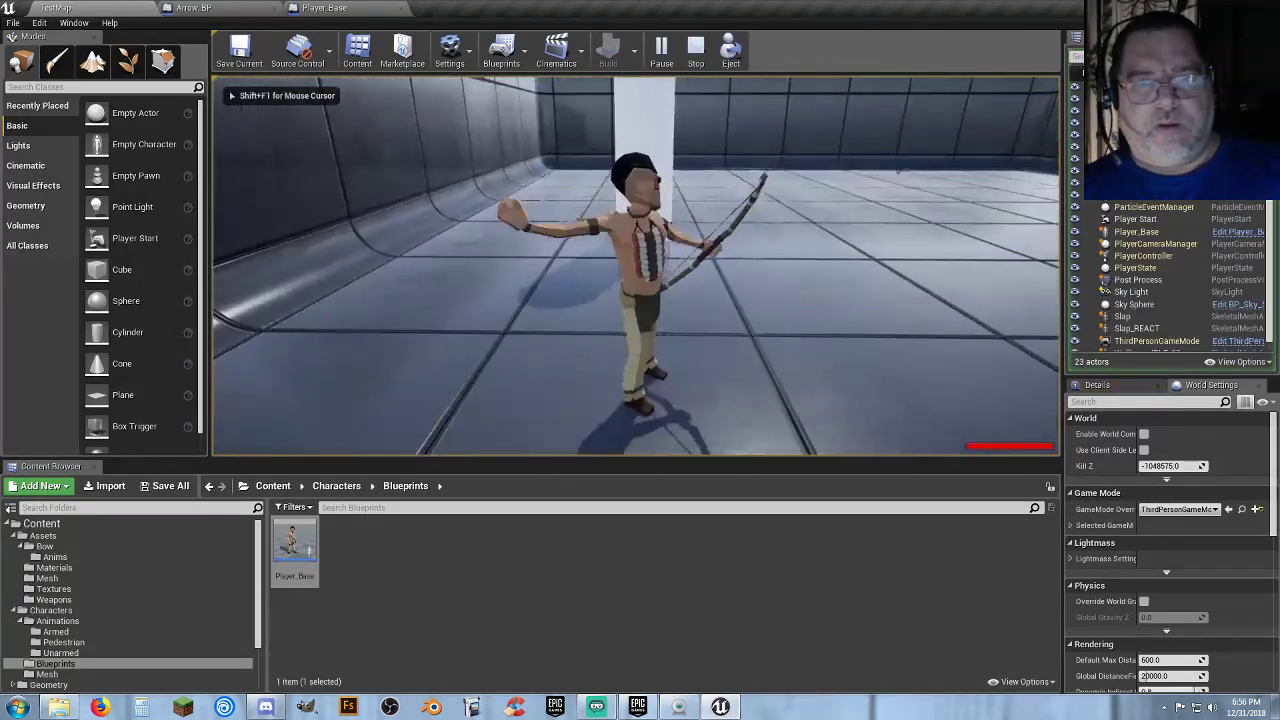
click(636, 266)
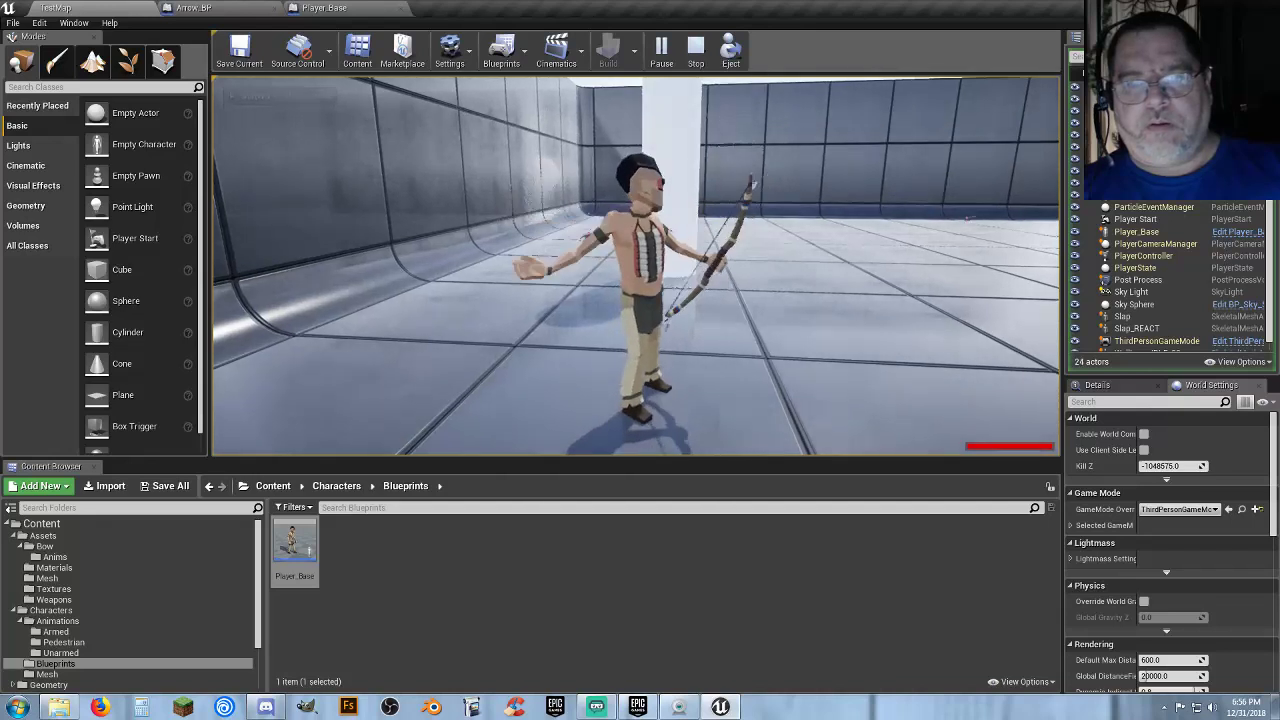
click(636, 266)
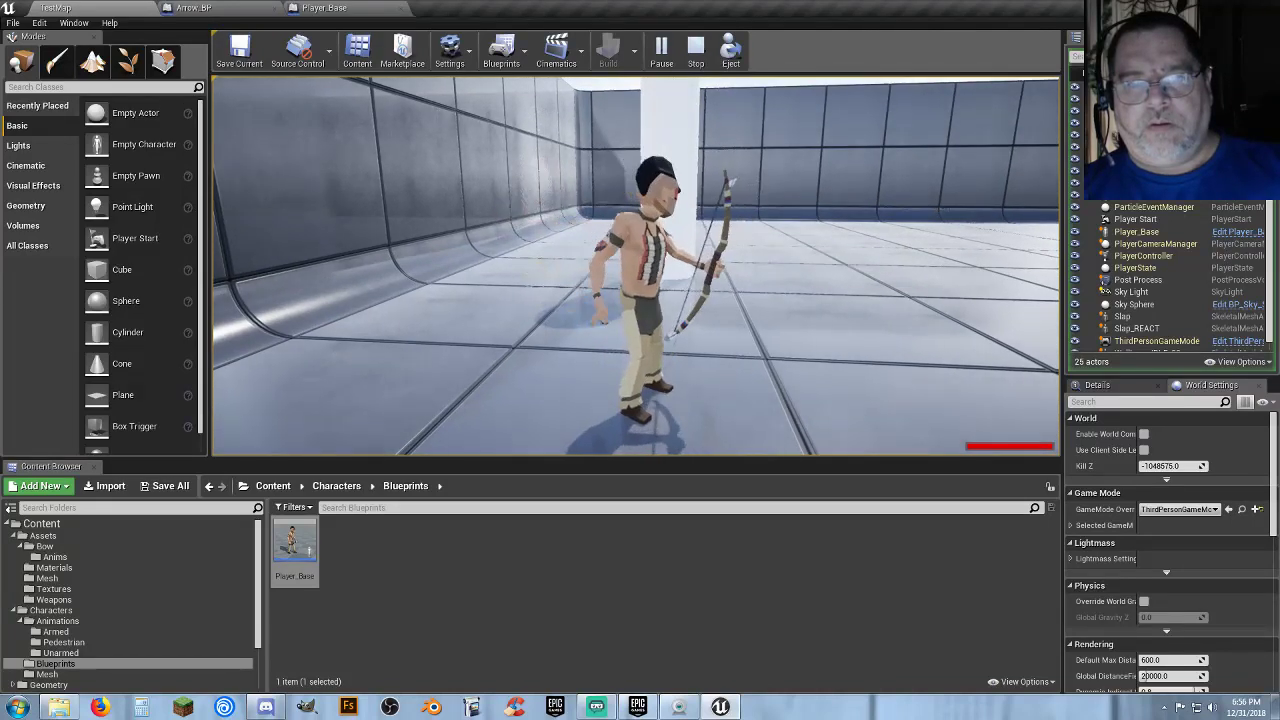
click(636, 266)
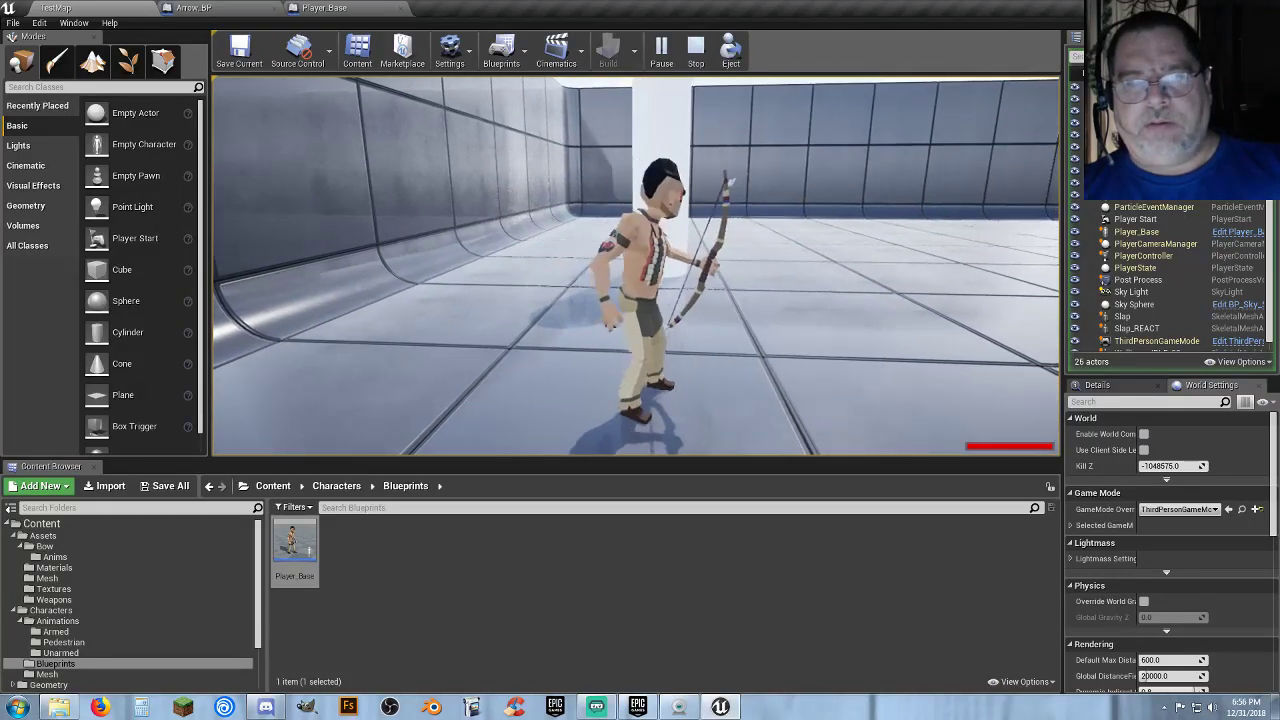
click(636, 266)
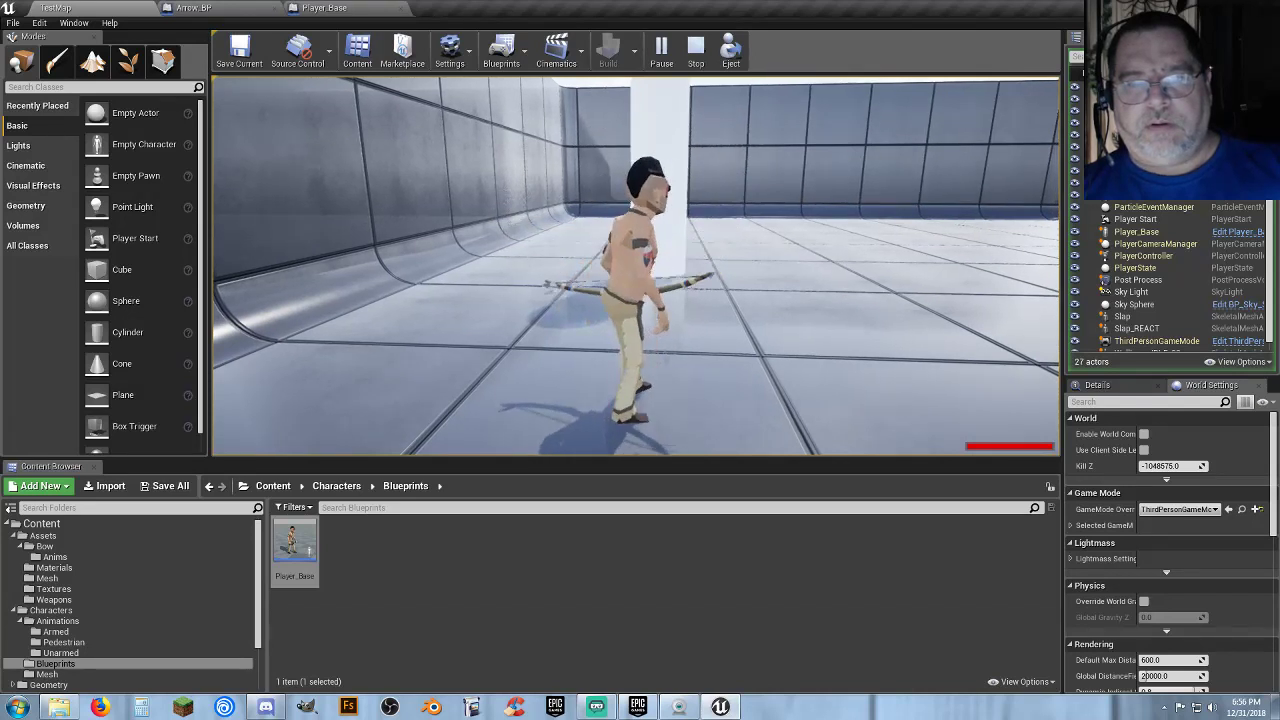
click(636, 266)
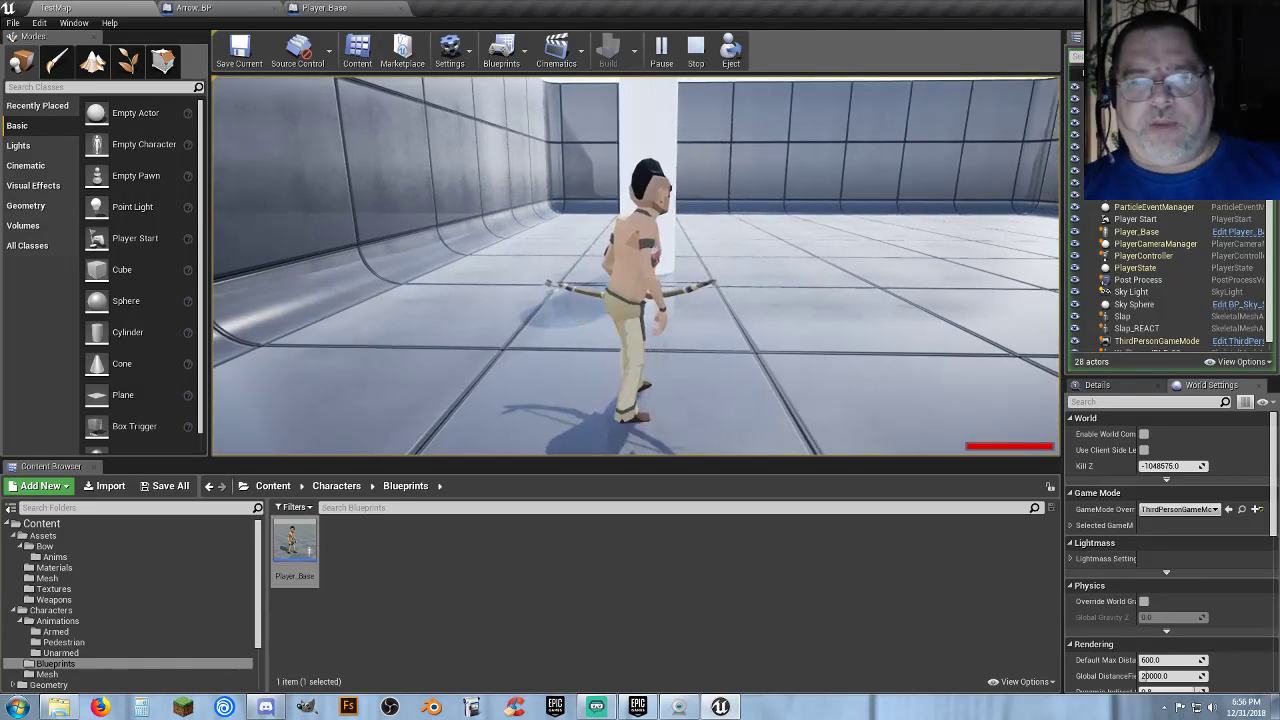
click(636, 266)
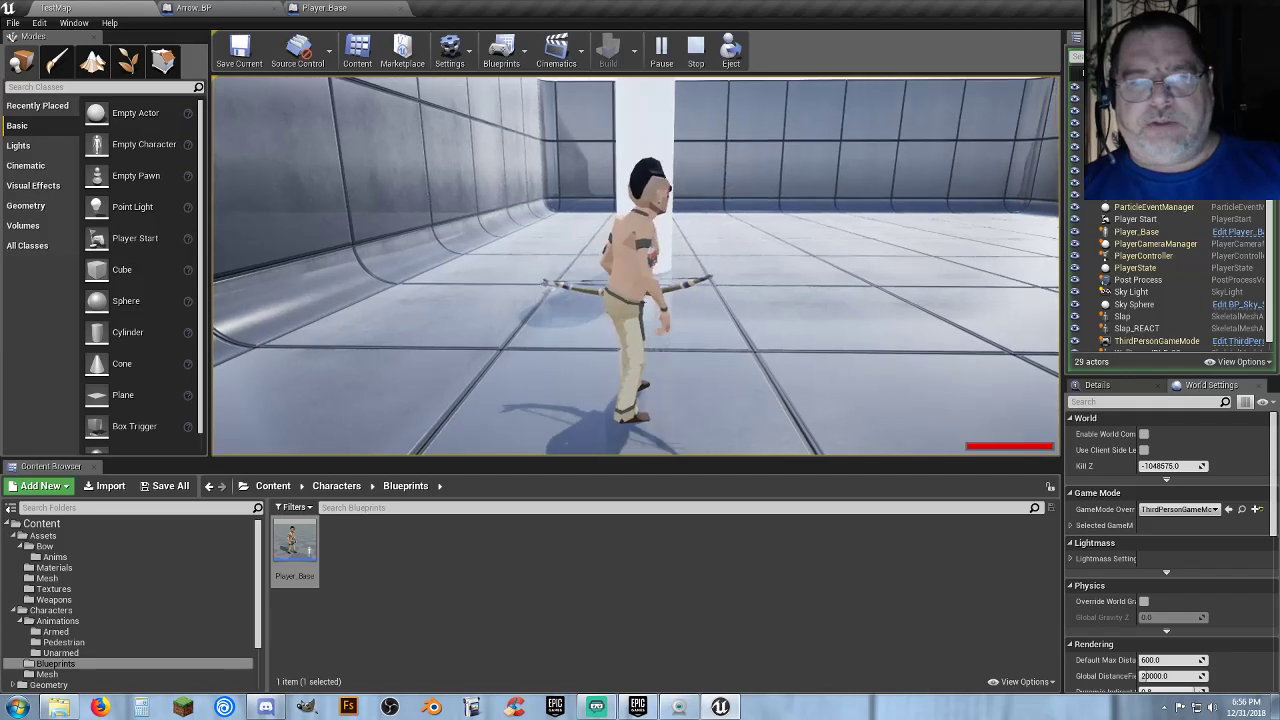
click(636, 266)
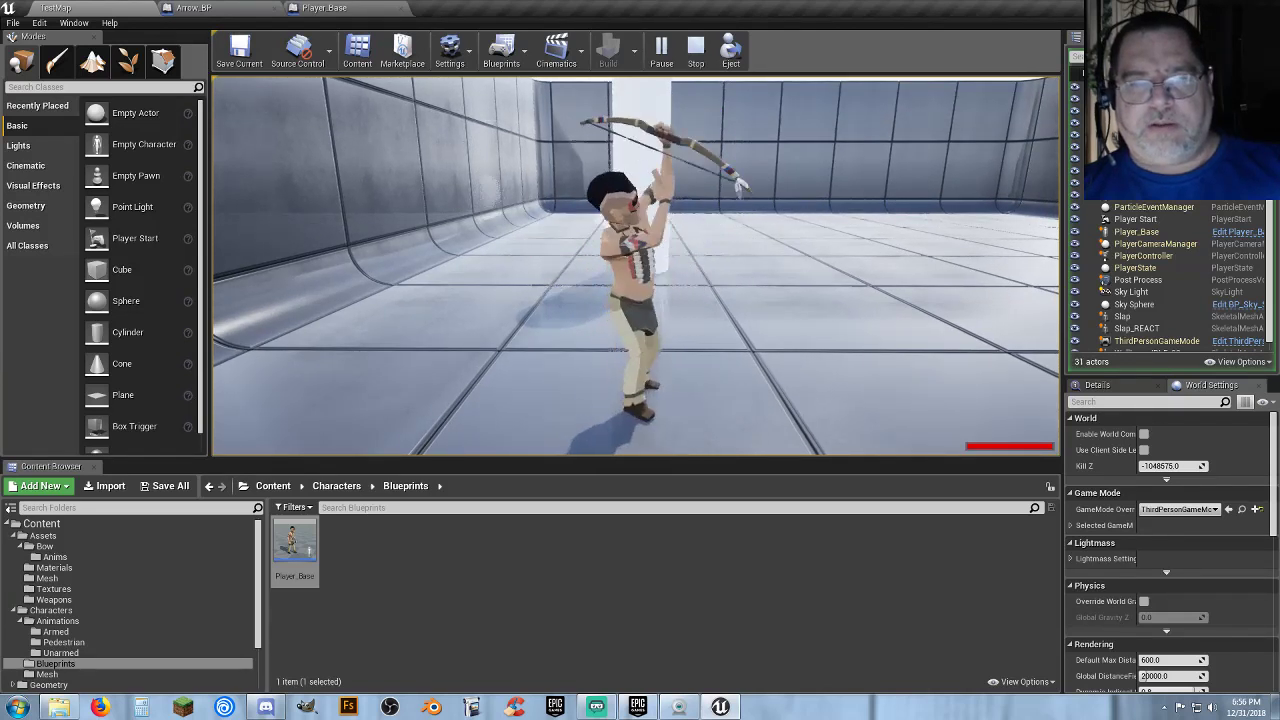
key(Escape)
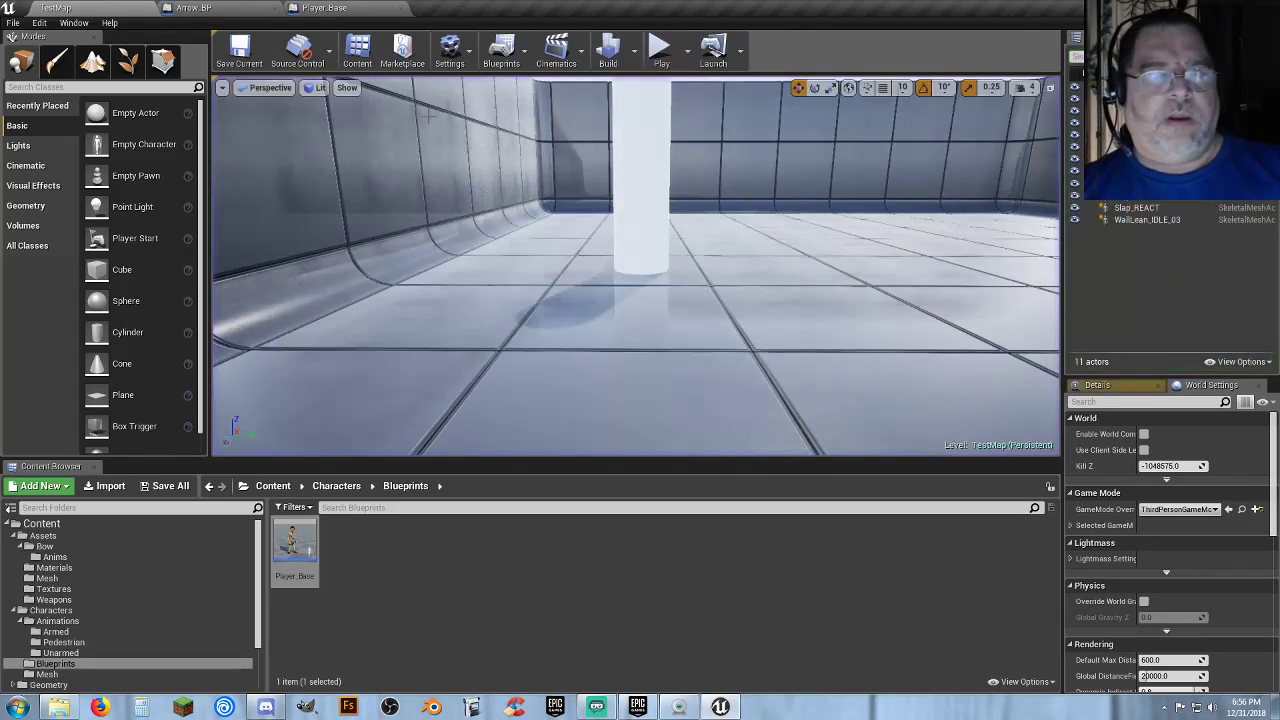
Set the Initial Speed and Max Speed of Arrow_BP's ProjectileMovement component to 3500, and compile and save the blueprint.
right_drag(523, 217, 610, 262)
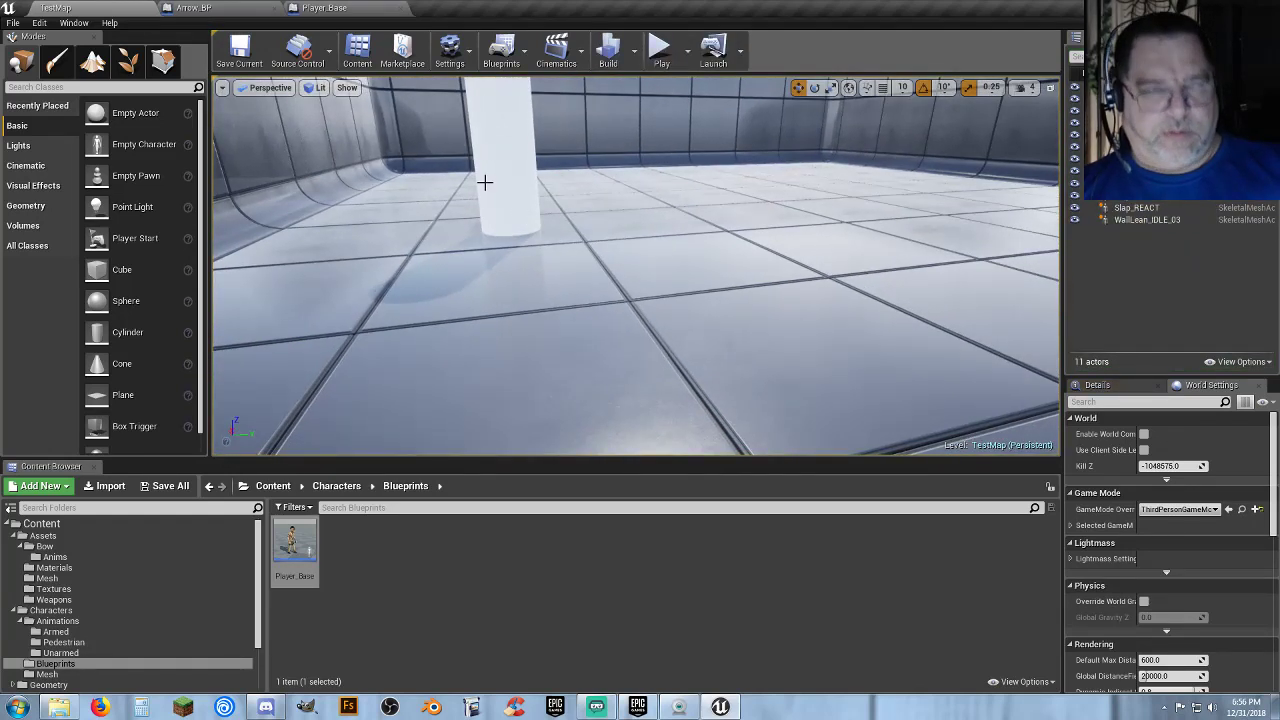
click(267, 8)
click(57, 118)
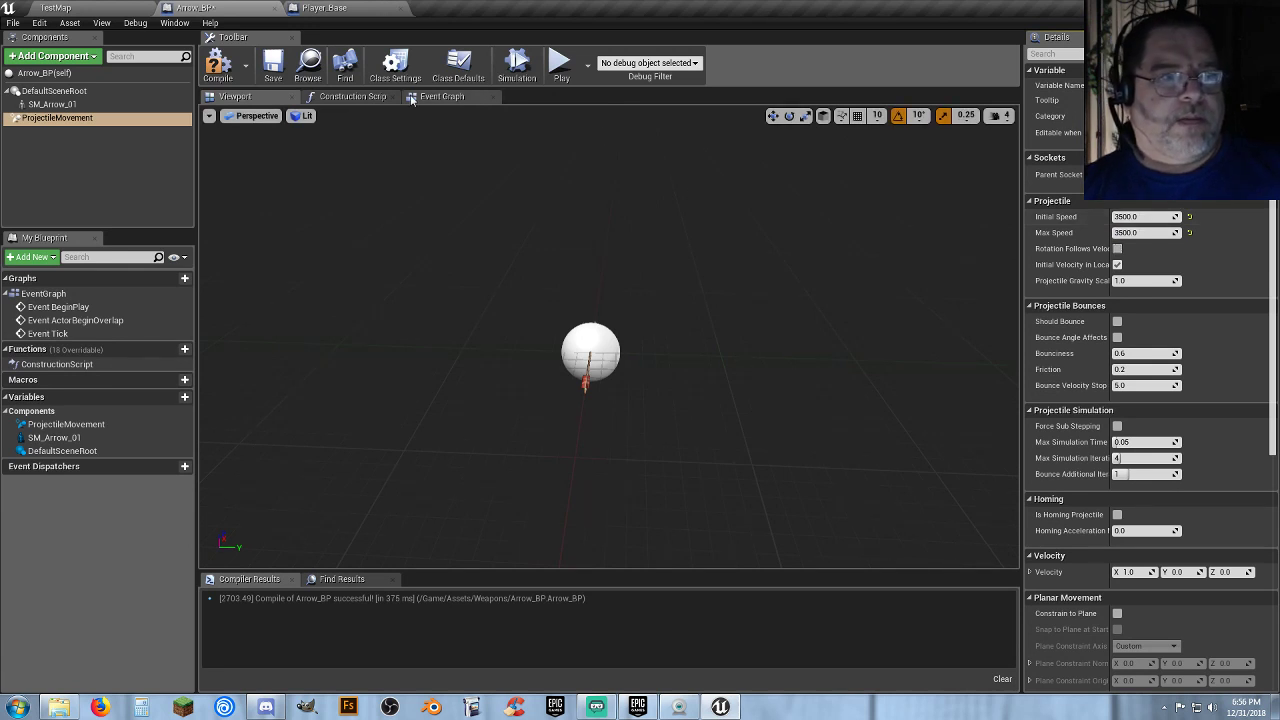
click(217, 62)
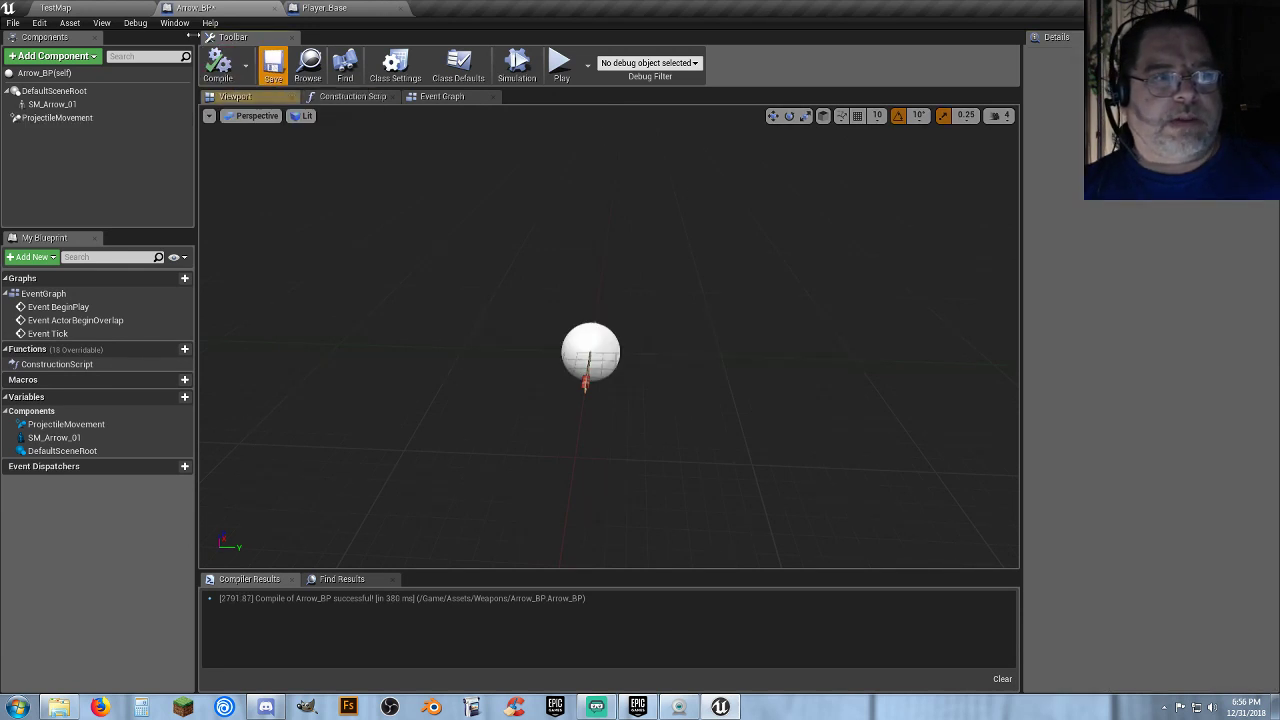
Playtest TestMap with the 3500 arrow speed, running forward and firing in third-person view, and stop the session.
click(109, 7)
click(655, 47)
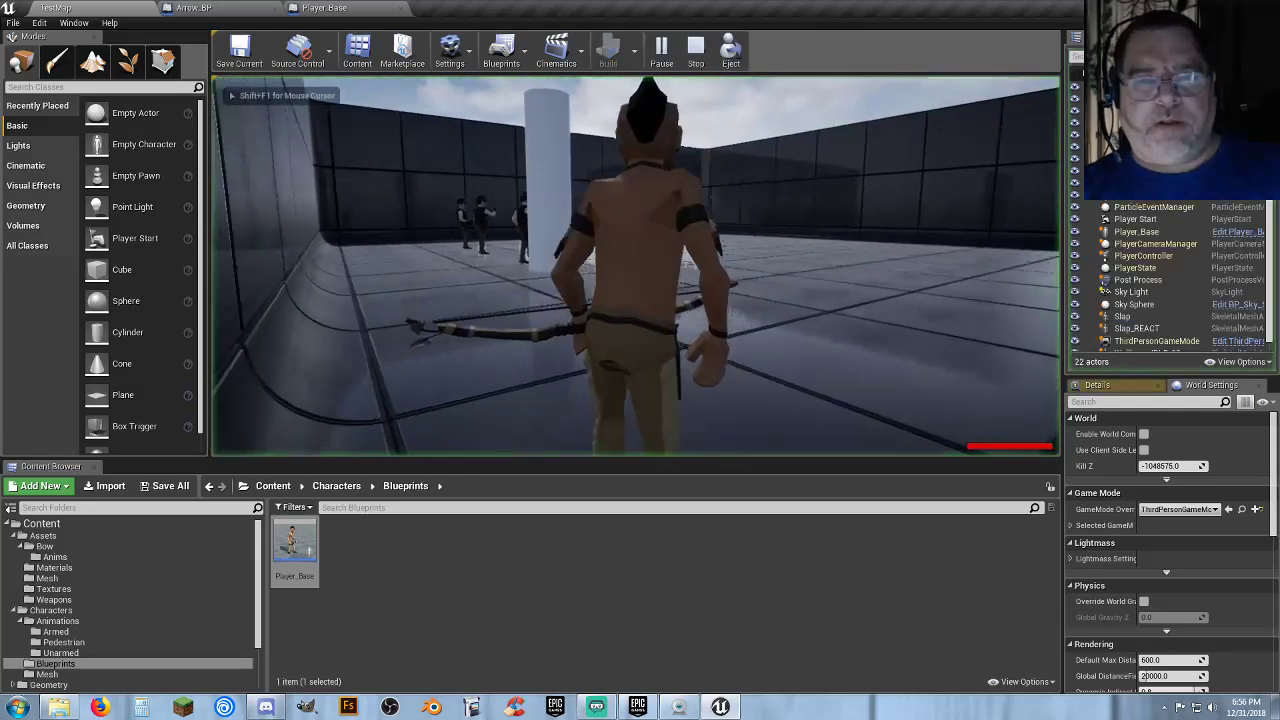
key(w)
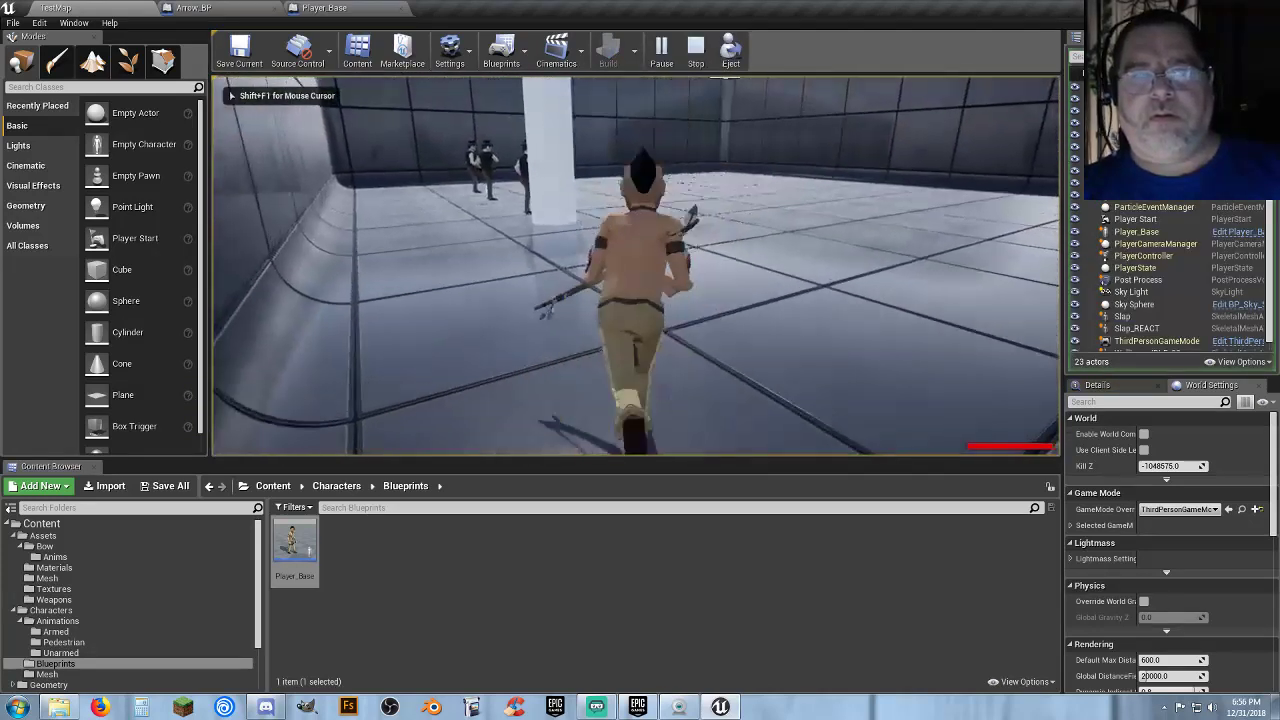
click(636, 266)
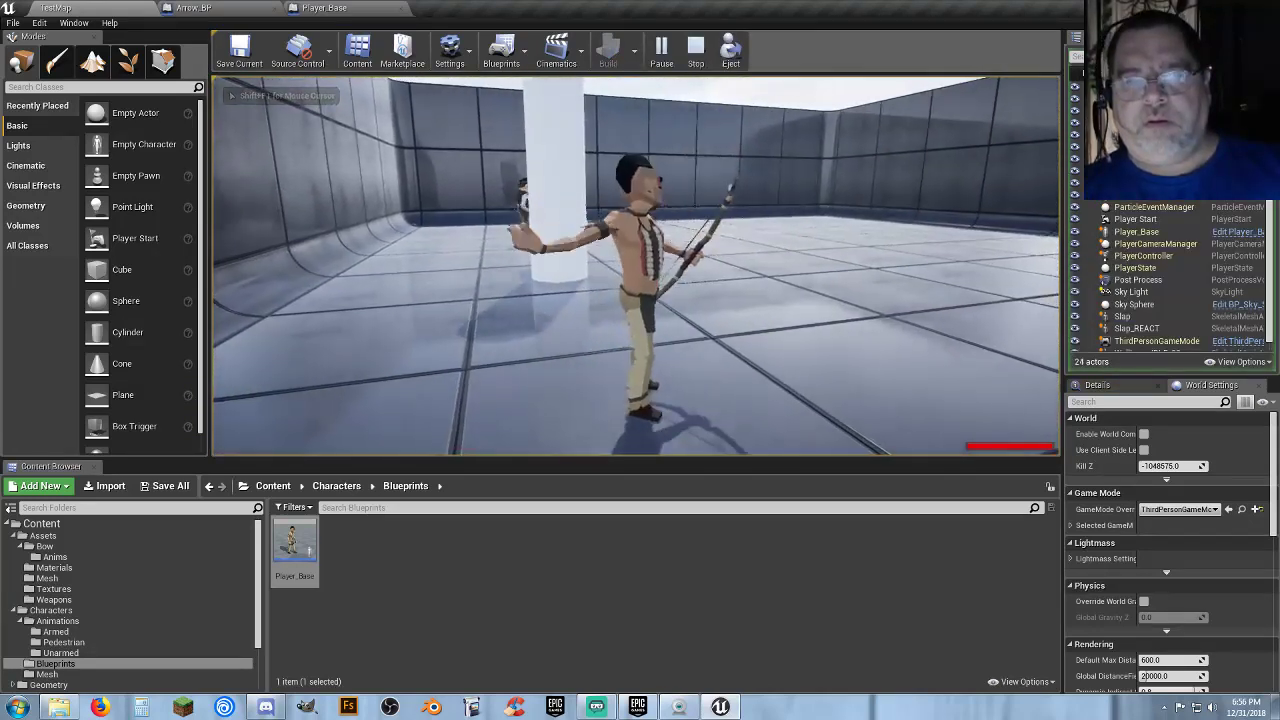
click(636, 266)
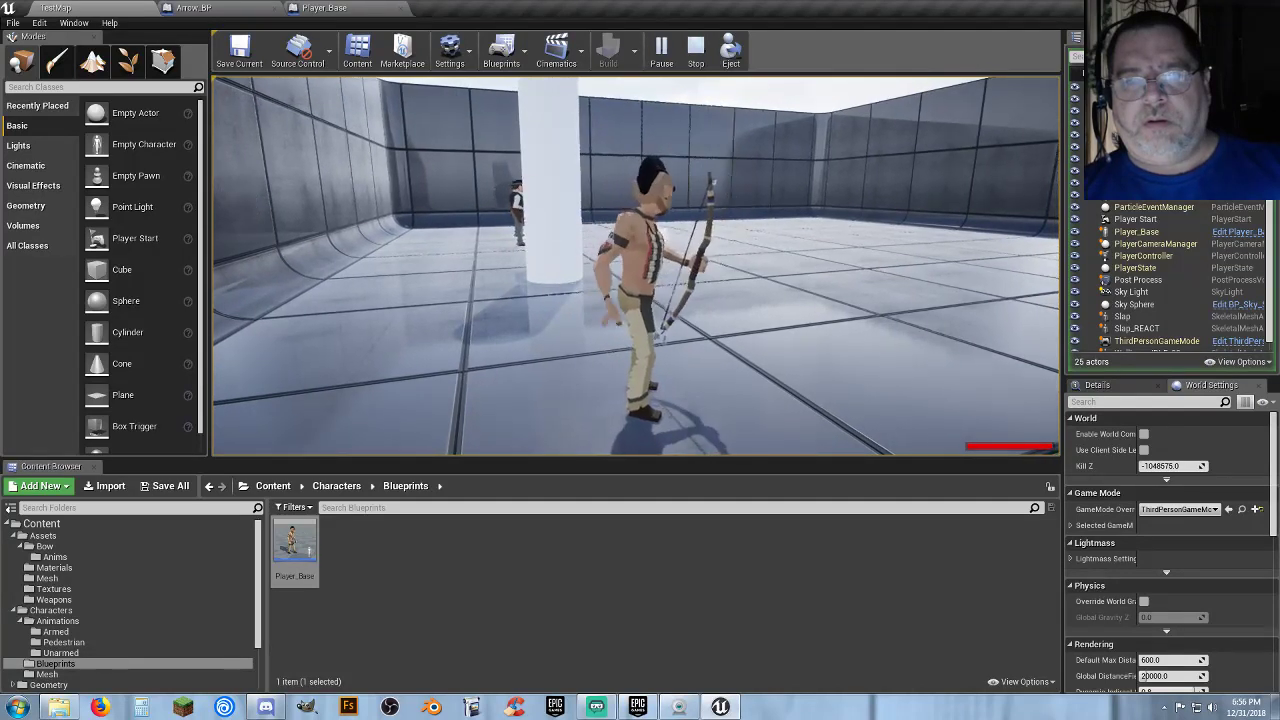
key(Escape)
Enter a new Projectile Gravity Scale for Arrow_BP's ProjectileMovement component, and compile and save the blueprint.
click(240, 8)
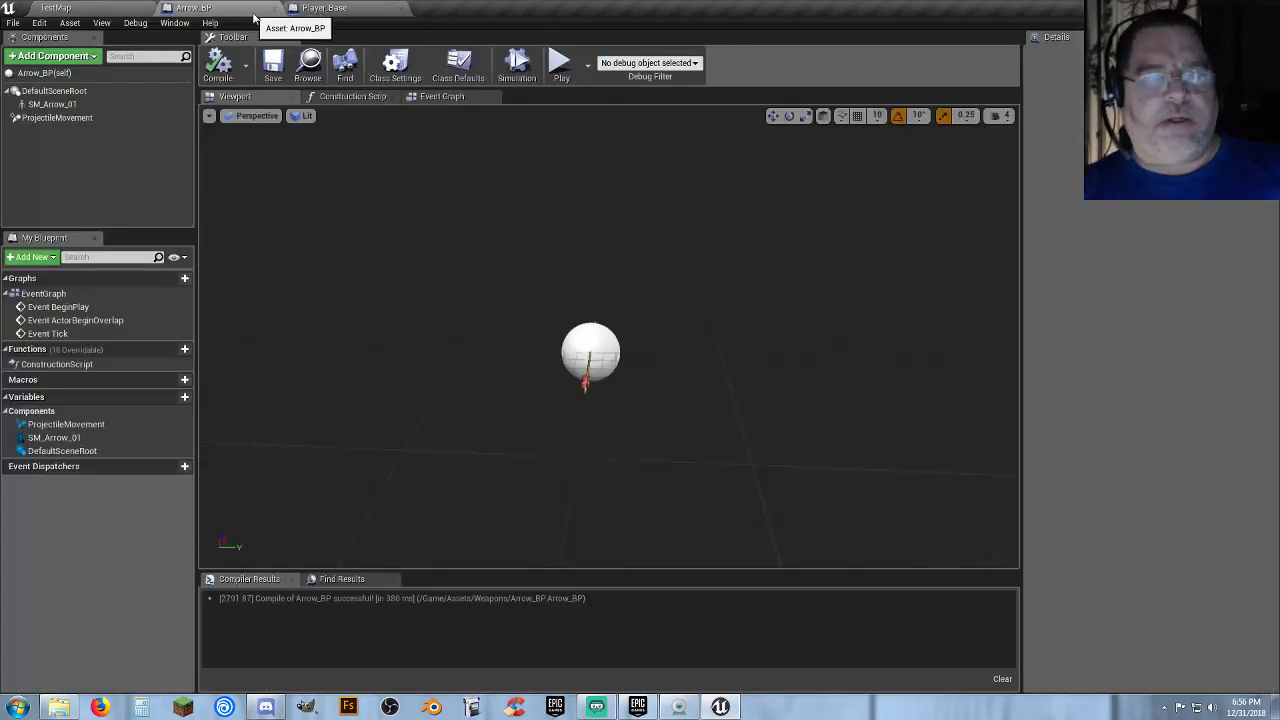
click(86, 119)
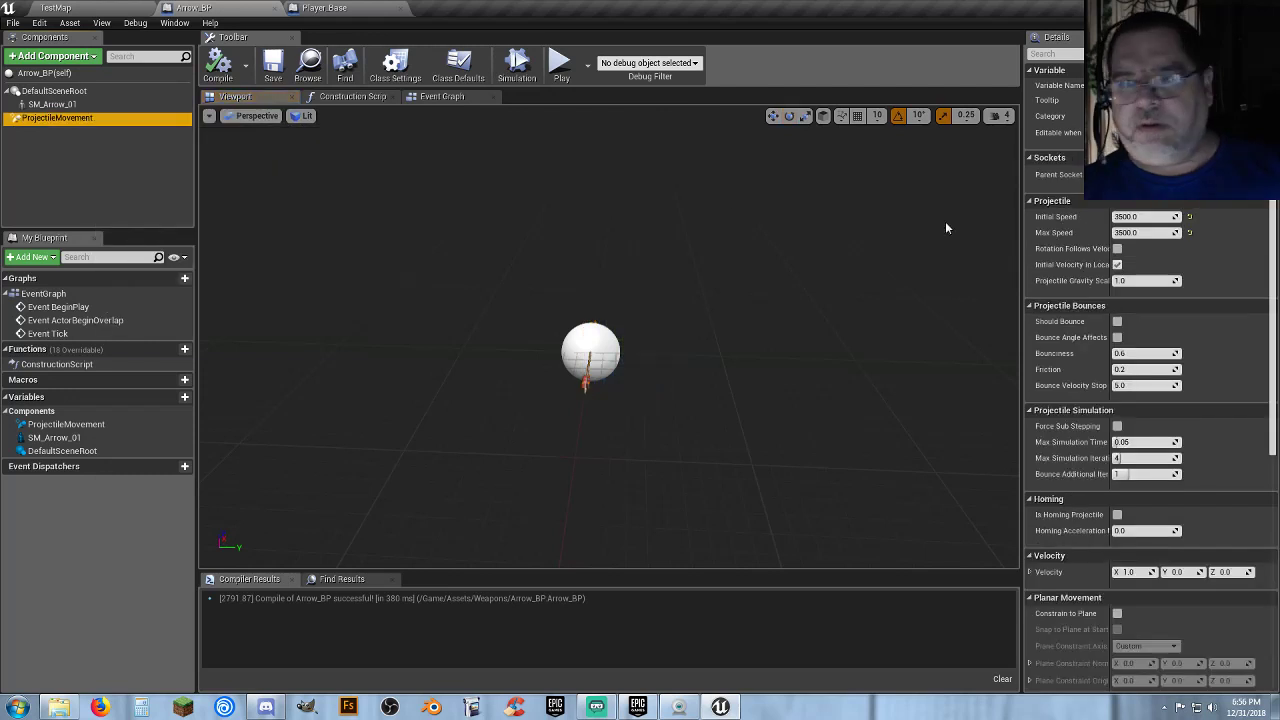
click(1135, 281)
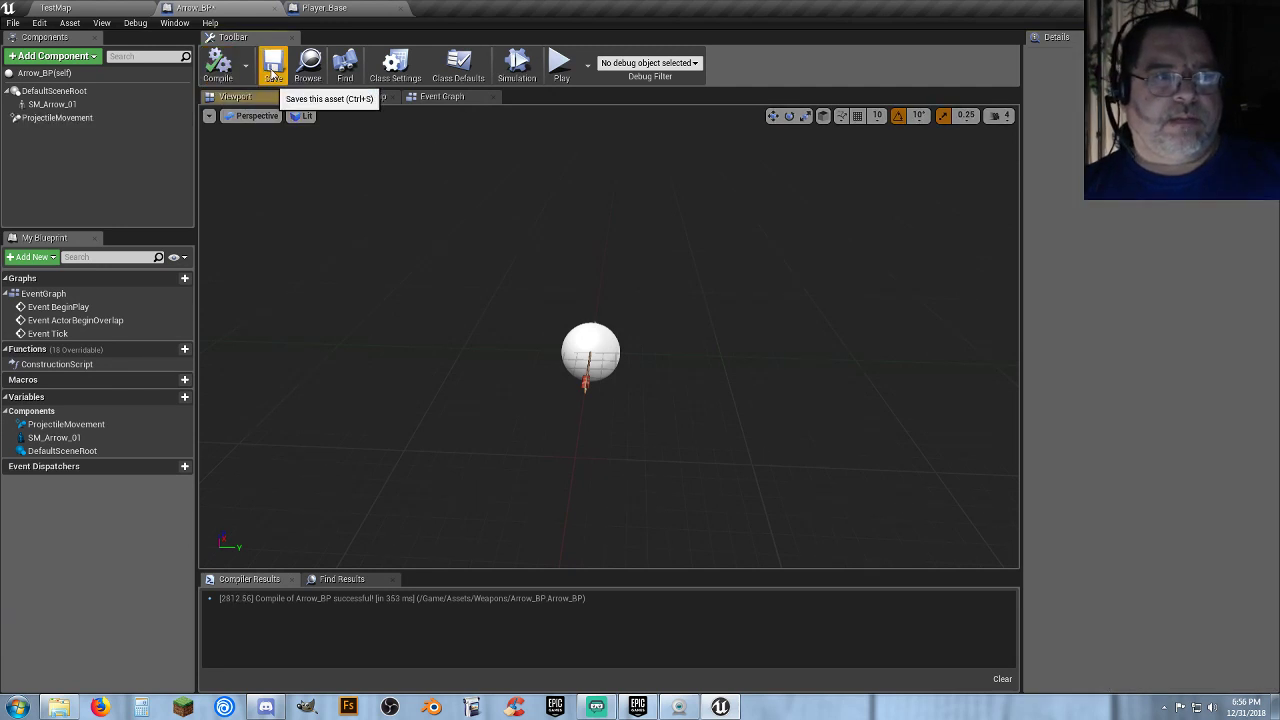
click(274, 65)
Playtest TestMap with the new arrow gravity, firing from a side view and then repeatedly in first-person view, and stop the session.
click(131, 12)
click(660, 50)
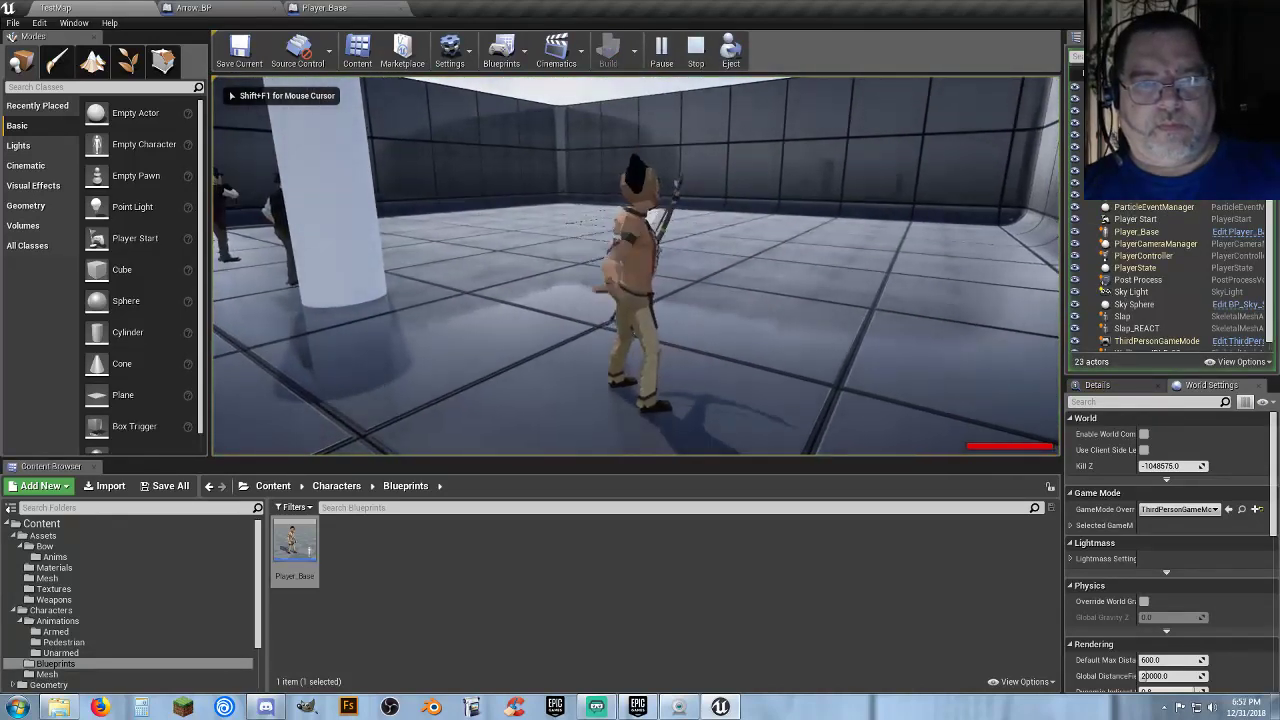
click(636, 266)
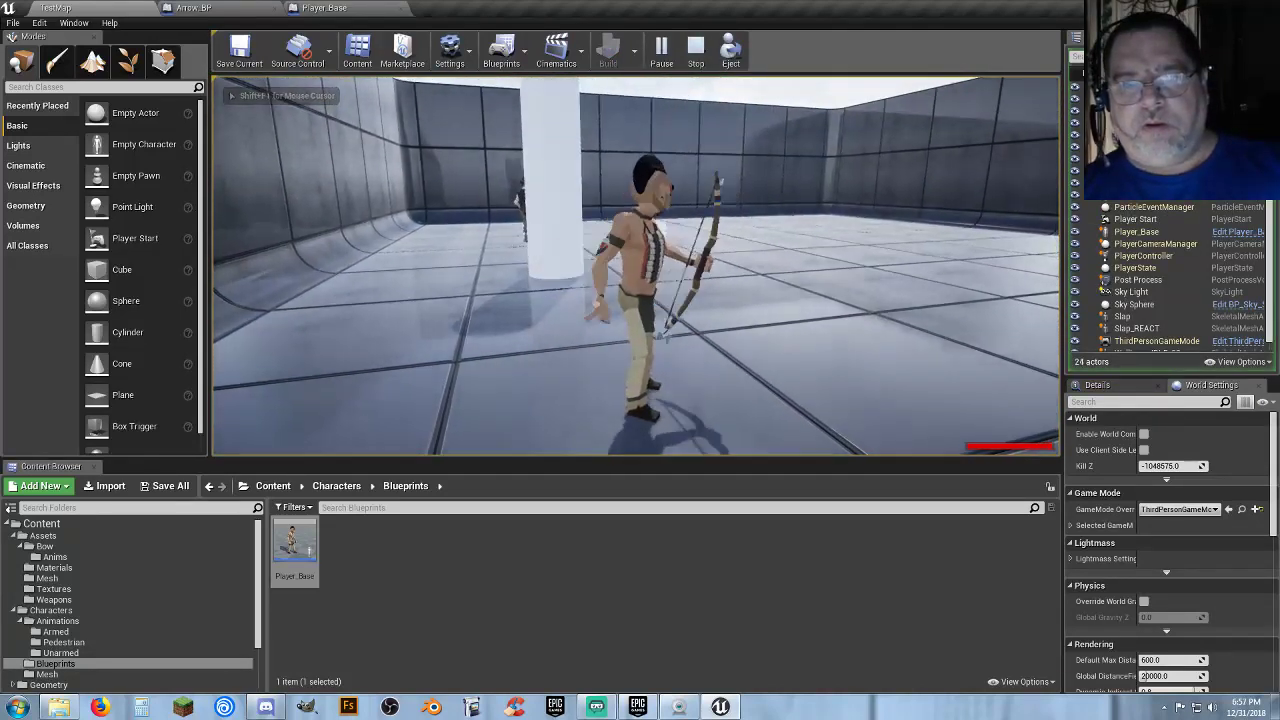
click(636, 266)
click(636, 266)
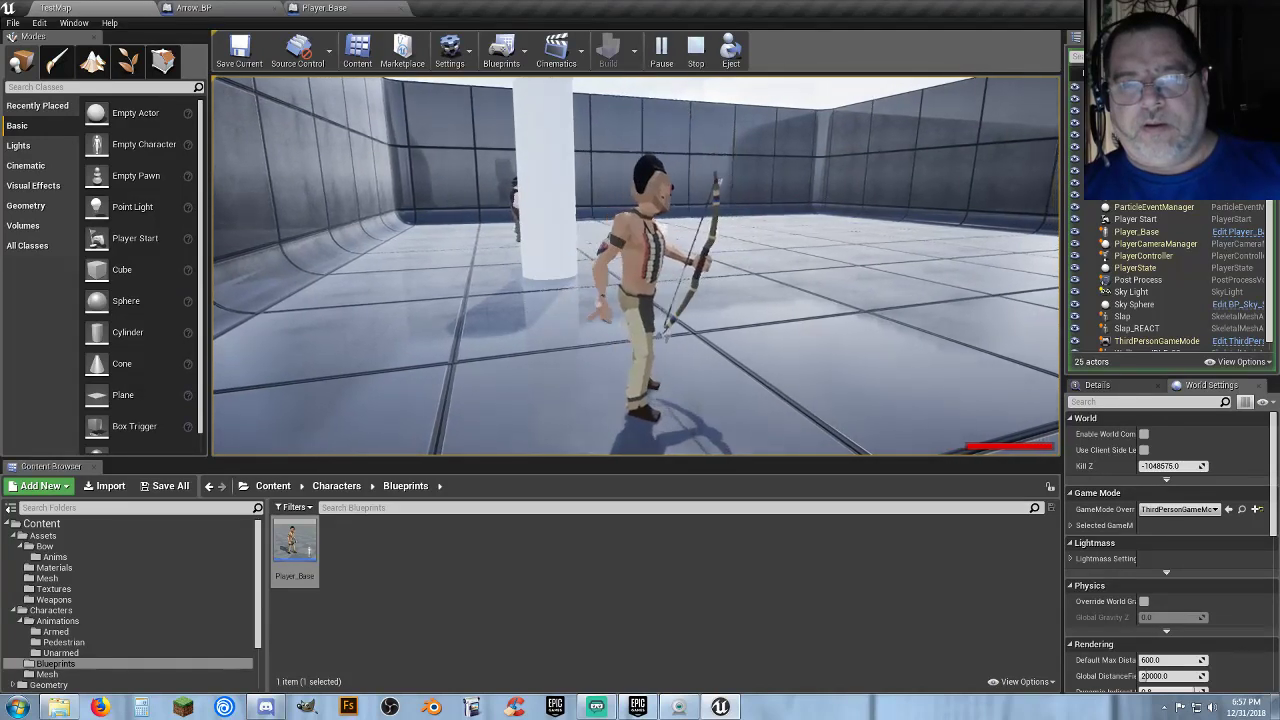
key(v)
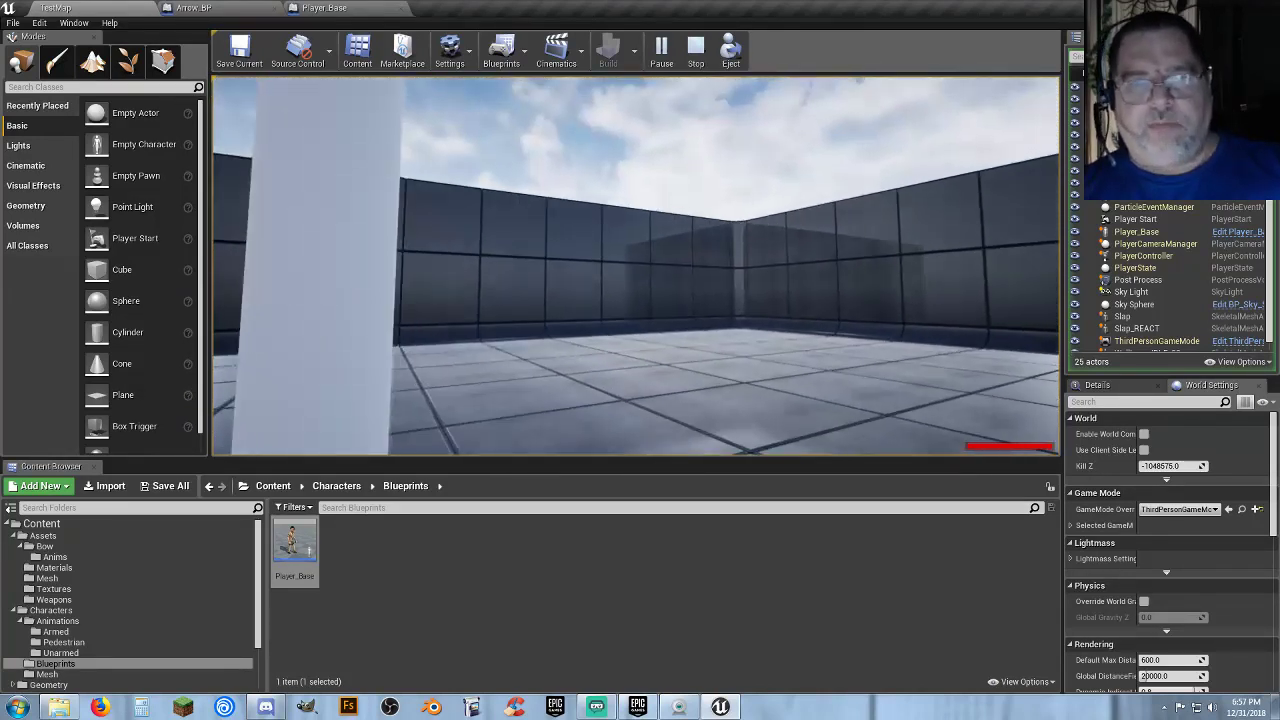
click(636, 266)
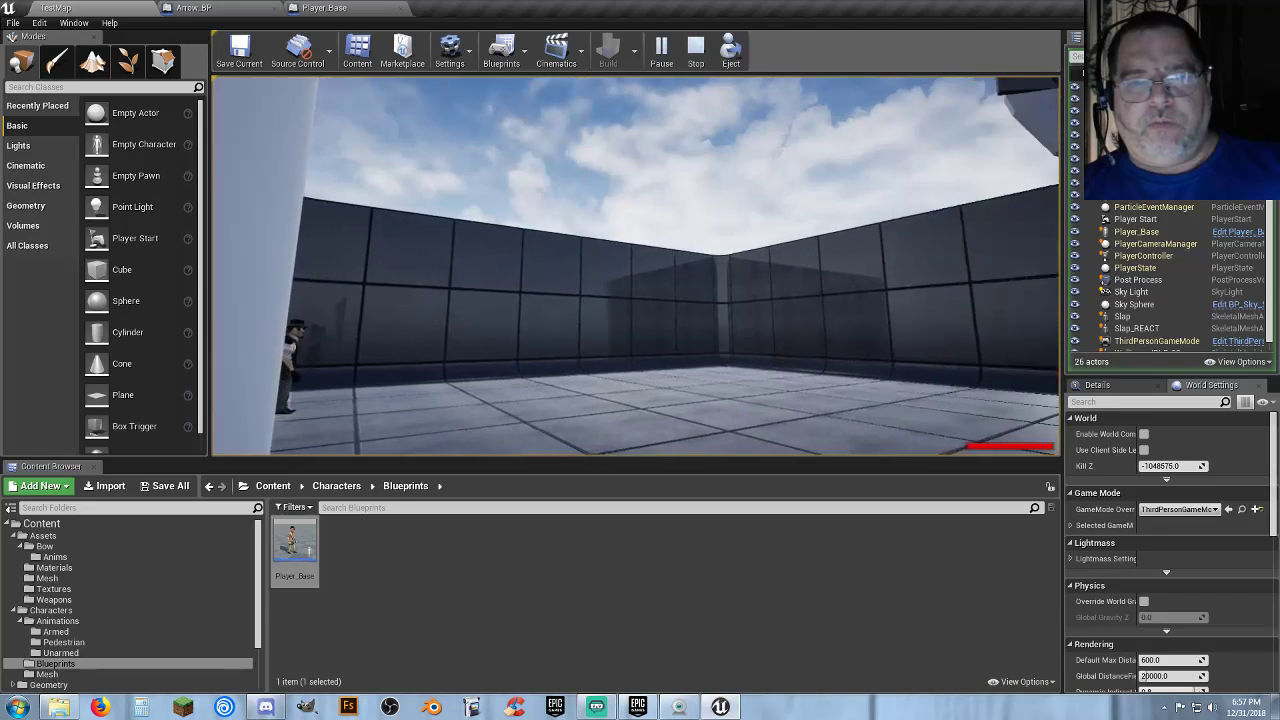
click(636, 266)
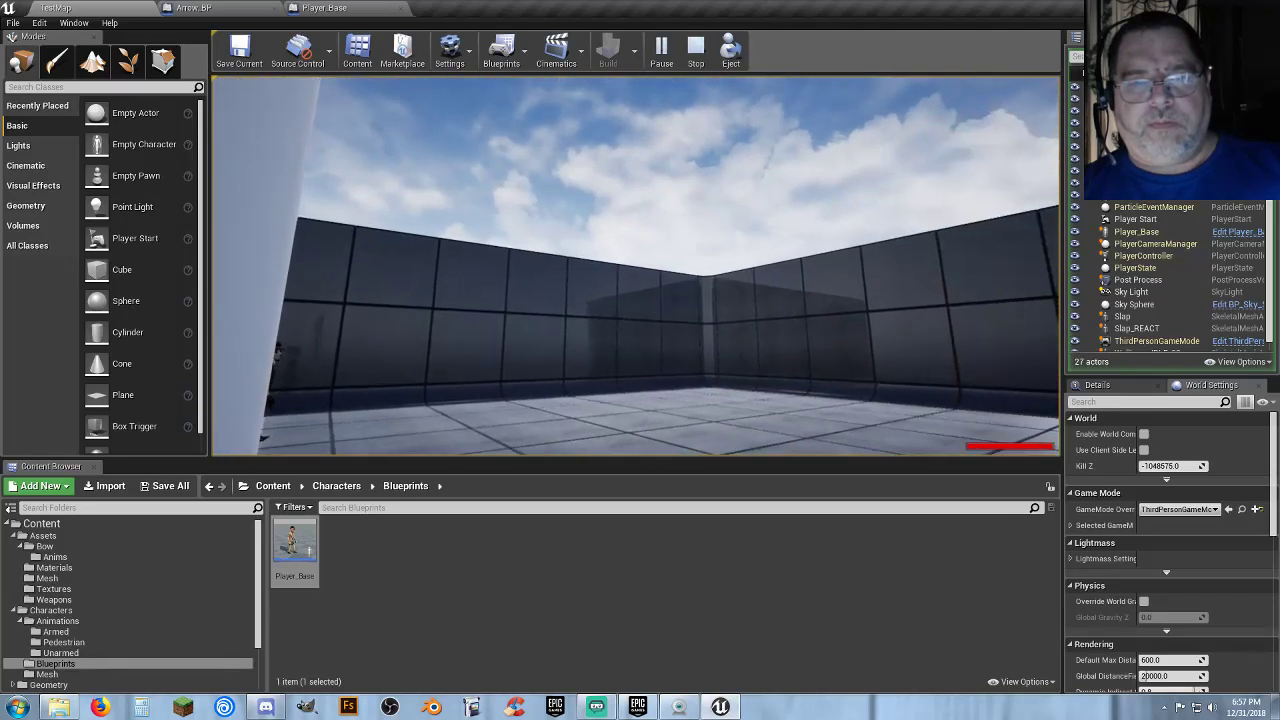
click(636, 266)
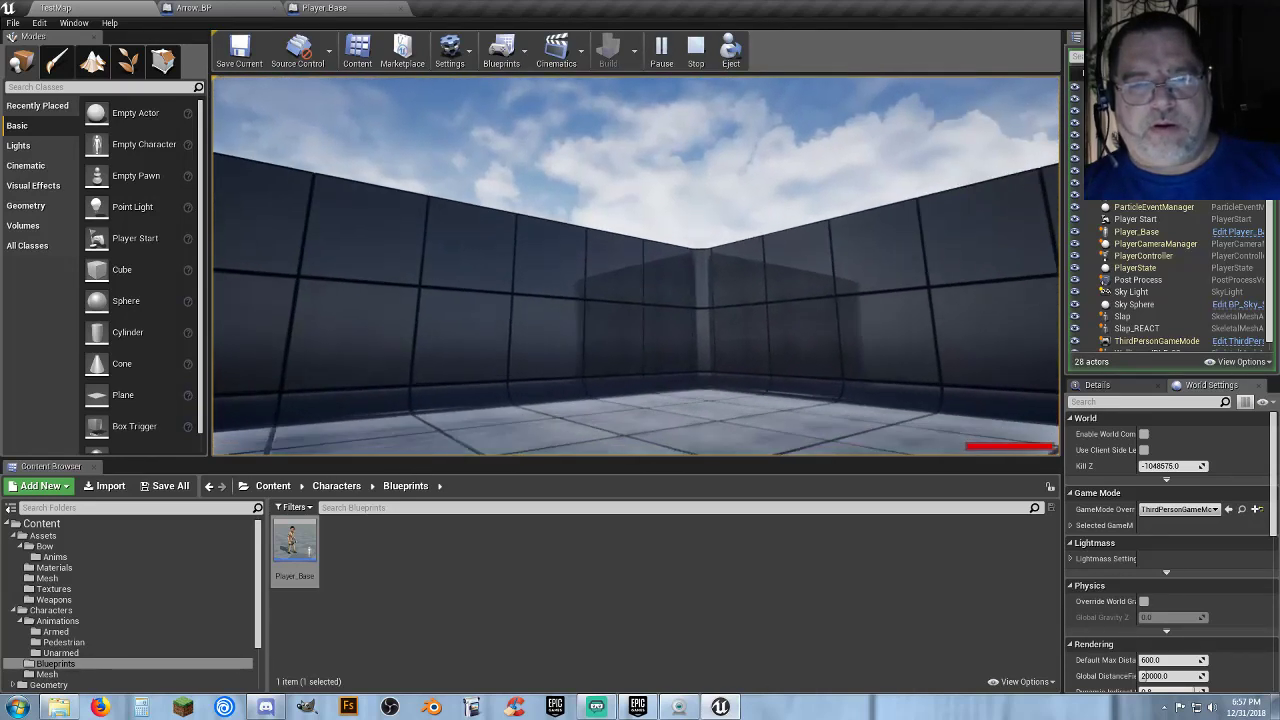
click(636, 266)
key(Escape)
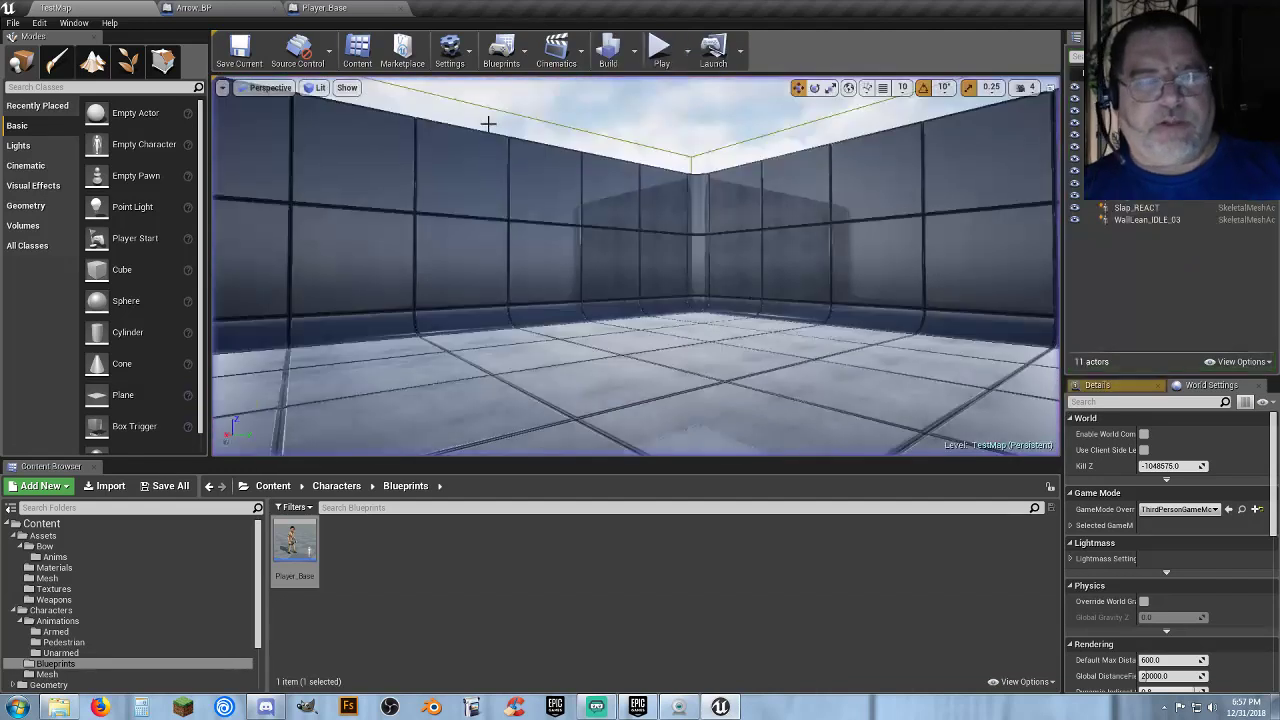
Attach the Arrow Spawn component to the inherited Mesh in Player_Base and save the blueprint.
click(330, 8)
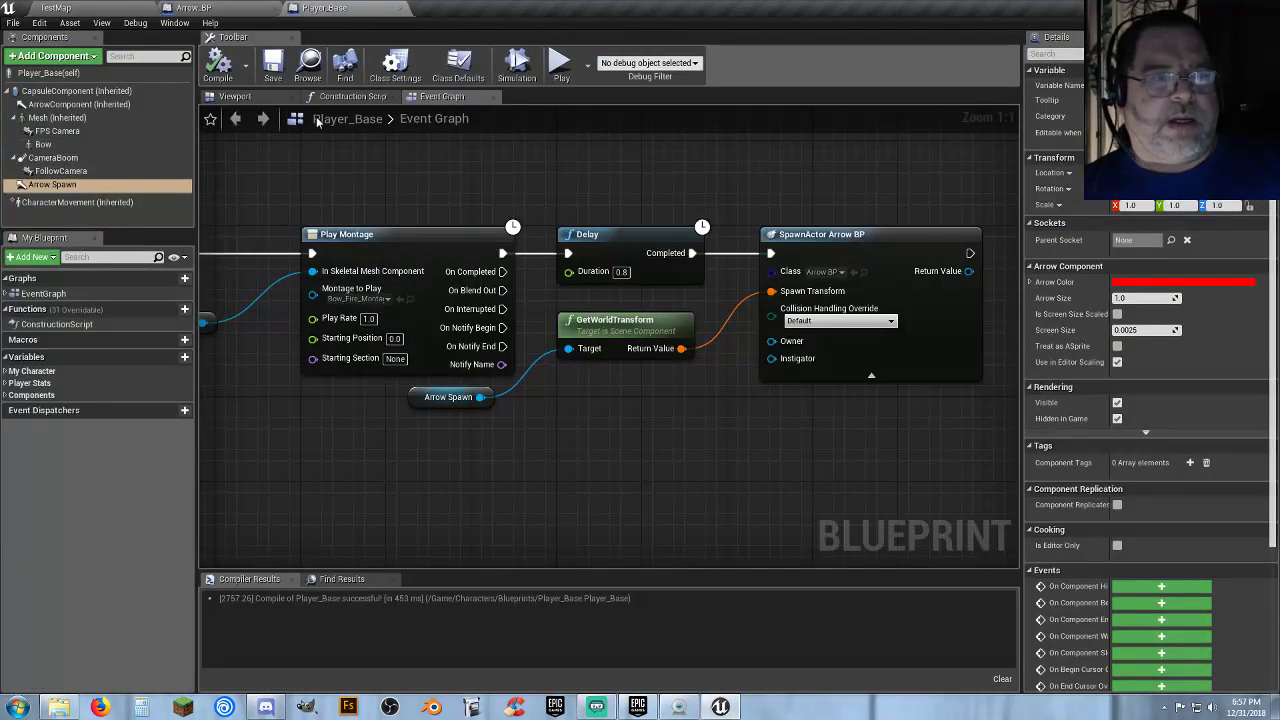
click(233, 96)
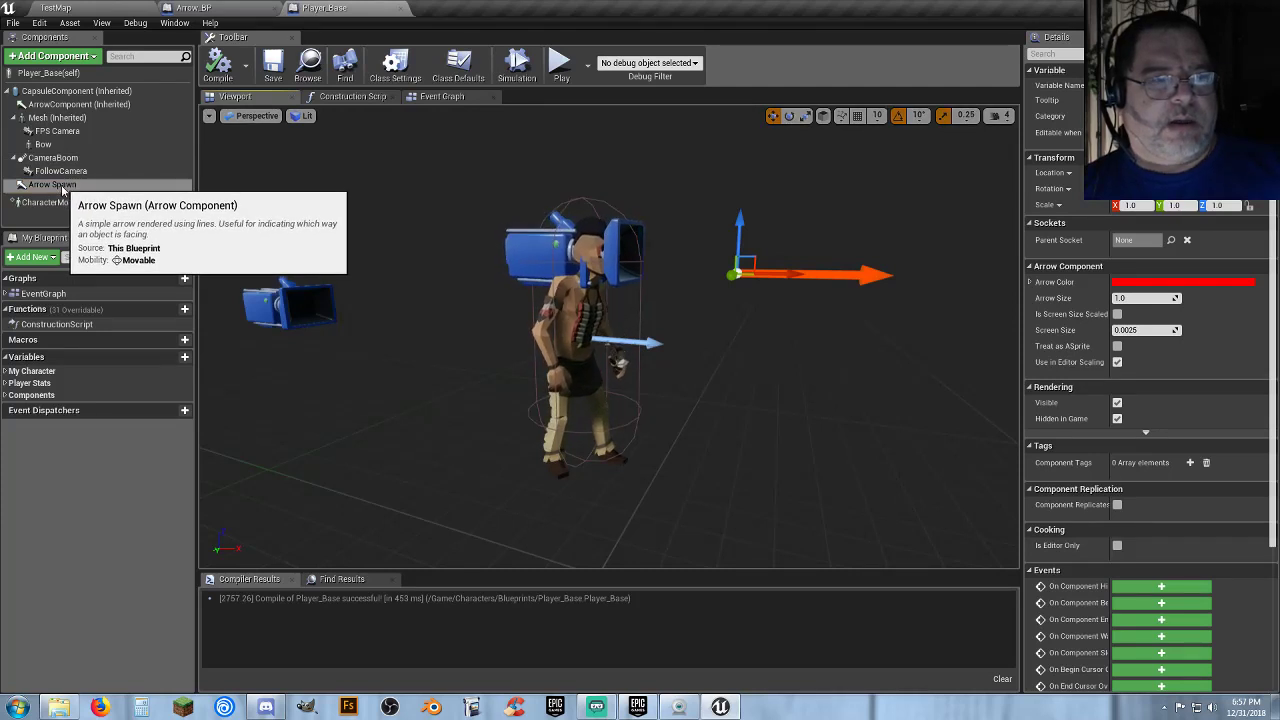
drag(65, 189, 76, 153)
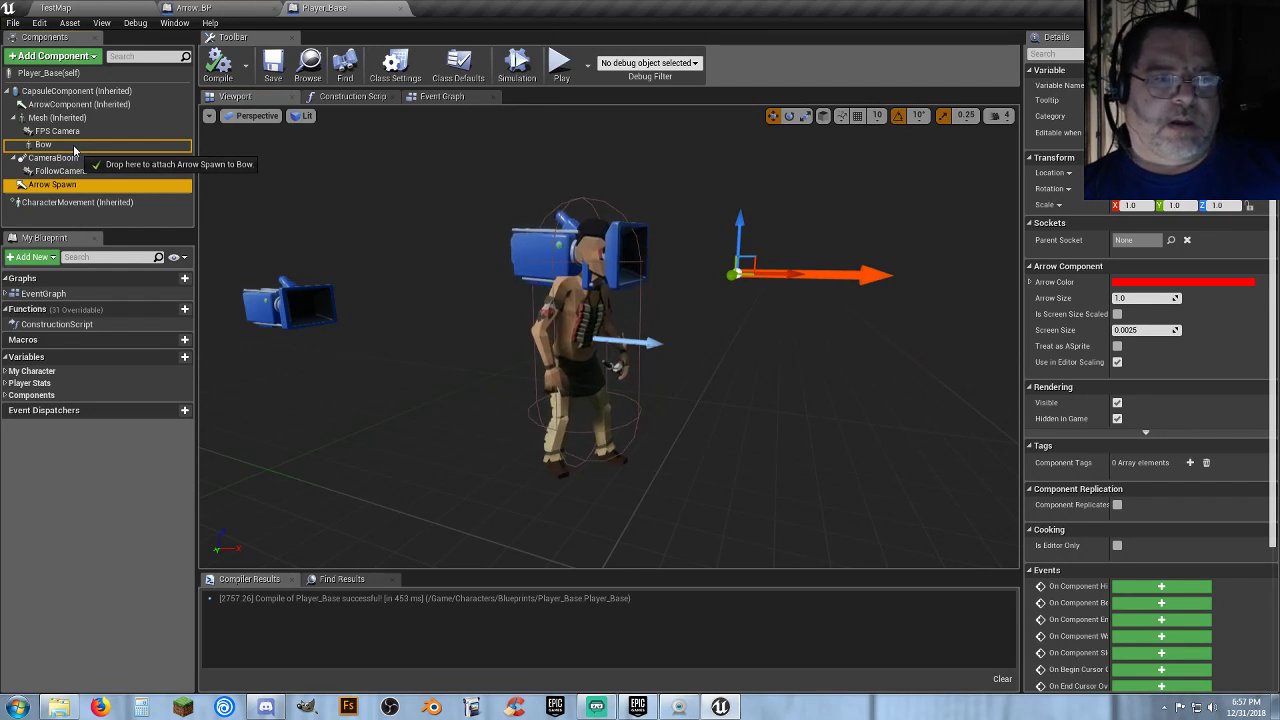
drag(74, 150, 80, 120)
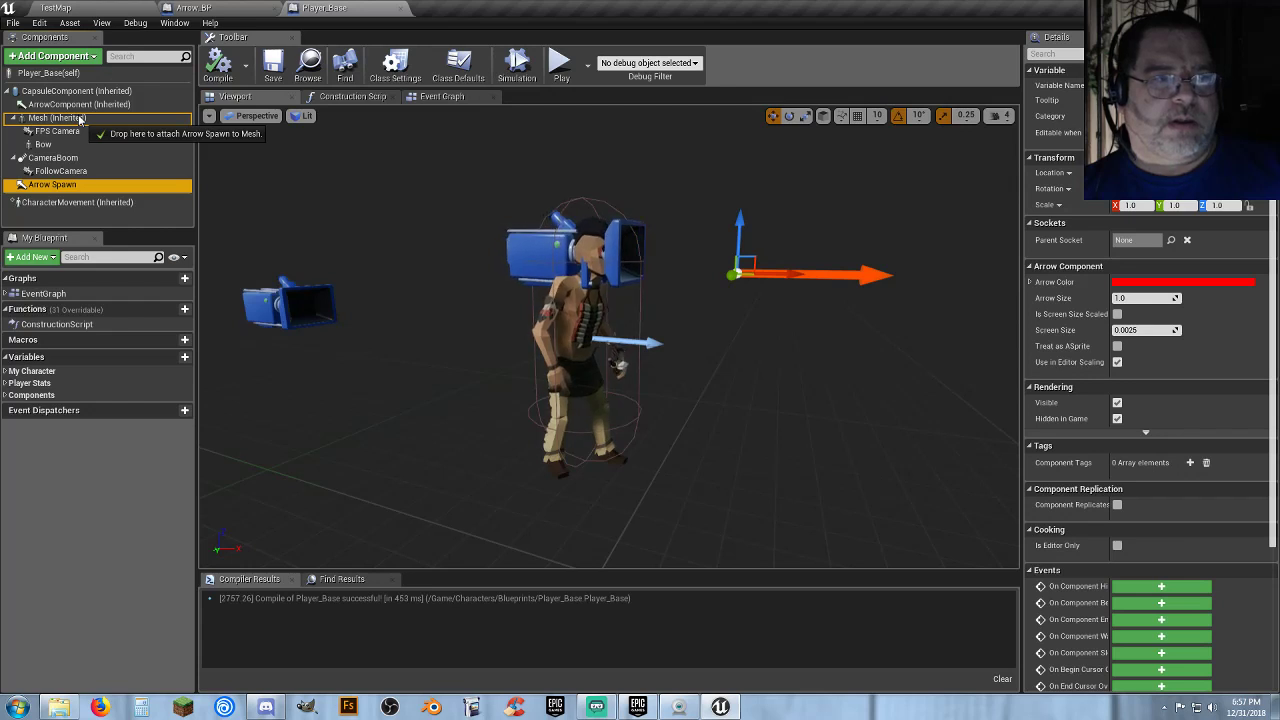
drag(80, 120, 80, 119)
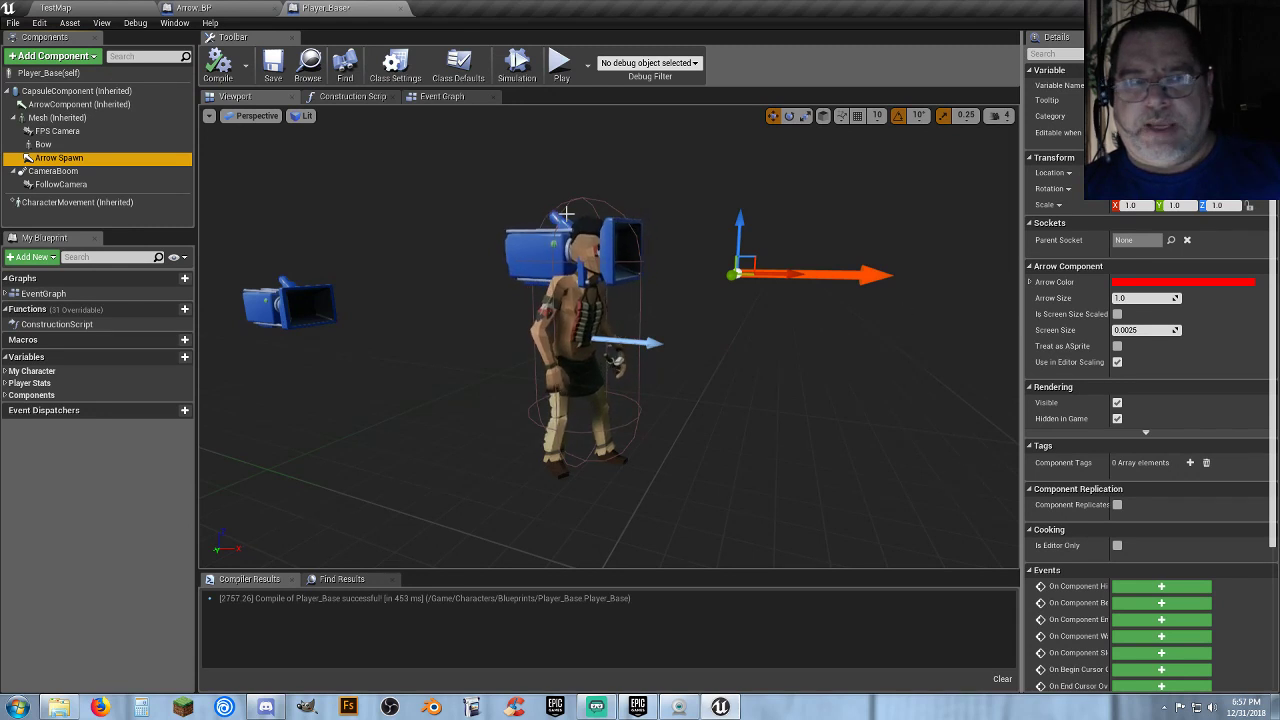
click(262, 68)
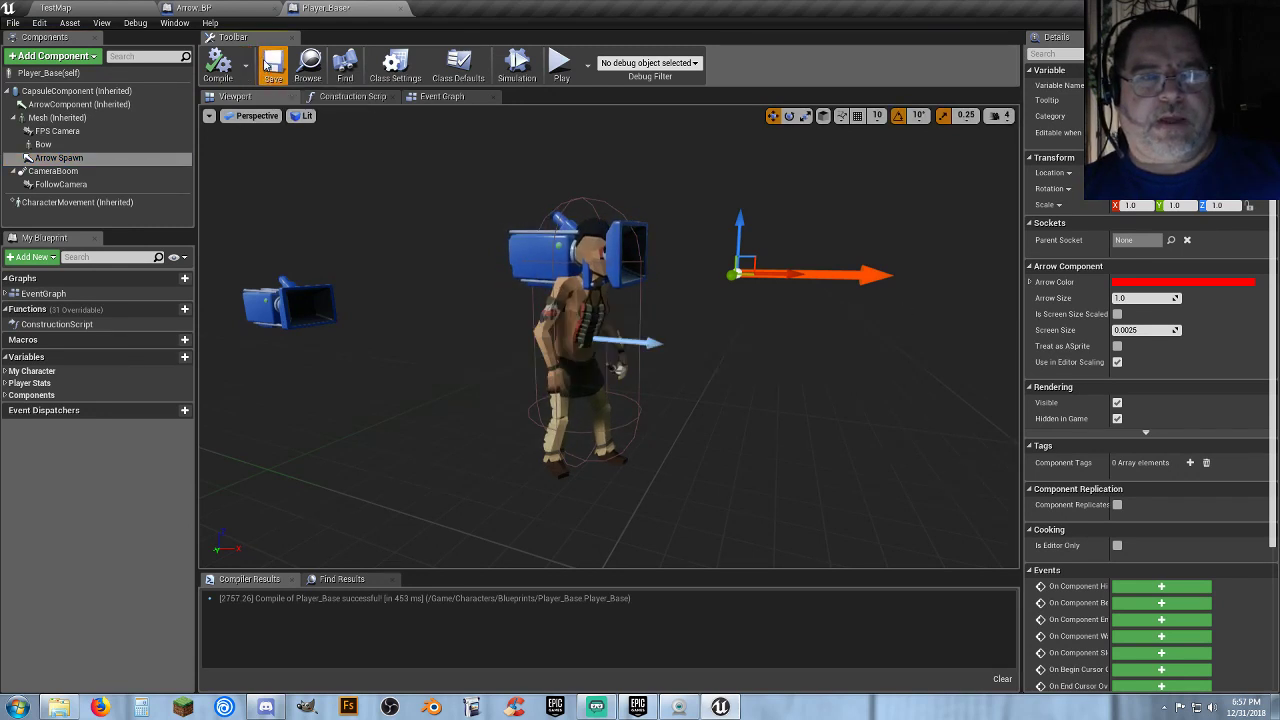
Playtest TestMap with Arrow Spawn attached to the mesh, firing in first-person view while looking up and down, and stop the session.
click(117, 10)
click(657, 52)
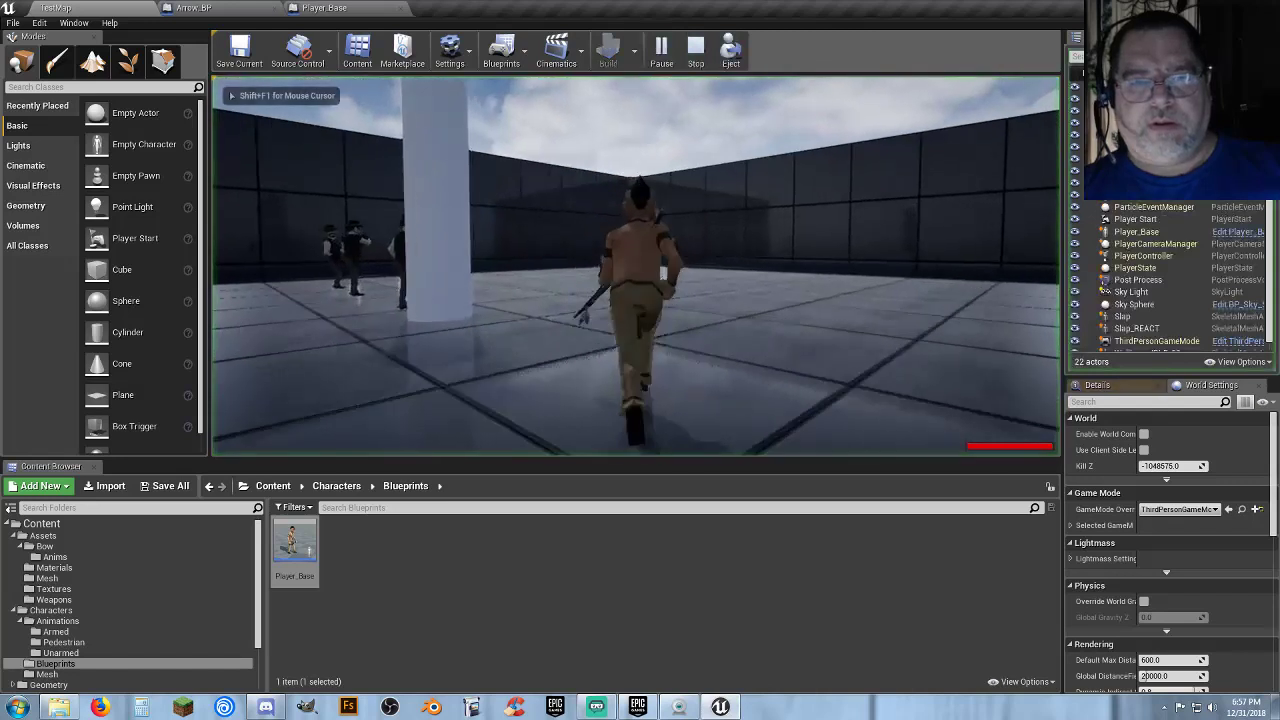
key(w)
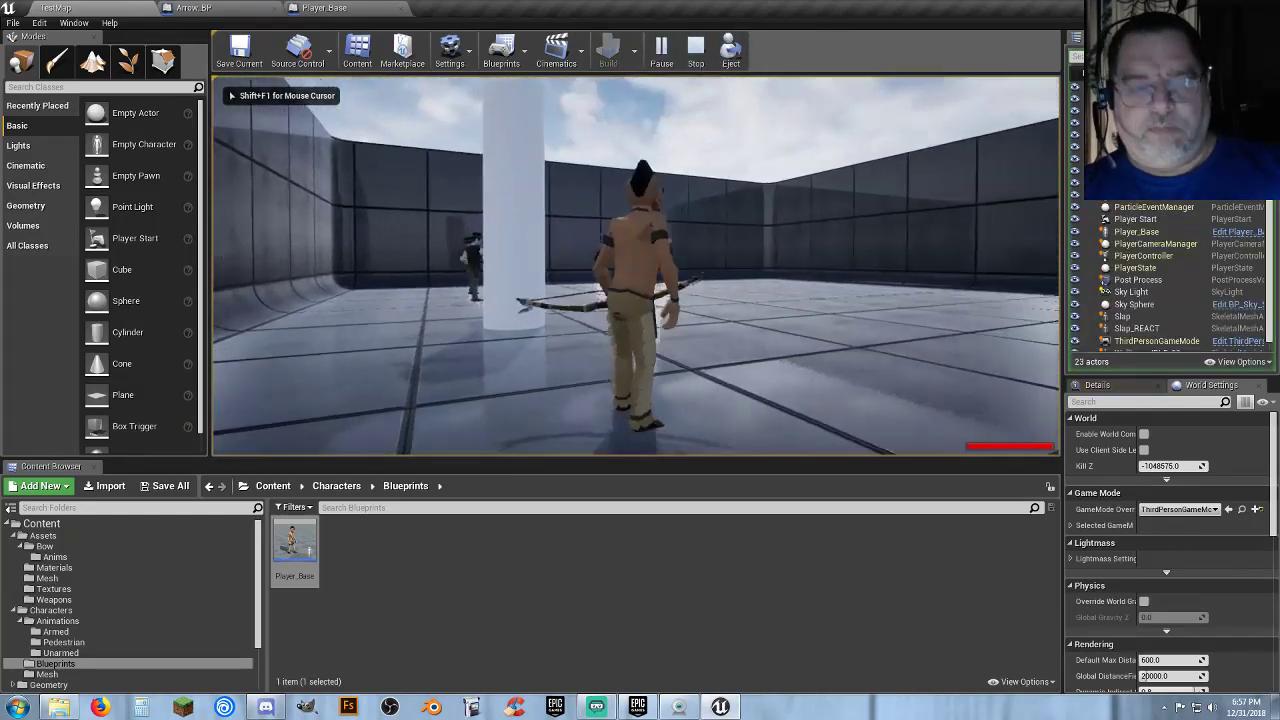
right_click(636, 266)
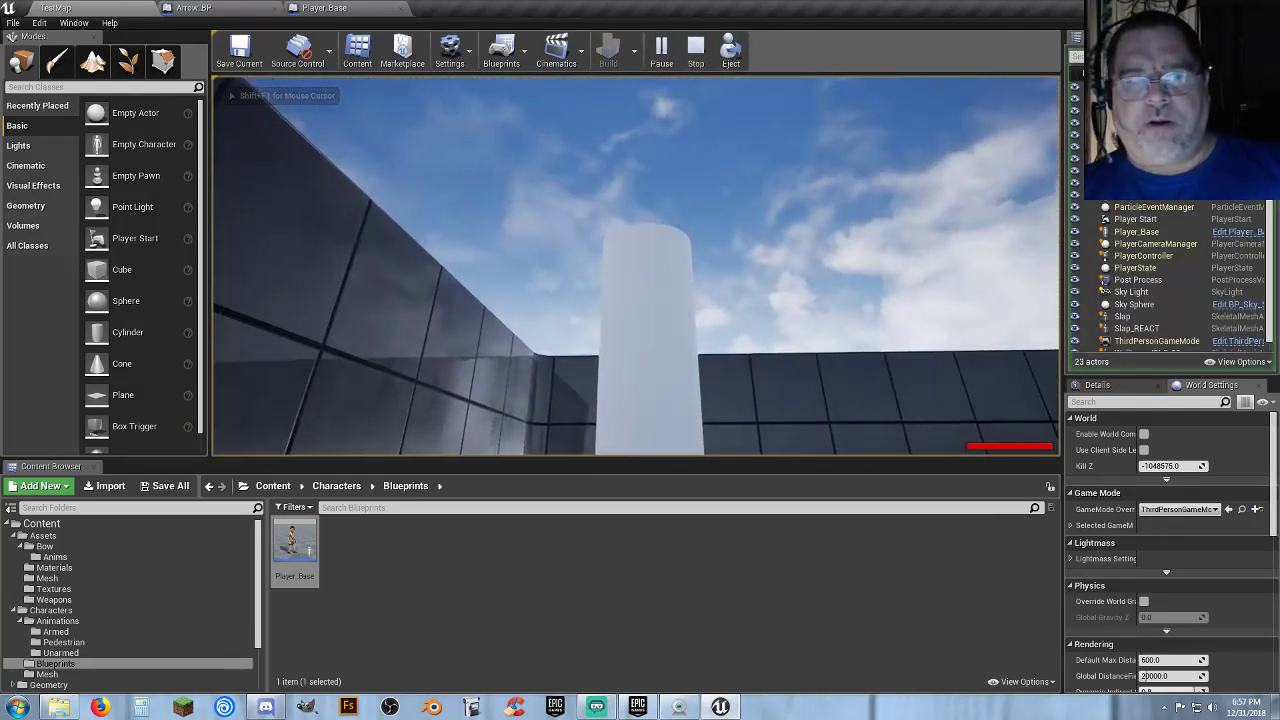
click(636, 266)
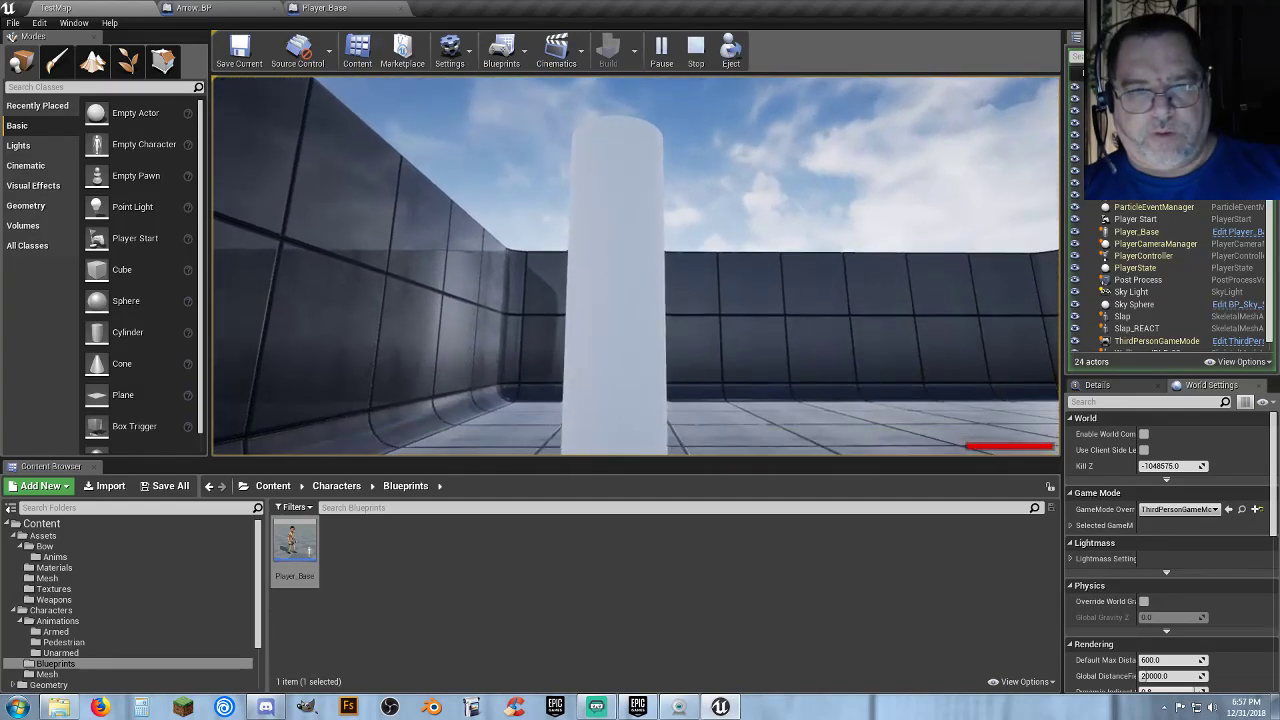
click(636, 266)
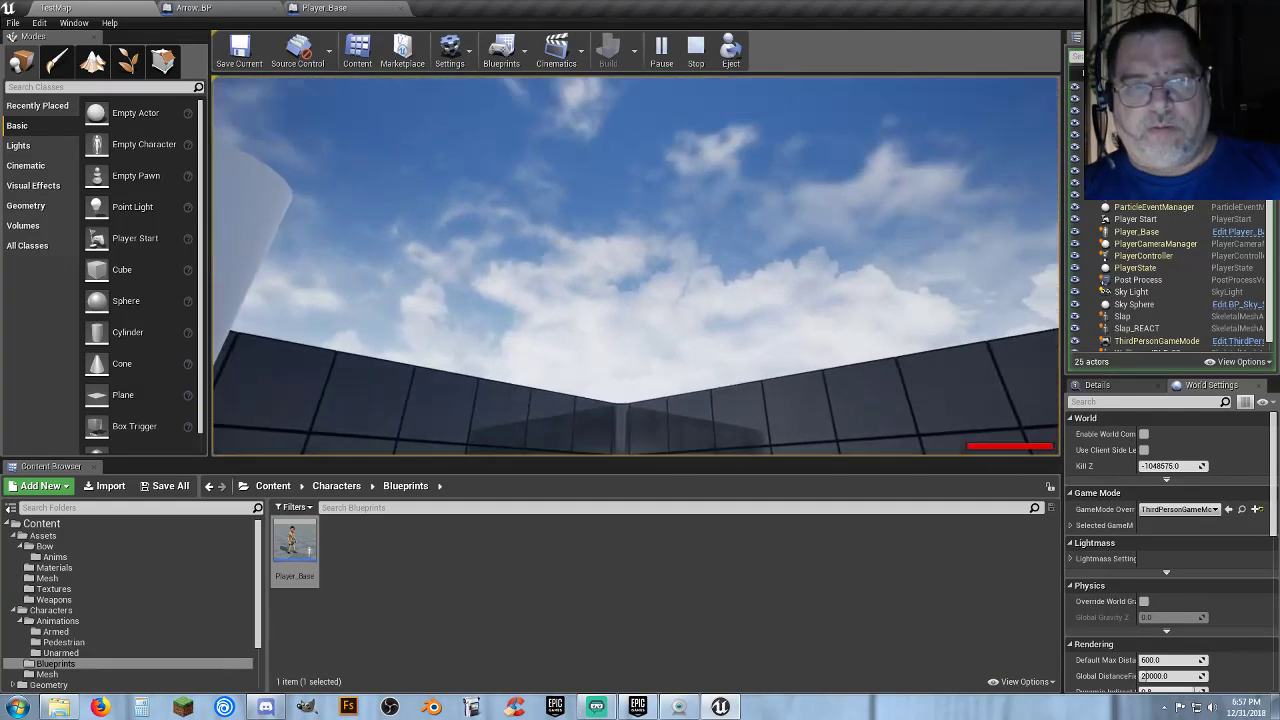
click(636, 266)
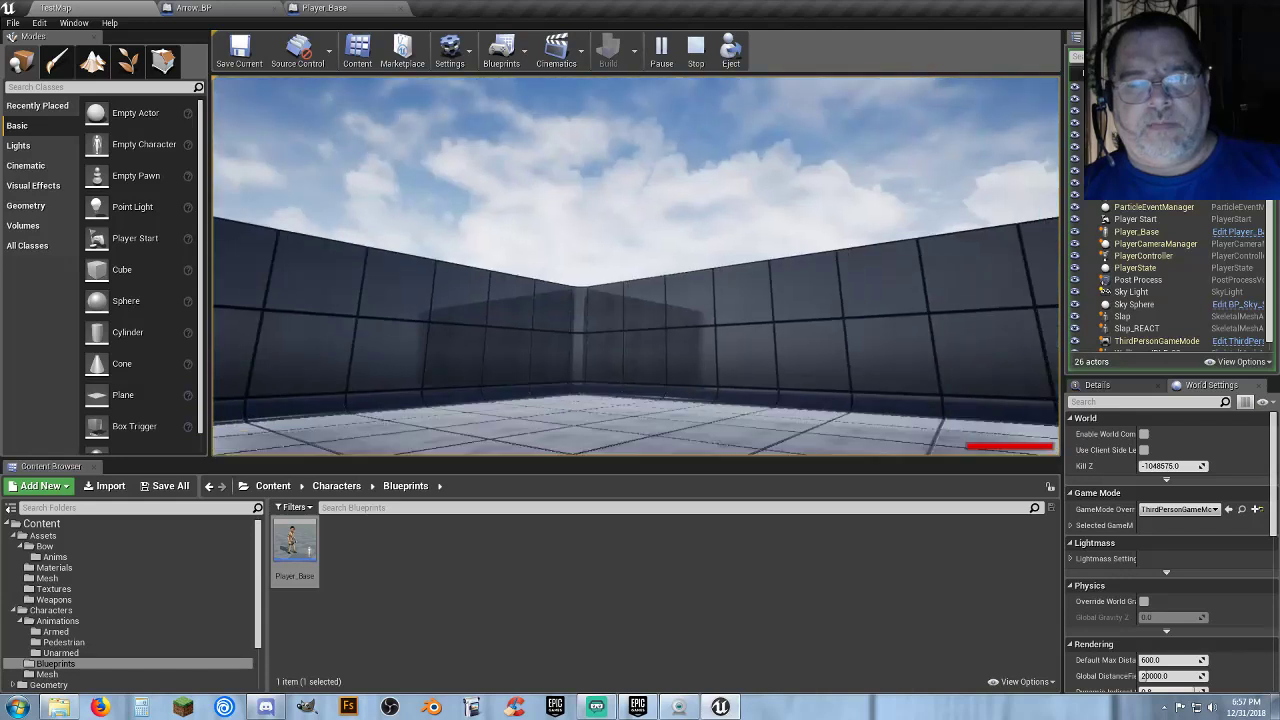
click(636, 266)
click(636, 266)
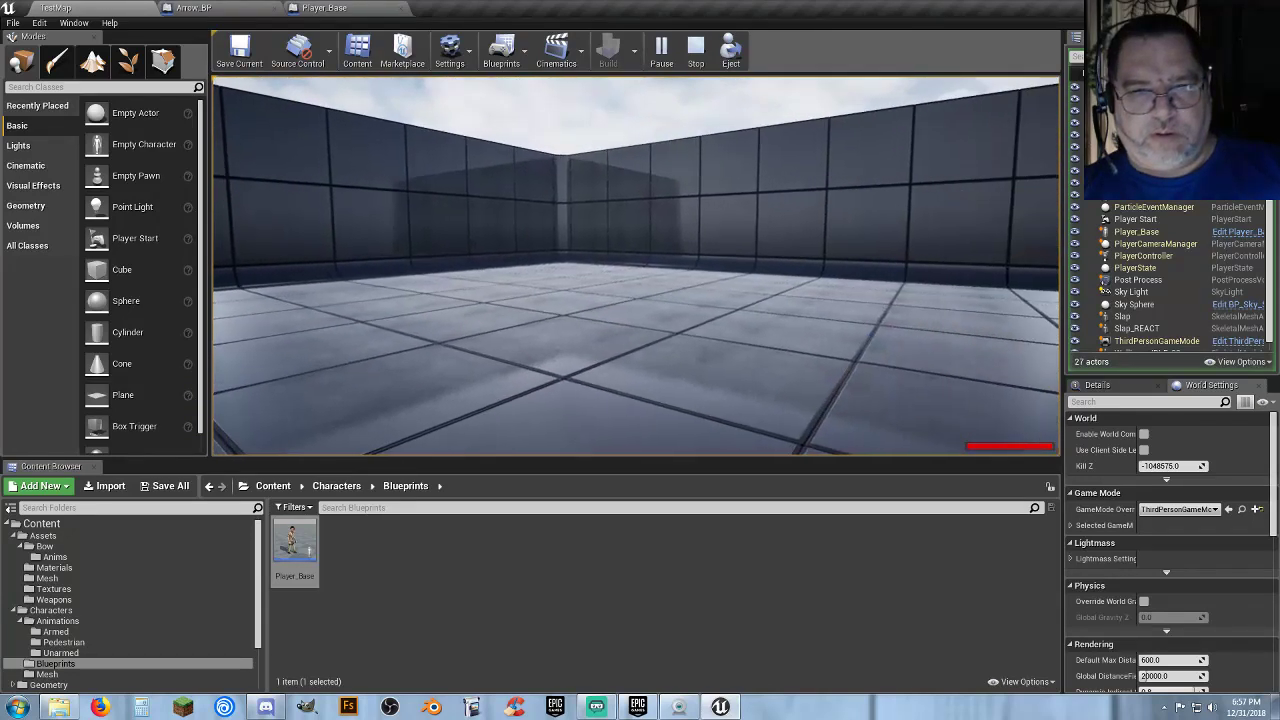
key(Escape)
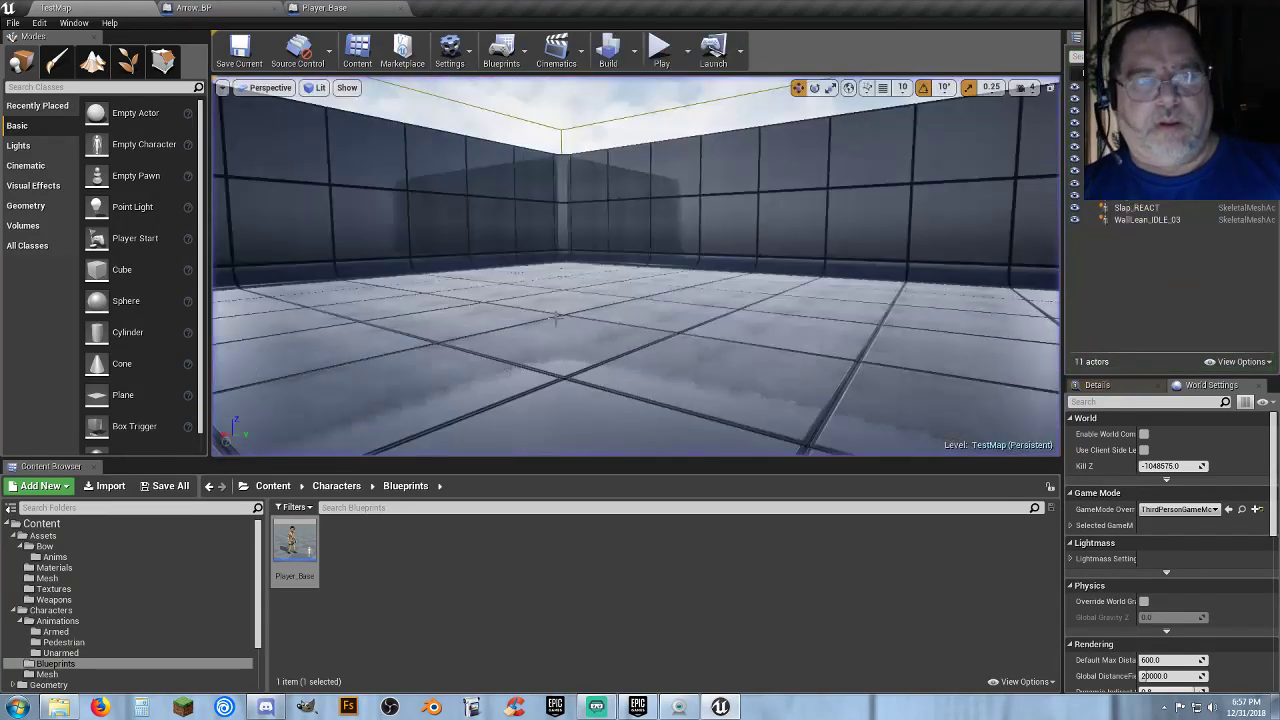
Set the Initial Speed and Max Speed of Arrow_BP's ProjectileMovement component to 1000, and compile and save the blueprint.
click(244, 9)
click(98, 119)
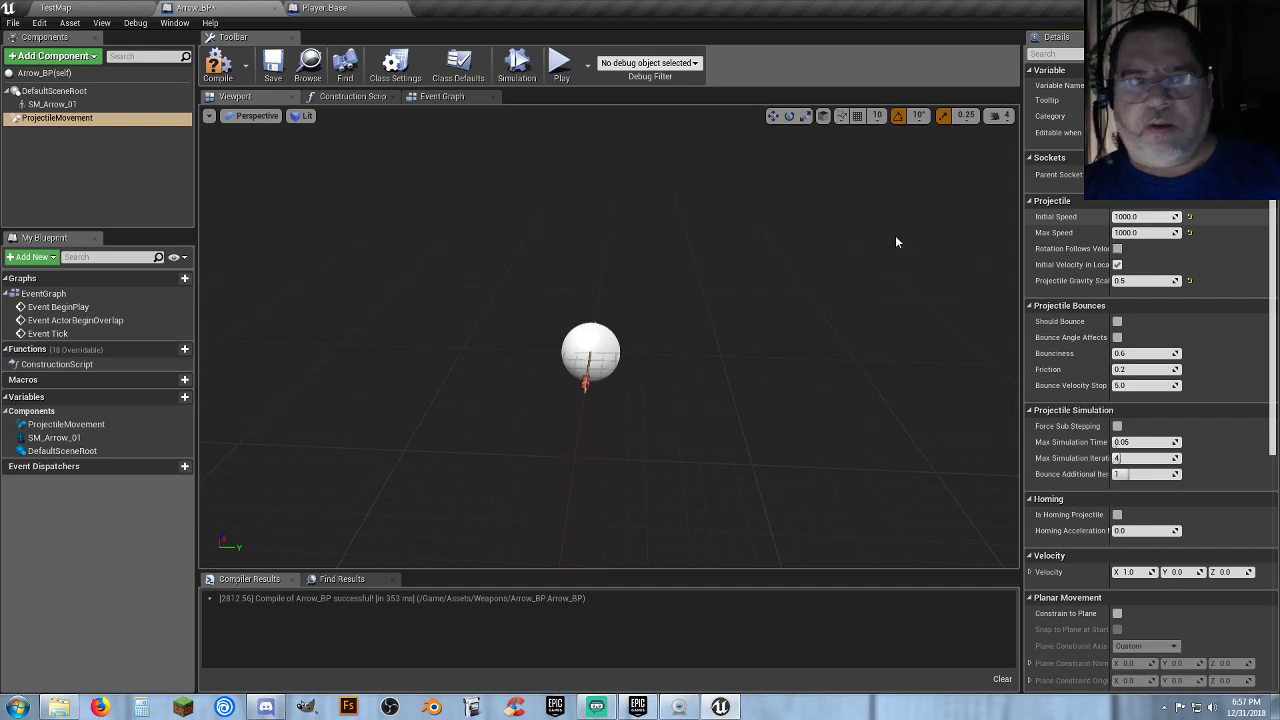
click(249, 68)
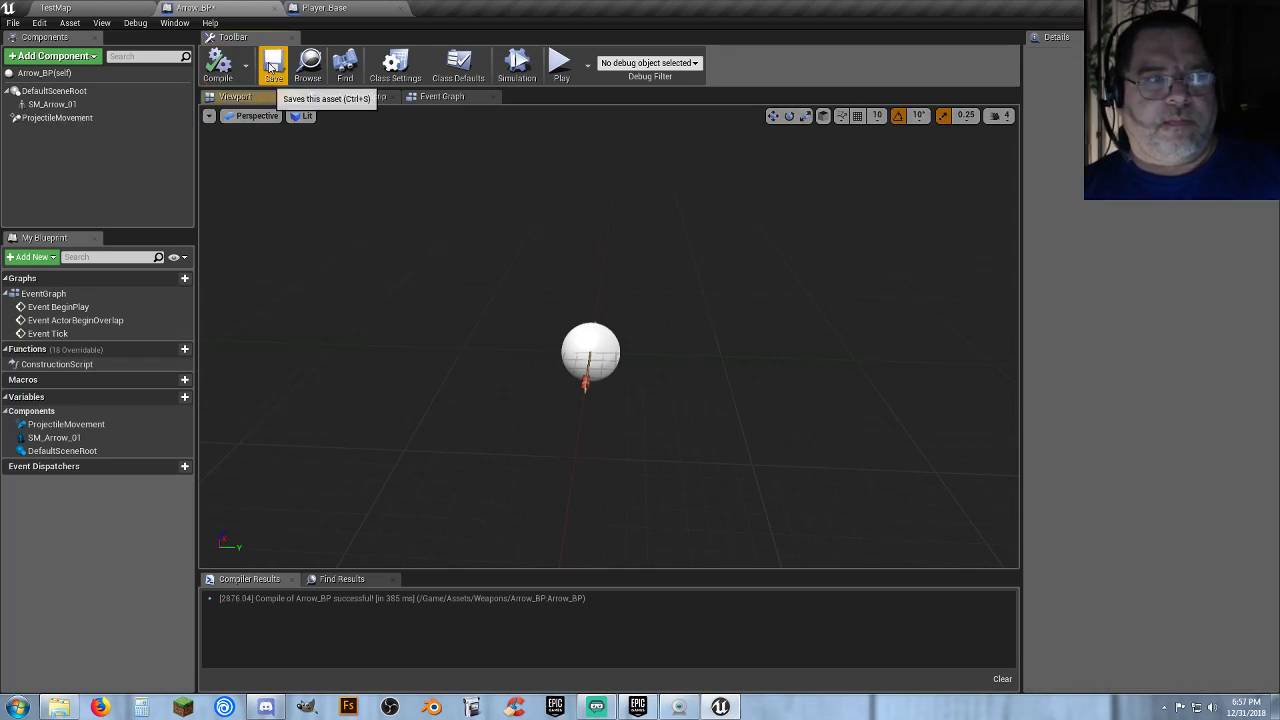
Playtest TestMap with the 1000 arrow speed, firing repeatedly at different view angles in first-person view, and stop the session.
click(110, 9)
click(660, 47)
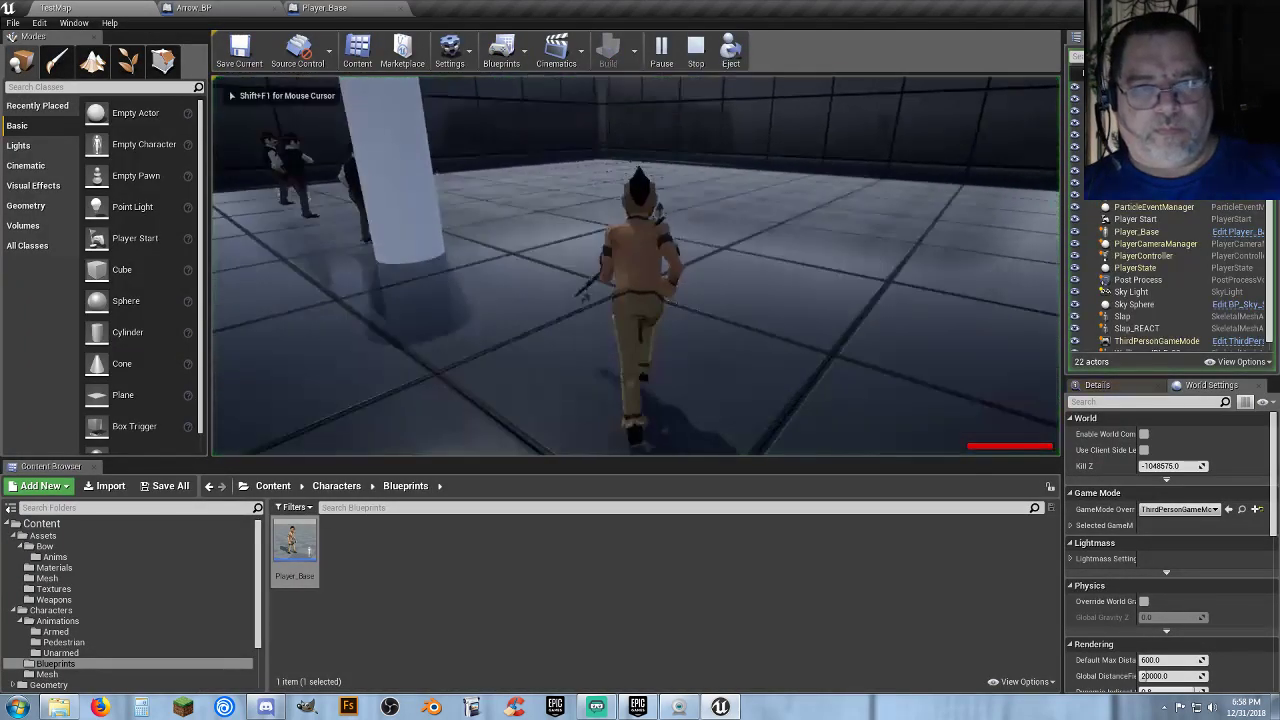
click(636, 266)
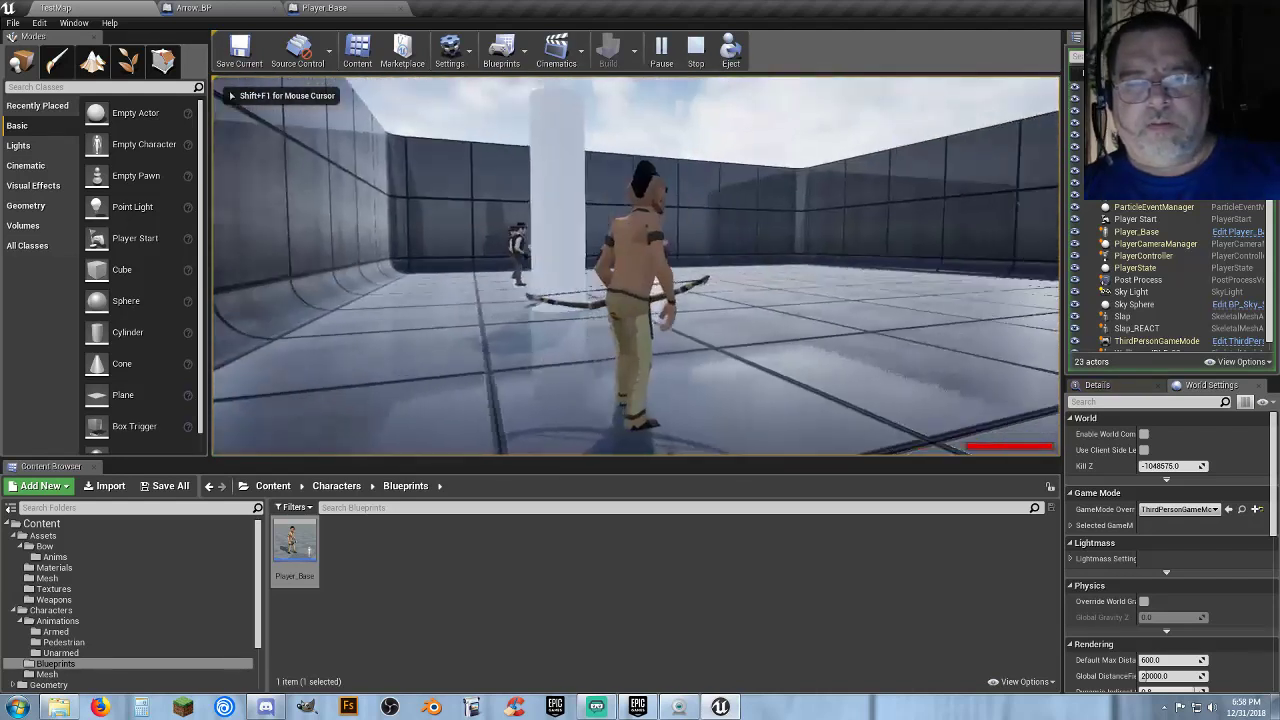
click(636, 266)
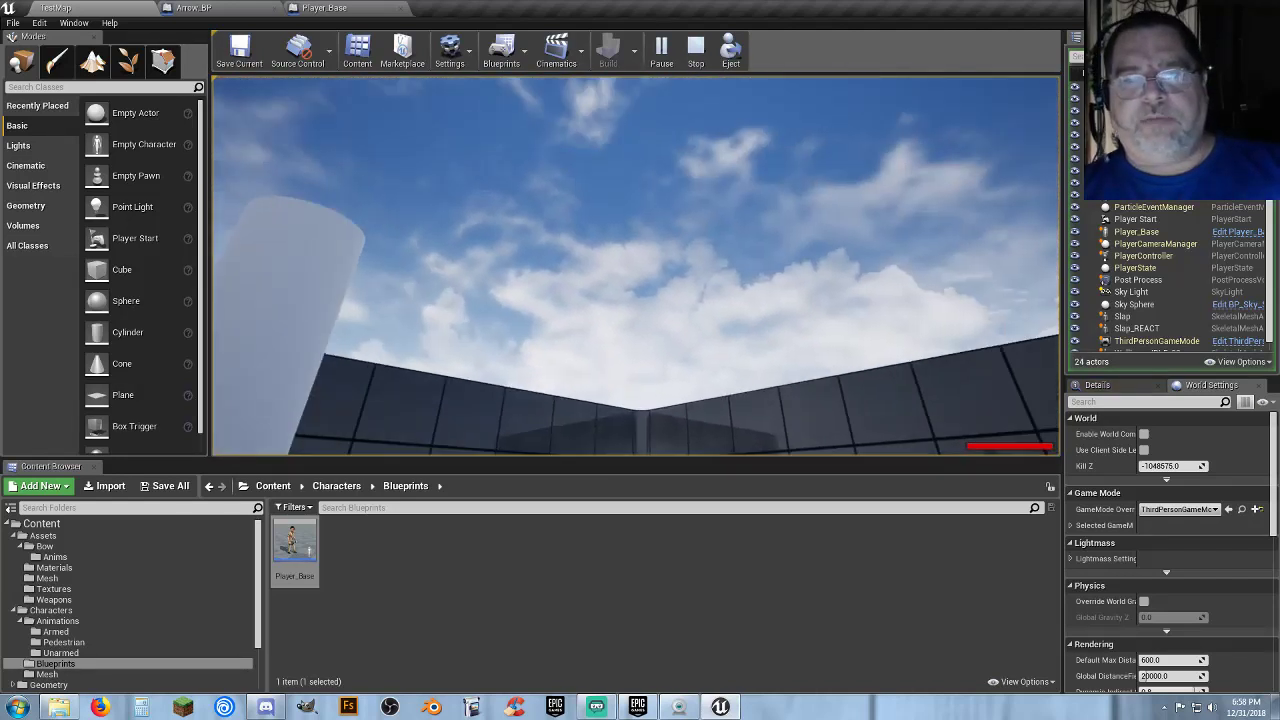
click(636, 266)
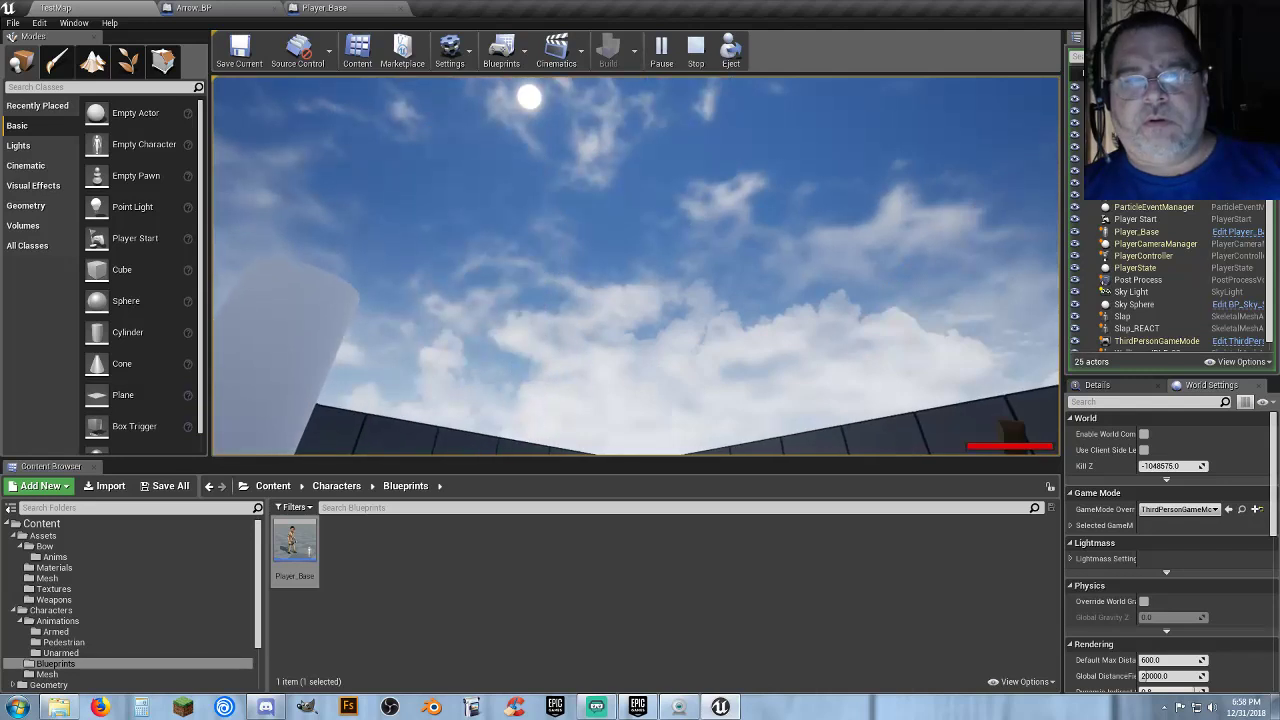
click(636, 266)
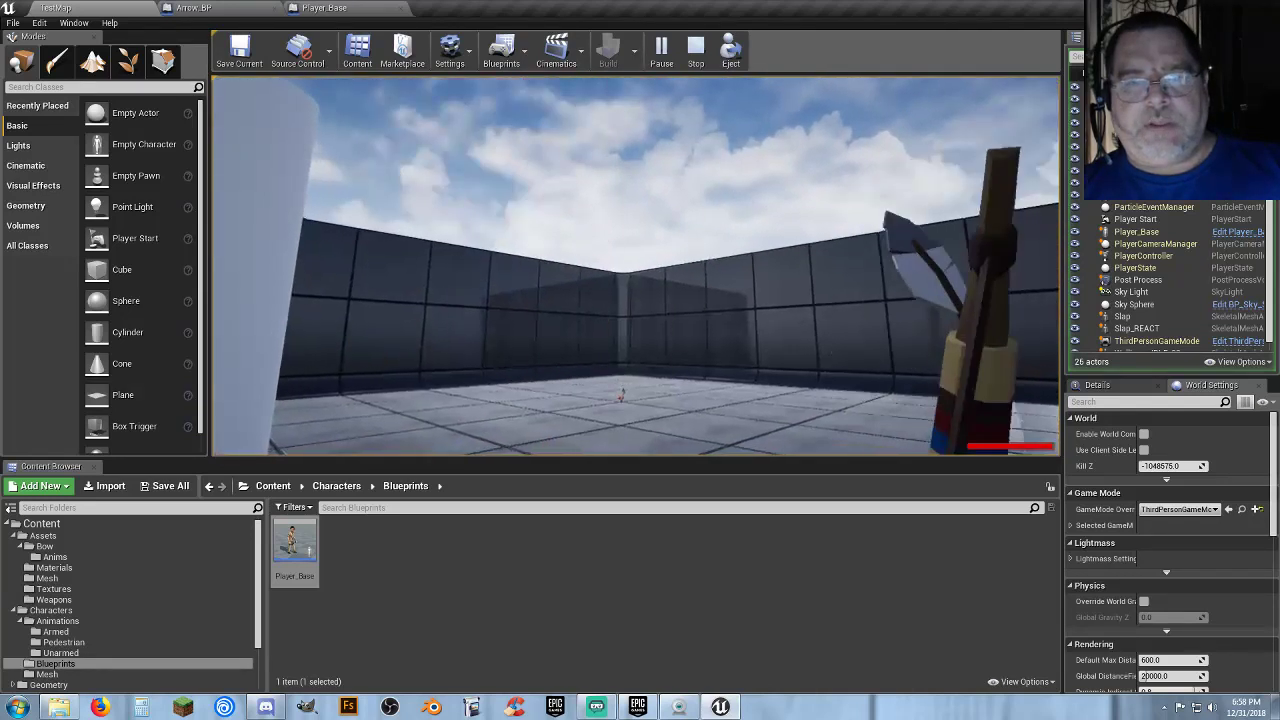
click(636, 266)
key(Escape)
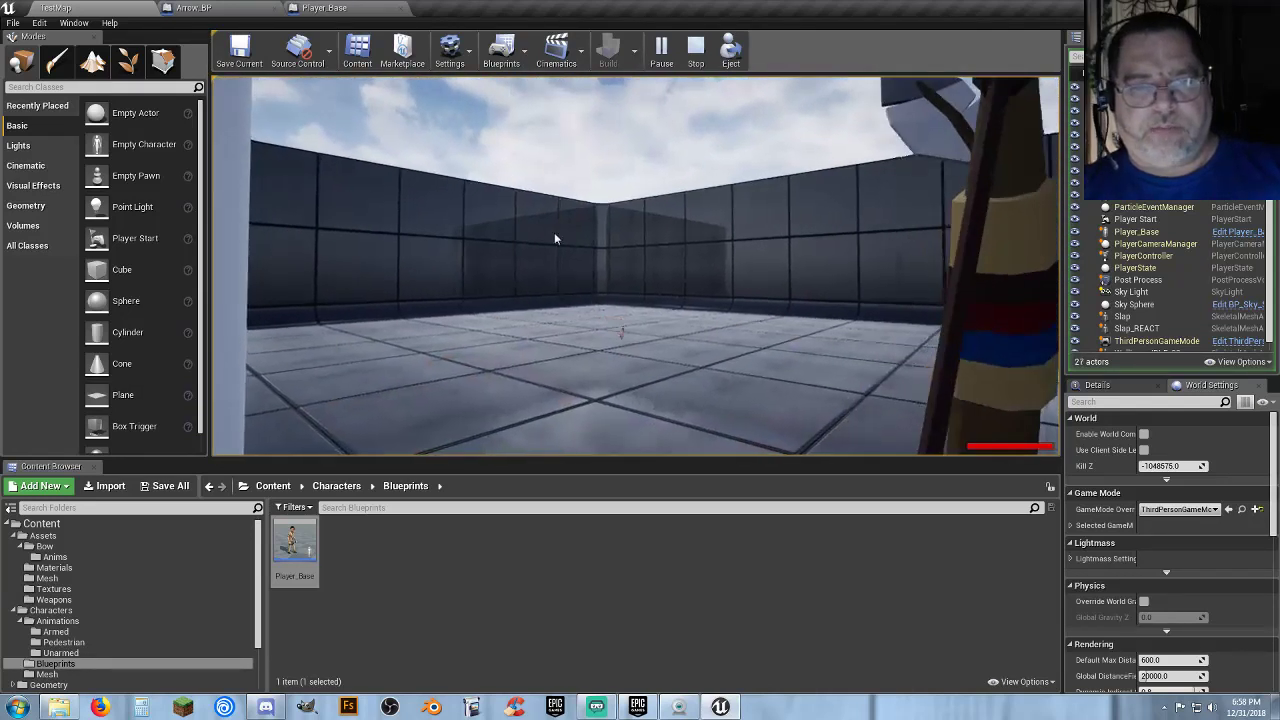
In Player_Base, set the Arrow Spawn component's Parent Socket to the head bone.
click(345, 9)
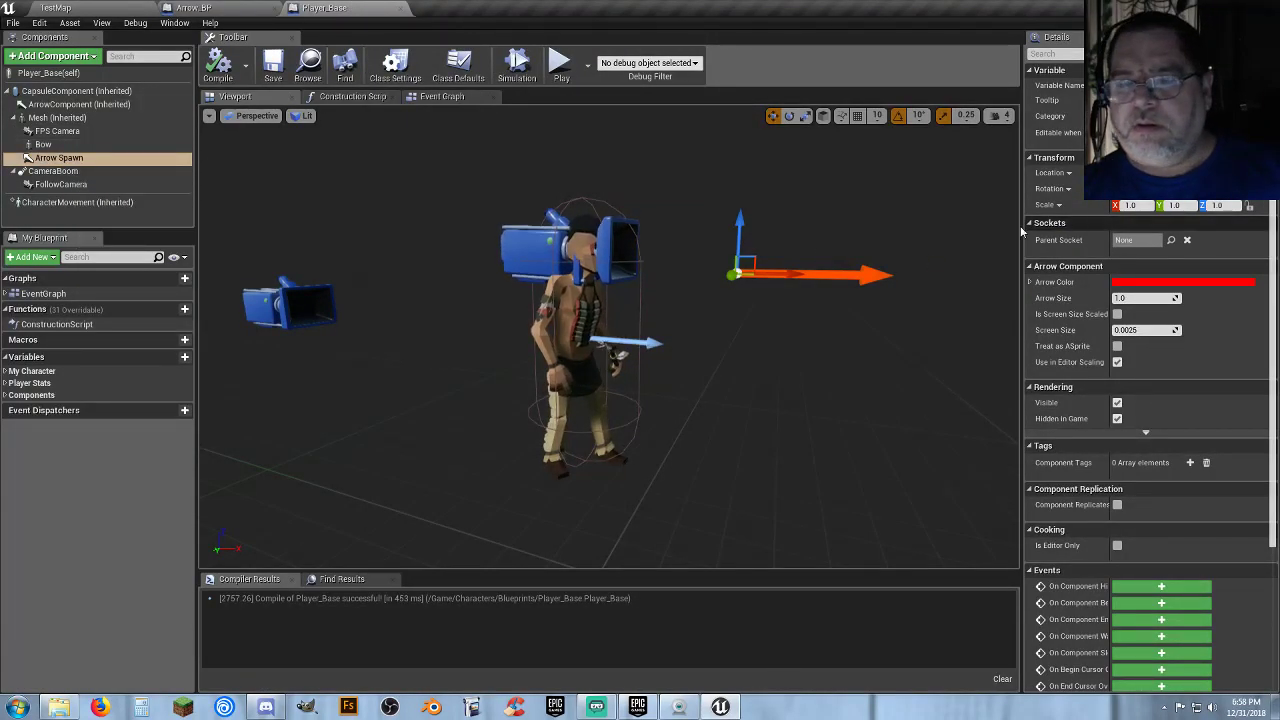
click(1172, 241)
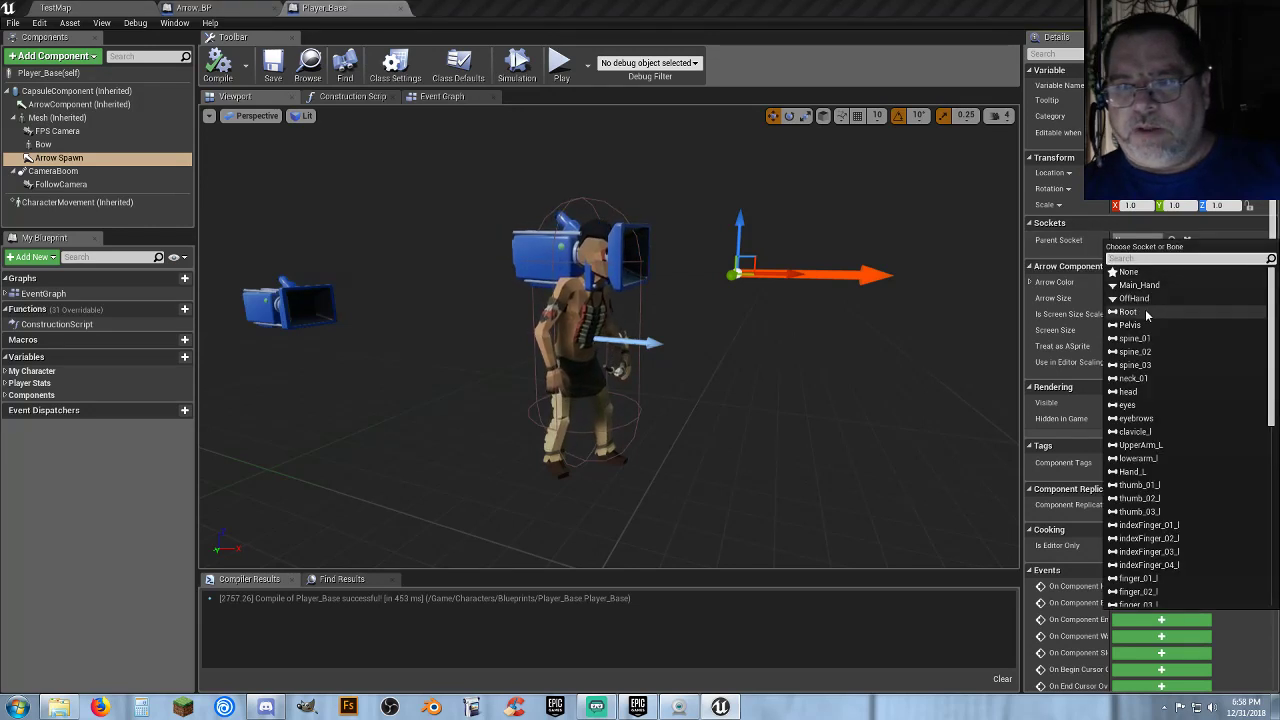
scroll(1142, 436, down, 3)
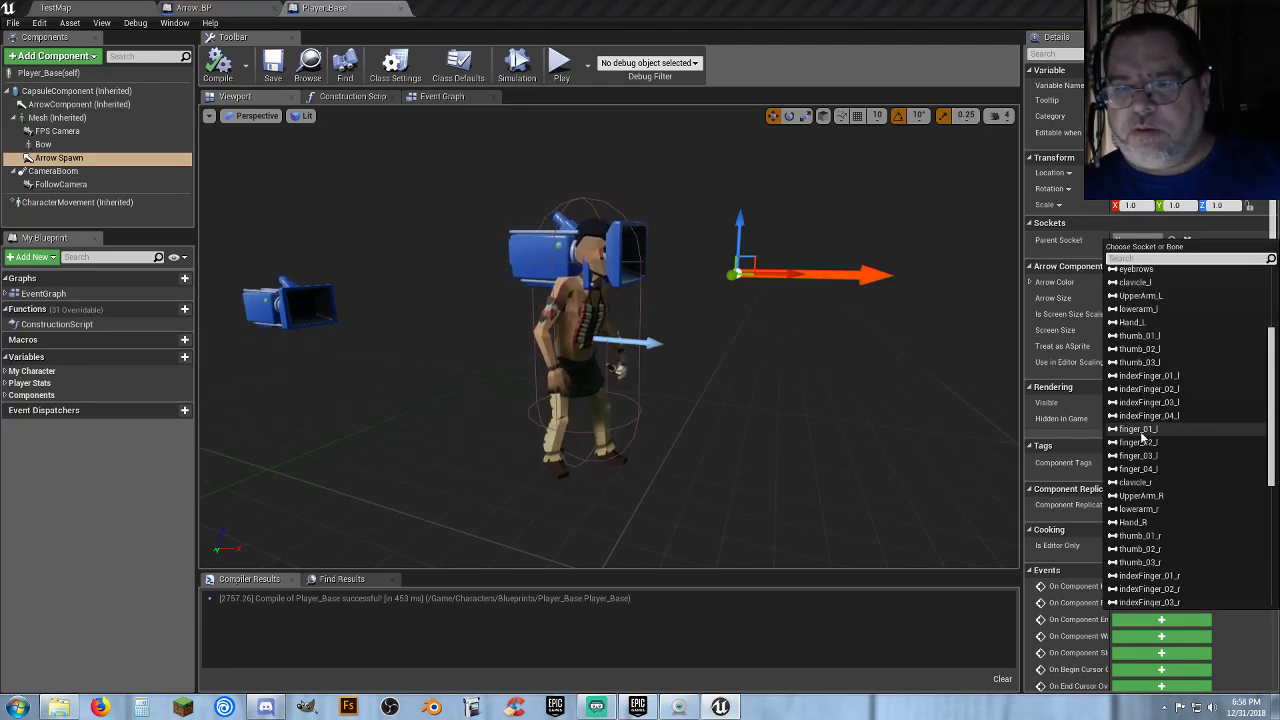
scroll(1144, 437, down, 6)
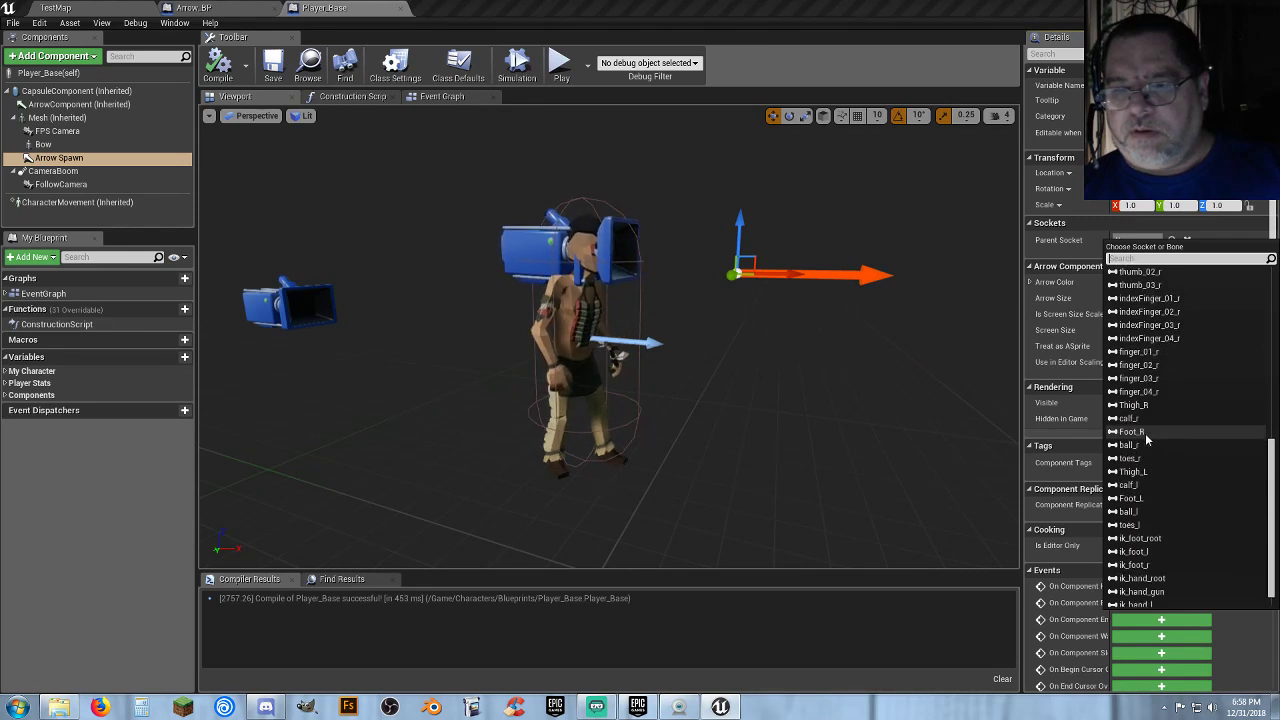
scroll(1146, 437, up, 9)
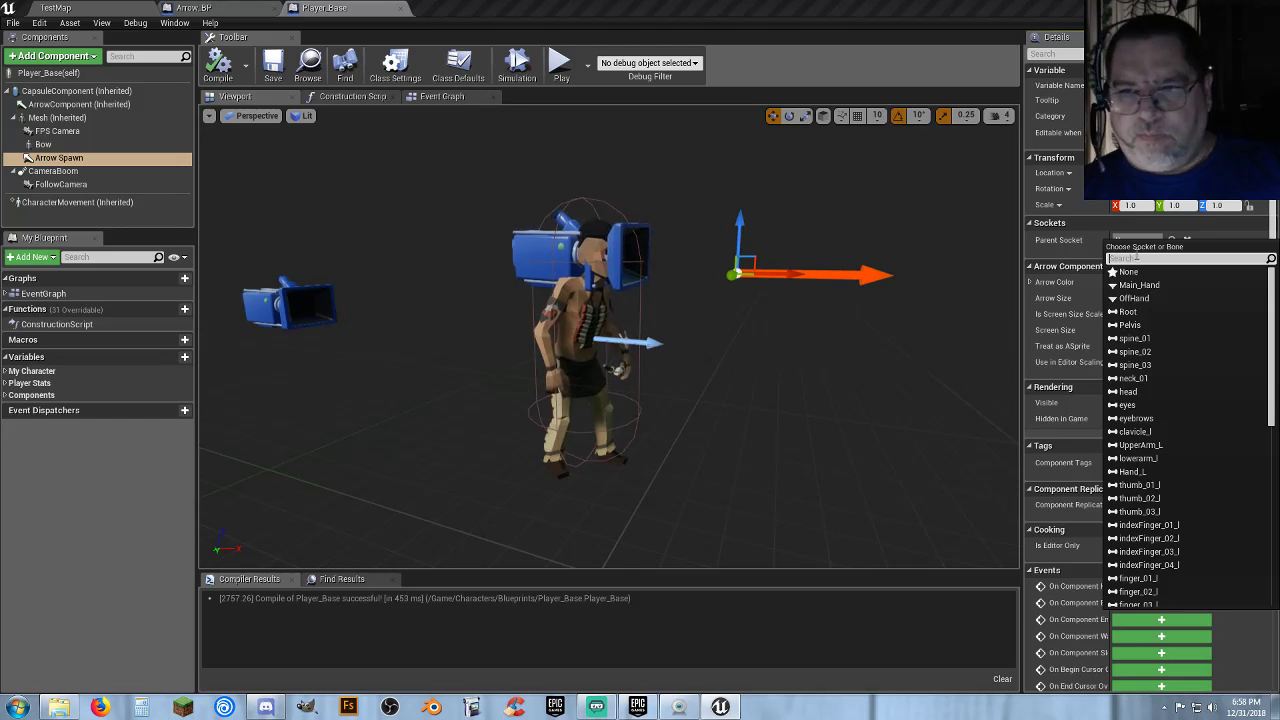
click(1128, 391)
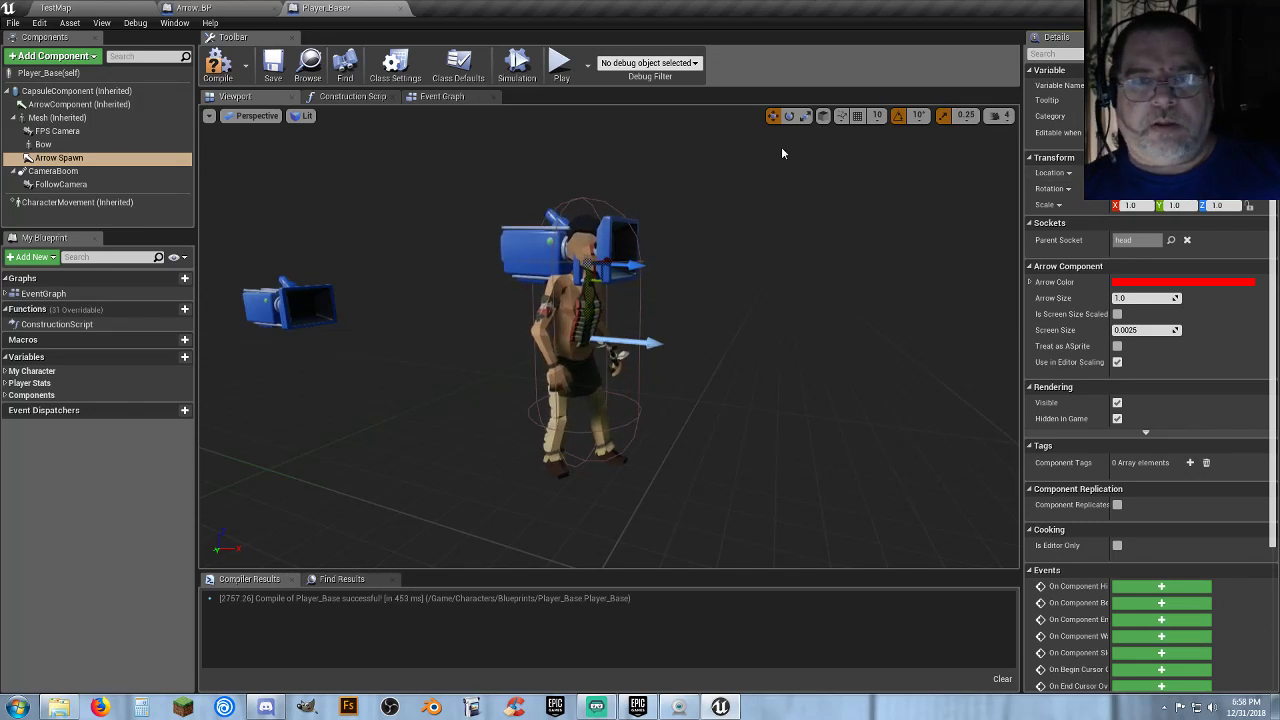
Rotate the Arrow Spawn component so its arrow points in the character's forward direction.
drag(760, 176, 794, 169)
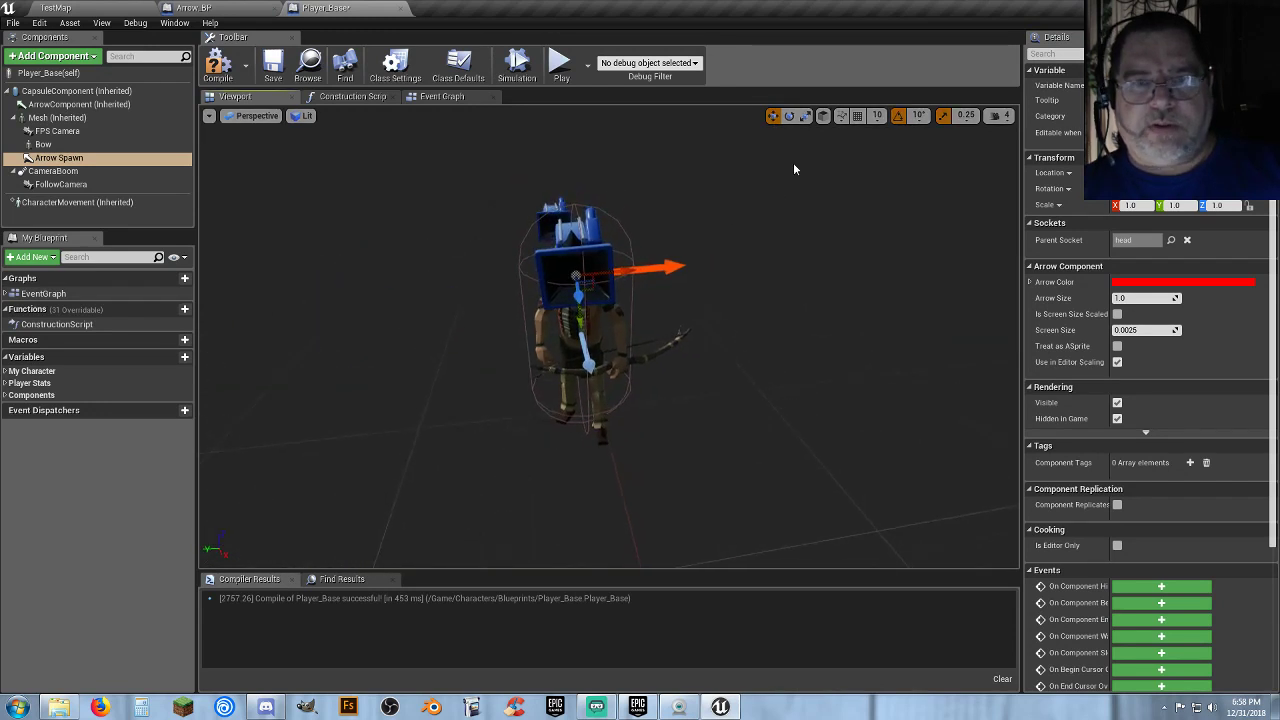
key(e)
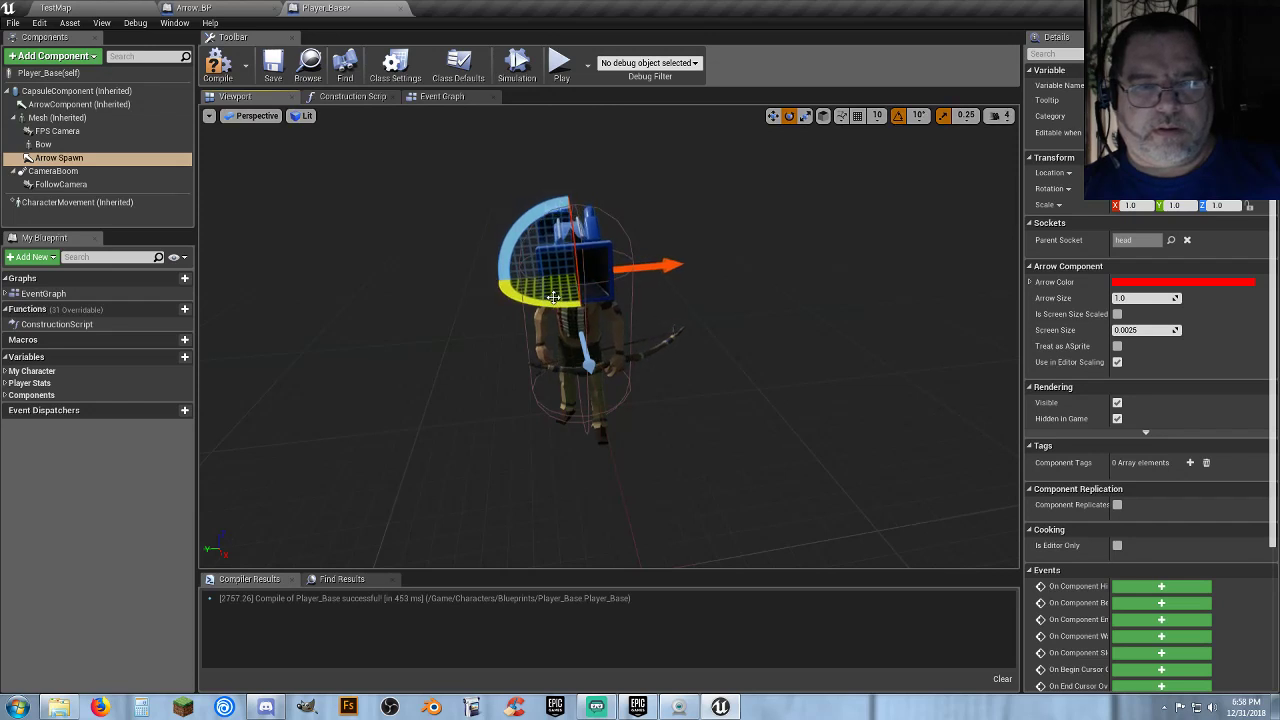
drag(578, 273, 580, 283)
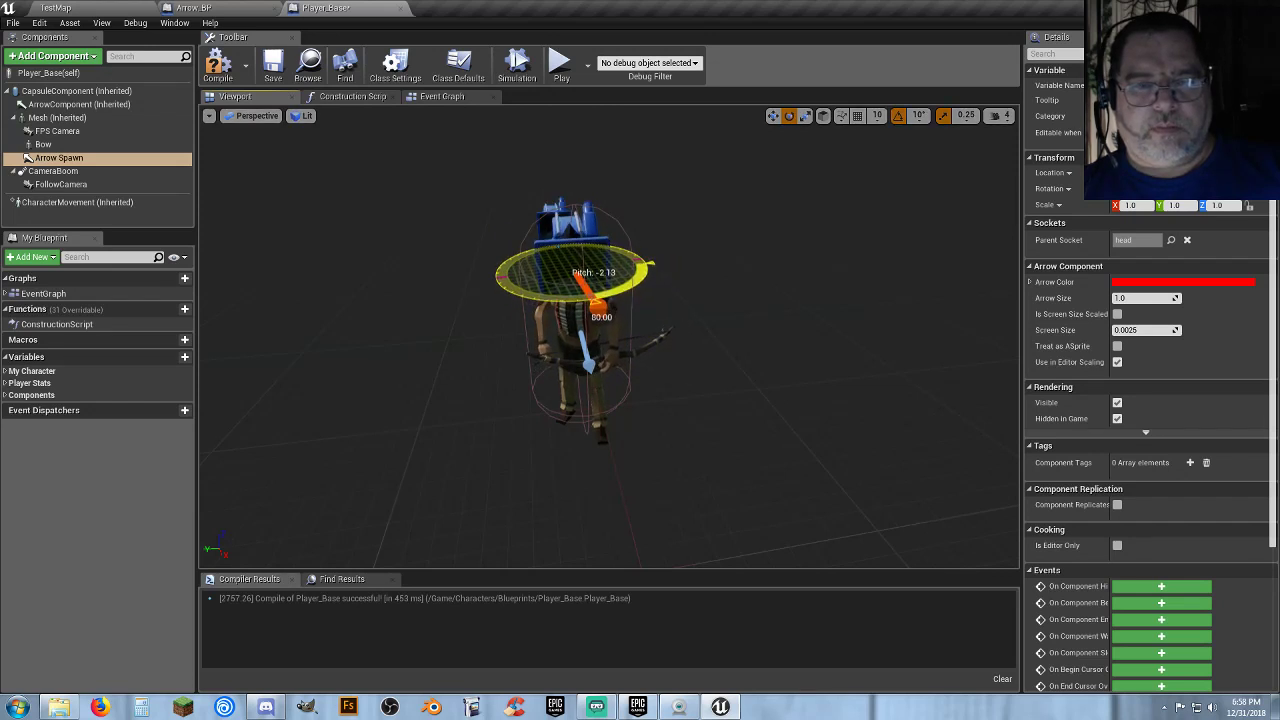
click(209, 115)
drag(349, 206, 445, 268)
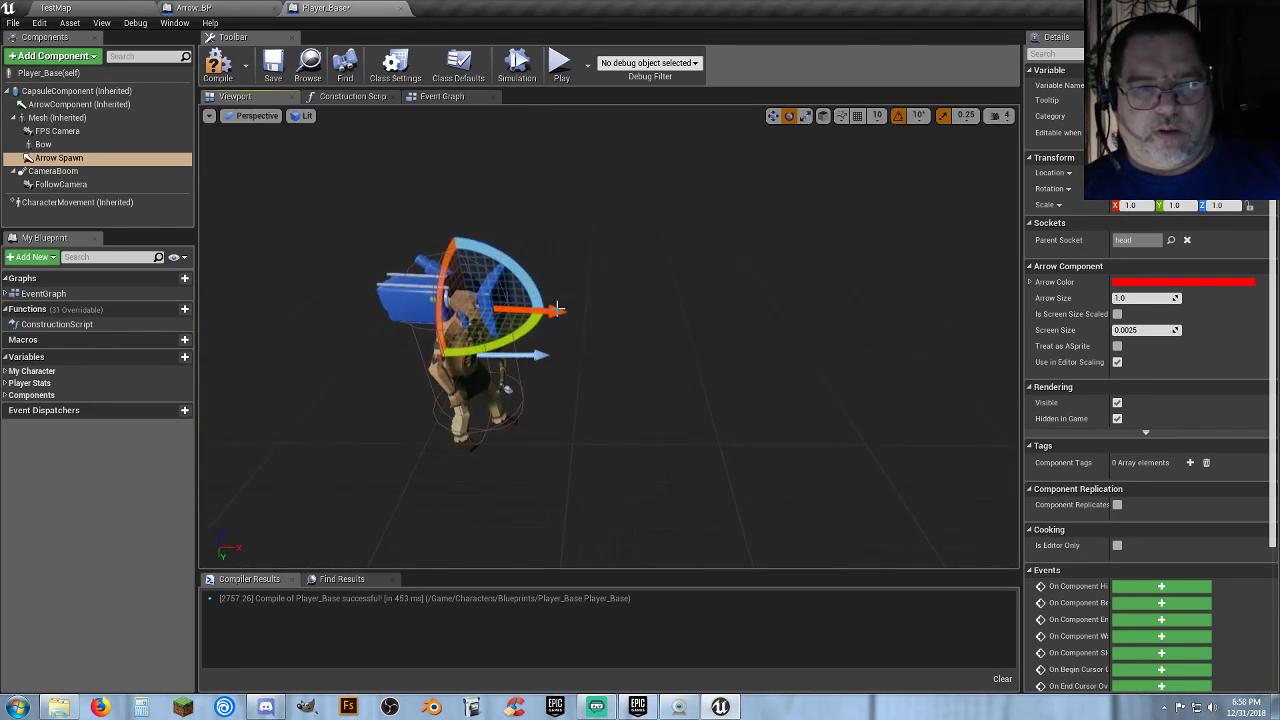
drag(557, 307, 446, 344)
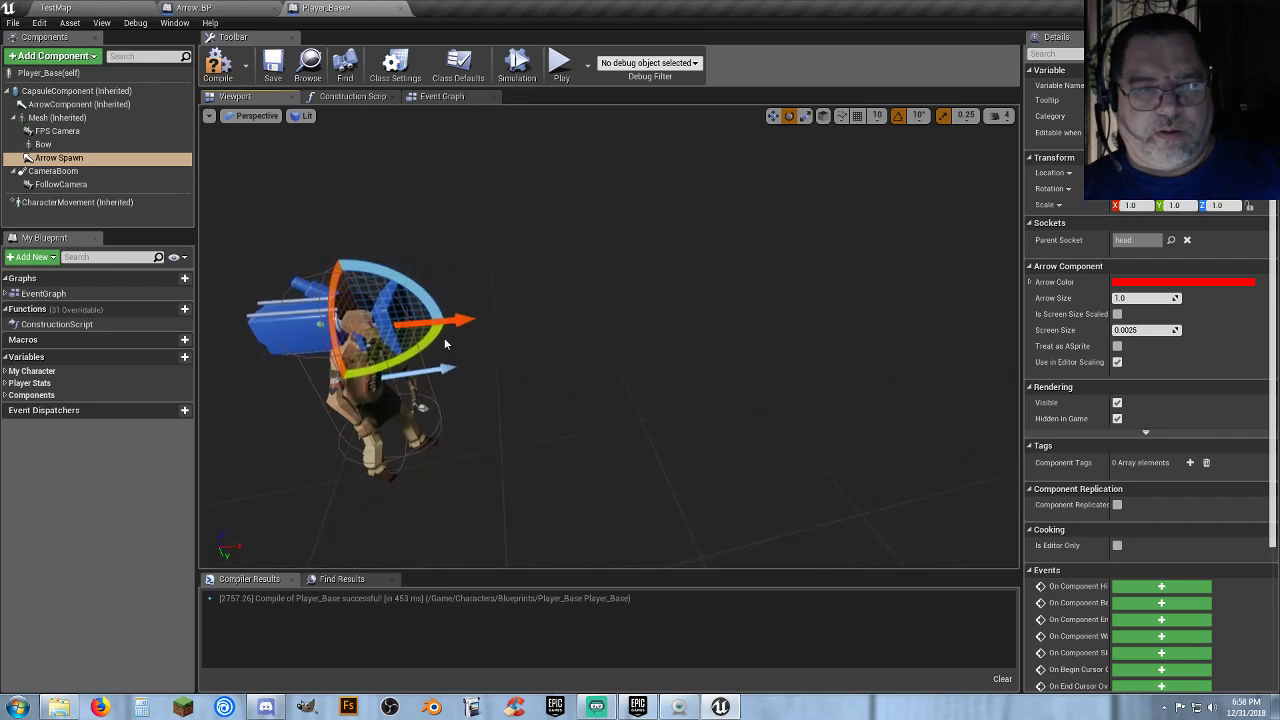
Move the Arrow Spawn component forward, well in front of the character's head, and save the Player_Base blueprint.
click(773, 117)
mouse_move(503, 311)
right_down()
mouse_move(465, 311)
mouse_move(526, 318)
right_up()
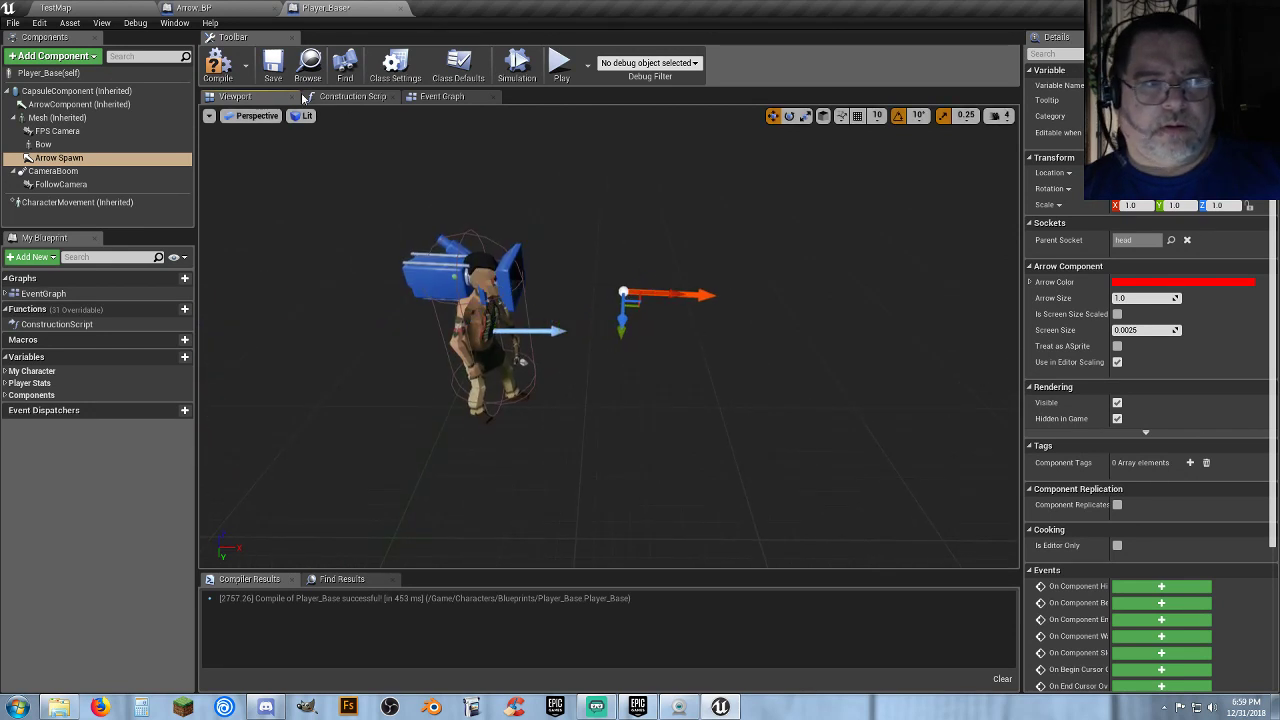
click(273, 65)
Playtest TestMap with Arrow Spawn attached to the head bone, firing repeatedly at different view angles in first-person view, and stop the session.
click(128, 8)
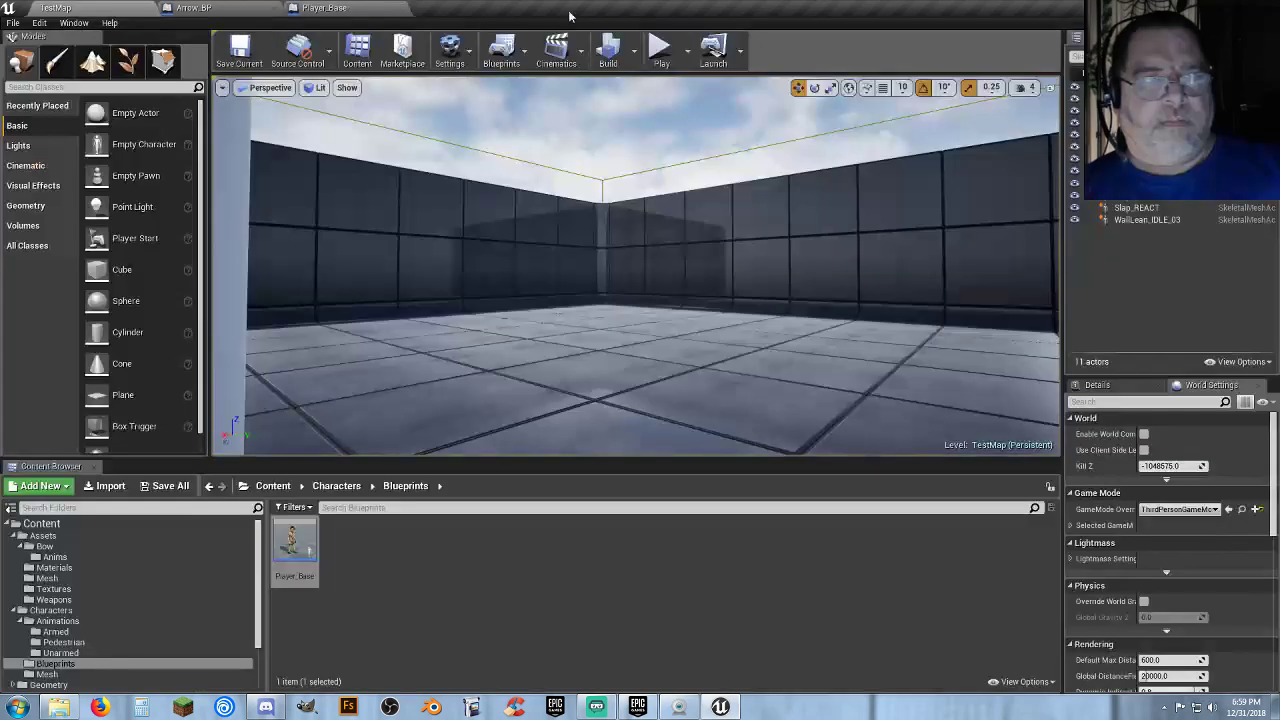
click(659, 50)
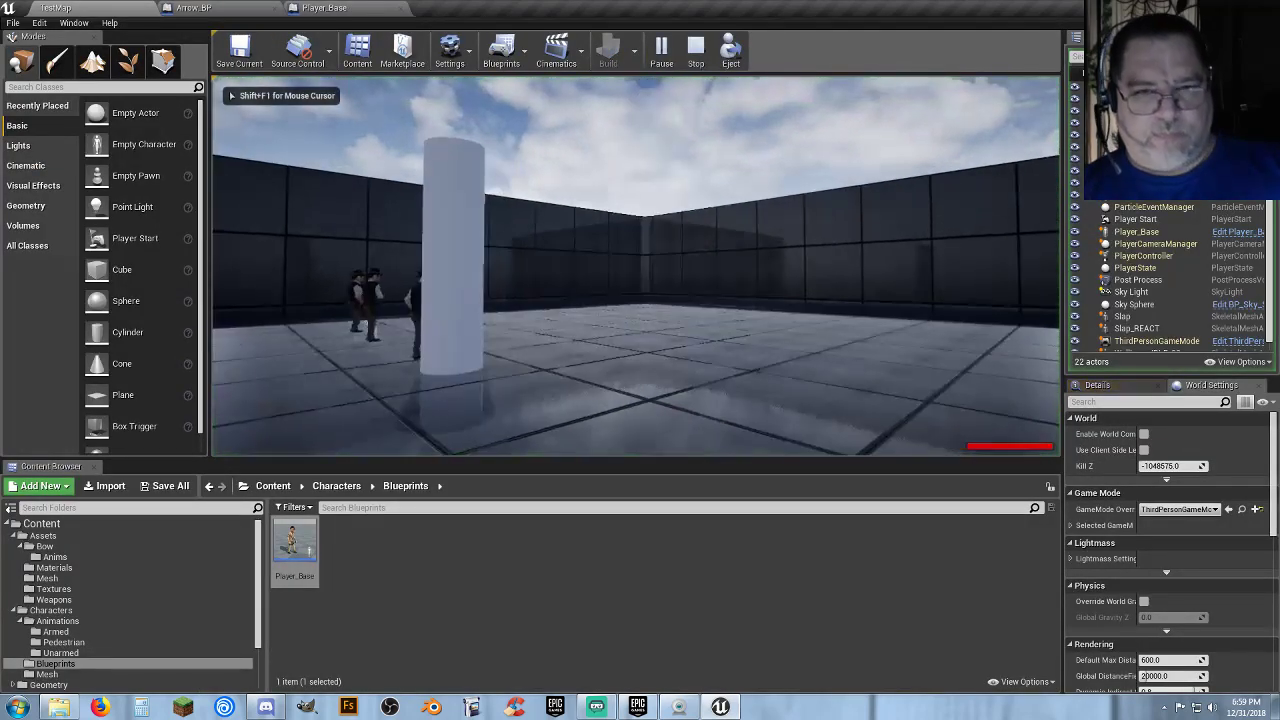
key(1)
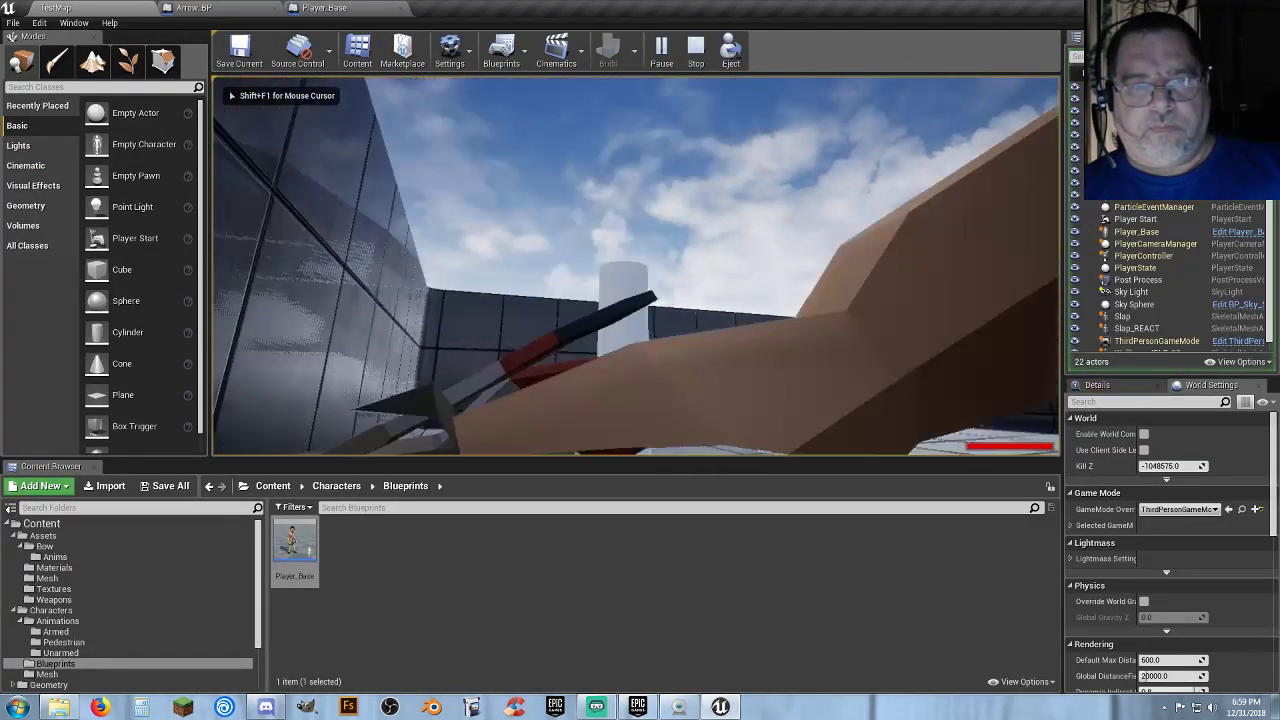
key(w)
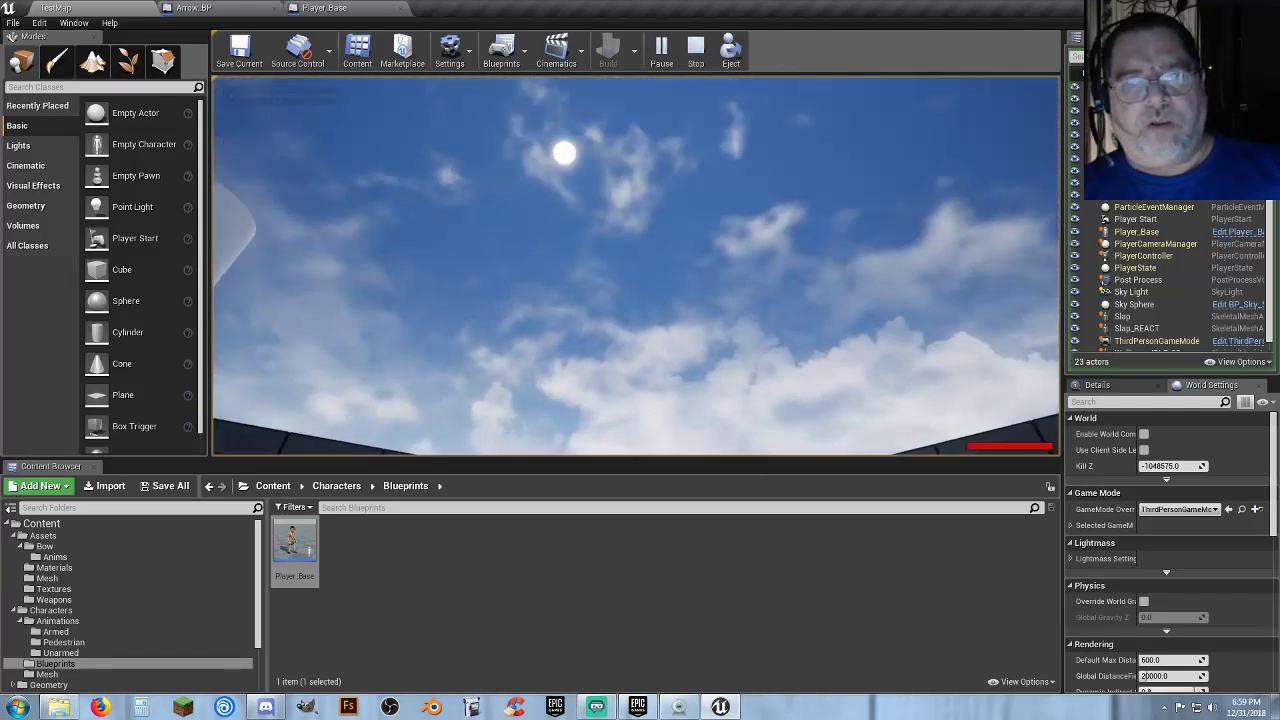
click(636, 266)
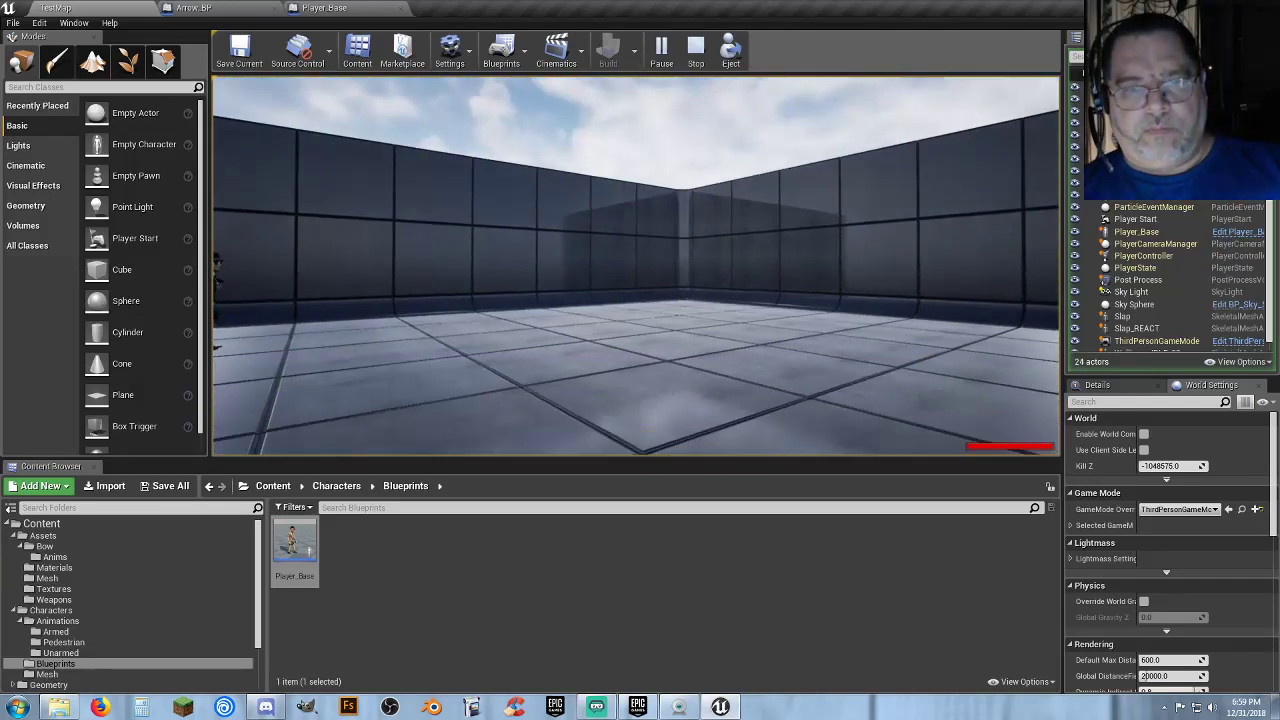
click(636, 266)
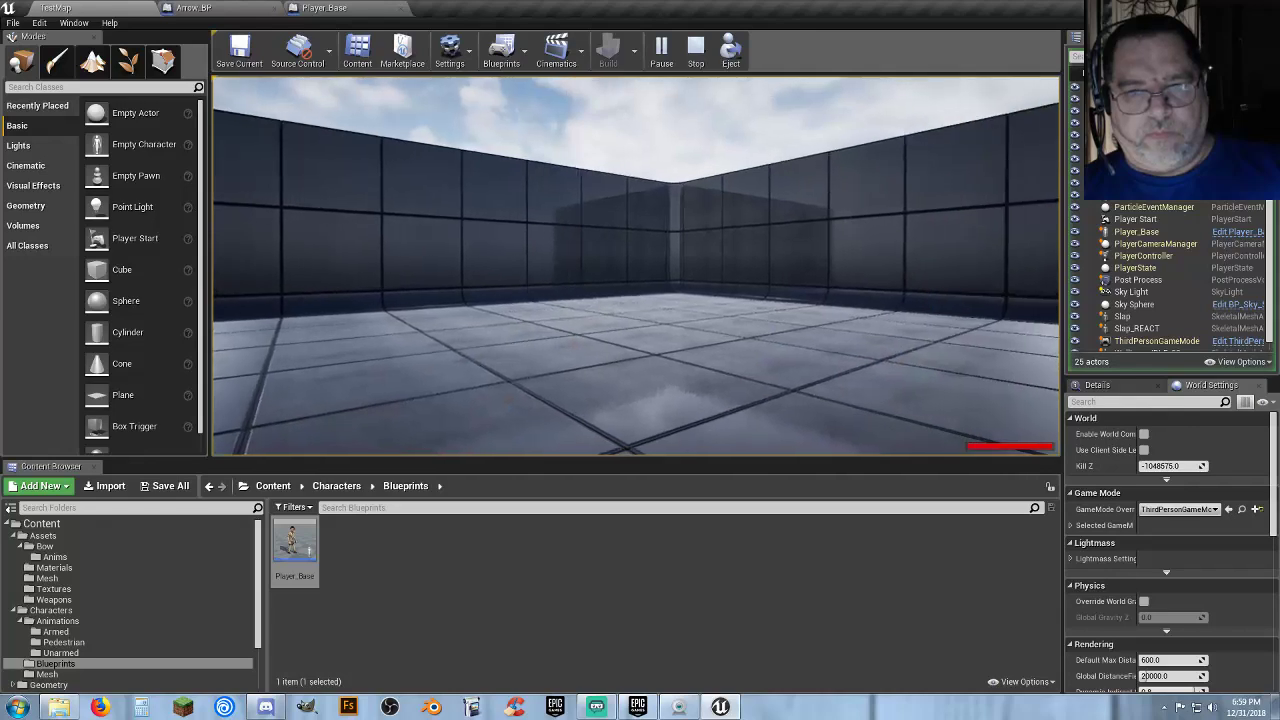
click(636, 266)
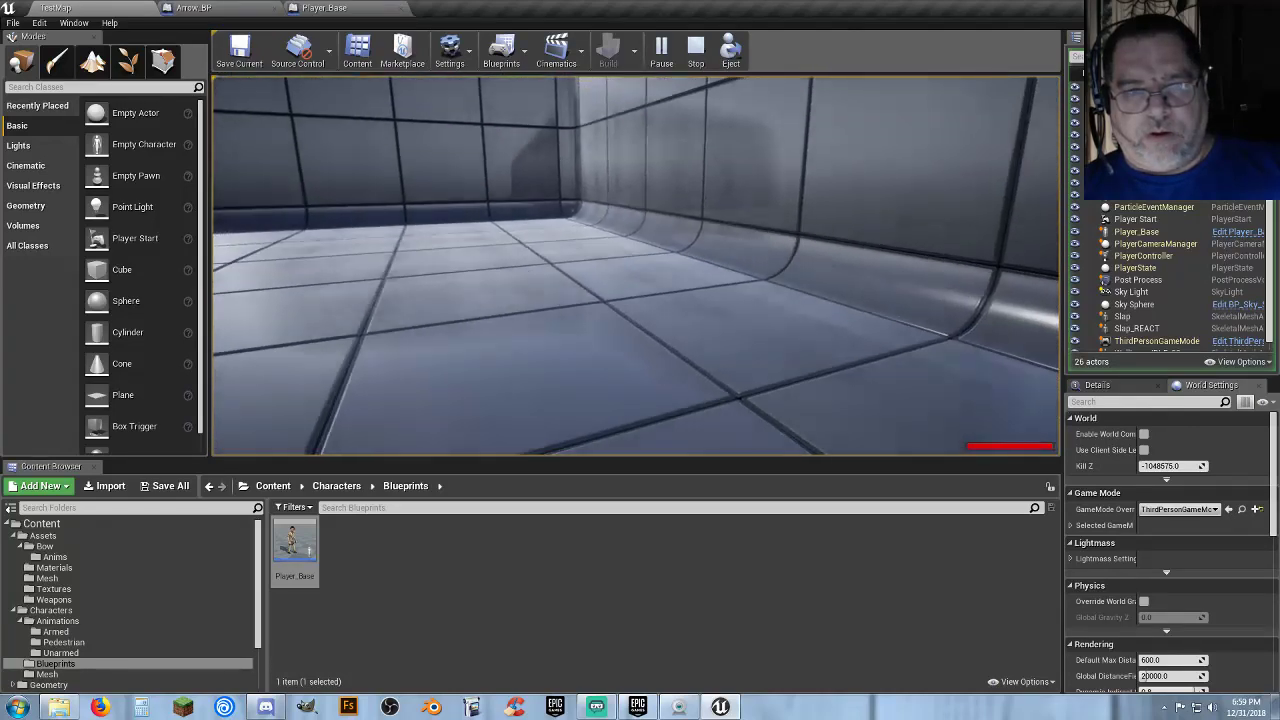
click(636, 266)
click(636, 266)
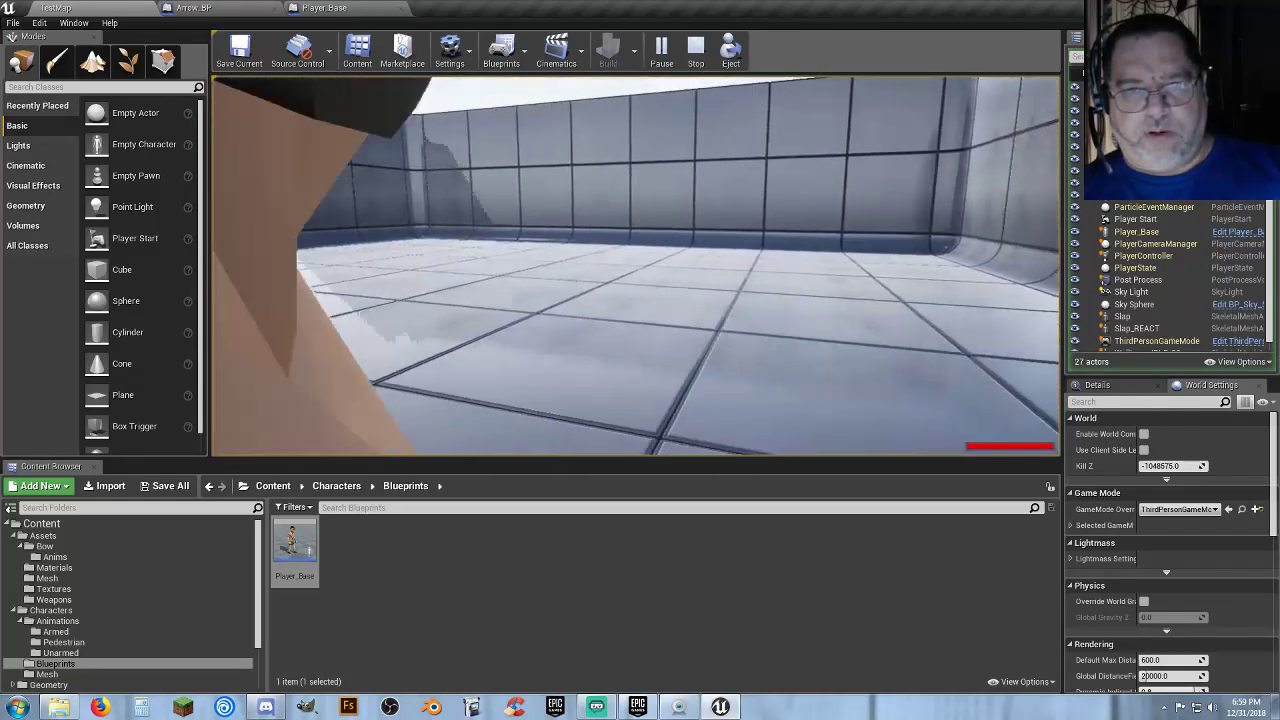
key(Escape)
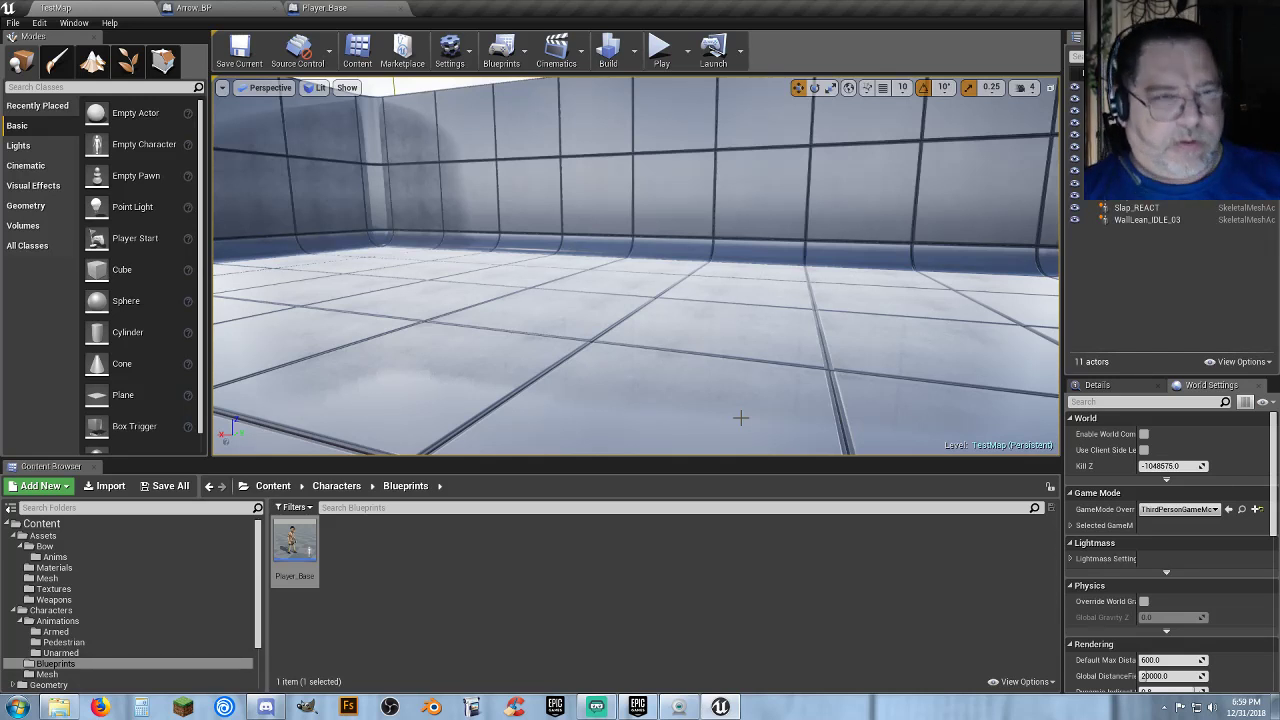
Save TestMap, close the Player_Base and Arrow_BP blueprints, and exit the Unreal Editor.
click(239, 50)
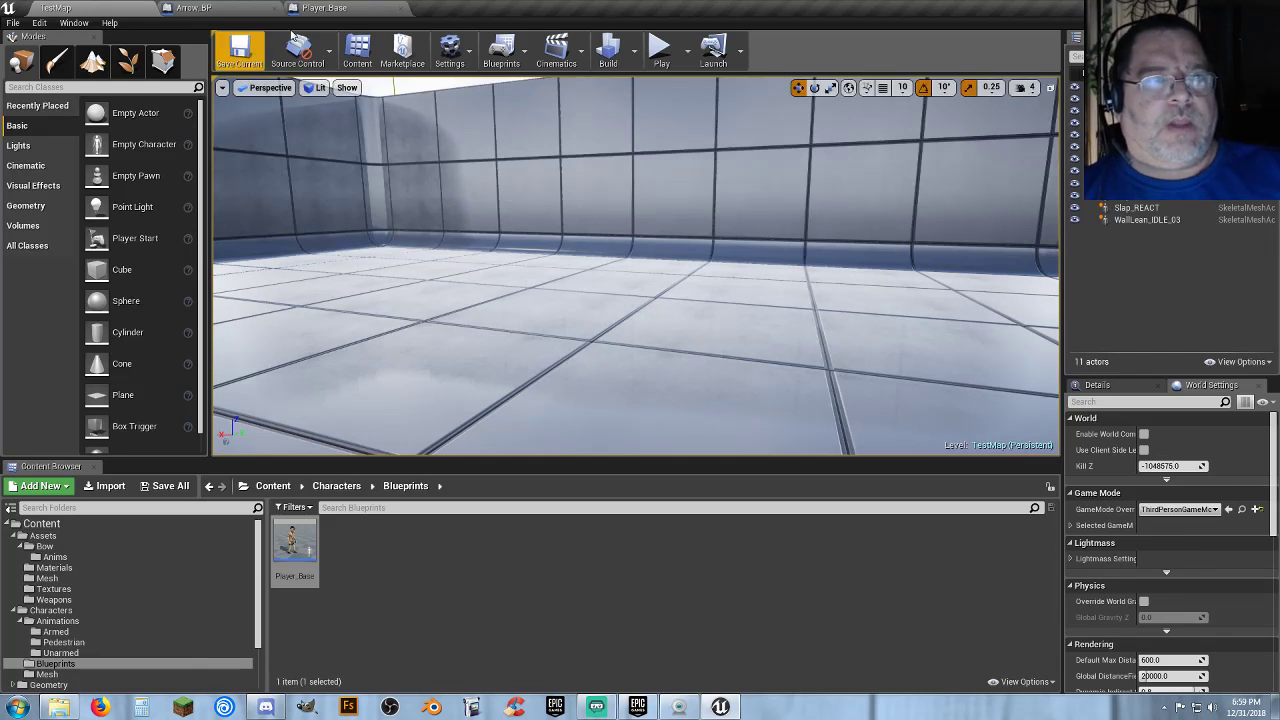
click(401, 9)
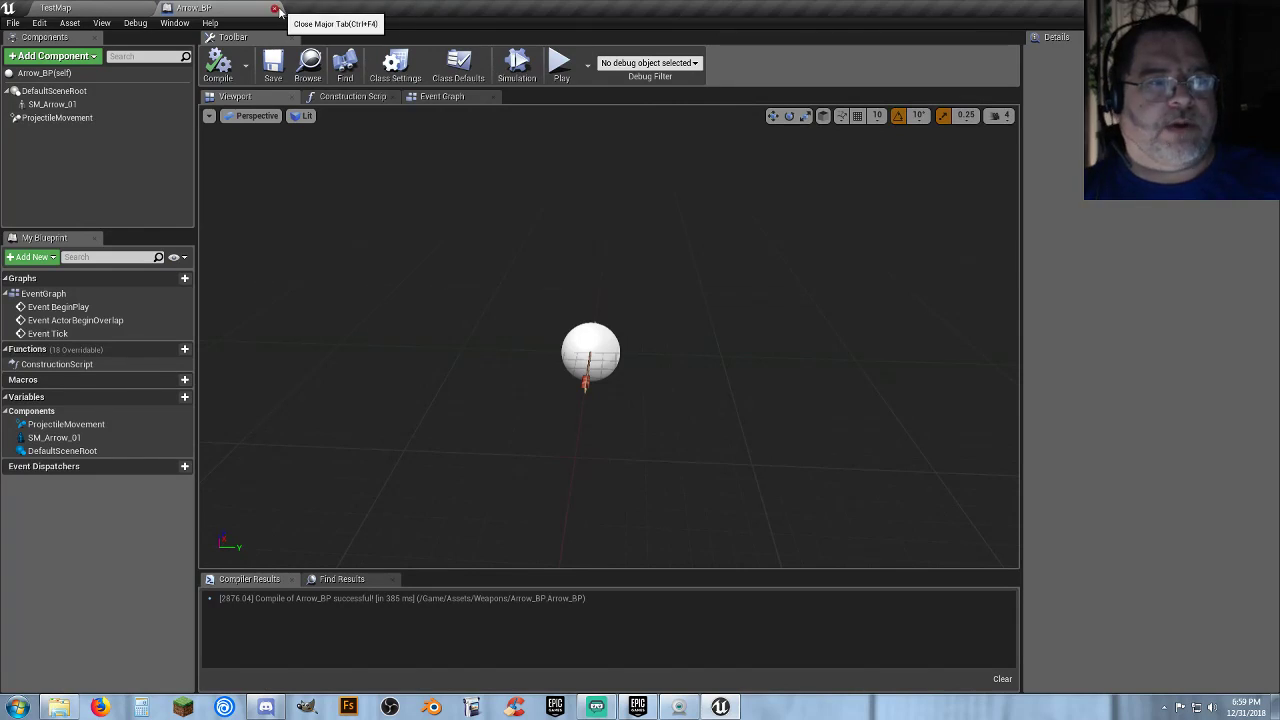
click(275, 9)
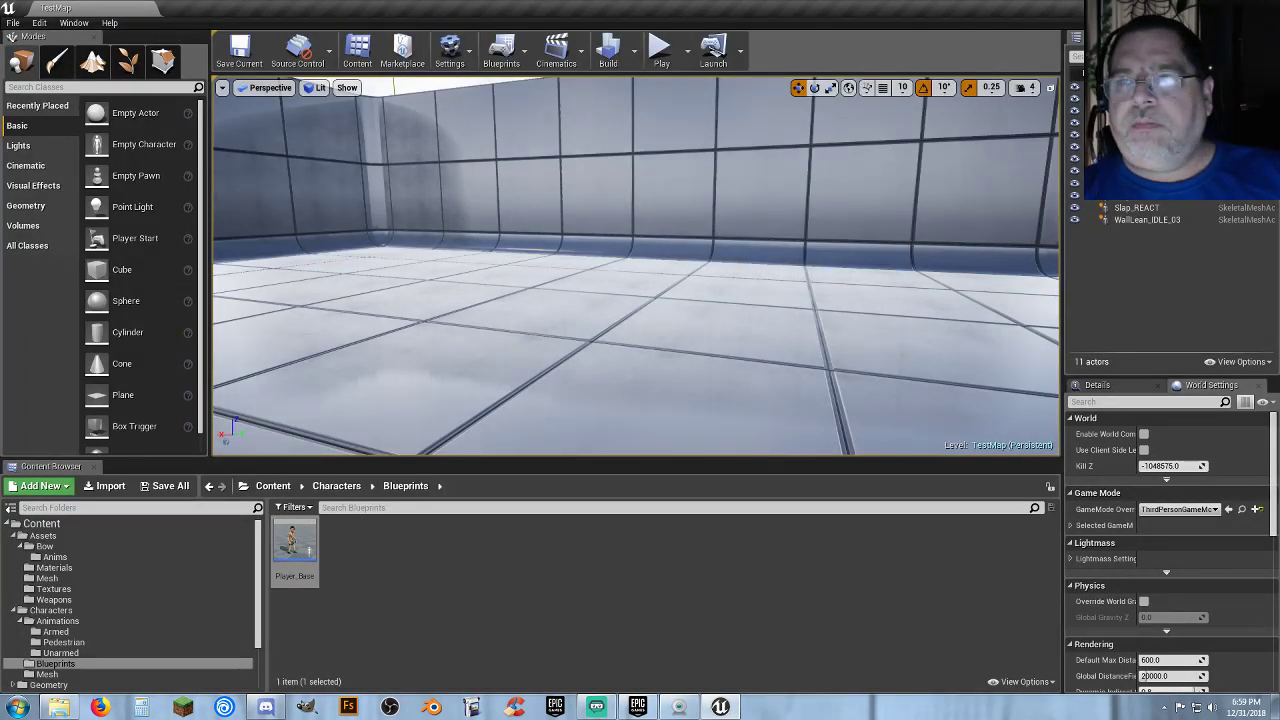
key(alt+F4)
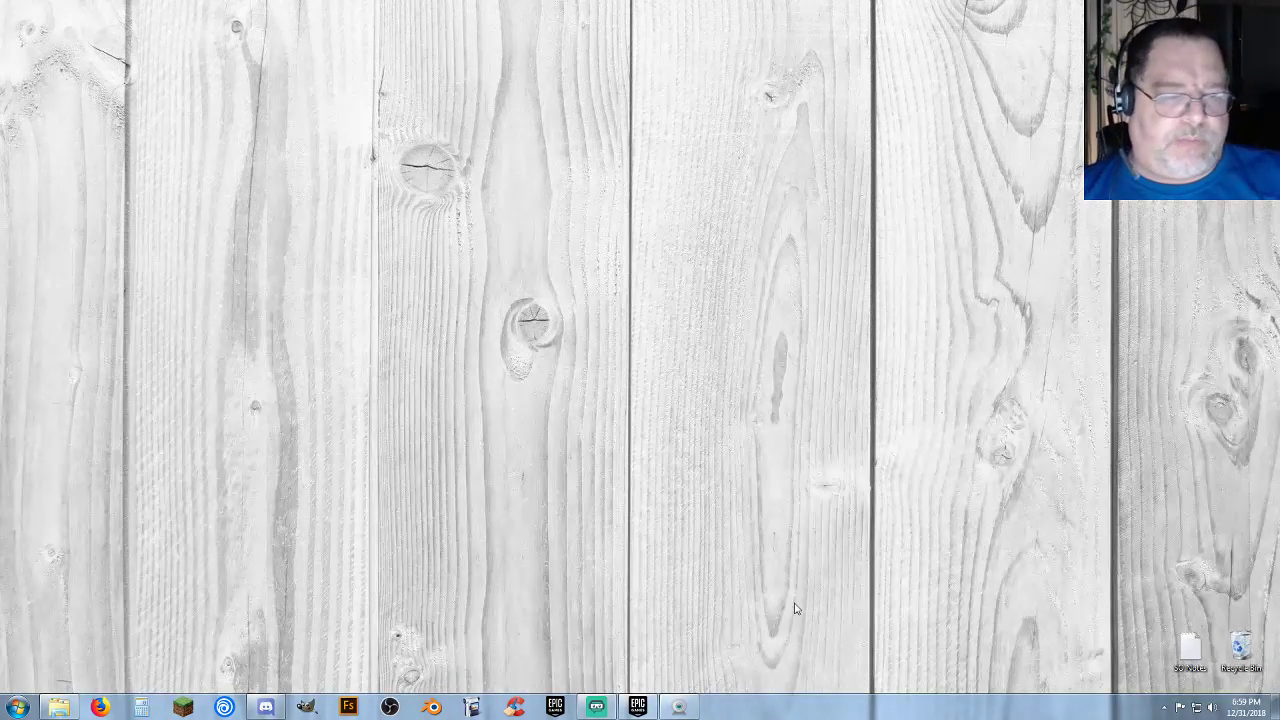
Switch to the Epic Games Launcher and delete the Cowboy project from the Unreal Engine library, confirming the deletion.
click(638, 707)
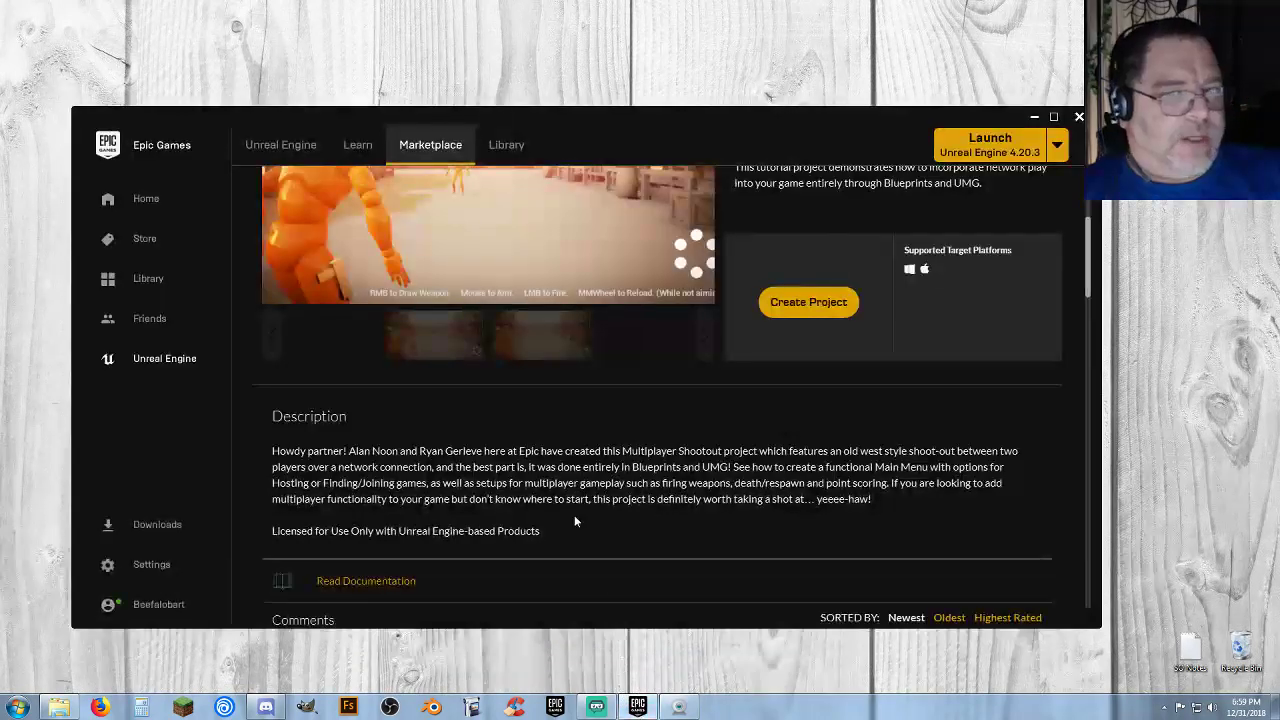
click(506, 145)
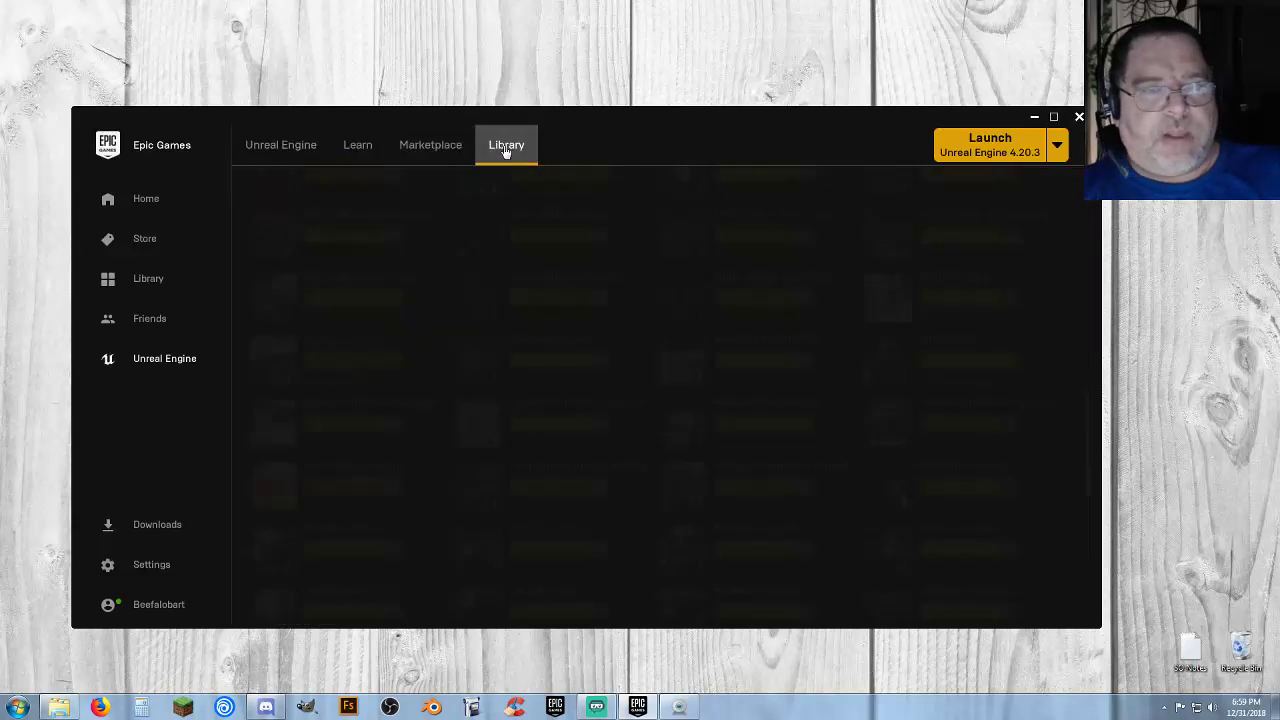
drag(1087, 432, 1093, 238)
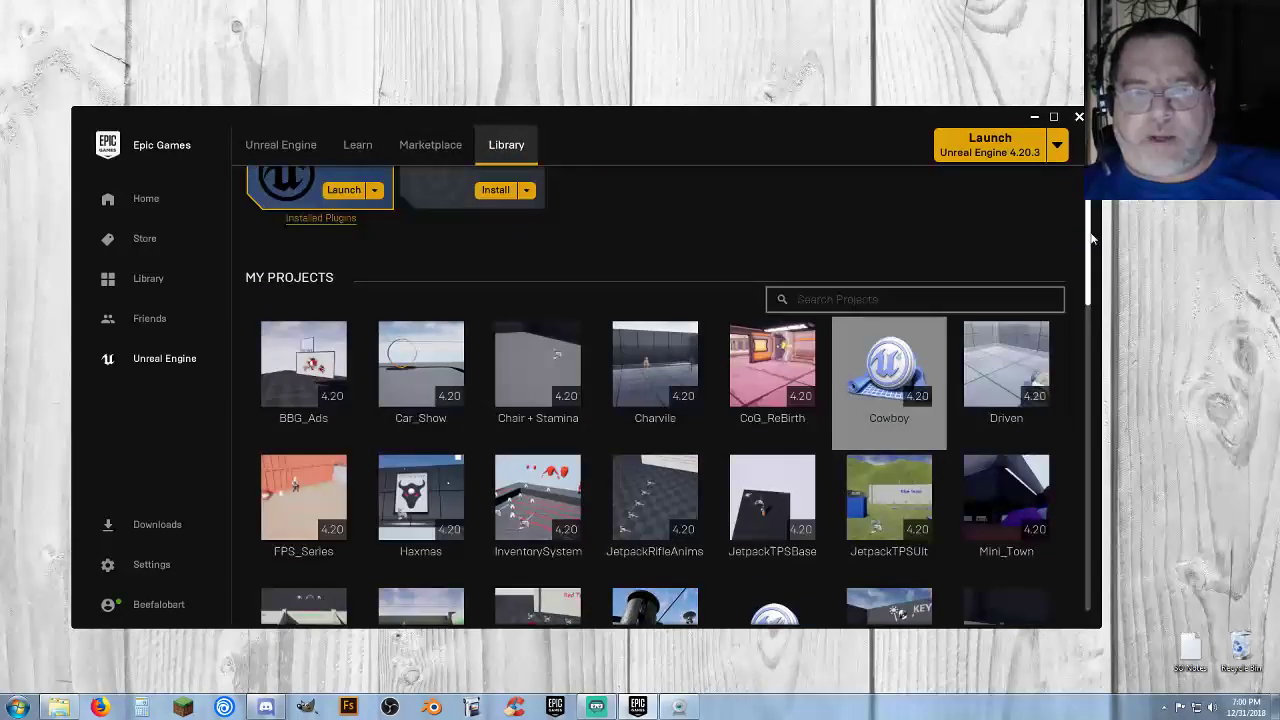
right_click(888, 366)
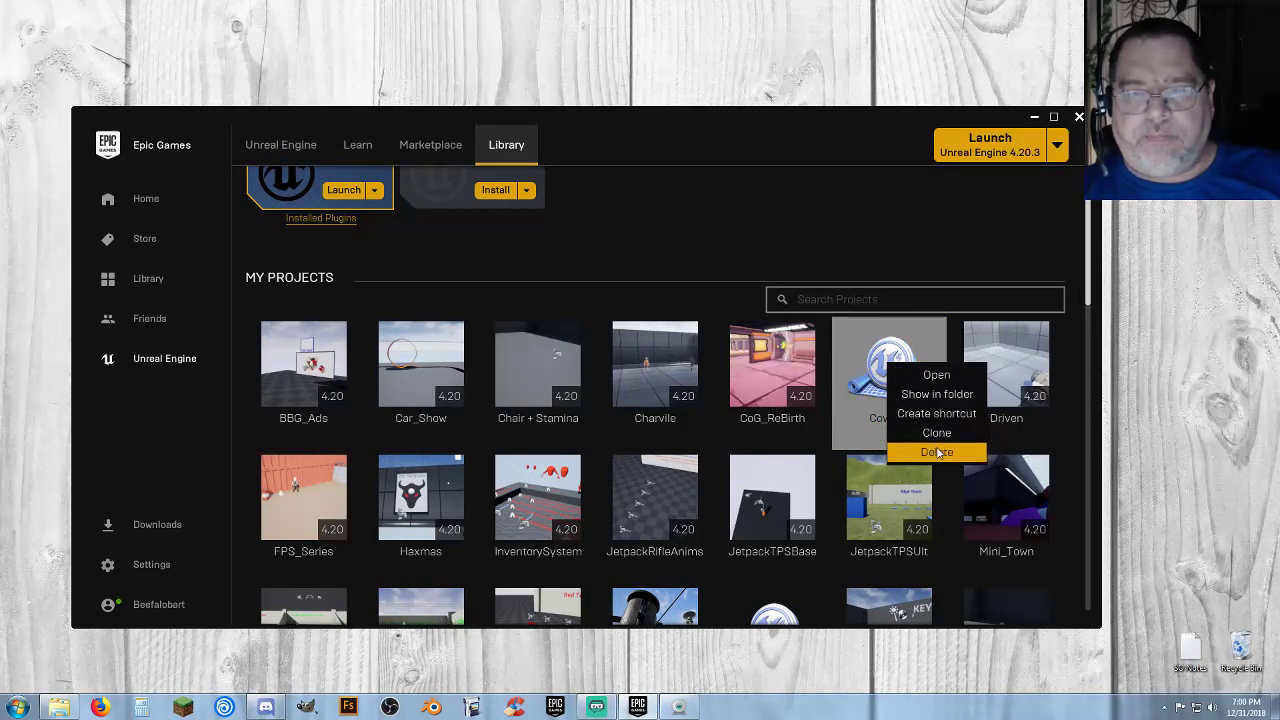
click(937, 452)
click(607, 436)
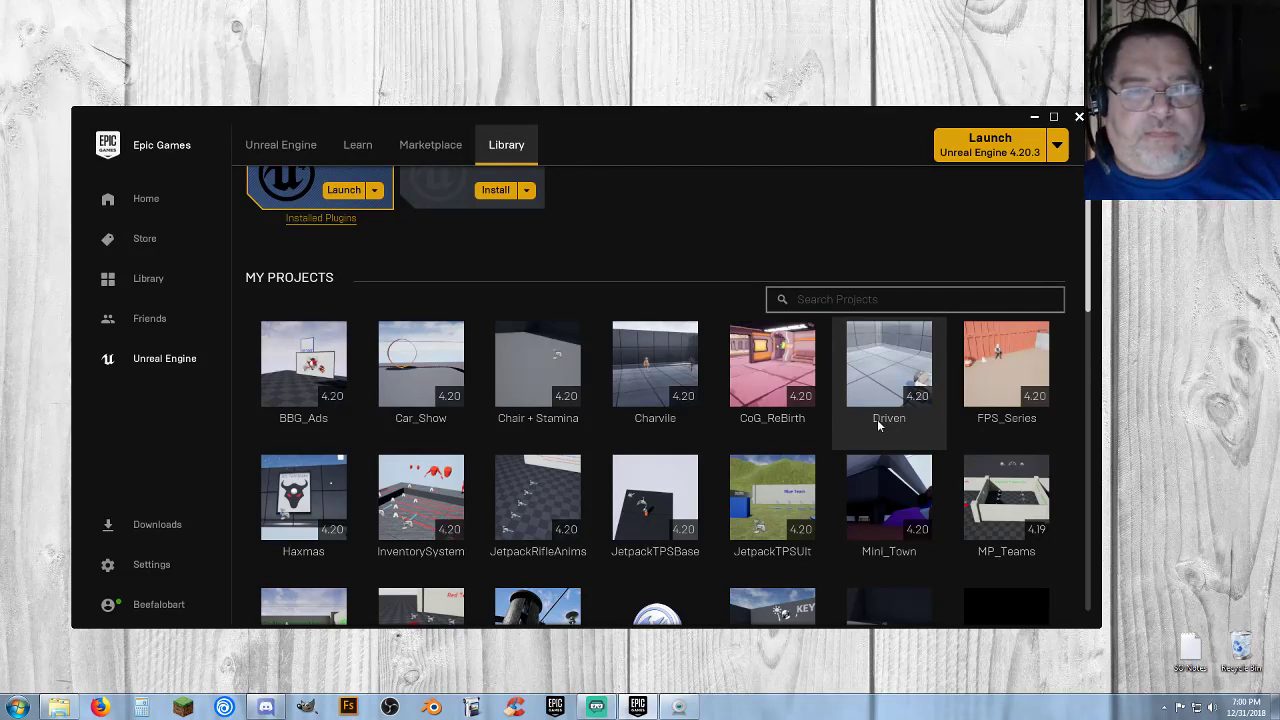
Minimize the launcher and empty the desktop's Recycle Bin, confirming the permanent deletion.
click(1035, 118)
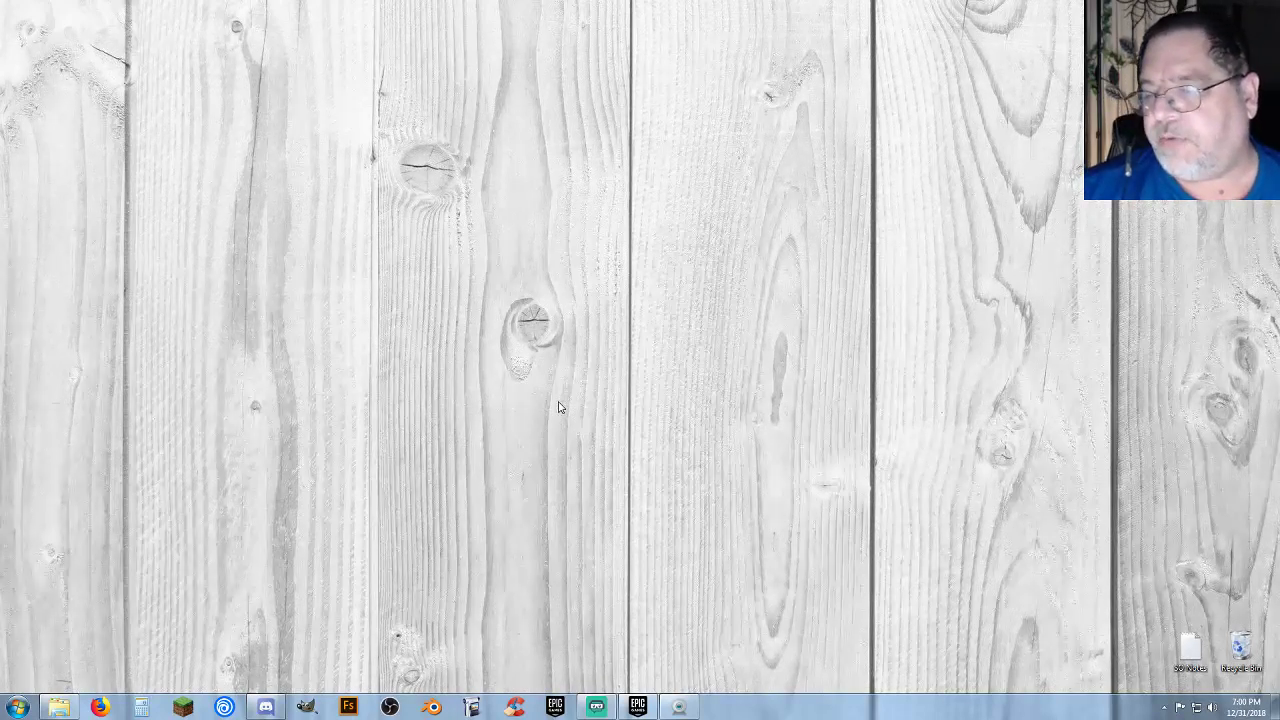
right_click(1240, 644)
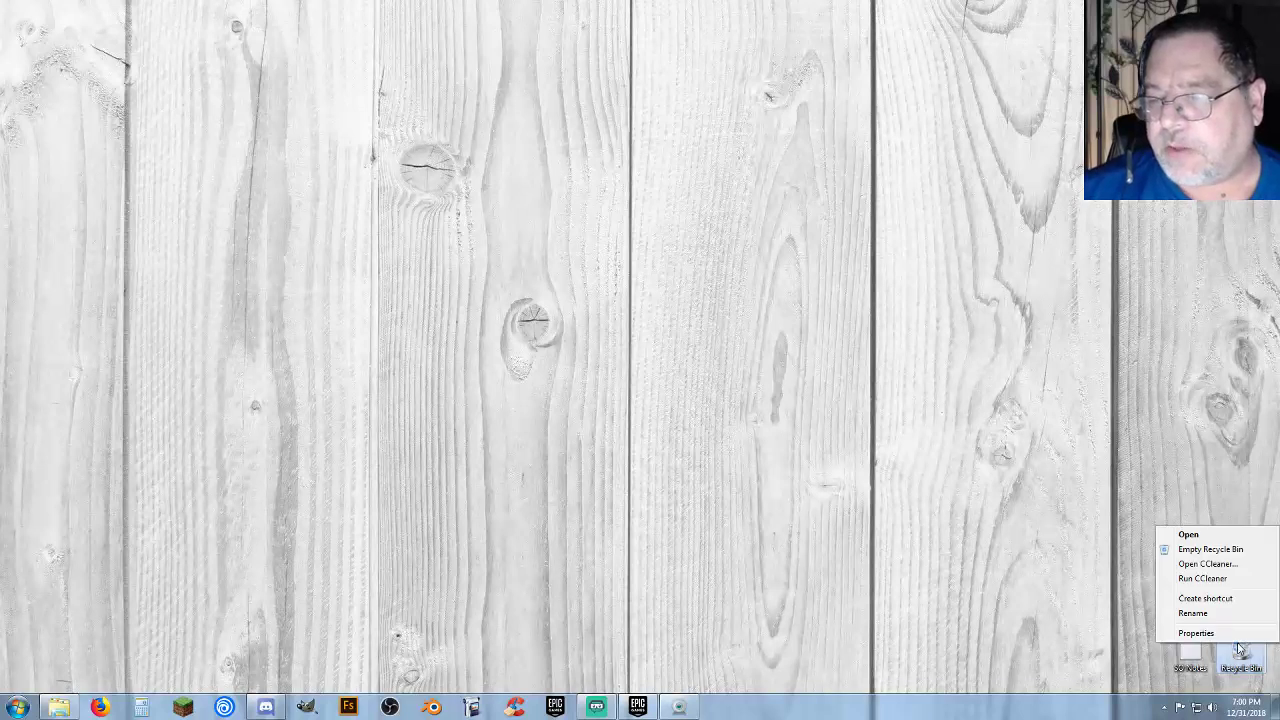
click(1210, 549)
click(678, 409)
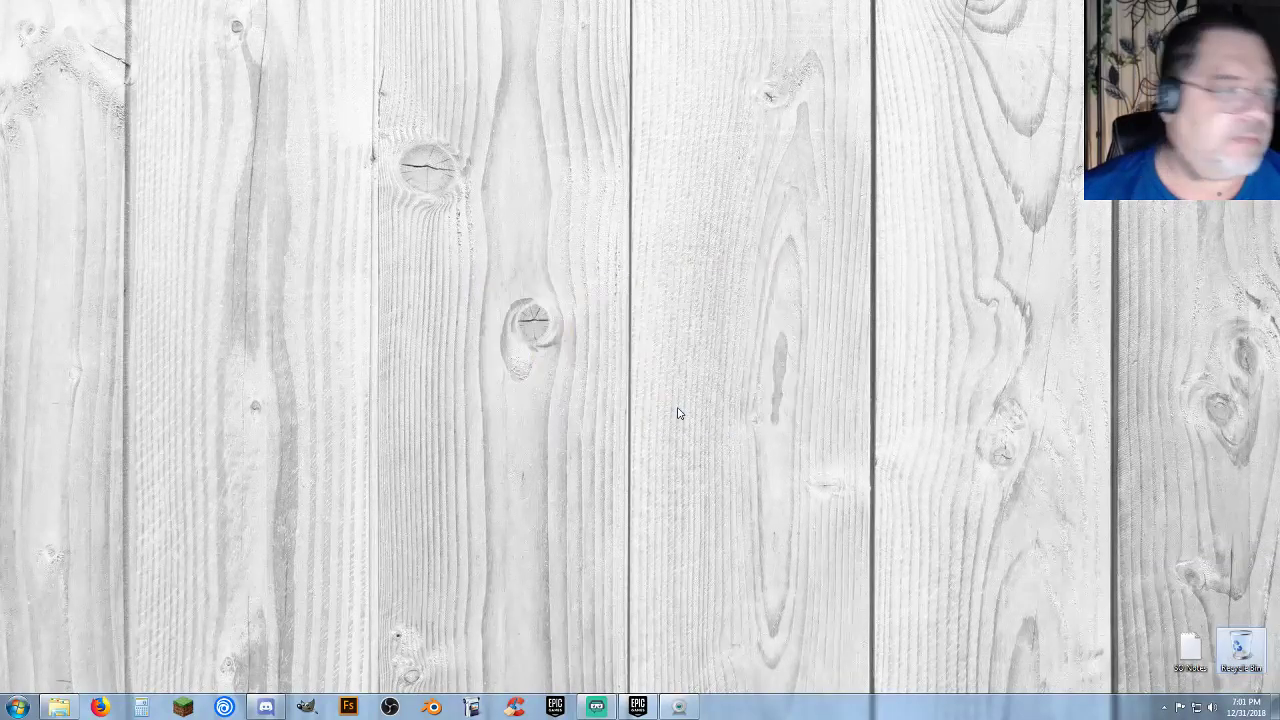